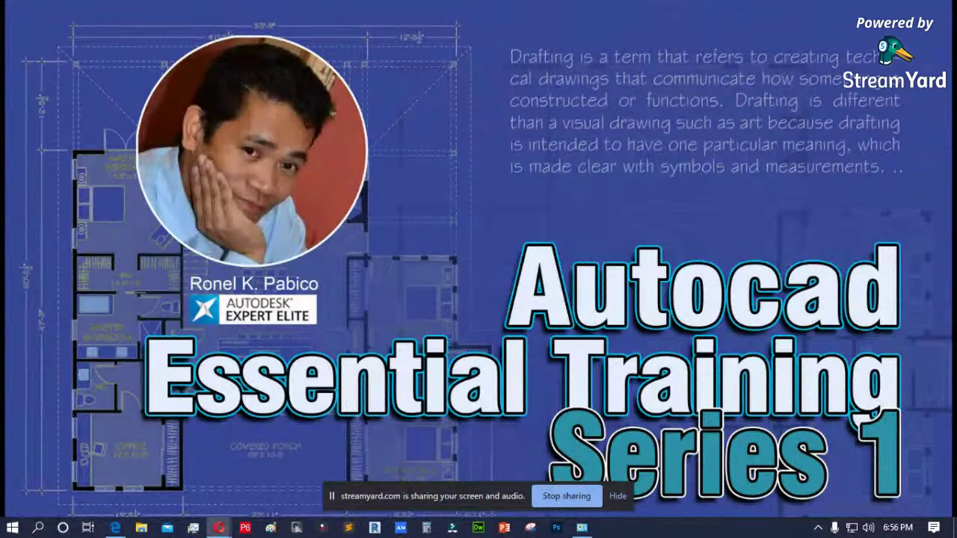
- Pin AutoCAD 2019 from the Start menu's AutoCAD 2019 - English folder to the taskbar
{"action": "left_click", "coordinate": [11, 529]}
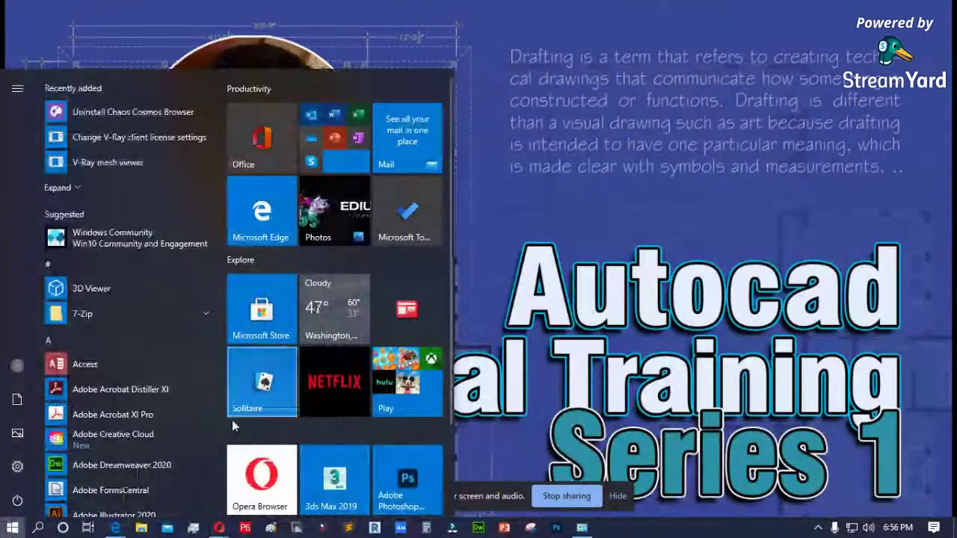
{"action": "mouse_move", "coordinate": [76, 442]}
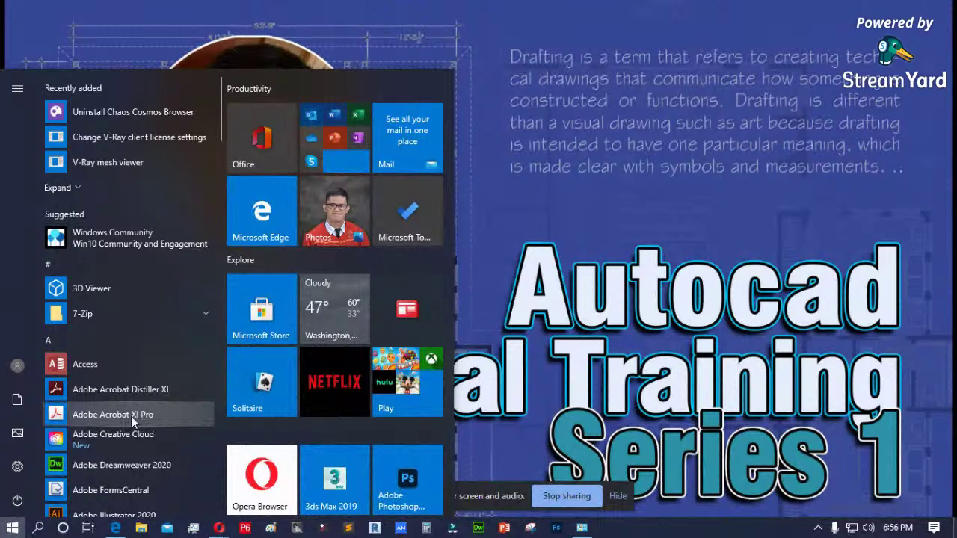
{"action": "scroll", "coordinate": [132, 416], "scroll_direction": "down", "scroll_amount": 3}
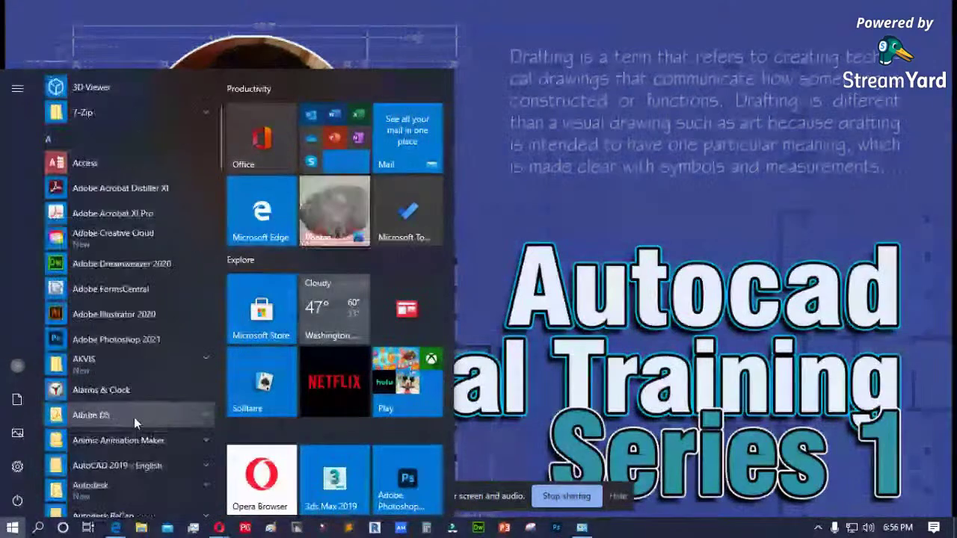
{"action": "left_click", "coordinate": [100, 464]}
{"action": "scroll", "coordinate": [133, 449], "scroll_direction": "down", "scroll_amount": 1}
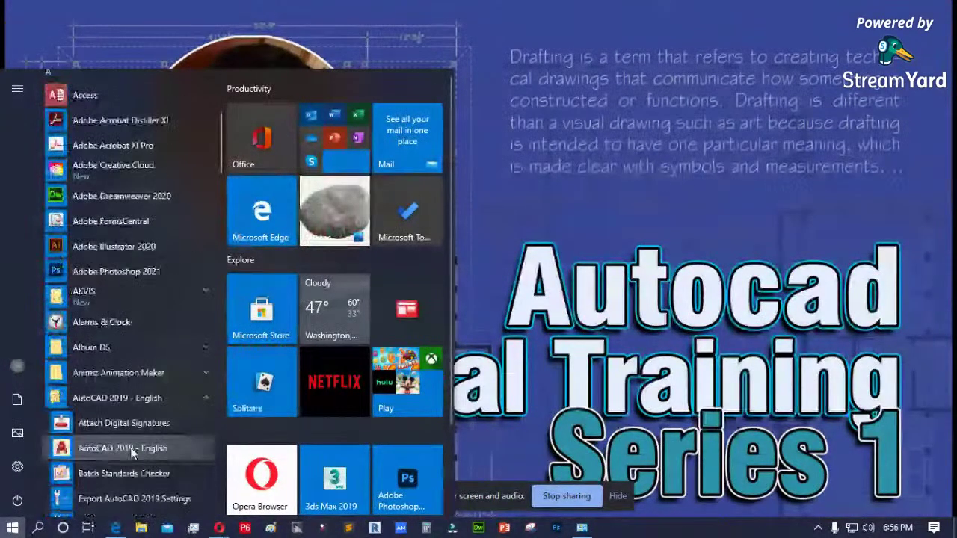
{"action": "right_click", "coordinate": [115, 448]}
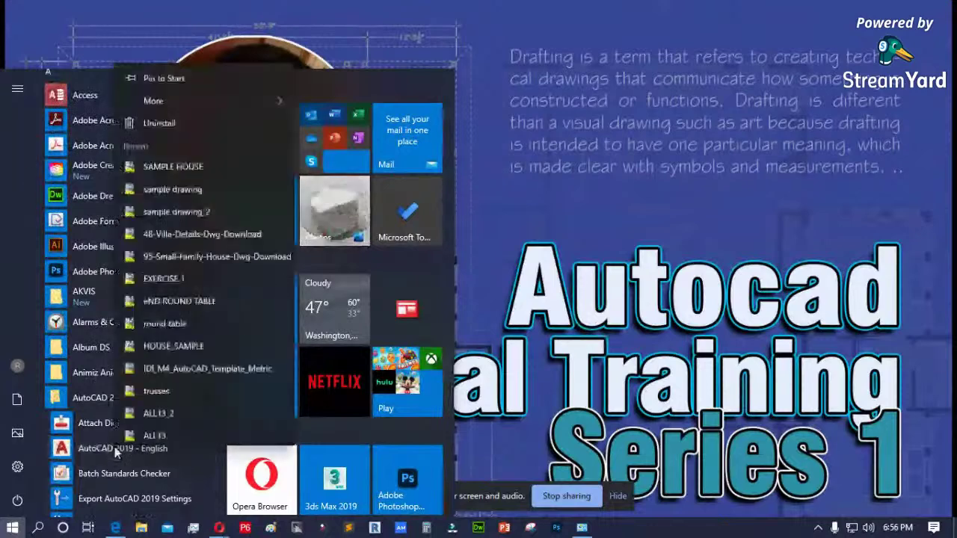
{"action": "mouse_move", "coordinate": [171, 101]}
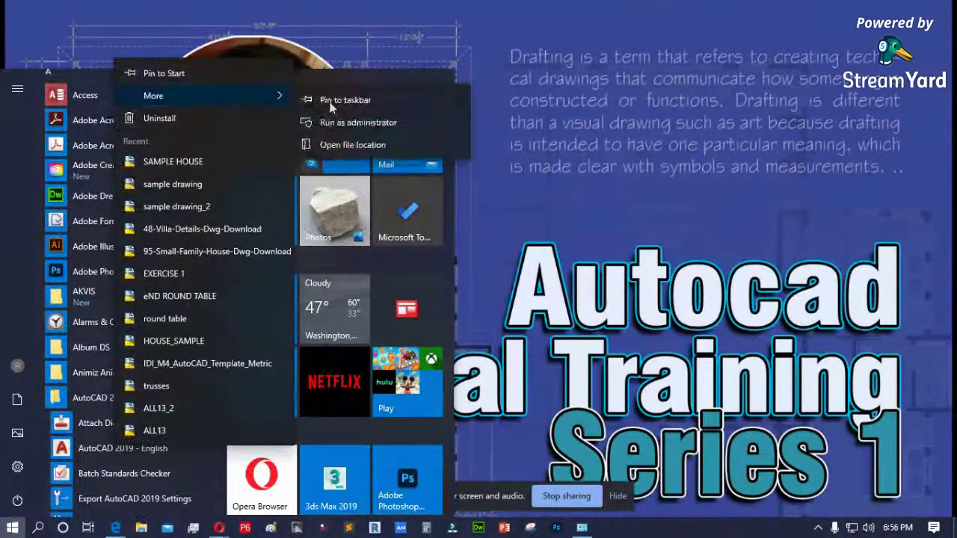
{"action": "left_click", "coordinate": [447, 170]}
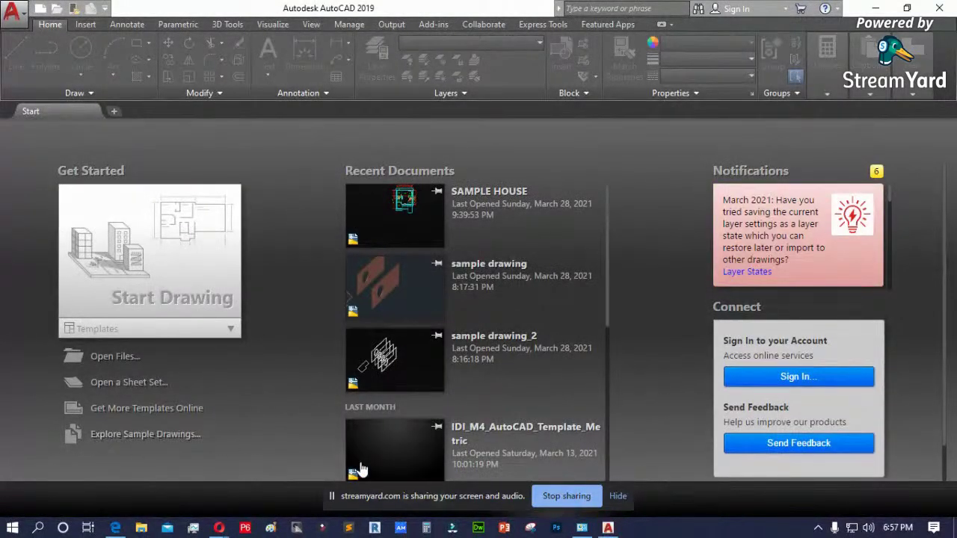
{"action": "left_click_drag", "start_coordinate": [381, 495], "coordinate": [956, 448]}
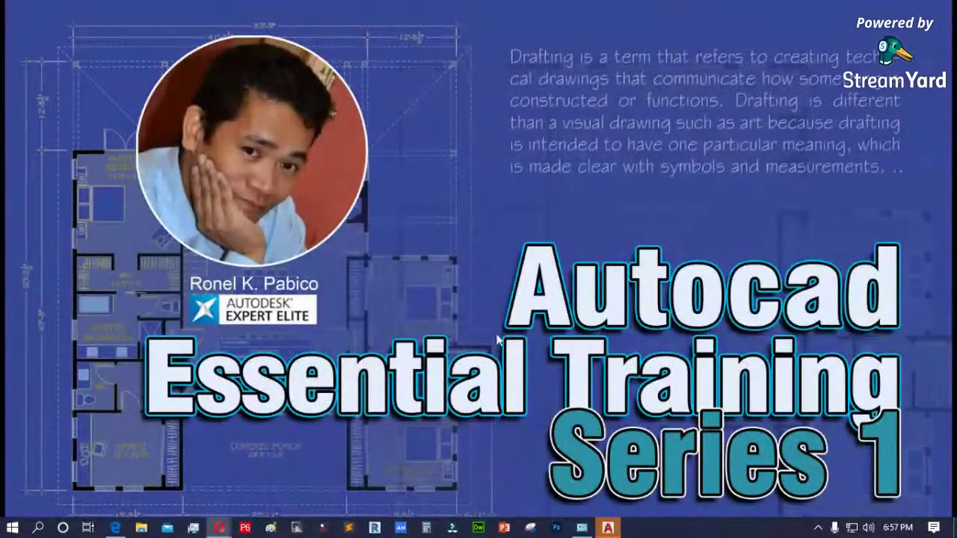
{"action": "left_click", "coordinate": [608, 529]}
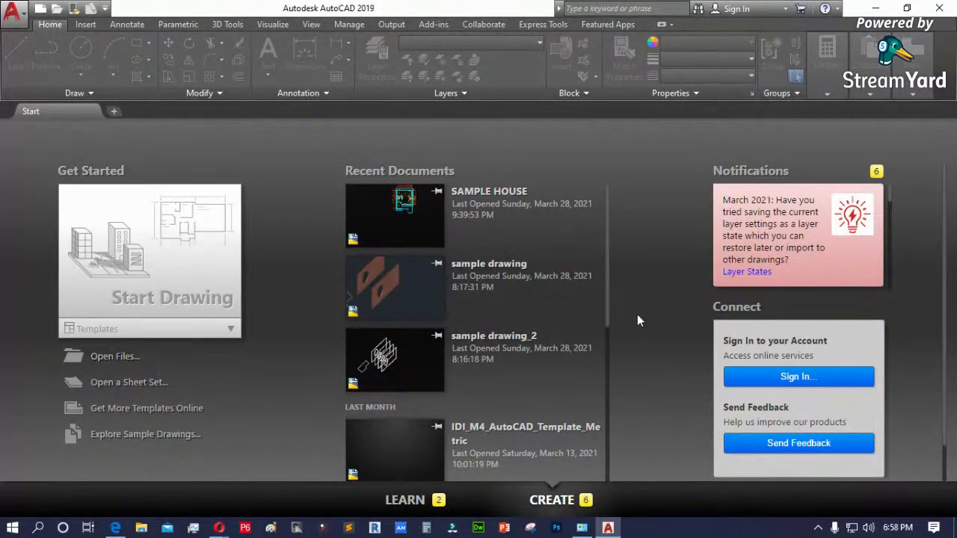
{"action": "scroll", "coordinate": [639, 320], "scroll_direction": "down", "scroll_amount": 1}
{"action": "scroll", "coordinate": [641, 319], "scroll_direction": "up", "scroll_amount": 1}
{"action": "scroll", "coordinate": [489, 329], "scroll_direction": "down", "scroll_amount": 5}
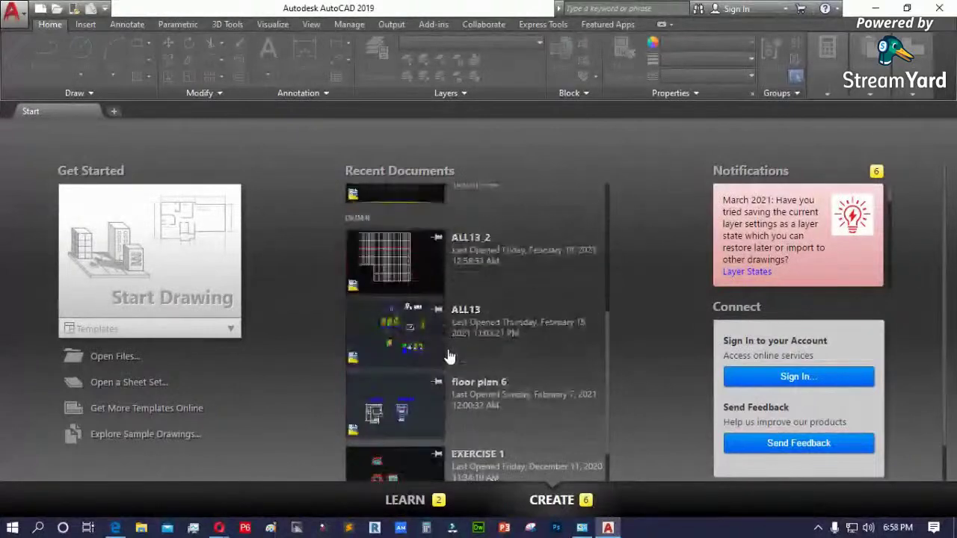
{"action": "scroll", "coordinate": [449, 357], "scroll_direction": "down", "scroll_amount": 2}
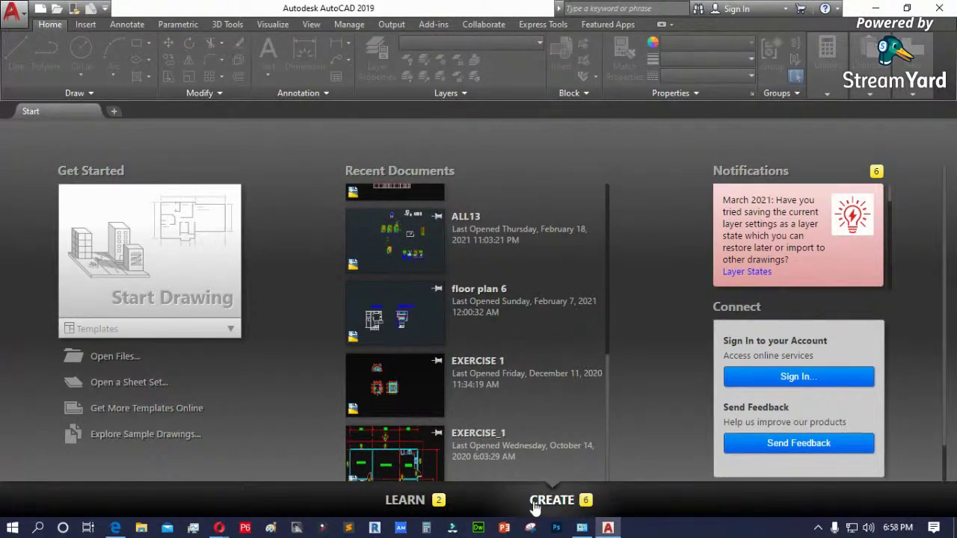
{"action": "scroll", "coordinate": [612, 366], "scroll_direction": "down", "scroll_amount": 1}
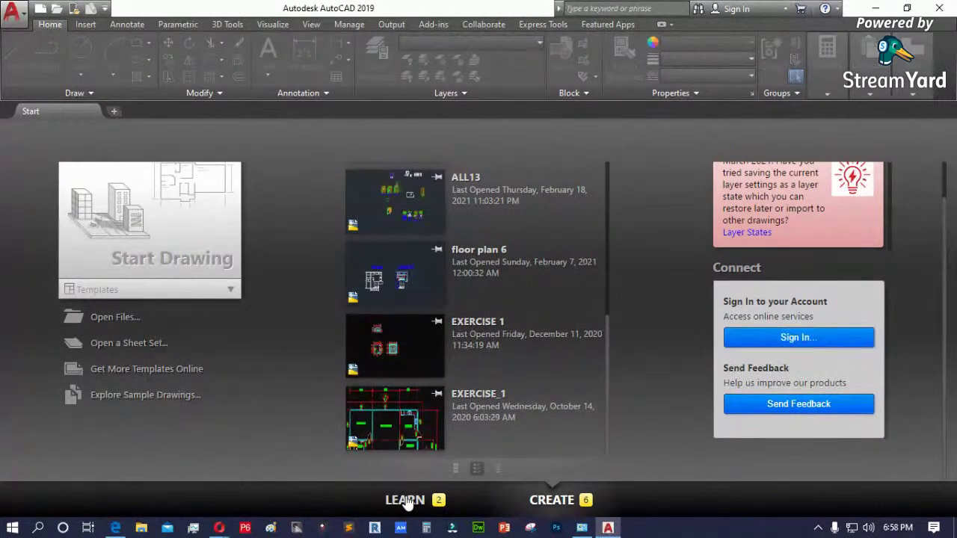
- Browse the Learn page's Getting Started Videos, then show Create's recent documents as large previews
{"action": "left_click", "coordinate": [408, 501]}
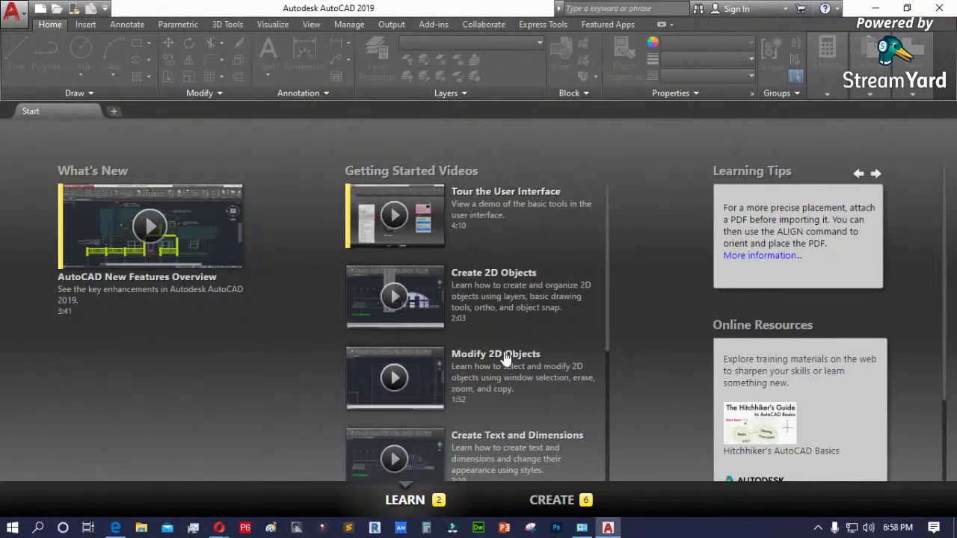
{"action": "scroll", "coordinate": [493, 359], "scroll_direction": "down", "scroll_amount": 3}
{"action": "scroll", "coordinate": [506, 363], "scroll_direction": "down", "scroll_amount": 2}
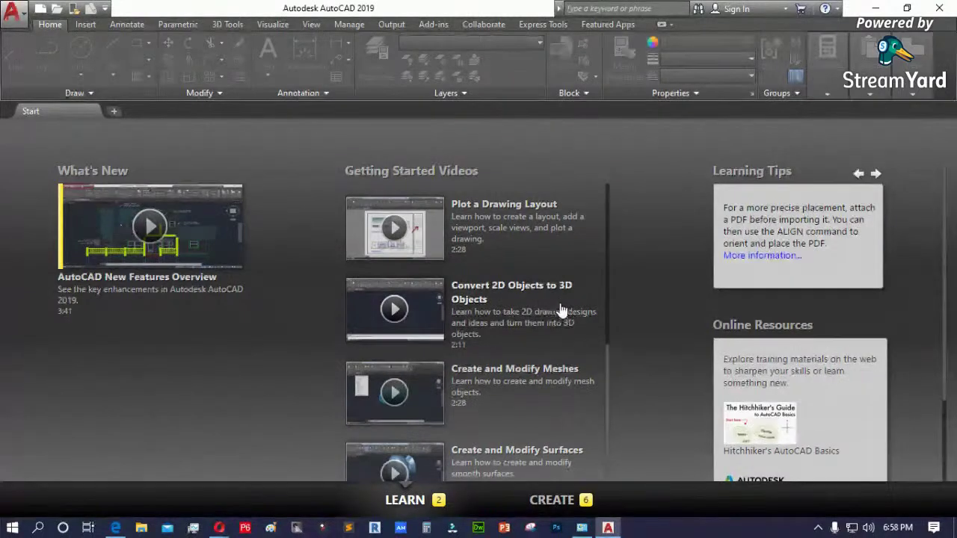
{"action": "scroll", "coordinate": [554, 339], "scroll_direction": "down", "scroll_amount": 1}
{"action": "scroll", "coordinate": [513, 399], "scroll_direction": "up", "scroll_amount": 5}
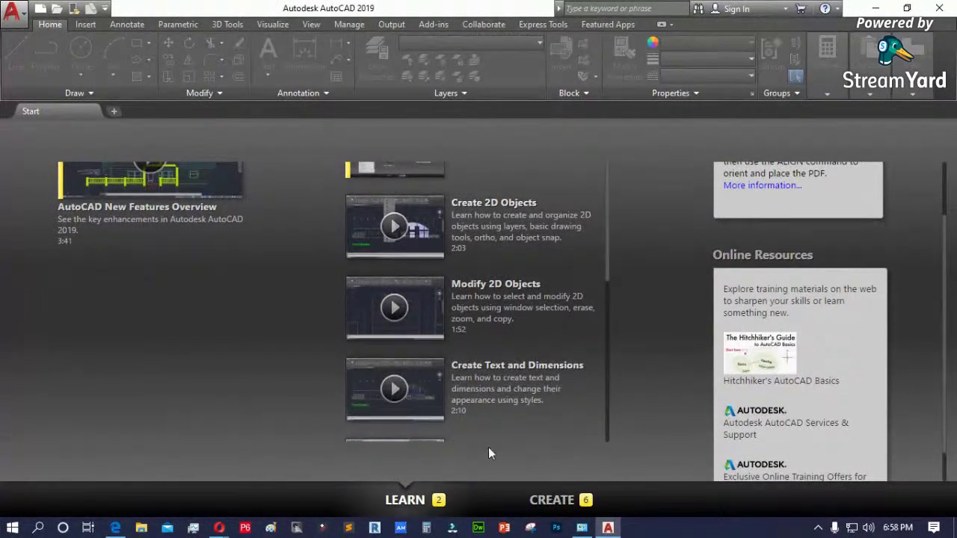
{"action": "left_click", "coordinate": [553, 500]}
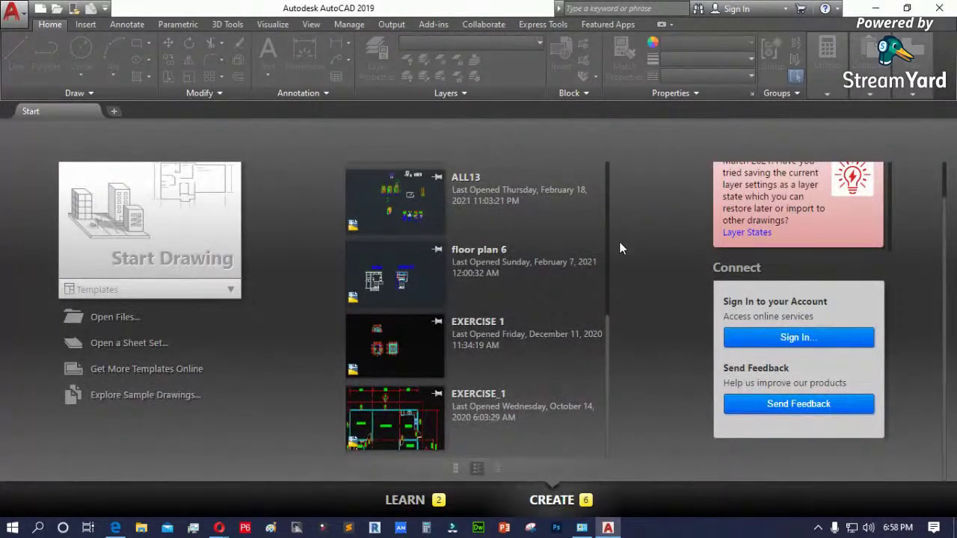
{"action": "left_click", "coordinate": [456, 470]}
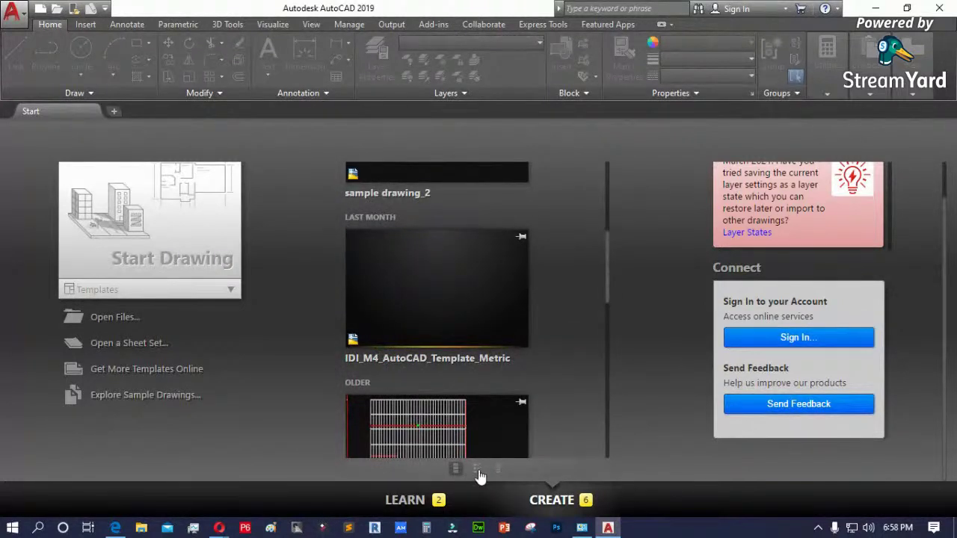
- Switch recent documents from thumbnails with details to a compact list with last-opened dates
{"action": "left_click", "coordinate": [476, 469]}
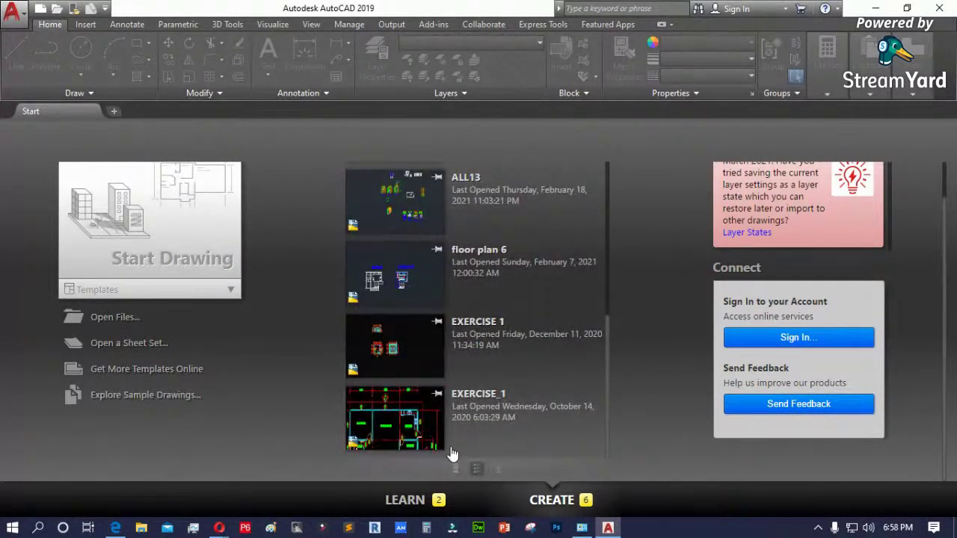
{"action": "left_click", "coordinate": [499, 471]}
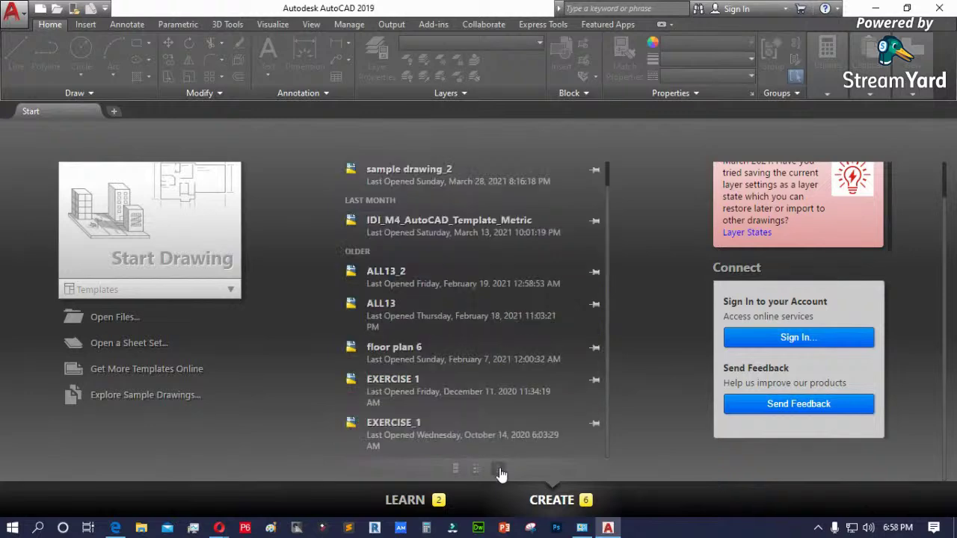
{"action": "scroll", "coordinate": [642, 267], "scroll_direction": "up", "scroll_amount": 1}
{"action": "scroll", "coordinate": [641, 267], "scroll_direction": "up", "scroll_amount": 1}
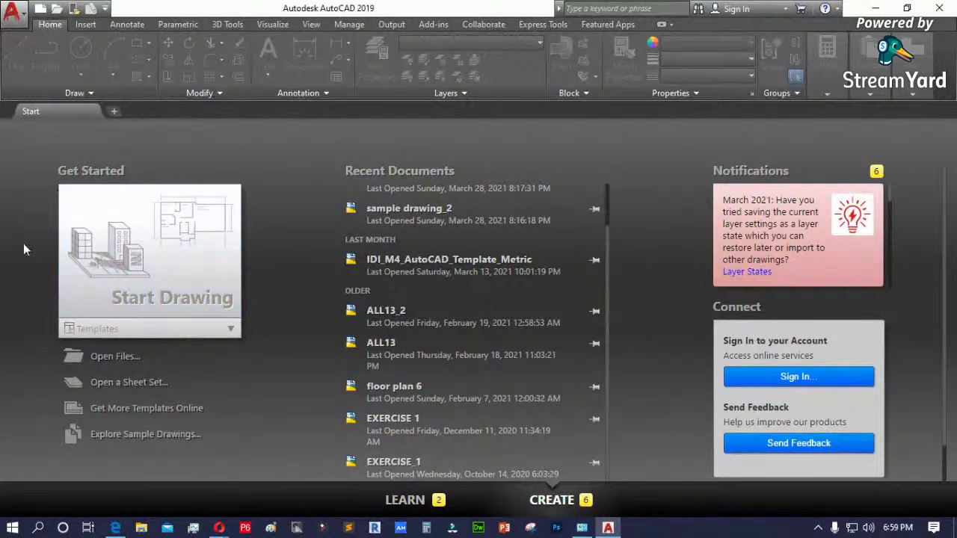
- Expand the Templates list, pick acadISO -Named Plot Styles.dwt, then collapse the list
{"action": "left_click", "coordinate": [229, 336]}
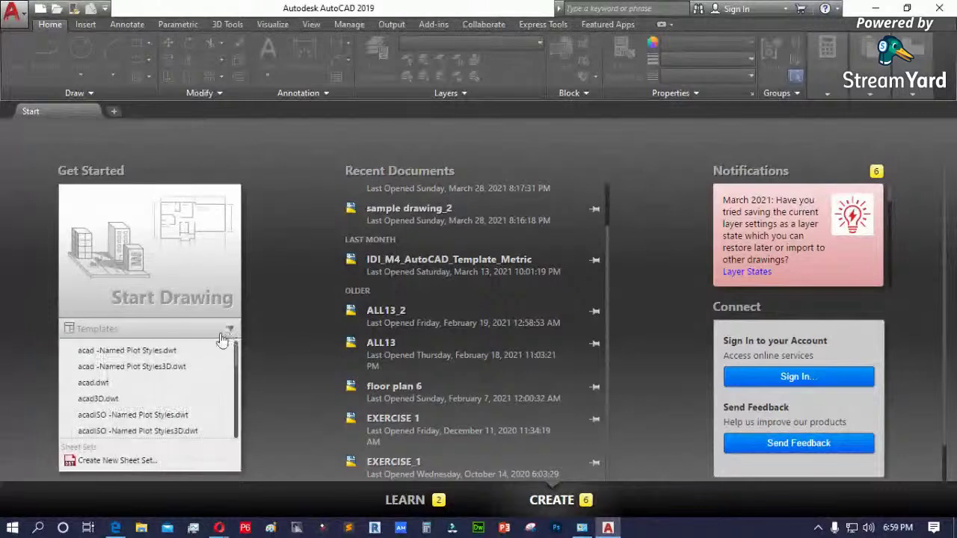
{"action": "scroll", "coordinate": [182, 390], "scroll_direction": "down", "scroll_amount": 3}
{"action": "scroll", "coordinate": [181, 390], "scroll_direction": "up", "scroll_amount": 5}
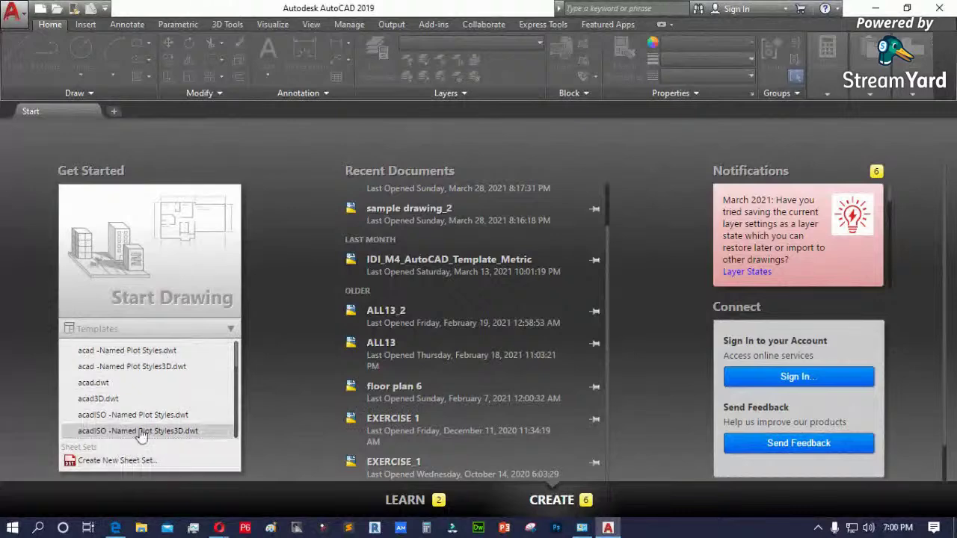
{"action": "scroll", "coordinate": [148, 407], "scroll_direction": "down", "scroll_amount": 4}
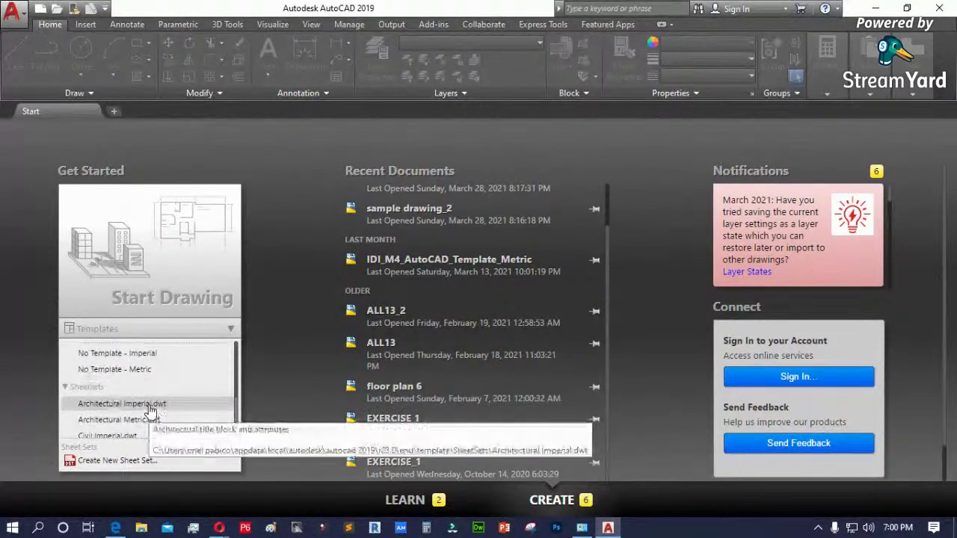
{"action": "scroll", "coordinate": [187, 397], "scroll_direction": "up", "scroll_amount": 3}
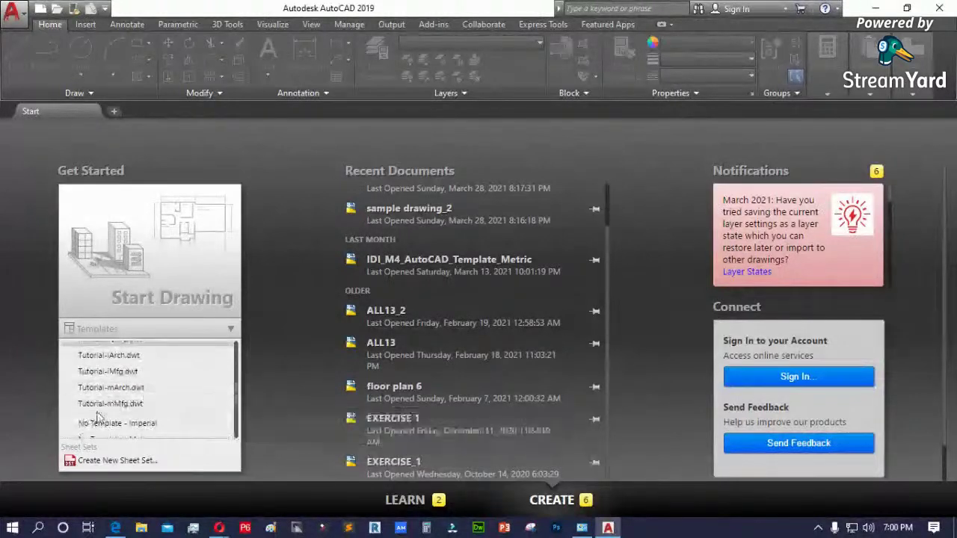
{"action": "scroll", "coordinate": [139, 366], "scroll_direction": "up", "scroll_amount": 1}
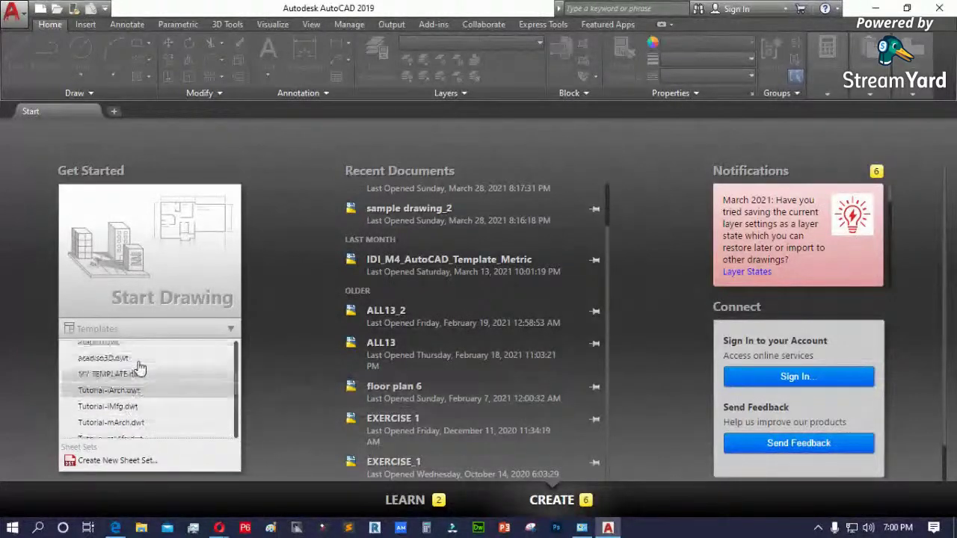
{"action": "scroll", "coordinate": [142, 370], "scroll_direction": "up", "scroll_amount": 3}
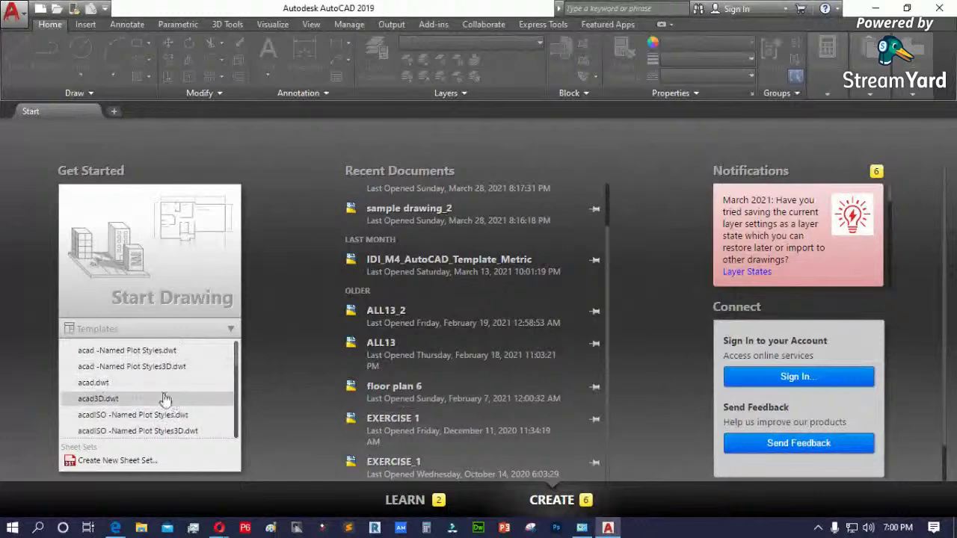
{"action": "left_click", "coordinate": [107, 423]}
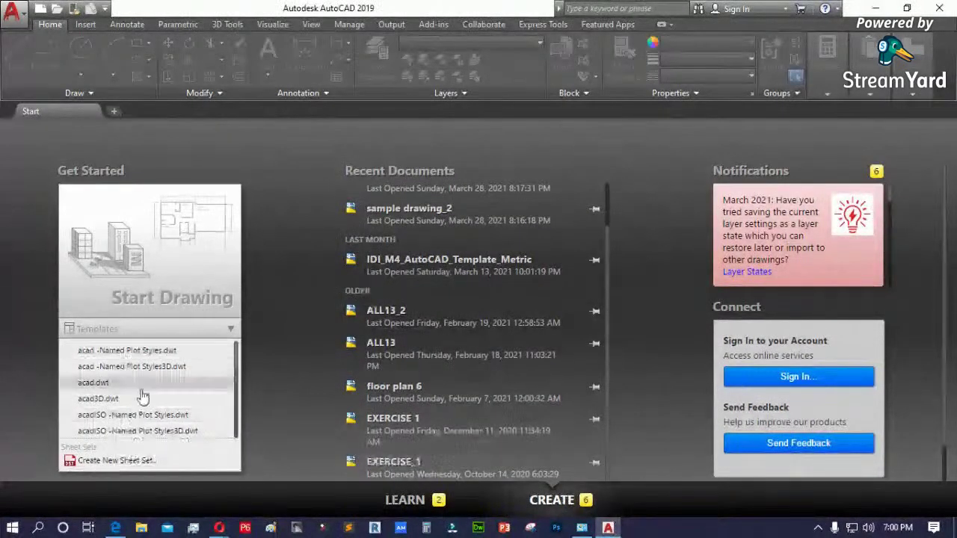
{"action": "scroll", "coordinate": [142, 396], "scroll_direction": "down", "scroll_amount": 3}
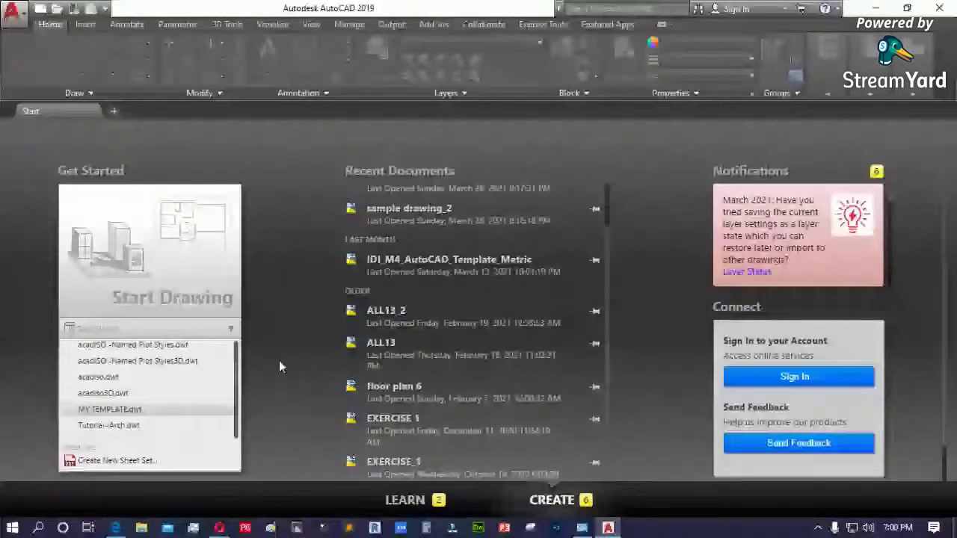
{"action": "scroll", "coordinate": [158, 427], "scroll_direction": "up", "scroll_amount": 2}
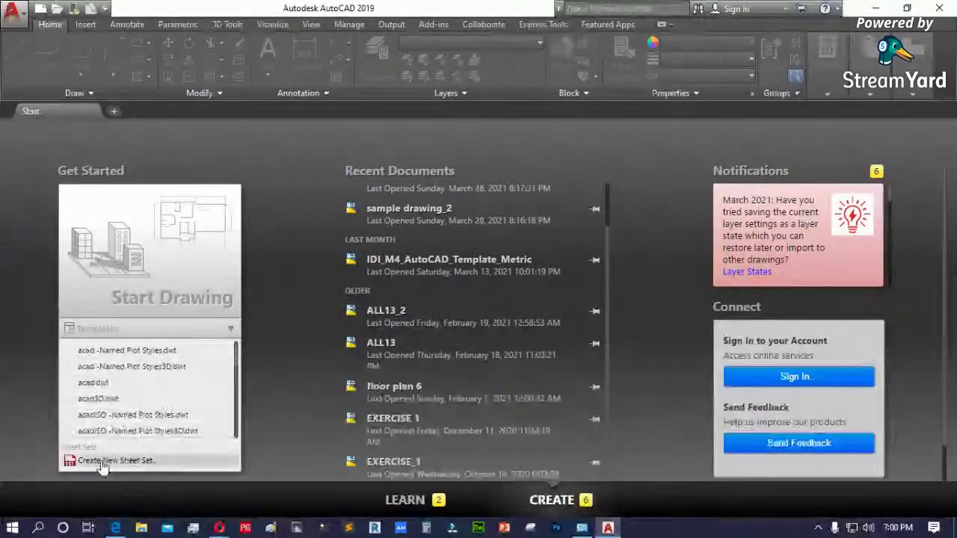
{"action": "left_click", "coordinate": [157, 467]}
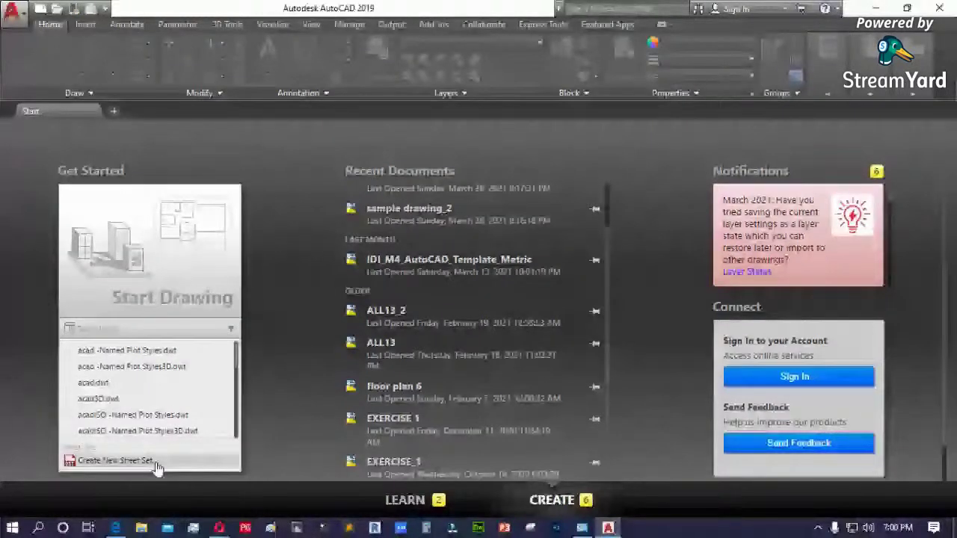
- Create blank Drawing1.dwg and tour the ribbon tabs from Insert through Featured Apps to ProdLib
{"action": "left_click", "coordinate": [183, 261]}
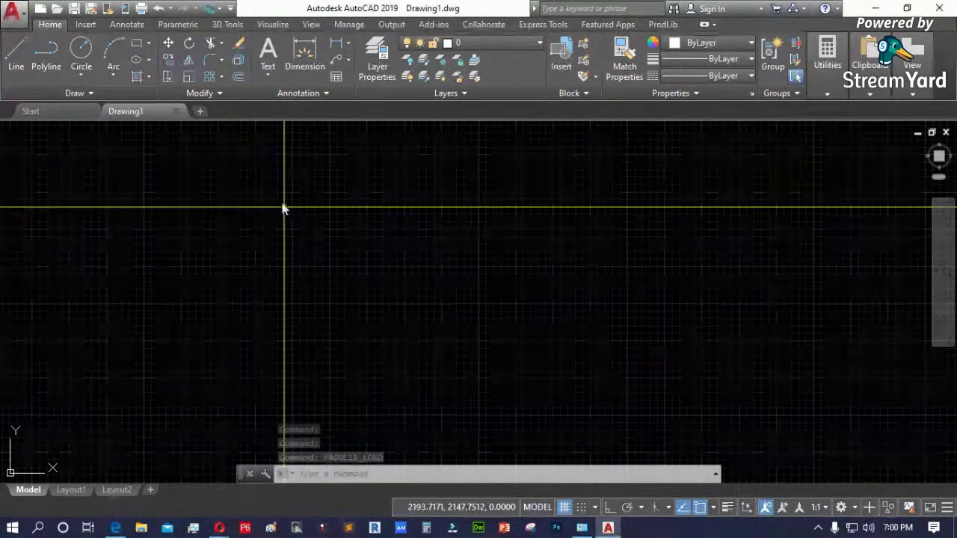
{"action": "scroll", "coordinate": [198, 258], "scroll_direction": "up", "scroll_amount": 2}
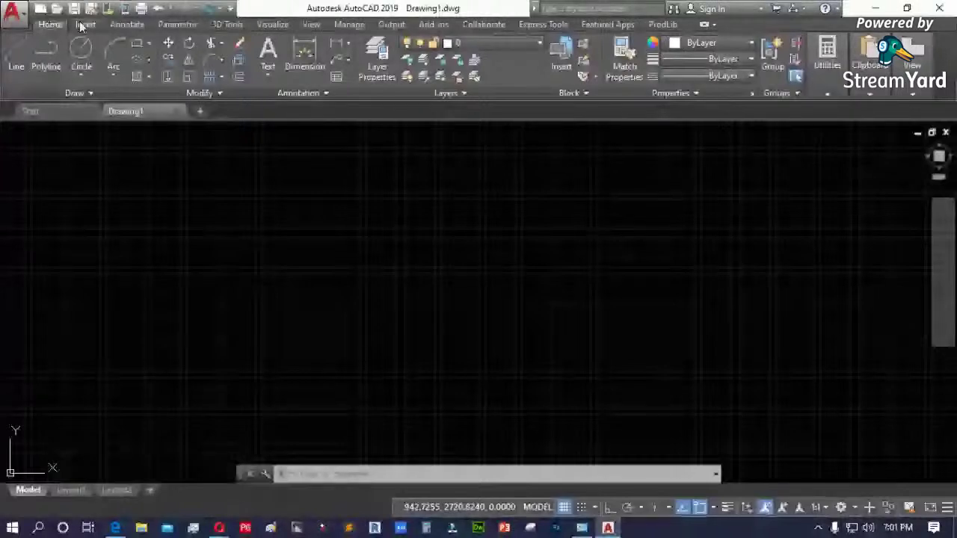
{"action": "left_click", "coordinate": [86, 25]}
{"action": "left_click", "coordinate": [127, 25]}
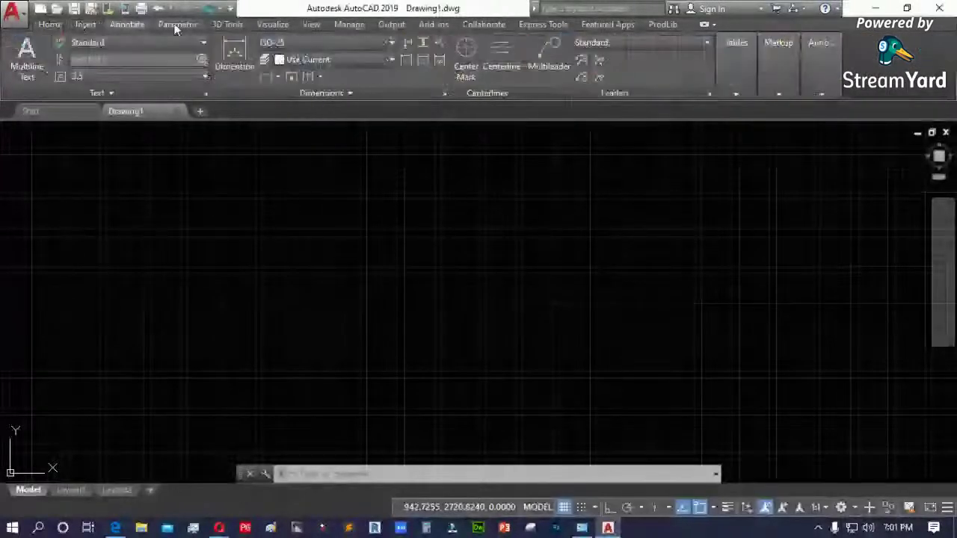
{"action": "left_click", "coordinate": [228, 25]}
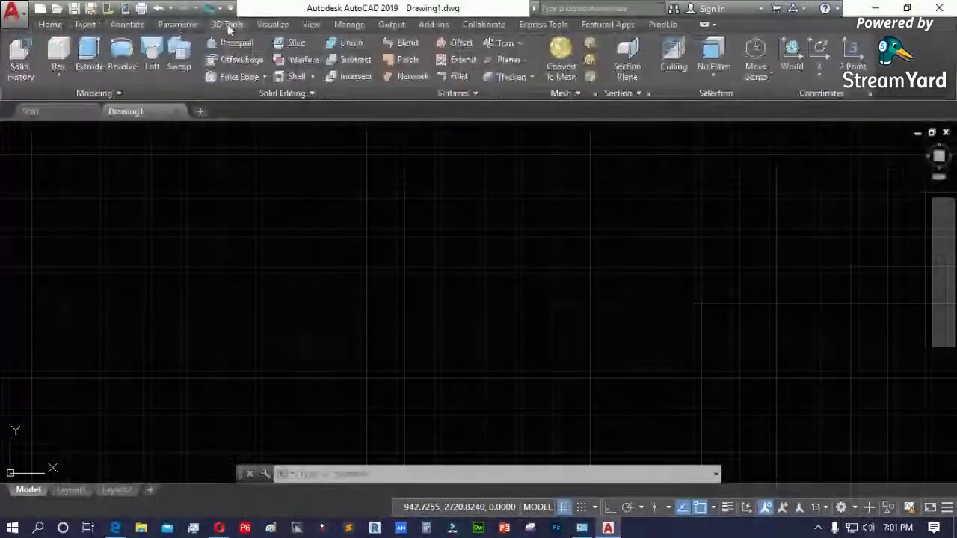
{"action": "left_click", "coordinate": [349, 24]}
{"action": "left_click", "coordinate": [391, 24]}
{"action": "left_click", "coordinate": [434, 24]}
{"action": "left_click", "coordinate": [486, 25]}
{"action": "left_click", "coordinate": [532, 25]}
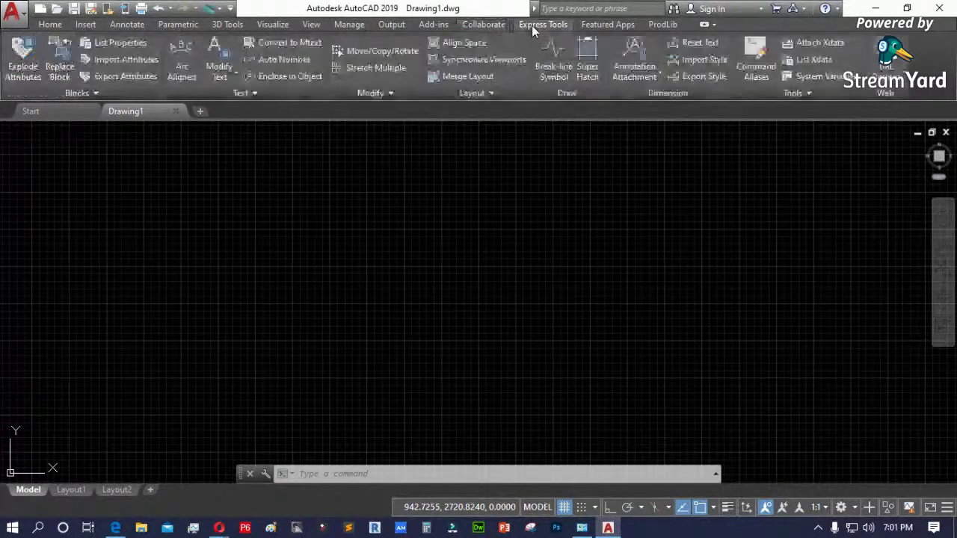
{"action": "left_click", "coordinate": [595, 27]}
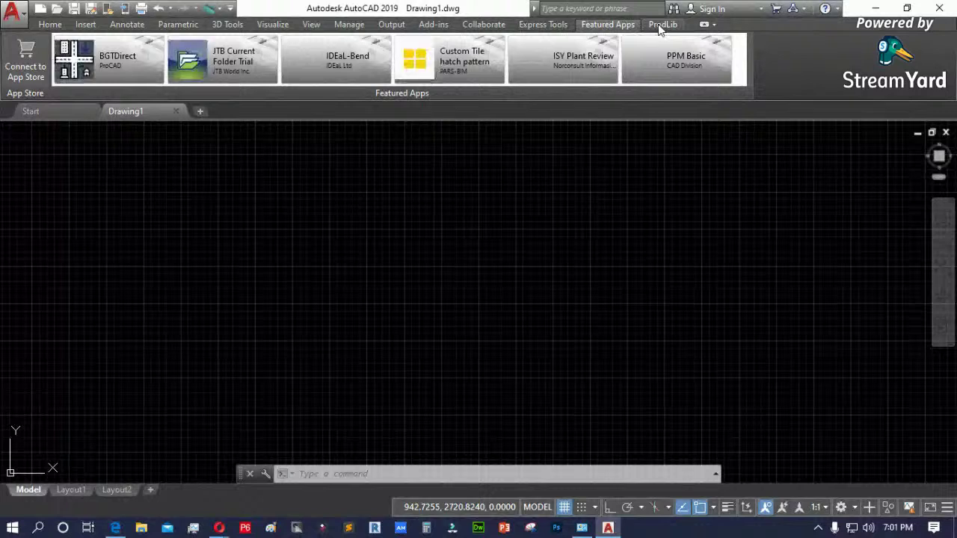
{"action": "left_click", "coordinate": [662, 25]}
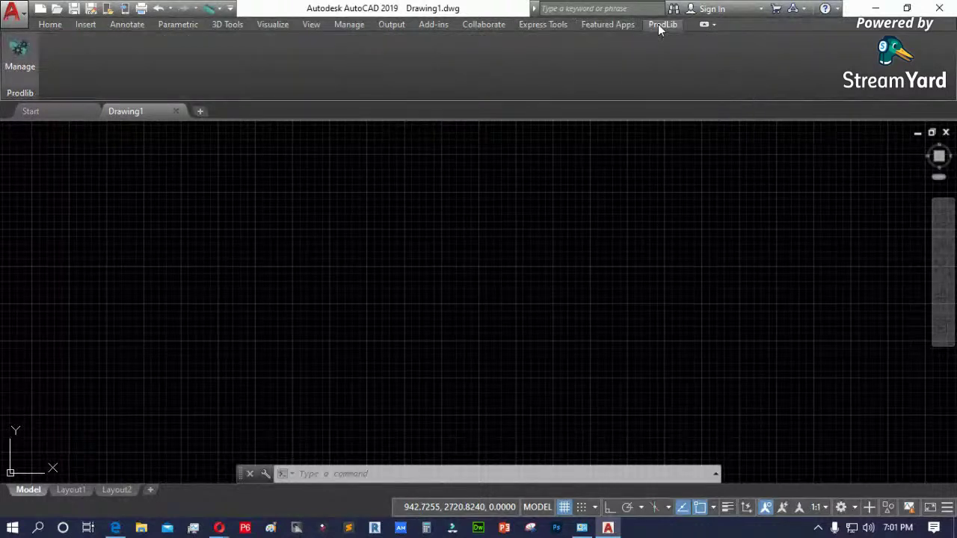
- Try the ribbon's Minimize to Tabs, Panel Titles and Panel Buttons modes on the Home tab
{"action": "left_click", "coordinate": [714, 25]}
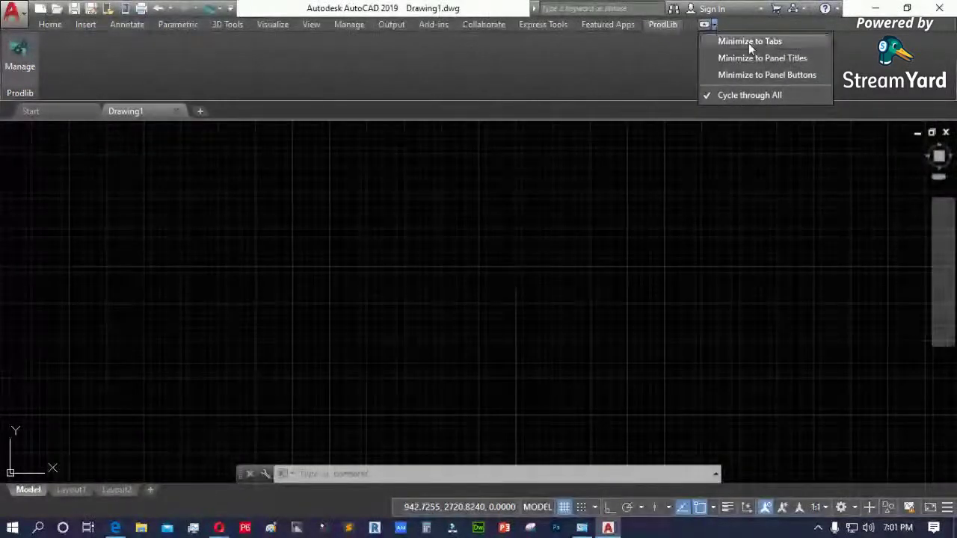
{"action": "left_click", "coordinate": [748, 42]}
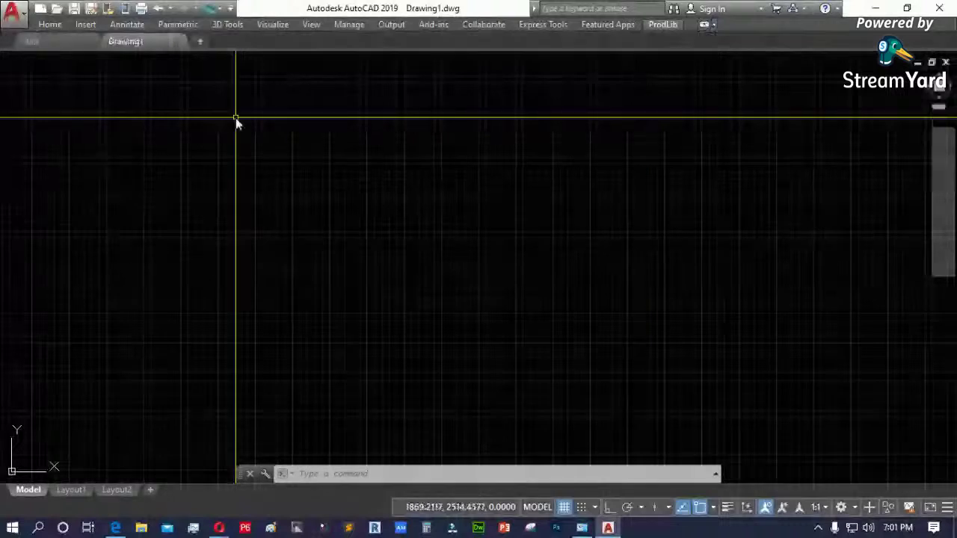
{"action": "left_click", "coordinate": [713, 24]}
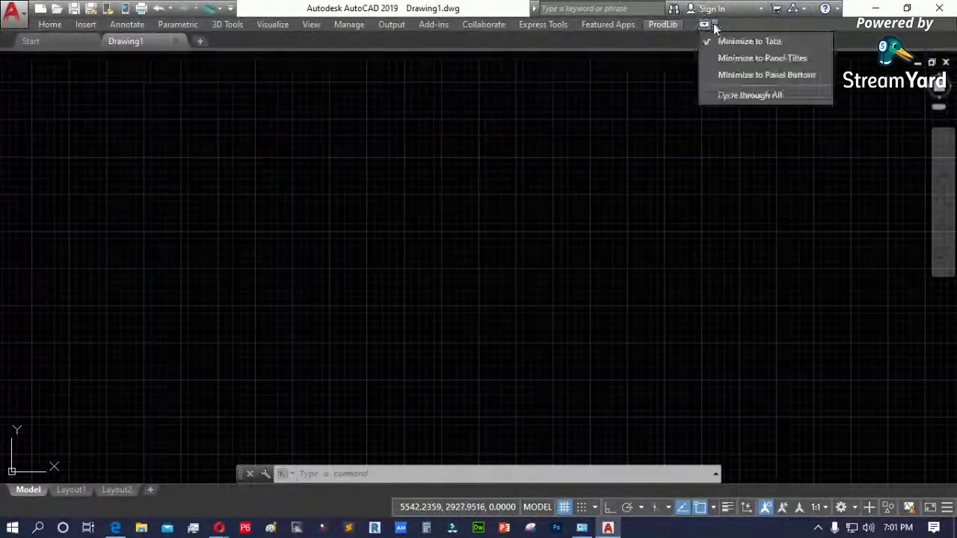
{"action": "left_click", "coordinate": [770, 59]}
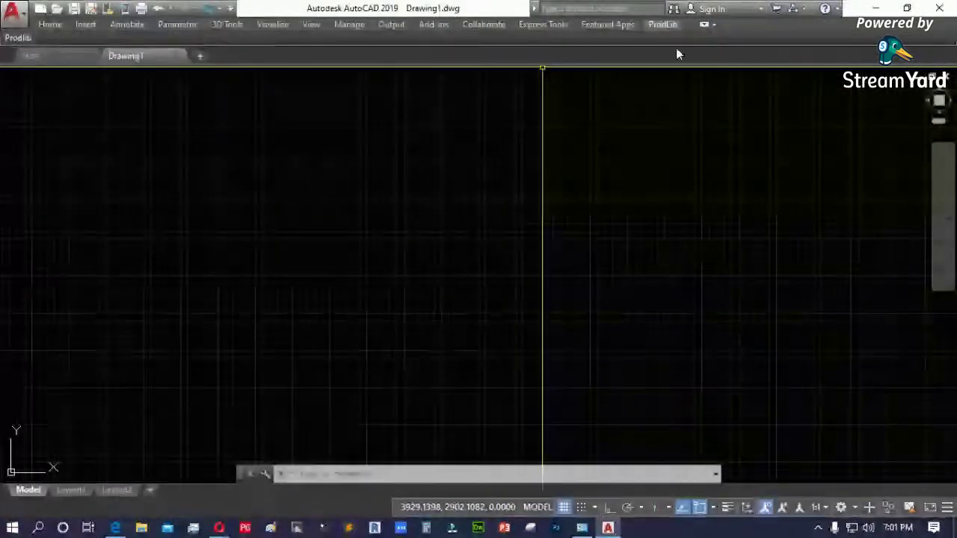
{"action": "left_click", "coordinate": [714, 25]}
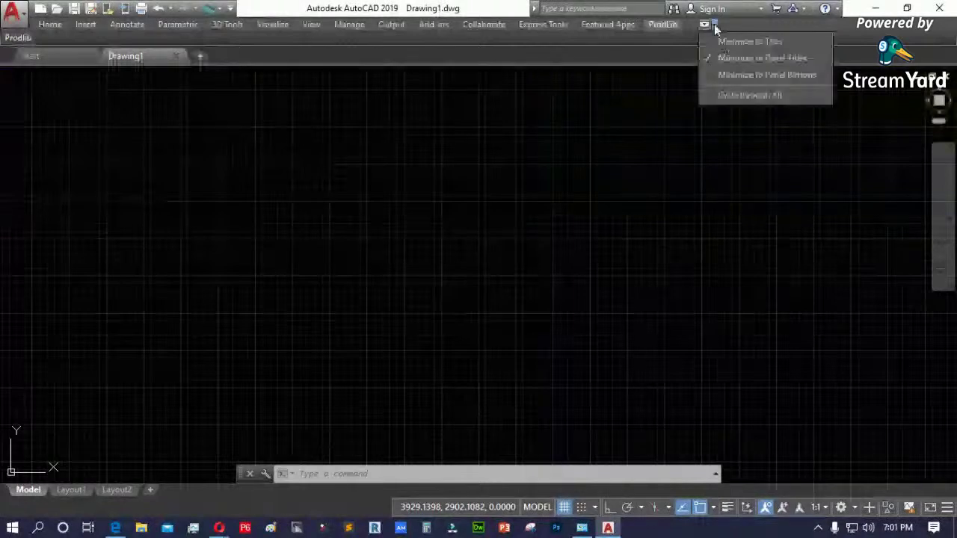
{"action": "left_click", "coordinate": [733, 74]}
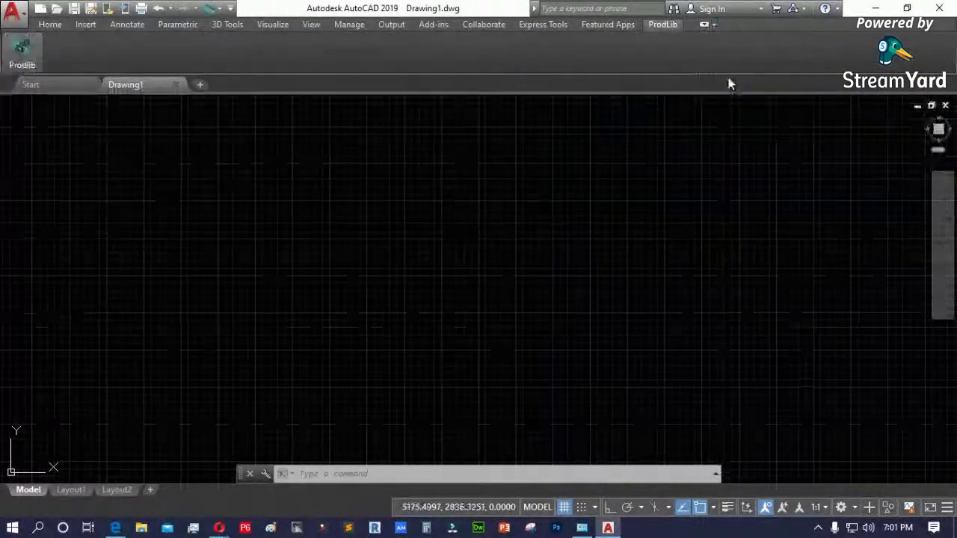
{"action": "left_click", "coordinate": [51, 24]}
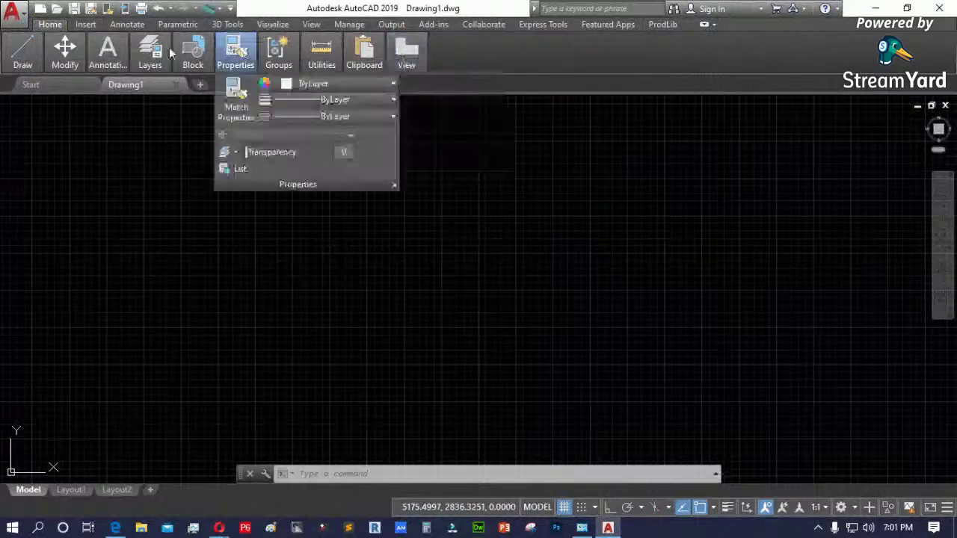
{"action": "mouse_move", "coordinate": [422, 50]}
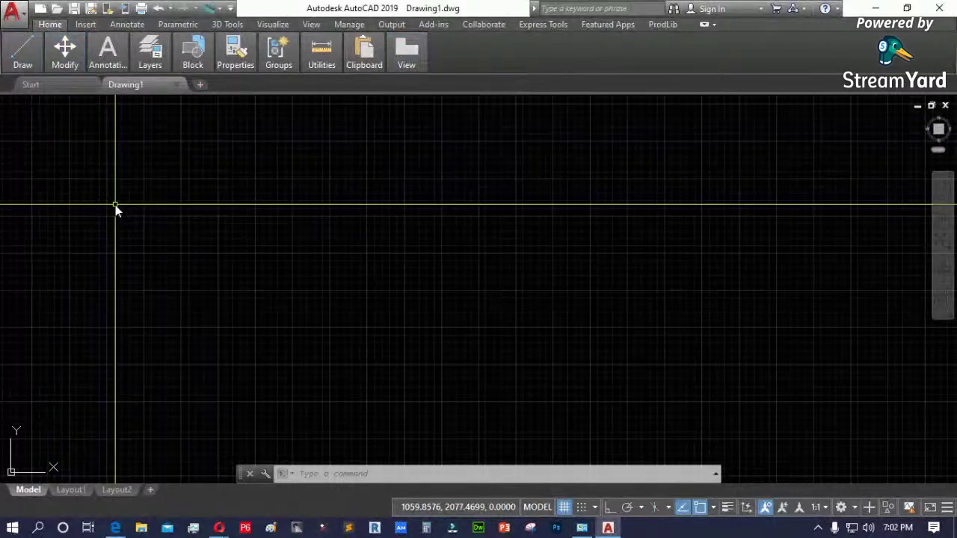
{"action": "mouse_move", "coordinate": [67, 65]}
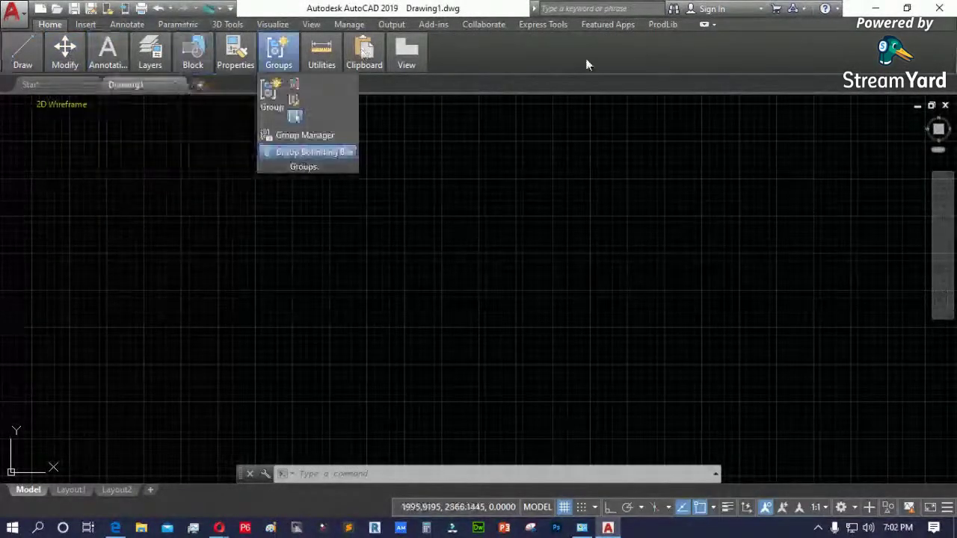
- Set the ribbon to cycle through all minimized states, then restore the full Home ribbon
{"action": "left_click", "coordinate": [713, 28]}
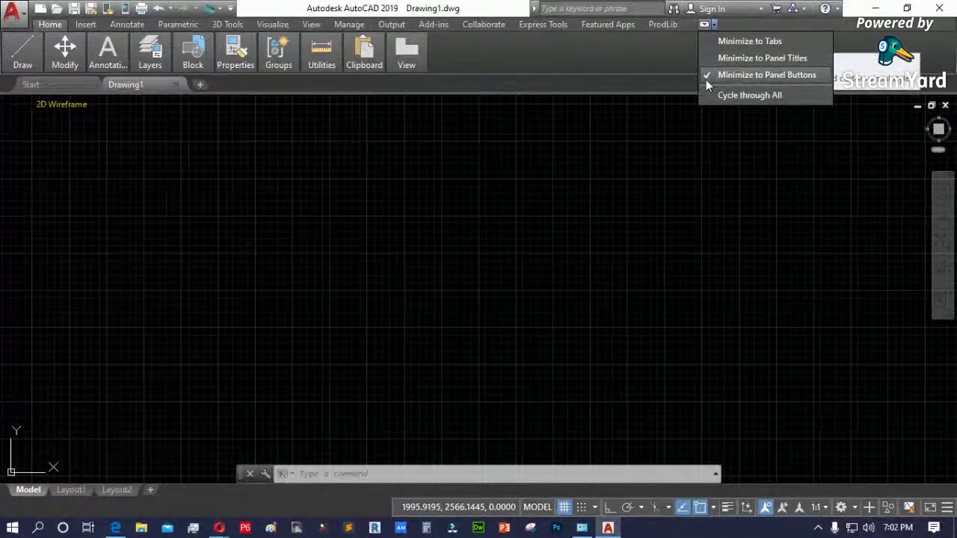
{"action": "left_click", "coordinate": [710, 93]}
{"action": "left_click", "coordinate": [713, 28]}
{"action": "left_click", "coordinate": [706, 26]}
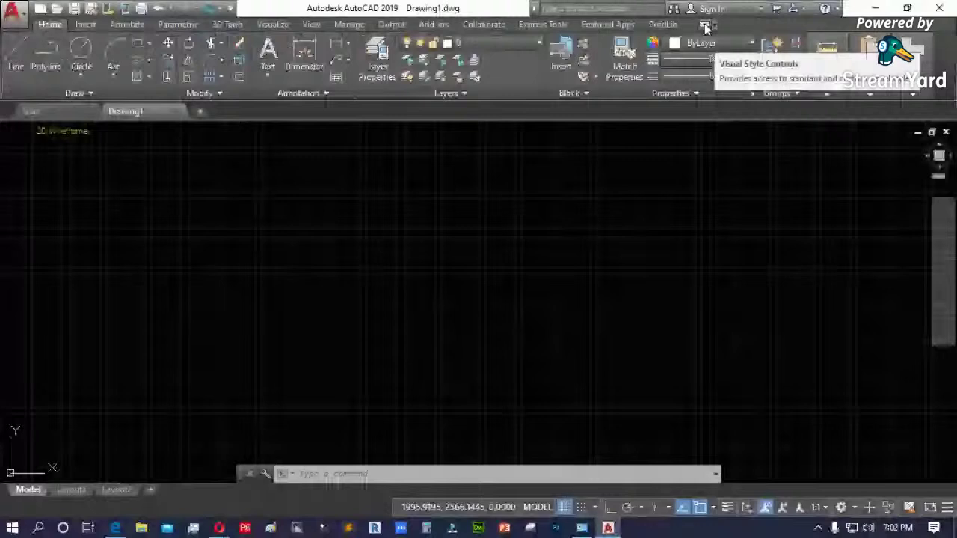
{"action": "left_click", "coordinate": [705, 24]}
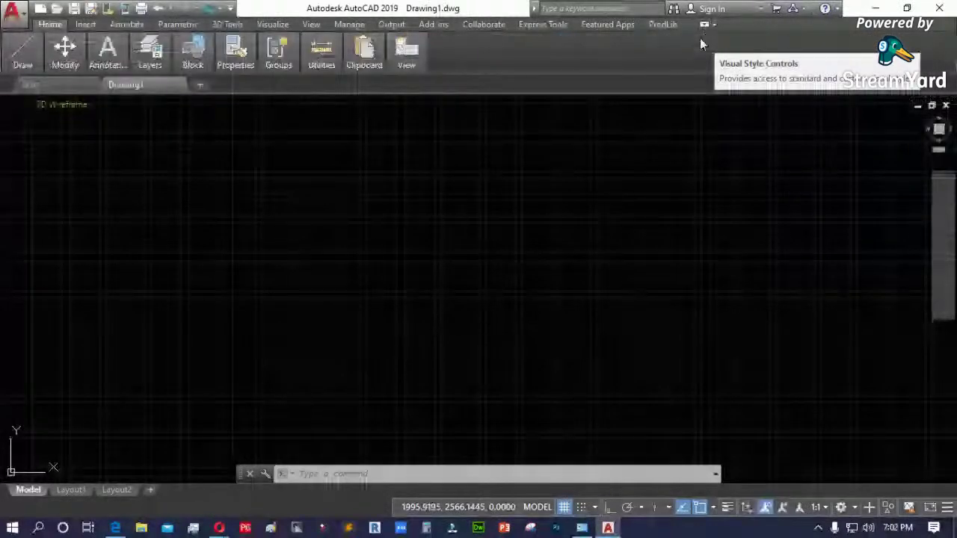
{"action": "left_click", "coordinate": [704, 26]}
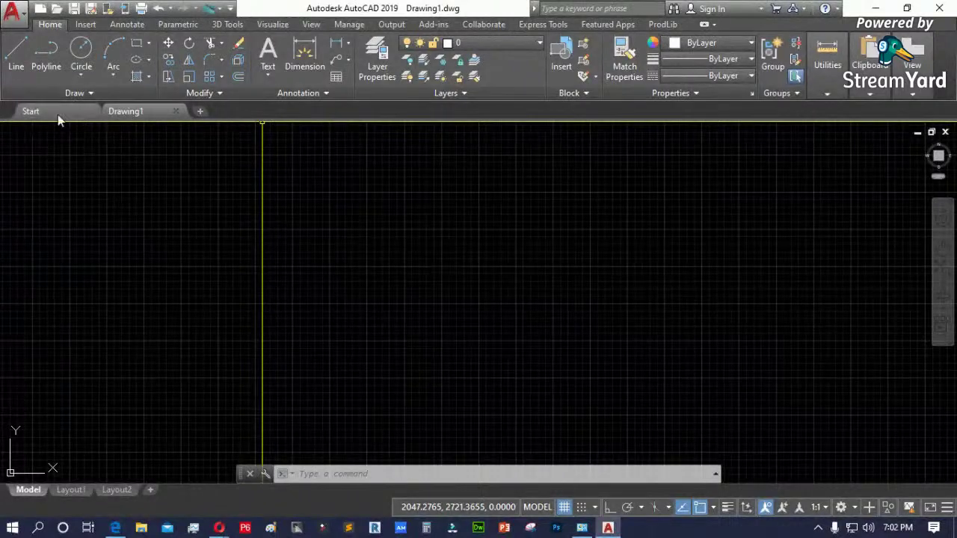
{"action": "left_click", "coordinate": [30, 111]}
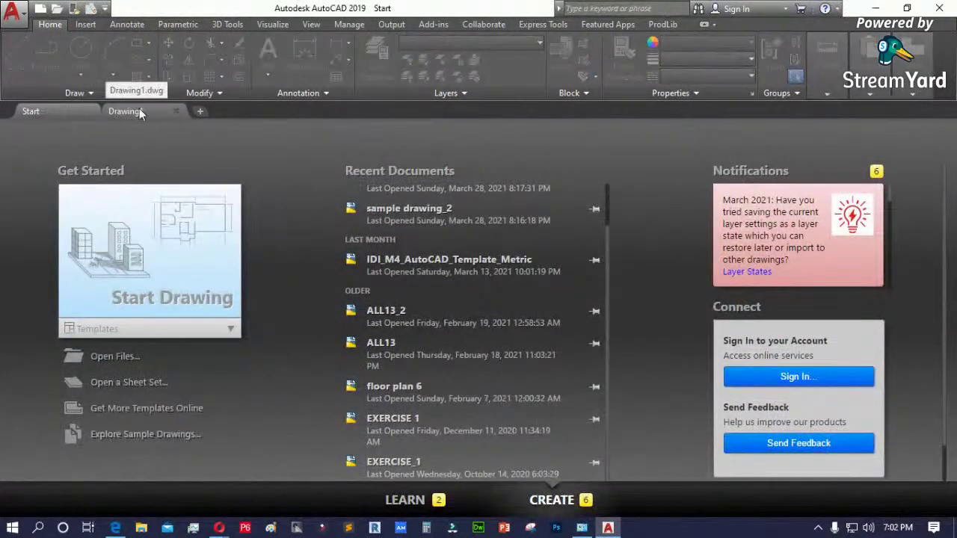
{"action": "left_click", "coordinate": [138, 110]}
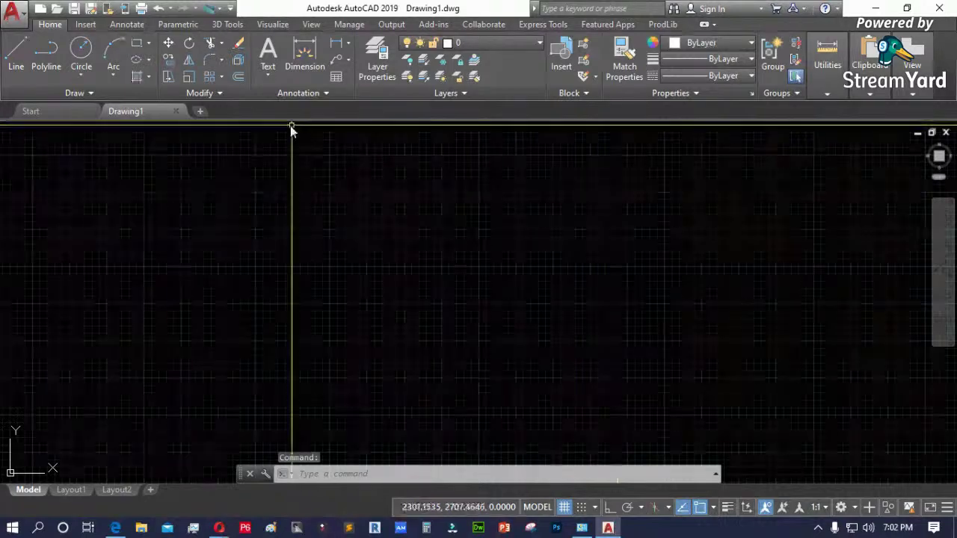
{"action": "left_click", "coordinate": [201, 111]}
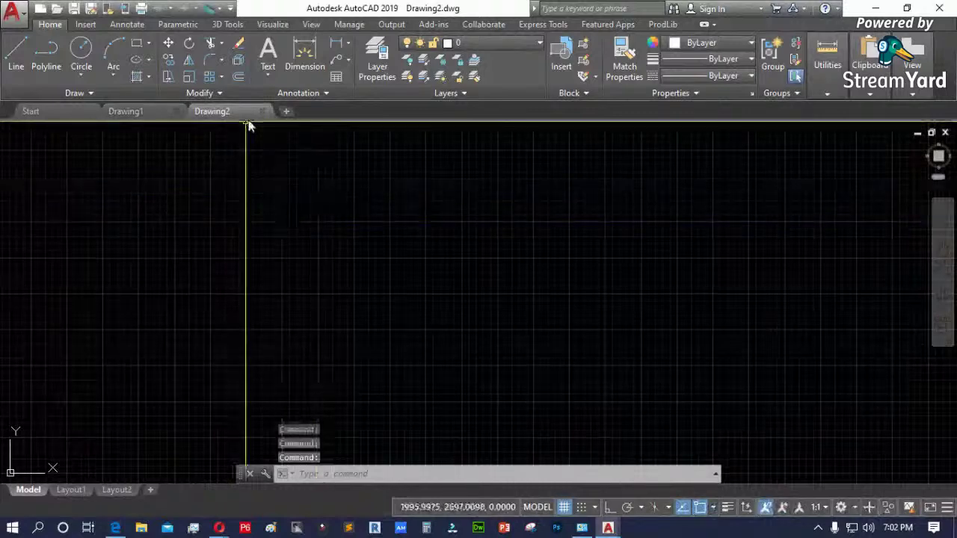
{"action": "left_click", "coordinate": [288, 112]}
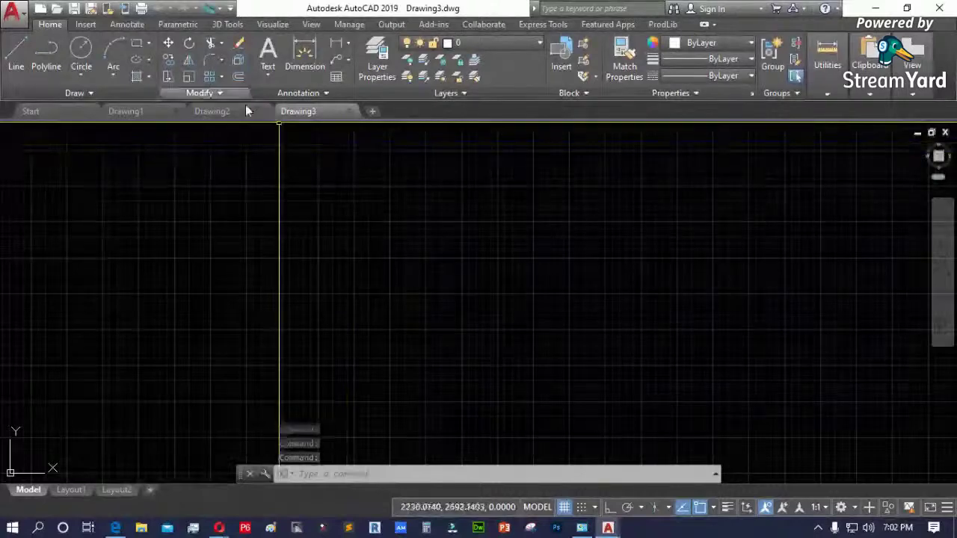
{"action": "left_click", "coordinate": [348, 111]}
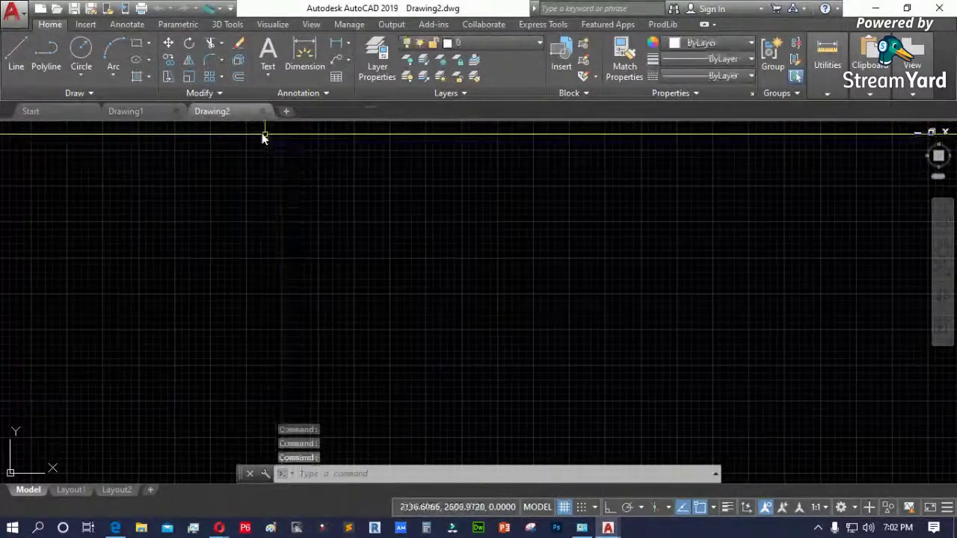
{"action": "left_click", "coordinate": [262, 112]}
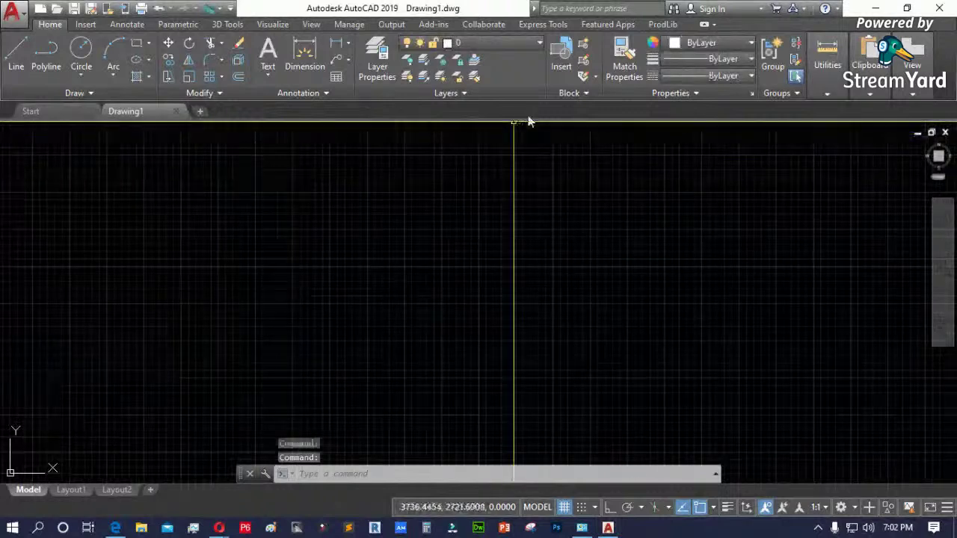
{"action": "right_click", "coordinate": [303, 115]}
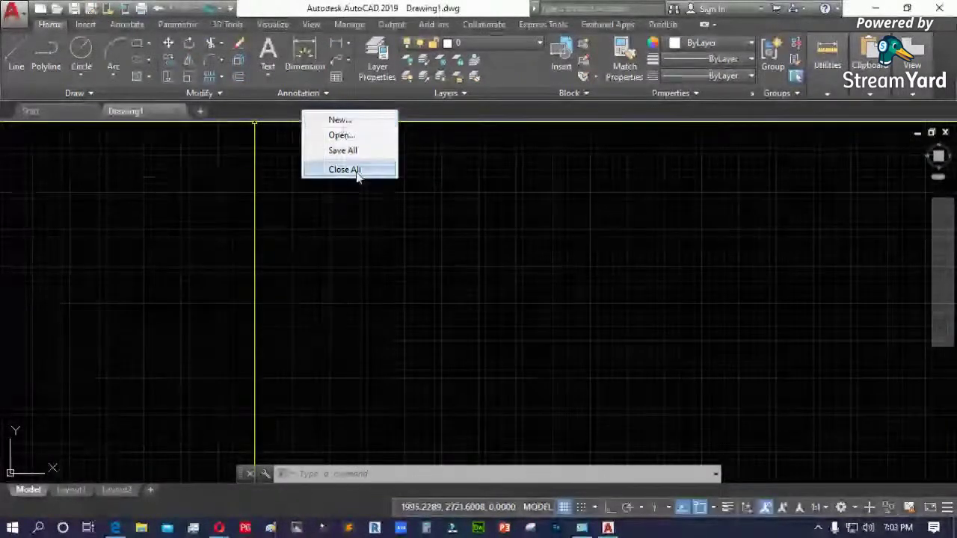
{"action": "left_click", "coordinate": [277, 208]}
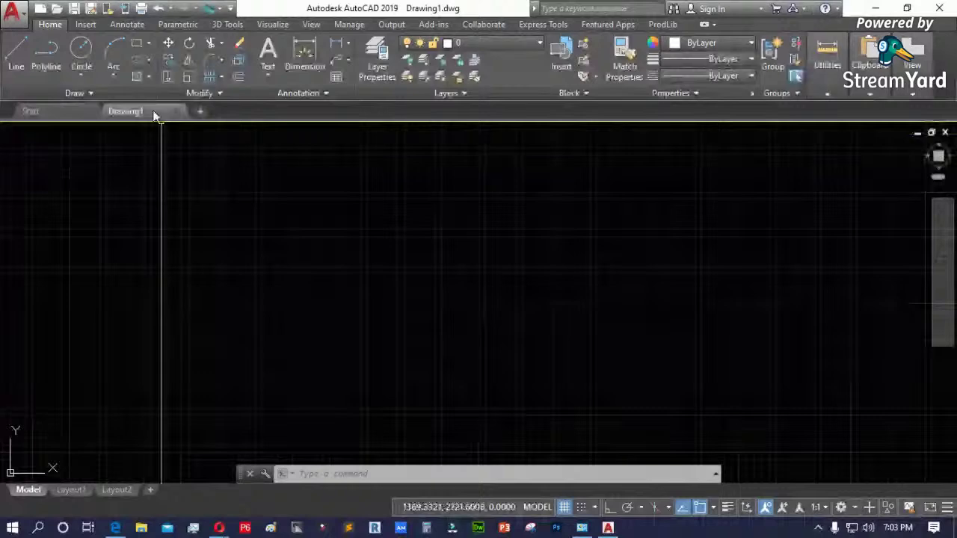
{"action": "right_click", "coordinate": [449, 120]}
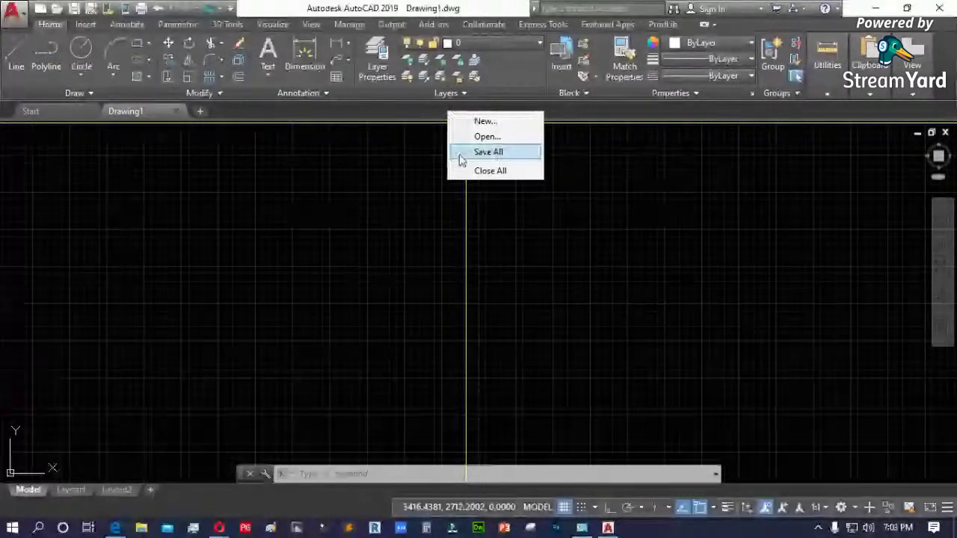
{"action": "left_click", "coordinate": [503, 182]}
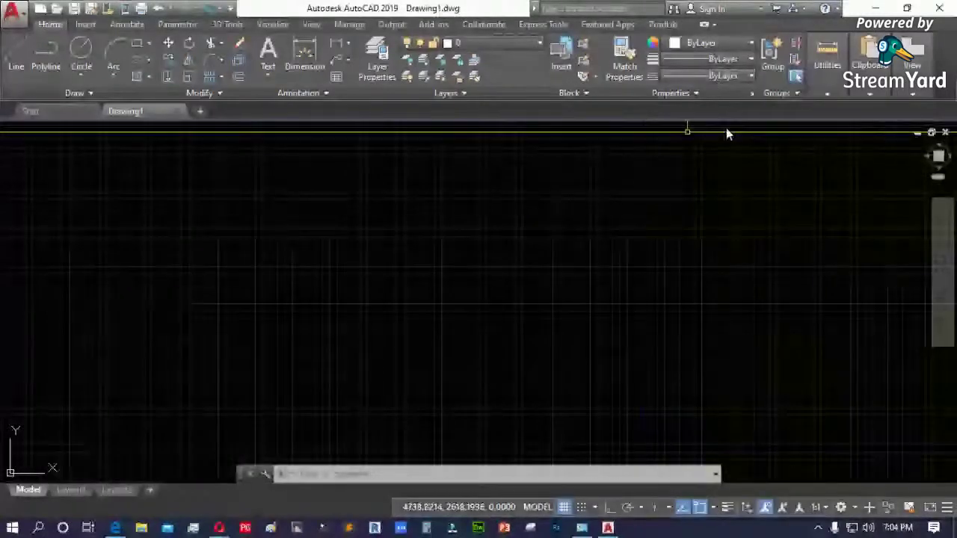
{"action": "left_click", "coordinate": [945, 133]}
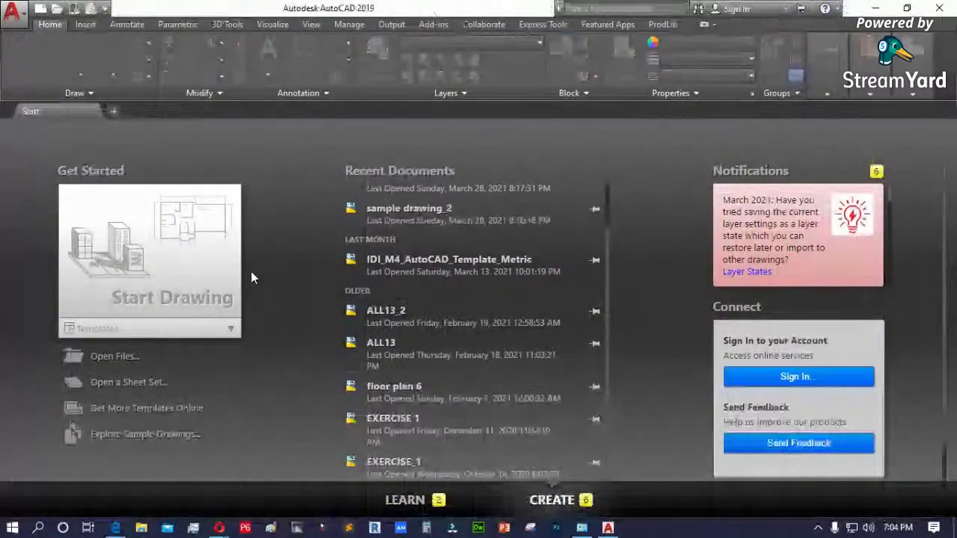
- Create the new blank drawing Drawing4 from the Start Drawing tile
{"action": "left_click", "coordinate": [163, 292]}
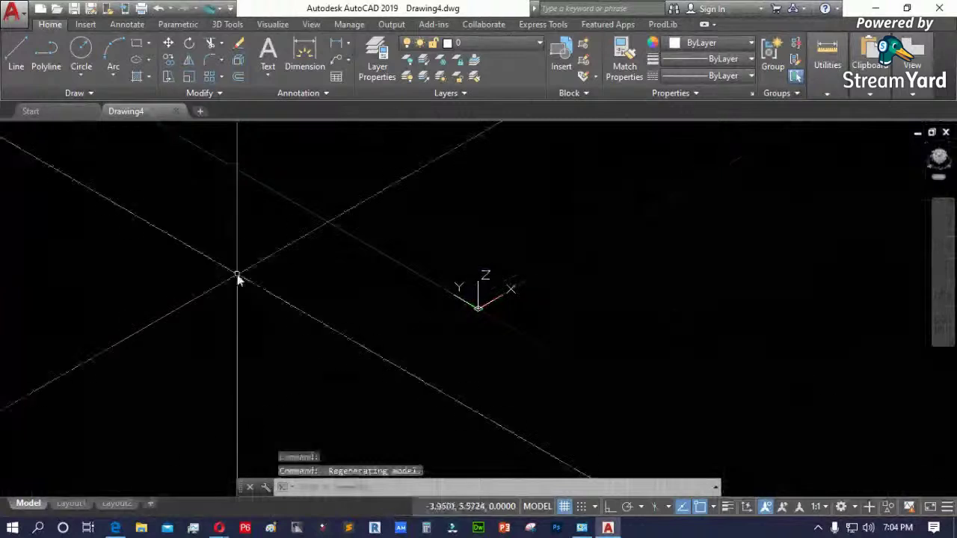
- From the ViewCube's coordinate-system menu, start defining a New UCS
{"action": "left_click", "coordinate": [938, 158]}
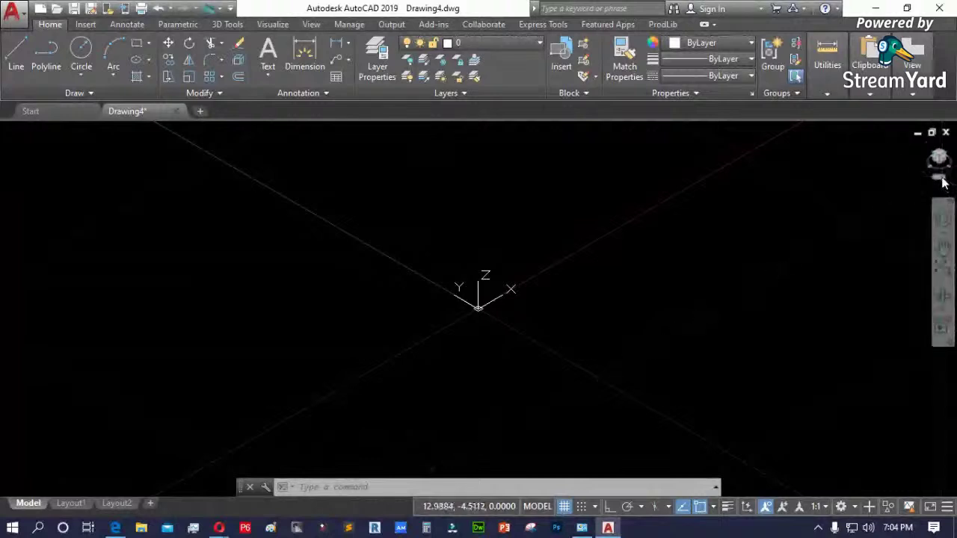
{"action": "left_click", "coordinate": [943, 181]}
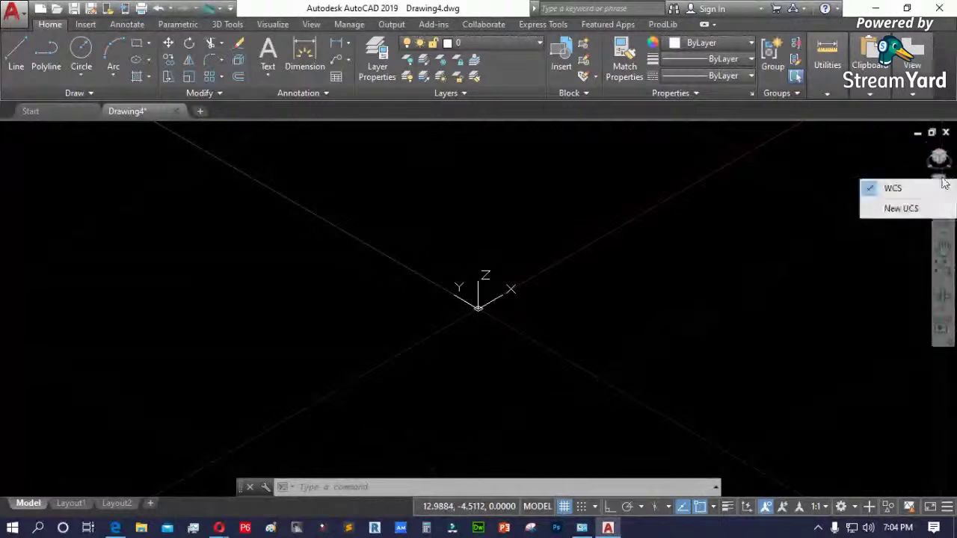
{"action": "left_click", "coordinate": [902, 210]}
{"action": "left_click", "coordinate": [903, 210]}
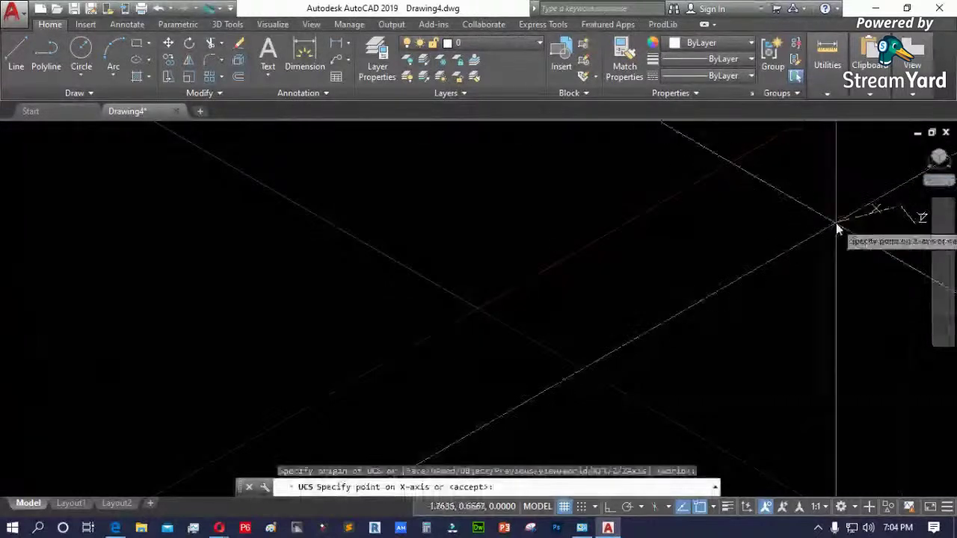
{"action": "key", "text": "Escape"}
{"action": "left_click", "coordinate": [941, 180]}
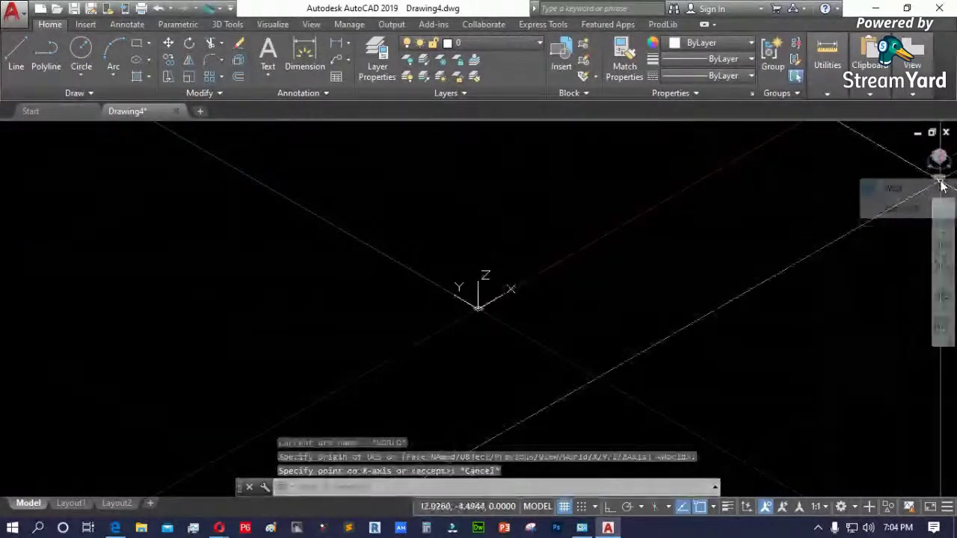
{"action": "left_click", "coordinate": [934, 207]}
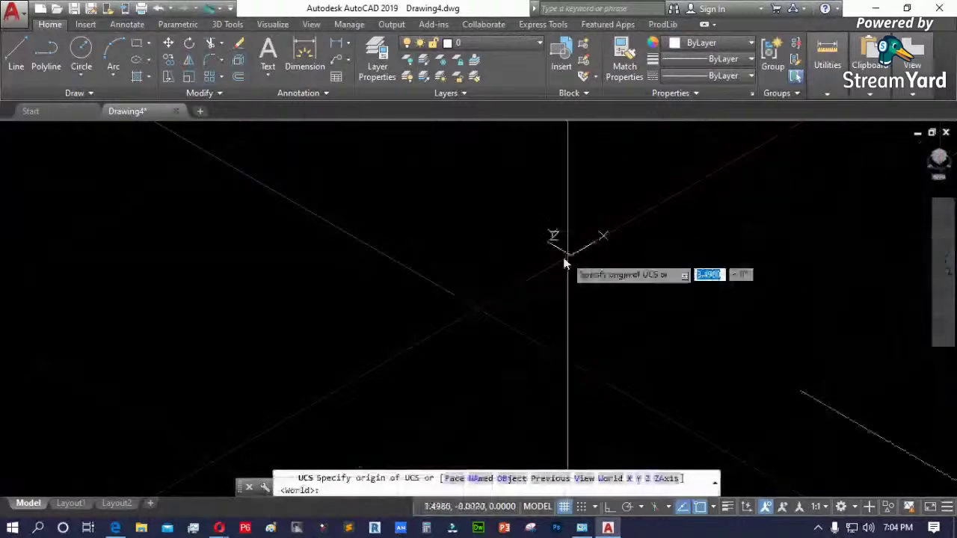
- Set the UCS origin at the line intersection with X-axis and XY-plane points, then open Drawing5
{"action": "mouse_move", "coordinate": [544, 271]}
{"action": "middle_mouse_down"}
{"action": "mouse_move", "coordinate": [667, 267]}
{"action": "mouse_move", "coordinate": [359, 307]}
{"action": "mouse_move", "coordinate": [646, 313]}
{"action": "middle_mouse_up"}
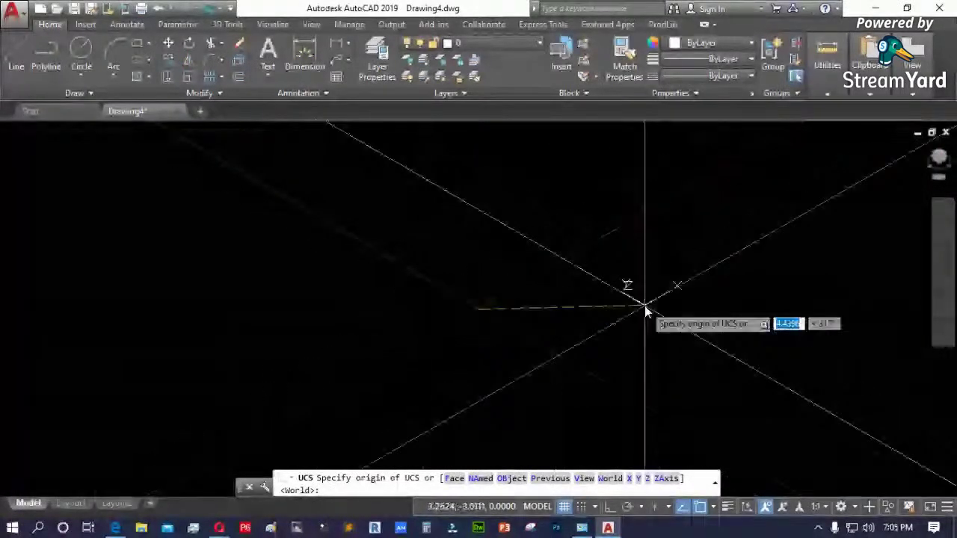
{"action": "left_click", "coordinate": [646, 309]}
{"action": "left_click", "coordinate": [608, 194]}
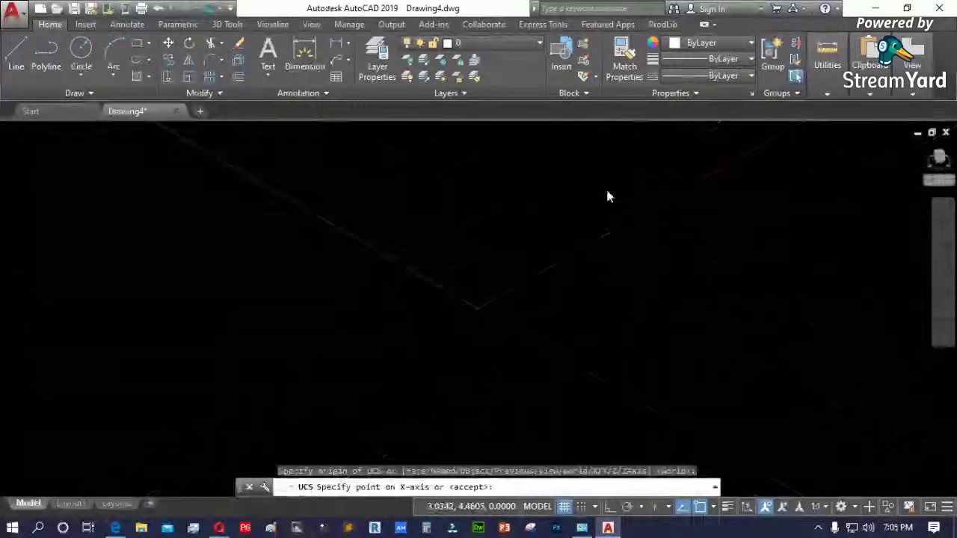
{"action": "left_click", "coordinate": [605, 248]}
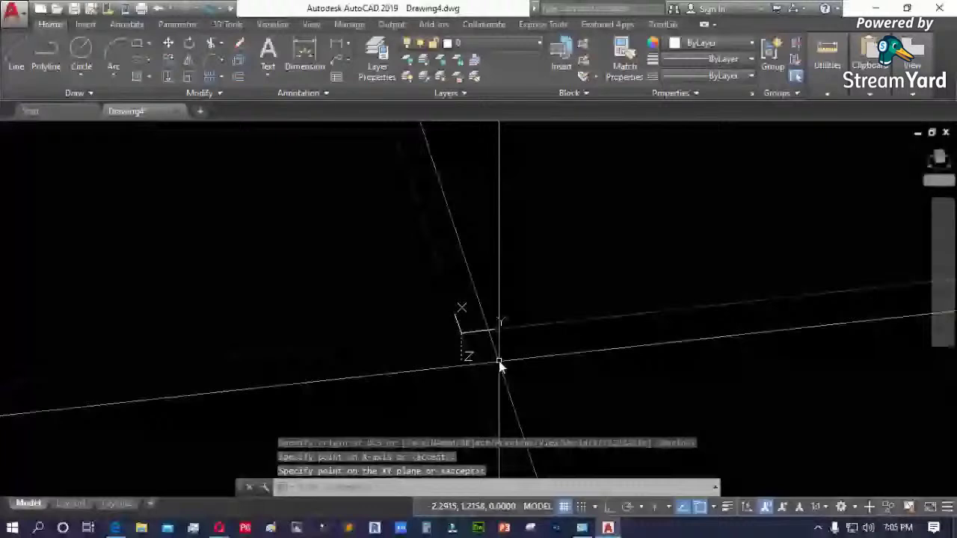
{"action": "scroll", "coordinate": [456, 344], "scroll_direction": "up", "scroll_amount": 3}
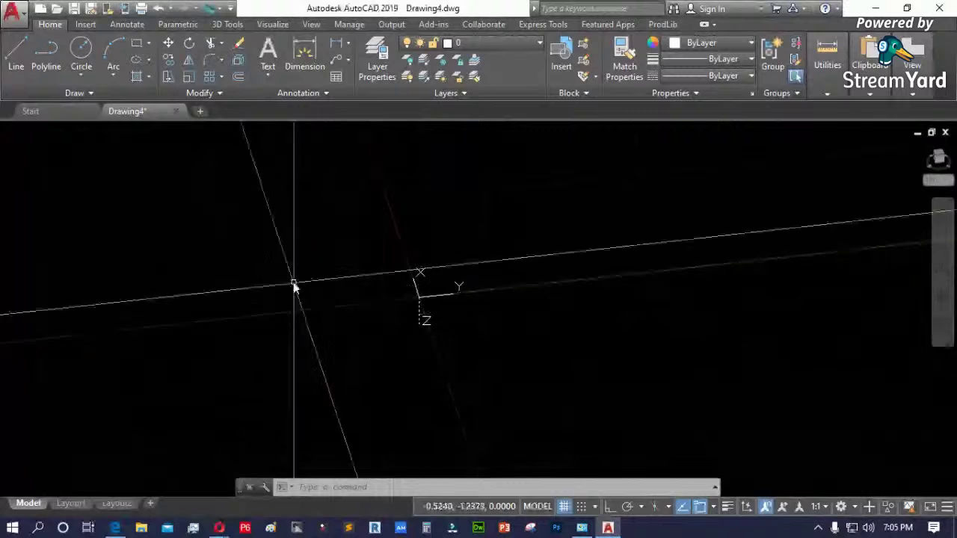
{"action": "left_click", "coordinate": [200, 112]}
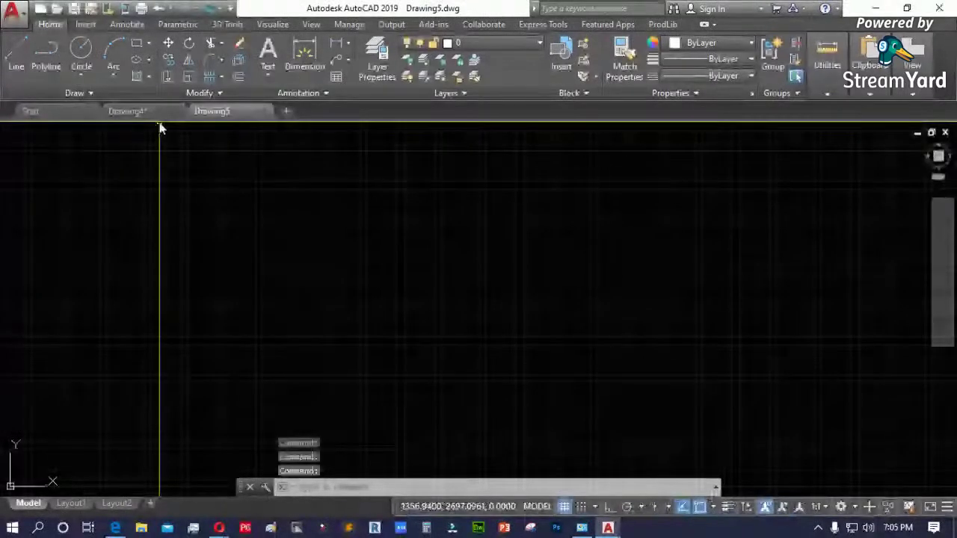
- Close Drawing4 without saving its changes, then close Drawing5
{"action": "left_click", "coordinate": [177, 111]}
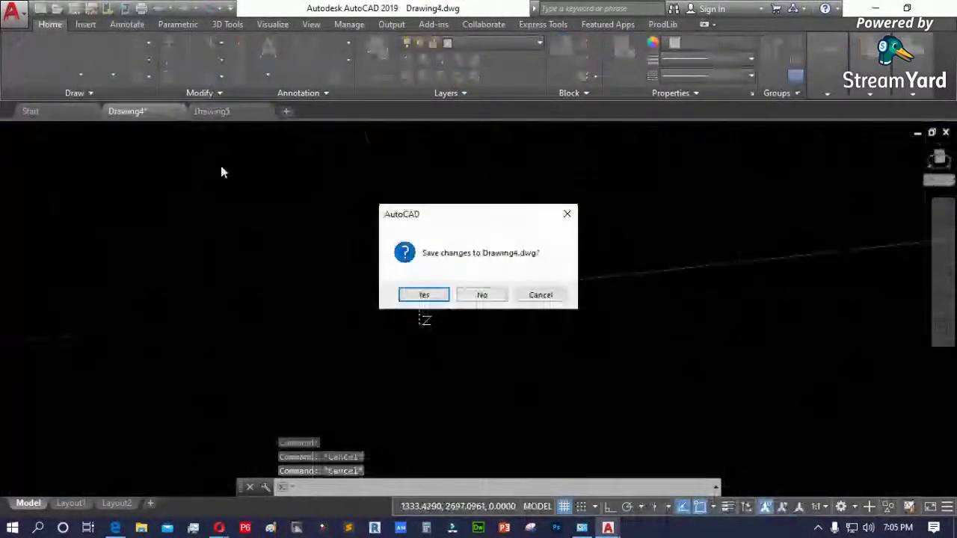
{"action": "left_click", "coordinate": [482, 296]}
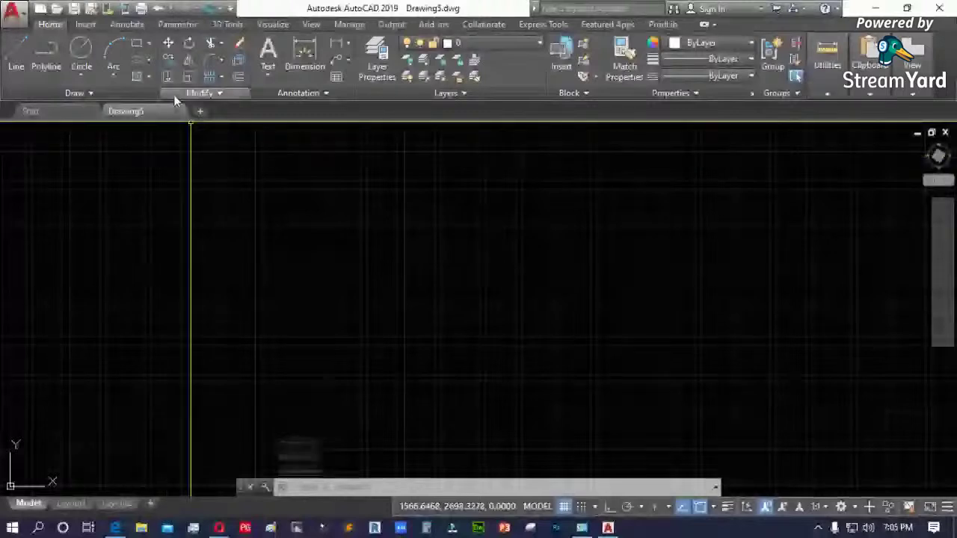
{"action": "mouse_move", "coordinate": [144, 110]}
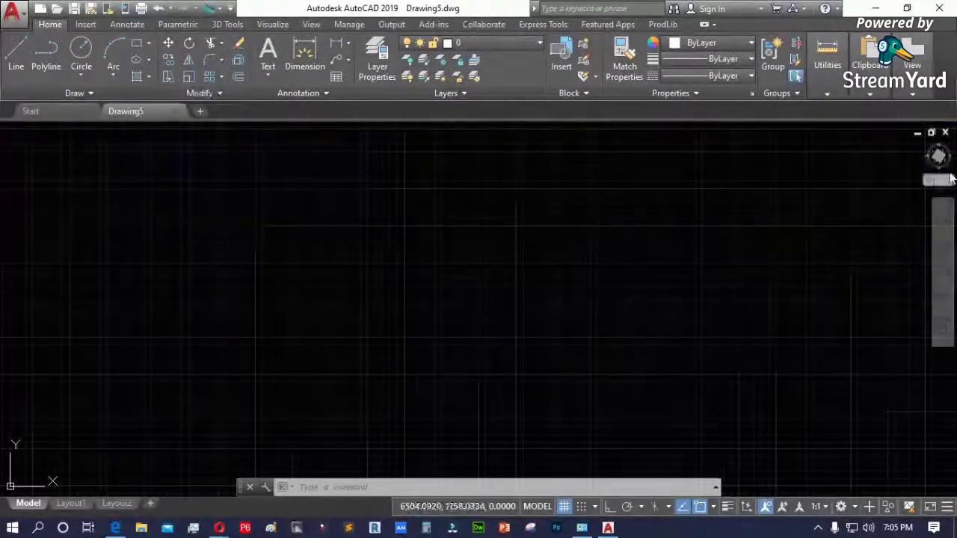
{"action": "left_click", "coordinate": [178, 111]}
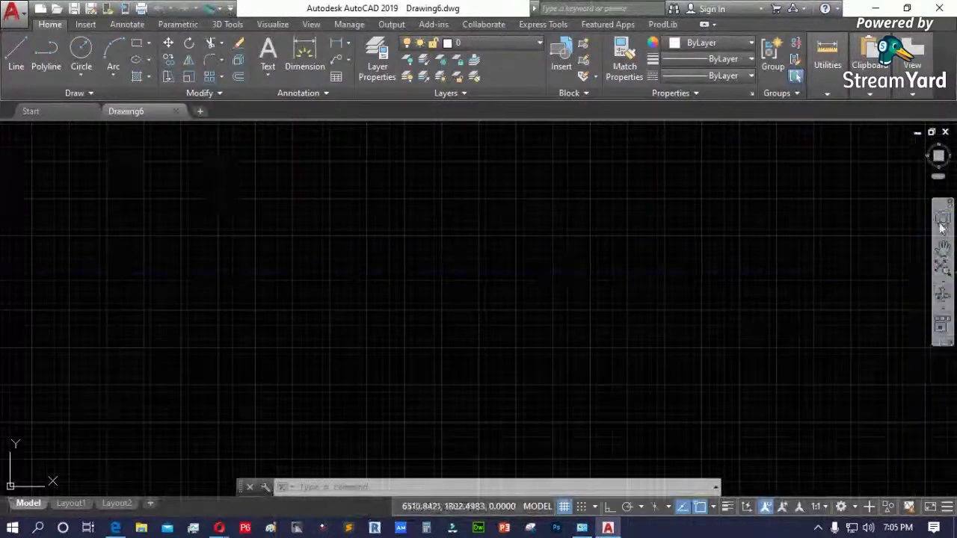
{"action": "left_click", "coordinate": [943, 248]}
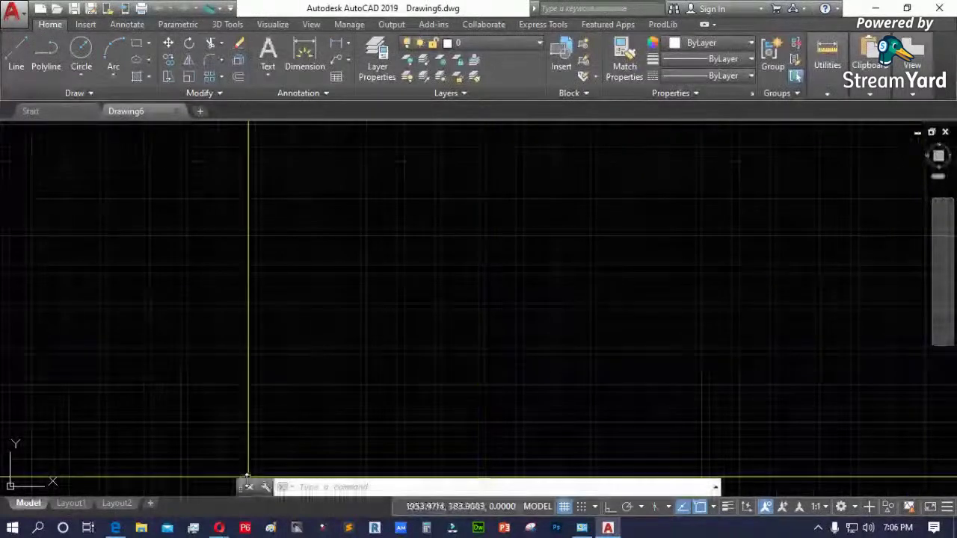
{"action": "left_click_drag", "start_coordinate": [247, 482], "coordinate": [248, 285]}
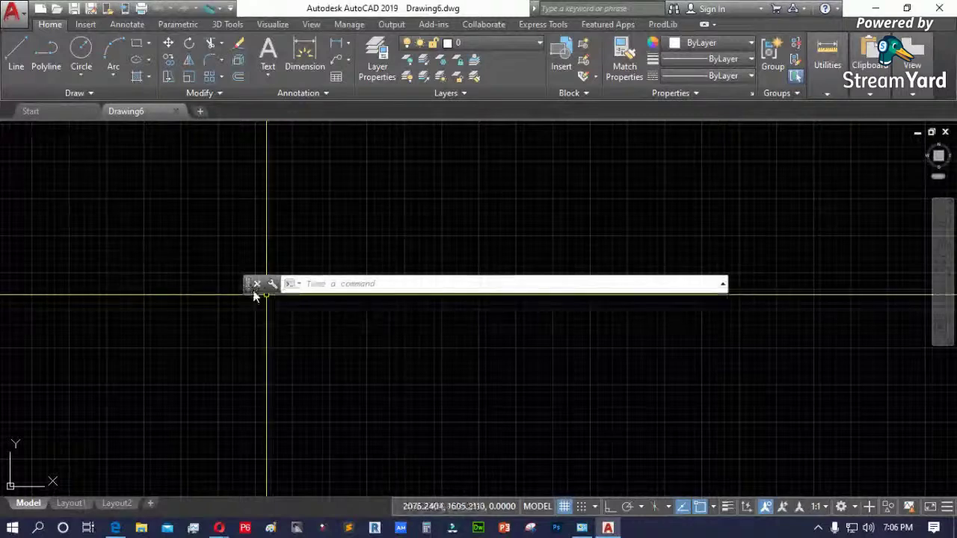
{"action": "left_click_drag", "start_coordinate": [246, 287], "coordinate": [276, 485]}
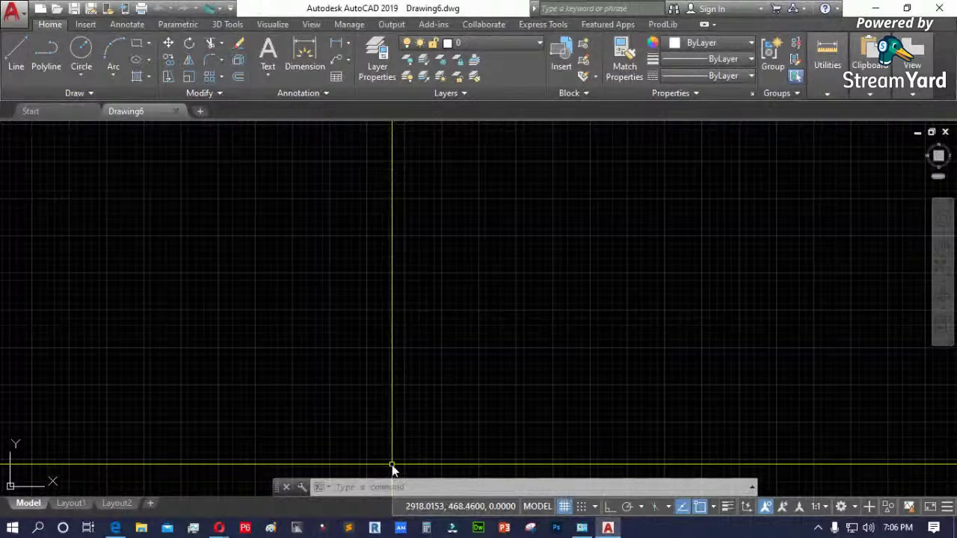
{"action": "left_click", "coordinate": [11, 49]}
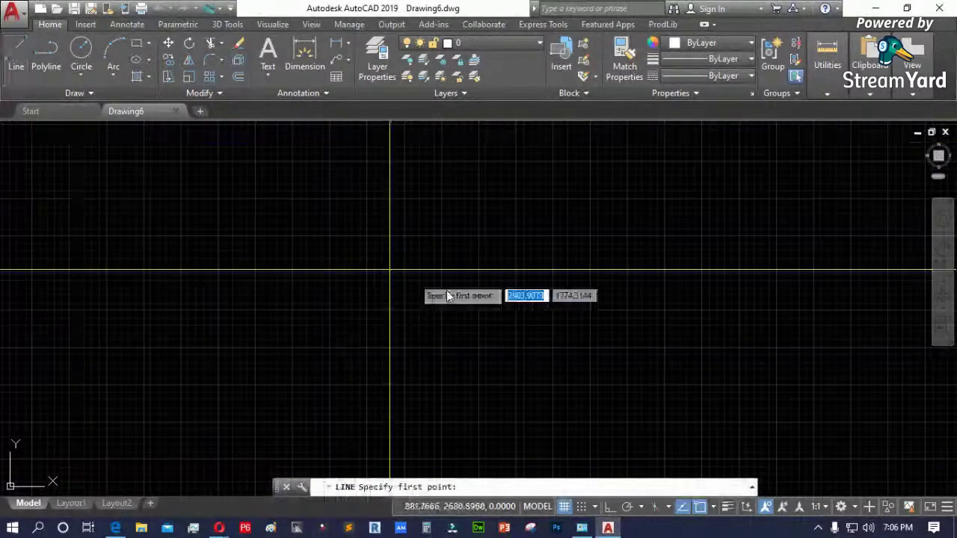
{"action": "left_click", "coordinate": [395, 308]}
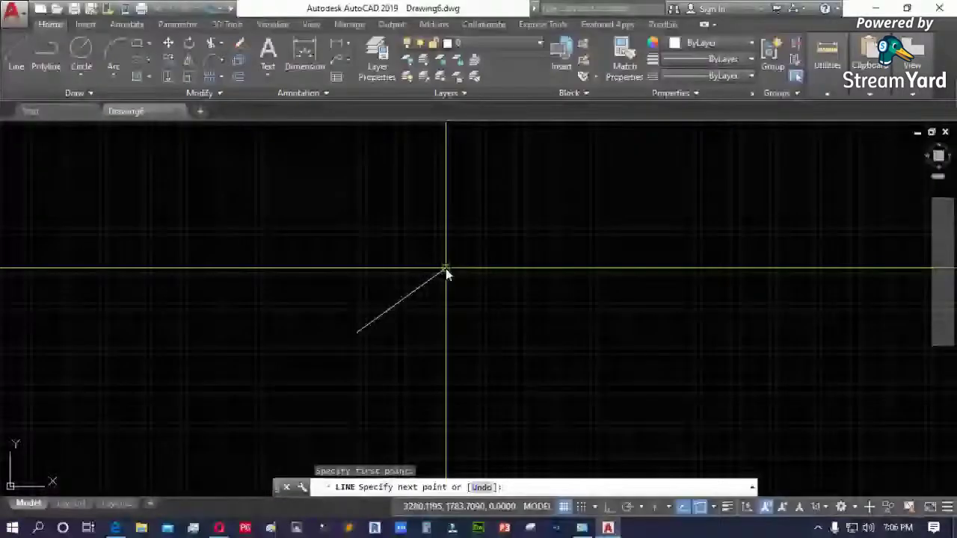
{"action": "left_click", "coordinate": [445, 269]}
{"action": "key", "text": "Escape"}
{"action": "left_click", "coordinate": [401, 300]}
{"action": "left_click", "coordinate": [334, 284]}
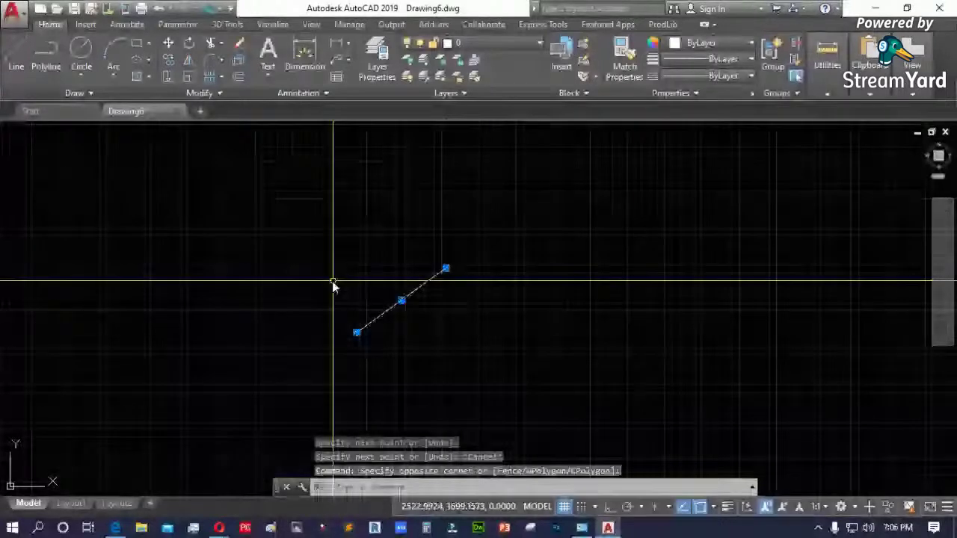
{"action": "key", "text": "Delete"}
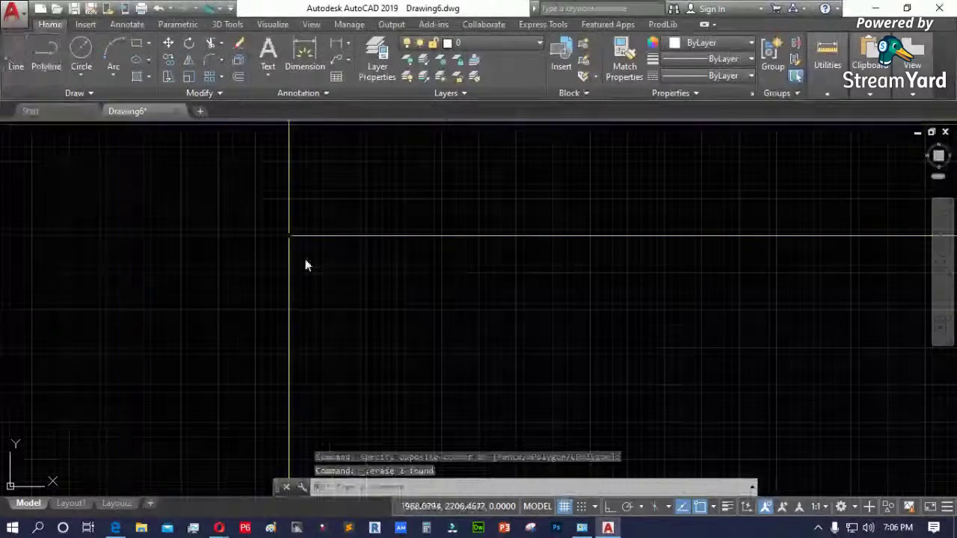
{"action": "type", "text": "l"}
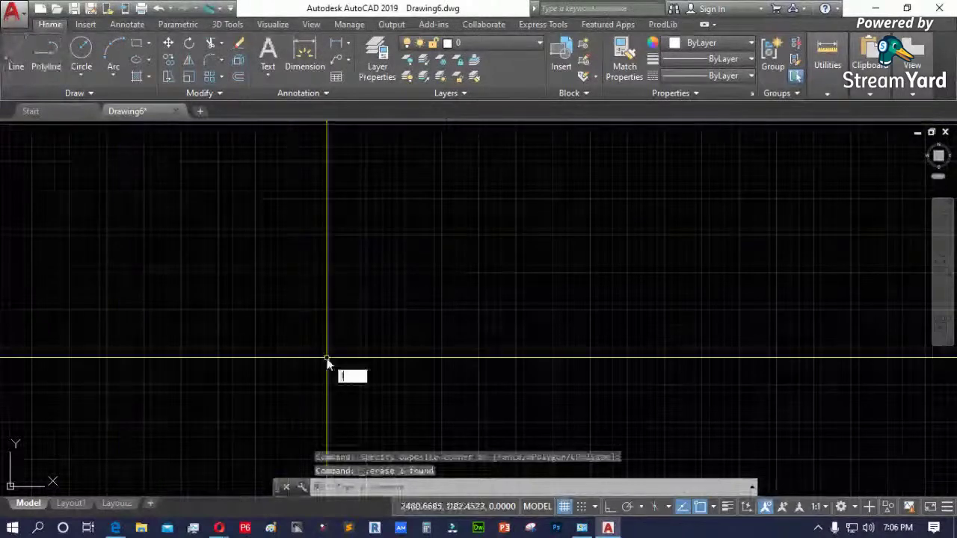
{"action": "key", "text": "Return"}
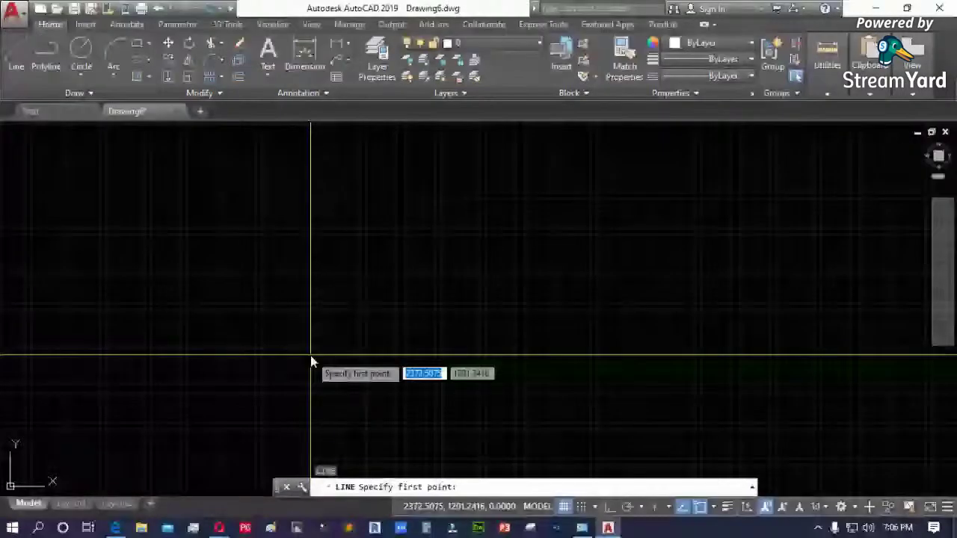
{"action": "left_click", "coordinate": [311, 356]}
{"action": "left_click", "coordinate": [374, 259]}
{"action": "left_click", "coordinate": [514, 313]}
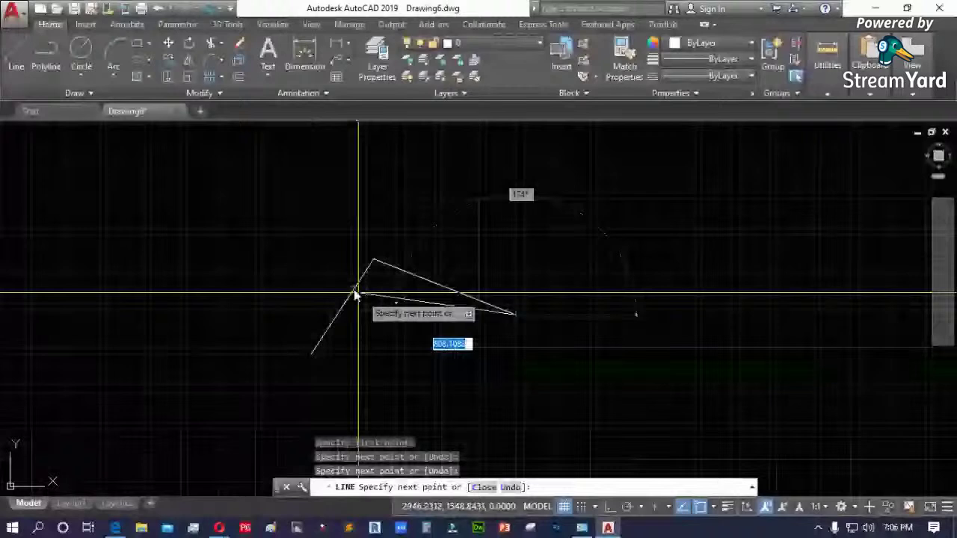
{"action": "key", "text": "Escape"}
{"action": "left_click", "coordinate": [379, 233]}
{"action": "left_click", "coordinate": [335, 285]}
{"action": "key", "text": "Delete"}
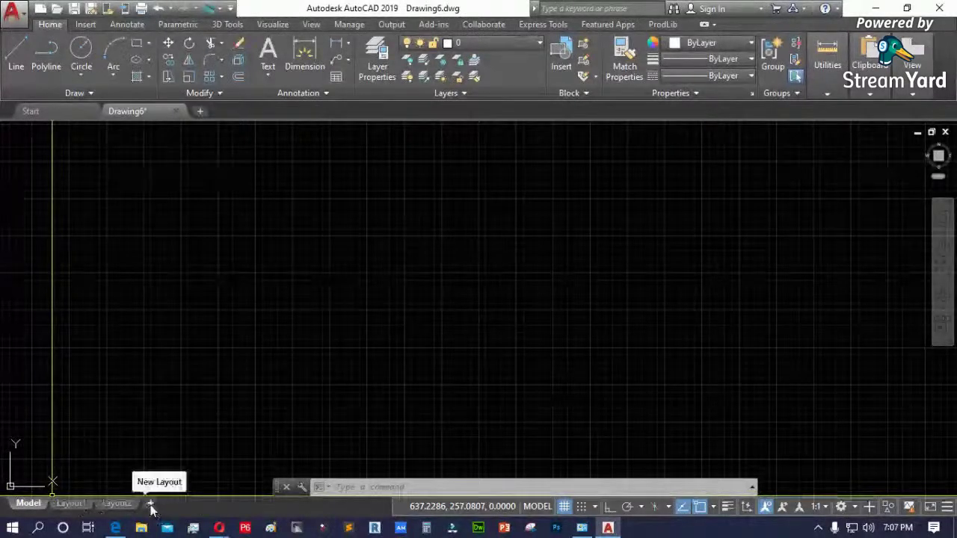
- Add Layout3 and rename Layout1 to aRCHITECTURAL
{"action": "left_click", "coordinate": [151, 503]}
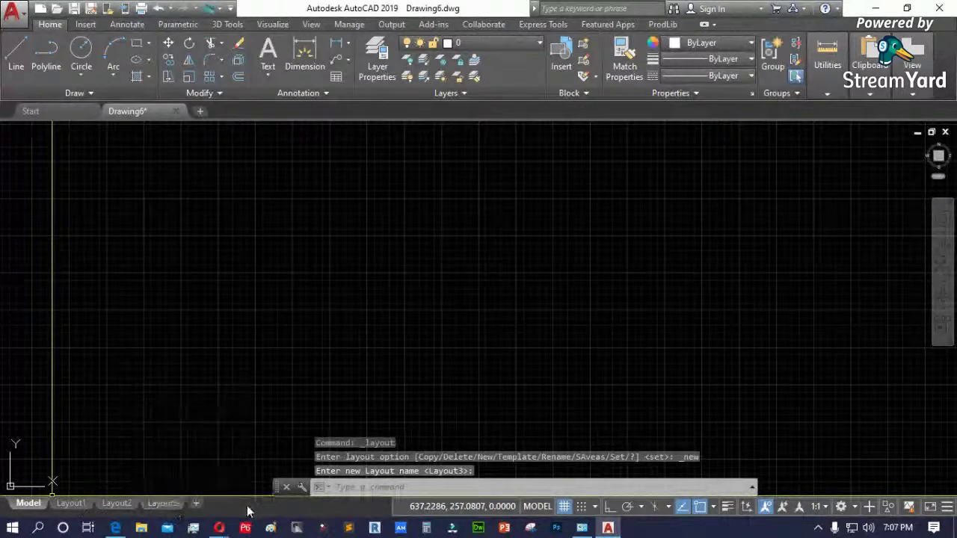
{"action": "mouse_move", "coordinate": [75, 508]}
{"action": "right_click", "coordinate": [71, 504]}
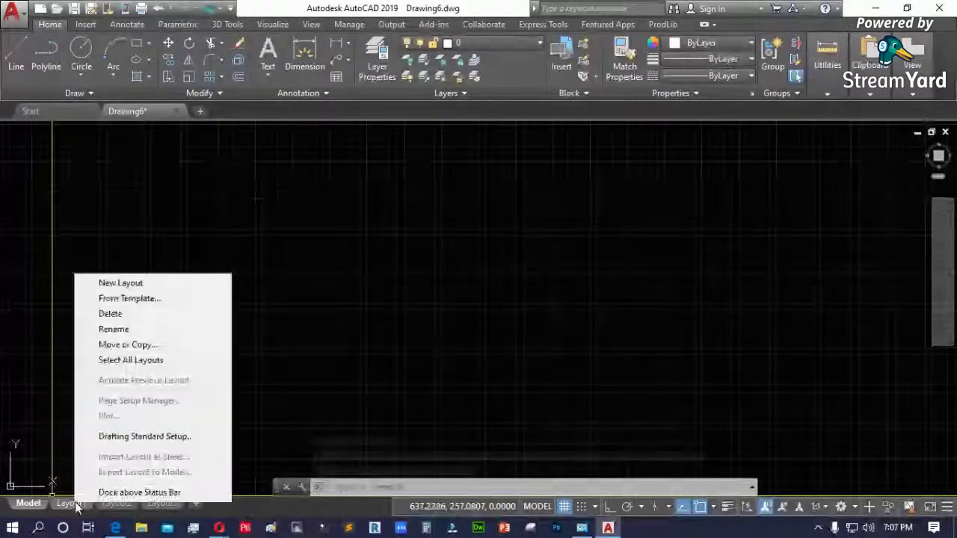
{"action": "left_click", "coordinate": [152, 333]}
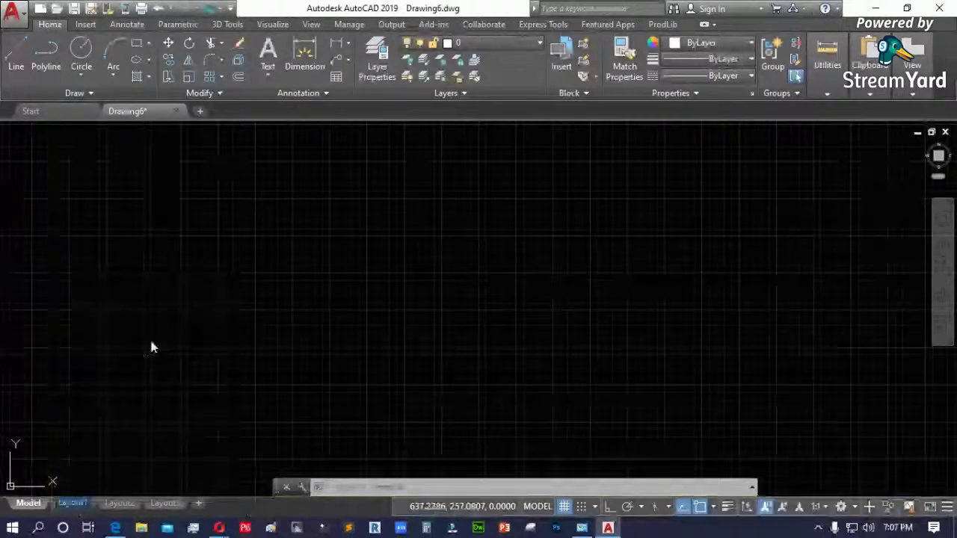
{"action": "type", "text": "n"}
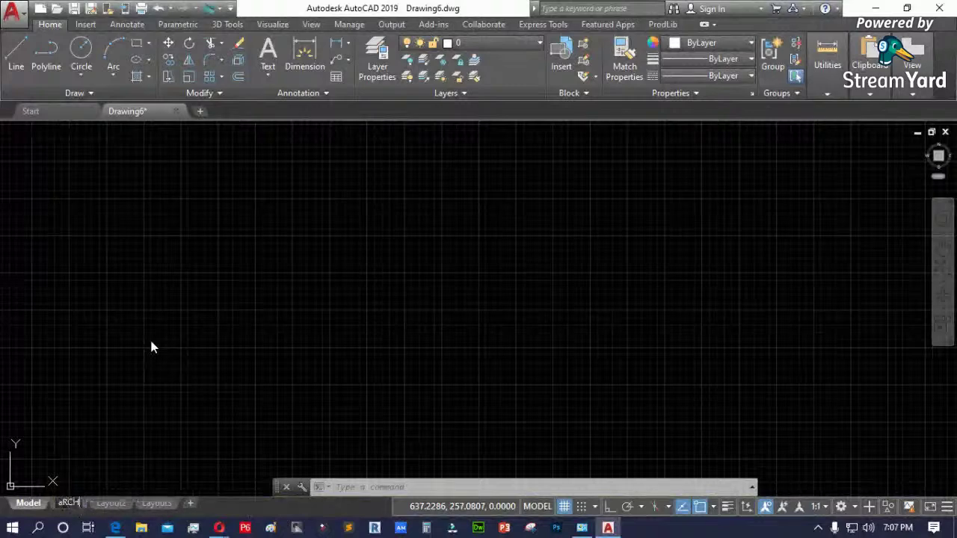
{"action": "type", "text": "ITECTUR"}
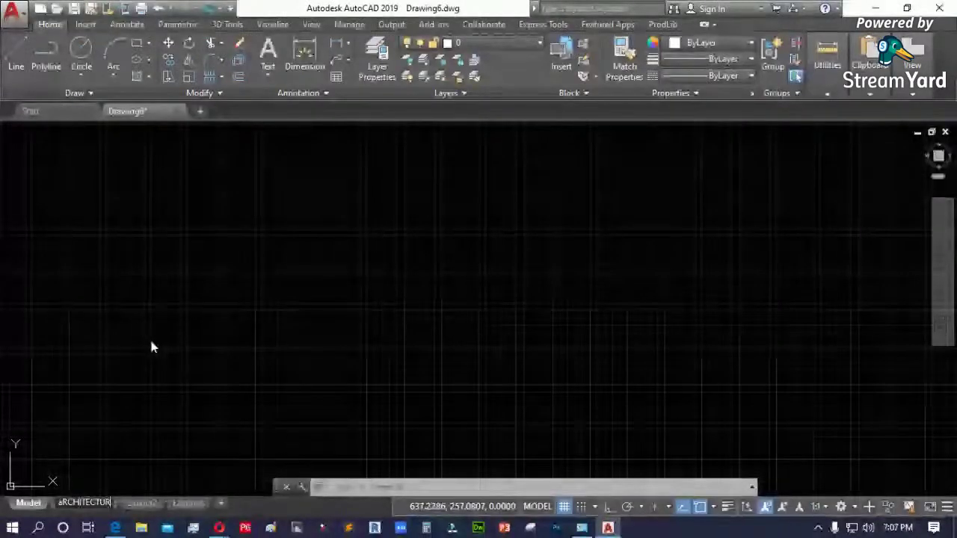
{"action": "type", "text": "AL"}
{"action": "key", "text": "Return"}
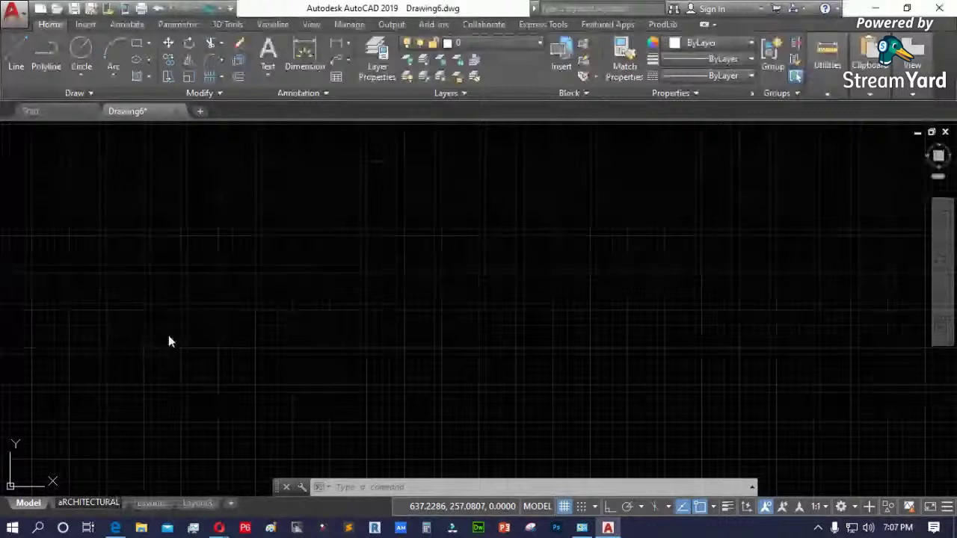
- Rename Layout2 to sTRUCTURAL
{"action": "right_click", "coordinate": [157, 504]}
{"action": "left_click", "coordinate": [225, 328]}
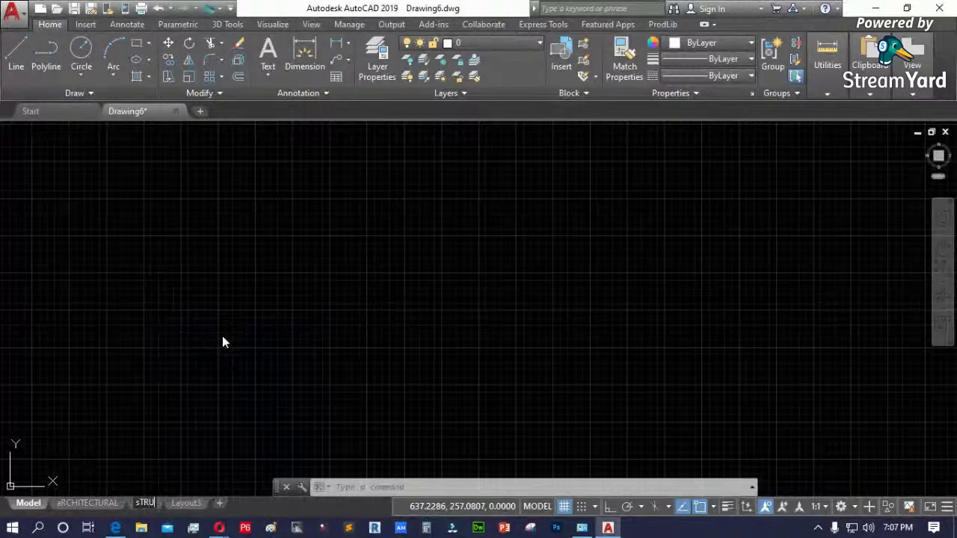
{"action": "type", "text": "sTRUCTURAL"}
{"action": "key", "text": "Return"}
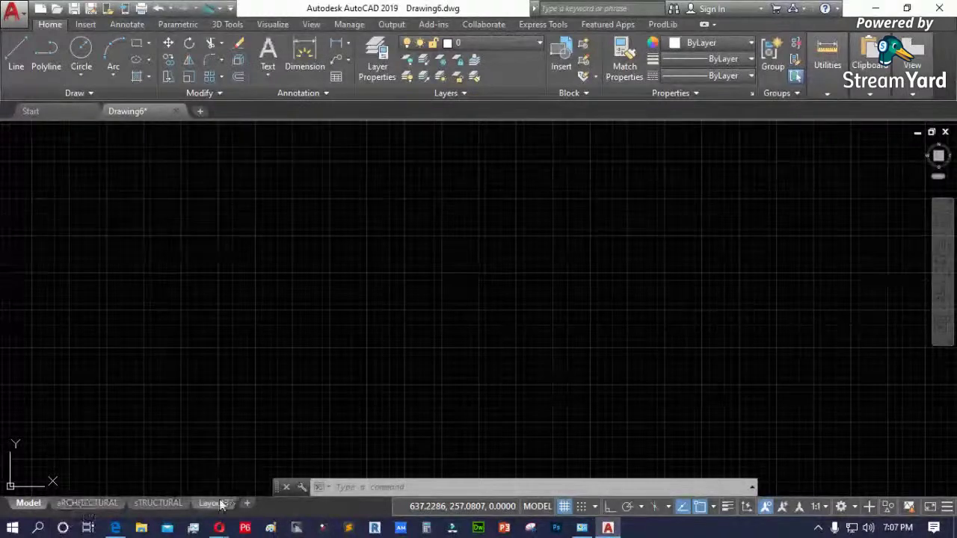
- Review the layout options menus for aRCHITECTURAL and for adding layouts
{"action": "mouse_move", "coordinate": [204, 504]}
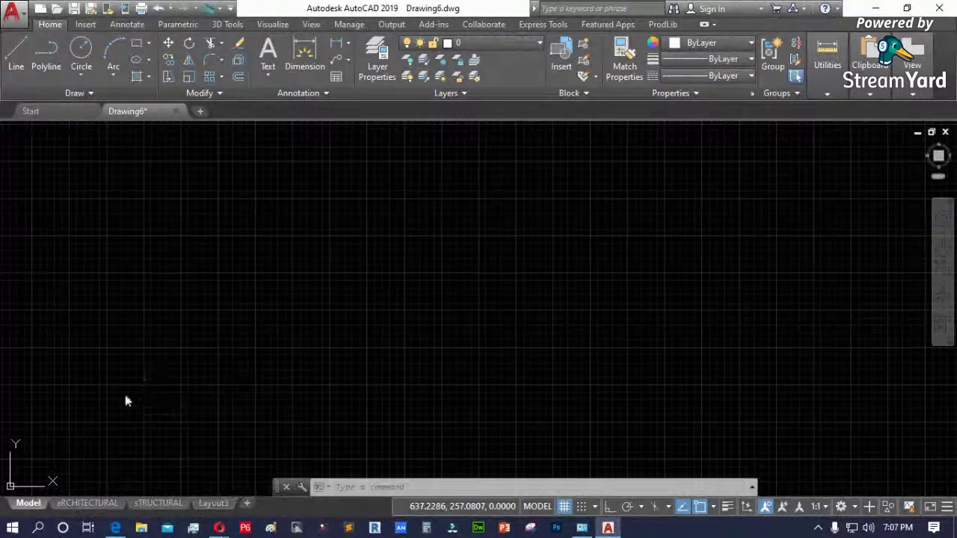
{"action": "mouse_move", "coordinate": [88, 507]}
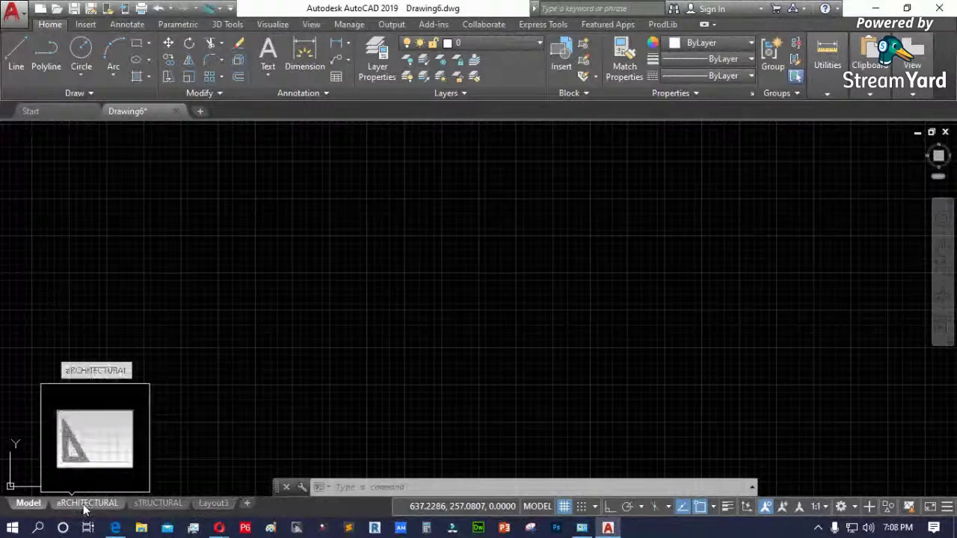
{"action": "right_click", "coordinate": [86, 506]}
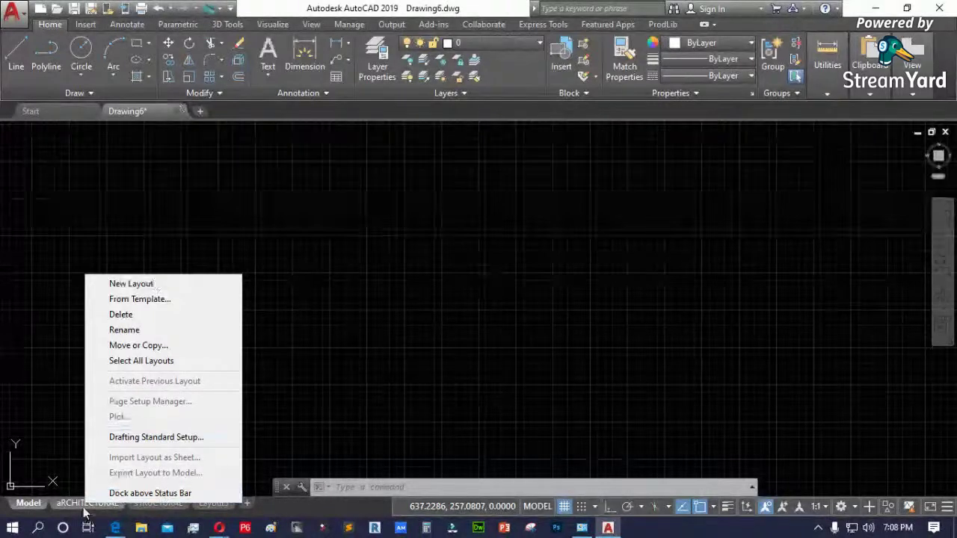
{"action": "left_click", "coordinate": [302, 511]}
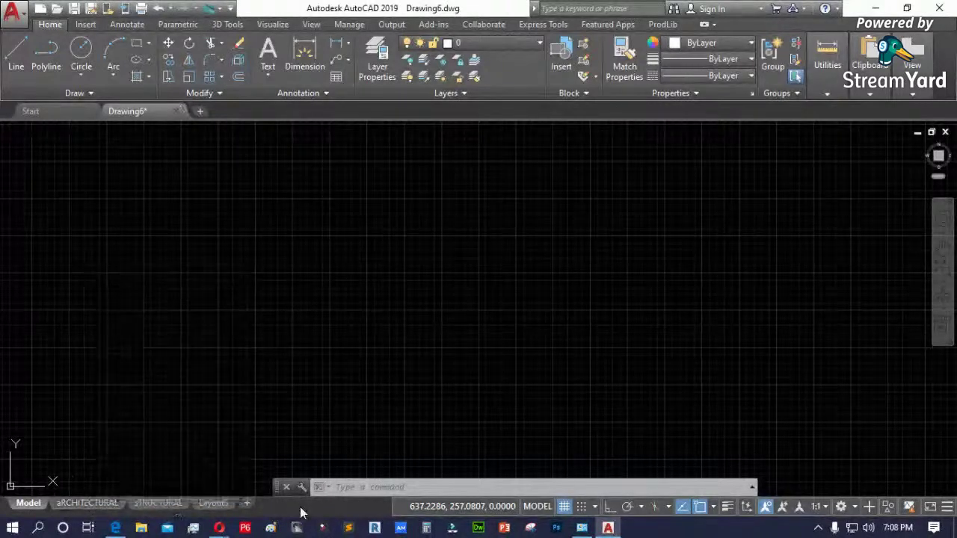
{"action": "left_click", "coordinate": [247, 505]}
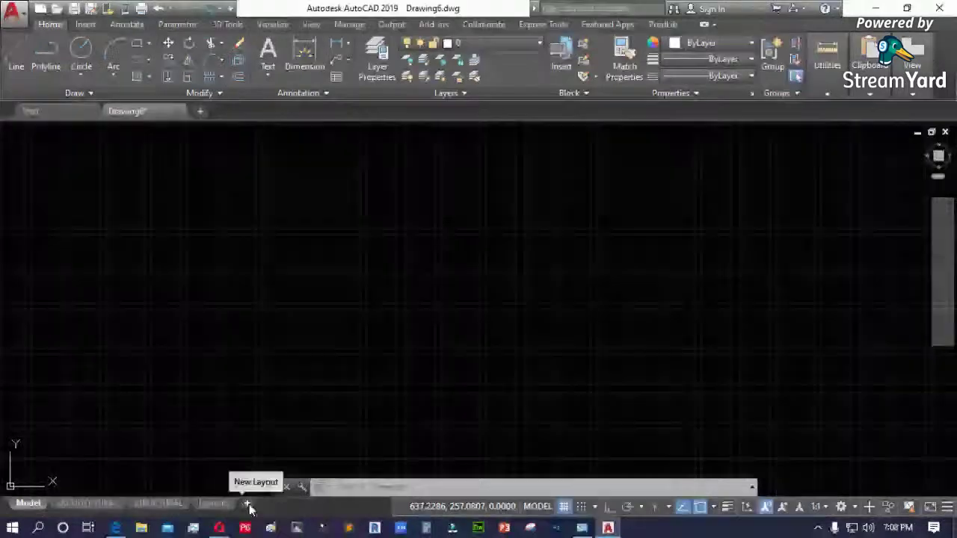
{"action": "right_click", "coordinate": [249, 507]}
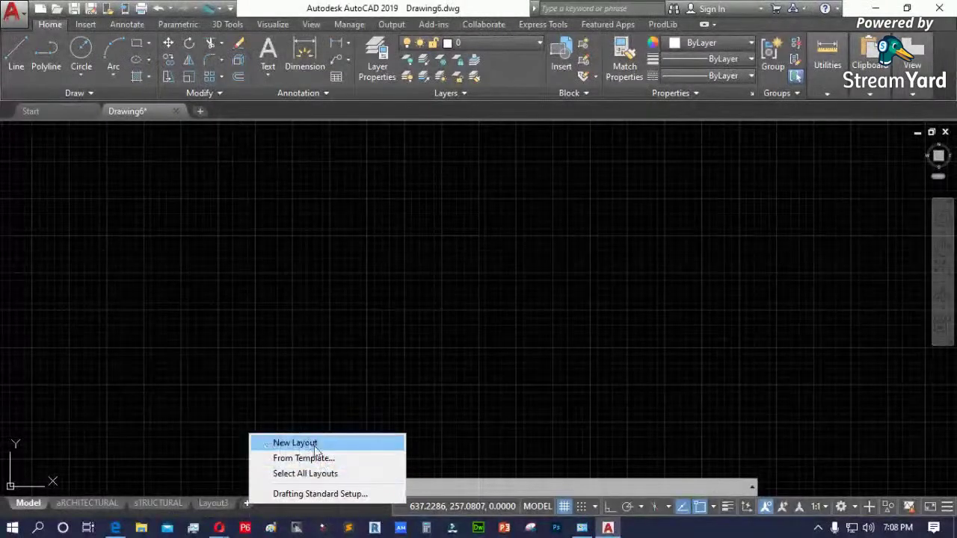
{"action": "left_click", "coordinate": [308, 443]}
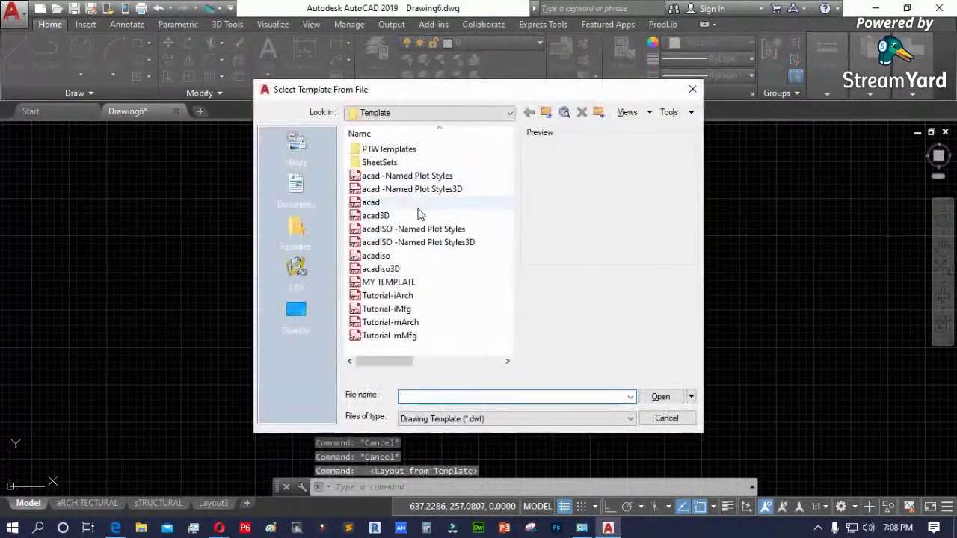
{"action": "left_click", "coordinate": [675, 422]}
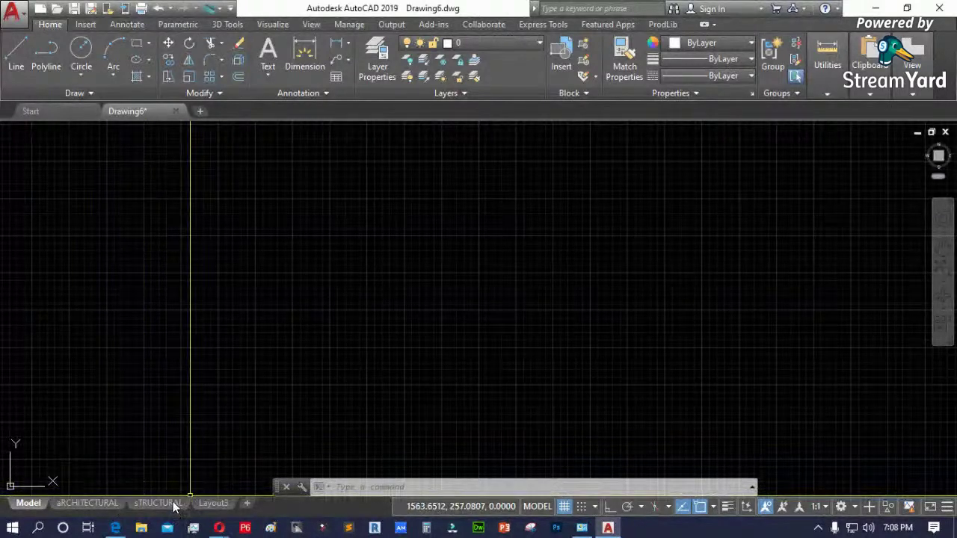
{"action": "left_click", "coordinate": [159, 503]}
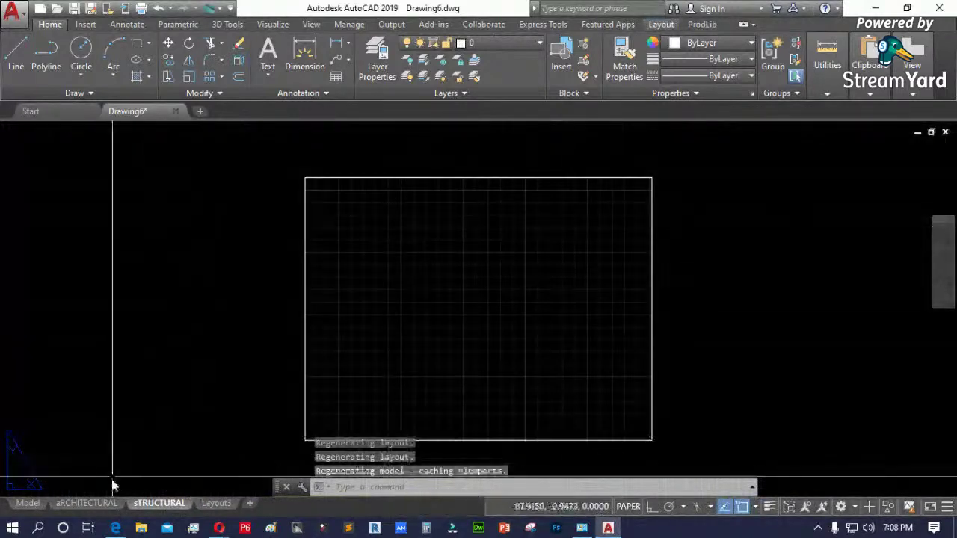
{"action": "left_click", "coordinate": [86, 503]}
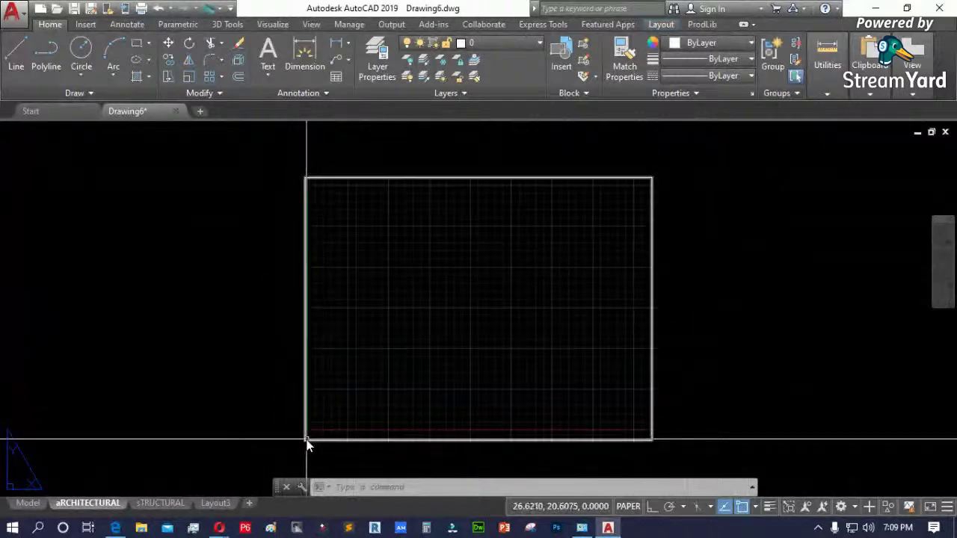
{"action": "scroll", "coordinate": [141, 396], "scroll_direction": "down", "scroll_amount": 2}
{"action": "type", "text": "co"}
{"action": "key", "text": "Return"}
{"action": "left_click", "coordinate": [495, 363]}
{"action": "left_click", "coordinate": [310, 309]}
{"action": "key", "text": "Return"}
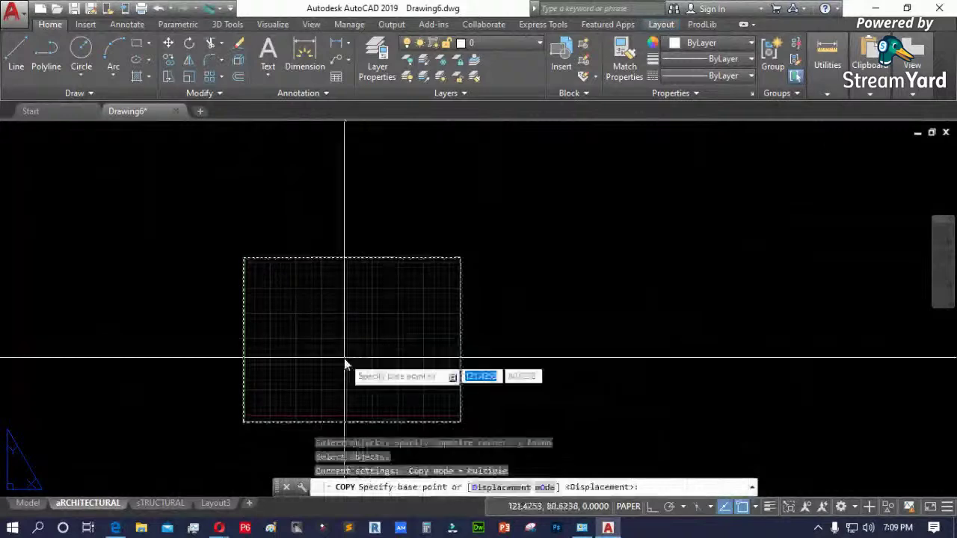
{"action": "left_click", "coordinate": [345, 359]}
{"action": "left_click", "coordinate": [565, 359]}
{"action": "key", "text": "Return"}
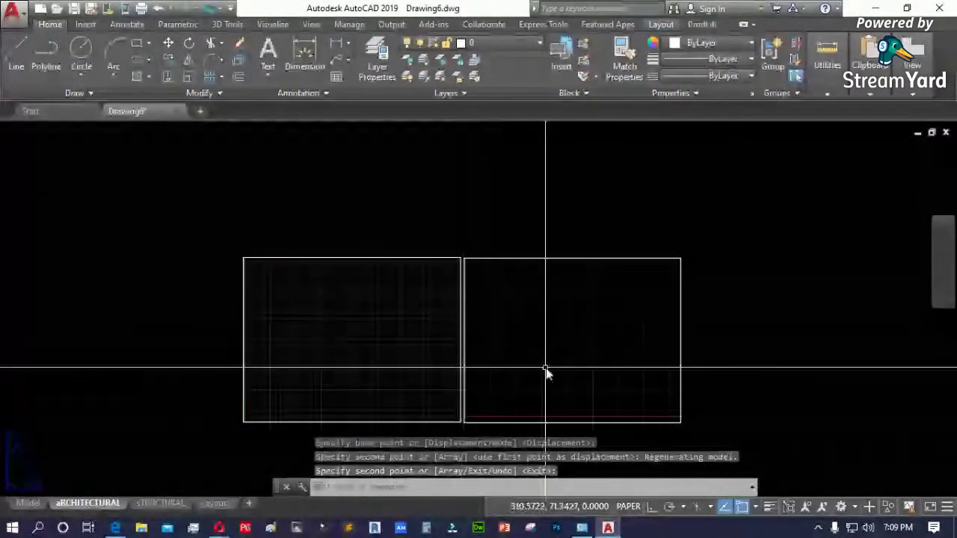
{"action": "left_click", "coordinate": [566, 242]}
{"action": "left_click", "coordinate": [537, 308]}
{"action": "key", "text": "Delete"}
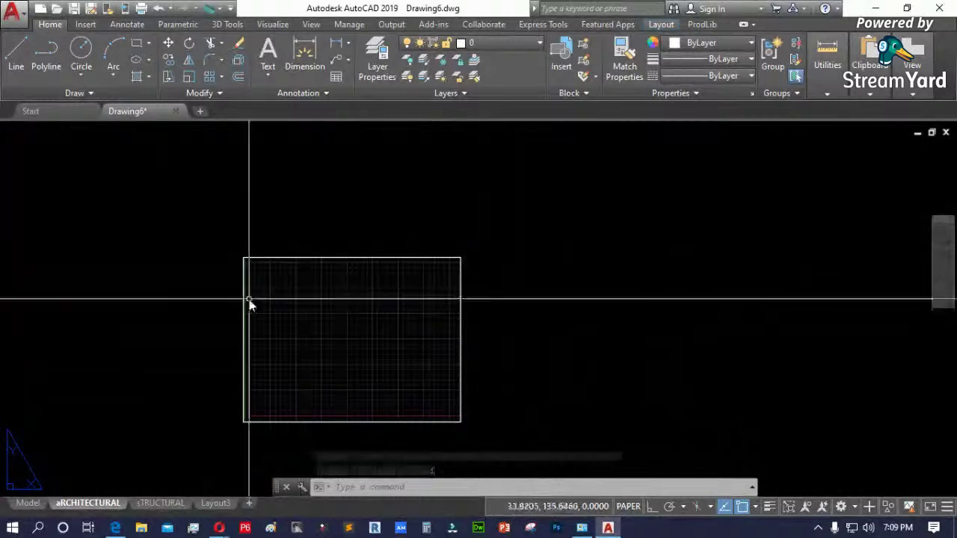
{"action": "left_click", "coordinate": [28, 502]}
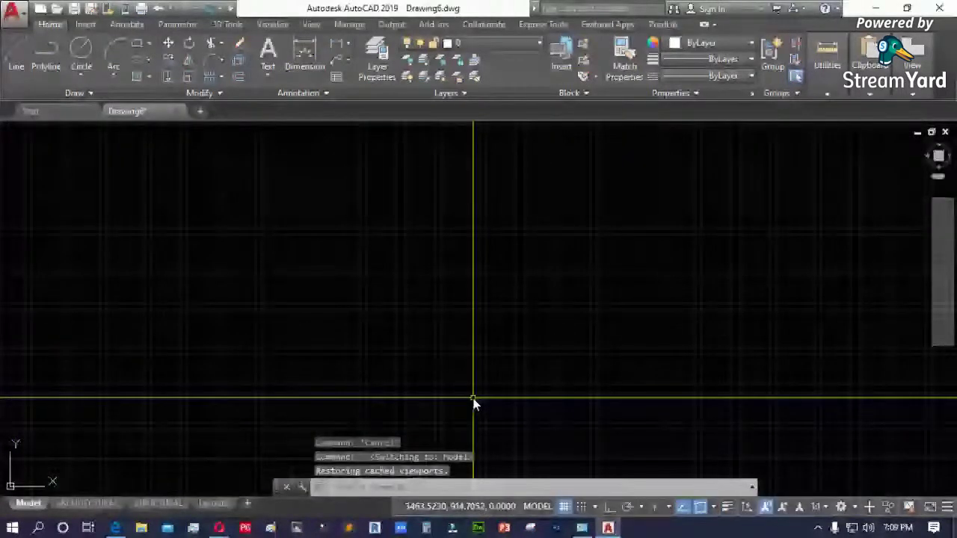
{"action": "key", "text": "ctrl+Page_Down"}
{"action": "type", "text": "z"}
{"action": "key", "text": "Return"}
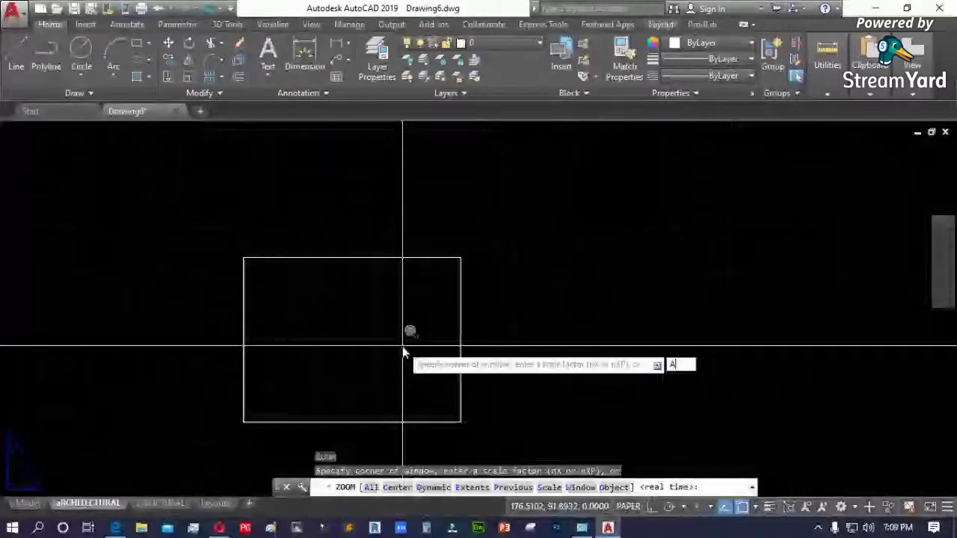
{"action": "type", "text": "a"}
{"action": "key", "text": "Return"}
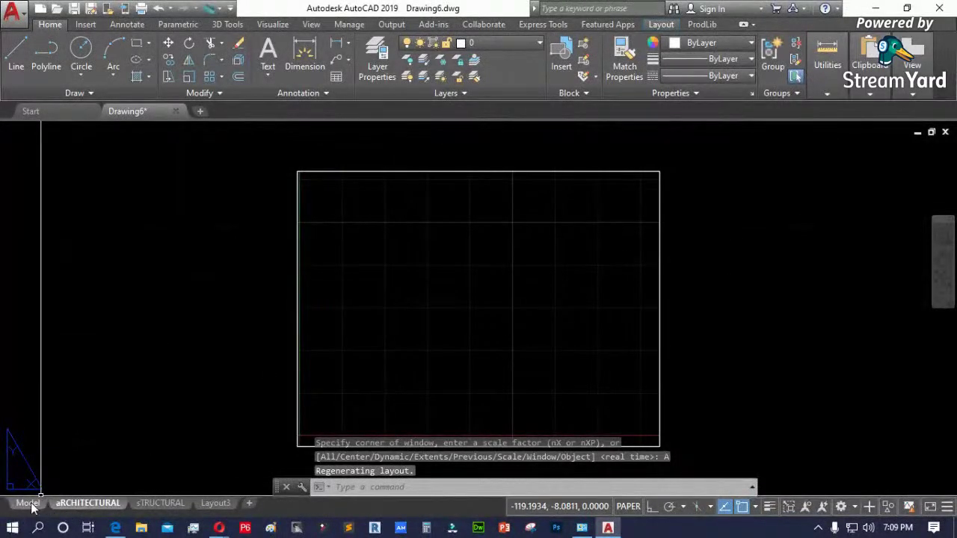
{"action": "left_click", "coordinate": [28, 503]}
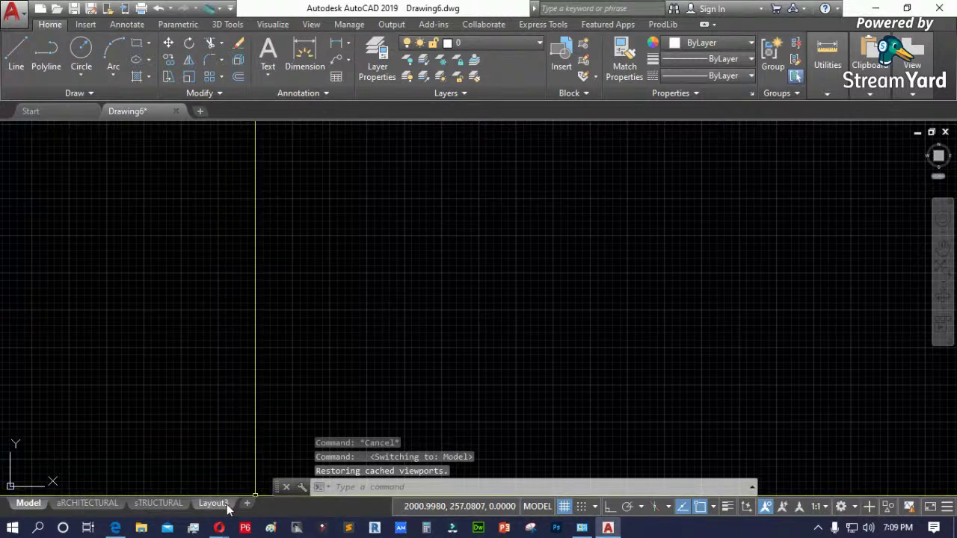
- Toggle the drawing grid with F7 and the status-bar Grid button, finally leaving it off
{"action": "mouse_move", "coordinate": [231, 504]}
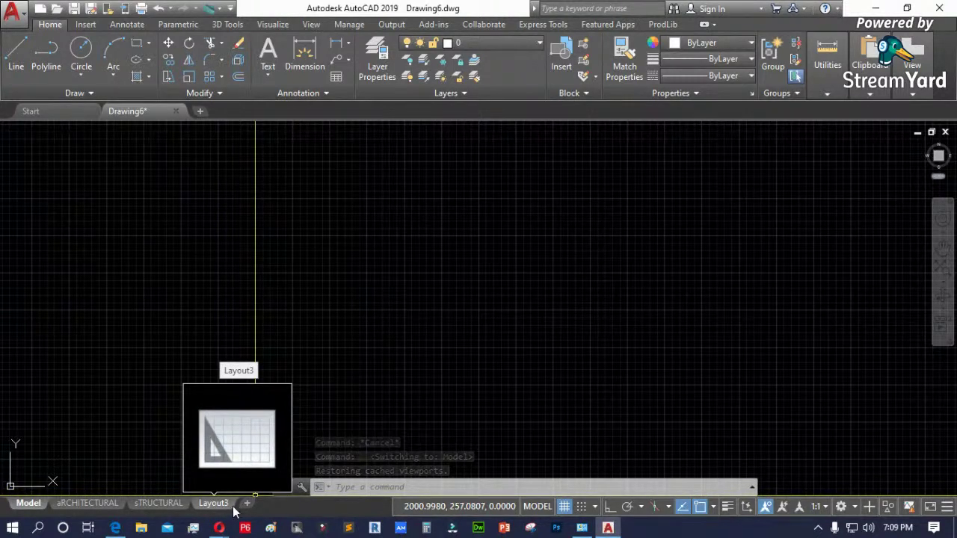
{"action": "scroll", "coordinate": [191, 463], "scroll_direction": "up", "scroll_amount": 2}
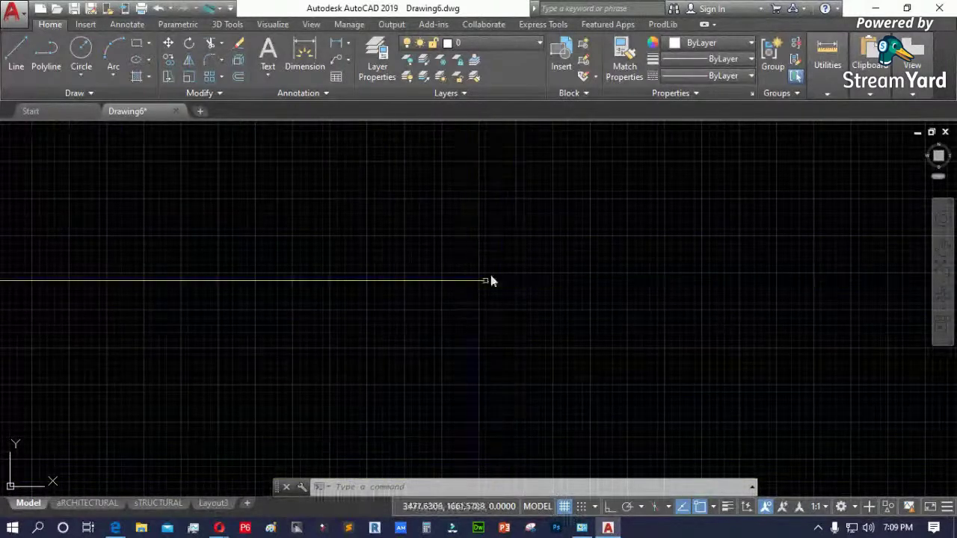
{"action": "key", "text": "F7"}
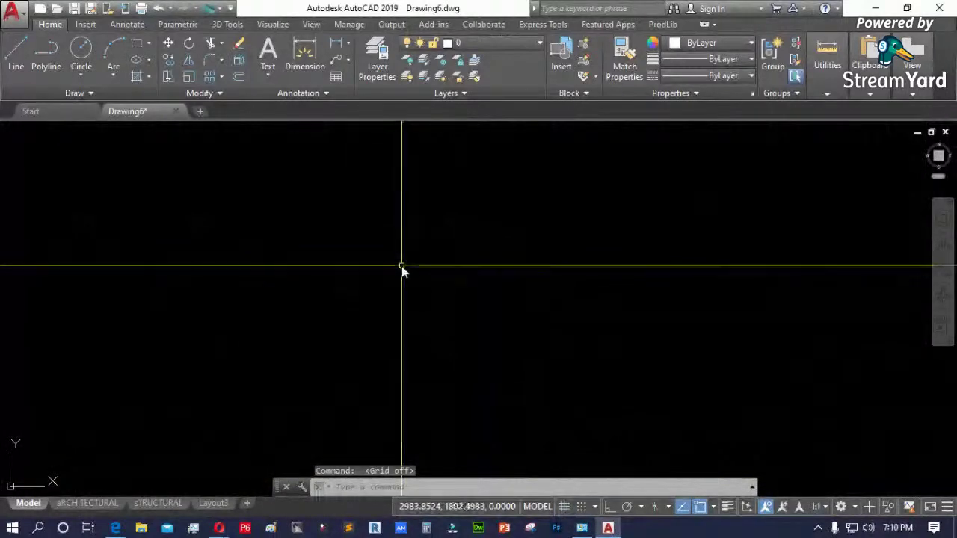
{"action": "key", "text": "F7"}
{"action": "key", "text": "F7"}
{"action": "key", "text": "F7"}
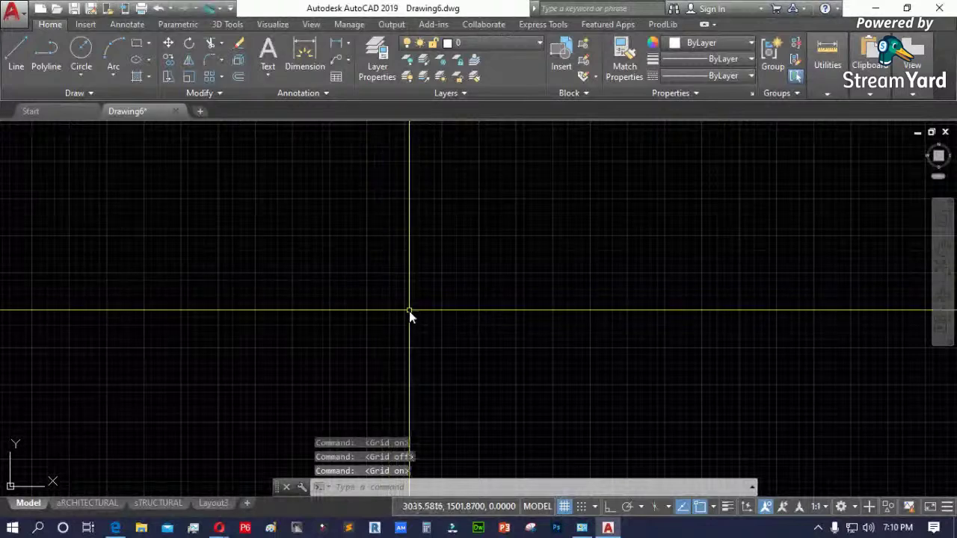
{"action": "left_click", "coordinate": [565, 506]}
{"action": "left_click", "coordinate": [566, 509]}
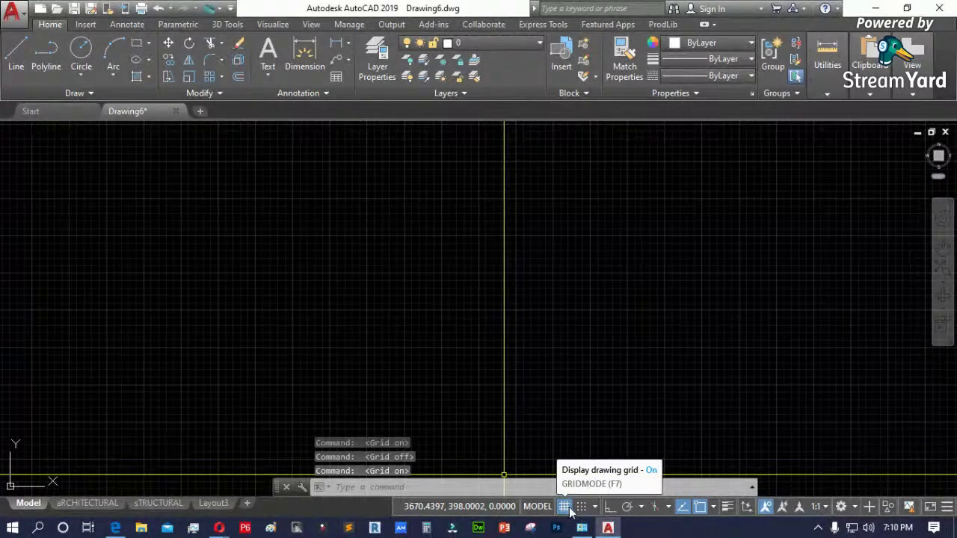
{"action": "left_click", "coordinate": [565, 507]}
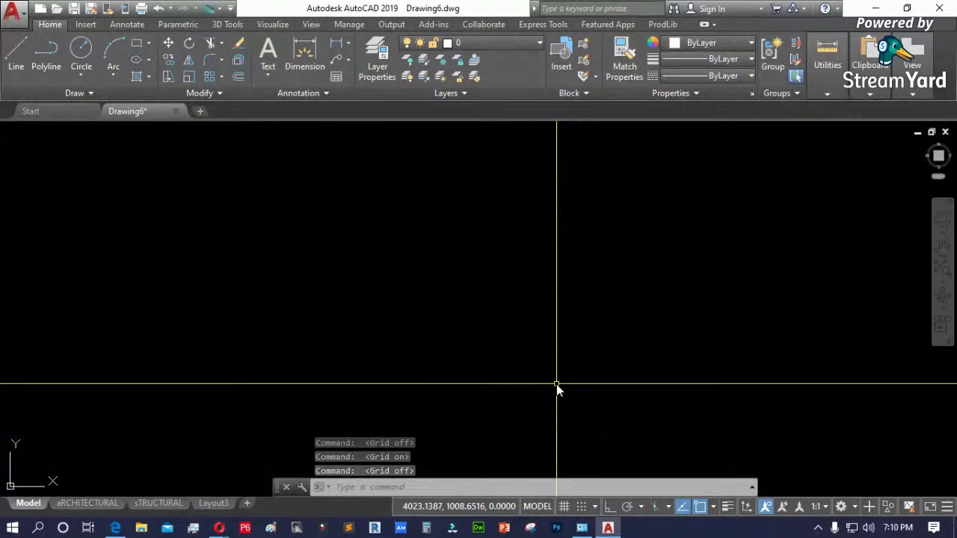
{"action": "left_click", "coordinate": [272, 528]}
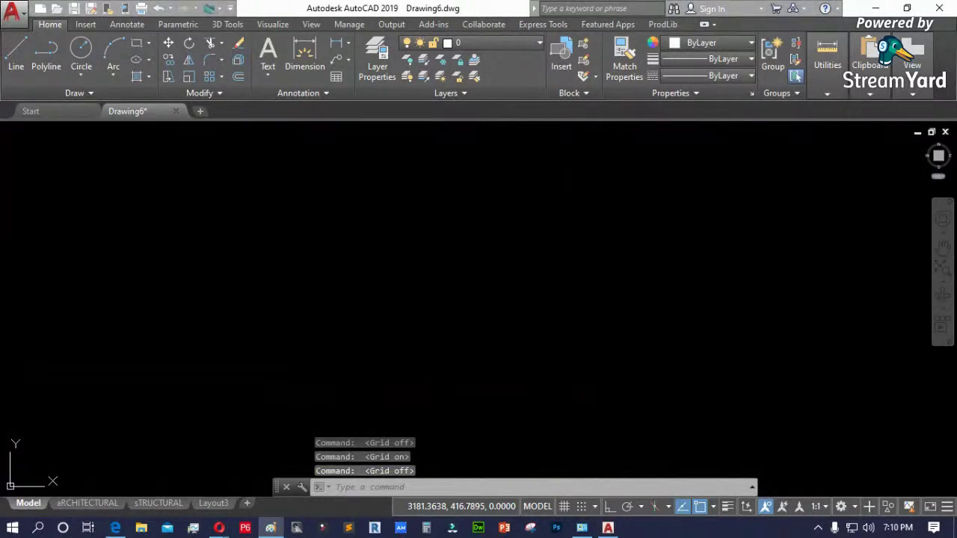
- Maximize Paint, paste the AutoCAD screenshot and zoom in on it
{"action": "mouse_move", "coordinate": [844, 83]}
{"action": "left_mouse_down"}
{"action": "mouse_move", "coordinate": [705, 100]}
{"action": "mouse_move", "coordinate": [370, 69]}
{"action": "mouse_move", "coordinate": [424, 75]}
{"action": "left_mouse_up"}
{"action": "left_click", "coordinate": [723, 74]}
{"action": "key", "text": "ctrl+v"}
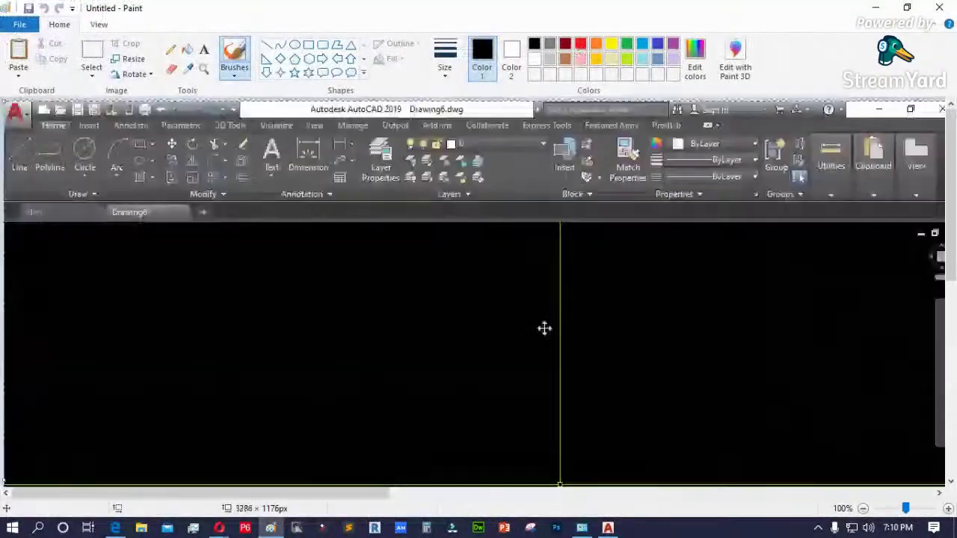
{"action": "mouse_move", "coordinate": [511, 373]}
{"action": "left_mouse_down"}
{"action": "mouse_move", "coordinate": [393, 165]}
{"action": "mouse_move", "coordinate": [429, 322]}
{"action": "mouse_move", "coordinate": [374, 289]}
{"action": "mouse_move", "coordinate": [356, 261]}
{"action": "mouse_move", "coordinate": [225, 224]}
{"action": "mouse_move", "coordinate": [238, 201]}
{"action": "left_mouse_up"}
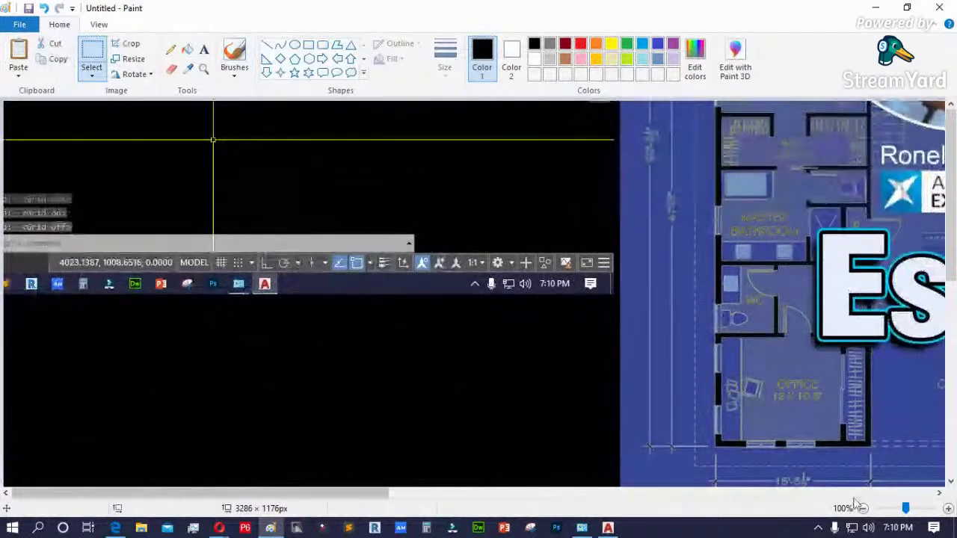
{"action": "mouse_move", "coordinate": [906, 510]}
{"action": "left_mouse_down"}
{"action": "mouse_move", "coordinate": [919, 512]}
{"action": "mouse_move", "coordinate": [910, 509]}
{"action": "left_mouse_up"}
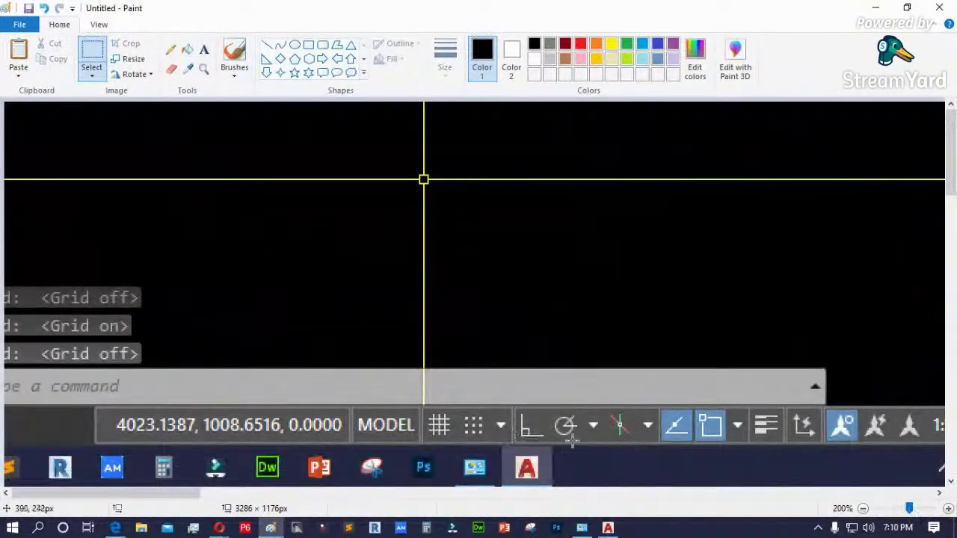
- Mark the screenshot with yellow pencil F7 text and arrows, then minimize Paint
{"action": "left_click", "coordinate": [171, 50]}
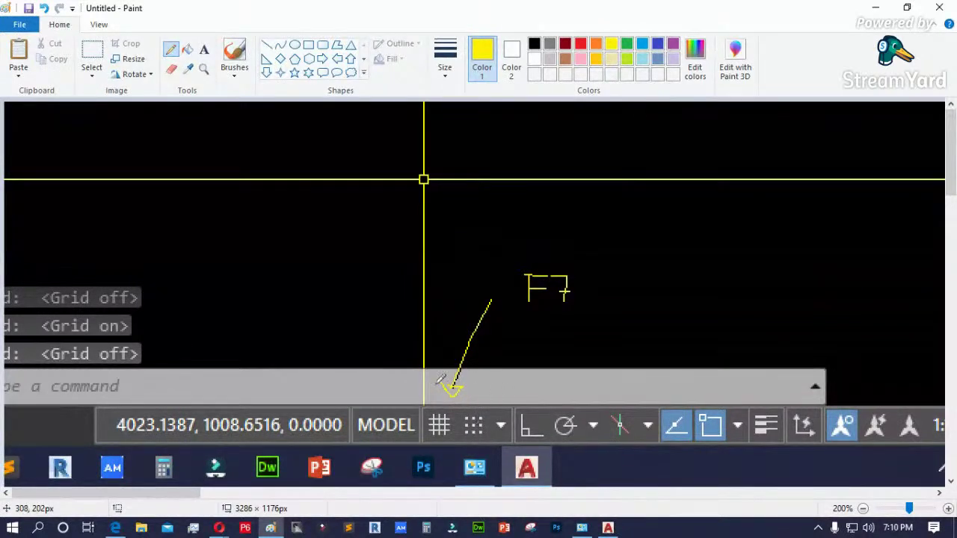
{"action": "left_click_drag", "start_coordinate": [559, 326], "coordinate": [490, 412]}
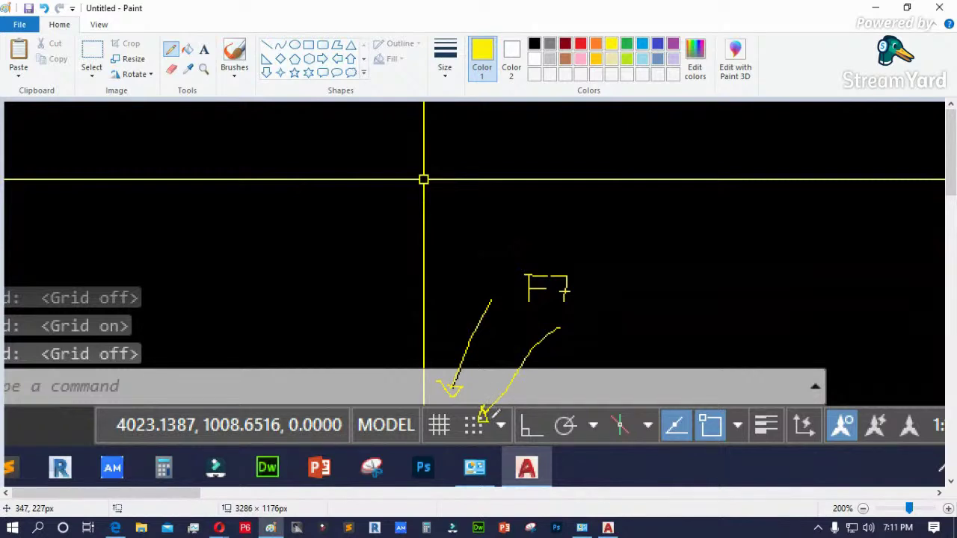
{"action": "left_click", "coordinate": [876, 9]}
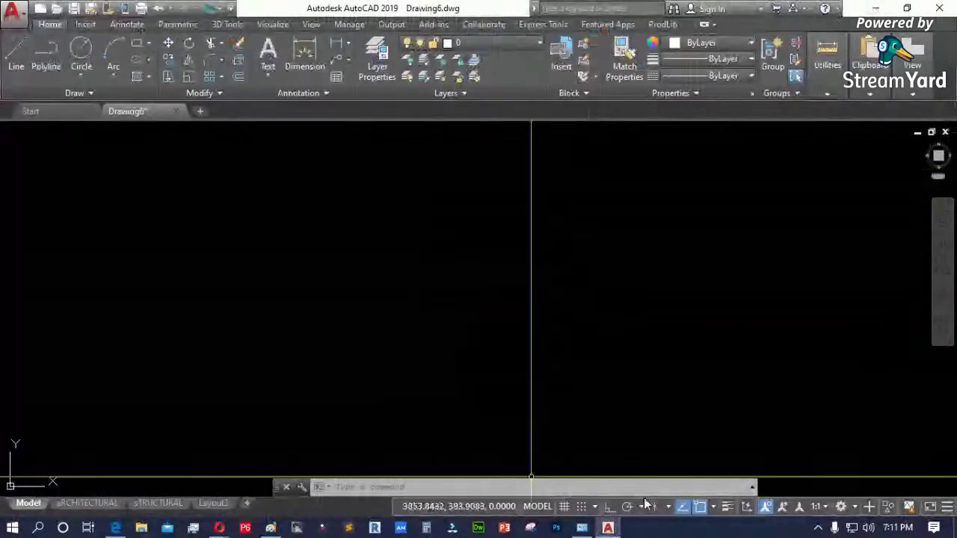
- Turn grid and snap back on, then draw a three-point inverted-V polyline with PL
{"action": "left_click", "coordinate": [565, 507]}
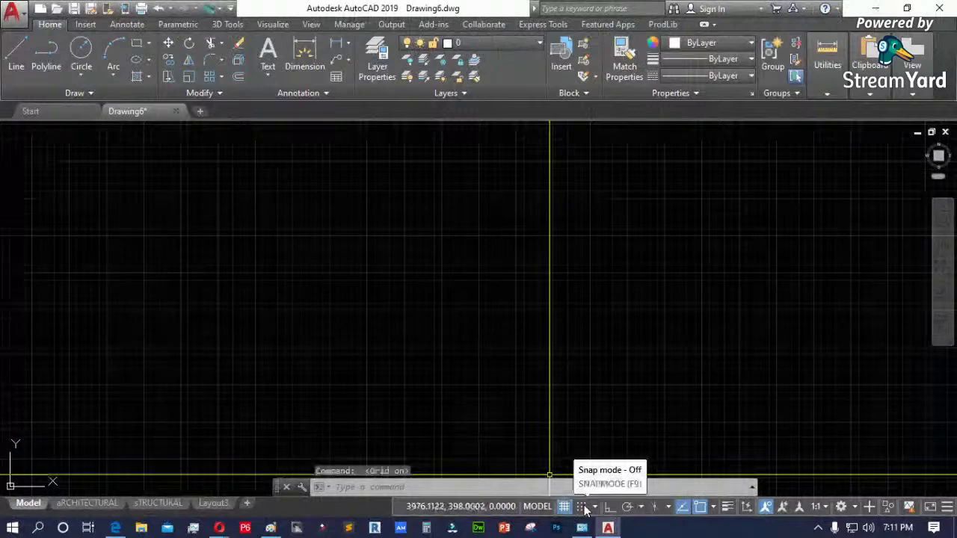
{"action": "left_click", "coordinate": [586, 507]}
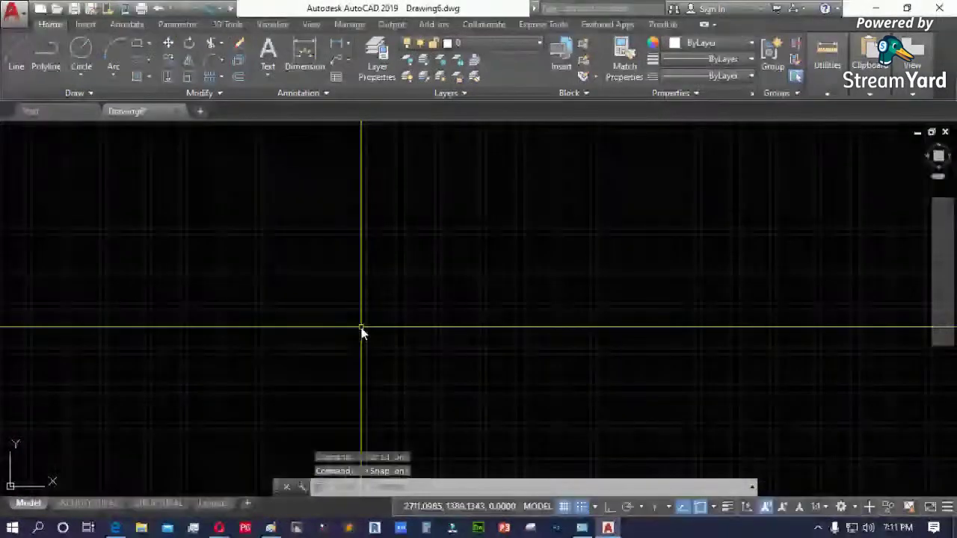
{"action": "type", "text": "pl"}
{"action": "key", "text": "Return"}
{"action": "left_click", "coordinate": [311, 357]}
{"action": "scroll", "coordinate": [368, 297], "scroll_direction": "up", "scroll_amount": 2}
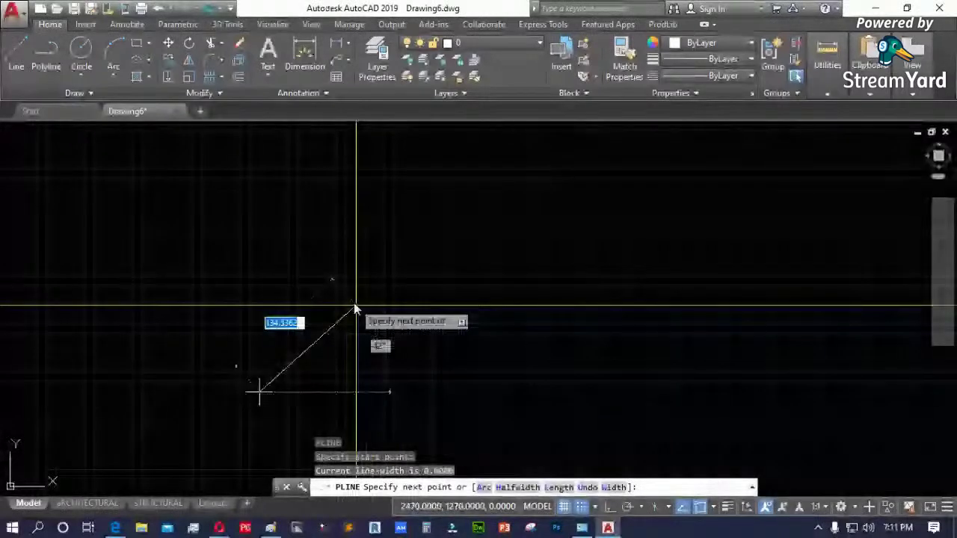
{"action": "key", "text": "Escape"}
{"action": "key", "text": "Return"}
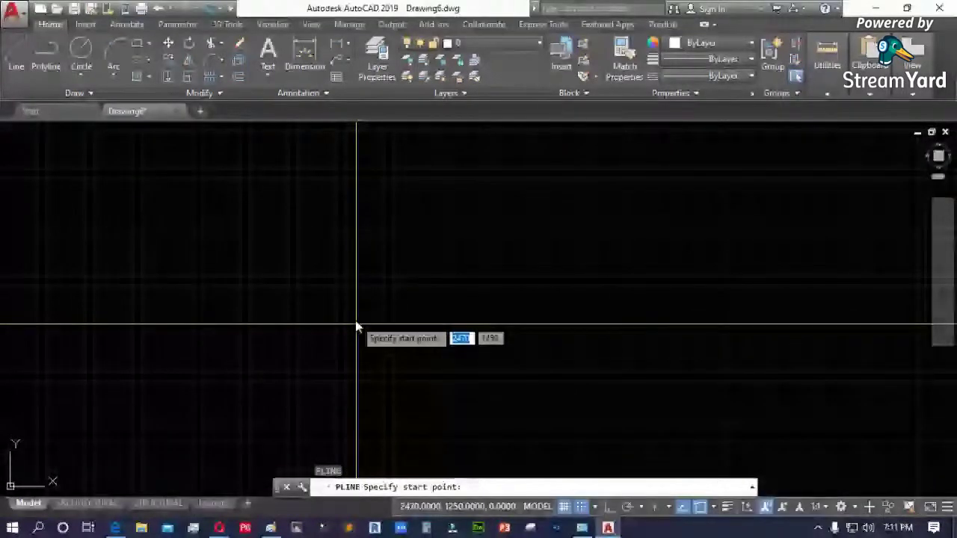
{"action": "left_click", "coordinate": [357, 326]}
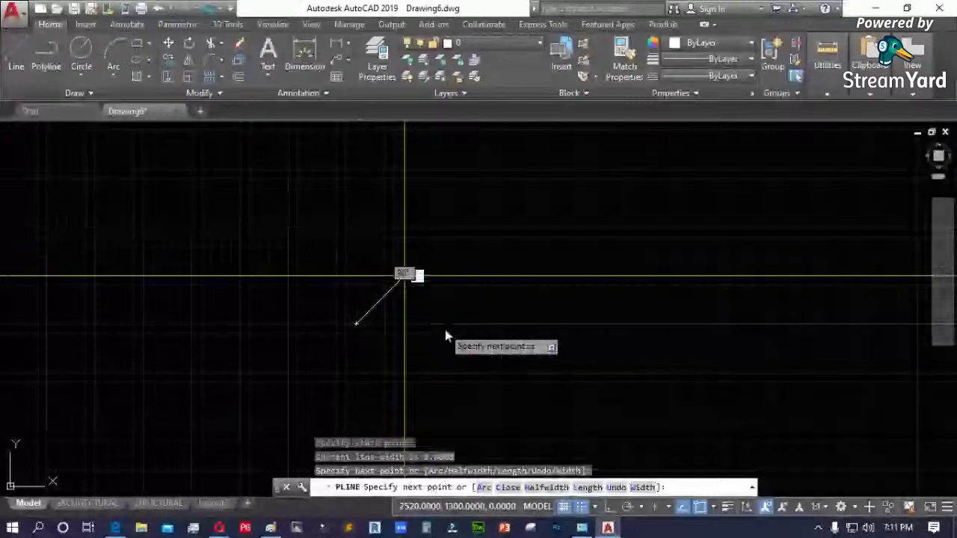
{"action": "left_click", "coordinate": [404, 276]}
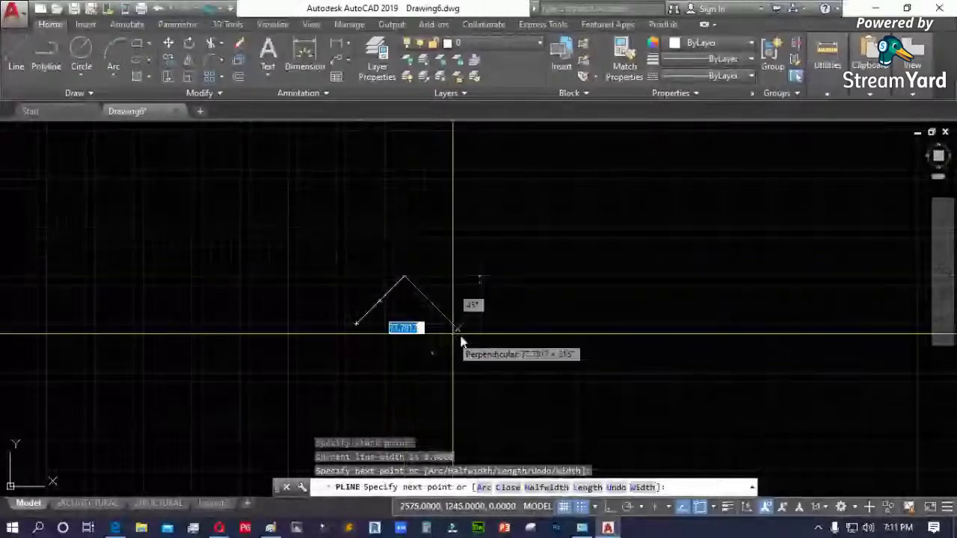
{"action": "left_click", "coordinate": [510, 354]}
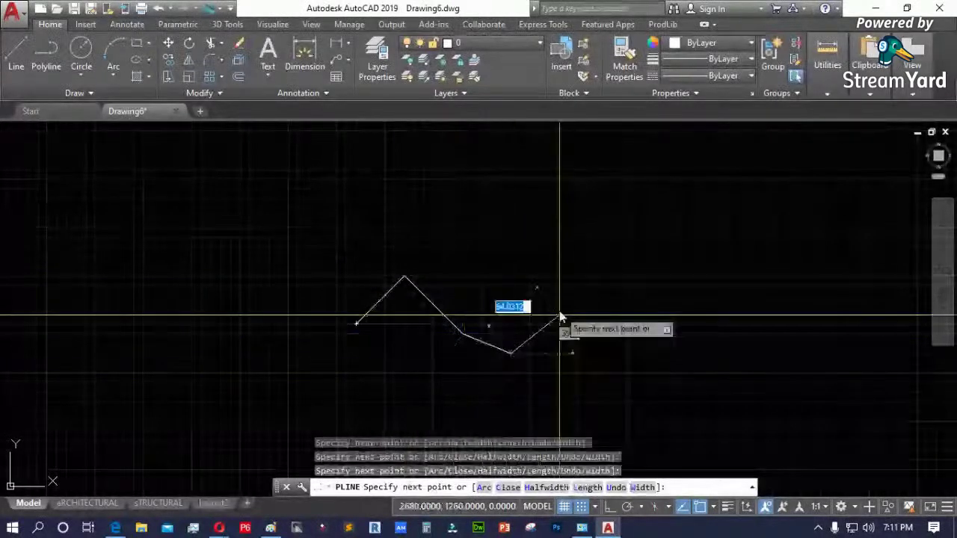
{"action": "key", "text": "Return"}
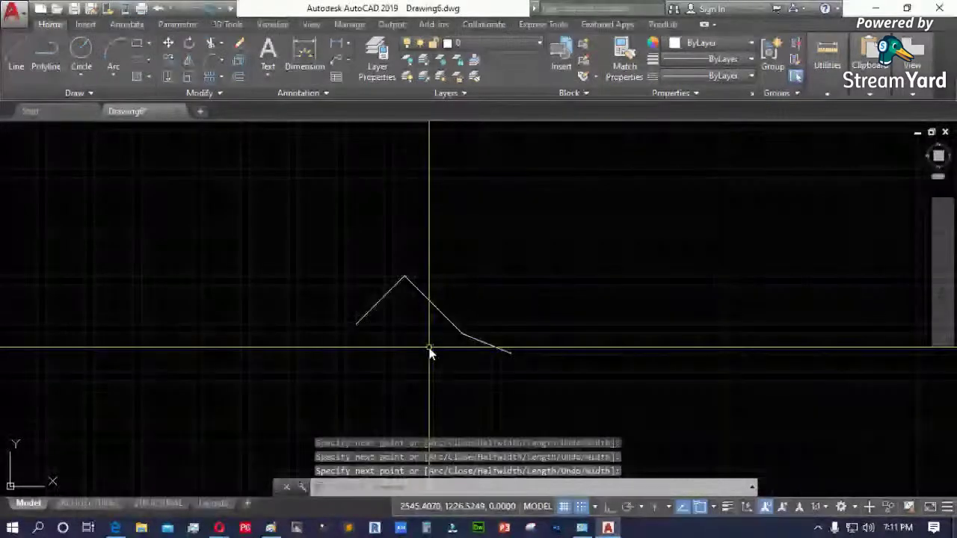
- Draw a second polyline to the right with diagonal, horizontal and vertical segments
{"action": "scroll", "coordinate": [403, 288], "scroll_direction": "up", "scroll_amount": 4}
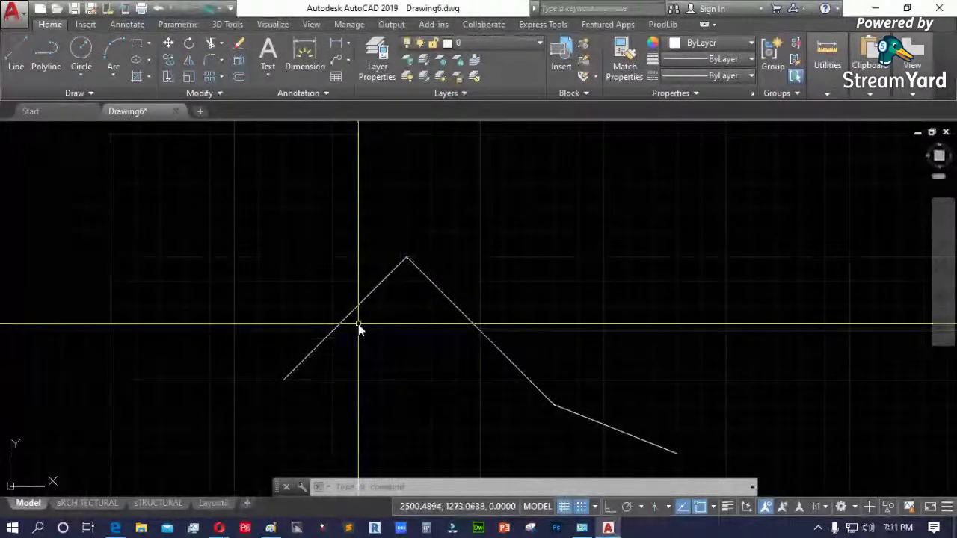
{"action": "scroll", "coordinate": [426, 280], "scroll_direction": "up", "scroll_amount": 3}
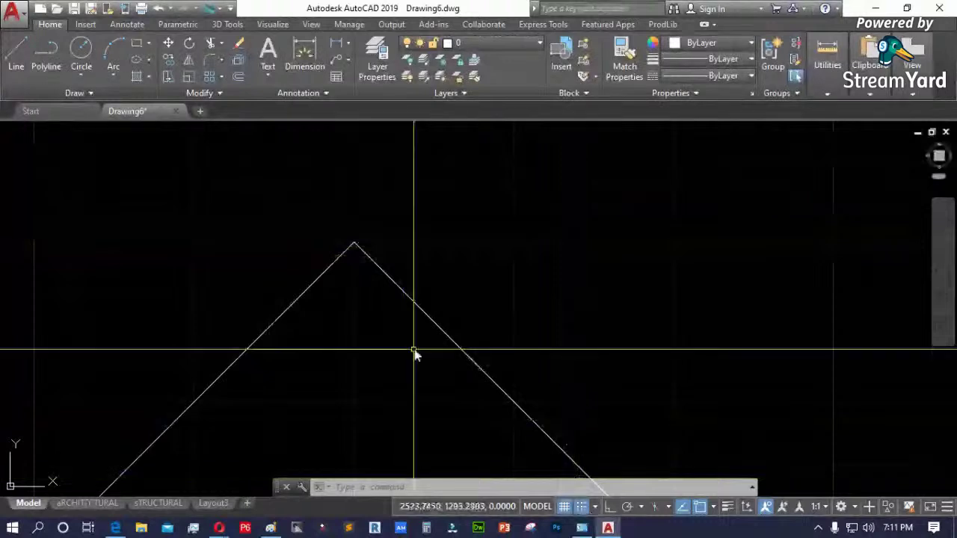
{"action": "type", "text": "pl"}
{"action": "key", "text": "Return"}
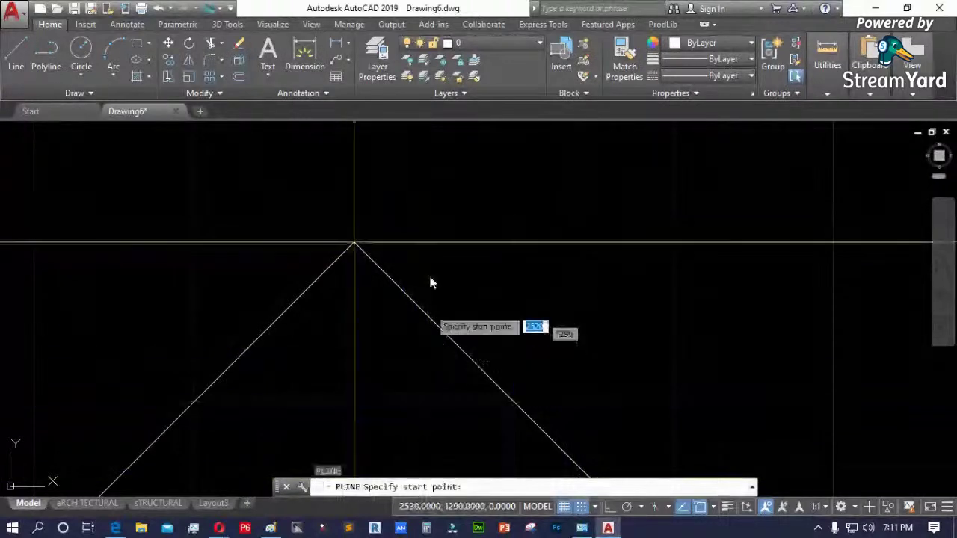
{"action": "scroll", "coordinate": [222, 366], "scroll_direction": "down", "scroll_amount": 2}
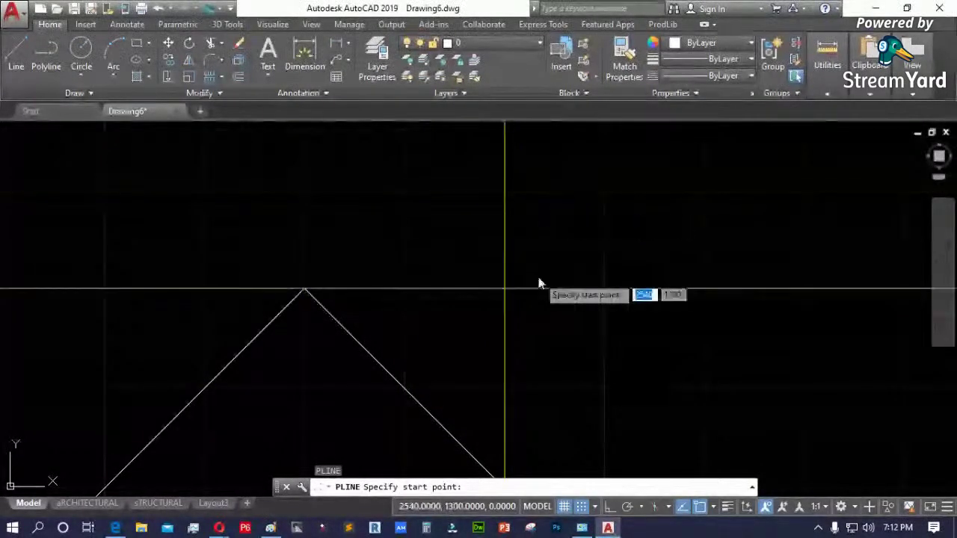
{"action": "left_click", "coordinate": [604, 288]}
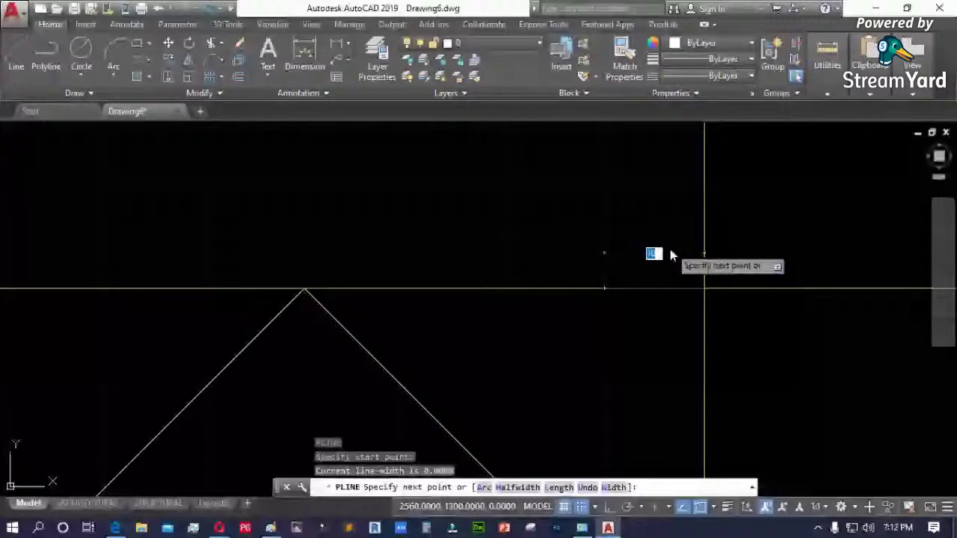
{"action": "left_click", "coordinate": [704, 387]}
{"action": "left_click", "coordinate": [805, 387]}
{"action": "left_click", "coordinate": [804, 188]}
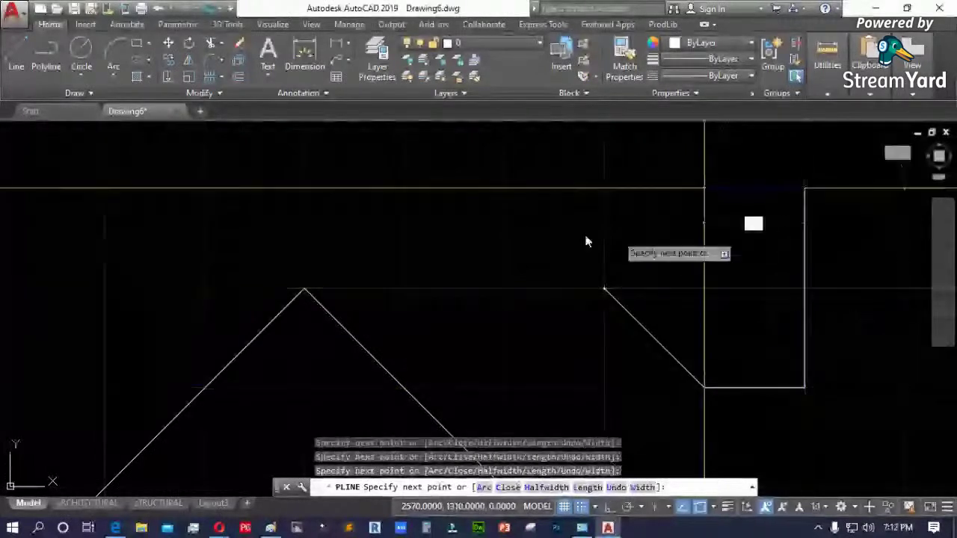
{"action": "left_click", "coordinate": [525, 239]}
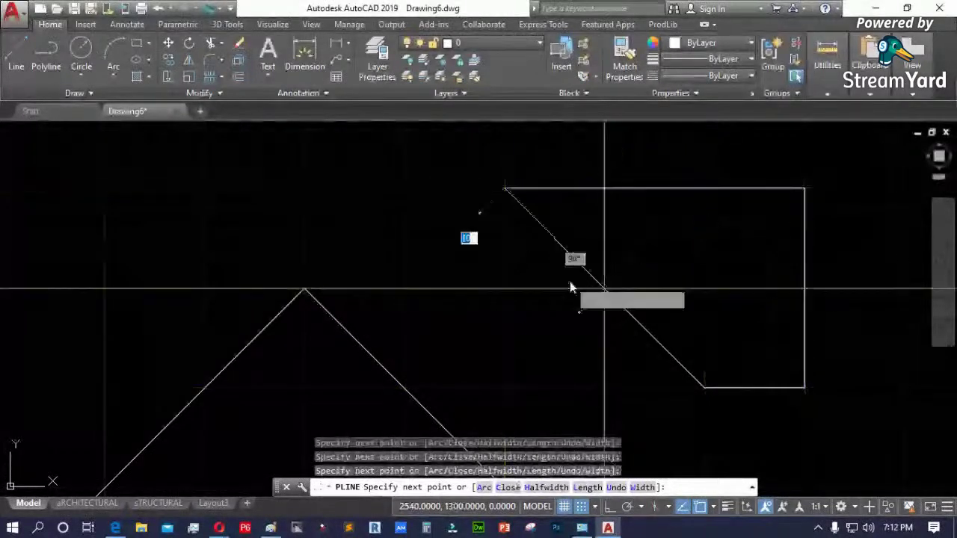
{"action": "key", "text": "Escape"}
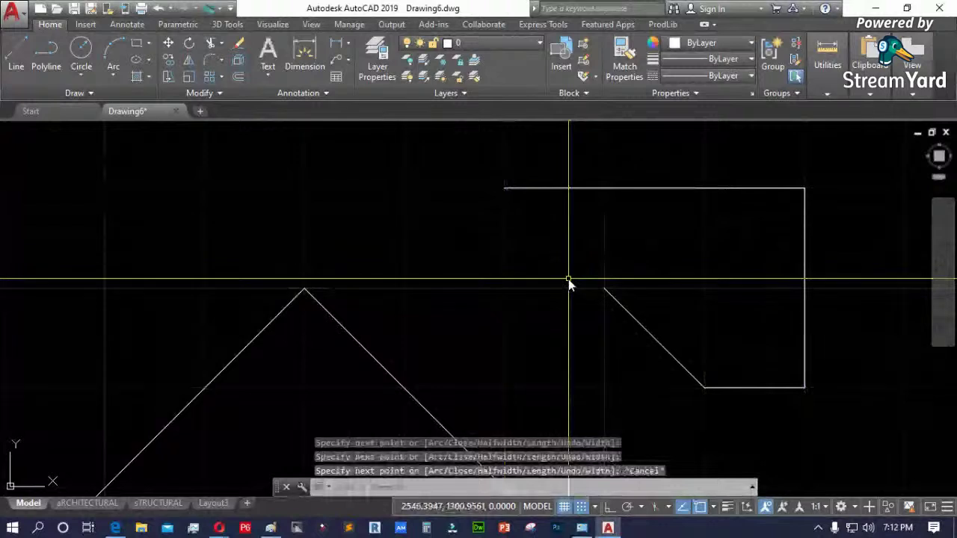
- Turn snap off and sketch a third four-vertex polyline freehand
{"action": "key", "text": "F9"}
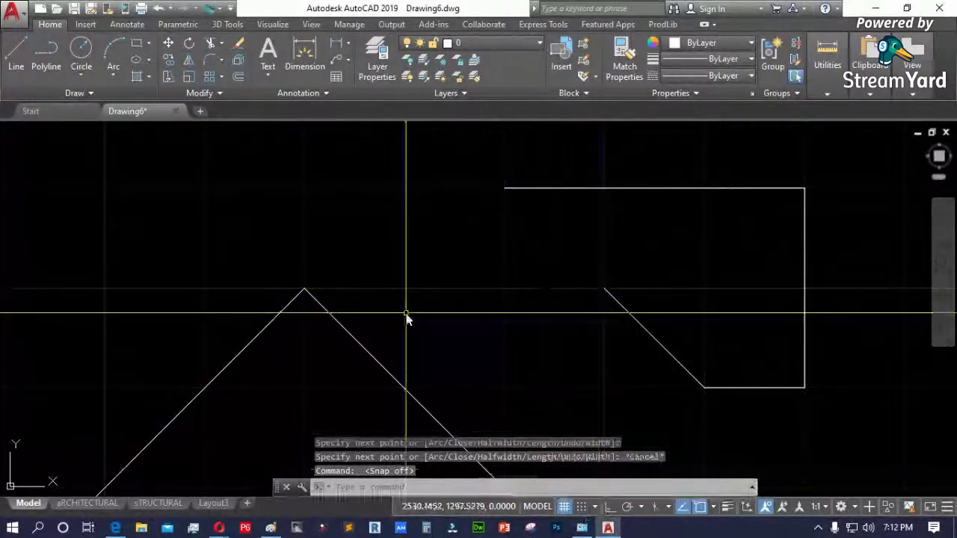
{"action": "key", "text": "Return"}
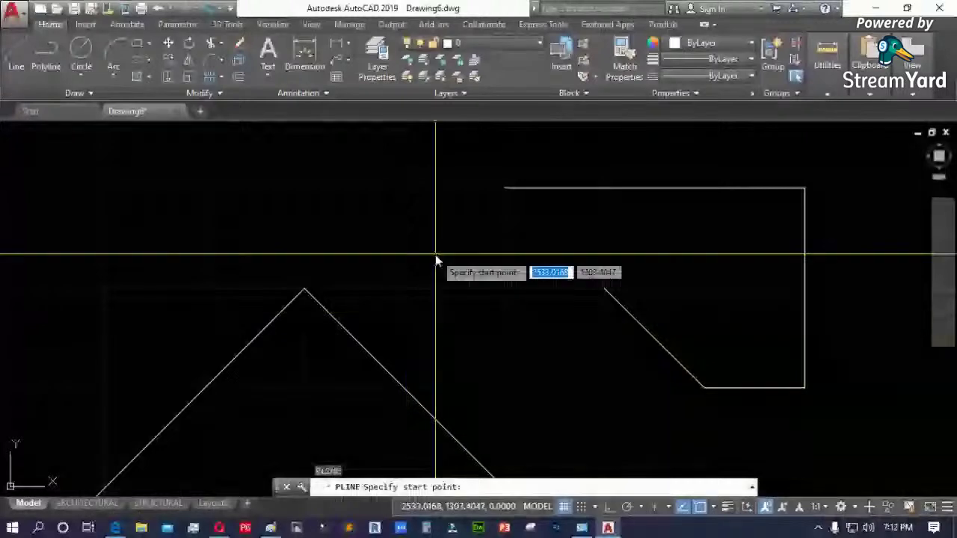
{"action": "left_click", "coordinate": [457, 243]}
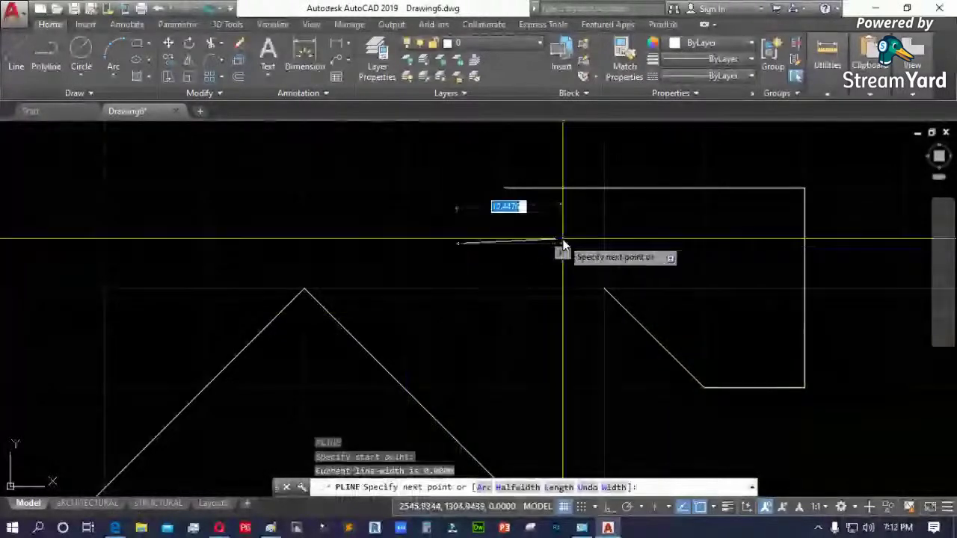
{"action": "left_click", "coordinate": [563, 241]}
{"action": "left_click", "coordinate": [650, 237]}
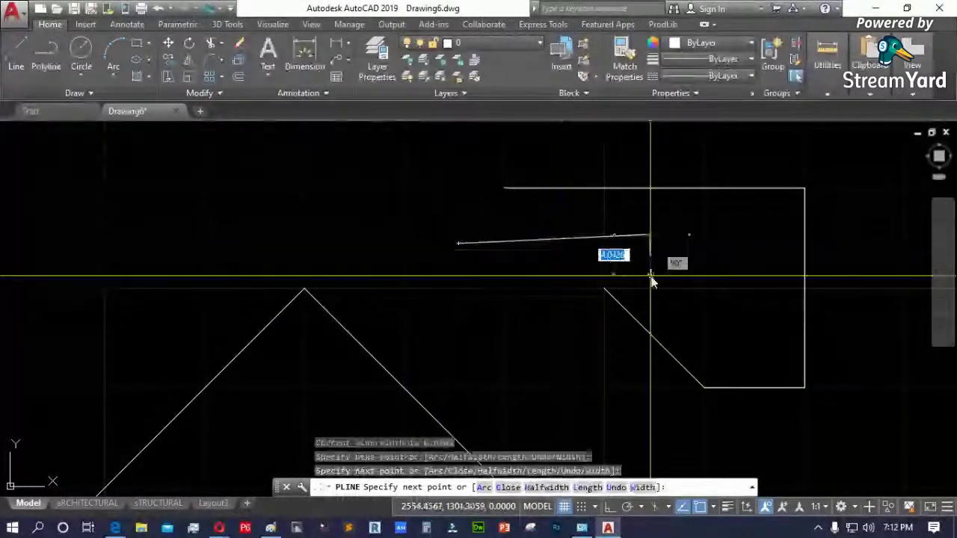
{"action": "left_click", "coordinate": [537, 331]}
{"action": "key", "text": "Escape"}
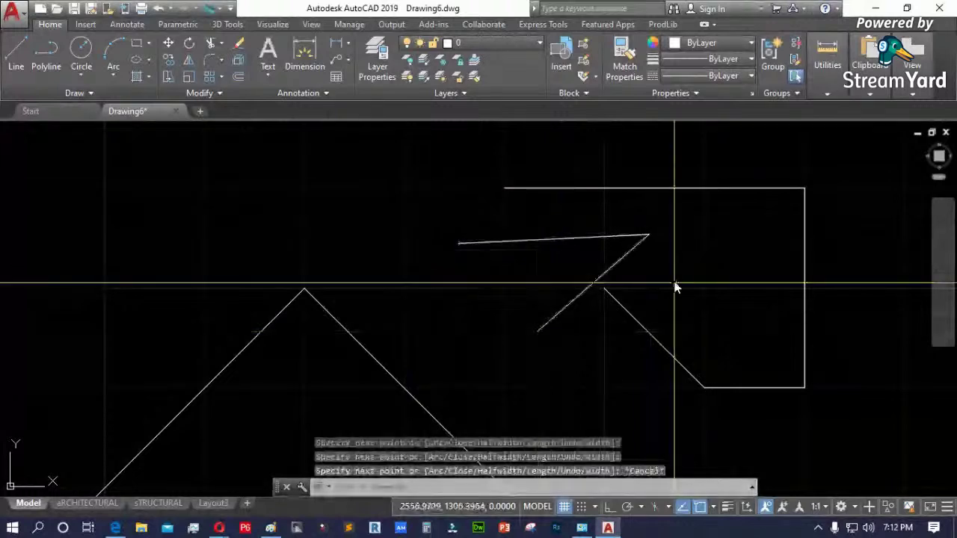
- Erase the two right-hand polylines with a crossing window
{"action": "left_click", "coordinate": [715, 186]}
{"action": "left_click", "coordinate": [495, 342]}
{"action": "key", "text": "Delete"}
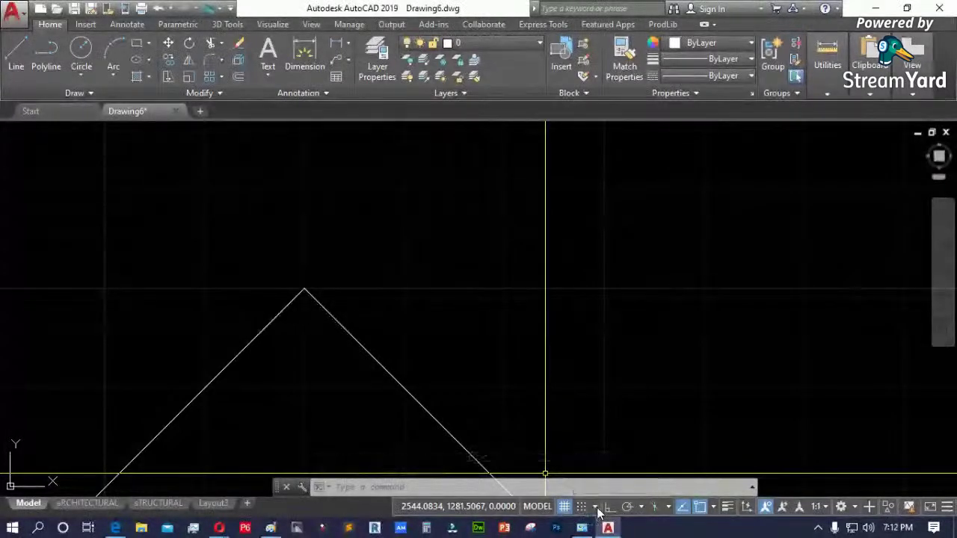
- Change the status-bar snap type from Polar Snap to Grid Snap
{"action": "left_click", "coordinate": [596, 507]}
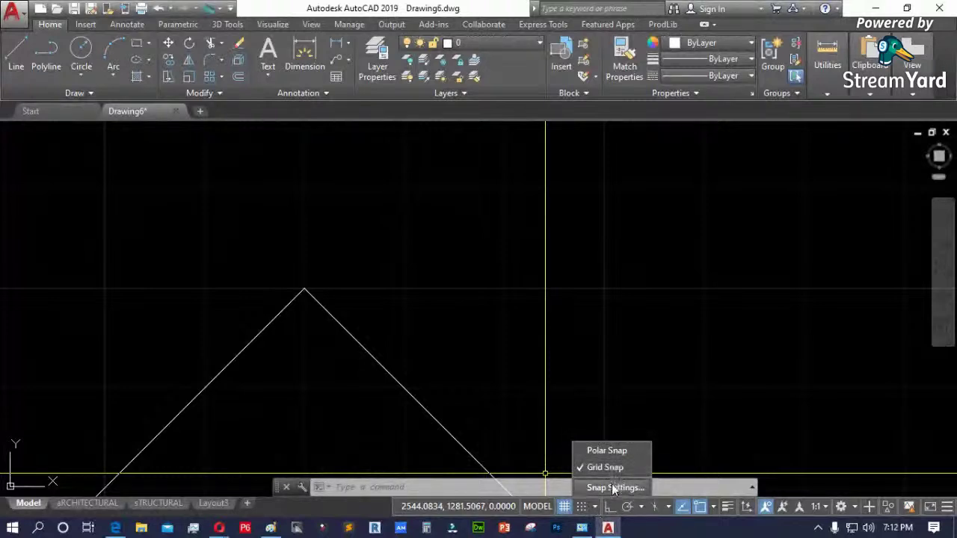
{"action": "left_click", "coordinate": [611, 487]}
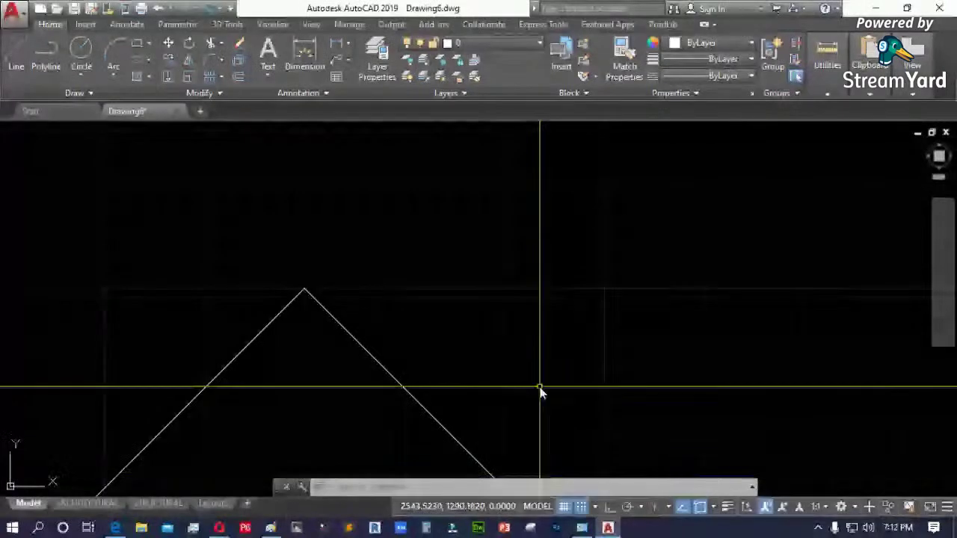
{"action": "left_click", "coordinate": [595, 506]}
{"action": "left_click", "coordinate": [595, 506]}
{"action": "left_click", "coordinate": [595, 506]}
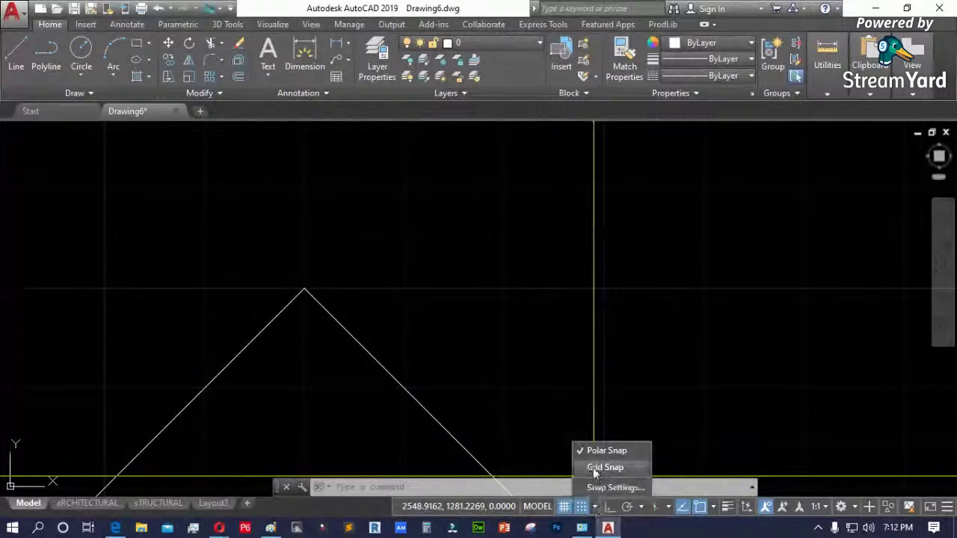
{"action": "left_click", "coordinate": [595, 467]}
{"action": "left_click", "coordinate": [596, 509]}
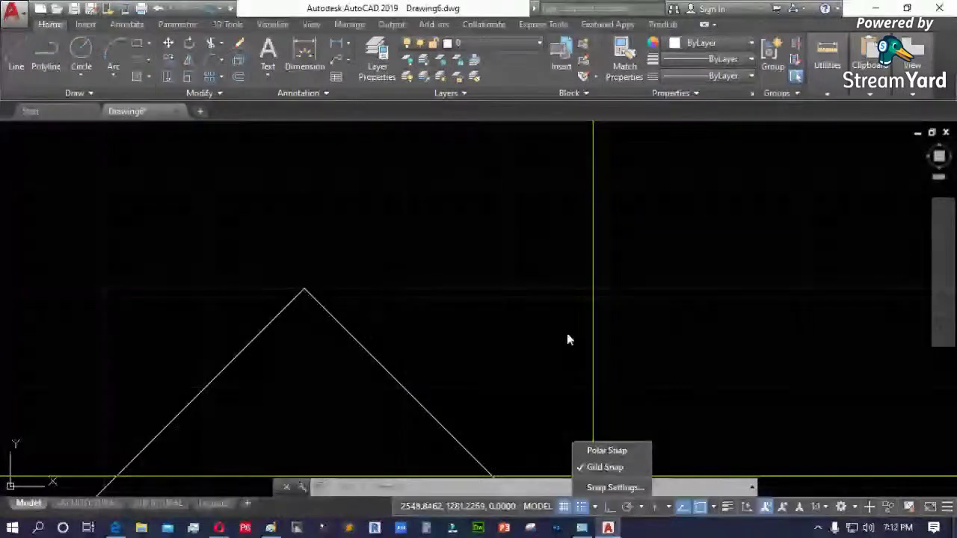
{"action": "left_click", "coordinate": [342, 325]}
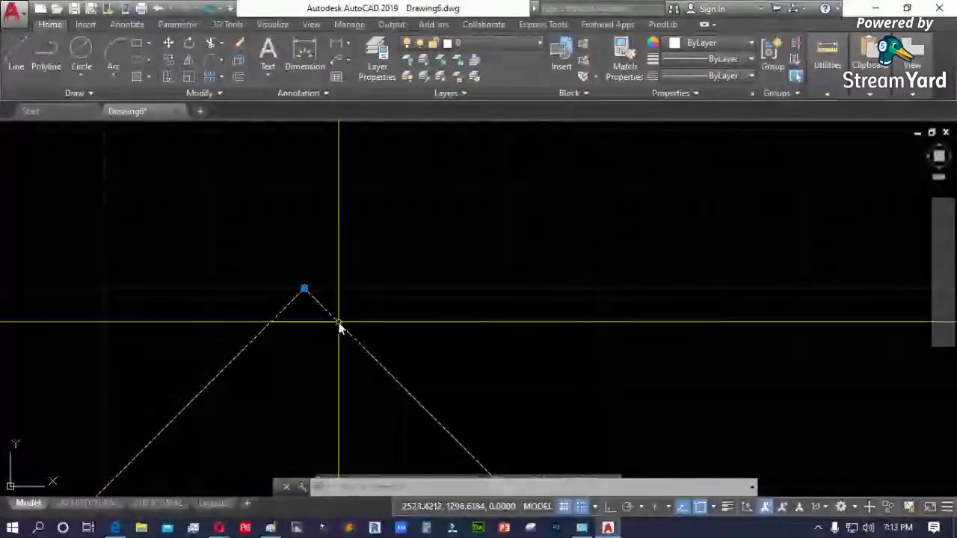
- Window-select the triangle polyline and delete it
{"action": "left_click", "coordinate": [729, 471]}
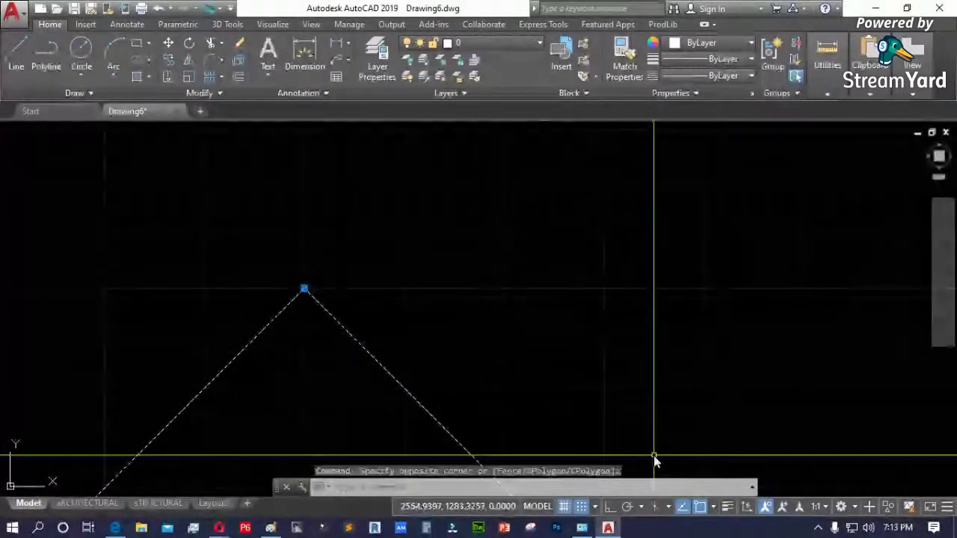
{"action": "key", "text": "Delete"}
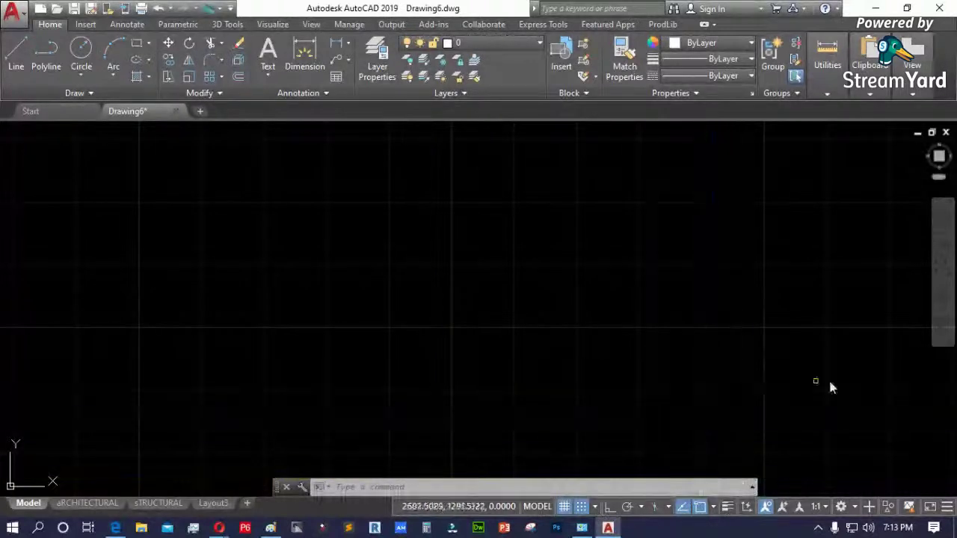
{"action": "left_click", "coordinate": [947, 507]}
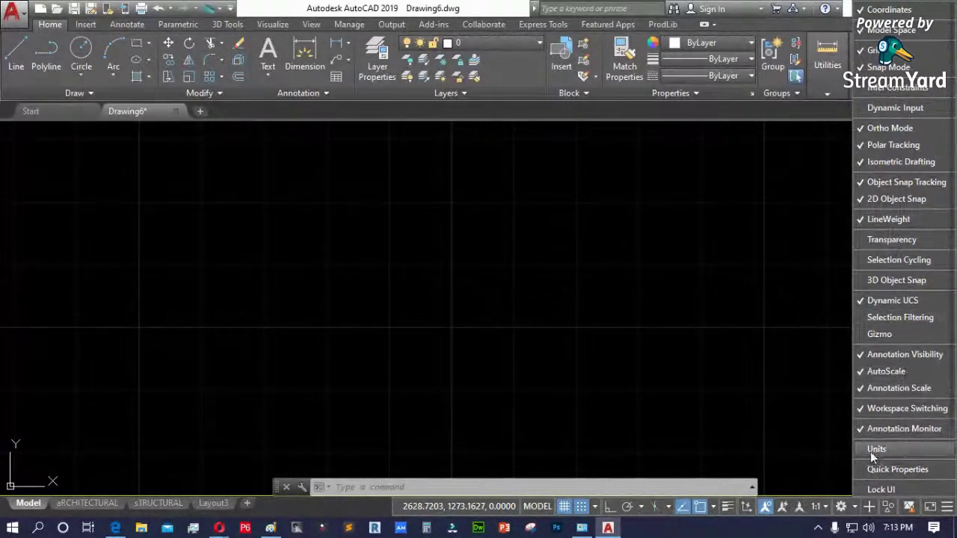
{"action": "left_click", "coordinate": [864, 449]}
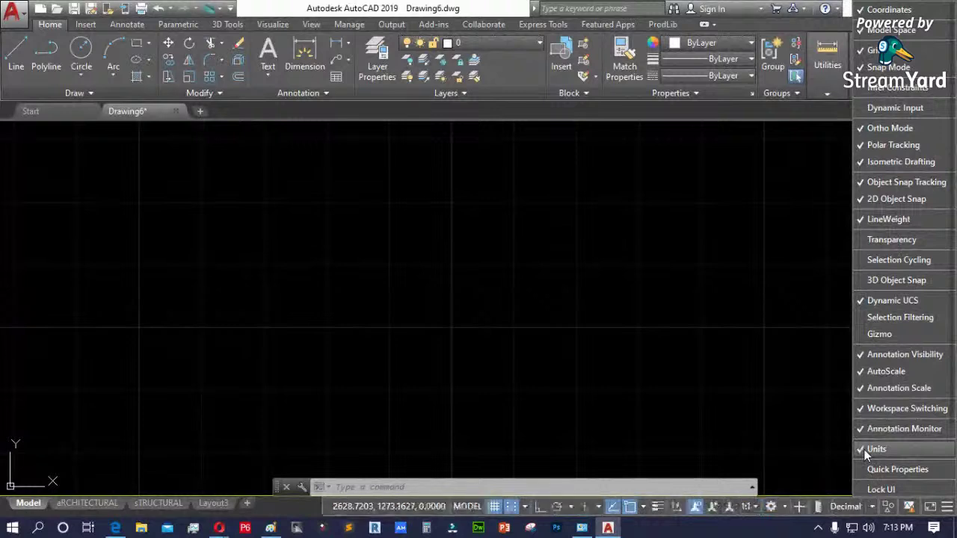
{"action": "left_click", "coordinate": [864, 508]}
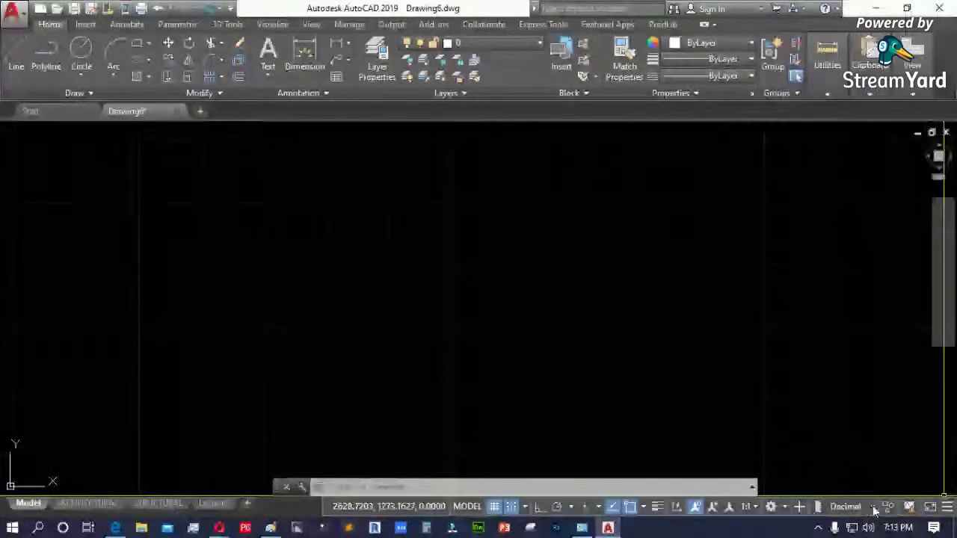
{"action": "left_click", "coordinate": [870, 507]}
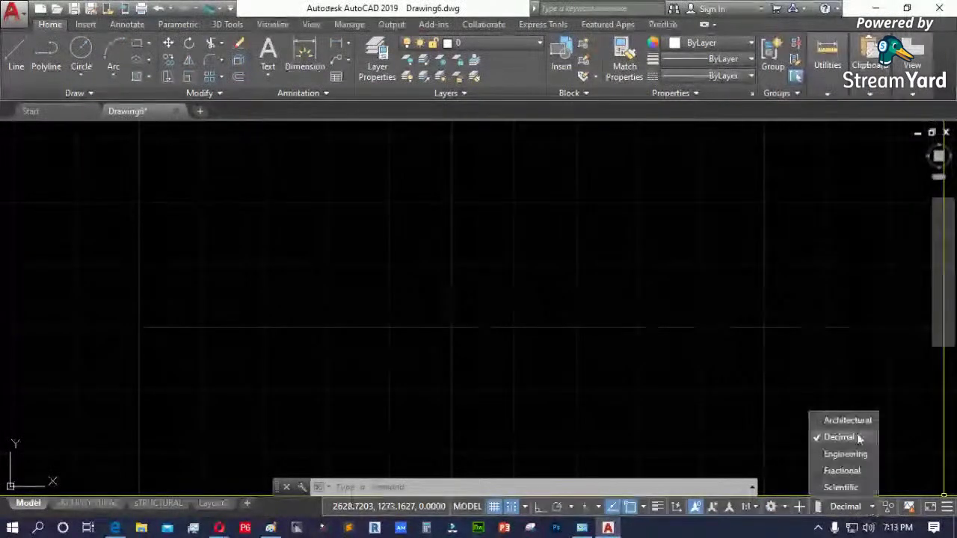
{"action": "left_click", "coordinate": [945, 509]}
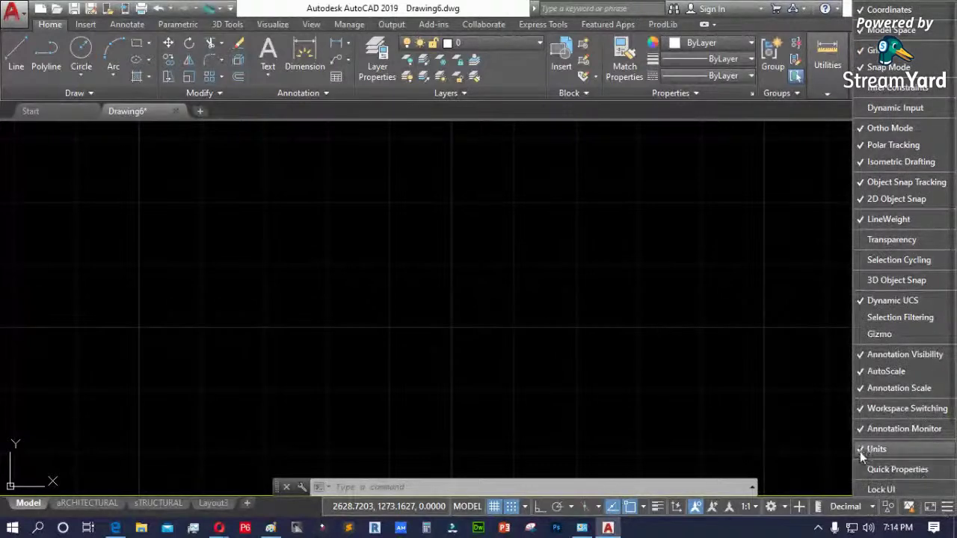
{"action": "left_click", "coordinate": [862, 450]}
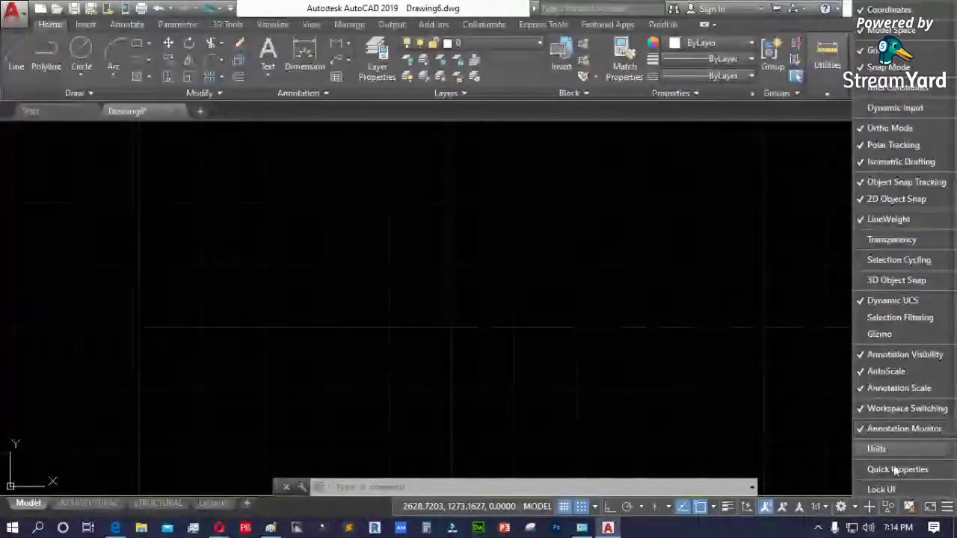
{"action": "scroll", "coordinate": [896, 488], "scroll_direction": "down", "scroll_amount": 1}
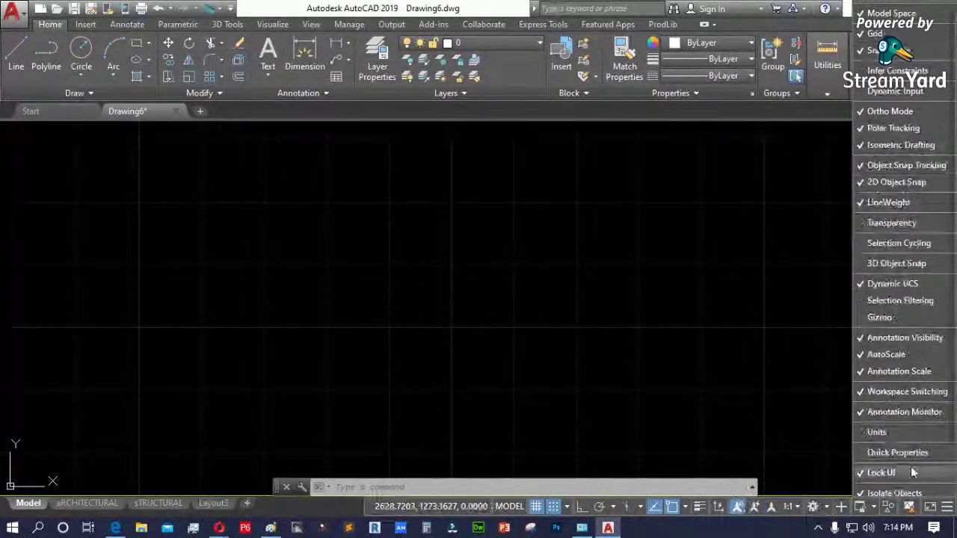
{"action": "left_click", "coordinate": [787, 387]}
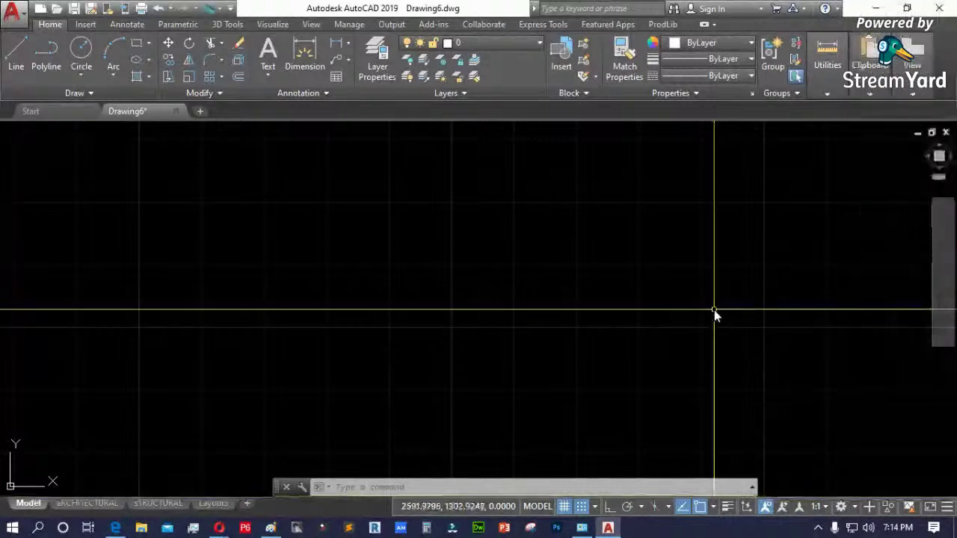
{"action": "scroll", "coordinate": [583, 372], "scroll_direction": "down", "scroll_amount": 1}
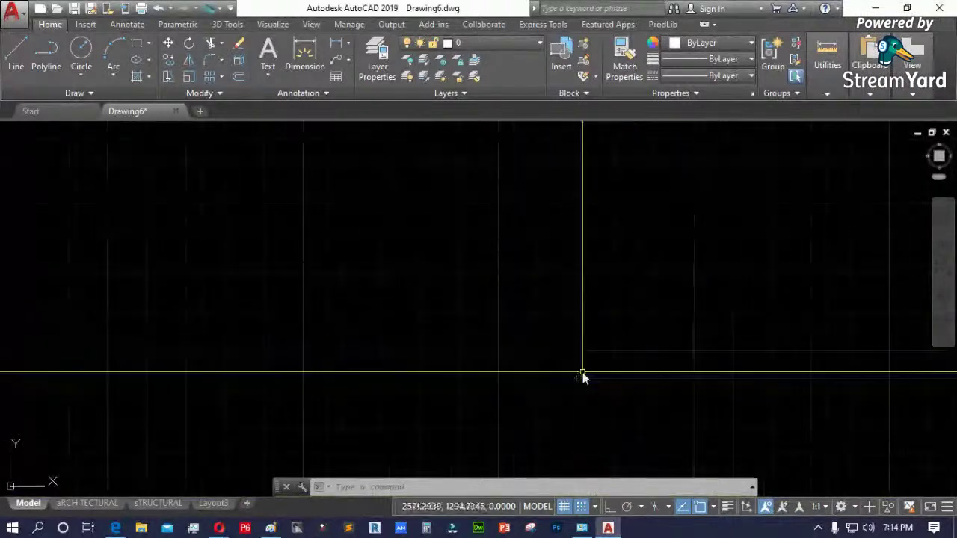
{"action": "key", "text": "Escape"}
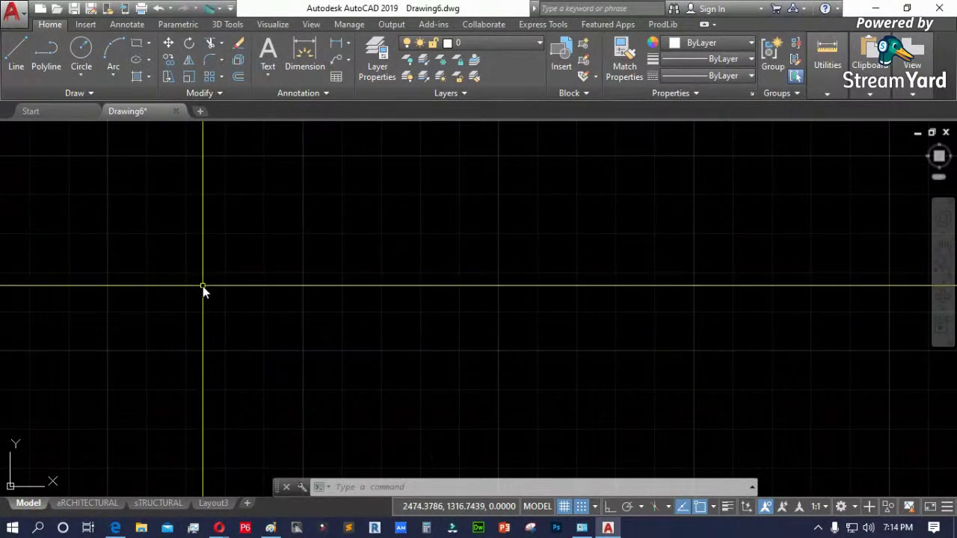
{"action": "scroll", "coordinate": [464, 347], "scroll_direction": "down", "scroll_amount": 1}
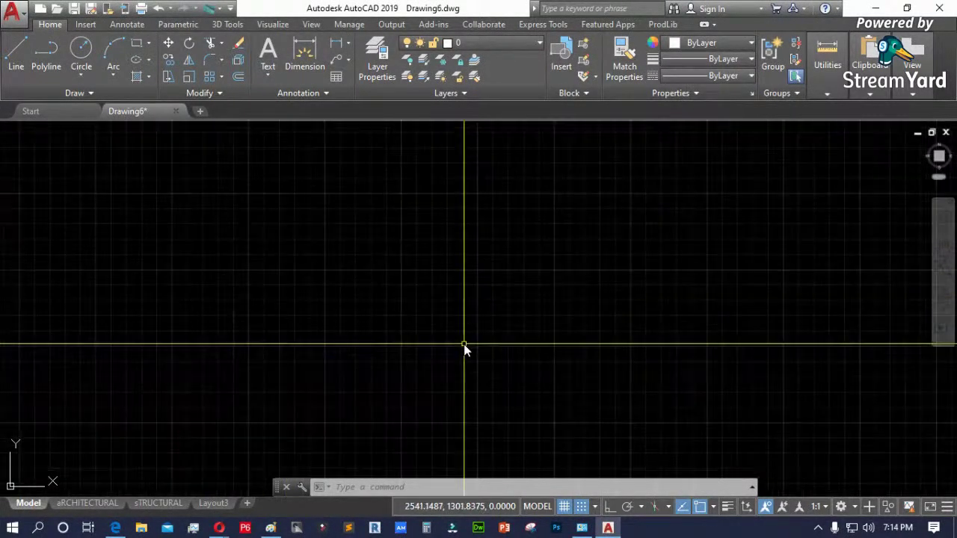
{"action": "scroll", "coordinate": [318, 320], "scroll_direction": "down", "scroll_amount": 3}
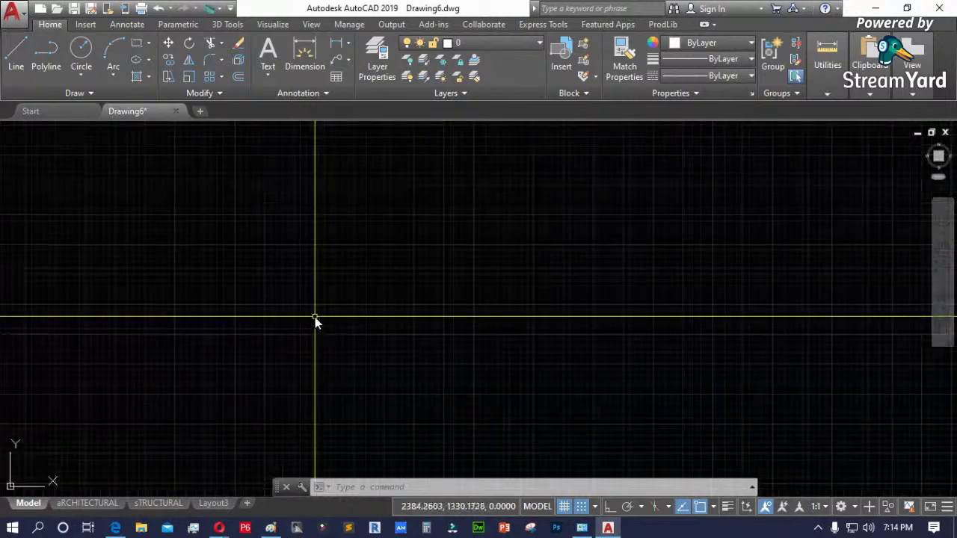
{"action": "scroll", "coordinate": [240, 323], "scroll_direction": "down", "scroll_amount": 1}
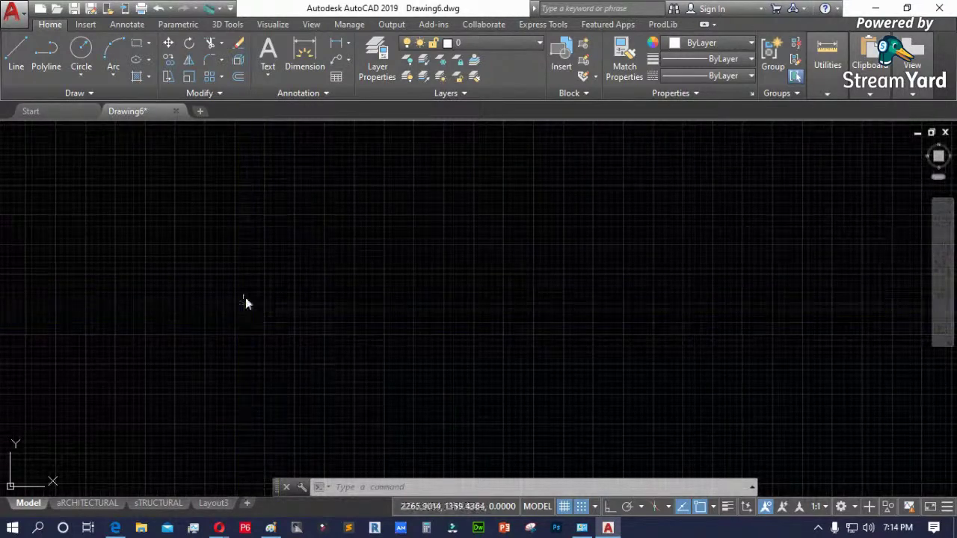
{"action": "scroll", "coordinate": [263, 278], "scroll_direction": "down", "scroll_amount": 1}
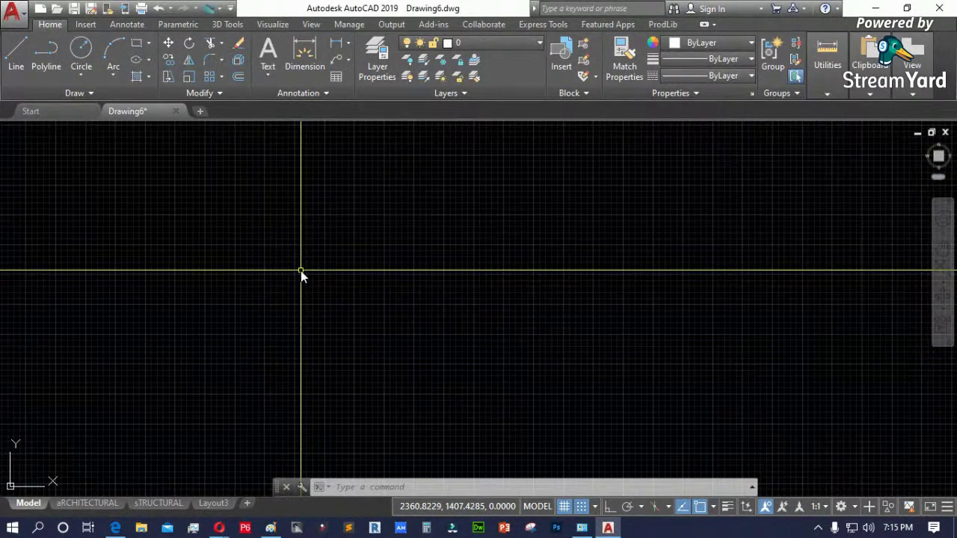
{"action": "scroll", "coordinate": [302, 277], "scroll_direction": "up", "scroll_amount": 1}
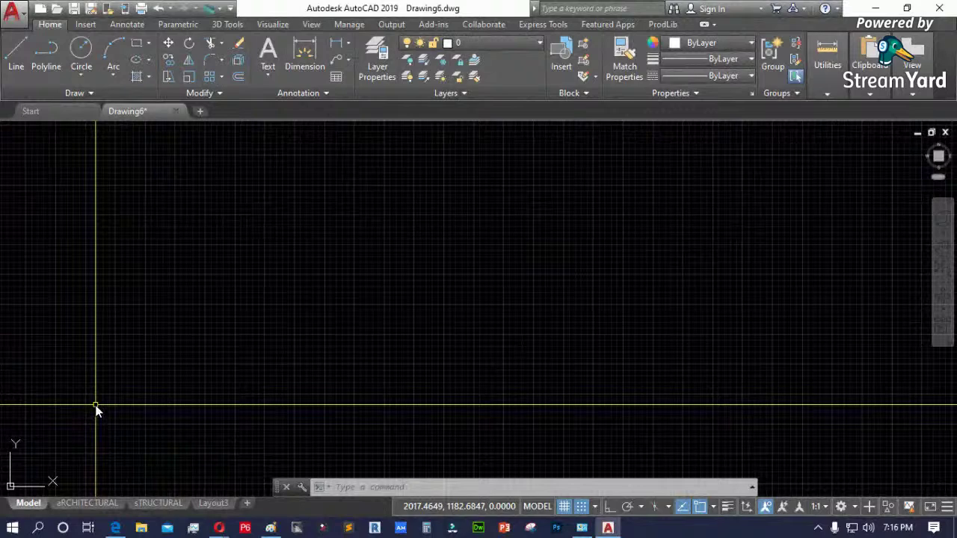
- Open the Options dialog with OP and switch to its Files tab
{"action": "type", "text": "OP"}
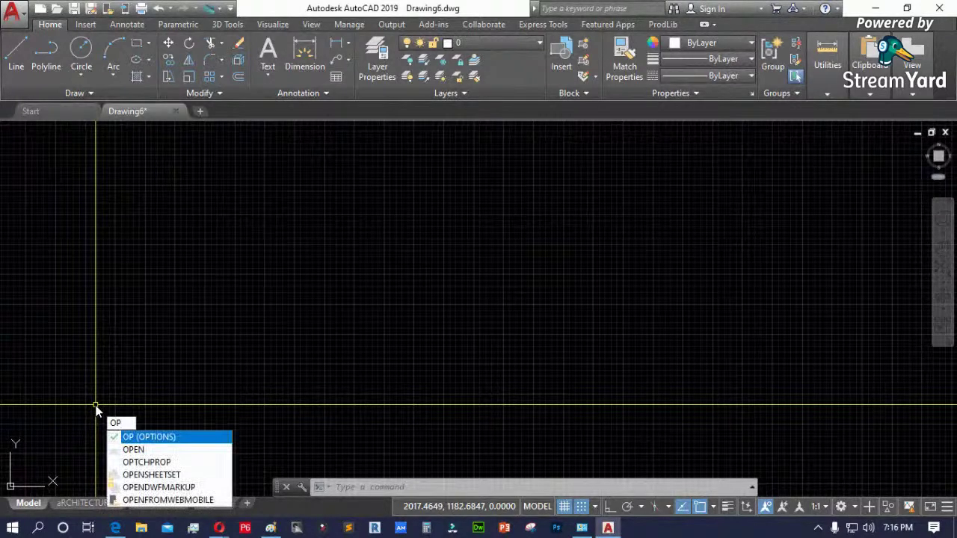
{"action": "key", "text": "Return"}
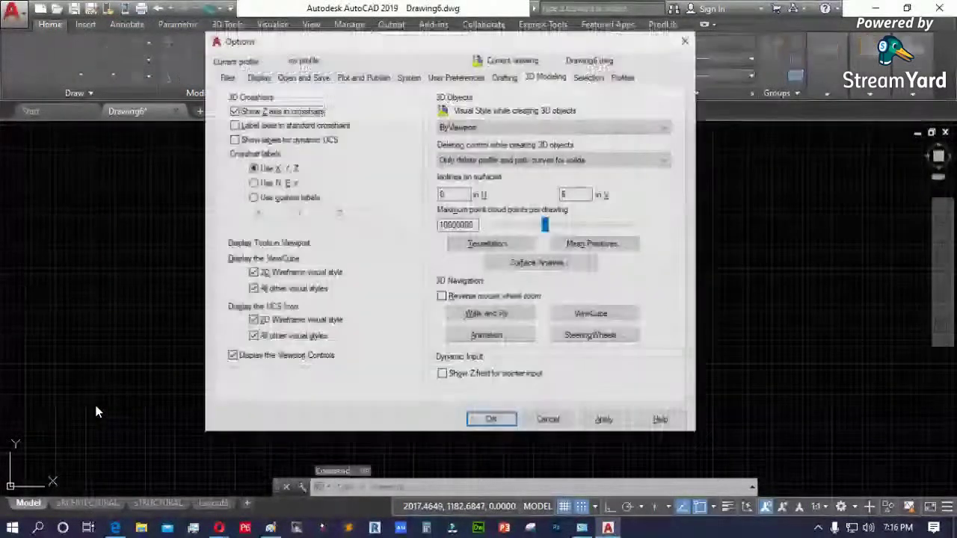
{"action": "key", "text": "Escape"}
{"action": "type", "text": "OP"}
{"action": "key", "text": "Return"}
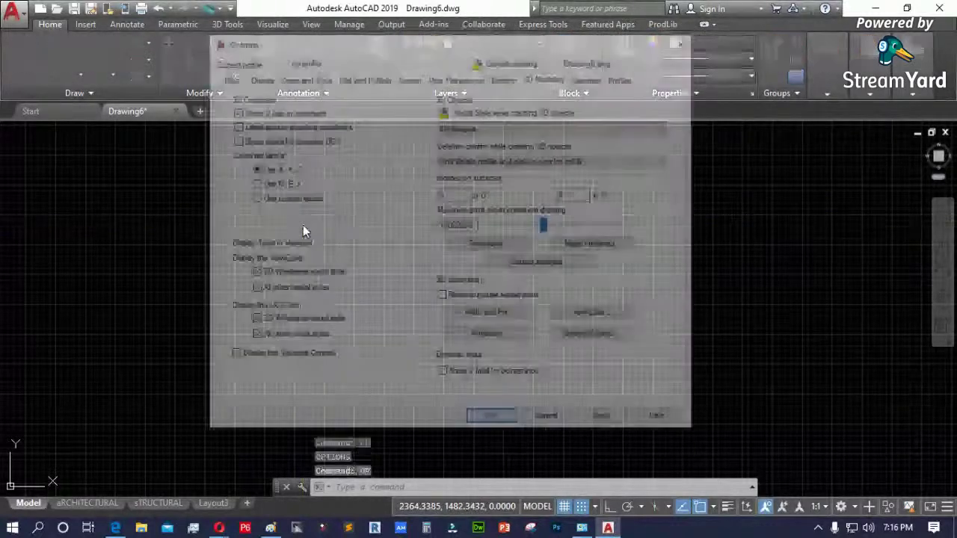
{"action": "key", "text": "Escape"}
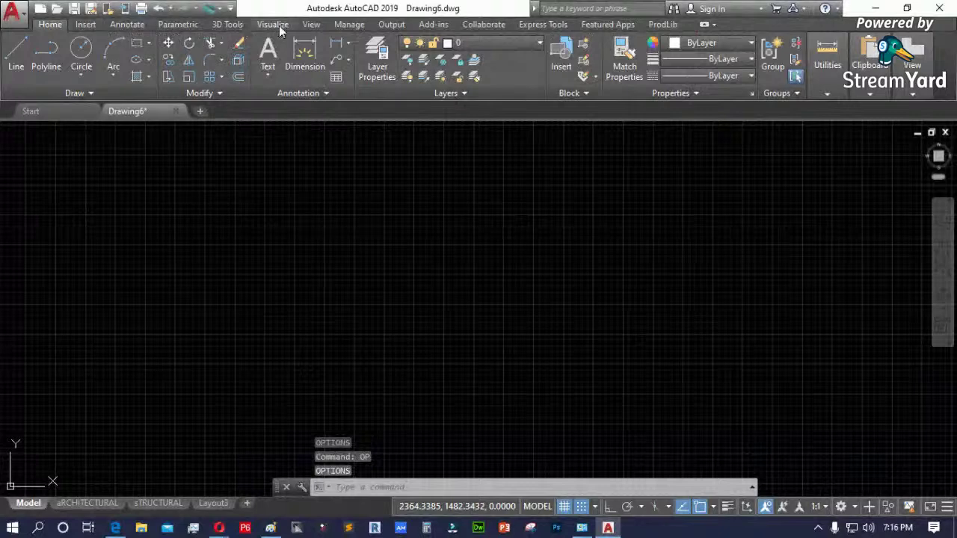
{"action": "left_click", "coordinate": [311, 25]}
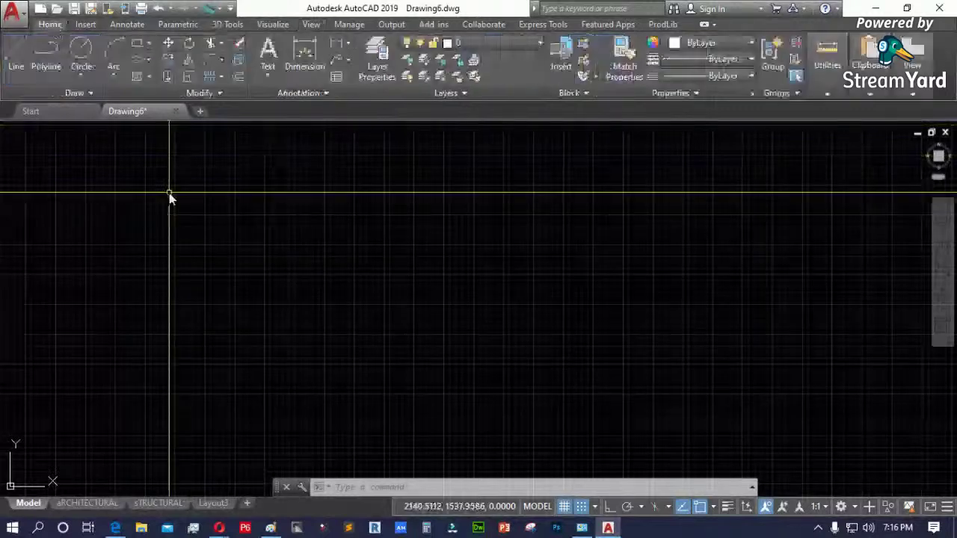
{"action": "type", "text": "op"}
{"action": "key", "text": "Return"}
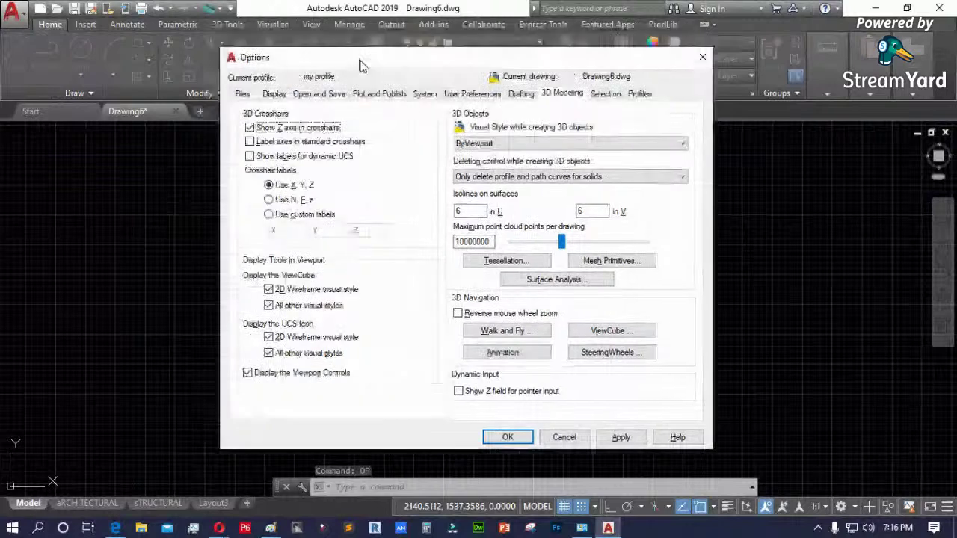
{"action": "left_click", "coordinate": [248, 100]}
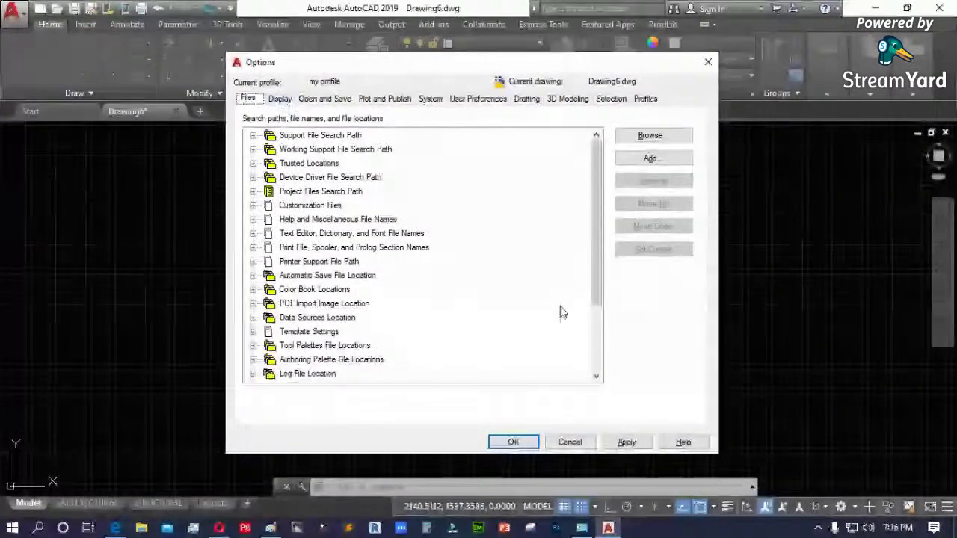
- Expand Support File Search Path, inspect its support, fonts and help folders, and add a new entry
{"action": "left_click_drag", "start_coordinate": [594, 227], "coordinate": [605, 199]}
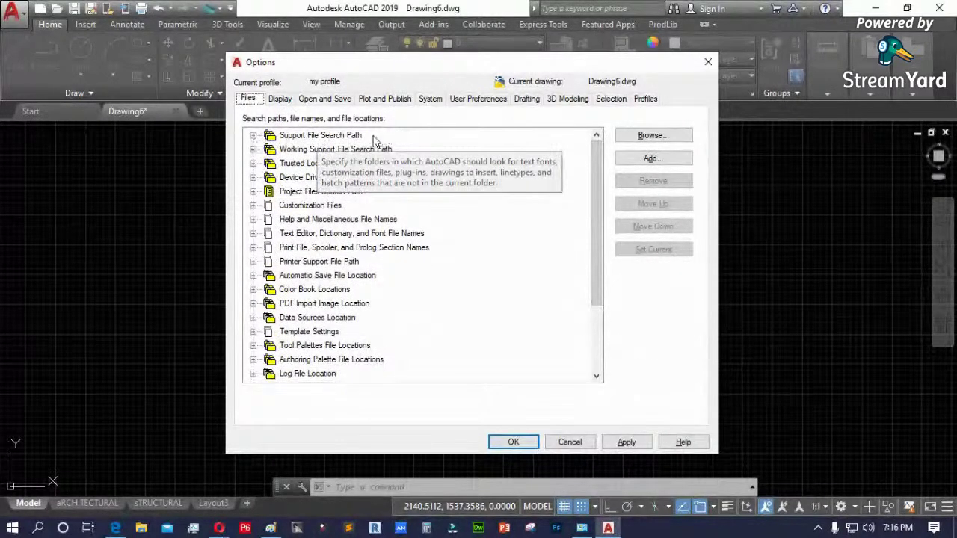
{"action": "left_click", "coordinate": [253, 136]}
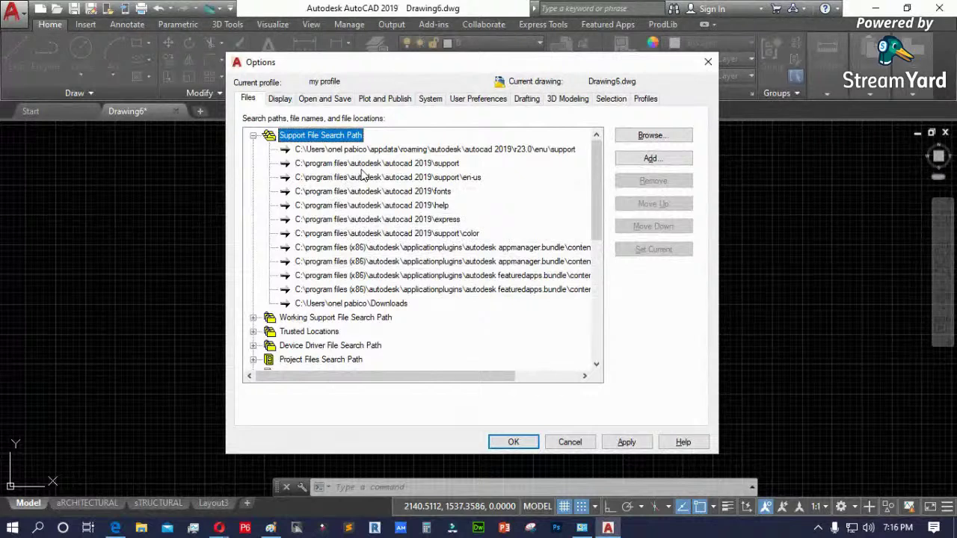
{"action": "left_click", "coordinate": [451, 165]}
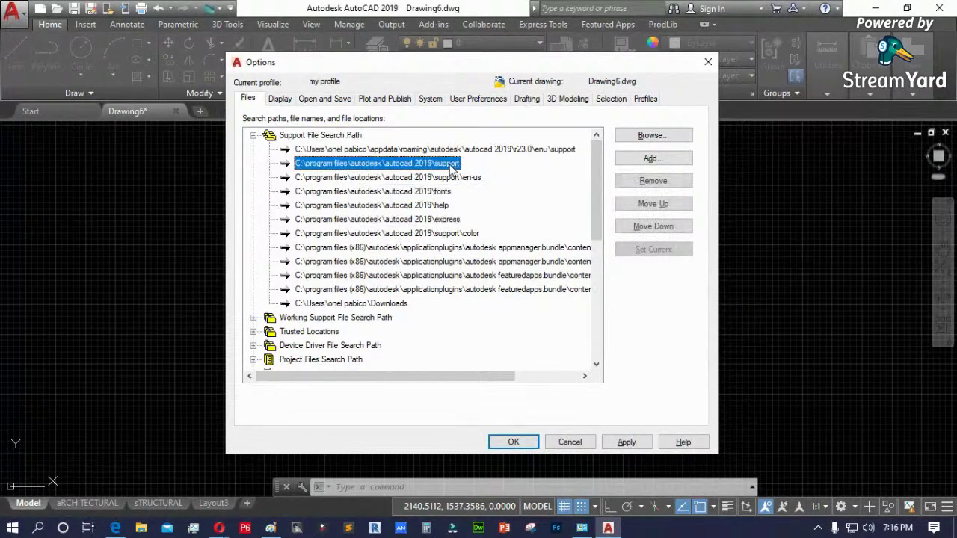
{"action": "left_click", "coordinate": [451, 193]}
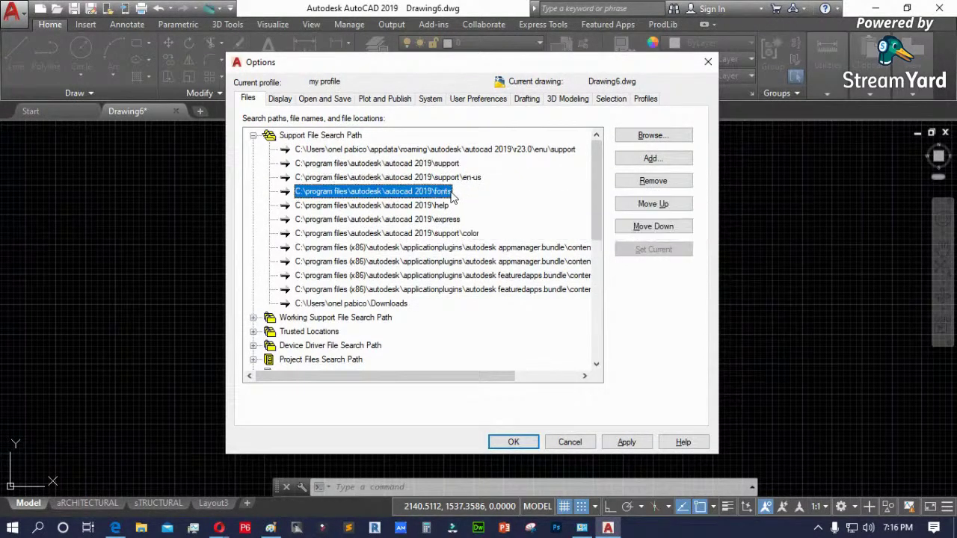
{"action": "left_click", "coordinate": [417, 208]}
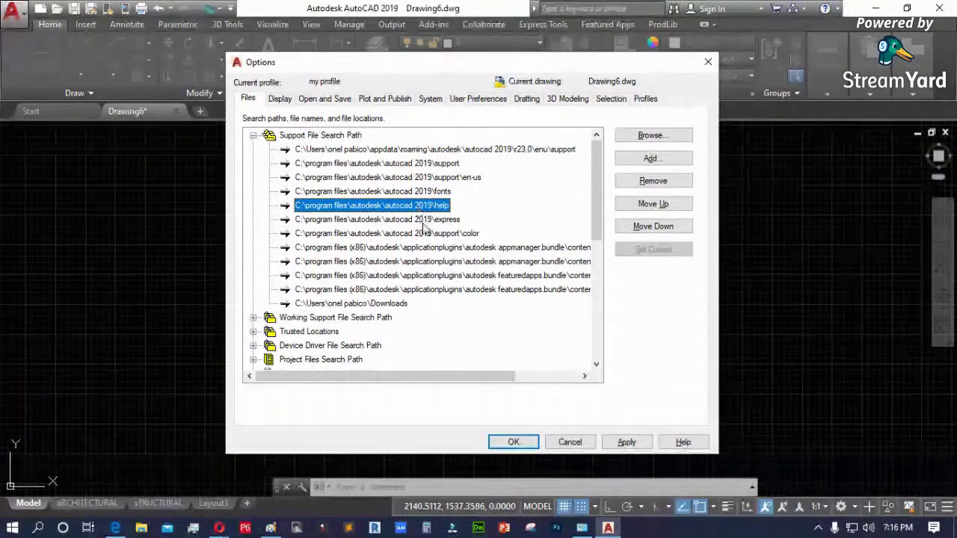
{"action": "left_click", "coordinate": [427, 192]}
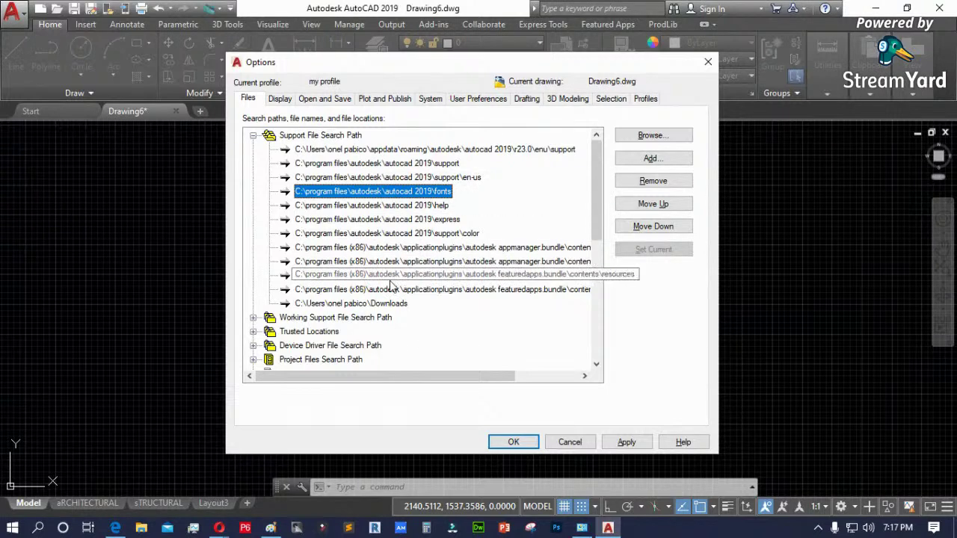
{"action": "left_click", "coordinate": [326, 137]}
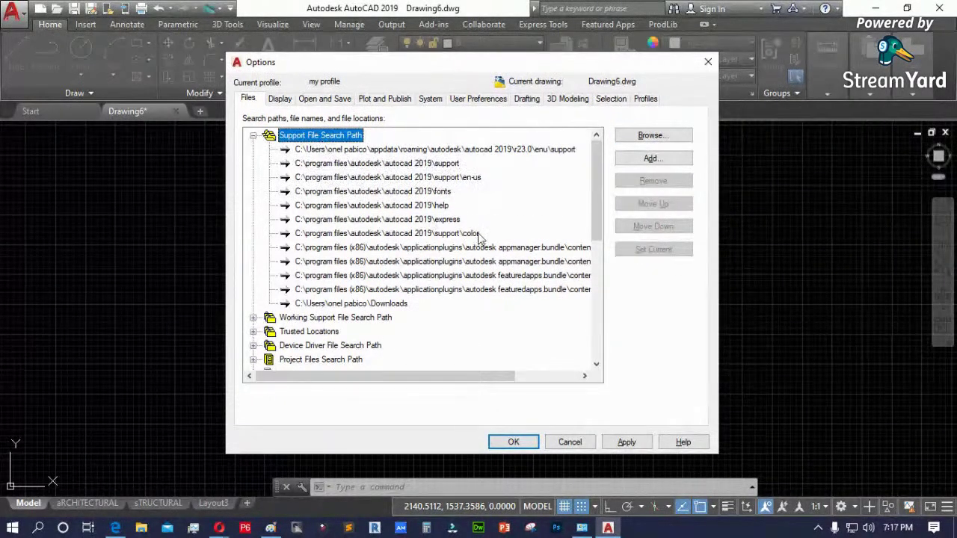
{"action": "left_click", "coordinate": [415, 193]}
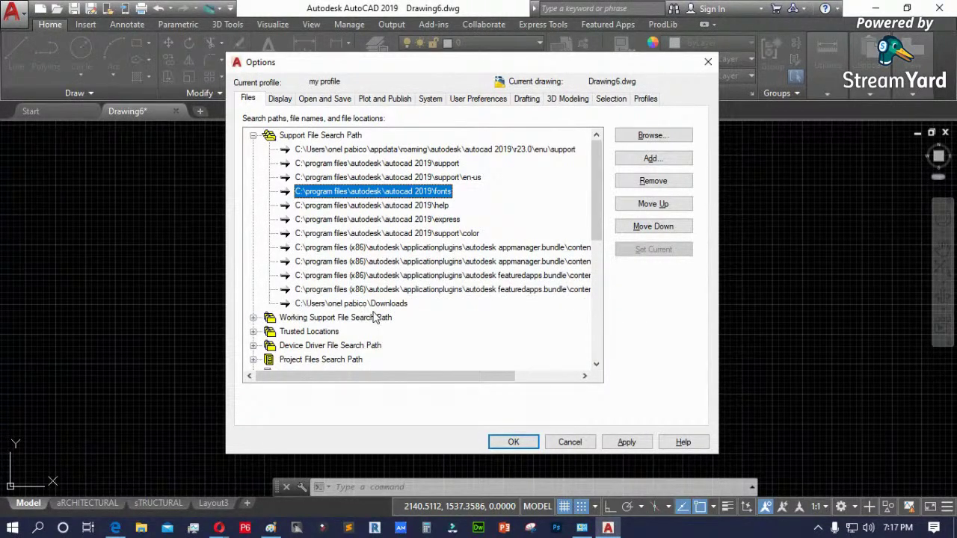
{"action": "left_click", "coordinate": [651, 159]}
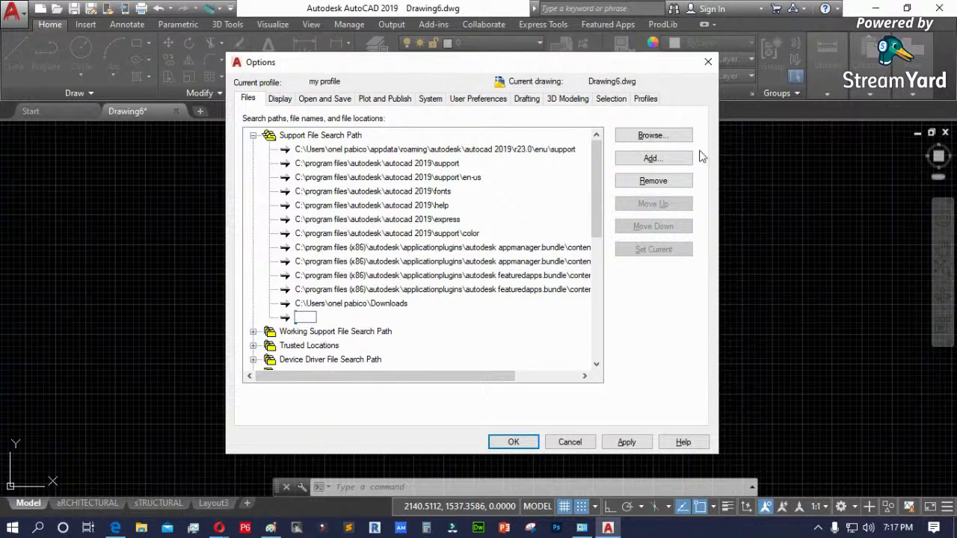
- Close the folder browser and cancel Options without saving, then dismiss Windows search
{"action": "left_click", "coordinate": [664, 135]}
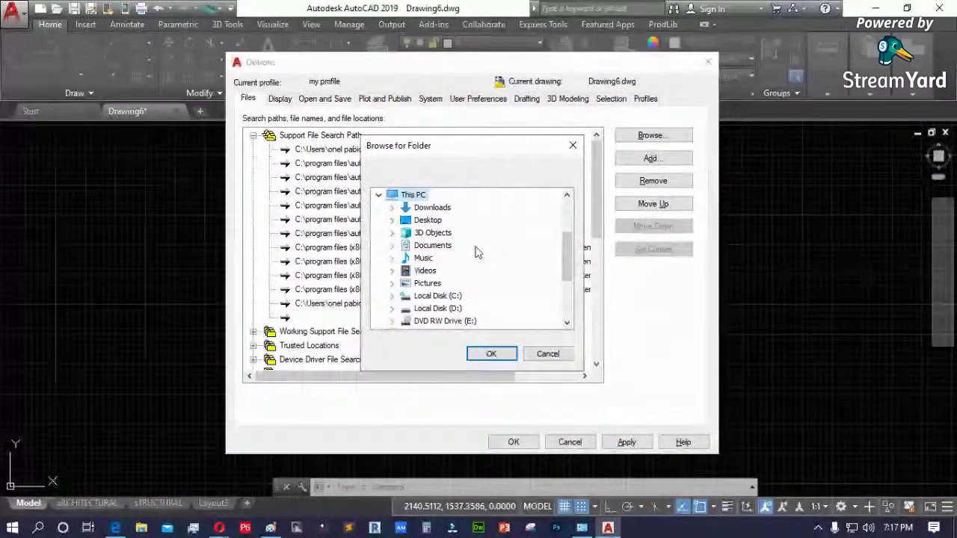
{"action": "left_click", "coordinate": [548, 356]}
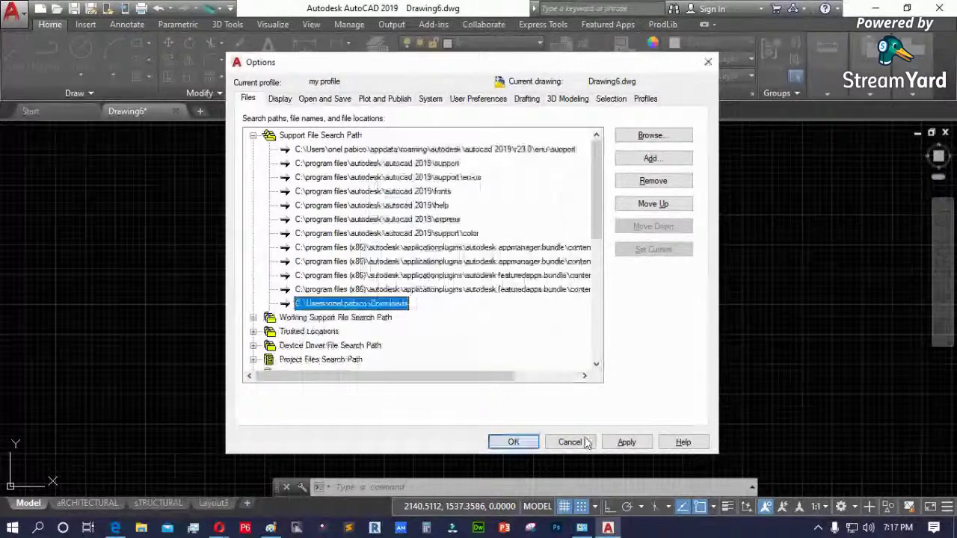
{"action": "left_click", "coordinate": [568, 442]}
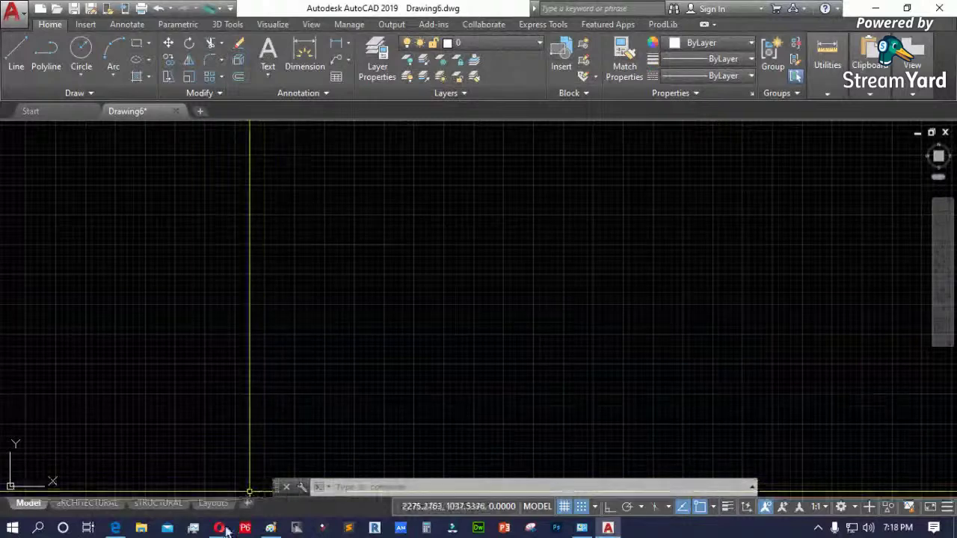
{"action": "left_click", "coordinate": [38, 528]}
{"action": "key", "text": "Escape"}
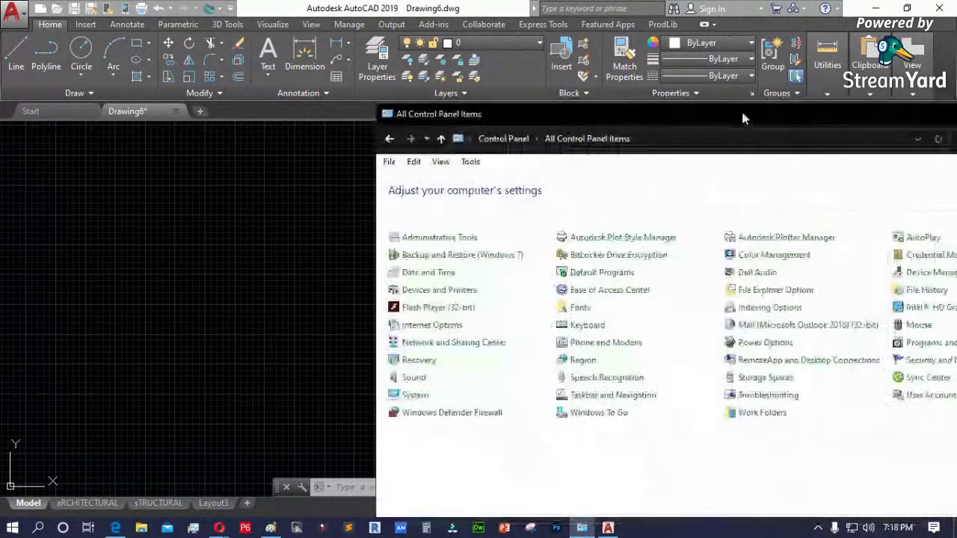
- Maximize Control Panel, browse the 285 installed fonts in Fonts, then return to AutoCAD
{"action": "left_click_drag", "start_coordinate": [745, 117], "coordinate": [307, 117]}
{"action": "left_click", "coordinate": [624, 116]}
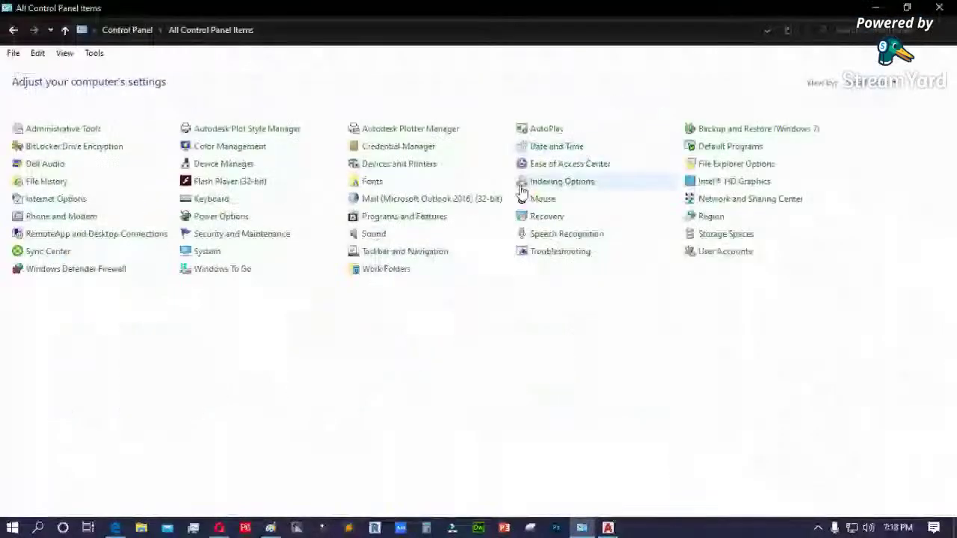
{"action": "left_click", "coordinate": [377, 187]}
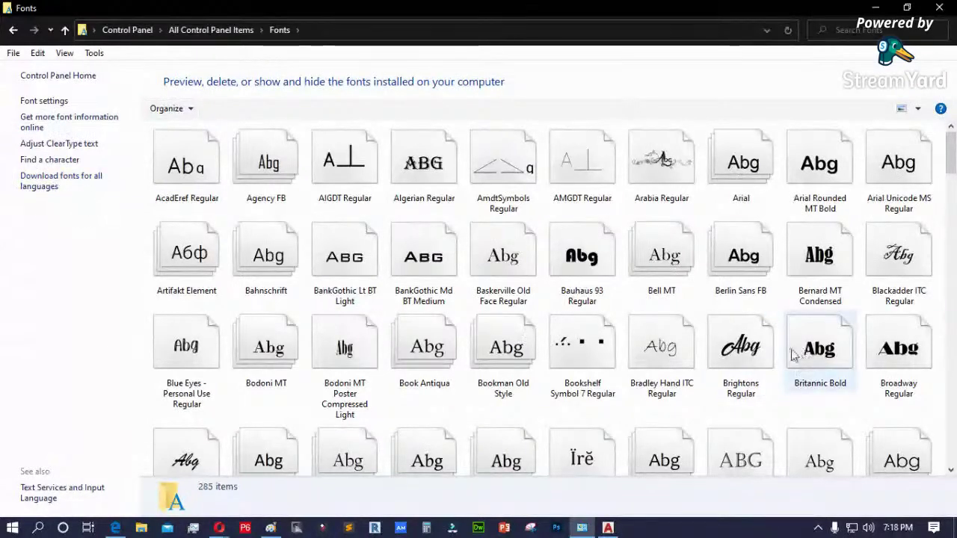
{"action": "scroll", "coordinate": [793, 357], "scroll_direction": "down", "scroll_amount": 2}
{"action": "scroll", "coordinate": [792, 357], "scroll_direction": "down", "scroll_amount": 3}
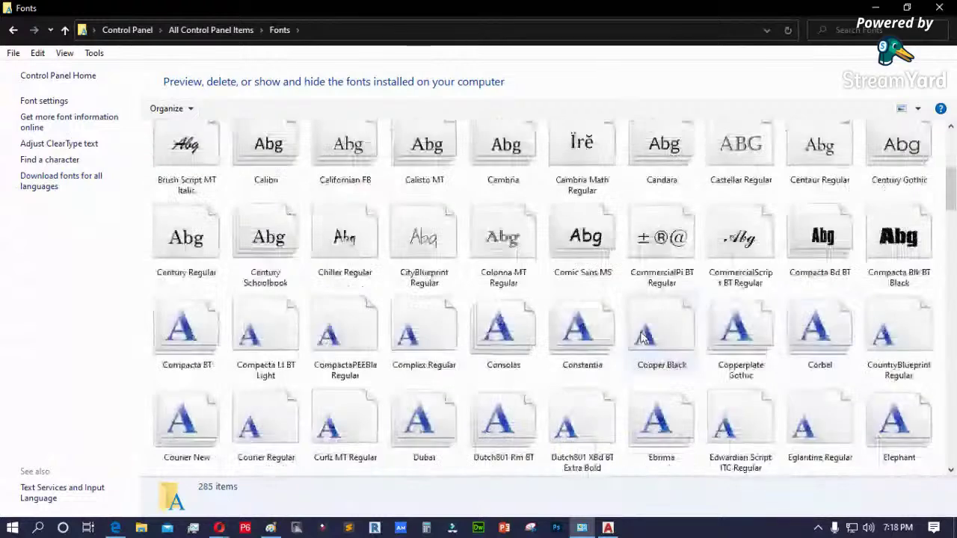
{"action": "scroll", "coordinate": [642, 338], "scroll_direction": "down", "scroll_amount": 15}
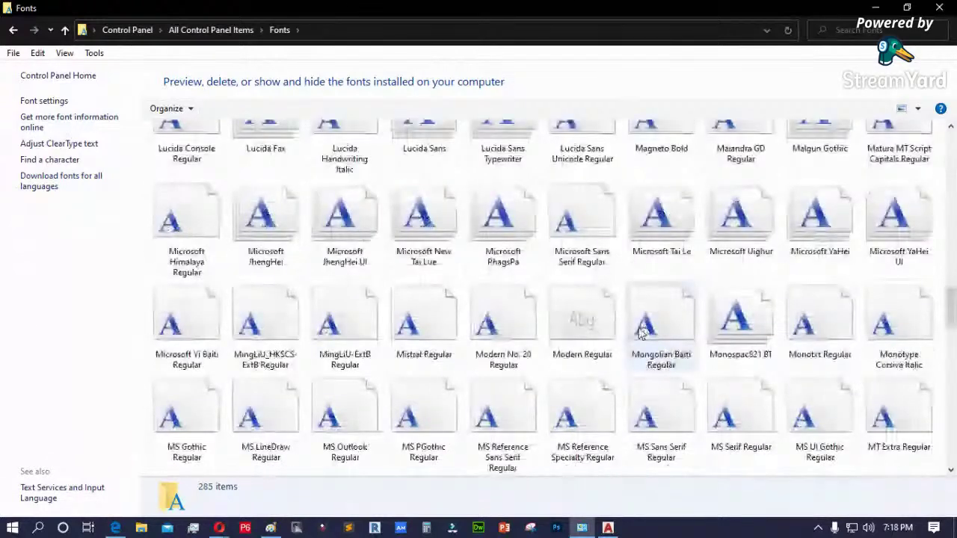
{"action": "scroll", "coordinate": [643, 334], "scroll_direction": "down", "scroll_amount": 20}
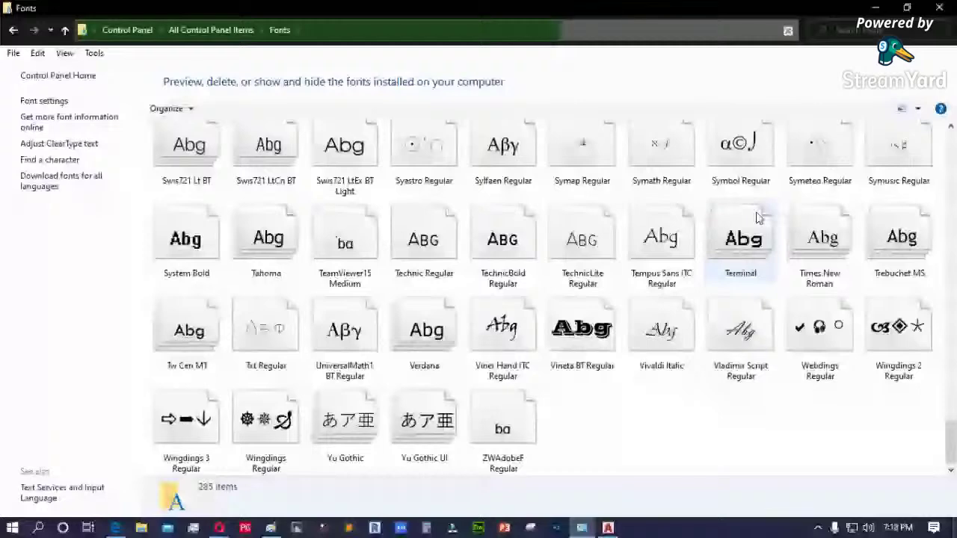
{"action": "key", "text": "alt+Tab"}
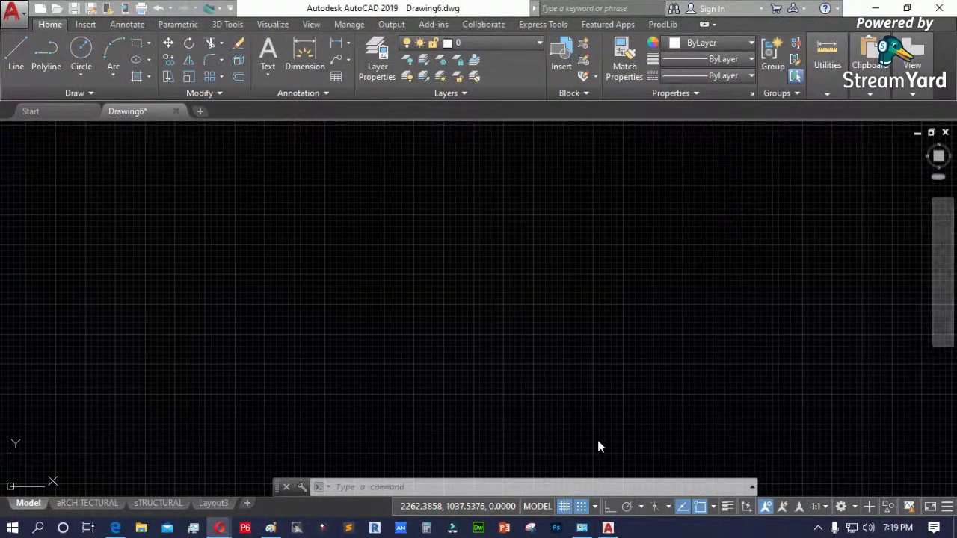
{"action": "mouse_move", "coordinate": [217, 525]}
{"action": "key", "text": "alt+Tab"}
- Maximize the browser and open the Autocad Artist Group's Files page
{"action": "left_click_drag", "start_coordinate": [760, 105], "coordinate": [409, 100]}
{"action": "left_click", "coordinate": [711, 98]}
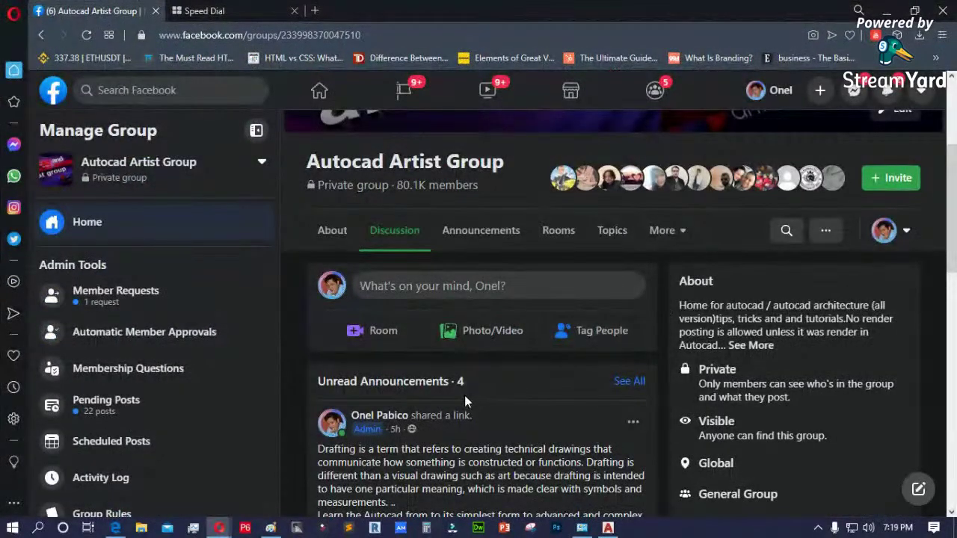
{"action": "scroll", "coordinate": [465, 396], "scroll_direction": "down", "scroll_amount": 1}
{"action": "scroll", "coordinate": [570, 320], "scroll_direction": "up", "scroll_amount": 3}
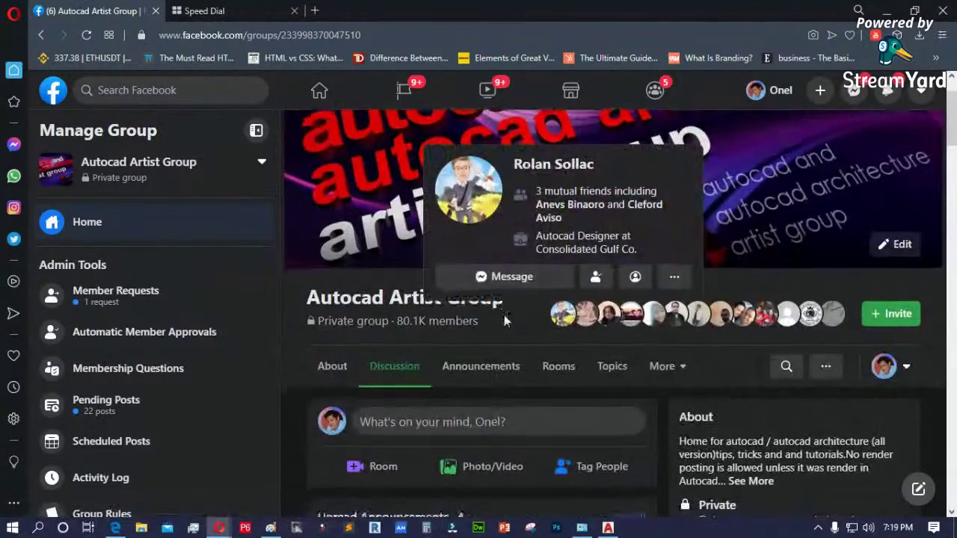
{"action": "scroll", "coordinate": [504, 314], "scroll_direction": "down", "scroll_amount": 1}
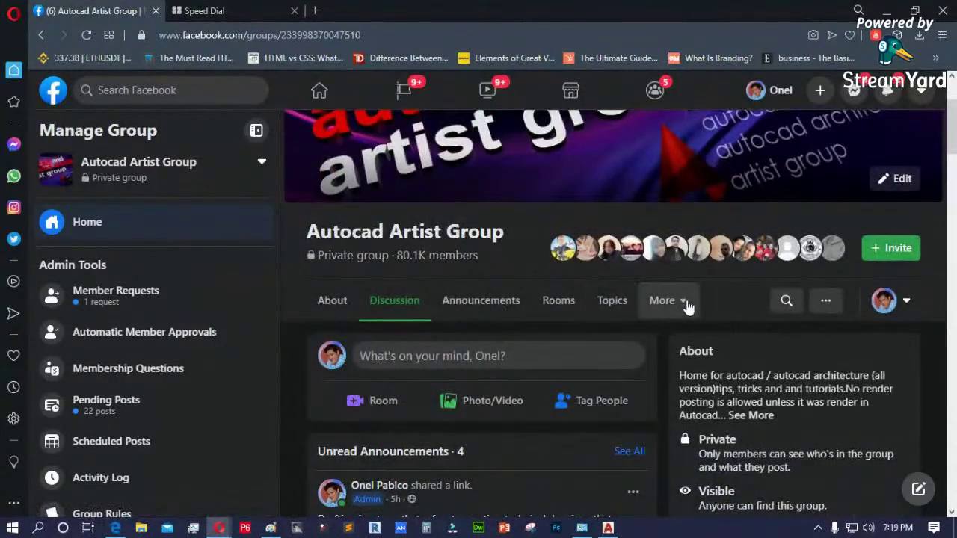
{"action": "left_click", "coordinate": [687, 304]}
{"action": "left_click", "coordinate": [660, 407]}
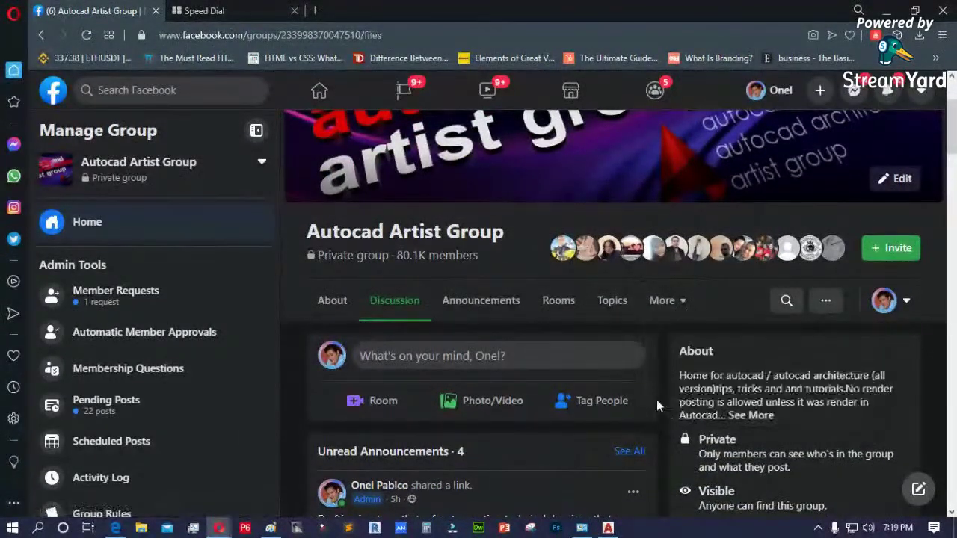
- Download architects font.rar from the Files list and restore the browser window
{"action": "scroll", "coordinate": [597, 377], "scroll_direction": "down", "scroll_amount": 2}
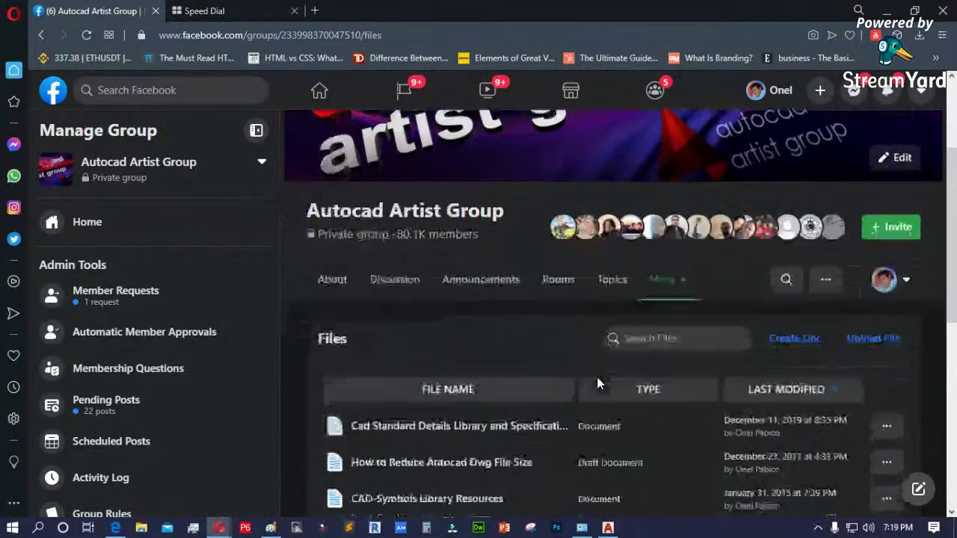
{"action": "scroll", "coordinate": [596, 377], "scroll_direction": "down", "scroll_amount": 2}
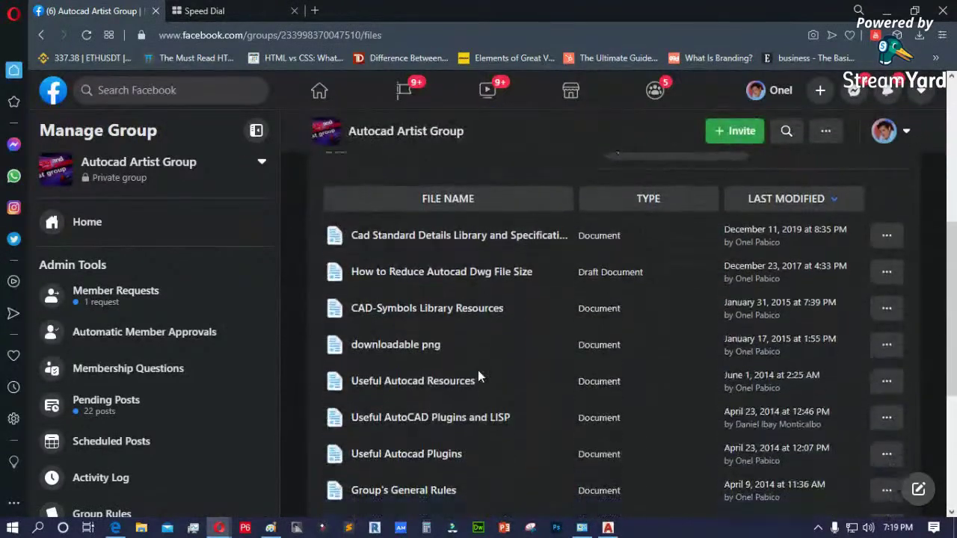
{"action": "scroll", "coordinate": [478, 370], "scroll_direction": "down", "scroll_amount": 4}
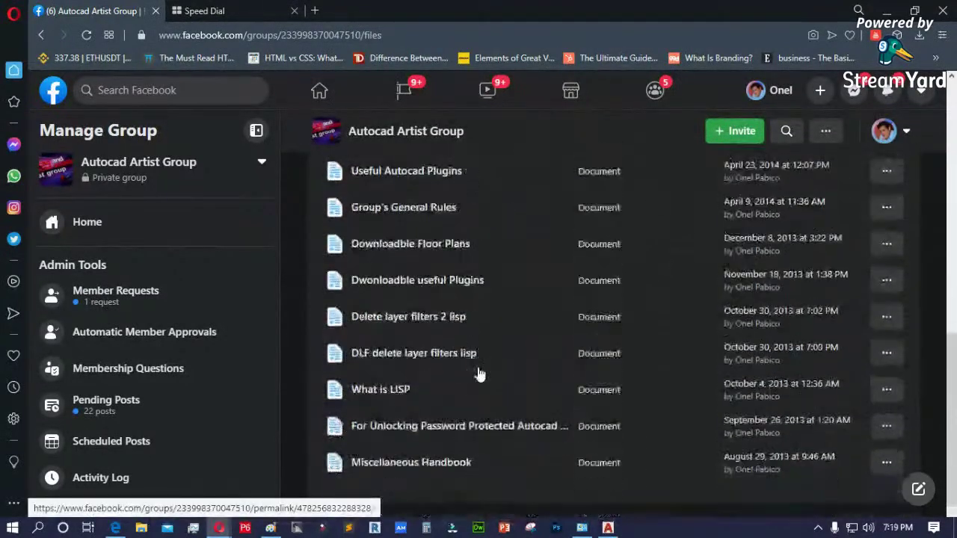
{"action": "scroll", "coordinate": [480, 371], "scroll_direction": "down", "scroll_amount": 2}
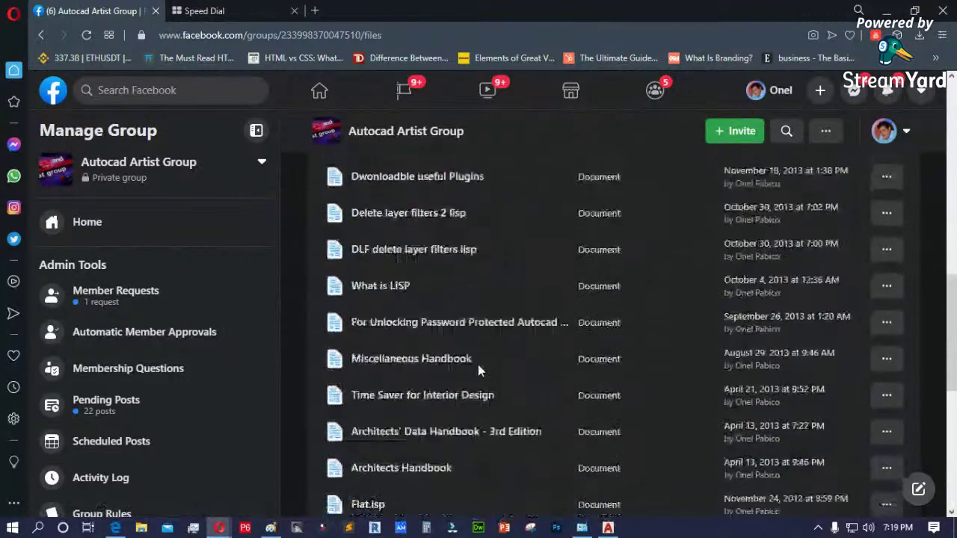
{"action": "scroll", "coordinate": [480, 371], "scroll_direction": "down", "scroll_amount": 4}
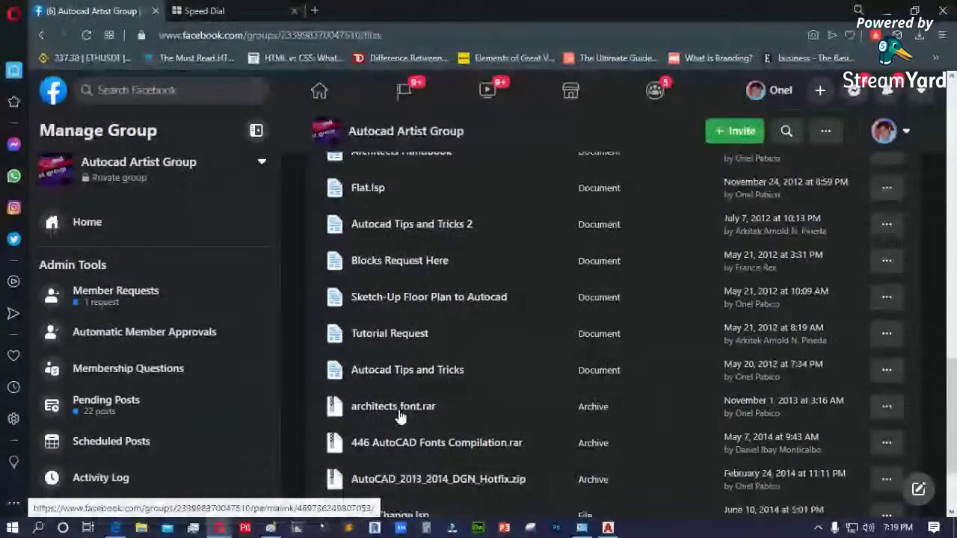
{"action": "scroll", "coordinate": [400, 416], "scroll_direction": "down", "scroll_amount": 1}
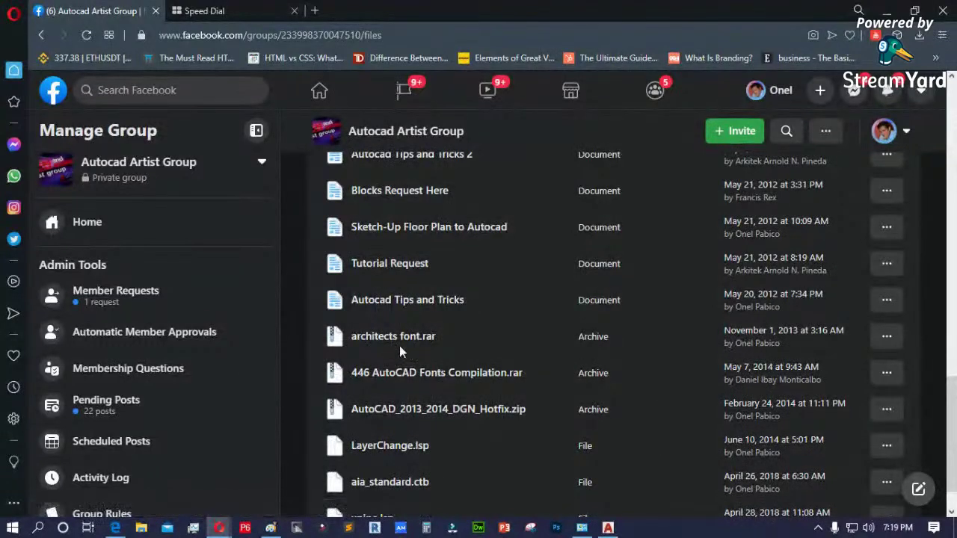
{"action": "left_click", "coordinate": [887, 338]}
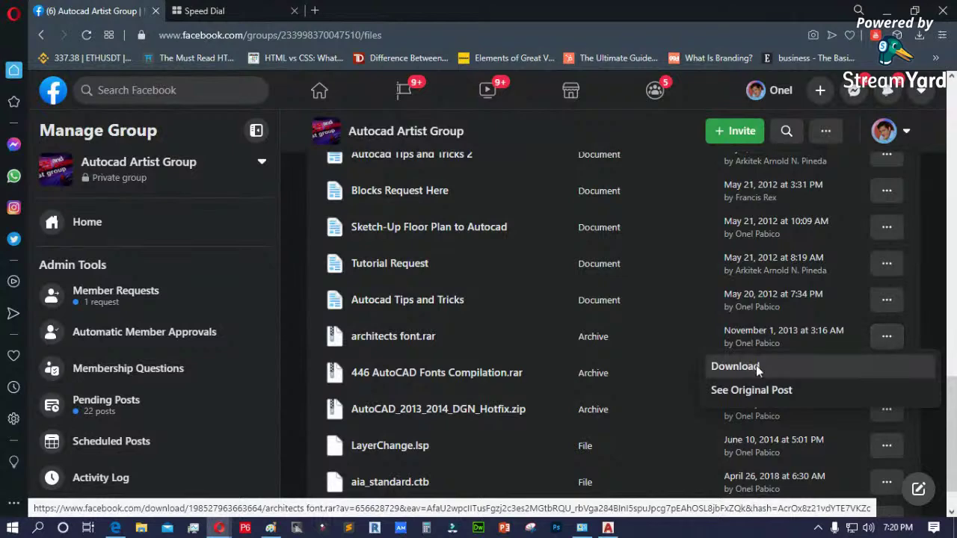
{"action": "left_click", "coordinate": [735, 366]}
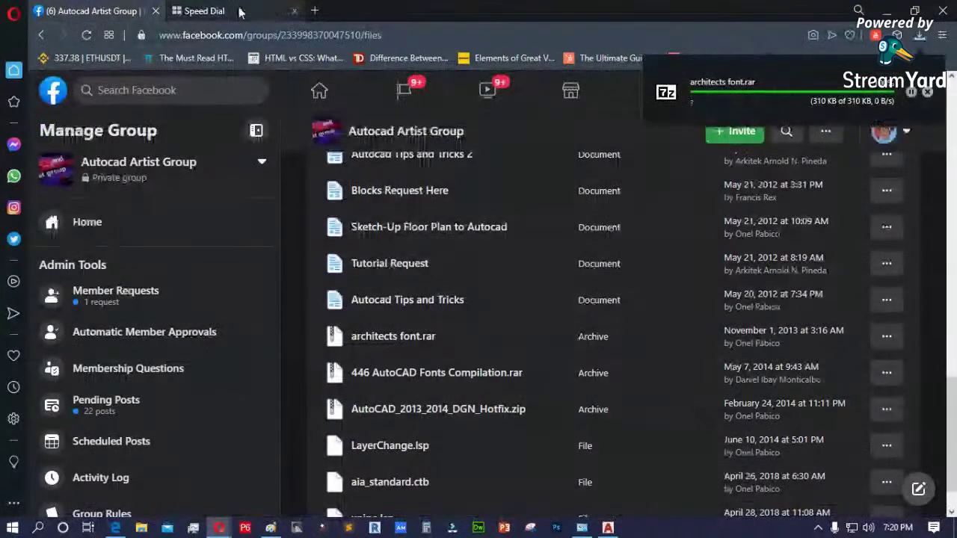
{"action": "double_click", "coordinate": [702, 8]}
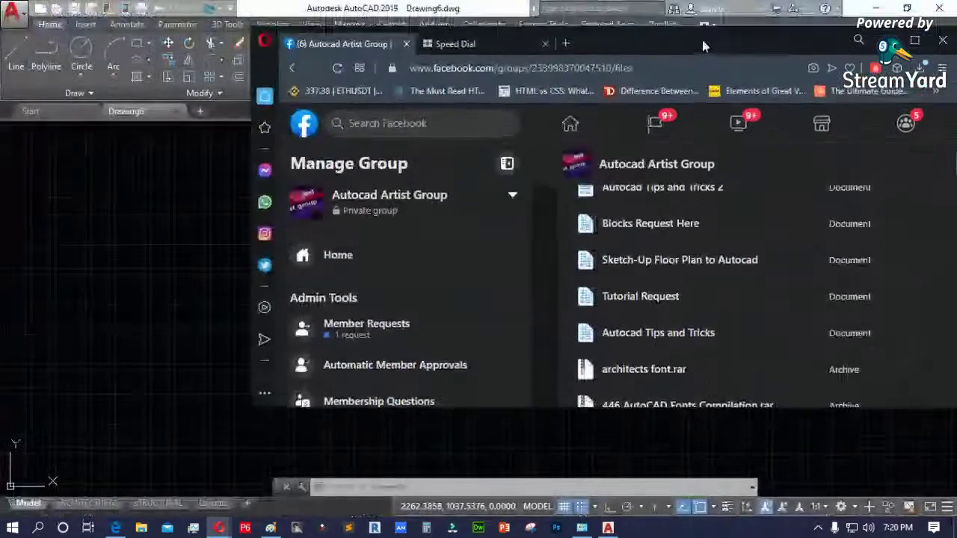
- Minimize the browser, reopen File Explorer at Downloads and open the architects font RAR archive
{"action": "key", "text": "super+Down"}
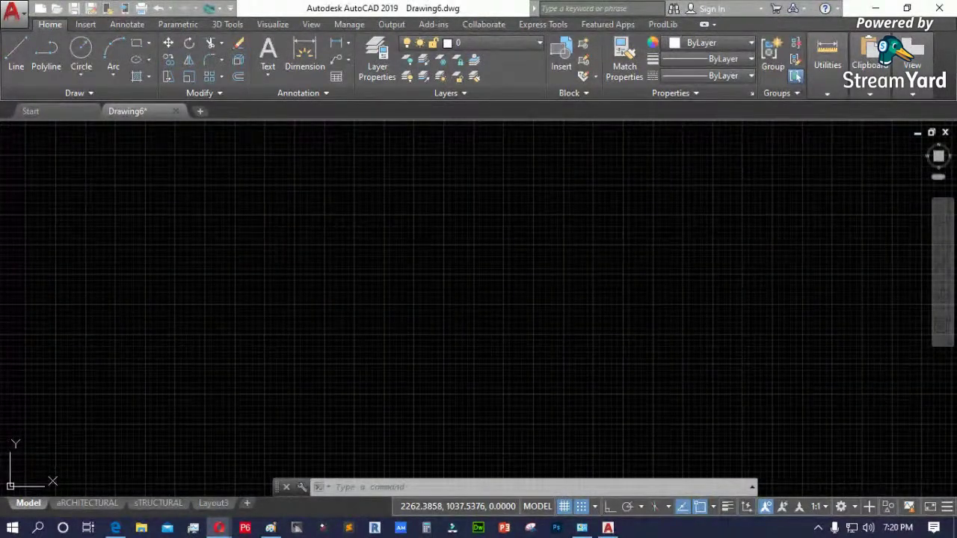
{"action": "left_click", "coordinate": [141, 528]}
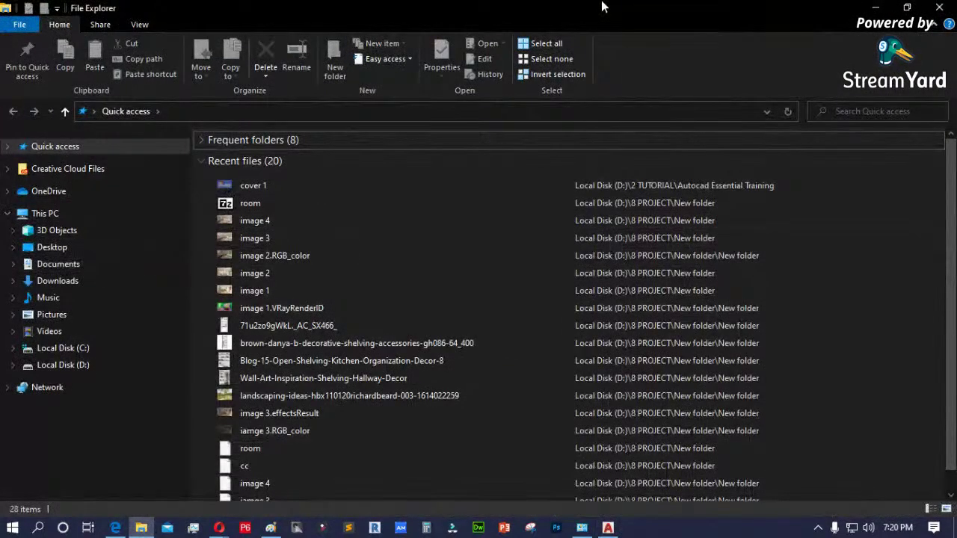
{"action": "left_click", "coordinate": [876, 7]}
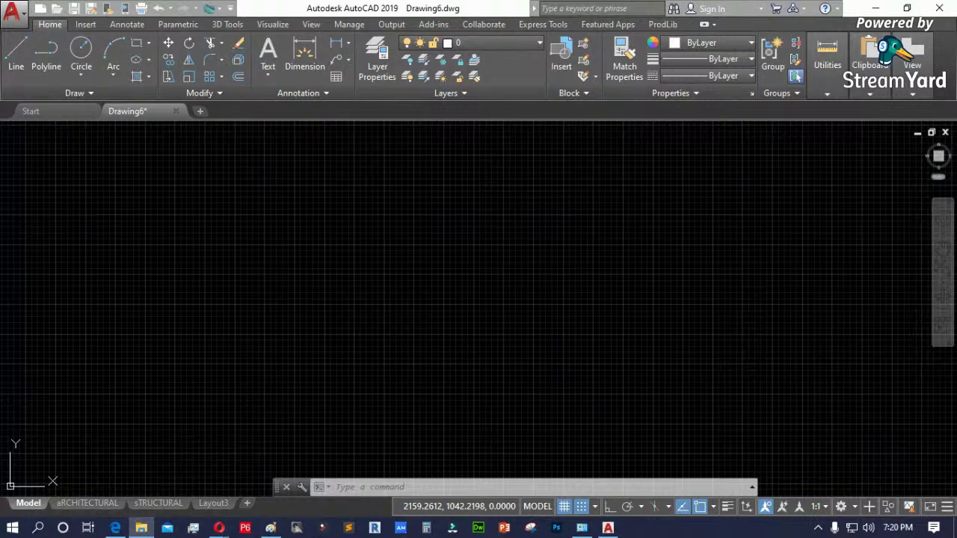
{"action": "left_click", "coordinate": [140, 528]}
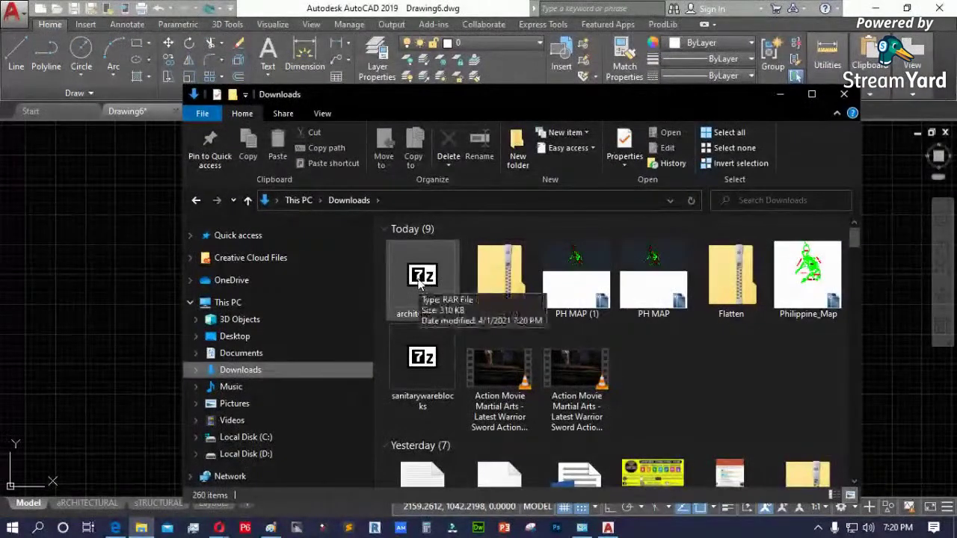
{"action": "double_click", "coordinate": [429, 290]}
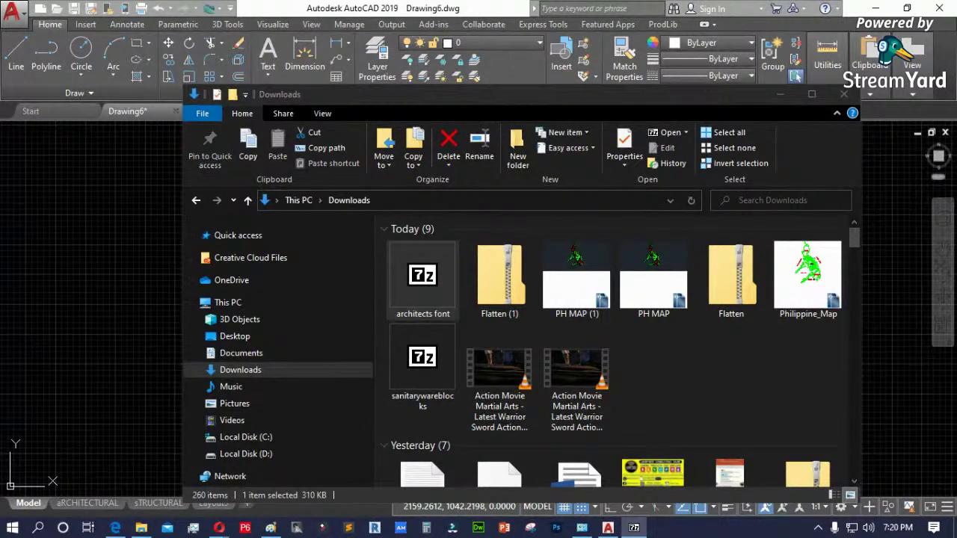
- Arrange 7-Zip and File Explorer side by side, checking the archive's 17 font files
{"action": "left_click_drag", "start_coordinate": [785, 35], "coordinate": [503, 117]}
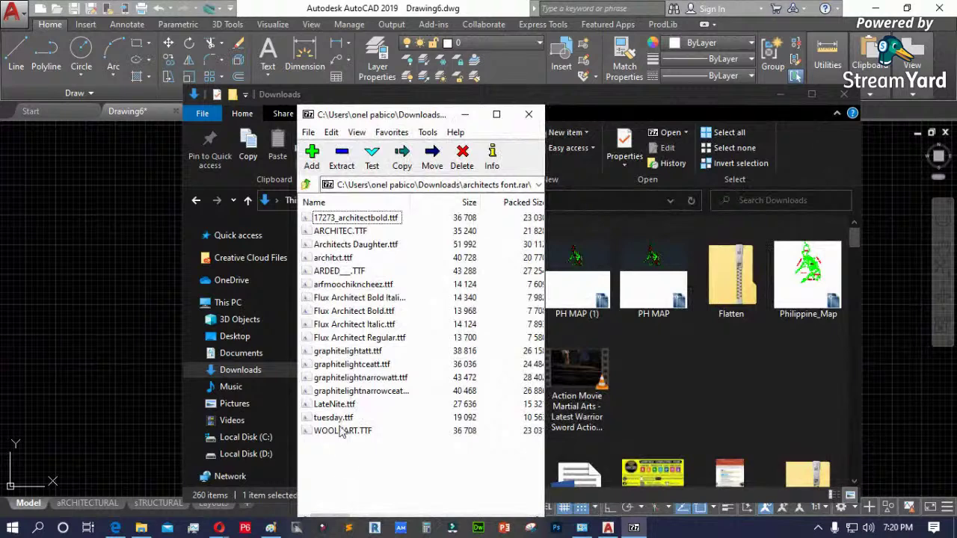
{"action": "left_click_drag", "start_coordinate": [361, 455], "coordinate": [348, 172]}
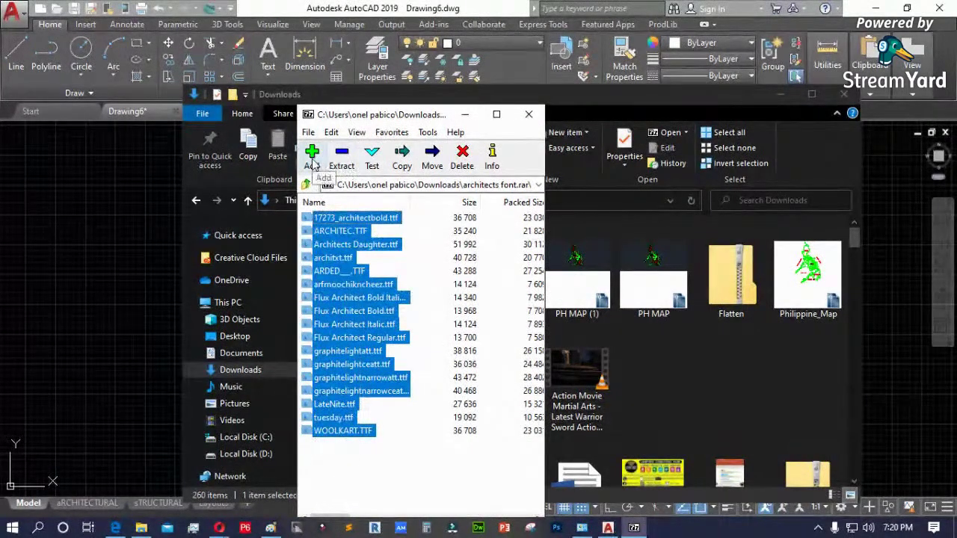
{"action": "left_click", "coordinate": [309, 132]}
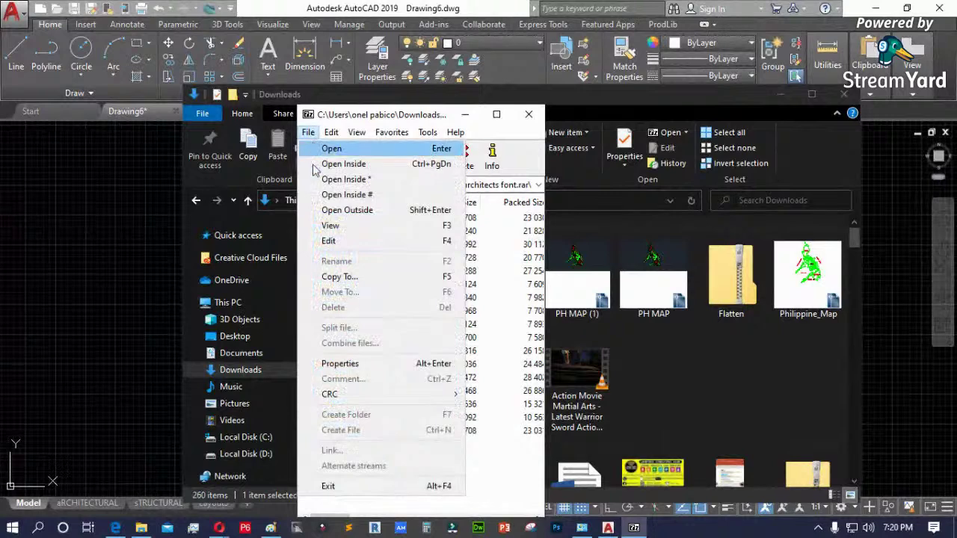
{"action": "left_click", "coordinate": [505, 476]}
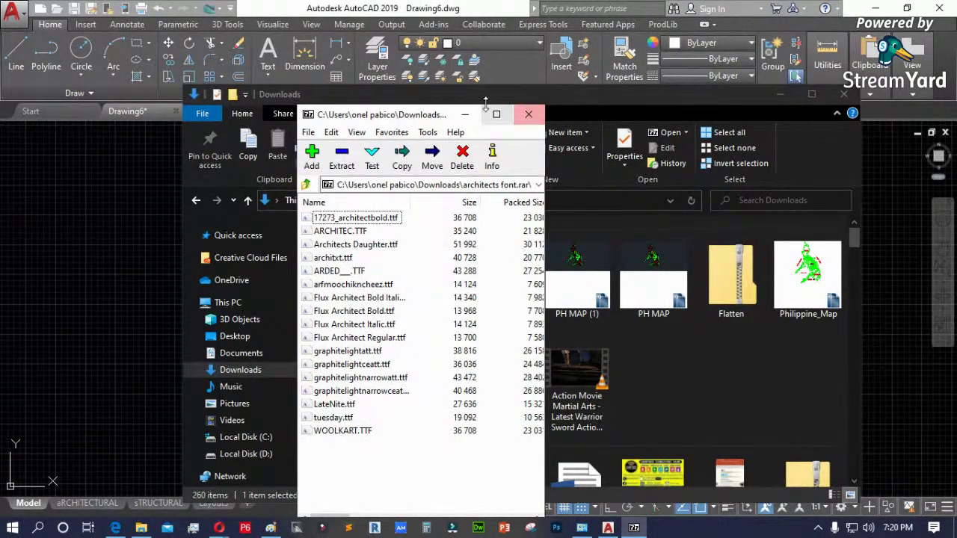
{"action": "left_click_drag", "start_coordinate": [408, 118], "coordinate": [249, 117]}
{"action": "left_click_drag", "start_coordinate": [376, 116], "coordinate": [592, 137]}
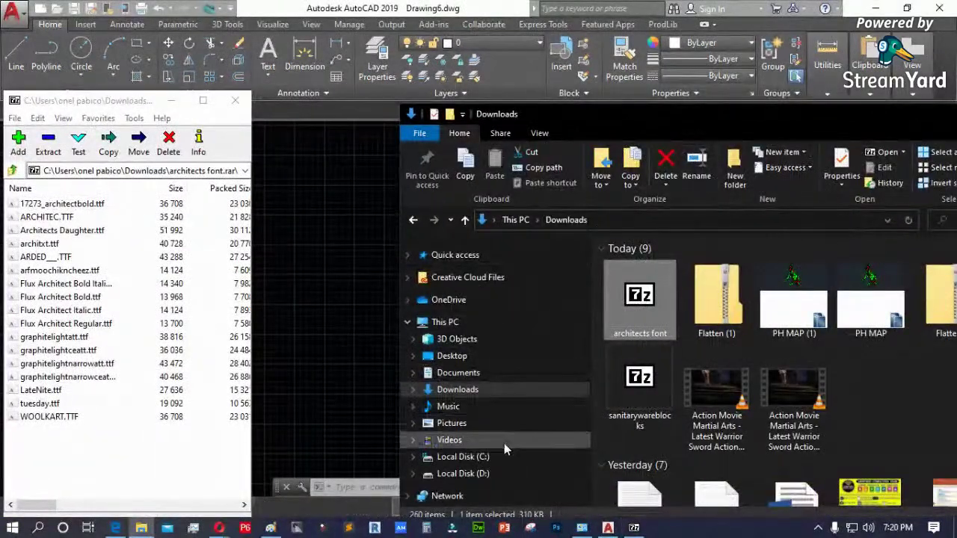
- Create and open a new folder named FONT on Local Disk D:
{"action": "left_click", "coordinate": [478, 473]}
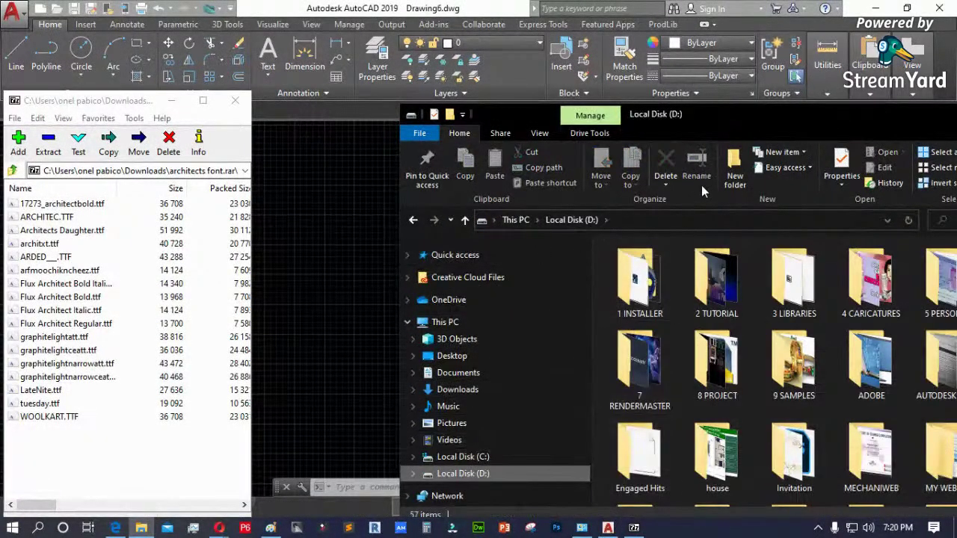
{"action": "left_click", "coordinate": [735, 169]}
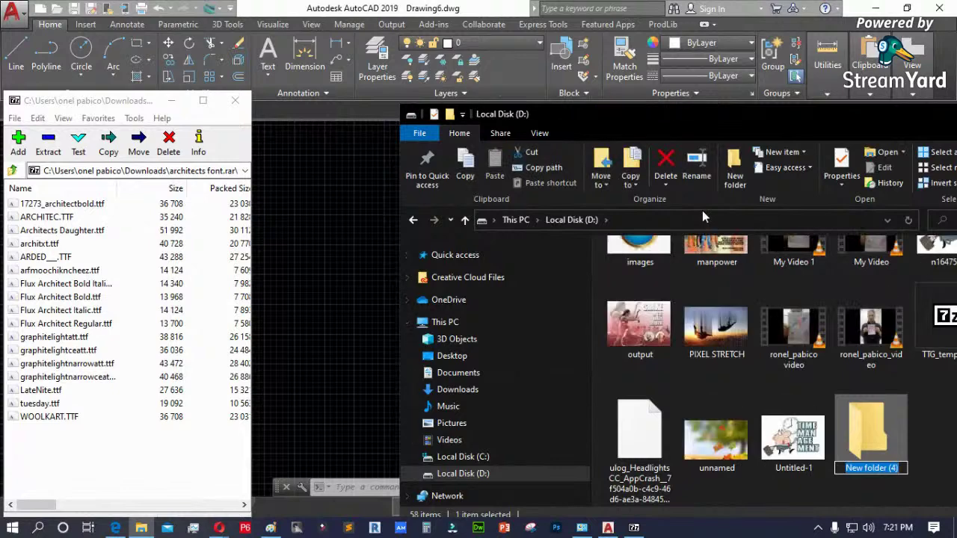
{"action": "type", "text": "FONT"}
{"action": "key", "text": "Return"}
{"action": "key", "text": "Return"}
- Extract all 17 fonts from the archive into D:\FONT, close 7-Zip and maximize the folder
{"action": "left_click_drag", "start_coordinate": [68, 447], "coordinate": [688, 354]}
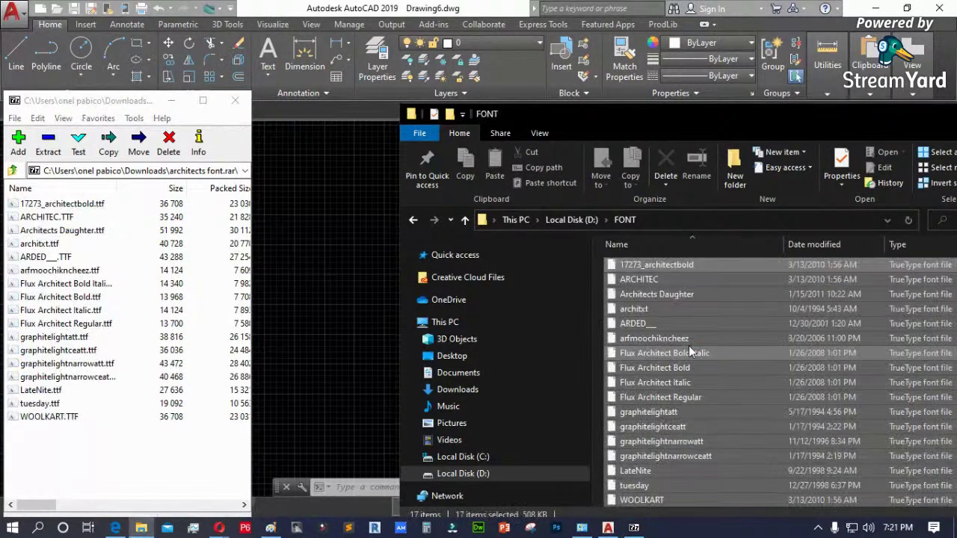
{"action": "left_click", "coordinate": [235, 101]}
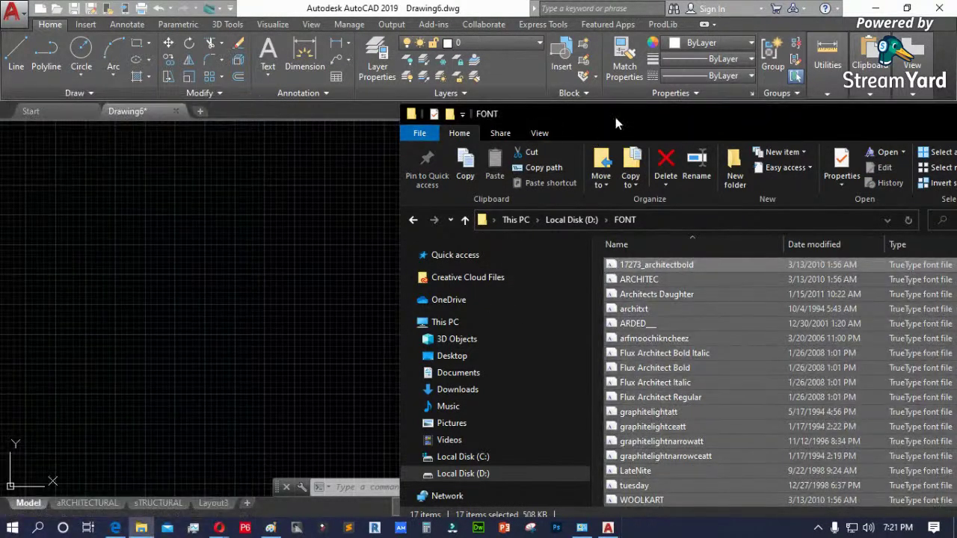
{"action": "left_click_drag", "start_coordinate": [611, 120], "coordinate": [318, 22]}
{"action": "double_click", "coordinate": [662, 50]}
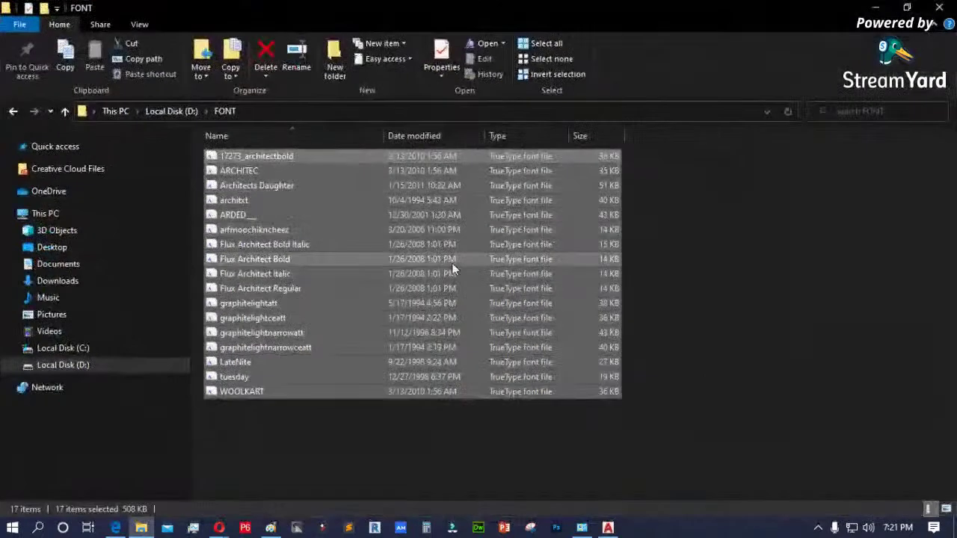
- Preview the Architects Daughter and ARCHITEC fonts from D:\FONT, then close both previews
{"action": "left_click", "coordinate": [306, 442]}
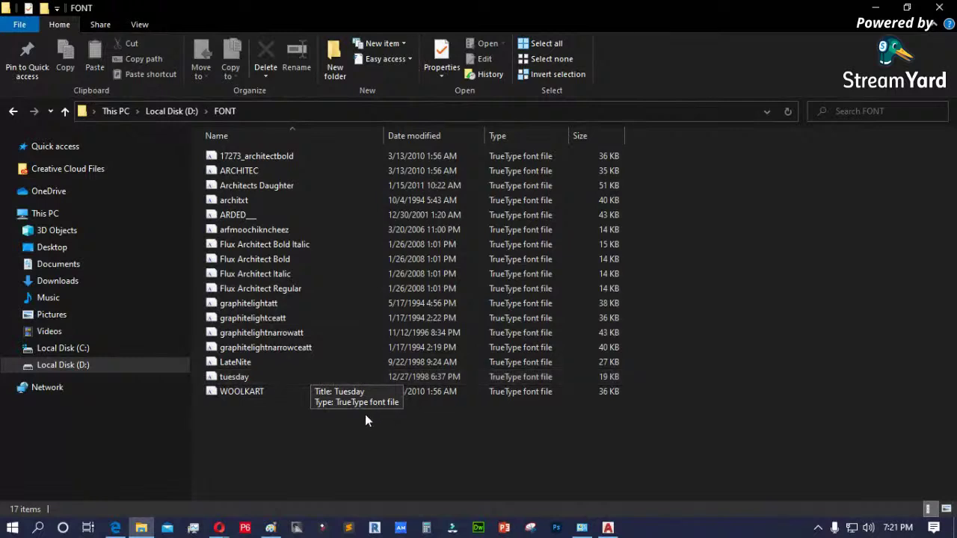
{"action": "left_click", "coordinate": [250, 185]}
{"action": "double_click", "coordinate": [250, 185]}
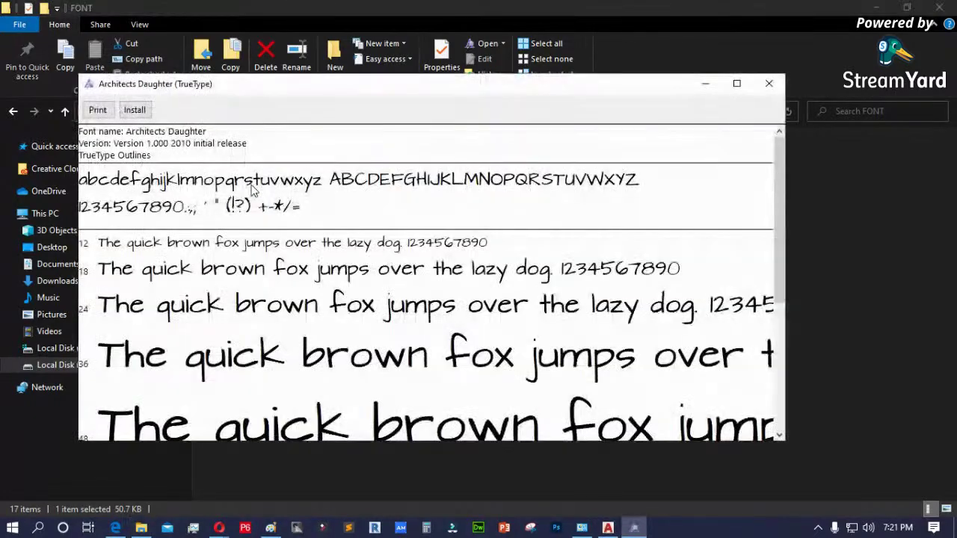
{"action": "left_click_drag", "start_coordinate": [387, 98], "coordinate": [515, 136]}
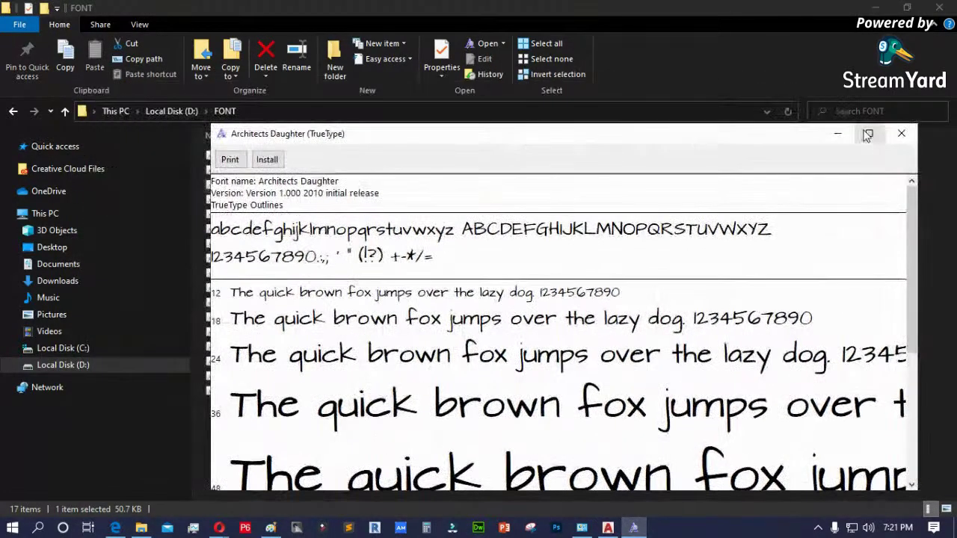
{"action": "left_click", "coordinate": [897, 124]}
{"action": "left_click", "coordinate": [248, 170]}
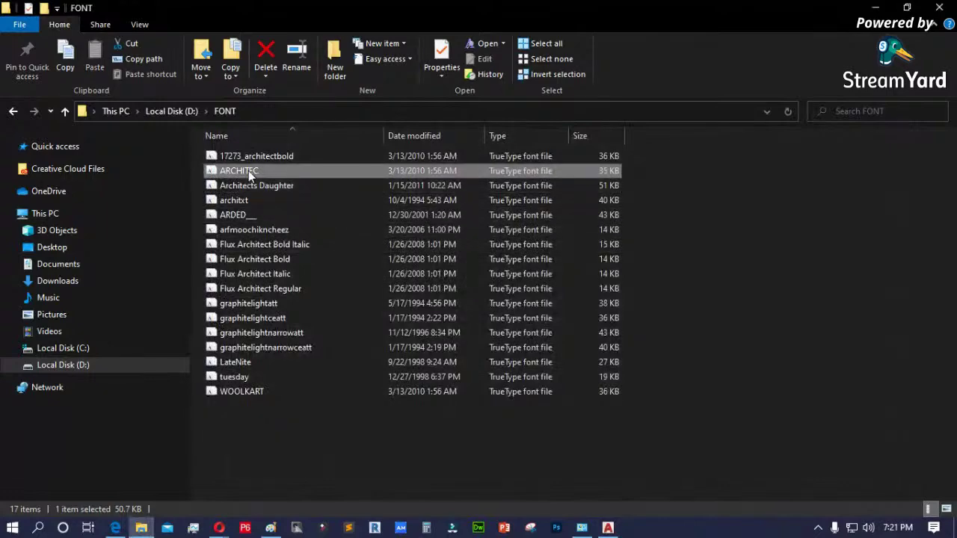
{"action": "double_click", "coordinate": [248, 170]}
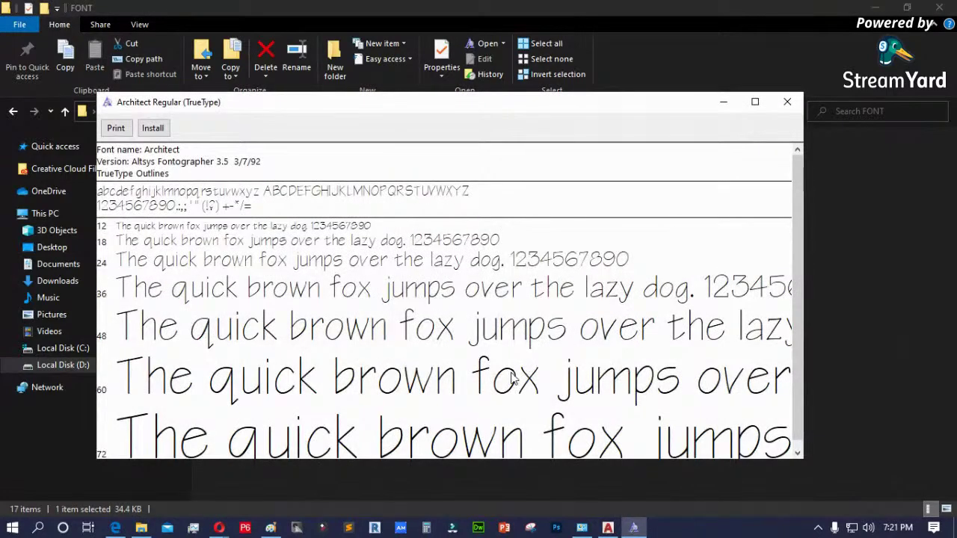
{"action": "left_click", "coordinate": [787, 102]}
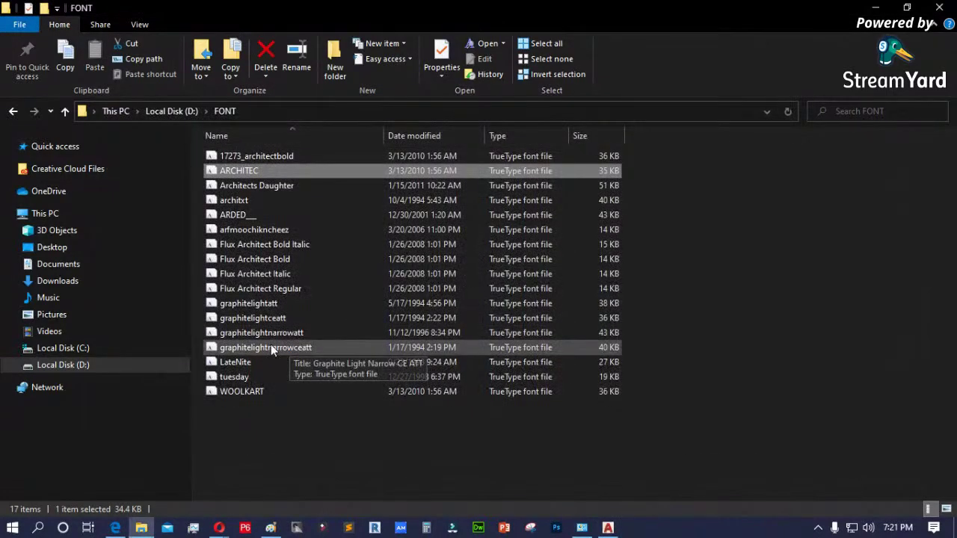
- Open the graphitelightatt font full screen and install Graphite Light ATT
{"action": "double_click", "coordinate": [250, 304]}
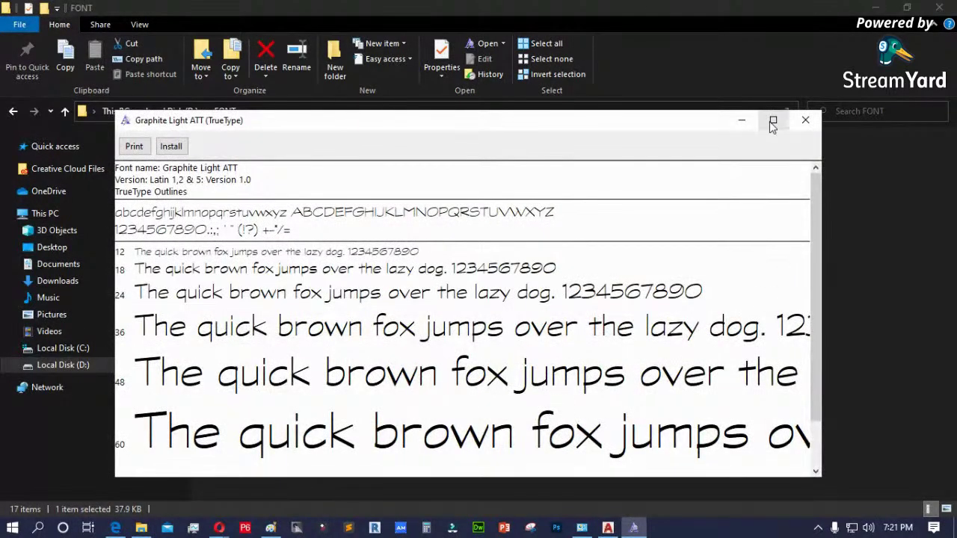
{"action": "left_click", "coordinate": [772, 122]}
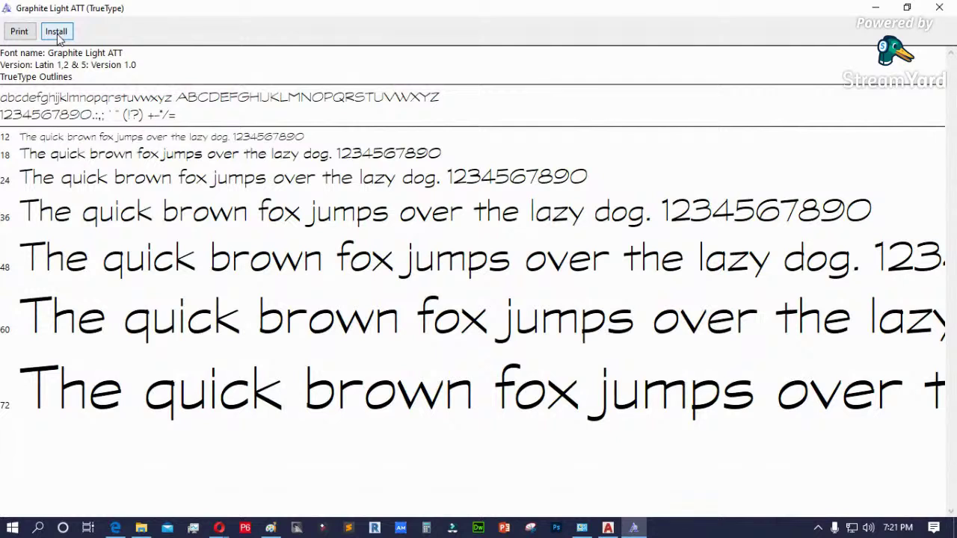
{"action": "left_click", "coordinate": [57, 33]}
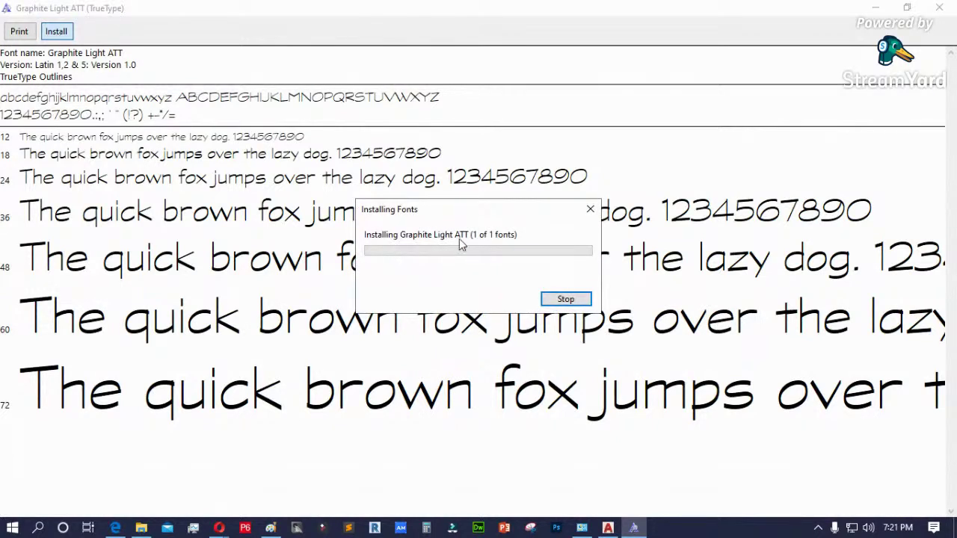
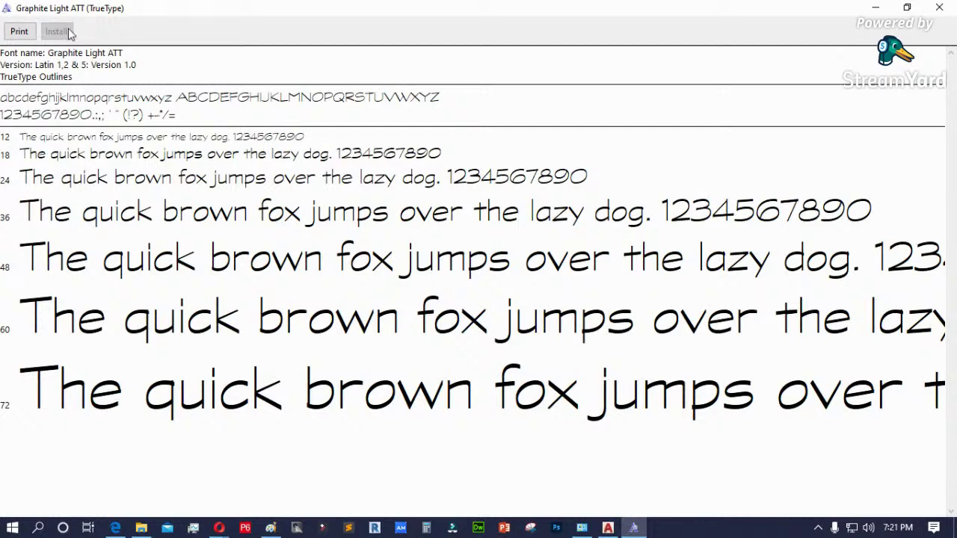
- Close the Graphite Light ATT font preview, return to AutoCAD and open Options with OP
{"action": "left_click", "coordinate": [941, 7]}
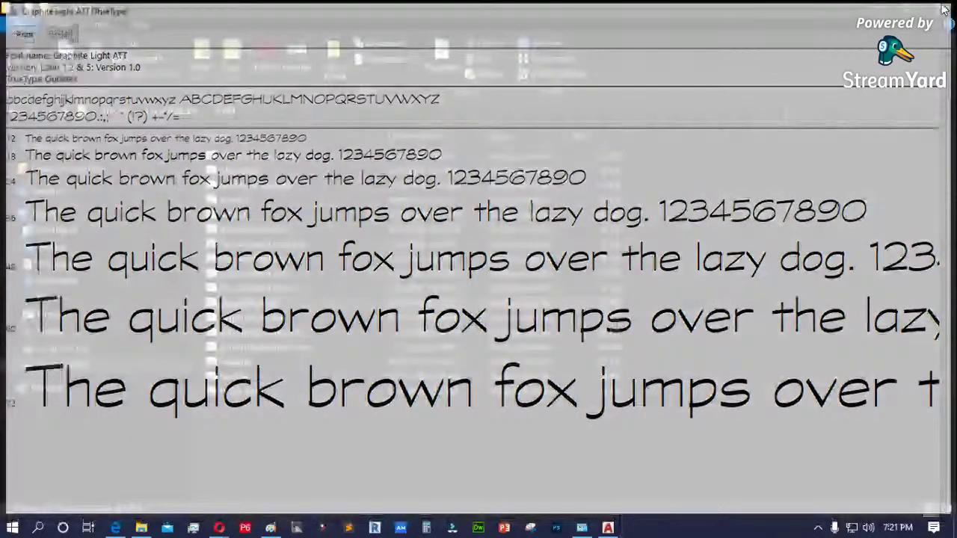
{"action": "key", "text": "alt+Tab"}
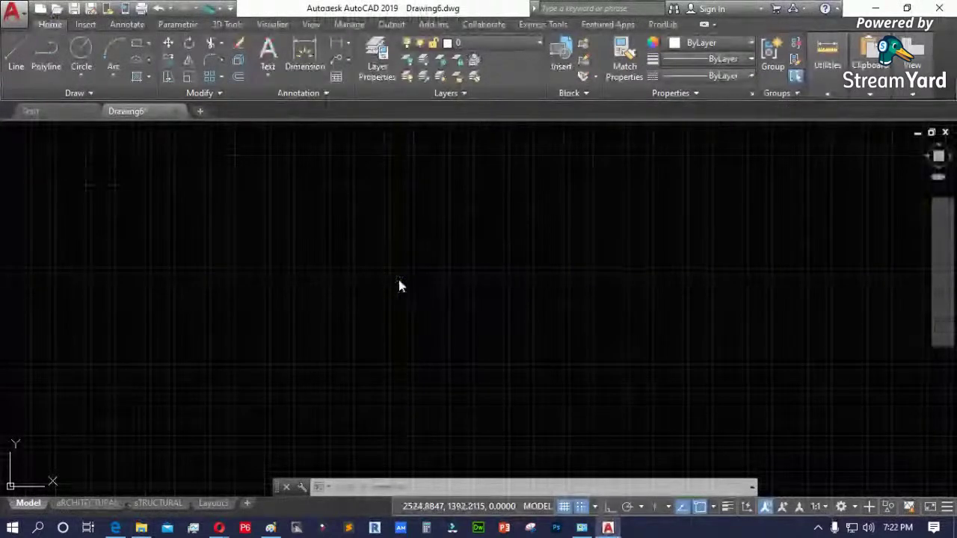
{"action": "type", "text": "op"}
{"action": "key", "text": "Return"}
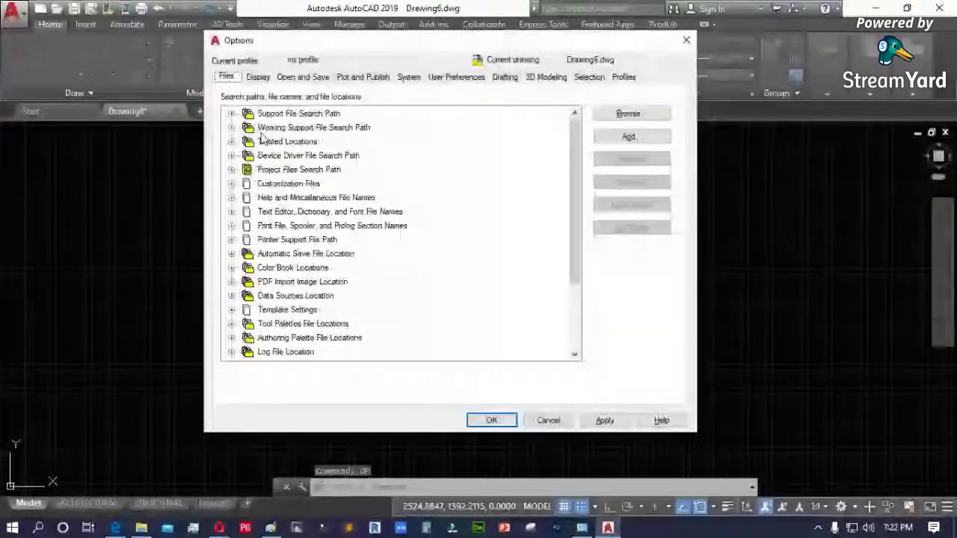
- Add D:\FONT as a new Support File Search Path entry, then apply and close Options
{"action": "double_click", "coordinate": [291, 113]}
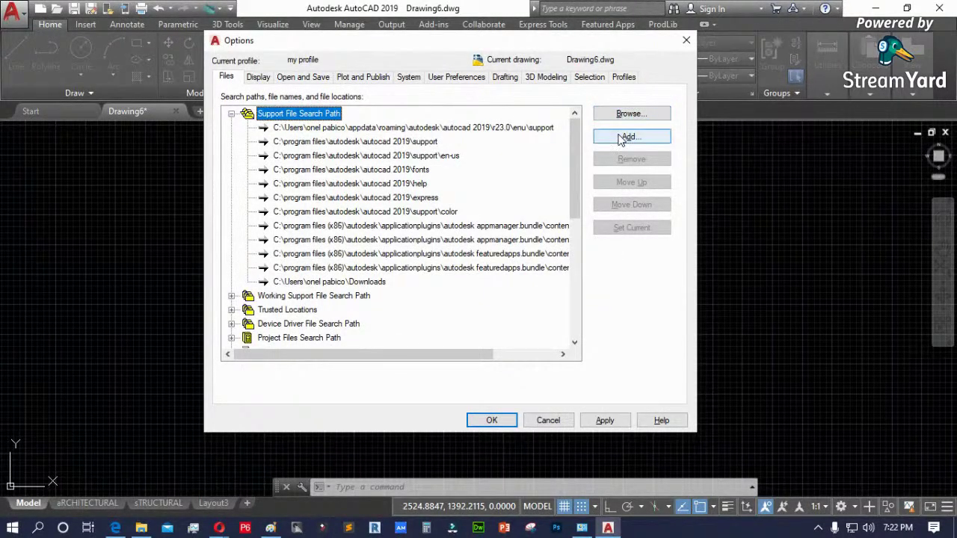
{"action": "left_click", "coordinate": [628, 137]}
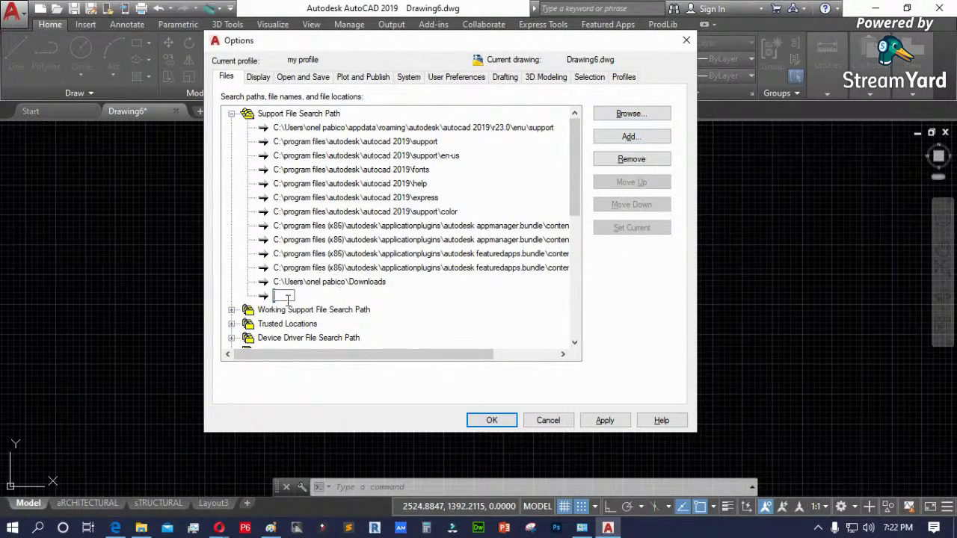
{"action": "left_click", "coordinate": [637, 121]}
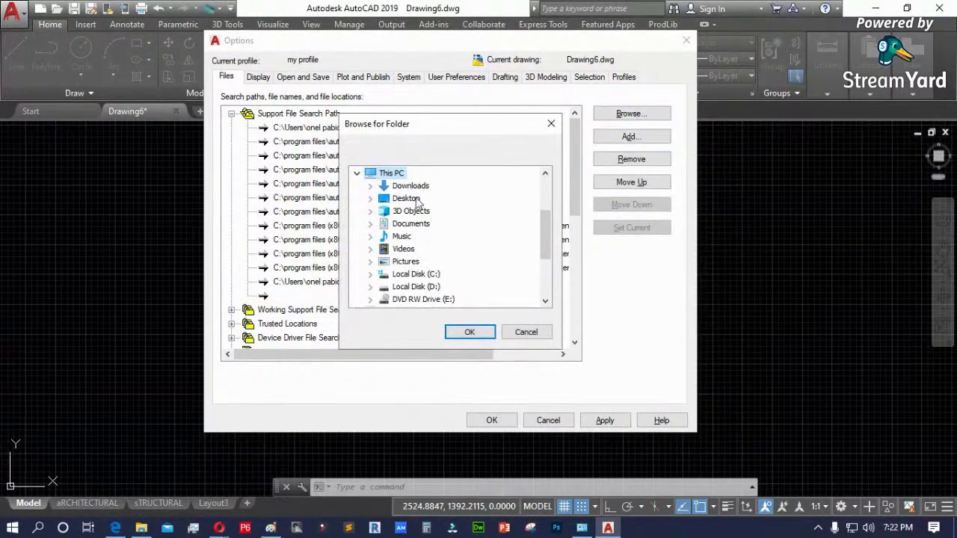
{"action": "left_click", "coordinate": [419, 287]}
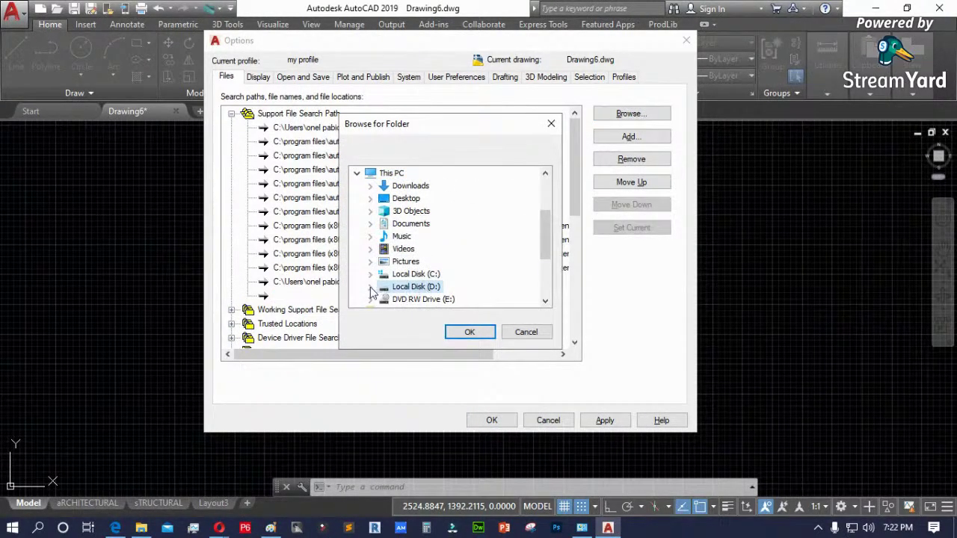
{"action": "left_click", "coordinate": [370, 287]}
{"action": "scroll", "coordinate": [445, 279], "scroll_direction": "down", "scroll_amount": 2}
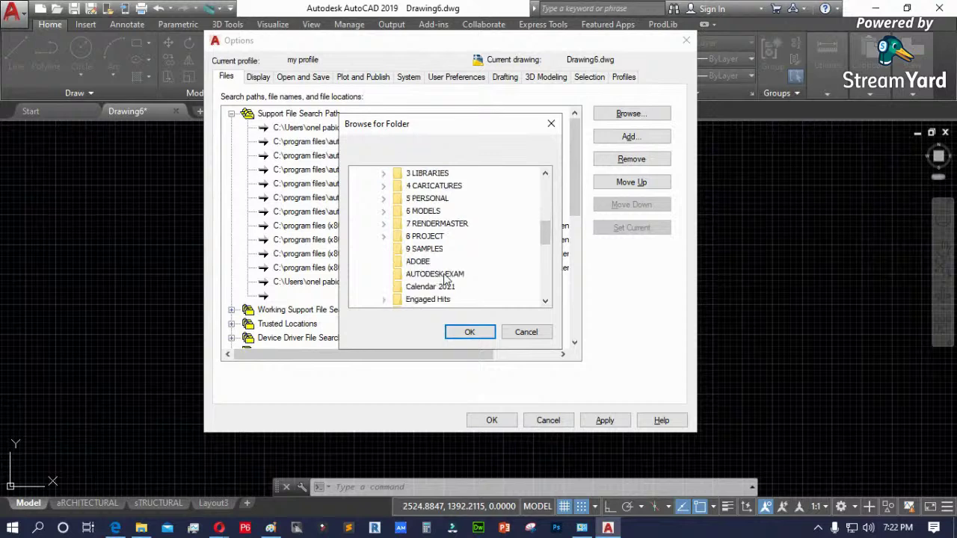
{"action": "left_click", "coordinate": [414, 274]}
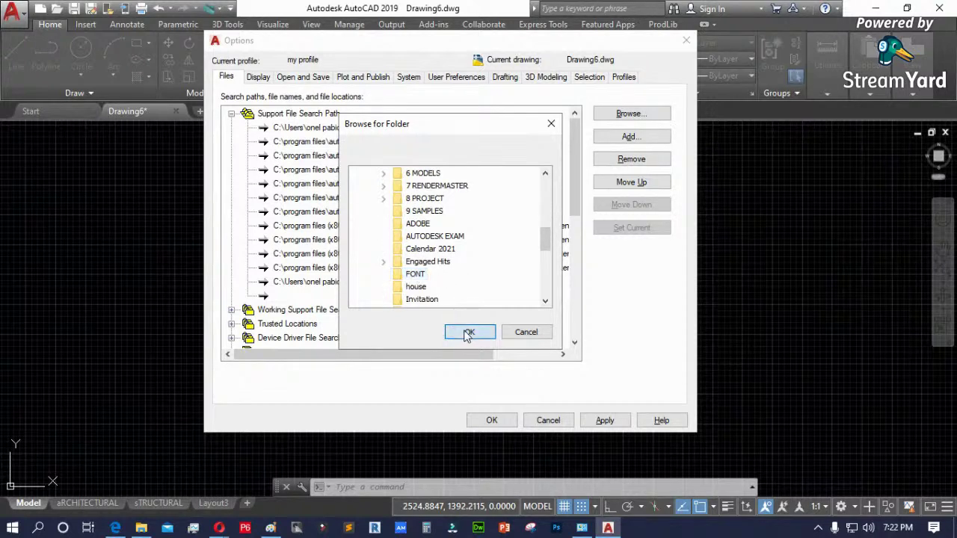
{"action": "left_click", "coordinate": [465, 331]}
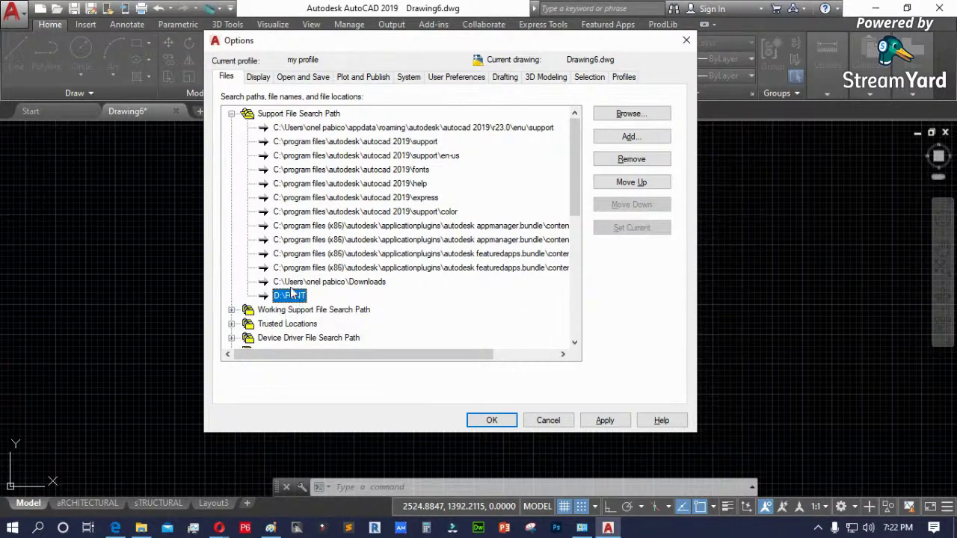
{"action": "left_click", "coordinate": [617, 422]}
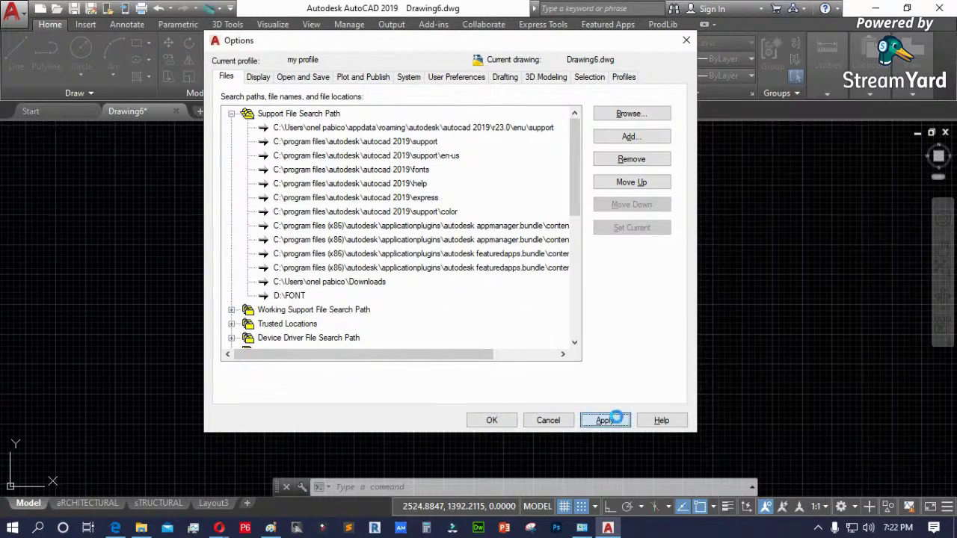
{"action": "left_click", "coordinate": [493, 420]}
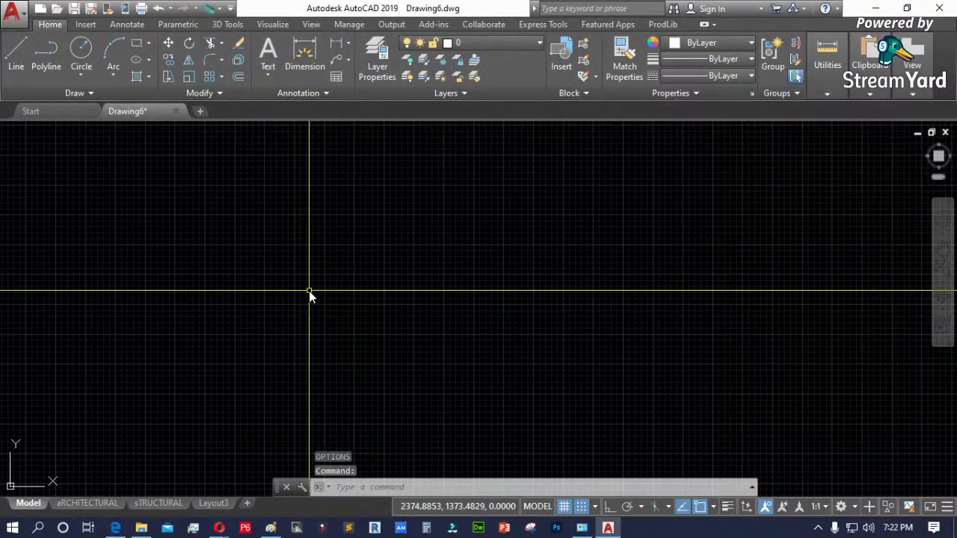
- Draw a multiline text box containing the word AUTOCAD and zoom in on it
{"action": "type", "text": "t"}
{"action": "key", "text": "Return"}
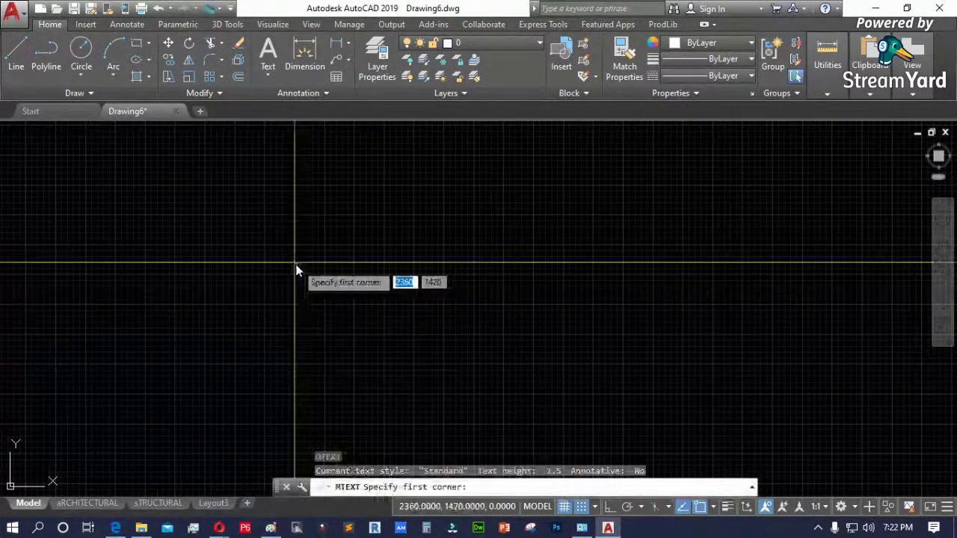
{"action": "left_click", "coordinate": [313, 268]}
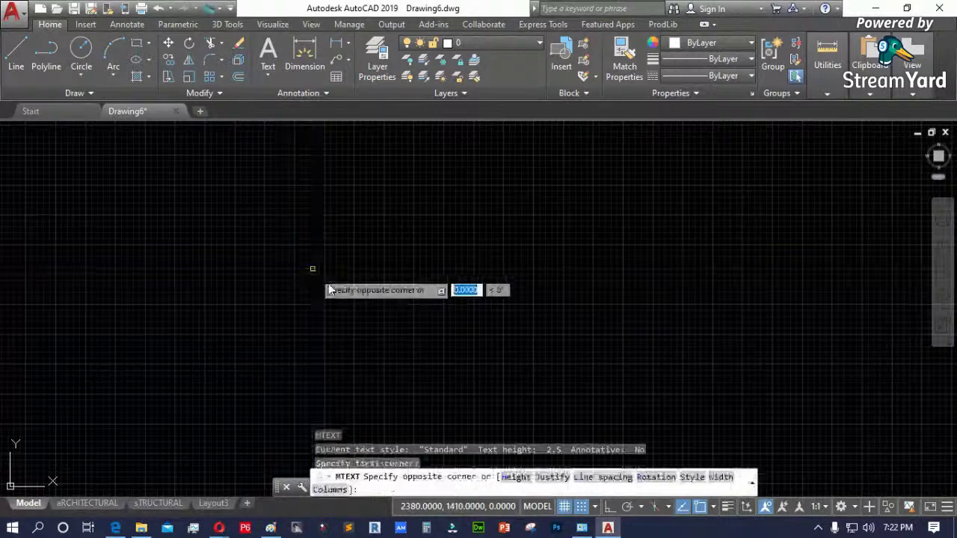
{"action": "left_click", "coordinate": [537, 361]}
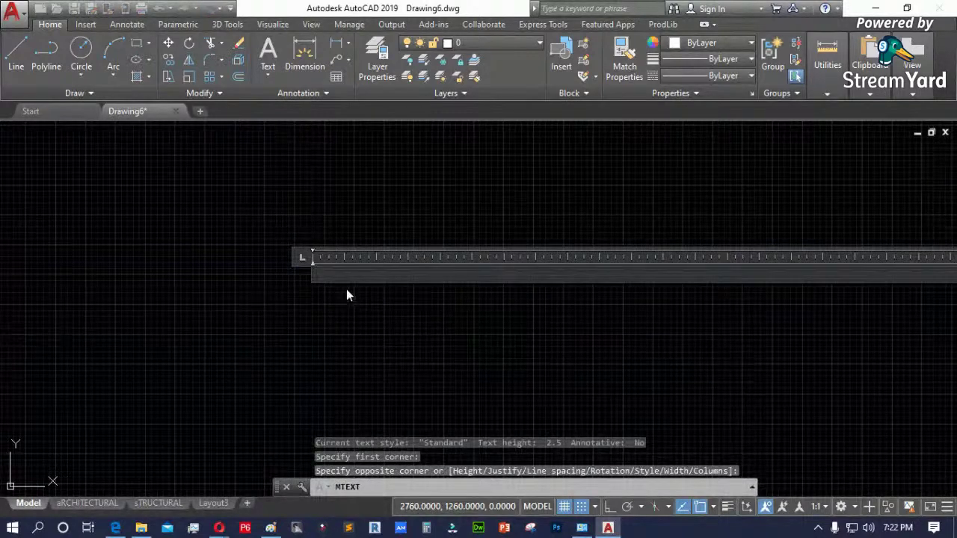
{"action": "type", "text": "AUTOCAD"}
{"action": "left_click", "coordinate": [366, 345]}
{"action": "scroll", "coordinate": [330, 280], "scroll_direction": "up", "scroll_amount": 5}
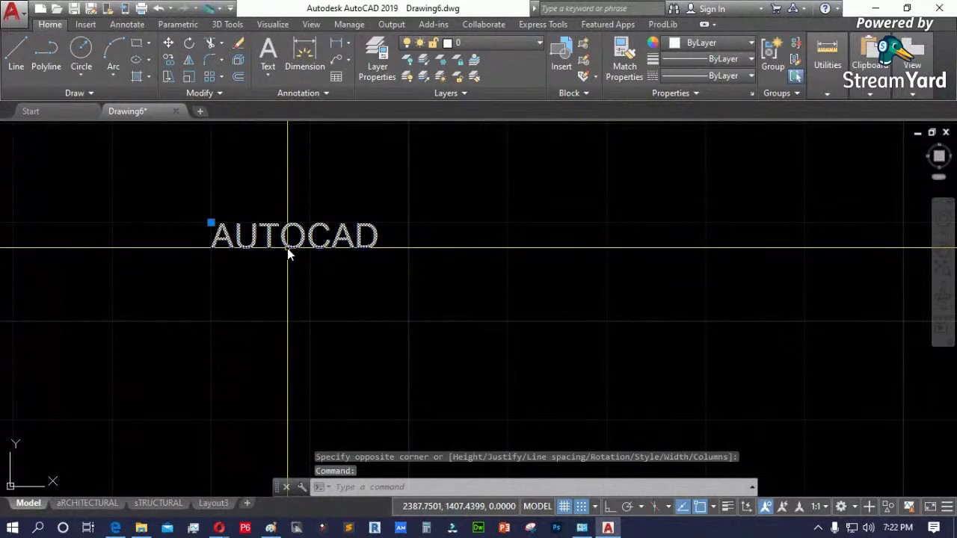
{"action": "double_click", "coordinate": [287, 248]}
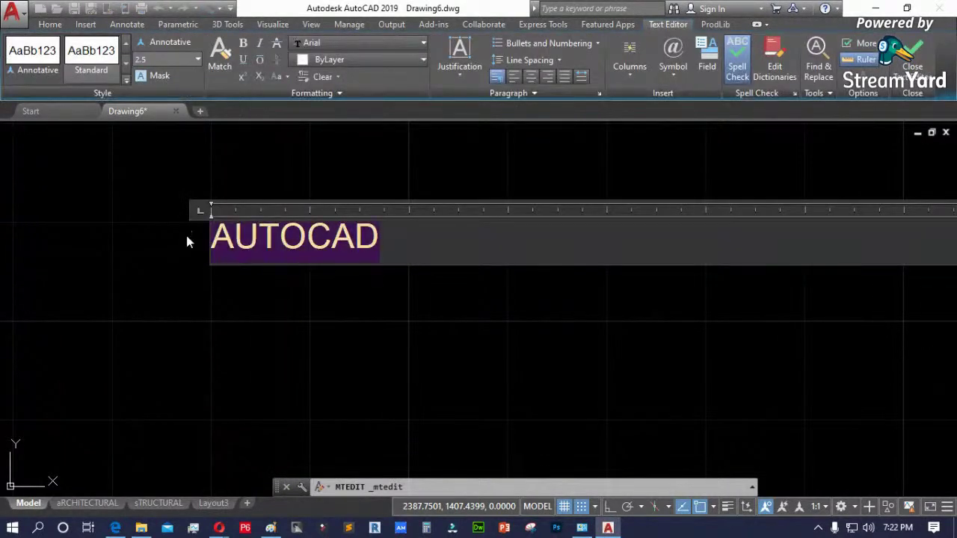
- Glance through the Text Editor font list, leave Arial, and bring the FONT folder forward
{"action": "left_click", "coordinate": [393, 41]}
{"action": "scroll", "coordinate": [369, 122], "scroll_direction": "down", "scroll_amount": 1}
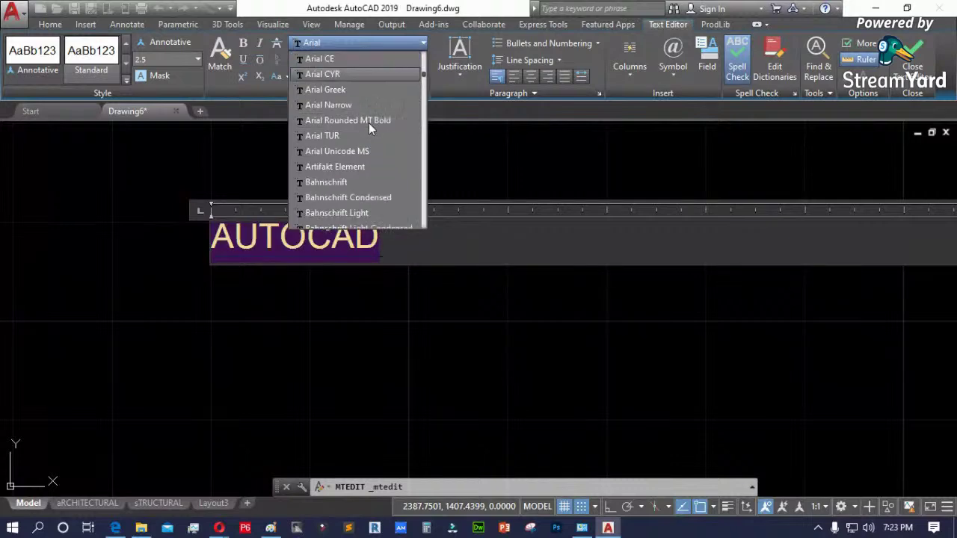
{"action": "key", "text": "Escape"}
{"action": "left_click", "coordinate": [141, 528]}
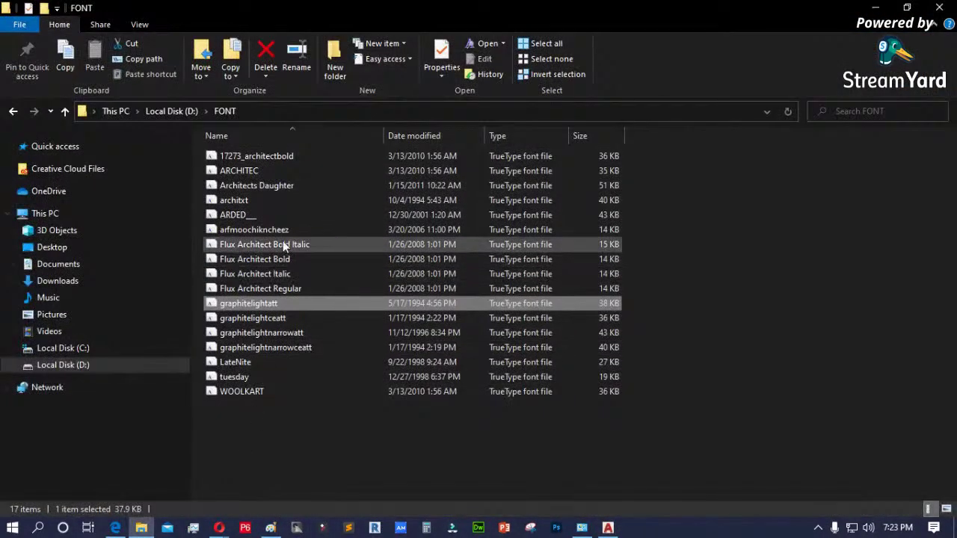
{"action": "double_click", "coordinate": [258, 291]}
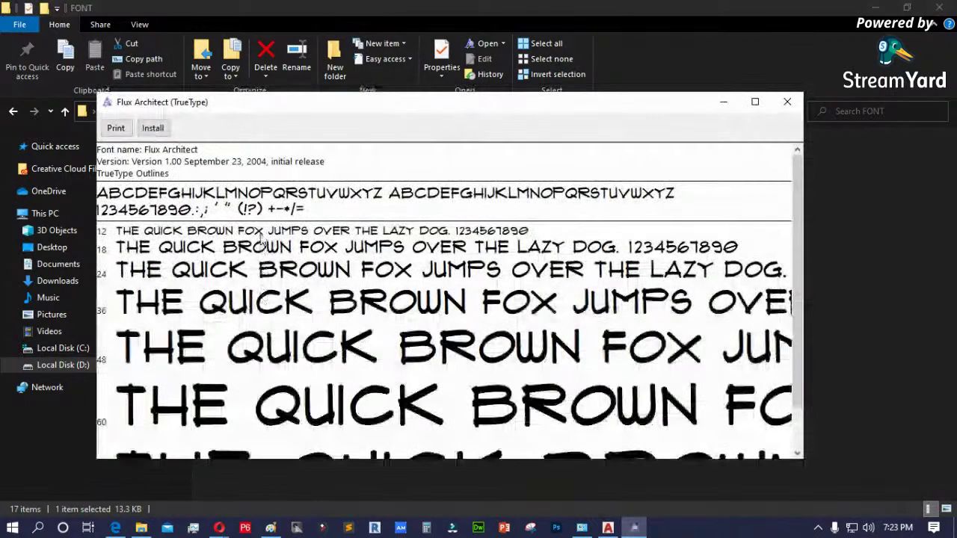
{"action": "left_click", "coordinate": [783, 103]}
{"action": "left_click", "coordinate": [875, 9]}
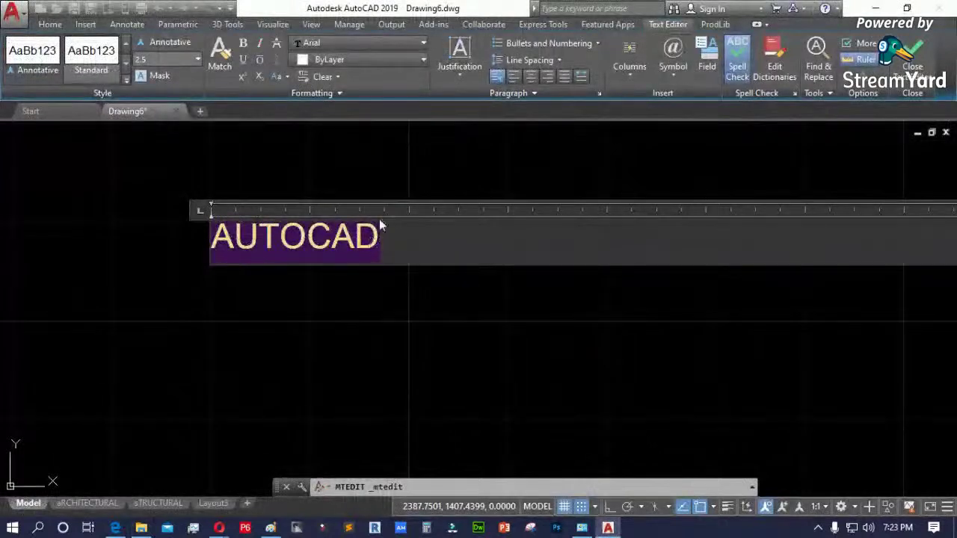
- Scroll through the font list previewing fonts, keep Arial, and exit the text editor
{"action": "left_click", "coordinate": [403, 43]}
{"action": "scroll", "coordinate": [377, 173], "scroll_direction": "down", "scroll_amount": 3}
{"action": "scroll", "coordinate": [378, 171], "scroll_direction": "down", "scroll_amount": 12}
{"action": "scroll", "coordinate": [377, 171], "scroll_direction": "down", "scroll_amount": 12}
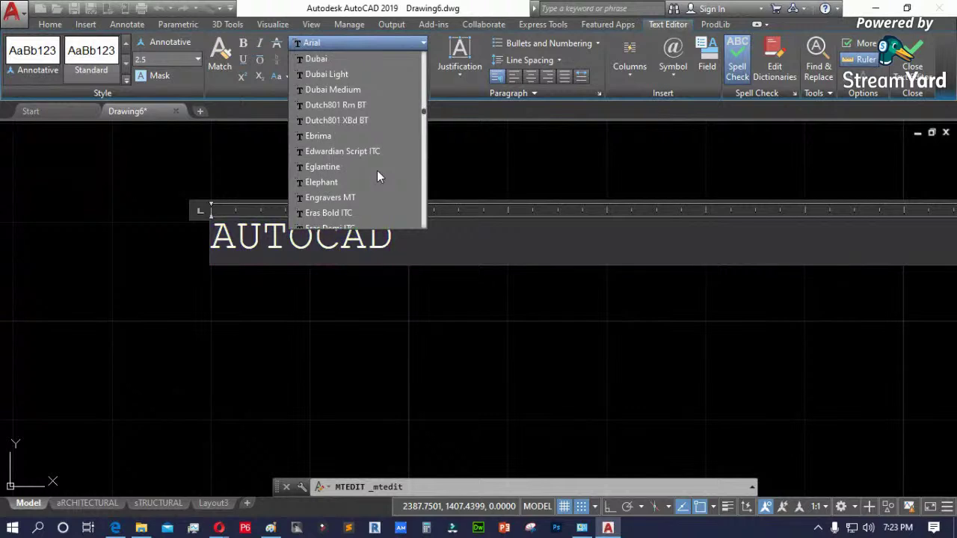
{"action": "scroll", "coordinate": [377, 171], "scroll_direction": "down", "scroll_amount": 6}
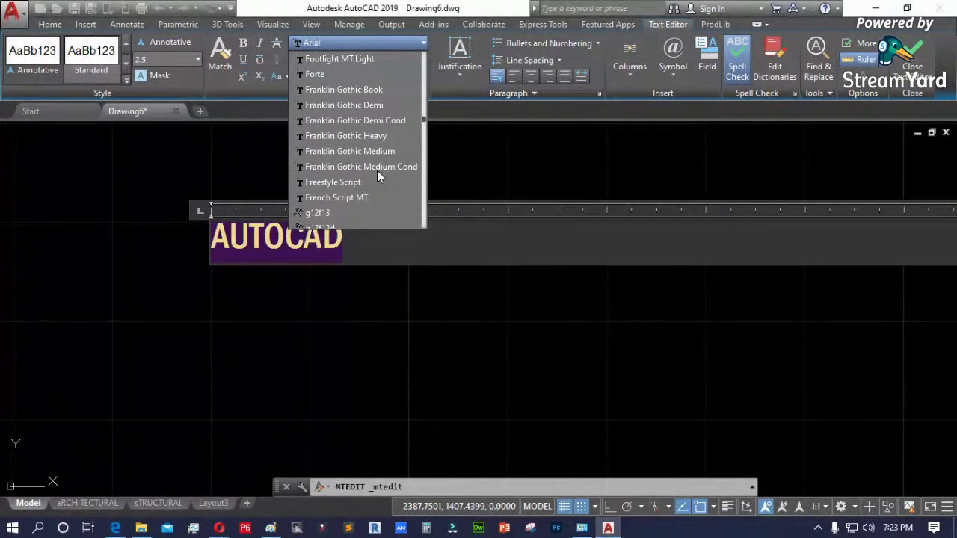
{"action": "scroll", "coordinate": [377, 170], "scroll_direction": "down", "scroll_amount": 3}
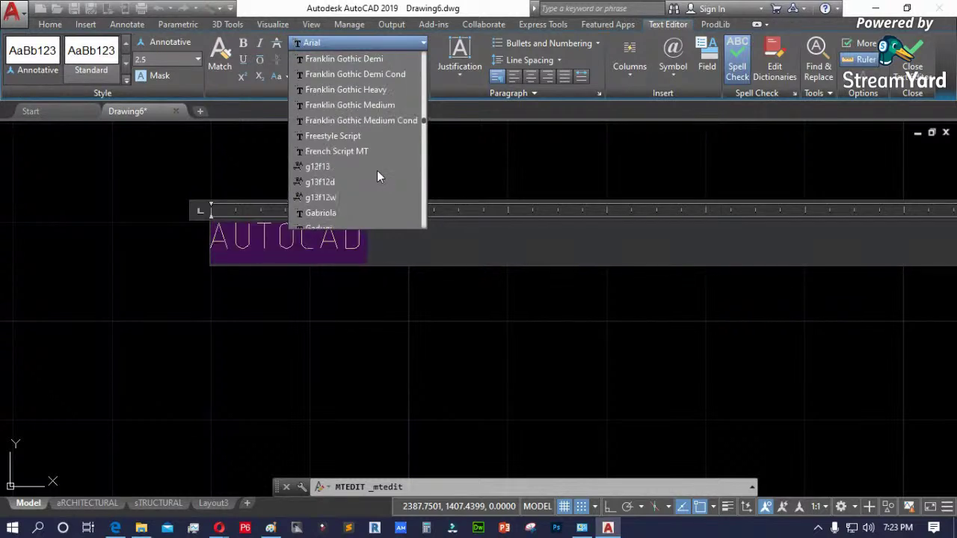
{"action": "scroll", "coordinate": [377, 176], "scroll_direction": "up", "scroll_amount": 6}
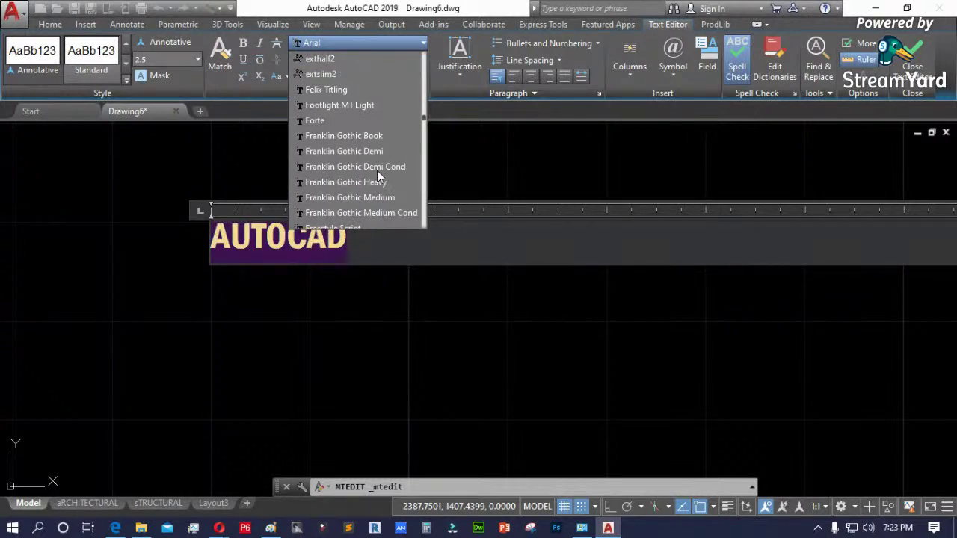
{"action": "scroll", "coordinate": [377, 170], "scroll_direction": "up", "scroll_amount": 3}
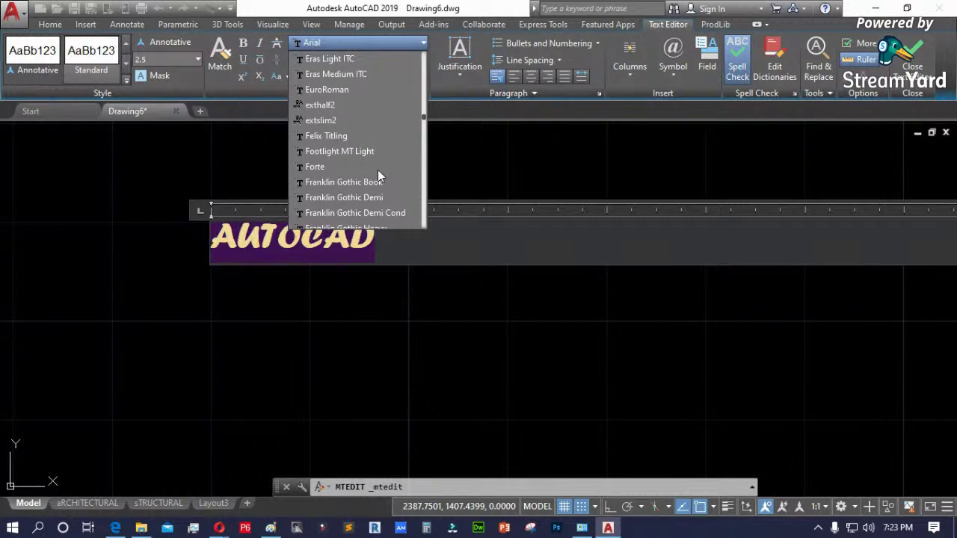
{"action": "scroll", "coordinate": [376, 171], "scroll_direction": "up", "scroll_amount": 8}
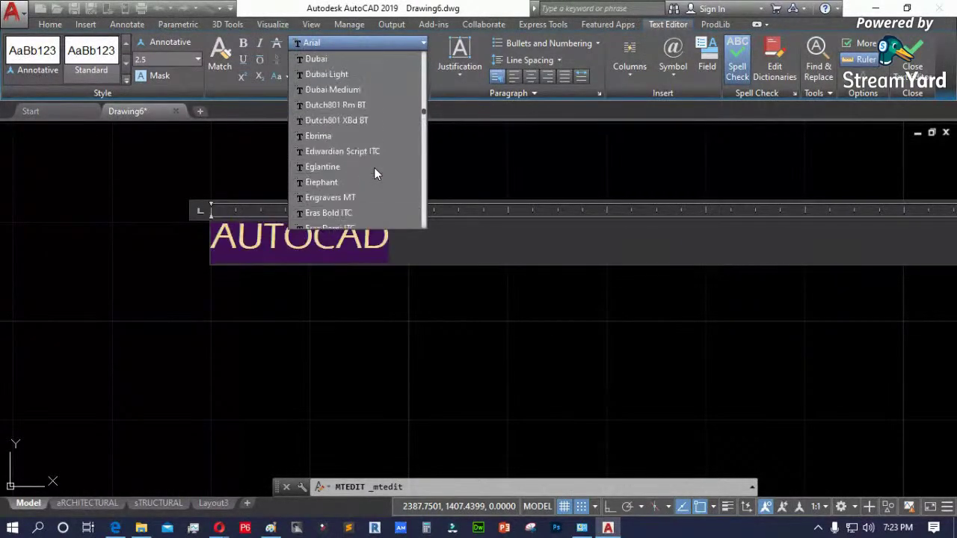
{"action": "scroll", "coordinate": [374, 167], "scroll_direction": "up", "scroll_amount": 7}
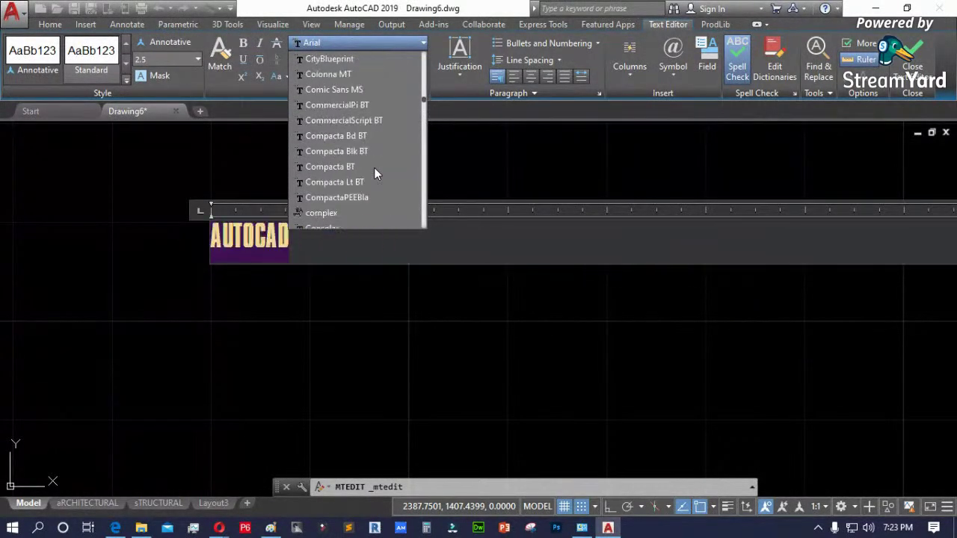
{"action": "scroll", "coordinate": [373, 169], "scroll_direction": "up", "scroll_amount": 7}
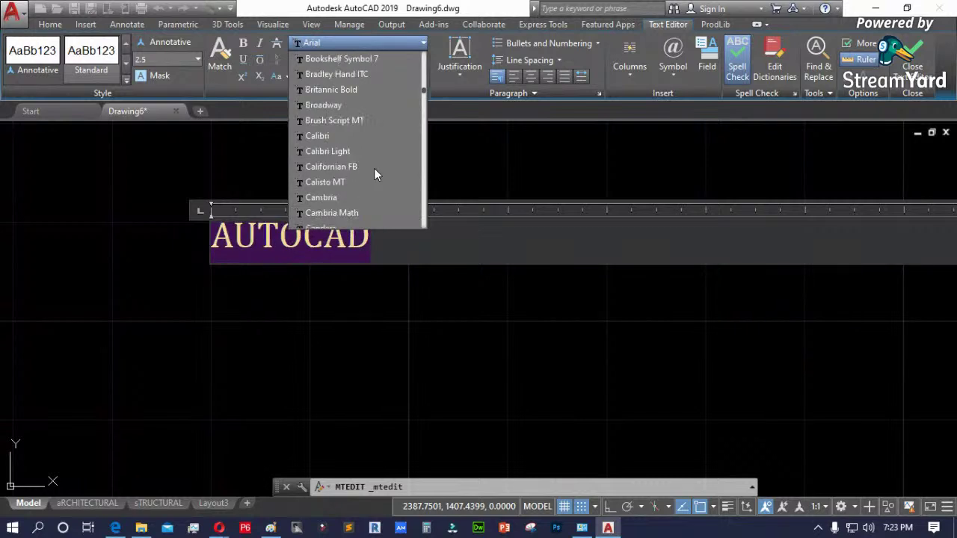
{"action": "scroll", "coordinate": [372, 166], "scroll_direction": "up", "scroll_amount": 8}
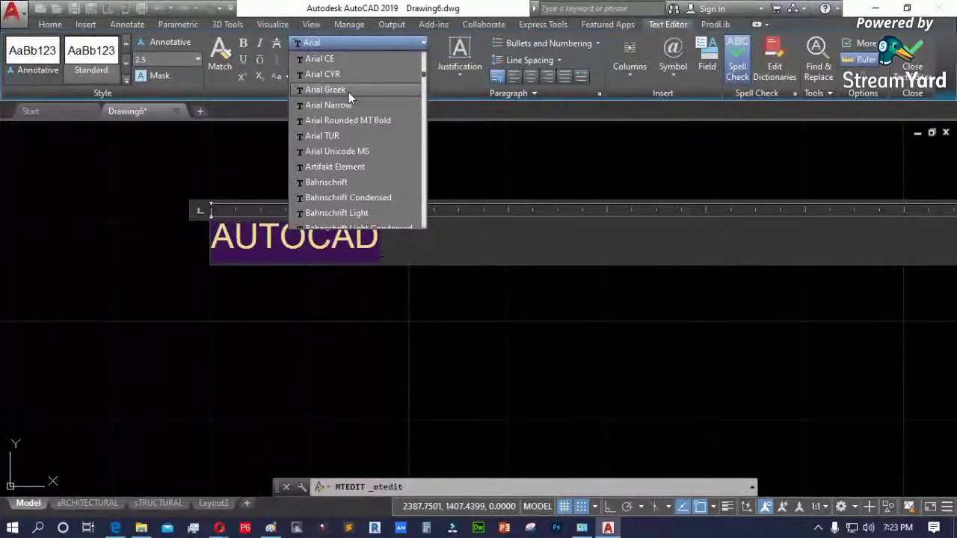
{"action": "scroll", "coordinate": [371, 154], "scroll_direction": "up", "scroll_amount": 1}
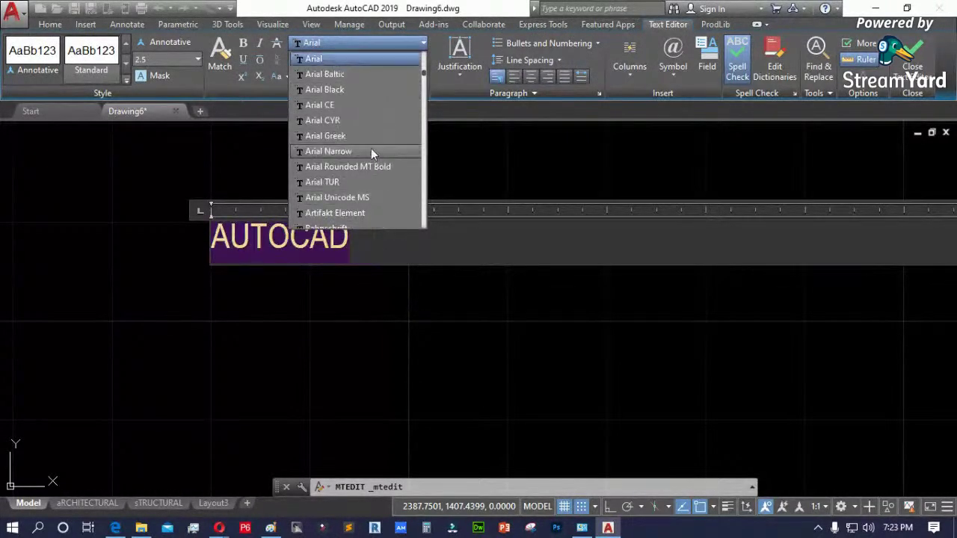
{"action": "scroll", "coordinate": [362, 107], "scroll_direction": "up", "scroll_amount": 3}
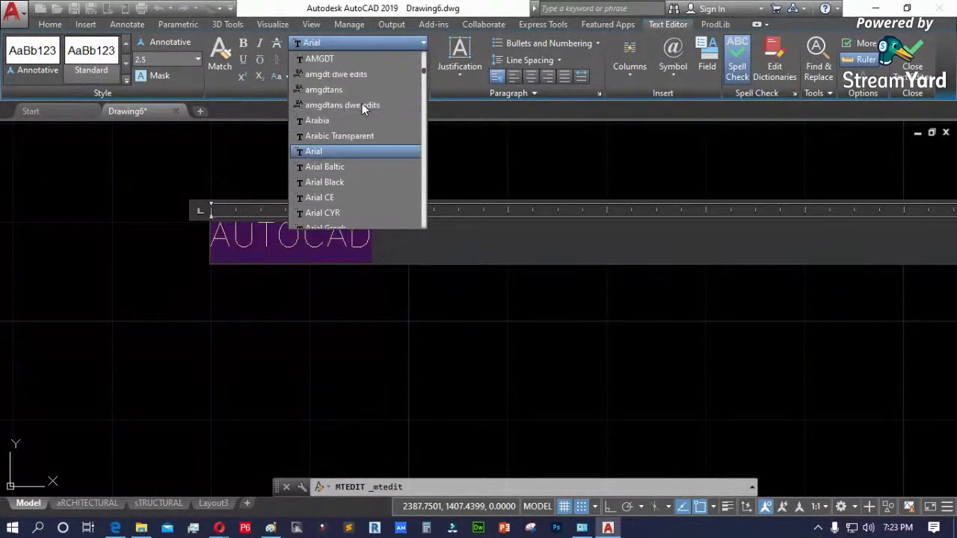
{"action": "scroll", "coordinate": [362, 106], "scroll_direction": "up", "scroll_amount": 3}
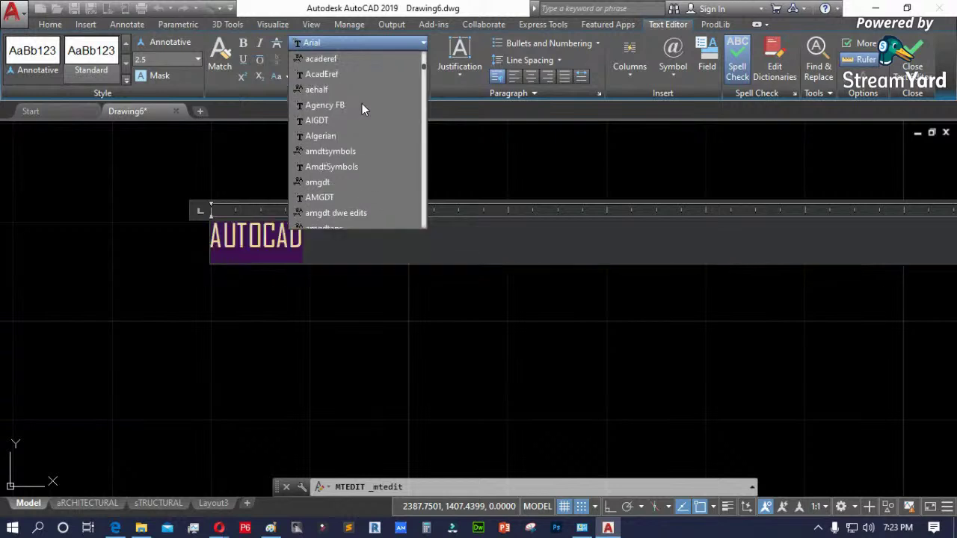
{"action": "scroll", "coordinate": [364, 109], "scroll_direction": "up", "scroll_amount": 1}
{"action": "scroll", "coordinate": [363, 109], "scroll_direction": "down", "scroll_amount": 5}
{"action": "scroll", "coordinate": [363, 109], "scroll_direction": "down", "scroll_amount": 15}
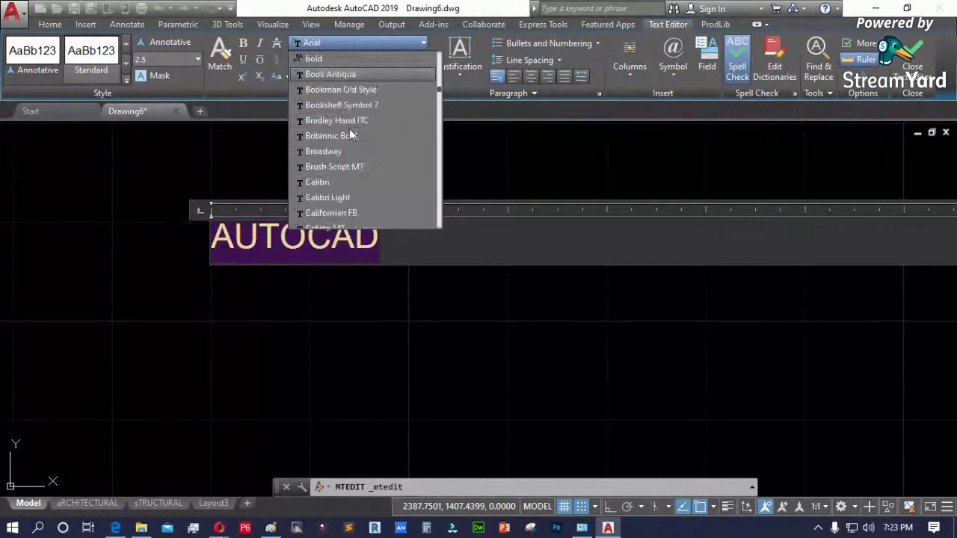
{"action": "left_click_drag", "start_coordinate": [440, 101], "coordinate": [436, 249]}
{"action": "left_click", "coordinate": [319, 310]}
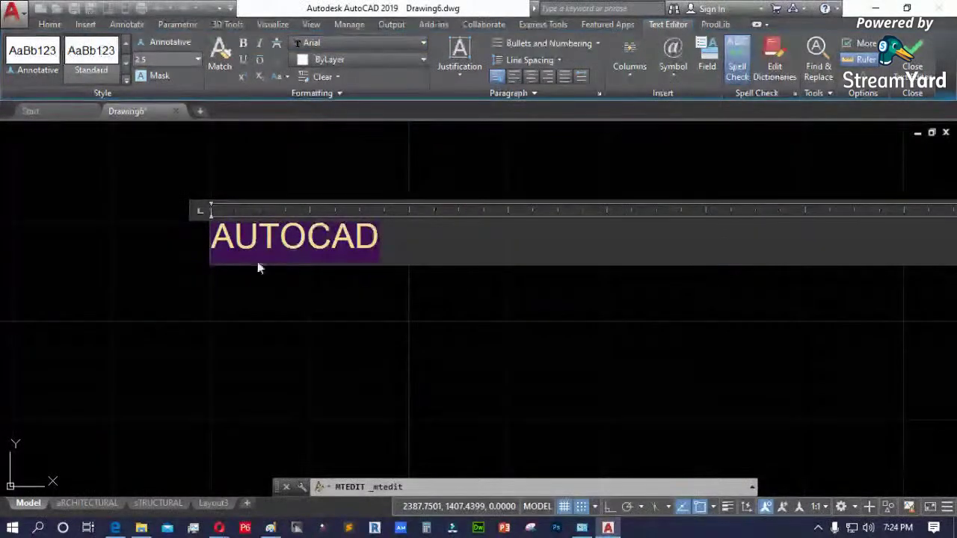
{"action": "left_click", "coordinate": [258, 267]}
{"action": "left_click", "coordinate": [188, 207]}
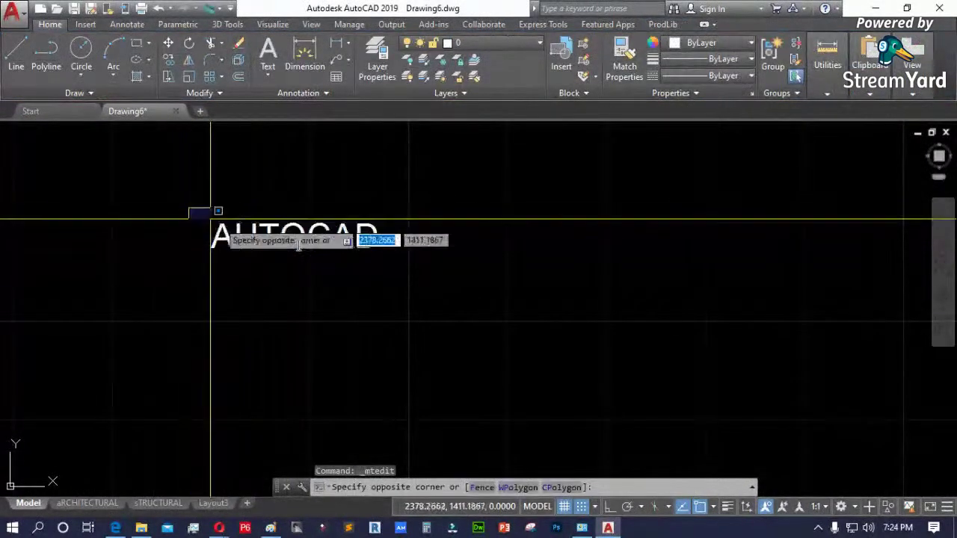
- Window-select and delete the AUTOCAD text, then reopen Options with OP
{"action": "left_click", "coordinate": [439, 274]}
{"action": "key", "text": "Delete"}
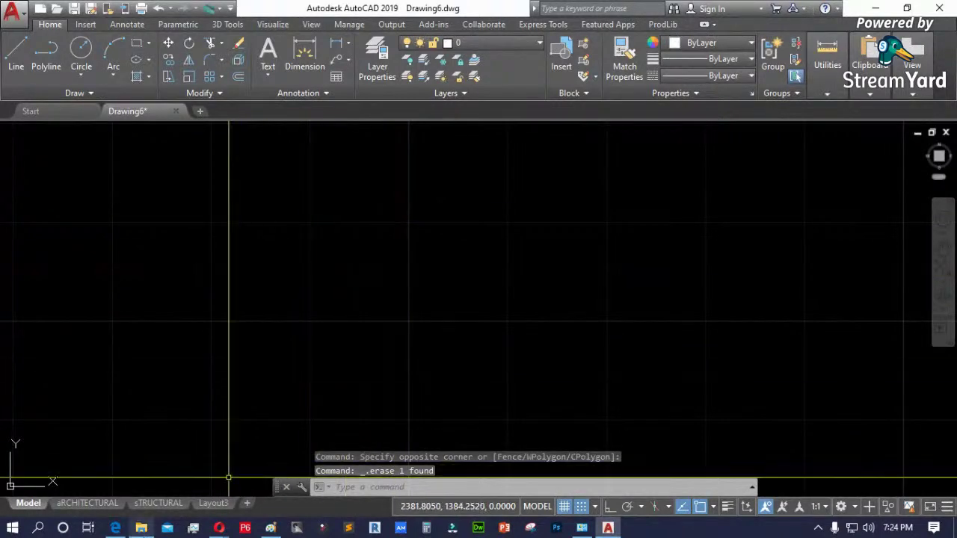
{"action": "type", "text": "OP"}
{"action": "key", "text": "Return"}
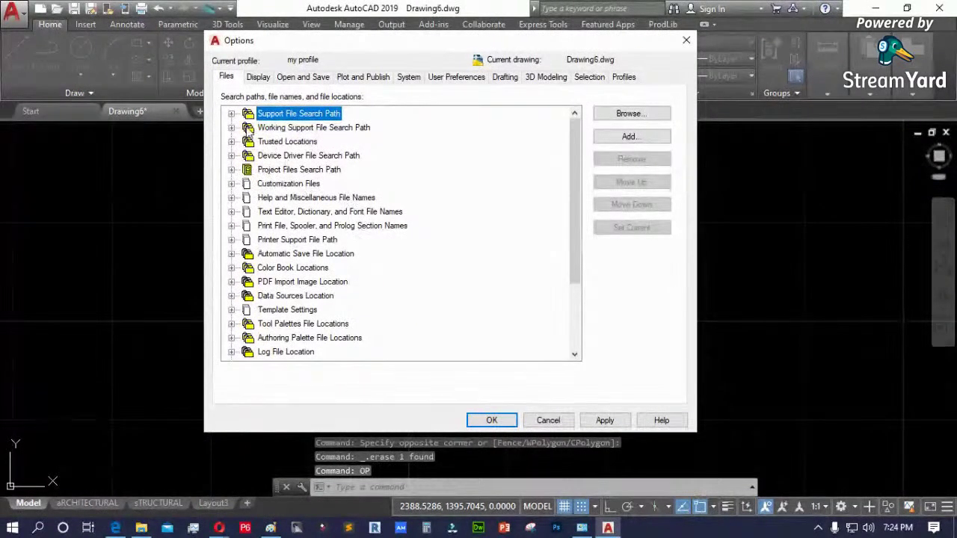
- Inspect the Support, Working Support, Trusted, Device Driver, Project and Customization path entries
{"action": "left_click", "coordinate": [231, 114]}
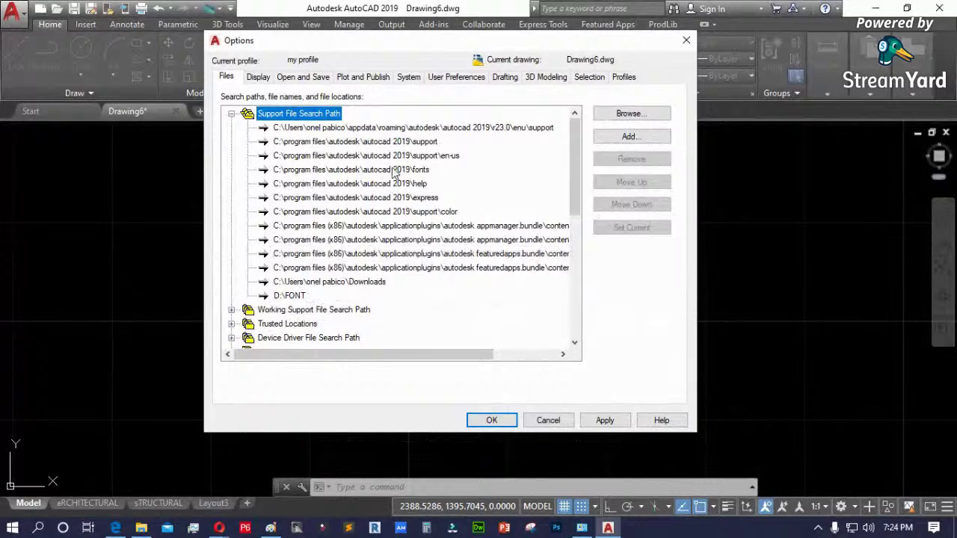
{"action": "left_click", "coordinate": [231, 114]}
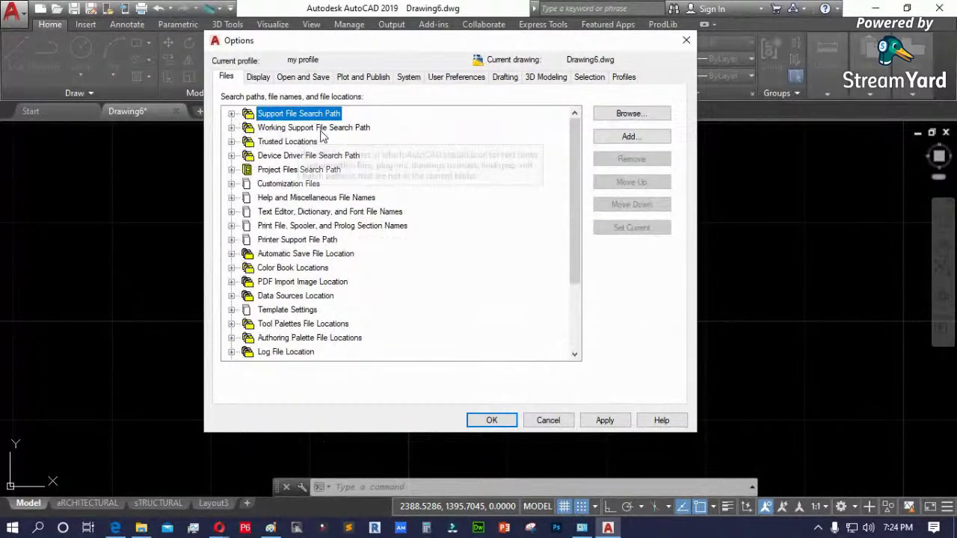
{"action": "left_click", "coordinate": [232, 128]}
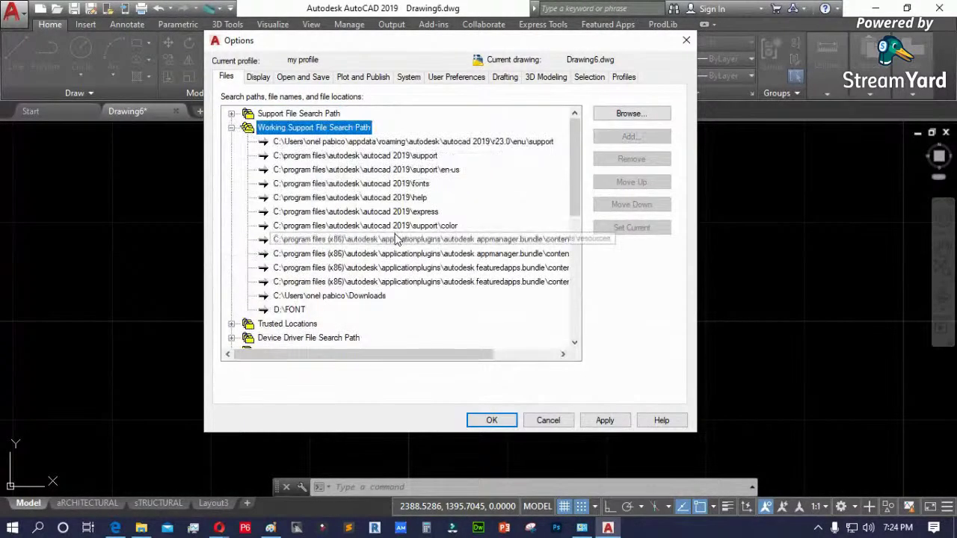
{"action": "left_click", "coordinate": [410, 184]}
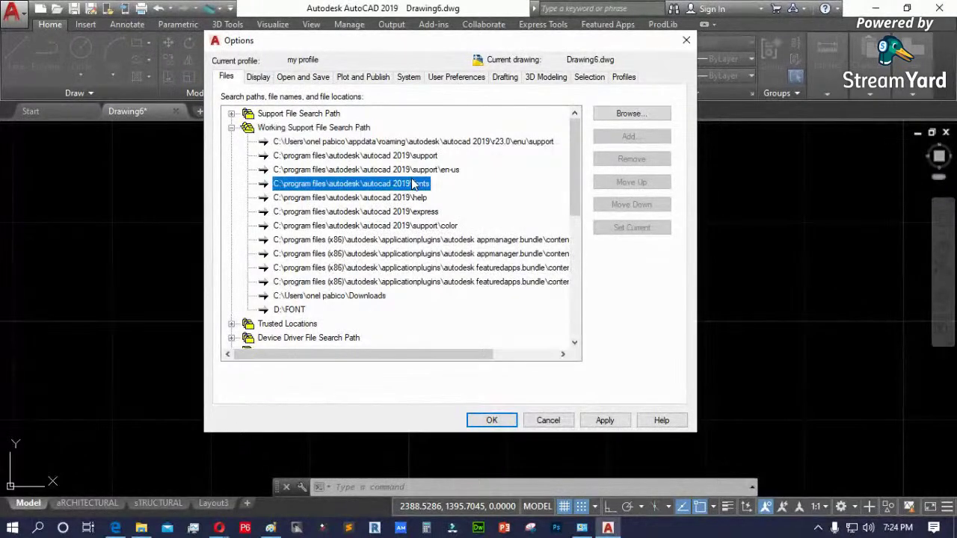
{"action": "left_click", "coordinate": [231, 128]}
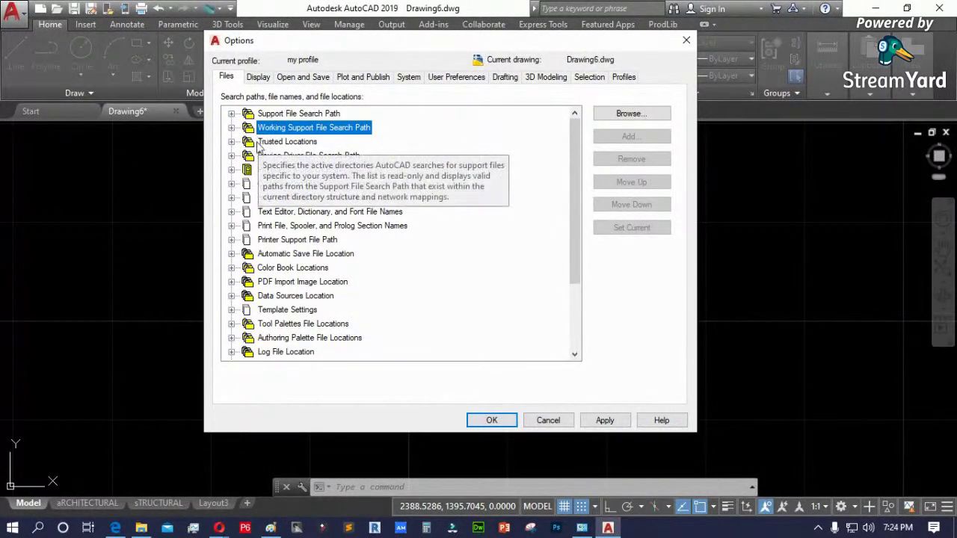
{"action": "left_click", "coordinate": [231, 141]}
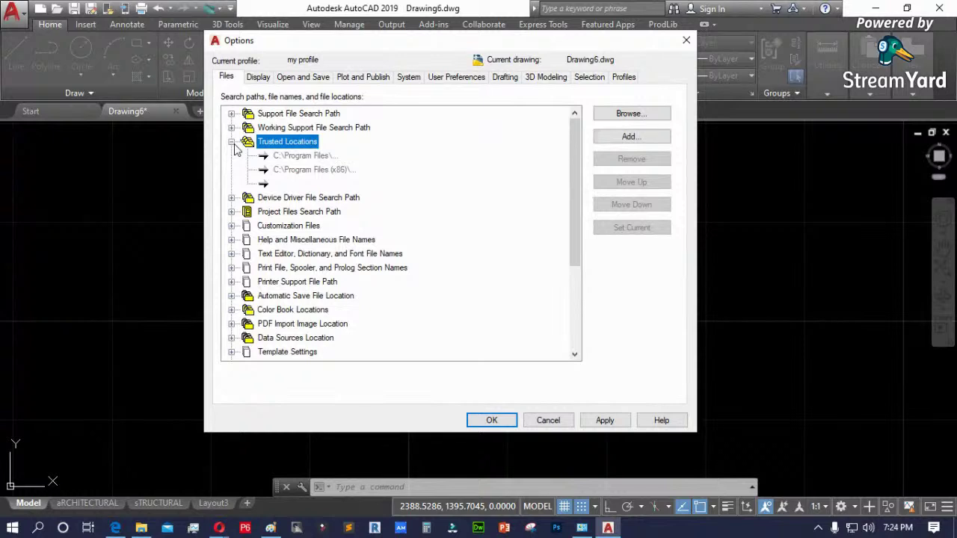
{"action": "left_click", "coordinate": [231, 198]}
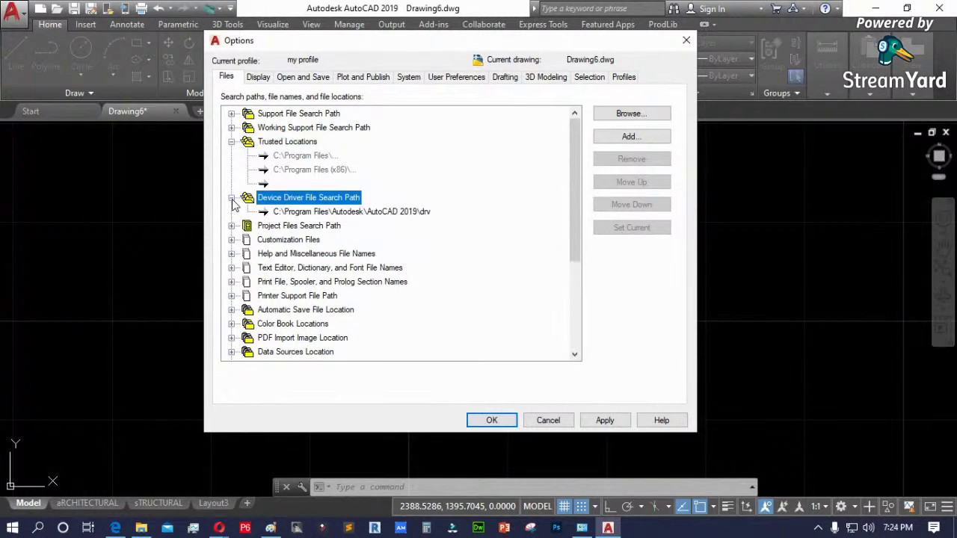
{"action": "left_click", "coordinate": [233, 228]}
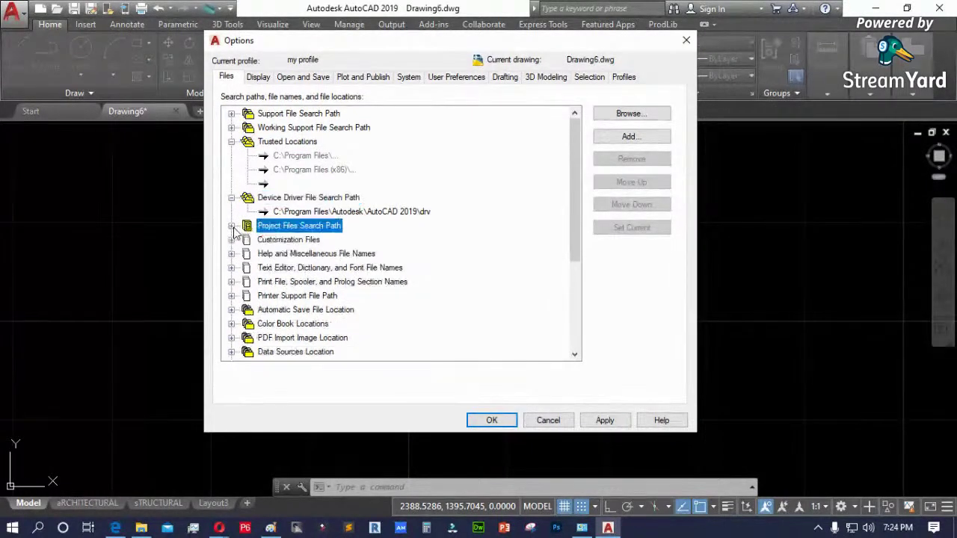
{"action": "left_click", "coordinate": [231, 226]}
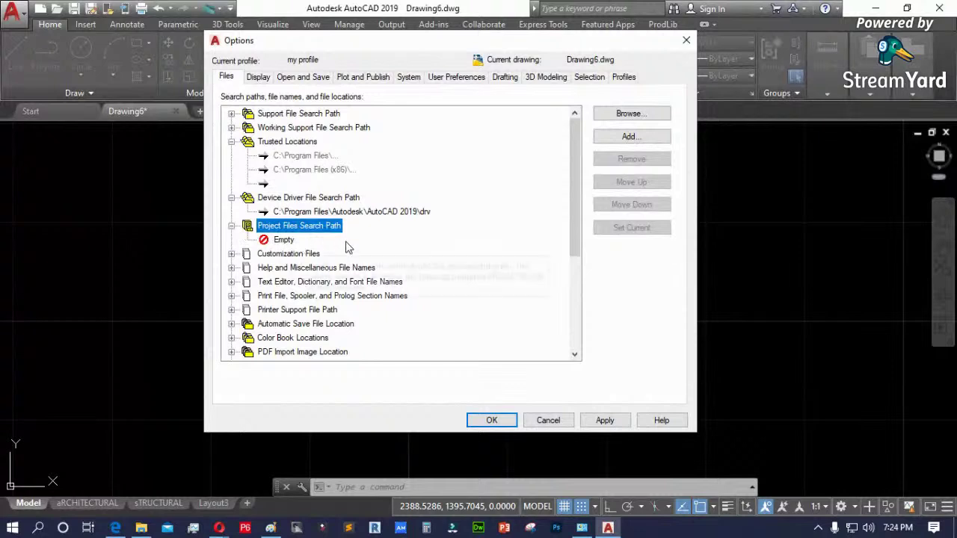
{"action": "left_click", "coordinate": [232, 254]}
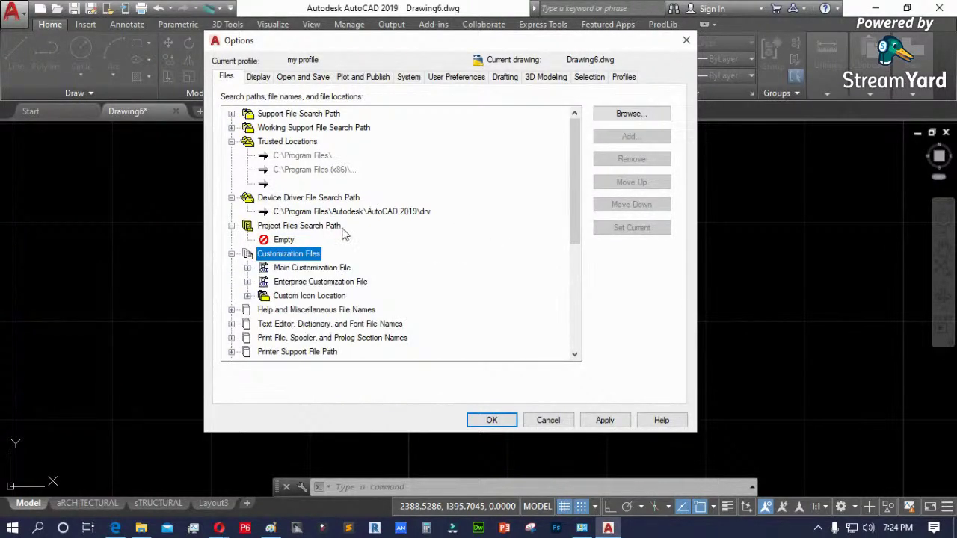
{"action": "scroll", "coordinate": [345, 234], "scroll_direction": "down", "scroll_amount": 3}
{"action": "scroll", "coordinate": [373, 247], "scroll_direction": "up", "scroll_amount": 1}
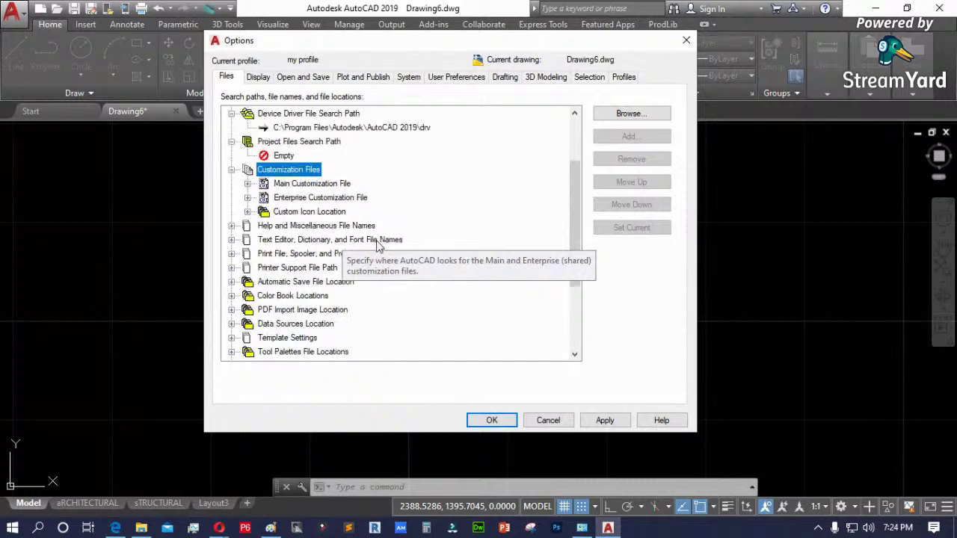
{"action": "scroll", "coordinate": [385, 245], "scroll_direction": "down", "scroll_amount": 2}
{"action": "scroll", "coordinate": [374, 241], "scroll_direction": "up", "scroll_amount": 2}
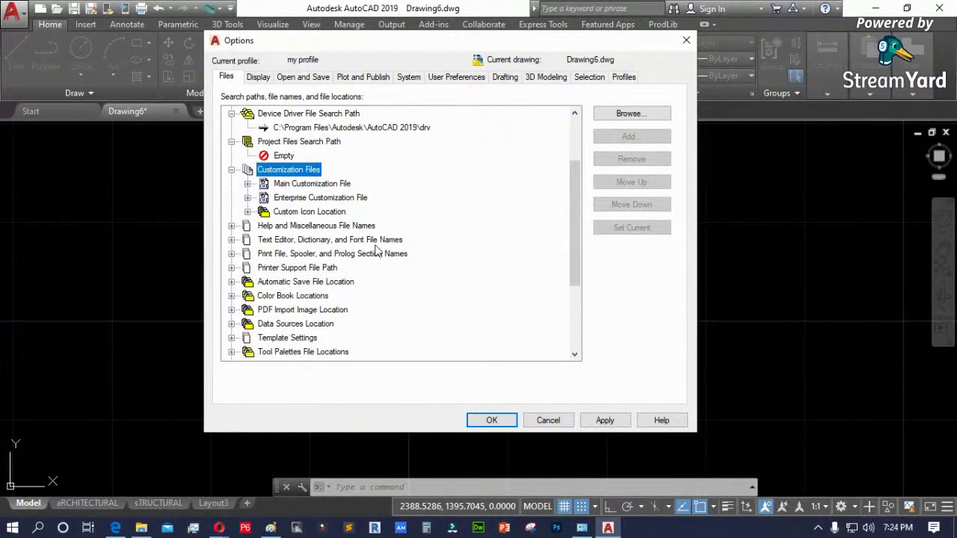
- Check the font file settings: alternate font simplex.shx and the Font Mapping File path
{"action": "left_click", "coordinate": [232, 239]}
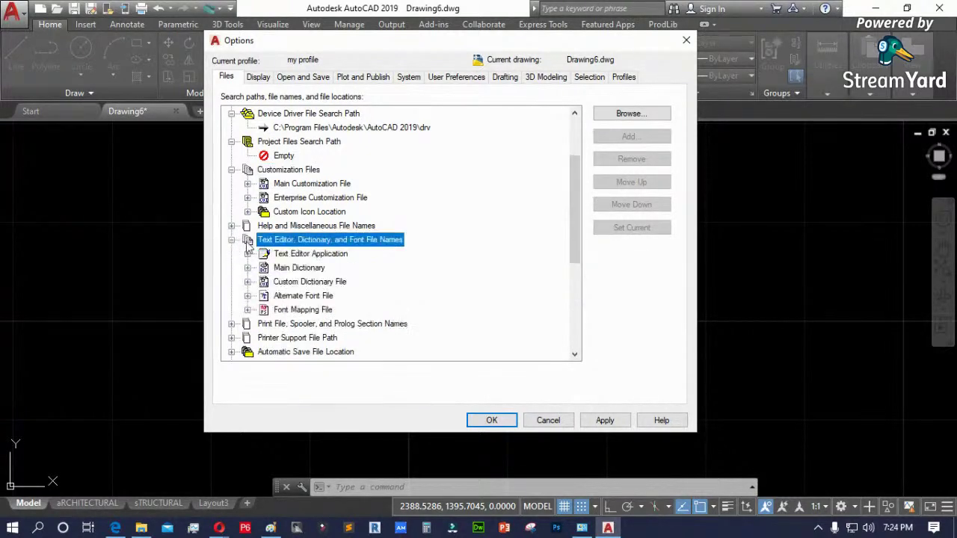
{"action": "left_click", "coordinate": [326, 298]}
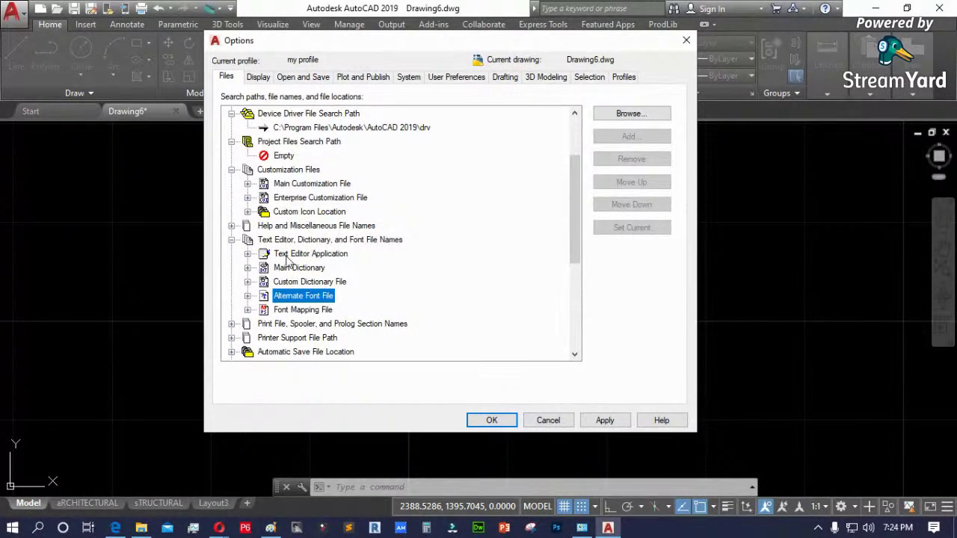
{"action": "left_click", "coordinate": [247, 296]}
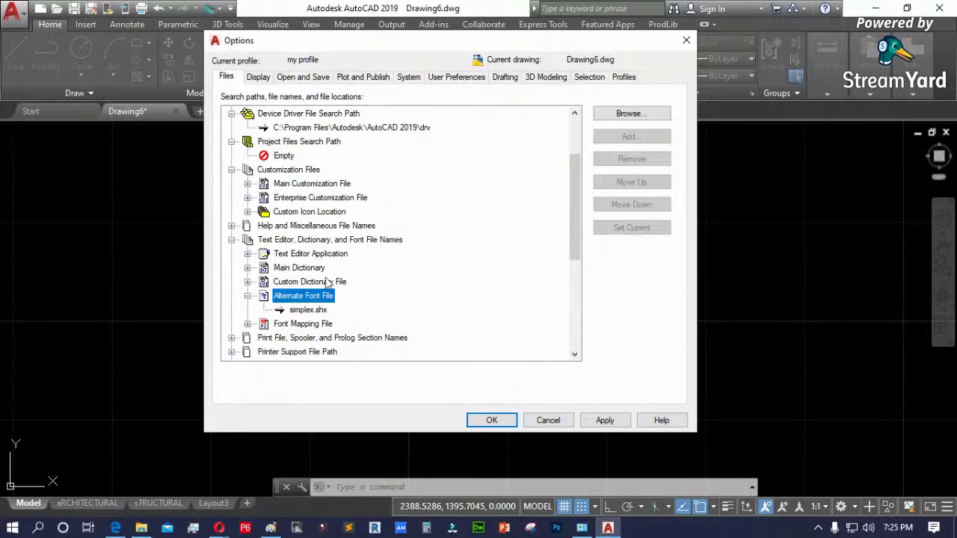
{"action": "left_click", "coordinate": [247, 324]}
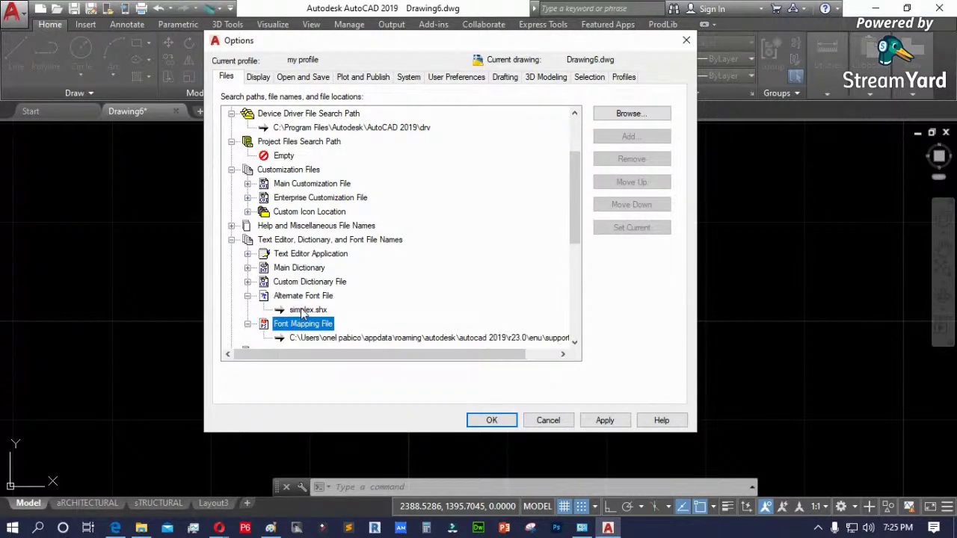
{"action": "scroll", "coordinate": [303, 314], "scroll_direction": "down", "scroll_amount": 2}
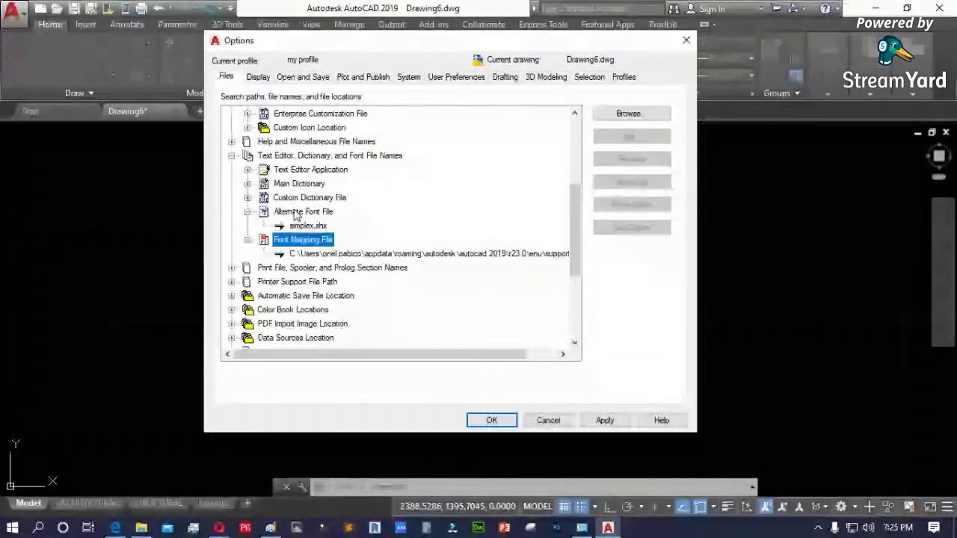
{"action": "scroll", "coordinate": [295, 191], "scroll_direction": "up", "scroll_amount": 4}
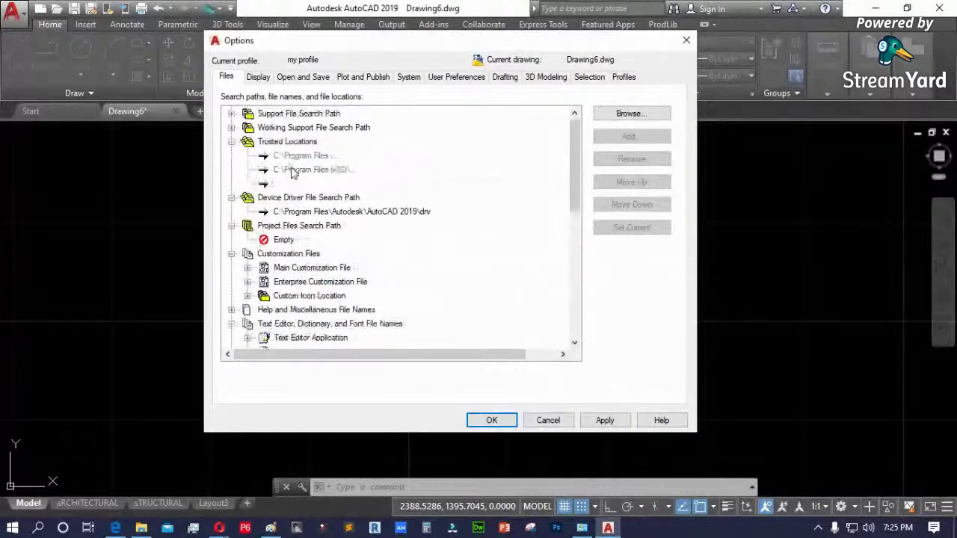
{"action": "left_click", "coordinate": [231, 114]}
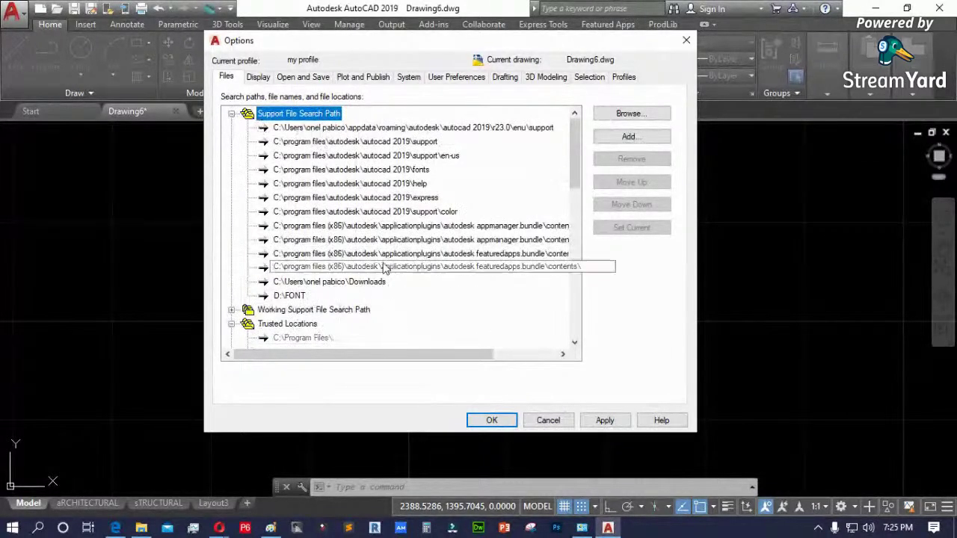
- Collapse the support paths and inspect the Log File and Authoring Palette locations
{"action": "left_click", "coordinate": [231, 114]}
{"action": "scroll", "coordinate": [317, 269], "scroll_direction": "down", "scroll_amount": 6}
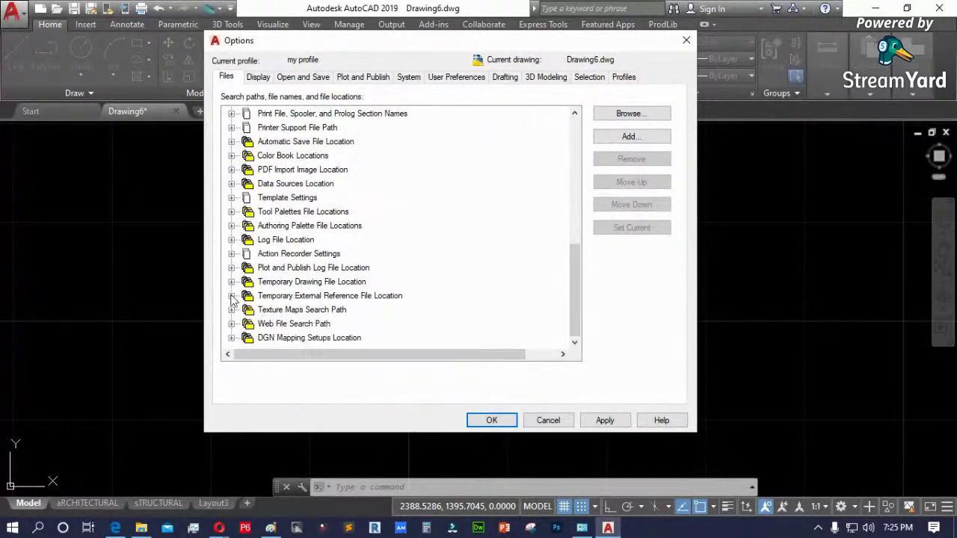
{"action": "left_click", "coordinate": [232, 240]}
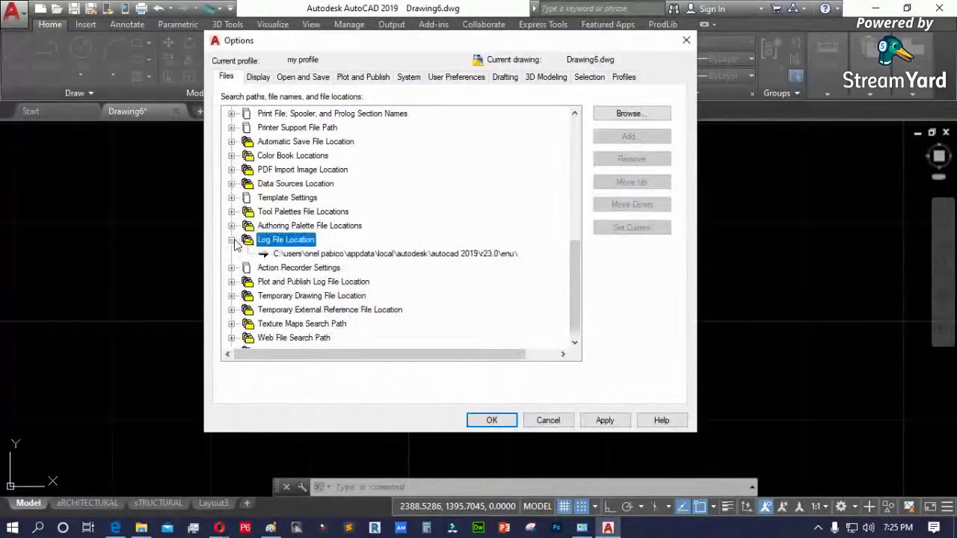
{"action": "left_click", "coordinate": [232, 226]}
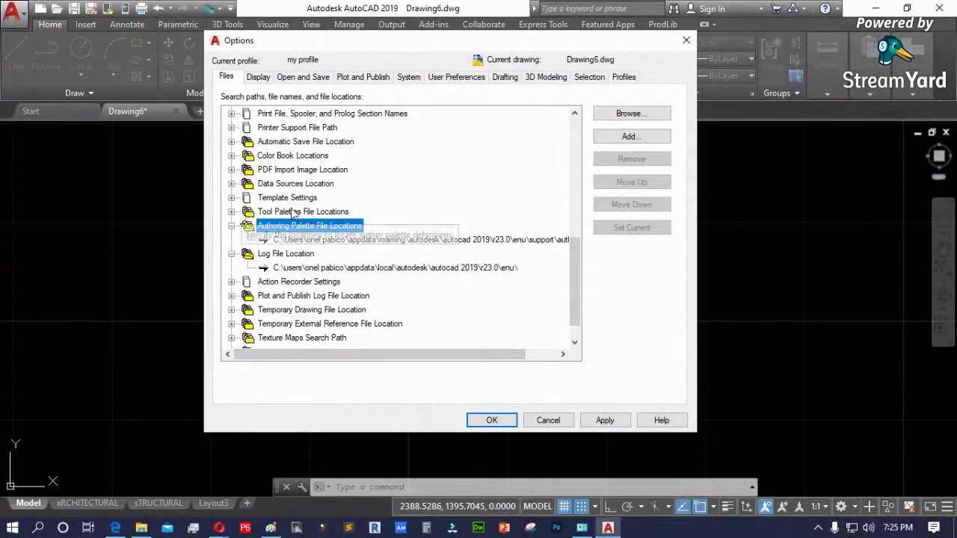
- Reveal and select the Drawing Template File Location path under Template Settings, widening the dialog
{"action": "left_click", "coordinate": [242, 200]}
{"action": "double_click", "coordinate": [240, 199]}
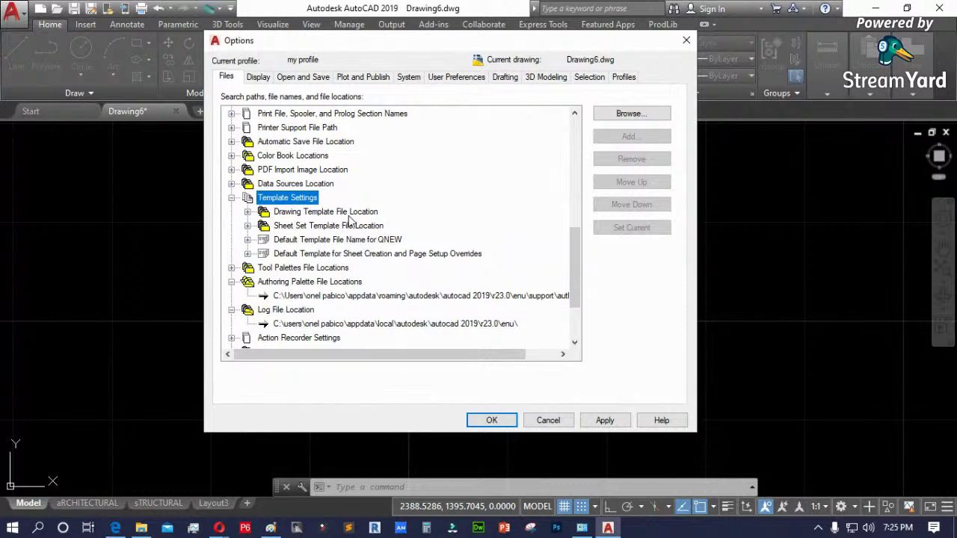
{"action": "double_click", "coordinate": [288, 212]}
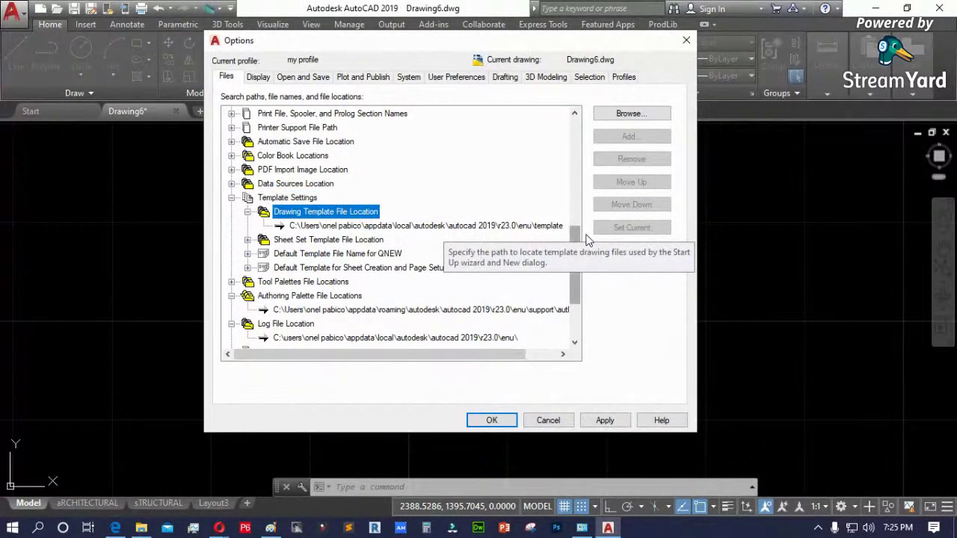
{"action": "left_click_drag", "start_coordinate": [708, 261], "coordinate": [836, 261]}
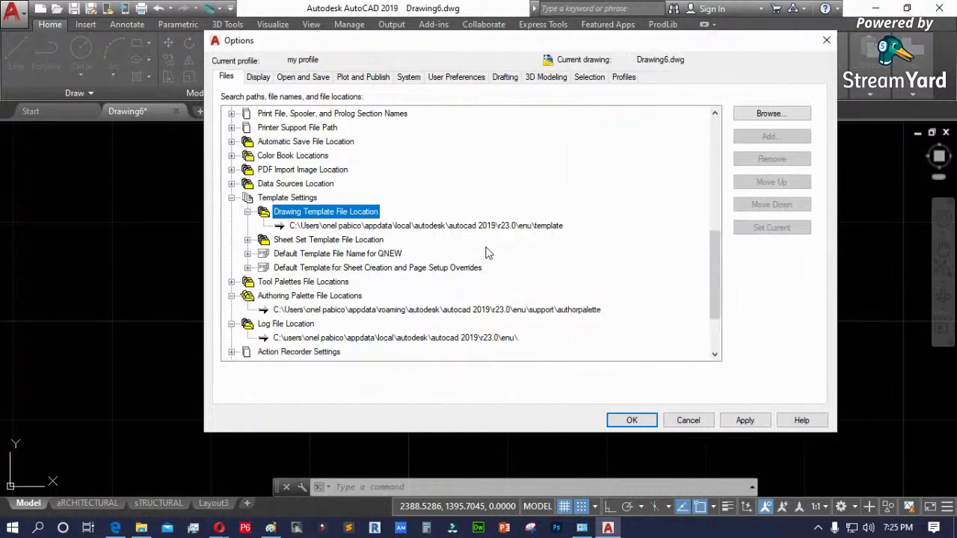
{"action": "left_click", "coordinate": [413, 227]}
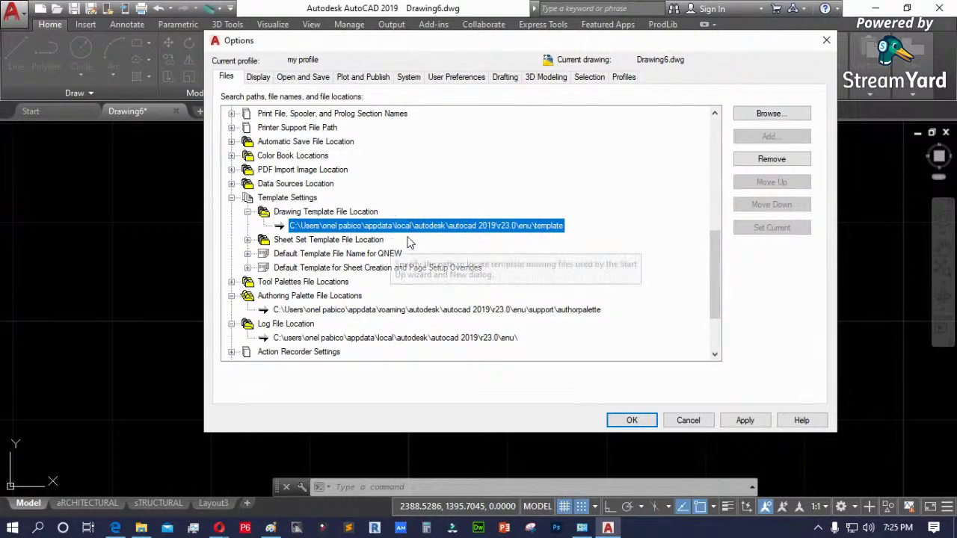
{"action": "left_click", "coordinate": [139, 530]}
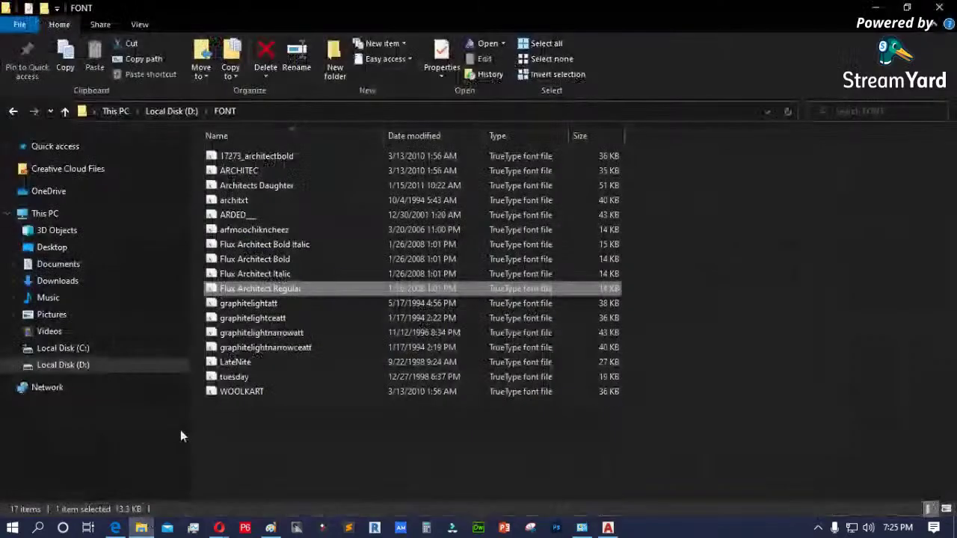
- Navigate Explorer to C:\Users and the current user's home folder, briefly checking Options
{"action": "left_click", "coordinate": [75, 349]}
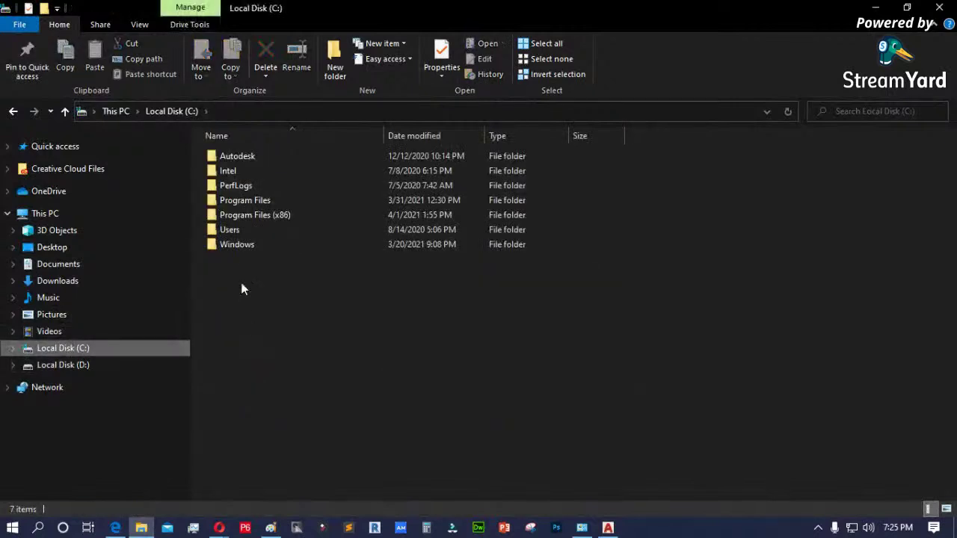
{"action": "double_click", "coordinate": [232, 230]}
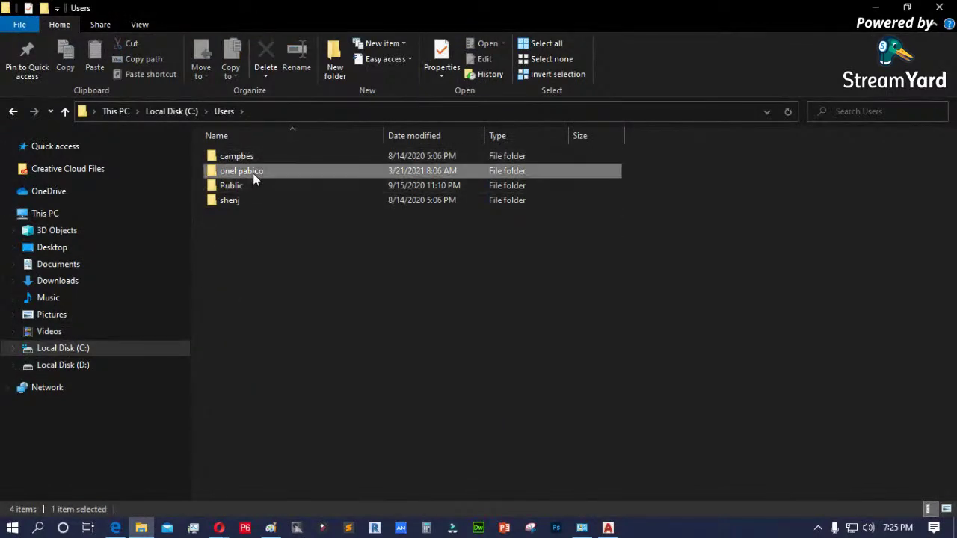
{"action": "double_click", "coordinate": [253, 172]}
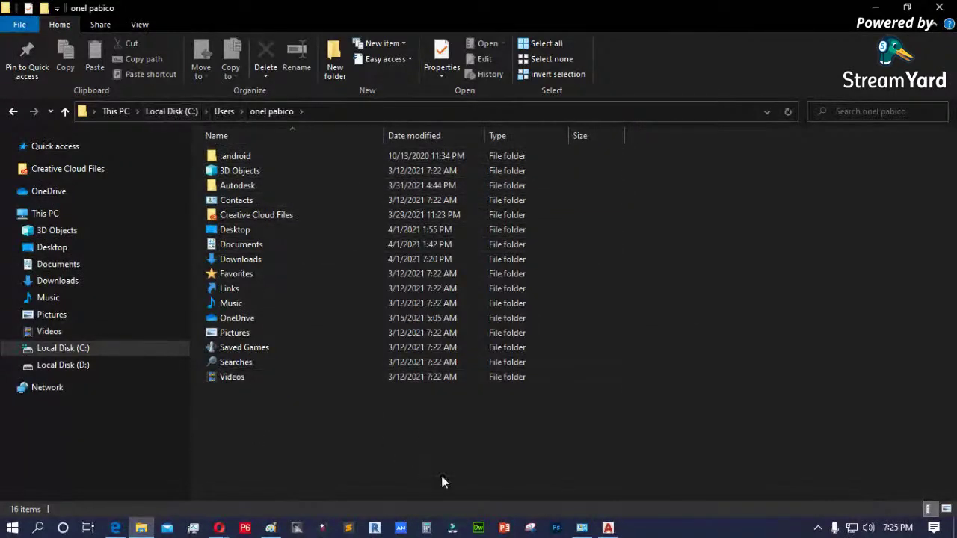
{"action": "left_click", "coordinate": [608, 528]}
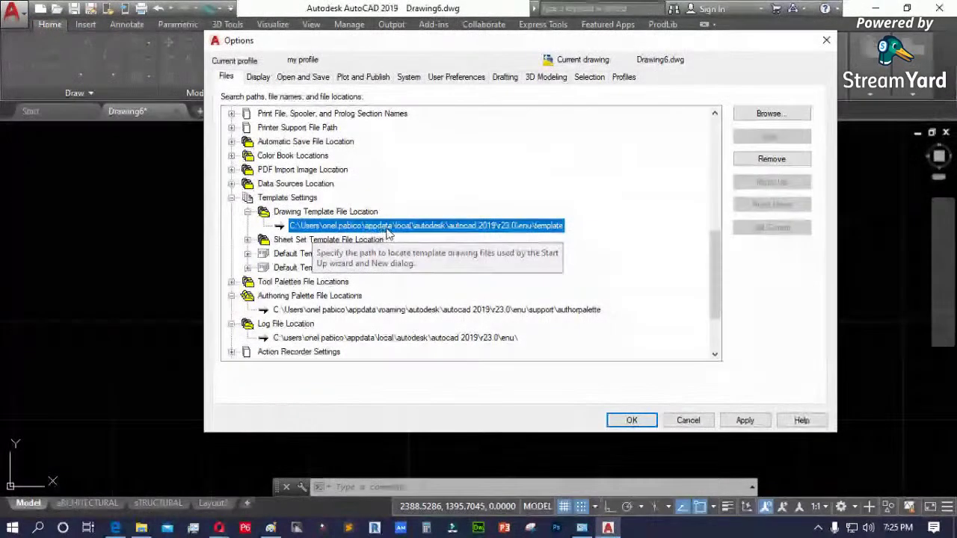
{"action": "left_click", "coordinate": [141, 528]}
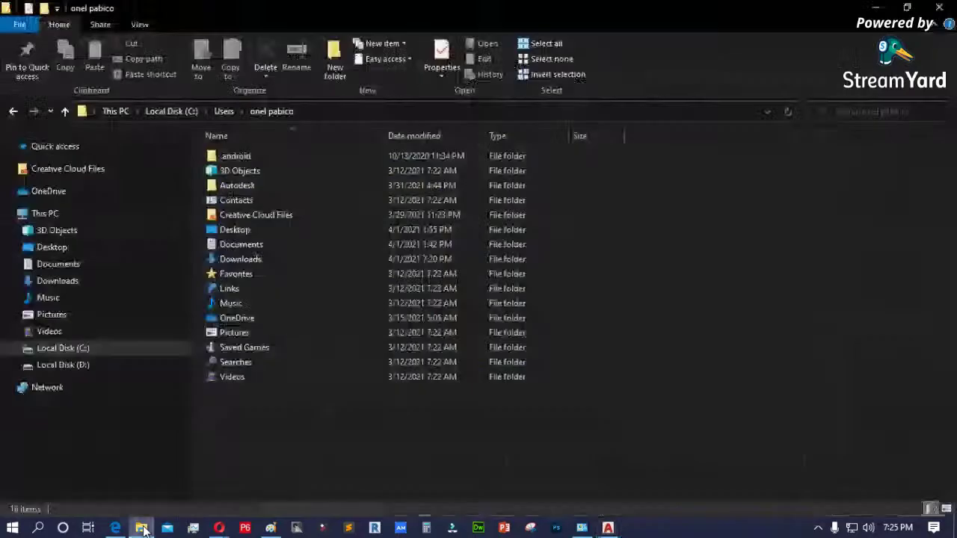
- Show hidden items and open the user's AppData\Local folder, then return to Options
{"action": "left_click", "coordinate": [75, 348]}
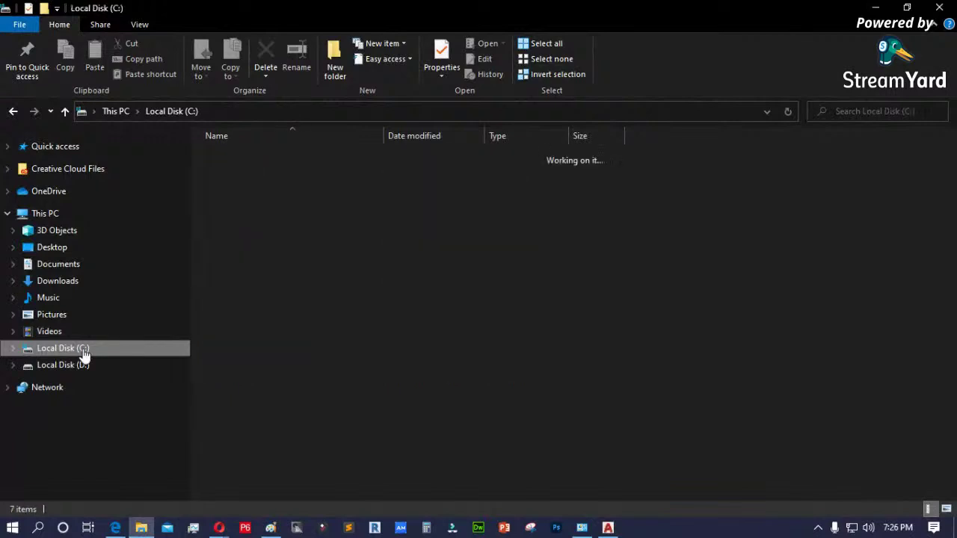
{"action": "double_click", "coordinate": [221, 230]}
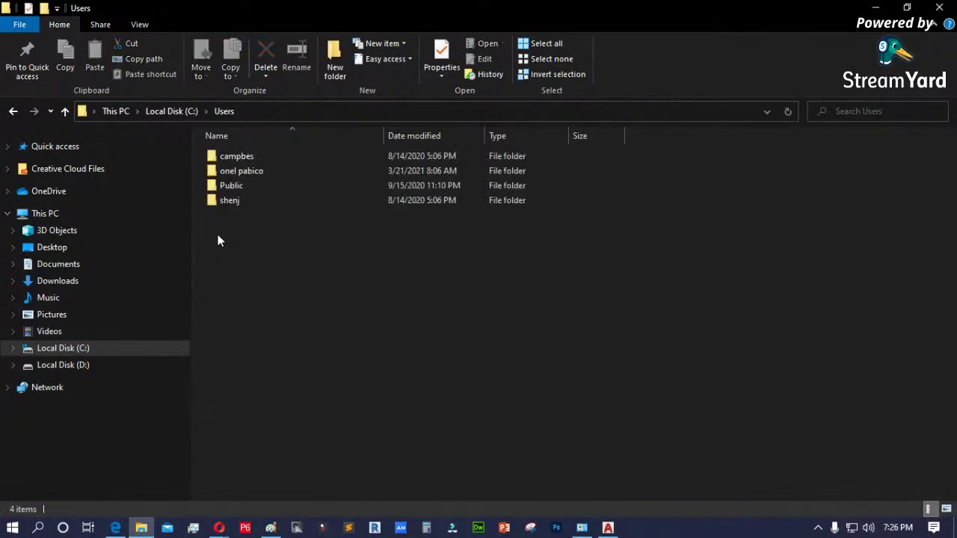
{"action": "double_click", "coordinate": [253, 169]}
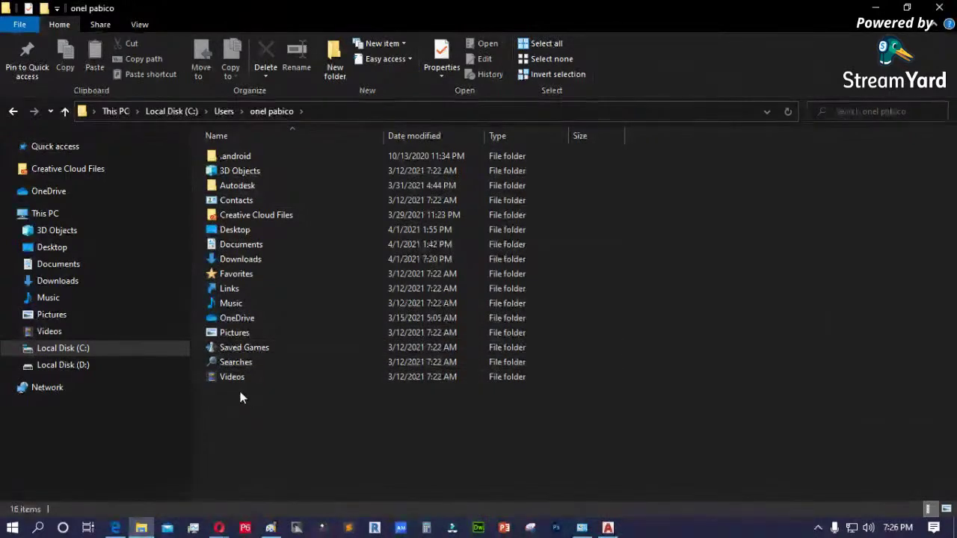
{"action": "left_click", "coordinate": [140, 24]}
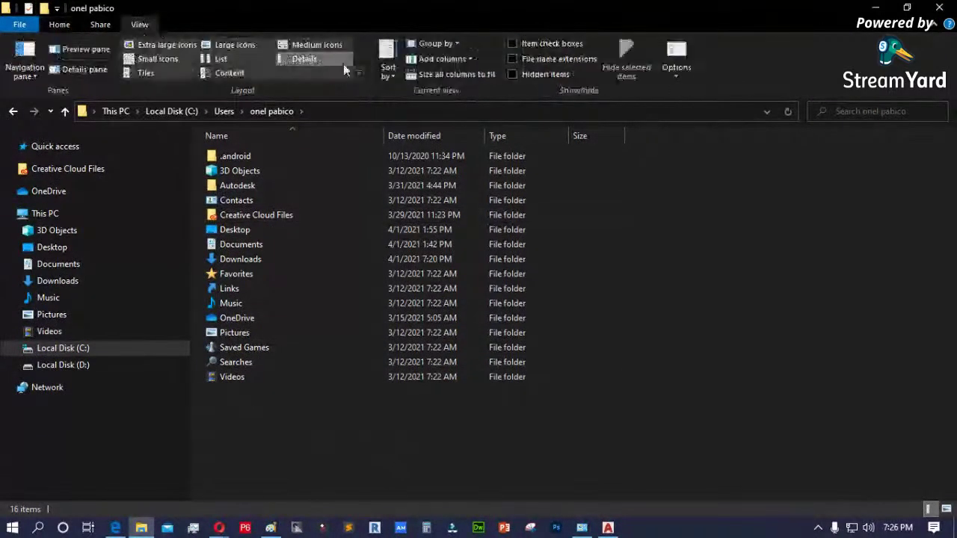
{"action": "left_click", "coordinate": [520, 73]}
{"action": "left_click", "coordinate": [242, 203]}
{"action": "double_click", "coordinate": [241, 201]}
{"action": "double_click", "coordinate": [240, 159]}
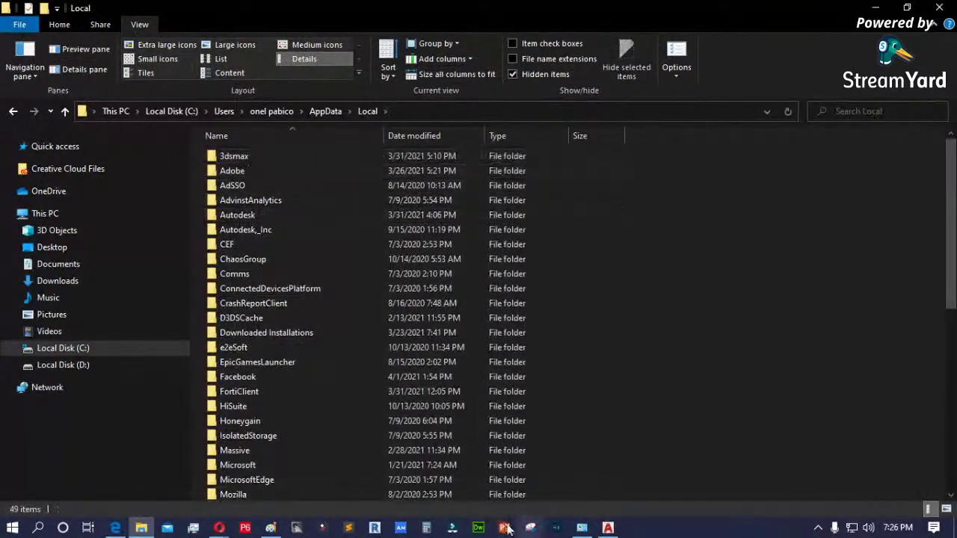
{"action": "left_click", "coordinate": [607, 529]}
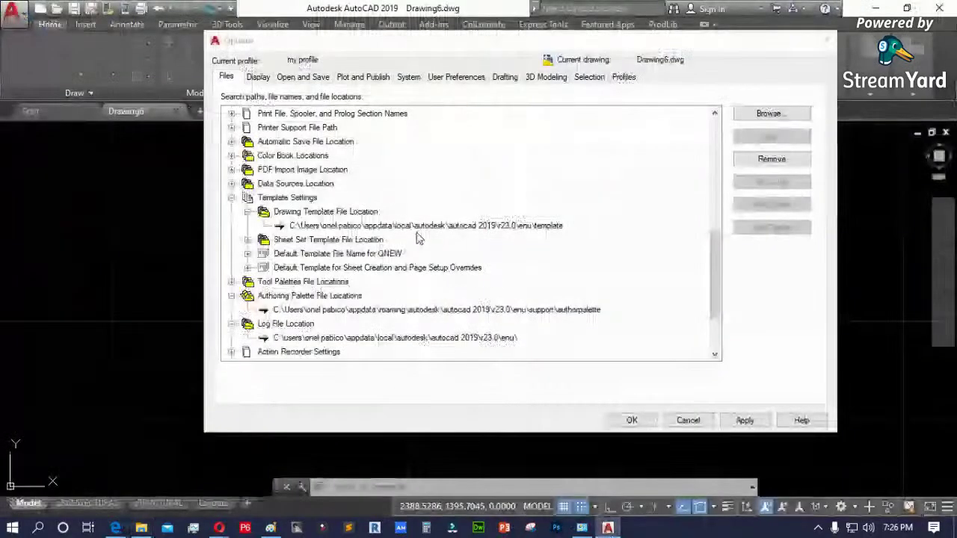
- Open Autodesk\AutoCAD 2019\R23.0\enu\Template under Local to view the 40 template files
{"action": "left_click", "coordinate": [448, 226]}
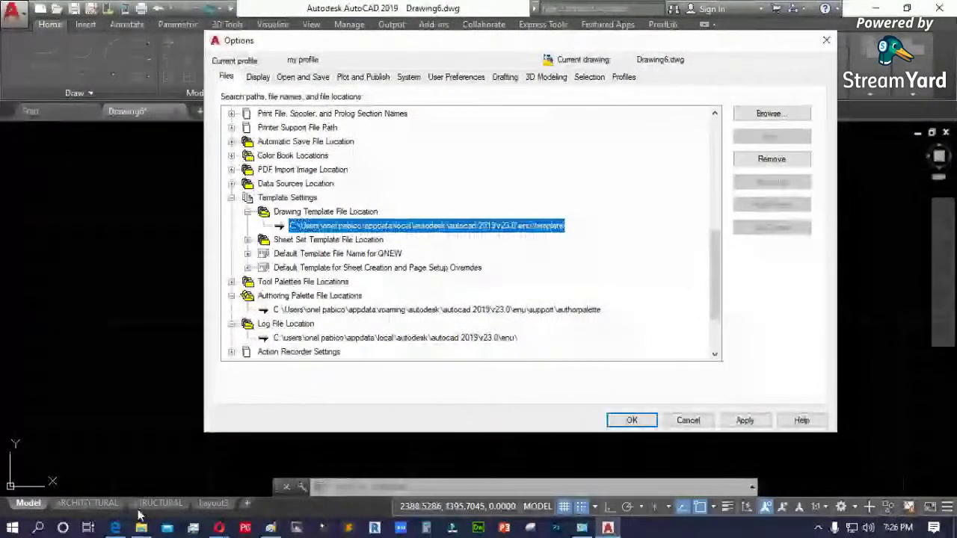
{"action": "left_click", "coordinate": [141, 529]}
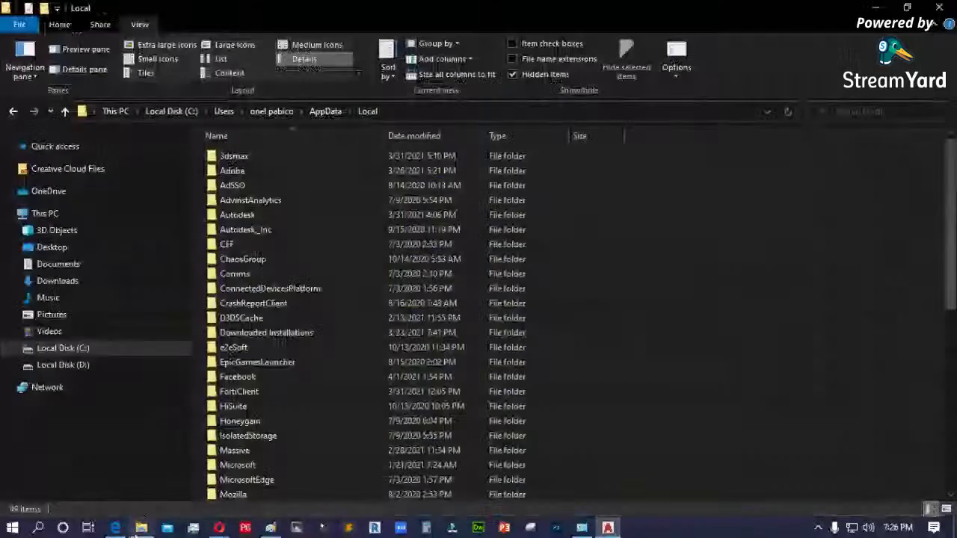
{"action": "double_click", "coordinate": [248, 215]}
{"action": "double_click", "coordinate": [265, 184]}
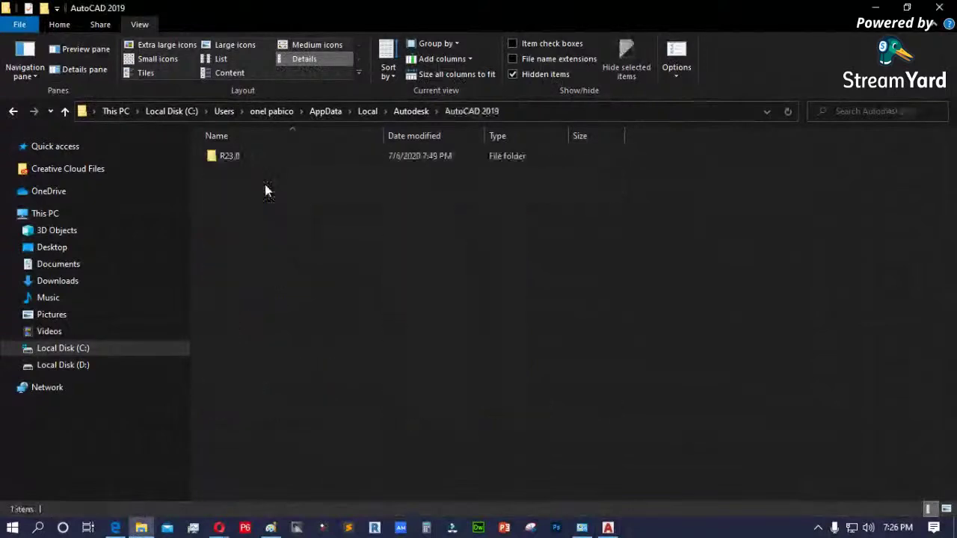
{"action": "double_click", "coordinate": [236, 157]}
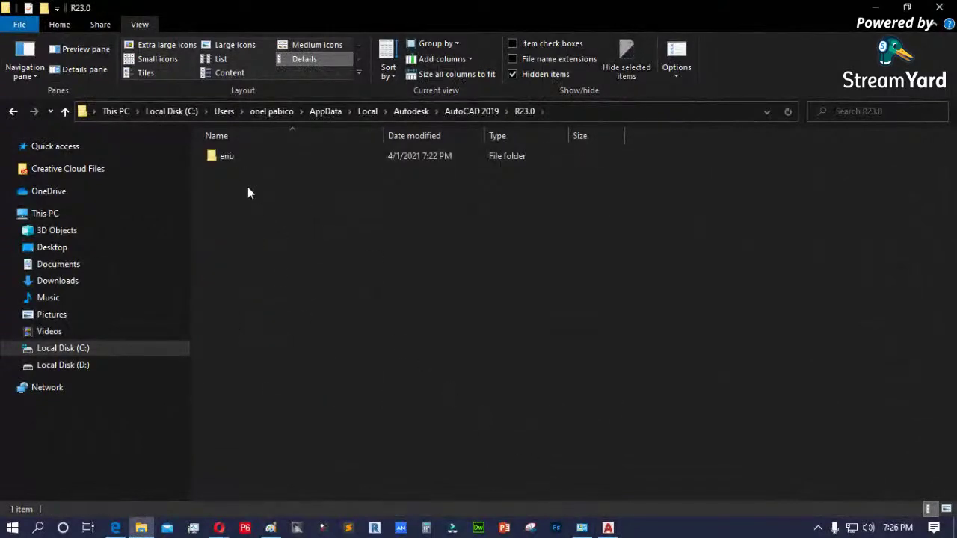
{"action": "double_click", "coordinate": [228, 158]}
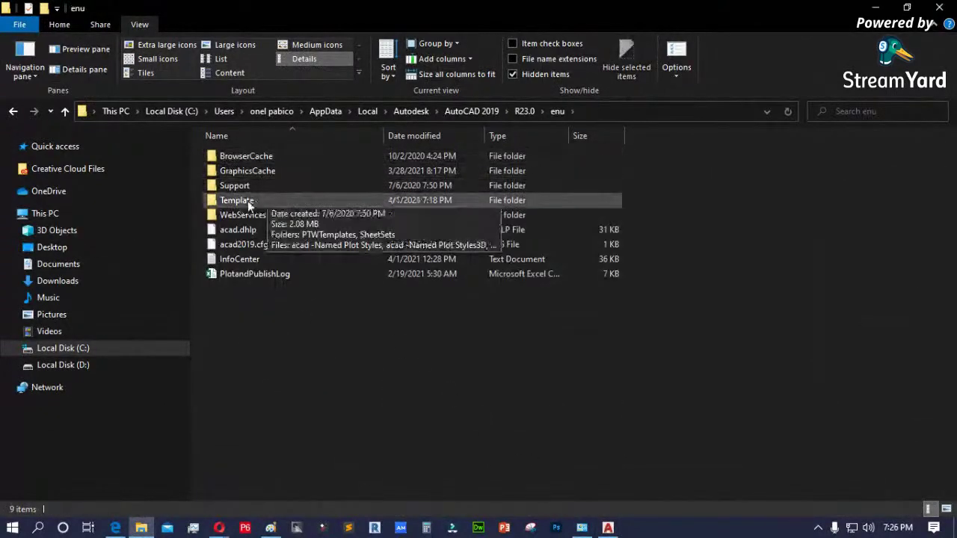
{"action": "double_click", "coordinate": [239, 200]}
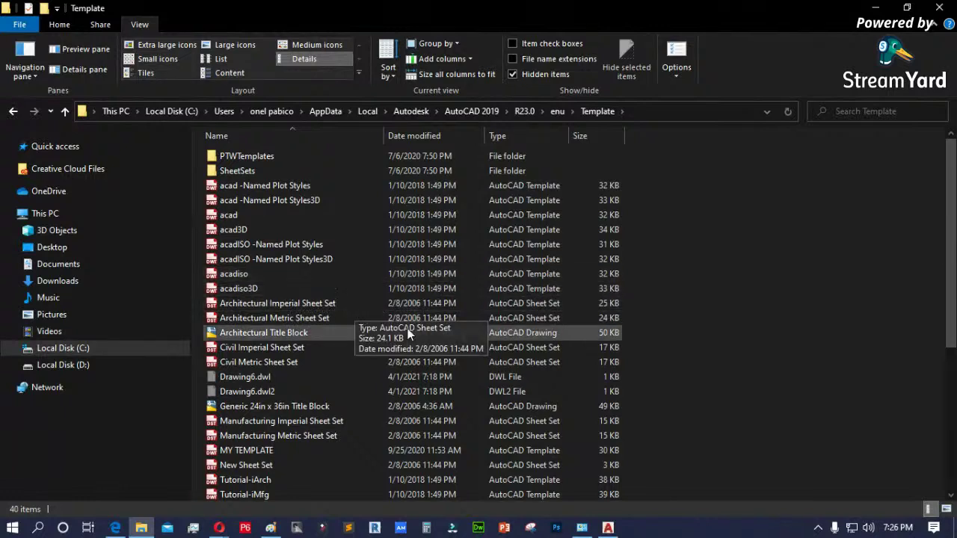
- Browse Local Disk (D:) and return to AutoCAD's Options dialog
{"action": "left_click", "coordinate": [92, 365]}
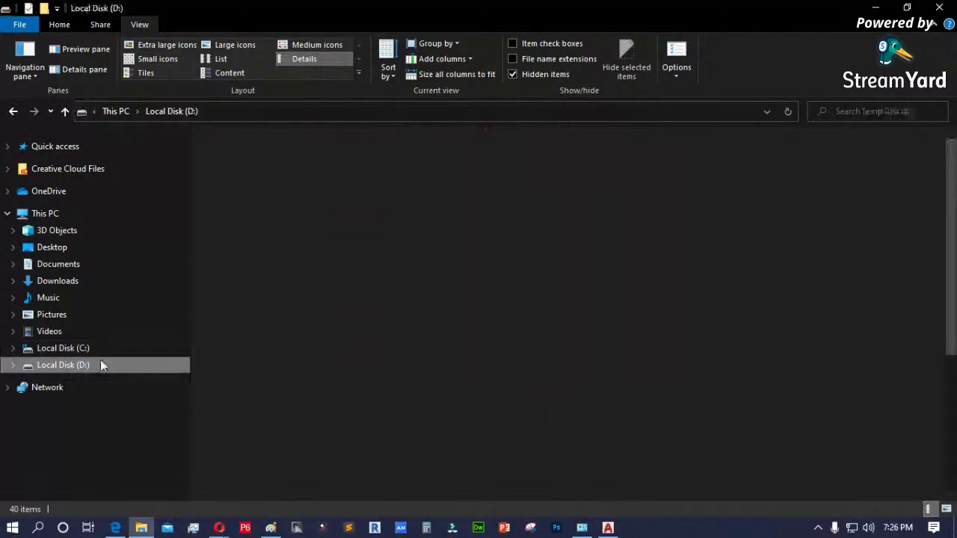
{"action": "scroll", "coordinate": [462, 361], "scroll_direction": "down", "scroll_amount": 3}
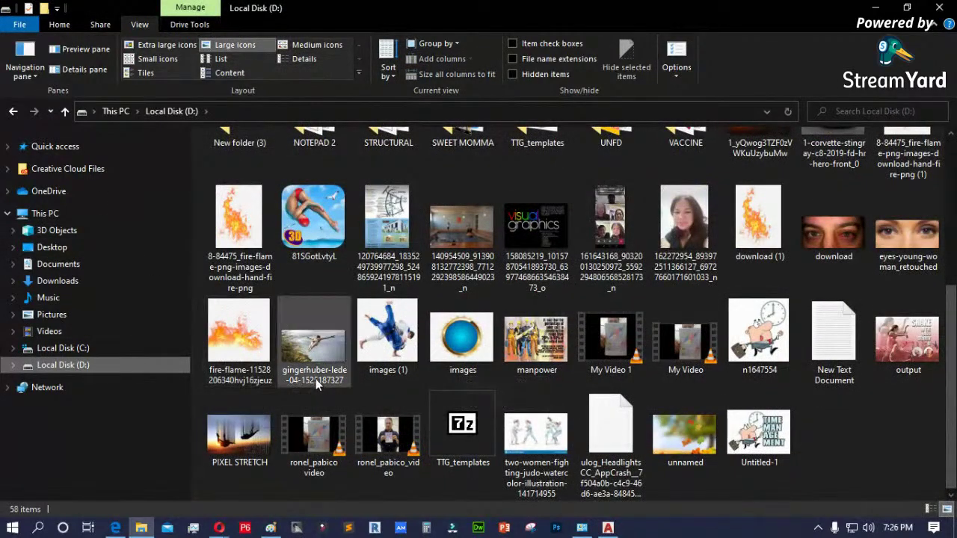
{"action": "scroll", "coordinate": [315, 378], "scroll_direction": "up", "scroll_amount": 4}
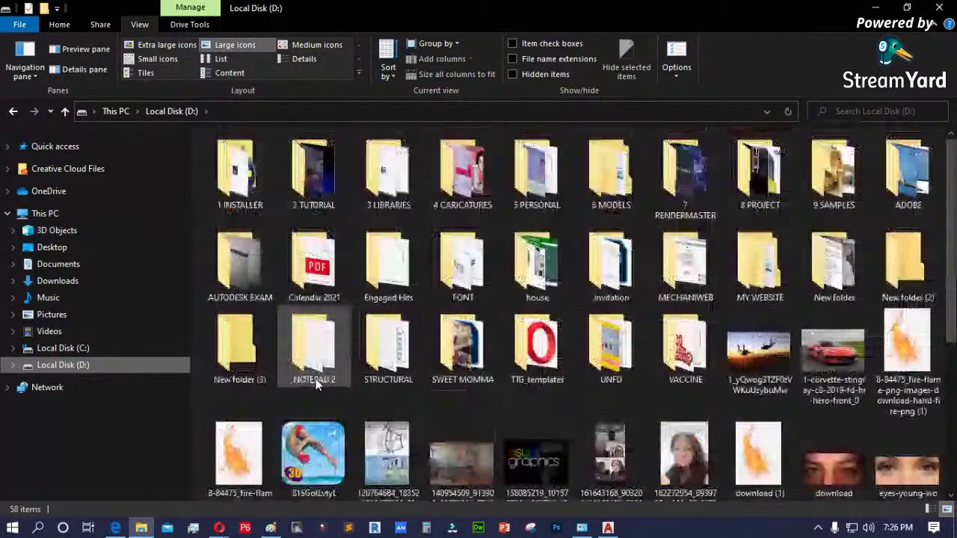
{"action": "key", "text": "alt+Tab"}
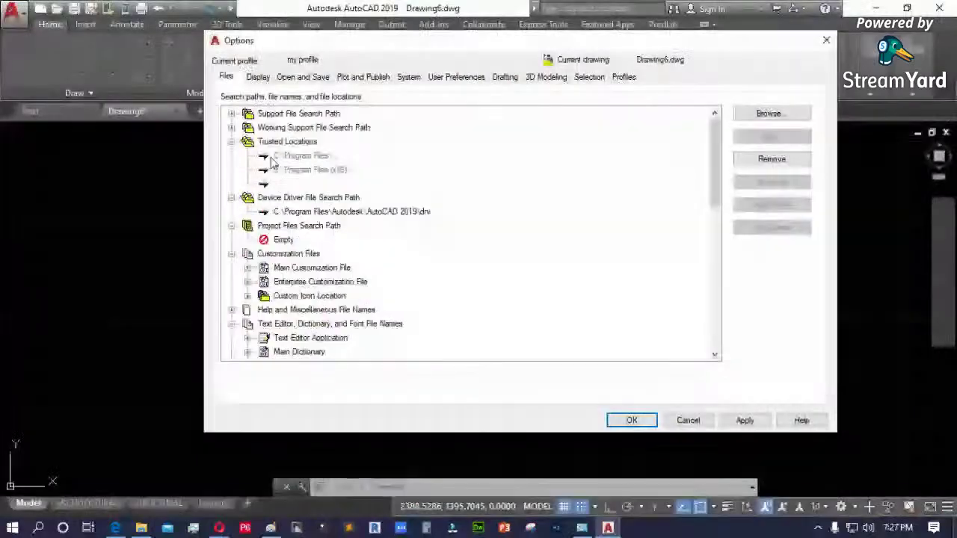
- Add D:\ as a new support file search path, then remove it again
{"action": "double_click", "coordinate": [298, 113]}
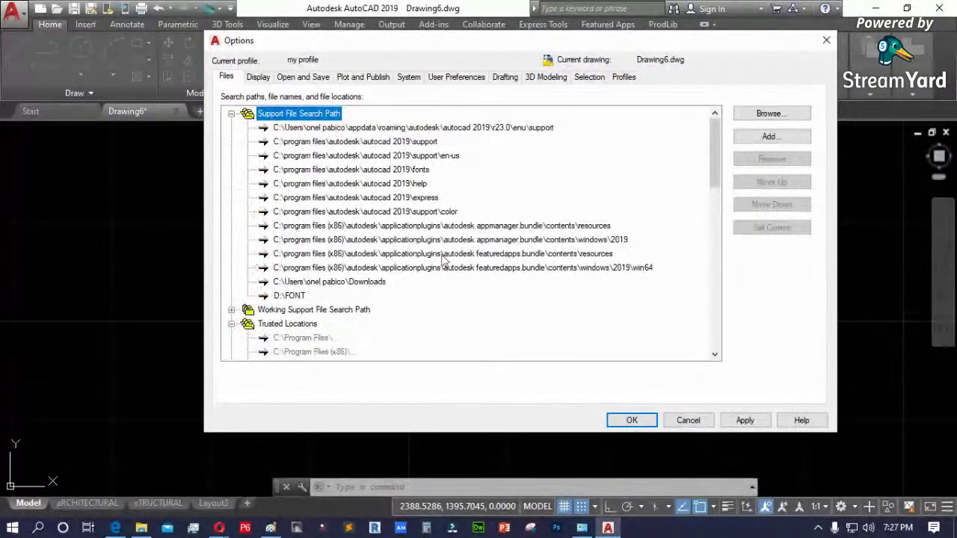
{"action": "left_click", "coordinate": [770, 136]}
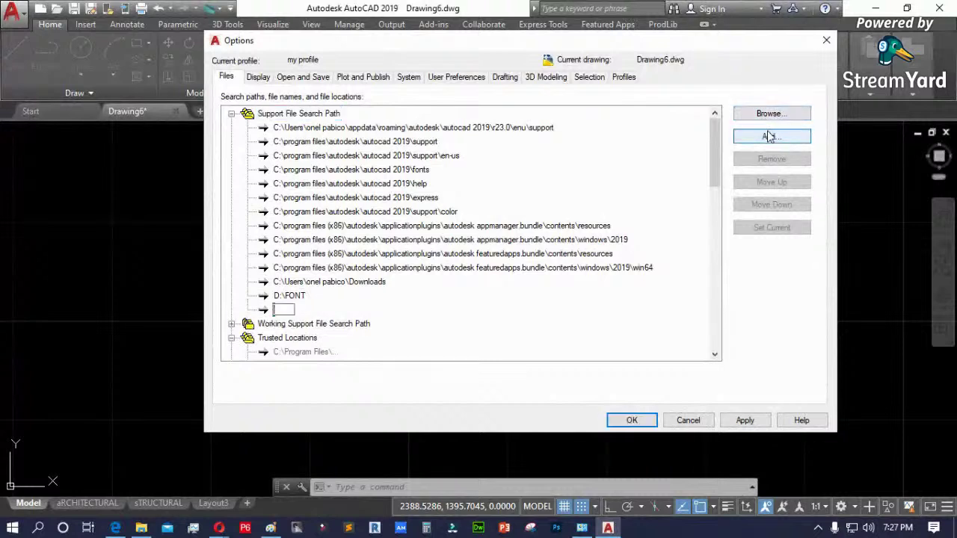
{"action": "left_click", "coordinate": [773, 111]}
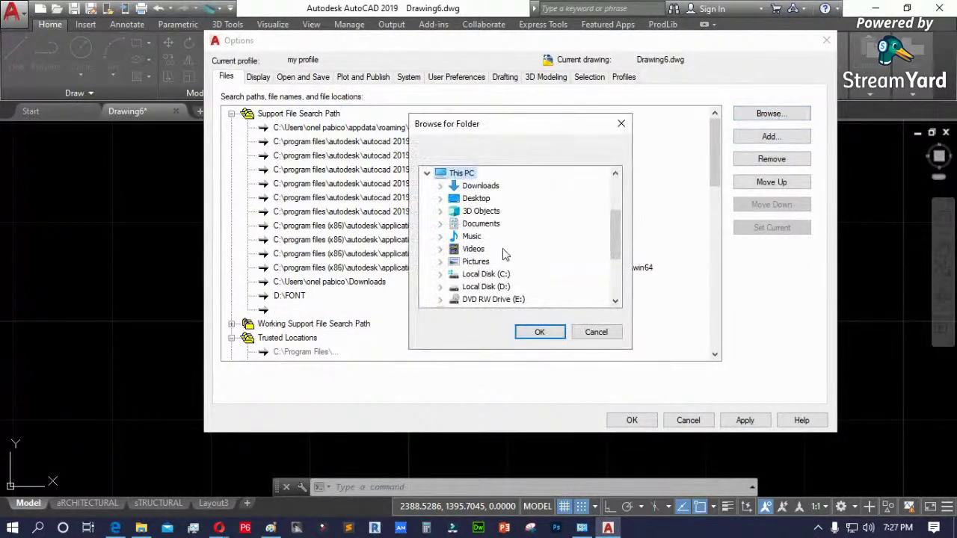
{"action": "left_click", "coordinate": [488, 287]}
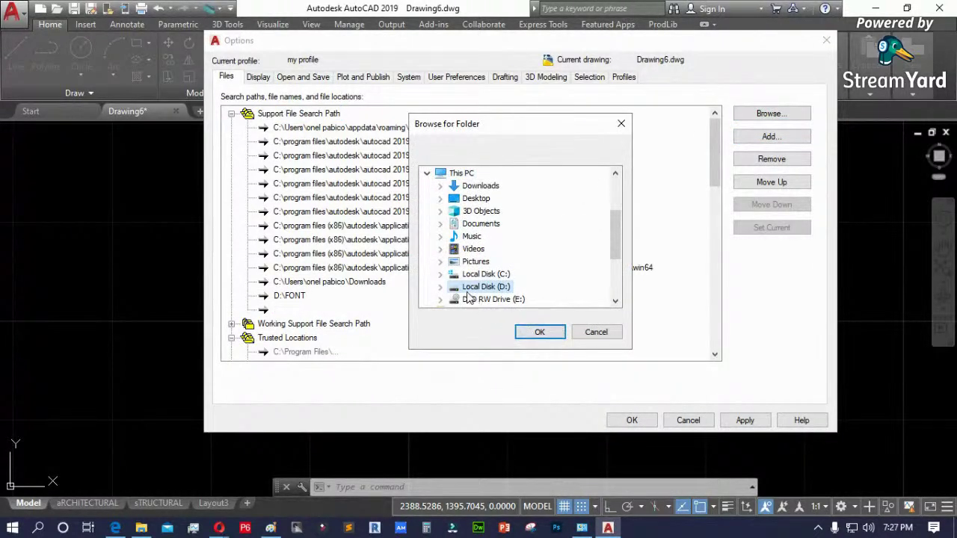
{"action": "left_click", "coordinate": [539, 331]}
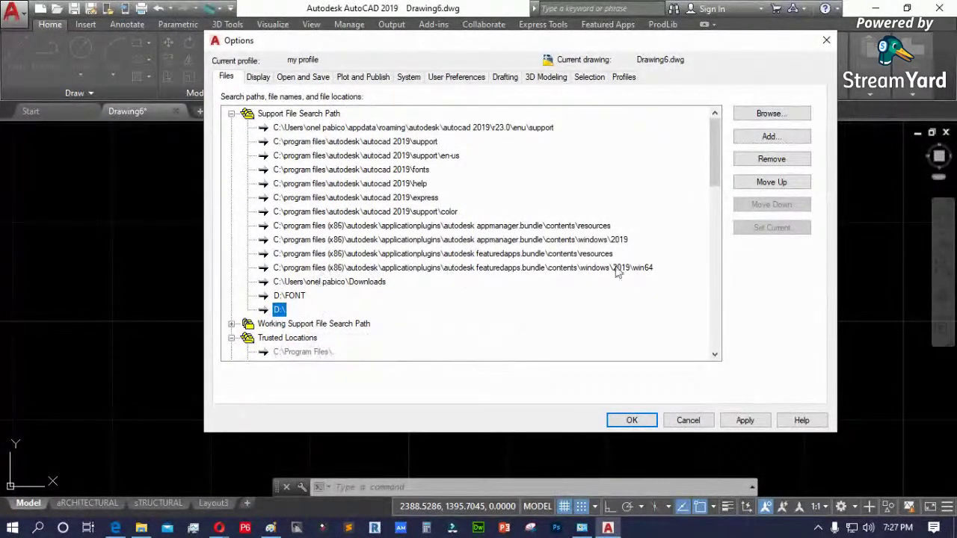
{"action": "left_click", "coordinate": [770, 160]}
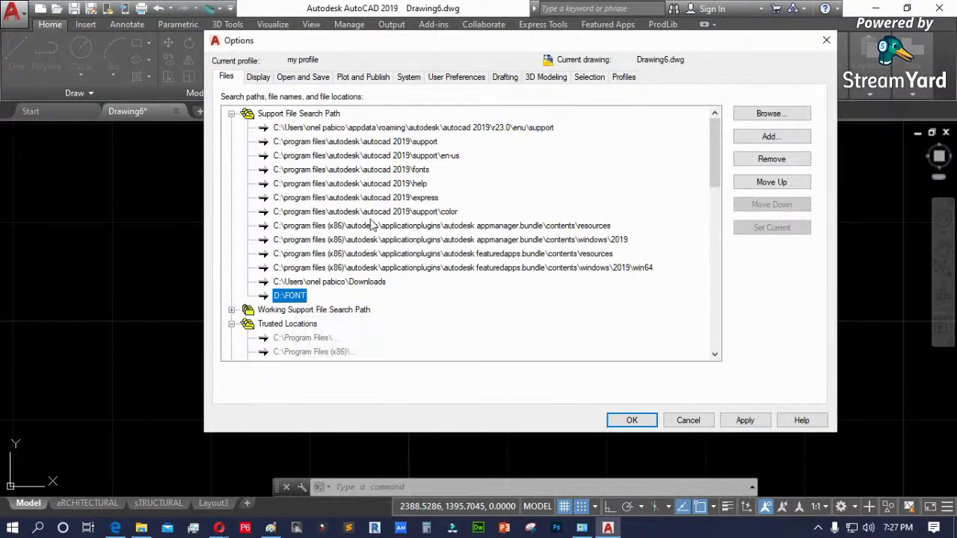
- Collapse Support File Search Path and select the Drawing Template File Location path
{"action": "left_click", "coordinate": [232, 114]}
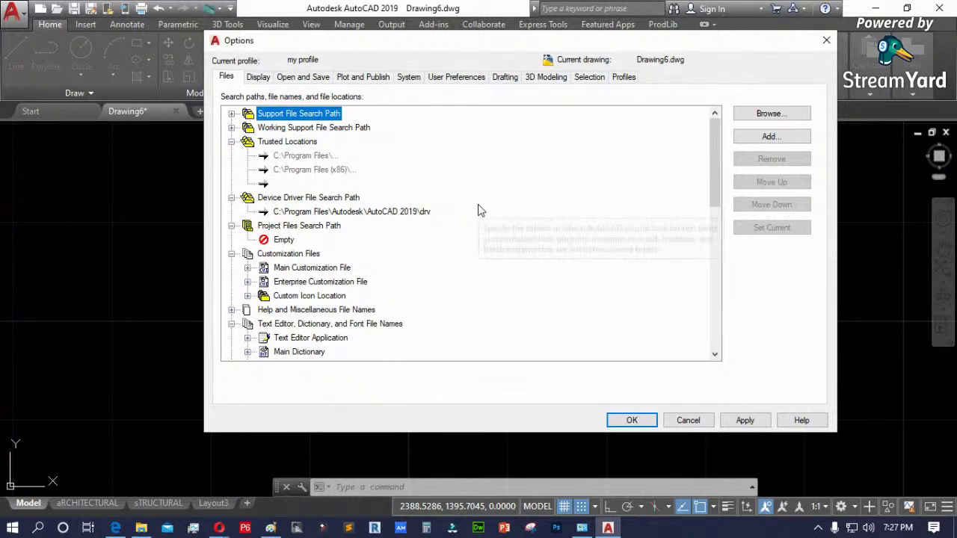
{"action": "scroll", "coordinate": [475, 232], "scroll_direction": "down", "scroll_amount": 5}
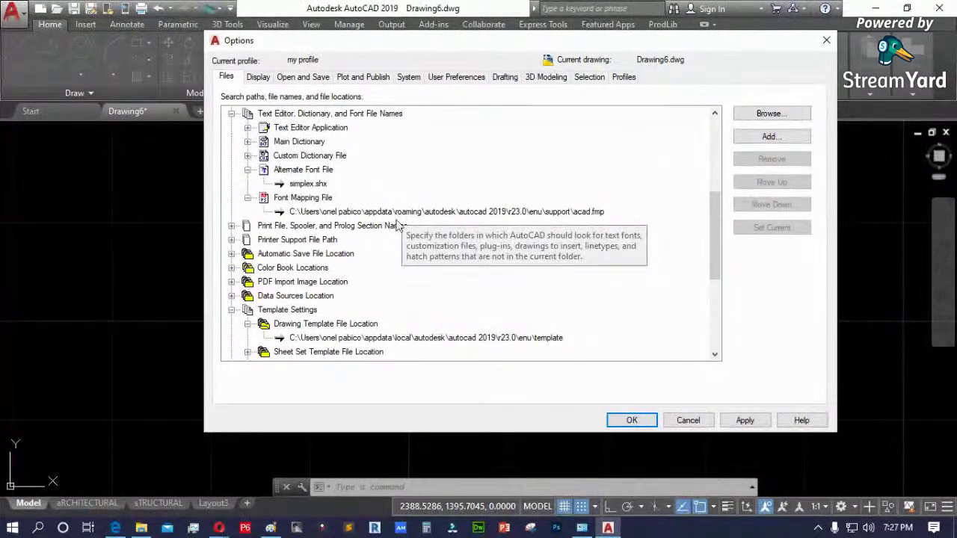
{"action": "scroll", "coordinate": [321, 276], "scroll_direction": "down", "scroll_amount": 1}
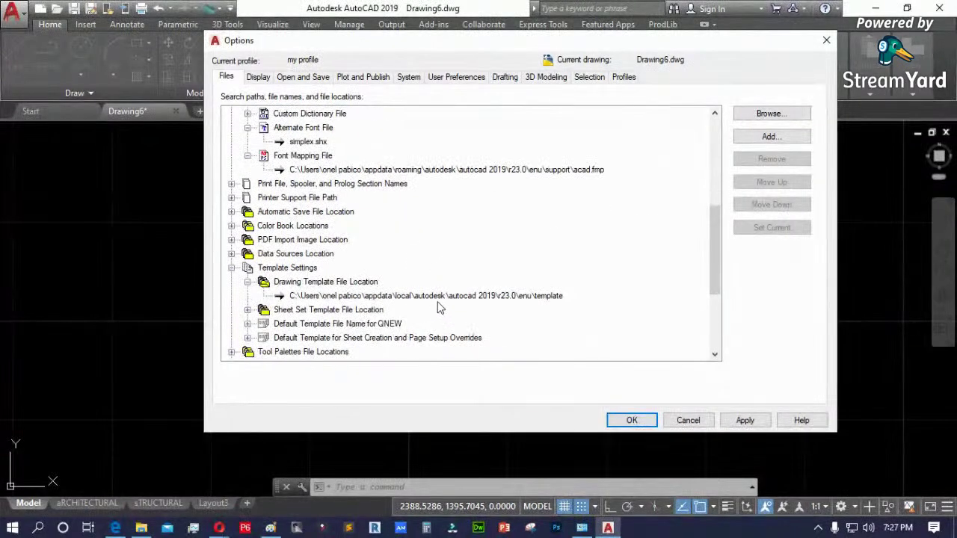
{"action": "left_click", "coordinate": [362, 296]}
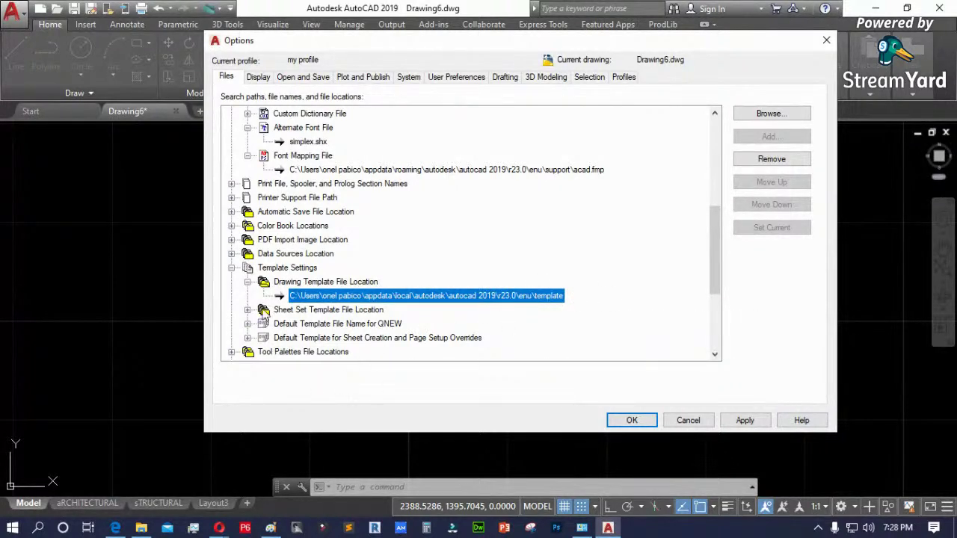
- Expand Sheet Set Template, DGN Mapping, Web File, Texture Maps and temporary file location nodes
{"action": "double_click", "coordinate": [263, 311]}
{"action": "left_click", "coordinate": [545, 326]}
{"action": "scroll", "coordinate": [561, 322], "scroll_direction": "down", "scroll_amount": 4}
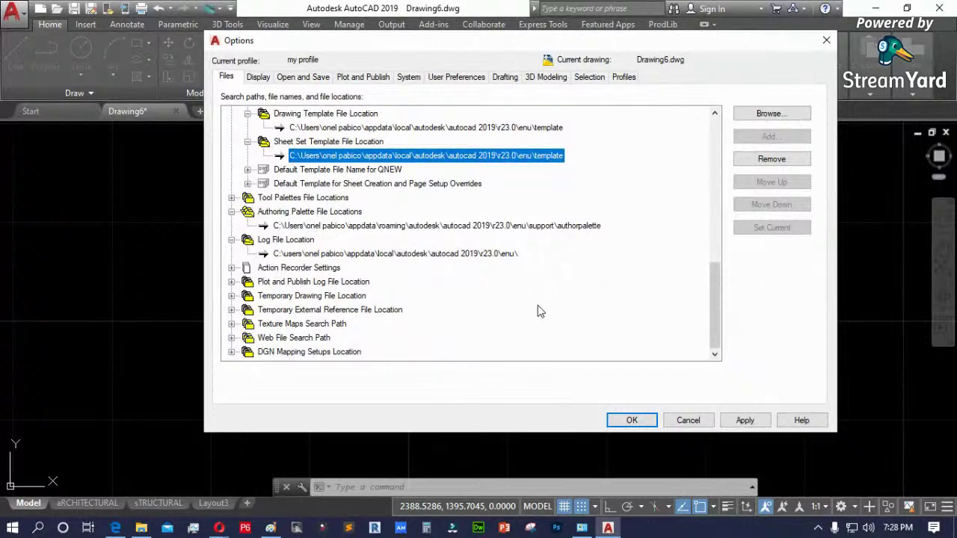
{"action": "left_click", "coordinate": [232, 352]}
{"action": "left_click", "coordinate": [231, 323]}
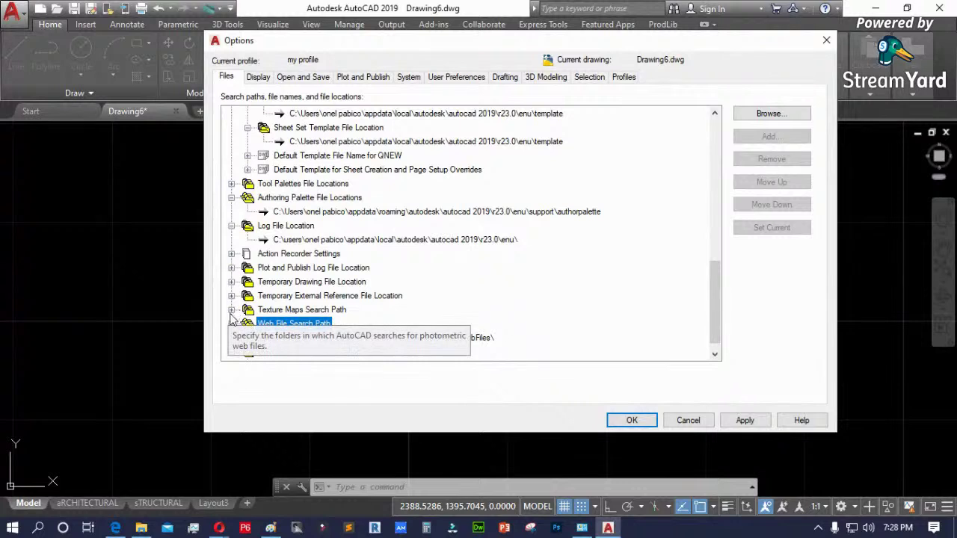
{"action": "left_click", "coordinate": [231, 313]}
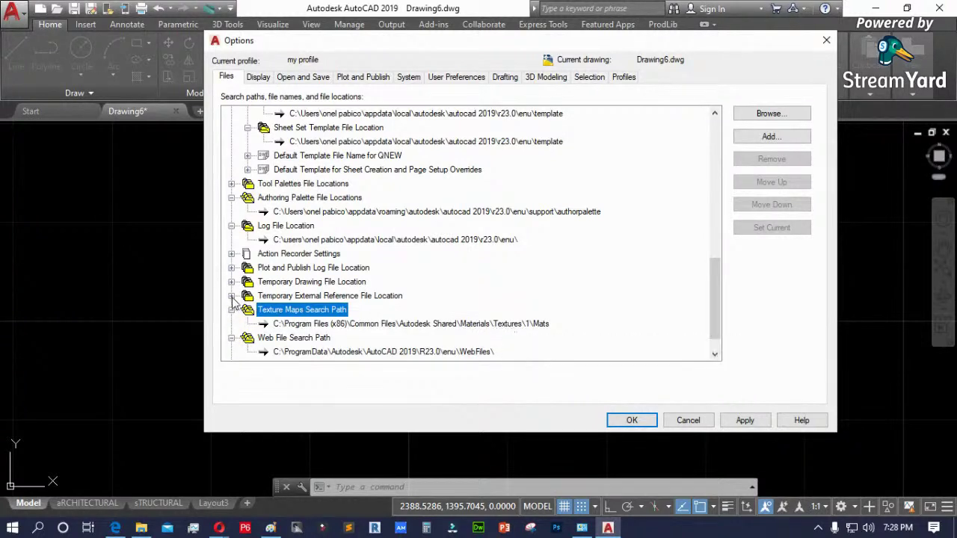
{"action": "left_click", "coordinate": [231, 296]}
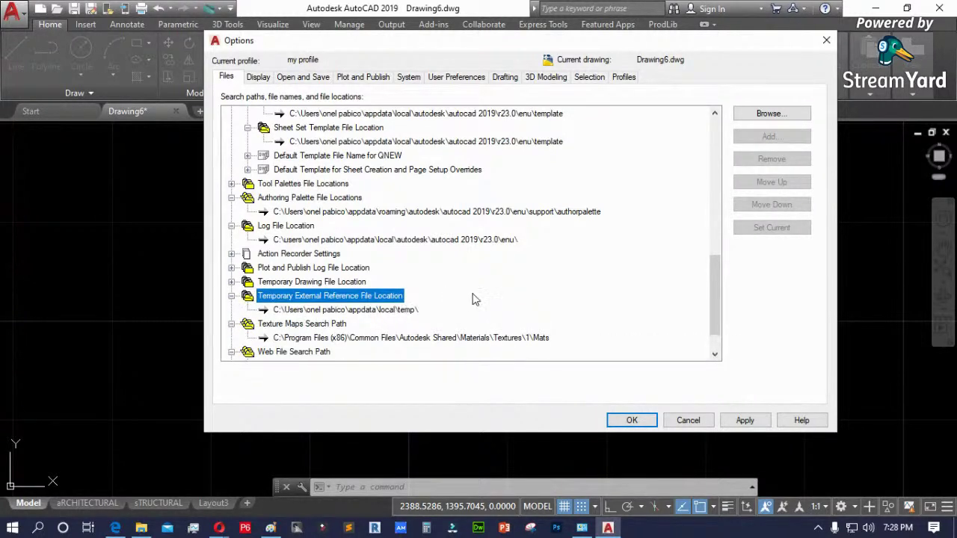
{"action": "left_click", "coordinate": [231, 283]}
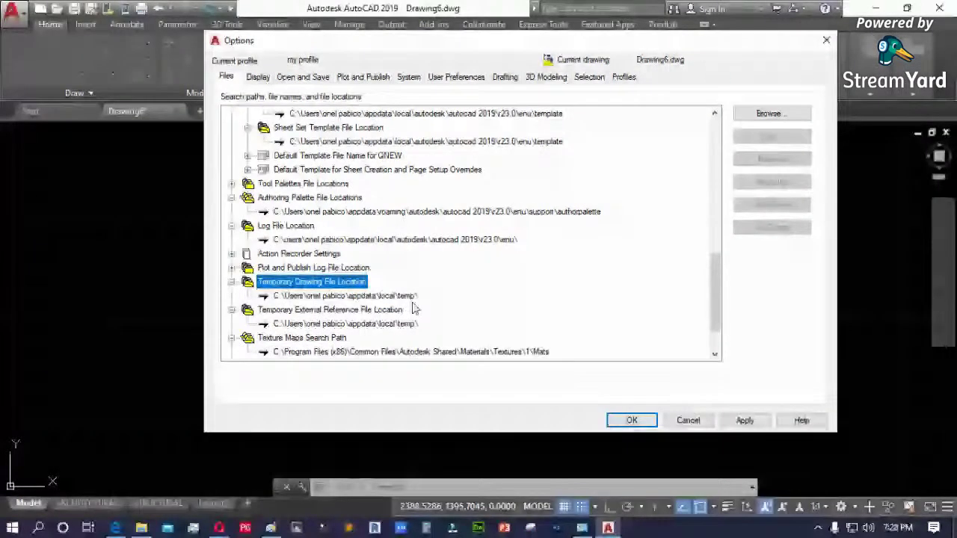
{"action": "left_click", "coordinate": [413, 298]}
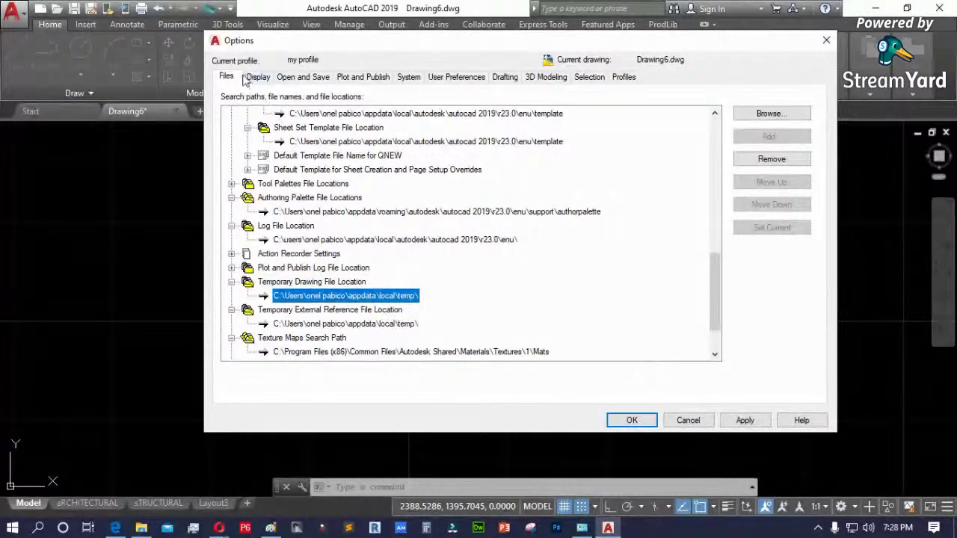
{"action": "left_click_drag", "start_coordinate": [714, 284], "coordinate": [715, 140]}
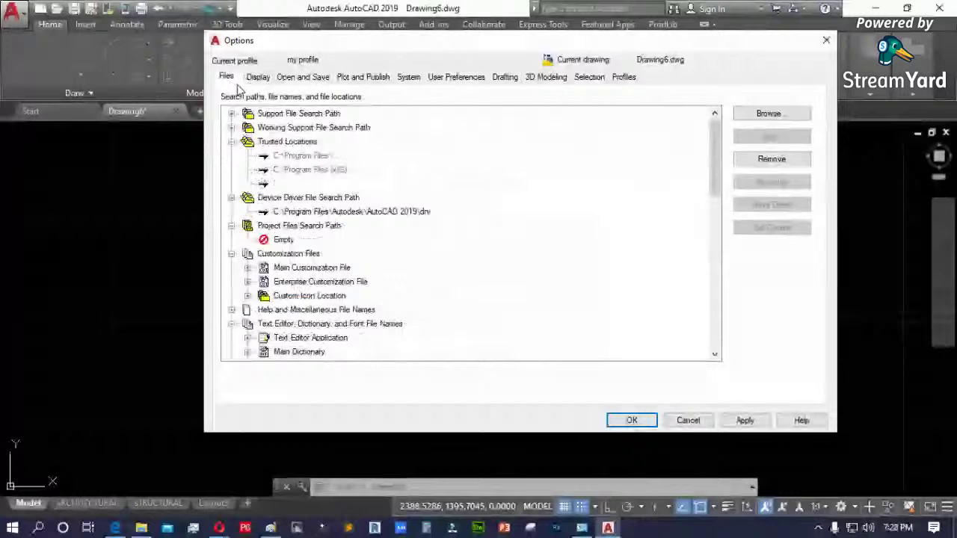
- On the Display tab, try the Light colour scheme, then restore Dark and apply it
{"action": "left_click", "coordinate": [257, 78]}
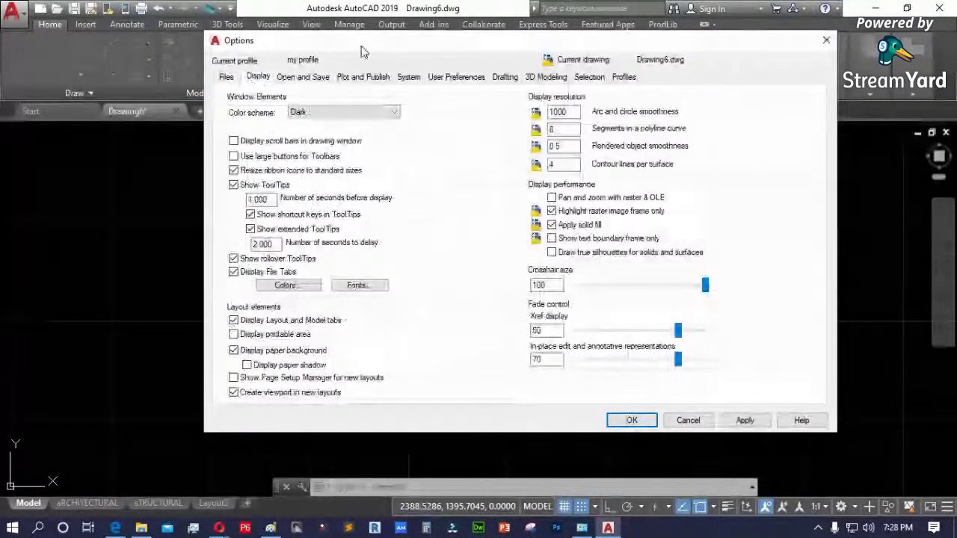
{"action": "left_click_drag", "start_coordinate": [361, 51], "coordinate": [360, 110]}
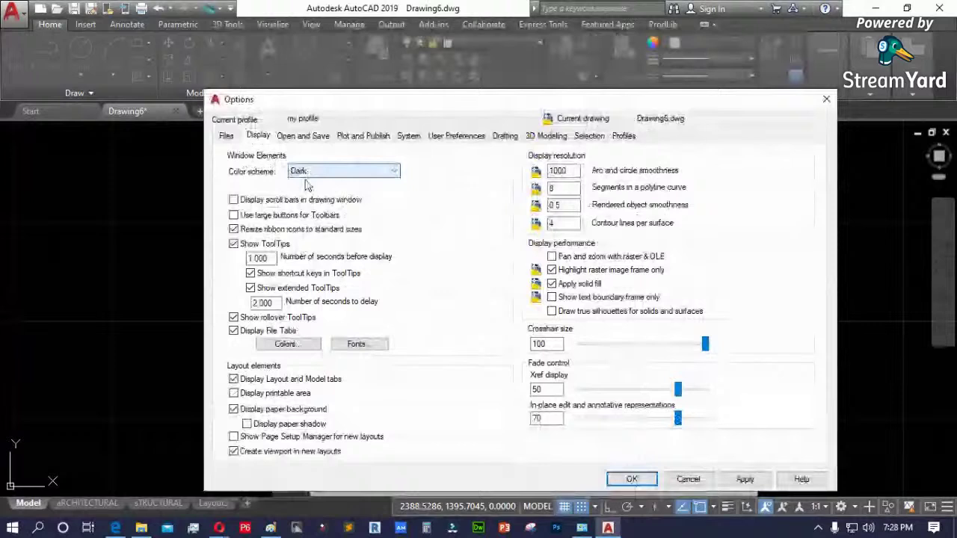
{"action": "left_click", "coordinate": [306, 171]}
{"action": "left_click", "coordinate": [306, 191]}
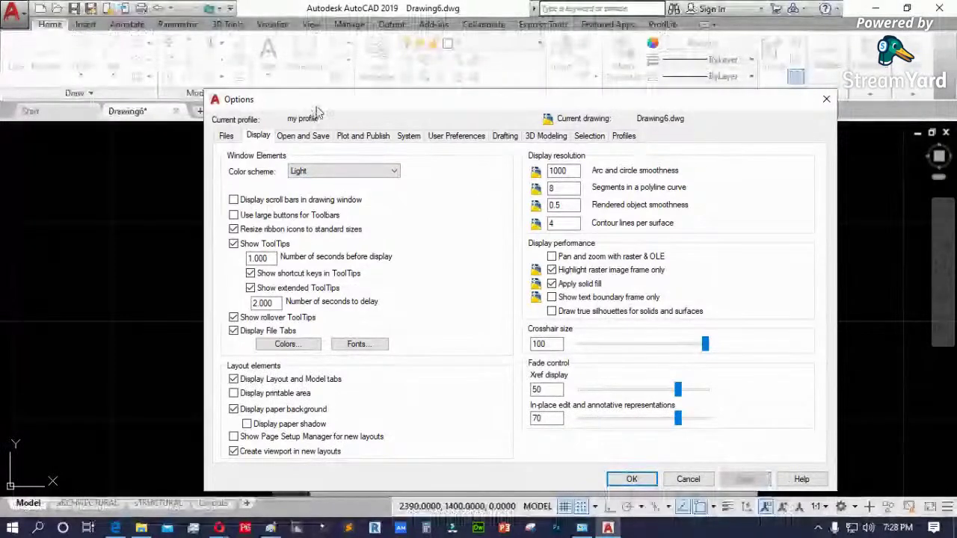
{"action": "left_click_drag", "start_coordinate": [317, 111], "coordinate": [210, 72]}
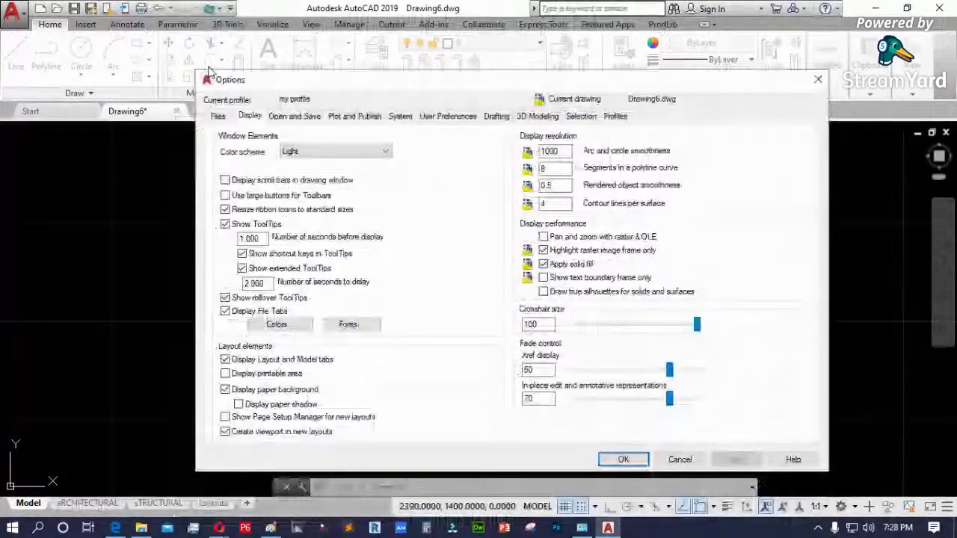
{"action": "left_click", "coordinate": [382, 152]}
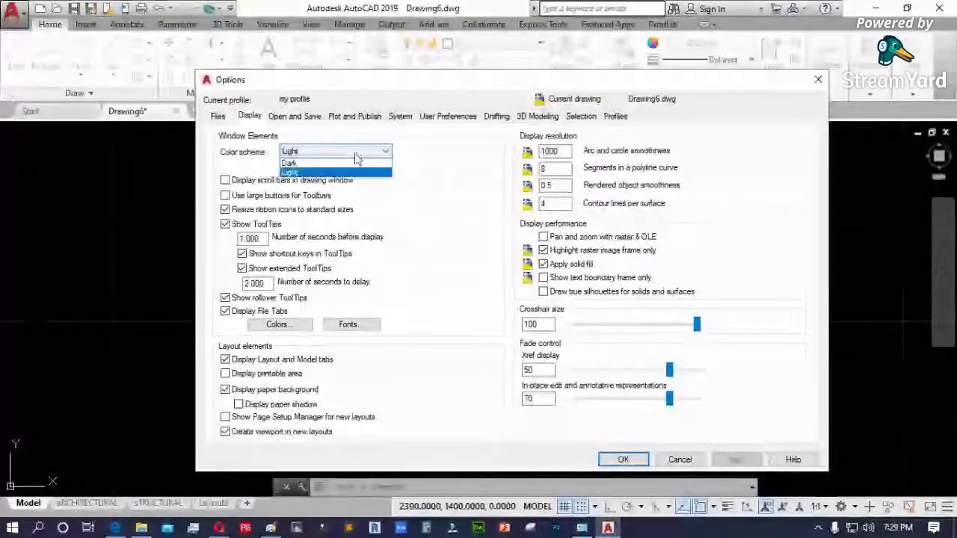
{"action": "left_click", "coordinate": [329, 164]}
{"action": "left_click", "coordinate": [737, 459]}
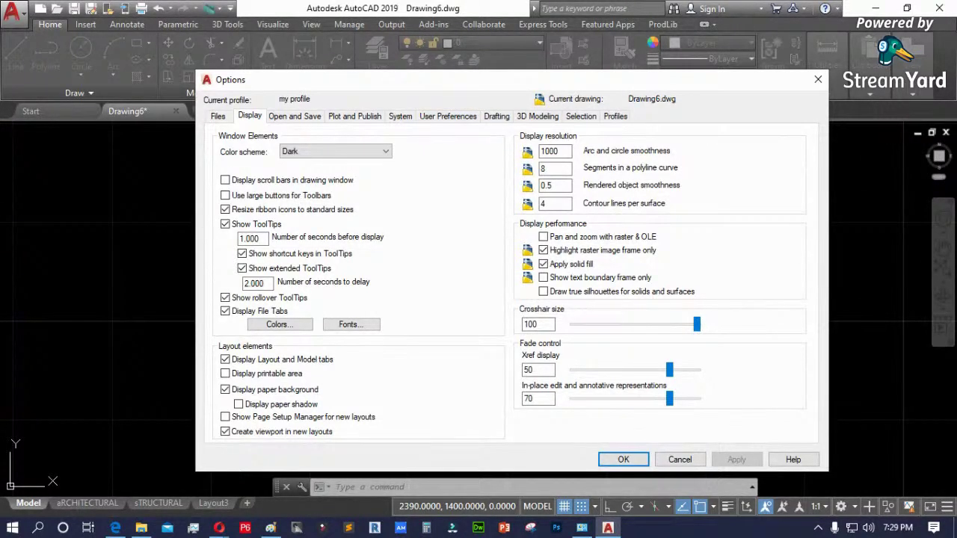
{"action": "key", "text": "alt+Tab"}
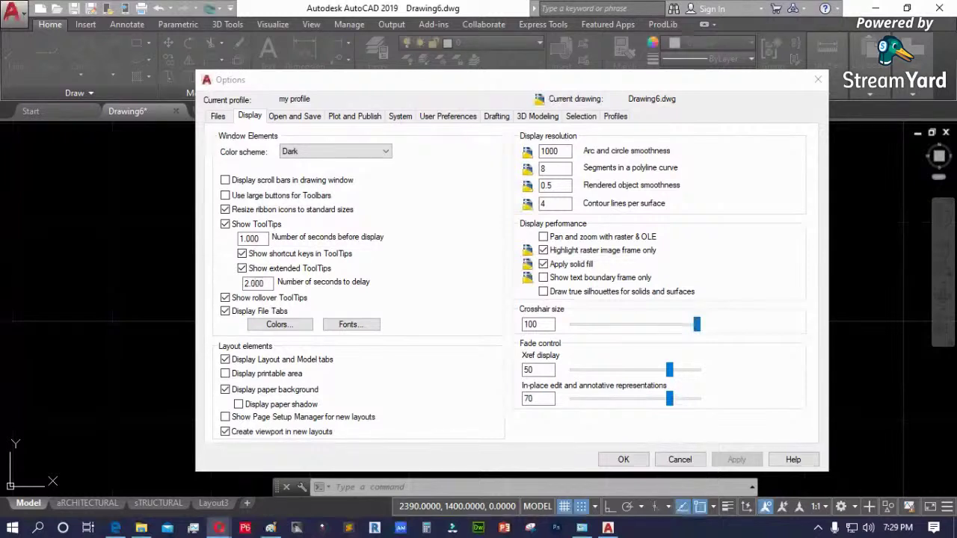
- Turn on drawing-window scroll bars, apply and close Options, then try both scroll bars
{"action": "left_click", "coordinate": [319, 182]}
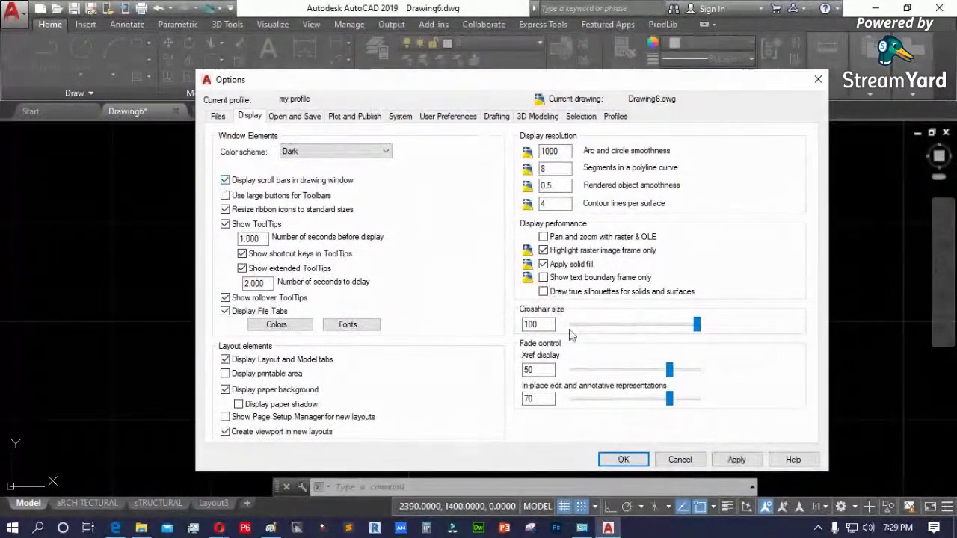
{"action": "left_click", "coordinate": [736, 460]}
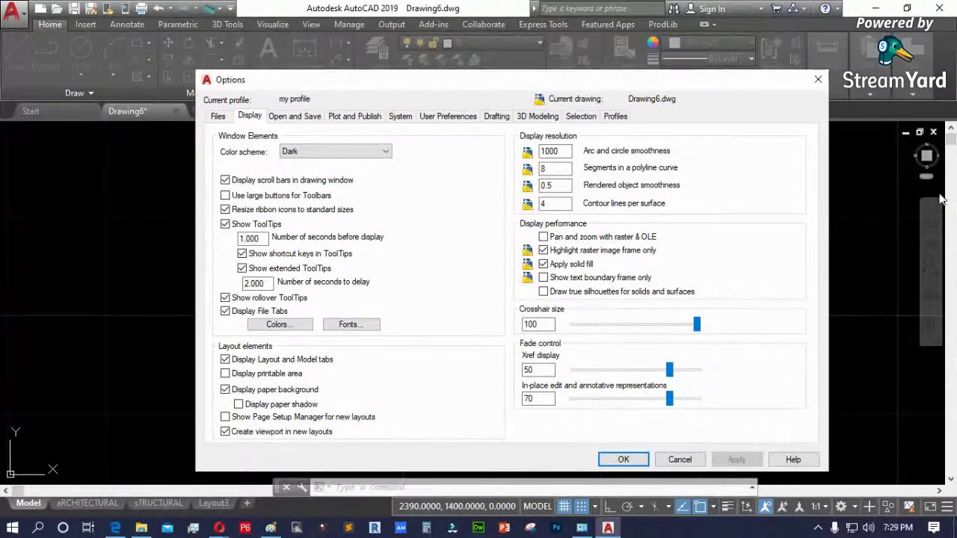
{"action": "left_click", "coordinate": [623, 459]}
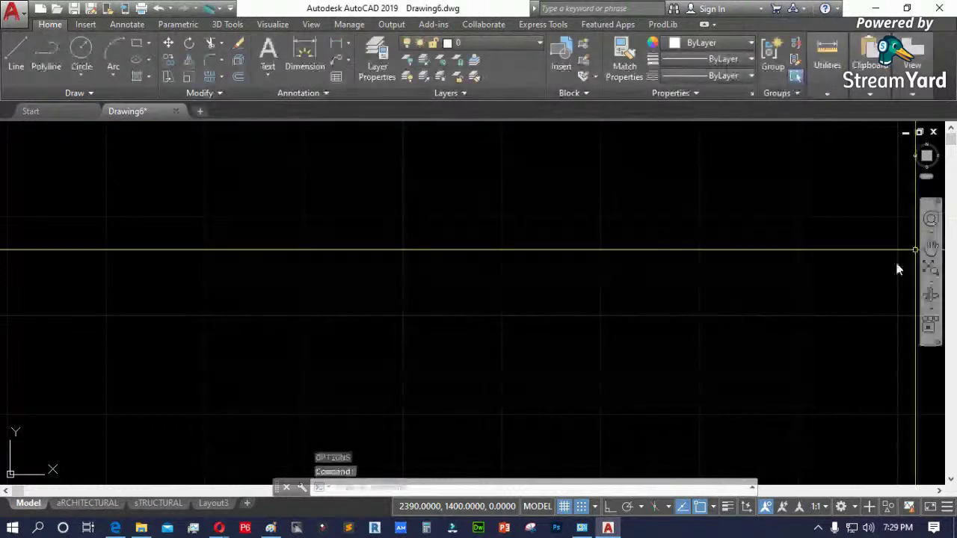
{"action": "left_click_drag", "start_coordinate": [952, 143], "coordinate": [952, 438]}
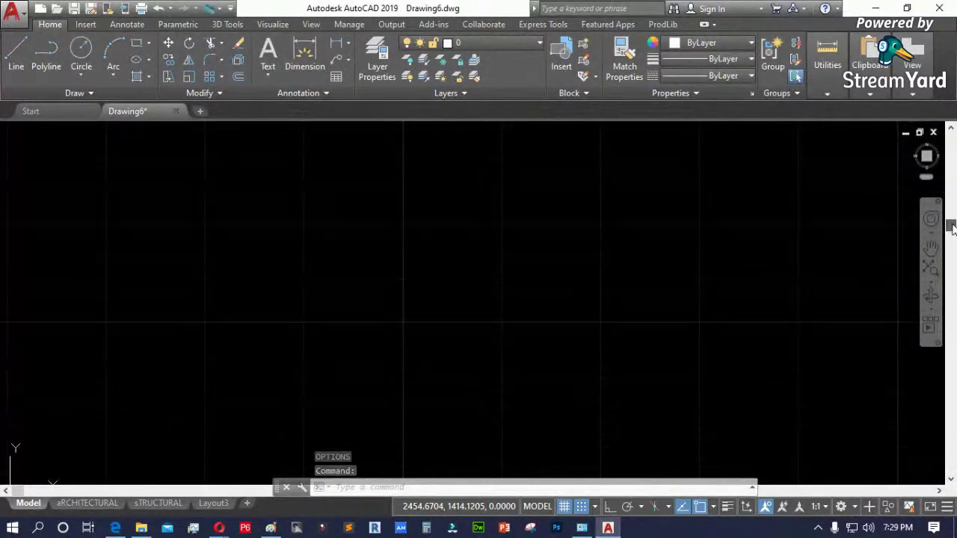
{"action": "mouse_move", "coordinate": [80, 486]}
{"action": "left_mouse_down"}
{"action": "mouse_move", "coordinate": [493, 487]}
{"action": "mouse_move", "coordinate": [200, 486]}
{"action": "mouse_move", "coordinate": [448, 487]}
{"action": "left_mouse_up"}
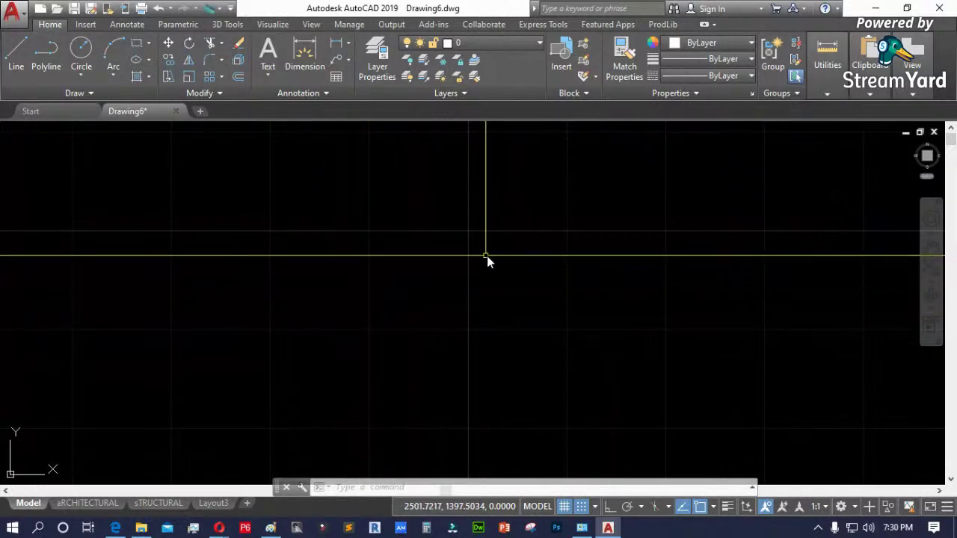
- Reopen Options and switch drawing-window scroll bars off again, applying the change
{"action": "type", "text": "la"}
{"action": "key", "text": "Return"}
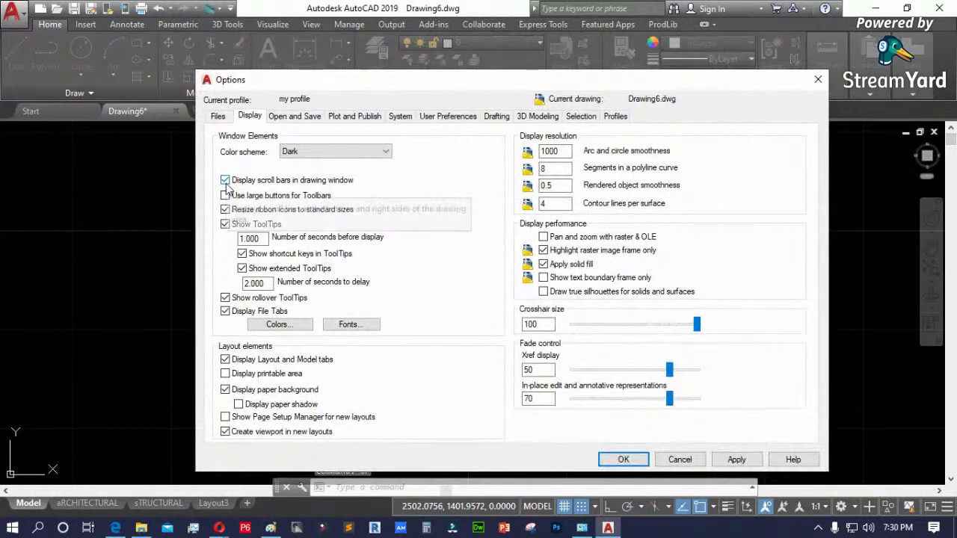
{"action": "left_click", "coordinate": [225, 182]}
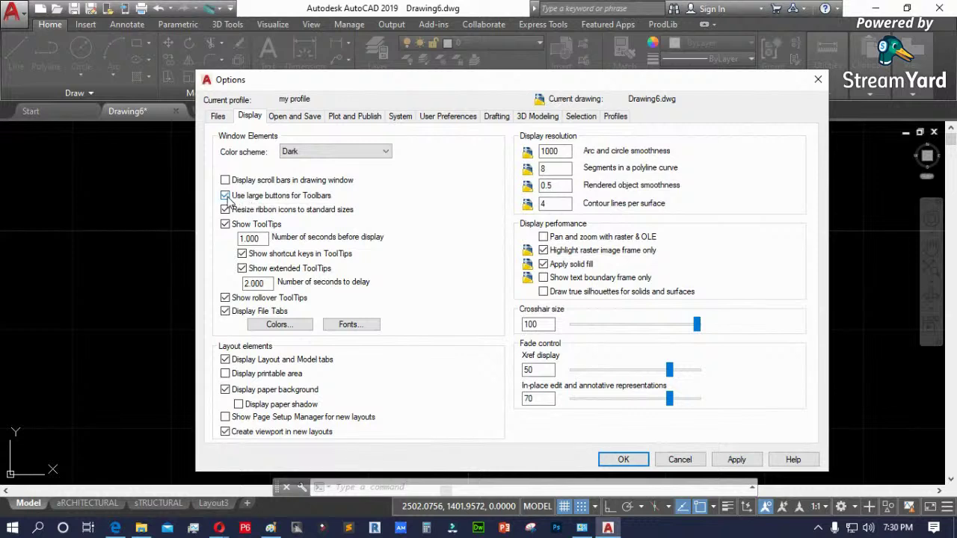
{"action": "left_click", "coordinate": [737, 459]}
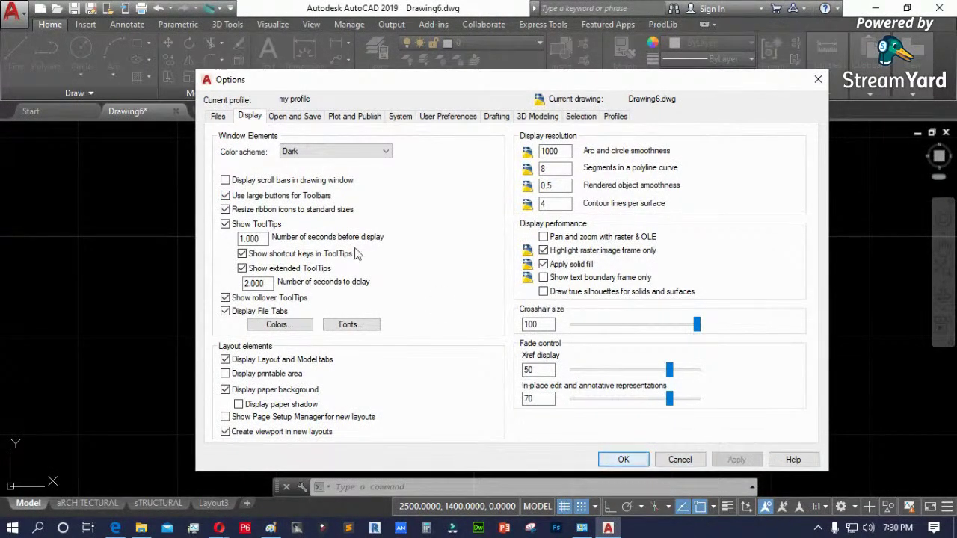
{"action": "left_click", "coordinate": [621, 458]}
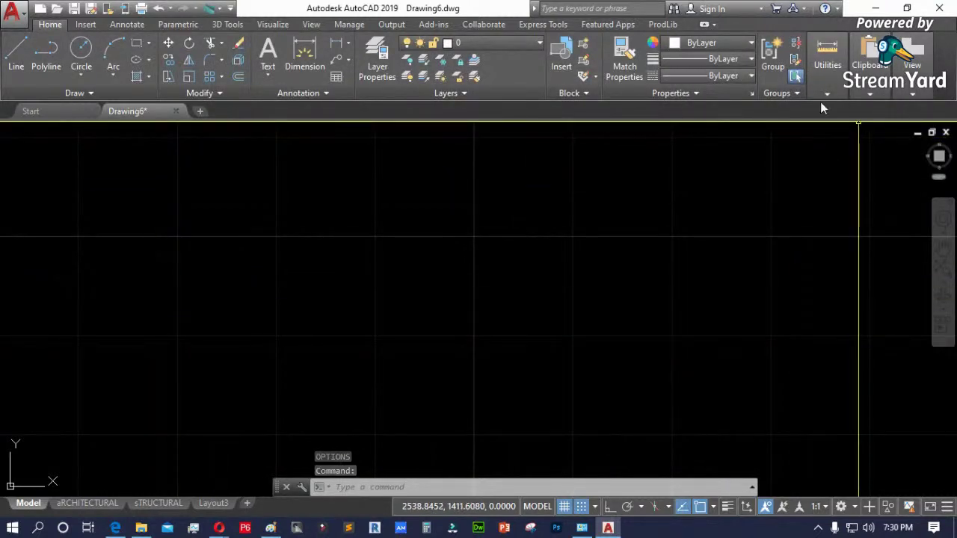
- Turn off large toolbar buttons and ribbon icon resizing to standard sizes, then close Options
{"action": "right_click", "coordinate": [897, 116]}
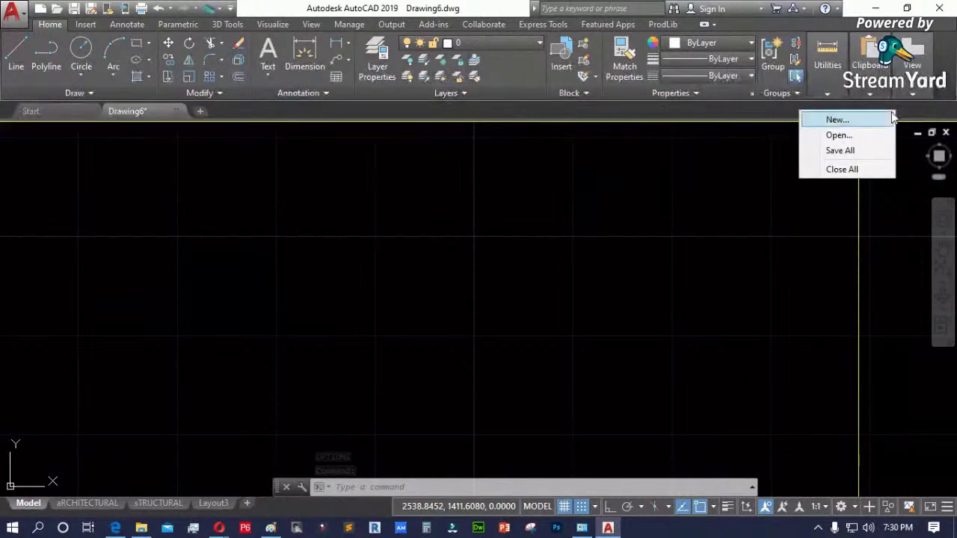
{"action": "left_click", "coordinate": [333, 188]}
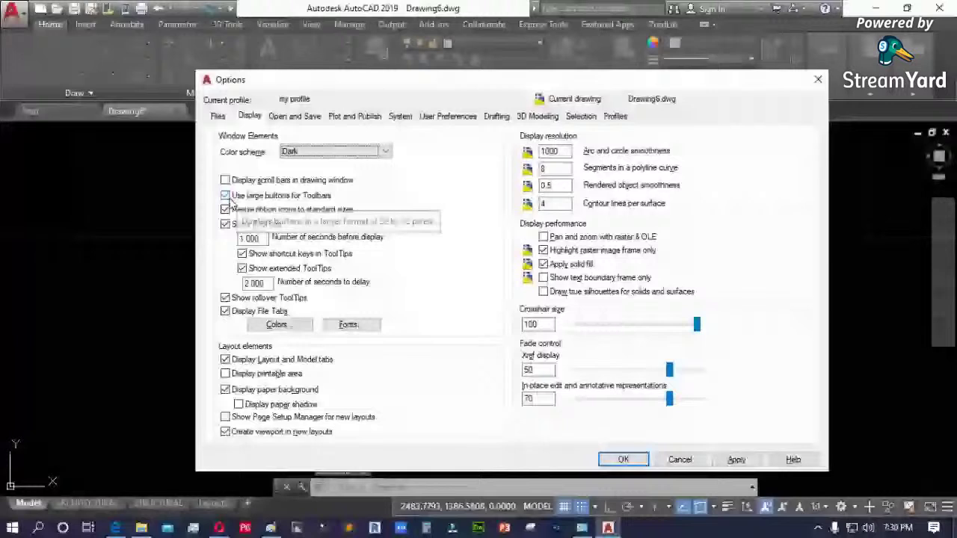
{"action": "left_click", "coordinate": [232, 198]}
{"action": "left_click", "coordinate": [736, 459]}
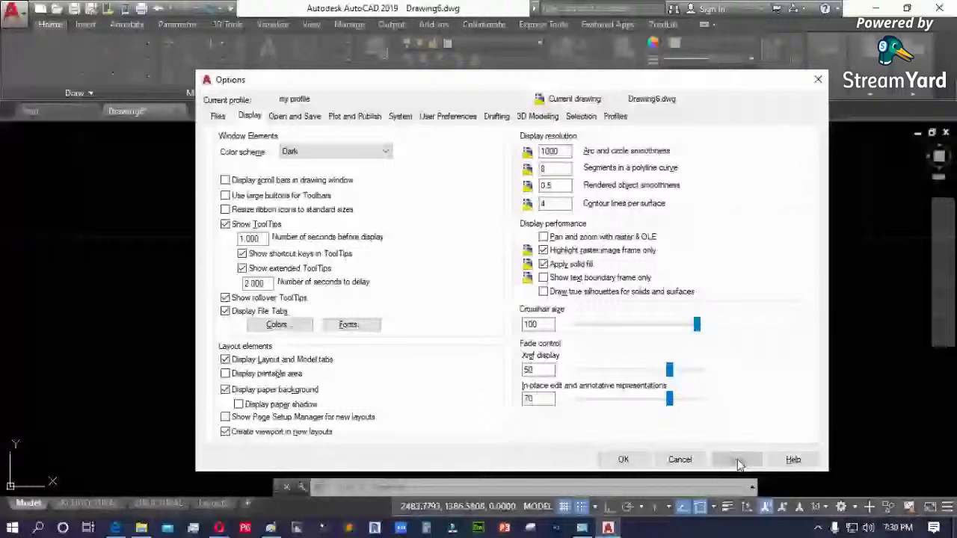
{"action": "left_click", "coordinate": [623, 459]}
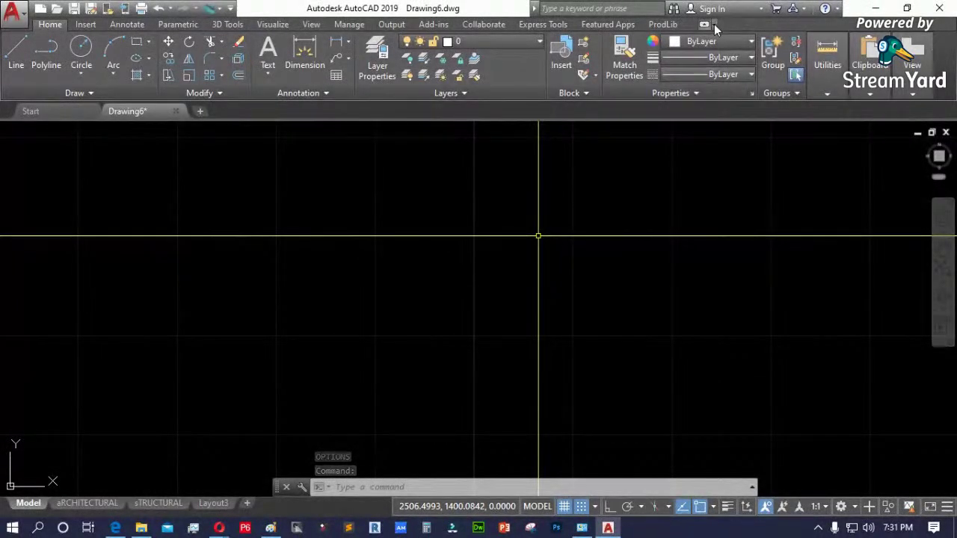
- Reopen display options, toggle Show ToolTips off and back on, apply, then bring Paint forward
{"action": "right_click", "coordinate": [375, 368]}
{"action": "left_click", "coordinate": [318, 377]}
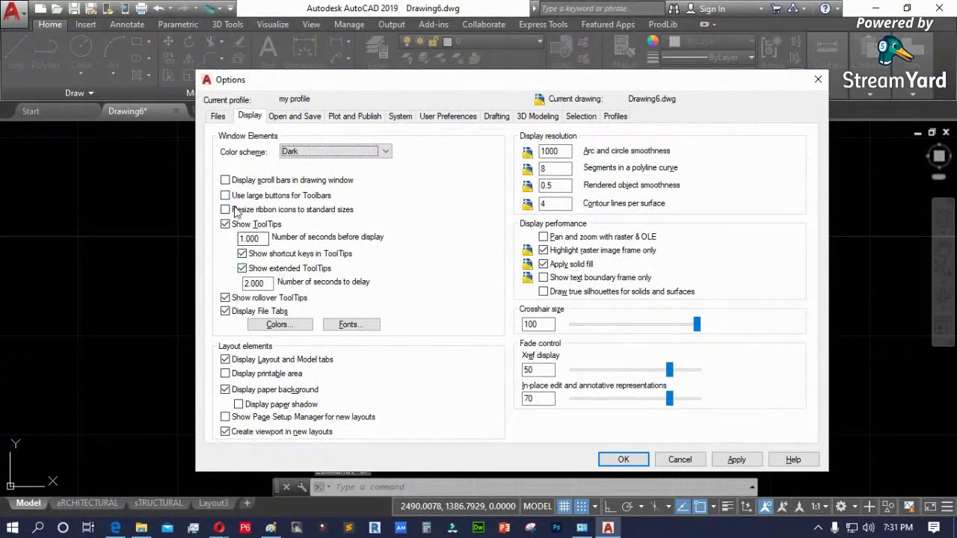
{"action": "left_click", "coordinate": [227, 228]}
{"action": "left_click", "coordinate": [226, 228]}
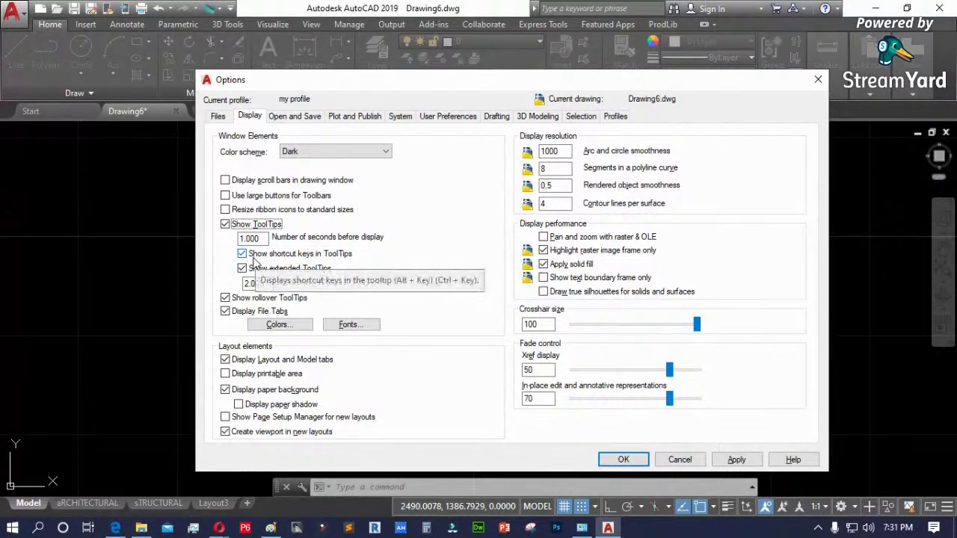
{"action": "left_click_drag", "start_coordinate": [429, 84], "coordinate": [448, 16]}
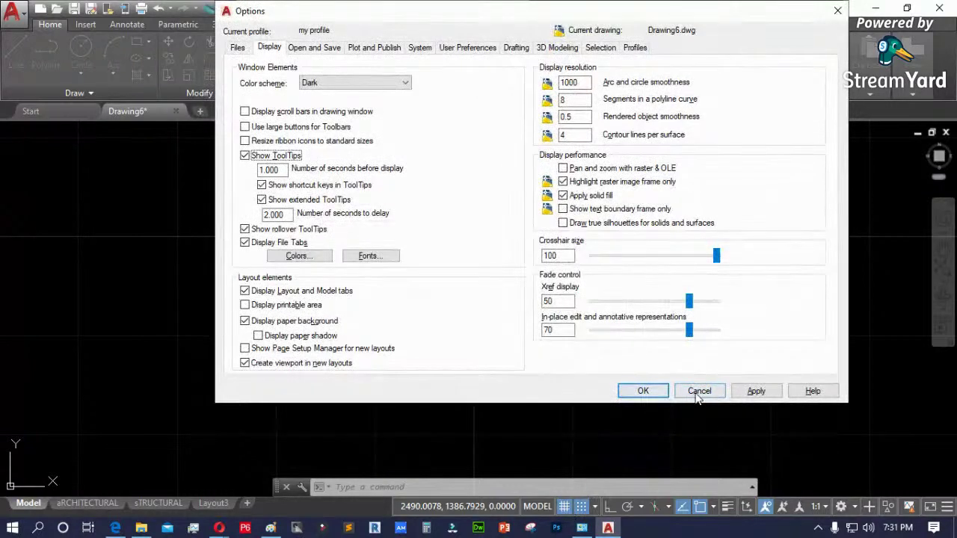
{"action": "left_click", "coordinate": [756, 391]}
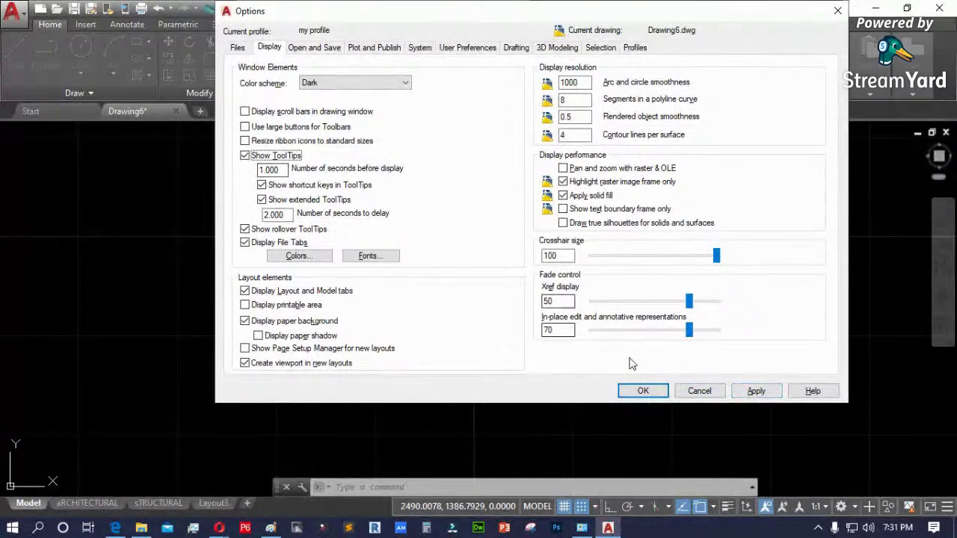
{"action": "left_click", "coordinate": [641, 391]}
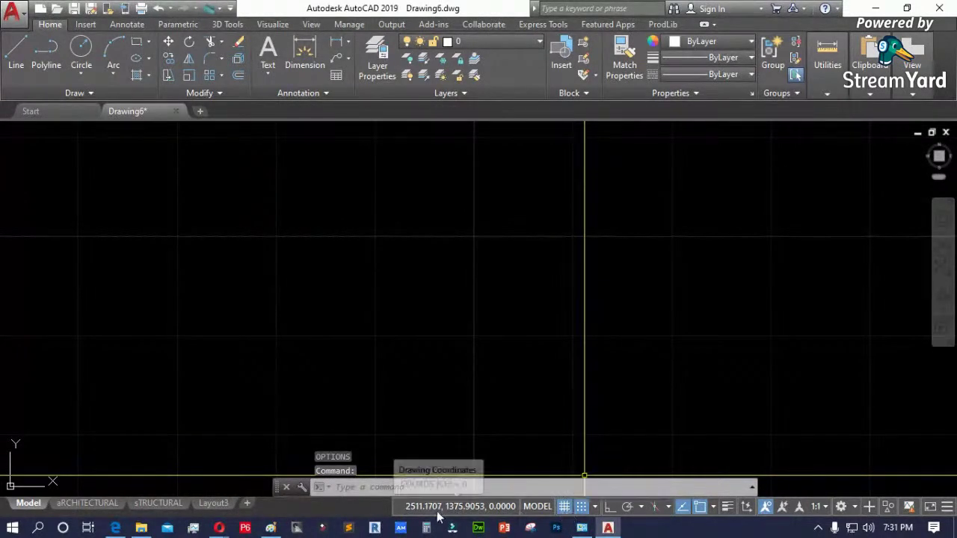
{"action": "left_click", "coordinate": [272, 528]}
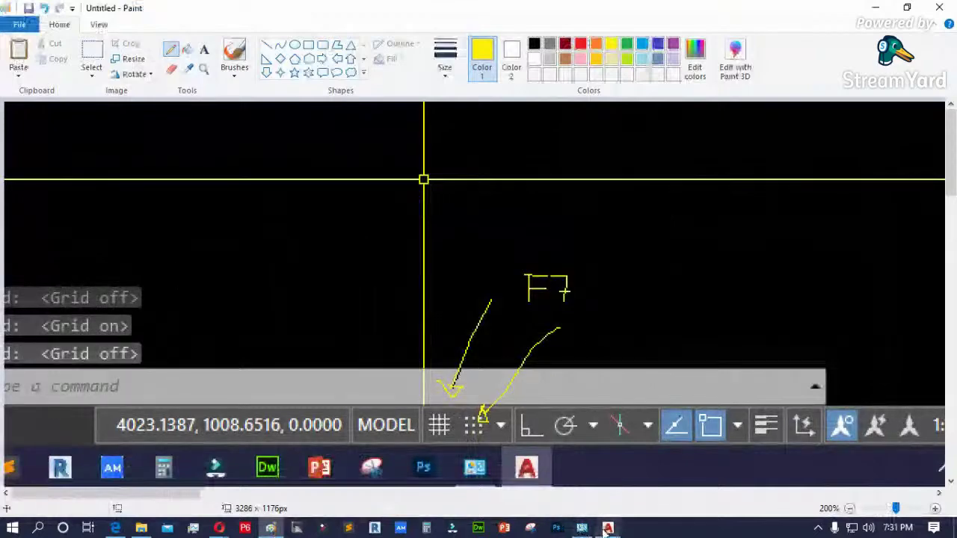
- Paste the new screenshot into Paint and position it to frame the grid tooltip
{"action": "left_click", "coordinate": [608, 528]}
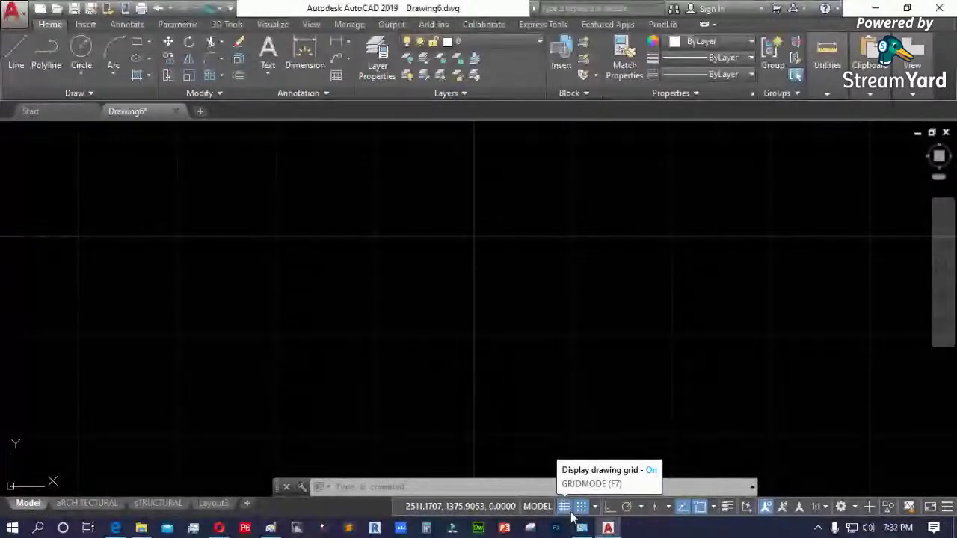
{"action": "left_click", "coordinate": [271, 528]}
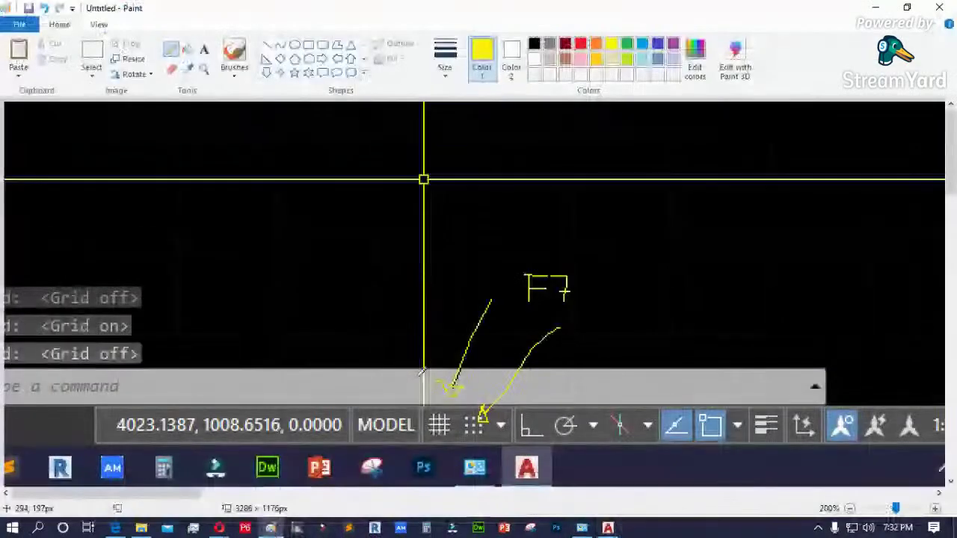
{"action": "key", "text": "ctrl+v"}
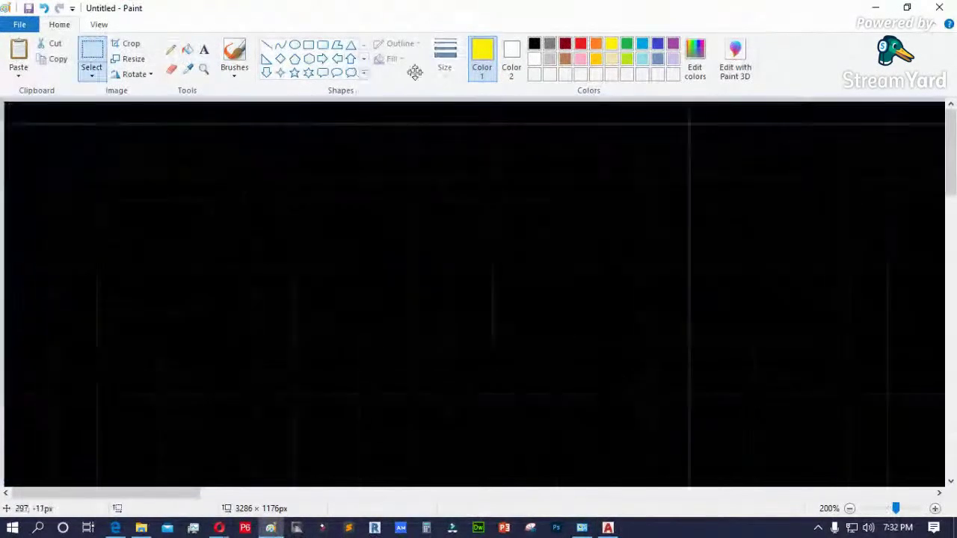
{"action": "left_click_drag", "start_coordinate": [568, 224], "coordinate": [332, 270]}
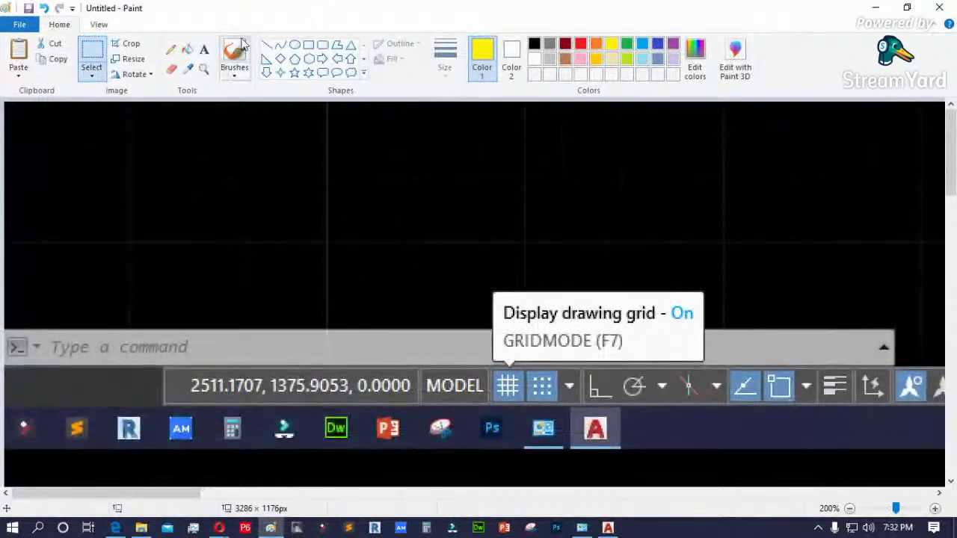
- Circle the GRIDMODE (F7) tooltip with yellow, then red, pencil strokes
{"action": "left_click", "coordinate": [171, 50]}
{"action": "mouse_move", "coordinate": [519, 257]}
{"action": "left_mouse_down"}
{"action": "mouse_move", "coordinate": [469, 299]}
{"action": "mouse_move", "coordinate": [504, 321]}
{"action": "mouse_move", "coordinate": [644, 326]}
{"action": "mouse_move", "coordinate": [709, 311]}
{"action": "mouse_move", "coordinate": [693, 269]}
{"action": "mouse_move", "coordinate": [493, 254]}
{"action": "left_mouse_up"}
{"action": "left_click_drag", "start_coordinate": [641, 348], "coordinate": [639, 335]}
{"action": "mouse_move", "coordinate": [495, 329]}
{"action": "left_mouse_down"}
{"action": "mouse_move", "coordinate": [589, 377]}
{"action": "mouse_move", "coordinate": [655, 364]}
{"action": "left_mouse_up"}
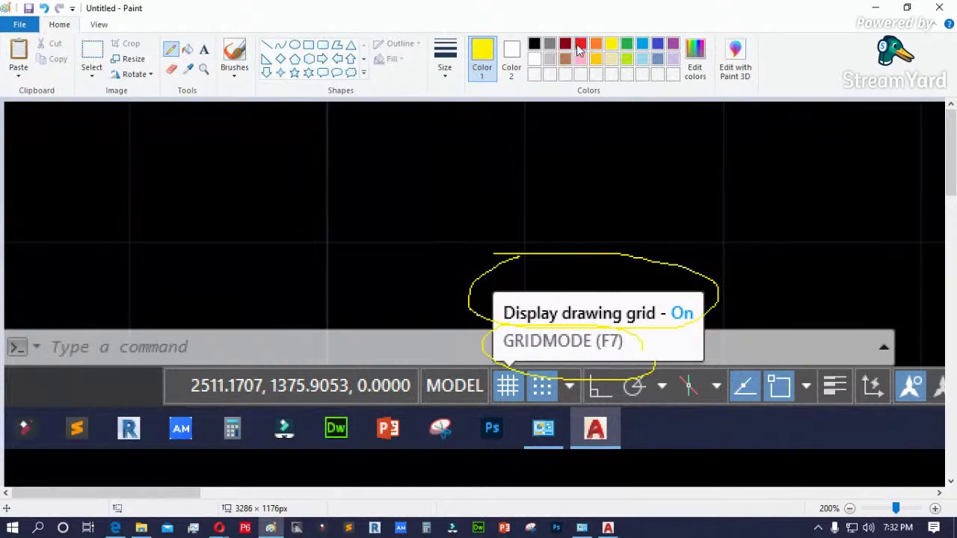
{"action": "left_click", "coordinate": [580, 46]}
{"action": "mouse_move", "coordinate": [549, 326]}
{"action": "left_mouse_down"}
{"action": "mouse_move", "coordinate": [494, 339]}
{"action": "mouse_move", "coordinate": [580, 368]}
{"action": "mouse_move", "coordinate": [641, 348]}
{"action": "mouse_move", "coordinate": [545, 327]}
{"action": "left_mouse_up"}
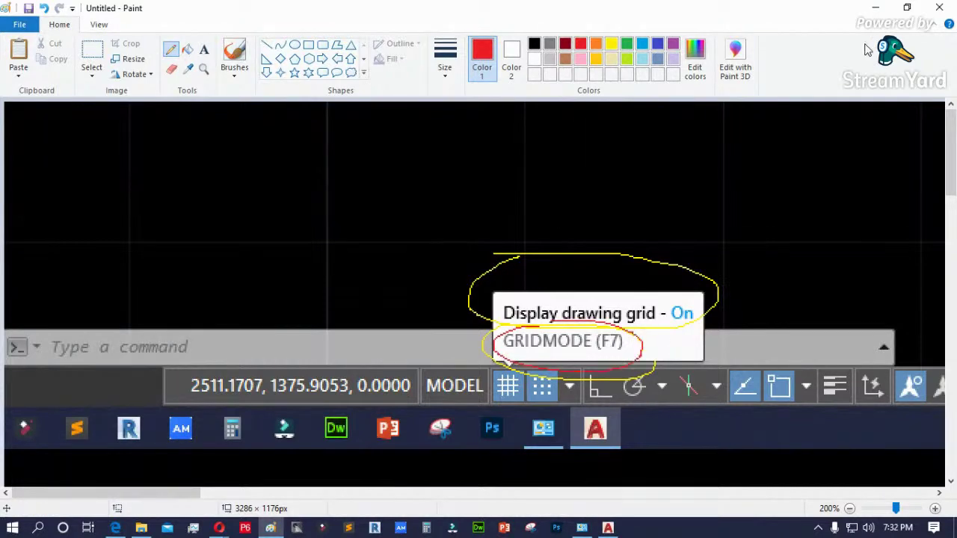
- Minimize Paint and reopen AutoCAD Options with OP
{"action": "left_click", "coordinate": [876, 8]}
{"action": "type", "text": "OP"}
{"action": "key", "text": "Return"}
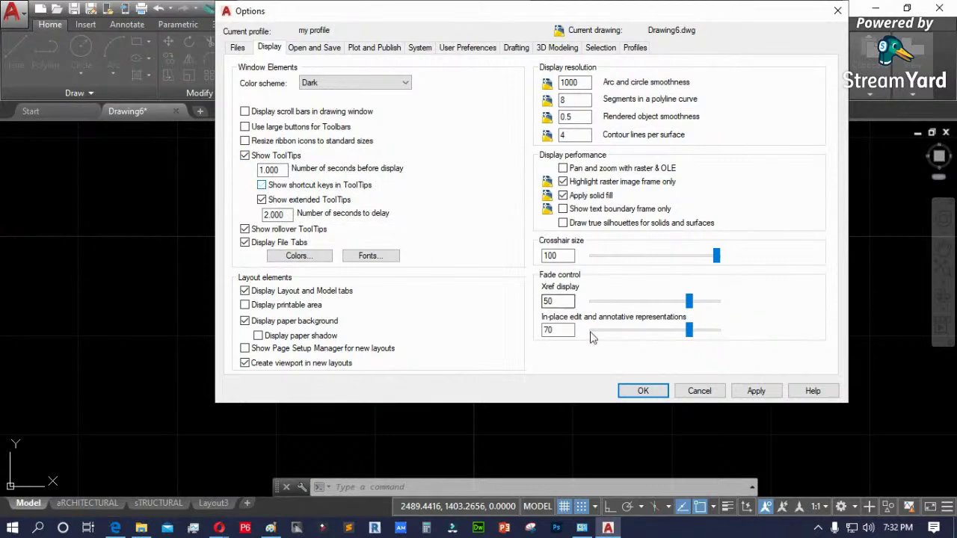
- Apply and close Options, then reopen with OP to show tooltip shortcut keys and hide file tabs
{"action": "left_click", "coordinate": [754, 391]}
{"action": "left_click", "coordinate": [647, 393]}
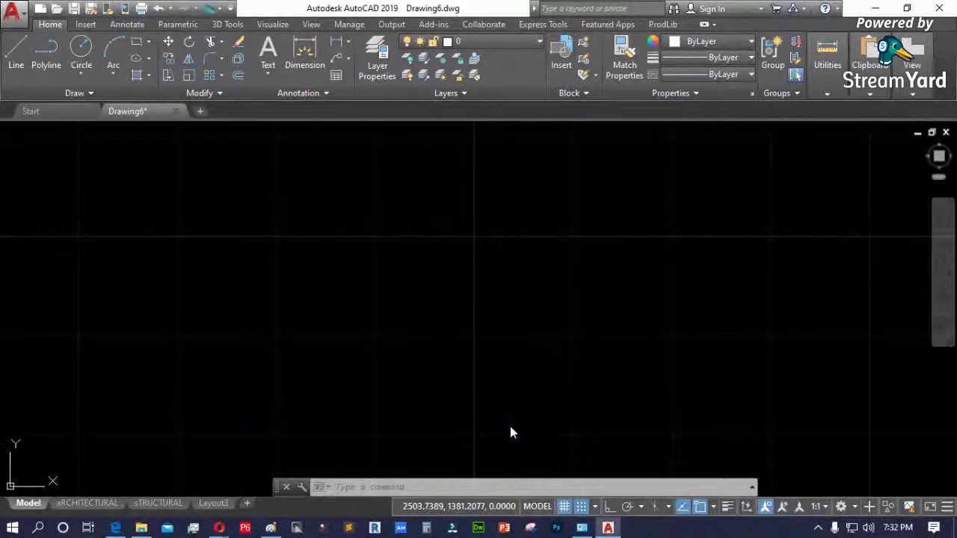
{"action": "type", "text": "op"}
{"action": "key", "text": "Return"}
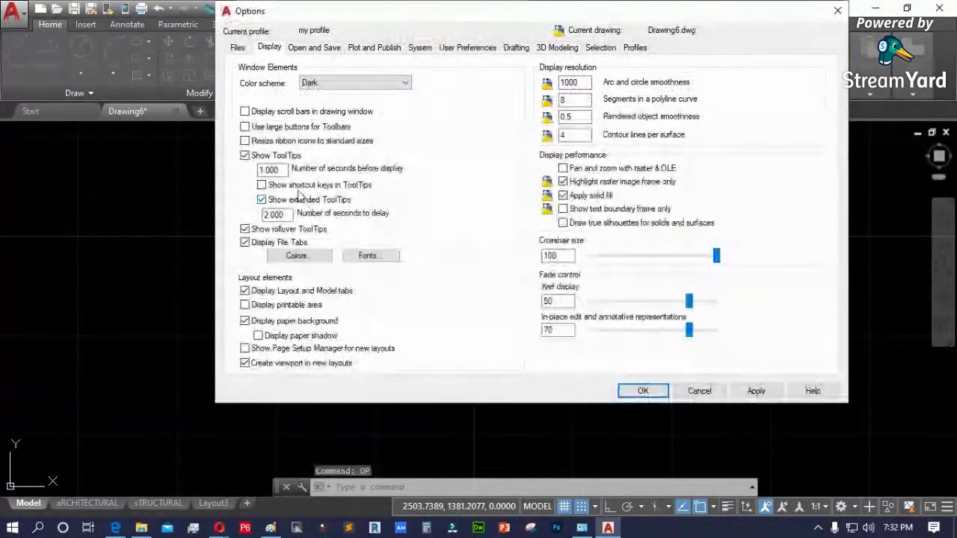
{"action": "left_click", "coordinate": [261, 185]}
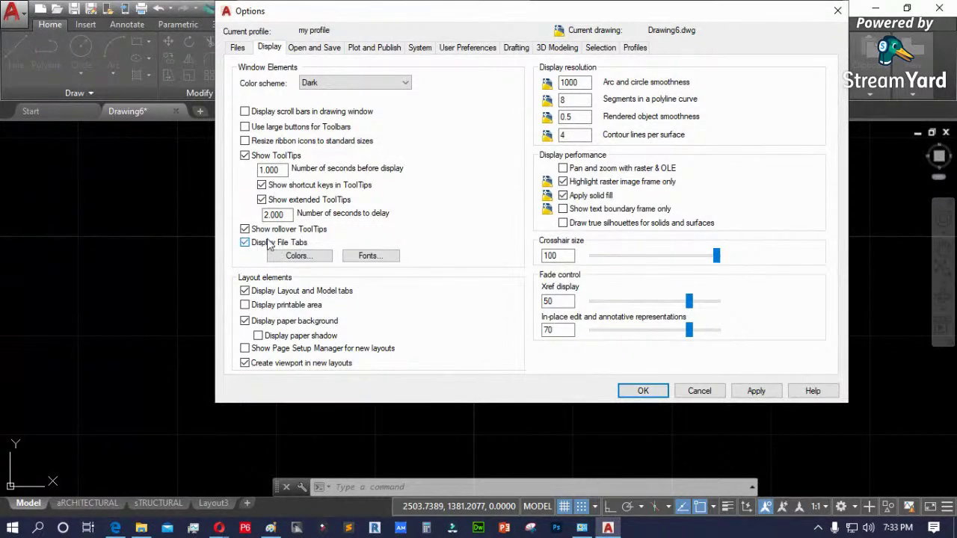
{"action": "left_click", "coordinate": [735, 393]}
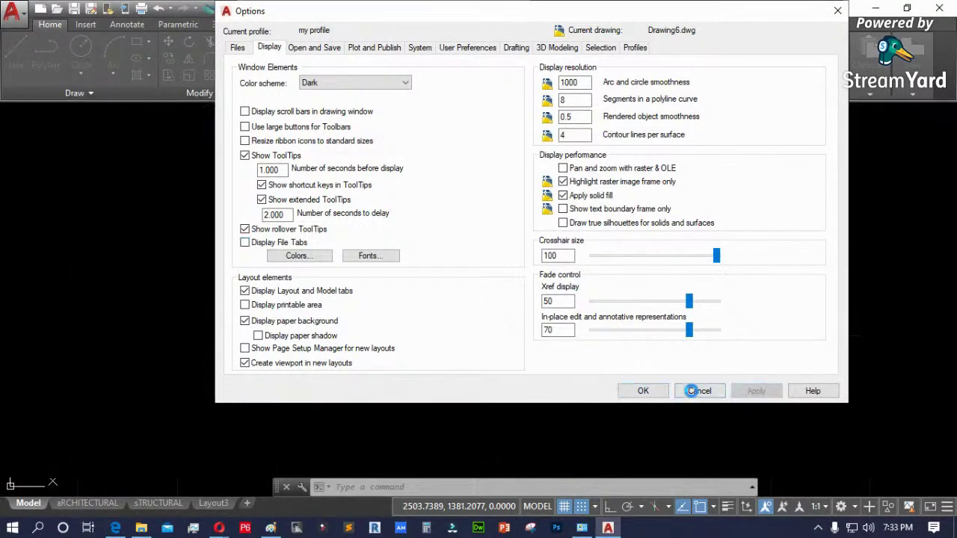
{"action": "left_click", "coordinate": [641, 391]}
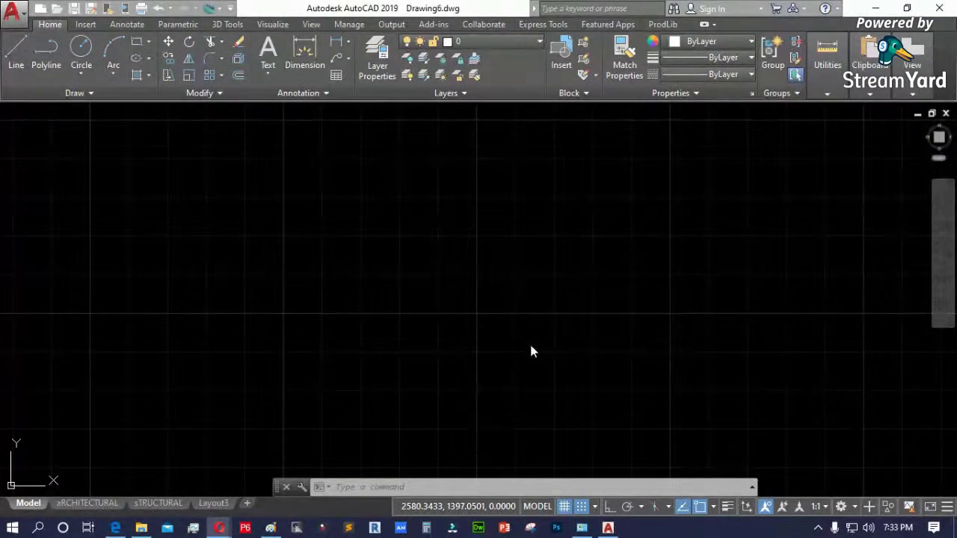
- Reopen Options with OP, turn Display File Tabs back on, leave fonts unchanged, and apply
{"action": "left_click", "coordinate": [249, 329]}
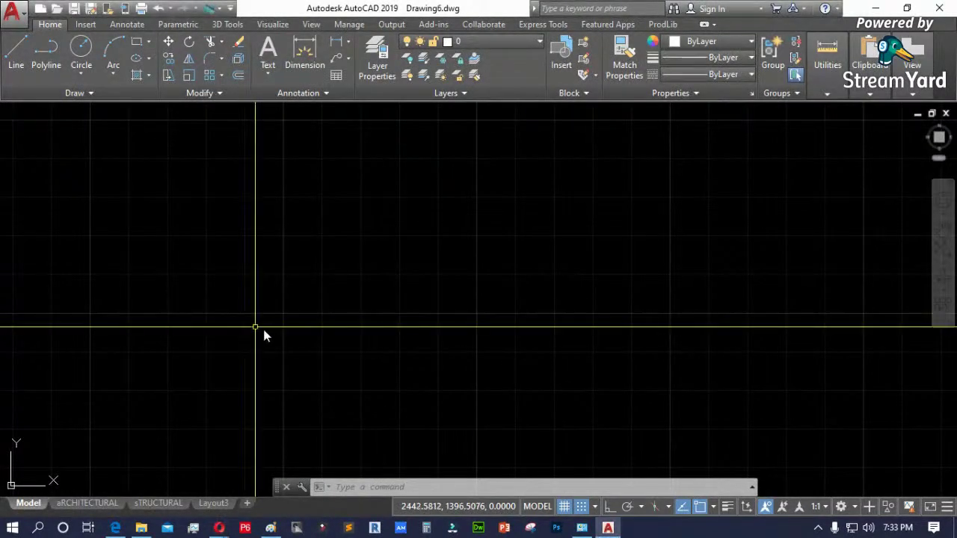
{"action": "type", "text": "op"}
{"action": "key", "text": "Return"}
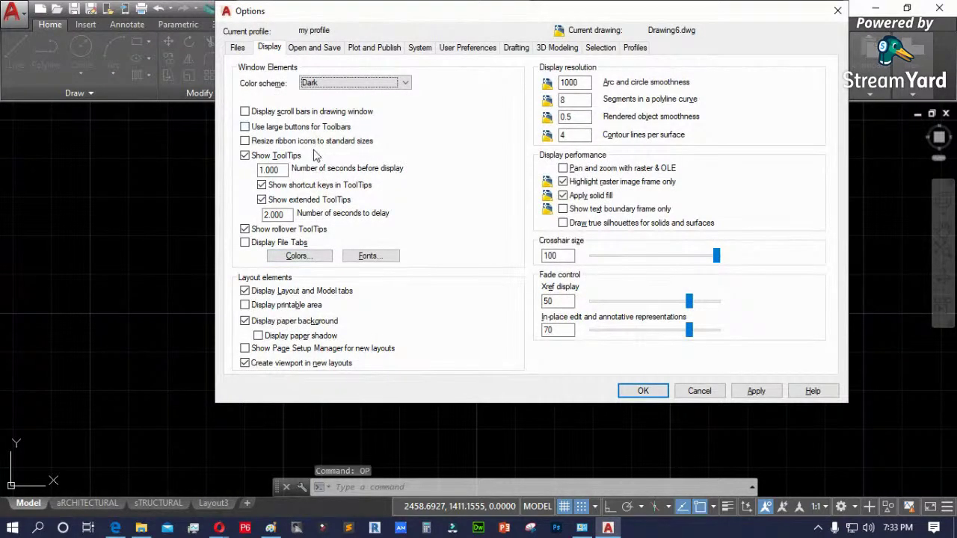
{"action": "left_click", "coordinate": [246, 244]}
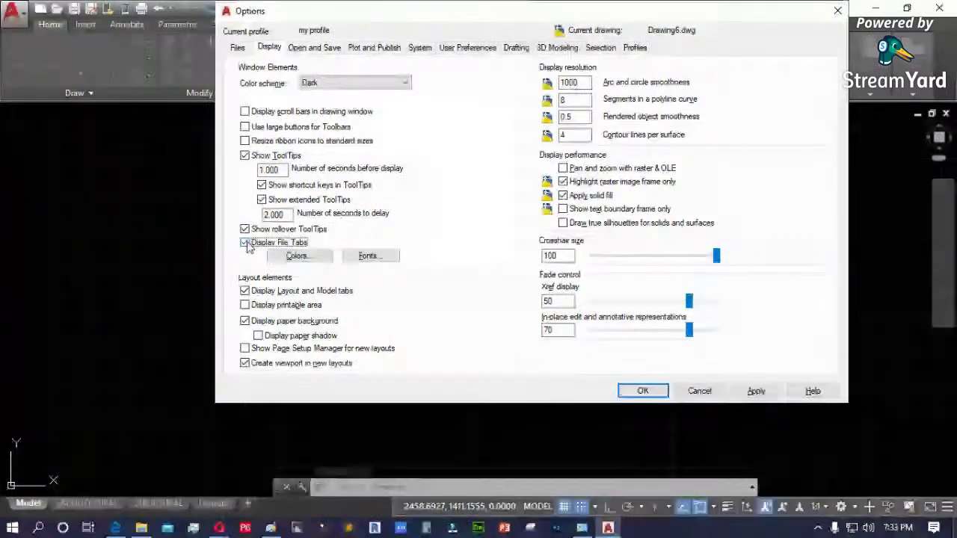
{"action": "left_click", "coordinate": [370, 256]}
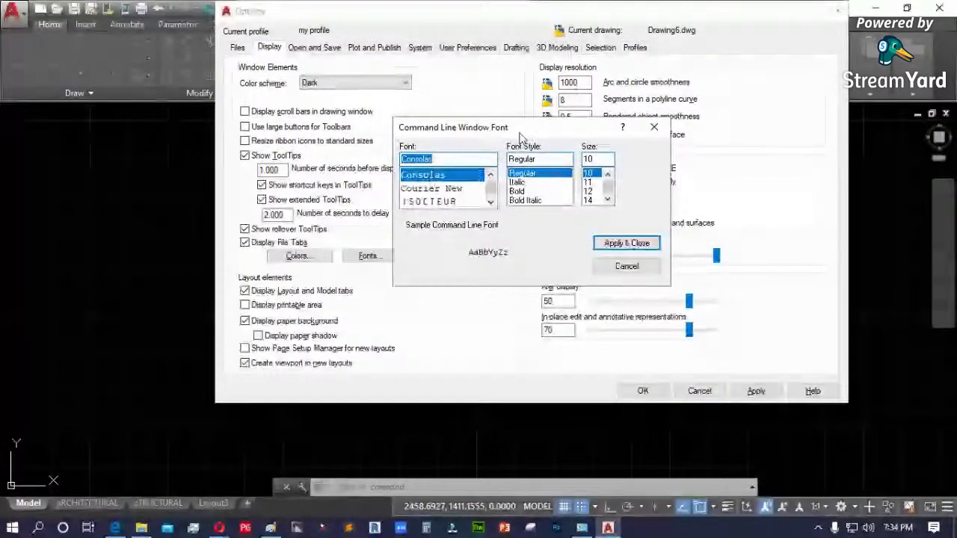
{"action": "left_click", "coordinate": [628, 267]}
{"action": "left_click", "coordinate": [763, 394]}
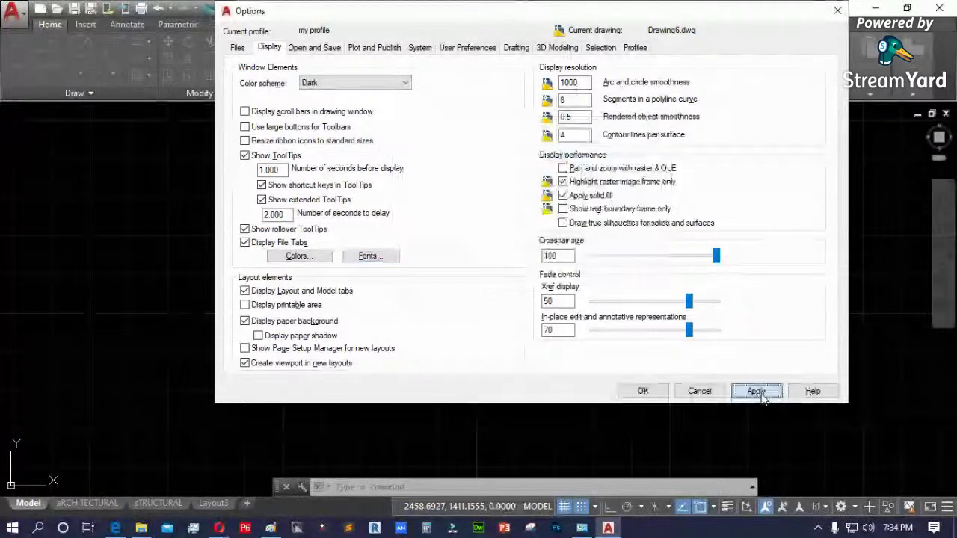
{"action": "left_click", "coordinate": [643, 391]}
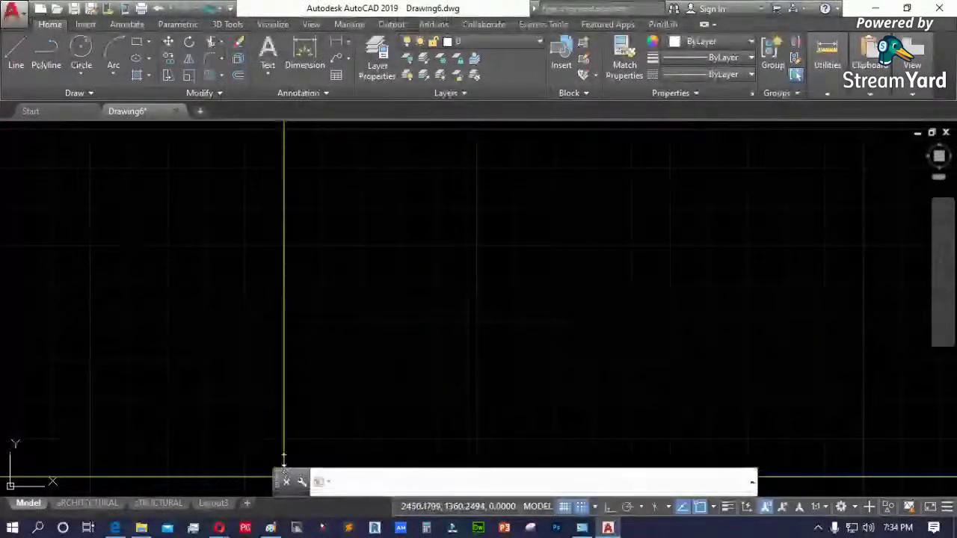
- Expand the command history with F2, scroll back through earlier commands, then run OP
{"action": "key", "text": "F2"}
{"action": "left_click_drag", "start_coordinate": [283, 407], "coordinate": [278, 246]}
{"action": "scroll", "coordinate": [394, 381], "scroll_direction": "up", "scroll_amount": 3}
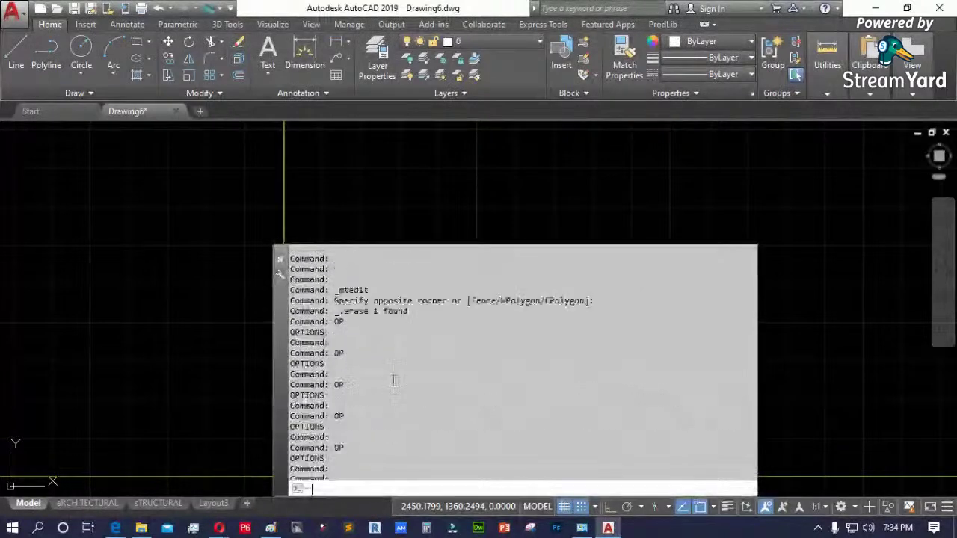
{"action": "scroll", "coordinate": [393, 380], "scroll_direction": "up", "scroll_amount": 1}
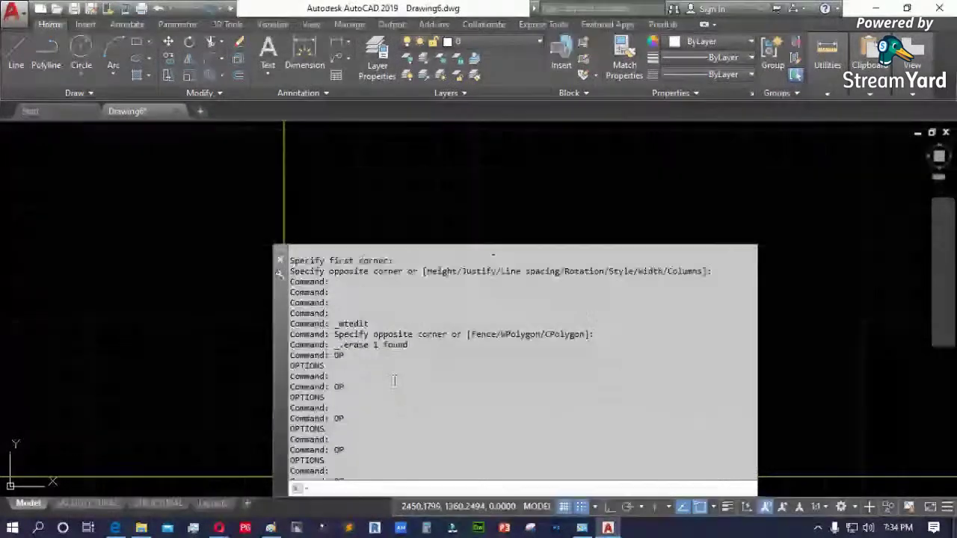
{"action": "scroll", "coordinate": [394, 380], "scroll_direction": "up", "scroll_amount": 3}
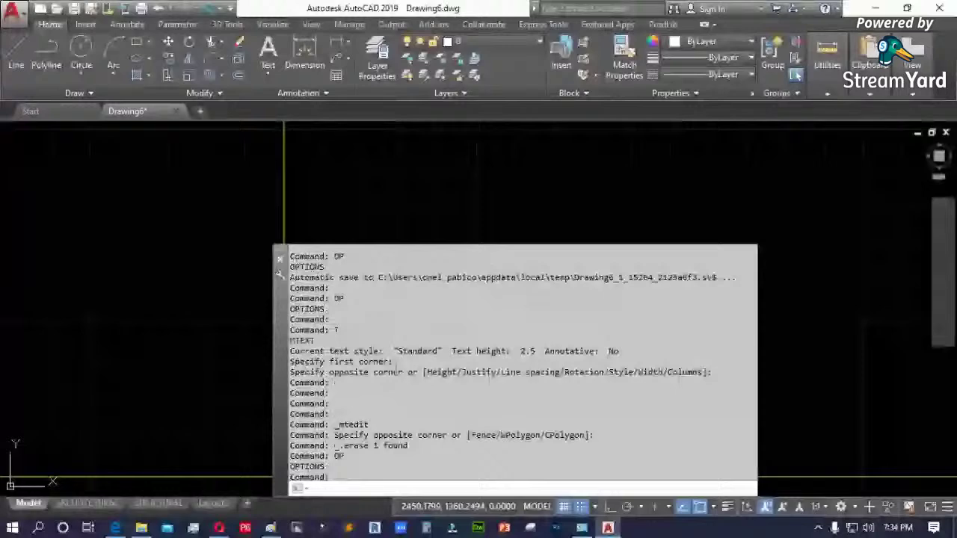
{"action": "scroll", "coordinate": [396, 372], "scroll_direction": "up", "scroll_amount": 4}
{"action": "scroll", "coordinate": [396, 373], "scroll_direction": "up", "scroll_amount": 5}
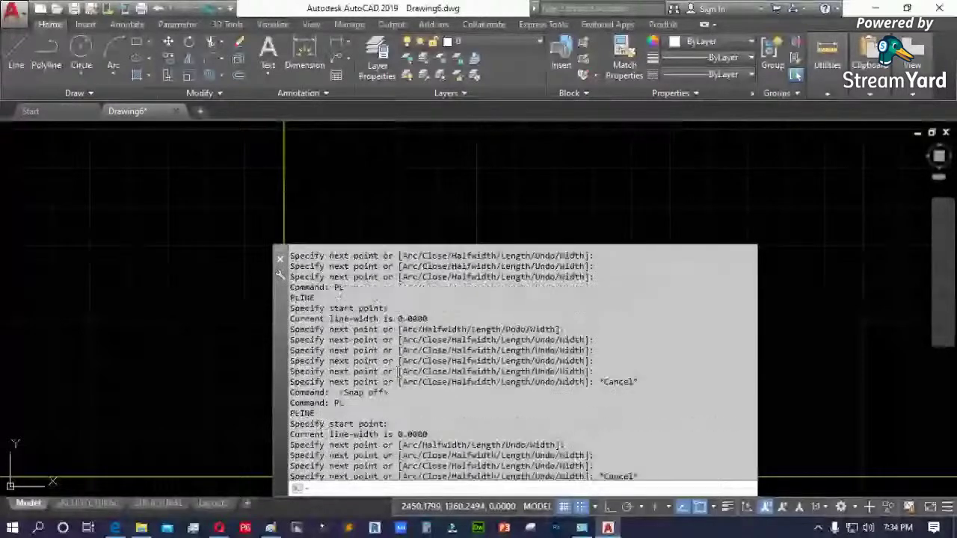
{"action": "scroll", "coordinate": [402, 377], "scroll_direction": "up", "scroll_amount": 5}
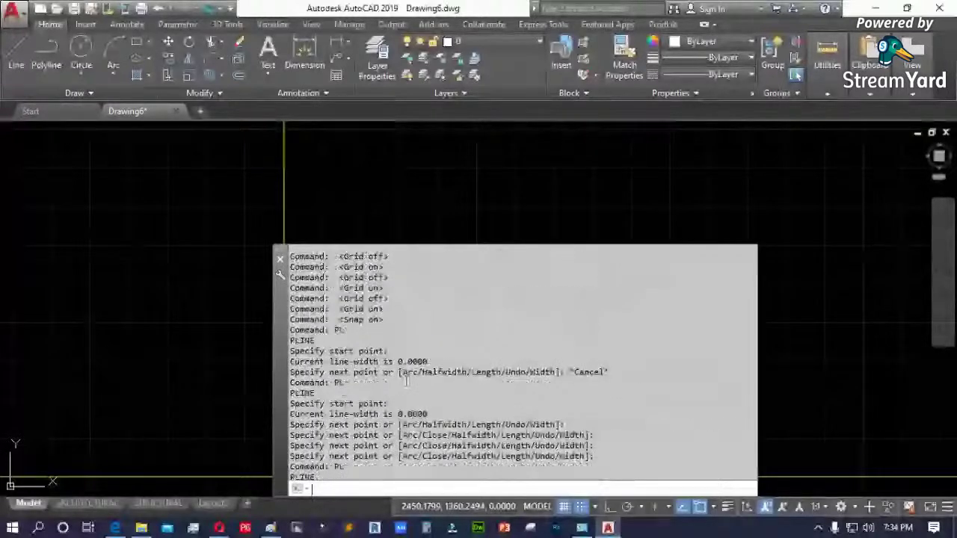
{"action": "scroll", "coordinate": [406, 381], "scroll_direction": "up", "scroll_amount": 5}
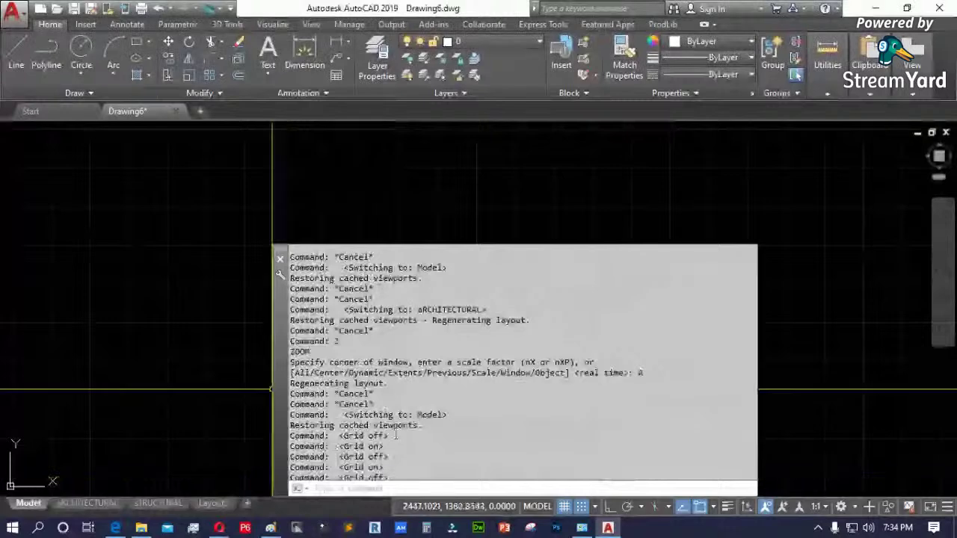
{"action": "left_click_drag", "start_coordinate": [396, 436], "coordinate": [290, 436]}
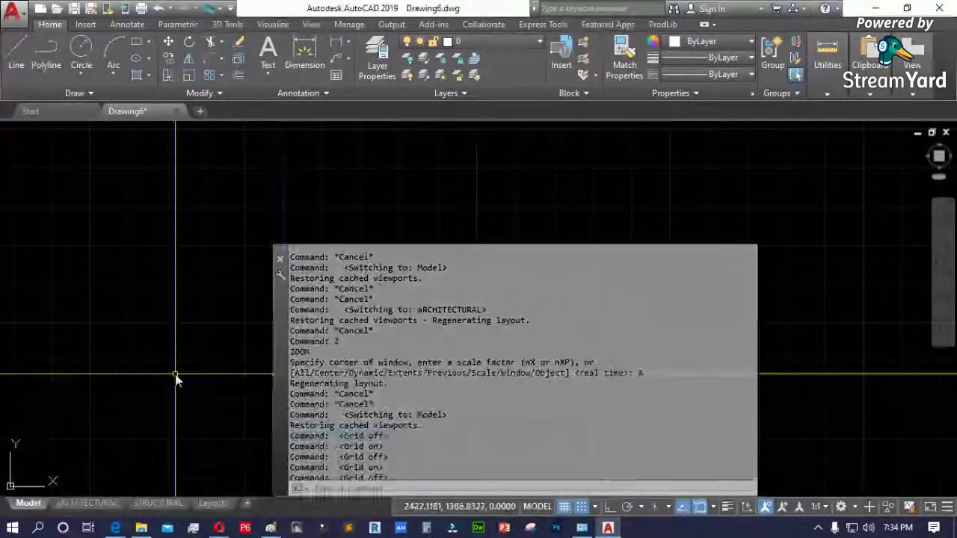
{"action": "left_click", "coordinate": [175, 375]}
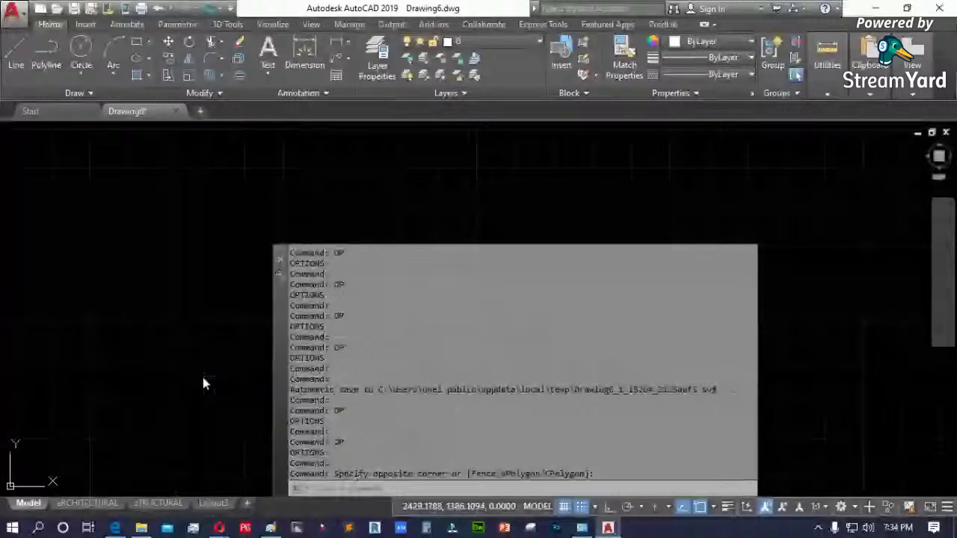
{"action": "type", "text": "OP"}
{"action": "key", "text": "Return"}
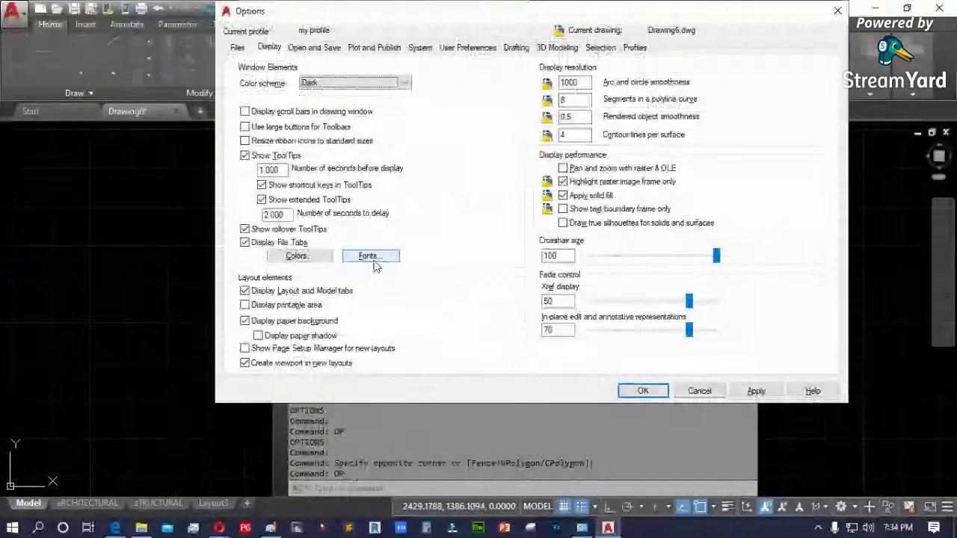
{"action": "left_click", "coordinate": [372, 257]}
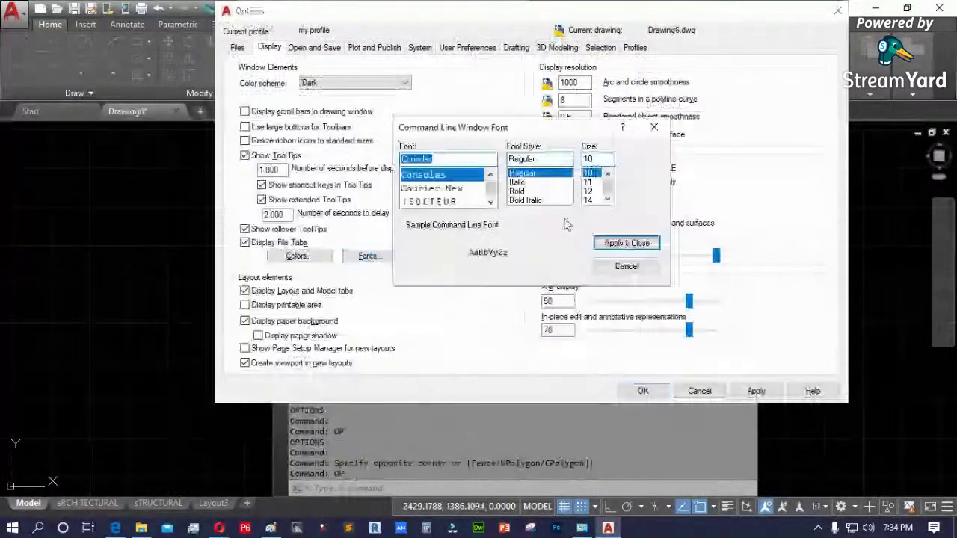
{"action": "left_click", "coordinate": [614, 242]}
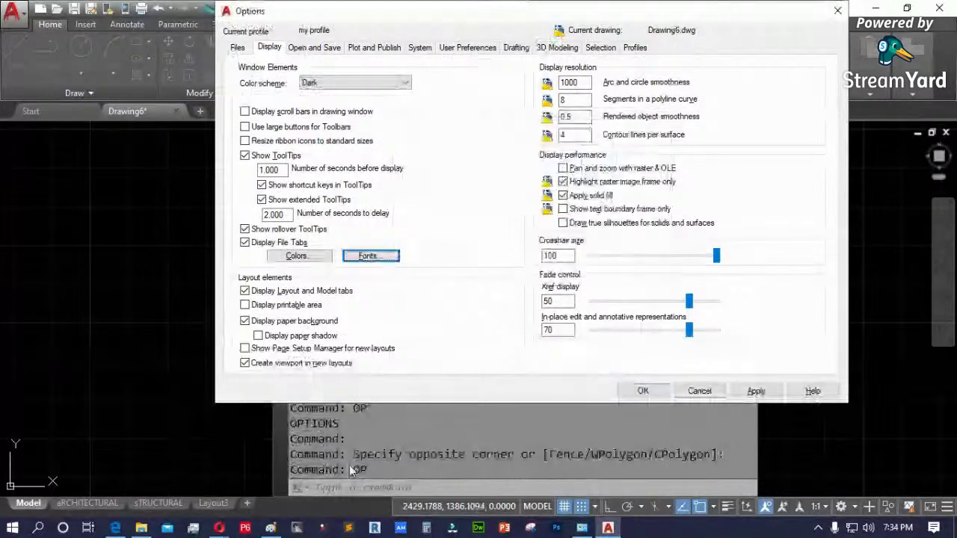
{"action": "left_click", "coordinate": [756, 391]}
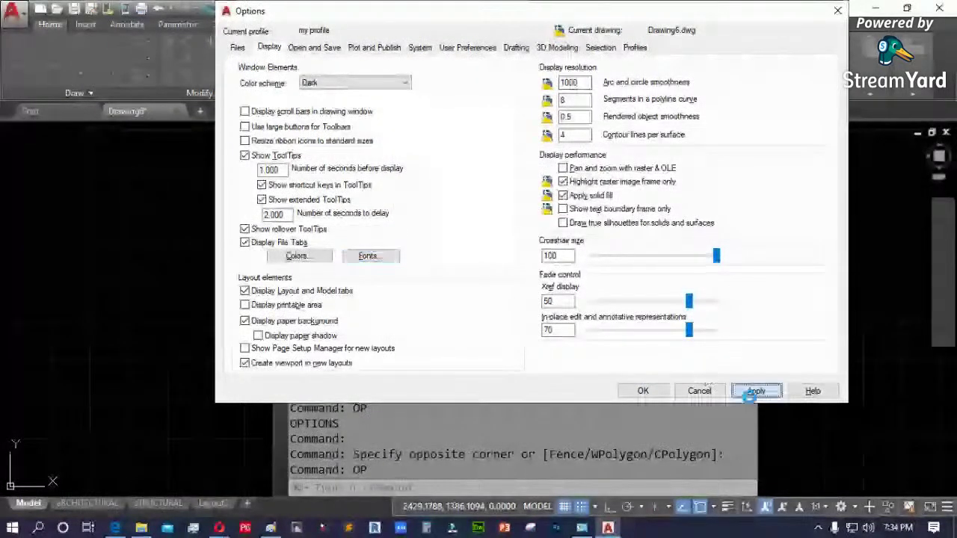
{"action": "left_click", "coordinate": [643, 391]}
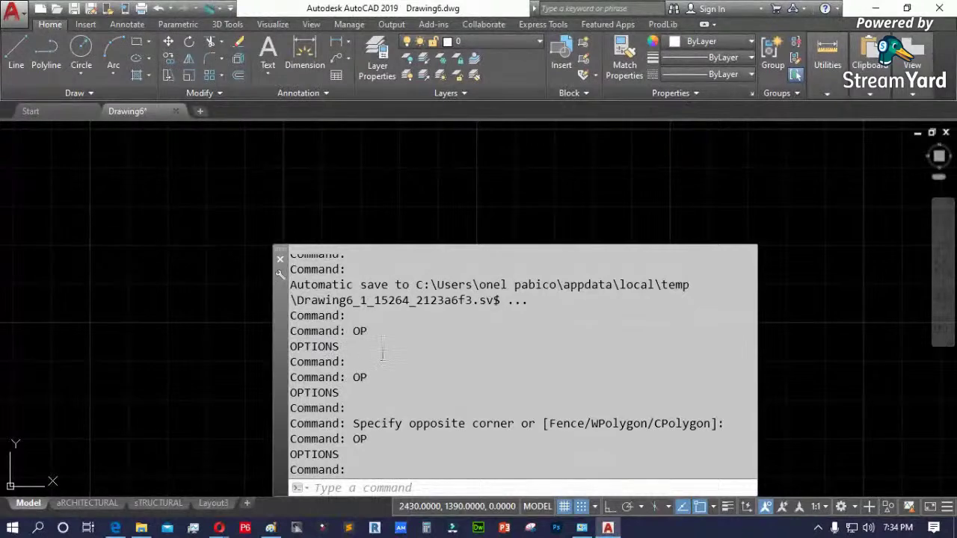
{"action": "type", "text": "OP"}
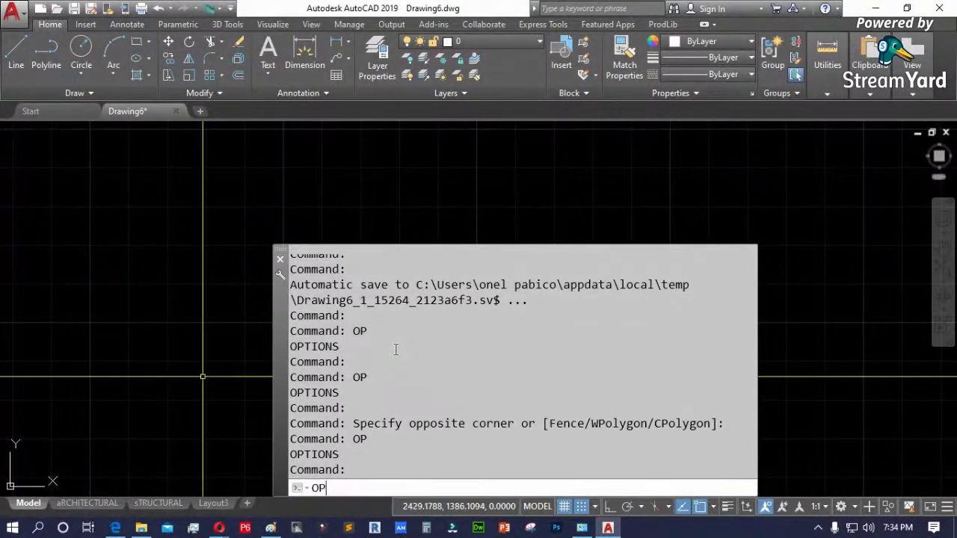
{"action": "key", "text": "Return"}
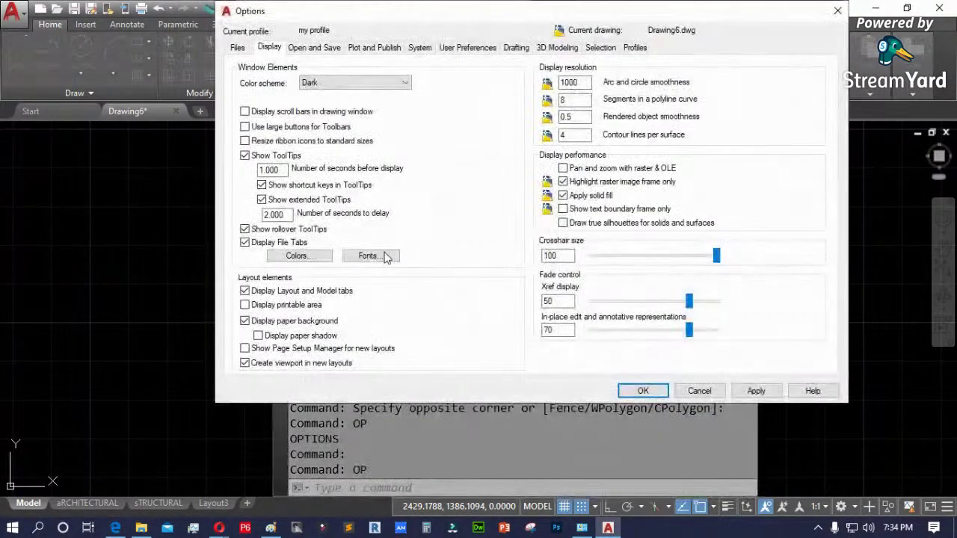
{"action": "left_click", "coordinate": [369, 256]}
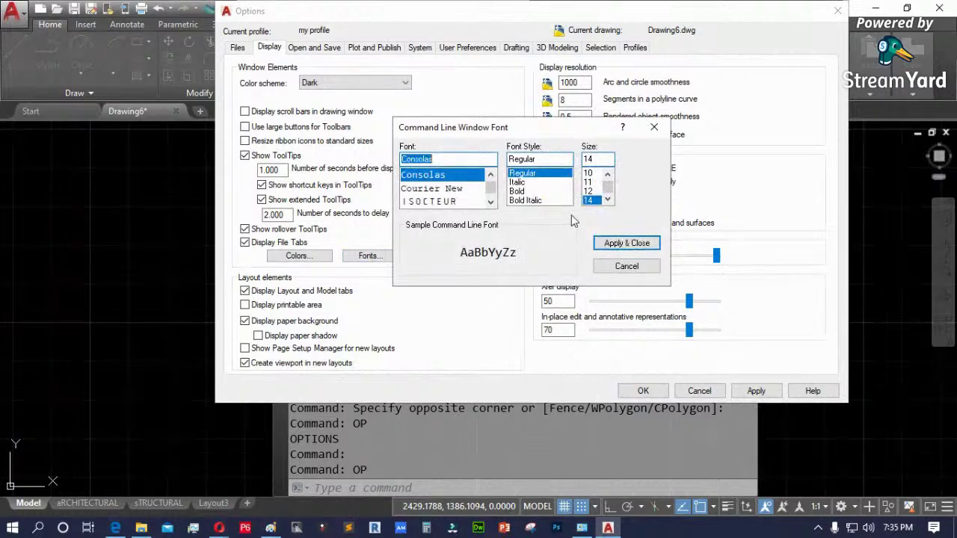
{"action": "left_click", "coordinate": [590, 173]}
{"action": "left_click", "coordinate": [628, 243]}
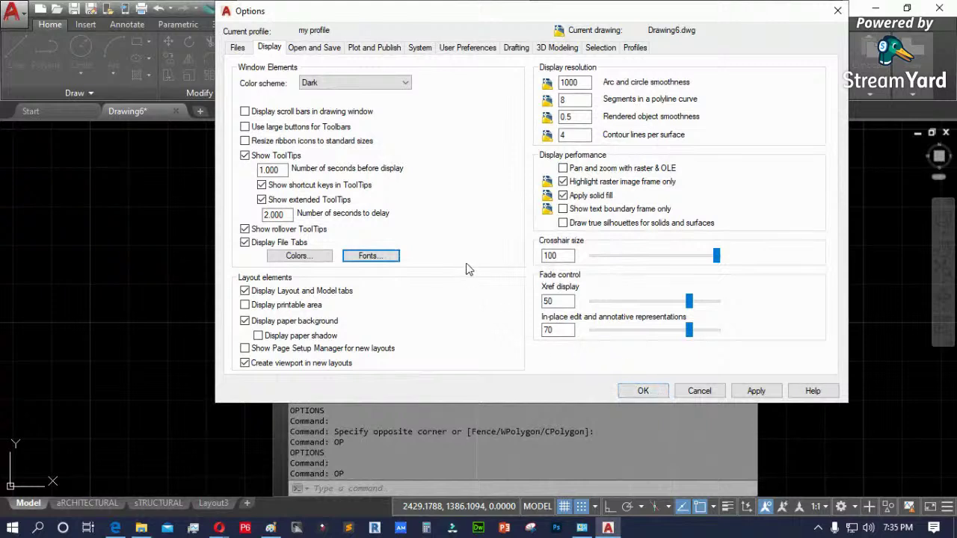
{"action": "left_click", "coordinate": [379, 256]}
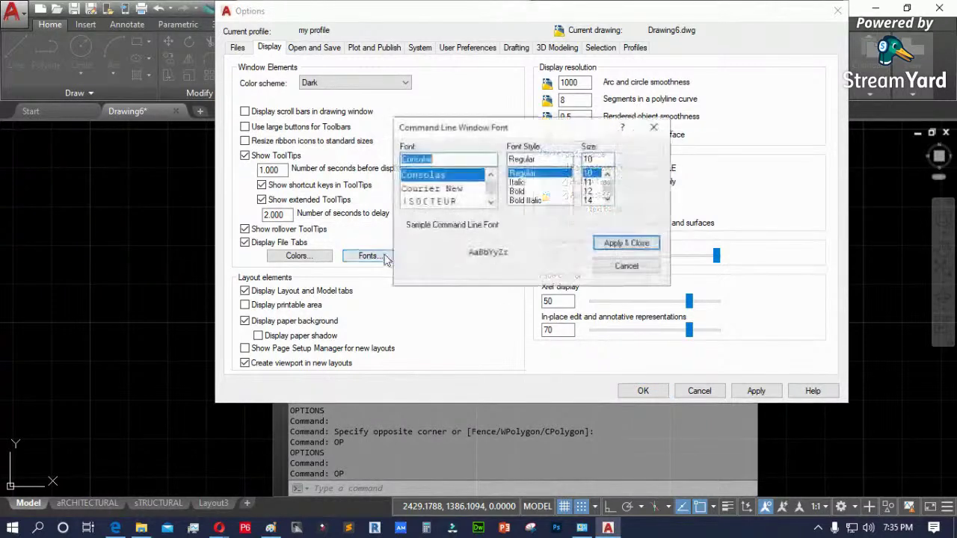
{"action": "left_click", "coordinate": [491, 201]}
{"action": "left_click", "coordinate": [490, 202]}
{"action": "left_click", "coordinate": [491, 203]}
{"action": "left_click", "coordinate": [490, 202]}
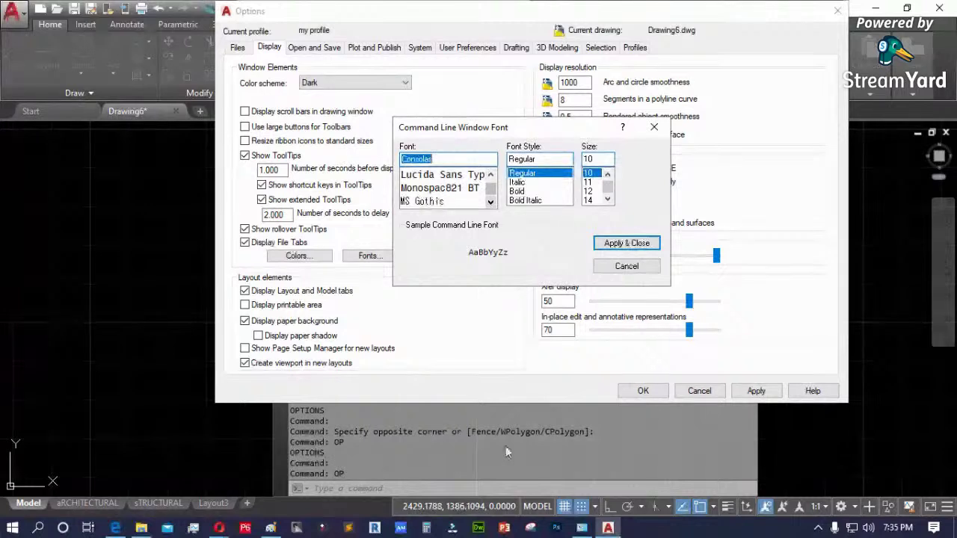
{"action": "left_click", "coordinate": [490, 202]}
{"action": "left_click", "coordinate": [491, 202]}
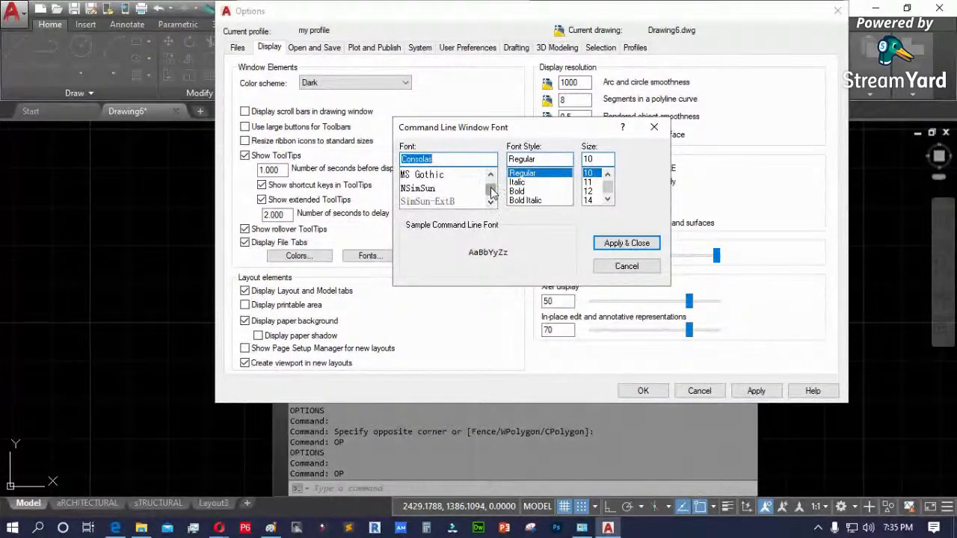
{"action": "left_click_drag", "start_coordinate": [492, 192], "coordinate": [492, 188]}
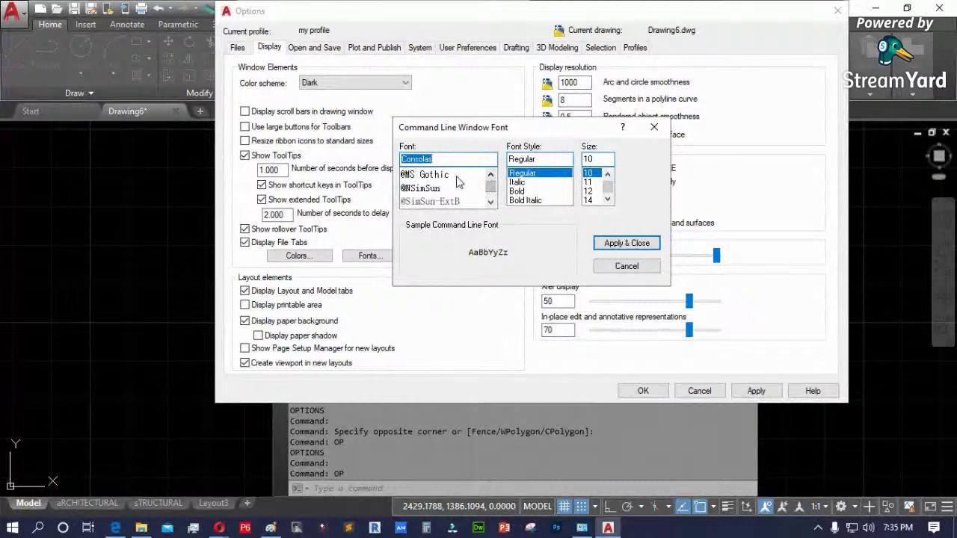
{"action": "left_click", "coordinate": [457, 177]}
{"action": "left_click", "coordinate": [462, 189]}
{"action": "scroll", "coordinate": [447, 196], "scroll_direction": "down", "scroll_amount": 5}
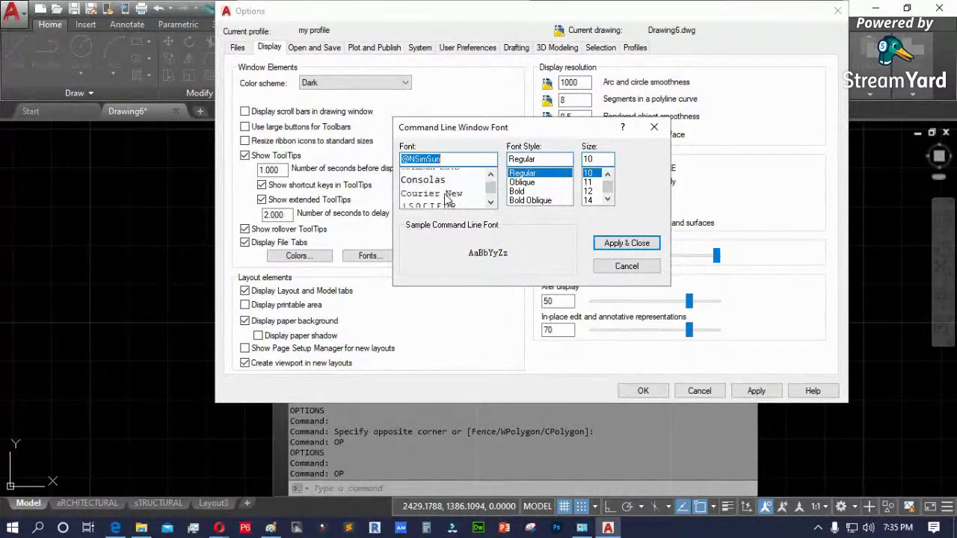
{"action": "scroll", "coordinate": [447, 196], "scroll_direction": "up", "scroll_amount": 5}
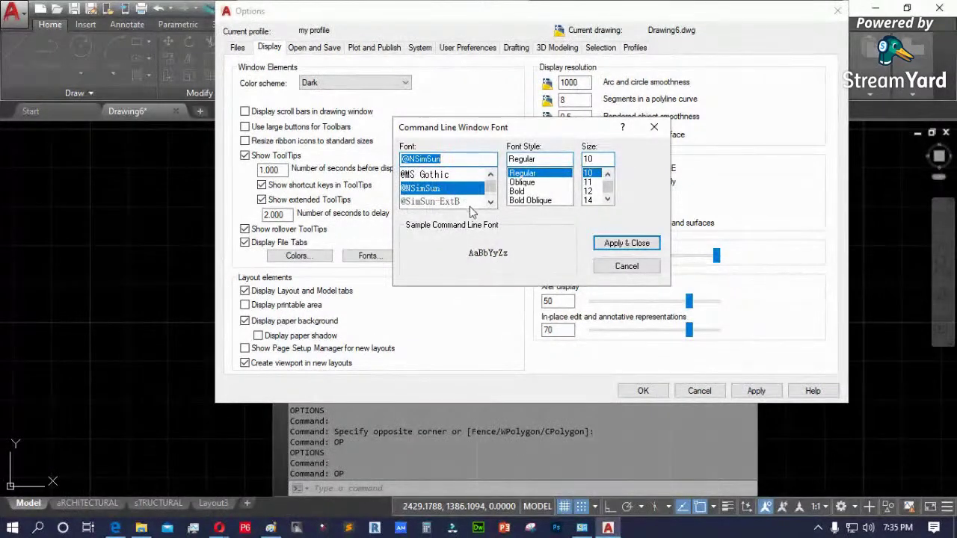
{"action": "left_click", "coordinate": [627, 267]}
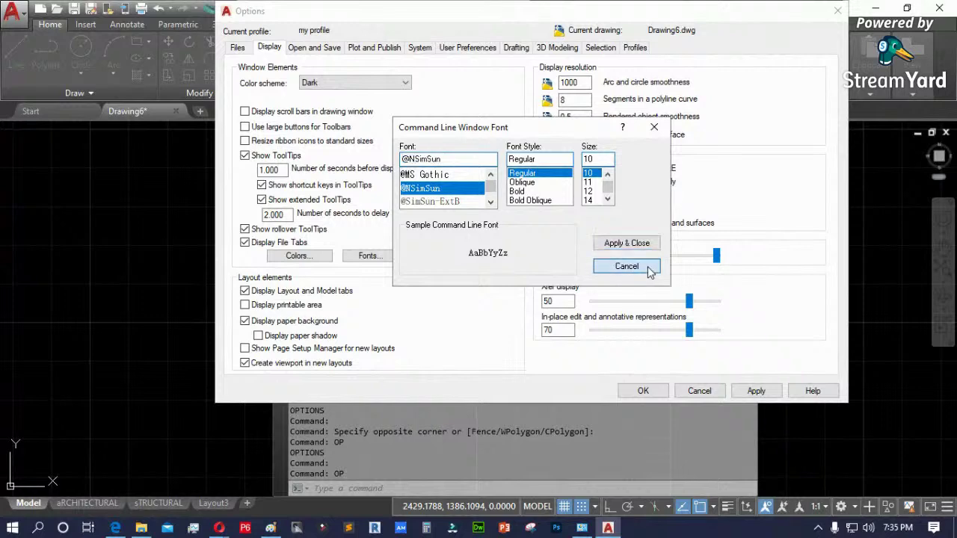
- Close Drawing Window Colors unchanged, close Options with OK, and shrink the command history panel
{"action": "left_click", "coordinate": [291, 257]}
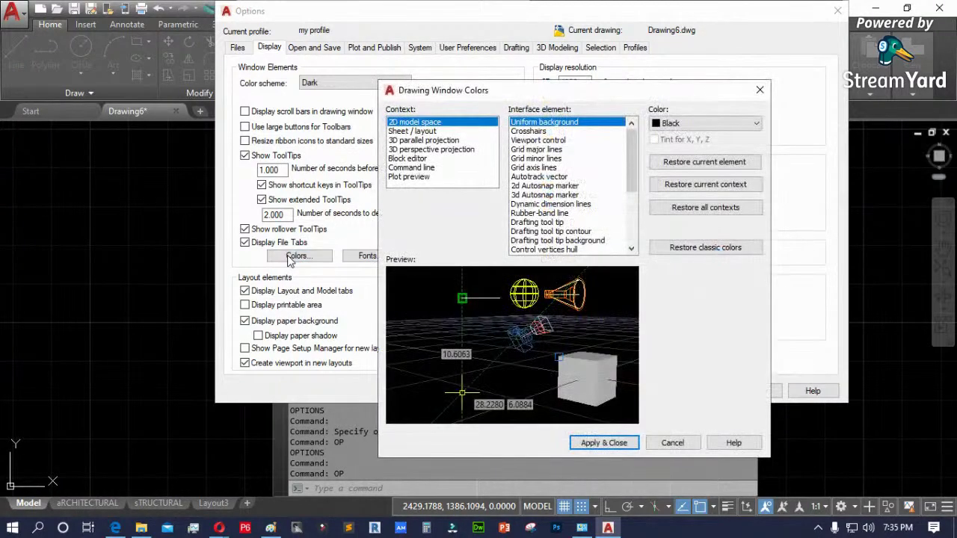
{"action": "left_click_drag", "start_coordinate": [491, 92], "coordinate": [373, 83]}
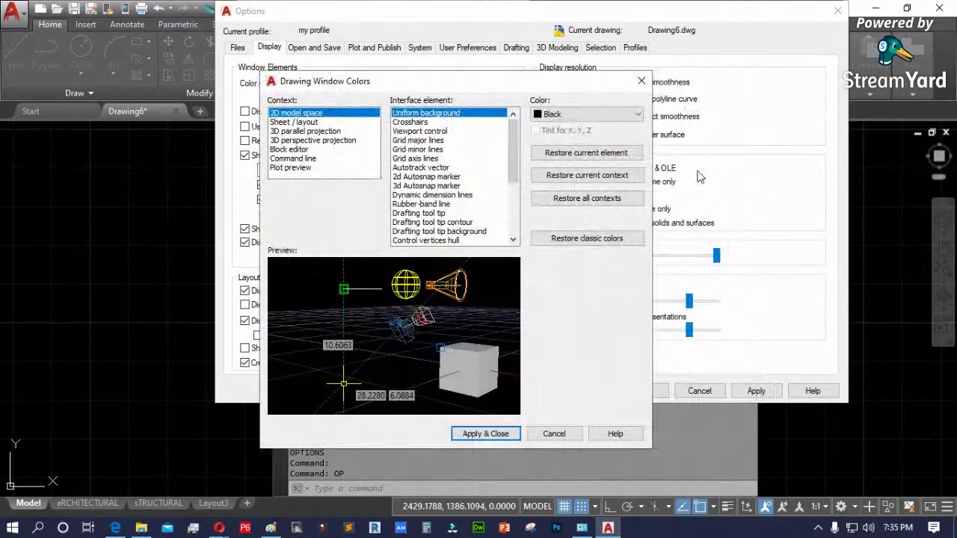
{"action": "left_click", "coordinate": [554, 433]}
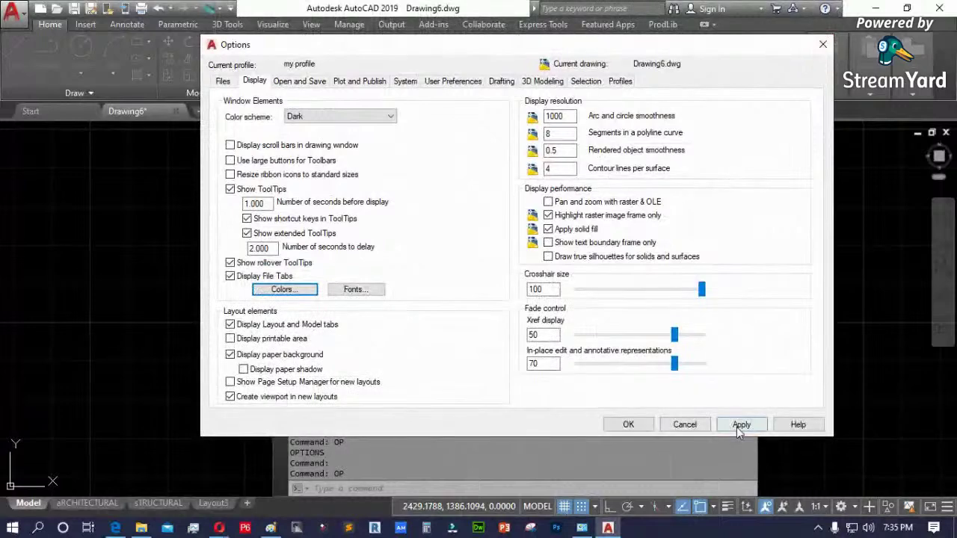
{"action": "left_click", "coordinate": [628, 424]}
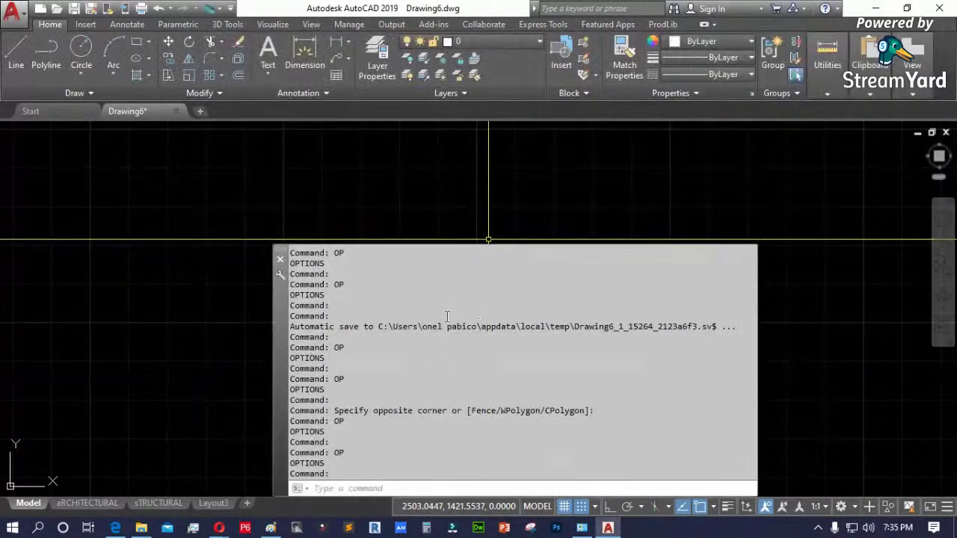
{"action": "left_click_drag", "start_coordinate": [501, 246], "coordinate": [504, 246]}
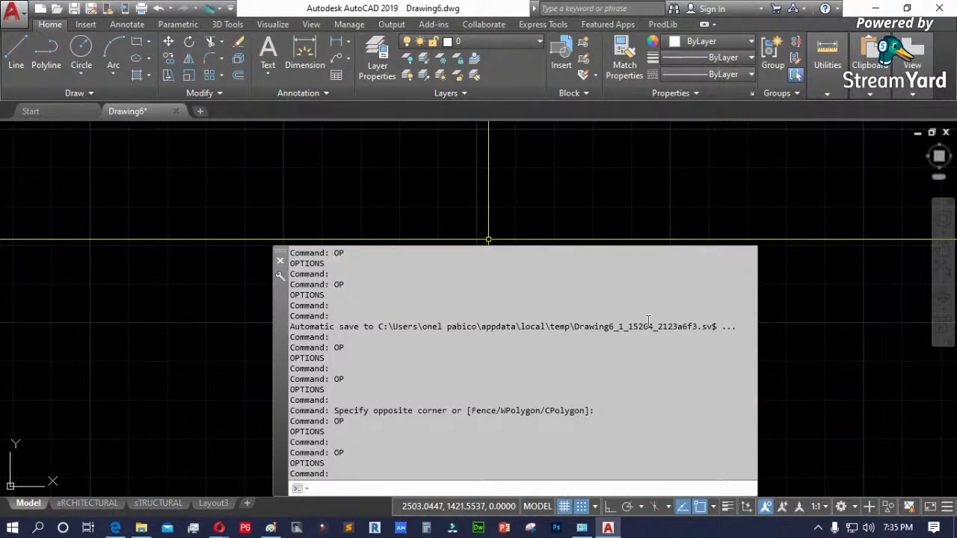
- Close the command-line window, restore it with Ctrl+9, and shrink it
{"action": "left_click", "coordinate": [279, 260]}
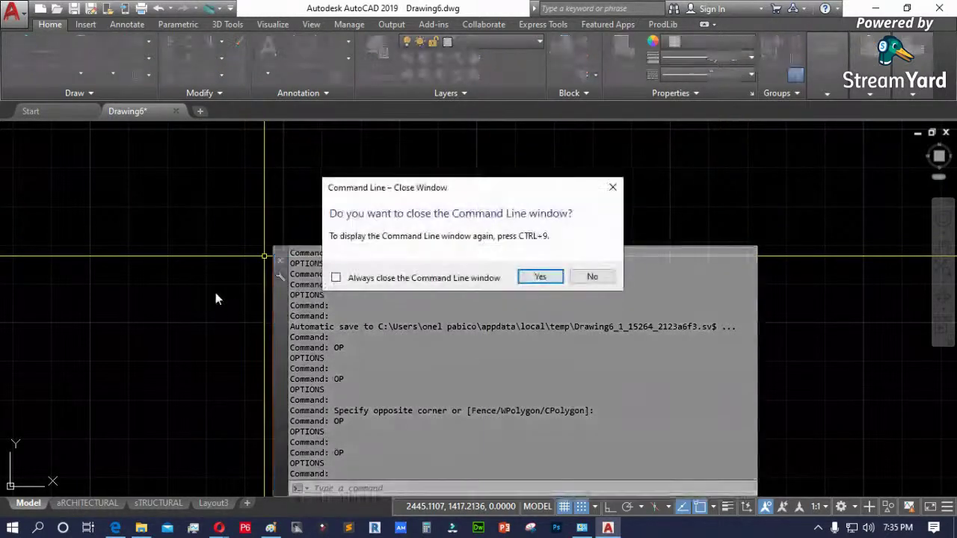
{"action": "left_click", "coordinate": [541, 276]}
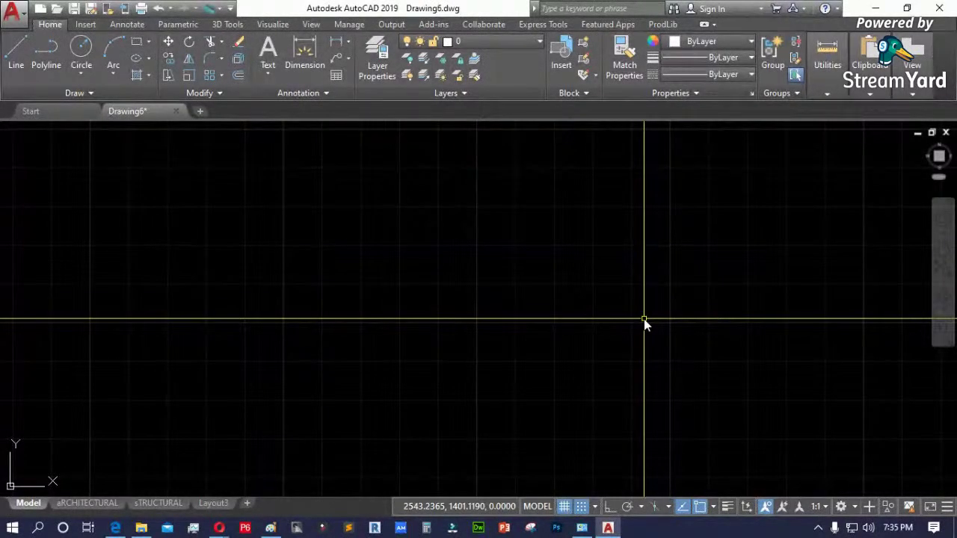
{"action": "key", "text": "ctrl+9"}
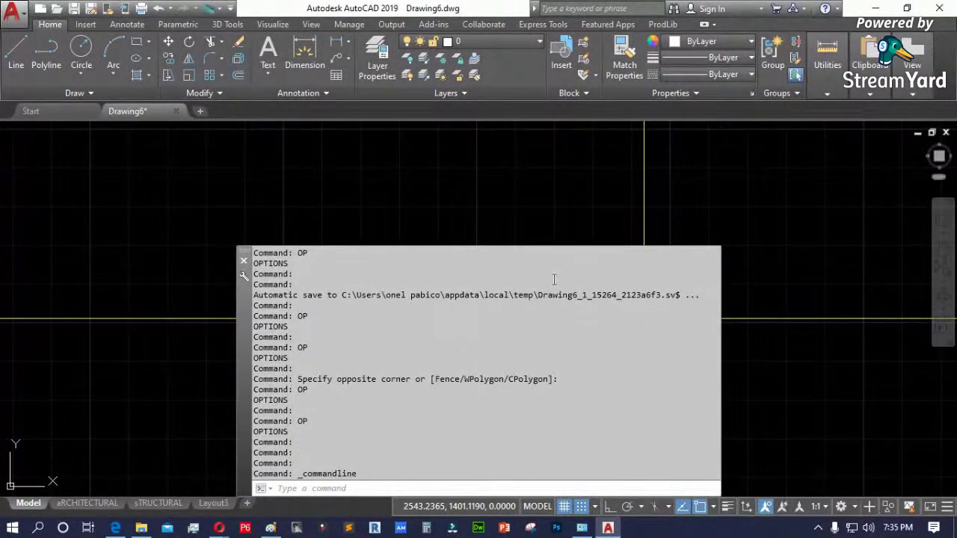
{"action": "left_click_drag", "start_coordinate": [540, 246], "coordinate": [540, 452]}
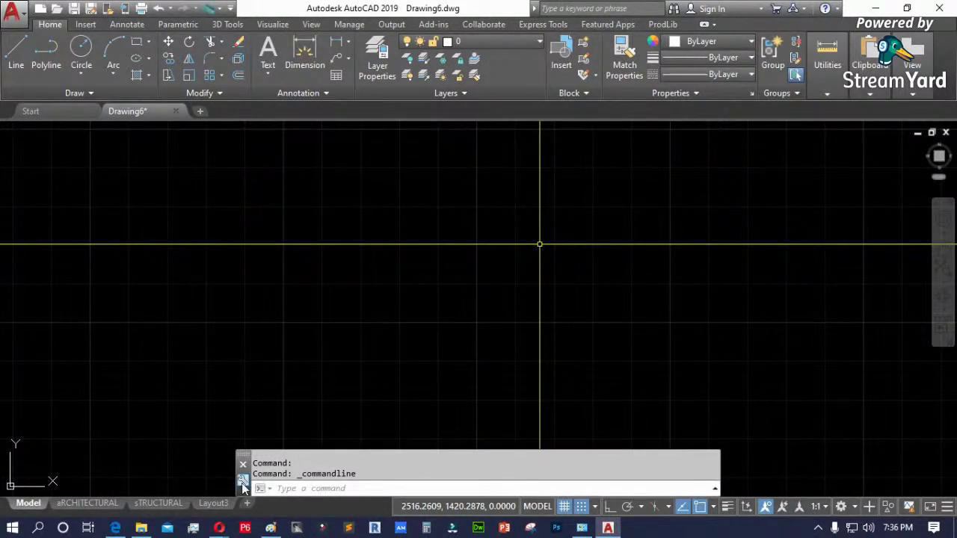
- Make the floating command line narrower and place it near the bottom of the drawing area
{"action": "mouse_move", "coordinate": [241, 495]}
{"action": "left_mouse_down"}
{"action": "mouse_move", "coordinate": [329, 431]}
{"action": "mouse_move", "coordinate": [384, 270]}
{"action": "mouse_move", "coordinate": [429, 191]}
{"action": "mouse_move", "coordinate": [462, 167]}
{"action": "mouse_move", "coordinate": [436, 220]}
{"action": "mouse_move", "coordinate": [80, 258]}
{"action": "mouse_move", "coordinate": [7, 233]}
{"action": "mouse_move", "coordinate": [26, 171]}
{"action": "mouse_move", "coordinate": [244, 141]}
{"action": "mouse_move", "coordinate": [271, 160]}
{"action": "mouse_move", "coordinate": [325, 151]}
{"action": "mouse_move", "coordinate": [362, 125]}
{"action": "mouse_move", "coordinate": [335, 175]}
{"action": "left_mouse_up"}
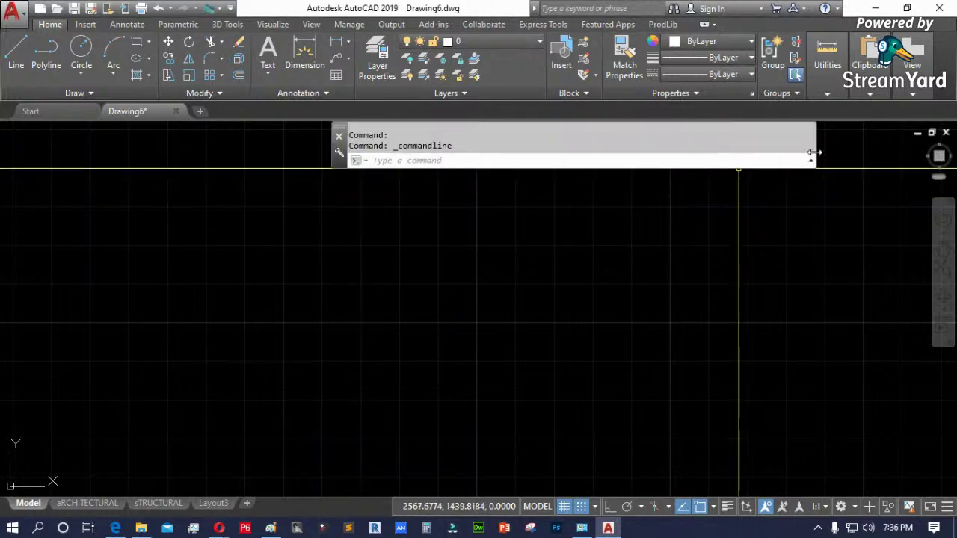
{"action": "left_click_drag", "start_coordinate": [814, 144], "coordinate": [620, 153]}
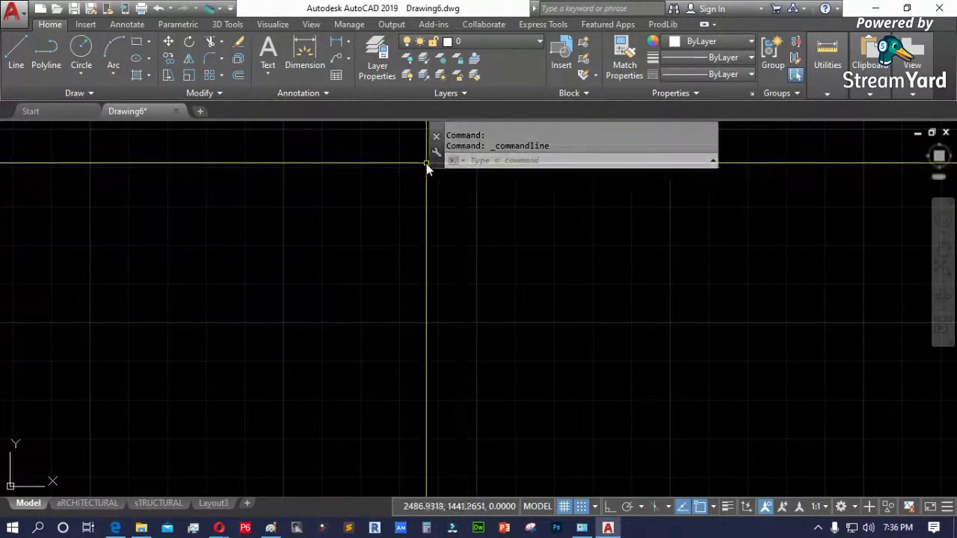
{"action": "mouse_move", "coordinate": [434, 136]}
{"action": "left_mouse_down"}
{"action": "mouse_move", "coordinate": [402, 137]}
{"action": "mouse_move", "coordinate": [366, 116]}
{"action": "left_mouse_up"}
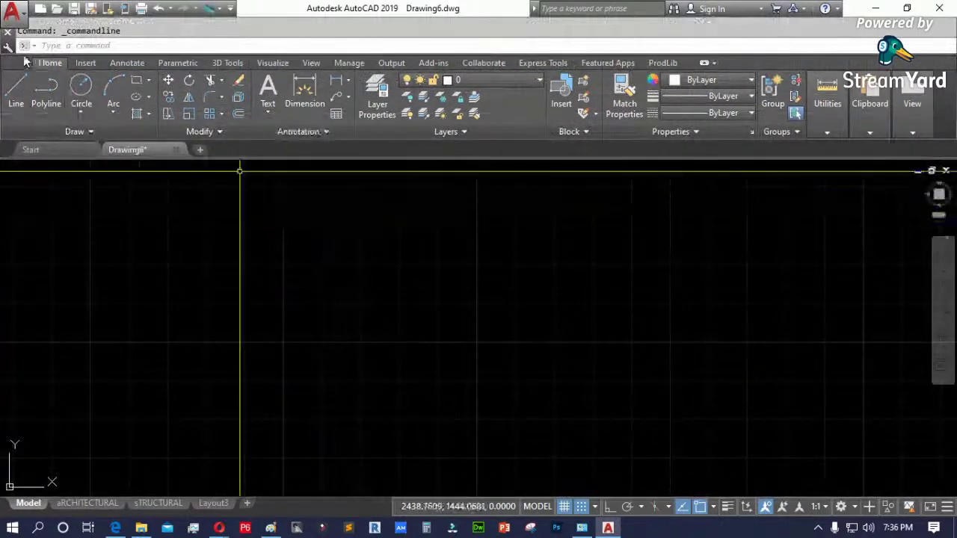
{"action": "mouse_move", "coordinate": [8, 42]}
{"action": "left_mouse_down"}
{"action": "mouse_move", "coordinate": [114, 151]}
{"action": "mouse_move", "coordinate": [143, 207]}
{"action": "mouse_move", "coordinate": [4, 292]}
{"action": "mouse_move", "coordinate": [16, 367]}
{"action": "mouse_move", "coordinate": [5, 360]}
{"action": "mouse_move", "coordinate": [193, 398]}
{"action": "mouse_move", "coordinate": [329, 465]}
{"action": "mouse_move", "coordinate": [374, 465]}
{"action": "left_mouse_up"}
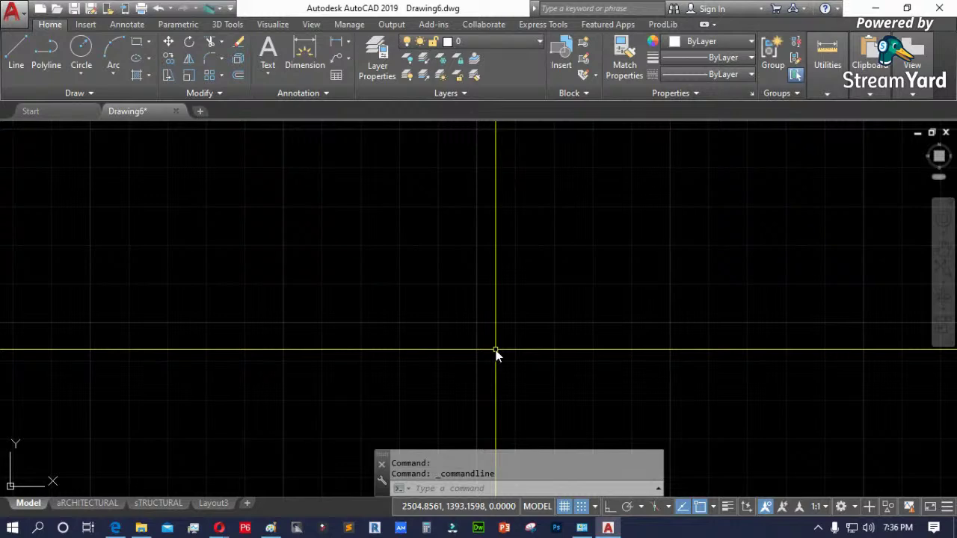
- Open Options with OP, close Drawing Window Colors unchanged, and reposition the Options dialog
{"action": "type", "text": "OP"}
{"action": "key", "text": "Return"}
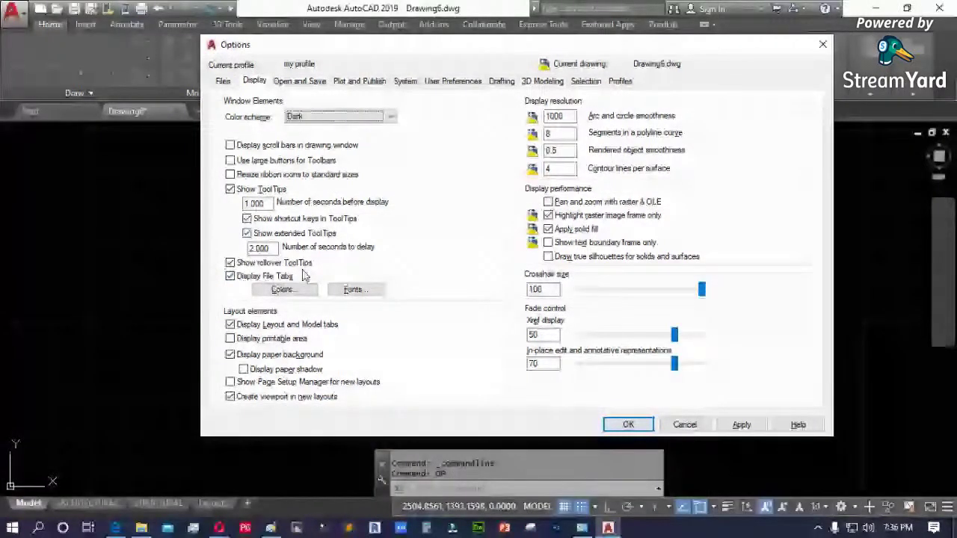
{"action": "left_click", "coordinate": [284, 289]}
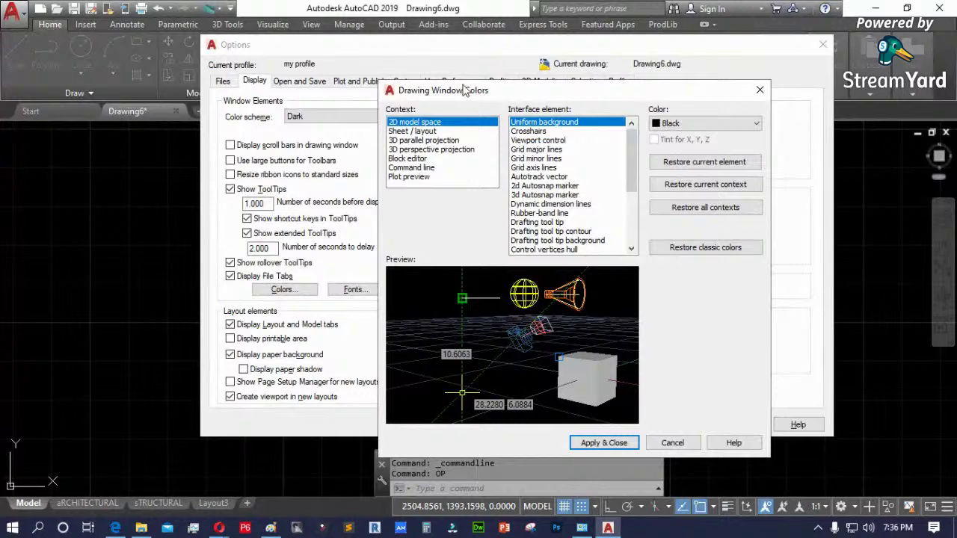
{"action": "left_click_drag", "start_coordinate": [464, 90], "coordinate": [395, 102]}
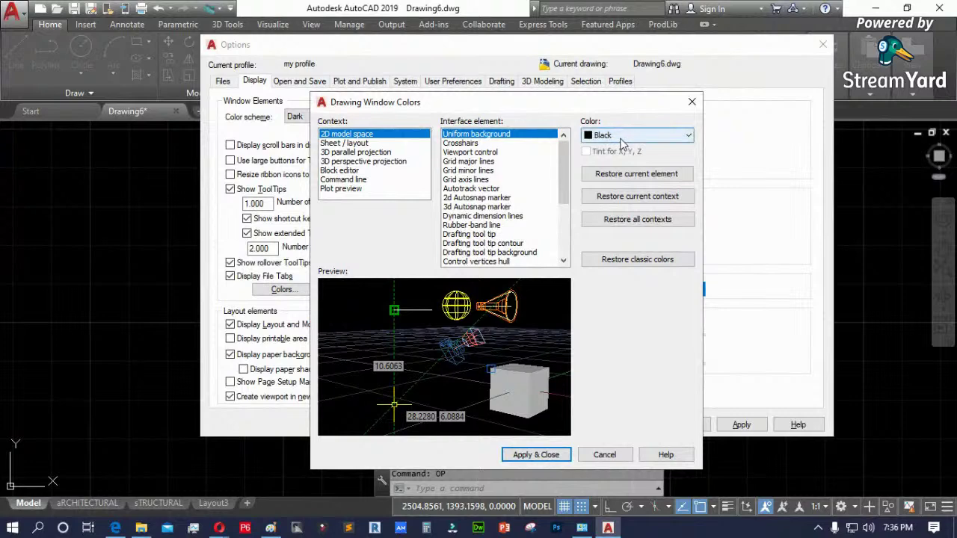
{"action": "left_click", "coordinate": [605, 453]}
{"action": "mouse_move", "coordinate": [533, 51]}
{"action": "left_mouse_down"}
{"action": "mouse_move", "coordinate": [581, 82]}
{"action": "mouse_move", "coordinate": [648, 224]}
{"action": "mouse_move", "coordinate": [714, 200]}
{"action": "mouse_move", "coordinate": [672, 477]}
{"action": "left_mouse_up"}
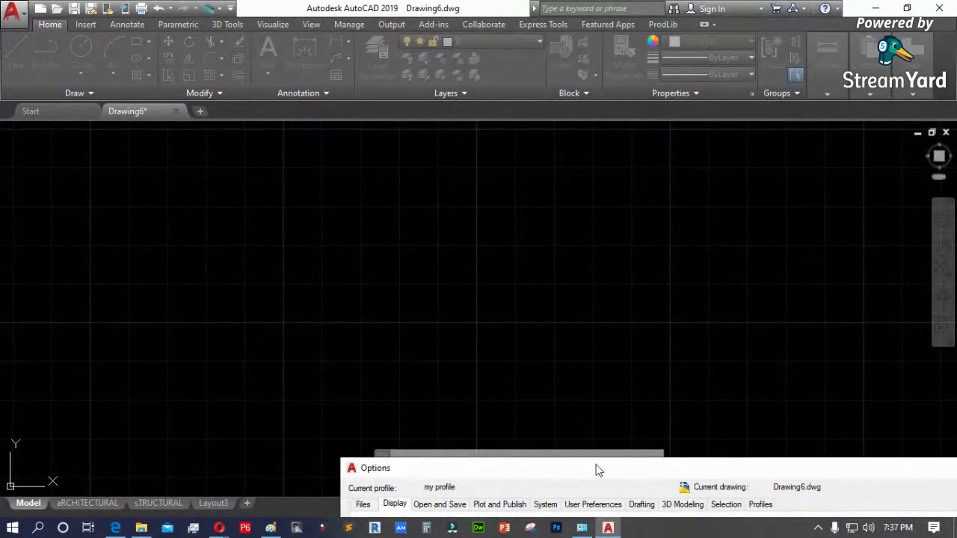
{"action": "left_click_drag", "start_coordinate": [599, 470], "coordinate": [589, 406]}
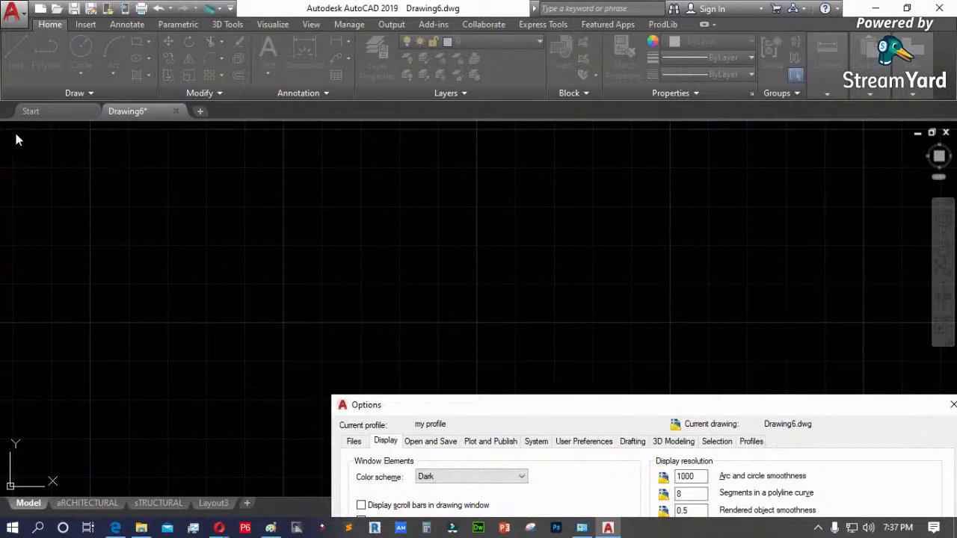
{"action": "left_click_drag", "start_coordinate": [578, 404], "coordinate": [460, 84]}
- Set the model-space uniform background to White and view the white canvas
{"action": "left_click", "coordinate": [292, 329]}
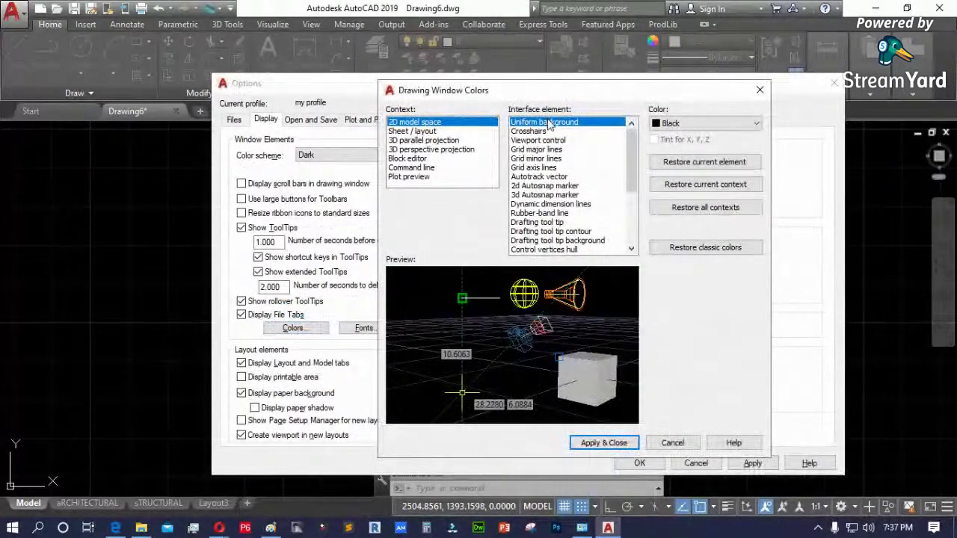
{"action": "left_click", "coordinate": [724, 124]}
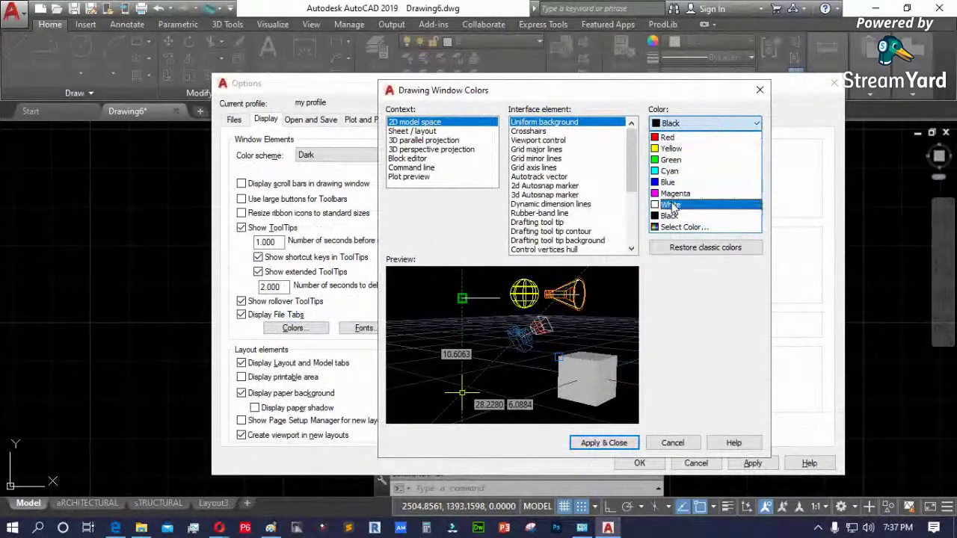
{"action": "left_click", "coordinate": [673, 205]}
{"action": "left_click", "coordinate": [612, 439]}
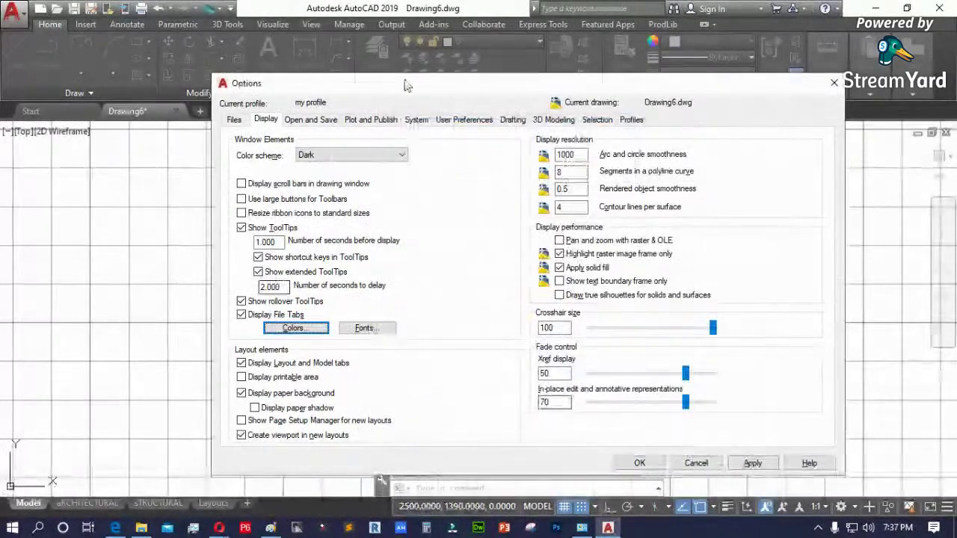
{"action": "left_click_drag", "start_coordinate": [403, 84], "coordinate": [689, 279]}
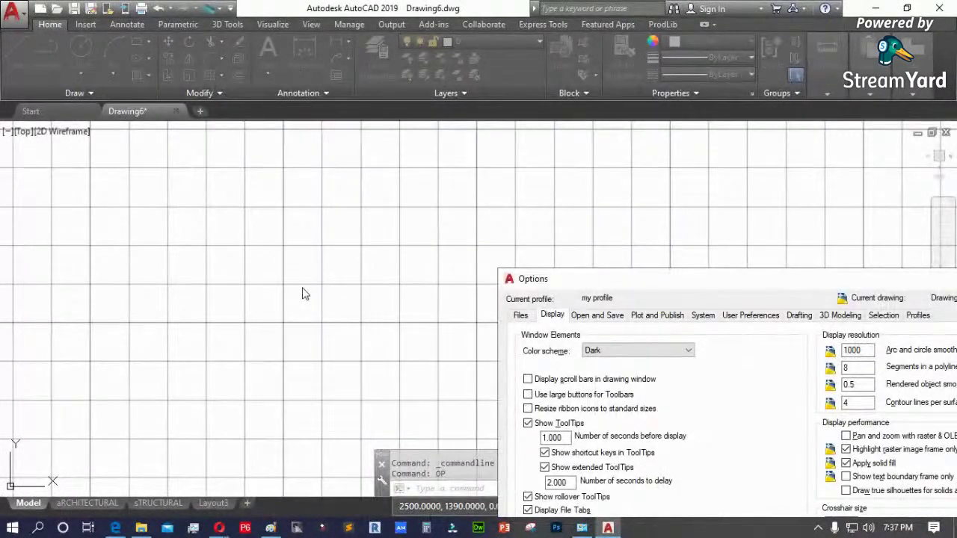
{"action": "left_click_drag", "start_coordinate": [621, 272], "coordinate": [391, 103]}
- Restore the model-space background to Black and apply the options
{"action": "left_click", "coordinate": [340, 349]}
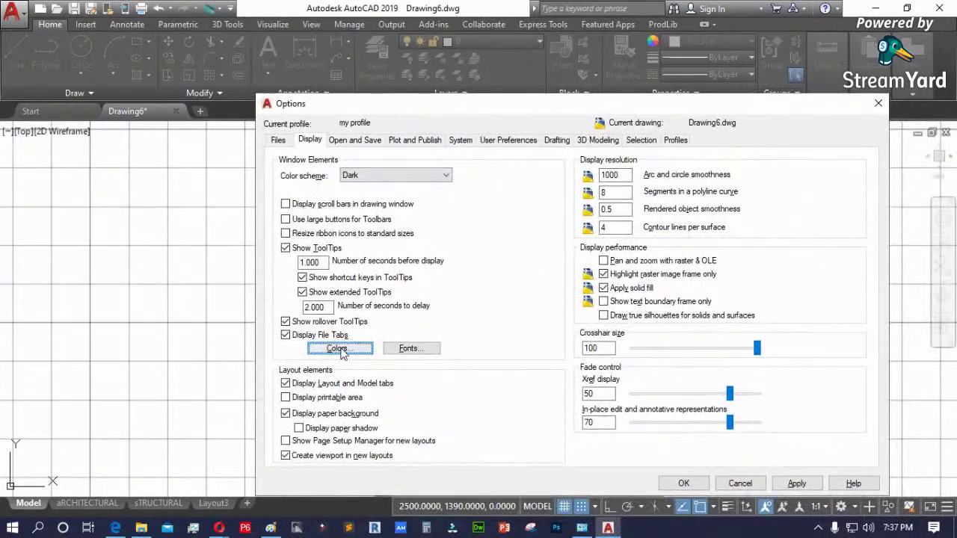
{"action": "left_click", "coordinate": [681, 124]}
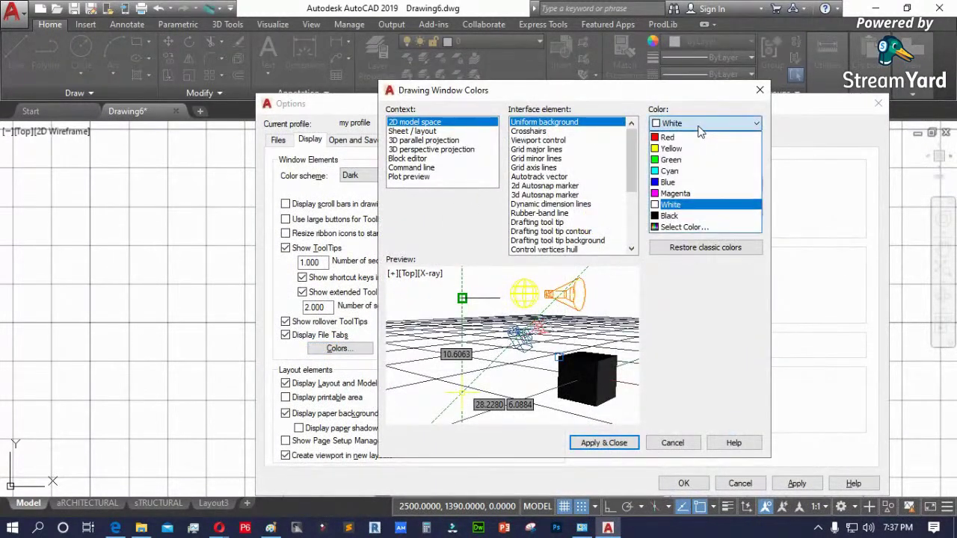
{"action": "left_click", "coordinate": [676, 216]}
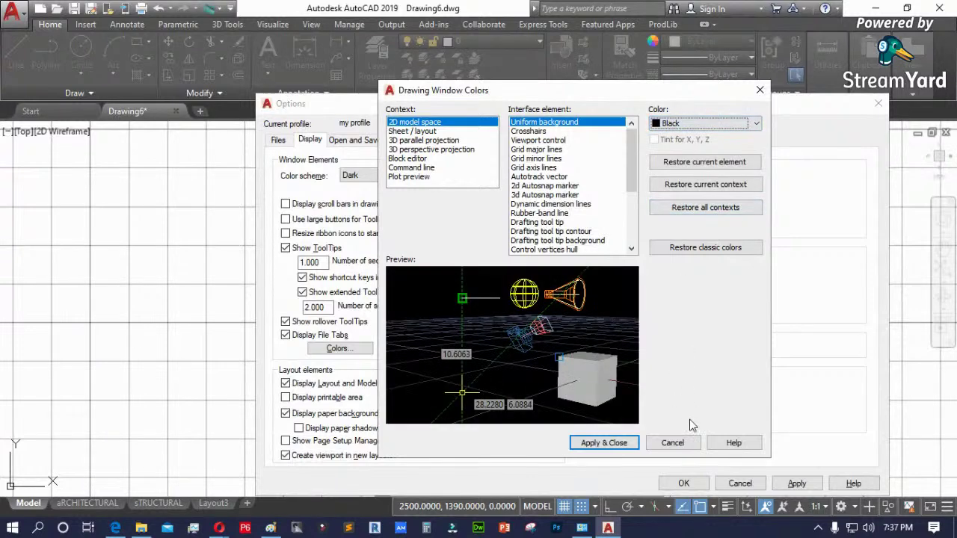
{"action": "left_click", "coordinate": [616, 444]}
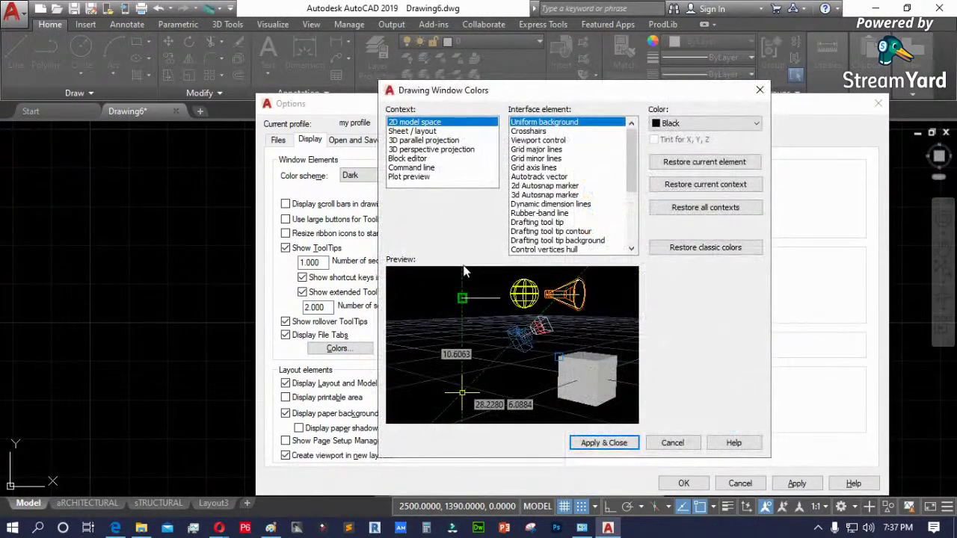
{"action": "left_click", "coordinate": [537, 131]}
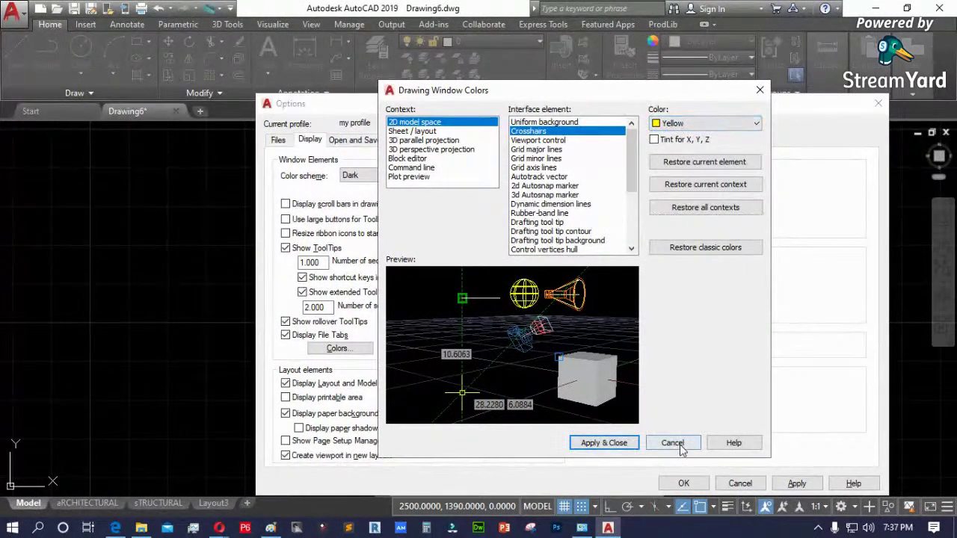
{"action": "left_click", "coordinate": [607, 444]}
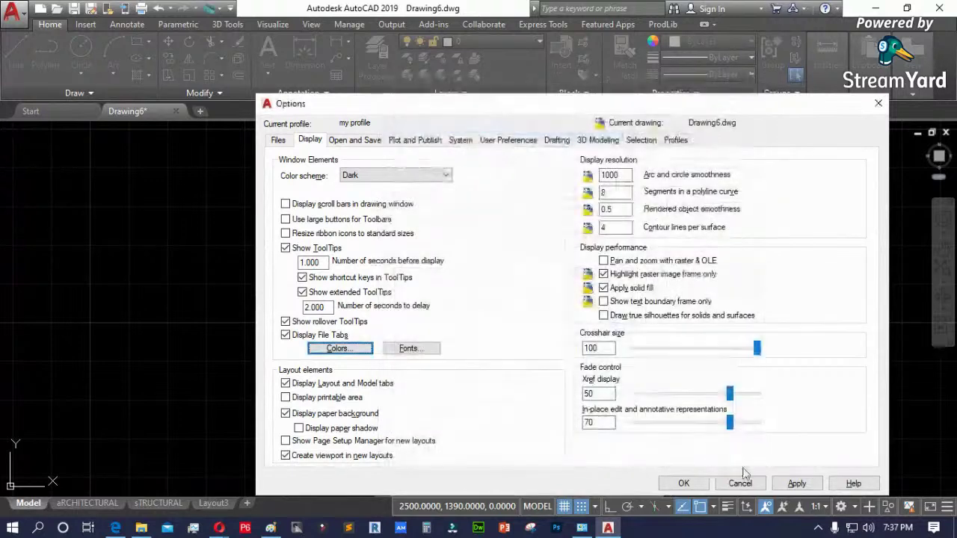
{"action": "left_click", "coordinate": [784, 485]}
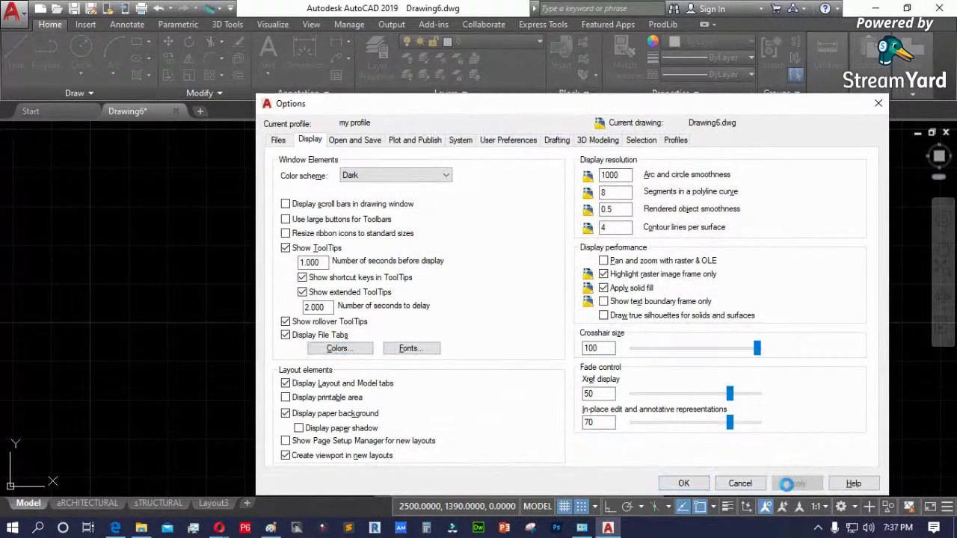
- Set the crosshair colour to colour 145 from the full colour picker and close Options
{"action": "key", "text": "Return"}
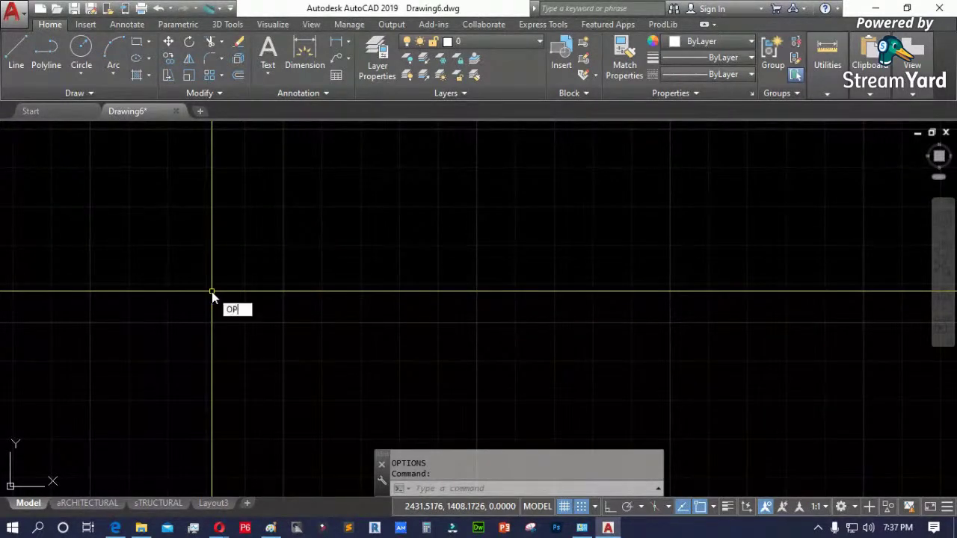
{"action": "key", "text": "Return"}
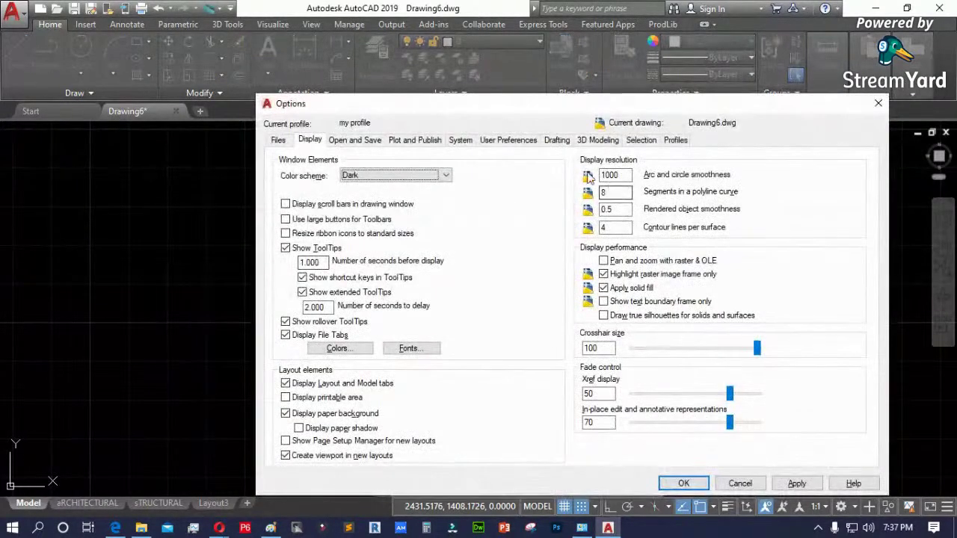
{"action": "left_click", "coordinate": [338, 350]}
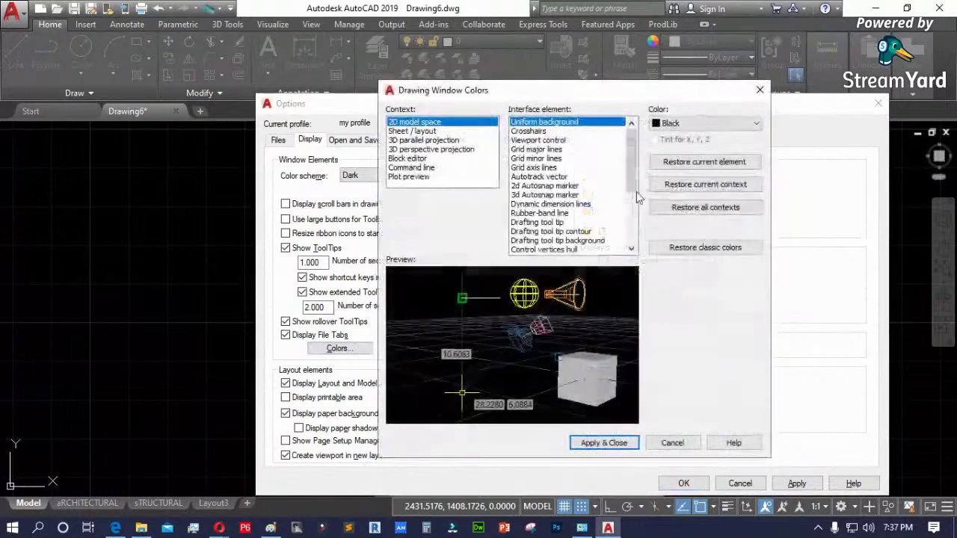
{"action": "left_click", "coordinate": [530, 132]}
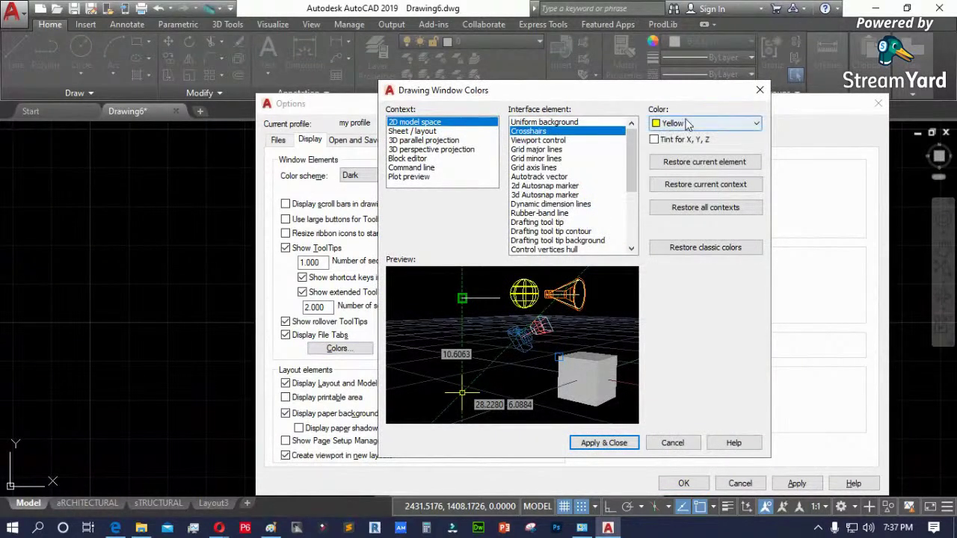
{"action": "left_click", "coordinate": [682, 124]}
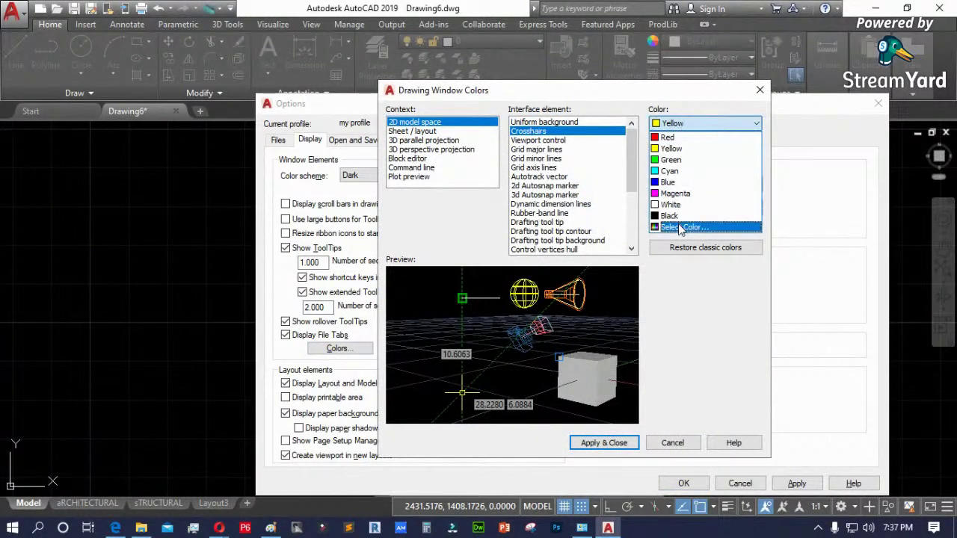
{"action": "left_click", "coordinate": [678, 227]}
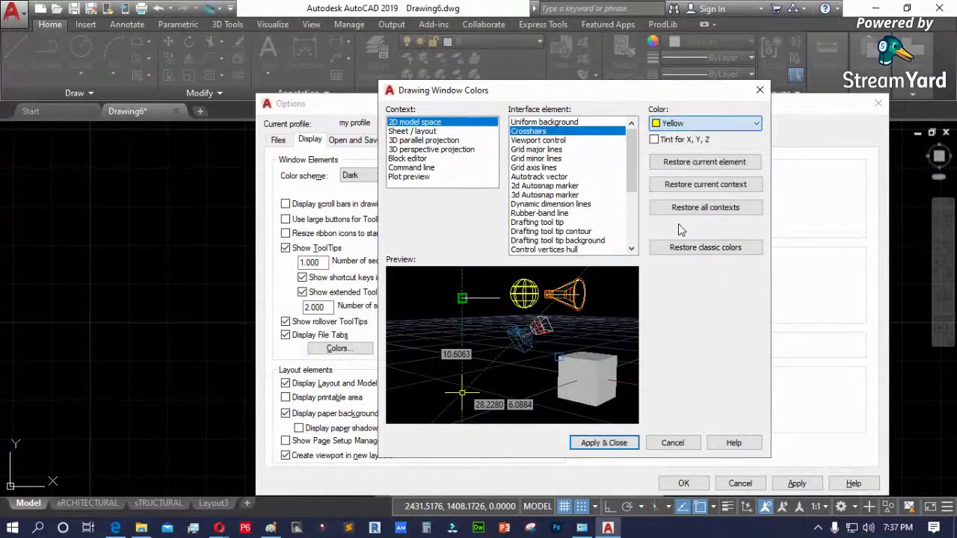
{"action": "left_click", "coordinate": [679, 226]}
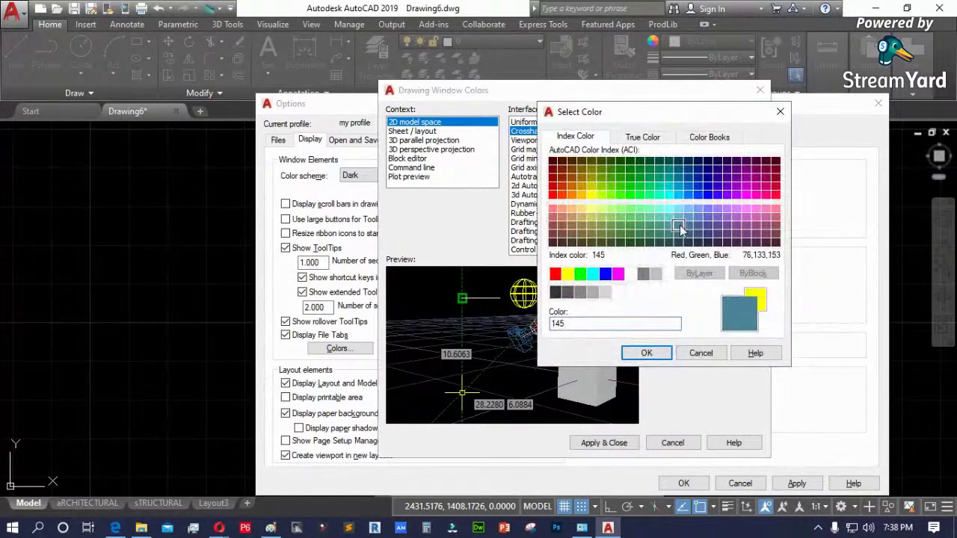
{"action": "left_click", "coordinate": [647, 353]}
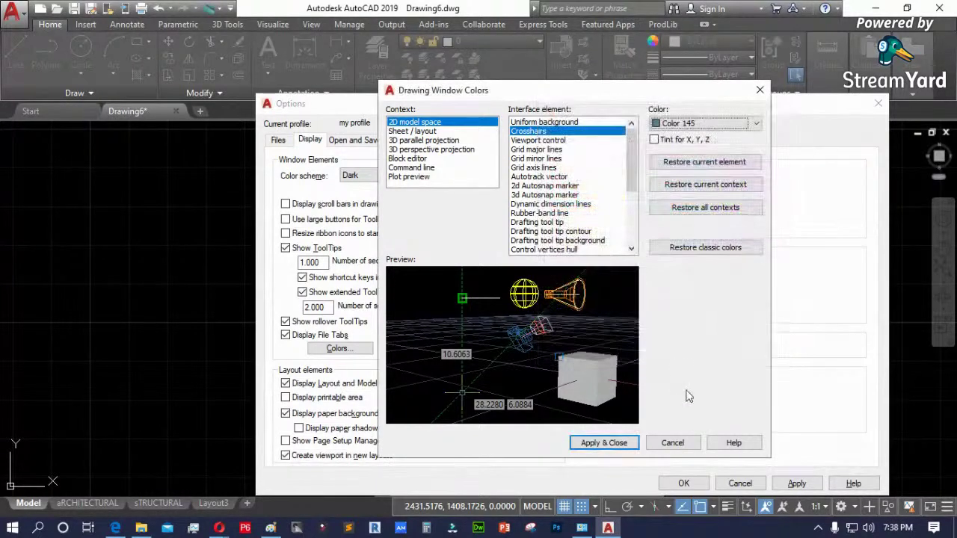
{"action": "left_click", "coordinate": [604, 442]}
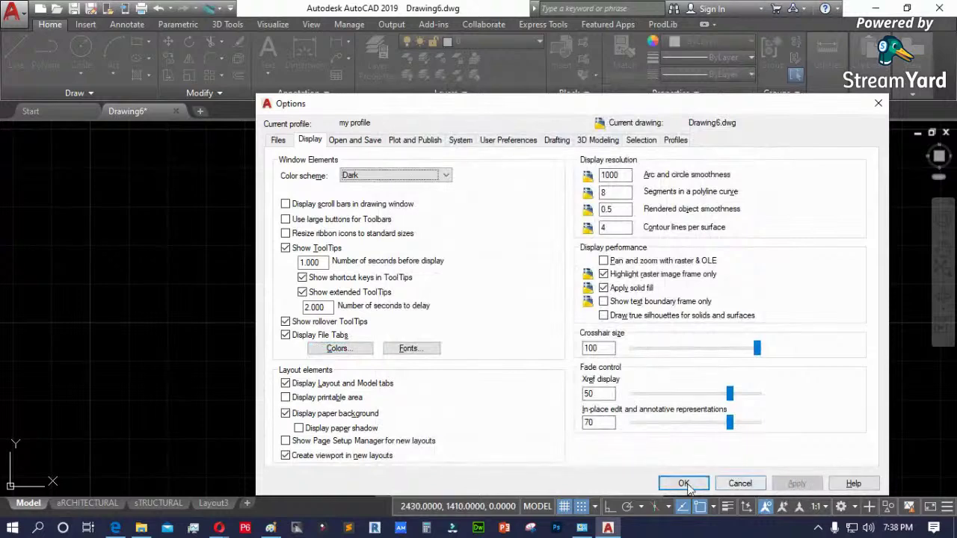
{"action": "left_click", "coordinate": [683, 483]}
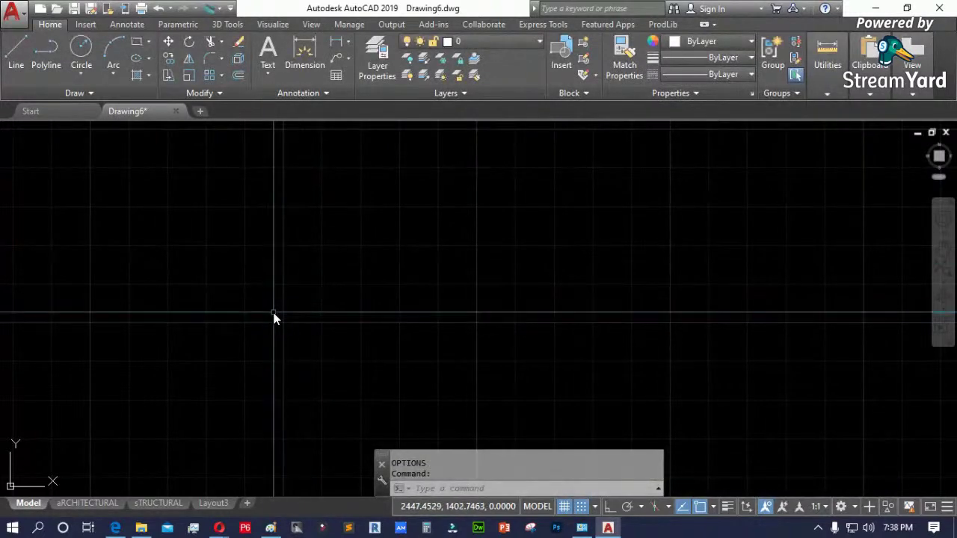
- Change the crosshair colour to Yellow and close Options
{"action": "key", "text": "Return"}
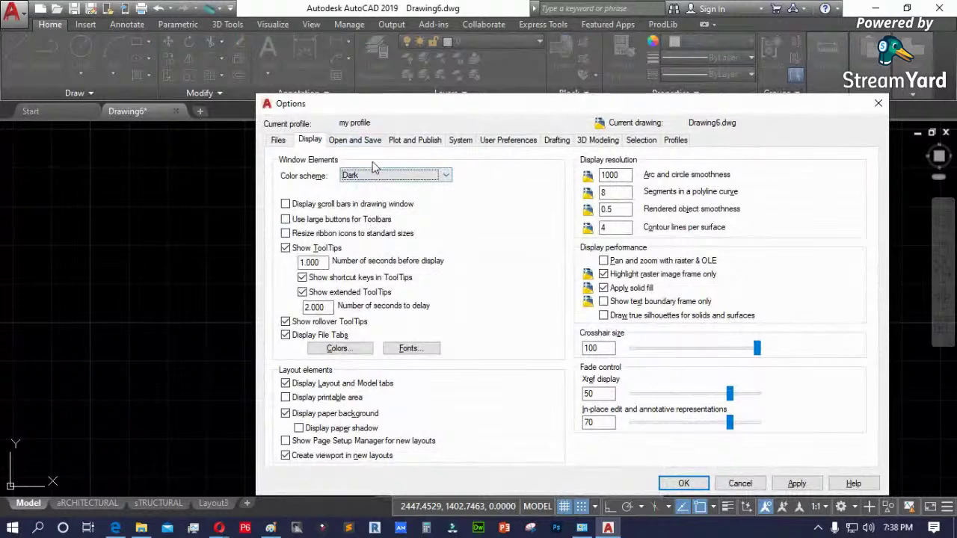
{"action": "left_click", "coordinate": [336, 348]}
{"action": "left_click", "coordinate": [541, 132]}
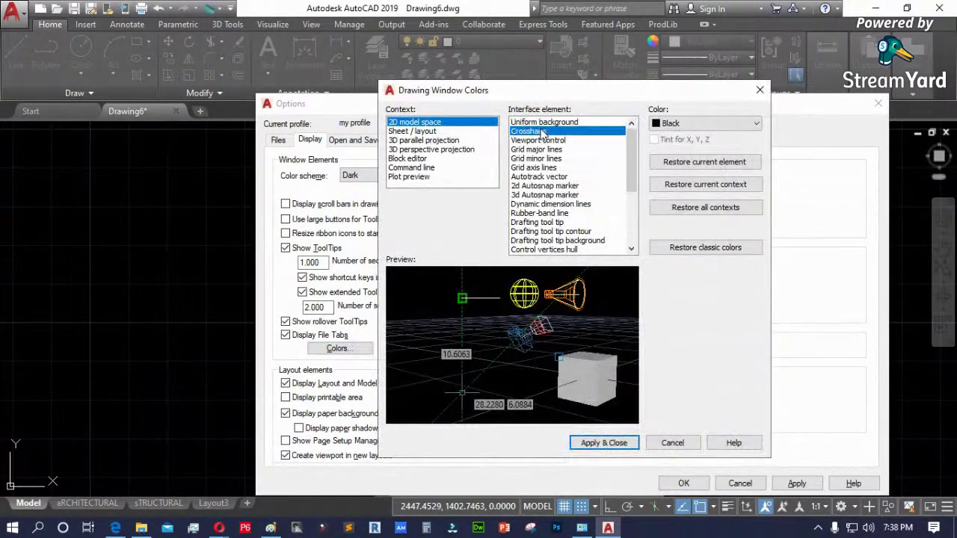
{"action": "left_click", "coordinate": [692, 124]}
{"action": "left_click", "coordinate": [670, 148]}
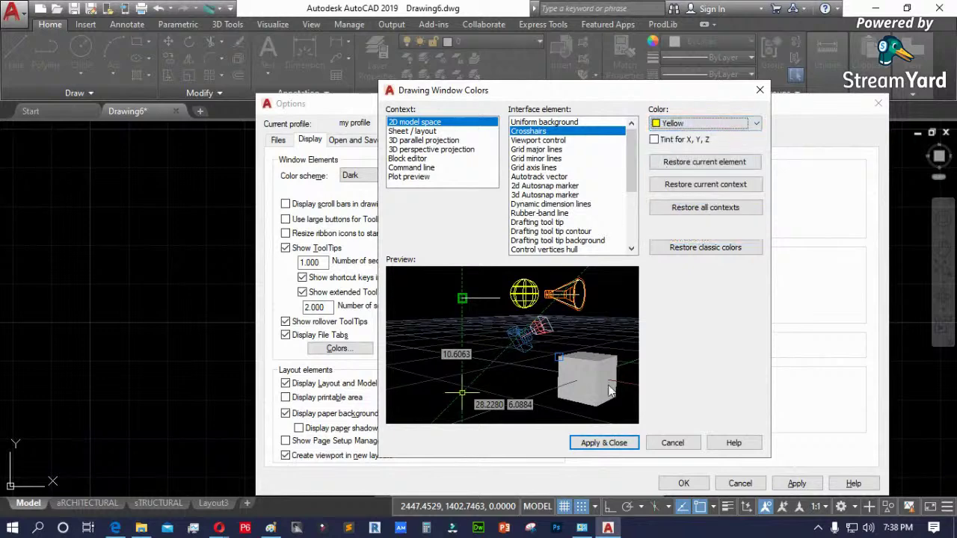
{"action": "left_click", "coordinate": [604, 442]}
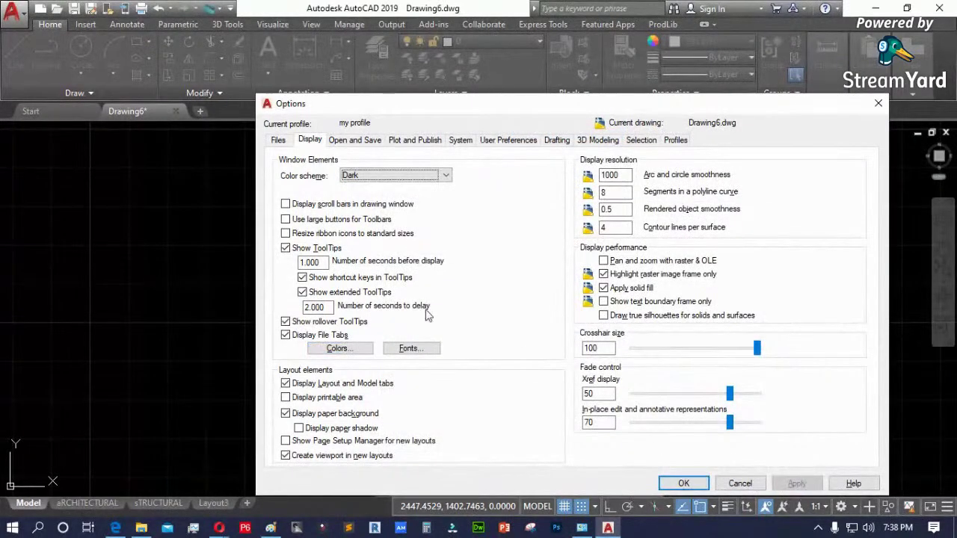
{"action": "left_click", "coordinate": [683, 485]}
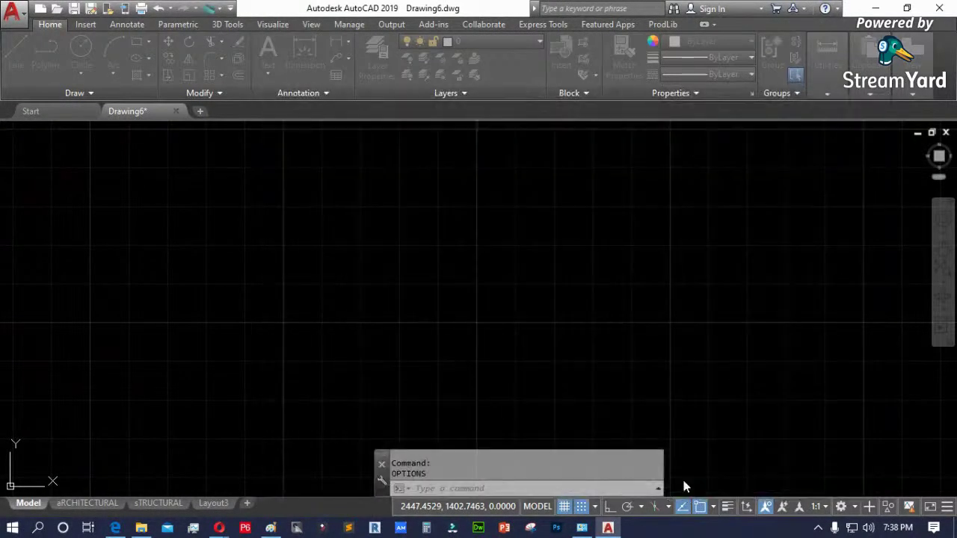
- Start CROSSINGAREACOLOR, cancel it without changes, and reopen Options with OP
{"action": "type", "text": "CROSSSECTION"}
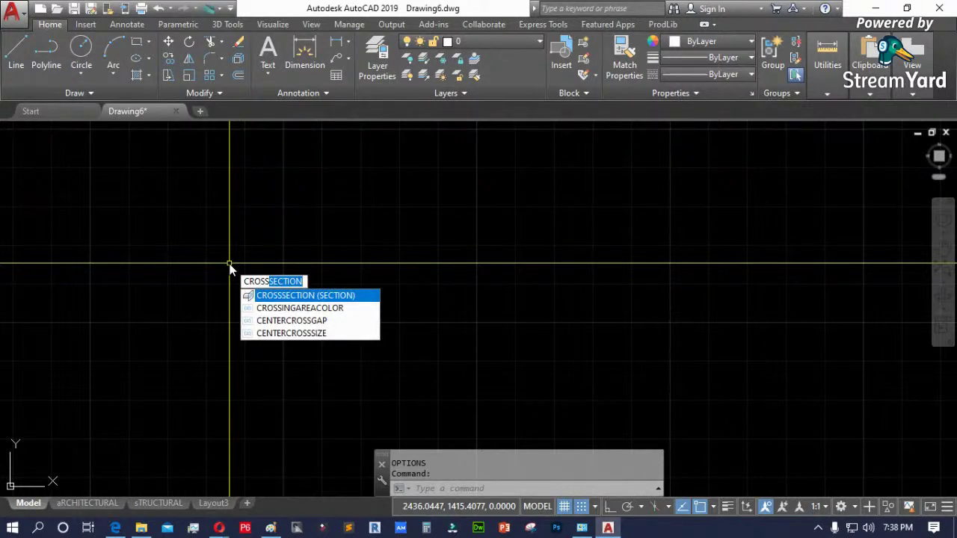
{"action": "left_click", "coordinate": [298, 307]}
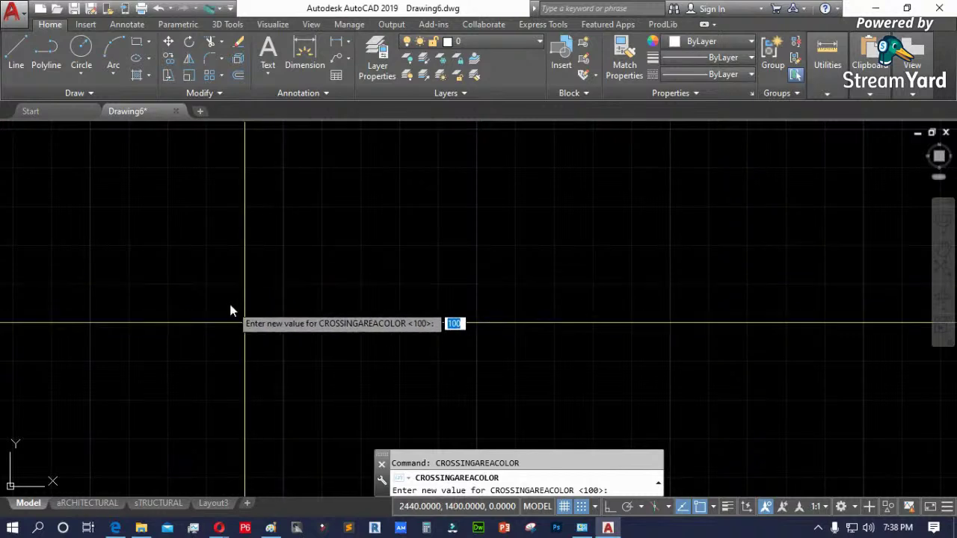
{"action": "key", "text": "Escape"}
{"action": "key", "text": "Escape"}
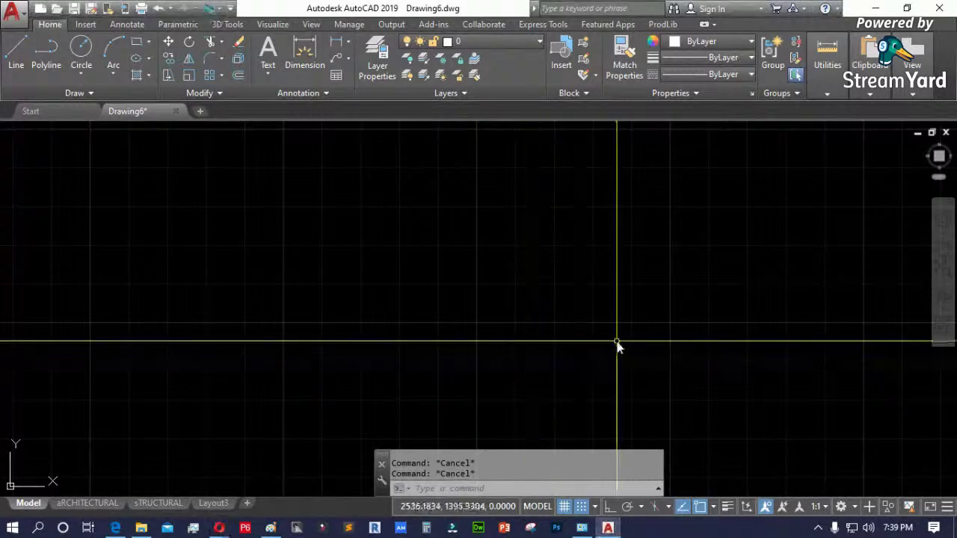
{"action": "type", "text": "op"}
{"action": "key", "text": "Return"}
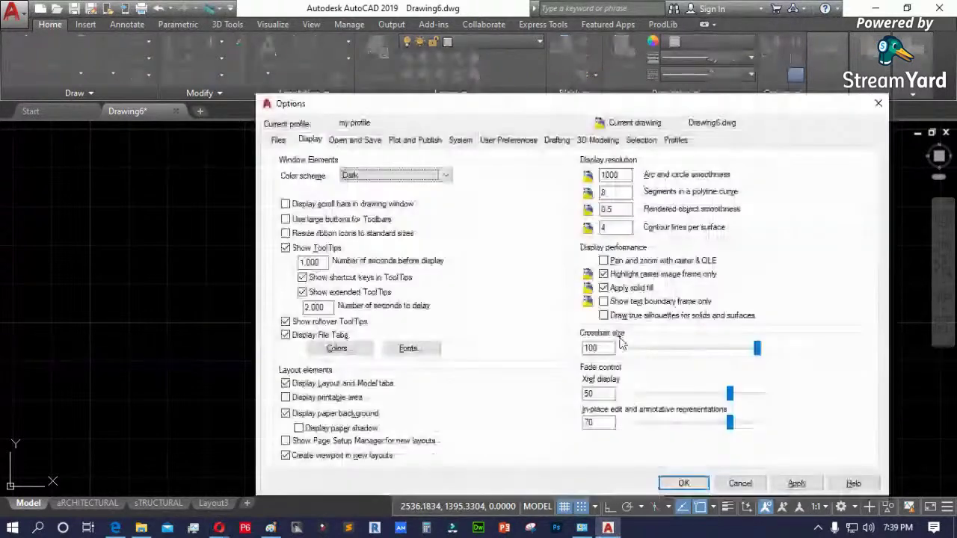
- Set the Sheet / layout uniform background to White, apply the colours, and close Options
{"action": "key", "text": "alt+c"}
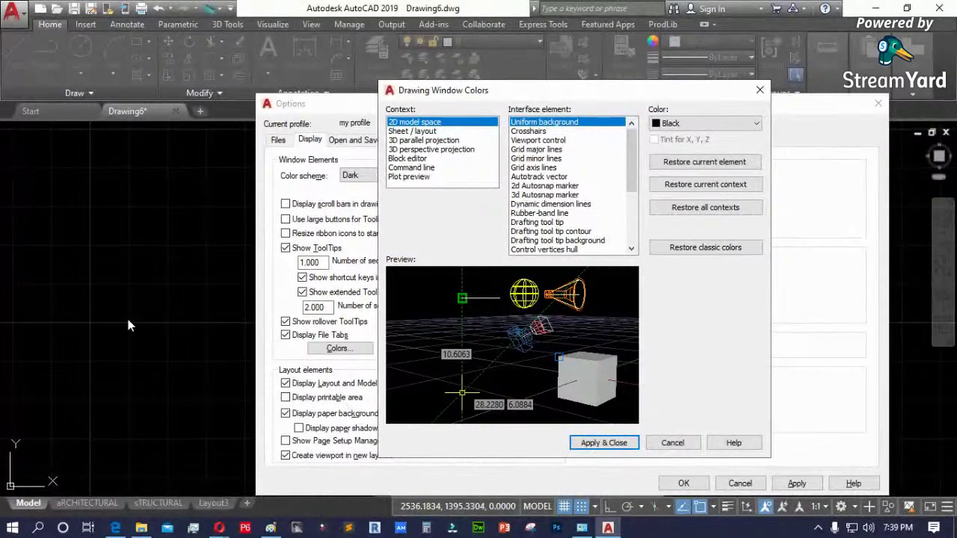
{"action": "left_click", "coordinate": [529, 131]}
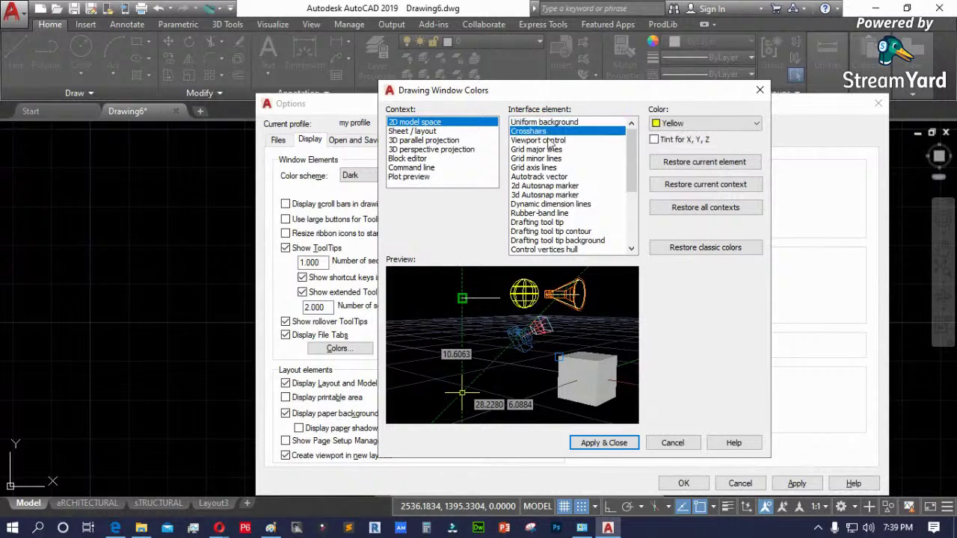
{"action": "left_click", "coordinate": [414, 132]}
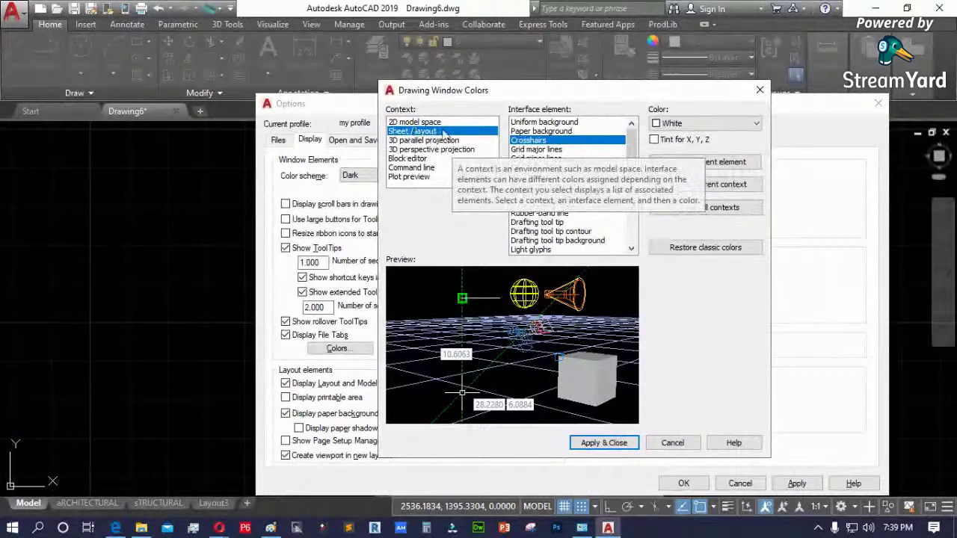
{"action": "left_click", "coordinate": [548, 122]}
{"action": "left_click", "coordinate": [672, 124]}
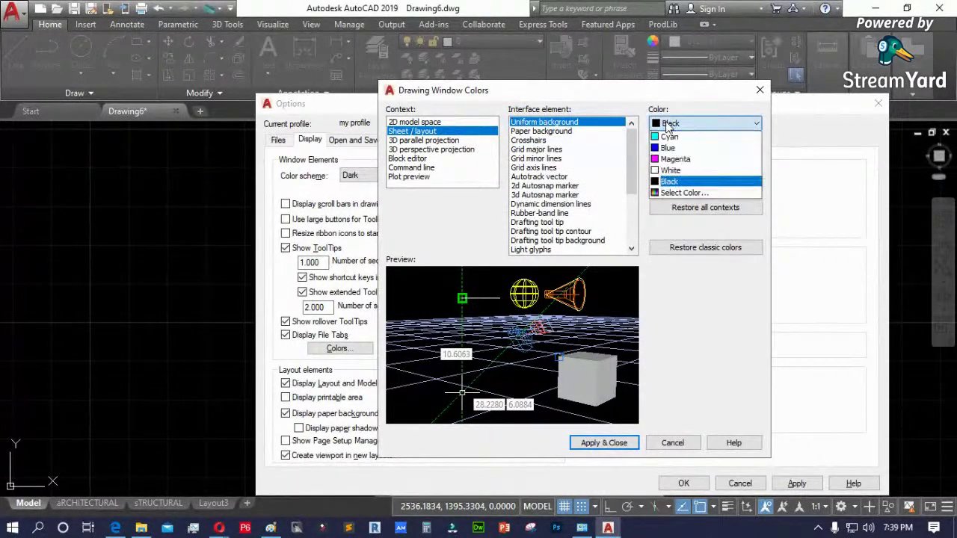
{"action": "left_click", "coordinate": [672, 205]}
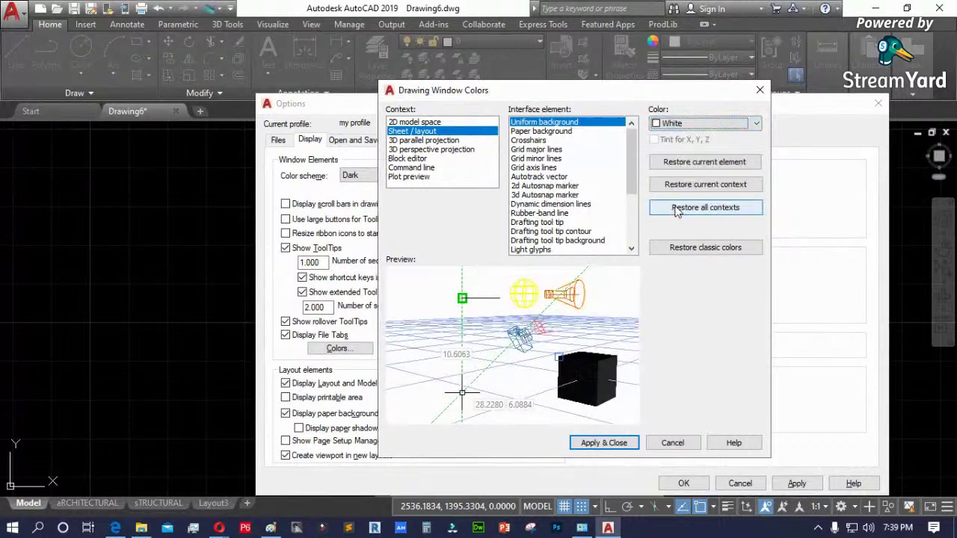
{"action": "left_click", "coordinate": [619, 444]}
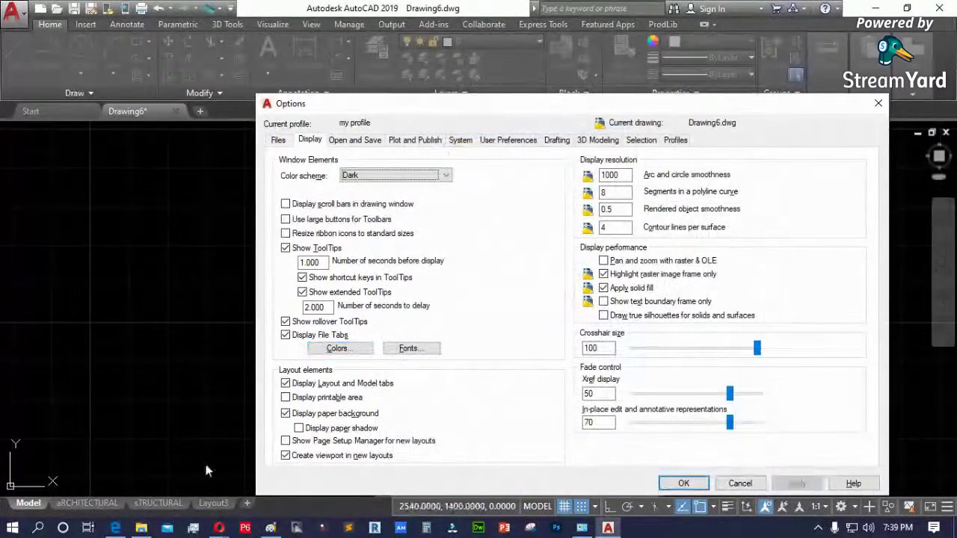
{"action": "left_click", "coordinate": [686, 485]}
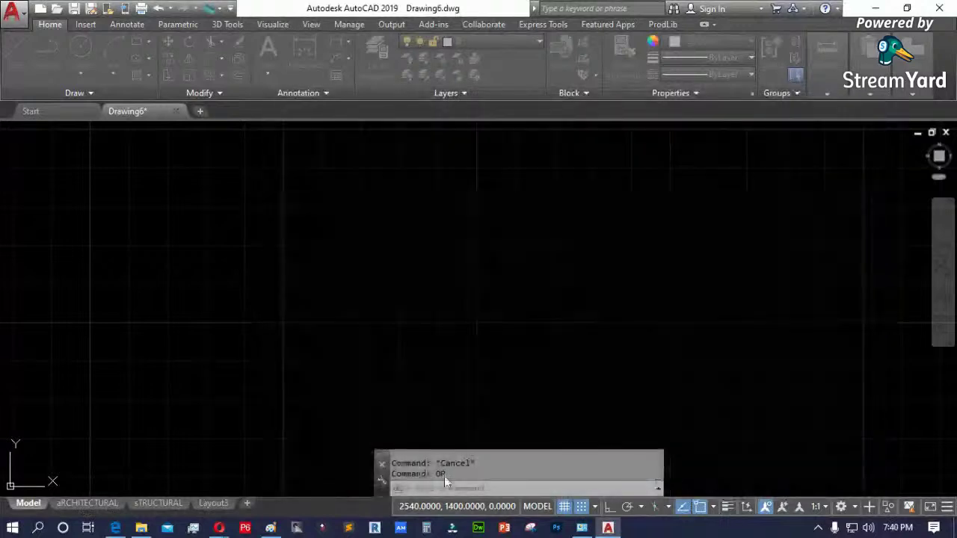
- Look at the aRCHITECTURAL layout sheet, then return to Model space
{"action": "left_click", "coordinate": [88, 503]}
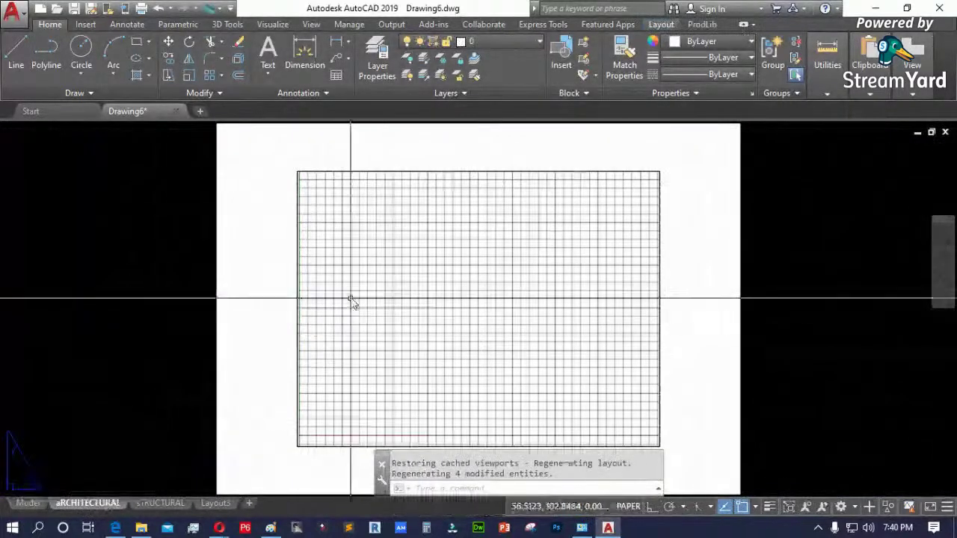
{"action": "scroll", "coordinate": [386, 361], "scroll_direction": "down", "scroll_amount": 2}
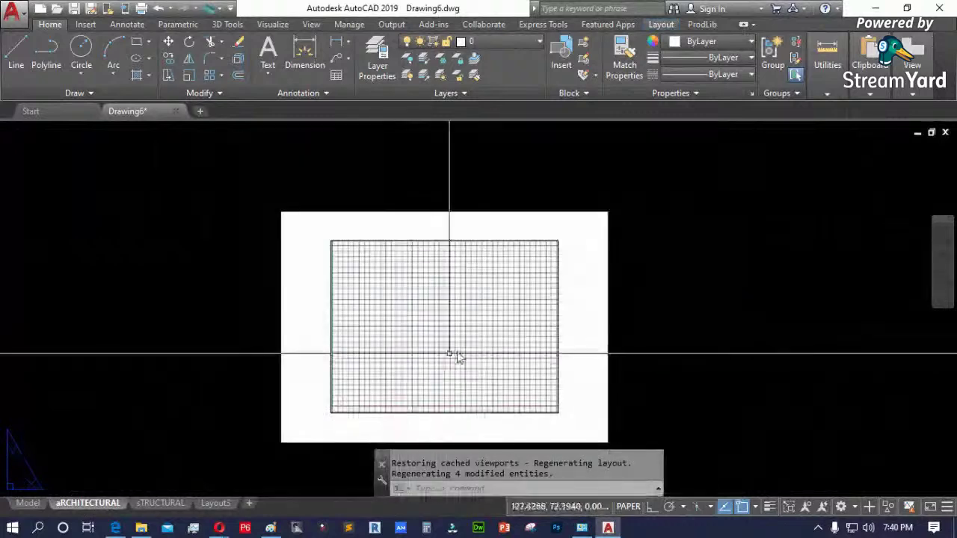
{"action": "scroll", "coordinate": [601, 221], "scroll_direction": "up", "scroll_amount": 4}
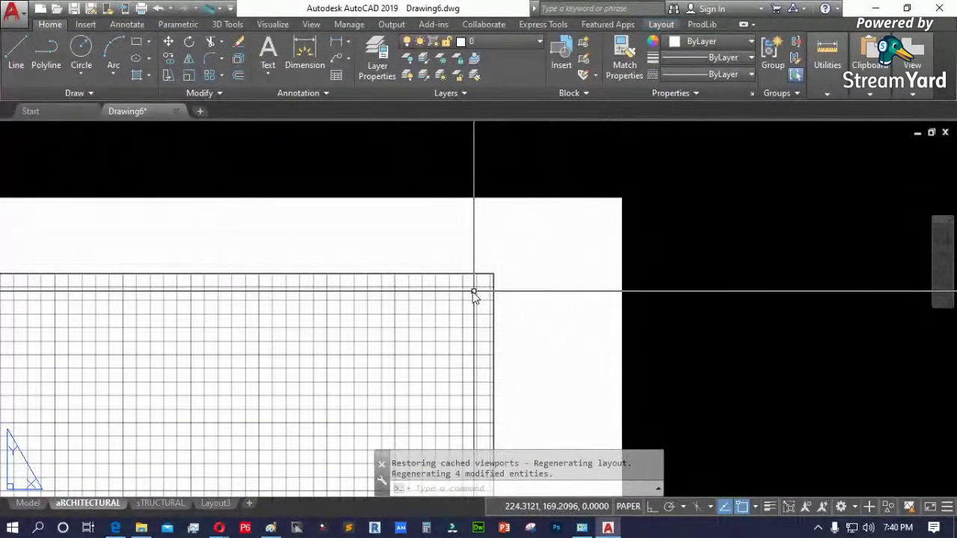
{"action": "left_click", "coordinate": [27, 503]}
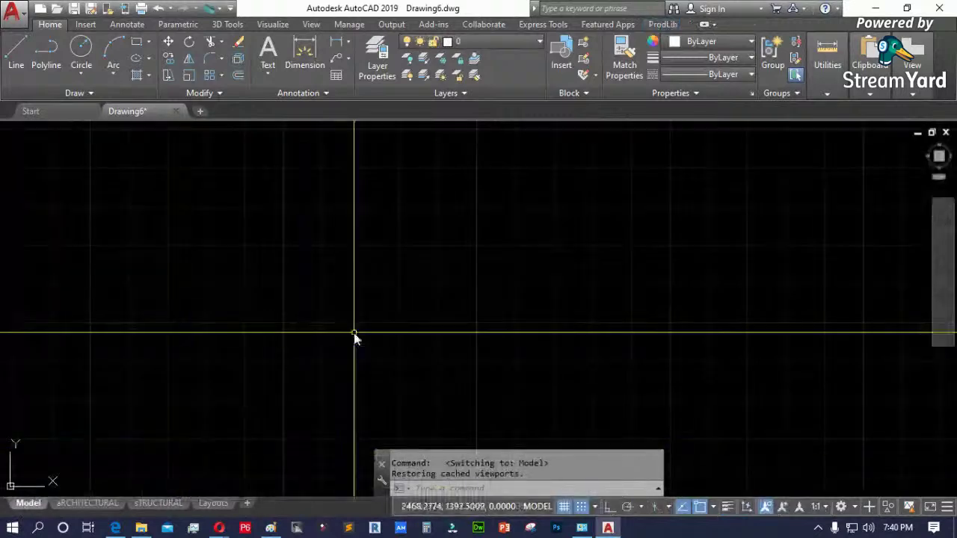
- Reopen Options with OP and choose Black for the Sheet / layout uniform background
{"action": "type", "text": "op"}
{"action": "key", "text": "Return"}
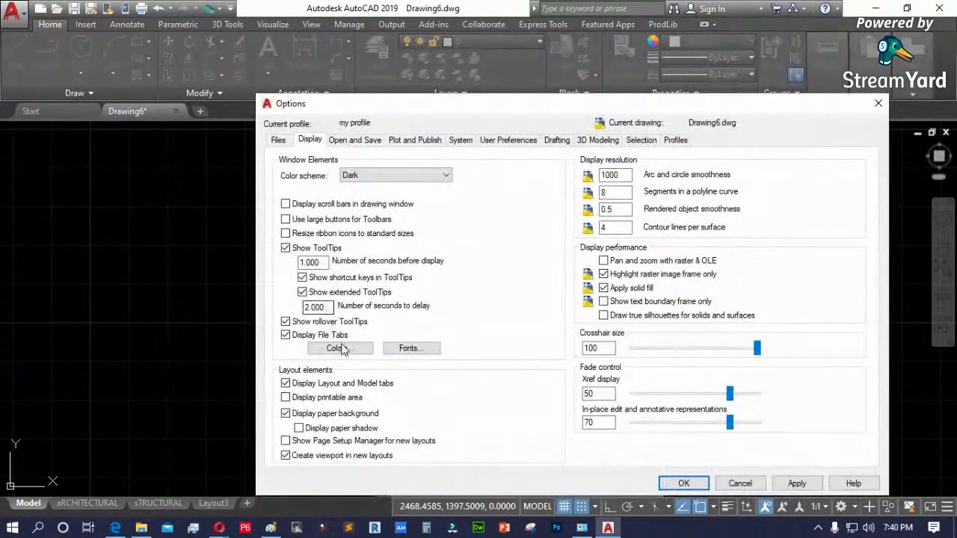
{"action": "left_click", "coordinate": [336, 347]}
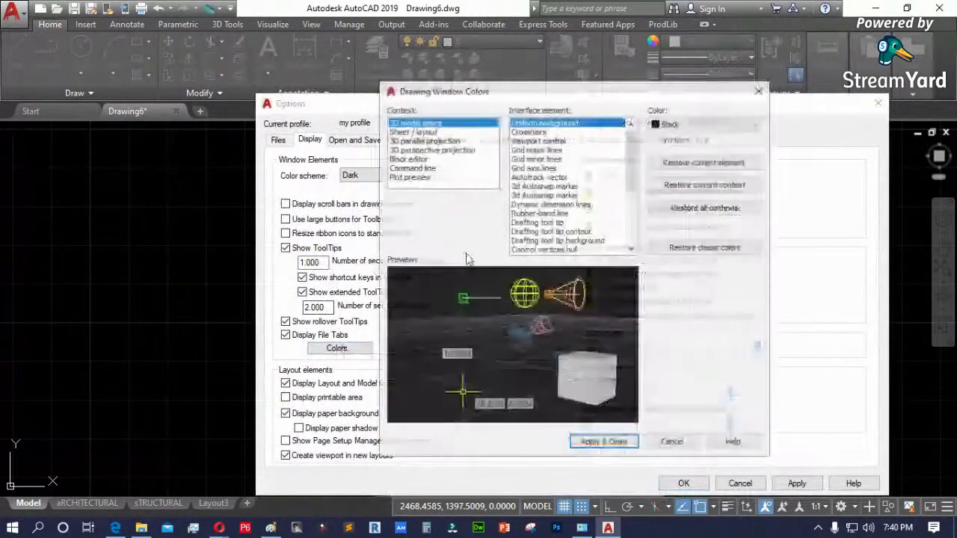
{"action": "left_click", "coordinate": [412, 131]}
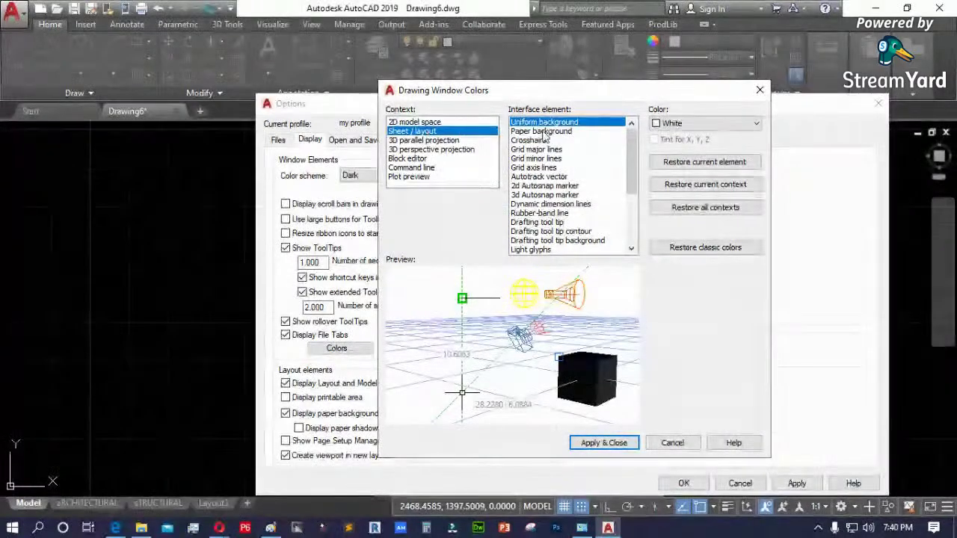
{"action": "left_click", "coordinate": [682, 124]}
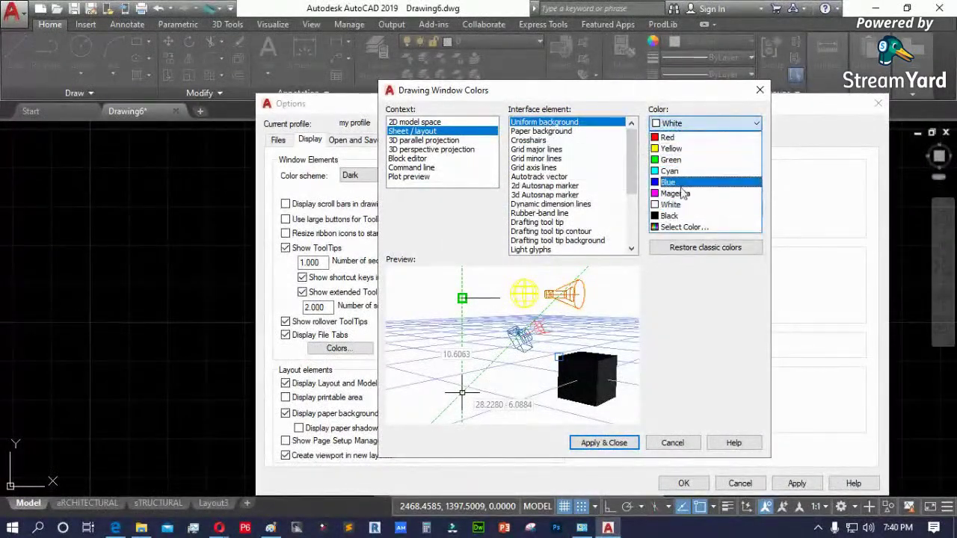
{"action": "left_click", "coordinate": [673, 215]}
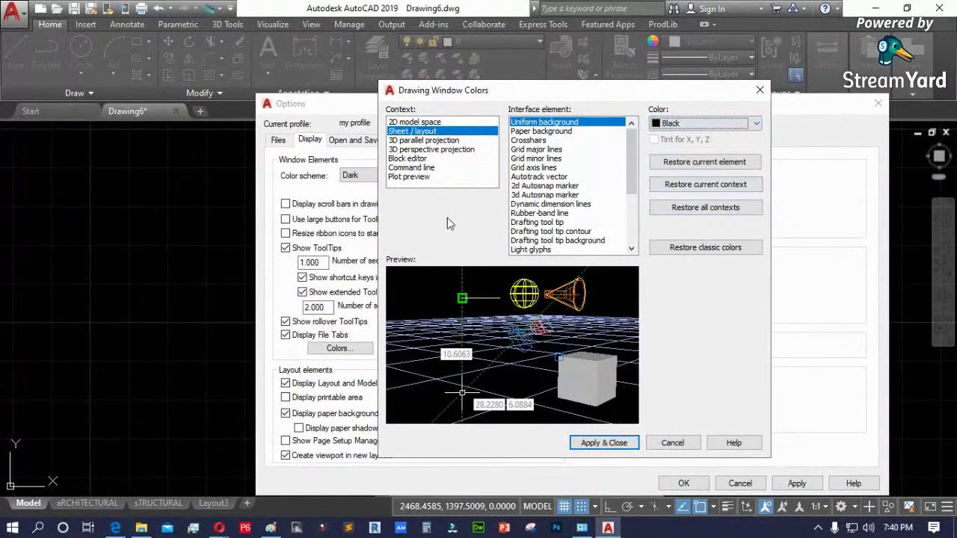
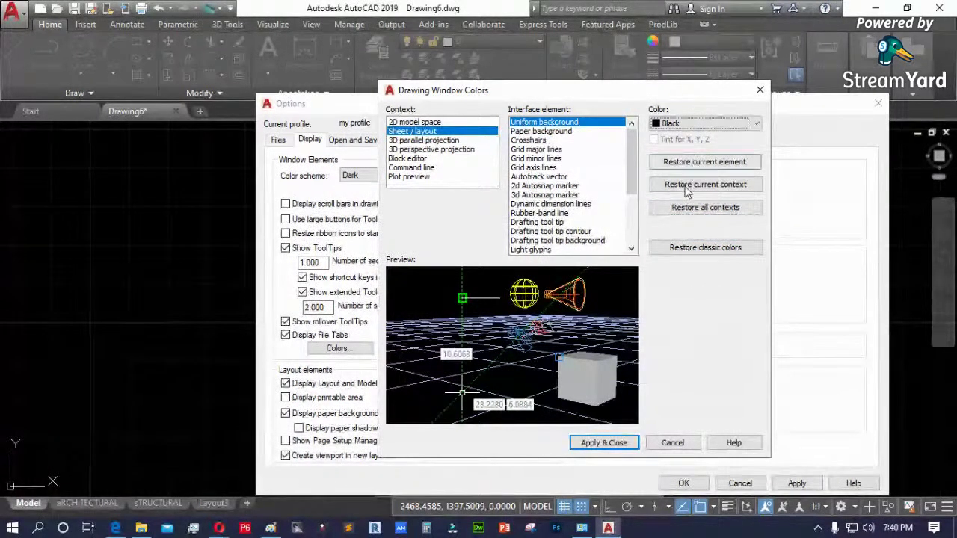
- Set the 2D model space crosshair colour to yellow and apply it
{"action": "left_click", "coordinate": [426, 122]}
{"action": "left_click", "coordinate": [544, 131]}
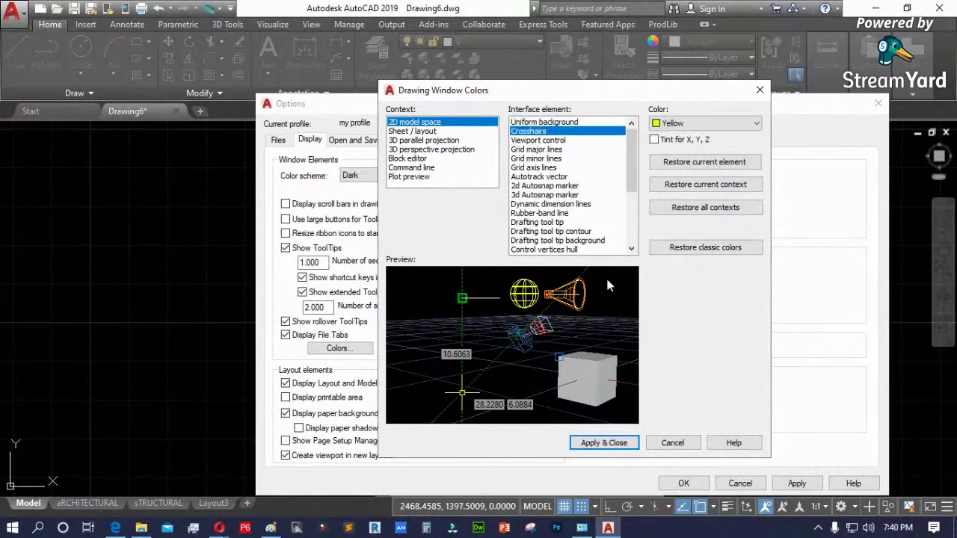
{"action": "left_click", "coordinate": [604, 442]}
- Toggle Display File Tabs off and back on, then apply the display settings
{"action": "left_click", "coordinate": [797, 484]}
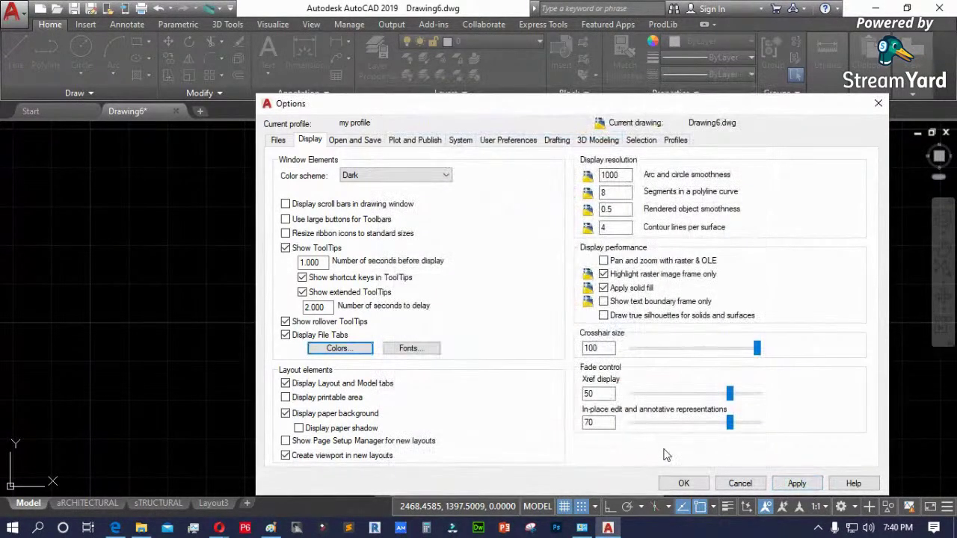
{"action": "left_click", "coordinate": [285, 335]}
{"action": "left_click", "coordinate": [796, 483]}
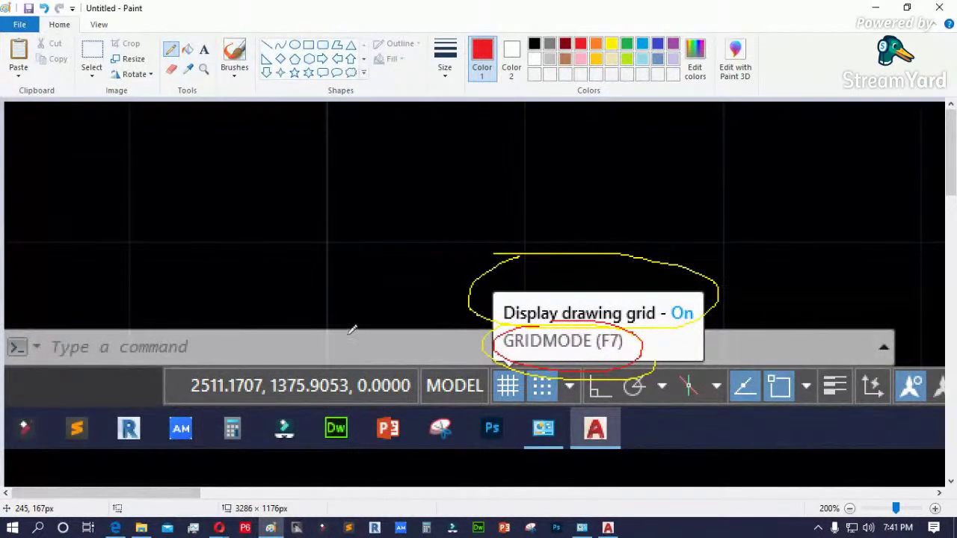
- Paste and position the AutoCAD screenshot in Paint, and pick the Pencil for arrows
{"action": "key", "text": "ctrl+v"}
{"action": "mouse_move", "coordinate": [338, 309]}
{"action": "left_mouse_down"}
{"action": "mouse_move", "coordinate": [274, 325]}
{"action": "mouse_move", "coordinate": [386, 382]}
{"action": "mouse_move", "coordinate": [307, 290]}
{"action": "mouse_move", "coordinate": [284, 177]}
{"action": "mouse_move", "coordinate": [250, 132]}
{"action": "left_mouse_up"}
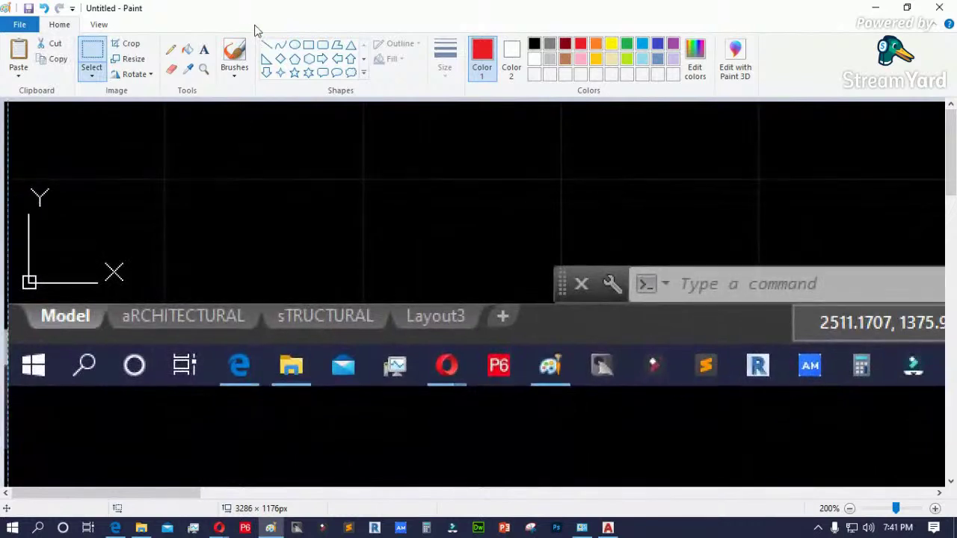
{"action": "left_click", "coordinate": [172, 50]}
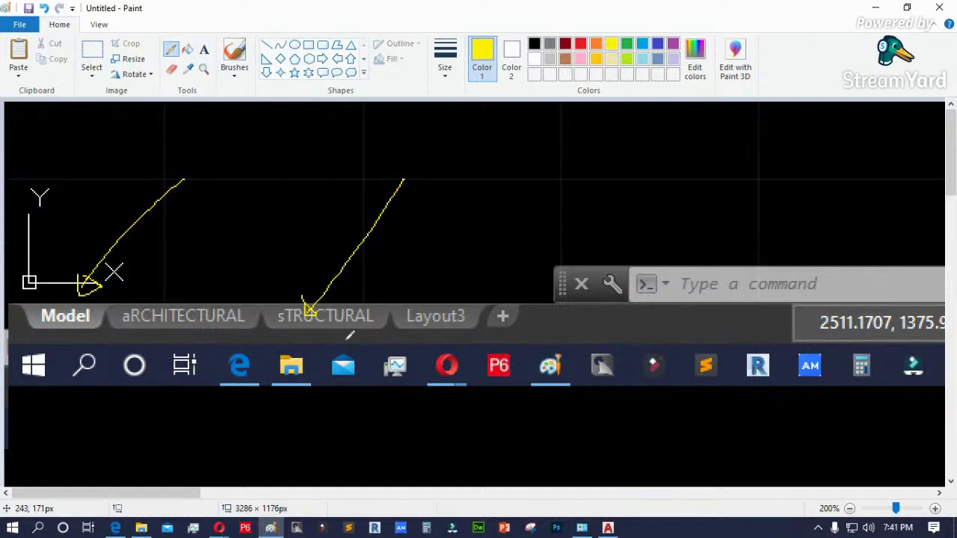
- Minimize Paint and reopen AutoCAD's Options dialog with OP
{"action": "left_click", "coordinate": [882, 9]}
{"action": "type", "text": "op"}
{"action": "key", "text": "Return"}
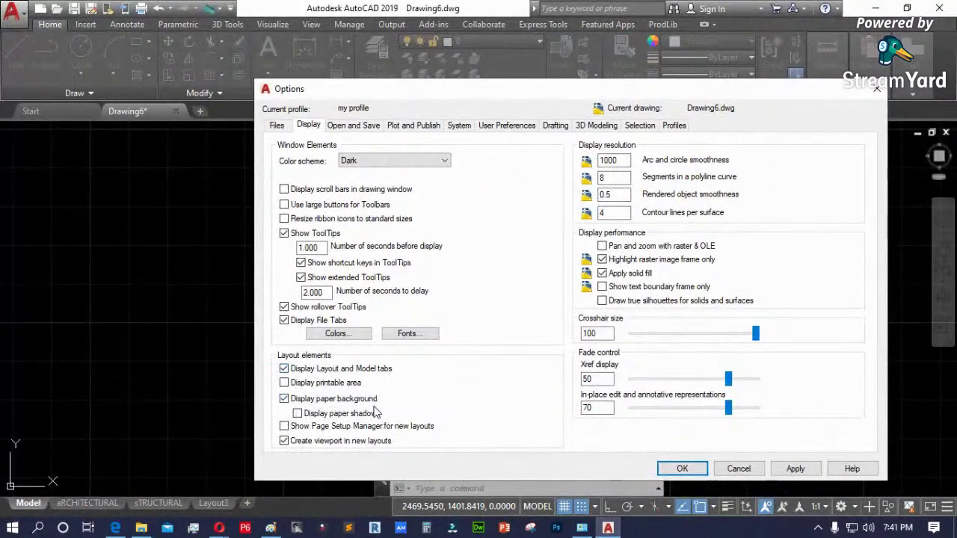
- Turn on Display printable area, close Options, and view the aRCHITECTURAL layout
{"action": "left_click", "coordinate": [285, 383]}
{"action": "left_click", "coordinate": [682, 468]}
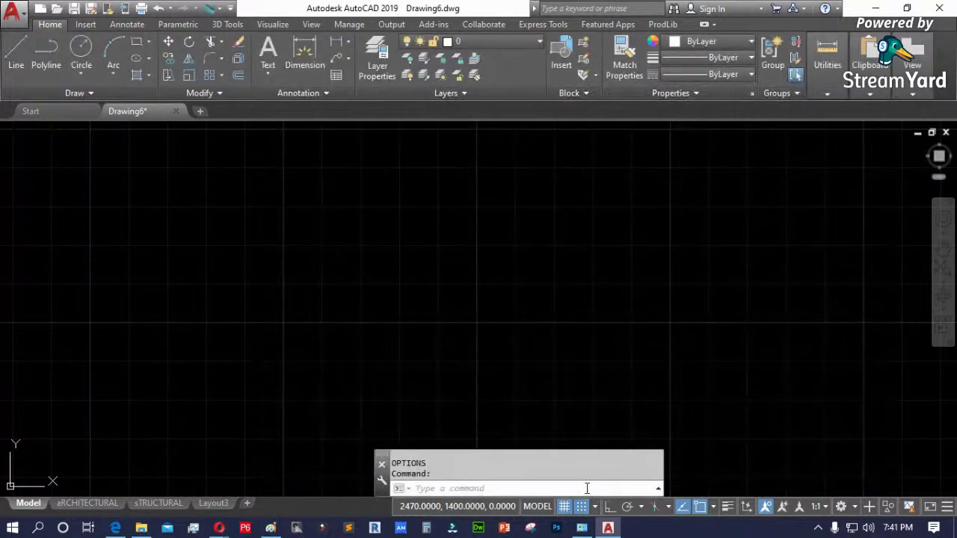
{"action": "left_click", "coordinate": [88, 504]}
{"action": "scroll", "coordinate": [598, 188], "scroll_direction": "down", "scroll_amount": 4}
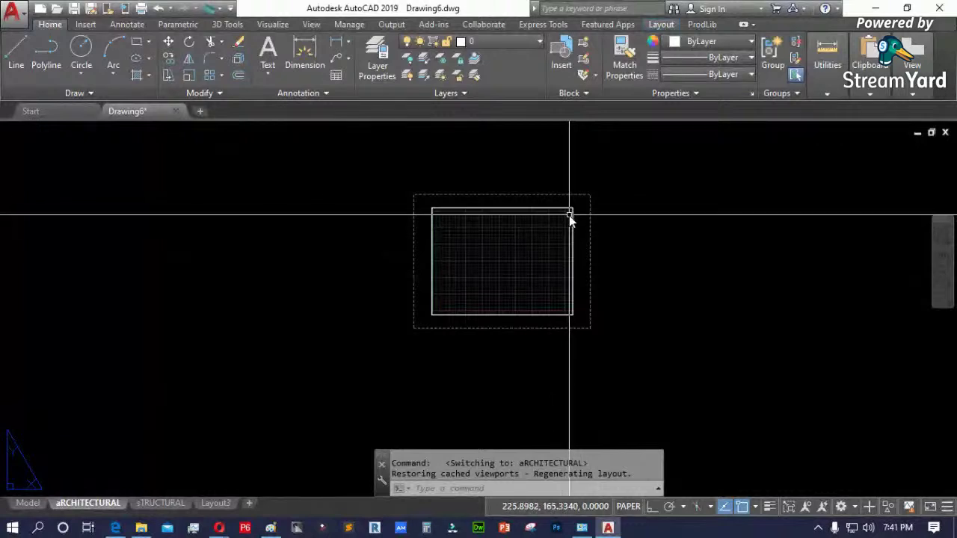
{"action": "scroll", "coordinate": [441, 199], "scroll_direction": "up", "scroll_amount": 4}
{"action": "scroll", "coordinate": [441, 198], "scroll_direction": "up", "scroll_amount": 2}
{"action": "scroll", "coordinate": [338, 186], "scroll_direction": "up", "scroll_amount": 3}
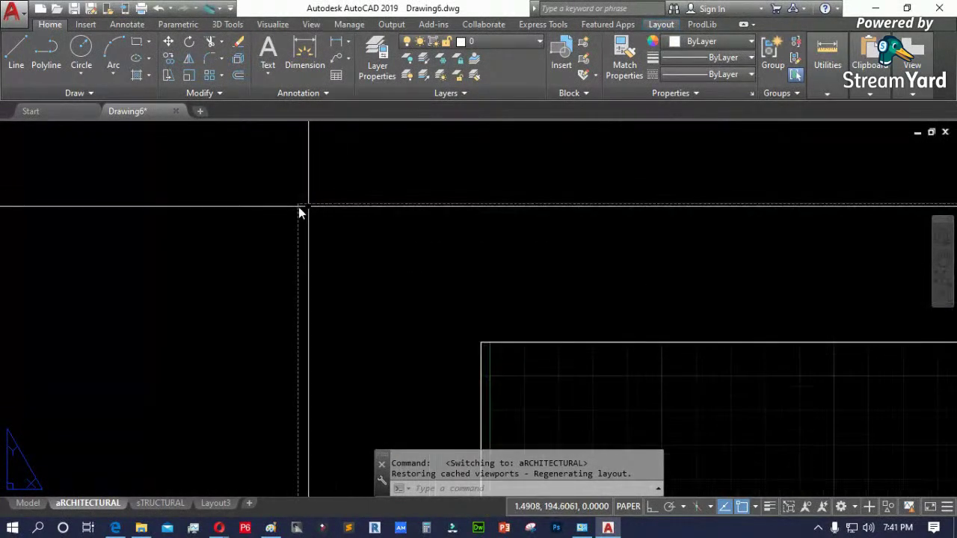
{"action": "scroll", "coordinate": [299, 217], "scroll_direction": "down", "scroll_amount": 3}
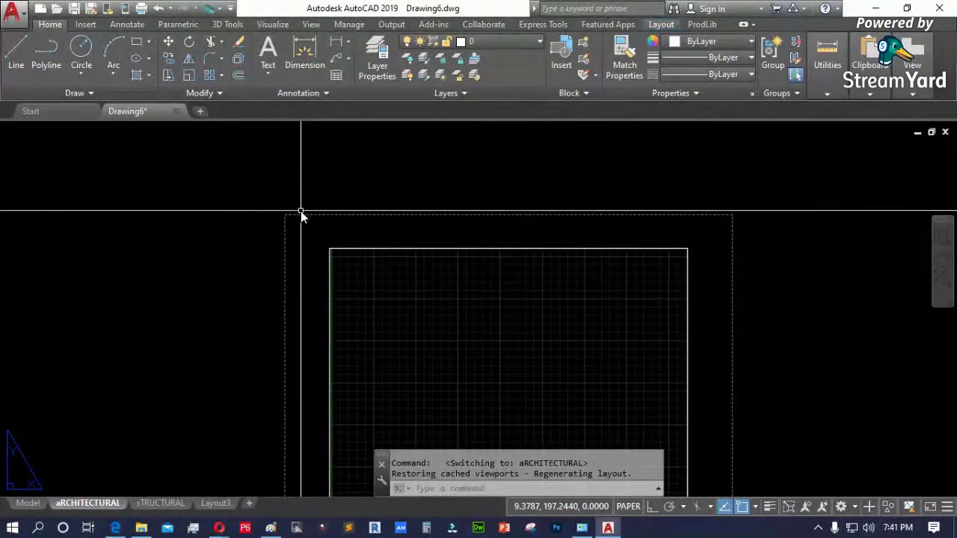
{"action": "scroll", "coordinate": [204, 205], "scroll_direction": "down", "scroll_amount": 2}
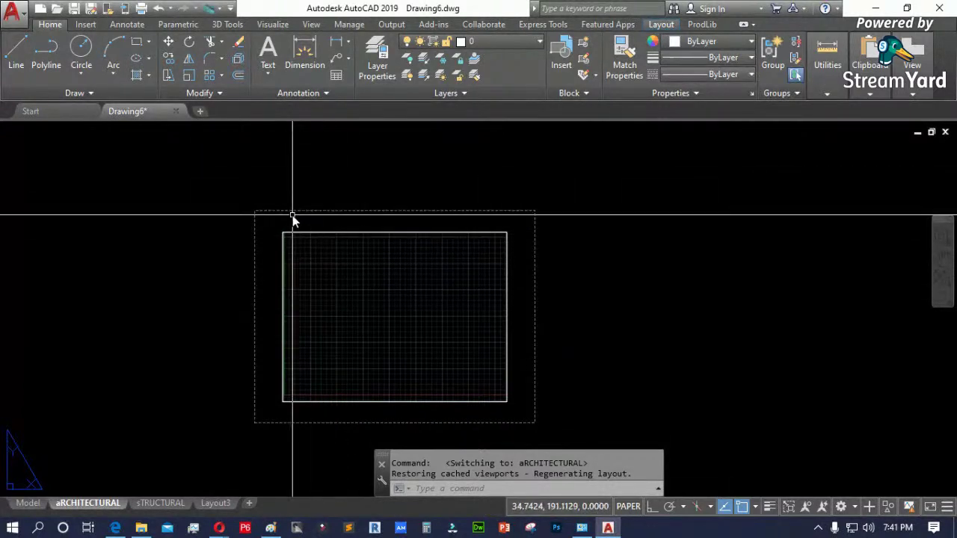
{"action": "scroll", "coordinate": [307, 267], "scroll_direction": "up", "scroll_amount": 2}
{"action": "scroll", "coordinate": [273, 267], "scroll_direction": "down", "scroll_amount": 2}
- Copy the viewport and place the copy to the right of the original
{"action": "type", "text": "o"}
{"action": "key", "text": "Return"}
{"action": "left_click", "coordinate": [518, 274]}
{"action": "left_click", "coordinate": [367, 402]}
{"action": "key", "text": "Return"}
{"action": "left_click", "coordinate": [270, 402]}
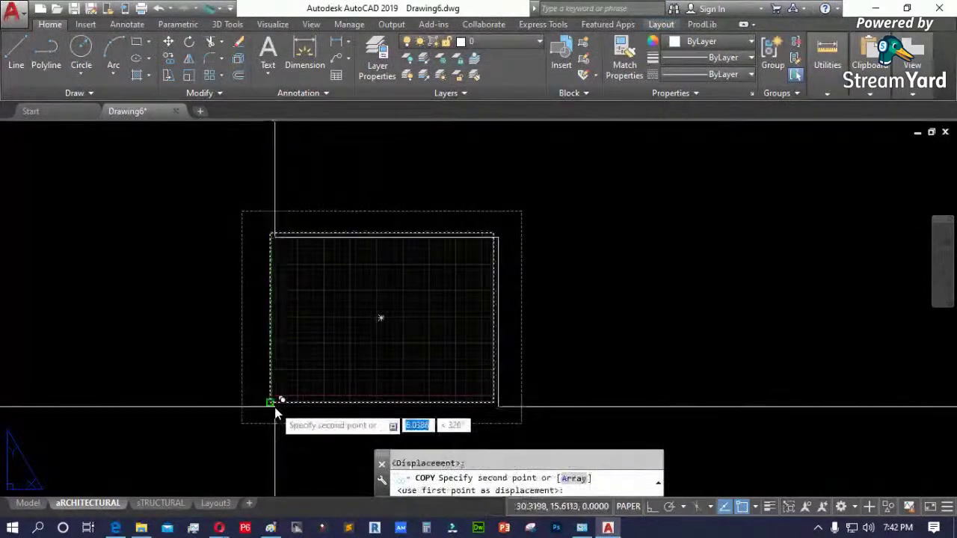
{"action": "left_click", "coordinate": [548, 402]}
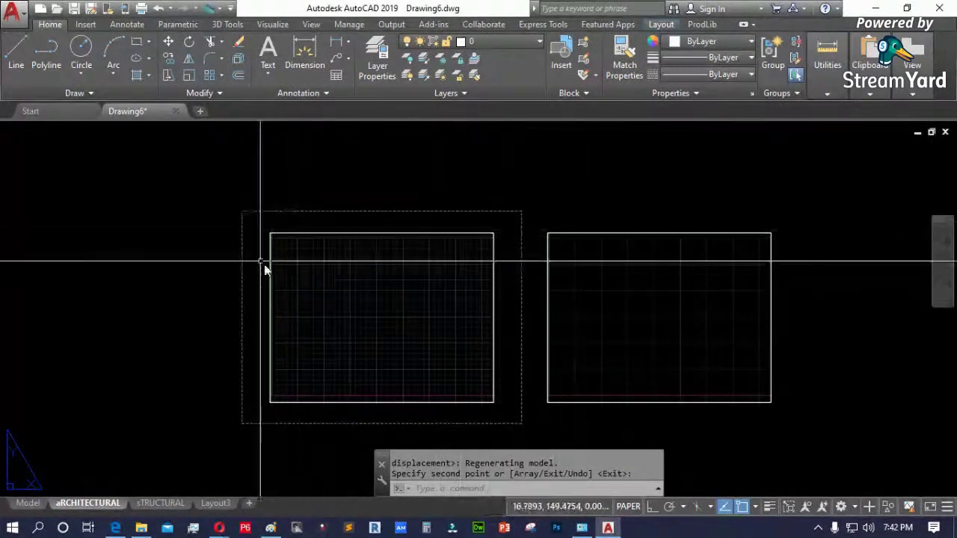
{"action": "key", "text": "ctrl+p"}
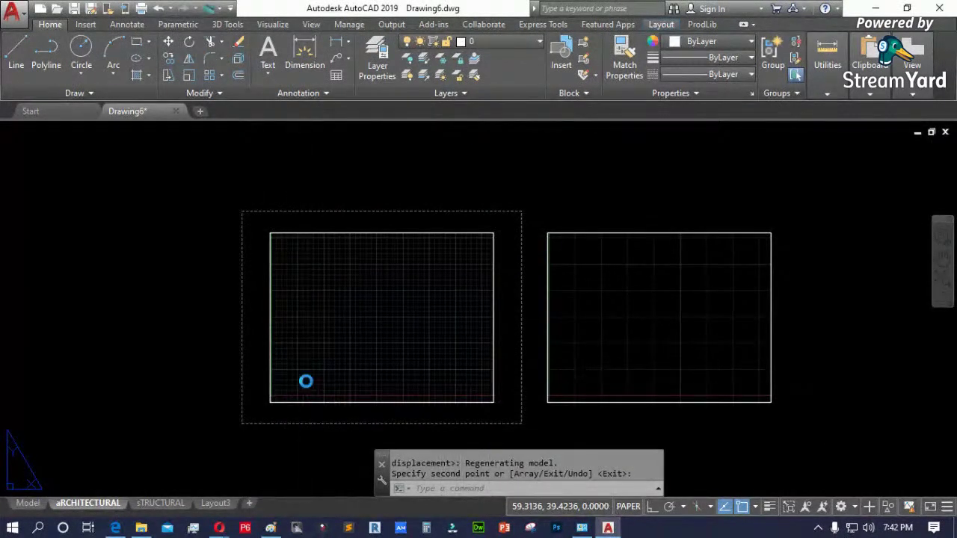
{"action": "left_click", "coordinate": [402, 301]}
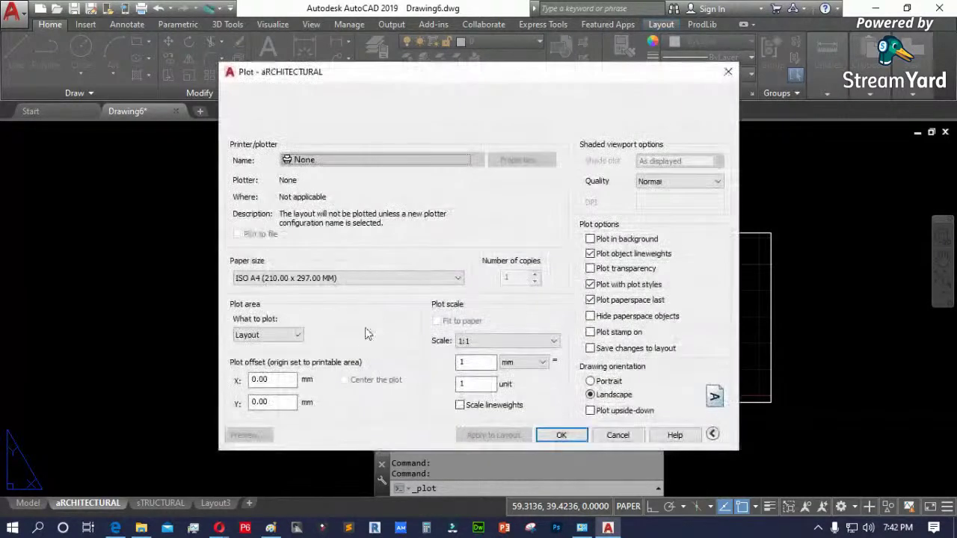
{"action": "mouse_move", "coordinate": [457, 73]}
{"action": "left_mouse_down"}
{"action": "mouse_move", "coordinate": [534, 172]}
{"action": "mouse_move", "coordinate": [628, 225]}
{"action": "mouse_move", "coordinate": [859, 184]}
{"action": "left_mouse_up"}
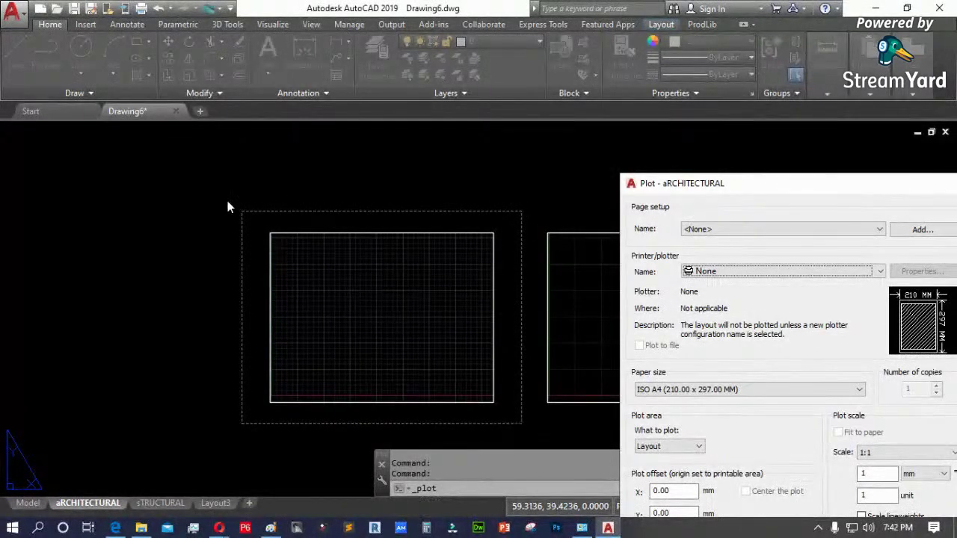
{"action": "left_click_drag", "start_coordinate": [679, 191], "coordinate": [220, 109]}
{"action": "left_click", "coordinate": [231, 368]}
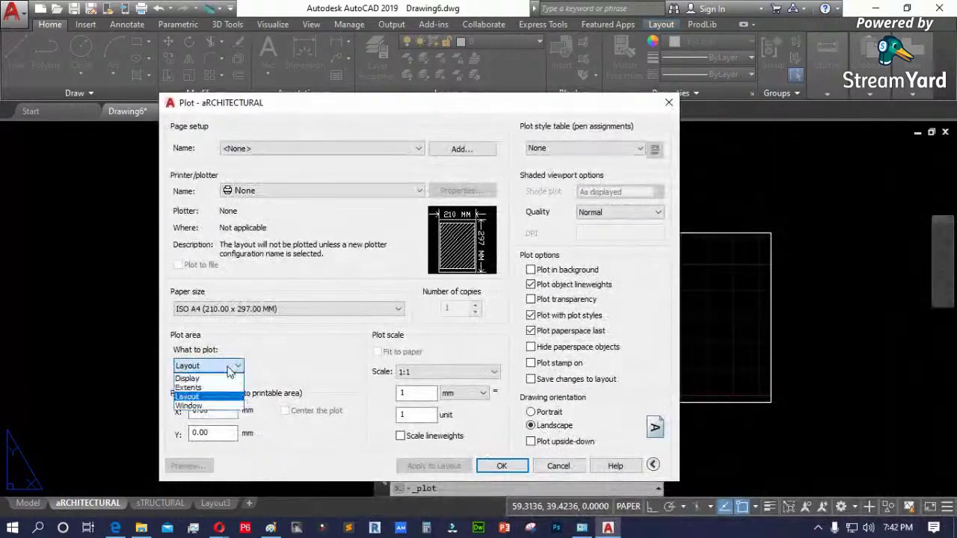
{"action": "left_click", "coordinate": [207, 380]}
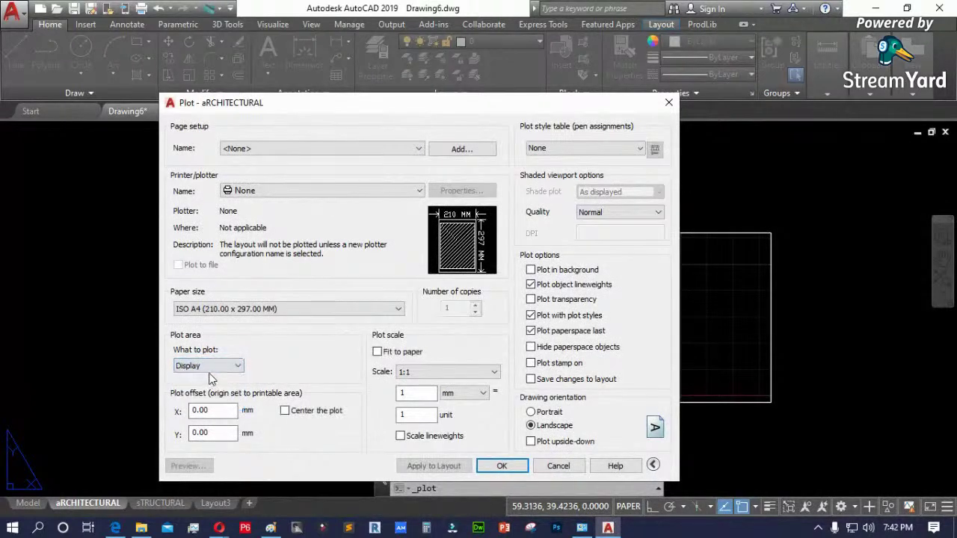
{"action": "left_click", "coordinate": [228, 368]}
{"action": "left_click", "coordinate": [202, 407]}
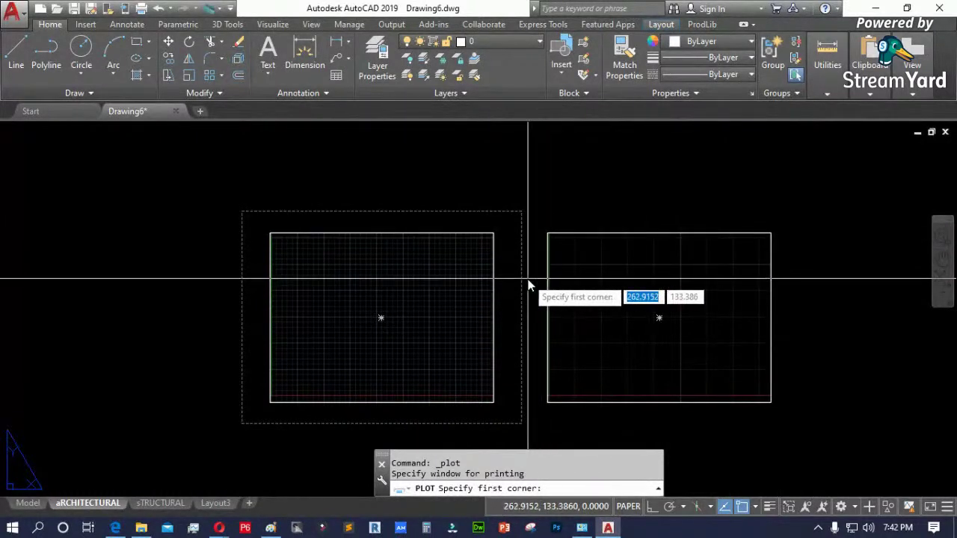
{"action": "key", "text": "Escape"}
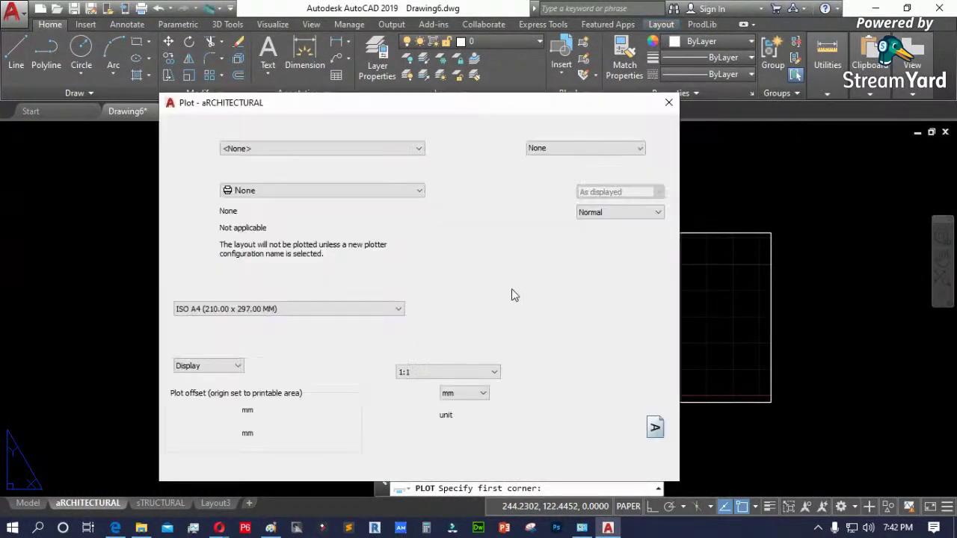
{"action": "left_click", "coordinate": [377, 352]}
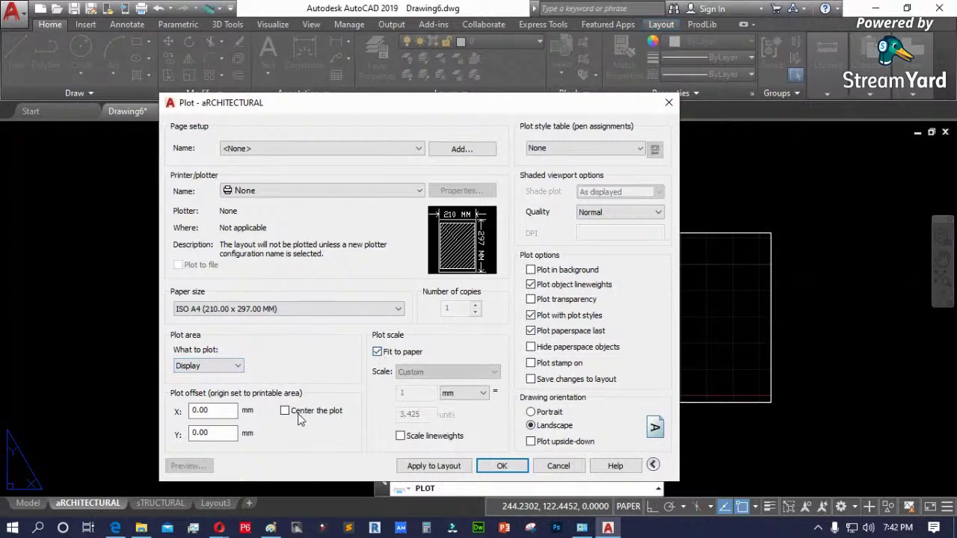
{"action": "left_click", "coordinate": [284, 411]}
{"action": "left_click", "coordinate": [210, 365]}
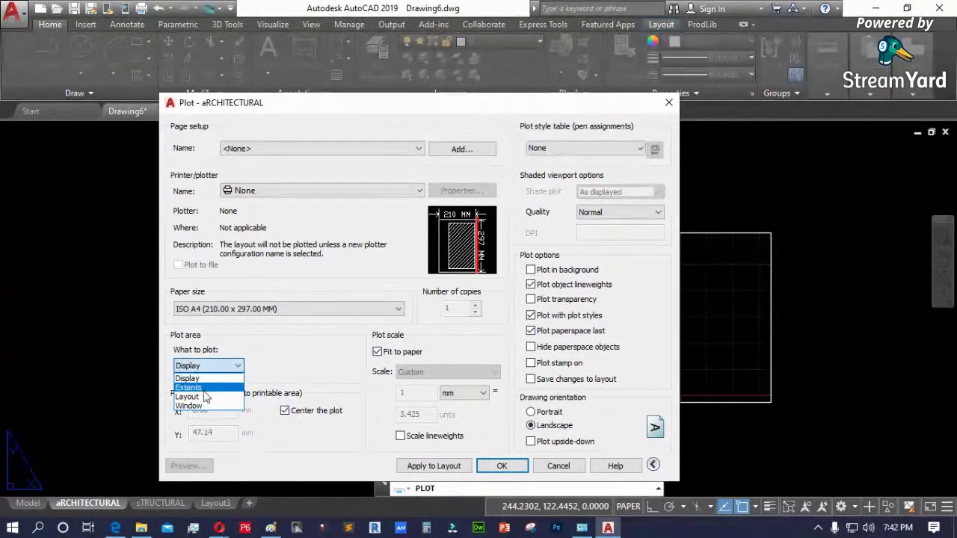
{"action": "left_click", "coordinate": [188, 396]}
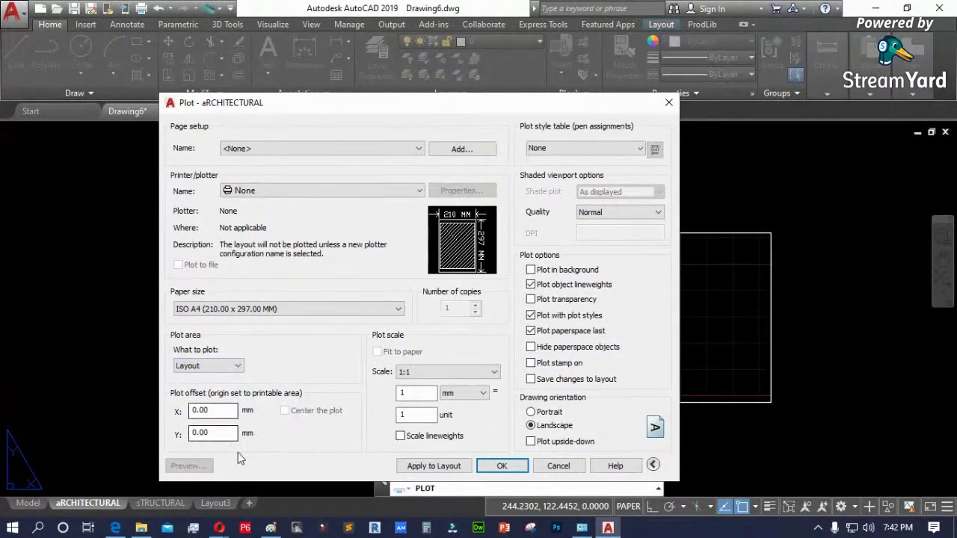
{"action": "left_click", "coordinate": [436, 466]}
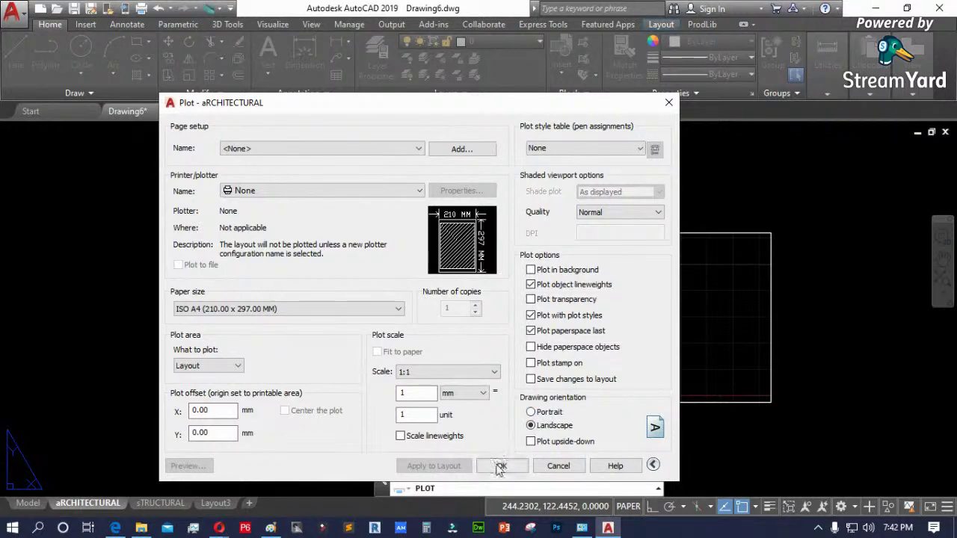
{"action": "left_click", "coordinate": [540, 465]}
{"action": "scroll", "coordinate": [217, 357], "scroll_direction": "down", "scroll_amount": 4}
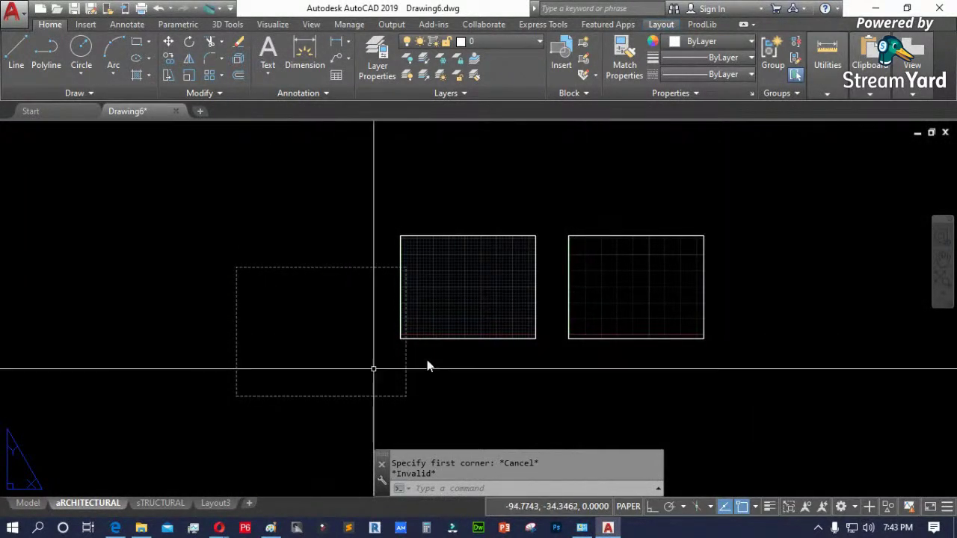
- Move both viewports together to a new position on the sheet
{"action": "type", "text": "m"}
{"action": "key", "text": "Return"}
{"action": "left_click", "coordinate": [590, 366]}
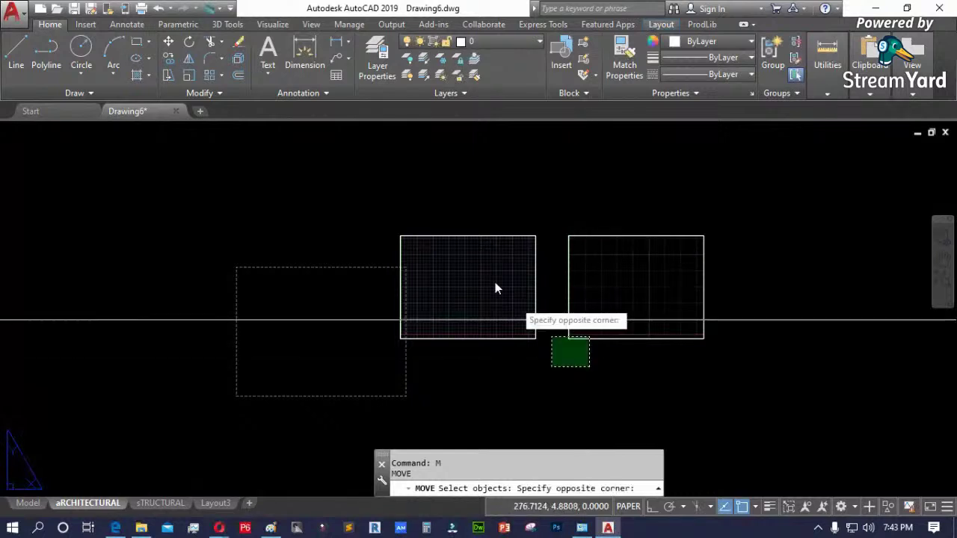
{"action": "left_click", "coordinate": [387, 200]}
{"action": "key", "text": "Return"}
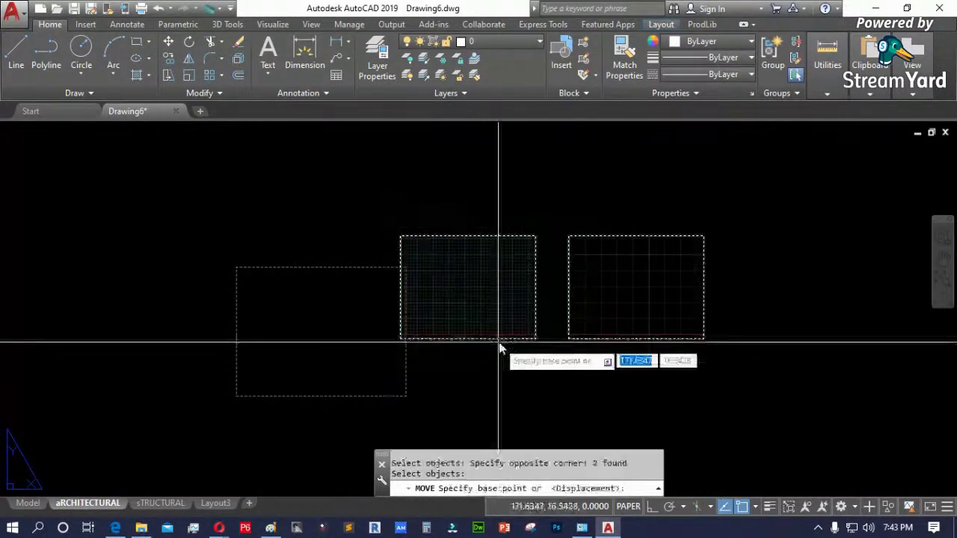
{"action": "left_click", "coordinate": [499, 340]}
{"action": "left_click", "coordinate": [358, 394]}
- Delete the right-hand viewport copy
{"action": "left_click", "coordinate": [581, 335]}
{"action": "left_click", "coordinate": [456, 346]}
{"action": "key", "text": "Delete"}
{"action": "scroll", "coordinate": [262, 364], "scroll_direction": "up", "scroll_amount": 4}
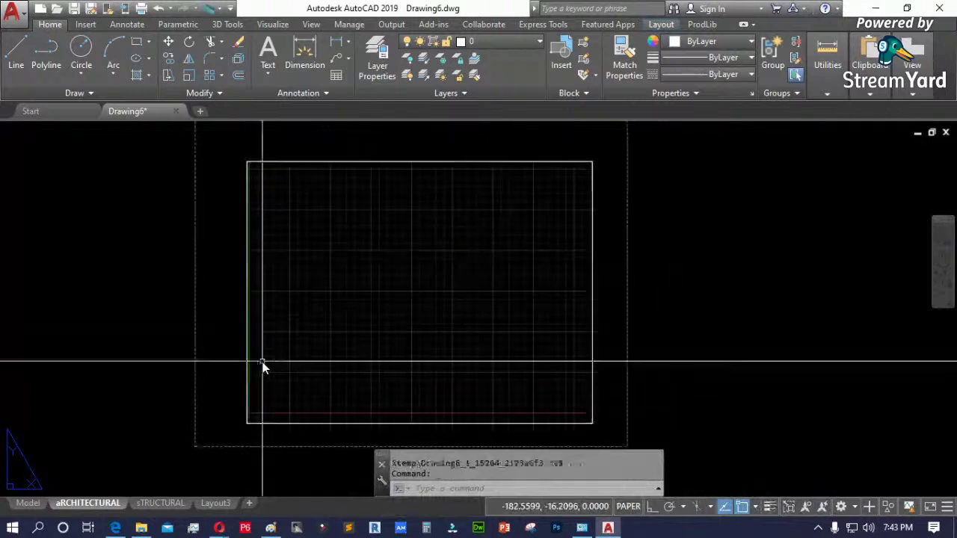
- Zoom All to show the whole sheet, then switch to Model space
{"action": "type", "text": "z"}
{"action": "key", "text": "Return"}
{"action": "type", "text": "A"}
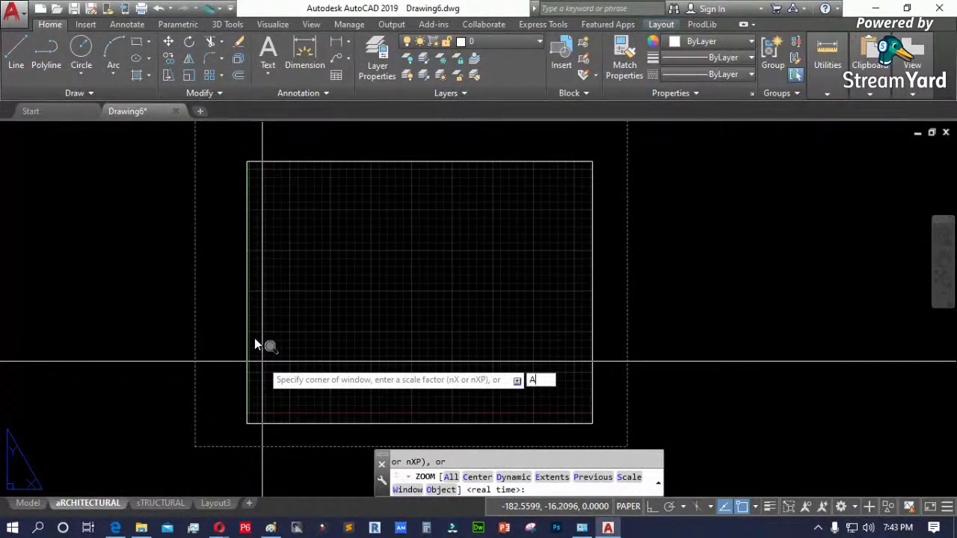
{"action": "left_click", "coordinate": [214, 387]}
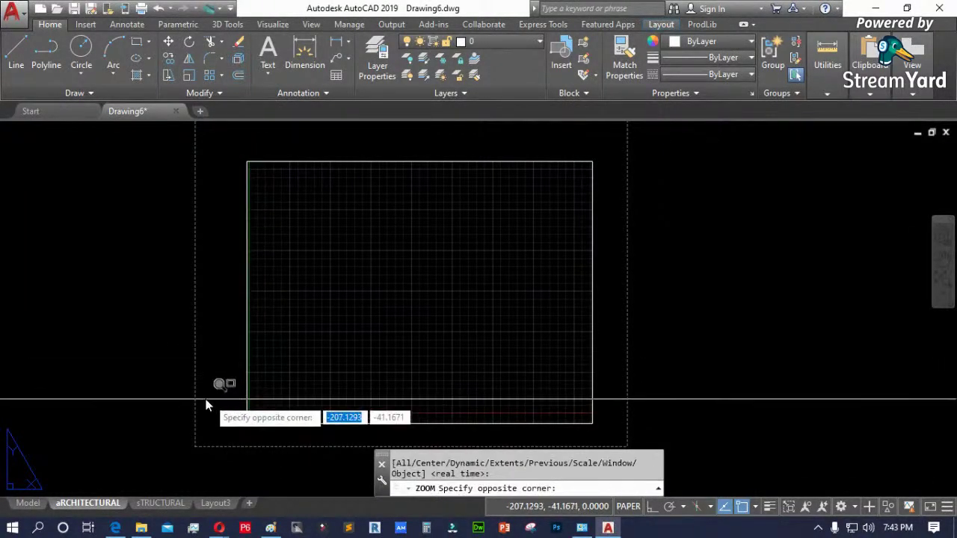
{"action": "scroll", "coordinate": [198, 399], "scroll_direction": "up", "scroll_amount": 3}
{"action": "key", "text": "Escape"}
{"action": "scroll", "coordinate": [223, 384], "scroll_direction": "down", "scroll_amount": 5}
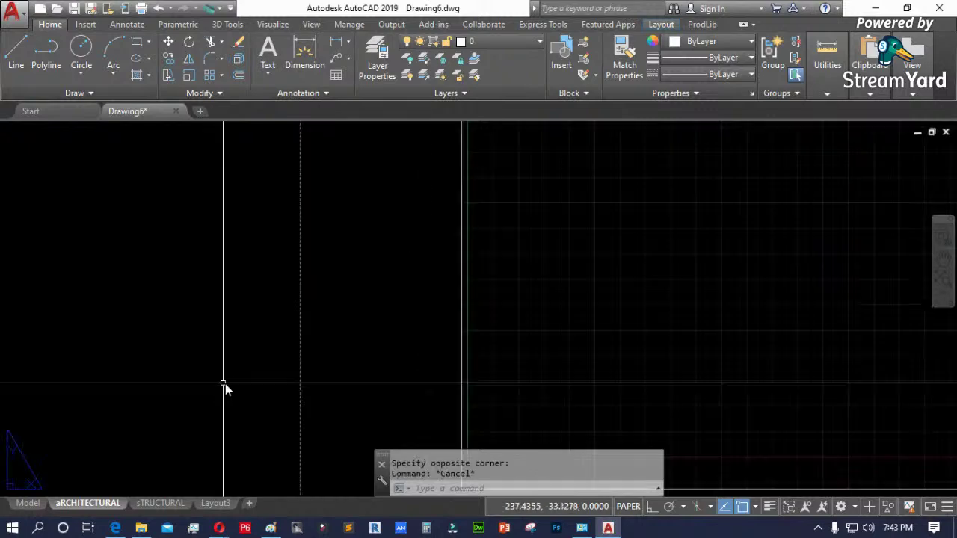
{"action": "key", "text": "Escape"}
{"action": "type", "text": "z"}
{"action": "key", "text": "Return"}
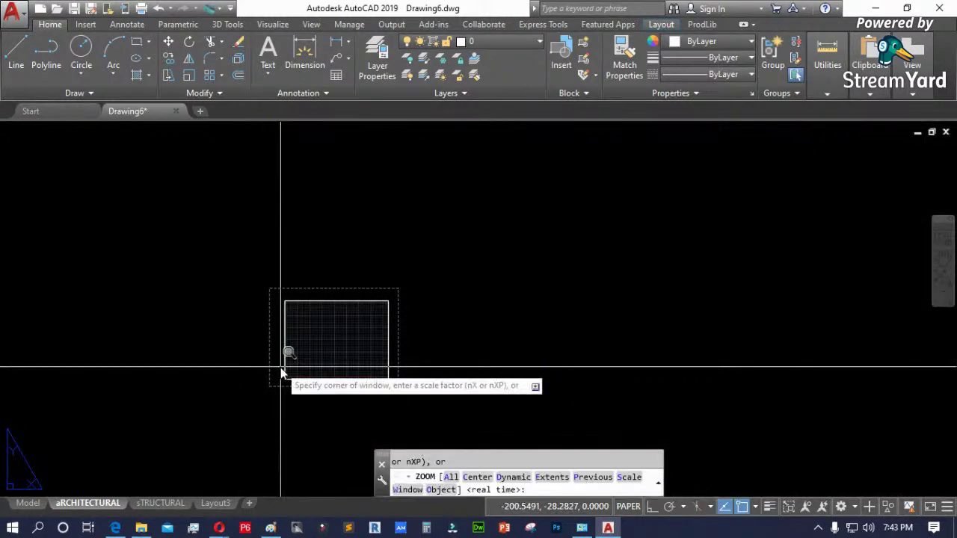
{"action": "type", "text": "a"}
{"action": "key", "text": "Return"}
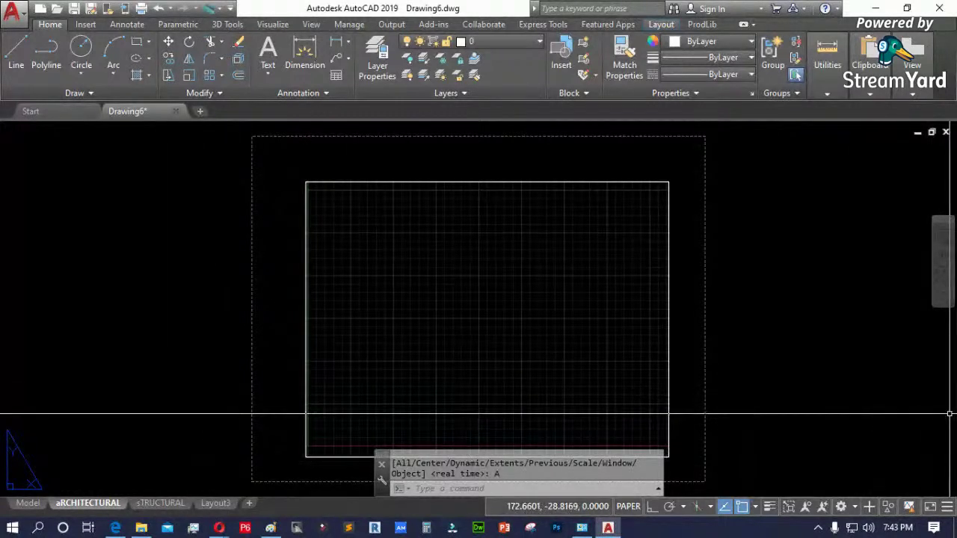
{"action": "left_click", "coordinate": [29, 504]}
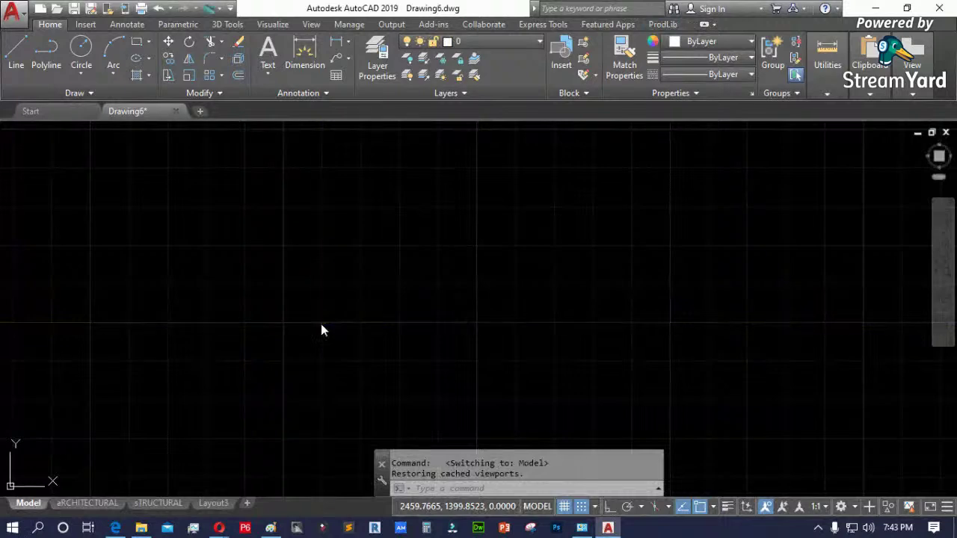
- Turn off paper background, enable Page Setup Manager for new layouts, apply, then add a layout
{"action": "type", "text": "op"}
{"action": "key", "text": "Return"}
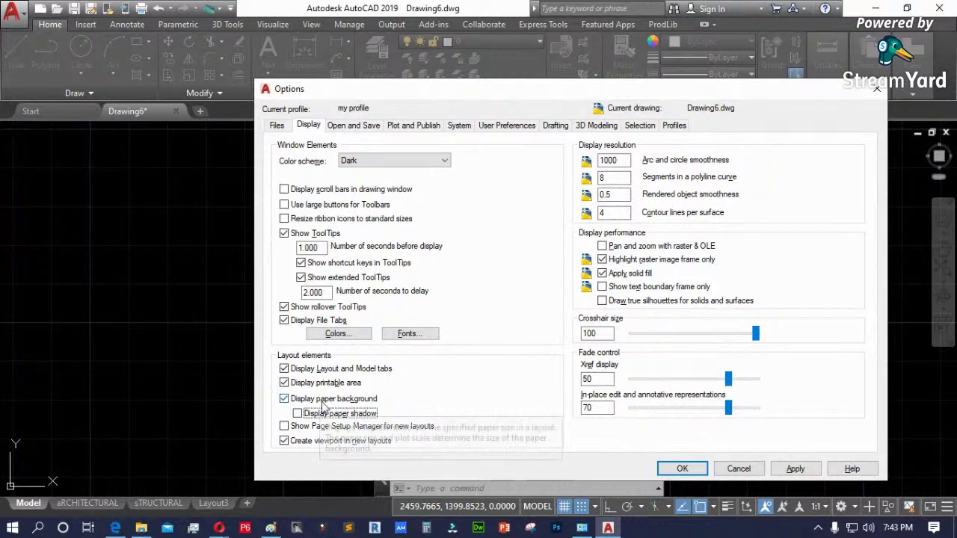
{"action": "left_click", "coordinate": [341, 400]}
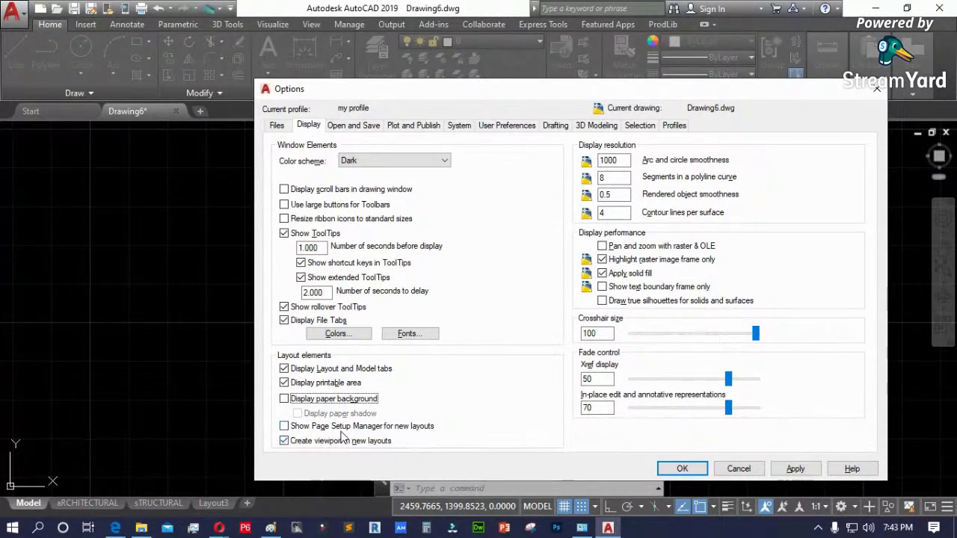
{"action": "left_click", "coordinate": [283, 427]}
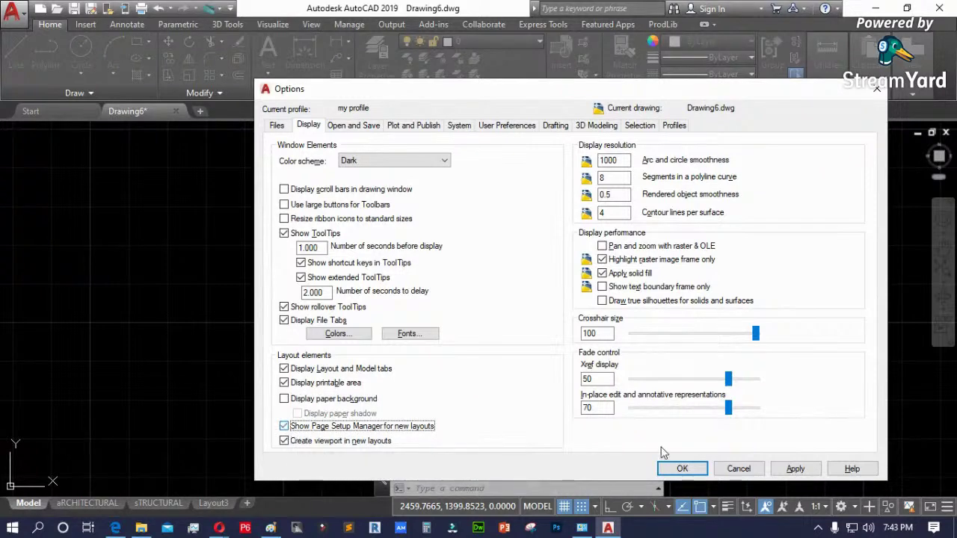
{"action": "left_click", "coordinate": [780, 473]}
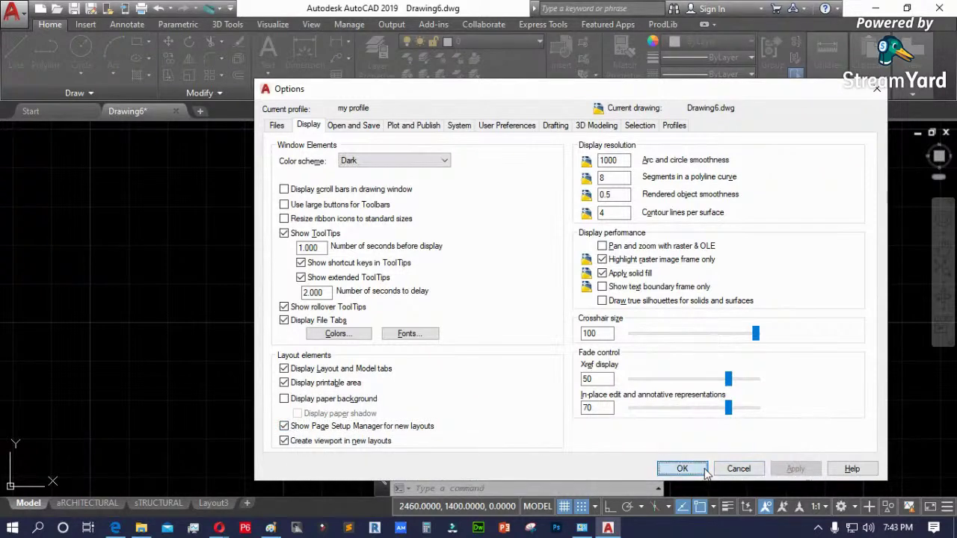
{"action": "left_click", "coordinate": [703, 469]}
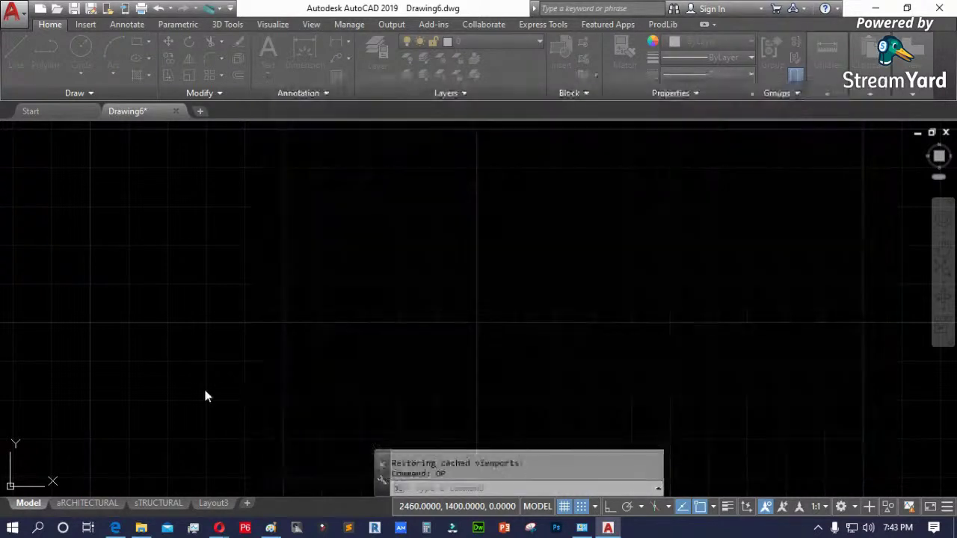
{"action": "left_click", "coordinate": [247, 503]}
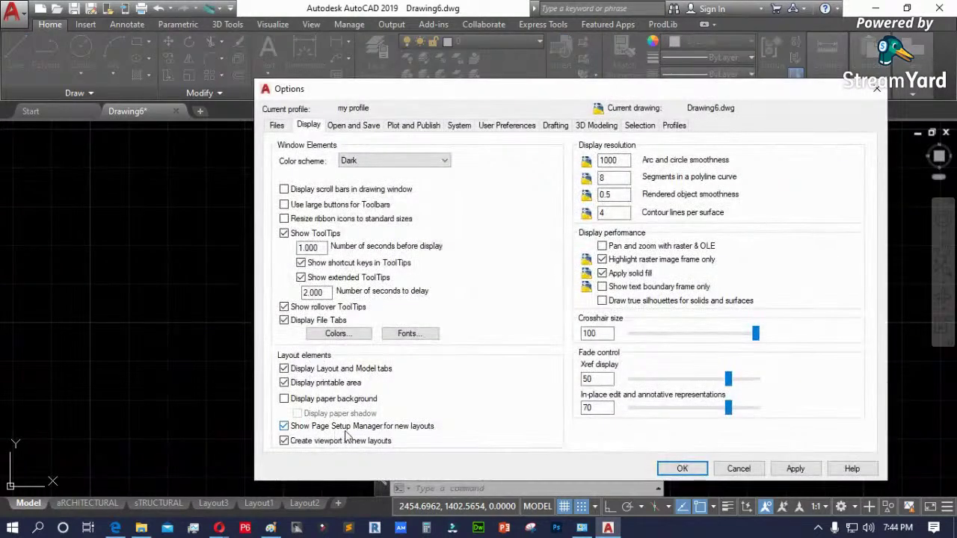
- Close Options and bring up the layout tab menu, dismissing it unused
{"action": "left_click", "coordinate": [739, 469]}
{"action": "right_click", "coordinate": [311, 508]}
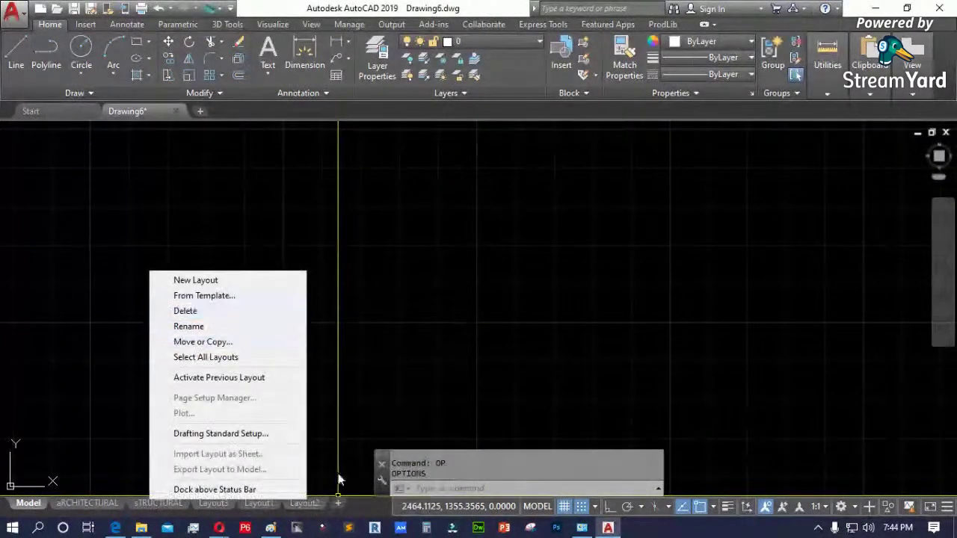
{"action": "right_click", "coordinate": [361, 508]}
{"action": "right_click", "coordinate": [361, 507]}
{"action": "left_click", "coordinate": [299, 378]}
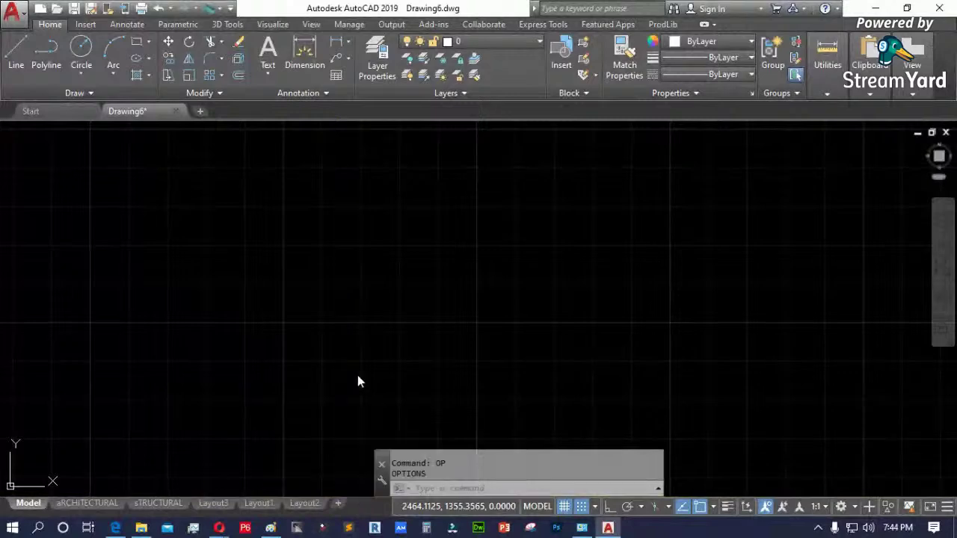
- Reopen Options and uncheck Create viewport in new layouts
{"action": "key", "text": "Return"}
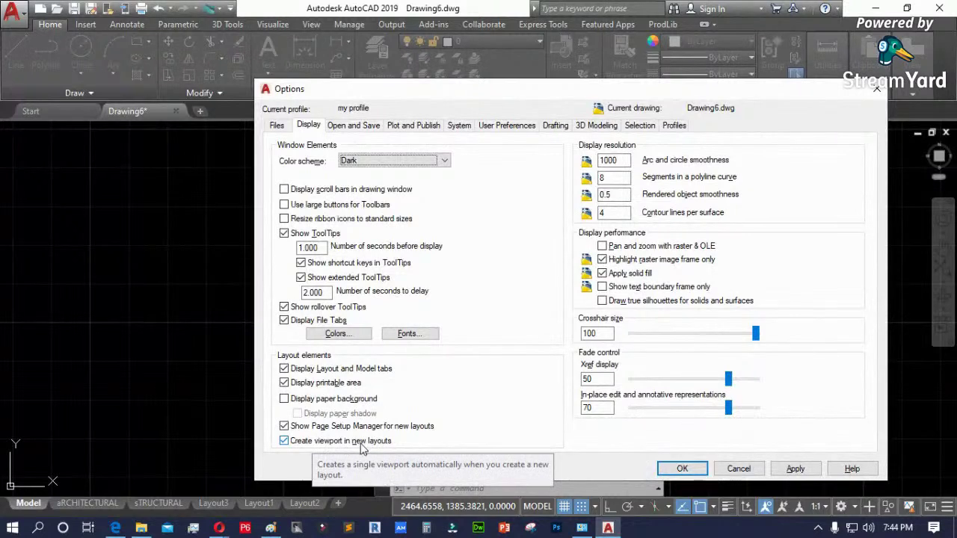
{"action": "left_click", "coordinate": [284, 441]}
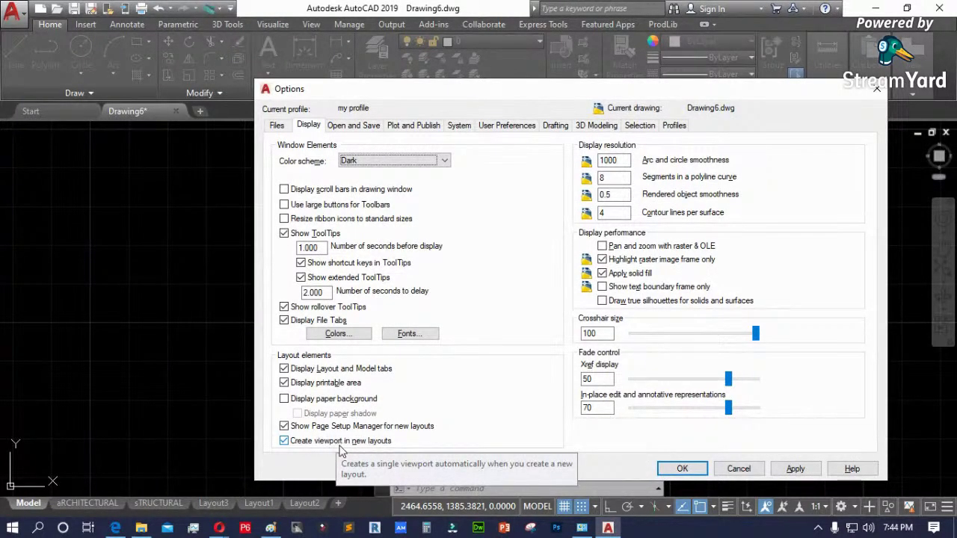
{"action": "left_click", "coordinate": [295, 443]}
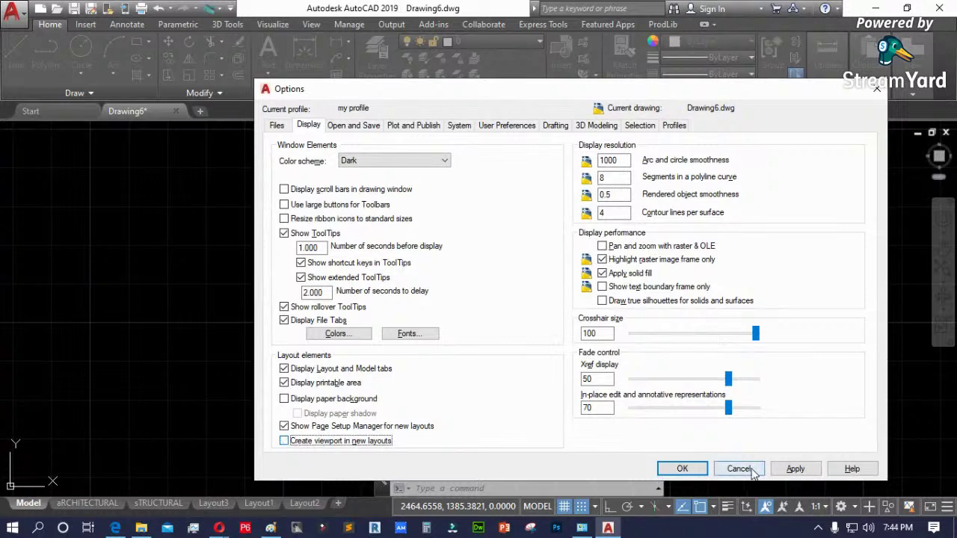
- Confirm the Options change and add another new layout
{"action": "left_click", "coordinate": [682, 469]}
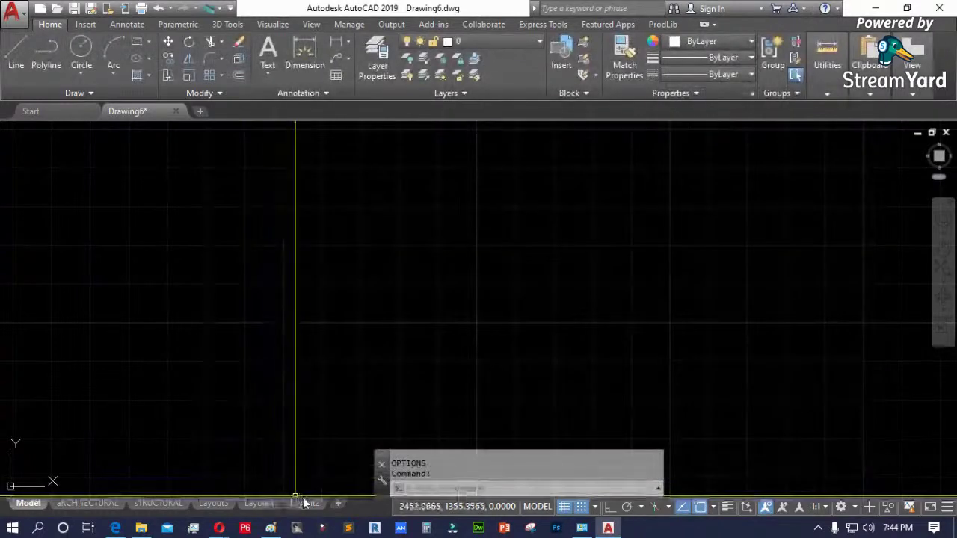
{"action": "mouse_move", "coordinate": [310, 508]}
{"action": "left_click", "coordinate": [337, 504]}
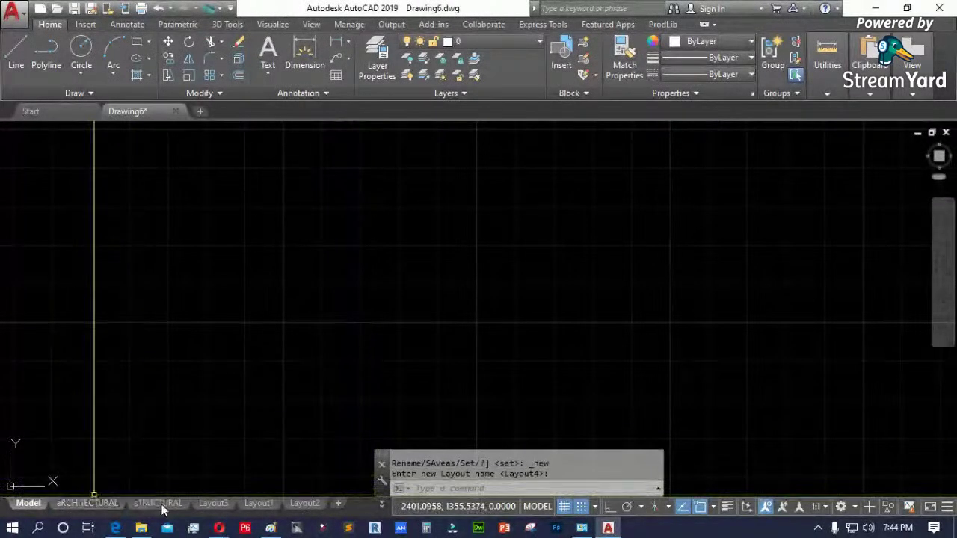
- Delete Layout2, the last extra layout and Layout1, confirming each deletion
{"action": "right_click", "coordinate": [315, 506]}
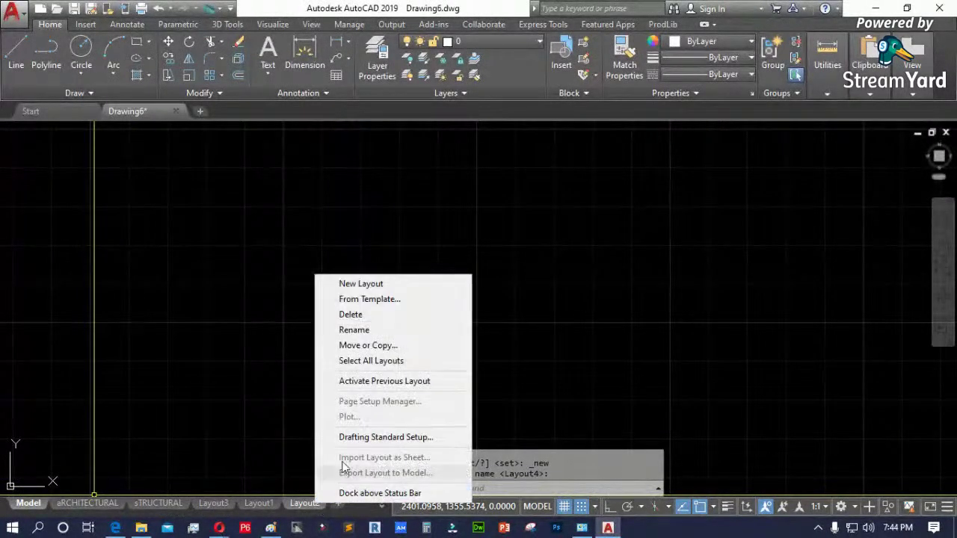
{"action": "left_click", "coordinate": [351, 315]}
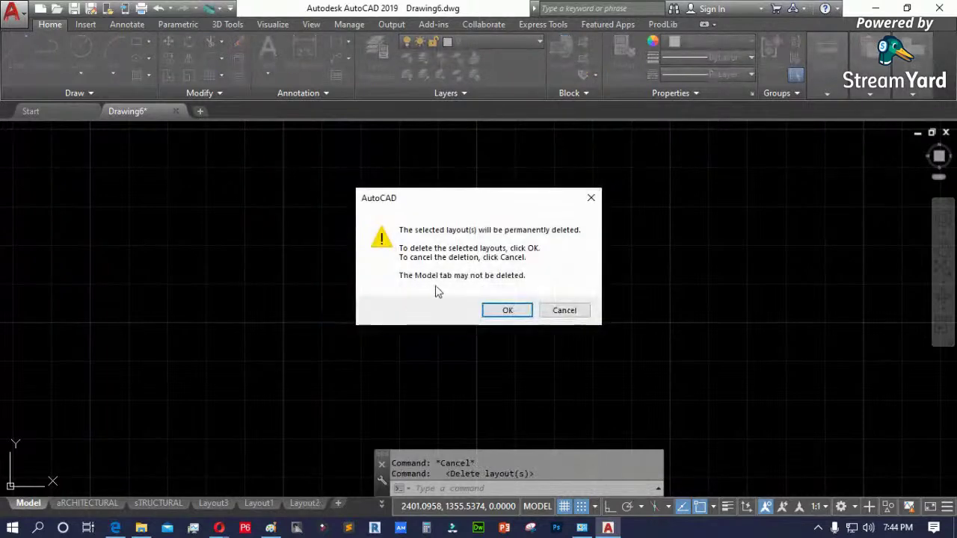
{"action": "left_click", "coordinate": [507, 310]}
{"action": "right_click", "coordinate": [304, 504]}
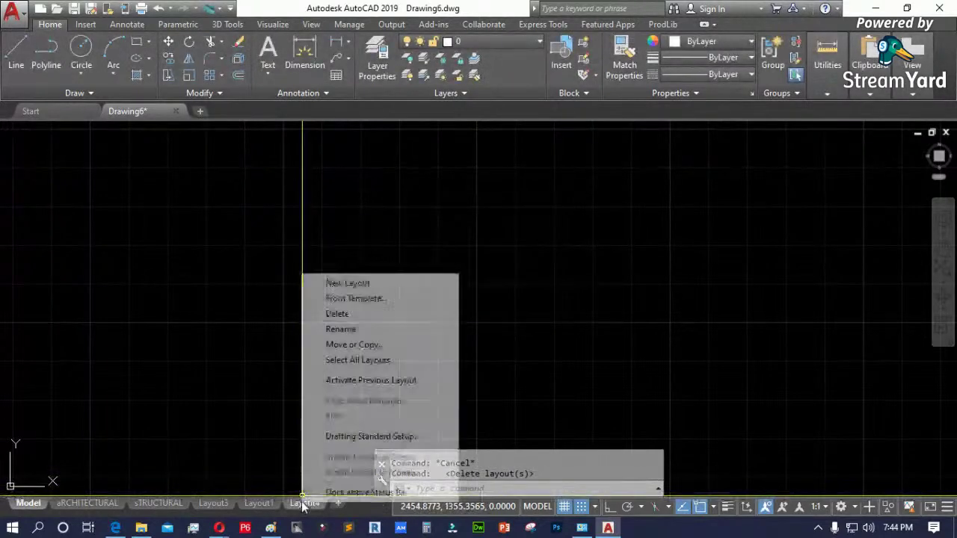
{"action": "left_click", "coordinate": [352, 318]}
{"action": "left_click", "coordinate": [504, 311]}
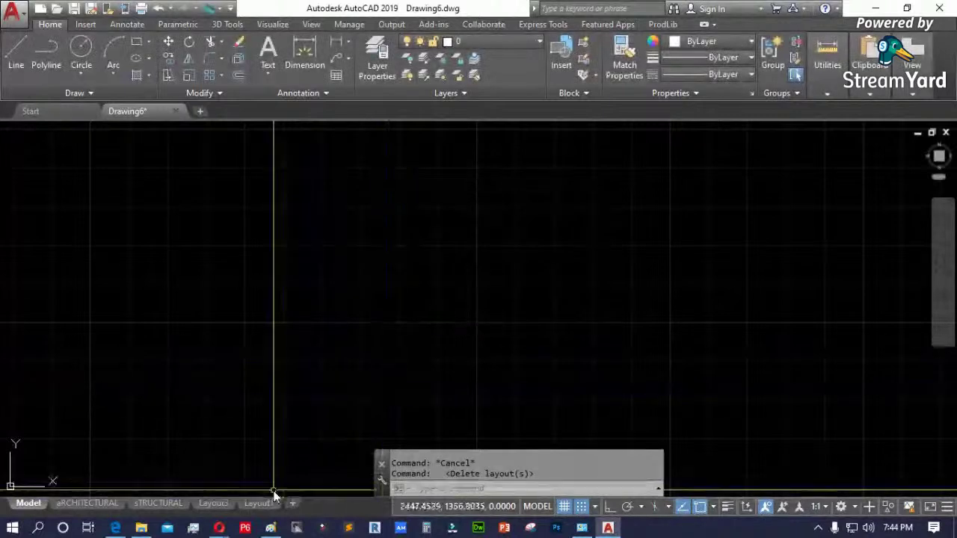
{"action": "mouse_move", "coordinate": [261, 506]}
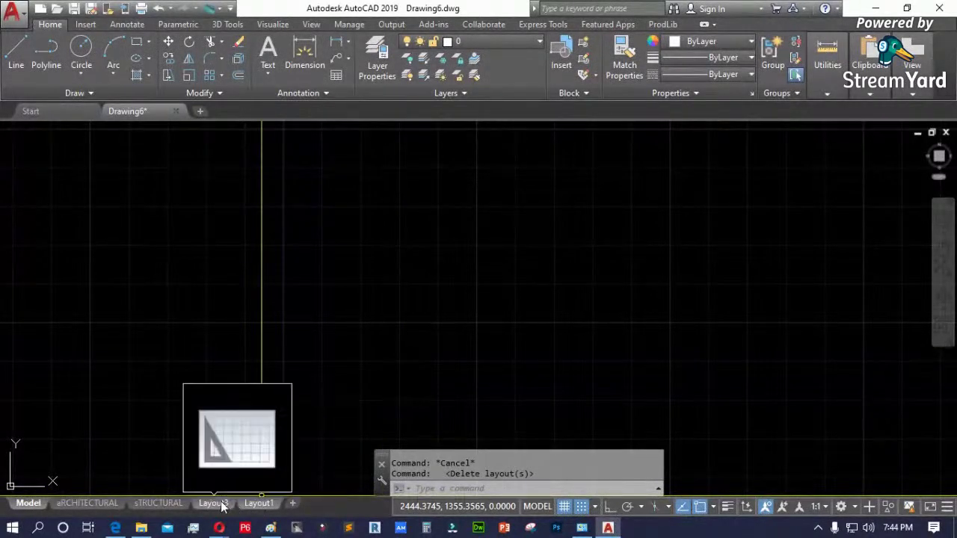
{"action": "right_click", "coordinate": [253, 507]}
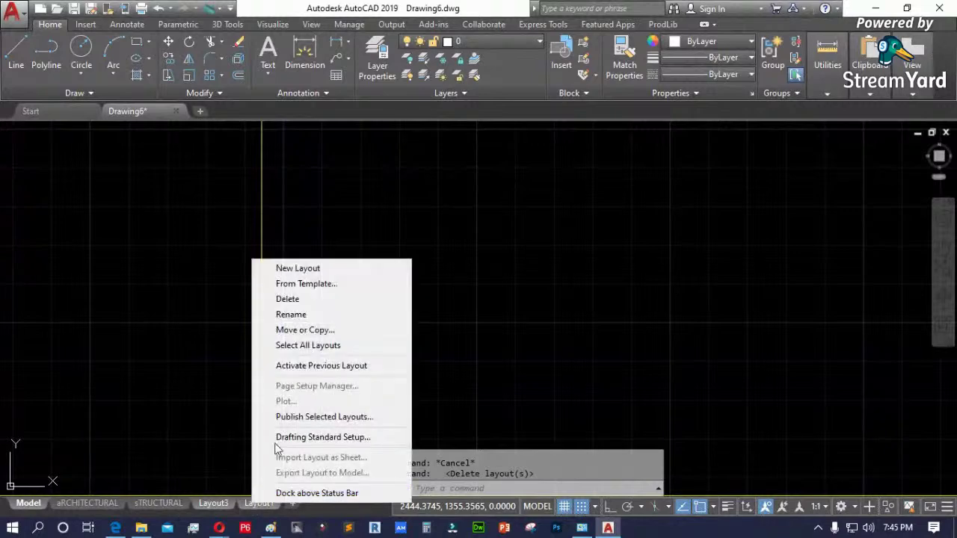
{"action": "left_click", "coordinate": [302, 299]}
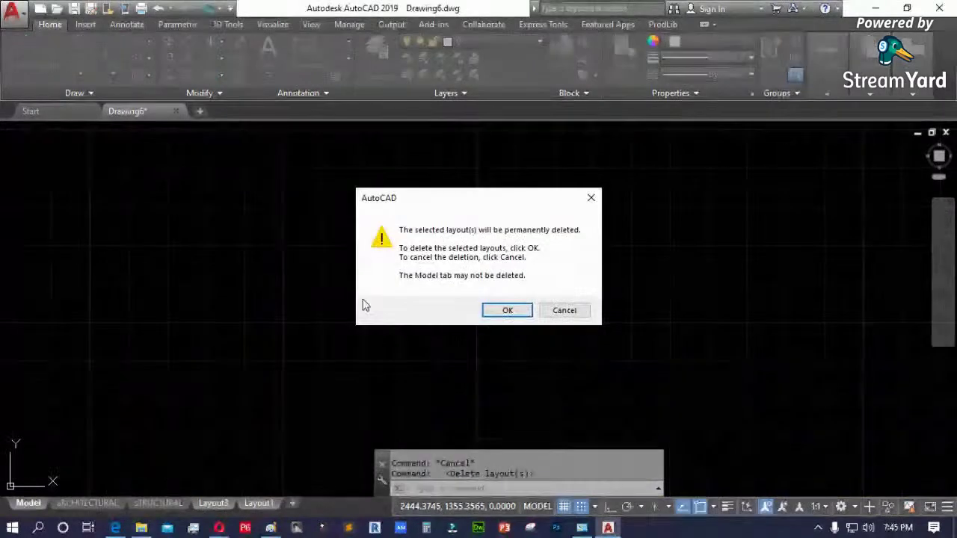
{"action": "left_click", "coordinate": [503, 310]}
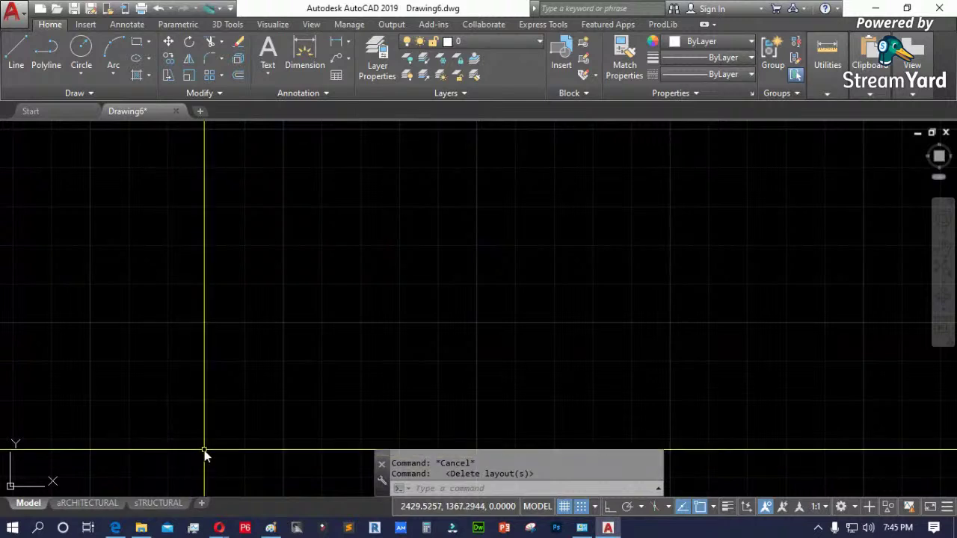
- Add a new layout, switch to Layout2, and close its page setup
{"action": "left_click", "coordinate": [201, 504]}
{"action": "mouse_move", "coordinate": [260, 506]}
{"action": "left_click", "coordinate": [259, 504]}
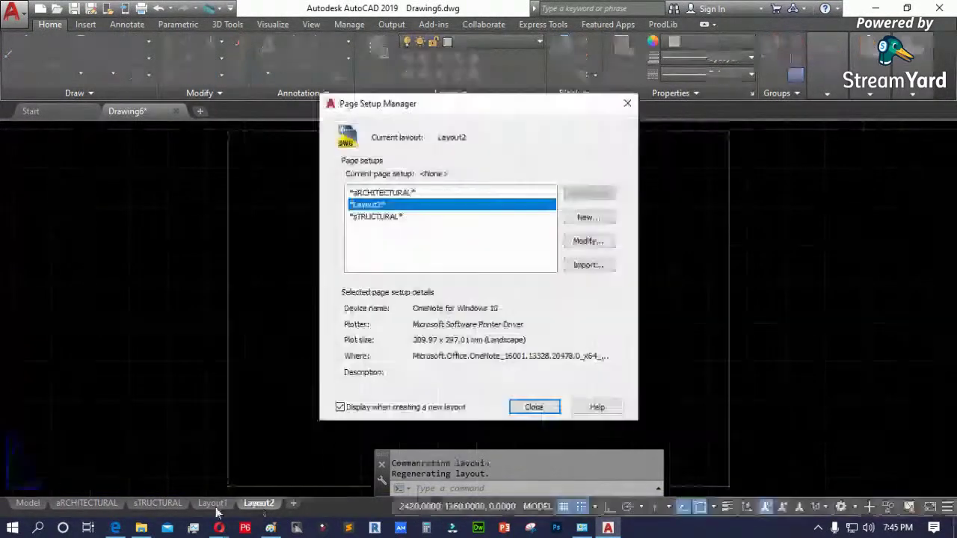
{"action": "left_click", "coordinate": [536, 404]}
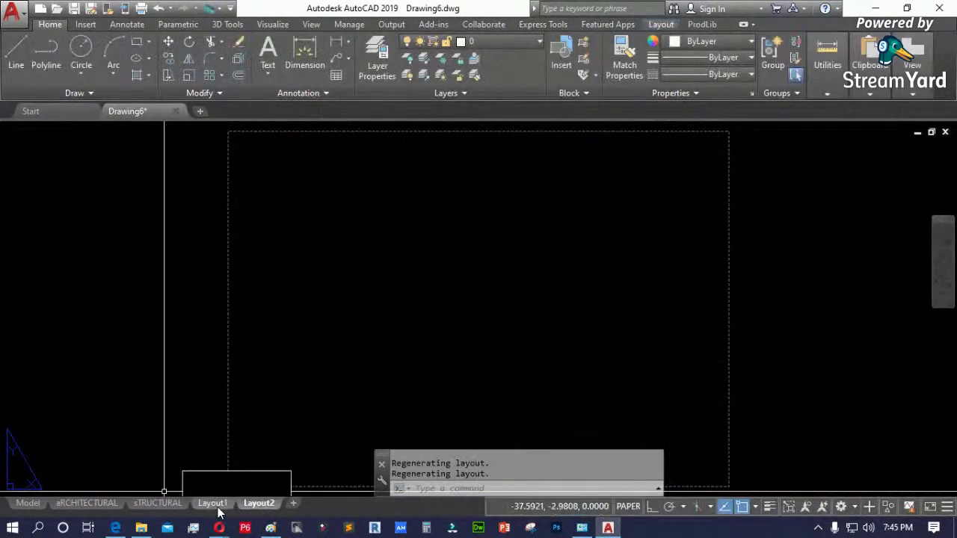
- Delete Layout1 and open the Options dialog
{"action": "right_click", "coordinate": [217, 504]}
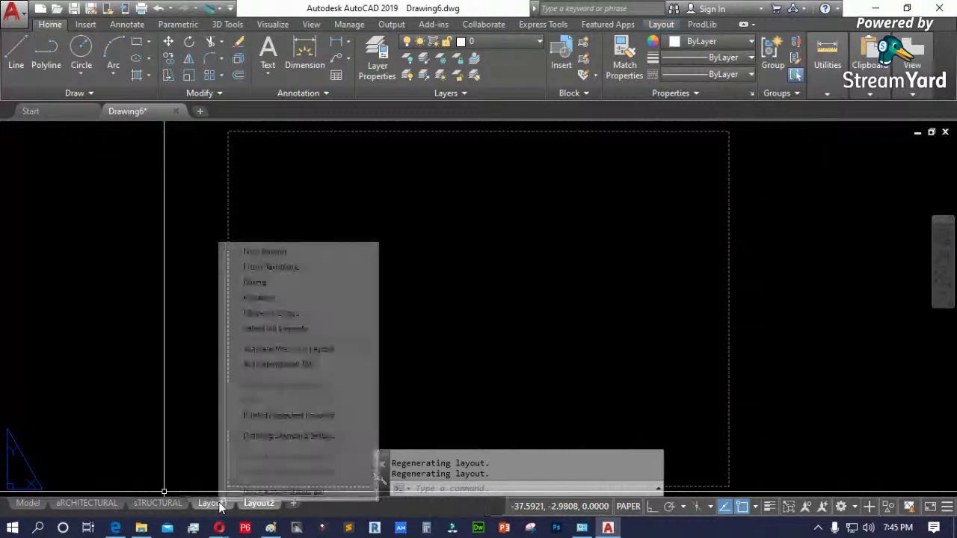
{"action": "left_click", "coordinate": [254, 280]}
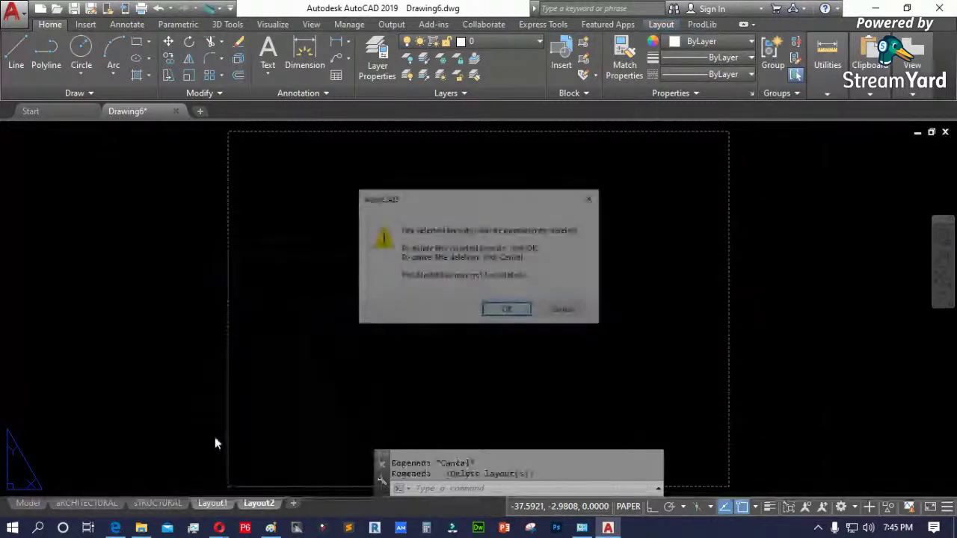
{"action": "key", "text": "Return"}
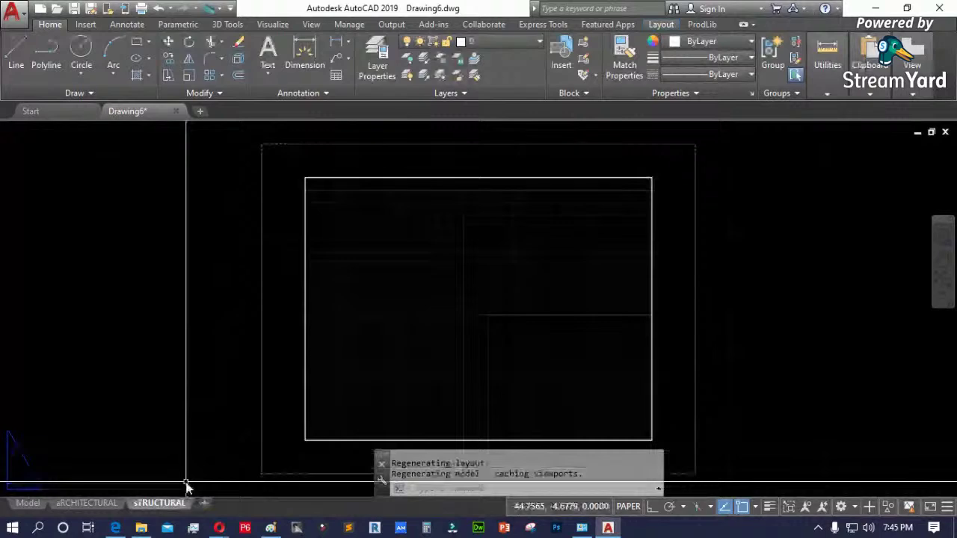
{"action": "type", "text": "op"}
{"action": "key", "text": "Return"}
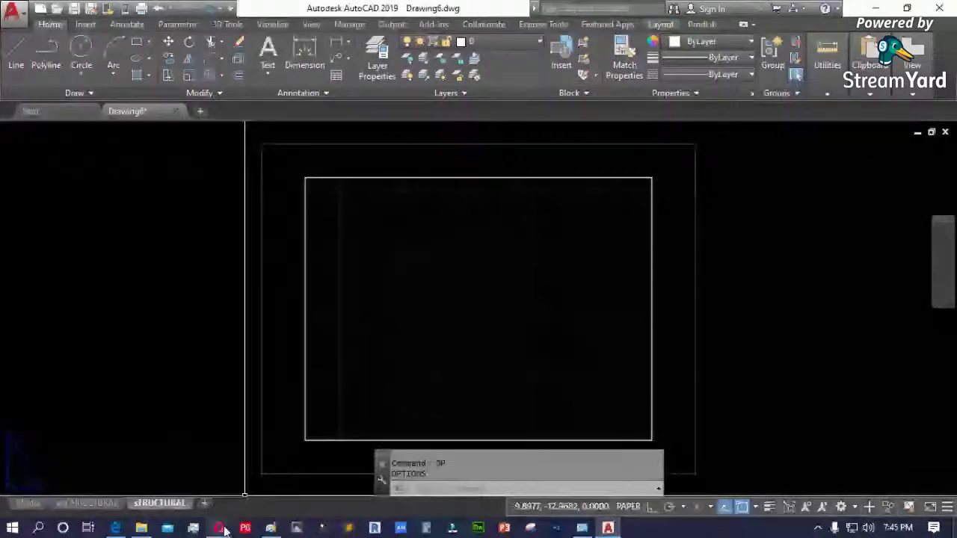
- From Model space, add a fresh Layout1 sheet and reopen Options
{"action": "left_click", "coordinate": [38, 504]}
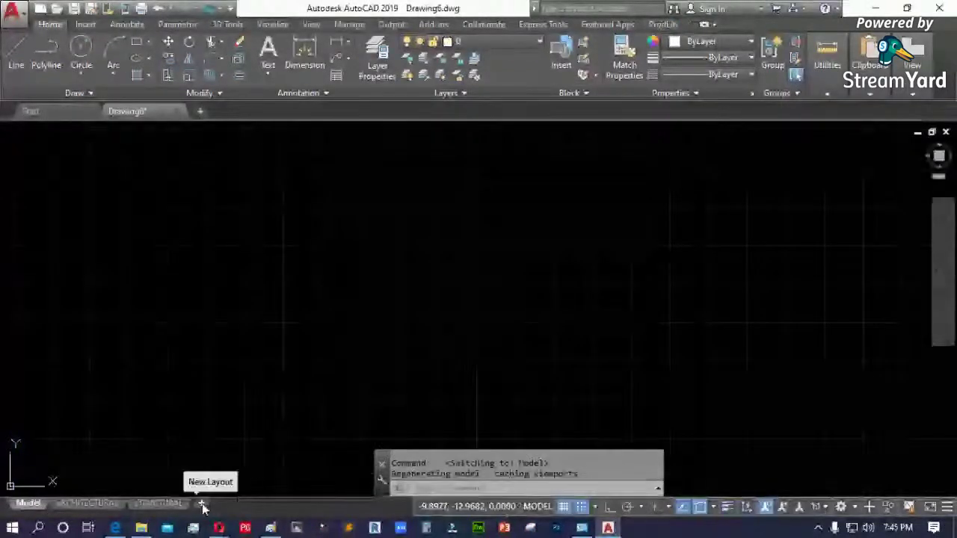
{"action": "left_click", "coordinate": [203, 503]}
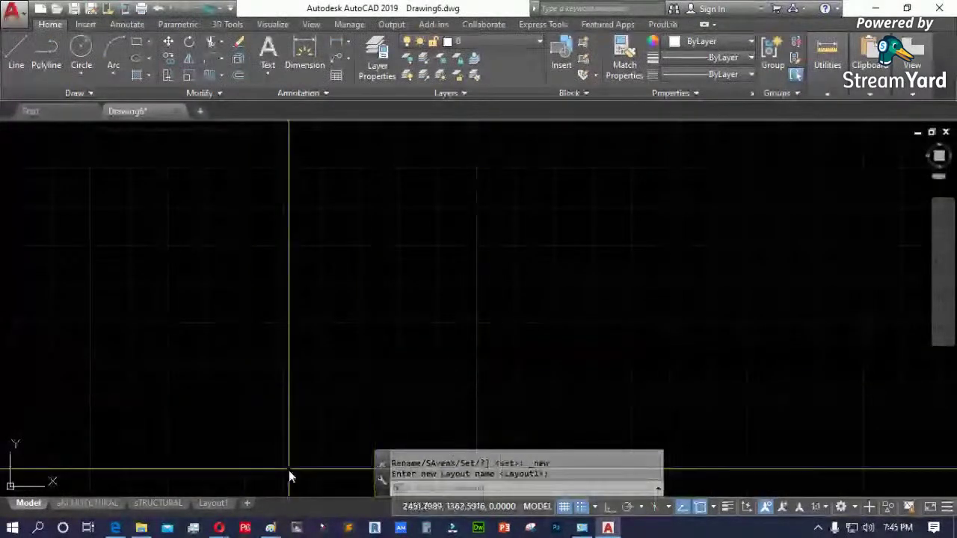
{"action": "type", "text": "OP"}
{"action": "key", "text": "Return"}
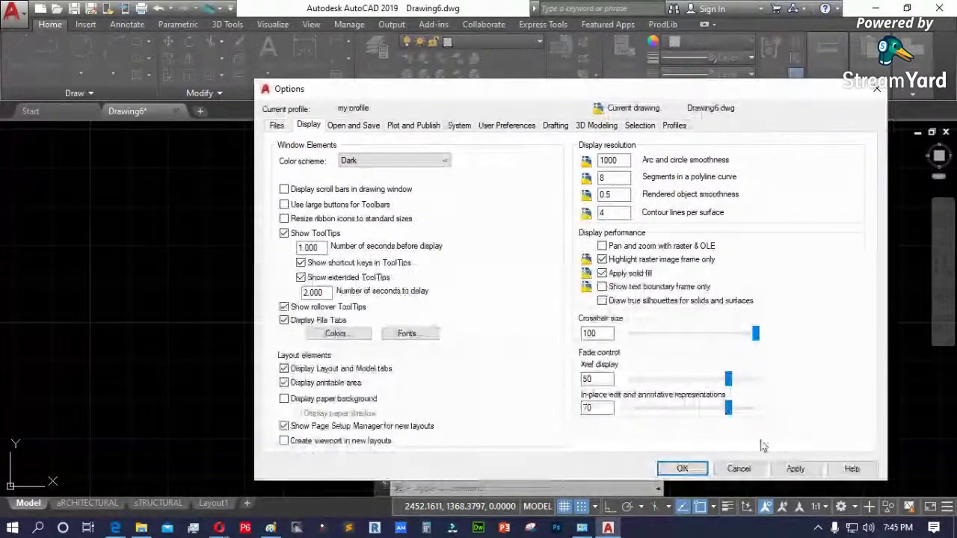
- Cancel Options, open Layout1 and close its Page Setup Manager, briefly checking aRCHITECTURAL
{"action": "left_click", "coordinate": [738, 468]}
{"action": "left_click", "coordinate": [212, 503]}
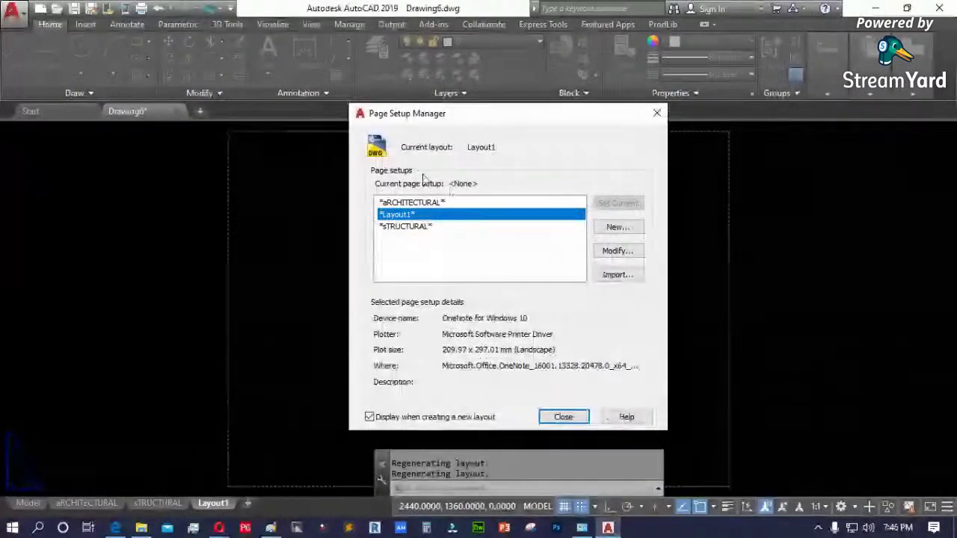
{"action": "left_click", "coordinate": [563, 417]}
{"action": "left_click", "coordinate": [86, 503]}
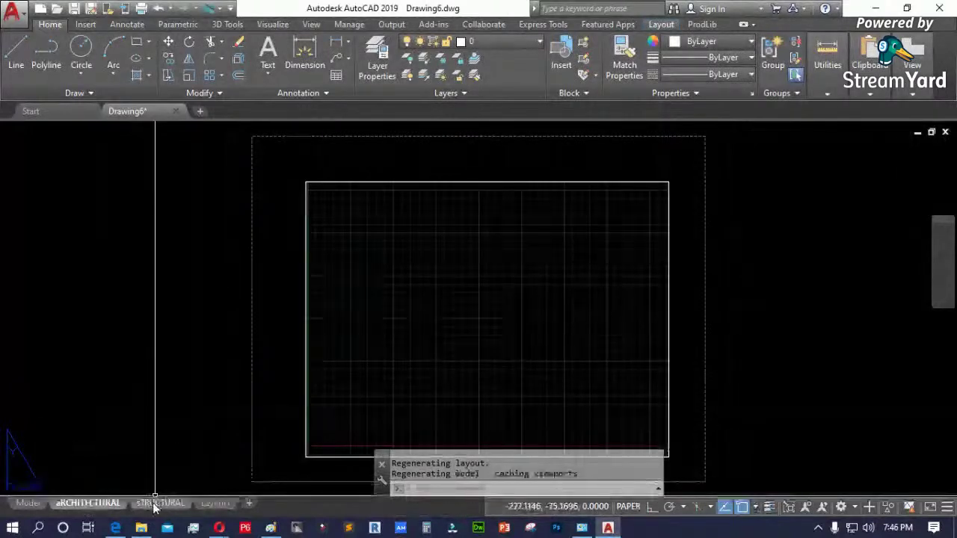
{"action": "left_click", "coordinate": [214, 503]}
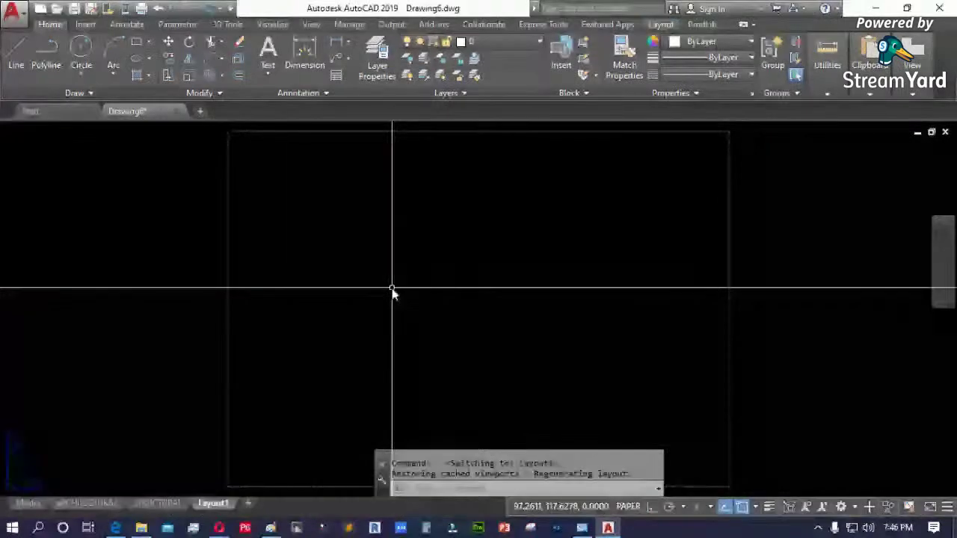
{"action": "key", "text": "Escape"}
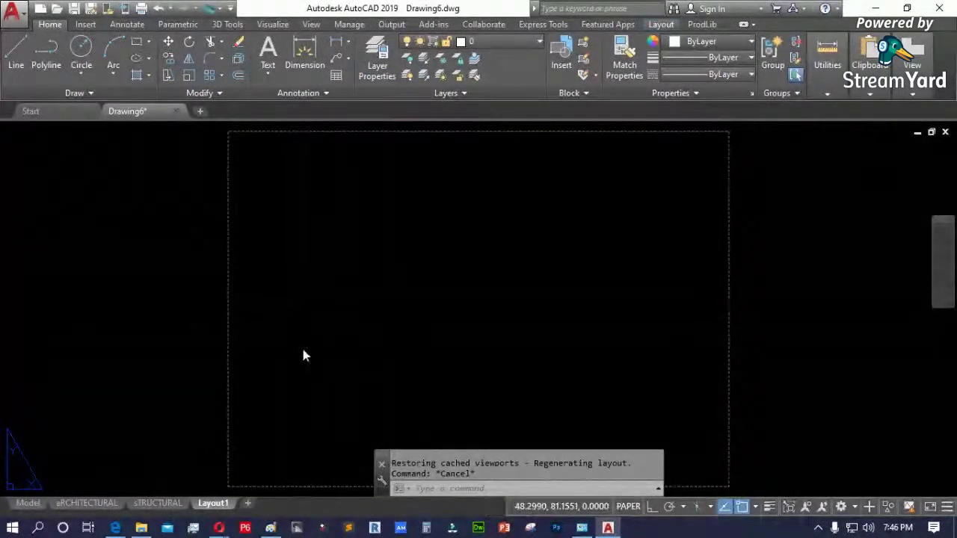
- Reopen and close Options, then add and switch to the new Layout2 sheet
{"action": "type", "text": "op"}
{"action": "key", "text": "Return"}
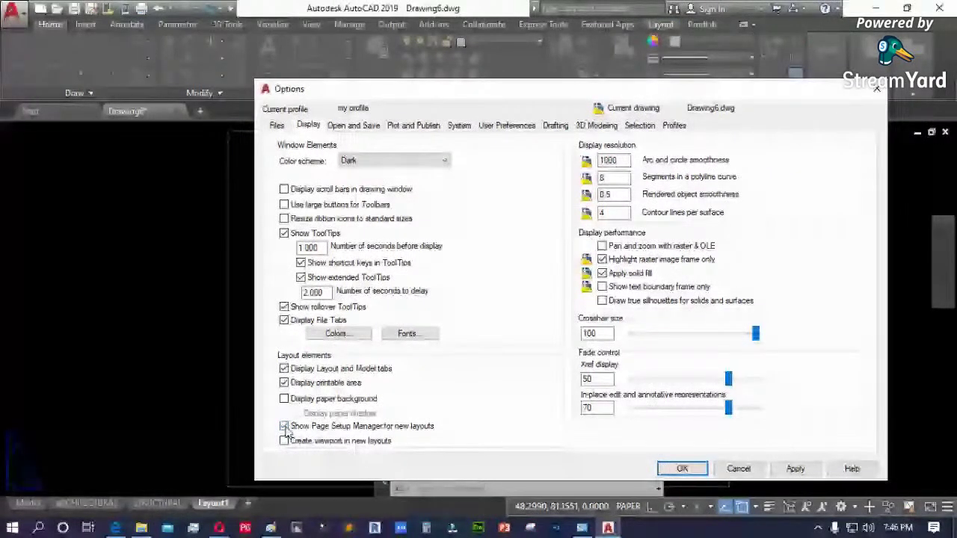
{"action": "left_click", "coordinate": [681, 468]}
{"action": "left_click", "coordinate": [248, 503]}
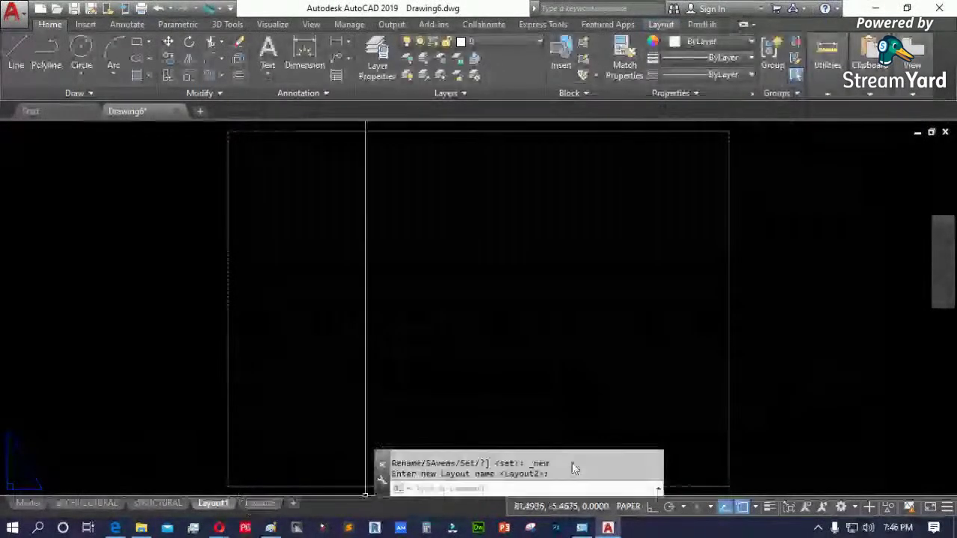
{"action": "left_click", "coordinate": [259, 503]}
{"action": "scroll", "coordinate": [253, 322], "scroll_direction": "down", "scroll_amount": 4}
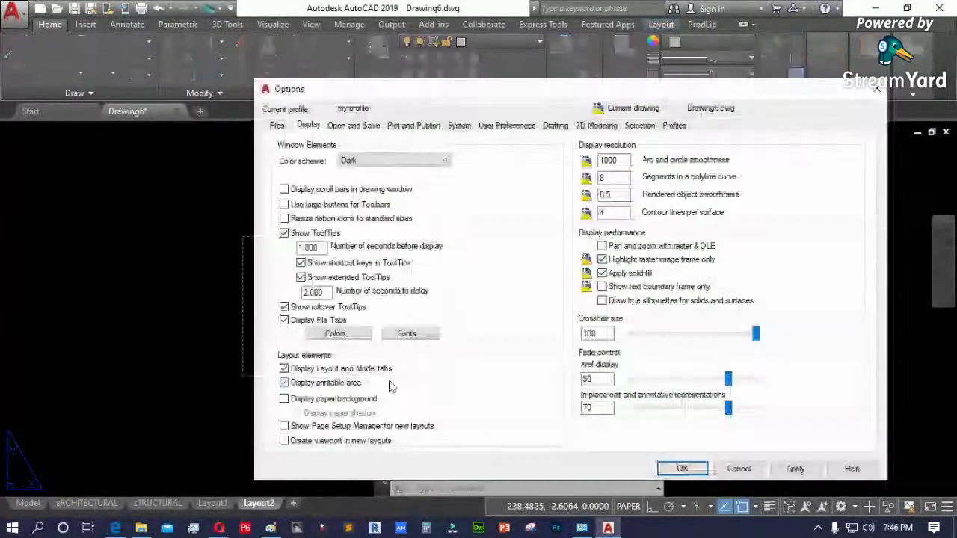
- Enable Show Page Setup Manager for new layouts, apply, and close Options
{"action": "left_click", "coordinate": [333, 427]}
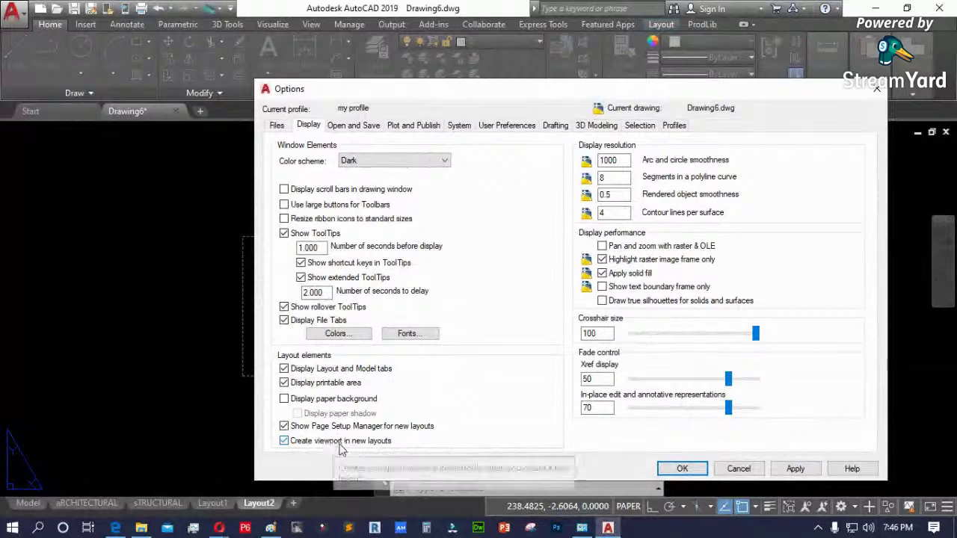
{"action": "left_click", "coordinate": [792, 469]}
{"action": "left_click", "coordinate": [698, 471]}
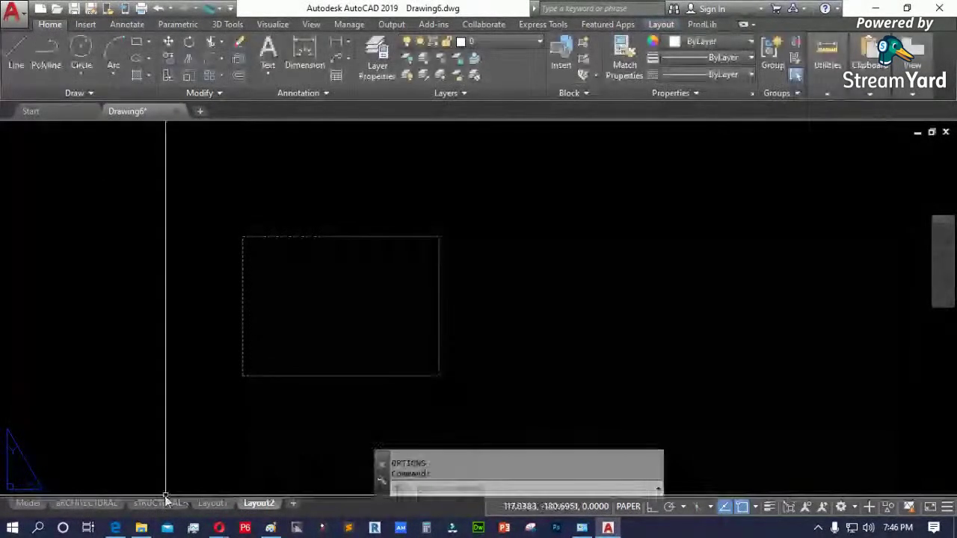
{"action": "mouse_move", "coordinate": [96, 504]}
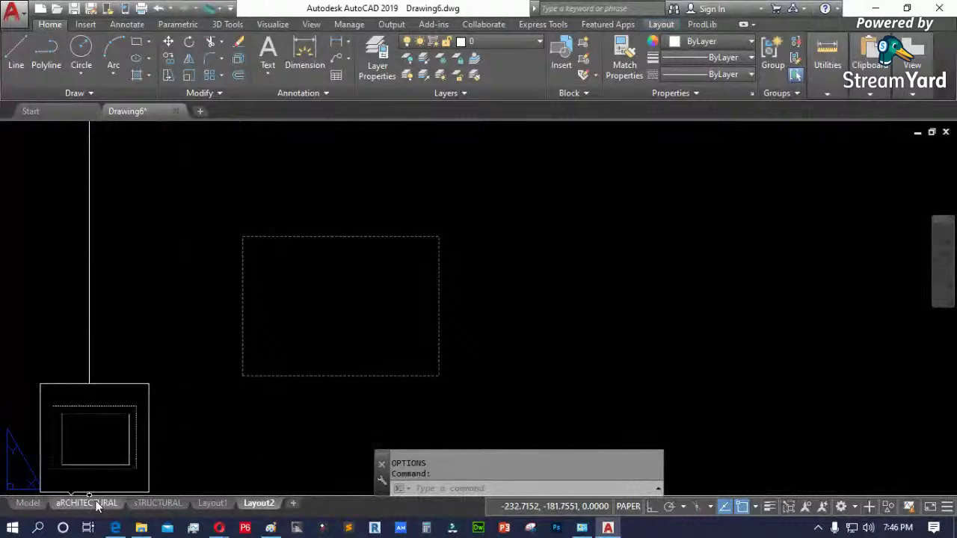
{"action": "mouse_move", "coordinate": [152, 507]}
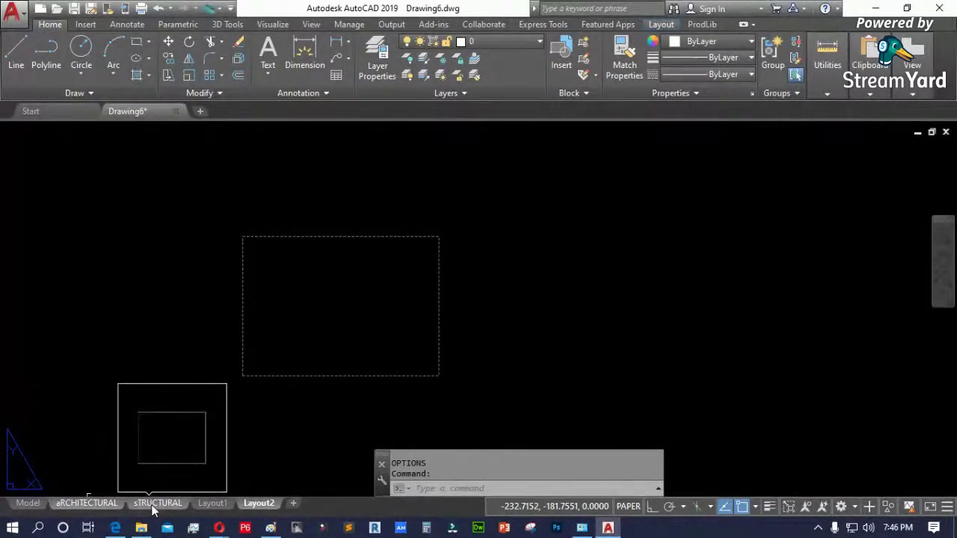
- Delete the old layouts and close the Page Setup Manager that appears
{"action": "right_click", "coordinate": [213, 507]}
{"action": "left_click", "coordinate": [282, 288]}
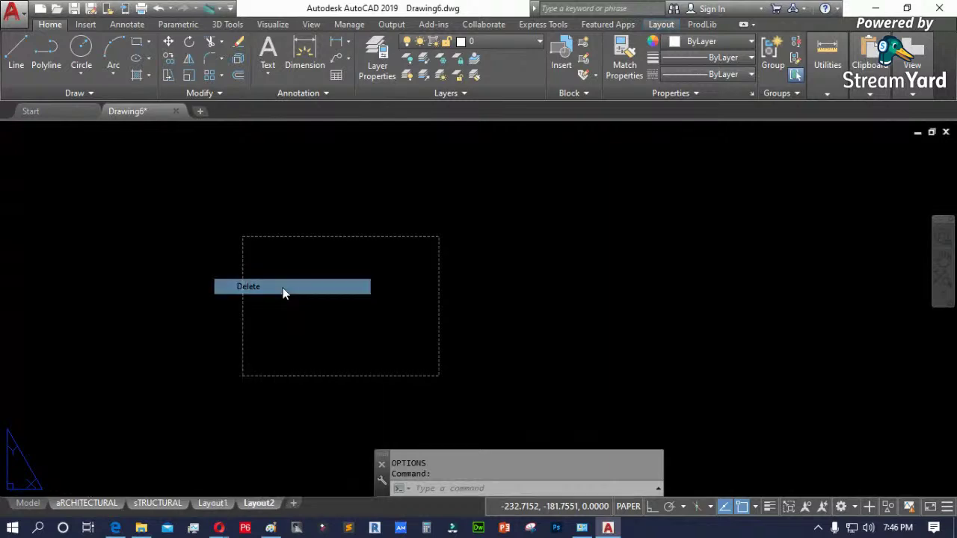
{"action": "left_click", "coordinate": [484, 311]}
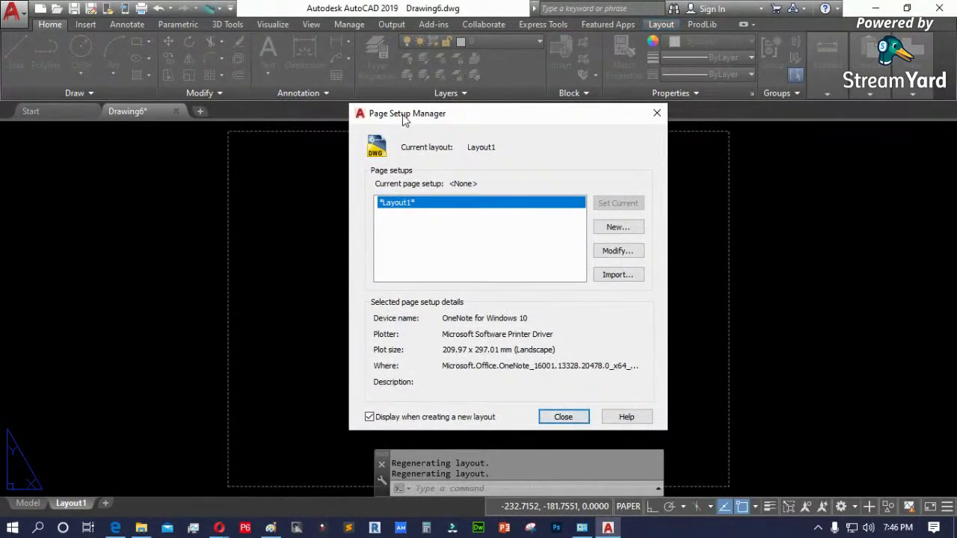
{"action": "left_click", "coordinate": [556, 416]}
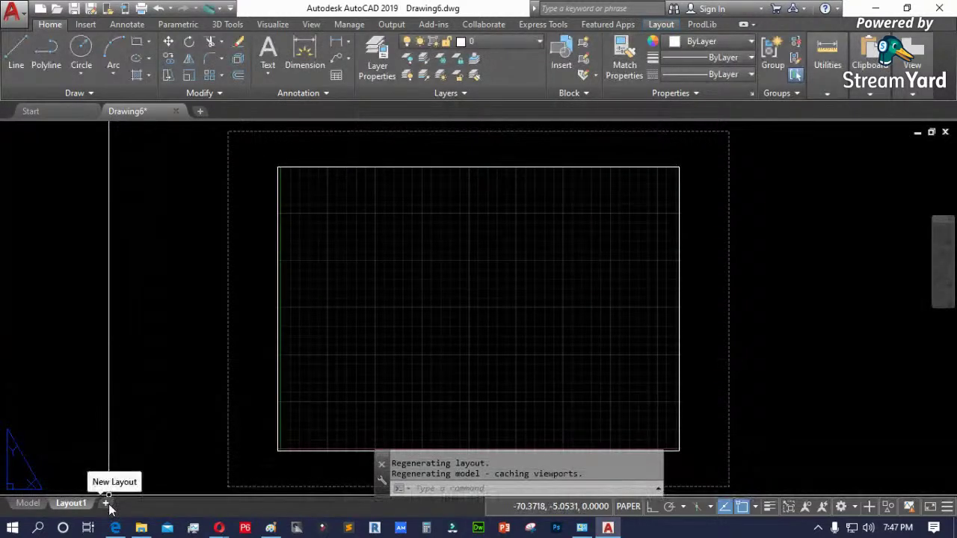
- Add Layout2 and close its Page Setup Manager, keeping the automatic viewport
{"action": "left_click", "coordinate": [107, 505]}
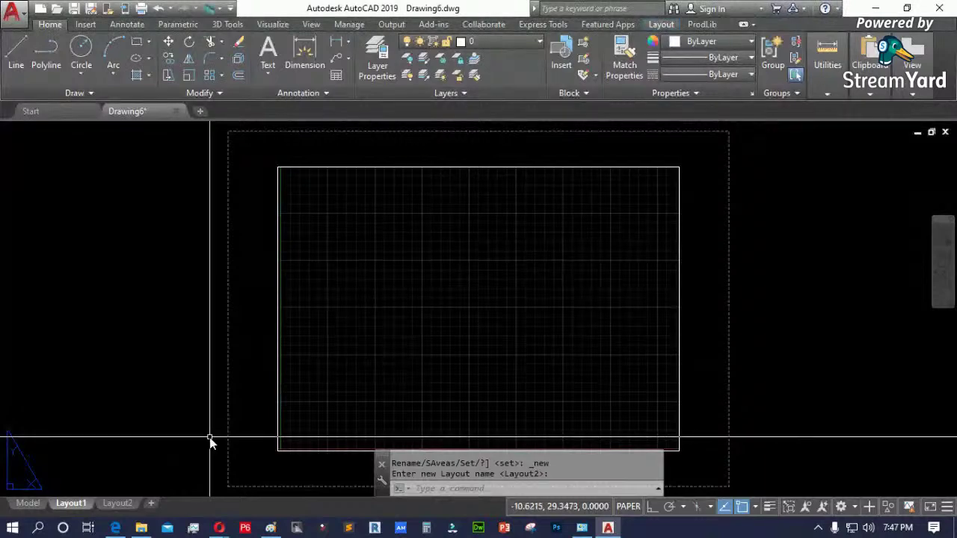
{"action": "left_click", "coordinate": [124, 505]}
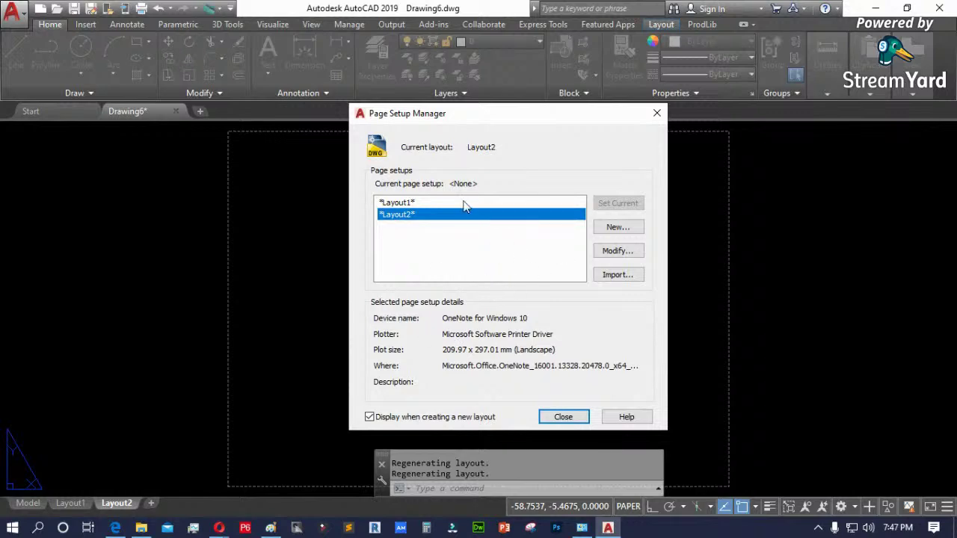
{"action": "left_click", "coordinate": [571, 421]}
- Reopen Options and uncheck Show Page Setup Manager for new layouts
{"action": "type", "text": "OP"}
{"action": "key", "text": "Return"}
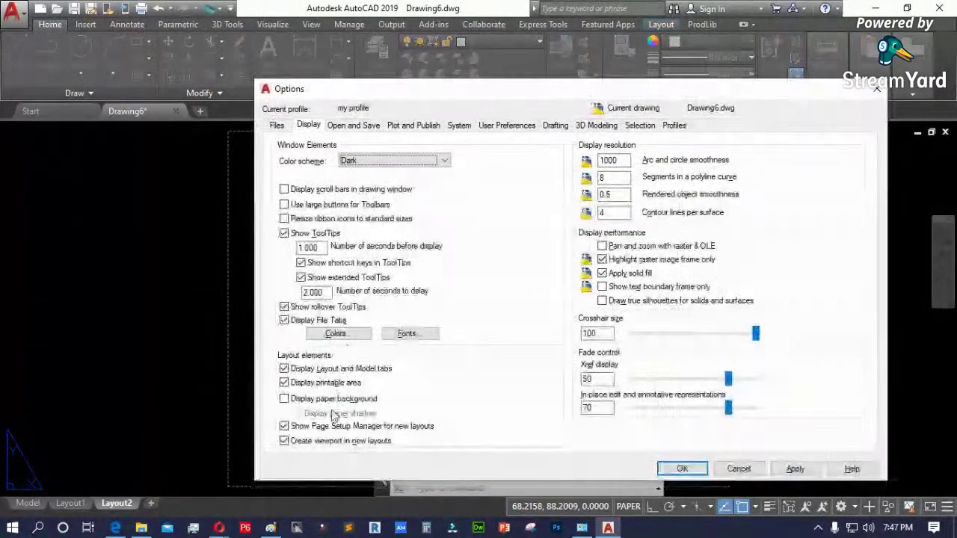
{"action": "left_click", "coordinate": [353, 428]}
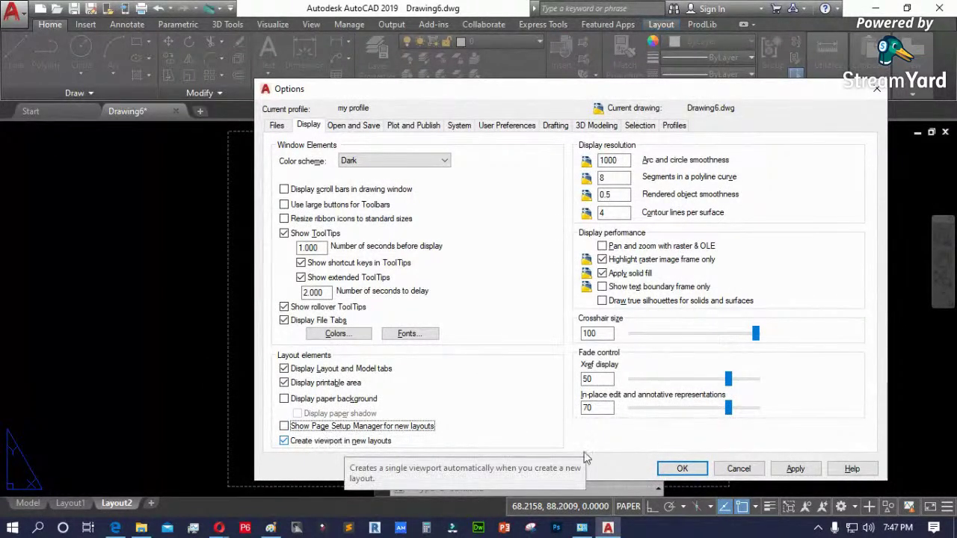
- Close Options and add the Layout3, Layout4 and Layout5 sheets, opening each one
{"action": "left_click", "coordinate": [682, 468]}
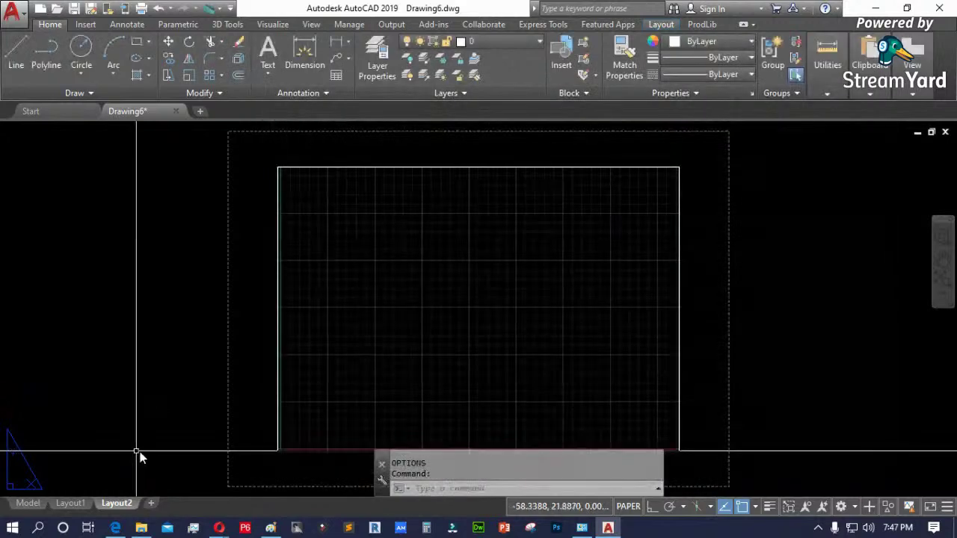
{"action": "left_click", "coordinate": [150, 503]}
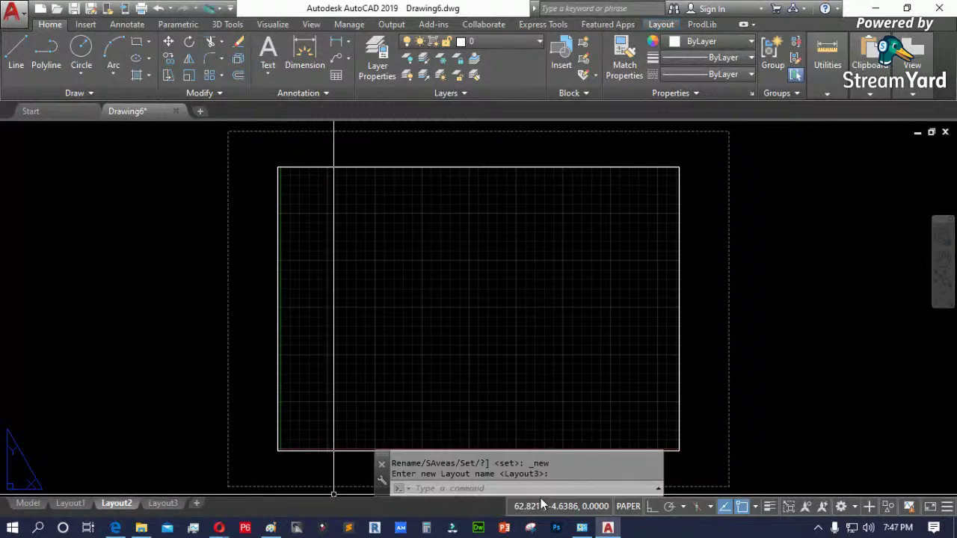
{"action": "left_click", "coordinate": [164, 504]}
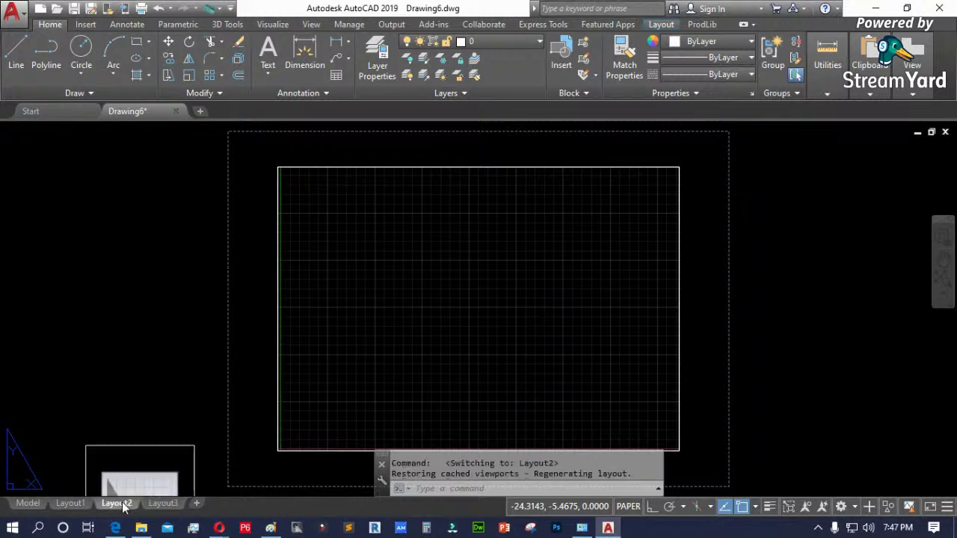
{"action": "mouse_move", "coordinate": [177, 505]}
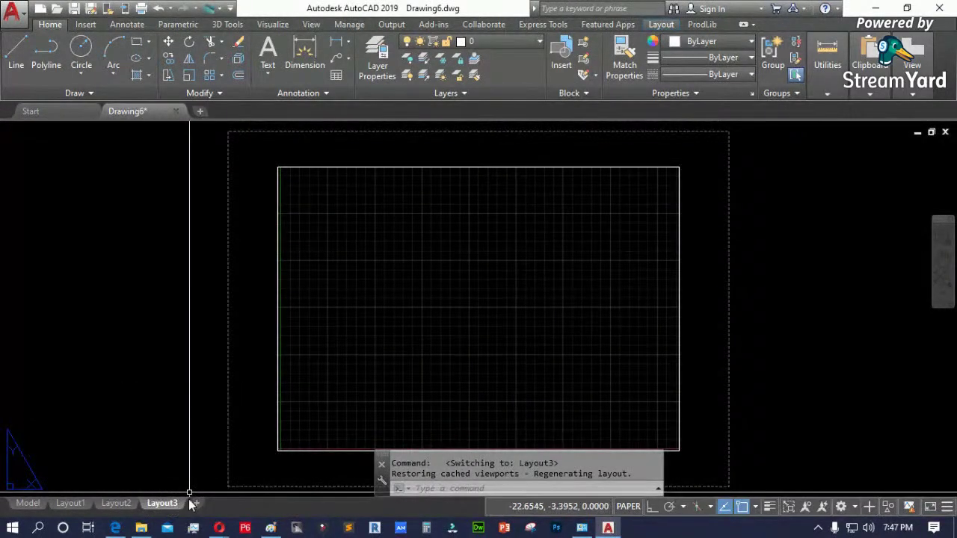
{"action": "left_click", "coordinate": [197, 504]}
{"action": "left_click", "coordinate": [201, 504]}
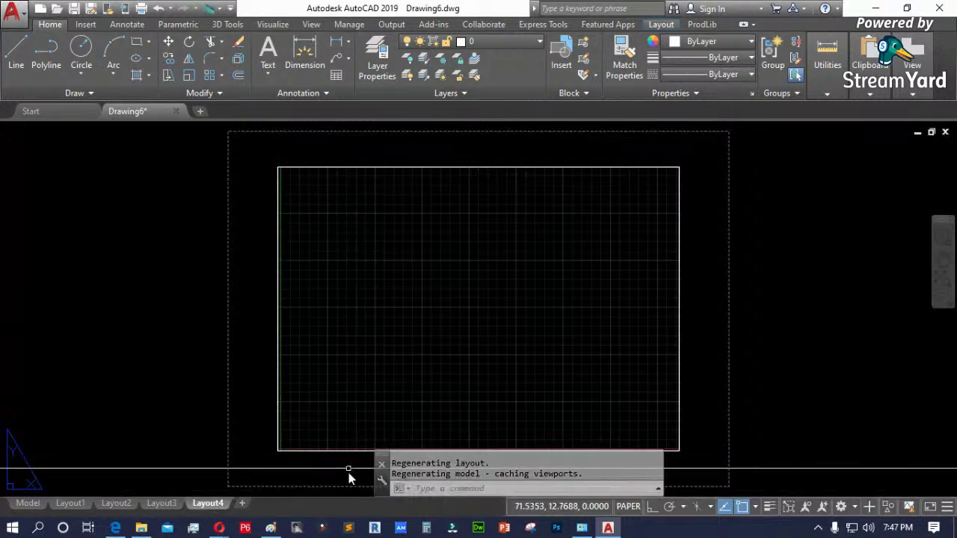
{"action": "left_click", "coordinate": [242, 503]}
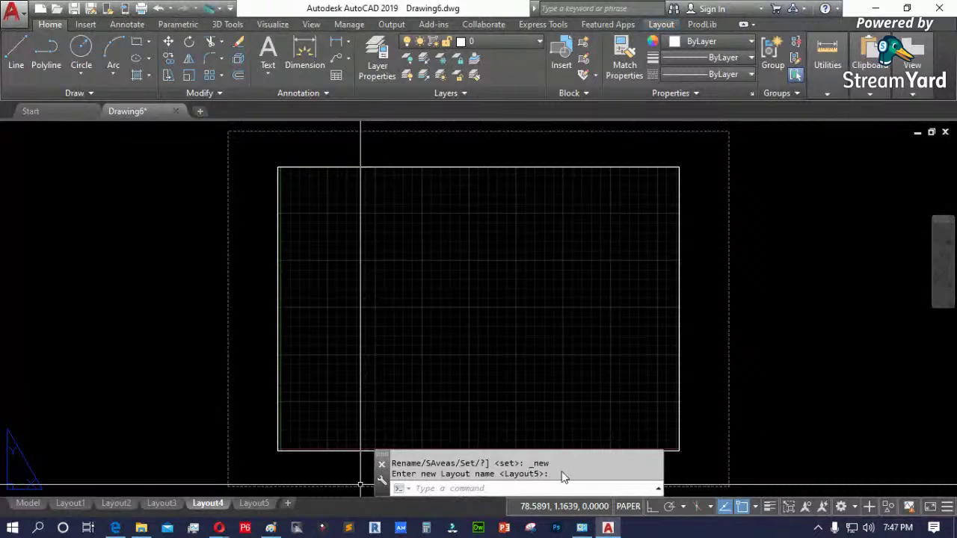
{"action": "left_click", "coordinate": [263, 505]}
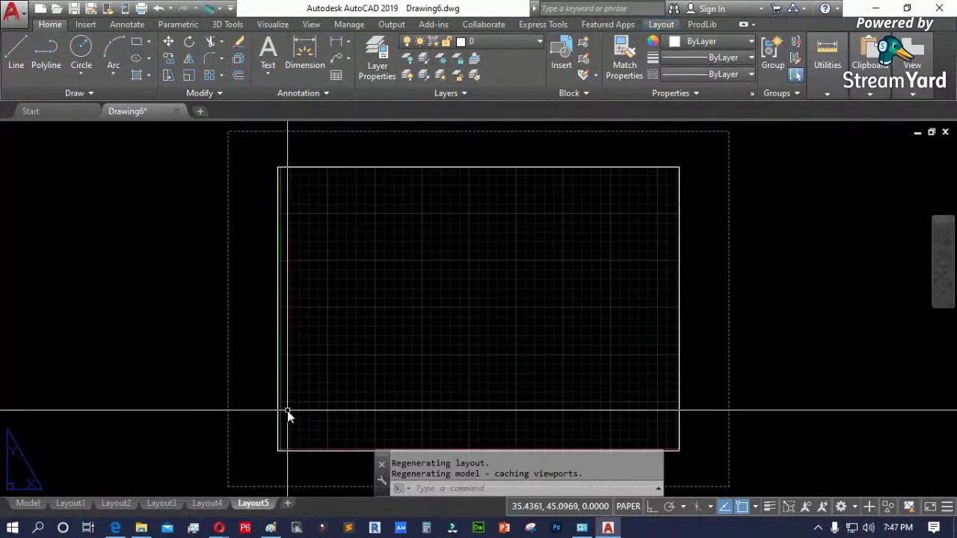
- Turn off Create viewport in new layouts in Options via OP
{"action": "type", "text": "op"}
{"action": "key", "text": "Return"}
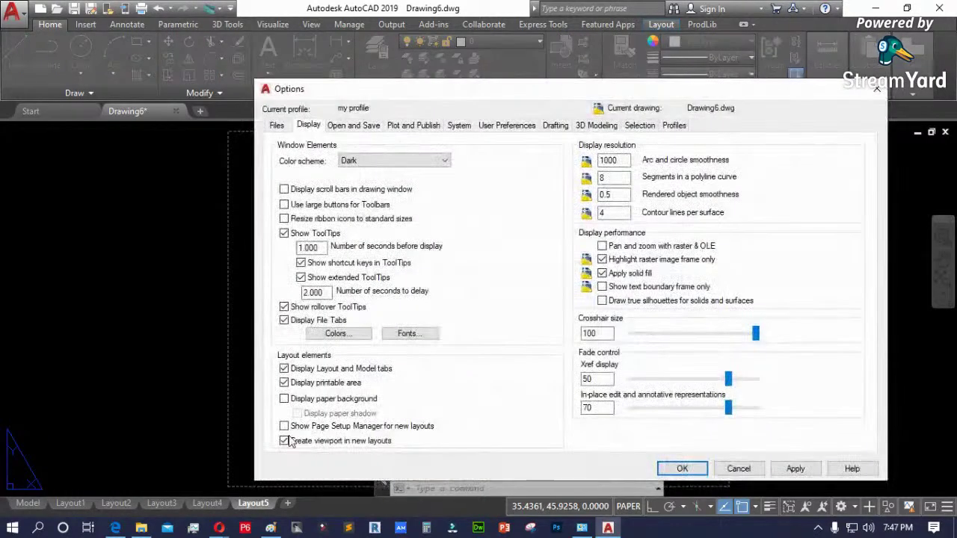
{"action": "left_click", "coordinate": [350, 441]}
{"action": "left_click", "coordinate": [680, 468]}
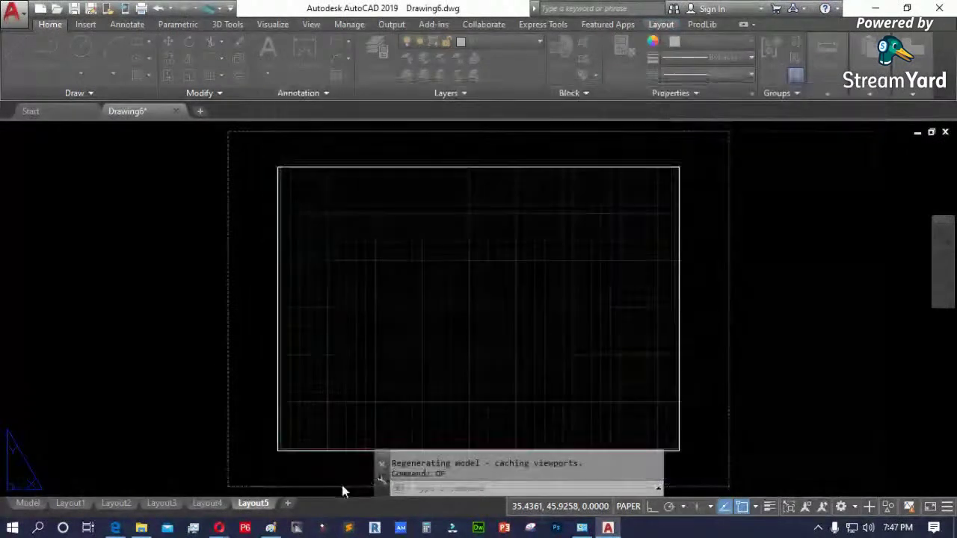
- Add Layout6 without a viewport and compare it with Layout5's viewport
{"action": "left_click", "coordinate": [290, 504]}
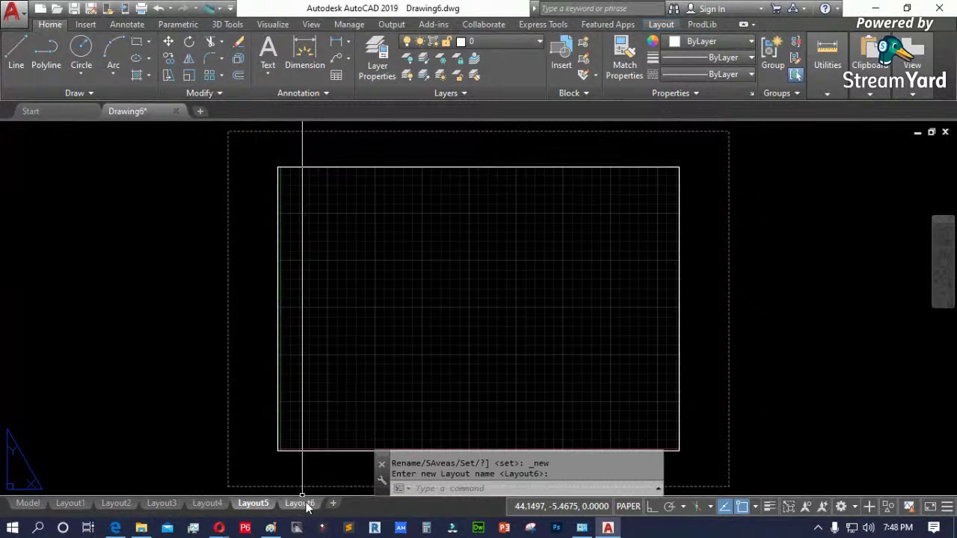
{"action": "left_click", "coordinate": [303, 504]}
{"action": "scroll", "coordinate": [310, 271], "scroll_direction": "down", "scroll_amount": 2}
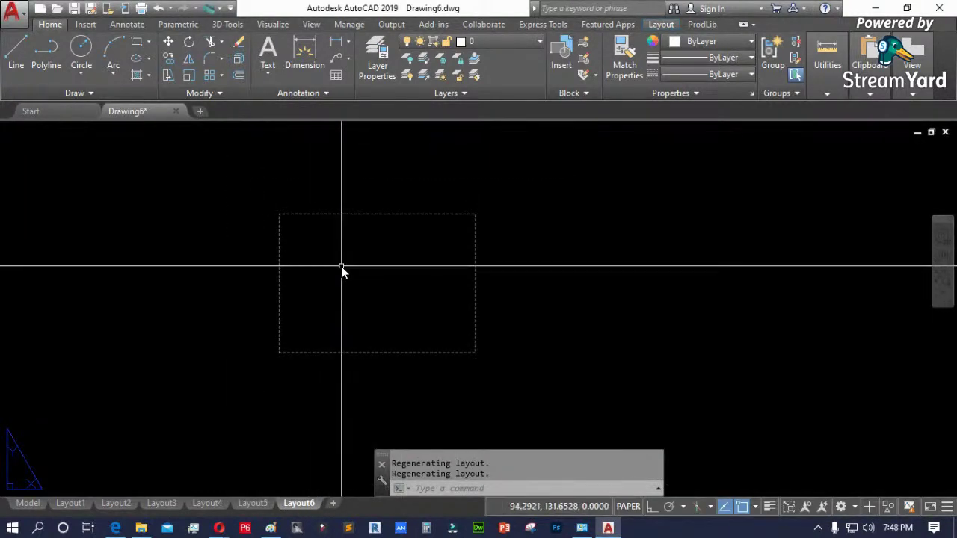
{"action": "scroll", "coordinate": [301, 257], "scroll_direction": "up", "scroll_amount": 4}
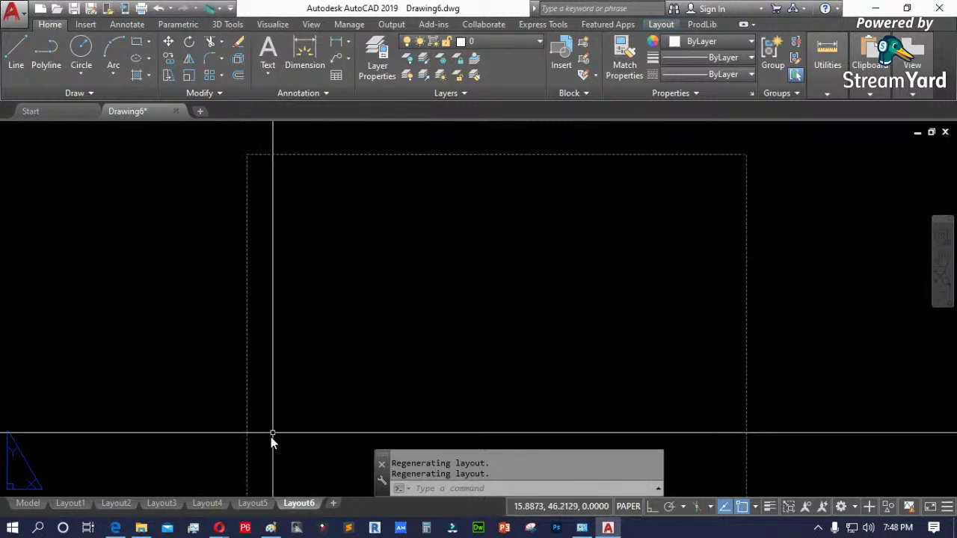
{"action": "left_click", "coordinate": [253, 503]}
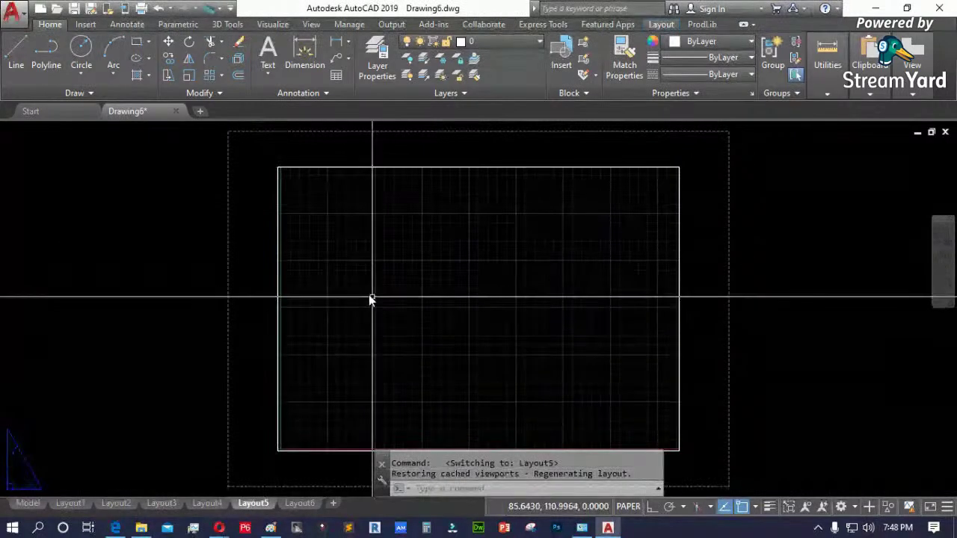
{"action": "left_click", "coordinate": [278, 266]}
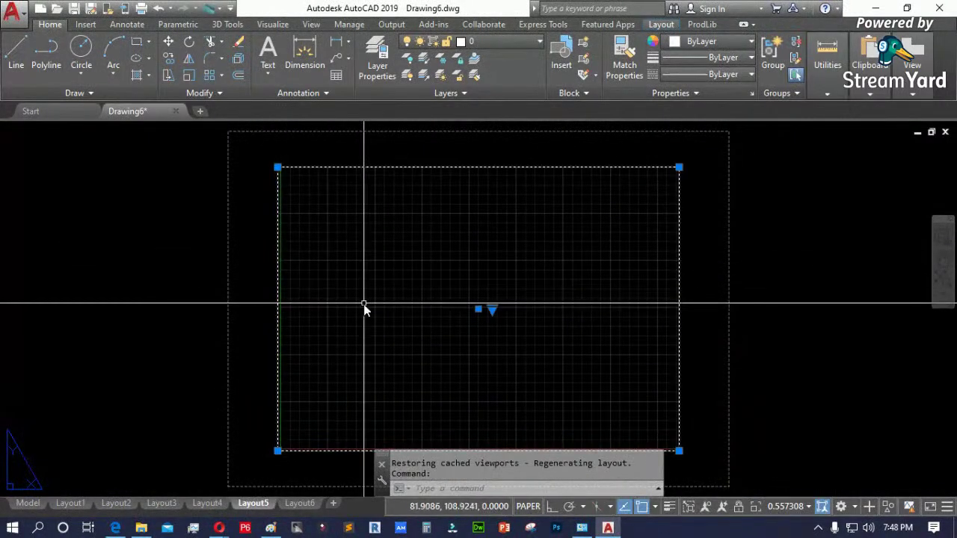
{"action": "left_click", "coordinate": [293, 504]}
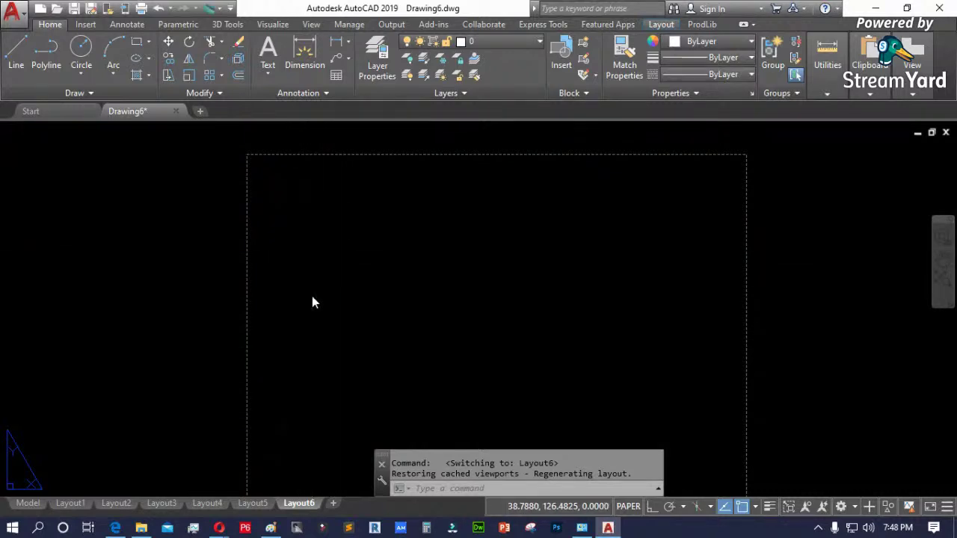
- Reopen Options and recheck Show Page Setup Manager for new layouts
{"action": "type", "text": "op"}
{"action": "key", "text": "Return"}
{"action": "left_click", "coordinate": [284, 426]}
- Enable Create viewport in new layouts and apply a crosshair size of 24
{"action": "left_click", "coordinate": [284, 440]}
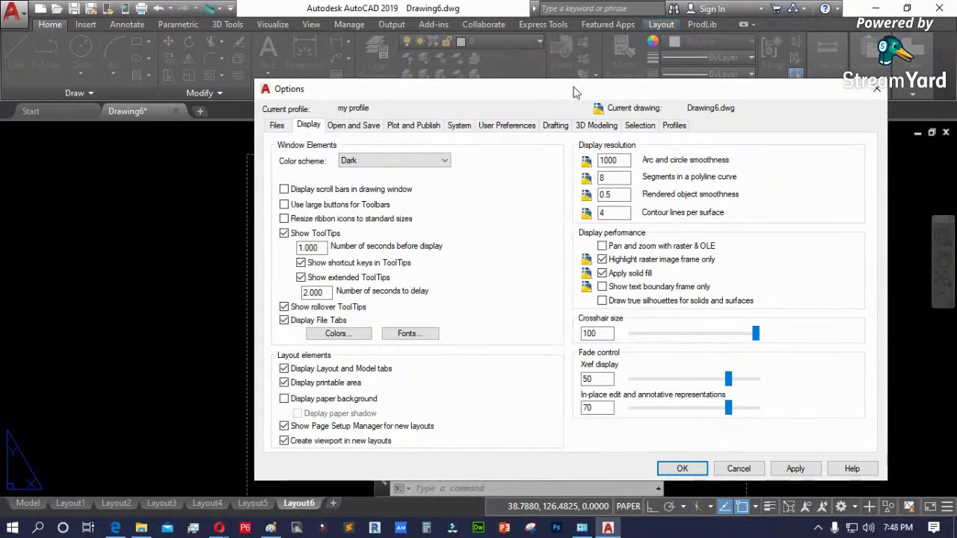
{"action": "left_click_drag", "start_coordinate": [576, 92], "coordinate": [500, 78]}
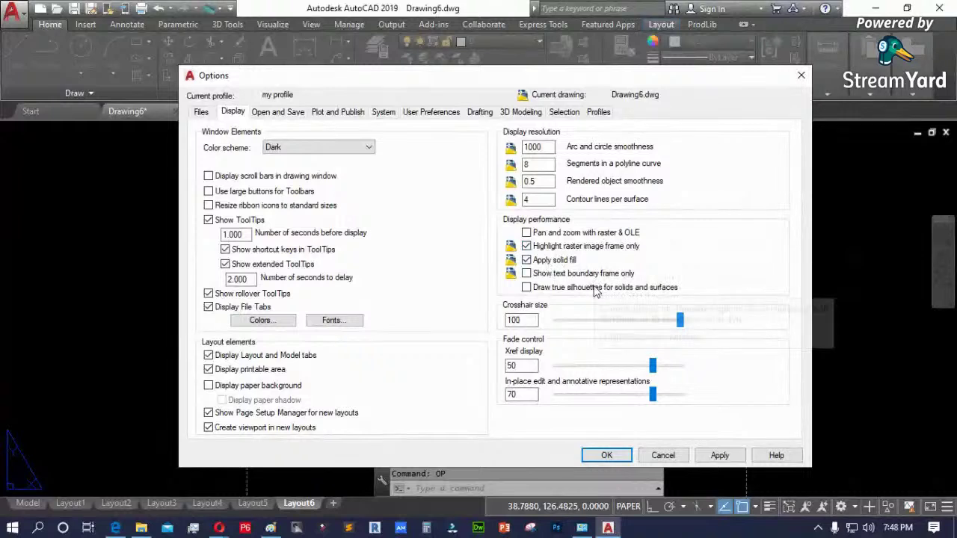
{"action": "double_click", "coordinate": [516, 320]}
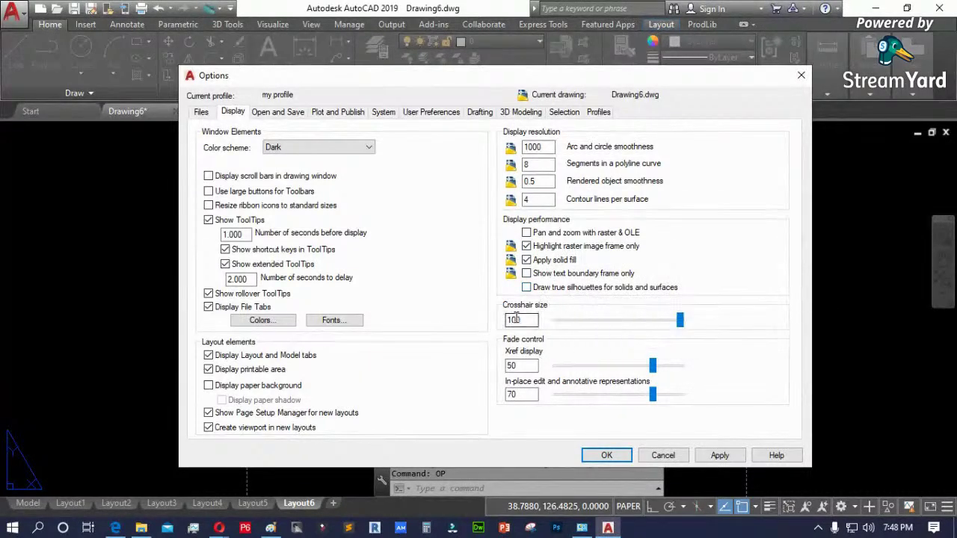
{"action": "left_click_drag", "start_coordinate": [681, 321], "coordinate": [584, 331]}
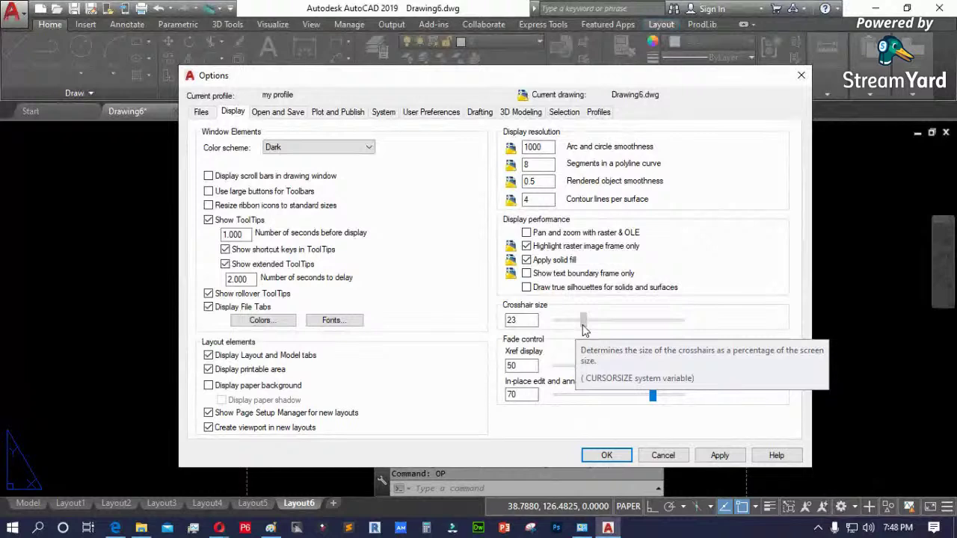
{"action": "left_click_drag", "start_coordinate": [585, 329], "coordinate": [585, 330]}
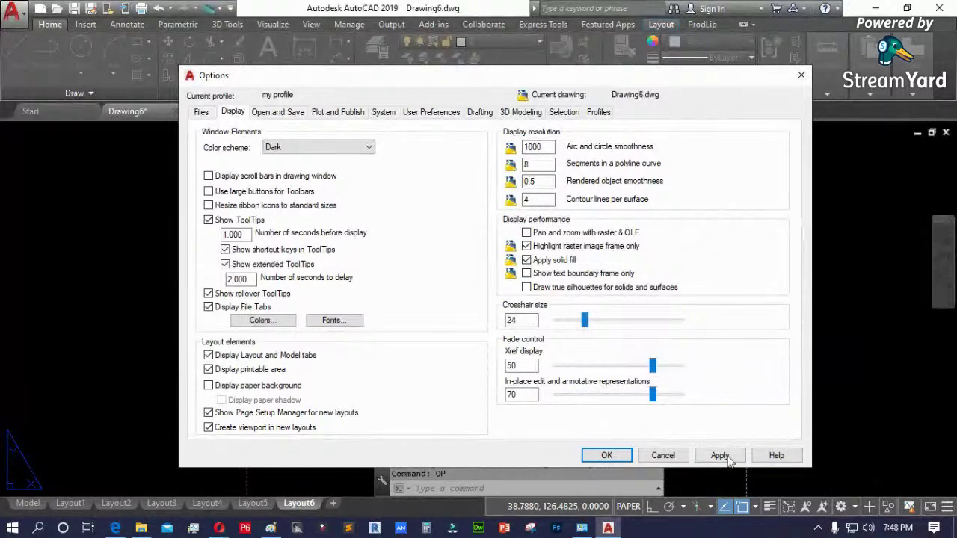
{"action": "left_click", "coordinate": [606, 456]}
- Switch to Model space and set the crosshair size to the maximum 100
{"action": "left_click", "coordinate": [28, 504]}
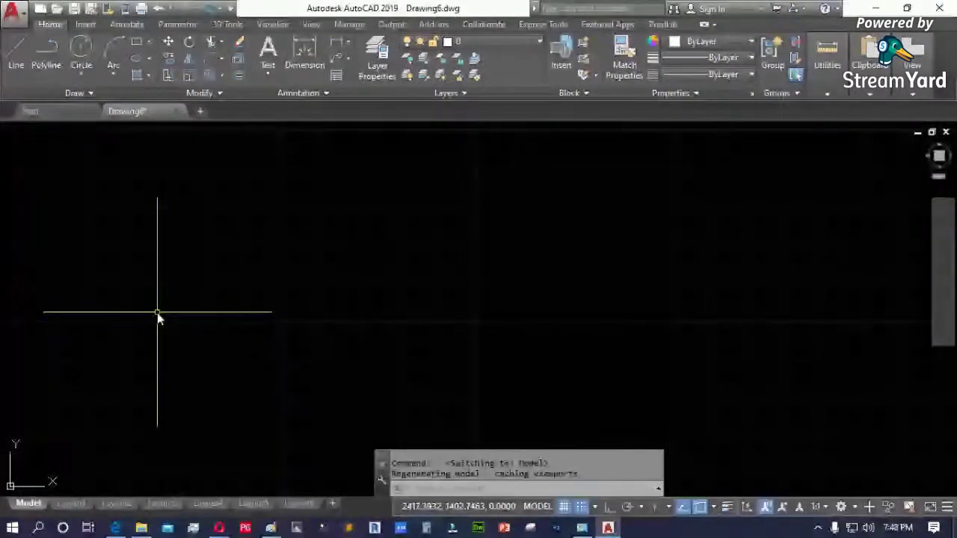
{"action": "type", "text": "op"}
{"action": "key", "text": "Return"}
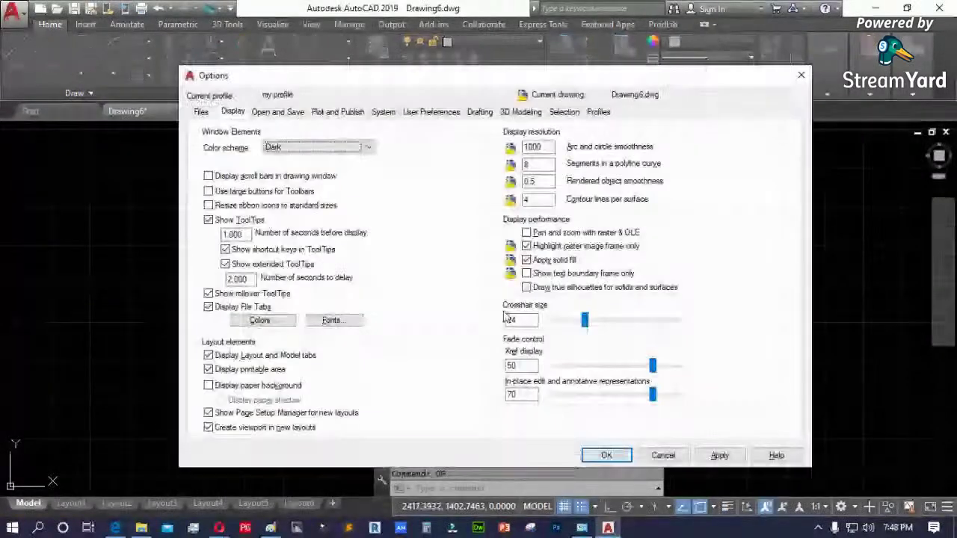
{"action": "left_click_drag", "start_coordinate": [585, 320], "coordinate": [691, 328]}
{"action": "left_click", "coordinate": [719, 455]}
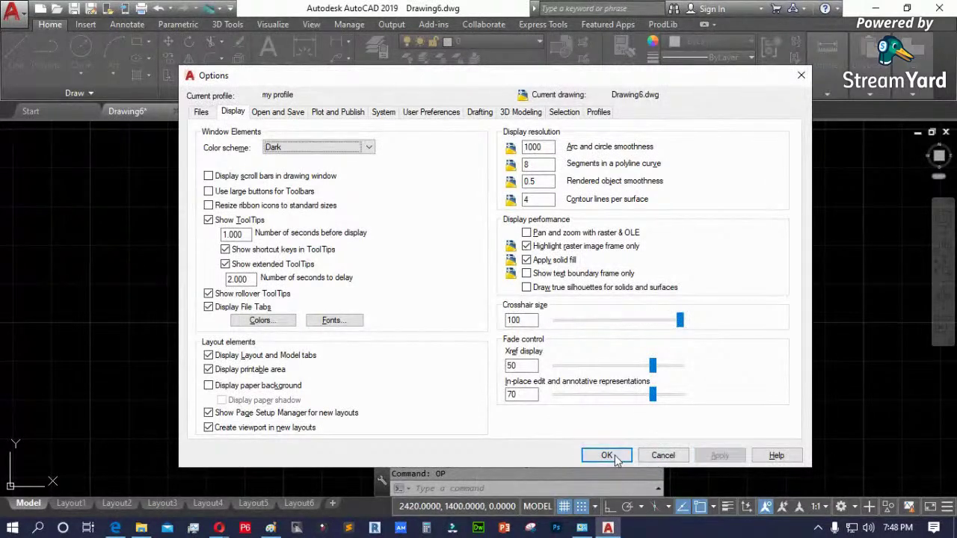
{"action": "left_click", "coordinate": [606, 455]}
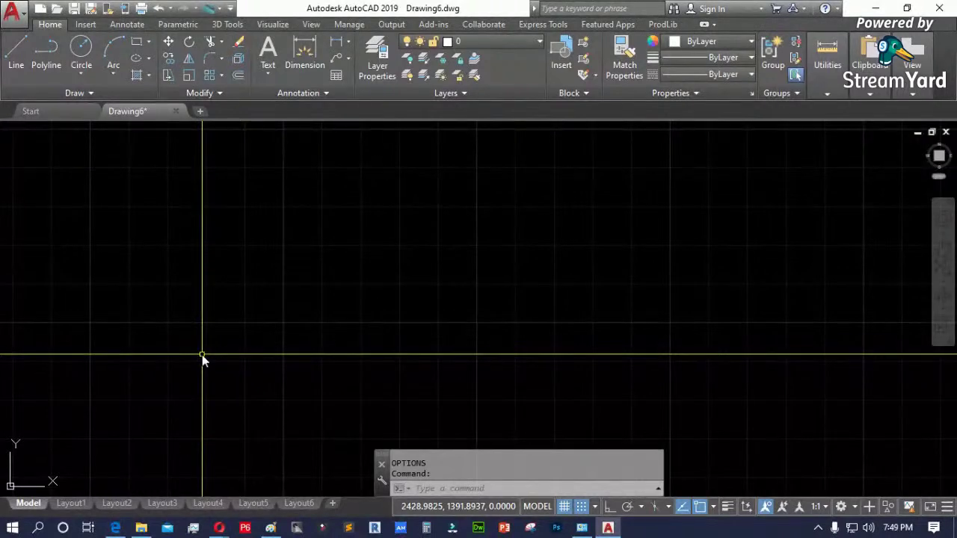
{"action": "type", "text": "CR"}
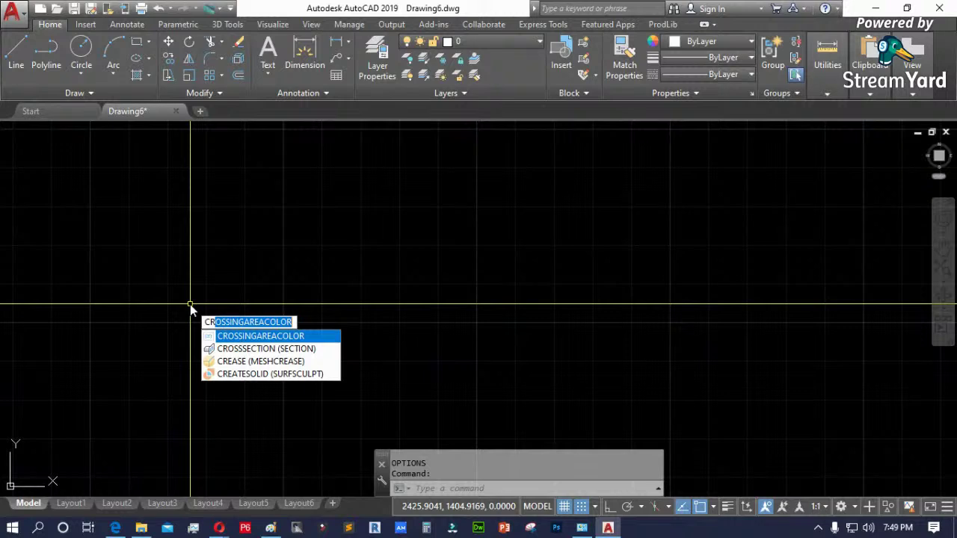
{"action": "type", "text": "OSS"}
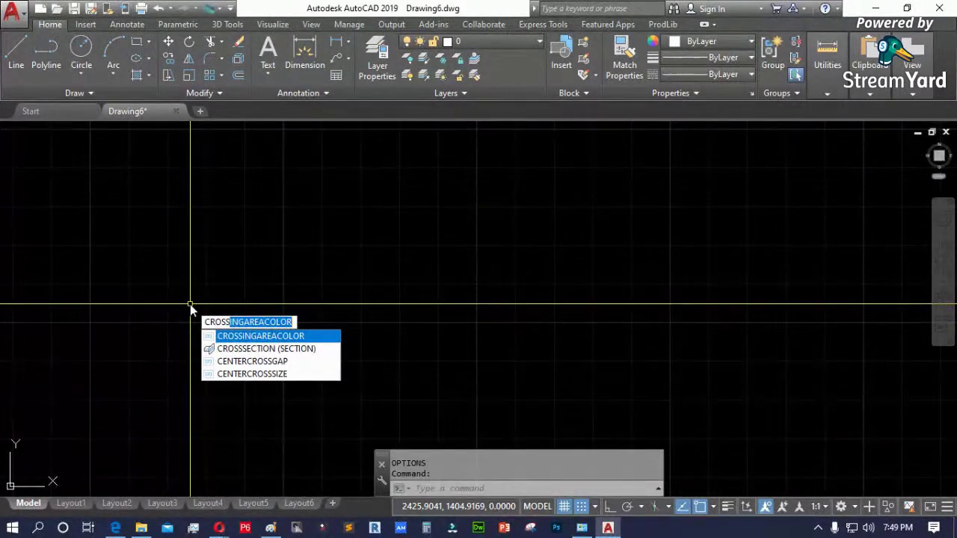
{"action": "type", "text": "HAIR"}
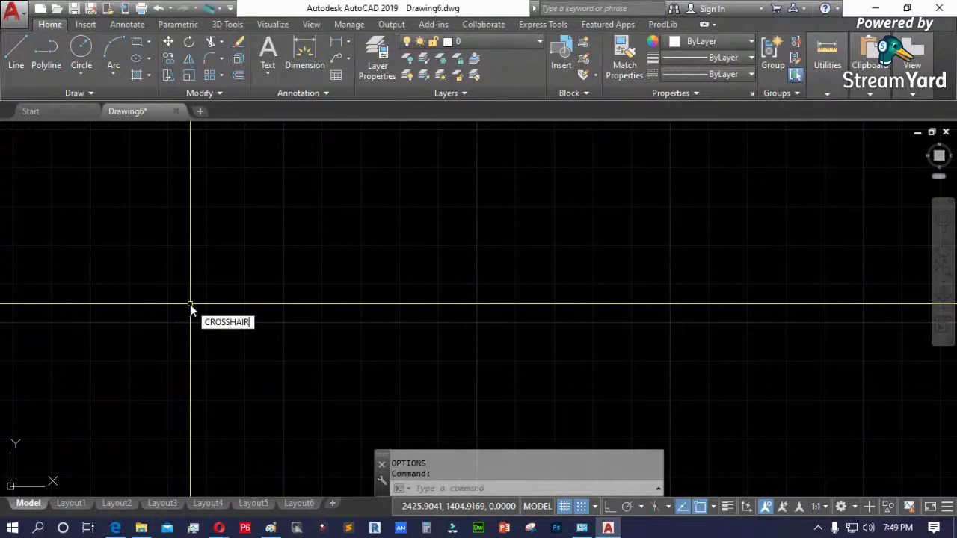
{"action": "type", "text": "SIZE"}
{"action": "key", "text": "Return"}
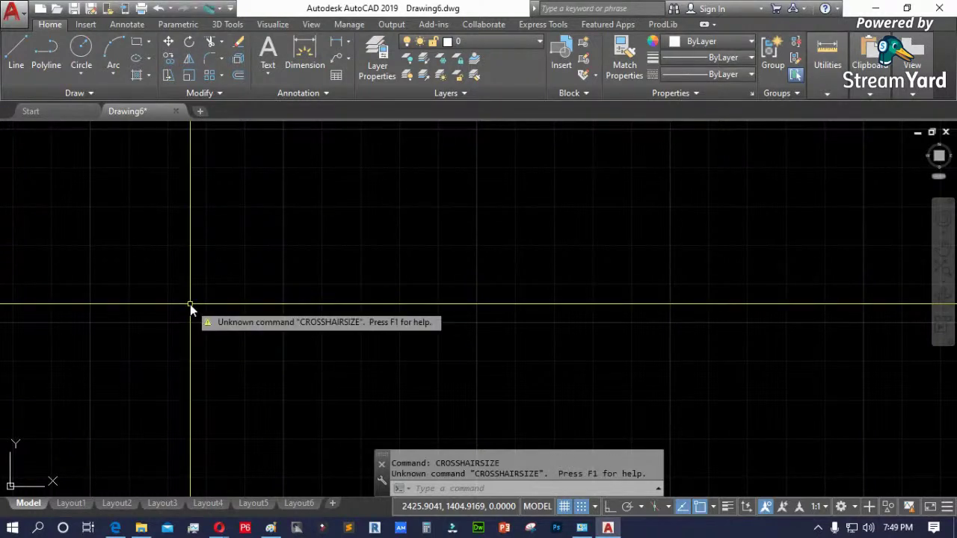
{"action": "key", "text": "Escape"}
{"action": "type", "text": "O"}
{"action": "key", "text": "Return"}
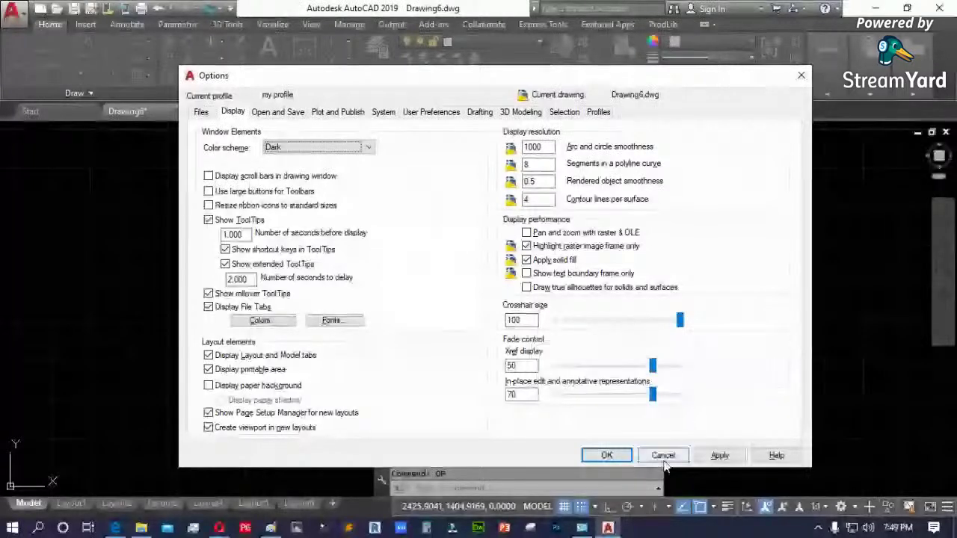
- Close Options and set CURSORSIZE to 20
{"action": "key", "text": "Return"}
{"action": "type", "text": "CURSORSIZE"}
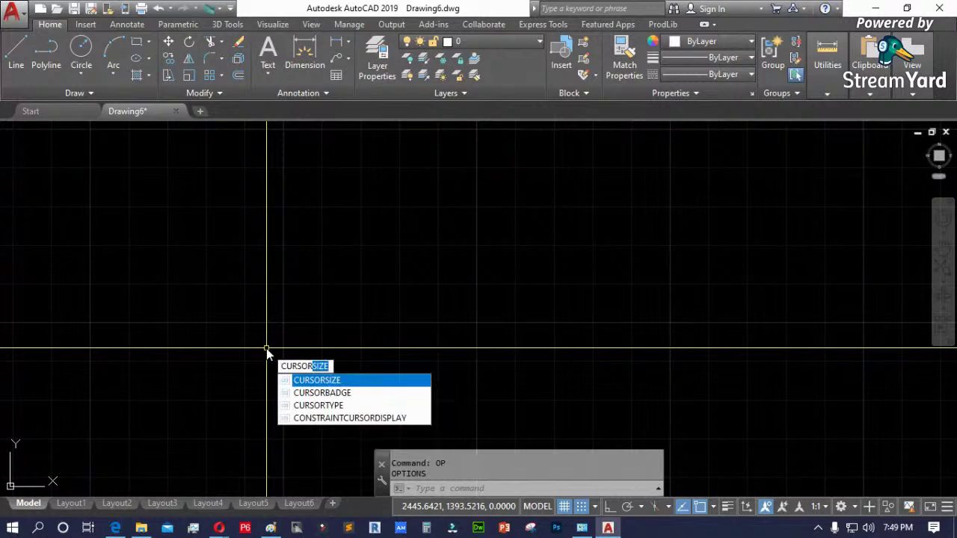
{"action": "key", "text": "Return"}
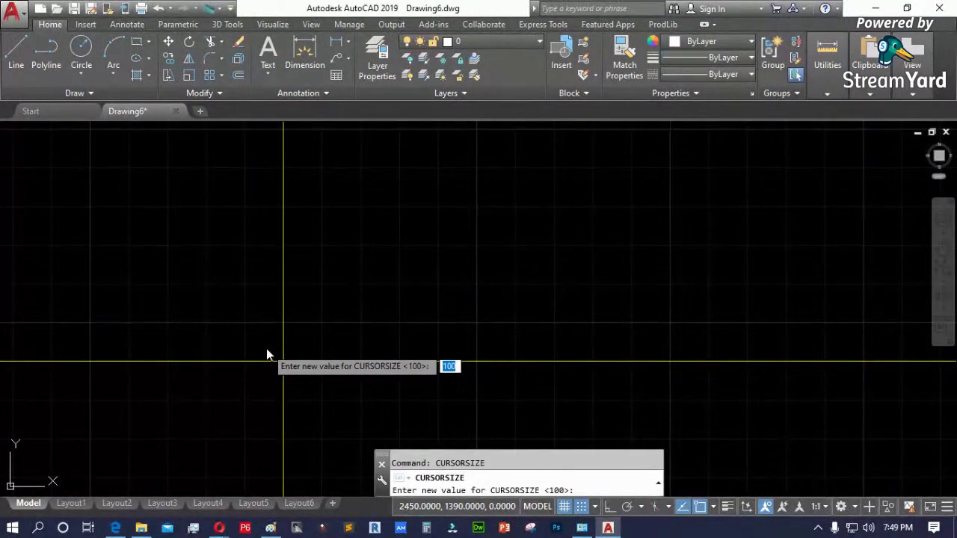
{"action": "type", "text": "20"}
{"action": "key", "text": "Return"}
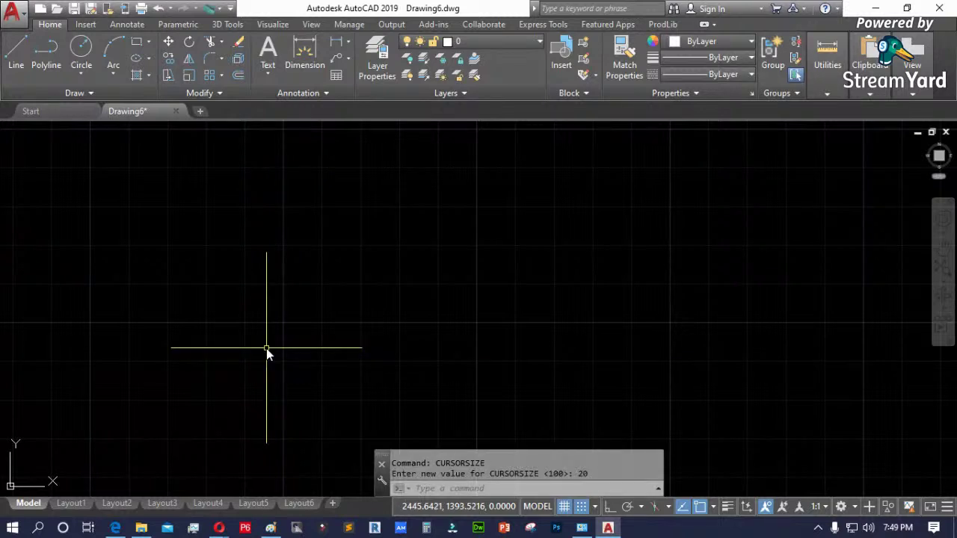
- Set CURSORSIZE back to 100 after 1000 is refused, then reopen Options
{"action": "key", "text": "Return"}
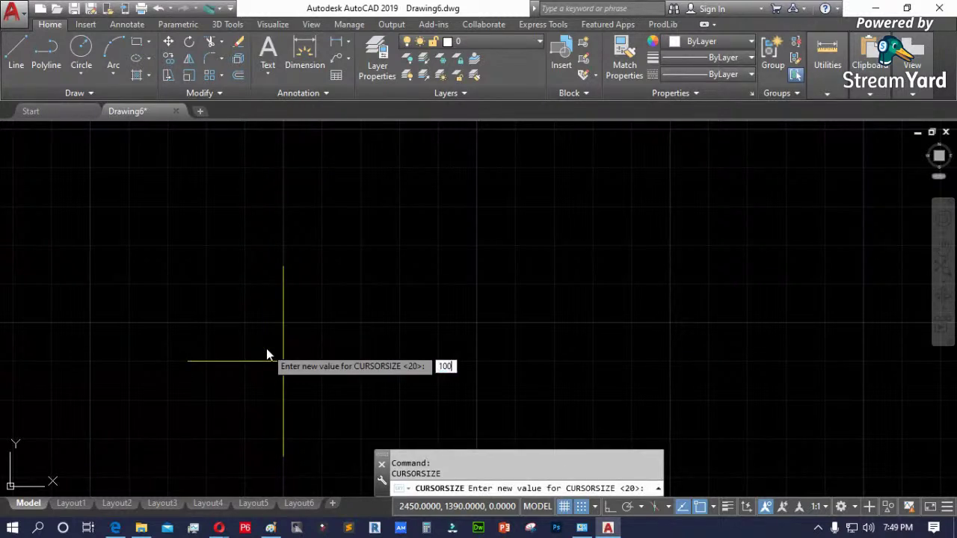
{"action": "key", "text": "Return"}
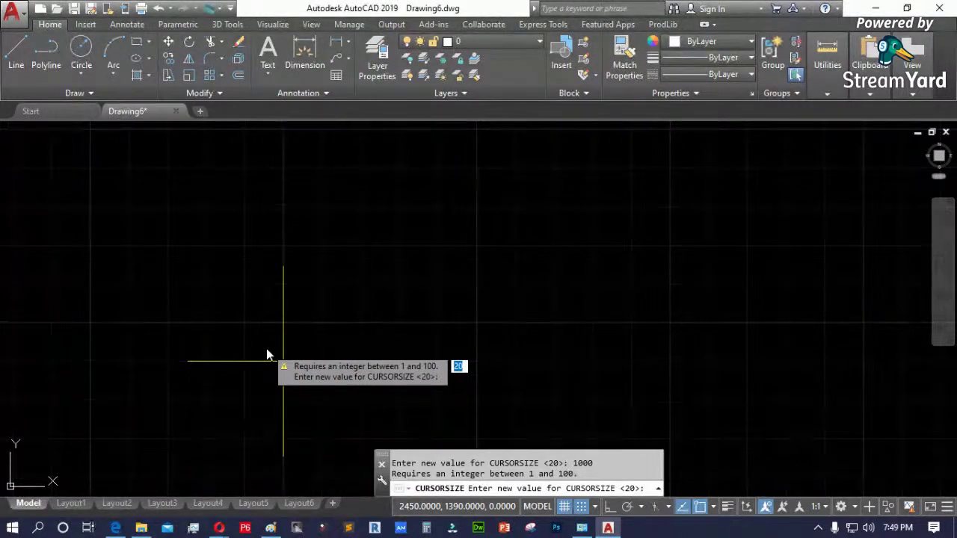
{"action": "type", "text": "100"}
{"action": "key", "text": "Return"}
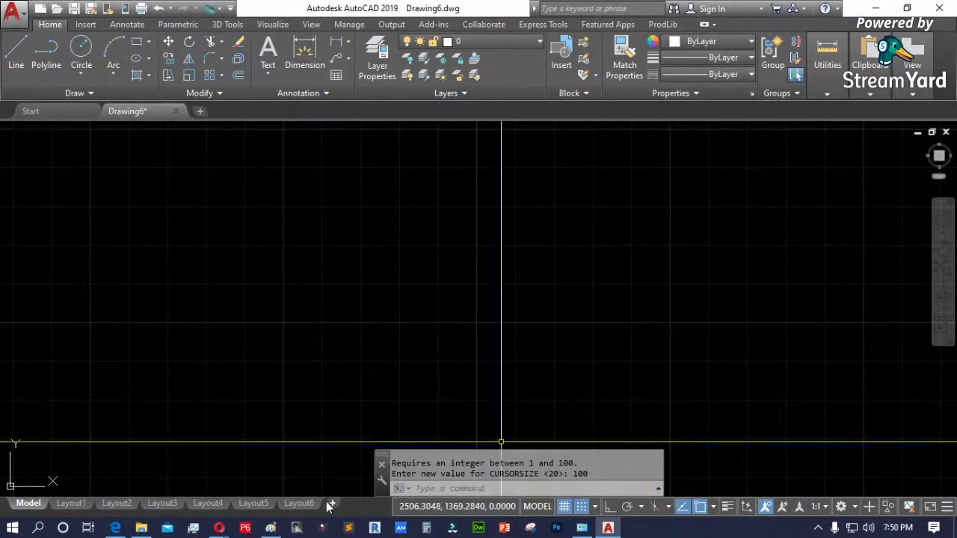
{"action": "type", "text": "op"}
{"action": "key", "text": "Return"}
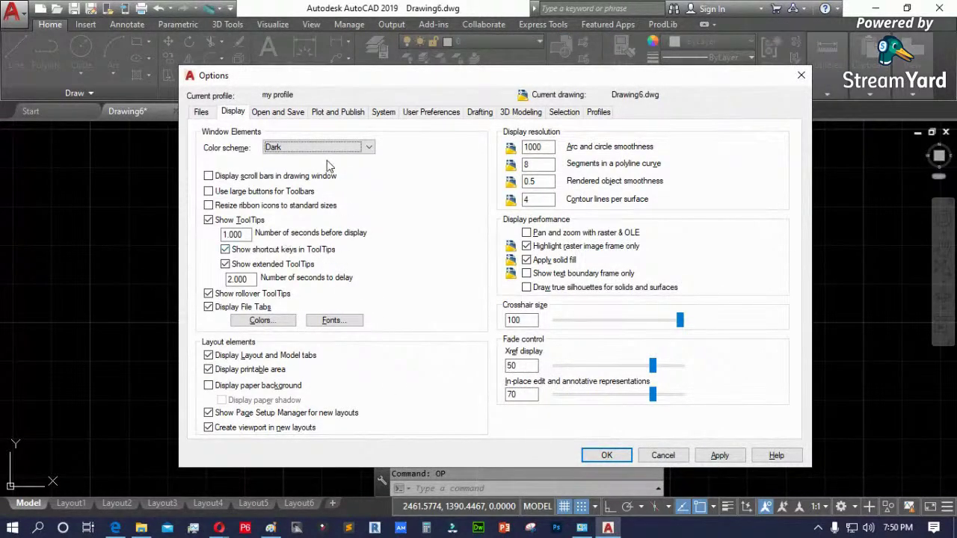
- Keep the Dark colour scheme and toggle the layout printable area off and back on
{"action": "left_click", "coordinate": [292, 148]}
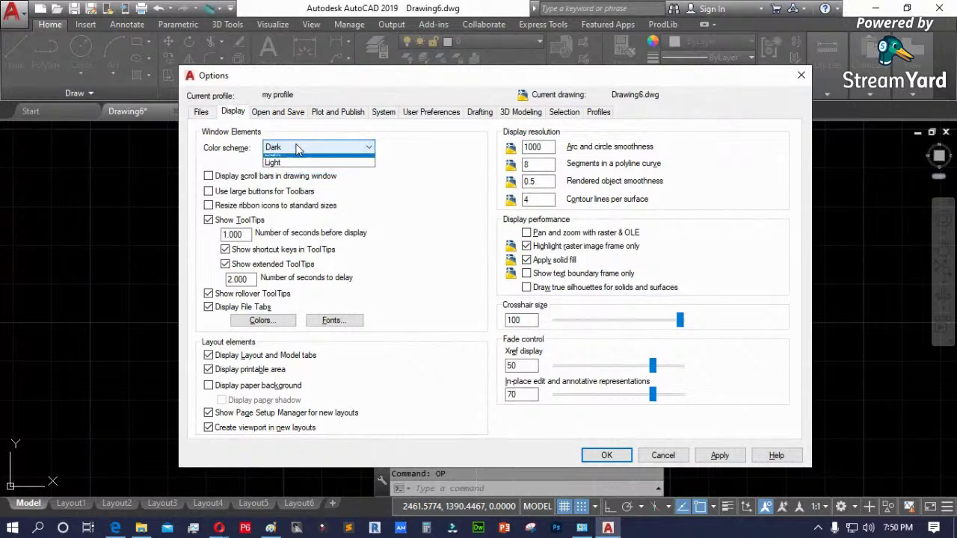
{"action": "left_click", "coordinate": [409, 191]}
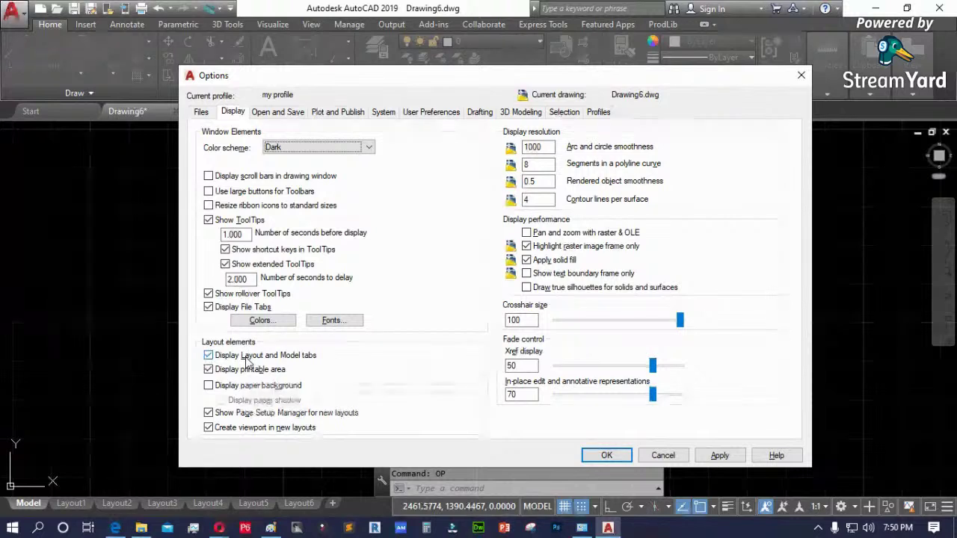
{"action": "left_click", "coordinate": [261, 371]}
{"action": "left_click", "coordinate": [214, 372]}
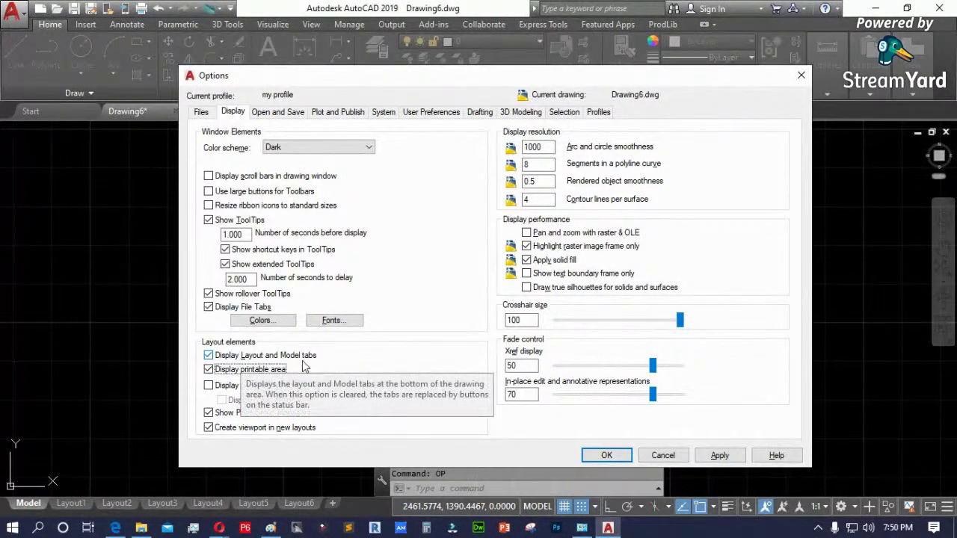
{"action": "left_click", "coordinate": [209, 357]}
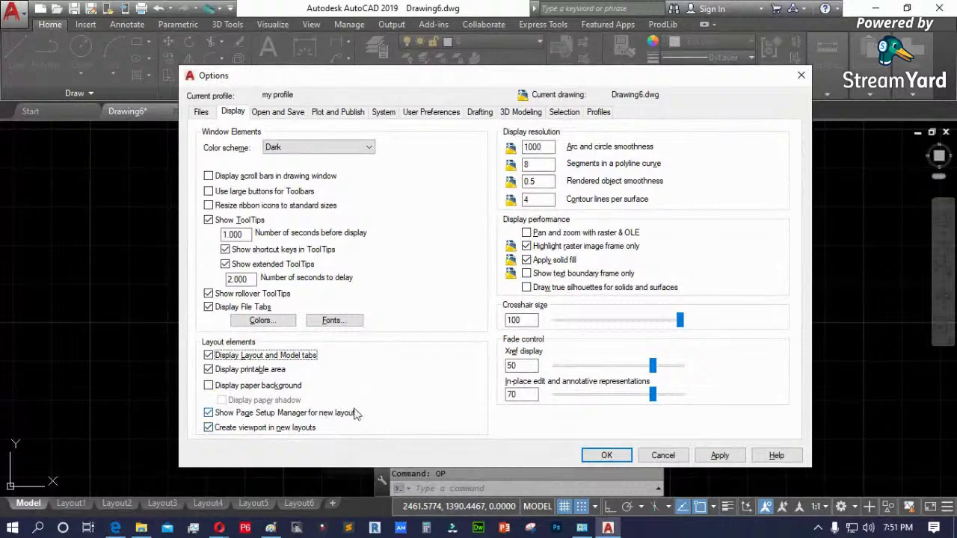
- Uncheck Show Page Setup Manager for new layouts, then view the Open and Save settings
{"action": "left_click", "coordinate": [252, 416]}
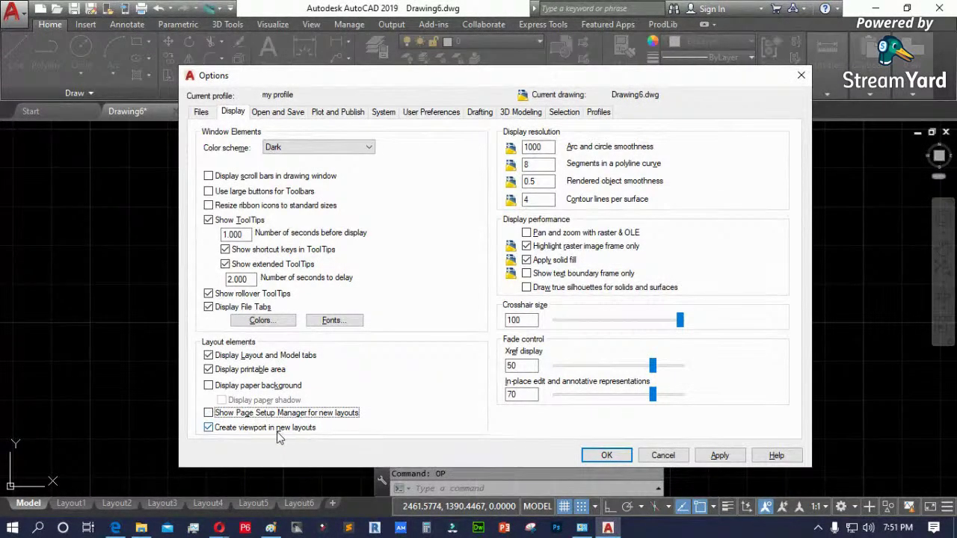
{"action": "left_click", "coordinate": [272, 432]}
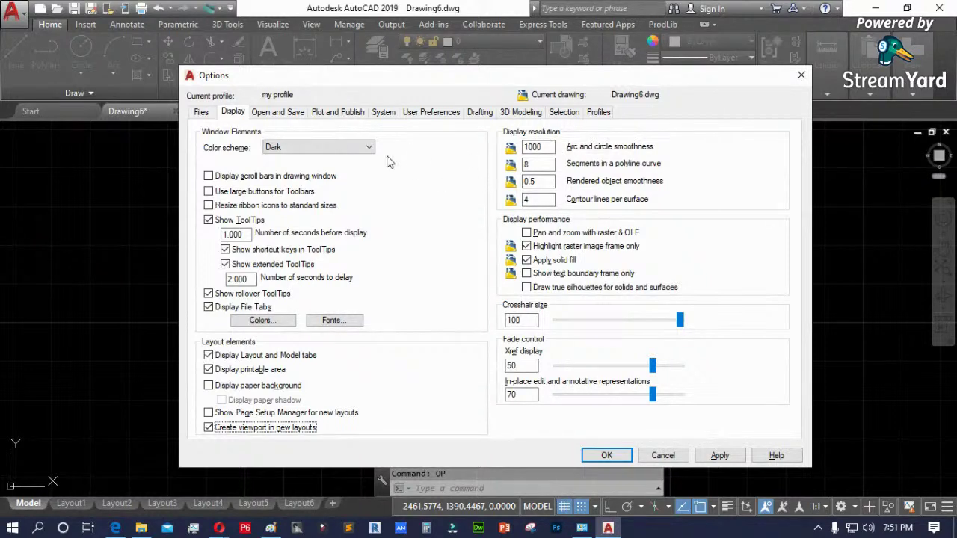
{"action": "left_click", "coordinate": [281, 113]}
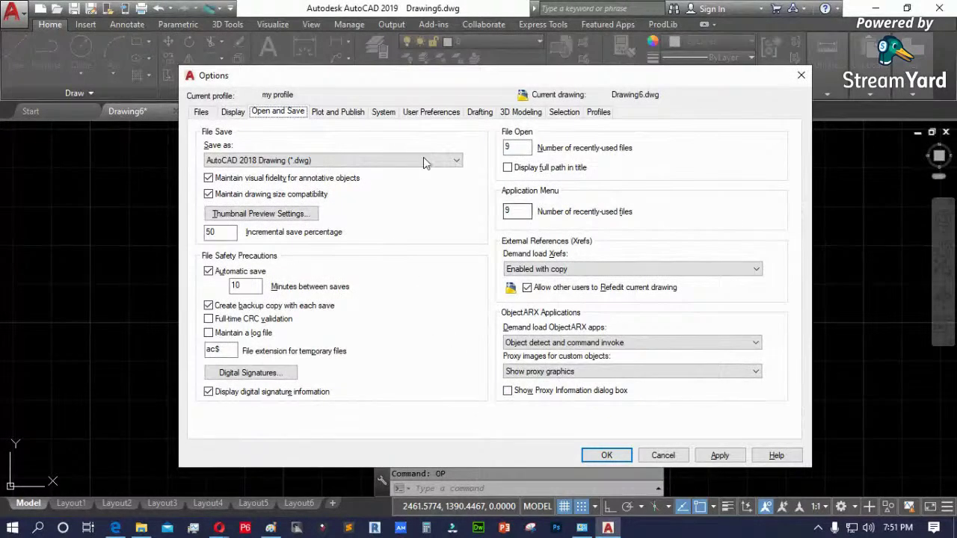
- Browse the default save formats, leave AutoCAD 2018 Drawing (*.dwg), and cancel Options
{"action": "left_click", "coordinate": [343, 162]}
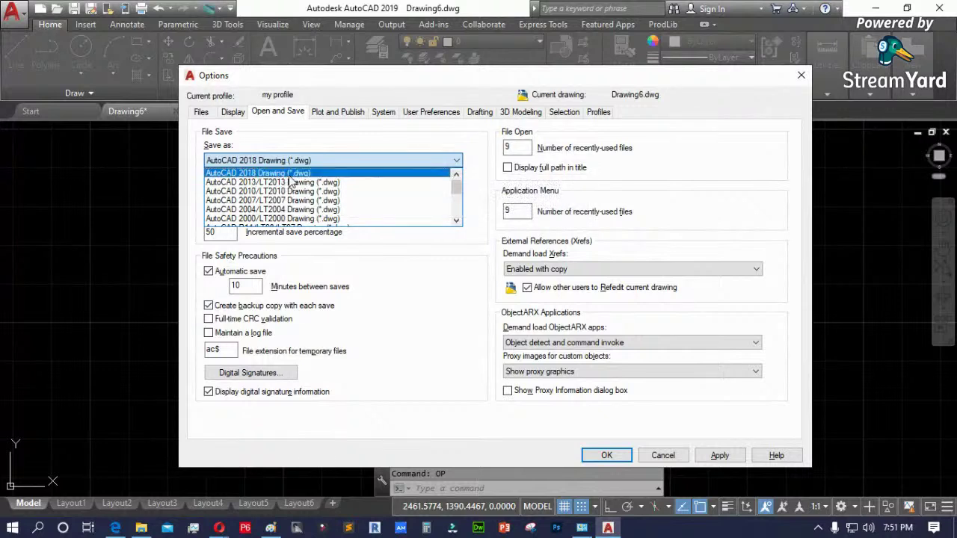
{"action": "left_click", "coordinate": [446, 293]}
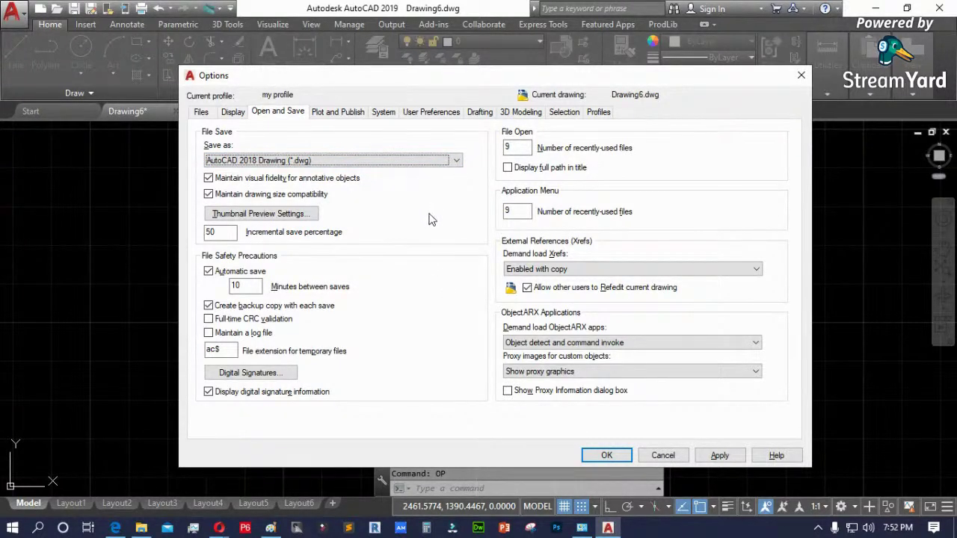
{"action": "left_click", "coordinate": [435, 161]}
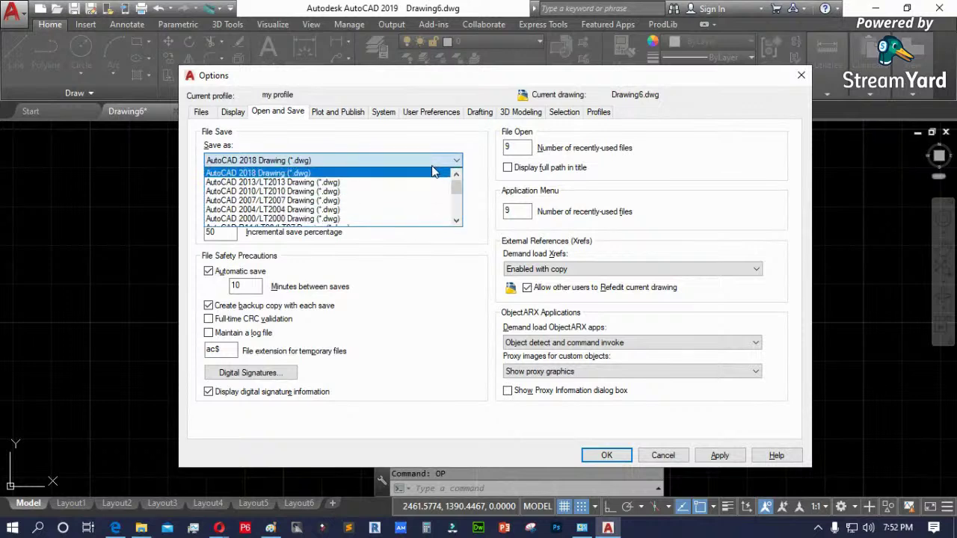
{"action": "scroll", "coordinate": [408, 198], "scroll_direction": "down", "scroll_amount": 3}
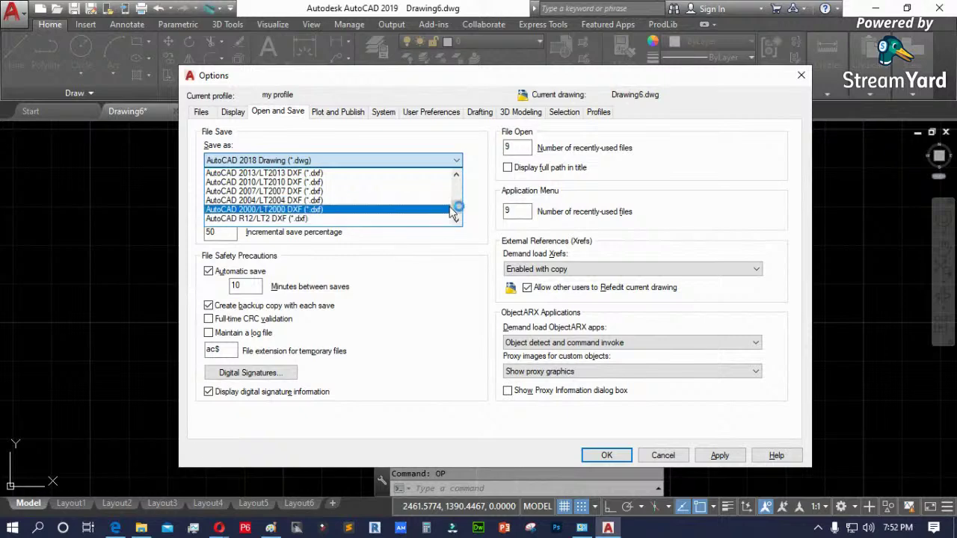
{"action": "scroll", "coordinate": [456, 201], "scroll_direction": "up", "scroll_amount": 2}
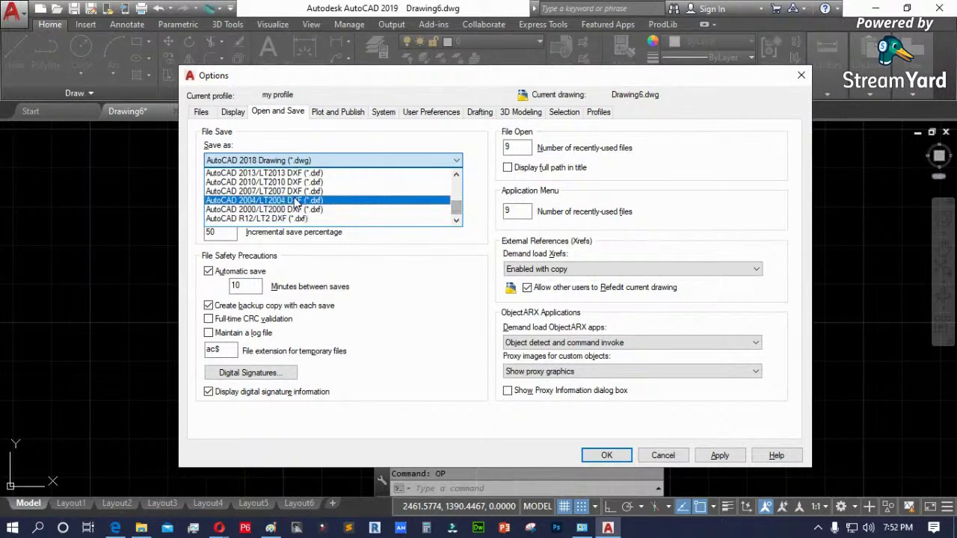
{"action": "left_click", "coordinate": [423, 355]}
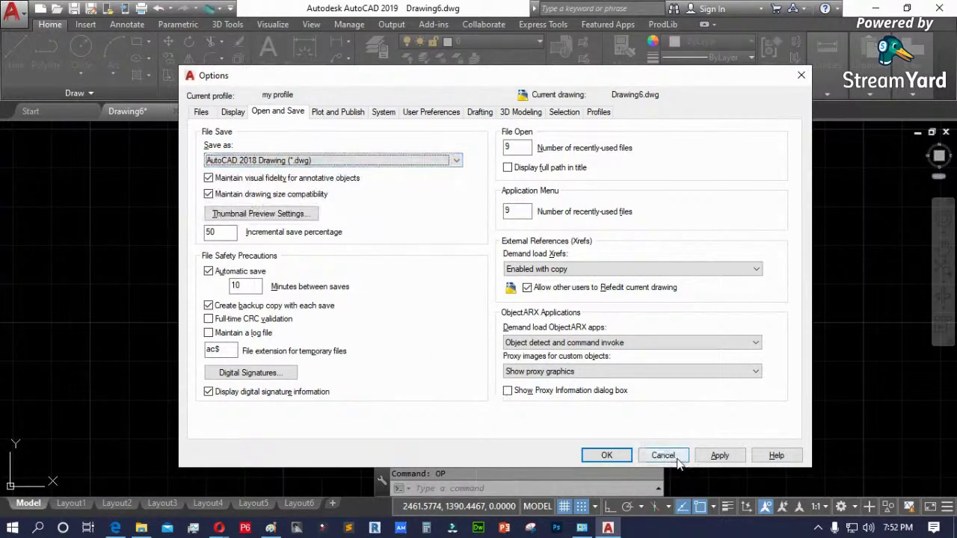
{"action": "left_click", "coordinate": [663, 456]}
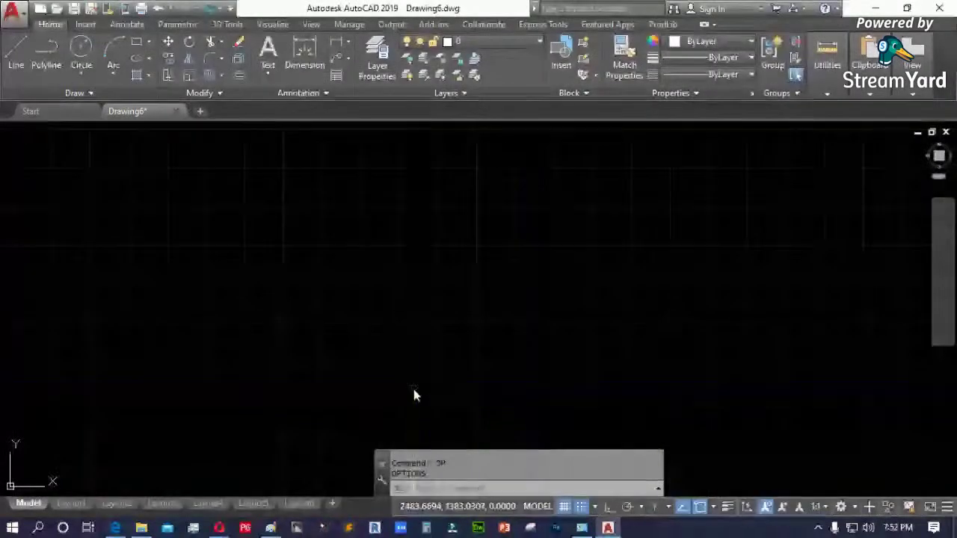
- Cancel the Ctrl+S save of Drawing6 after browsing file types, then reopen Options
{"action": "key", "text": "ctrl+s"}
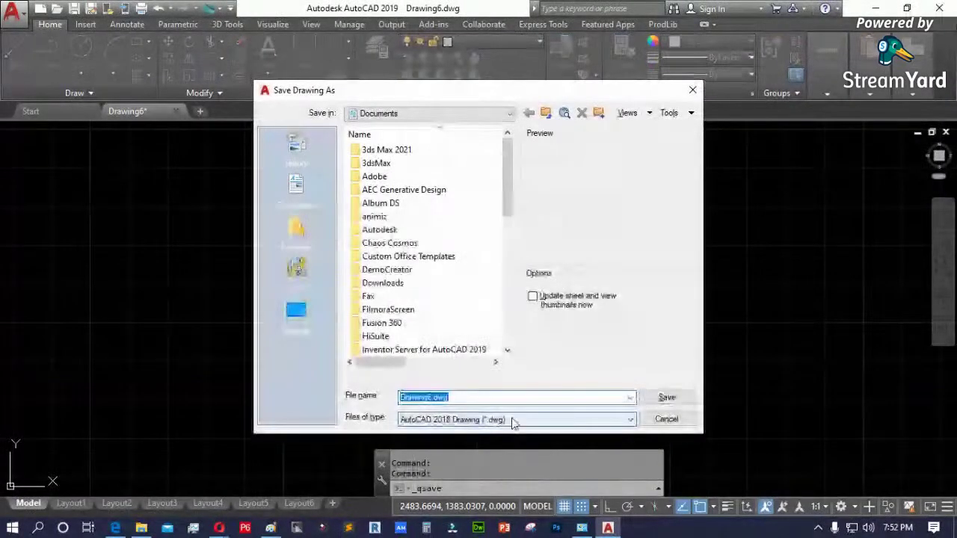
{"action": "left_click", "coordinate": [516, 419]}
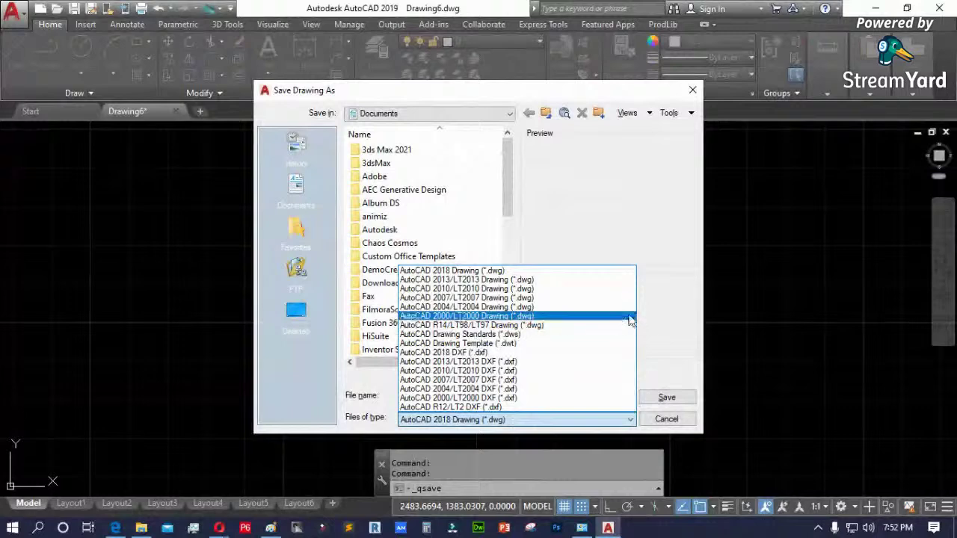
{"action": "left_click", "coordinate": [660, 314]}
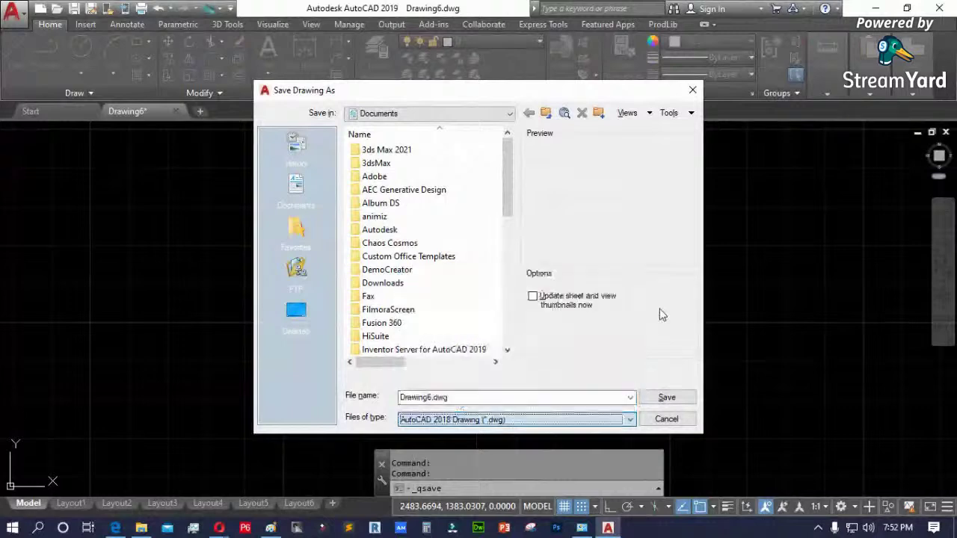
{"action": "left_click", "coordinate": [487, 420]}
{"action": "left_click", "coordinate": [600, 235]}
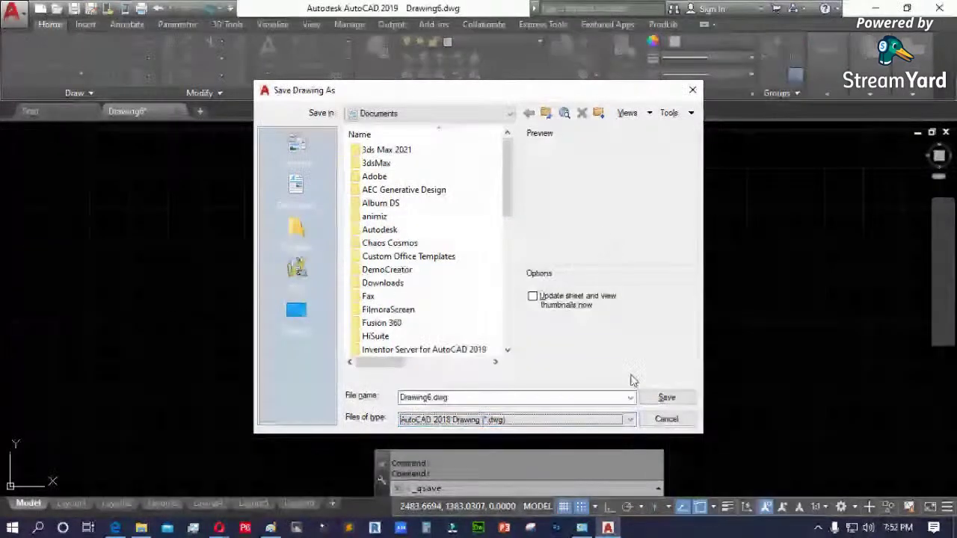
{"action": "left_click", "coordinate": [666, 418]}
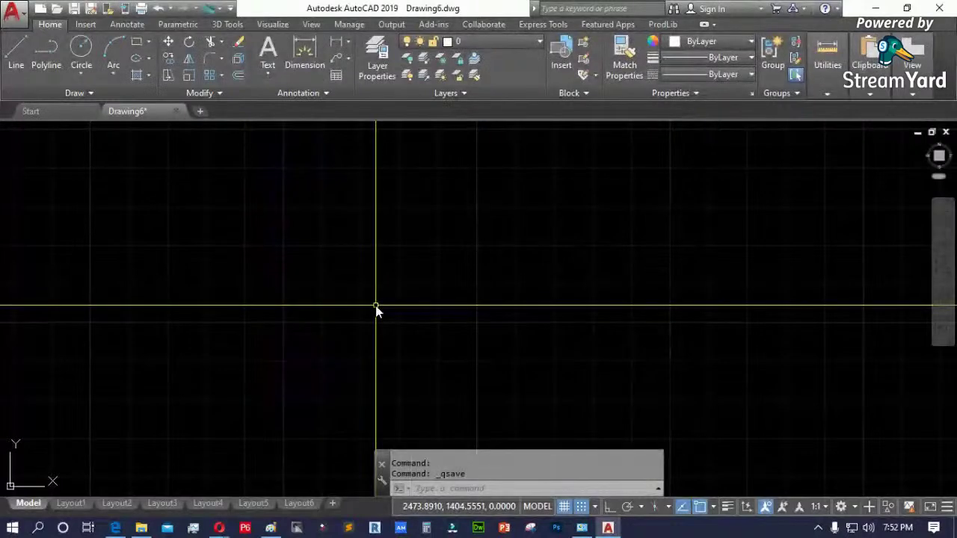
{"action": "type", "text": "op"}
{"action": "key", "text": "Return"}
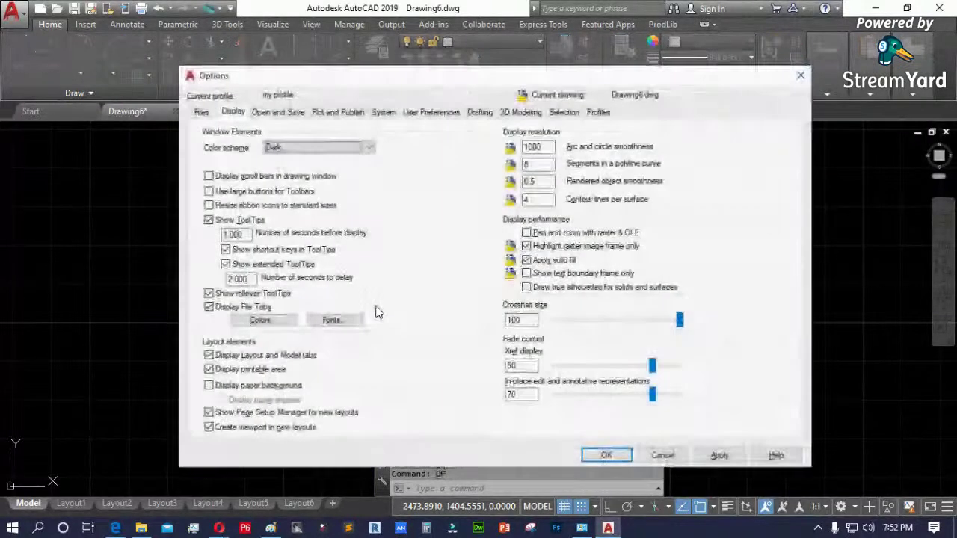
- On Open and Save, keep AutoCAD 2018 Drawing format and select the 10-minute autosave box
{"action": "left_click", "coordinate": [282, 113]}
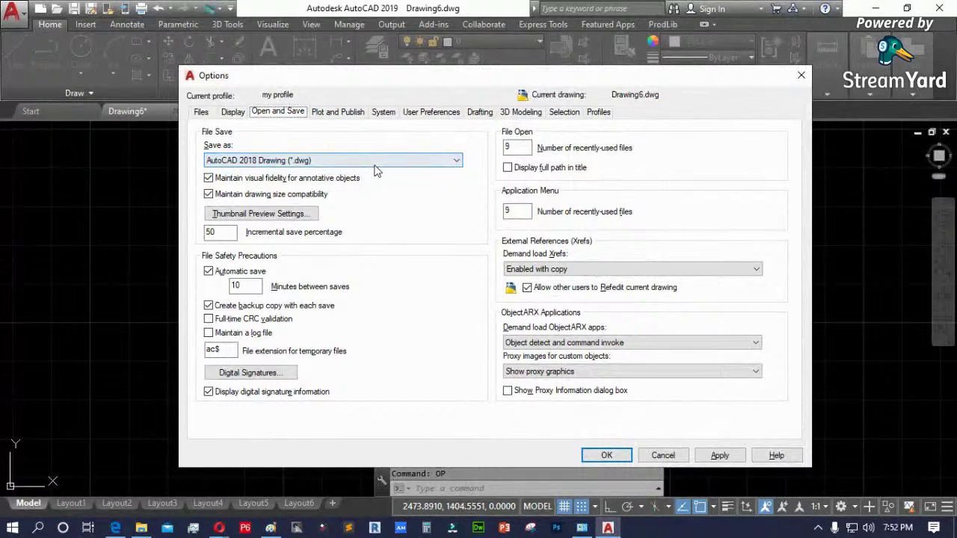
{"action": "left_click", "coordinate": [379, 164]}
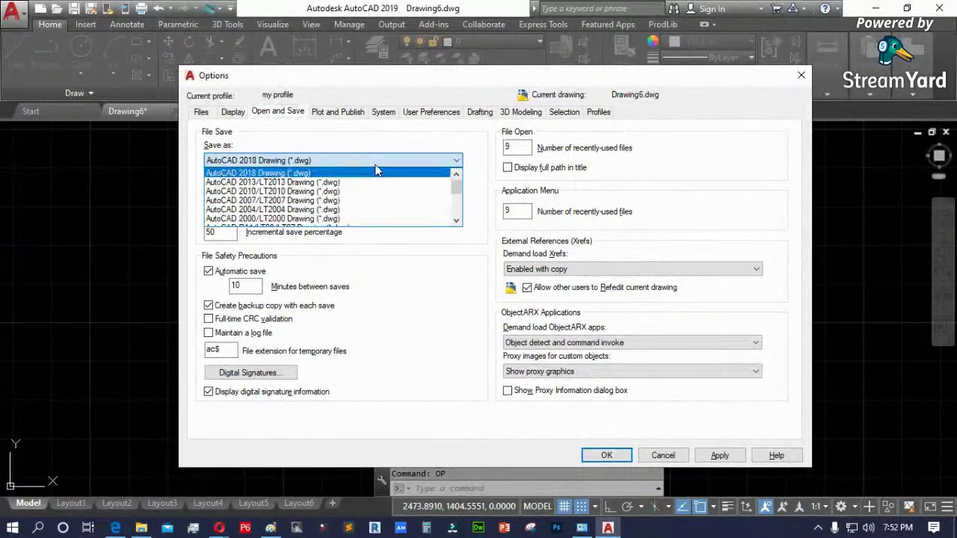
{"action": "left_click", "coordinate": [439, 299]}
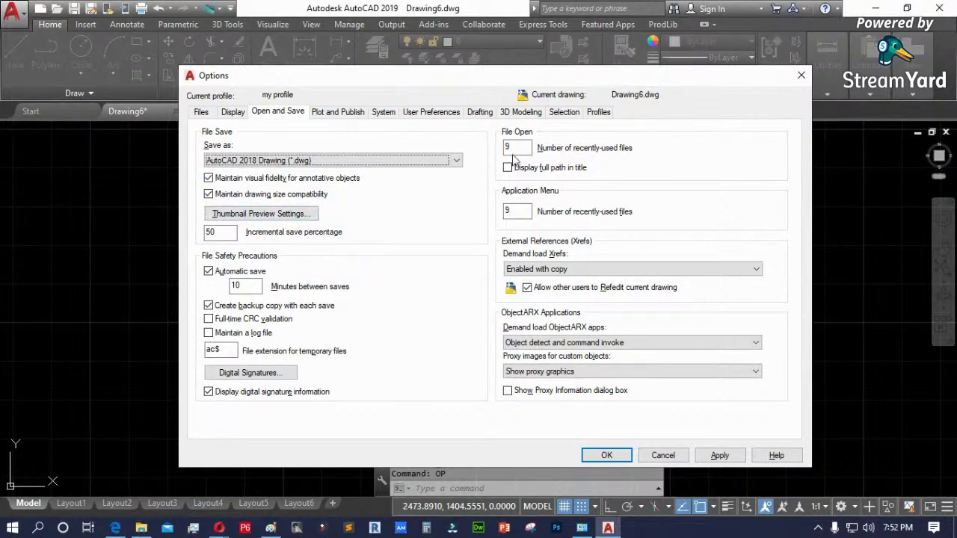
{"action": "left_click", "coordinate": [239, 285]}
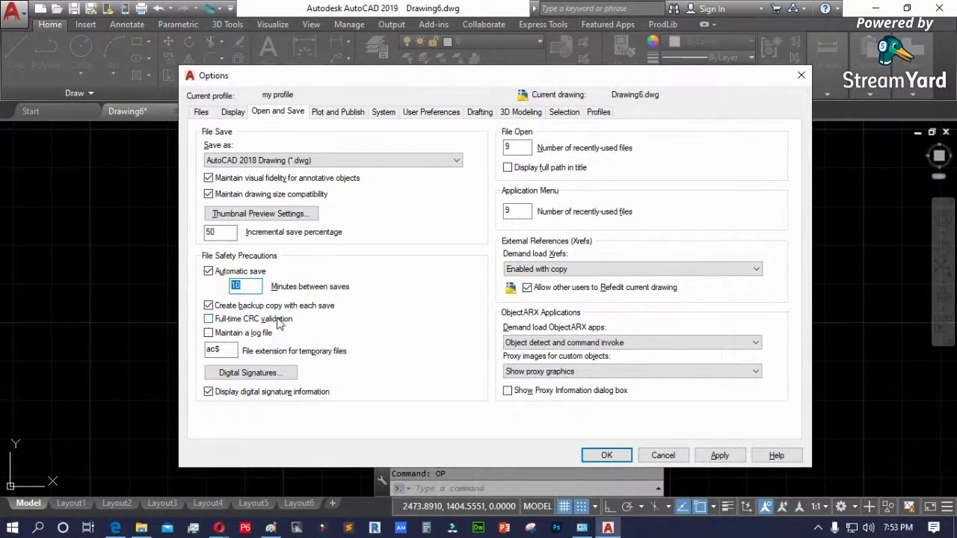
{"action": "left_click", "coordinate": [141, 527]}
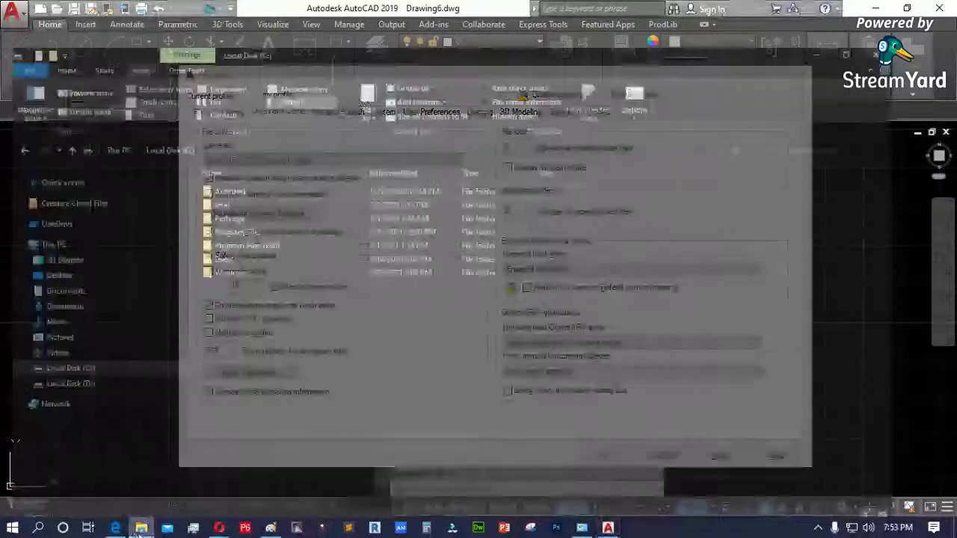
{"action": "left_click", "coordinate": [71, 265]}
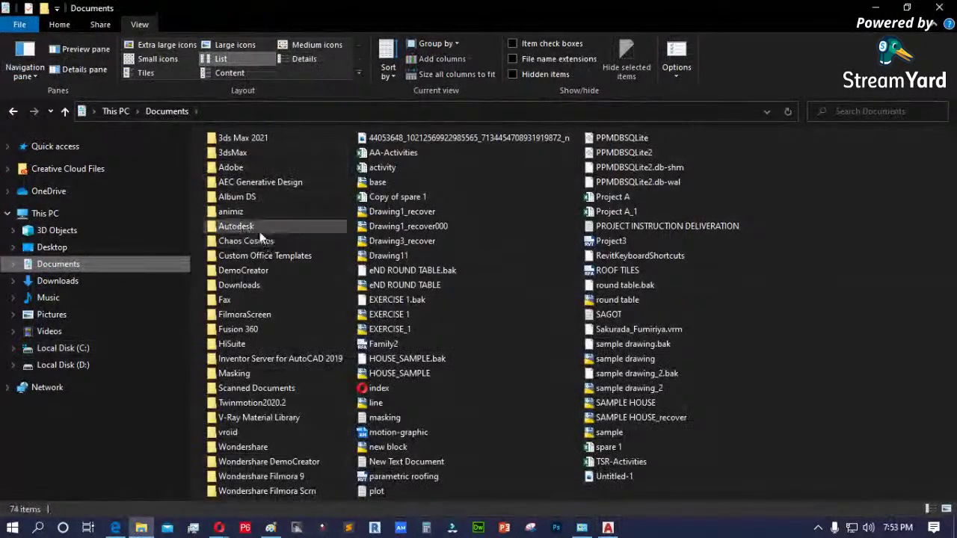
{"action": "double_click", "coordinate": [256, 228]}
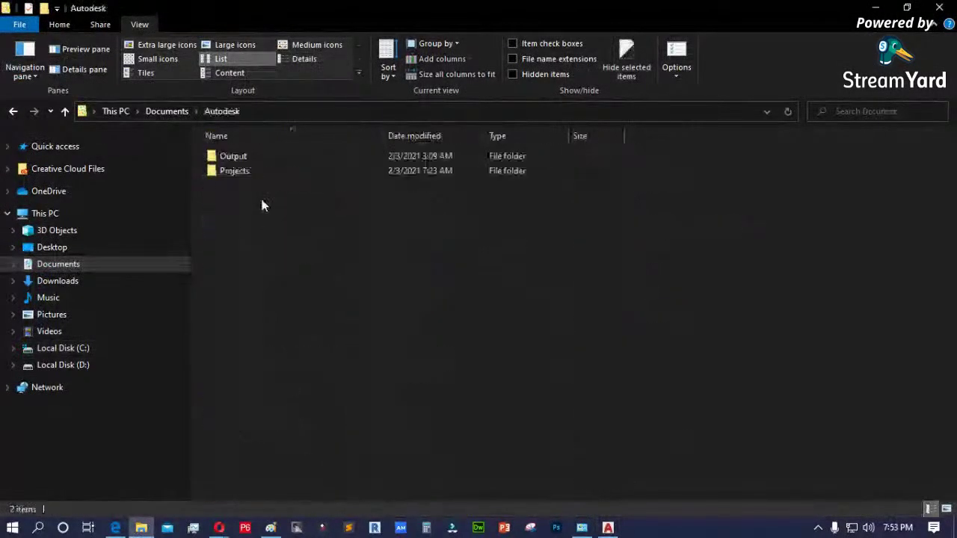
{"action": "left_click", "coordinate": [170, 111]}
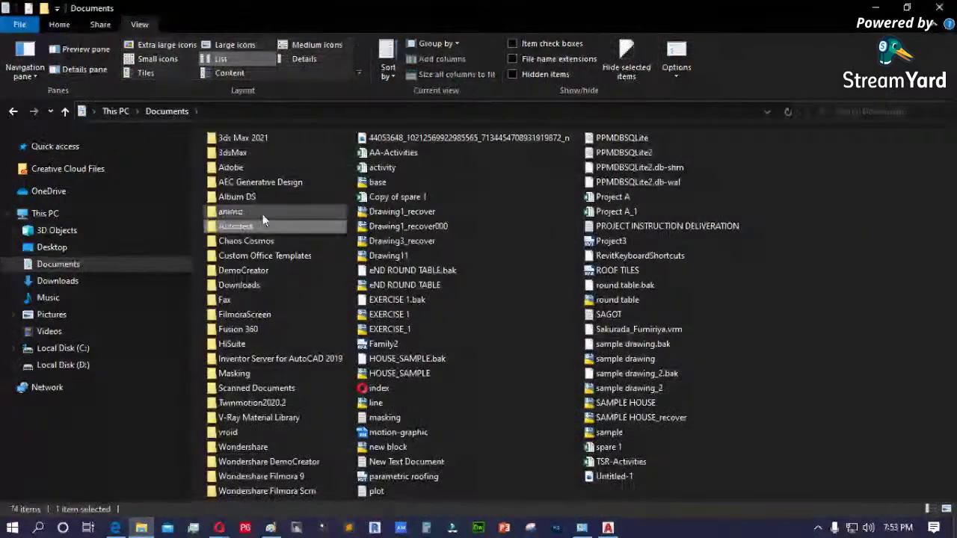
{"action": "left_click", "coordinate": [875, 8]}
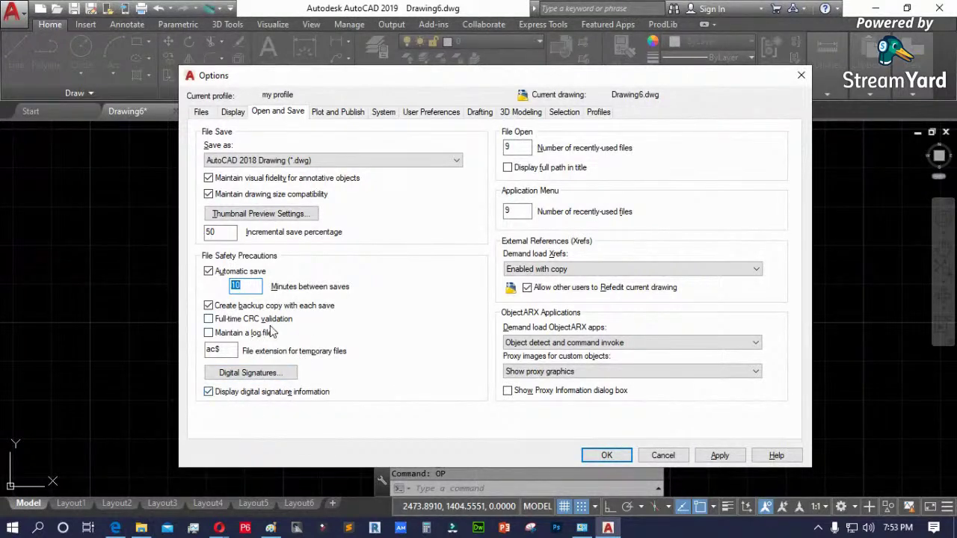
- Open Digital Signatures twice, dismissing the no-Digital-ID message and cancelling each time
{"action": "left_click", "coordinate": [243, 373]}
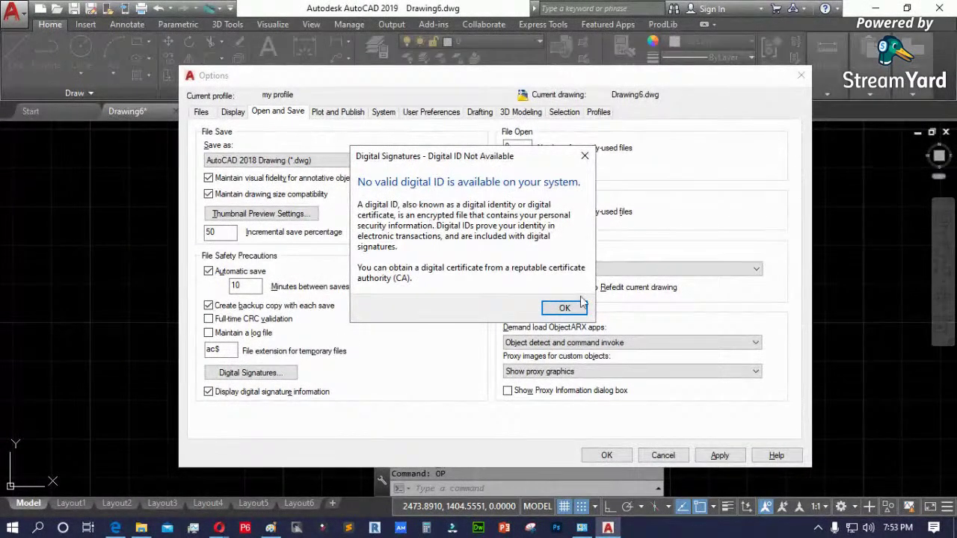
{"action": "left_click", "coordinate": [565, 308]}
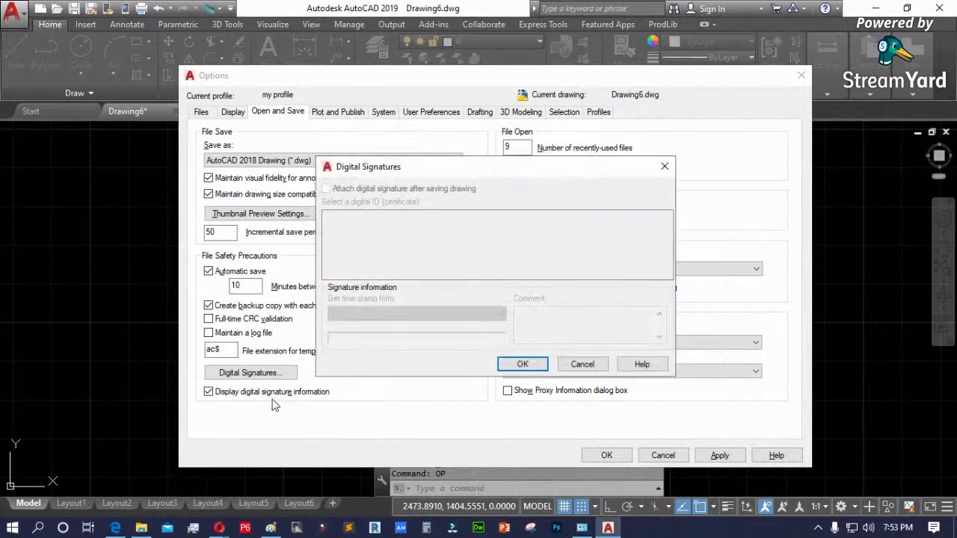
{"action": "left_click", "coordinate": [582, 364]}
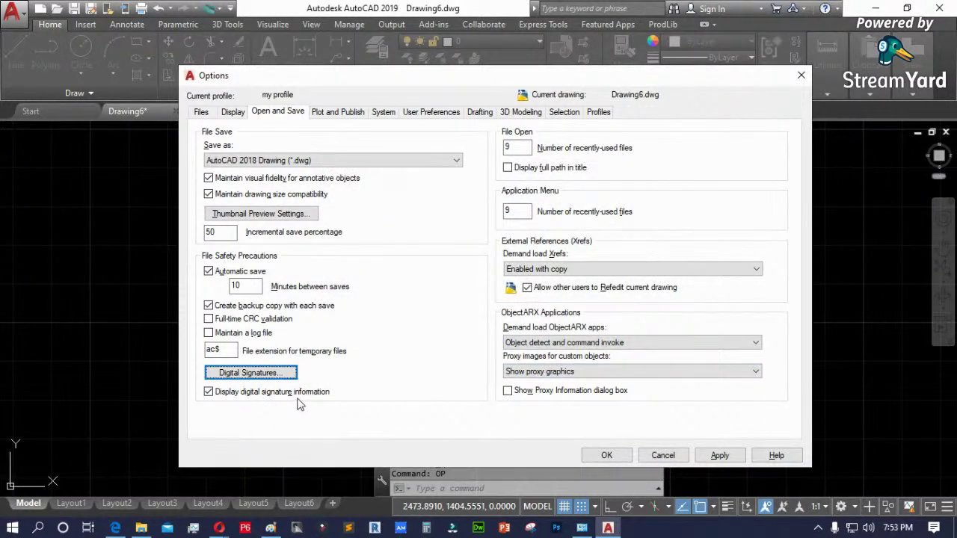
{"action": "left_click", "coordinate": [251, 374]}
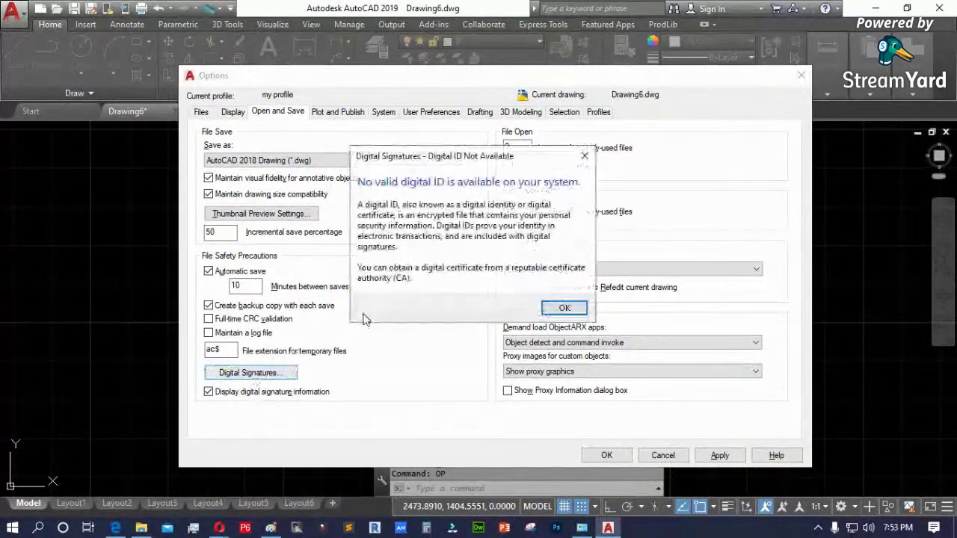
{"action": "left_click", "coordinate": [559, 309]}
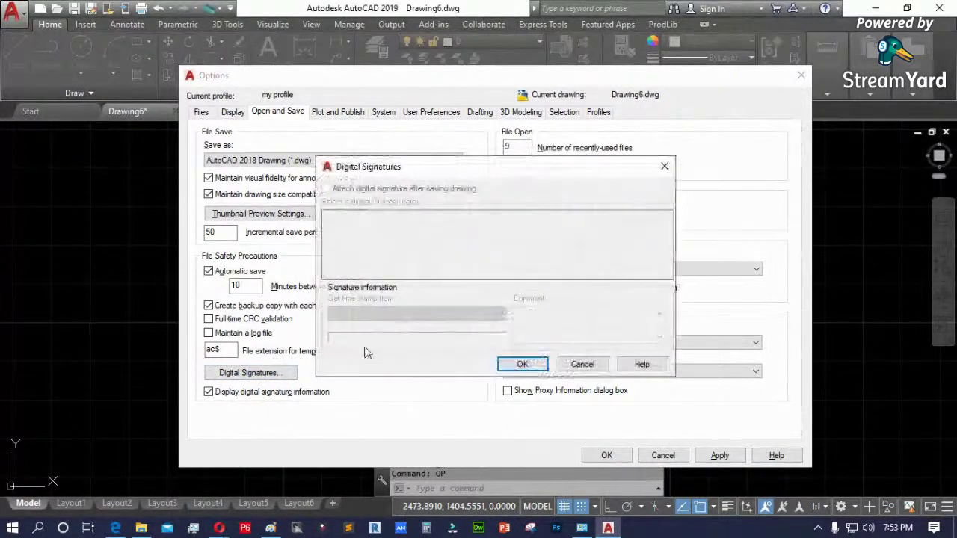
{"action": "left_click", "coordinate": [582, 364]}
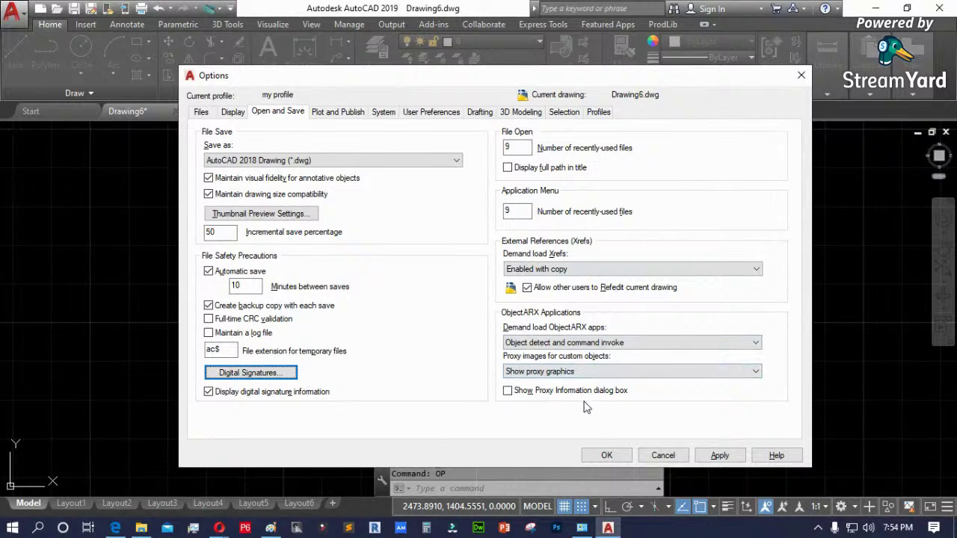
- Go through Plot and Publish to the System tab and open Graphics Performance
{"action": "left_click", "coordinate": [341, 112]}
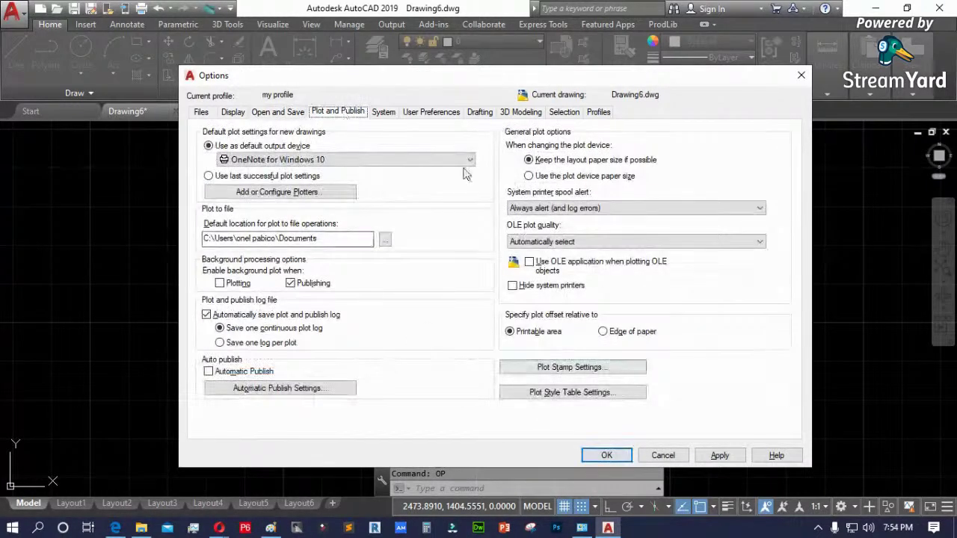
{"action": "left_click", "coordinate": [388, 117]}
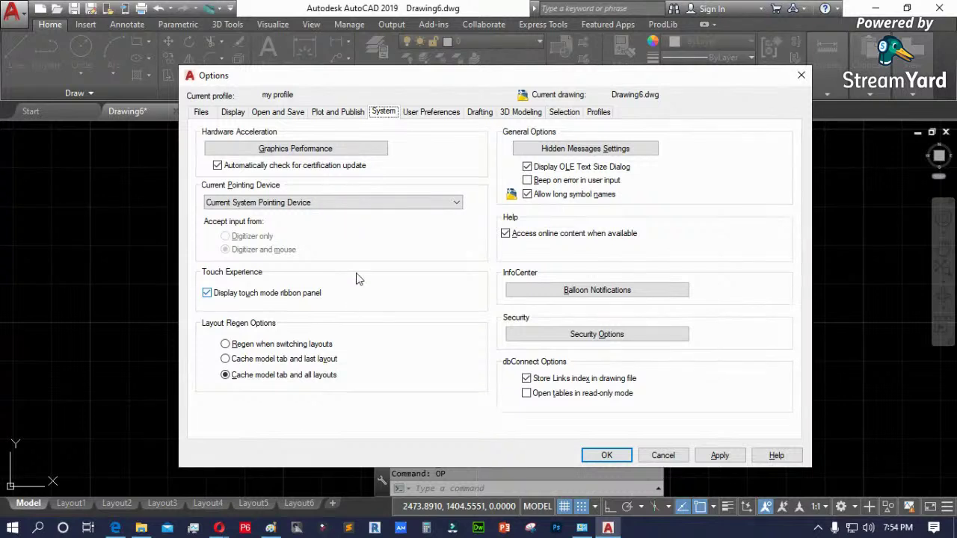
{"action": "left_click", "coordinate": [313, 154]}
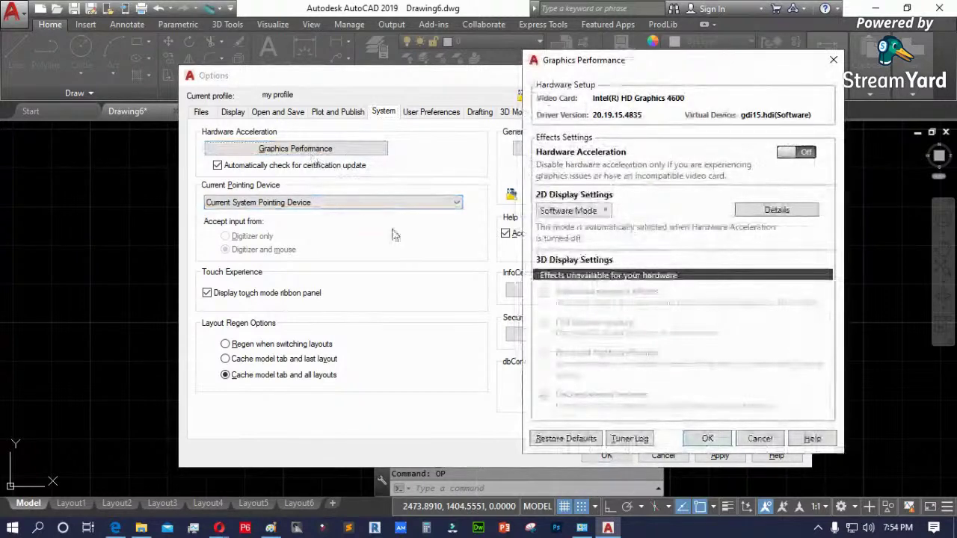
- Turn hardware acceleration on and try Basic and Intermediate 2D modes, ending on Advanced Mode
{"action": "left_click_drag", "start_coordinate": [687, 62], "coordinate": [589, 84]}
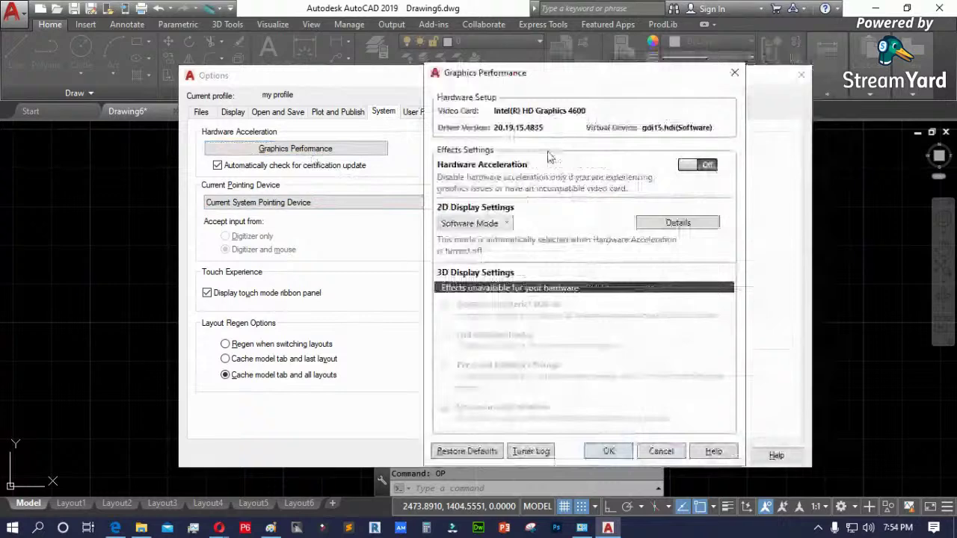
{"action": "left_click", "coordinate": [707, 167]}
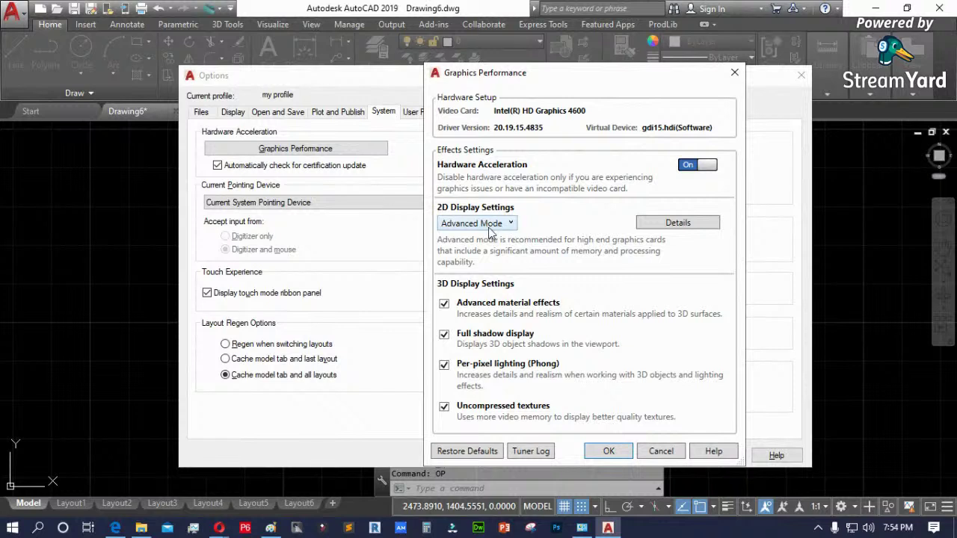
{"action": "left_click", "coordinate": [676, 226]}
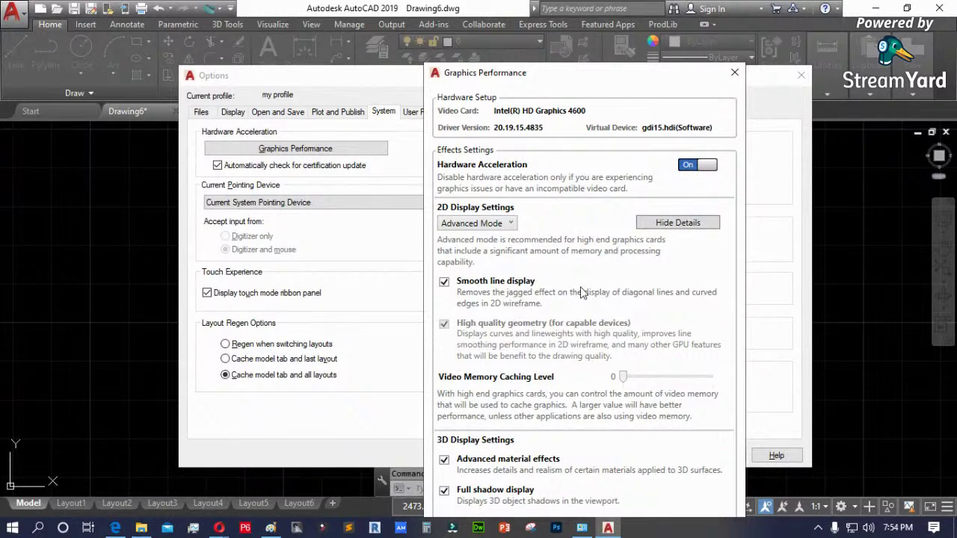
{"action": "left_click", "coordinate": [509, 222]}
{"action": "left_click", "coordinate": [486, 239]}
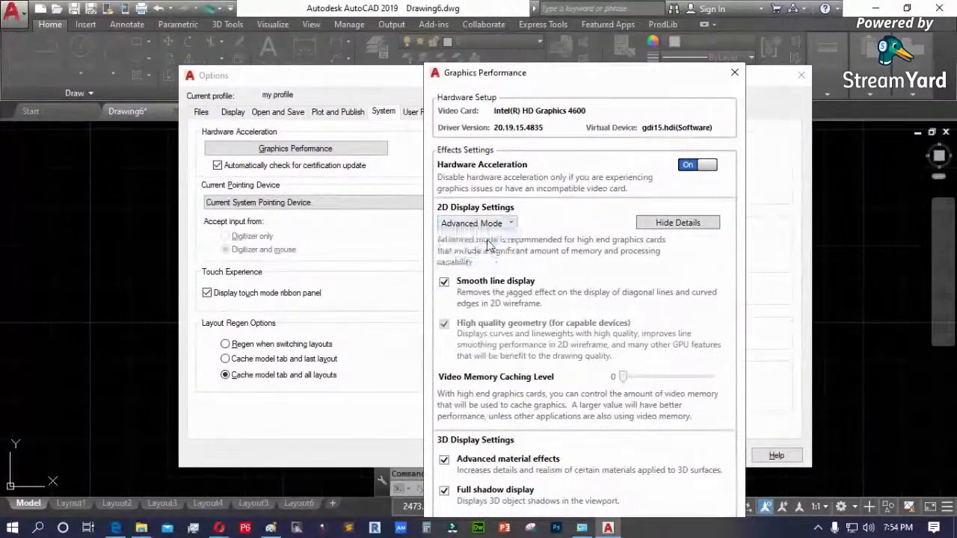
{"action": "left_click", "coordinate": [484, 223]}
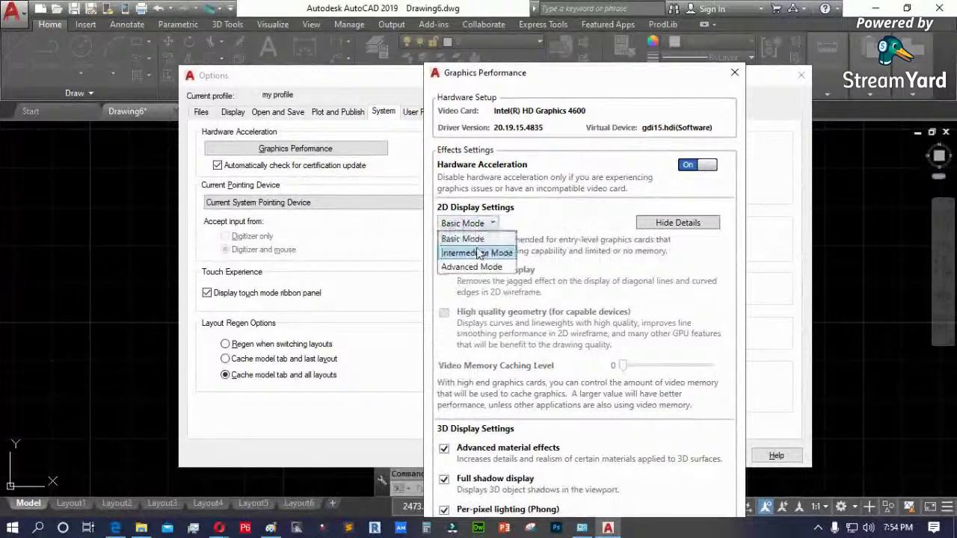
{"action": "left_click", "coordinate": [482, 252]}
{"action": "left_click", "coordinate": [498, 226]}
{"action": "left_click", "coordinate": [475, 262]}
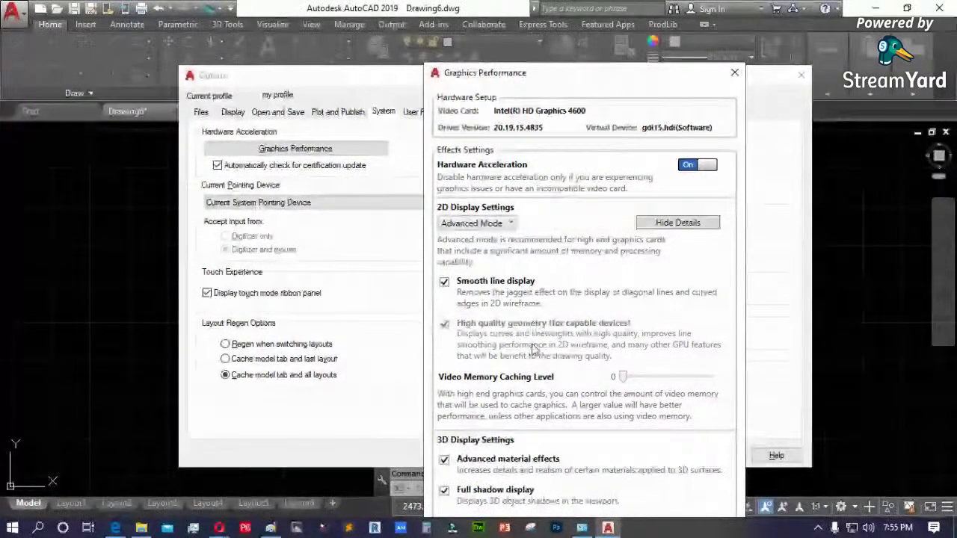
- Turn on Advanced material effects, restore graphics defaults, and close Graphics Performance with OK
{"action": "left_click_drag", "start_coordinate": [588, 75], "coordinate": [587, 7]}
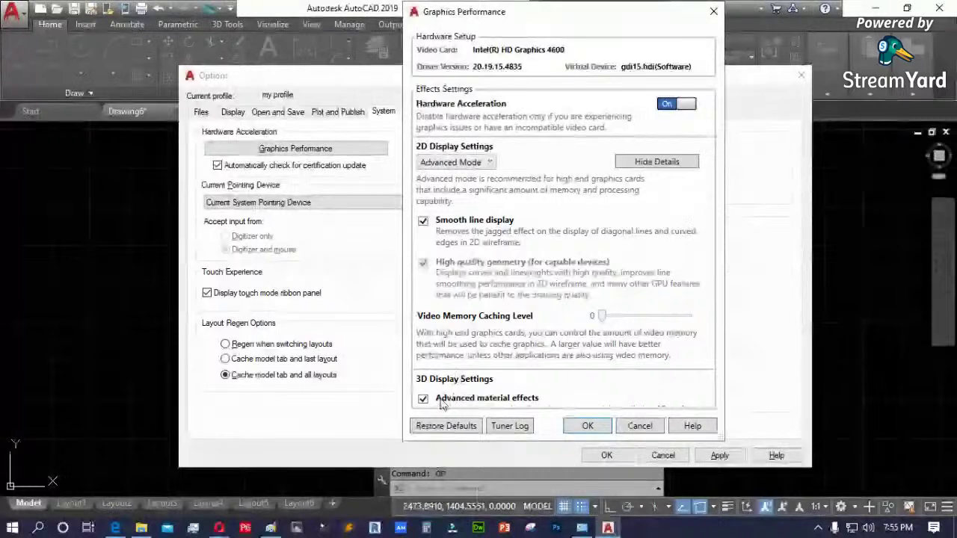
{"action": "scroll", "coordinate": [439, 403], "scroll_direction": "down", "scroll_amount": 1}
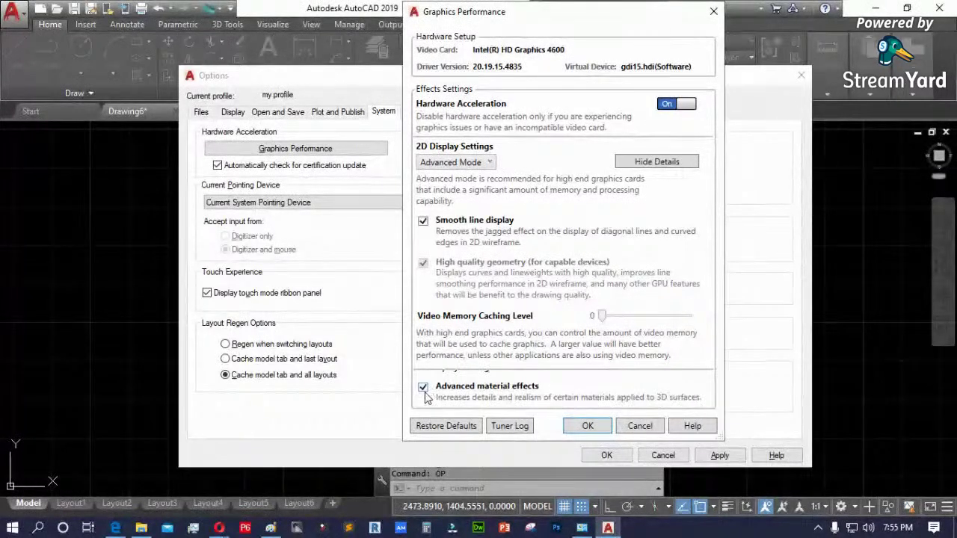
{"action": "left_click", "coordinate": [423, 388]}
{"action": "left_click", "coordinate": [446, 427]}
{"action": "left_click", "coordinate": [607, 266]}
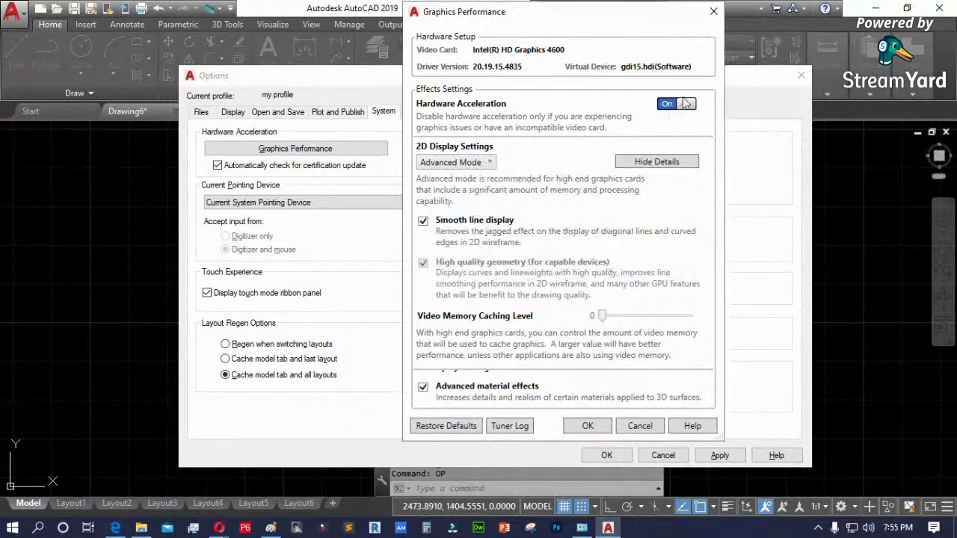
{"action": "left_click", "coordinate": [445, 426]}
{"action": "left_click", "coordinate": [607, 266]}
{"action": "left_click", "coordinate": [588, 426]}
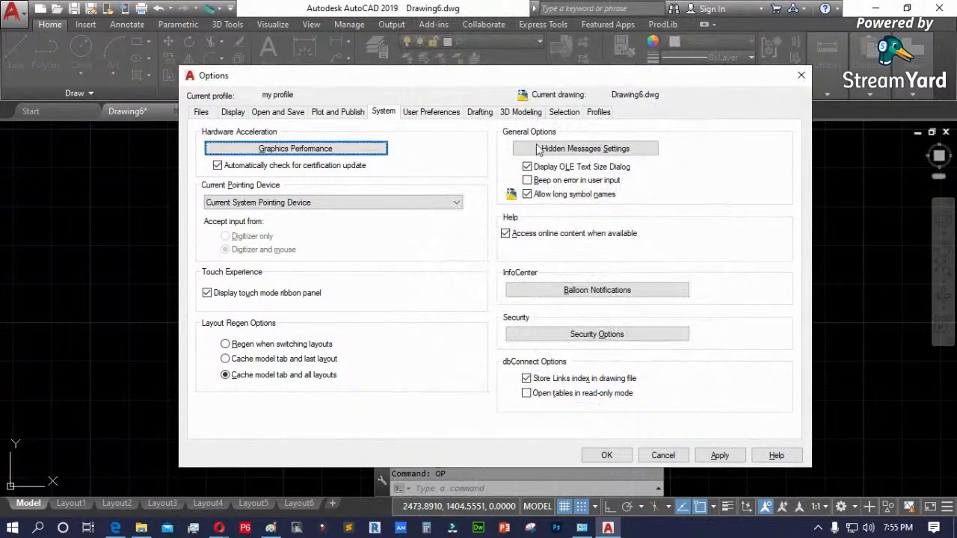
- Check the Hidden Messages and Security Options settings without changes, then show User Preferences
{"action": "left_click", "coordinate": [618, 153]}
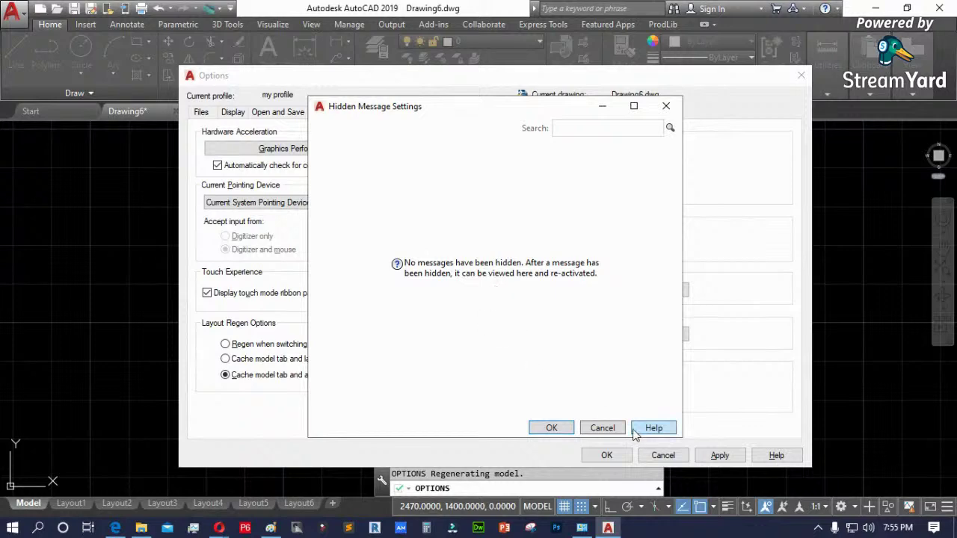
{"action": "left_click", "coordinate": [603, 428]}
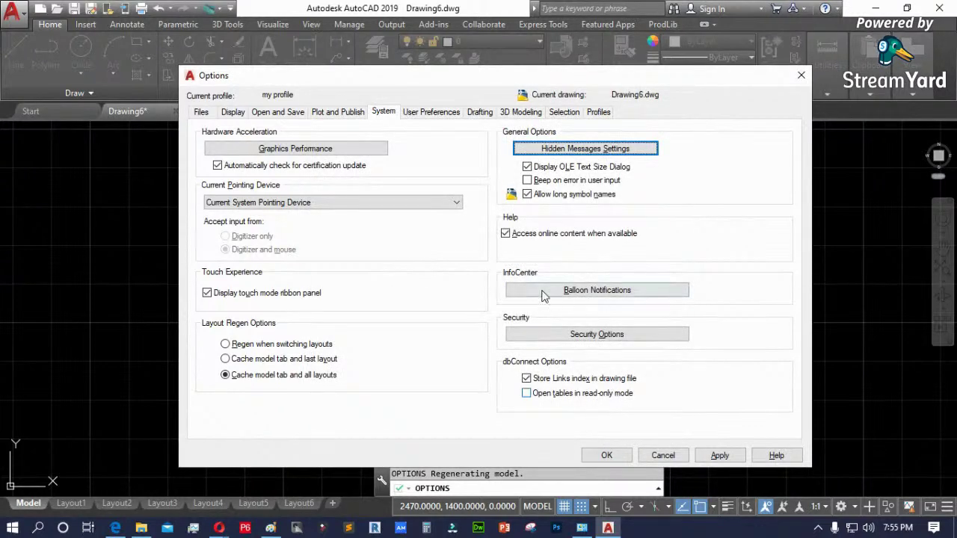
{"action": "left_click", "coordinate": [608, 337]}
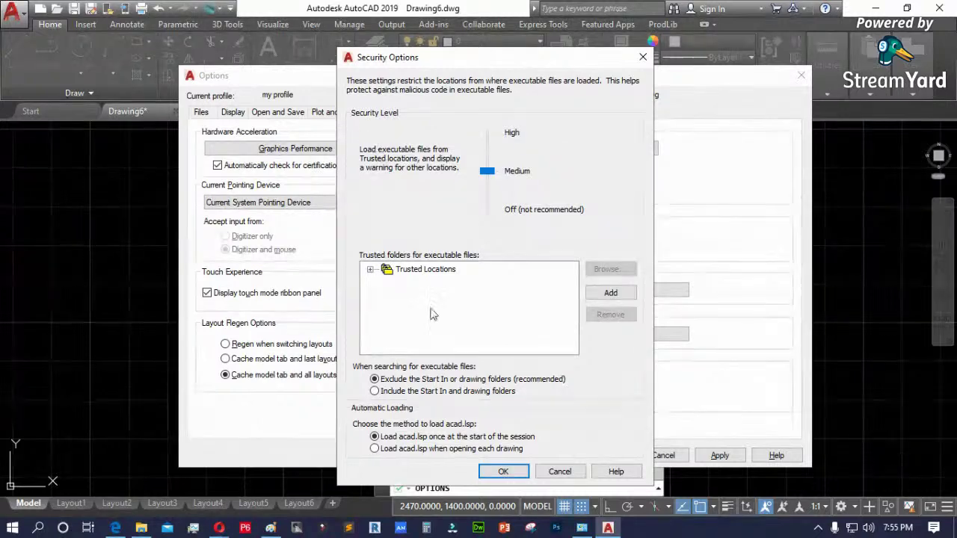
{"action": "left_click", "coordinate": [562, 474]}
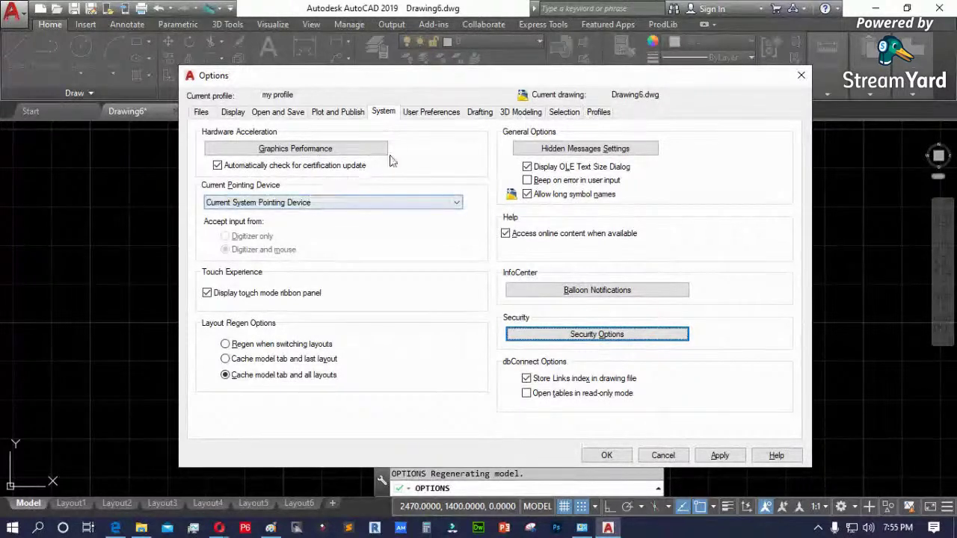
{"action": "left_click", "coordinate": [434, 114]}
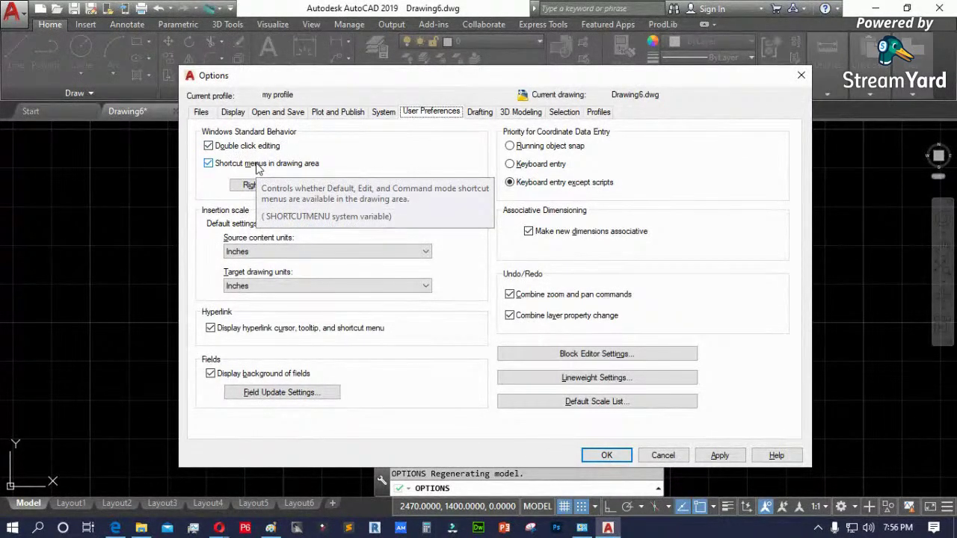
- Turn off drawing-area shortcut menus, test with a cancelled LINE, and reopen Options with OP
{"action": "left_click", "coordinate": [257, 165]}
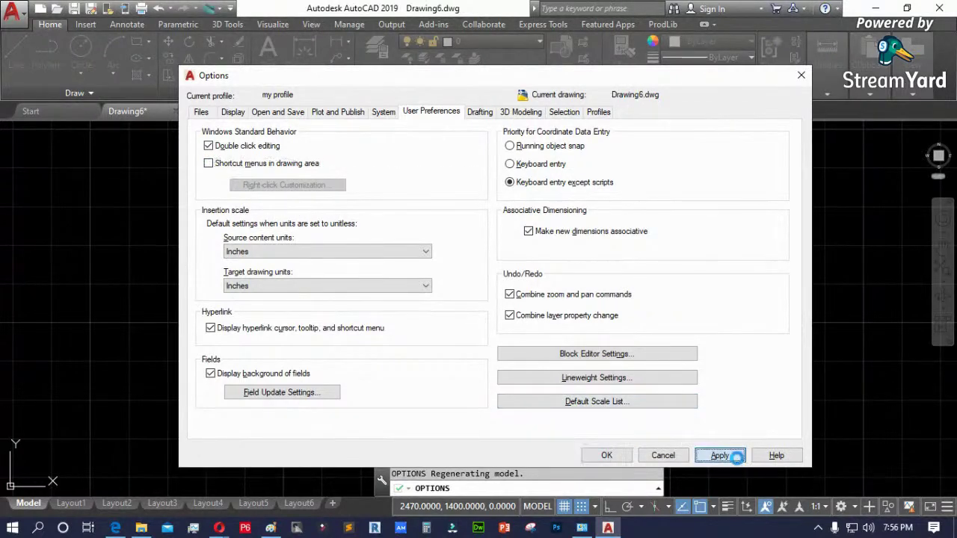
{"action": "left_click", "coordinate": [606, 455]}
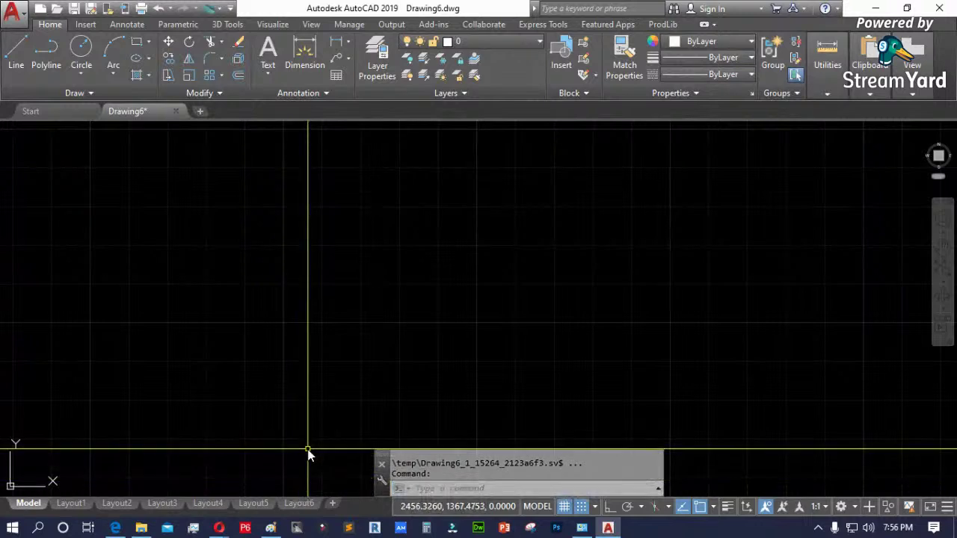
{"action": "type", "text": "L"}
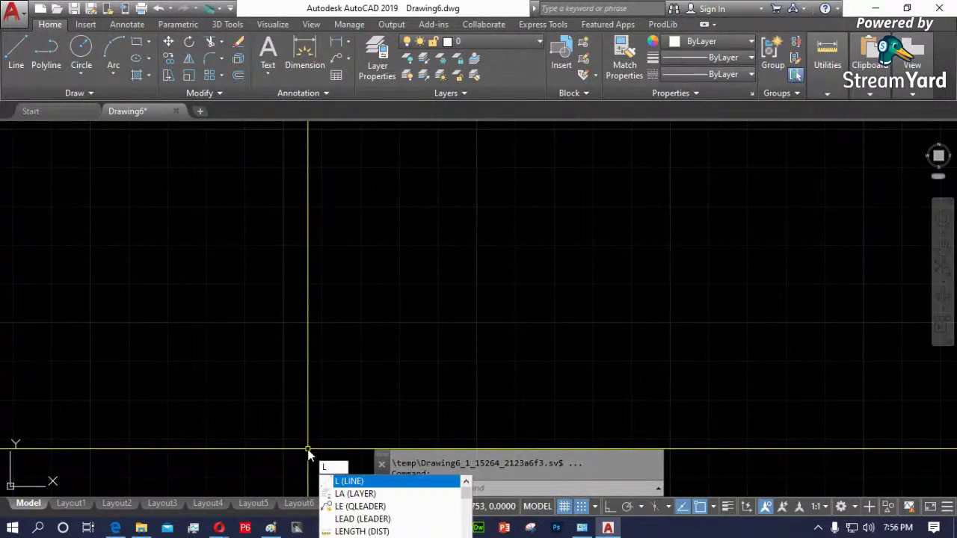
{"action": "key", "text": "Return"}
{"action": "key", "text": "Escape"}
{"action": "key", "text": "Escape"}
{"action": "key", "text": "Escape"}
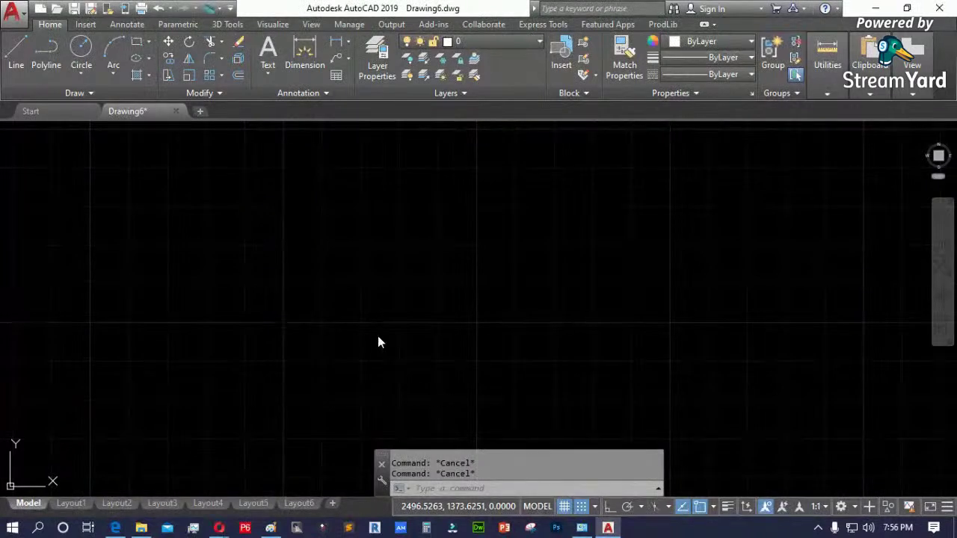
{"action": "type", "text": "OP"}
{"action": "key", "text": "Return"}
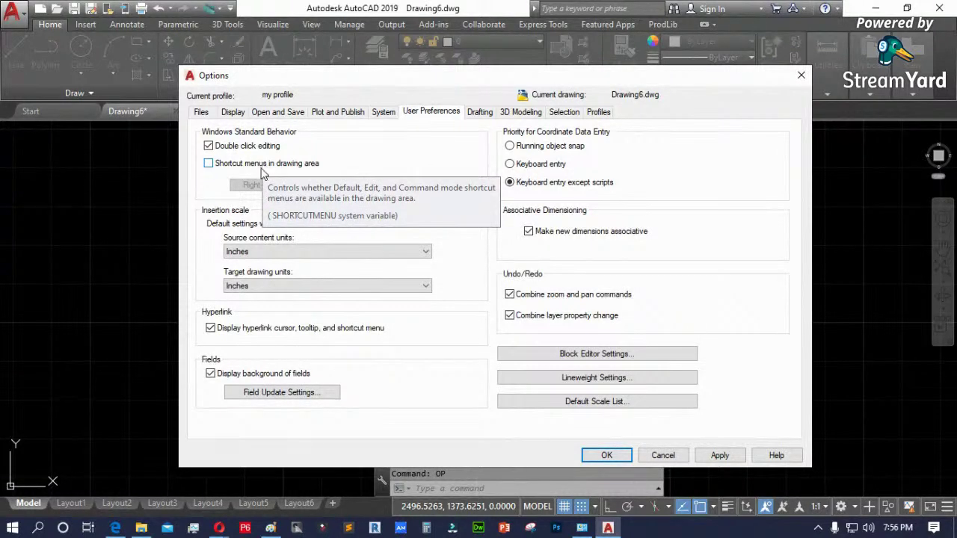
- Turn drawing-area shortcut menus back on and review Right-click Customization without changes
{"action": "left_click", "coordinate": [240, 165]}
{"action": "left_click", "coordinate": [305, 187]}
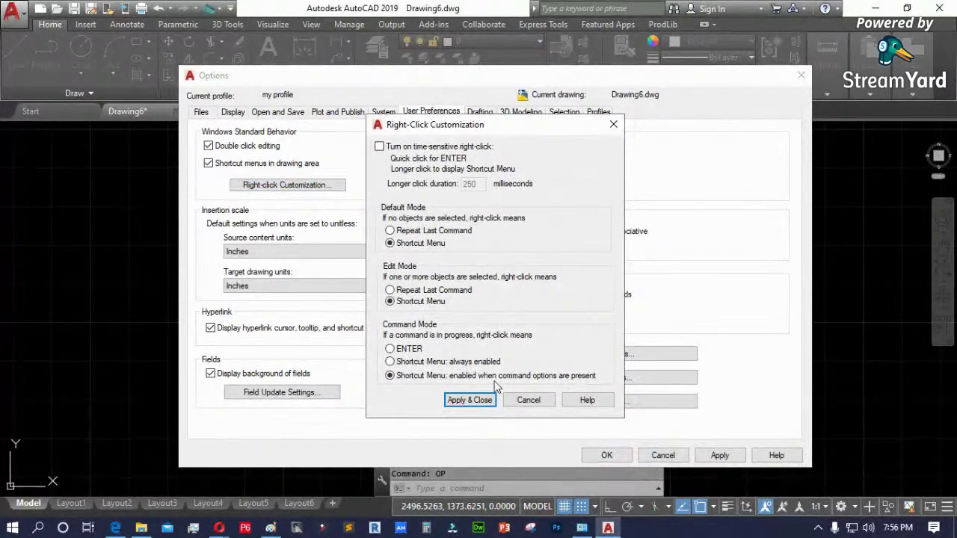
{"action": "left_click", "coordinate": [528, 401]}
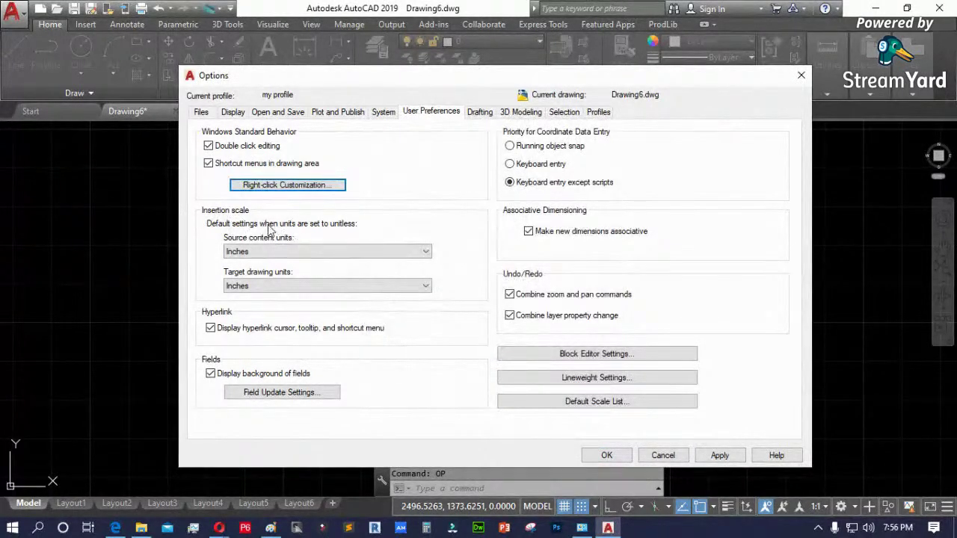
- Set both source content and target drawing insertion units to Meters
{"action": "left_click", "coordinate": [267, 251]}
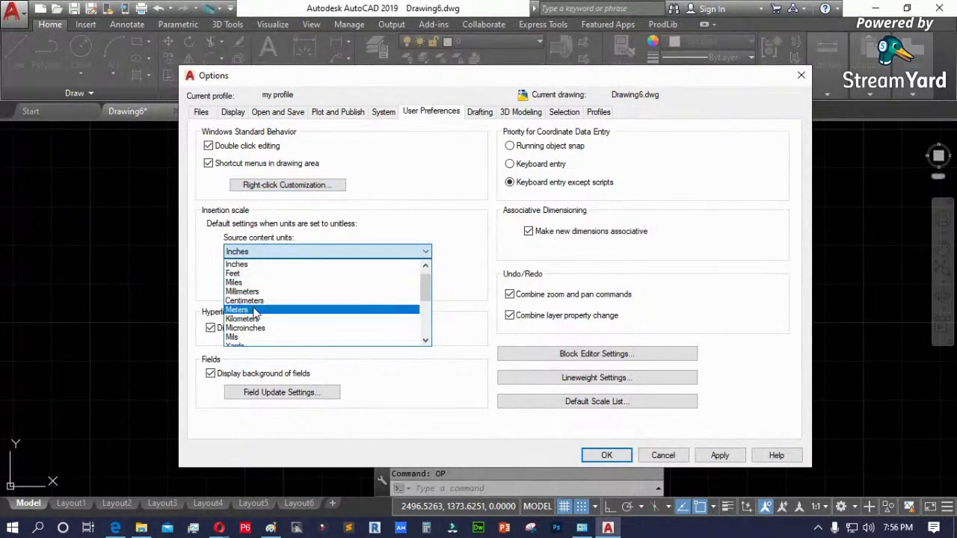
{"action": "left_click", "coordinate": [260, 309]}
{"action": "left_click", "coordinate": [266, 287]}
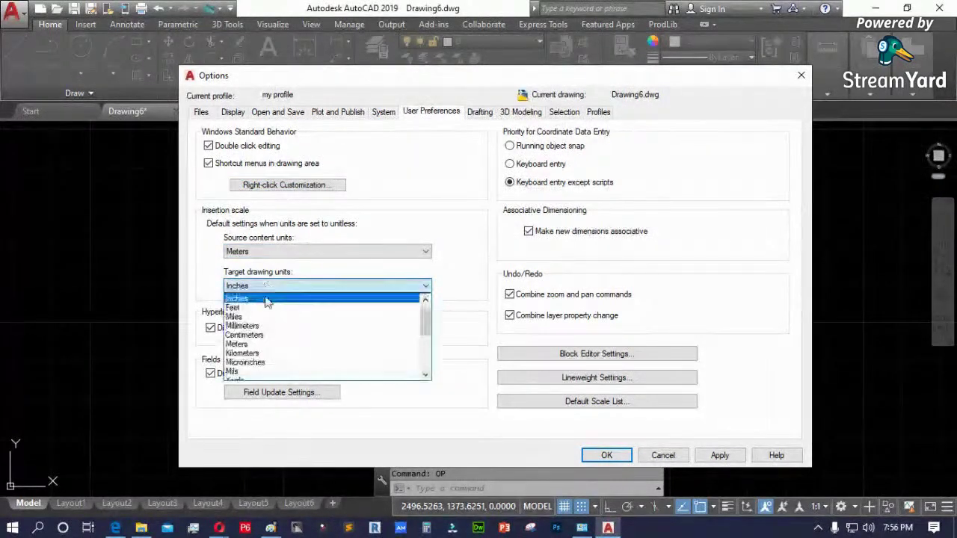
{"action": "left_click", "coordinate": [256, 345]}
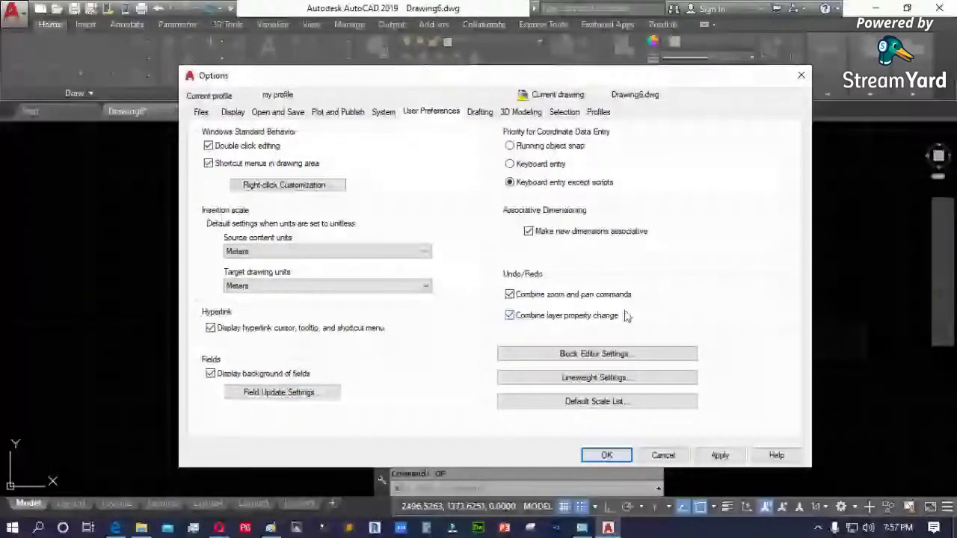
- Review the Block Editor and Lineweight settings unchanged, then bring up the Default Scale List
{"action": "left_click", "coordinate": [598, 354]}
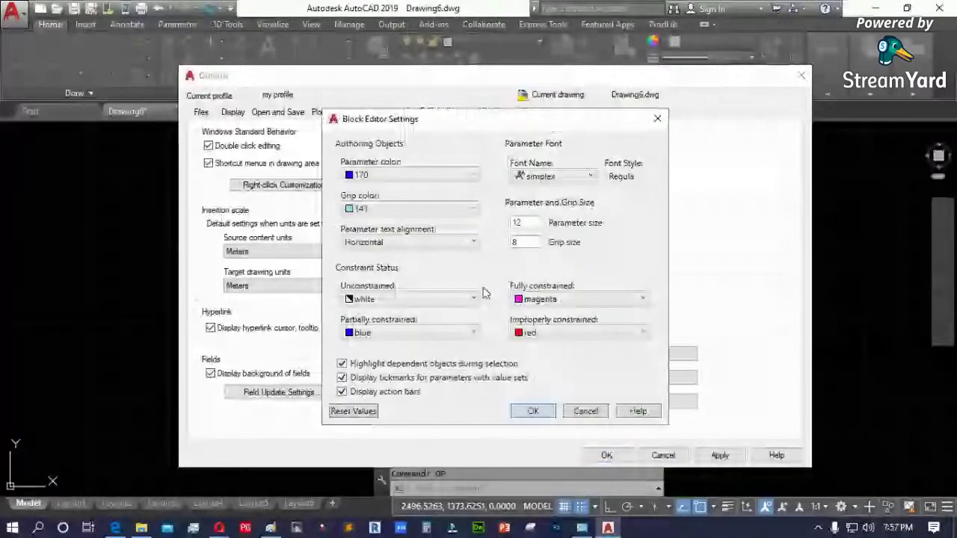
{"action": "left_click", "coordinate": [585, 411]}
{"action": "left_click", "coordinate": [596, 377]}
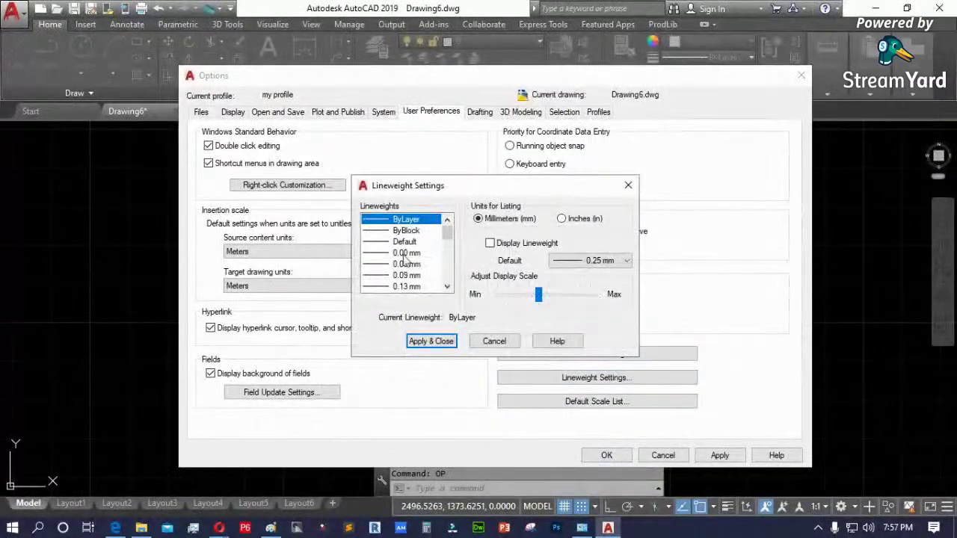
{"action": "left_click", "coordinate": [494, 340]}
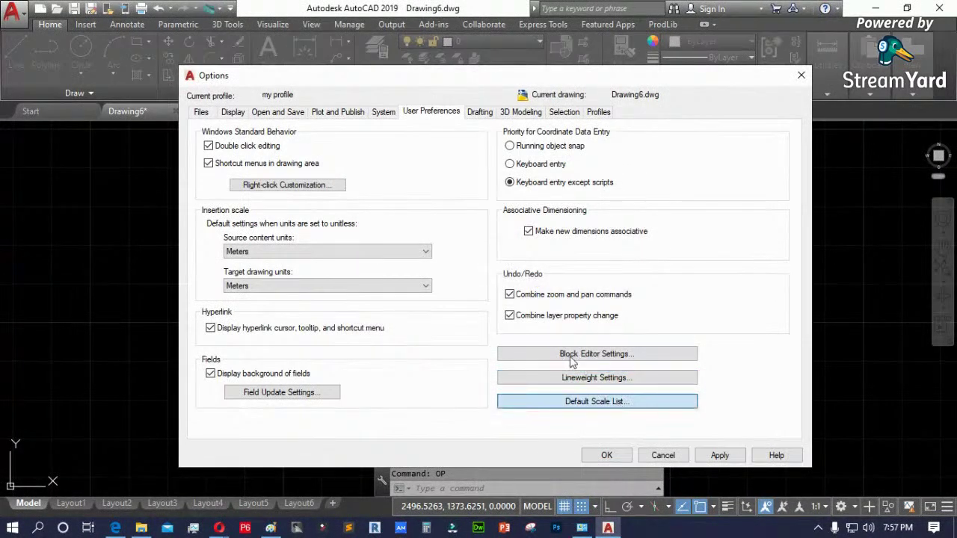
{"action": "left_click", "coordinate": [616, 402]}
{"action": "left_click_drag", "start_coordinate": [641, 230], "coordinate": [651, 284]}
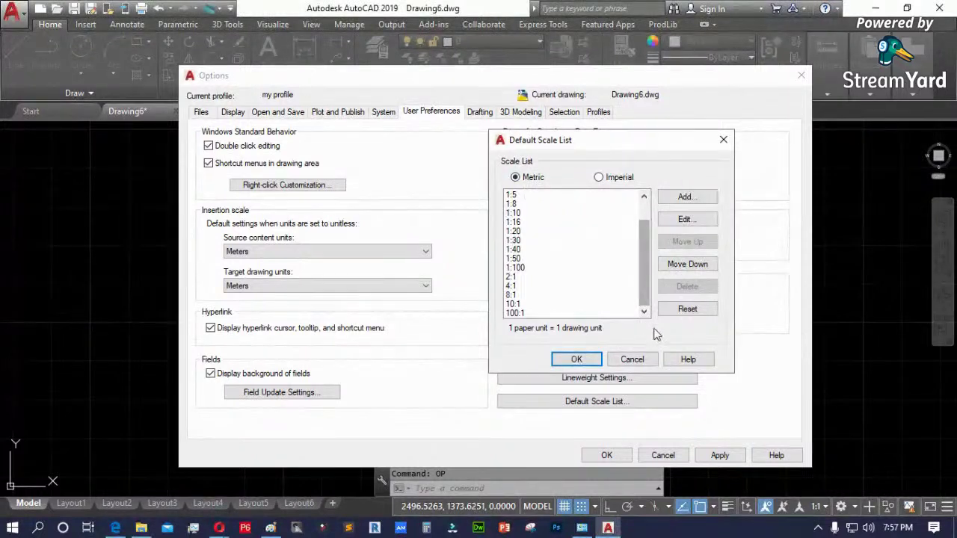
- Dismiss the Default Scale List unchanged and apply and close Options
{"action": "left_click", "coordinate": [632, 359]}
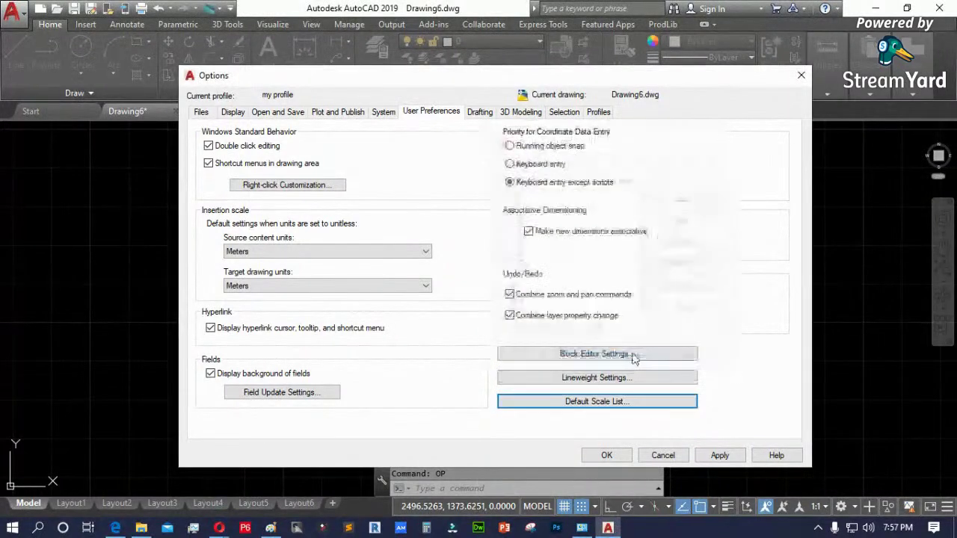
{"action": "left_click", "coordinate": [615, 404]}
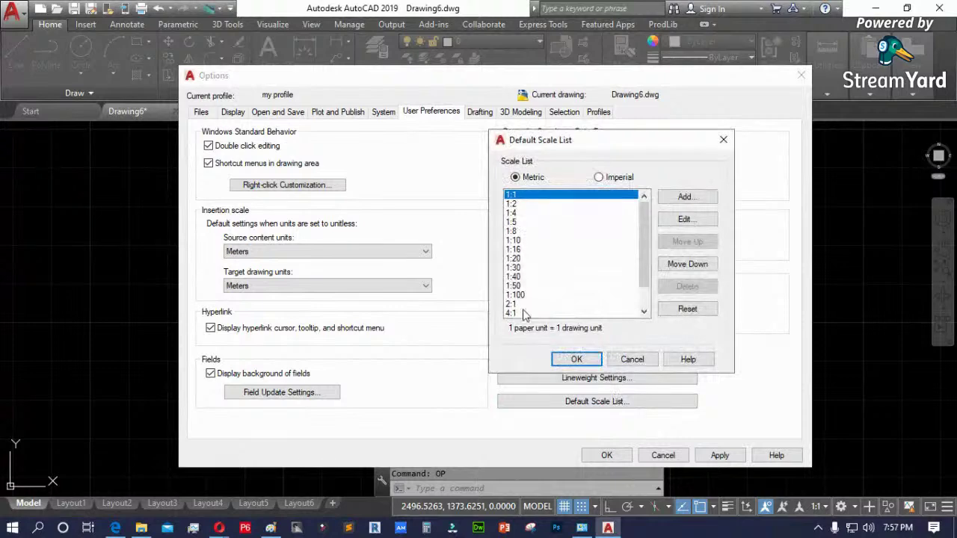
{"action": "left_click", "coordinate": [615, 361]}
{"action": "left_click", "coordinate": [720, 455]}
{"action": "left_click", "coordinate": [606, 455]}
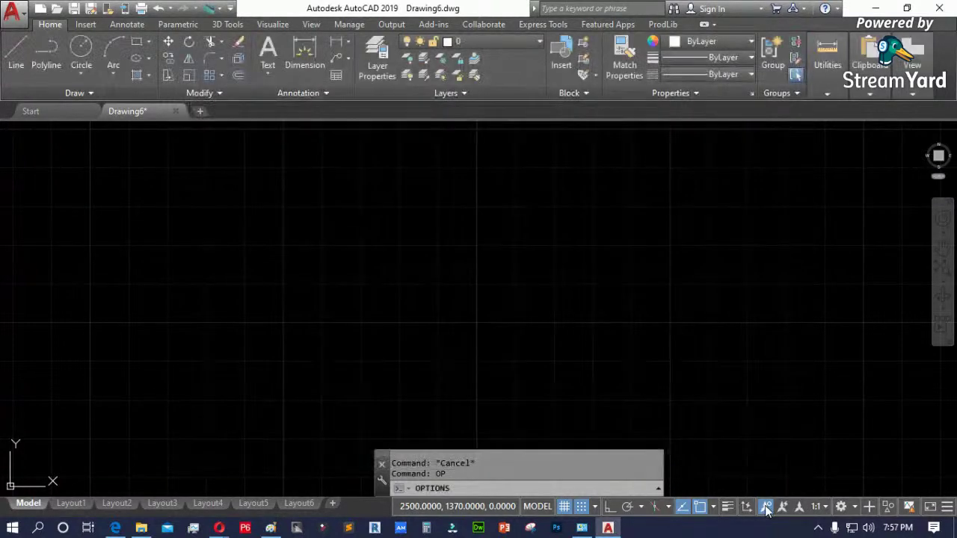
- Check the annotation scale list, then reopen Options with OP
{"action": "left_click", "coordinate": [827, 509]}
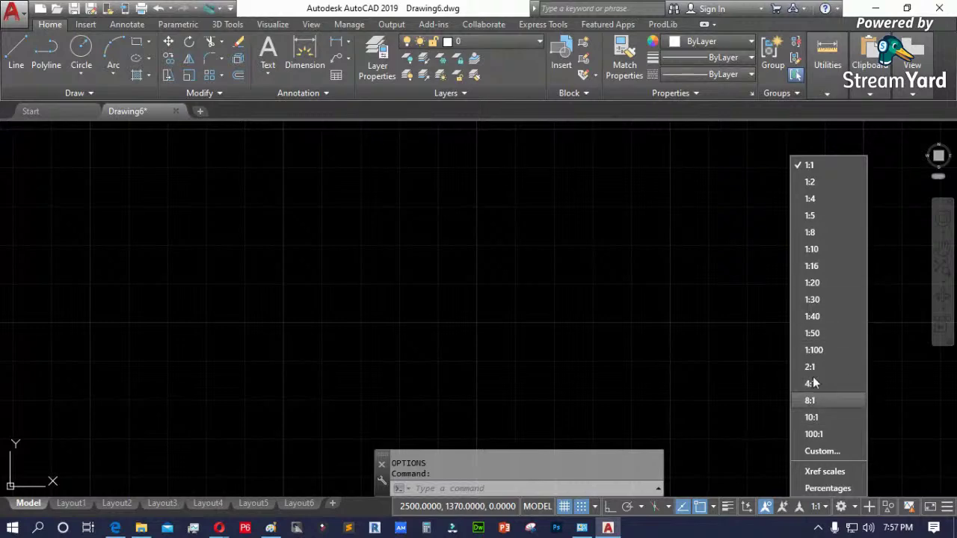
{"action": "left_click", "coordinate": [630, 355]}
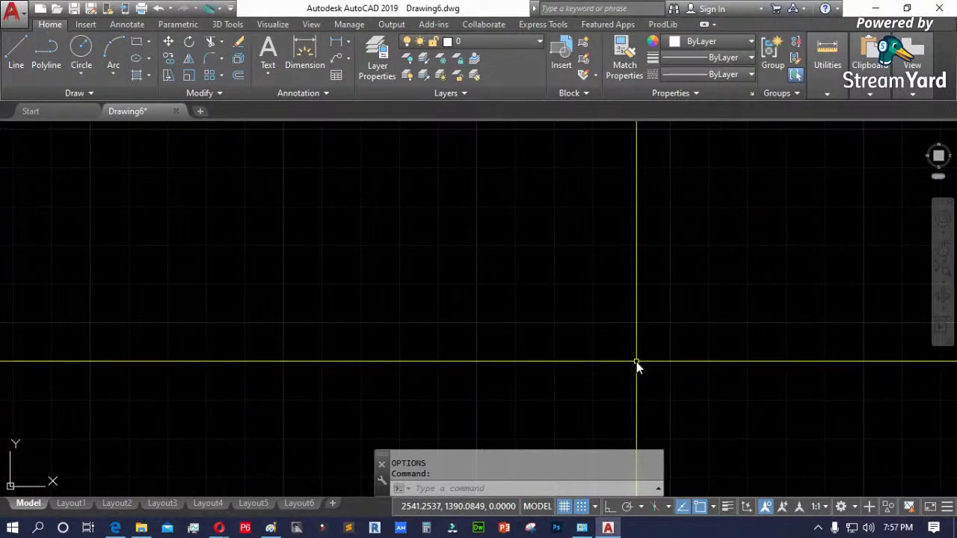
{"action": "type", "text": "OP"}
{"action": "key", "text": "Return"}
{"action": "type", "text": "op"}
{"action": "key", "text": "Return"}
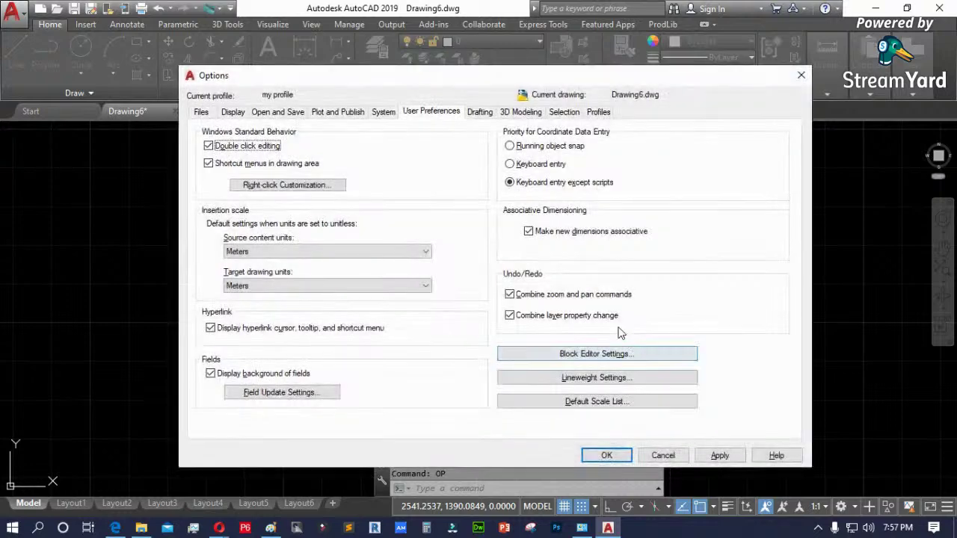
- Glance at the Default Scale List again and cancel Options
{"action": "left_click", "coordinate": [597, 401]}
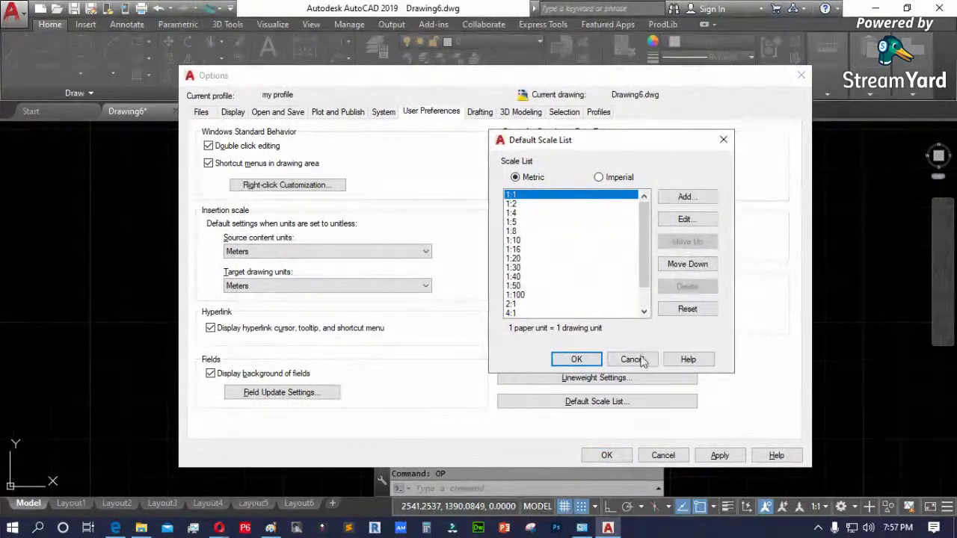
{"action": "left_click", "coordinate": [632, 359]}
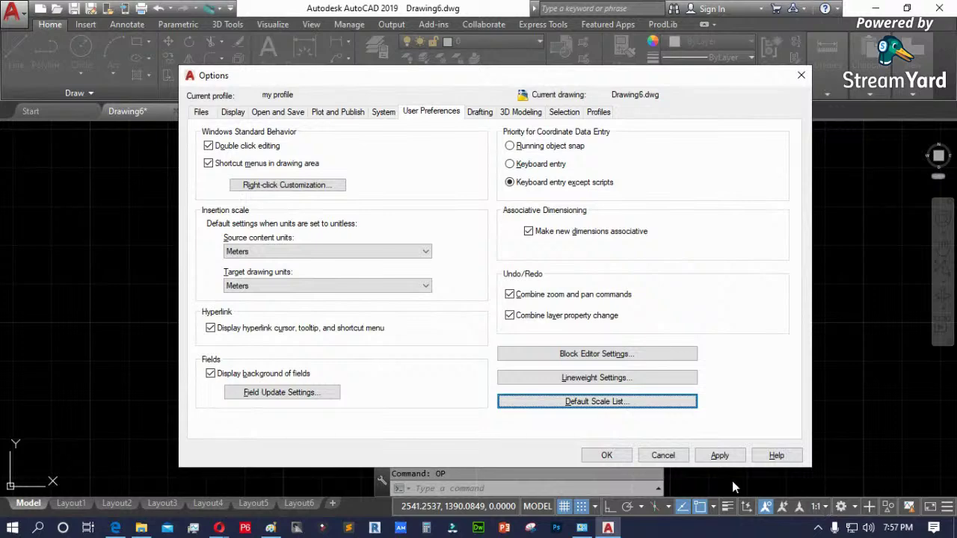
{"action": "left_click", "coordinate": [662, 455]}
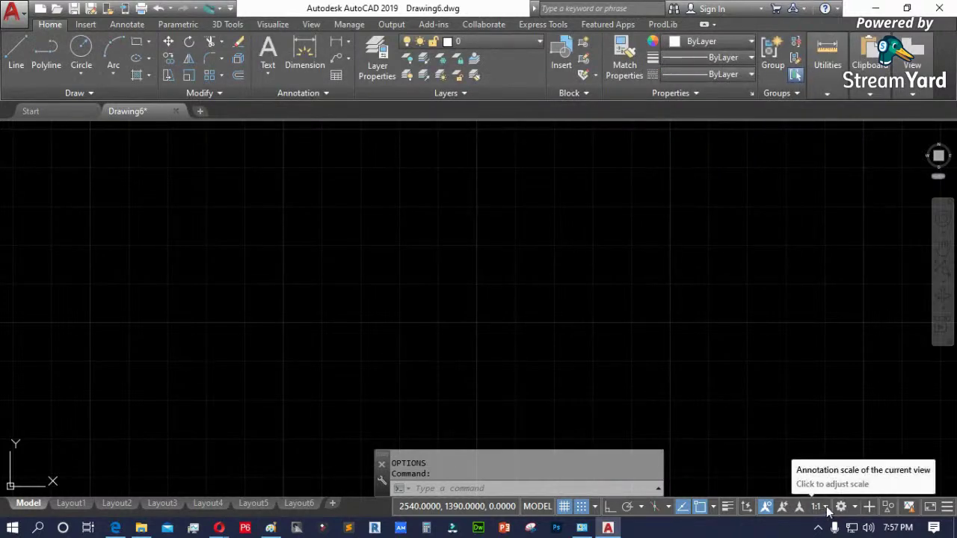
- View the Custom drawing scales editor from the annotation scale list and close it unchanged
{"action": "left_click", "coordinate": [826, 508]}
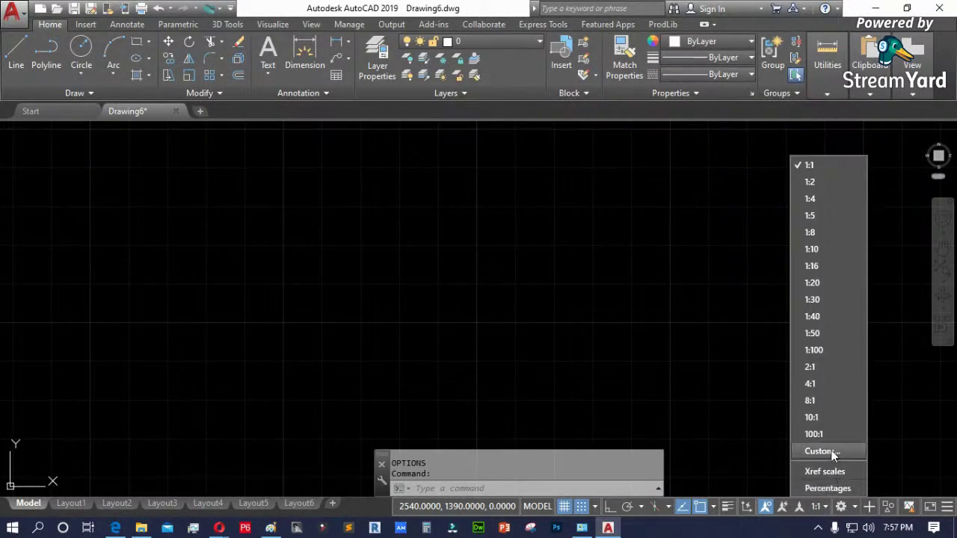
{"action": "left_click", "coordinate": [820, 451]}
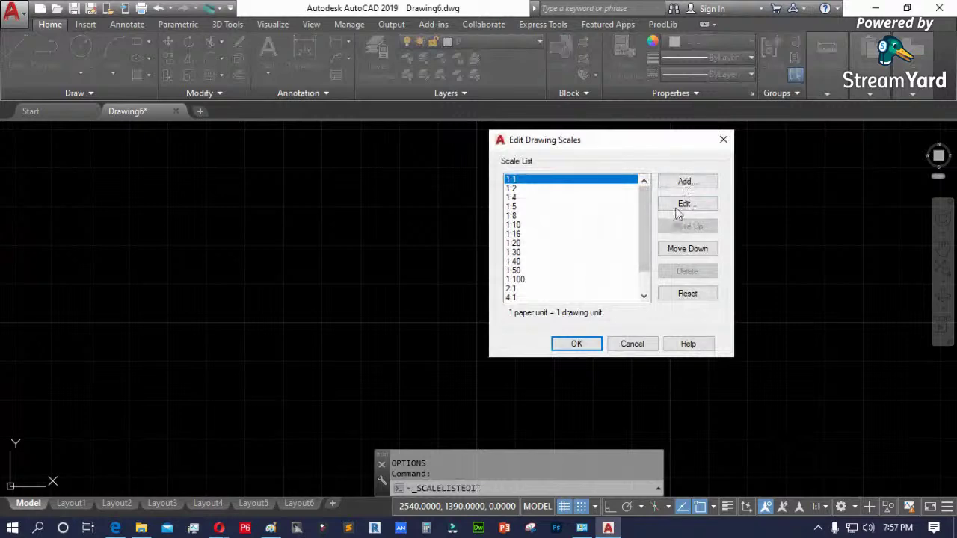
{"action": "left_click", "coordinate": [632, 342]}
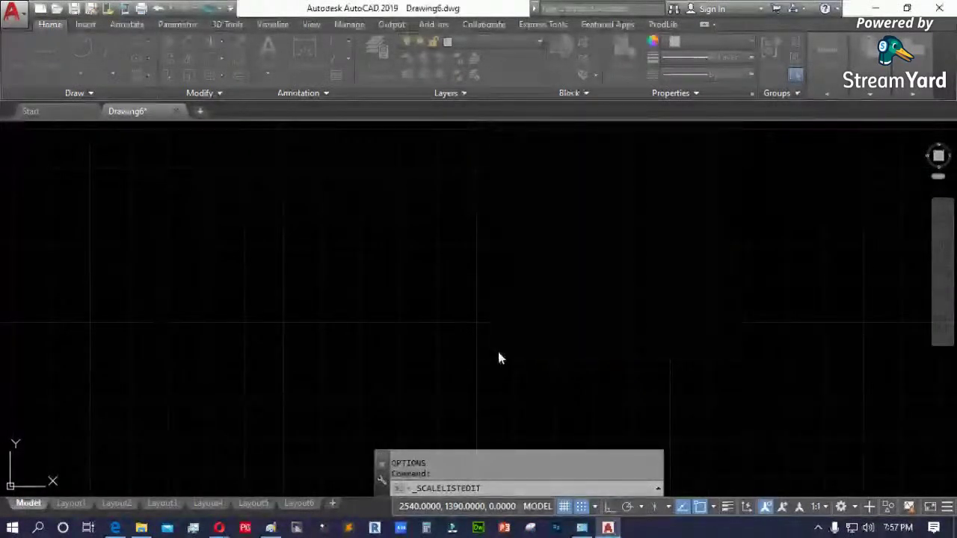
- Clear a stray command entry and reopen Options with OP
{"action": "type", "text": "d"}
{"action": "key", "text": "Escape"}
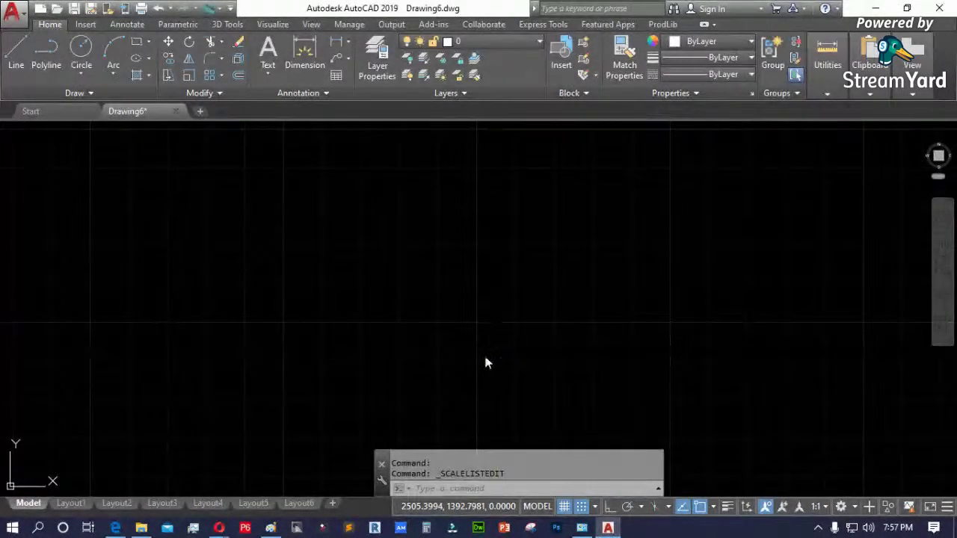
{"action": "type", "text": "op"}
{"action": "key", "text": "Return"}
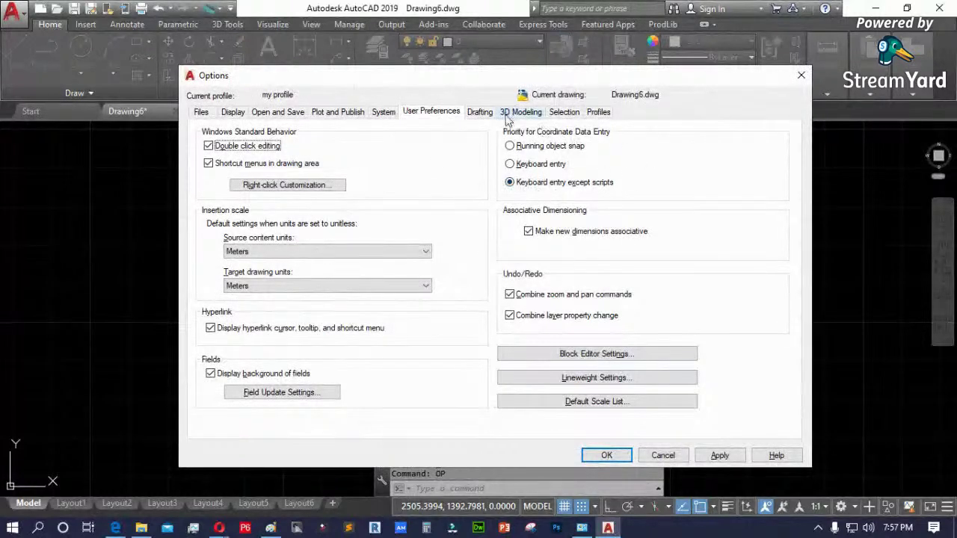
- Drag the Drafting aperture size to maximum, then cancel Options
{"action": "left_click", "coordinate": [480, 113]}
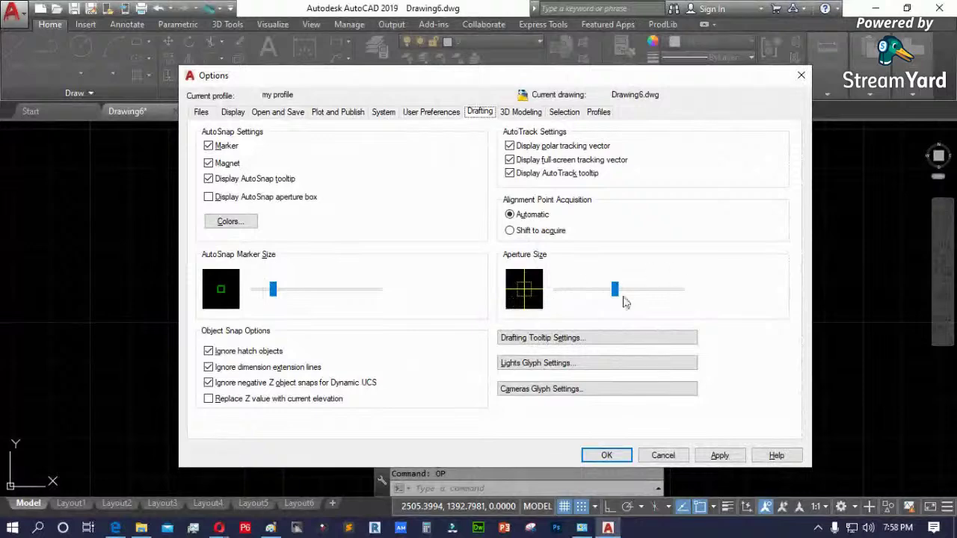
{"action": "left_click_drag", "start_coordinate": [615, 291], "coordinate": [692, 296]}
{"action": "left_click", "coordinate": [663, 455]}
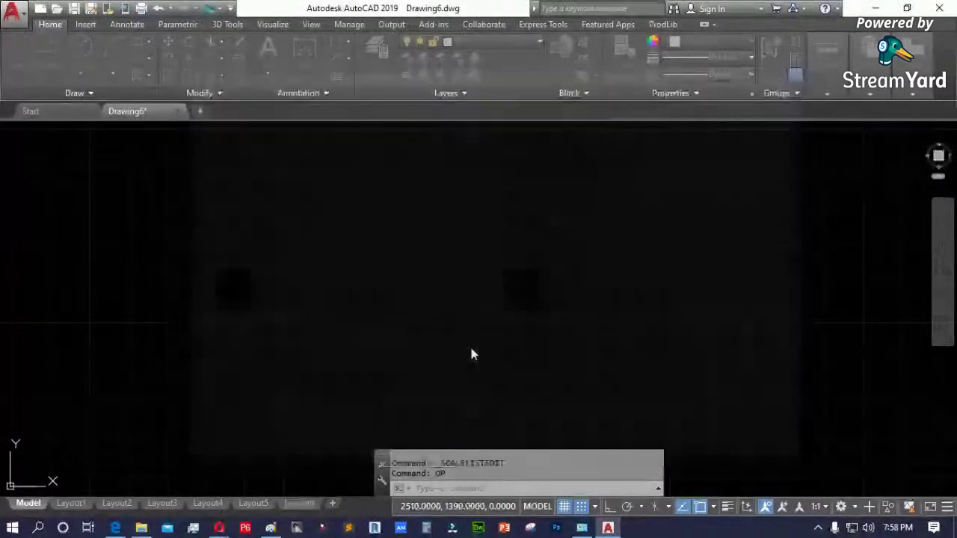
- Draw a one-segment test polyline on the canvas
{"action": "type", "text": "pl"}
{"action": "key", "text": "Return"}
{"action": "left_click", "coordinate": [283, 322]}
{"action": "left_click", "coordinate": [400, 250]}
{"action": "key", "text": "Return"}
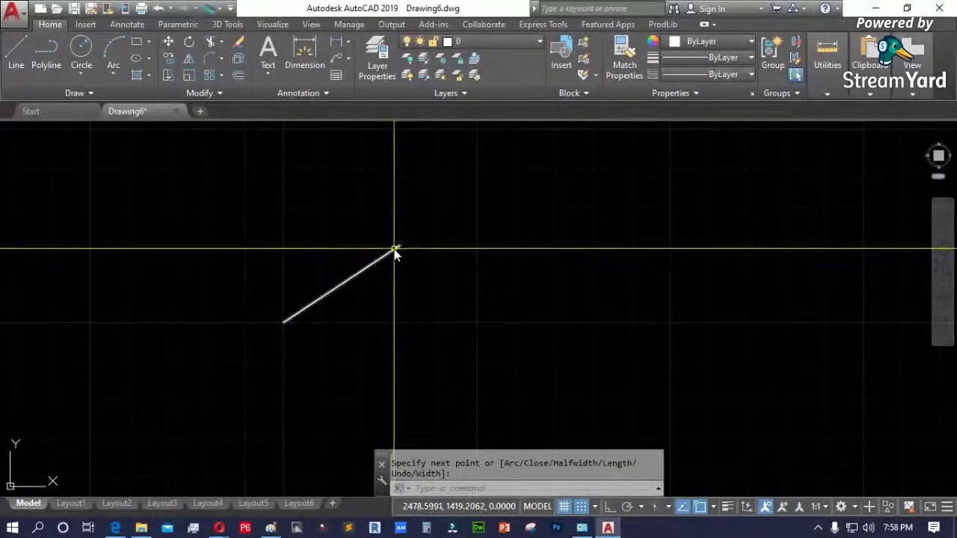
- Erase the test polyline with a crossing selection after a cancelled move
{"action": "type", "text": "m"}
{"action": "key", "text": "Return"}
{"action": "left_click", "coordinate": [382, 259]}
{"action": "key", "text": "Return"}
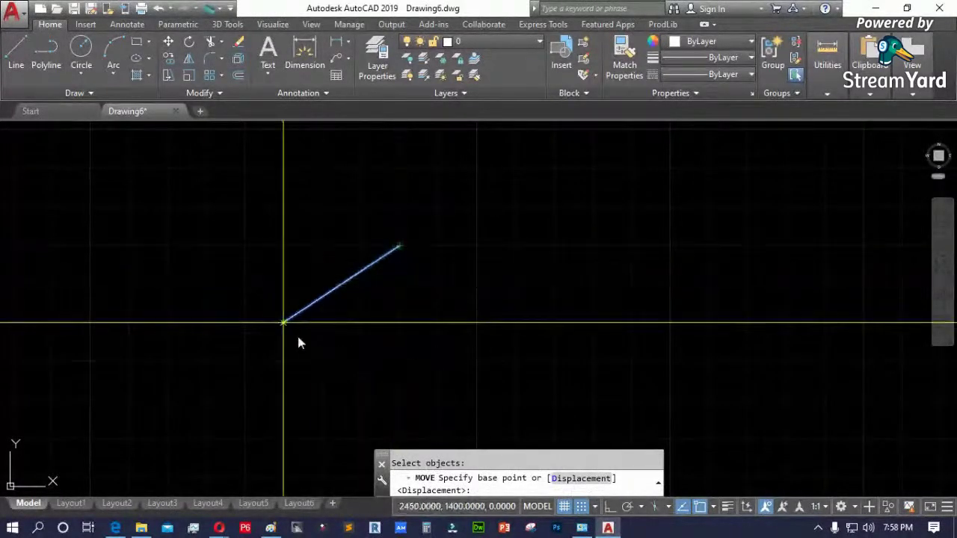
{"action": "key", "text": "Escape"}
{"action": "left_click", "coordinate": [412, 336]}
{"action": "left_click", "coordinate": [331, 259]}
{"action": "key", "text": "Delete"}
- Reopen Options and set the aperture box back to medium size
{"action": "type", "text": "op"}
{"action": "key", "text": "Return"}
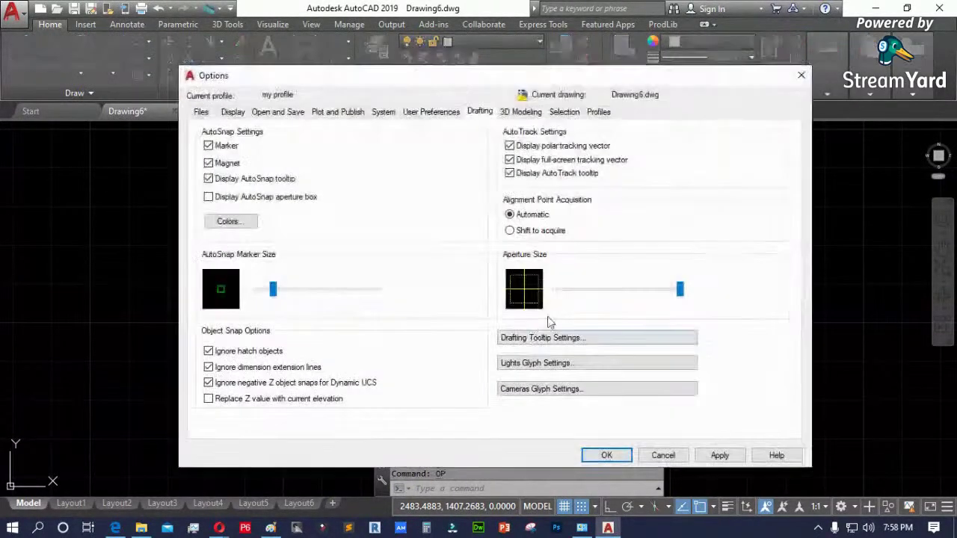
{"action": "left_click", "coordinate": [609, 289]}
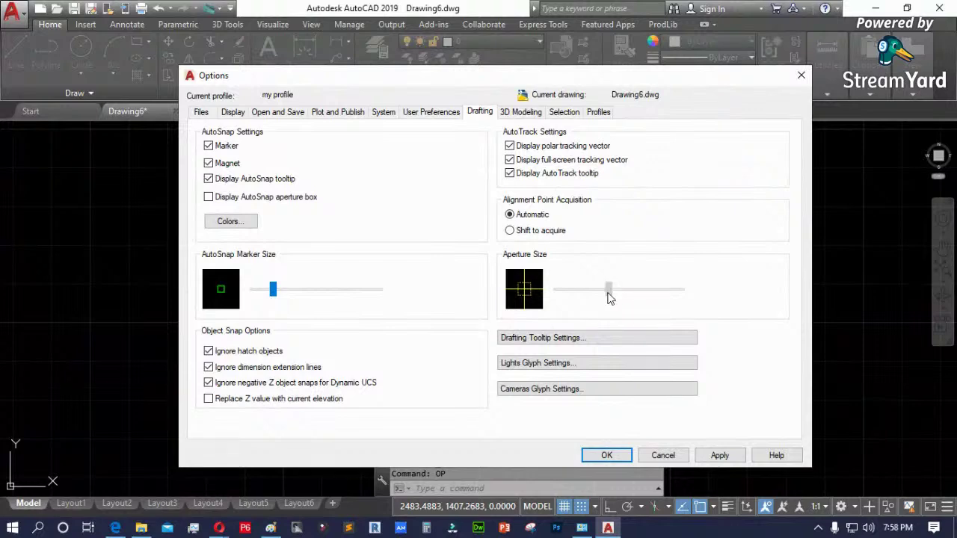
- Review tooltip, light glyph and camera glyph appearance unchanged, then show 3D Modeling
{"action": "left_click", "coordinate": [554, 338]}
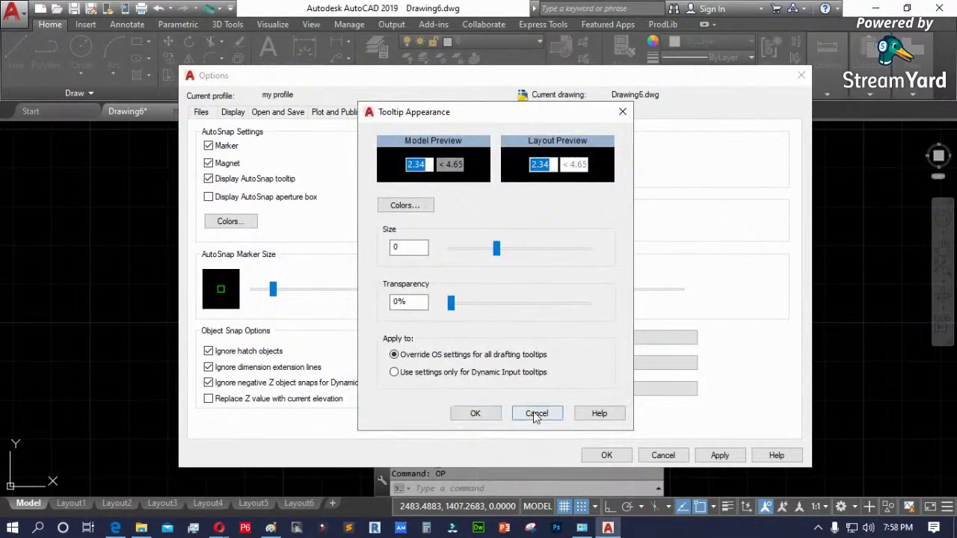
{"action": "left_click", "coordinate": [535, 413]}
{"action": "left_click", "coordinate": [568, 363]}
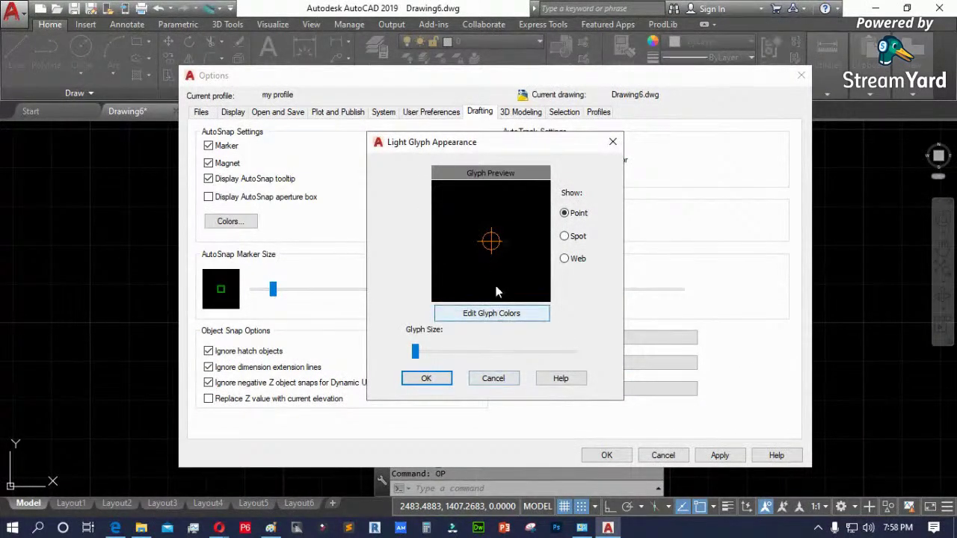
{"action": "left_click", "coordinate": [493, 379]}
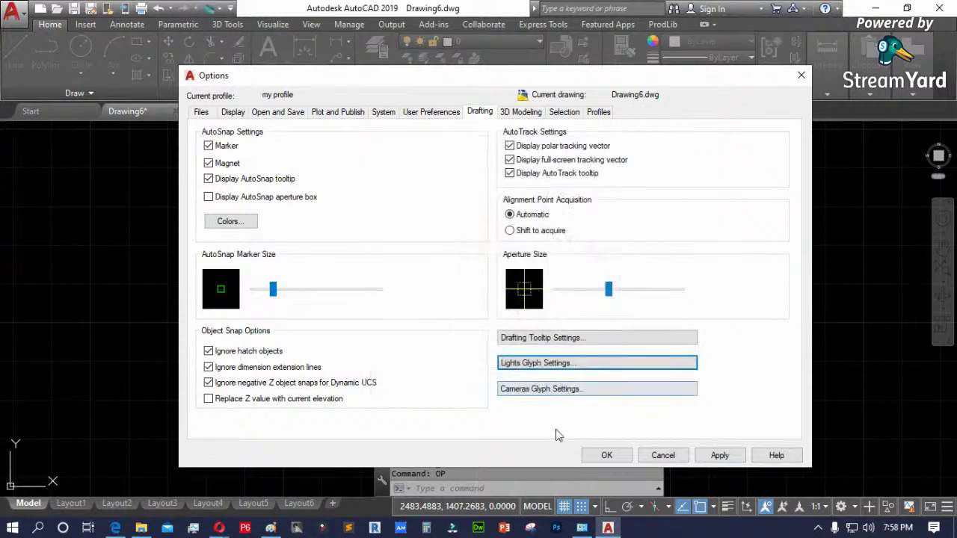
{"action": "left_click", "coordinate": [557, 390]}
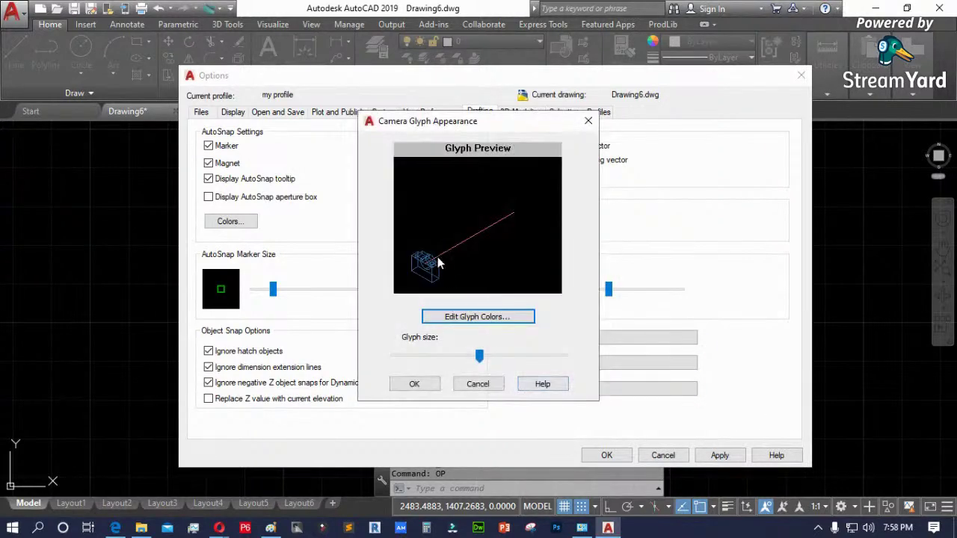
{"action": "left_click", "coordinate": [488, 384]}
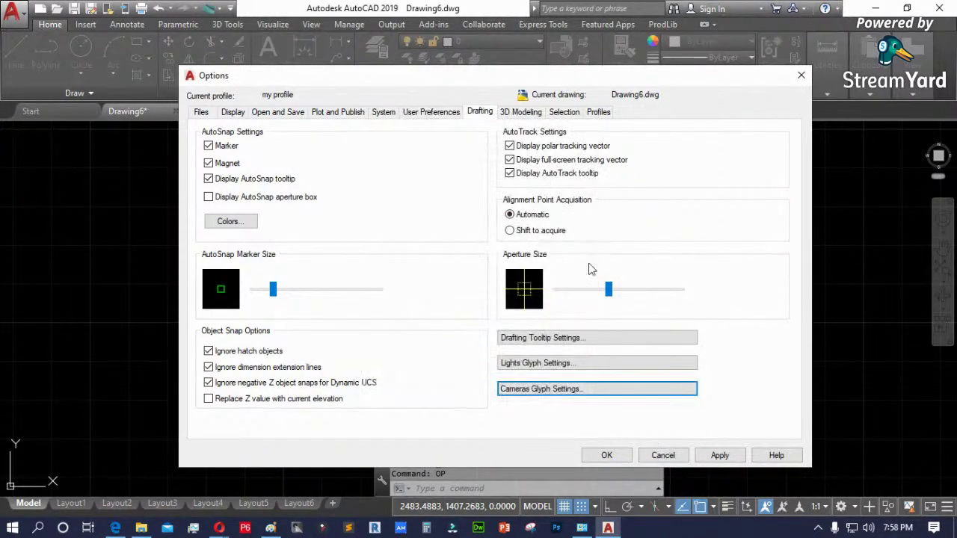
{"action": "left_click", "coordinate": [516, 114]}
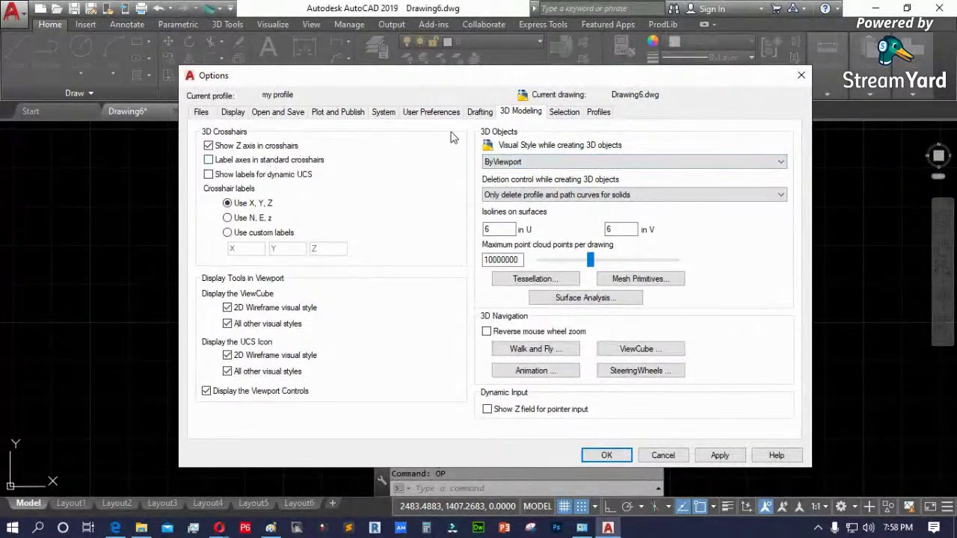
- Enlarge the pickbox to maximum on the Selection tab and close Options
{"action": "left_click", "coordinate": [565, 113]}
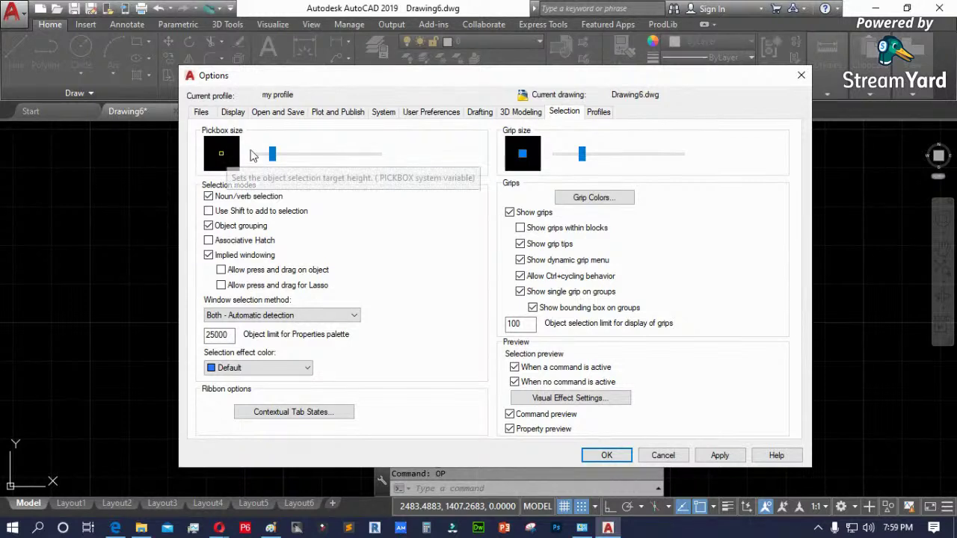
{"action": "left_click_drag", "start_coordinate": [272, 154], "coordinate": [392, 160]}
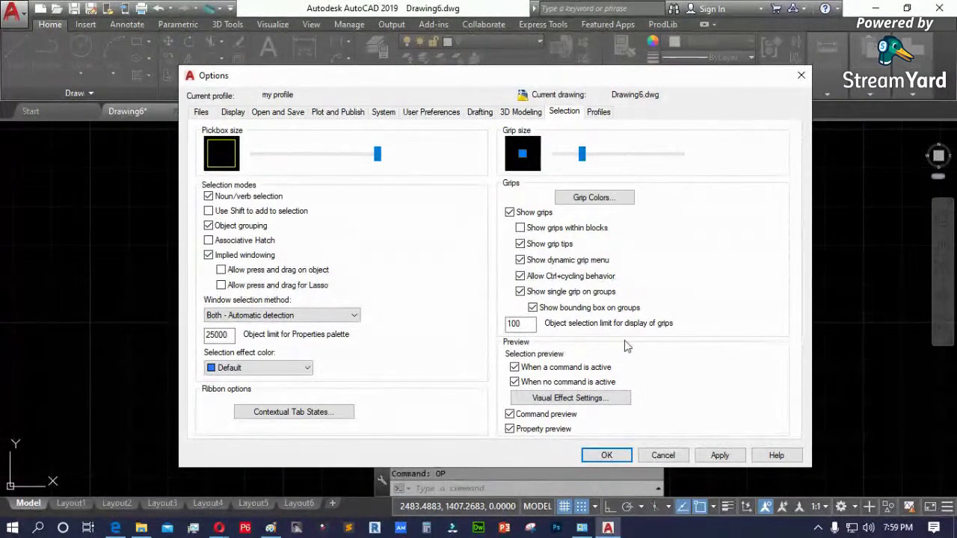
{"action": "left_click", "coordinate": [607, 455]}
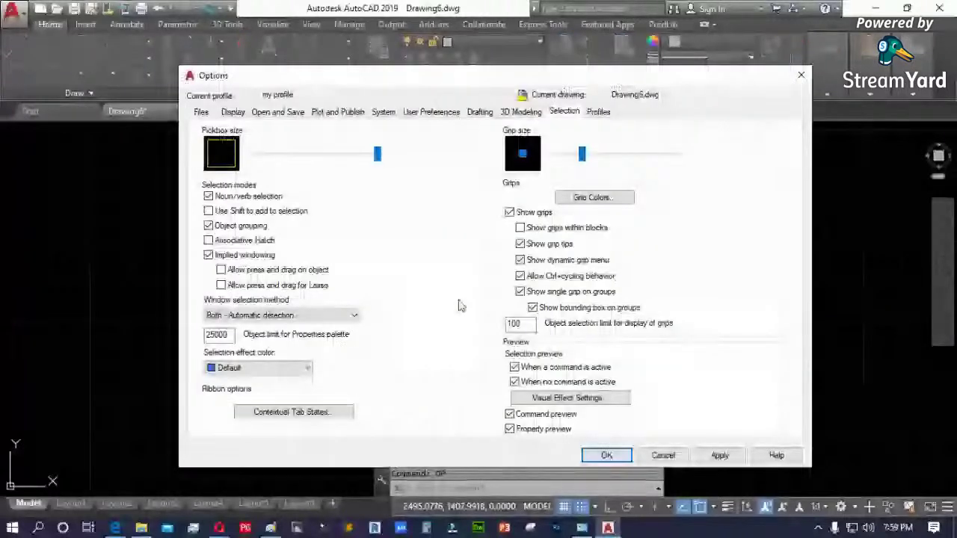
- Reduce the pickbox size to a small square, fine-tuning the slider
{"action": "left_click_drag", "start_coordinate": [376, 154], "coordinate": [277, 156]}
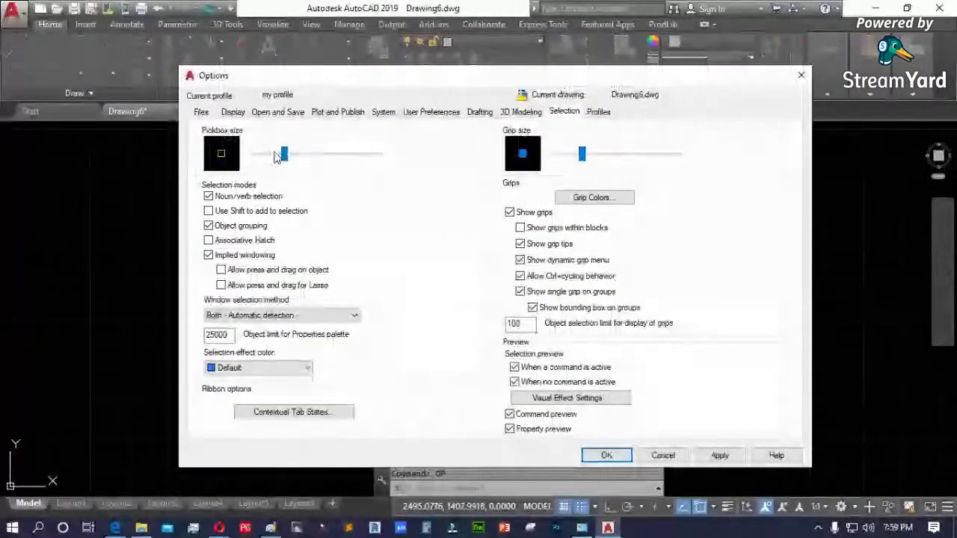
{"action": "left_click", "coordinate": [480, 114]}
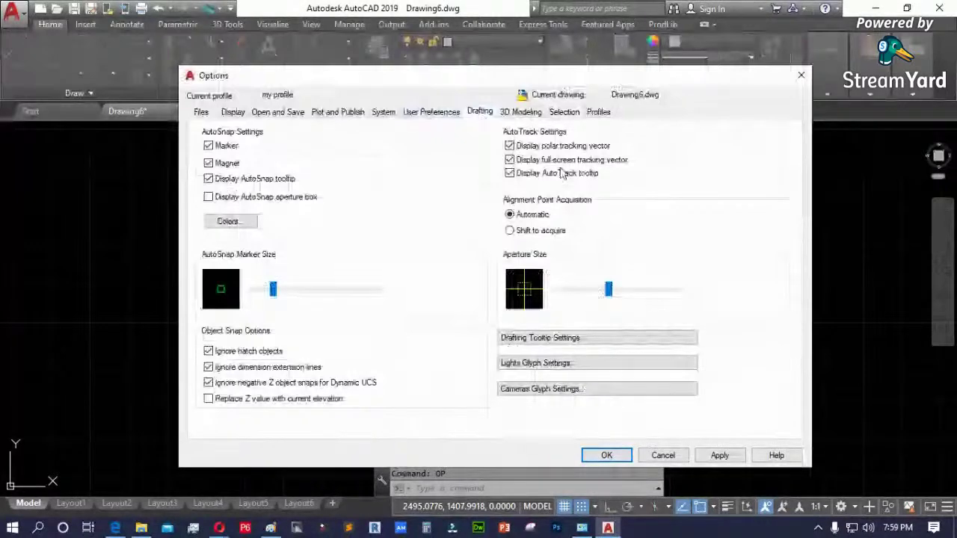
{"action": "left_click", "coordinate": [564, 112]}
{"action": "left_click_drag", "start_coordinate": [284, 154], "coordinate": [271, 163]}
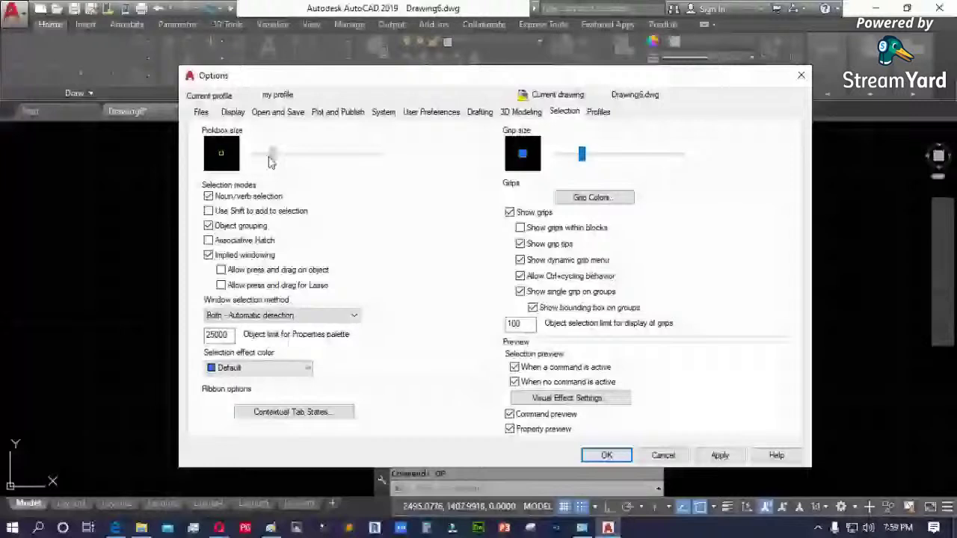
{"action": "left_click_drag", "start_coordinate": [271, 163], "coordinate": [284, 167]}
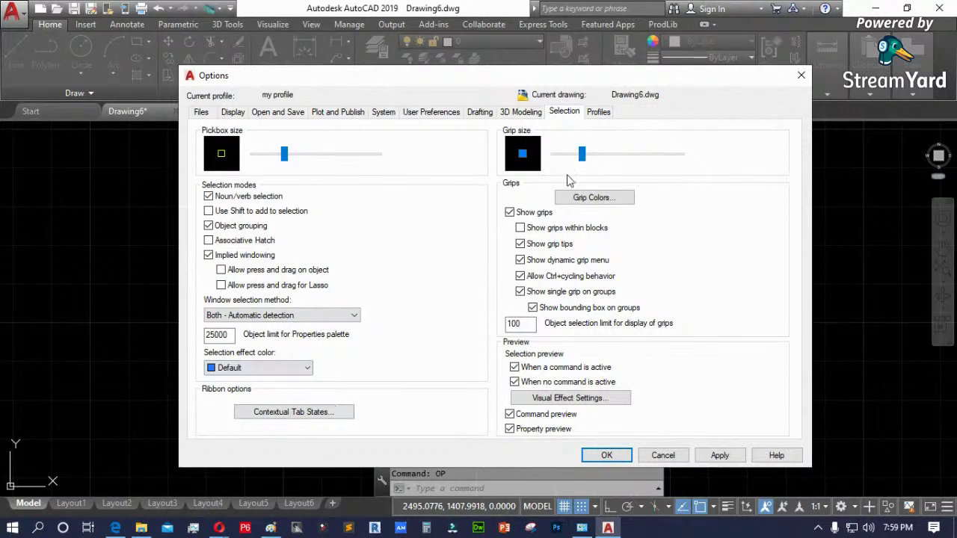
- Add a profile named 'Profile 1' and make it the current profile
{"action": "left_click", "coordinate": [598, 114]}
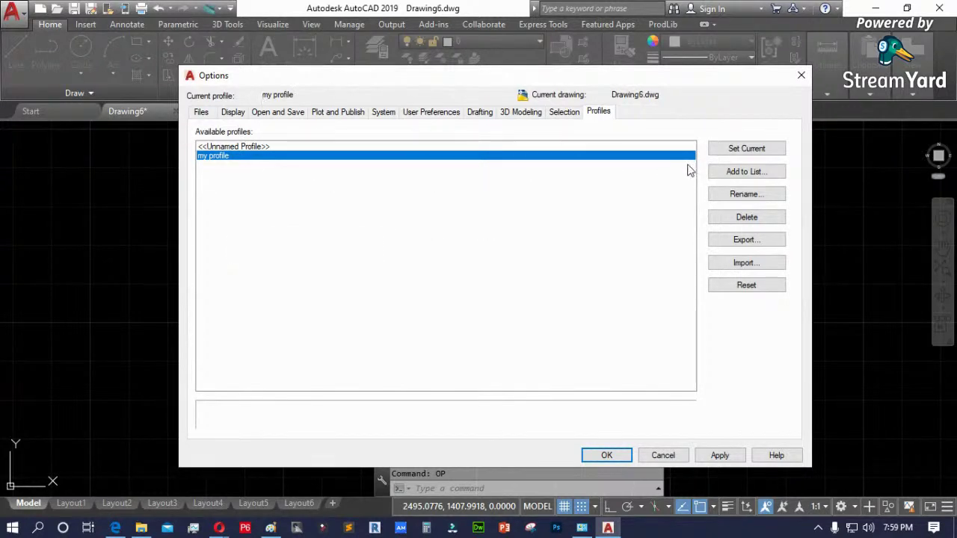
{"action": "left_click", "coordinate": [746, 171]}
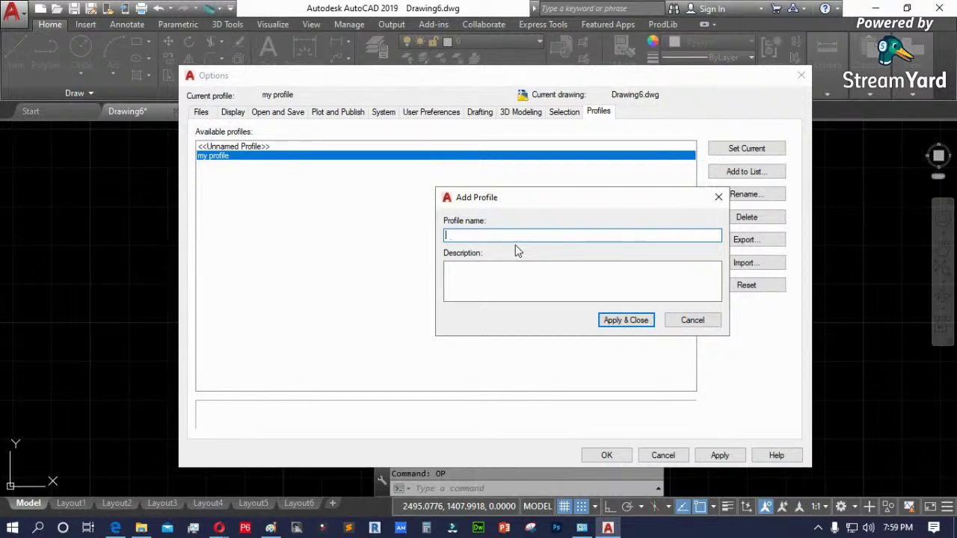
{"action": "type", "text": "Profile 1"}
{"action": "left_click", "coordinate": [621, 321]}
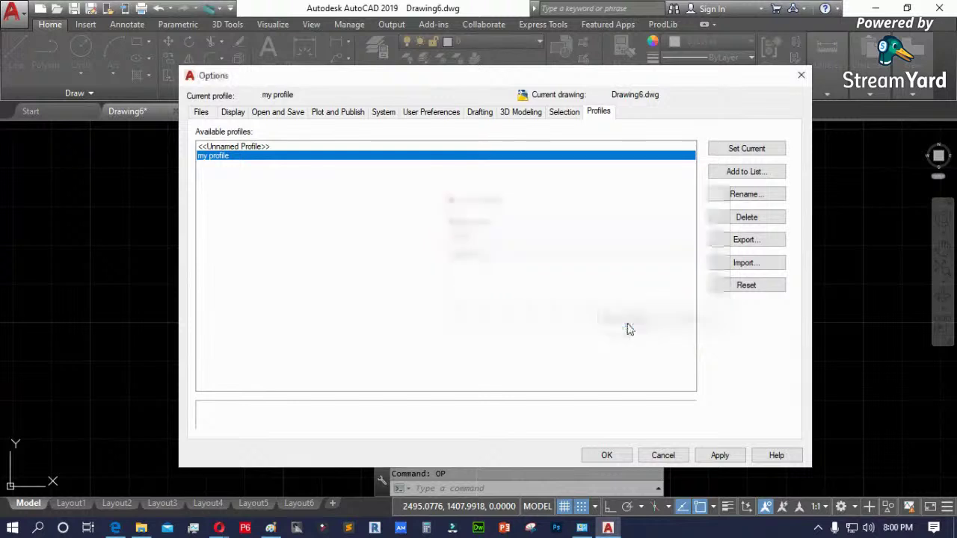
{"action": "left_click", "coordinate": [224, 165]}
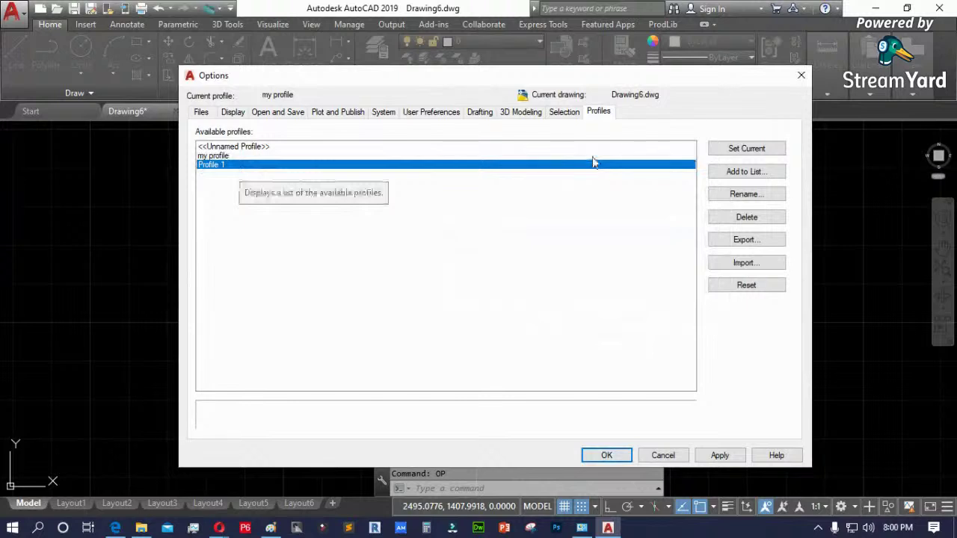
{"action": "left_click", "coordinate": [740, 148]}
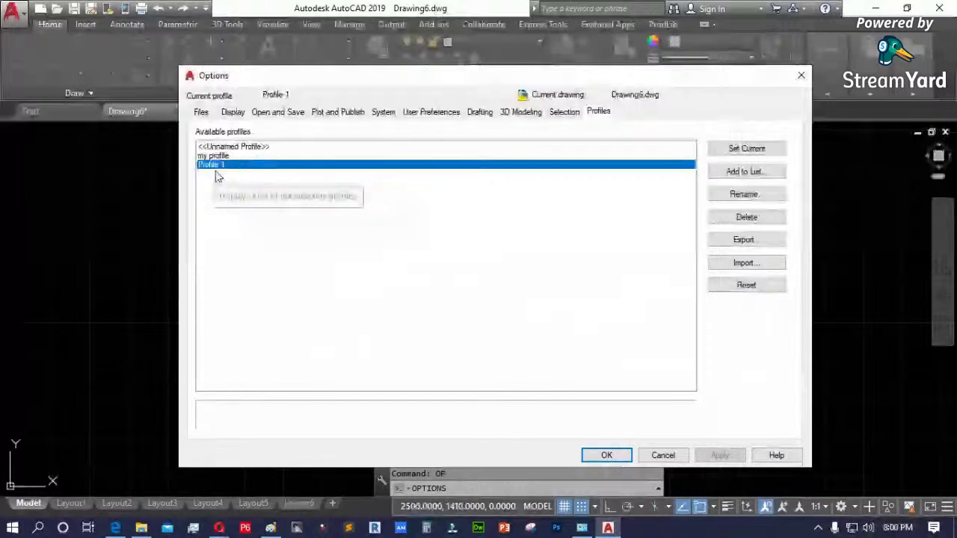
- Reposition the Options window and start a profile file dialog
{"action": "left_click_drag", "start_coordinate": [345, 81], "coordinate": [385, 122]}
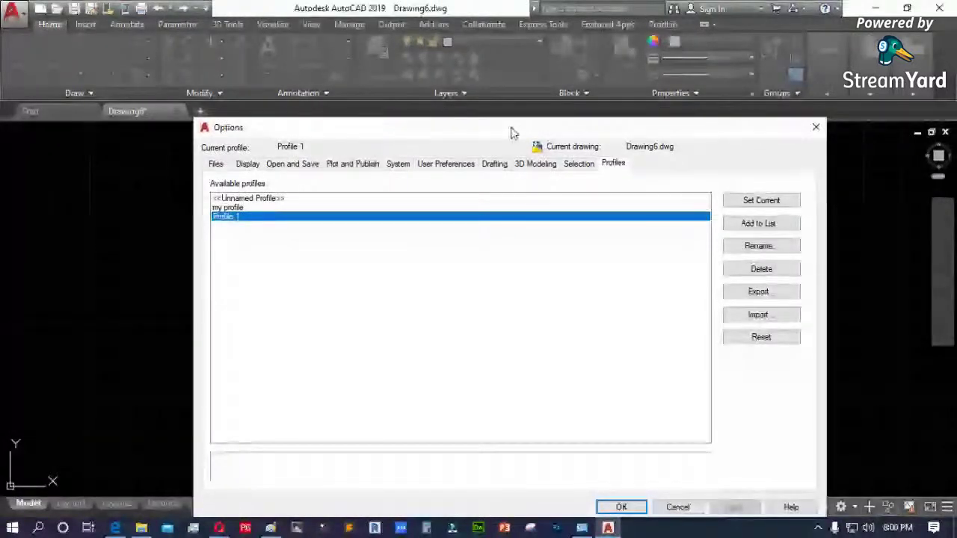
{"action": "left_click_drag", "start_coordinate": [512, 133], "coordinate": [533, 101]}
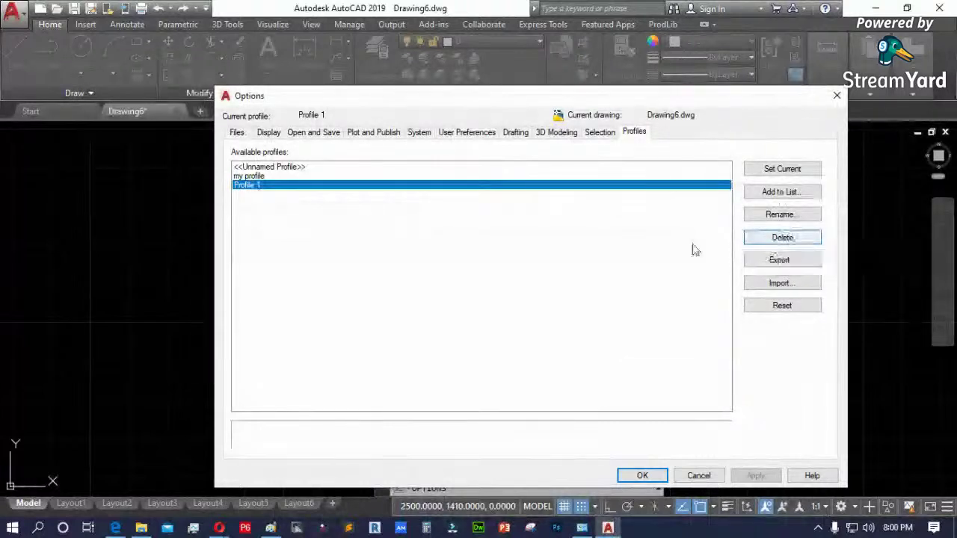
{"action": "left_click", "coordinate": [797, 285]}
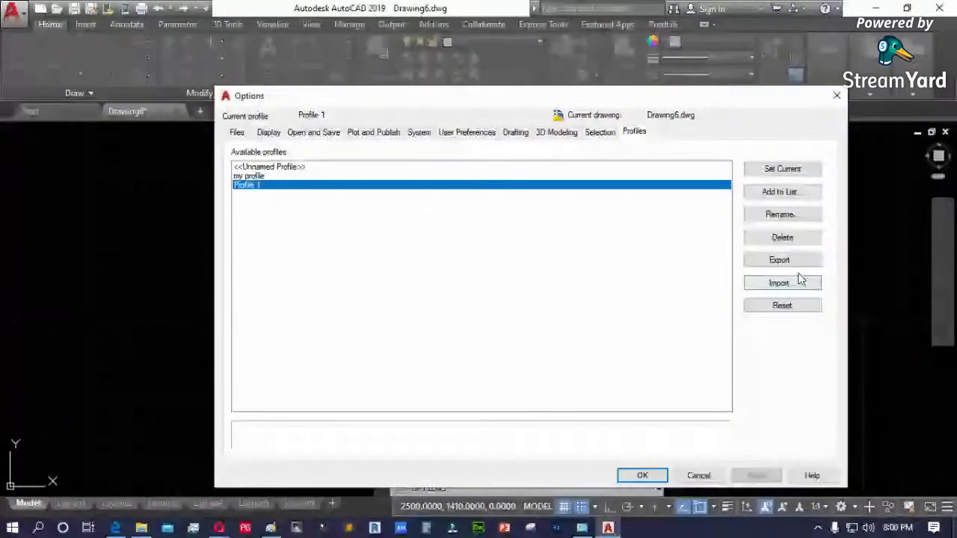
- Try exporting and importing the profile, cancelling both dialogs
{"action": "left_click", "coordinate": [790, 263]}
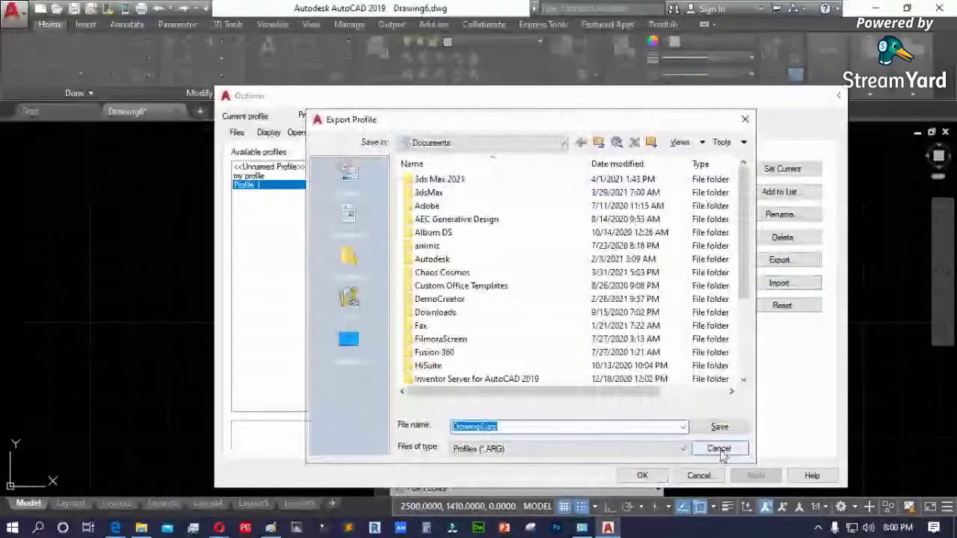
{"action": "left_click", "coordinate": [719, 449]}
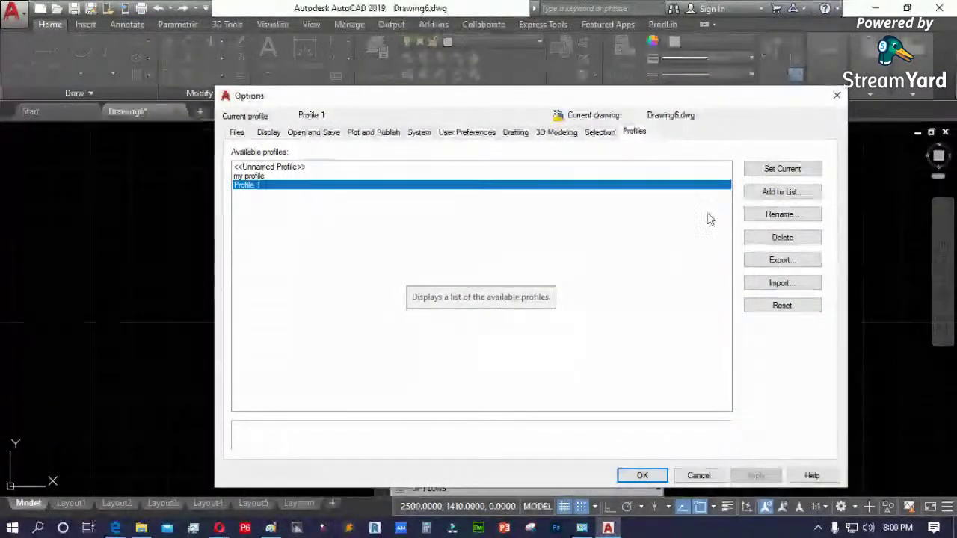
{"action": "left_click", "coordinate": [794, 288]}
{"action": "key", "text": "Escape"}
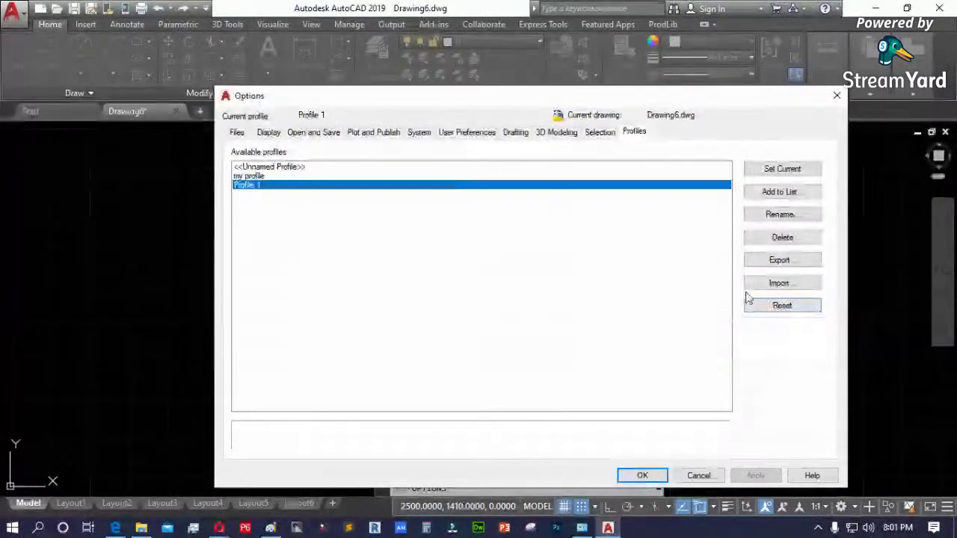
- Browse the Selection, Drafting and User Preferences tabs, ending on Open and Save
{"action": "left_click", "coordinate": [598, 133]}
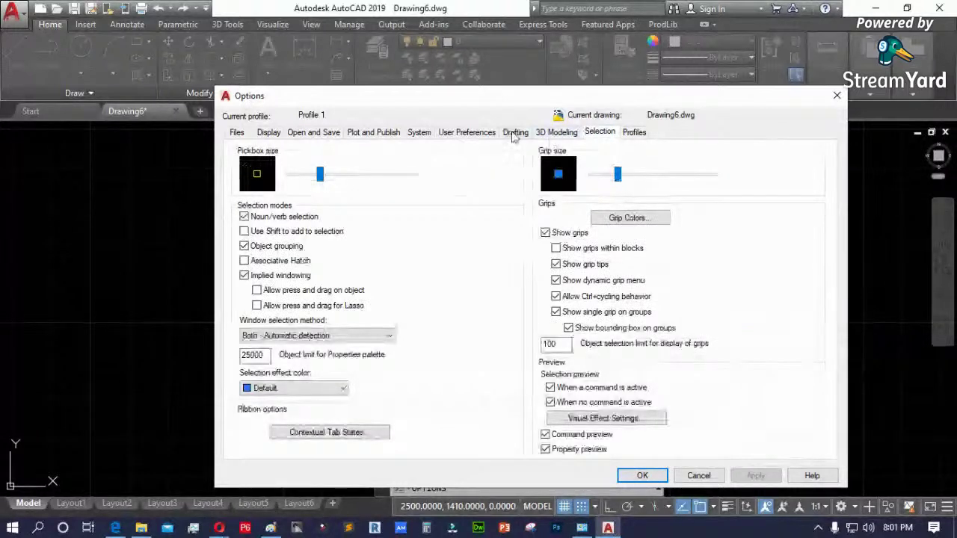
{"action": "left_click", "coordinate": [514, 134]}
{"action": "left_click", "coordinate": [466, 134]}
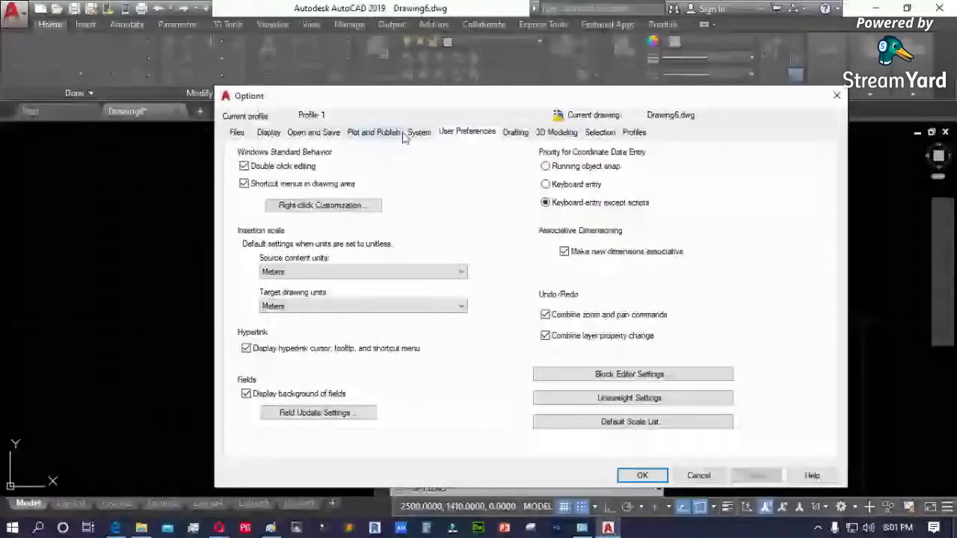
{"action": "left_click", "coordinate": [314, 133]}
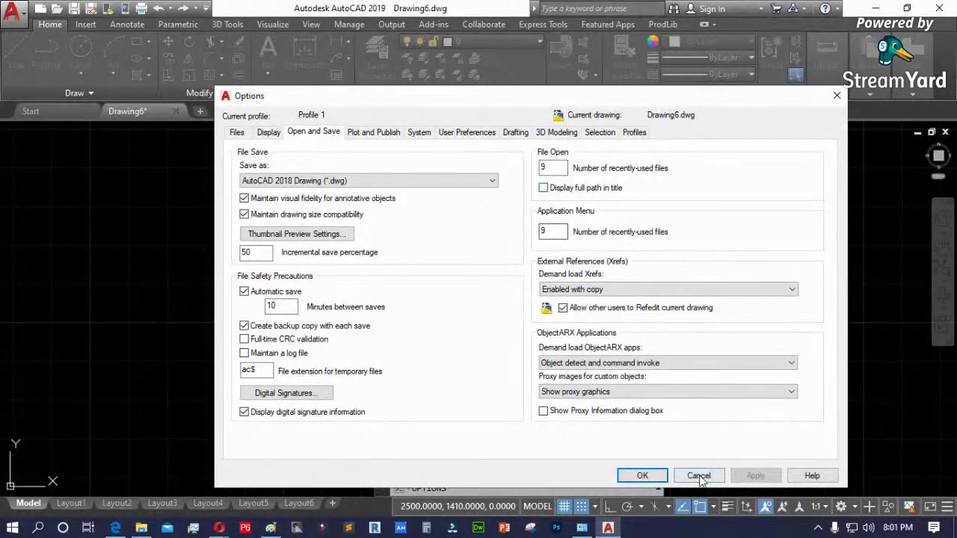
- Close Options and open SAMPLE HOUSE.dwg from Documents with Ctrl+O
{"action": "left_click", "coordinate": [650, 476]}
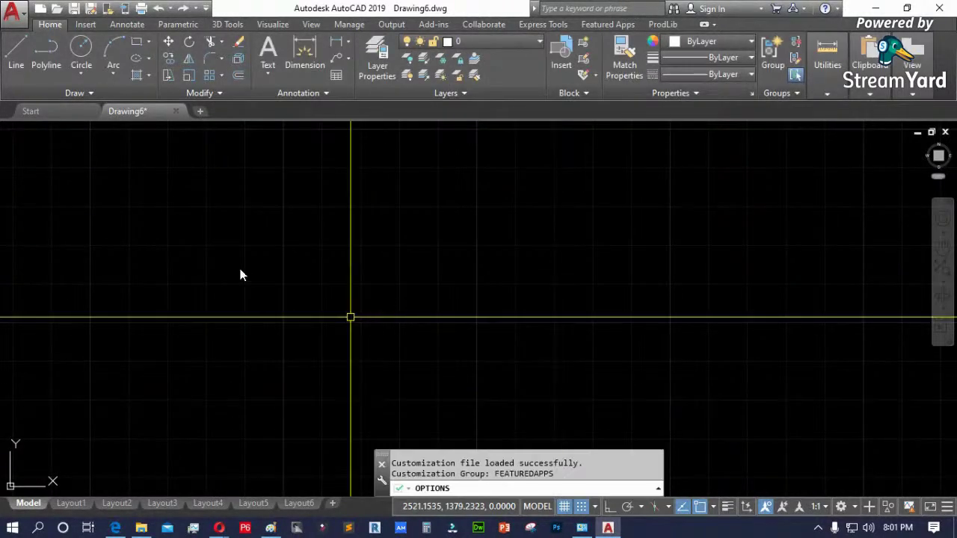
{"action": "key", "text": "ctrl+o"}
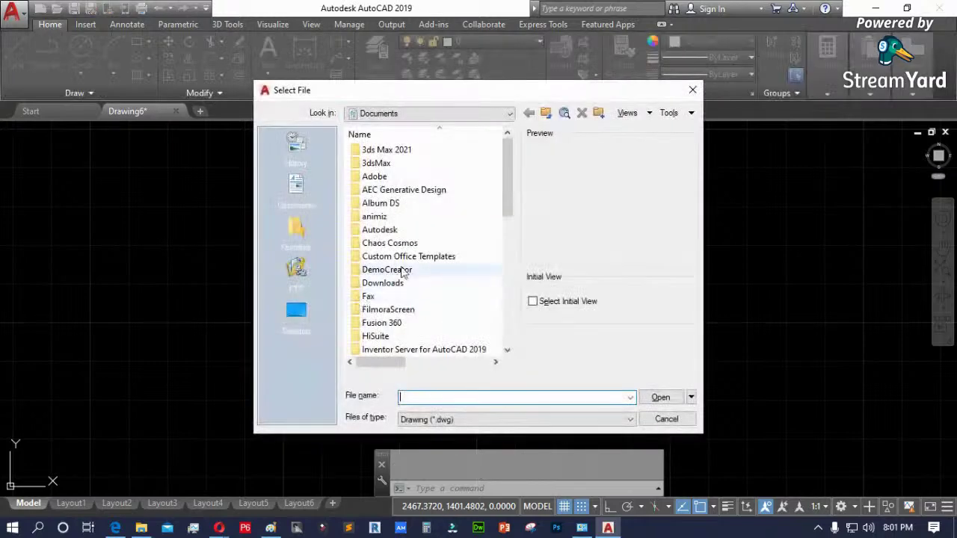
{"action": "left_click", "coordinate": [400, 298]}
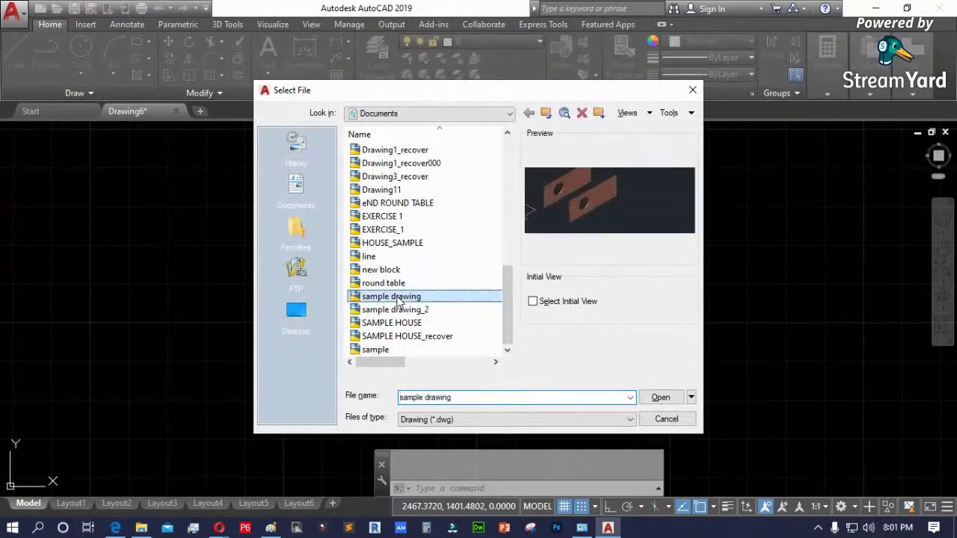
{"action": "left_click", "coordinate": [396, 323]}
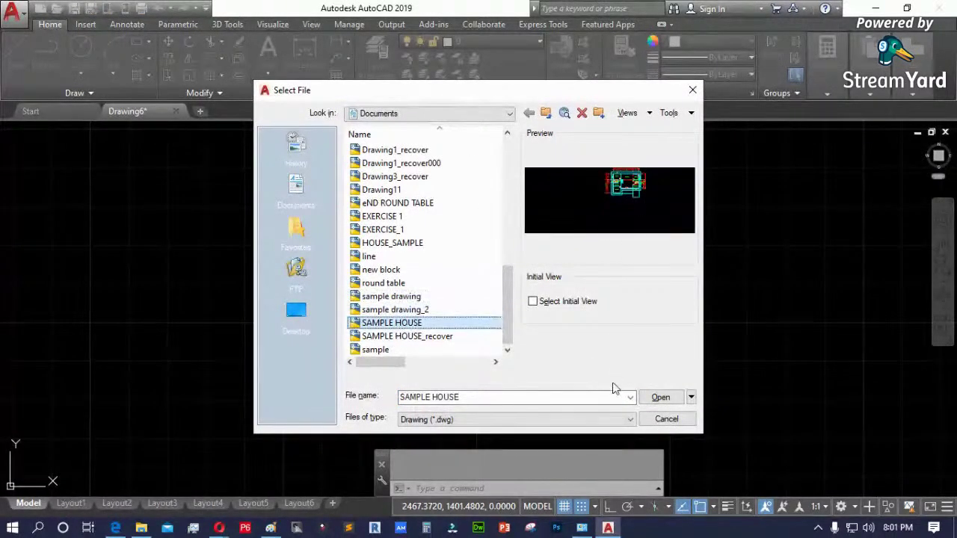
{"action": "left_click", "coordinate": [659, 397]}
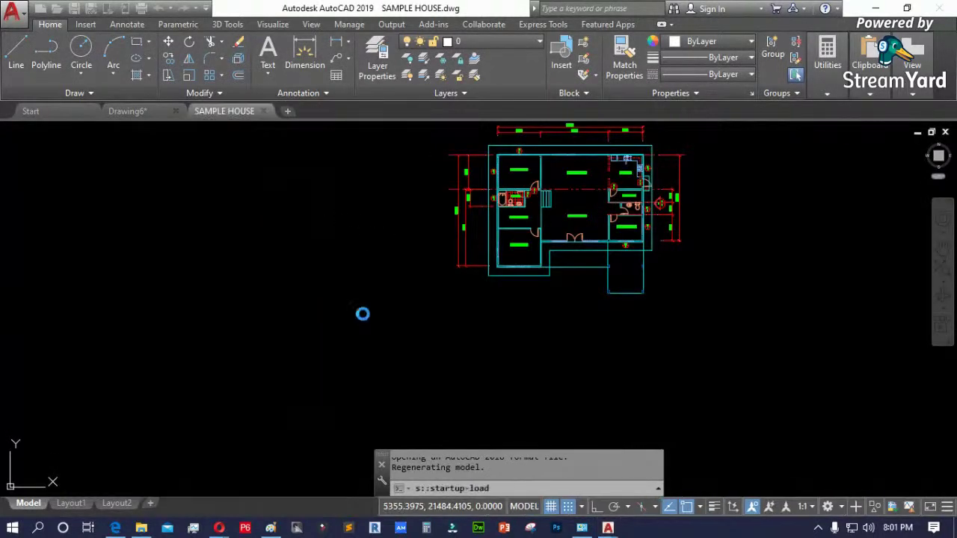
- Zoom the floor plan briefly and reopen Options with OP
{"action": "scroll", "coordinate": [325, 377], "scroll_direction": "down", "scroll_amount": 2}
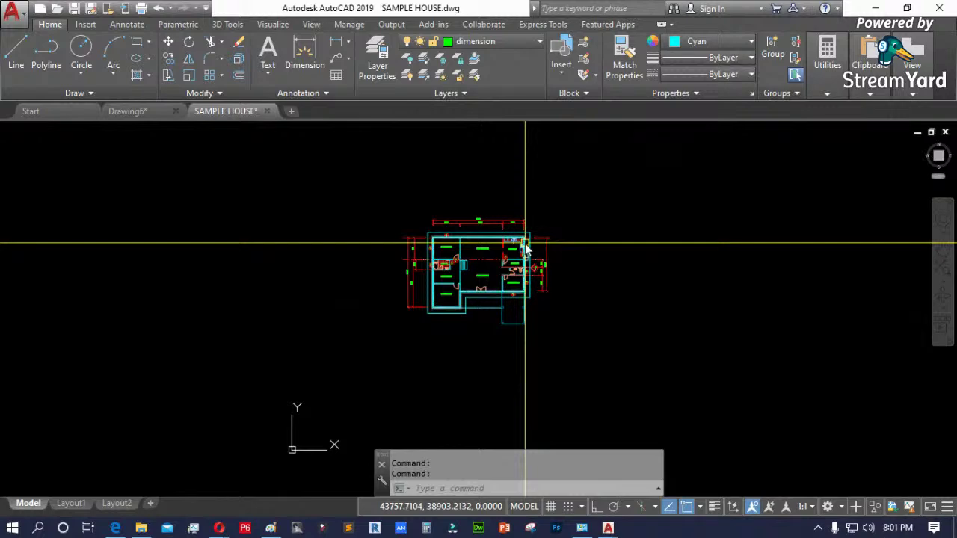
{"action": "scroll", "coordinate": [525, 246], "scroll_direction": "up", "scroll_amount": 2}
{"action": "type", "text": "o"}
{"action": "key", "text": "BackSpace"}
{"action": "type", "text": "op"}
{"action": "key", "text": "Return"}
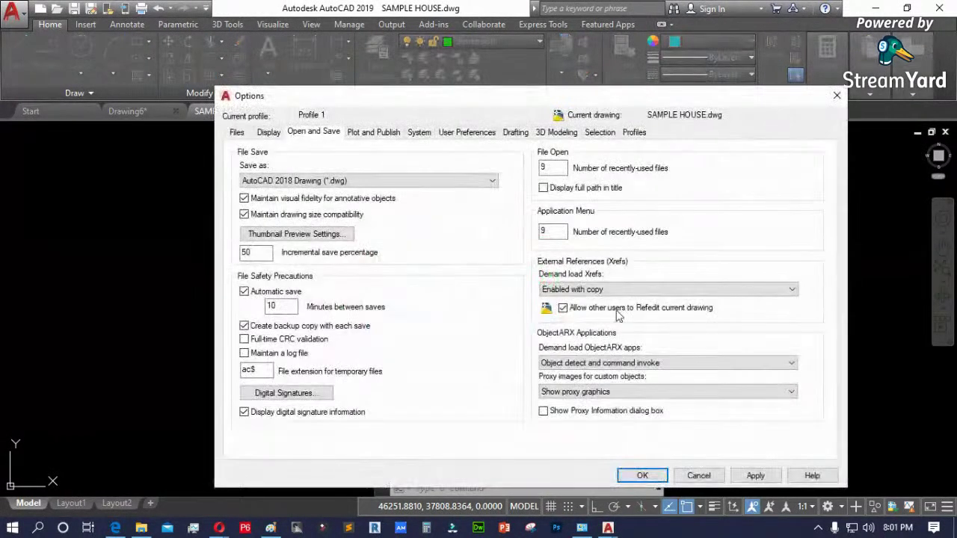
- Enable Display full path in title on Open and Save, apply and confirm
{"action": "left_click", "coordinate": [709, 481]}
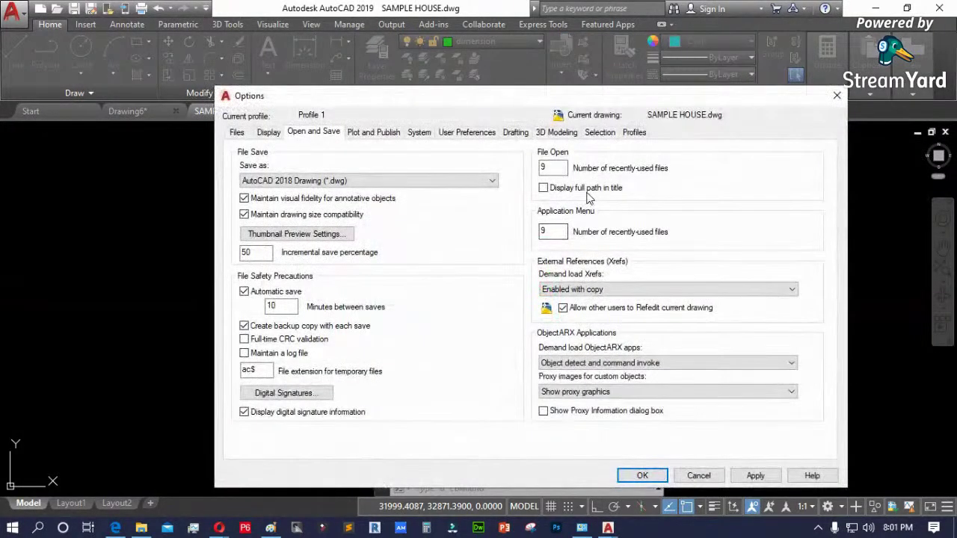
{"action": "left_click", "coordinate": [588, 193]}
{"action": "left_click", "coordinate": [754, 475]}
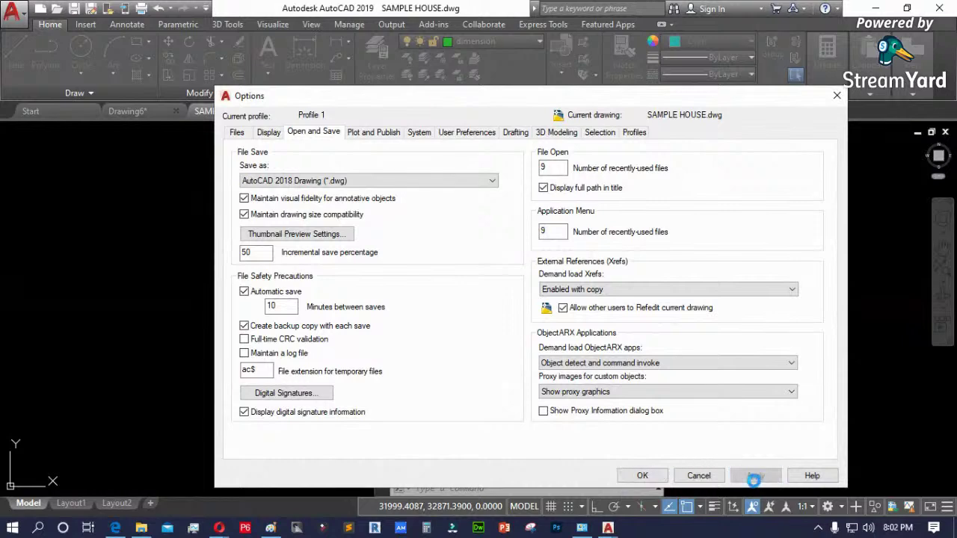
{"action": "left_click", "coordinate": [642, 475]}
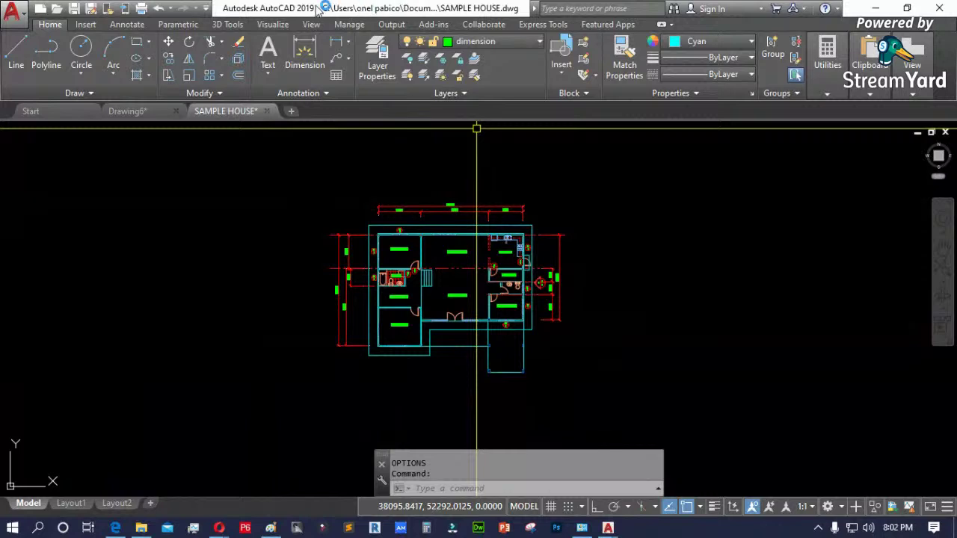
{"action": "left_click", "coordinate": [533, 9]}
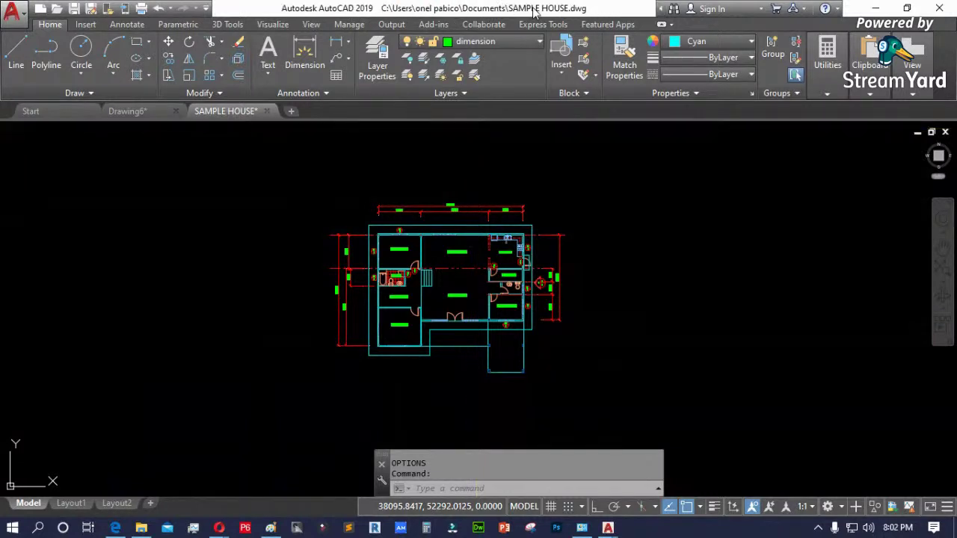
- Dismiss the AutoCAD window's system menu and cancel the pending selection
{"action": "right_click", "coordinate": [576, 10]}
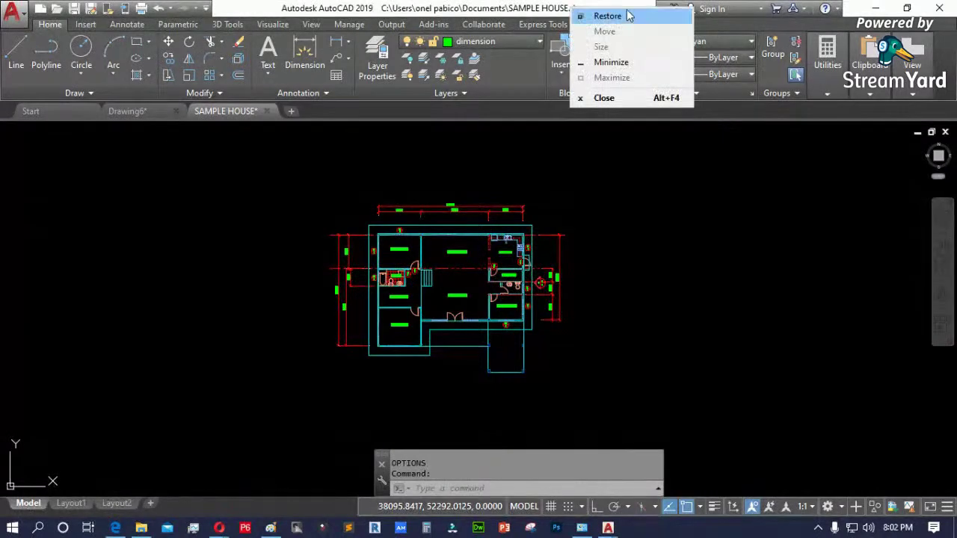
{"action": "left_click", "coordinate": [677, 216]}
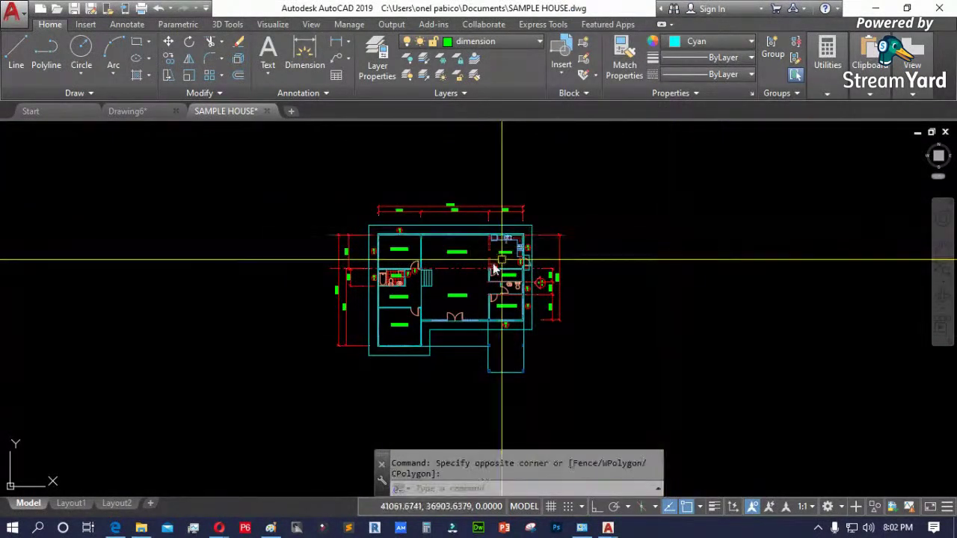
{"action": "key", "text": "Escape"}
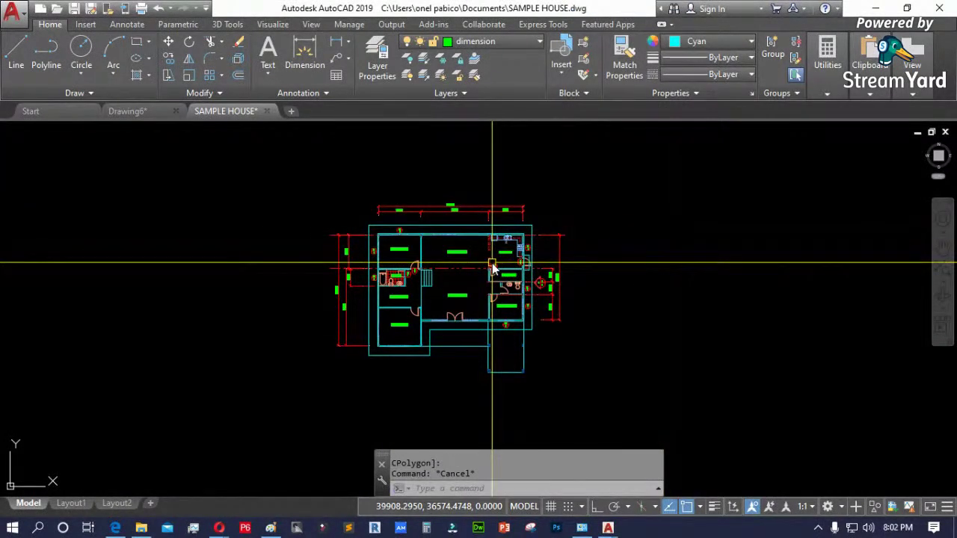
- Start and cancel a zoom, then reopen Options with the OP alias
{"action": "type", "text": "z"}
{"action": "key", "text": "Return"}
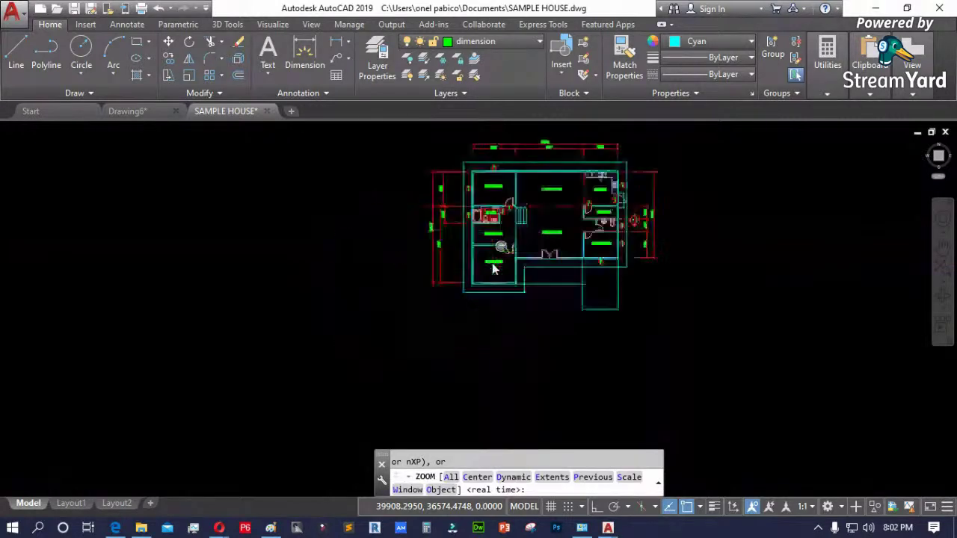
{"action": "key", "text": "Escape"}
{"action": "key", "text": "Escape"}
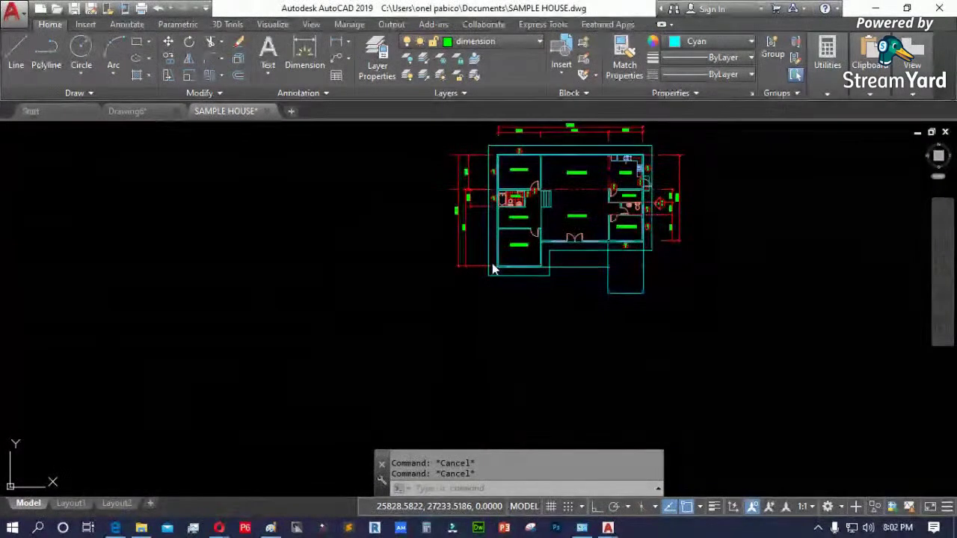
{"action": "type", "text": "op"}
{"action": "key", "text": "Return"}
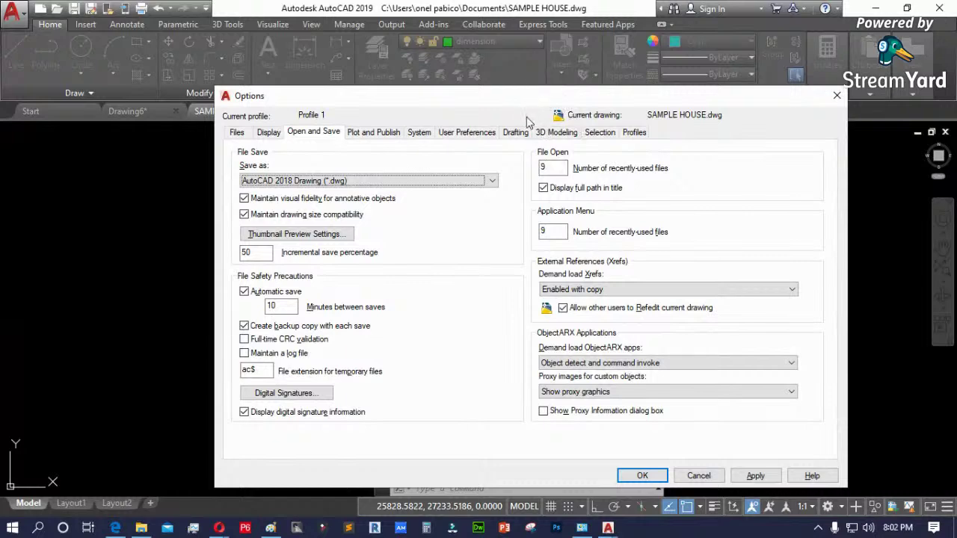
- Expand Support File Search Path on the Files tab, then apply and close Options
{"action": "mouse_move", "coordinate": [520, 103]}
{"action": "left_mouse_down"}
{"action": "mouse_move", "coordinate": [509, 135]}
{"action": "mouse_move", "coordinate": [470, 156]}
{"action": "mouse_move", "coordinate": [502, 160]}
{"action": "left_mouse_up"}
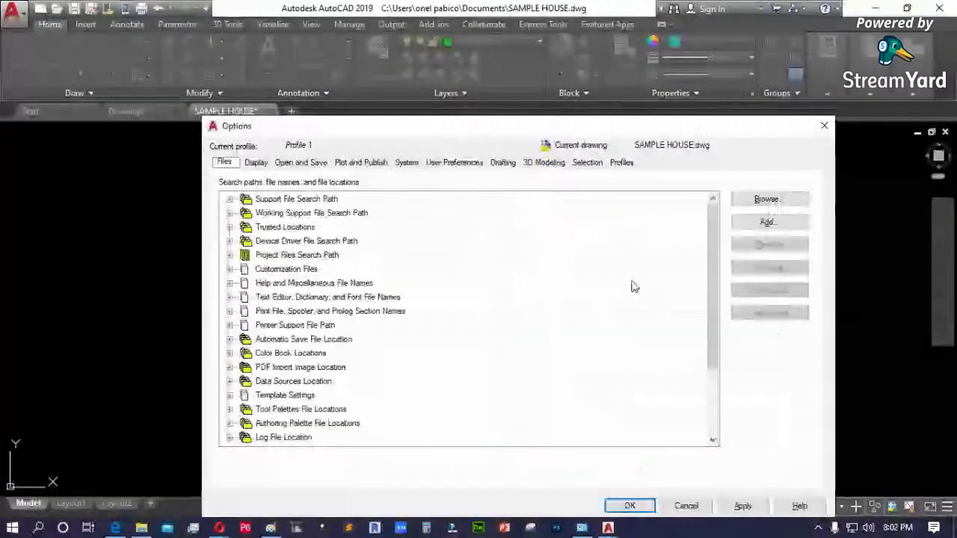
{"action": "double_click", "coordinate": [296, 199]}
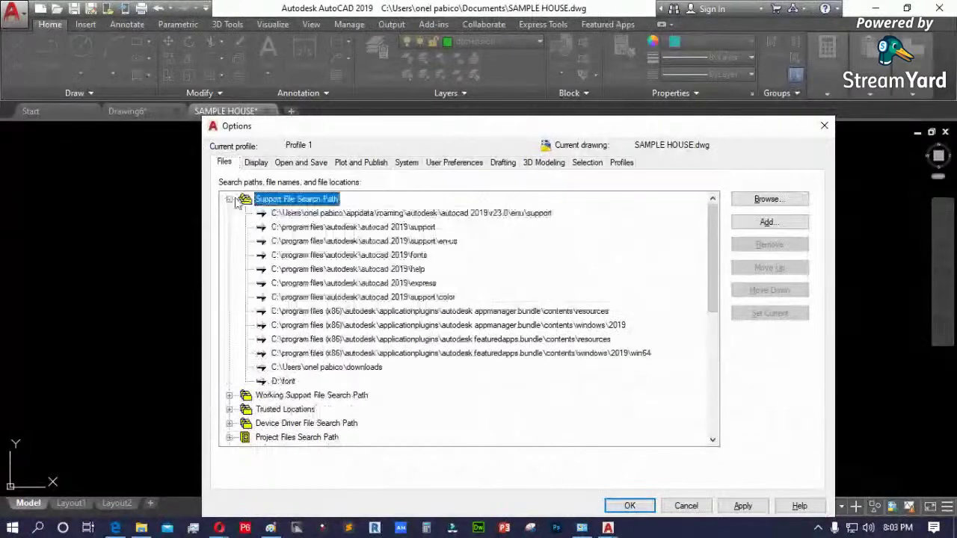
{"action": "left_click_drag", "start_coordinate": [655, 127], "coordinate": [636, 70]}
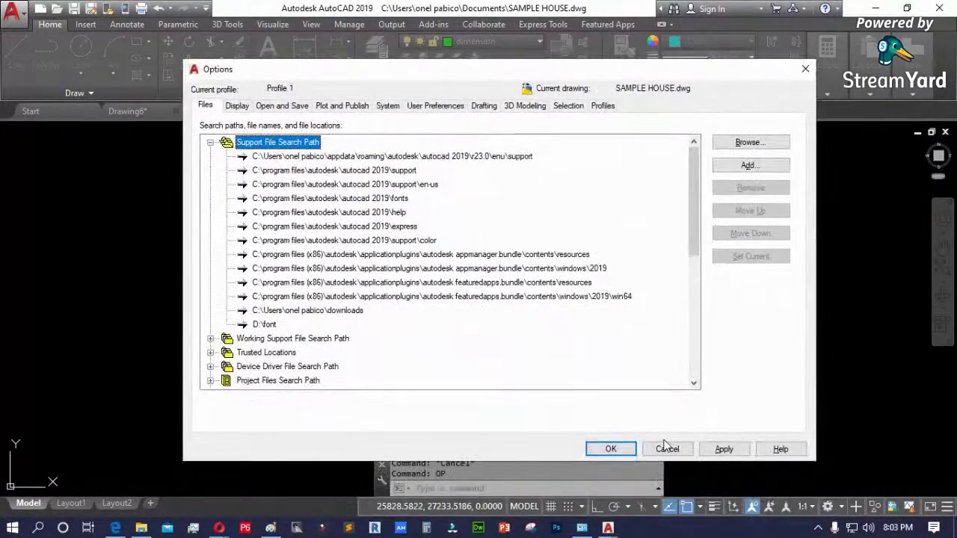
{"action": "left_click", "coordinate": [724, 450]}
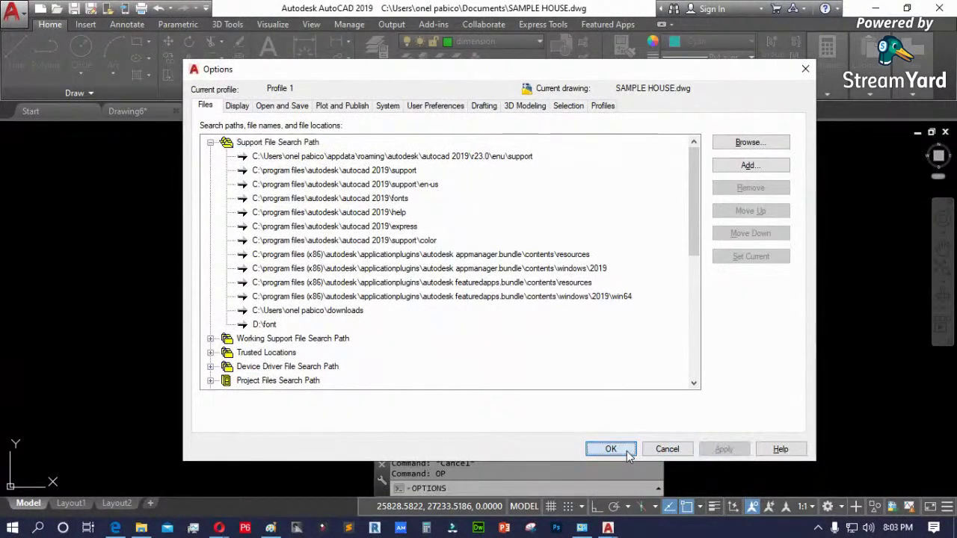
{"action": "left_click", "coordinate": [611, 449]}
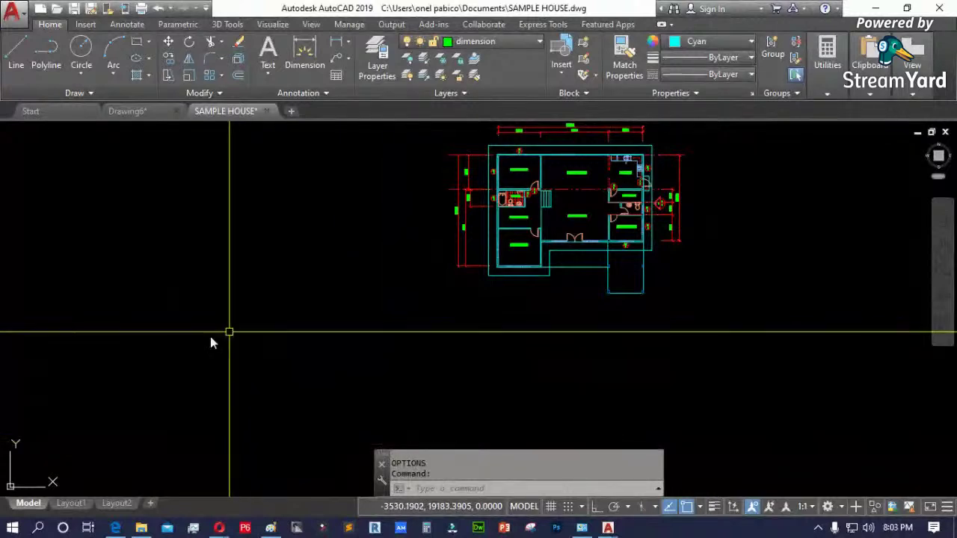
- Zoom out and pan the floor plan down and left of centre
{"action": "scroll", "coordinate": [166, 380], "scroll_direction": "down", "scroll_amount": 2}
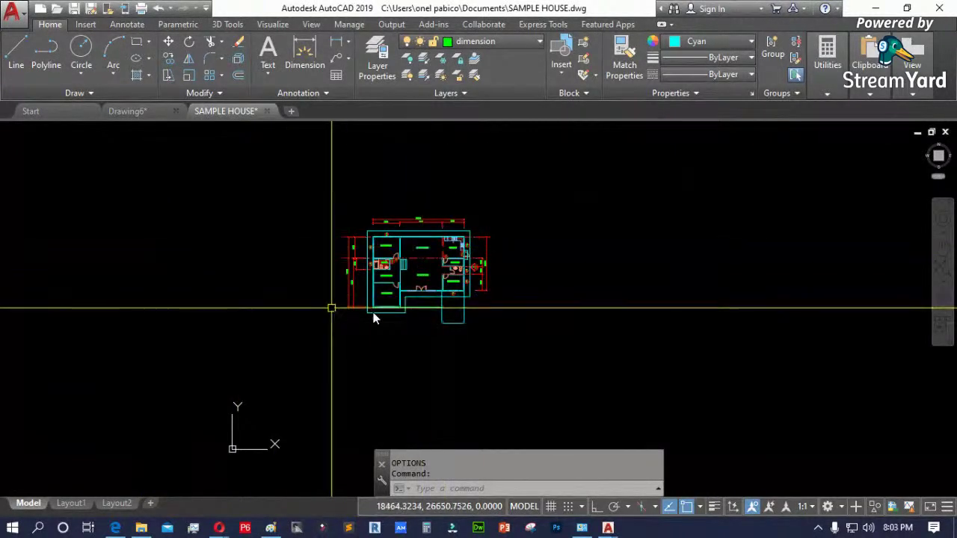
{"action": "key", "text": "Escape"}
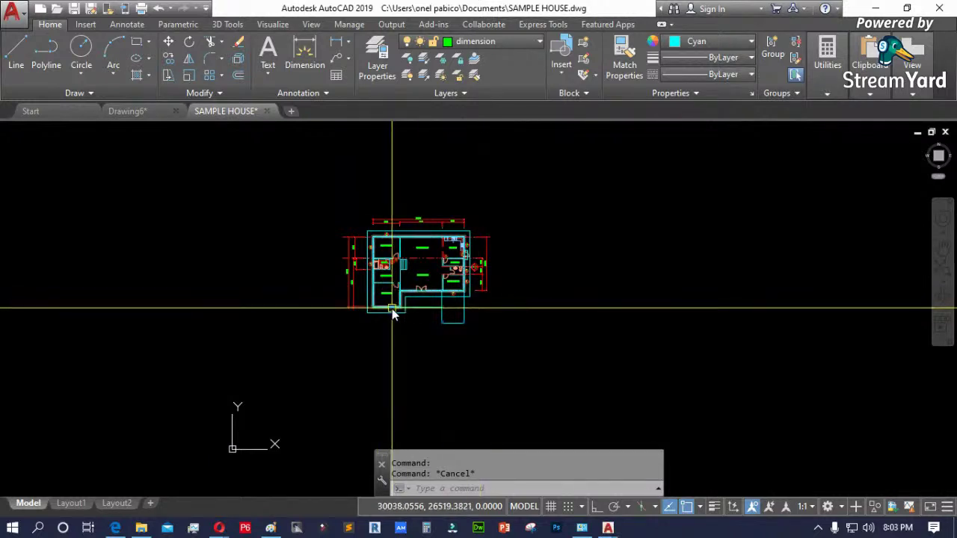
{"action": "key", "text": "Escape"}
{"action": "type", "text": "p"}
{"action": "key", "text": "Return"}
{"action": "left_click_drag", "start_coordinate": [434, 311], "coordinate": [391, 342]}
{"action": "key", "text": "Escape"}
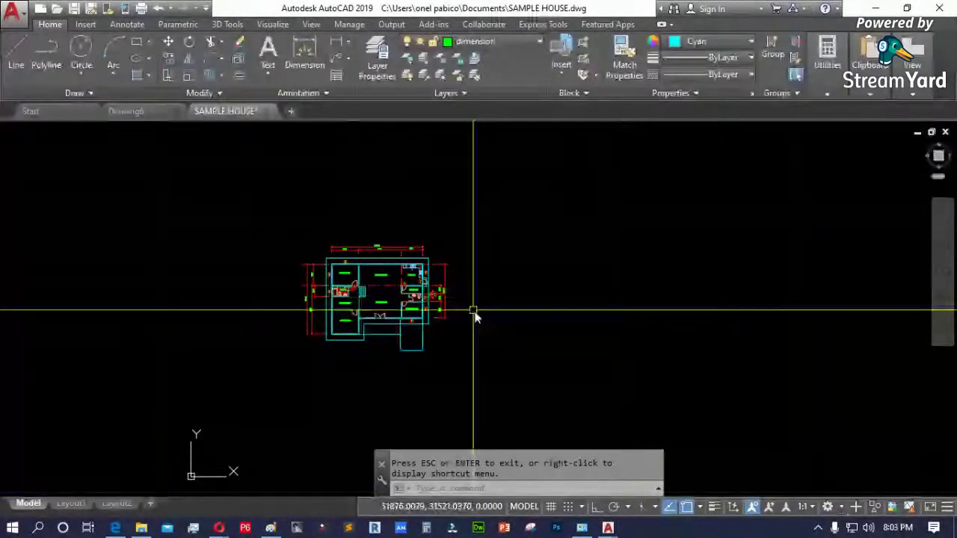
- Check the workspace list and WORKSPACE command without changing, then switch to Paint
{"action": "left_click", "coordinate": [842, 508]}
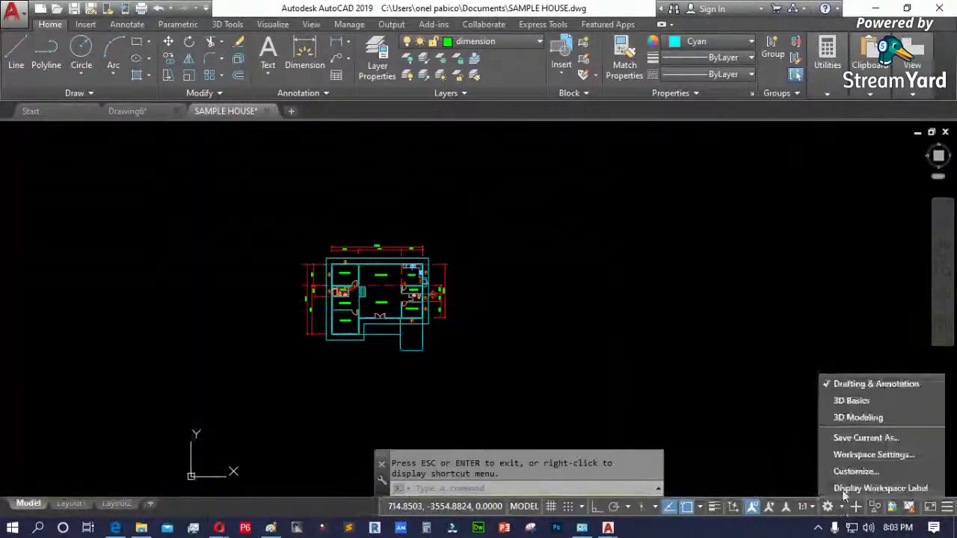
{"action": "key", "text": "Escape"}
{"action": "key", "text": "Escape"}
{"action": "type", "text": "WORK"}
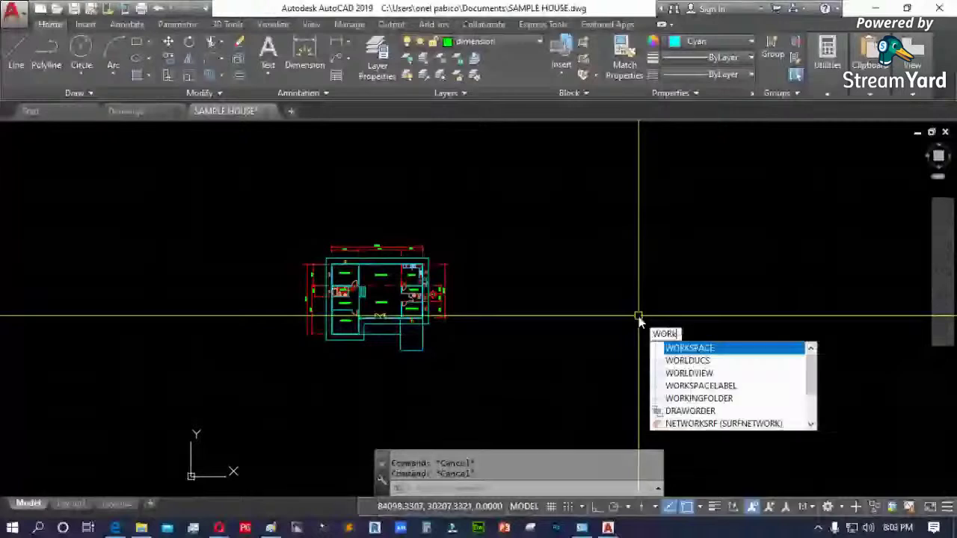
{"action": "type", "text": "spa"}
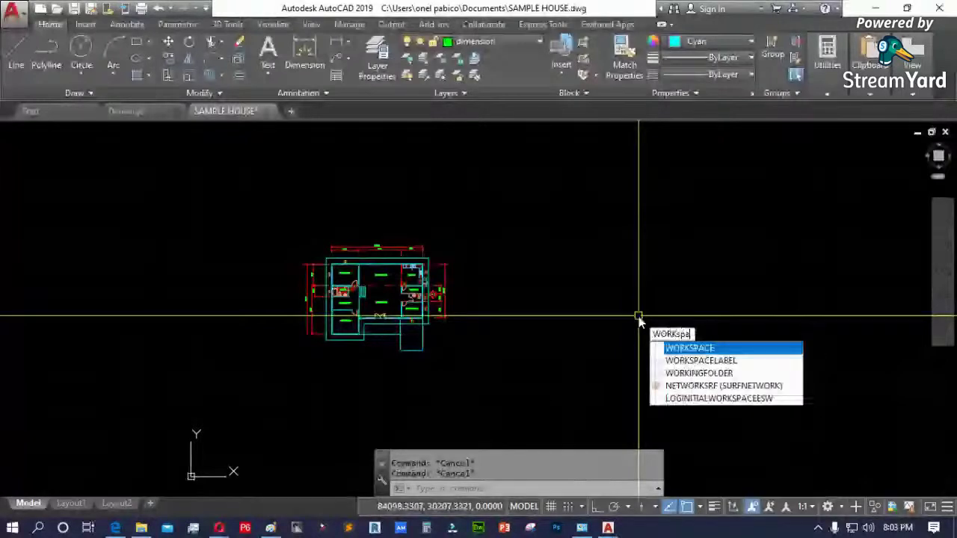
{"action": "type", "text": "ce"}
{"action": "key", "text": "Return"}
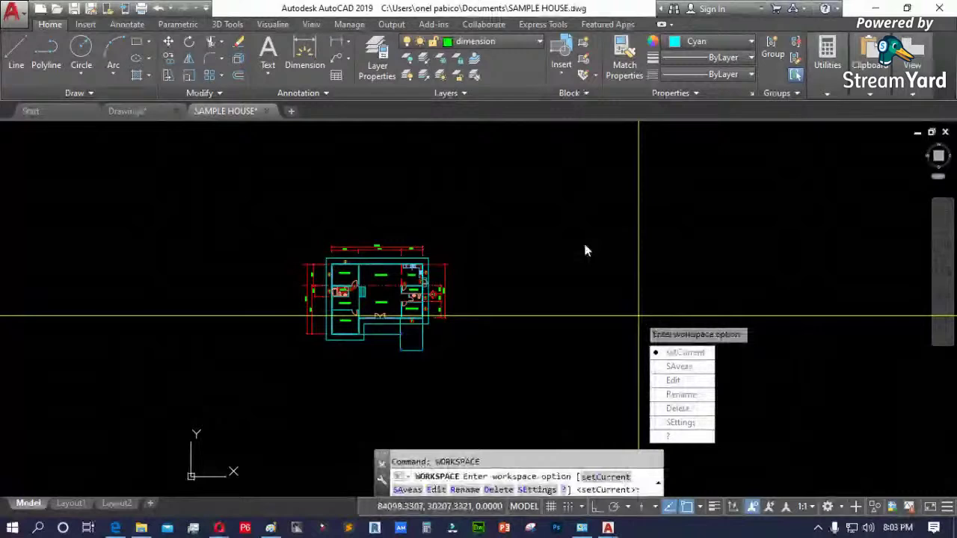
{"action": "key", "text": "Escape"}
{"action": "key", "text": "Escape"}
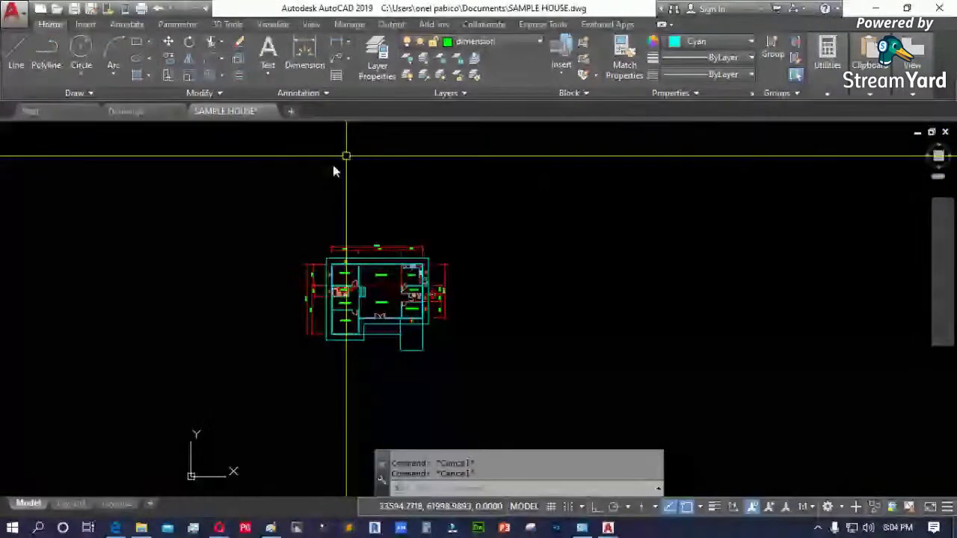
{"action": "key", "text": "alt+Tab"}
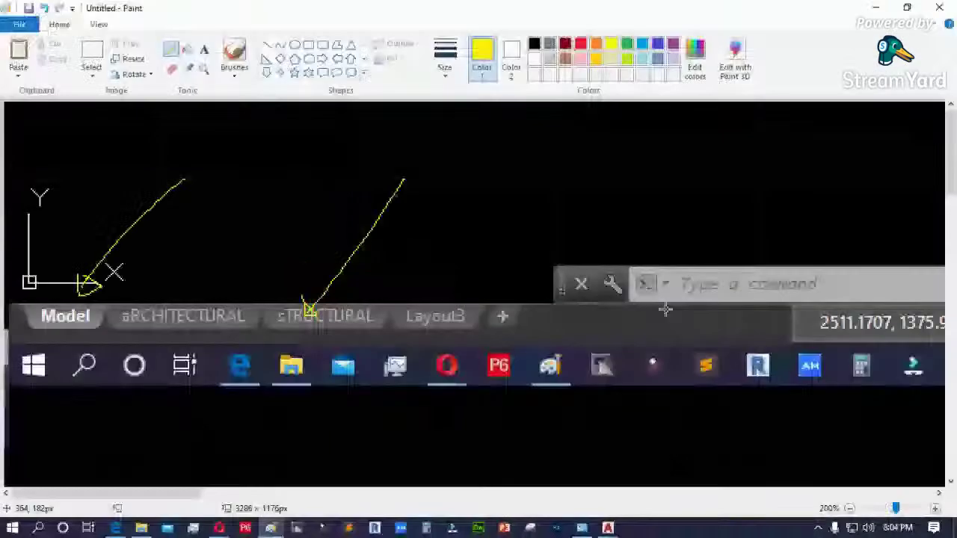
- Paste a new AutoCAD screenshot, reposition it, and ring the gear icon in yellow pencil
{"action": "key", "text": "ctrl+v"}
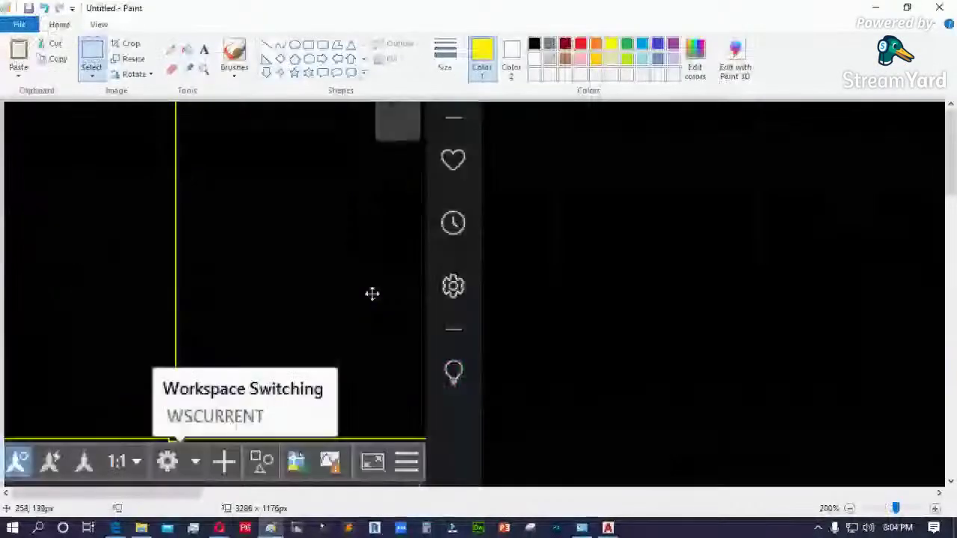
{"action": "left_click_drag", "start_coordinate": [371, 294], "coordinate": [451, 272]}
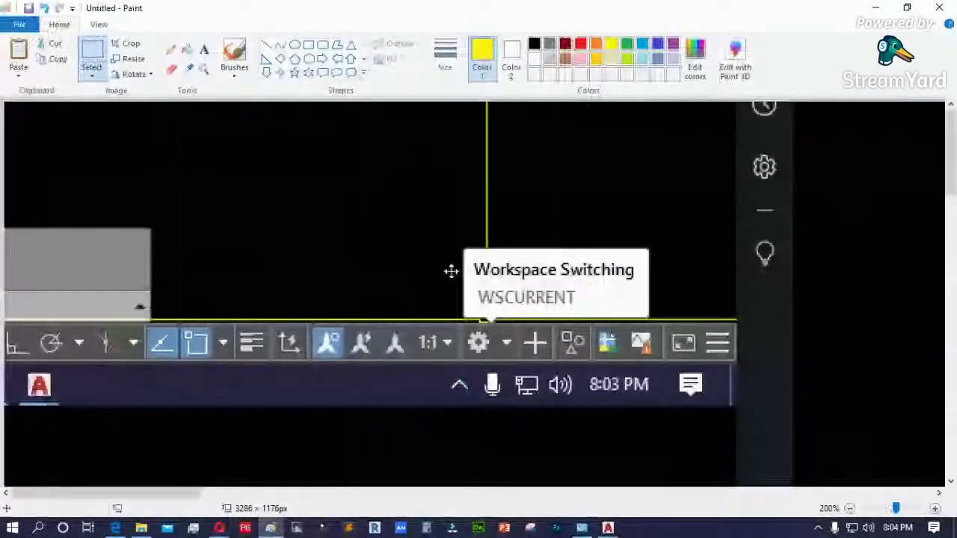
{"action": "left_click", "coordinate": [171, 49]}
{"action": "mouse_move", "coordinate": [465, 317]}
{"action": "left_mouse_down"}
{"action": "mouse_move", "coordinate": [440, 353]}
{"action": "mouse_move", "coordinate": [543, 319]}
{"action": "left_mouse_up"}
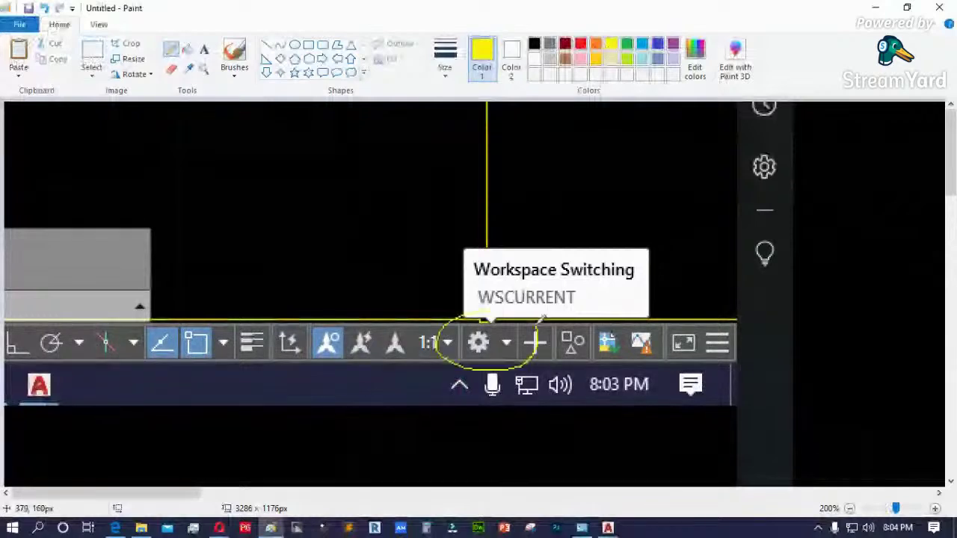
- Redraw the yellow ring with a thicker line size, then minimize Paint
{"action": "left_click", "coordinate": [447, 66]}
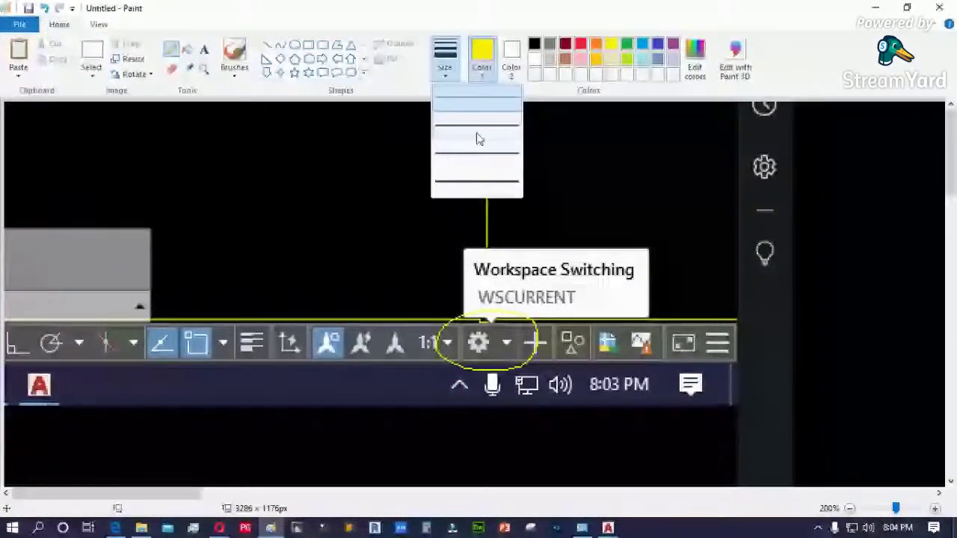
{"action": "left_click", "coordinate": [478, 139]}
{"action": "left_click_drag", "start_coordinate": [465, 321], "coordinate": [471, 323]}
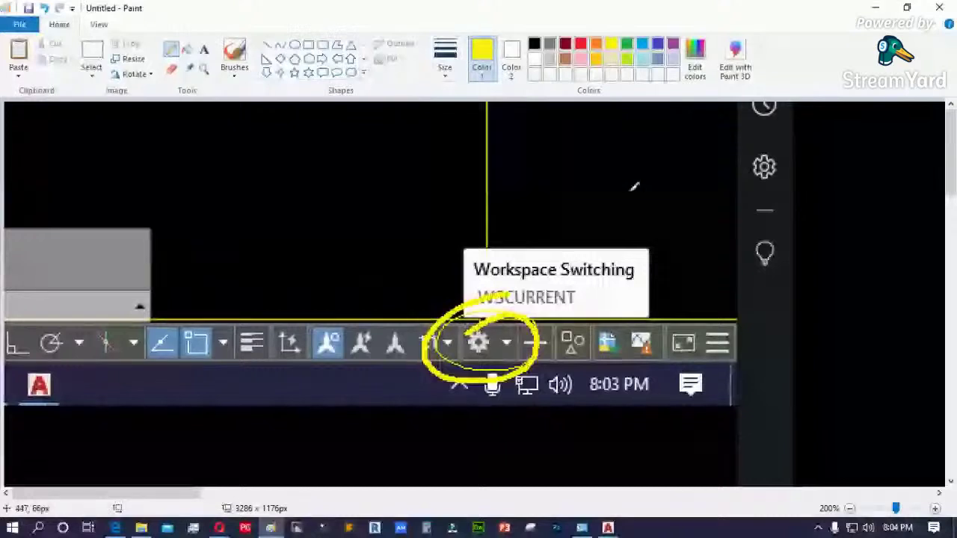
{"action": "left_click", "coordinate": [875, 9]}
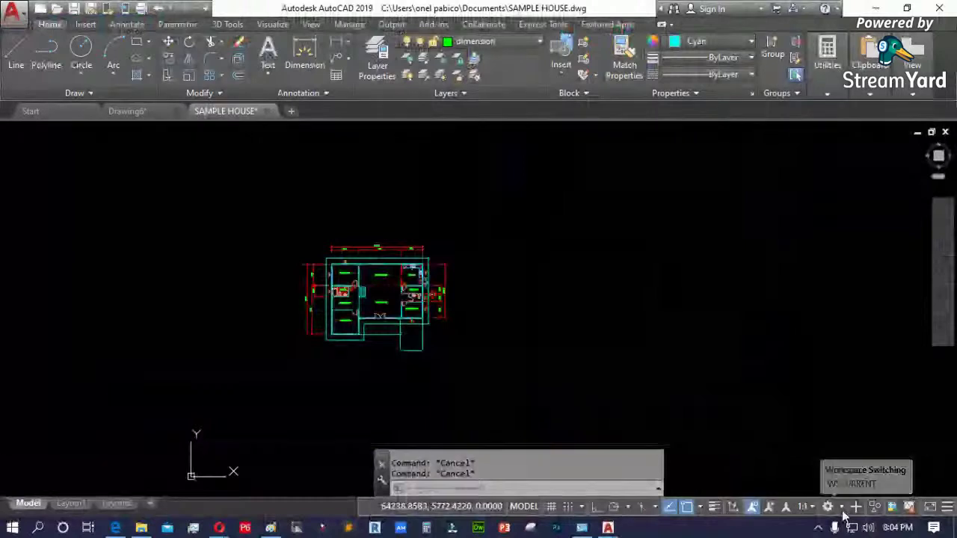
- Switch the workspace to 3D Basics, then to 3D Modeling
{"action": "left_click", "coordinate": [841, 511]}
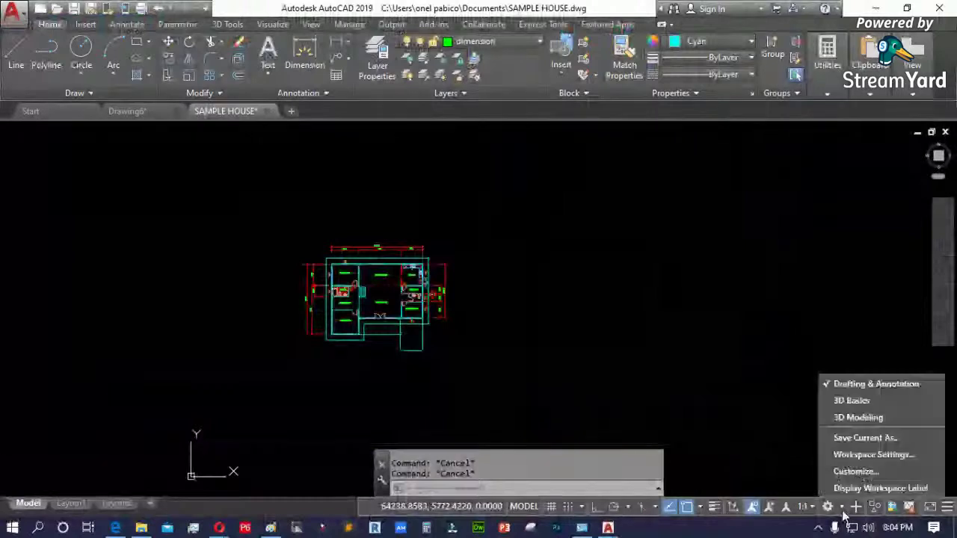
{"action": "left_click", "coordinate": [852, 401]}
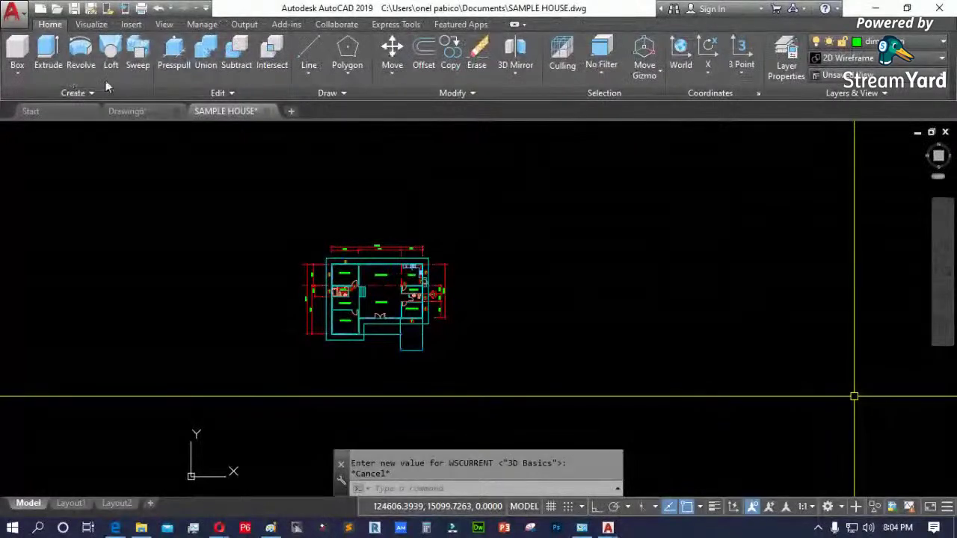
{"action": "left_click", "coordinate": [842, 508]}
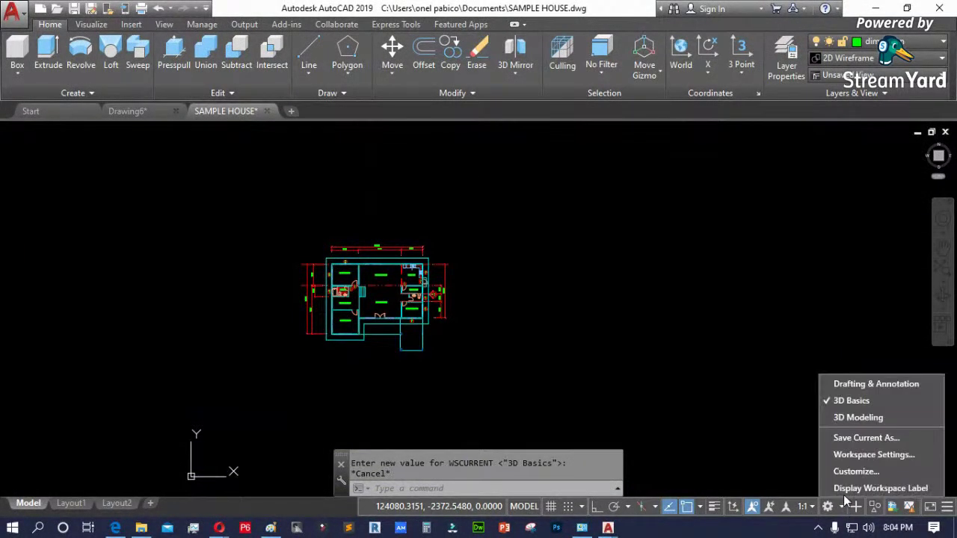
{"action": "left_click", "coordinate": [860, 417]}
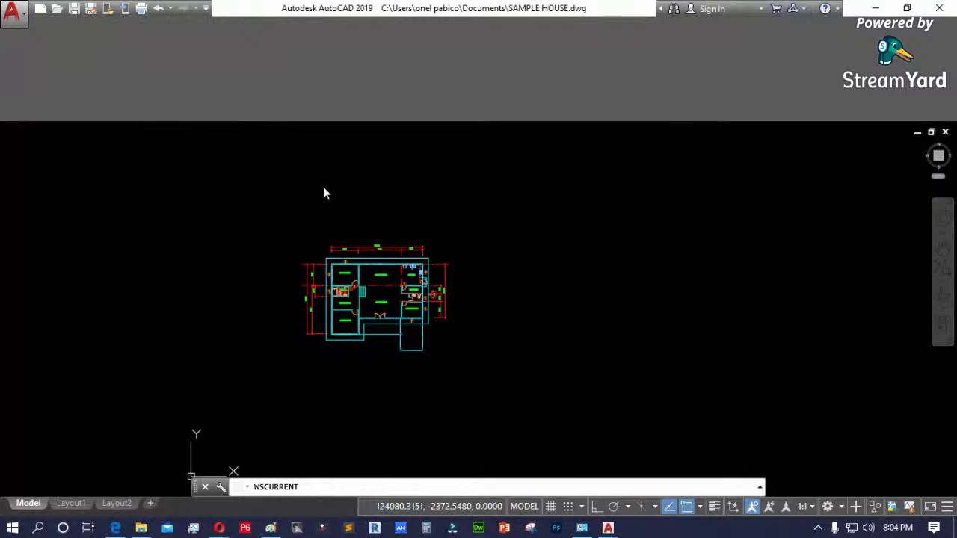
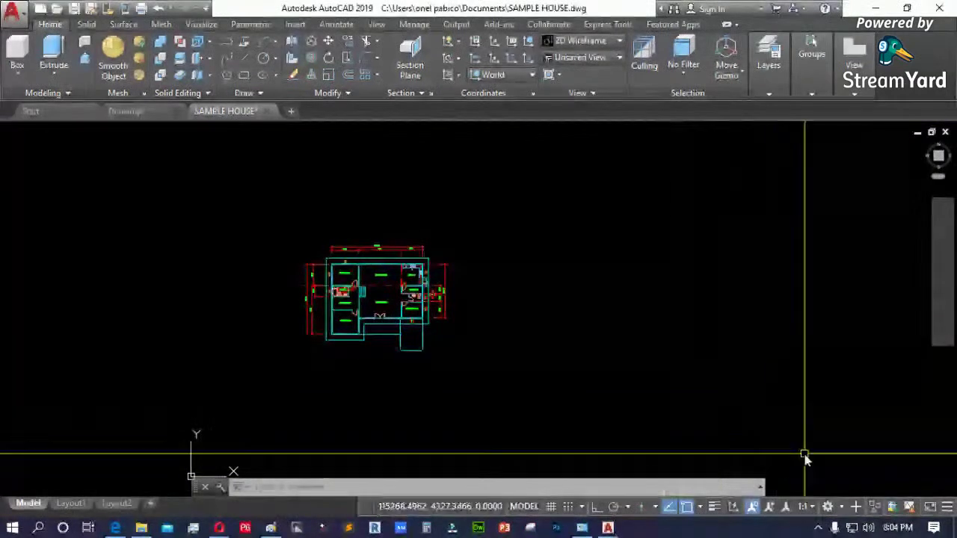
- Switch to the Drafting & Annotation workspace and browse the Insert, Annotate and Parametric tabs
{"action": "left_click", "coordinate": [844, 508]}
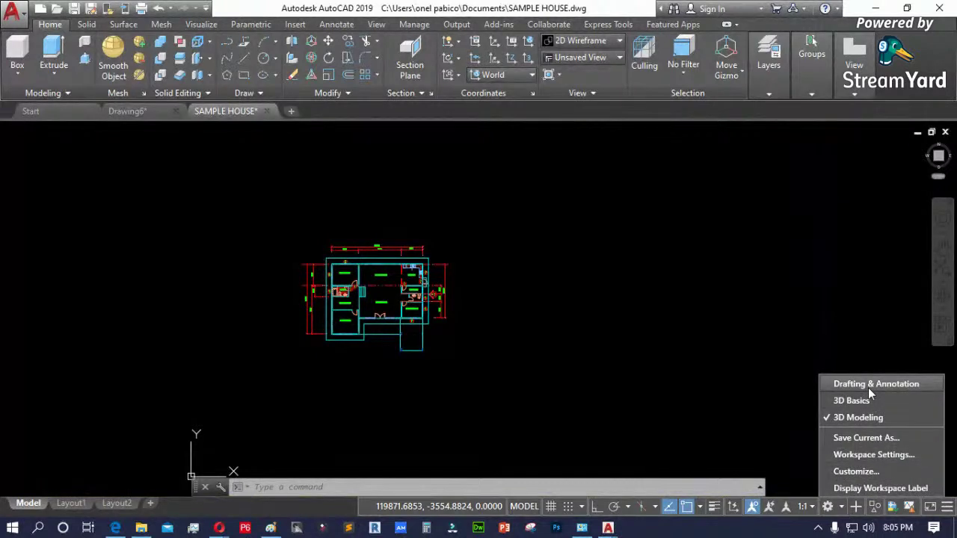
{"action": "left_click", "coordinate": [868, 385]}
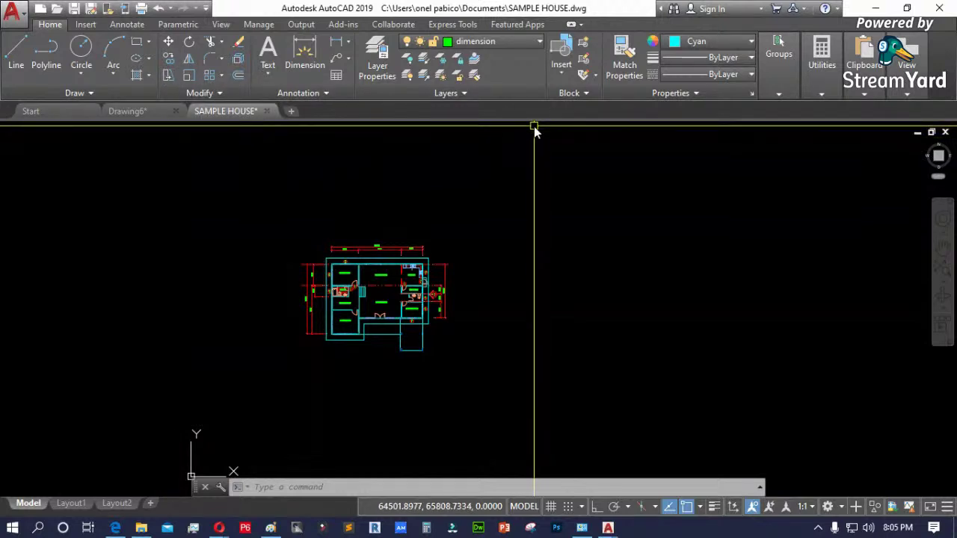
{"action": "left_click", "coordinate": [93, 25]}
{"action": "left_click", "coordinate": [127, 25]}
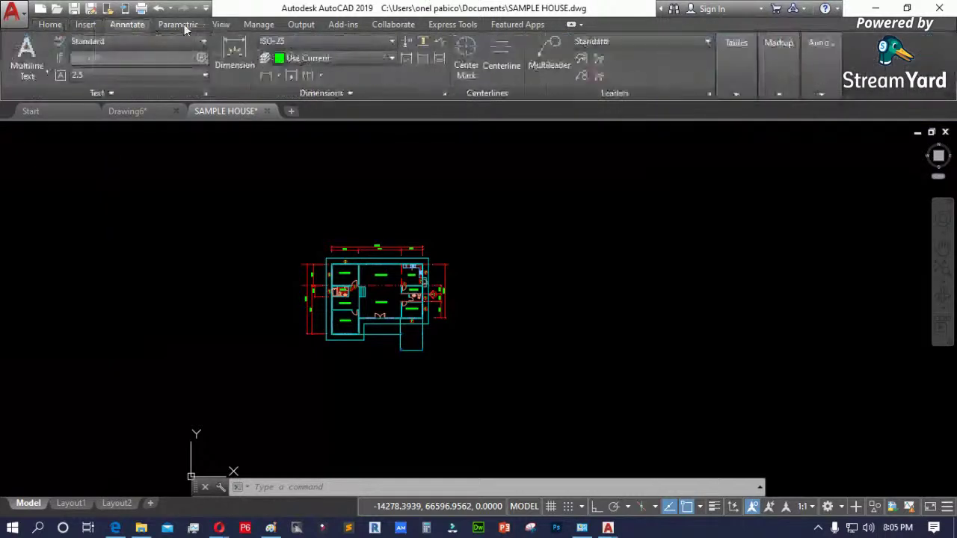
{"action": "left_click", "coordinate": [180, 24]}
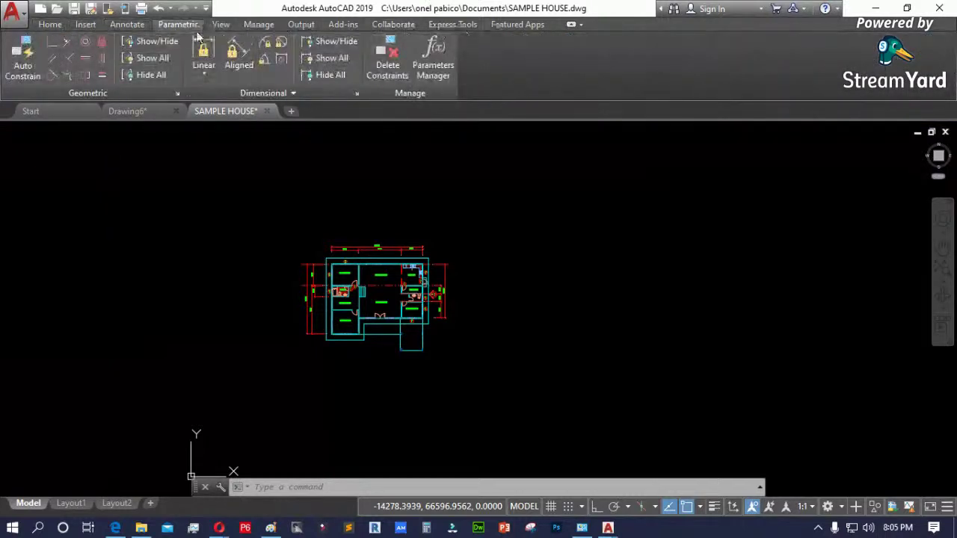
{"action": "left_click", "coordinate": [60, 25]}
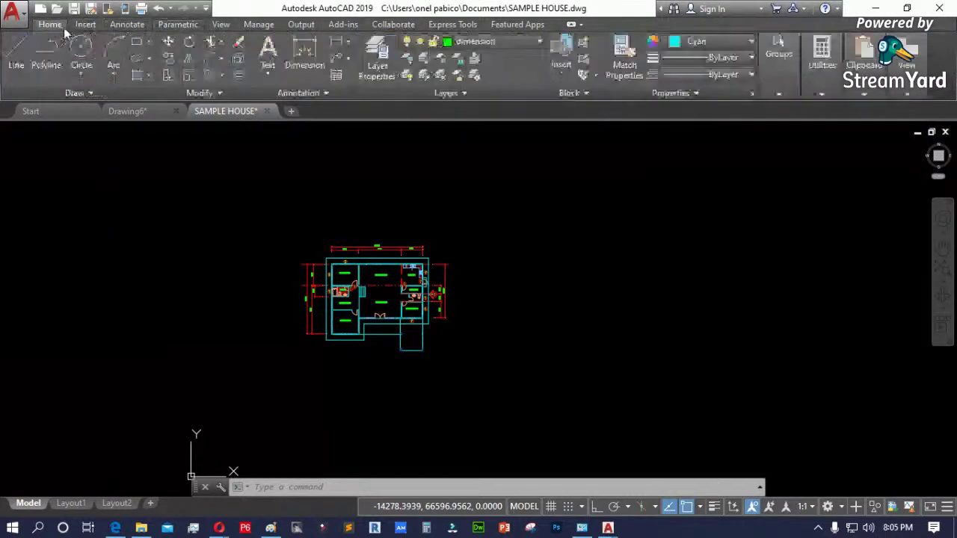
- Add the 3D Tools tab to the ribbon through the ribbon's Show Tabs menu
{"action": "right_click", "coordinate": [655, 32]}
{"action": "mouse_move", "coordinate": [689, 52]}
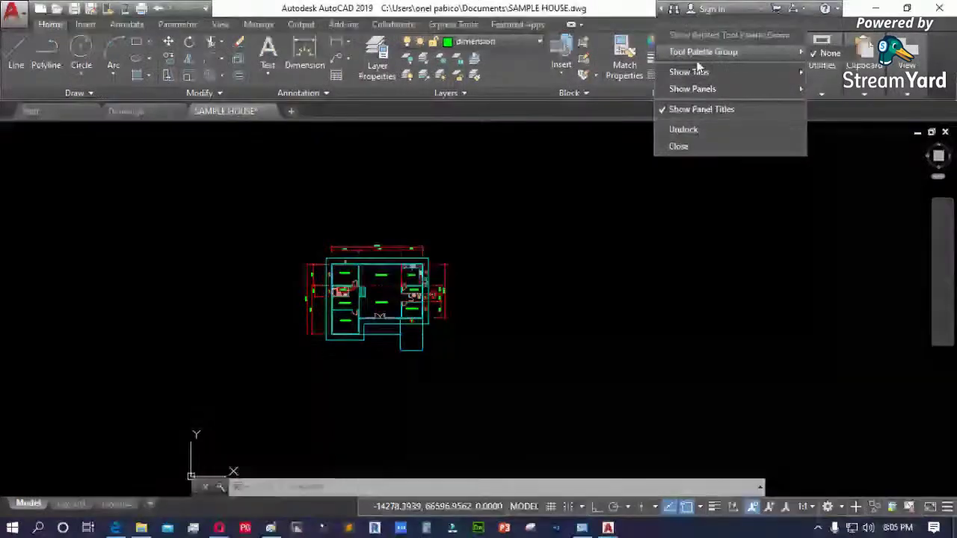
{"action": "mouse_move", "coordinate": [743, 74]}
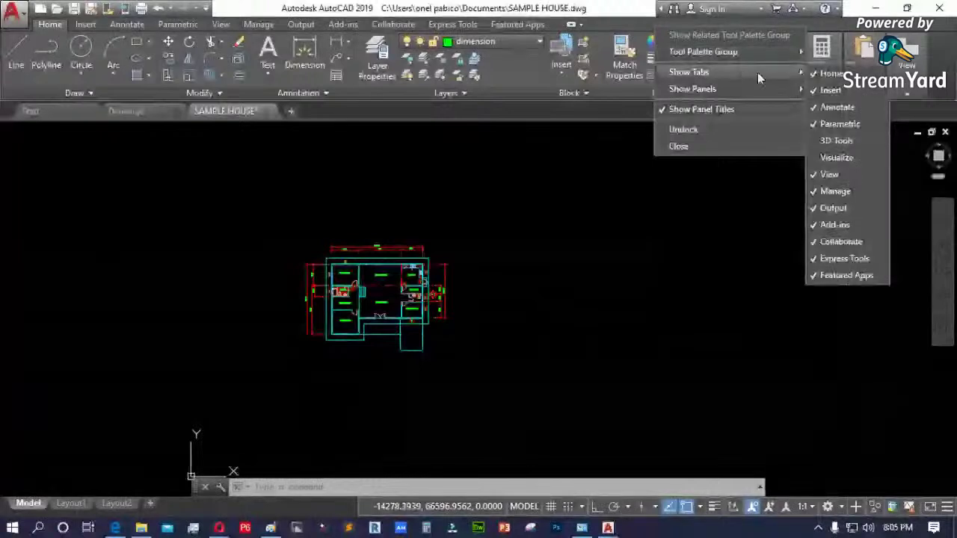
{"action": "left_click", "coordinate": [832, 140]}
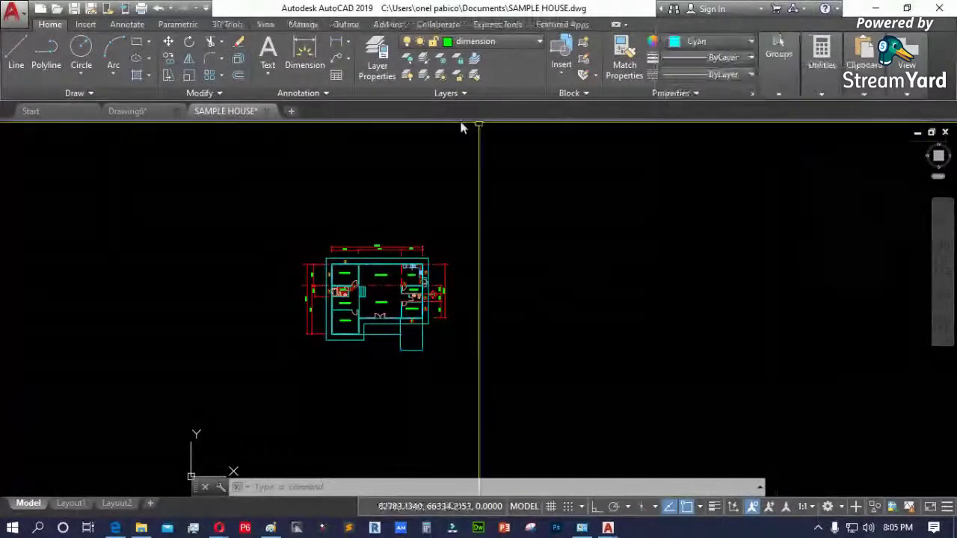
- Review the 3D Tools tab, switch back to the 3D Modeling workspace, and close SAMPLE HOUSE
{"action": "left_click", "coordinate": [229, 25]}
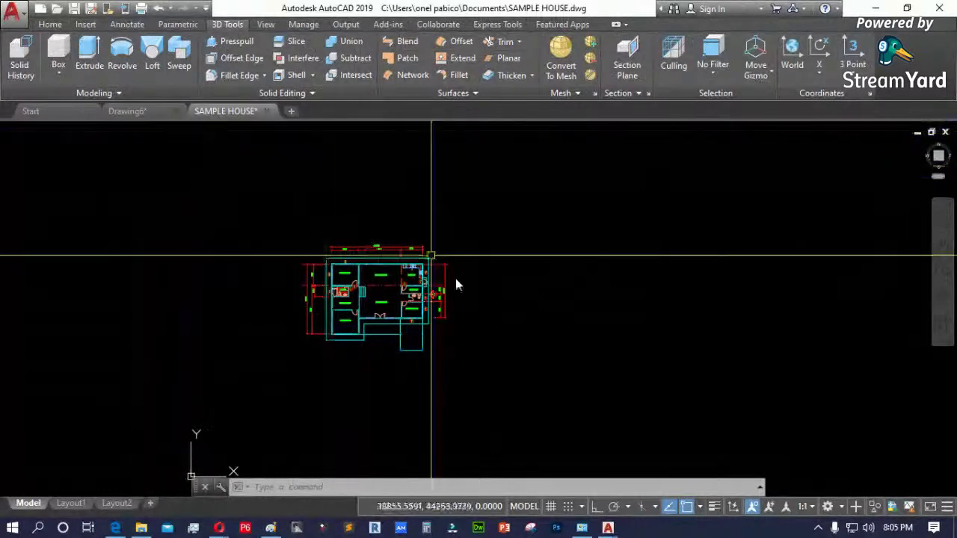
{"action": "left_click", "coordinate": [828, 507]}
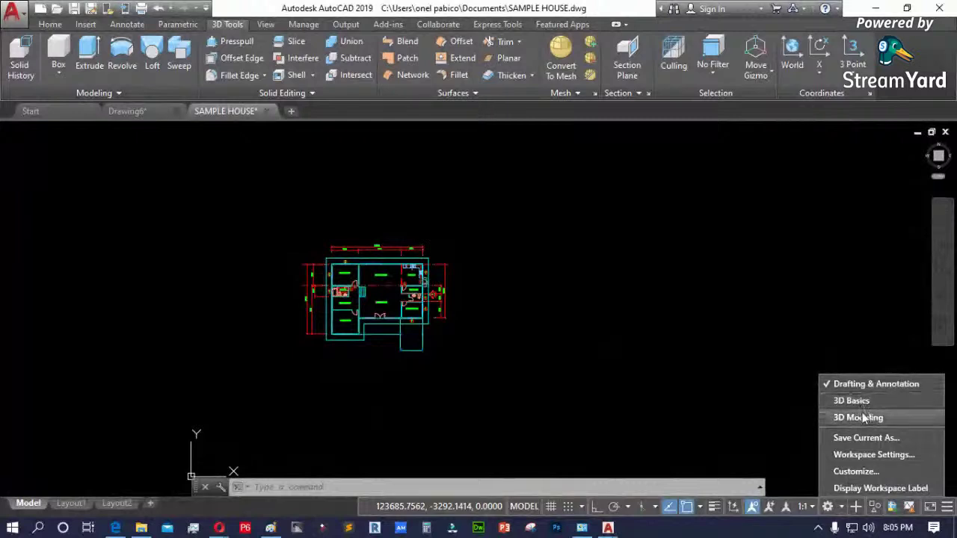
{"action": "left_click", "coordinate": [827, 385]}
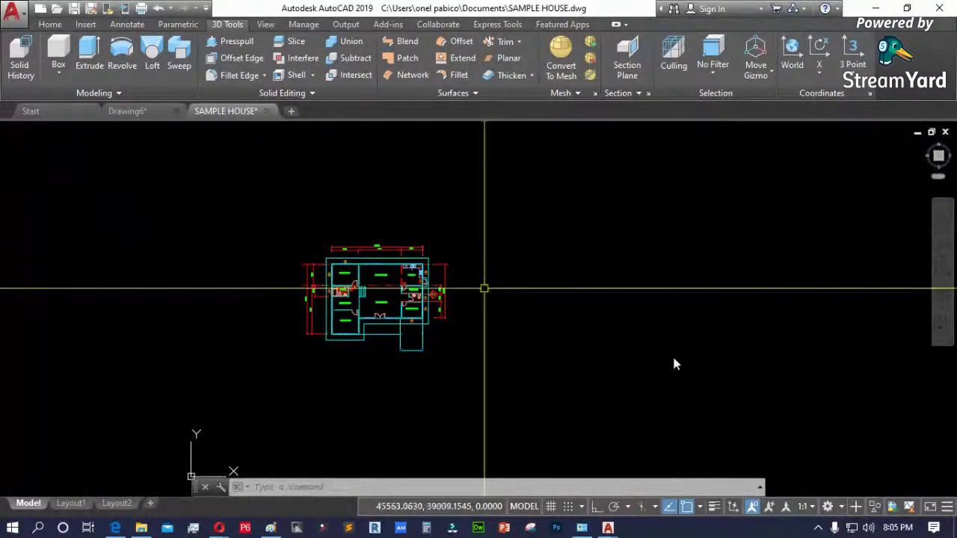
{"action": "left_click", "coordinate": [828, 507]}
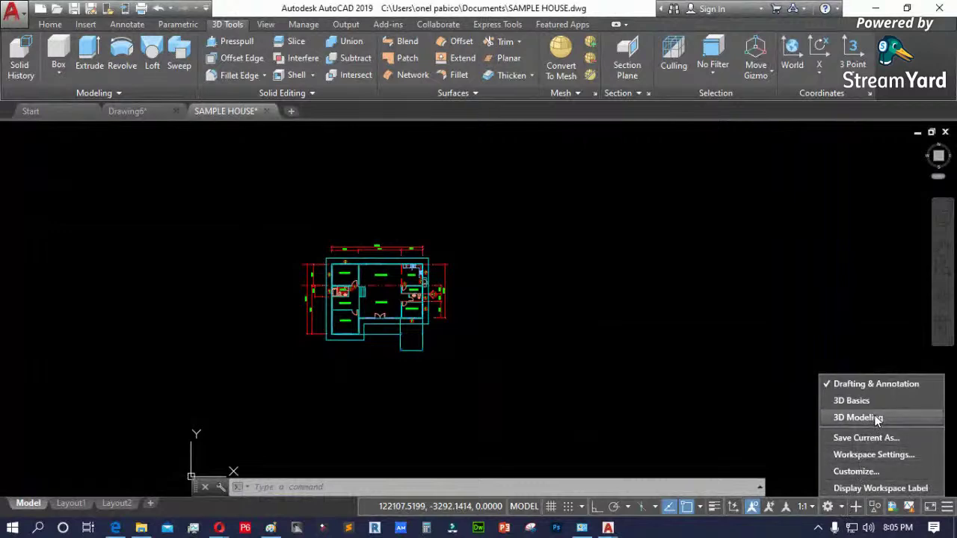
{"action": "left_click", "coordinate": [871, 416]}
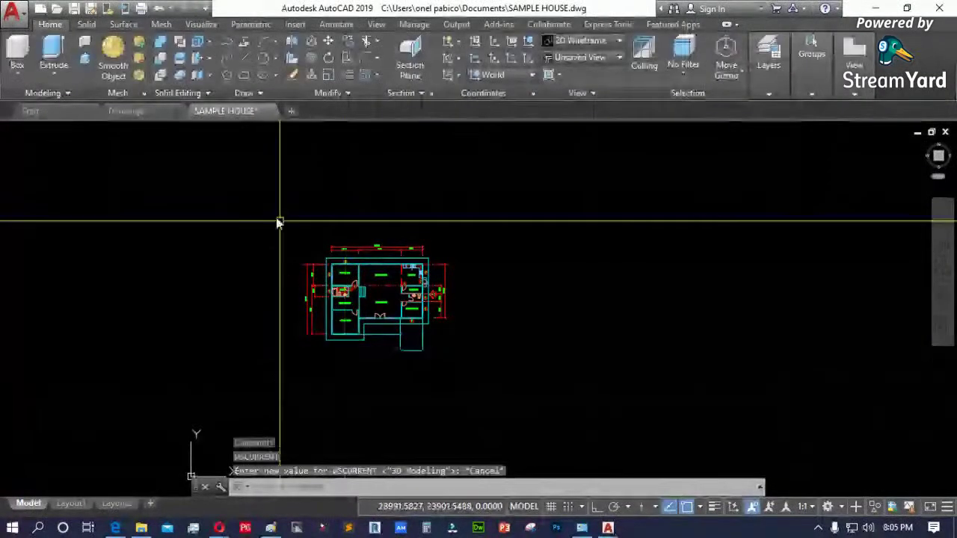
{"action": "left_click", "coordinate": [266, 110]}
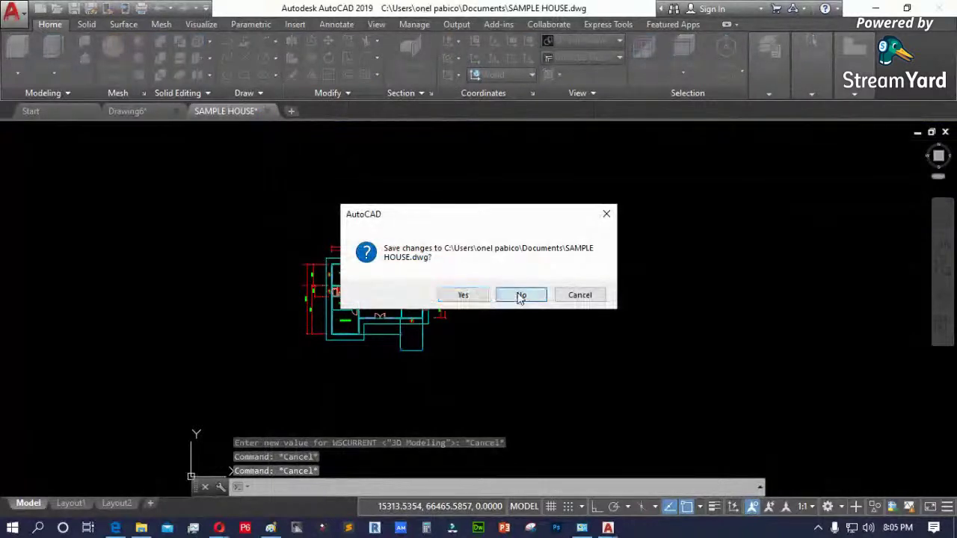
- Close SAMPLE HOUSE and Drawing6 without saving, then start a new blank drawing with Ctrl+N
{"action": "left_click", "coordinate": [521, 296]}
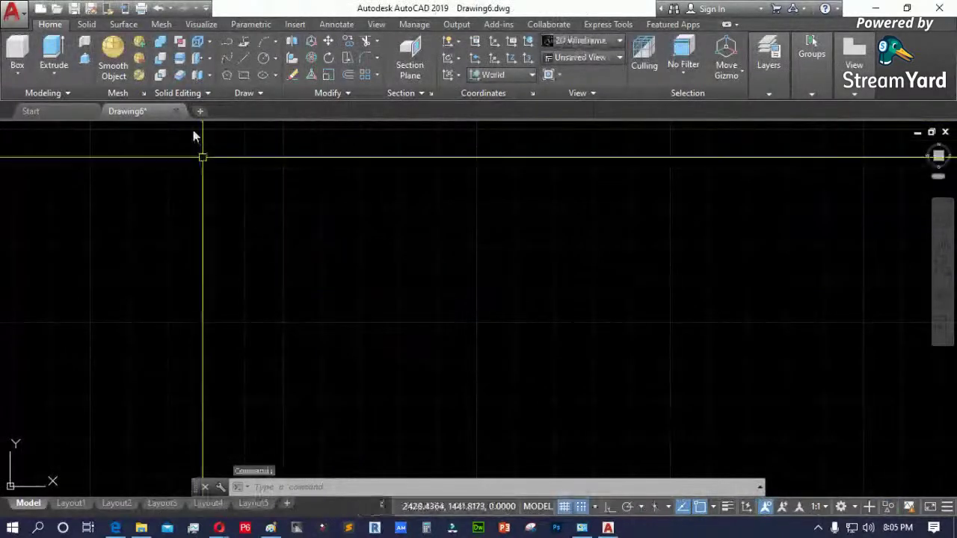
{"action": "left_click", "coordinate": [176, 112]}
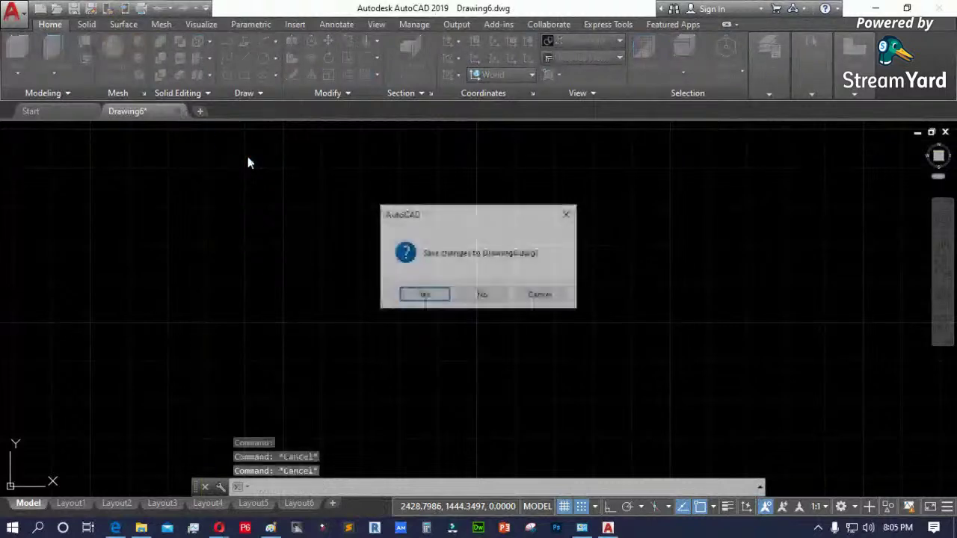
{"action": "left_click", "coordinate": [482, 295]}
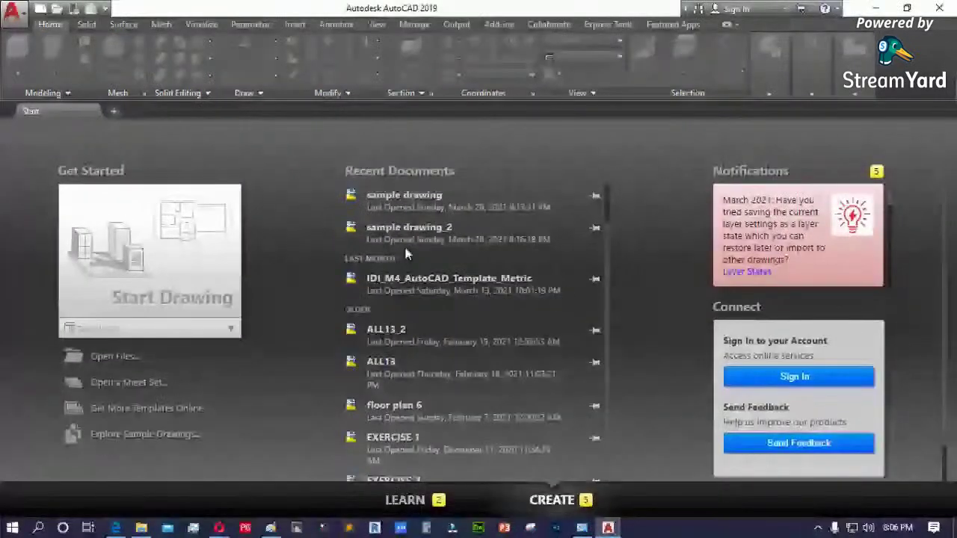
{"action": "key", "text": "ctrl+n"}
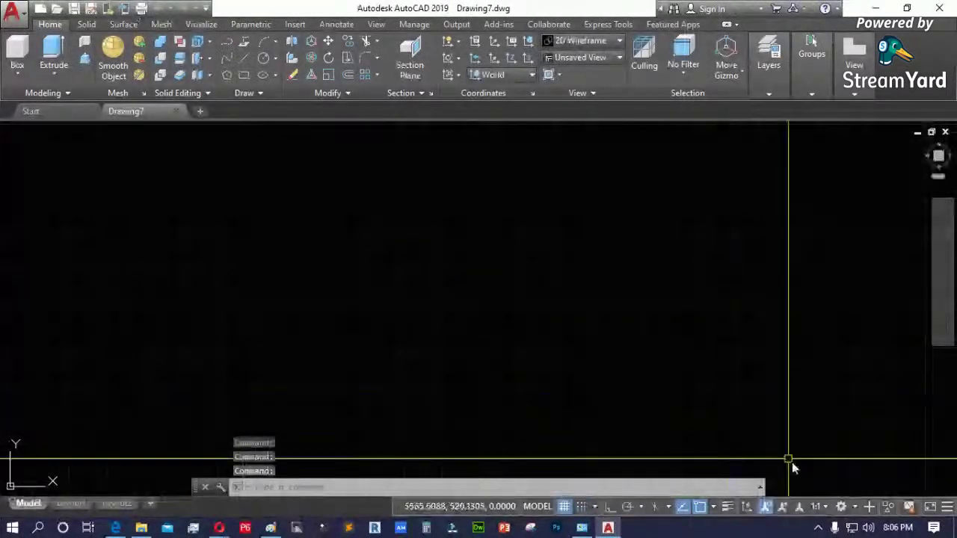
- Check the workspace list, keeping 3D Modeling, and browse the View, Manage and Output tabs
{"action": "left_click", "coordinate": [855, 509]}
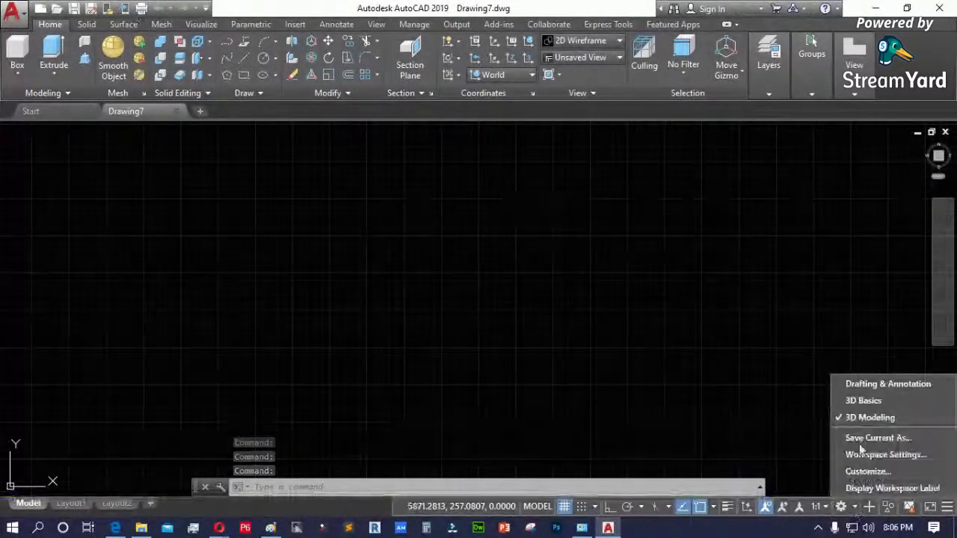
{"action": "left_click", "coordinate": [151, 160]}
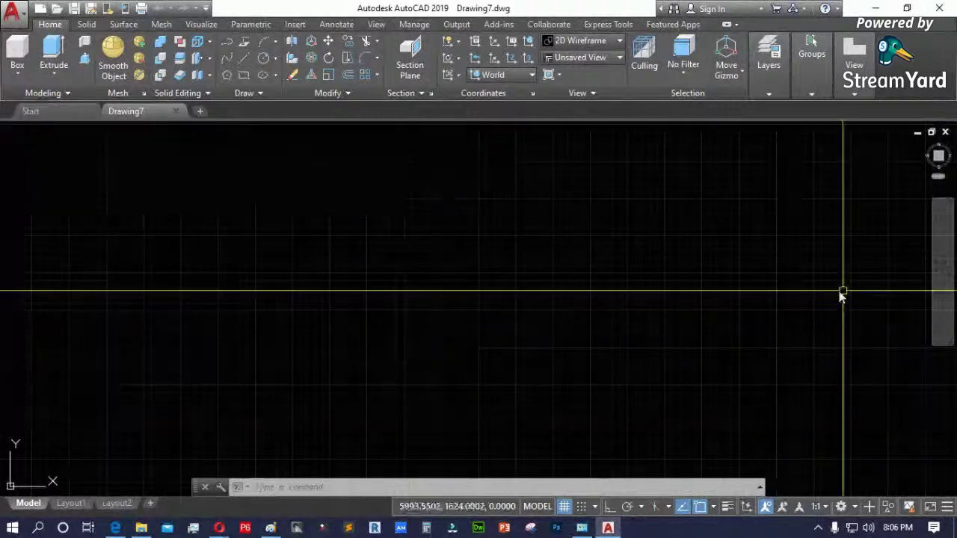
{"action": "left_click", "coordinate": [856, 509]}
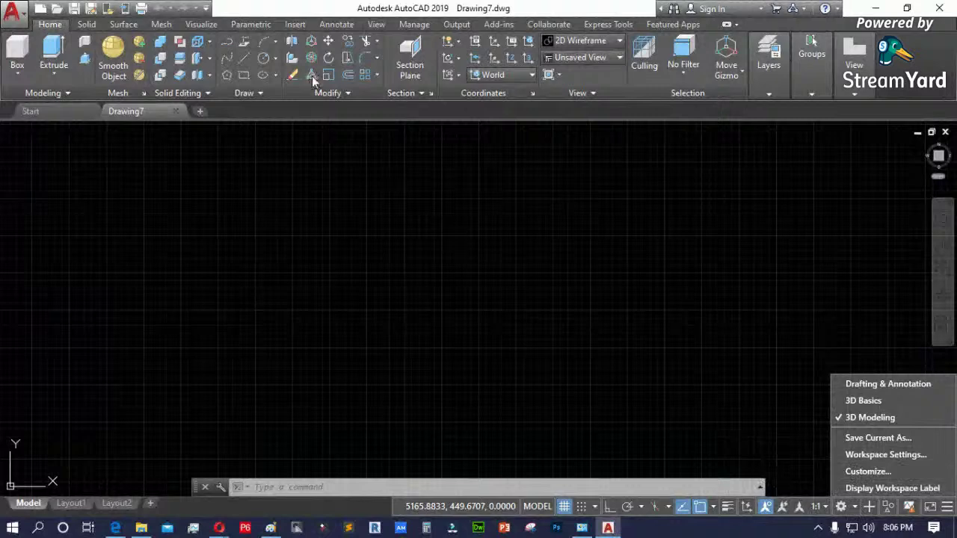
{"action": "left_click", "coordinate": [377, 25]}
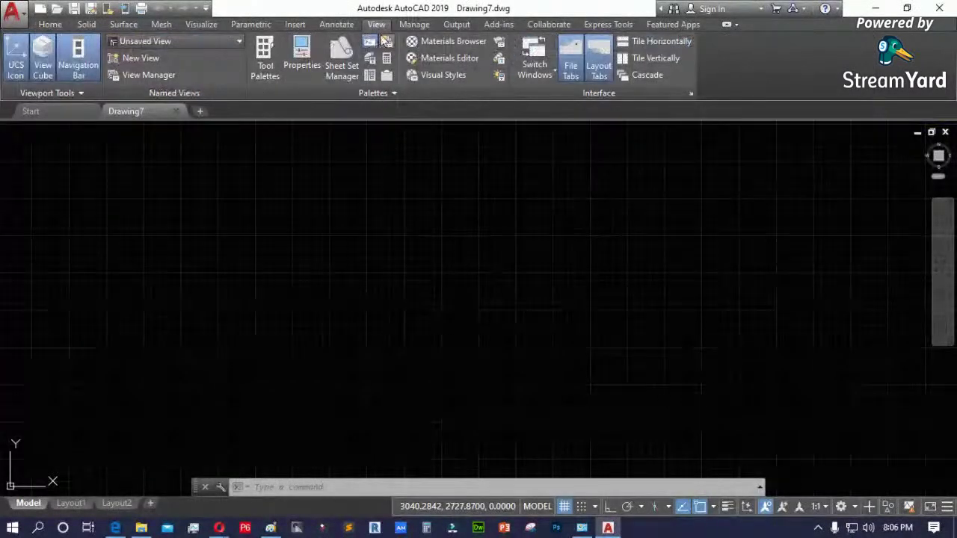
{"action": "left_click", "coordinate": [412, 25]}
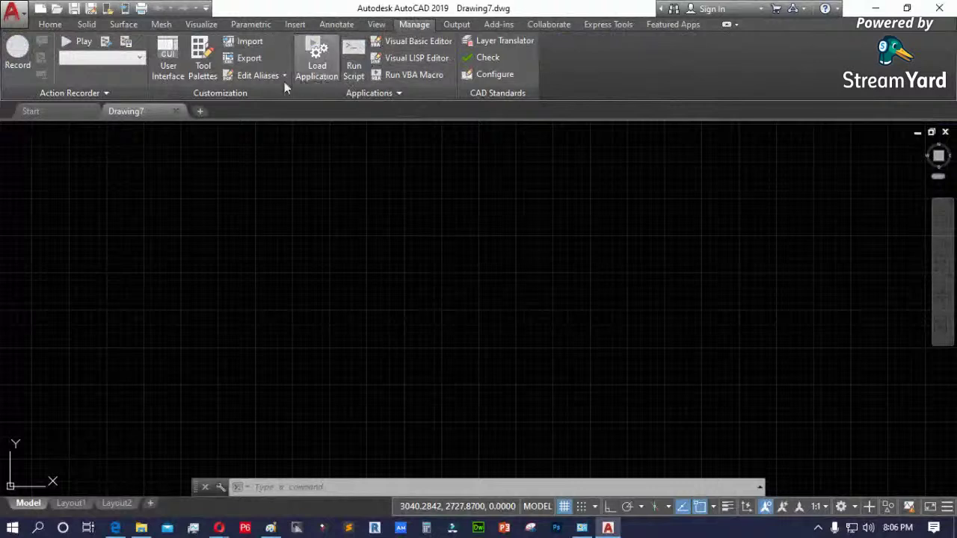
{"action": "left_click", "coordinate": [457, 26]}
{"action": "left_click", "coordinate": [376, 25]}
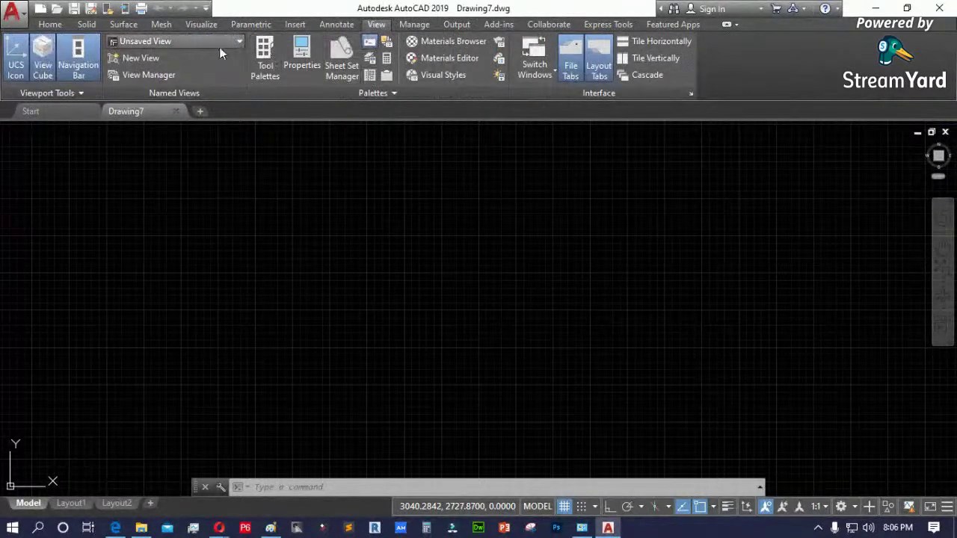
- Browse the Visualize, Mesh, Add-ins, Output, Manage and Surface tabs, ending on Home
{"action": "left_click", "coordinate": [200, 24]}
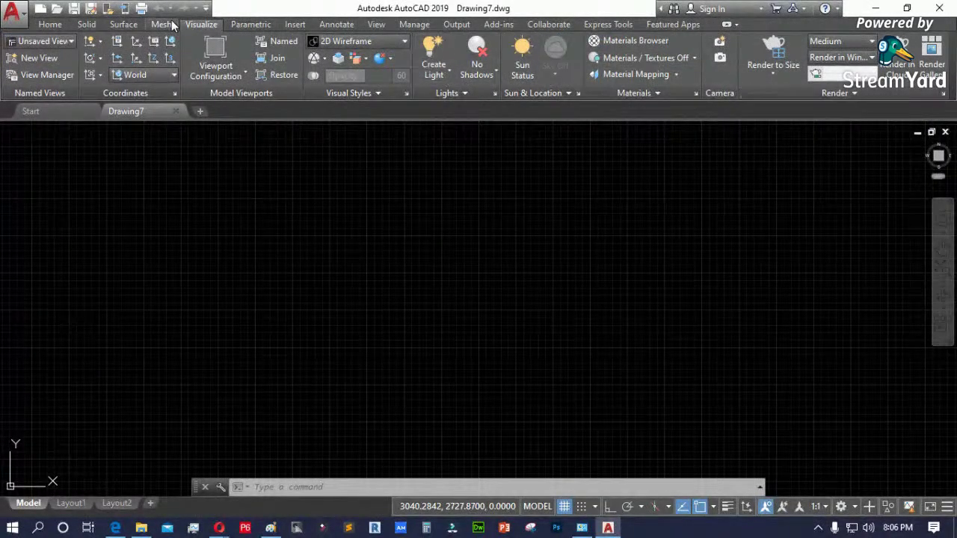
{"action": "left_click", "coordinate": [161, 24]}
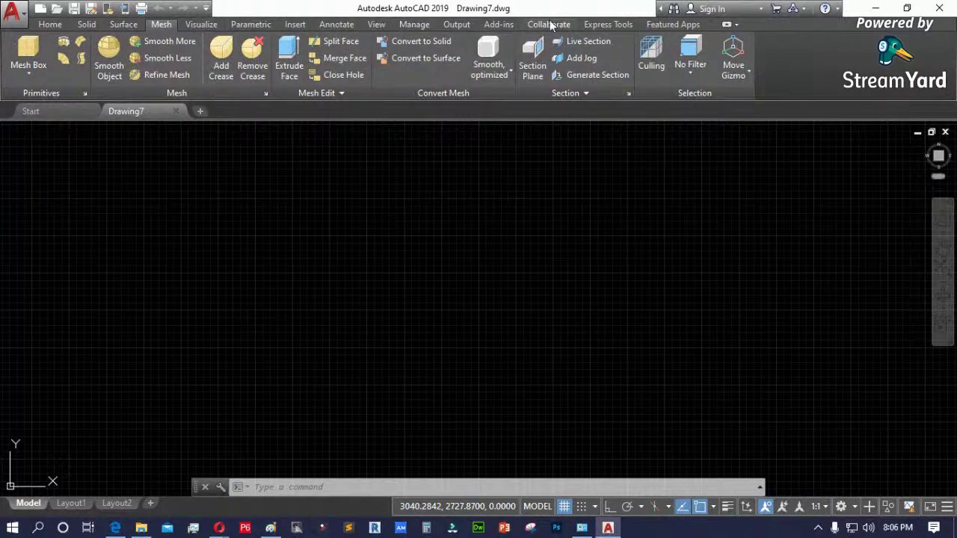
{"action": "left_click", "coordinate": [499, 26]}
{"action": "left_click", "coordinate": [457, 24]}
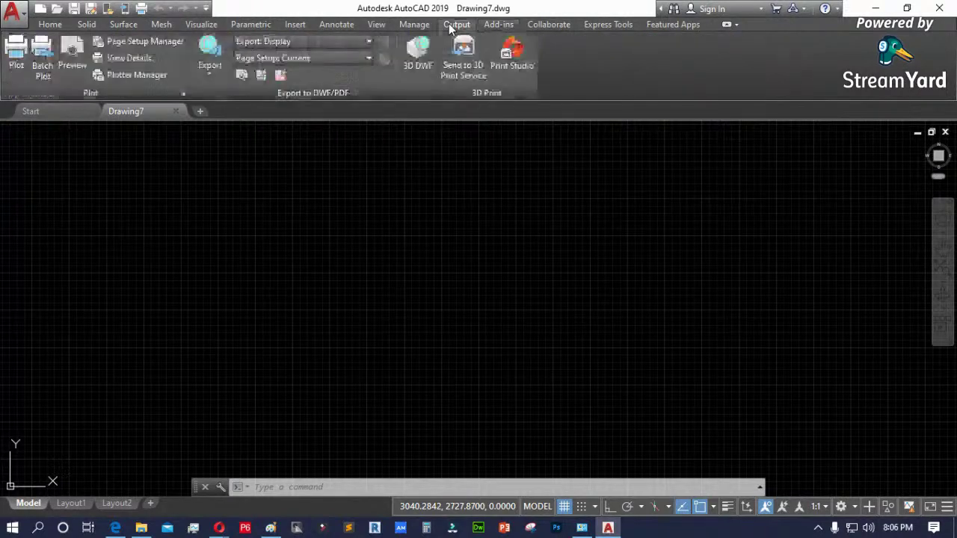
{"action": "left_click", "coordinate": [414, 24]}
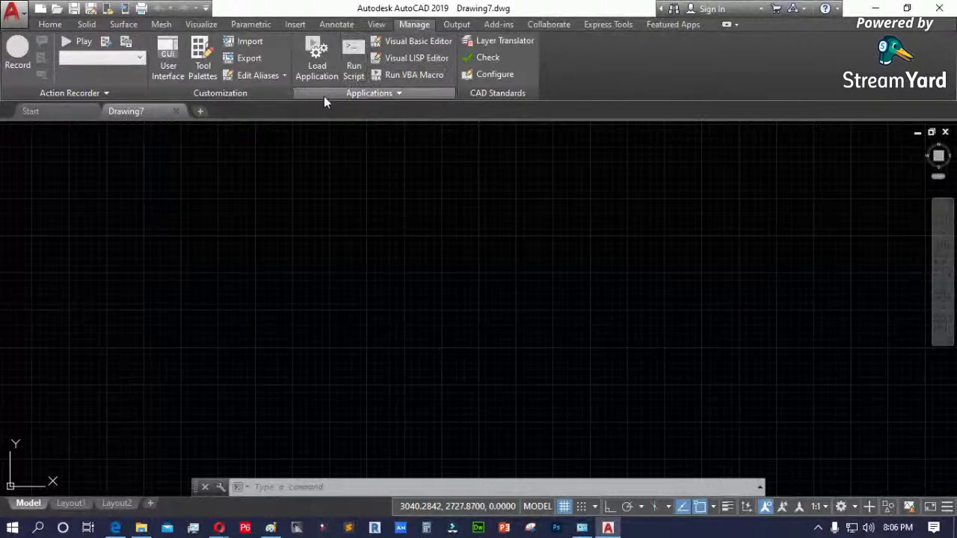
{"action": "left_click", "coordinate": [394, 95]}
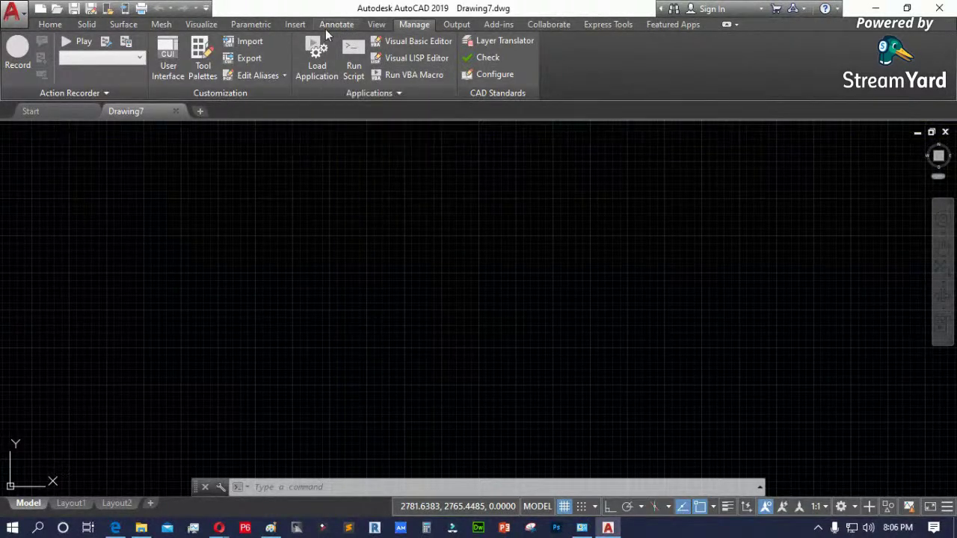
{"action": "left_click", "coordinate": [376, 25]}
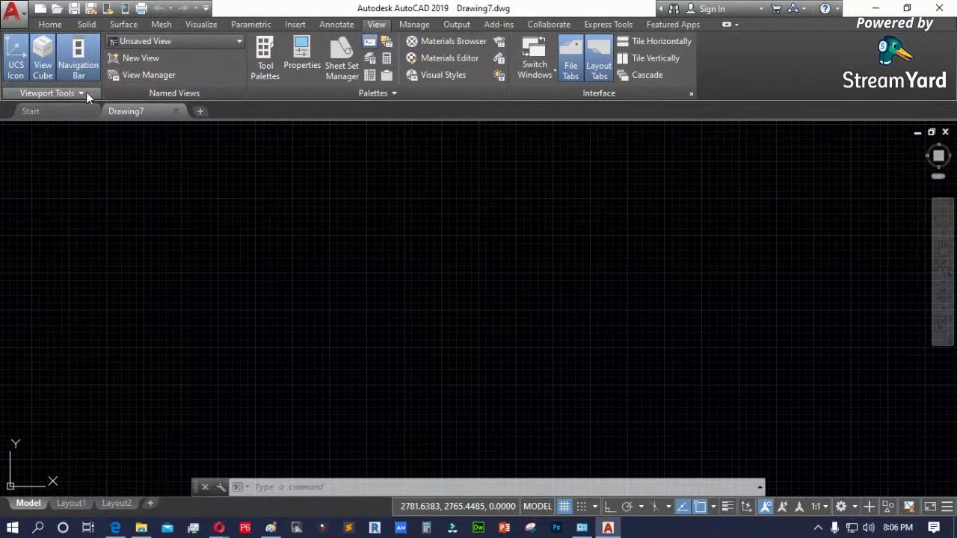
{"action": "left_click", "coordinate": [122, 24]}
{"action": "left_click", "coordinate": [54, 24]}
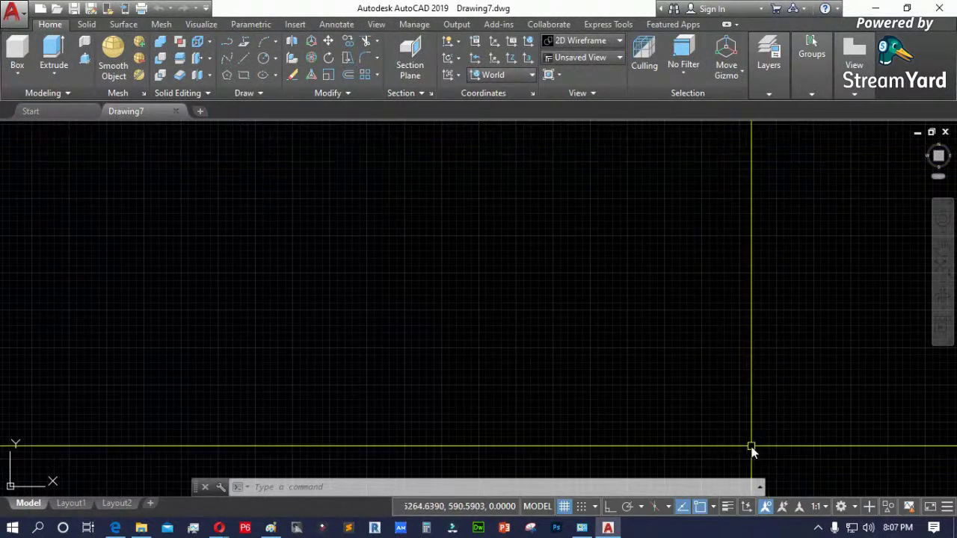
- Open the Customize User Interface window from the workspace menu and close it unchanged
{"action": "left_click", "coordinate": [855, 509]}
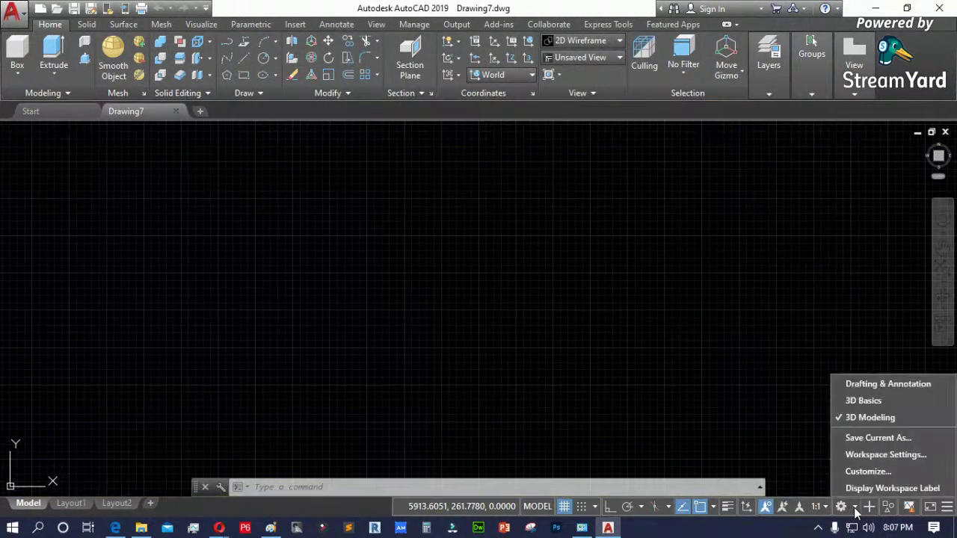
{"action": "left_click", "coordinate": [859, 471]}
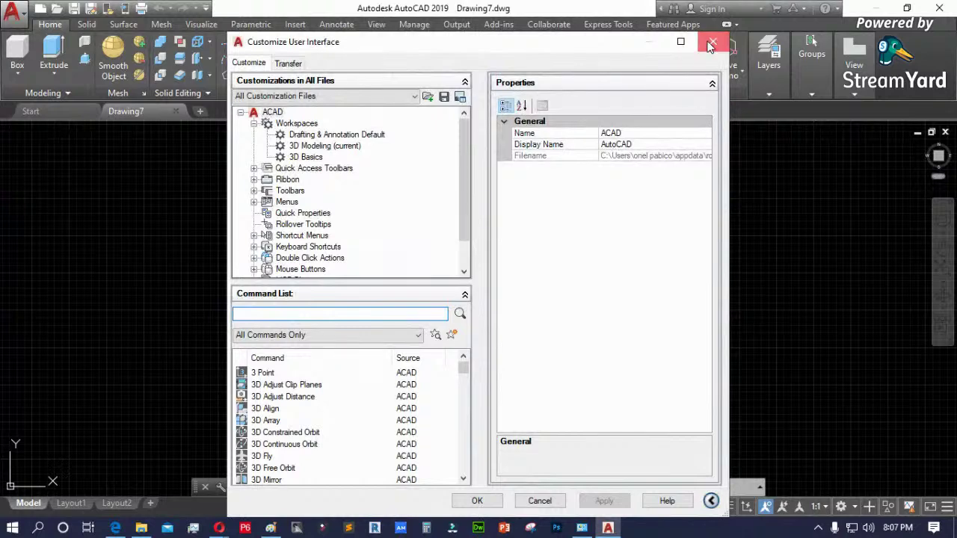
{"action": "left_click", "coordinate": [711, 44]}
- Review Workspace Settings without changes, then switch to the Drafting & Annotation workspace
{"action": "left_click", "coordinate": [854, 508]}
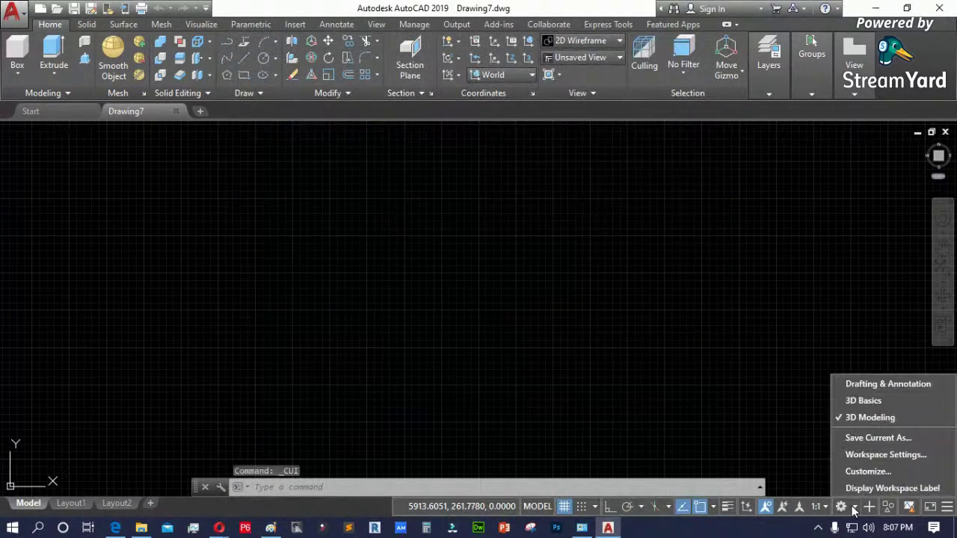
{"action": "left_click", "coordinate": [877, 455]}
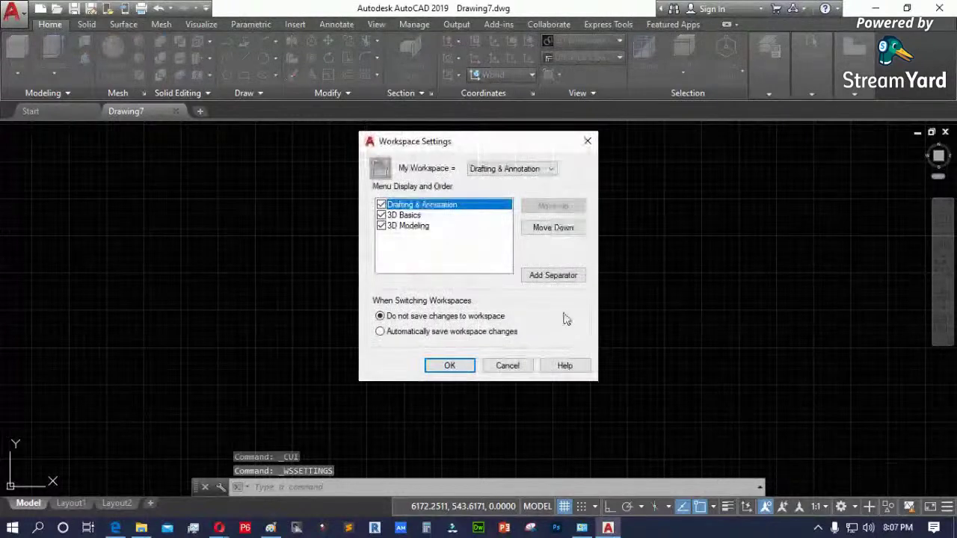
{"action": "left_click", "coordinate": [505, 169]}
{"action": "left_click", "coordinate": [468, 262]}
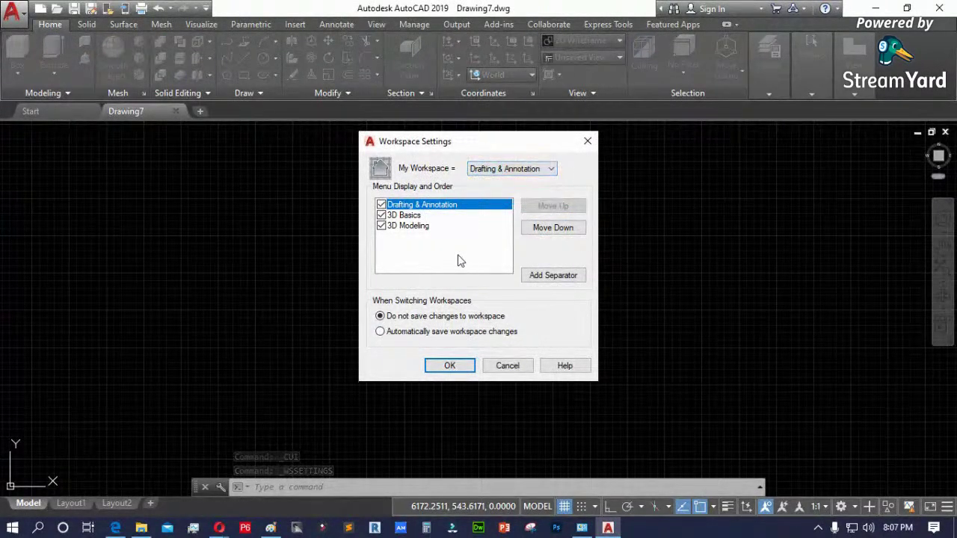
{"action": "left_click", "coordinate": [507, 366]}
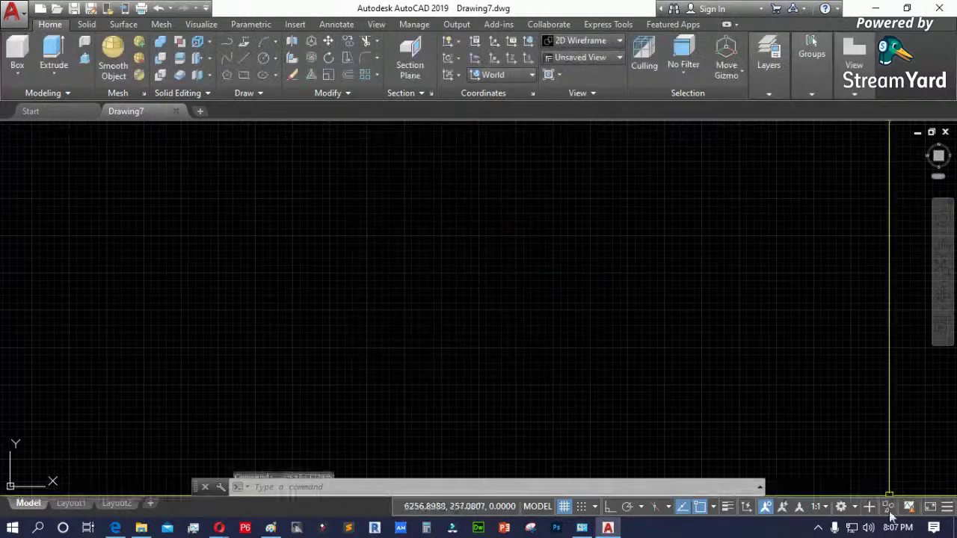
{"action": "left_click", "coordinate": [841, 506]}
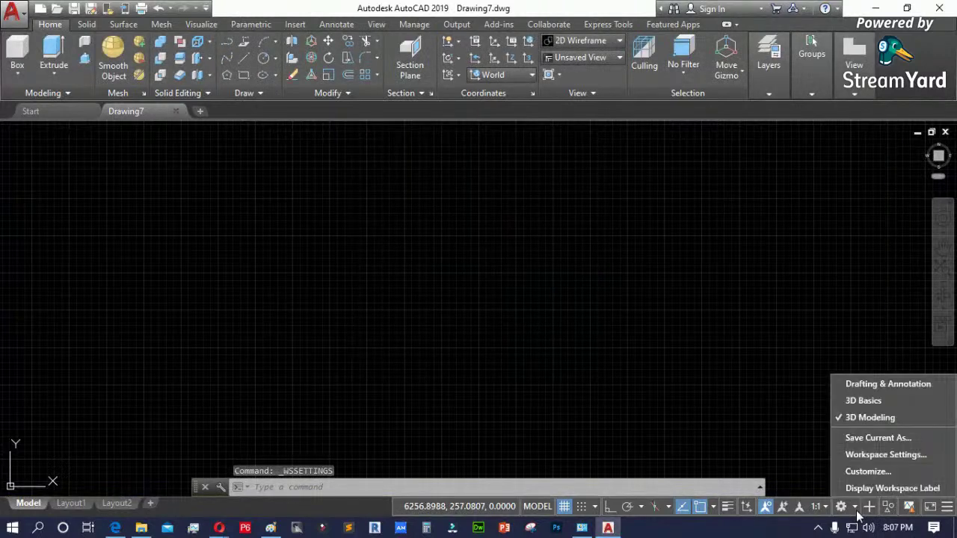
{"action": "left_click", "coordinate": [883, 385]}
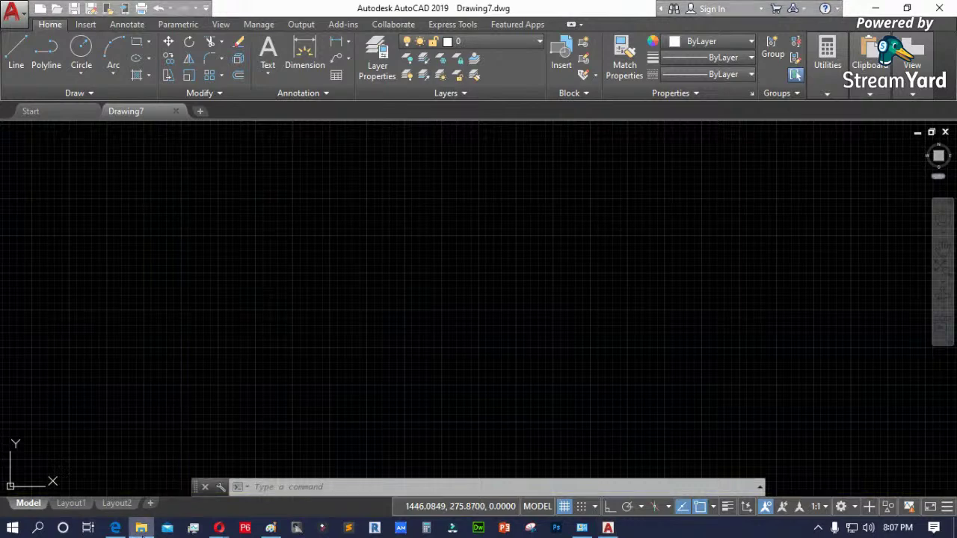
- Search the Documents folder for 'classic' and show the results in Details view
{"action": "left_click", "coordinate": [141, 527]}
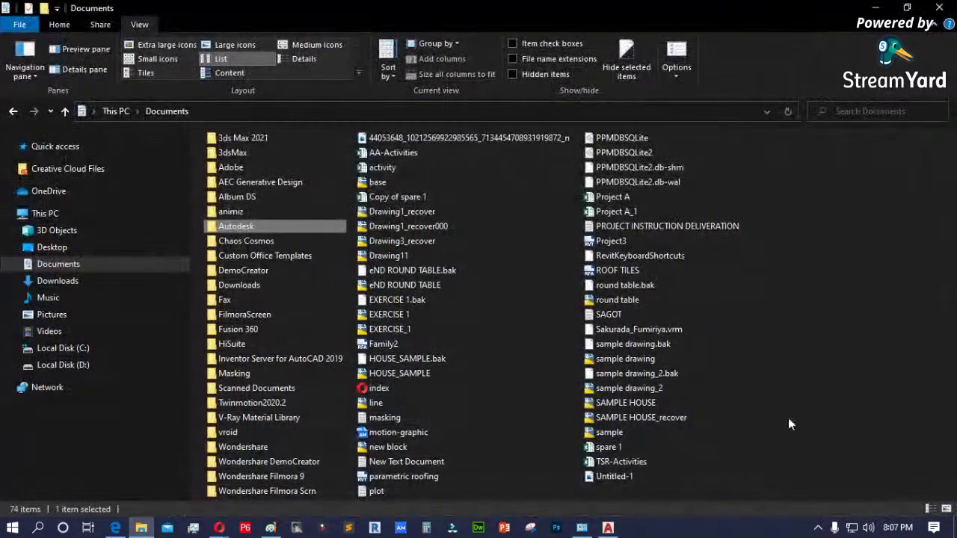
{"action": "left_click", "coordinate": [857, 111]}
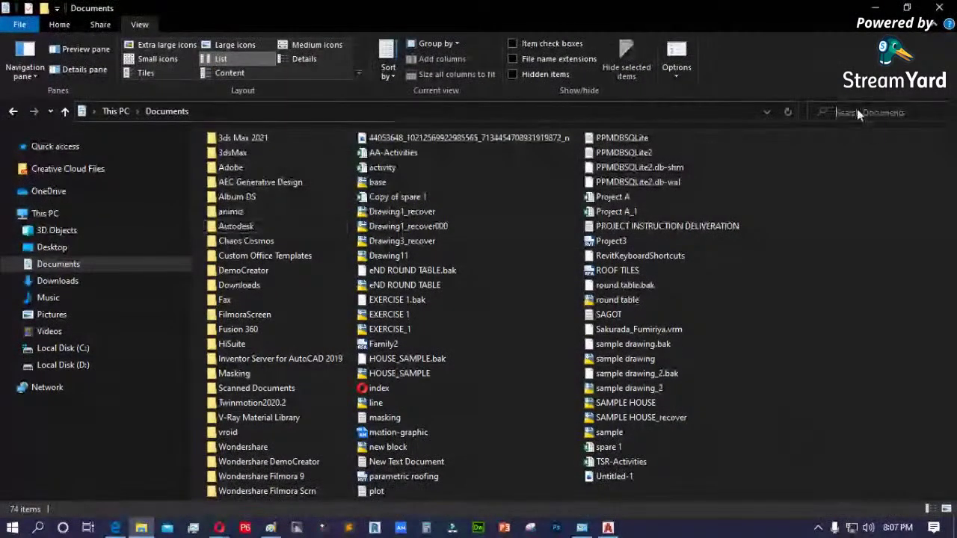
{"action": "type", "text": "dassic"}
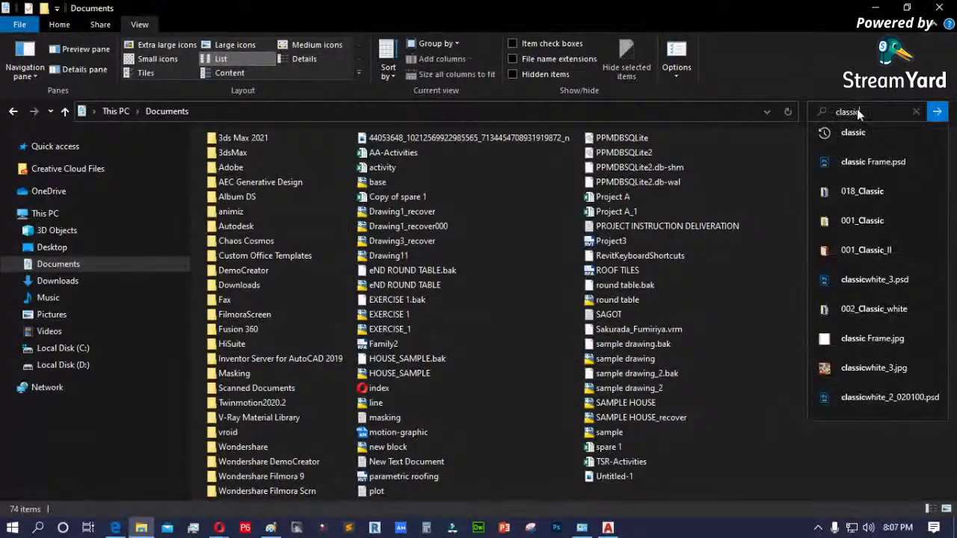
{"action": "left_click", "coordinate": [864, 135]}
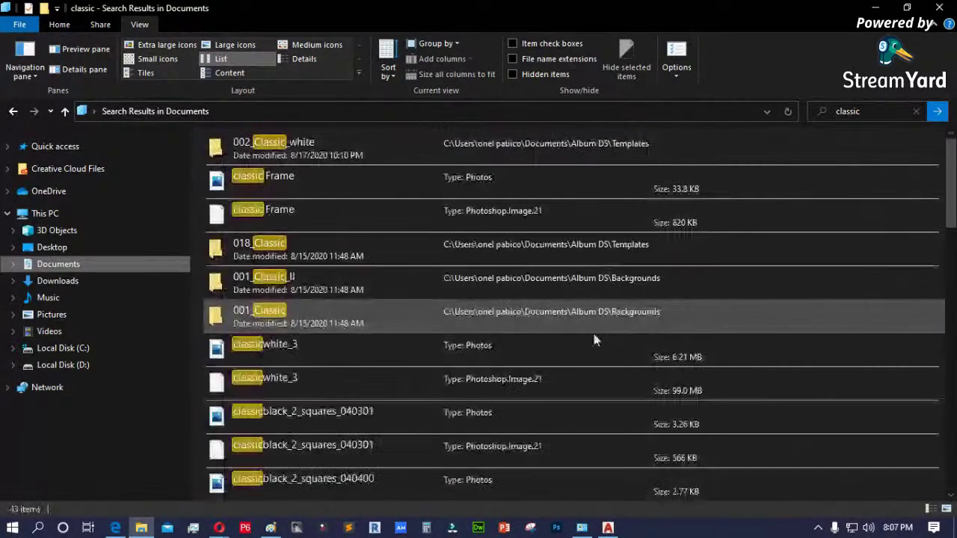
{"action": "scroll", "coordinate": [523, 445], "scroll_direction": "down", "scroll_amount": 3}
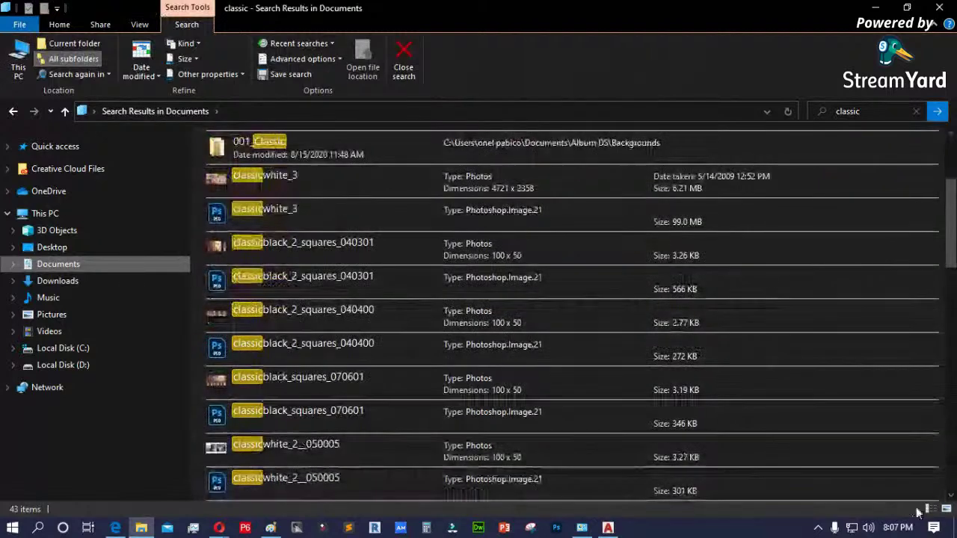
{"action": "left_click", "coordinate": [929, 509]}
{"action": "scroll", "coordinate": [791, 342], "scroll_direction": "down", "scroll_amount": 6}
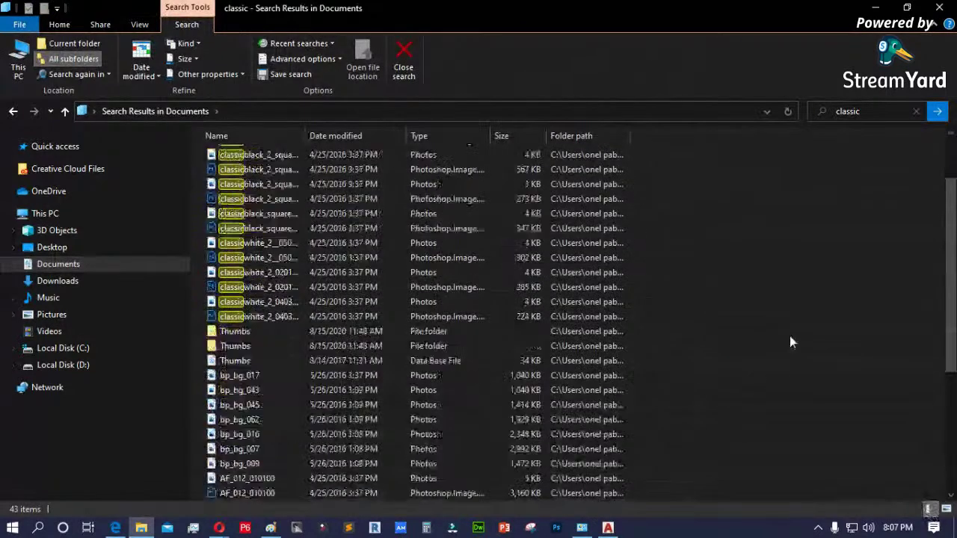
{"action": "scroll", "coordinate": [790, 341], "scroll_direction": "up", "scroll_amount": 6}
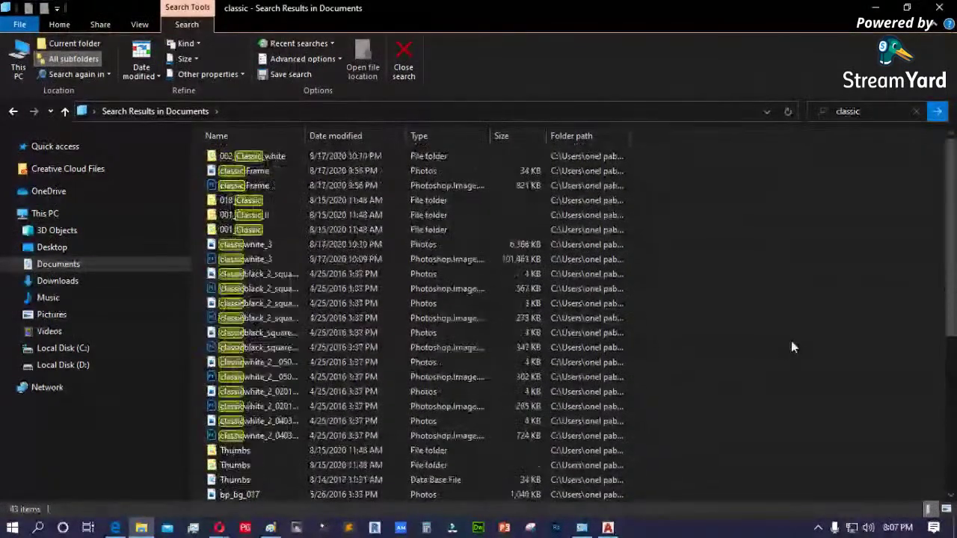
- Open Local Disk (D:) and list its contents in Details view
{"action": "left_click", "coordinate": [67, 364]}
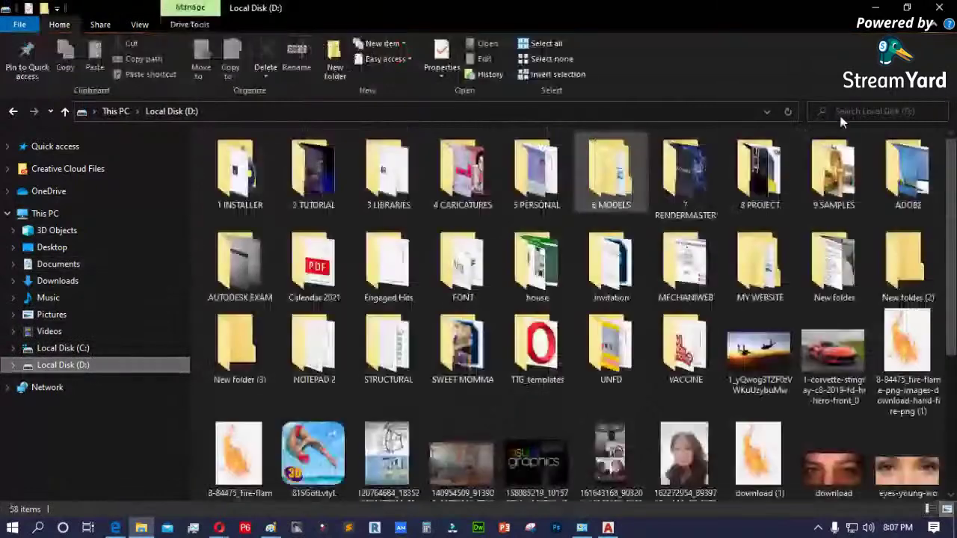
{"action": "left_click", "coordinate": [841, 114]}
{"action": "left_click", "coordinate": [796, 161]}
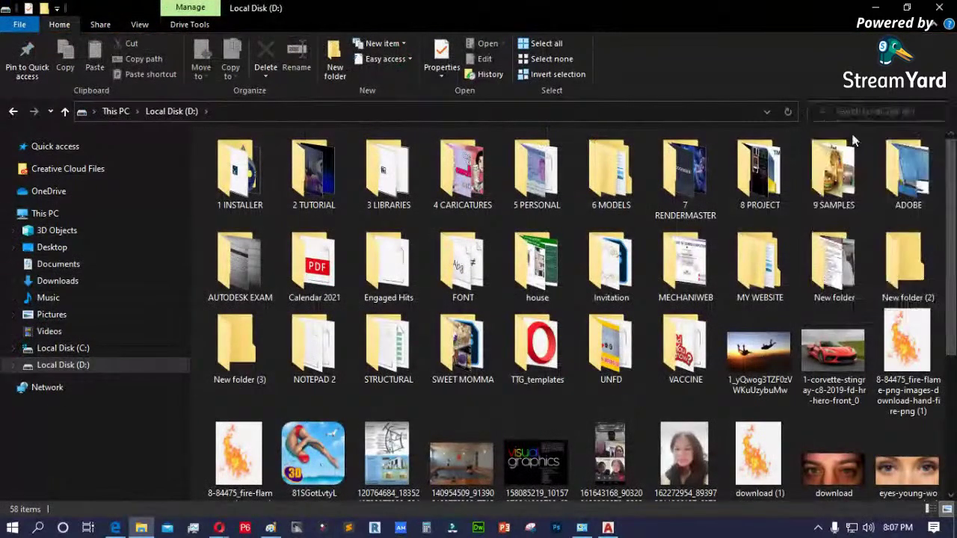
{"action": "scroll", "coordinate": [492, 307], "scroll_direction": "down", "scroll_amount": 3}
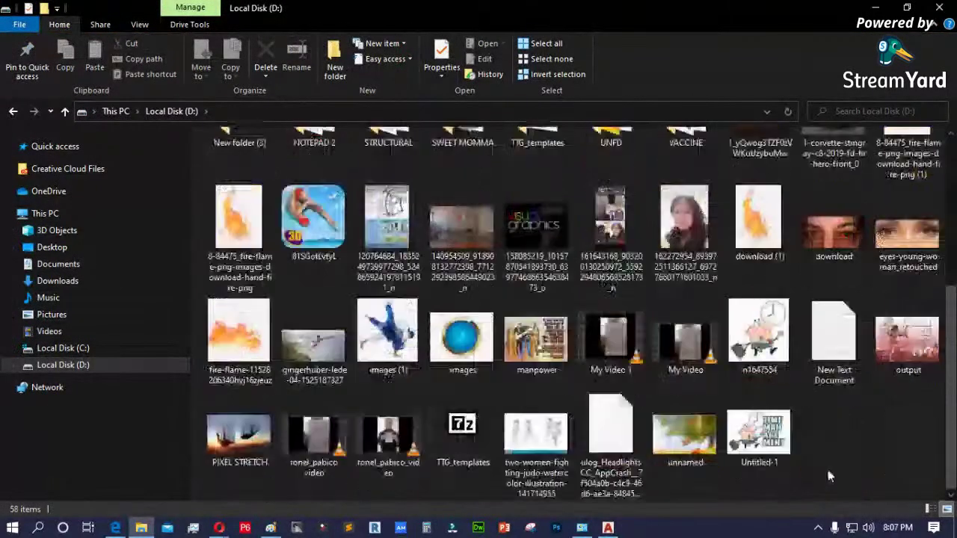
{"action": "left_click", "coordinate": [928, 509]}
{"action": "scroll", "coordinate": [782, 374], "scroll_direction": "down", "scroll_amount": 5}
{"action": "scroll", "coordinate": [782, 377], "scroll_direction": "down", "scroll_amount": 5}
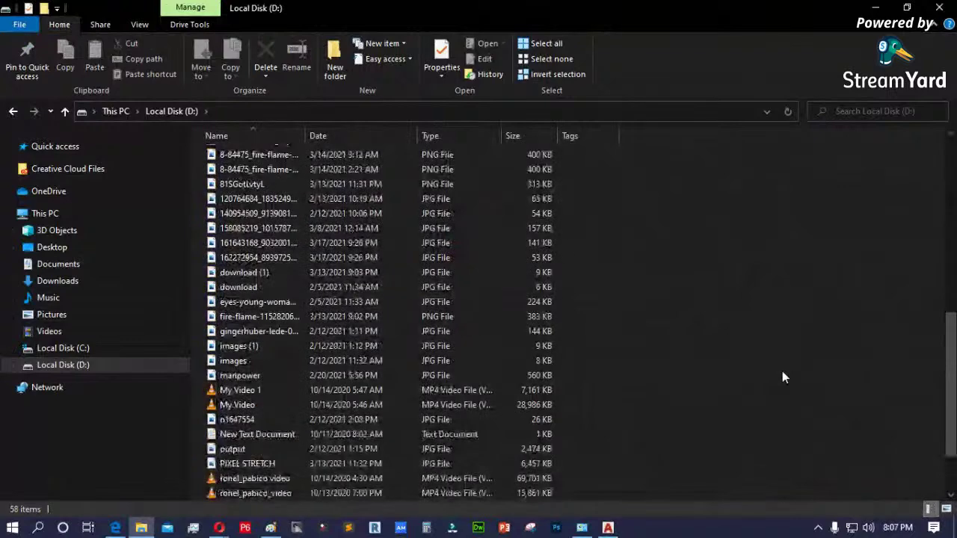
{"action": "scroll", "coordinate": [782, 377], "scroll_direction": "down", "scroll_amount": 2}
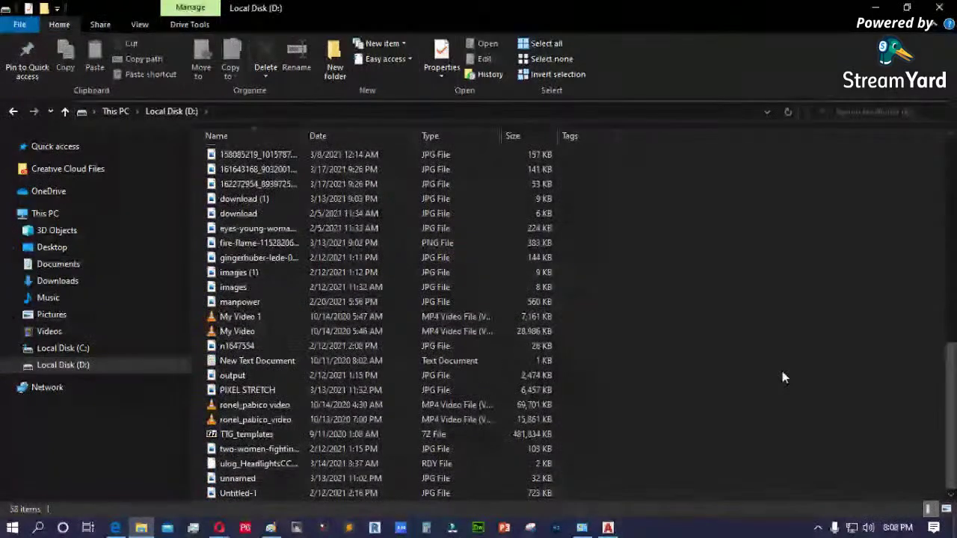
{"action": "scroll", "coordinate": [782, 374], "scroll_direction": "up", "scroll_amount": 10}
- Search Local Disk (D:) for 'classic', then minimize File Explorer
{"action": "left_click", "coordinate": [867, 111]}
{"action": "key", "text": "Escape"}
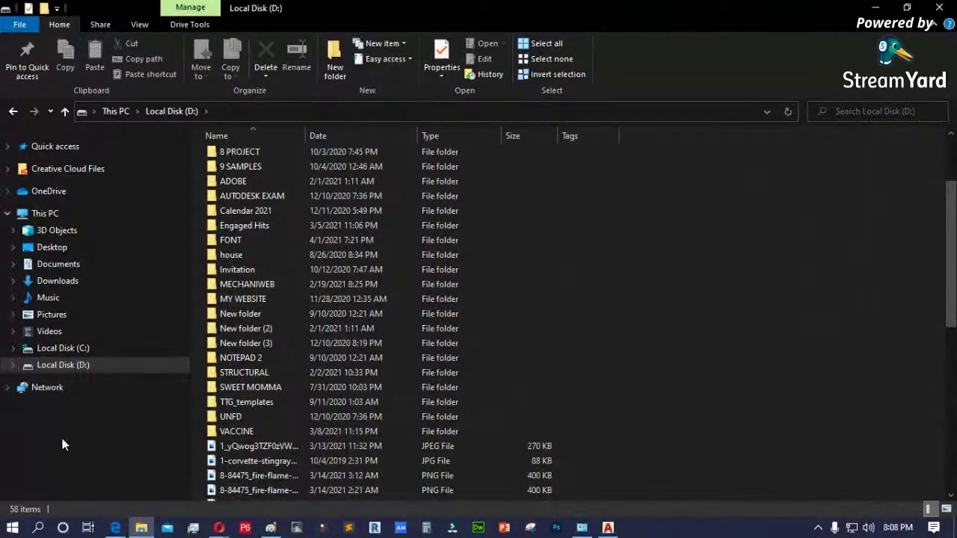
{"action": "left_click", "coordinate": [843, 112]}
{"action": "left_click", "coordinate": [844, 130]}
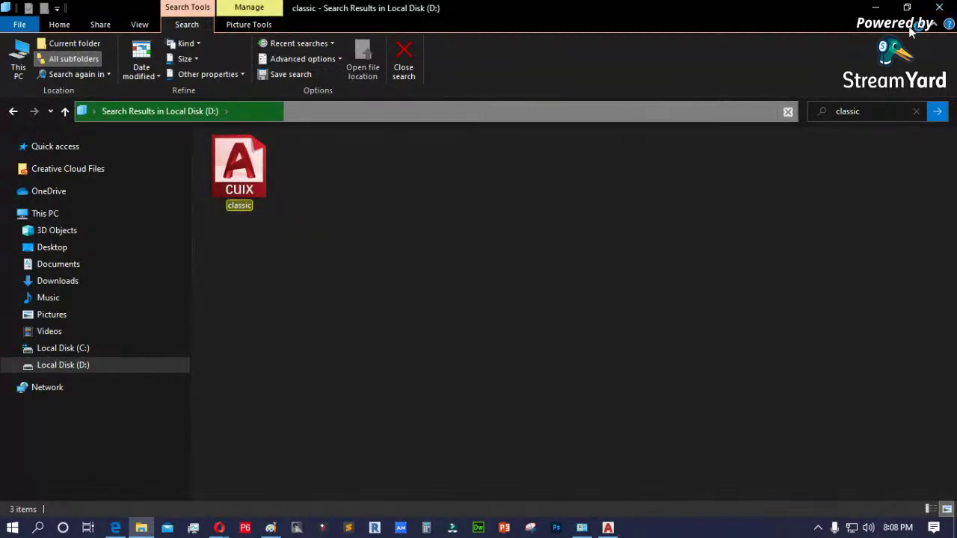
{"action": "left_click", "coordinate": [876, 8]}
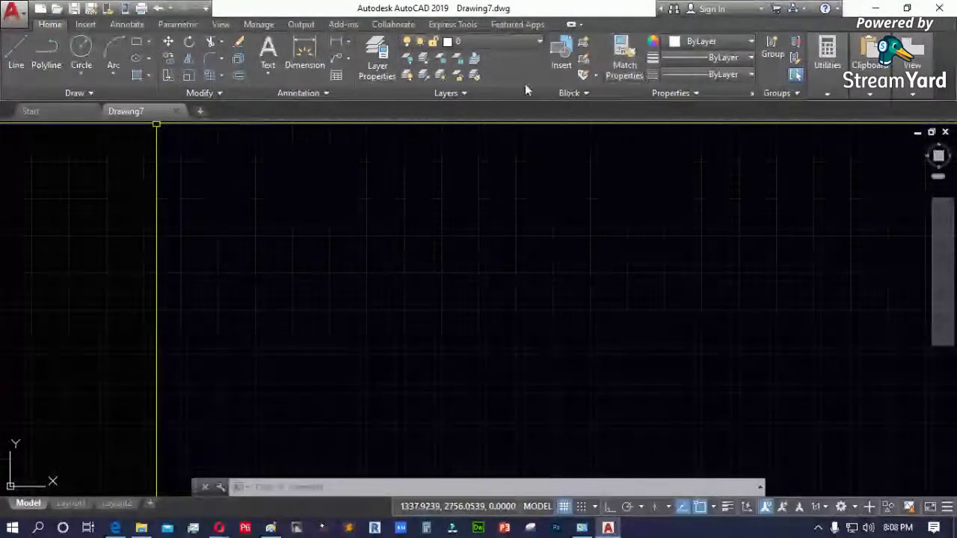
- Cancel the workspace prompt and check the saved profiles in Options, closing it unchanged
{"action": "key", "text": "Escape"}
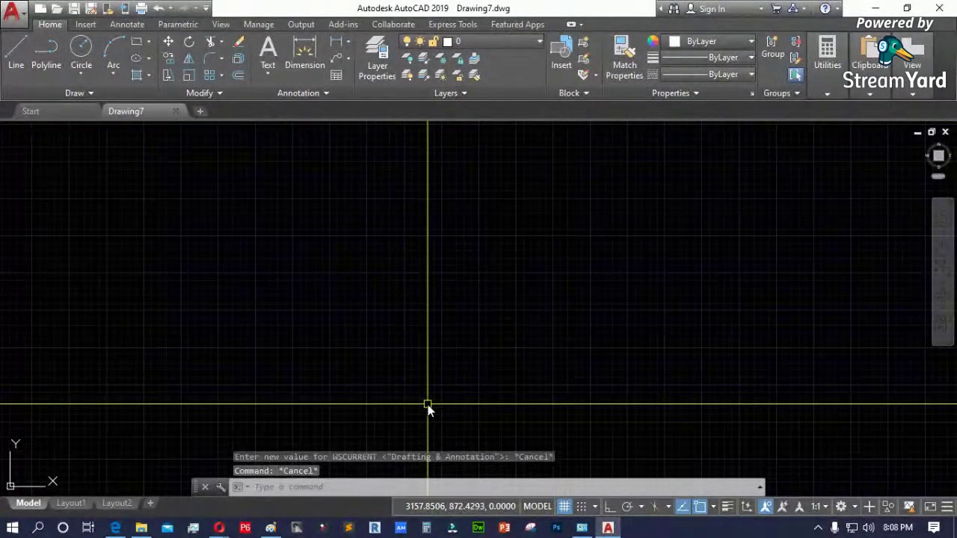
{"action": "type", "text": "op"}
{"action": "key", "text": "Return"}
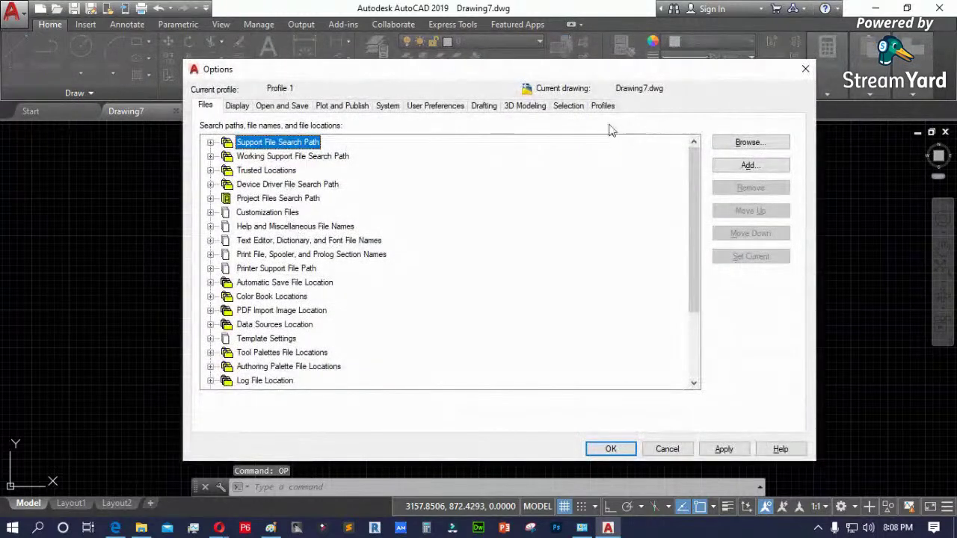
{"action": "left_click", "coordinate": [603, 106]}
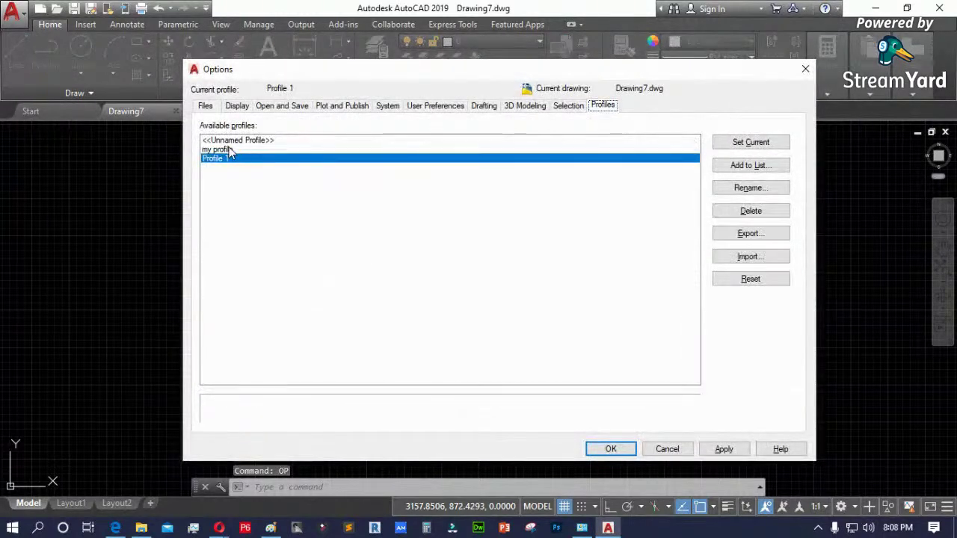
{"action": "left_click", "coordinate": [654, 449]}
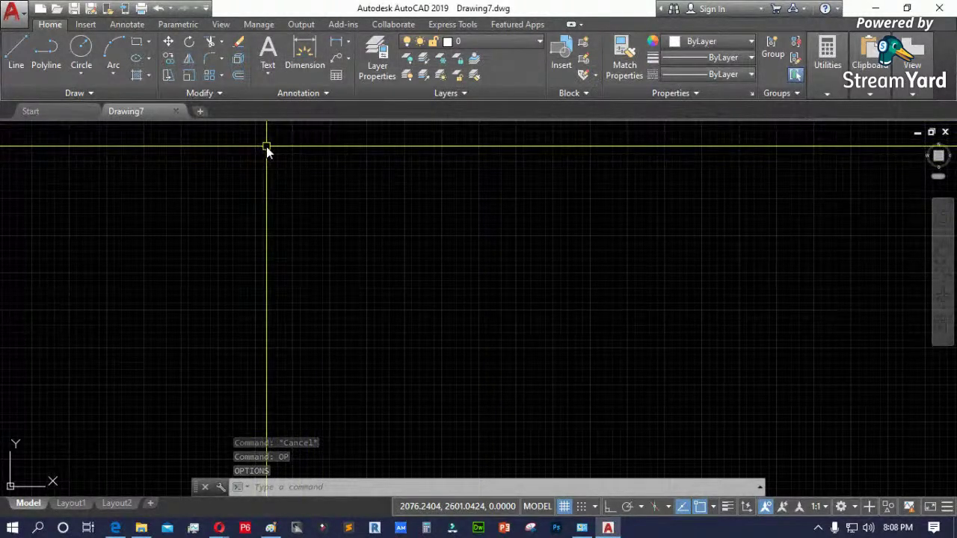
- Run TOOLBAR, then close the customization window and cancel the leftover command
{"action": "type", "text": "toolbar"}
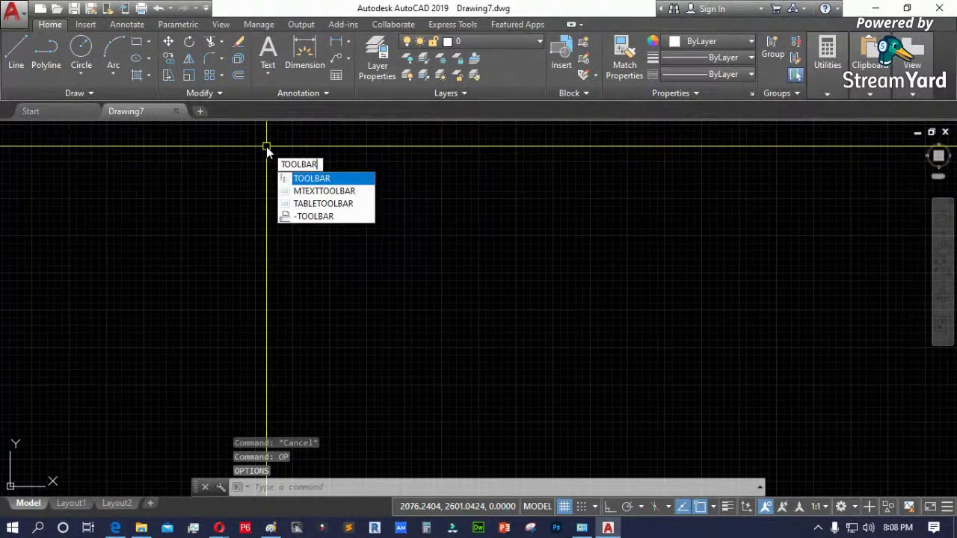
{"action": "key", "text": "Return"}
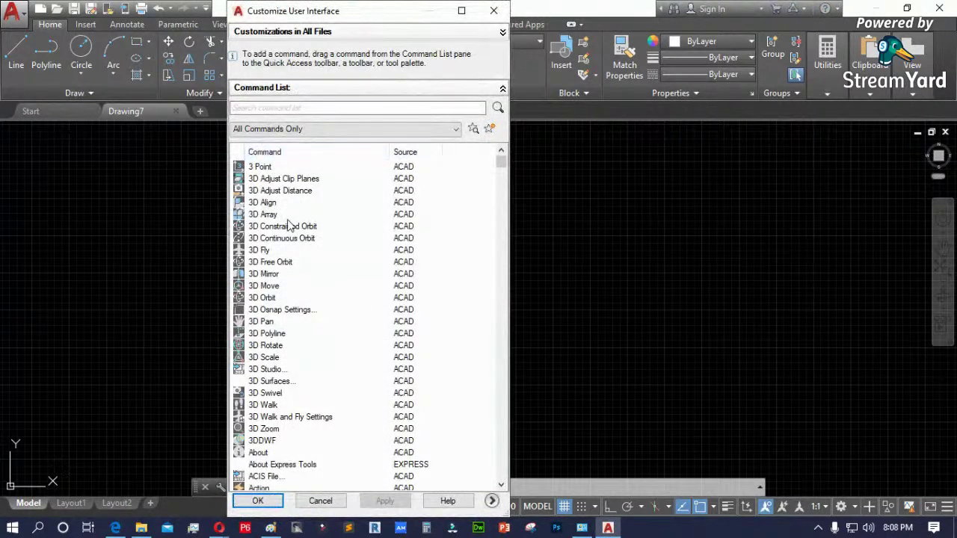
{"action": "scroll", "coordinate": [412, 456], "scroll_direction": "down", "scroll_amount": 4}
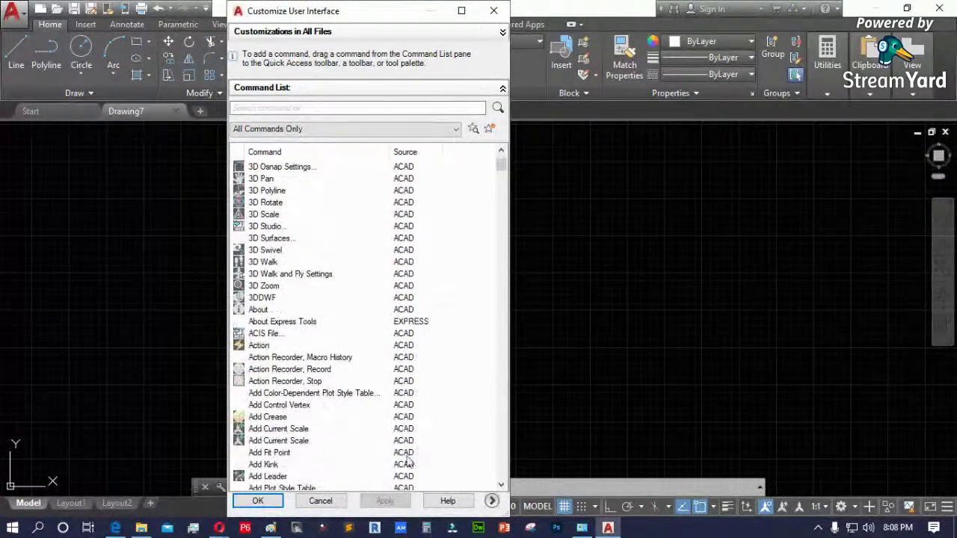
{"action": "left_click", "coordinate": [321, 501]}
{"action": "key", "text": "Escape"}
{"action": "key", "text": "Escape"}
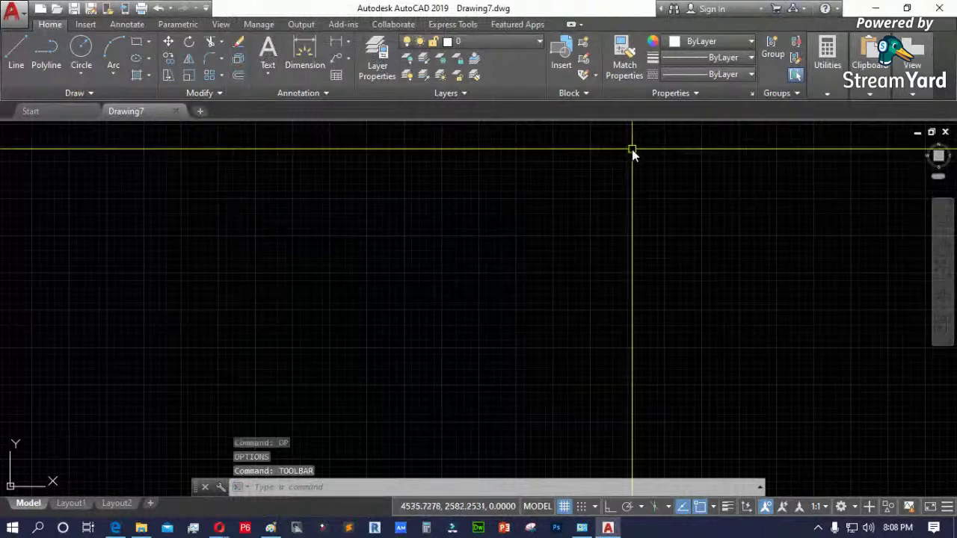
- Hide the ribbon with RIBBONCLOSE, then restore it with RIBBON
{"action": "type", "text": "ri"}
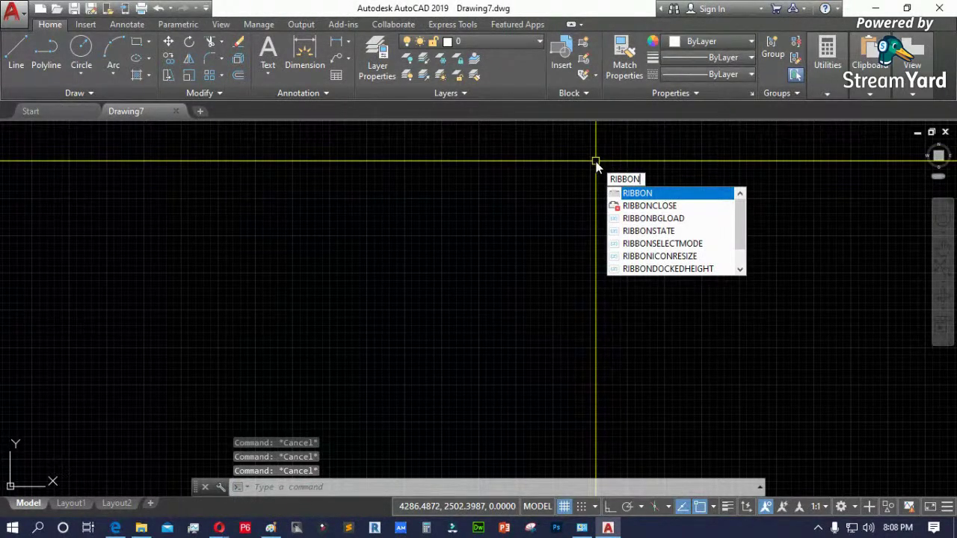
{"action": "key", "text": "Down"}
{"action": "key", "text": "Return"}
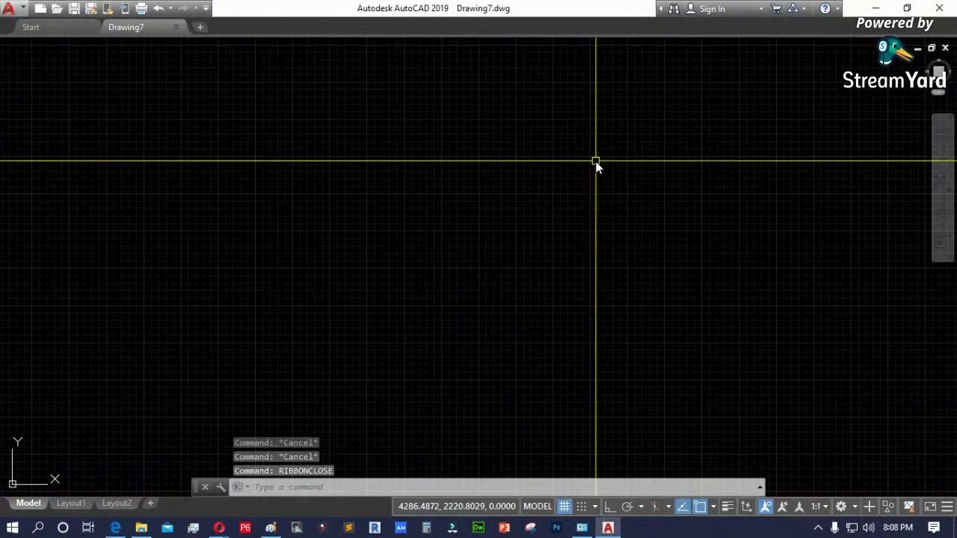
{"action": "right_click", "coordinate": [789, 27]}
{"action": "left_click", "coordinate": [614, 123]}
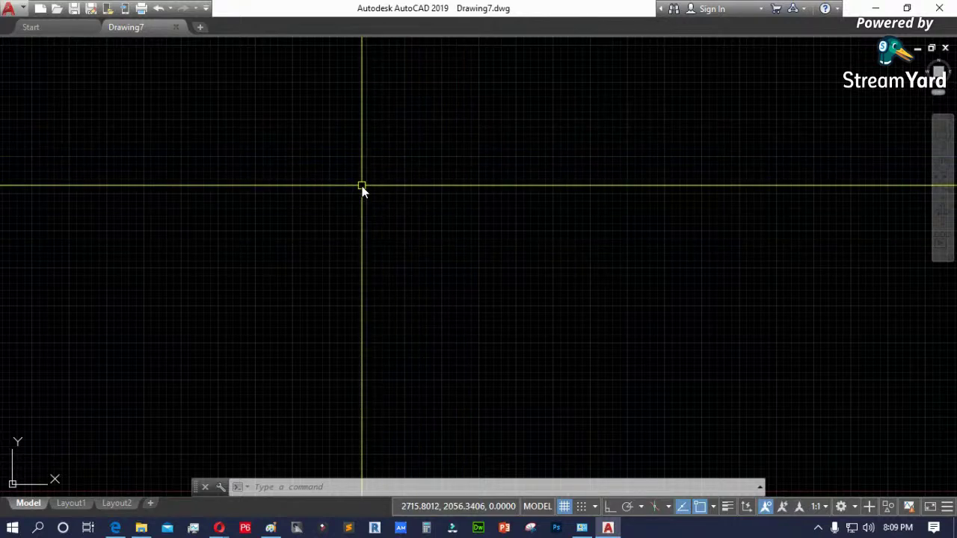
{"action": "type", "text": "RIBBON"}
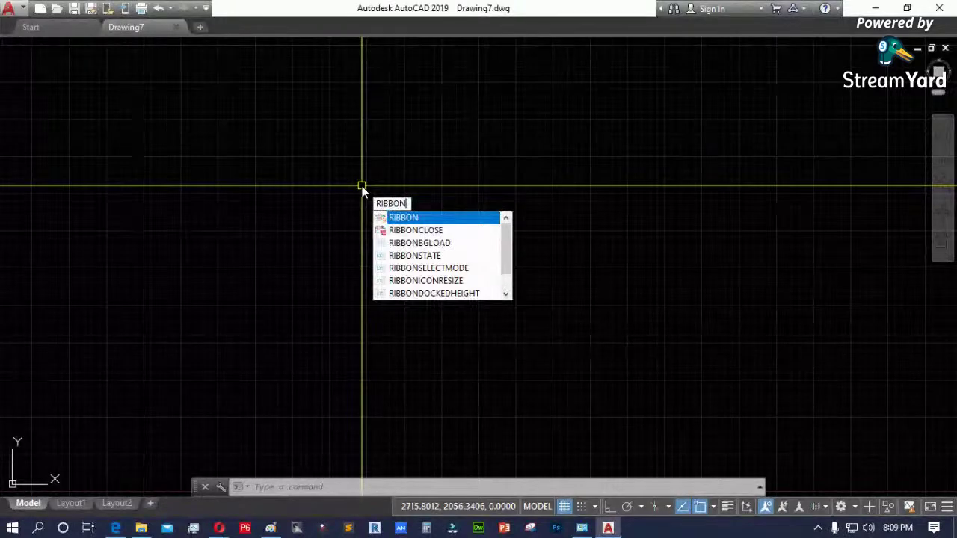
{"action": "key", "text": "Return"}
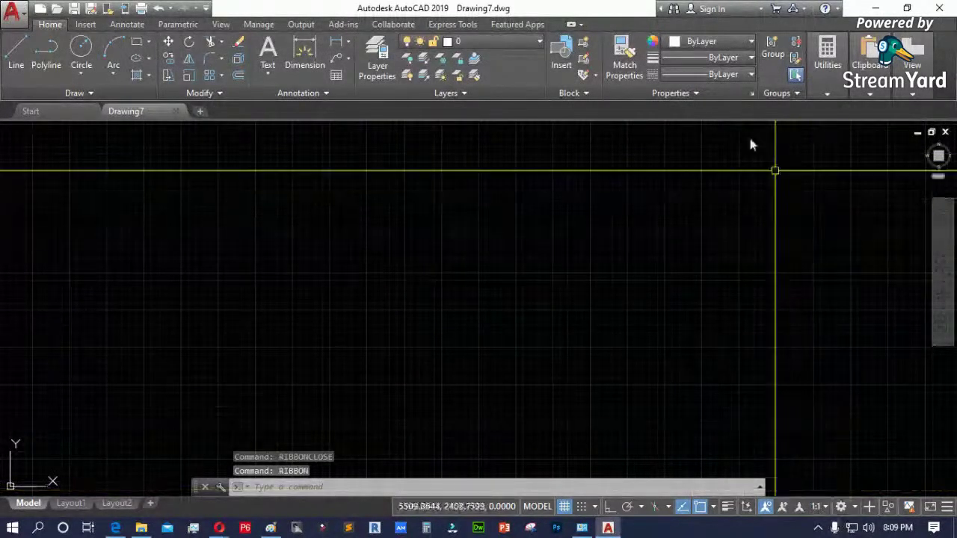
- Check the workspace list without switching, then run CUI
{"action": "left_click", "coordinate": [841, 506]}
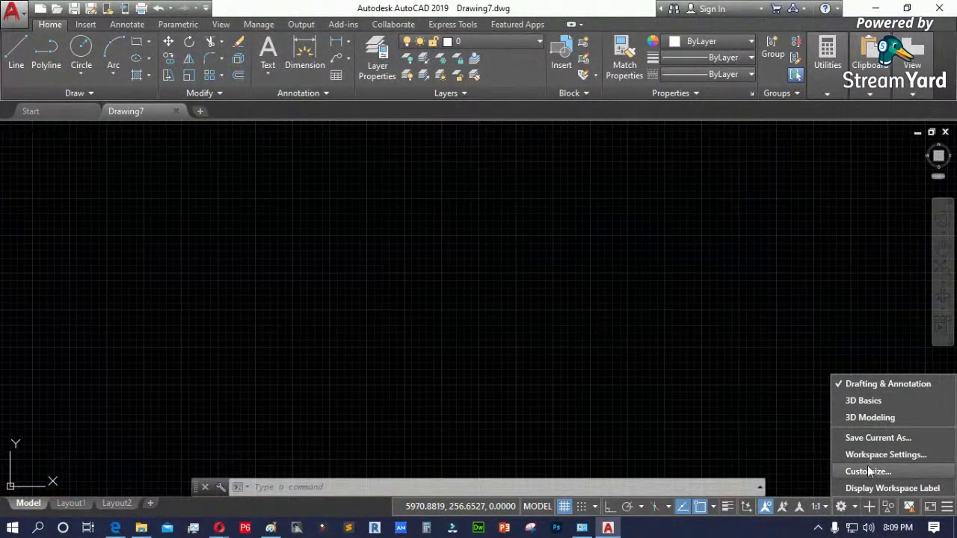
{"action": "left_click", "coordinate": [534, 333]}
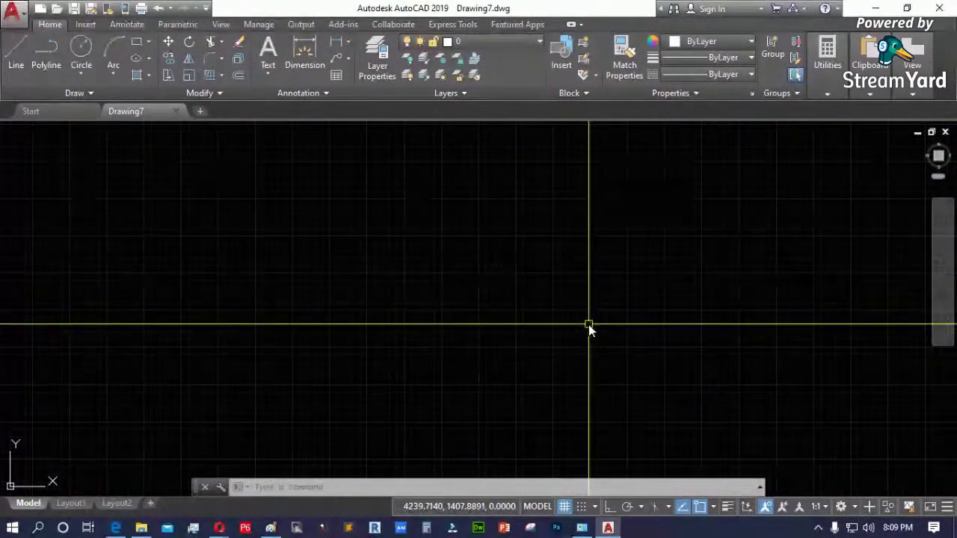
{"action": "type", "text": "cui"}
{"action": "key", "text": "Return"}
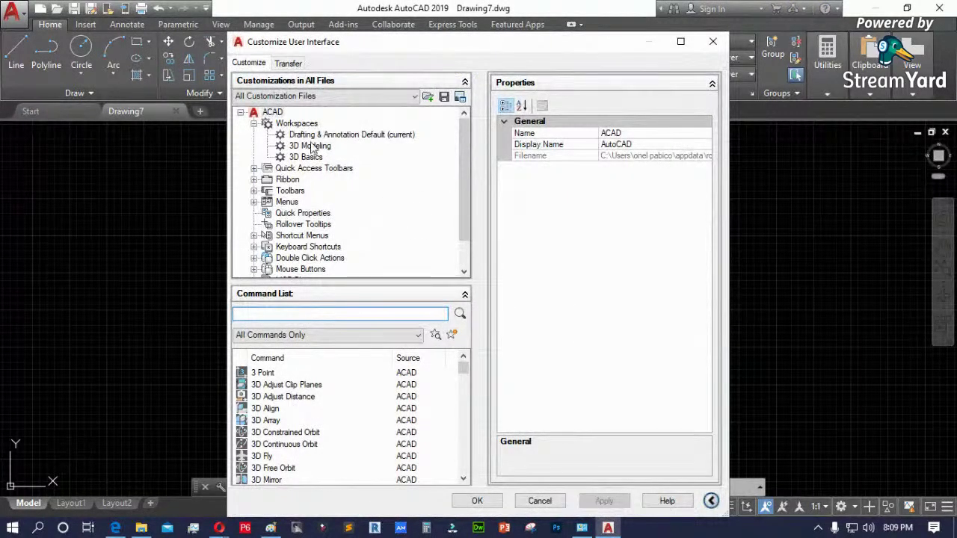
- Load classic.cuix from the Desktop into CUI's Transfer tab beside the main file
{"action": "left_click", "coordinate": [576, 264]}
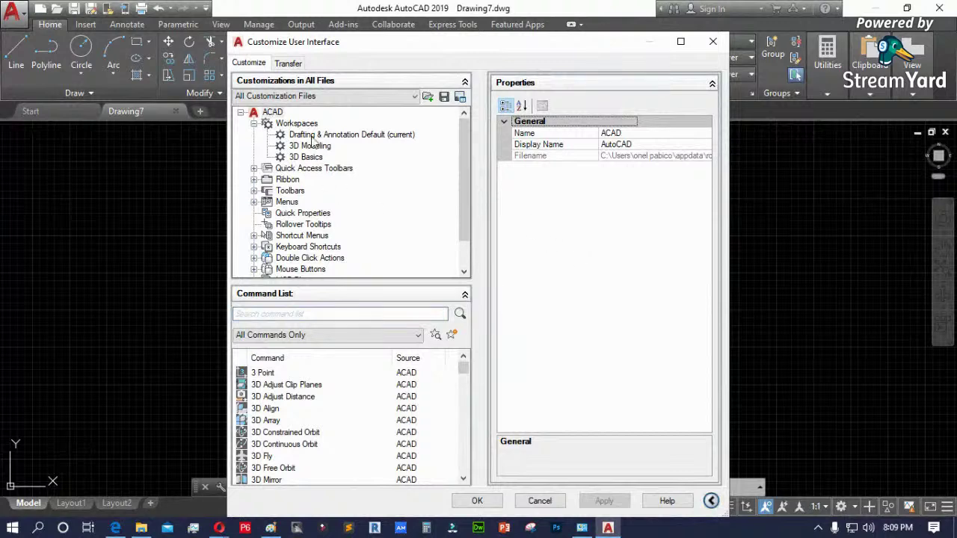
{"action": "left_click", "coordinate": [284, 64]}
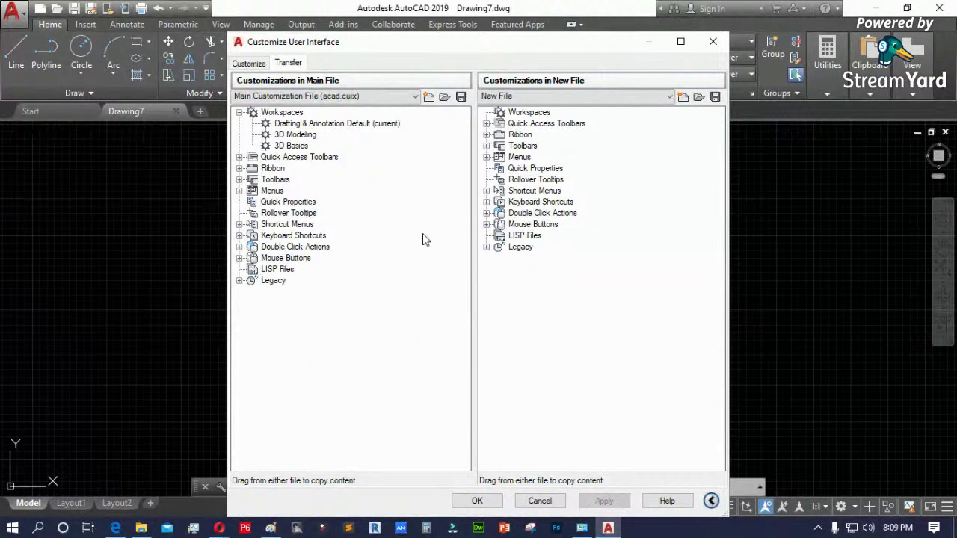
{"action": "left_click", "coordinate": [699, 97]}
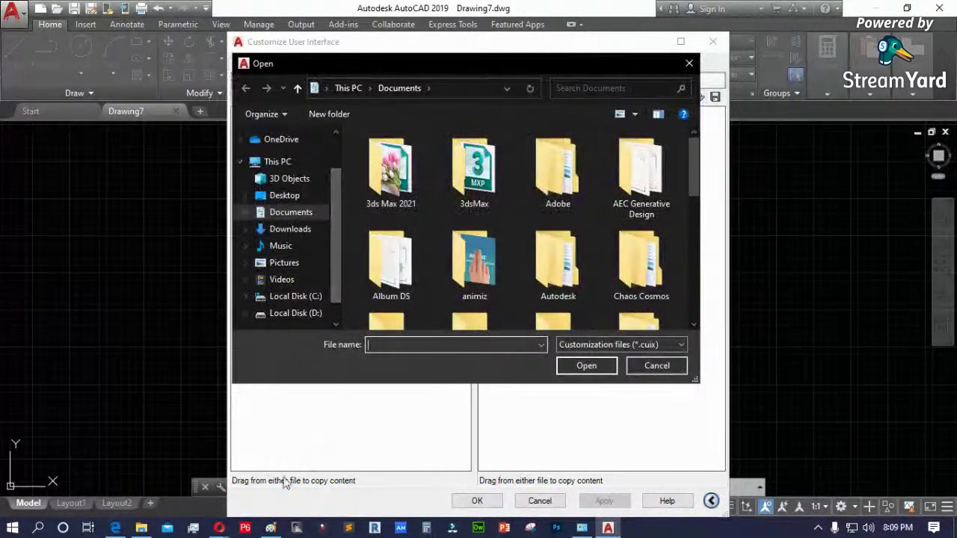
{"action": "left_click", "coordinate": [153, 527]}
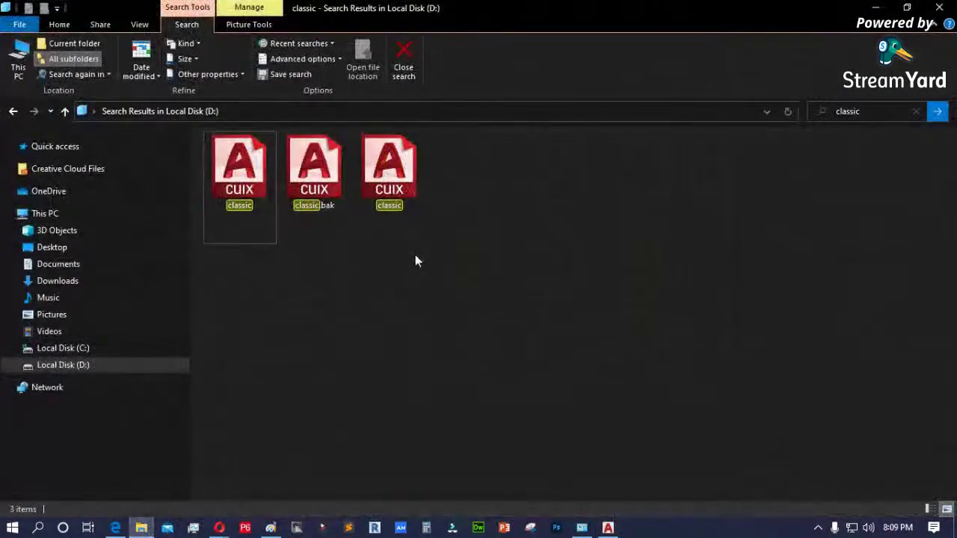
{"action": "left_click", "coordinate": [389, 172]}
{"action": "left_click", "coordinate": [243, 191]}
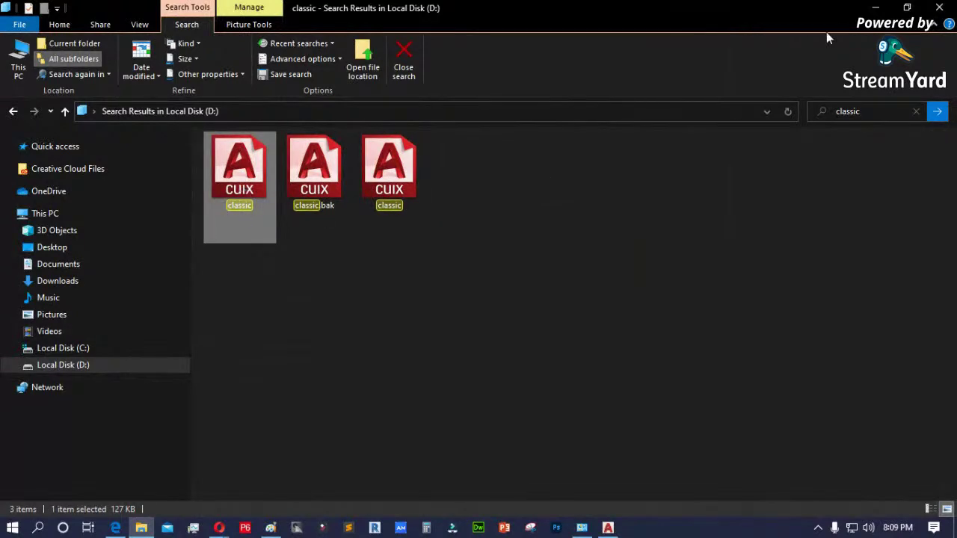
{"action": "left_click", "coordinate": [876, 7]}
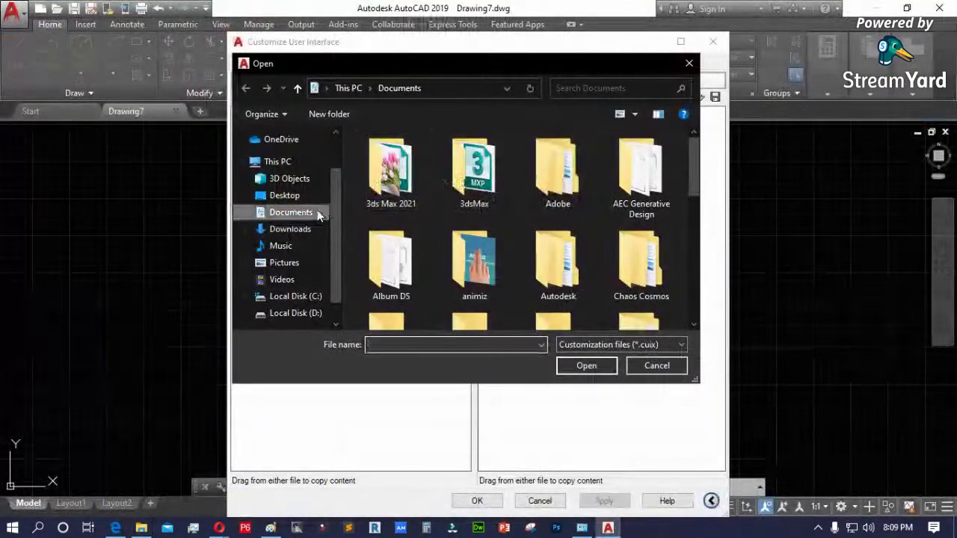
{"action": "left_click", "coordinate": [286, 195]}
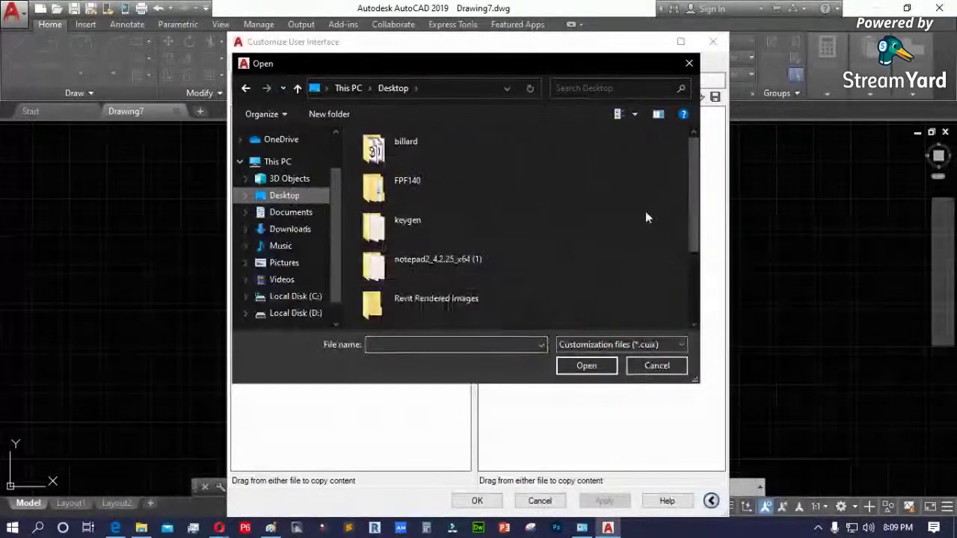
{"action": "key", "text": "End"}
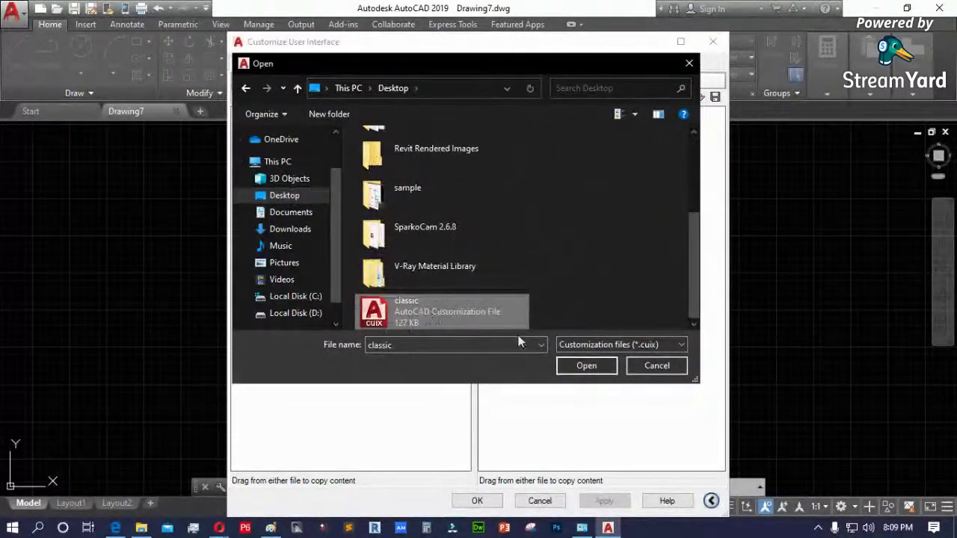
{"action": "left_click", "coordinate": [583, 363]}
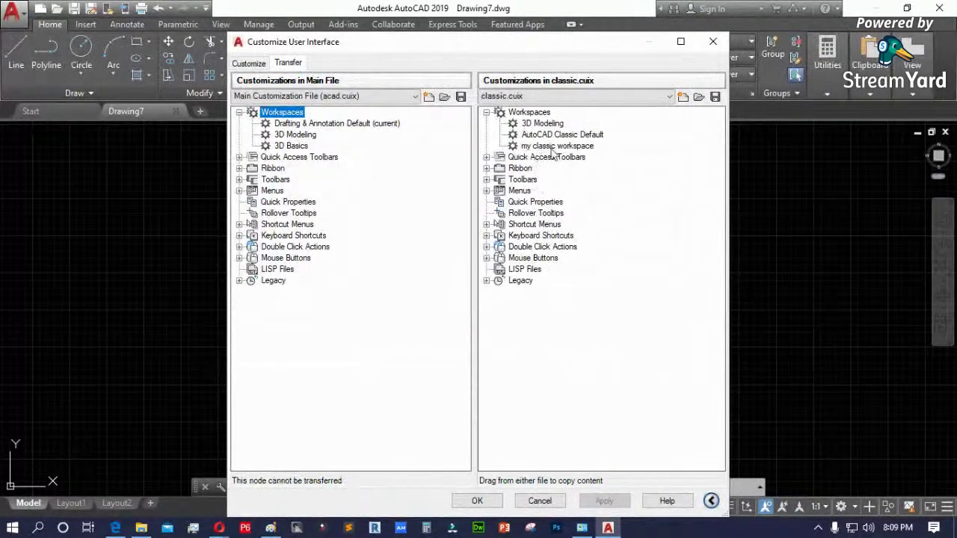
- Copy AutoCAD Classic Default into the main Workspaces, set it current, and apply
{"action": "left_click", "coordinate": [576, 147]}
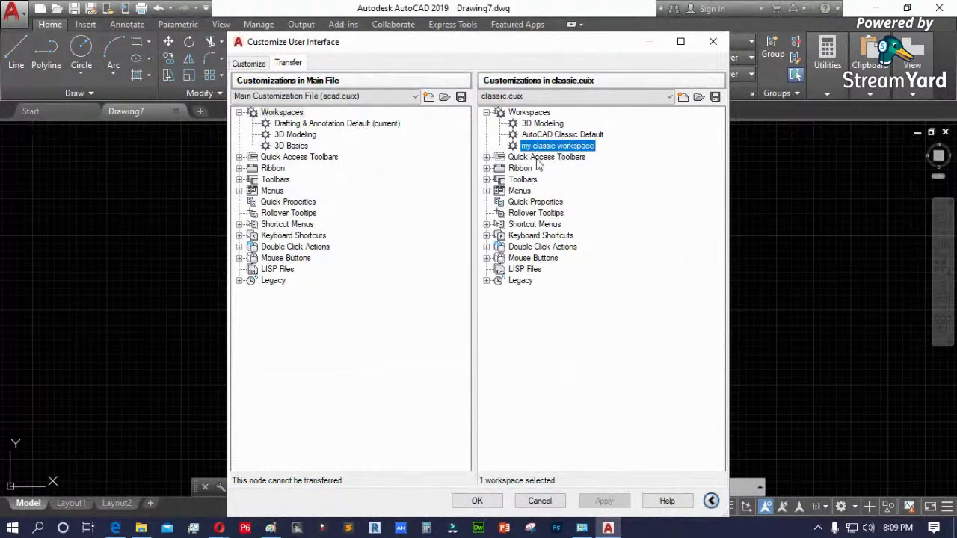
{"action": "left_click", "coordinate": [572, 135]}
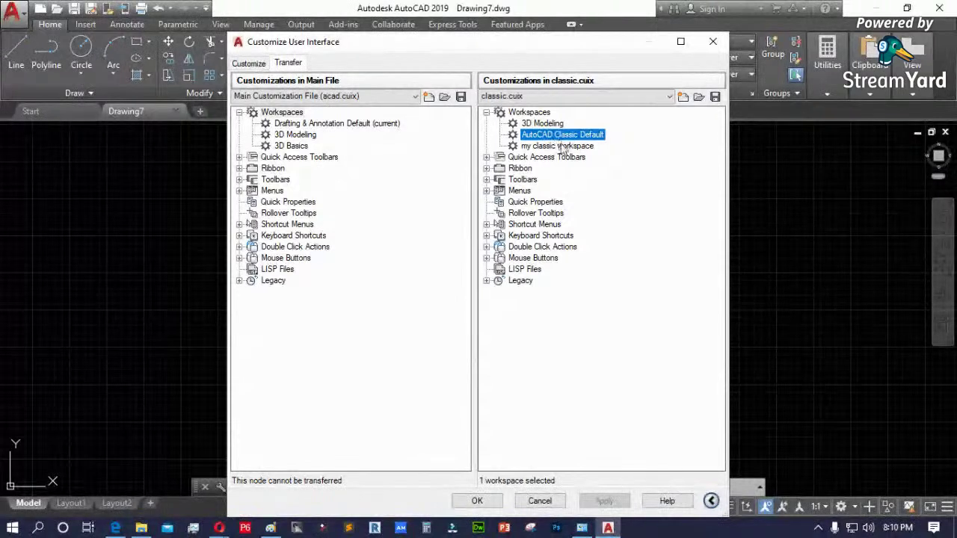
{"action": "left_click_drag", "start_coordinate": [319, 150], "coordinate": [301, 153]}
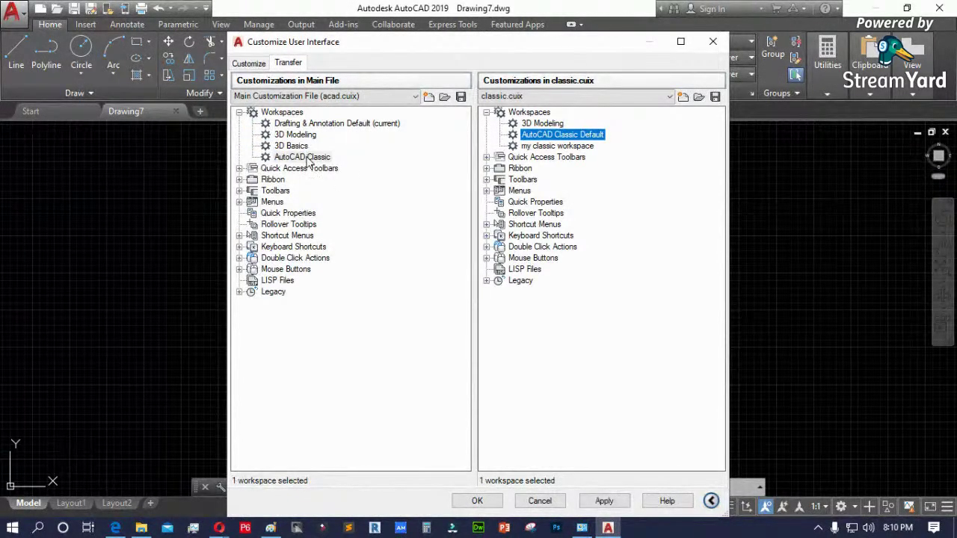
{"action": "left_click", "coordinate": [309, 157]}
{"action": "right_click", "coordinate": [309, 158]}
{"action": "left_click", "coordinate": [347, 181]}
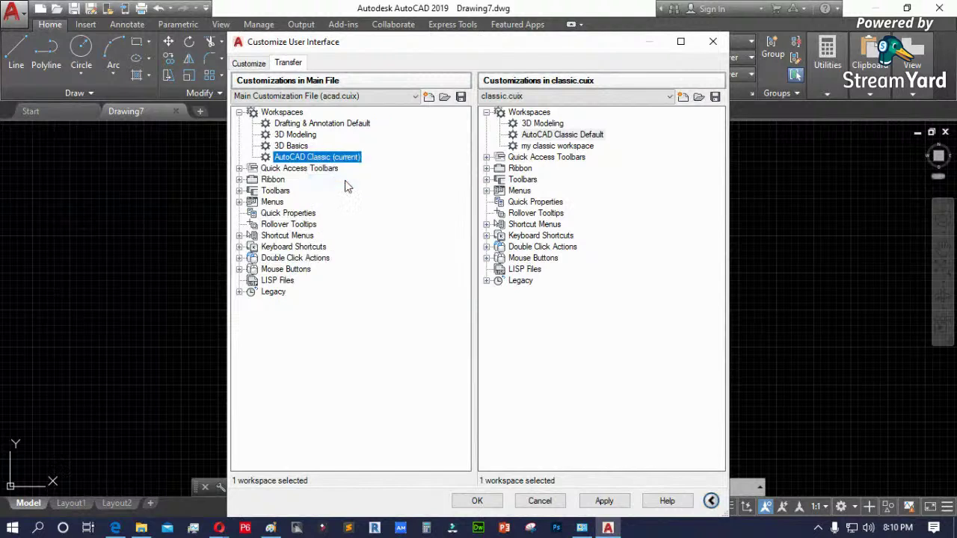
{"action": "left_click", "coordinate": [602, 502]}
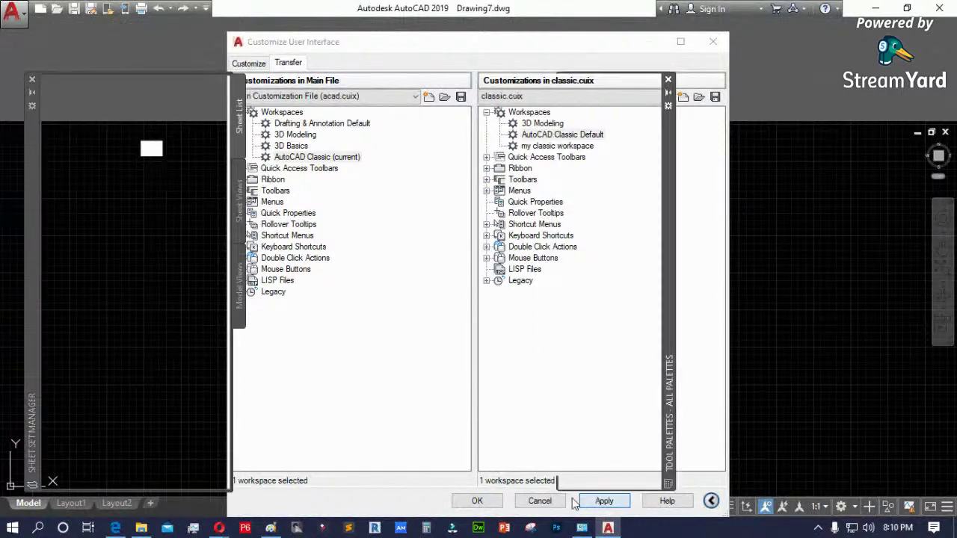
{"action": "left_click", "coordinate": [479, 501]}
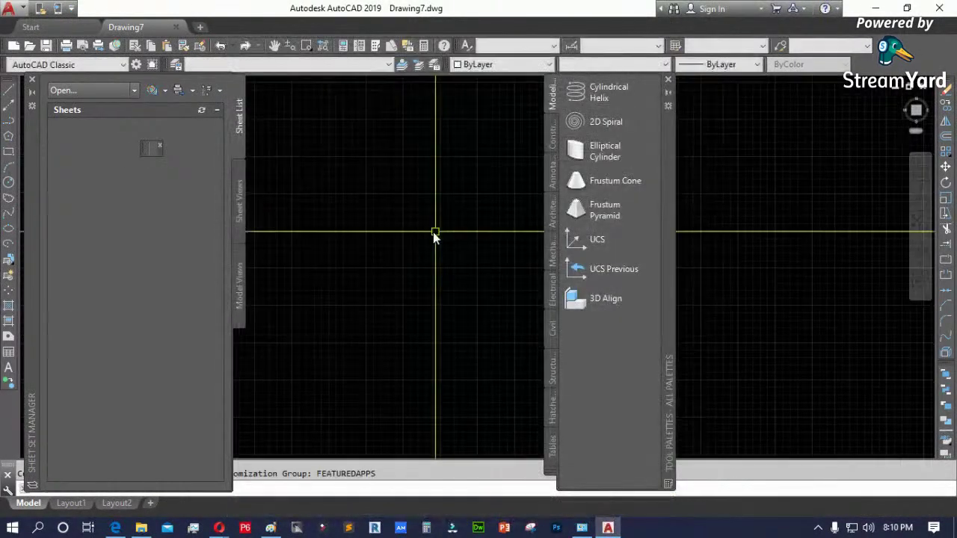
{"action": "left_click", "coordinate": [668, 80]}
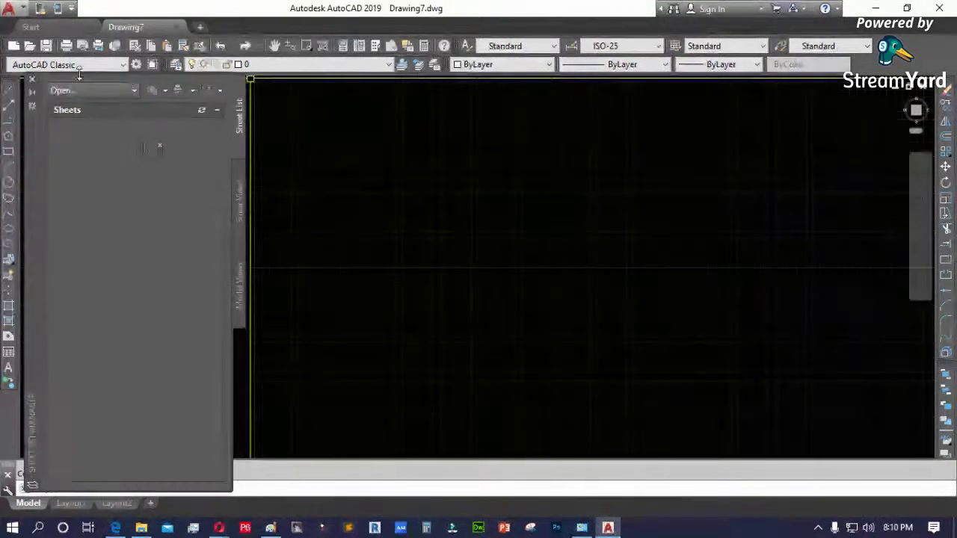
{"action": "left_click", "coordinate": [32, 79]}
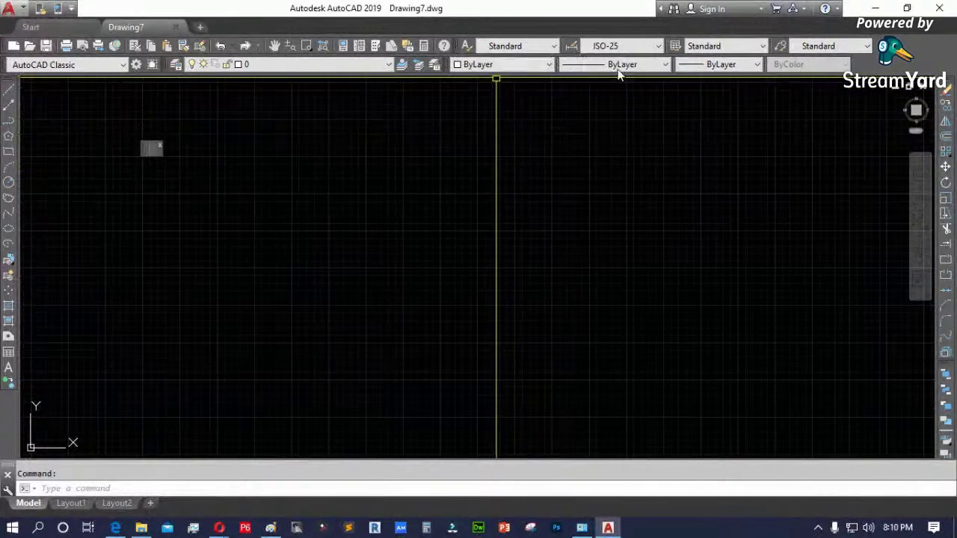
{"action": "left_click", "coordinate": [120, 65]}
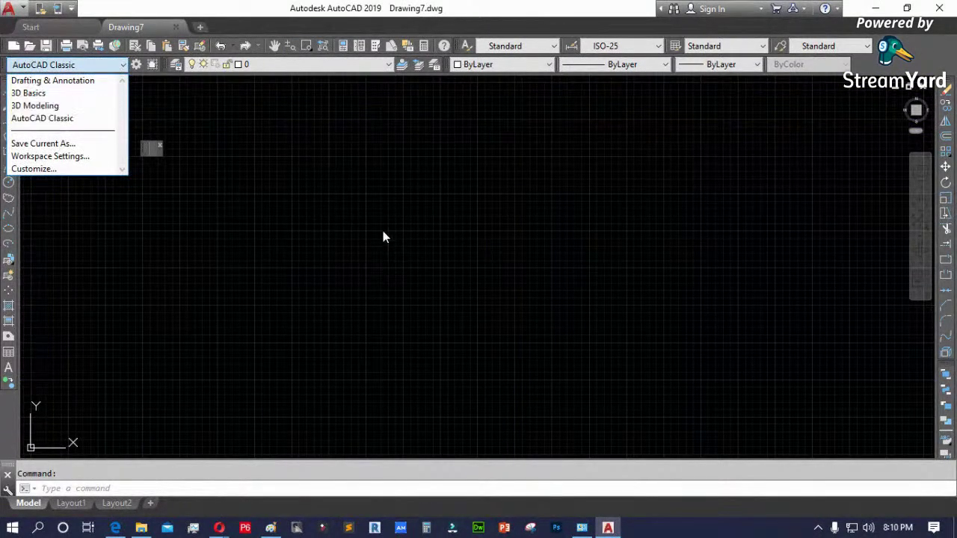
{"action": "left_click", "coordinate": [770, 405]}
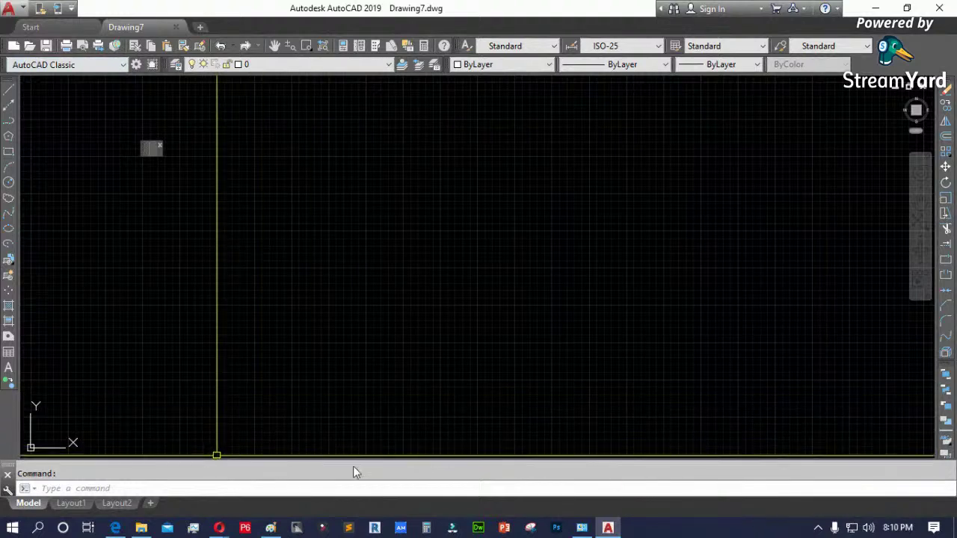
{"action": "left_click", "coordinate": [122, 65]}
{"action": "left_click", "coordinate": [72, 82]}
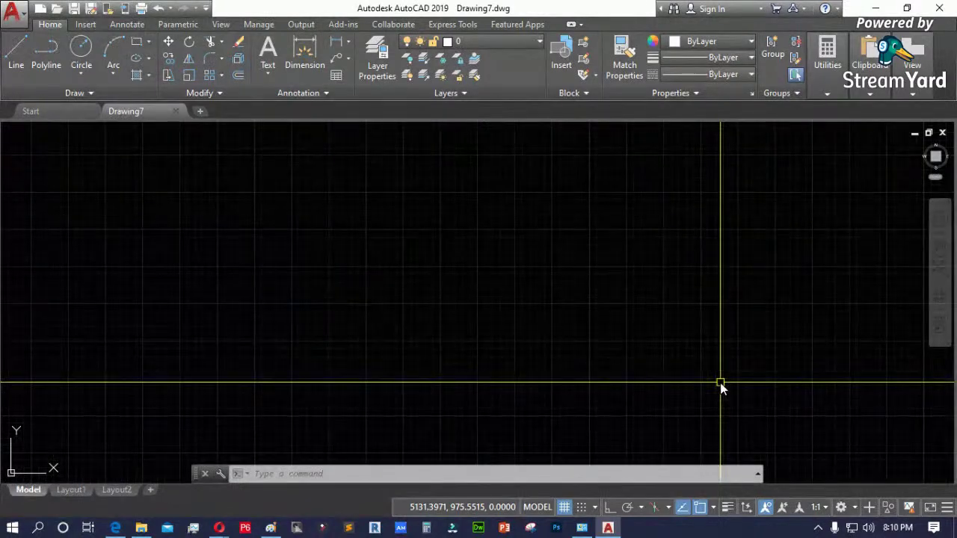
- Check the workspace list, keeping Drafting & Annotation, then bring the Explorer 'classic' results forward
{"action": "left_click", "coordinate": [841, 507]}
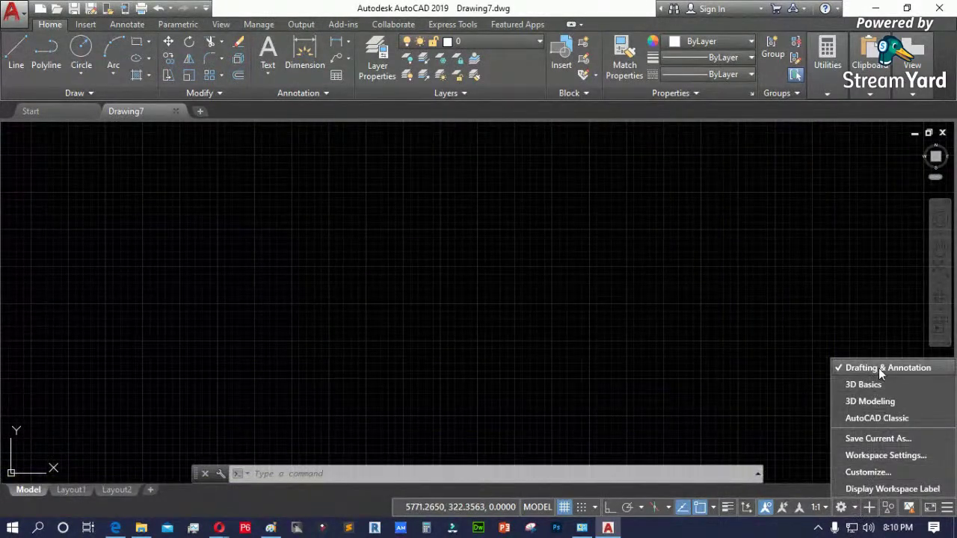
{"action": "left_click", "coordinate": [464, 323]}
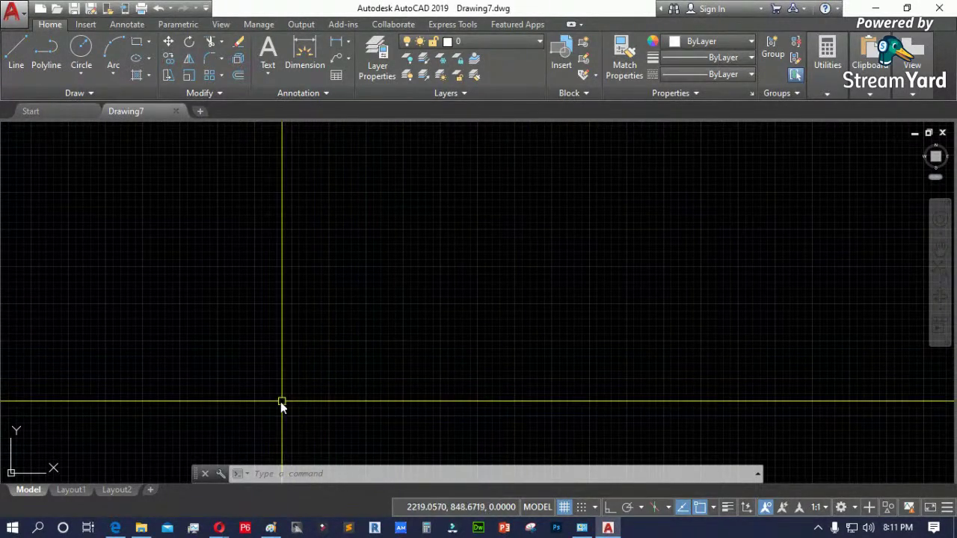
{"action": "left_click", "coordinate": [141, 528]}
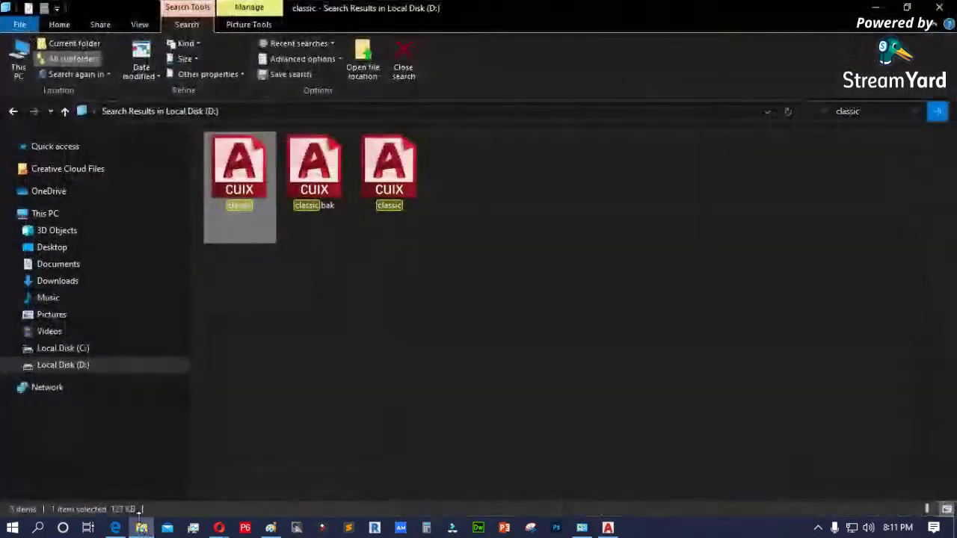
- Deselect the first classic file and minimize File Explorer to return to Drawing7
{"action": "left_click", "coordinate": [279, 385]}
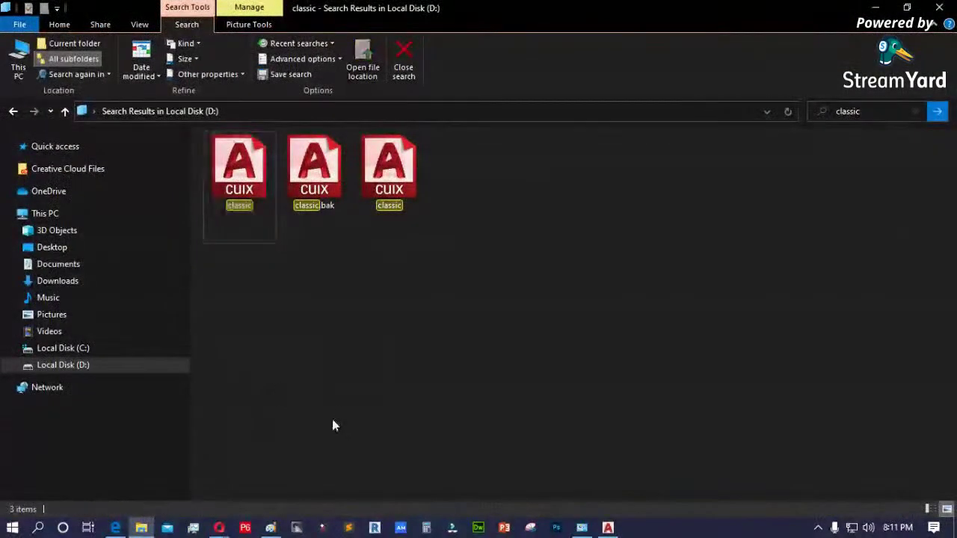
{"action": "left_click", "coordinate": [141, 529]}
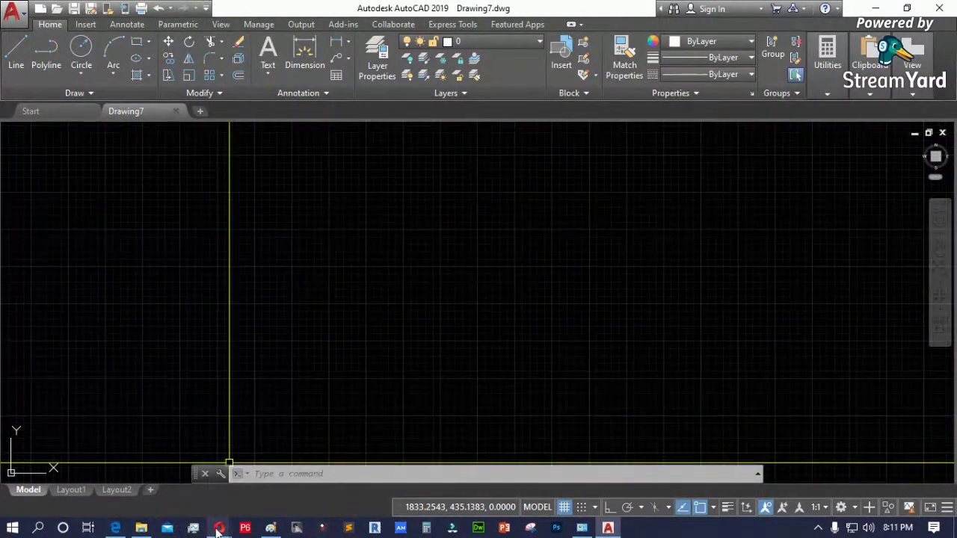
{"action": "mouse_move", "coordinate": [219, 526]}
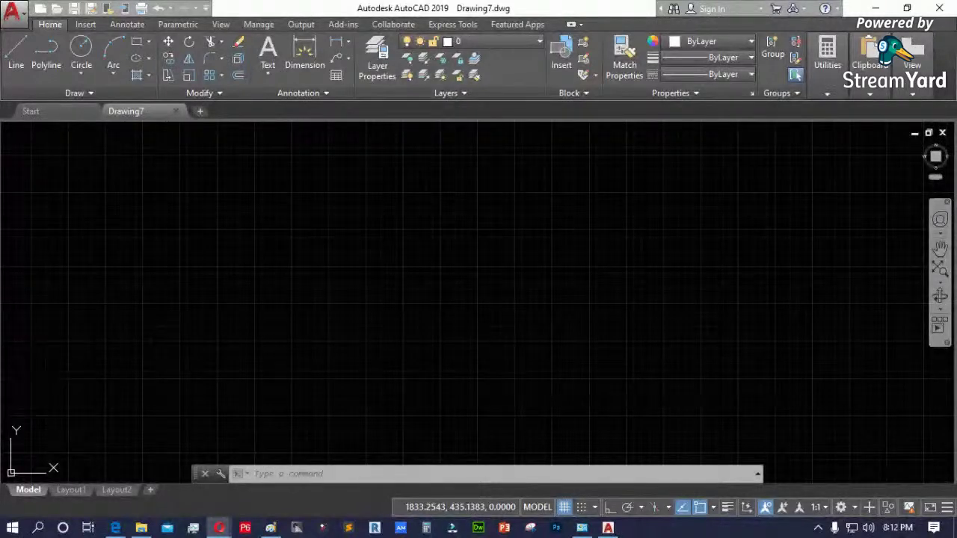
{"action": "key", "text": "alt+Tab"}
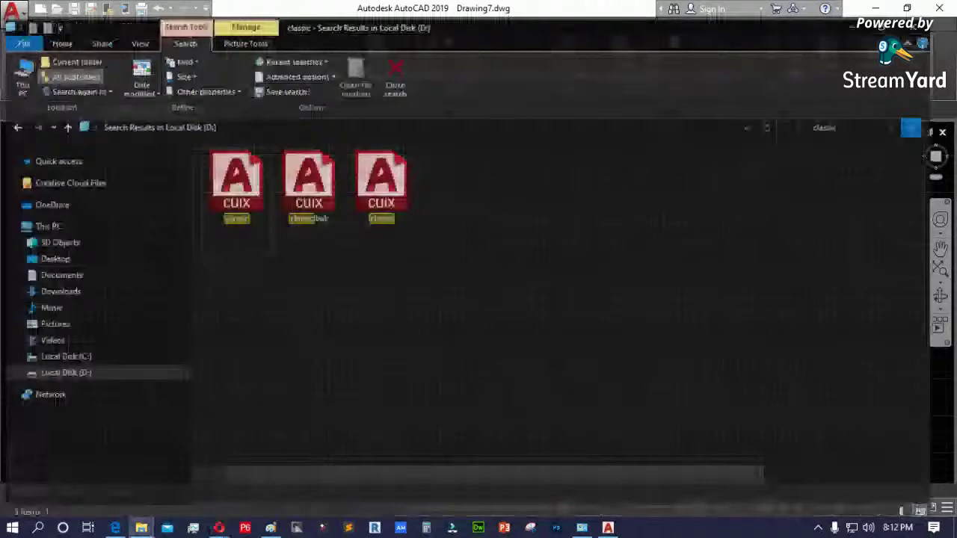
{"action": "key", "text": "alt+Tab"}
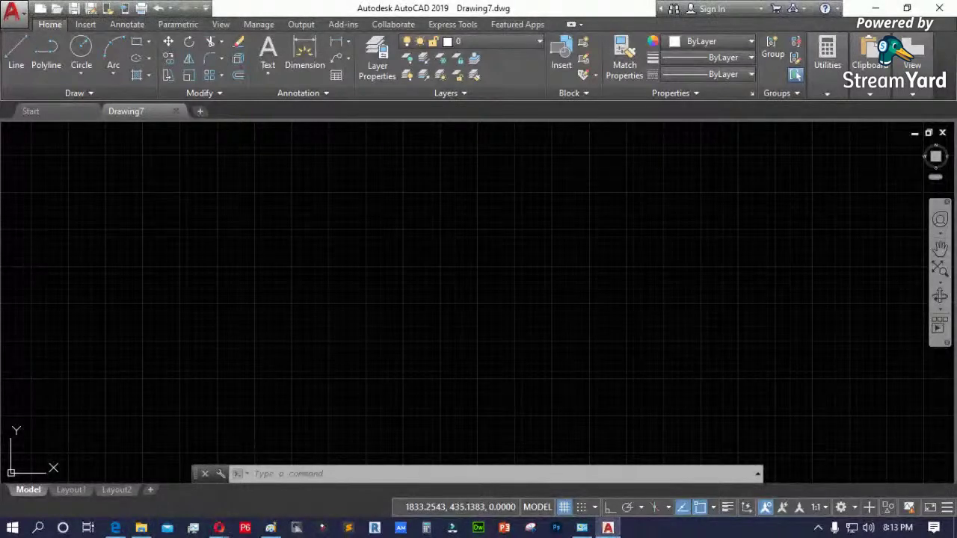
{"action": "left_click", "coordinate": [143, 529]}
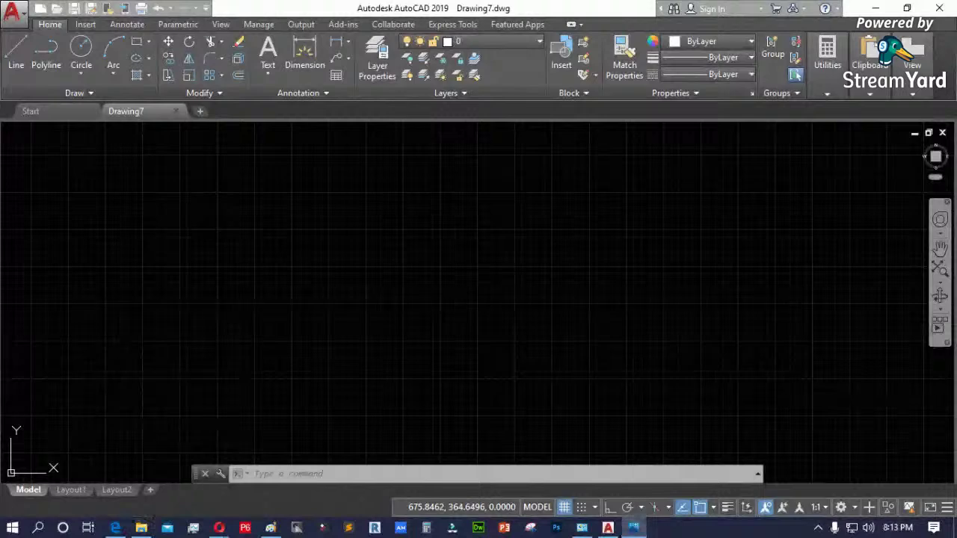
- Centre and maximize the floor plan window, then zoom into the image
{"action": "left_click_drag", "start_coordinate": [954, 78], "coordinate": [438, 47]}
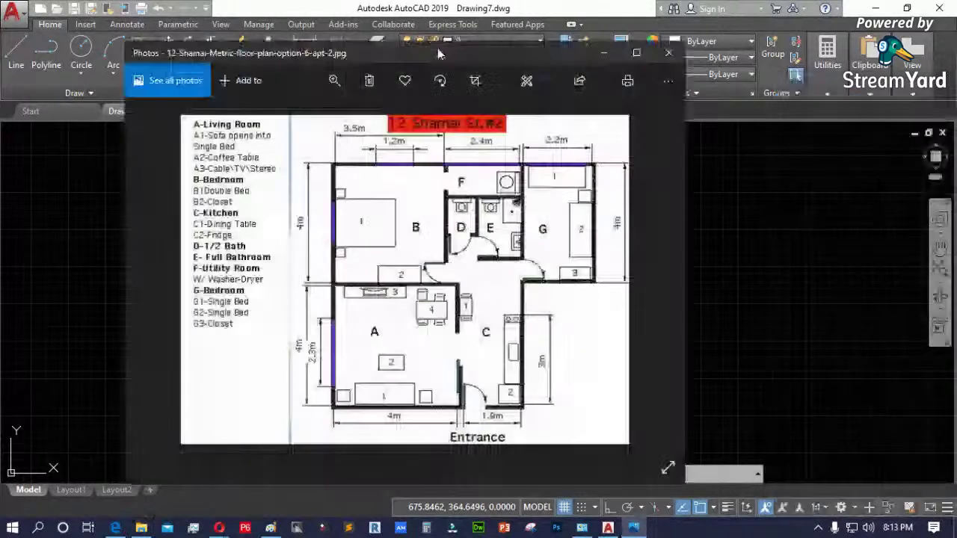
{"action": "double_click", "coordinate": [437, 48]}
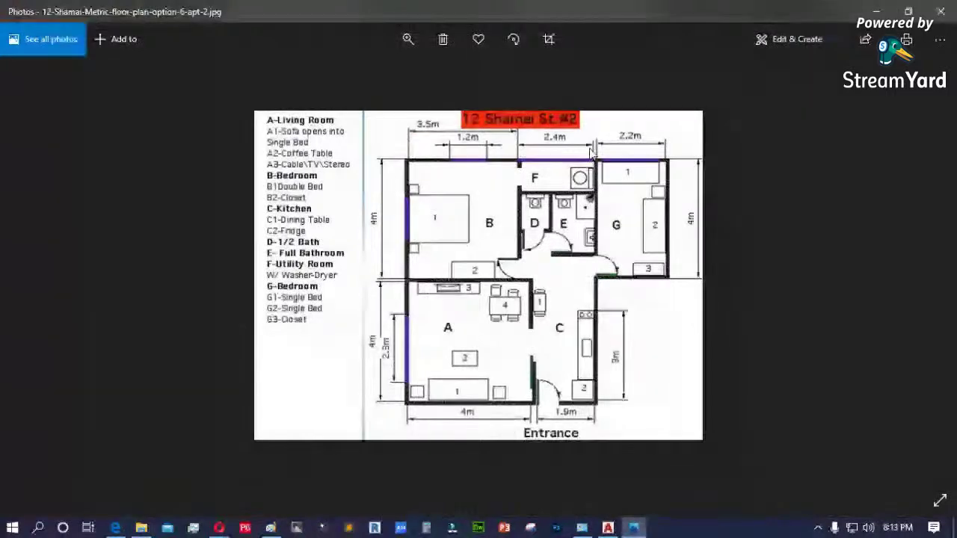
{"action": "left_click", "coordinate": [408, 39]}
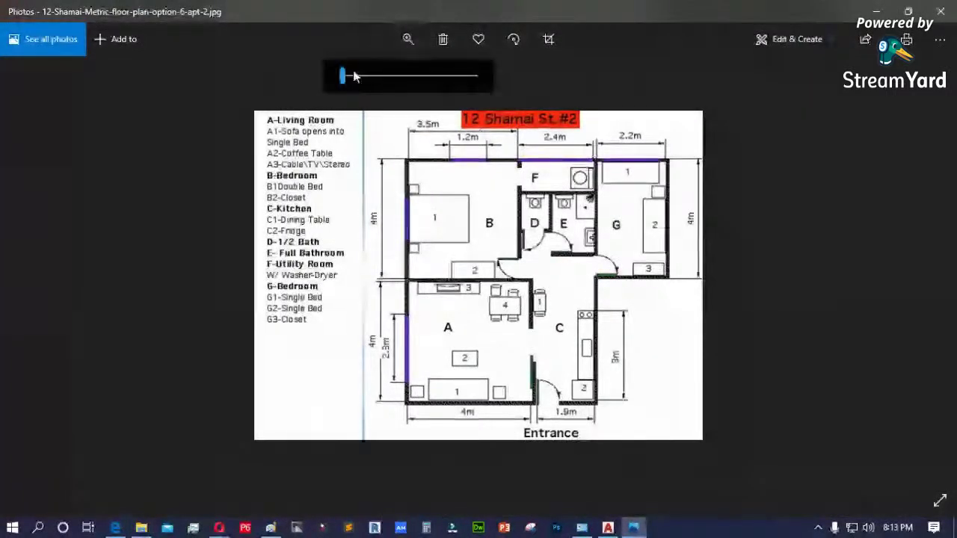
{"action": "left_click_drag", "start_coordinate": [354, 76], "coordinate": [357, 83]}
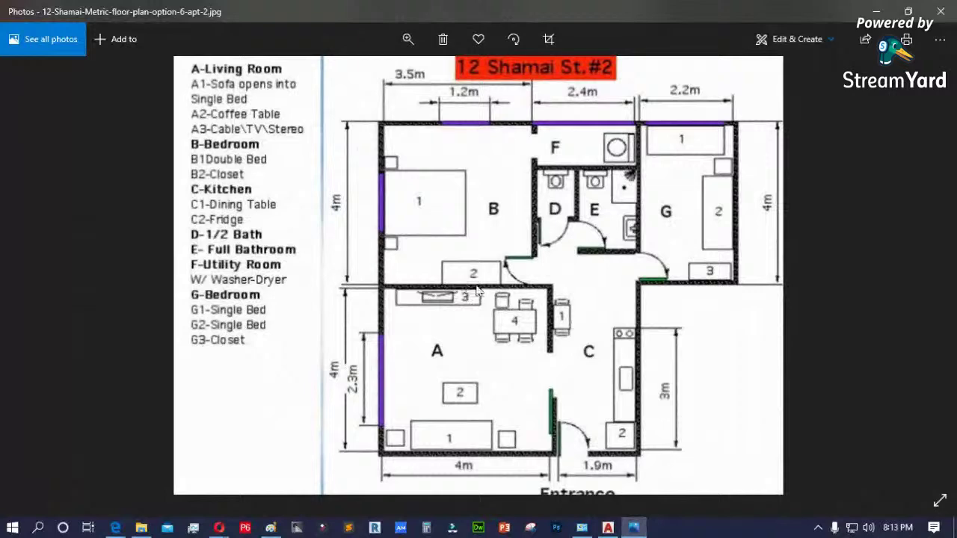
{"action": "left_click", "coordinate": [408, 39]}
{"action": "left_click", "coordinate": [384, 79]}
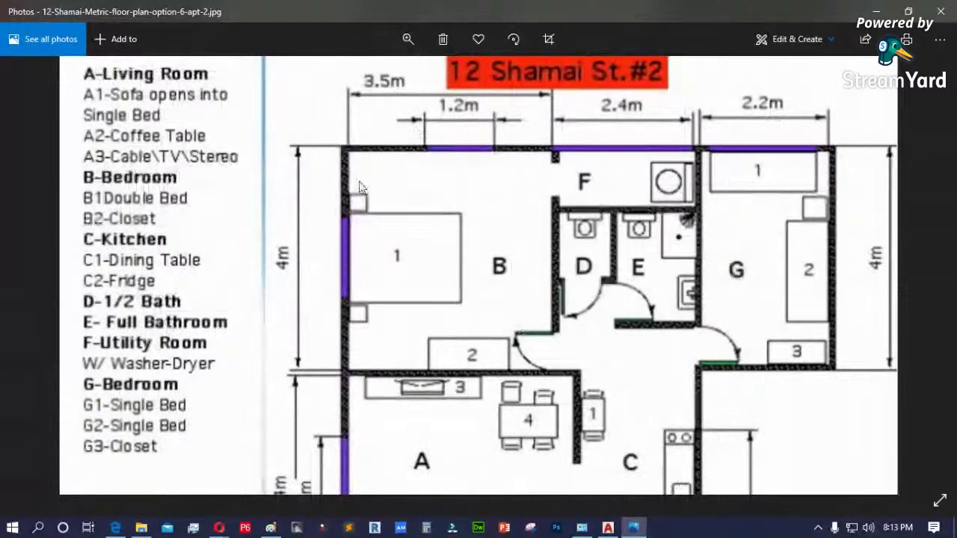
- Pan the floor plan toward its title and top dimensions
{"action": "left_click_drag", "start_coordinate": [410, 177], "coordinate": [399, 226]}
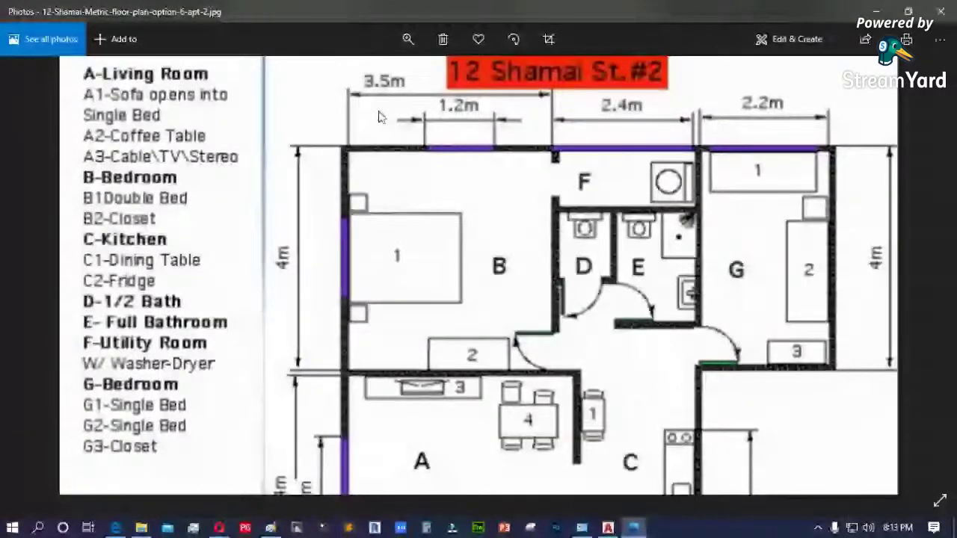
{"action": "left_click_drag", "start_coordinate": [513, 165], "coordinate": [505, 259]}
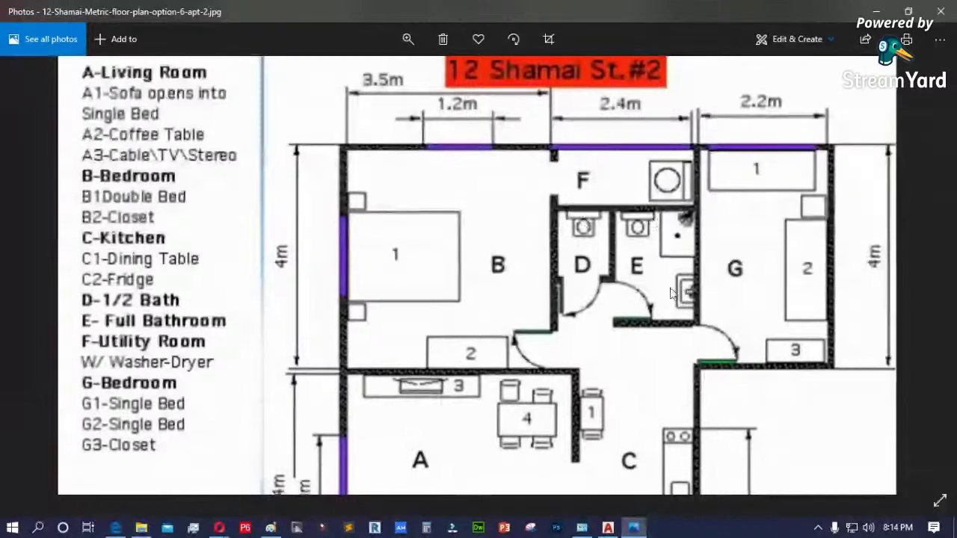
{"action": "left_click_drag", "start_coordinate": [671, 293], "coordinate": [630, 225]}
{"action": "scroll", "coordinate": [630, 226], "scroll_direction": "down", "scroll_amount": 3}
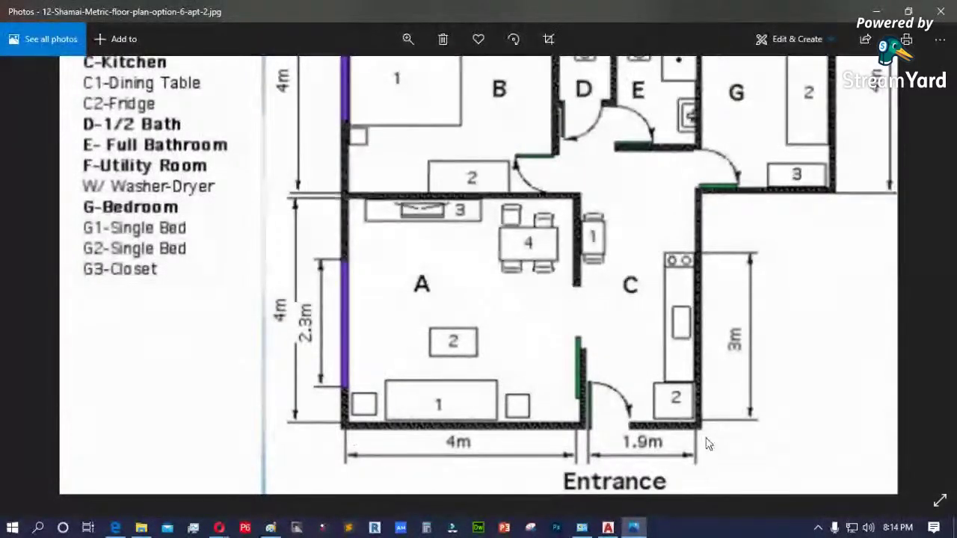
- Zoom closer and pan to living room A, kitchen C and the entrance dimensions
{"action": "left_click", "coordinate": [408, 39]}
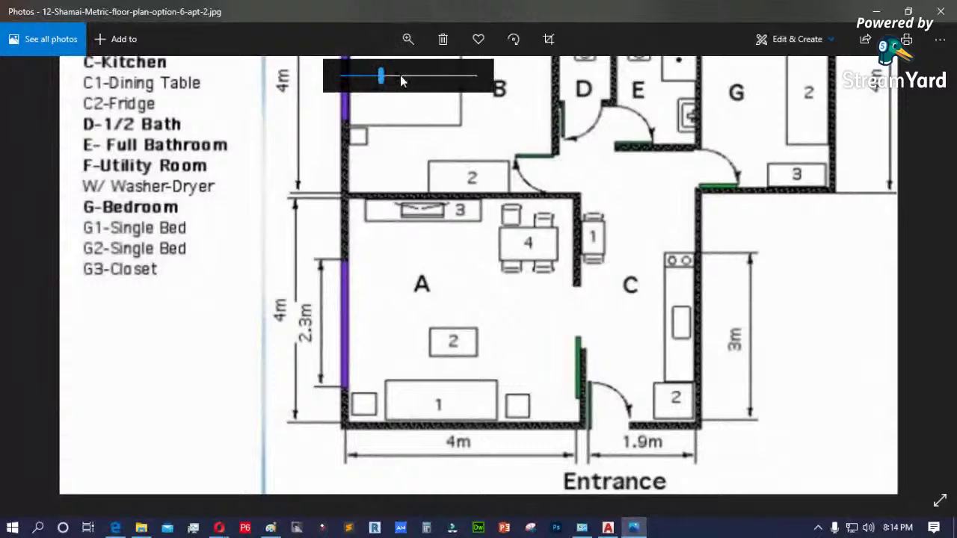
{"action": "left_click_drag", "start_coordinate": [401, 81], "coordinate": [429, 76]}
{"action": "left_click_drag", "start_coordinate": [591, 344], "coordinate": [496, 186]}
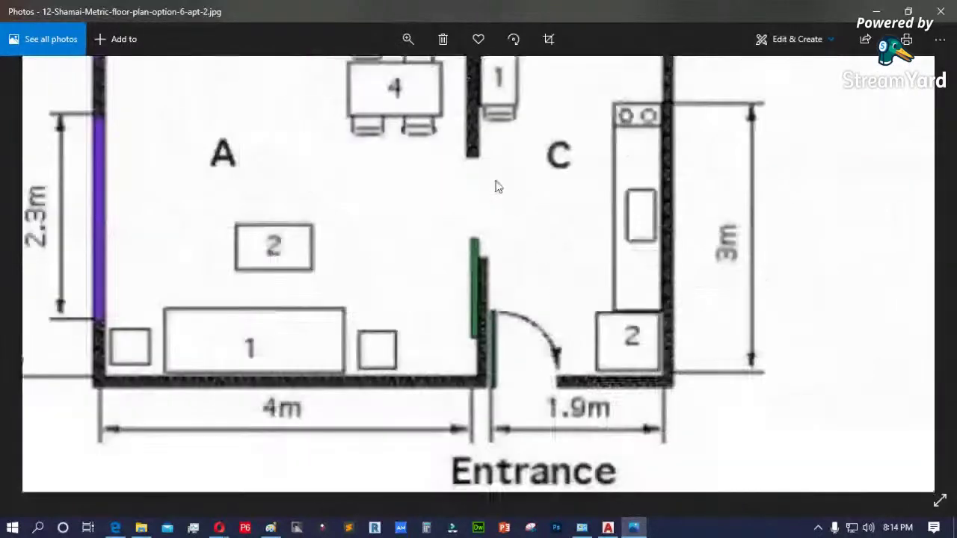
{"action": "left_click_drag", "start_coordinate": [148, 399], "coordinate": [258, 392]}
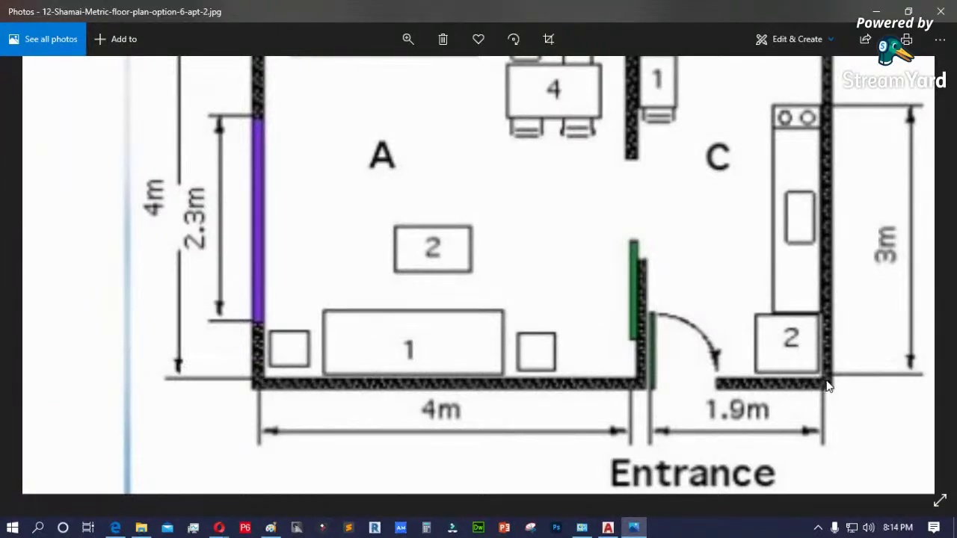
{"action": "scroll", "coordinate": [507, 234], "scroll_direction": "up", "scroll_amount": 5}
{"action": "scroll", "coordinate": [507, 234], "scroll_direction": "right", "scroll_amount": 3}
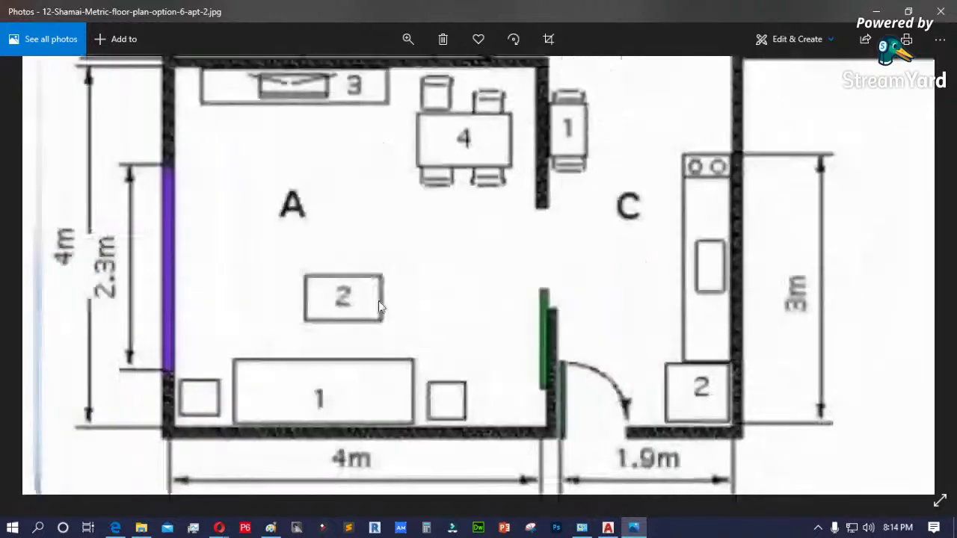
{"action": "scroll", "coordinate": [474, 459], "scroll_direction": "left", "scroll_amount": 1}
{"action": "scroll", "coordinate": [587, 440], "scroll_direction": "left", "scroll_amount": 1}
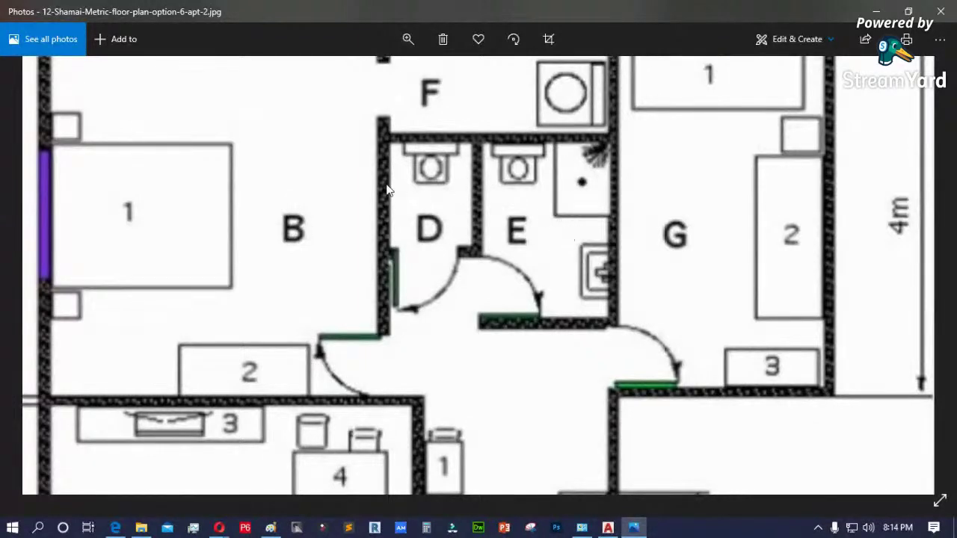
{"action": "left_click_drag", "start_coordinate": [348, 187], "coordinate": [459, 364]}
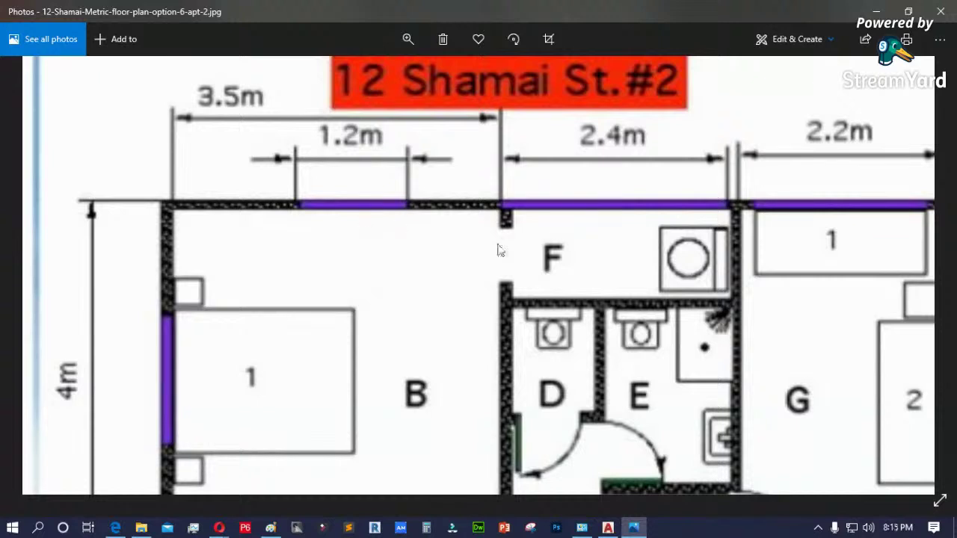
{"action": "left_click_drag", "start_coordinate": [546, 241], "coordinate": [528, 277]}
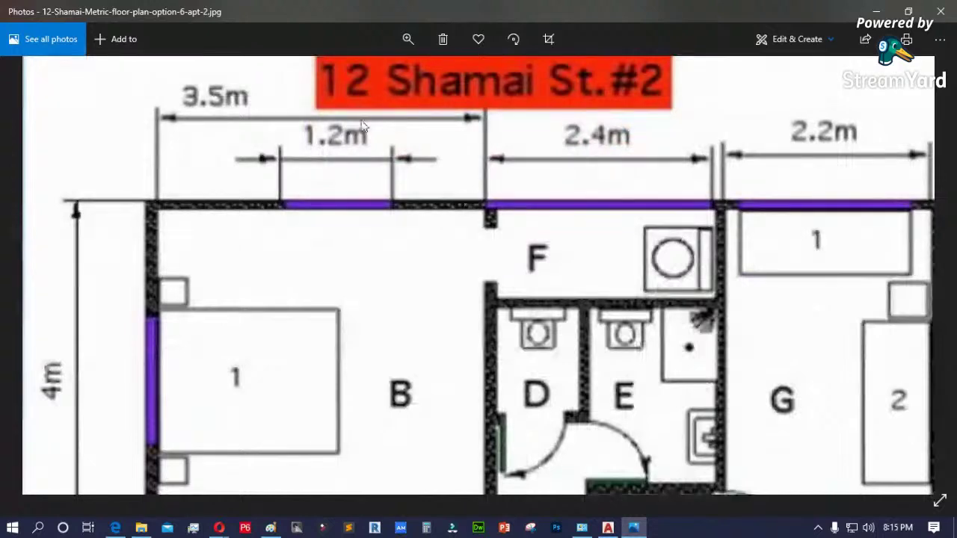
{"action": "left_click_drag", "start_coordinate": [633, 248], "coordinate": [453, 258]}
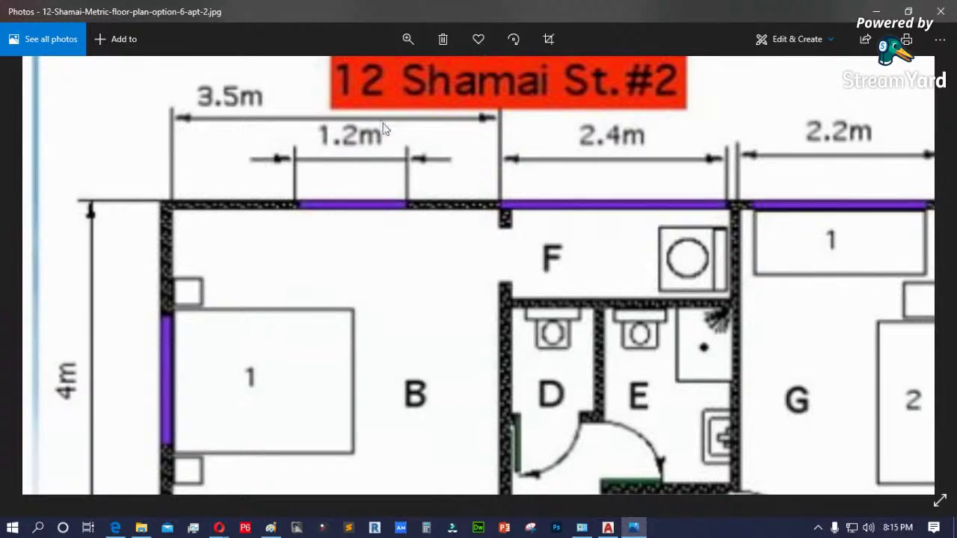
{"action": "left_click", "coordinate": [908, 12]}
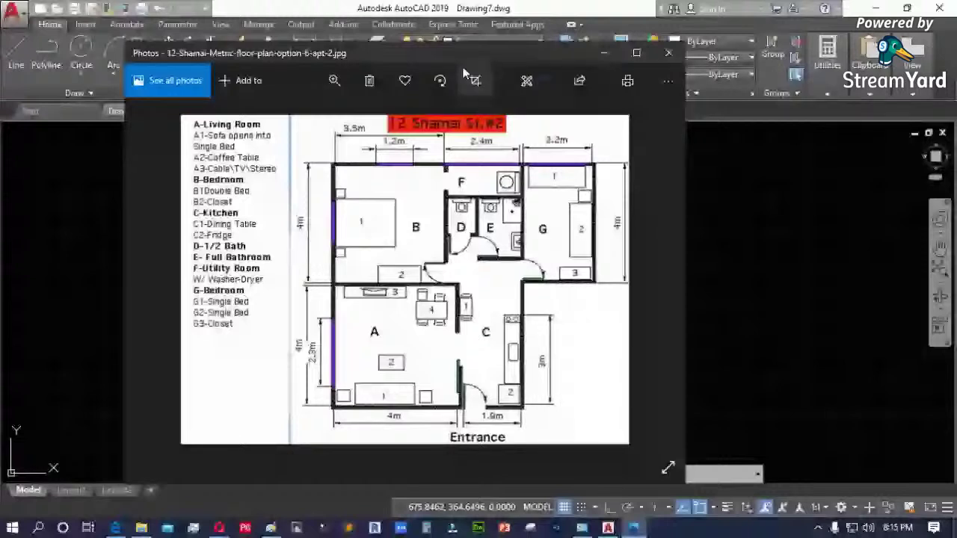
{"action": "left_click_drag", "start_coordinate": [464, 72], "coordinate": [569, 182]}
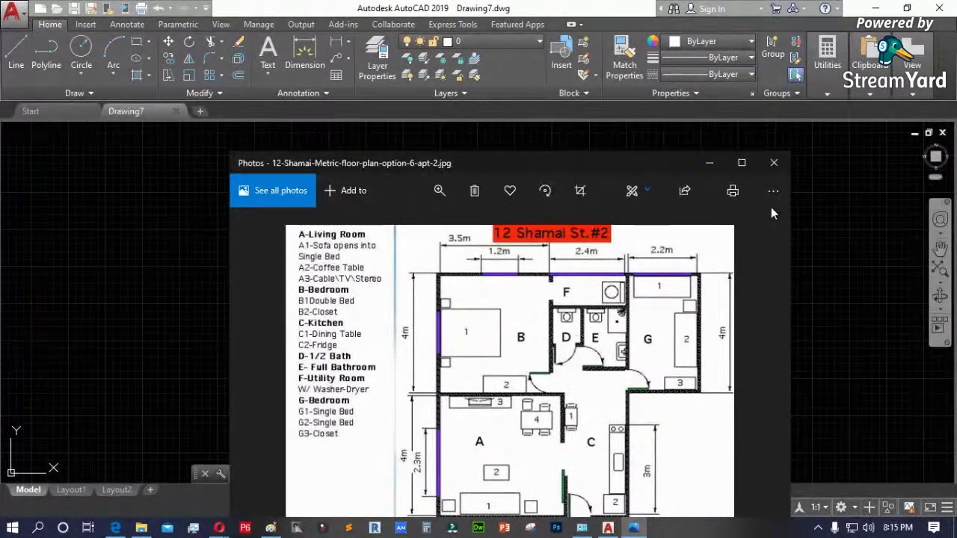
- Maximize the floor plan again, zoom and pan to its top and title, then minimize Photos
{"action": "left_click", "coordinate": [741, 163]}
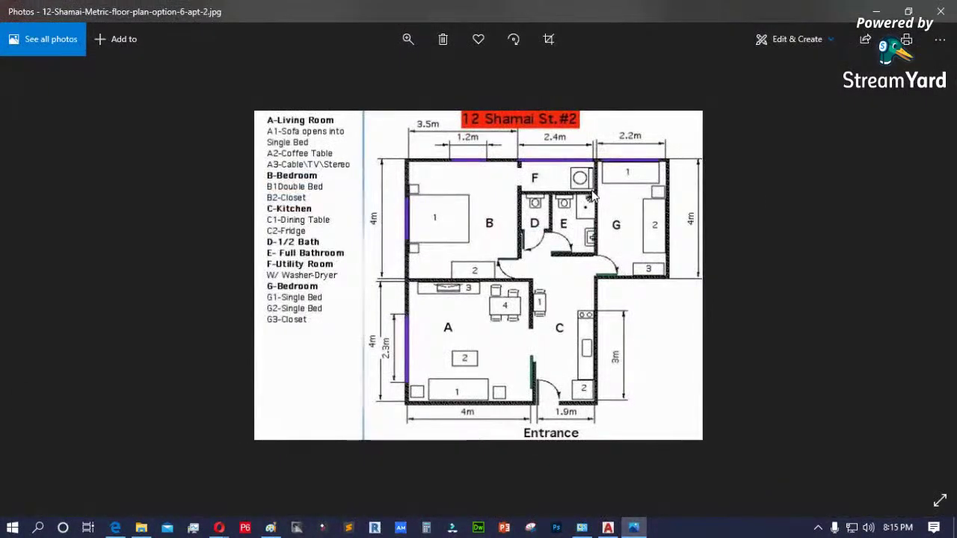
{"action": "left_click", "coordinate": [408, 39]}
{"action": "left_click", "coordinate": [386, 75]}
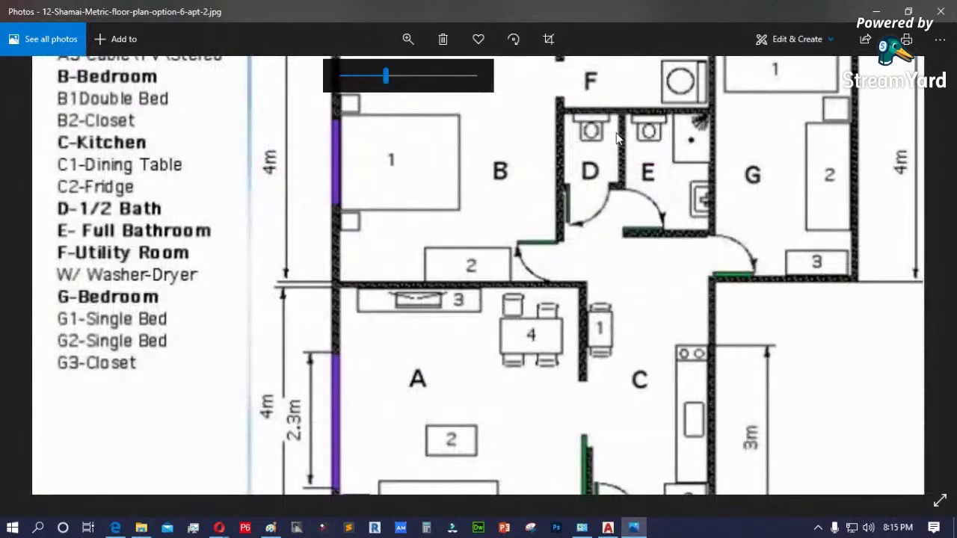
{"action": "left_click_drag", "start_coordinate": [660, 147], "coordinate": [660, 236]}
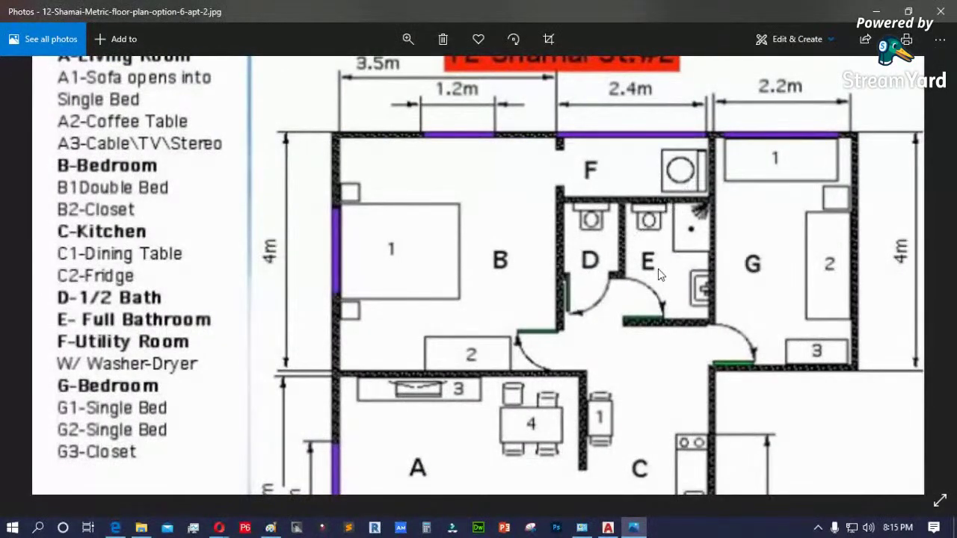
{"action": "scroll", "coordinate": [482, 325], "scroll_direction": "down", "scroll_amount": 3}
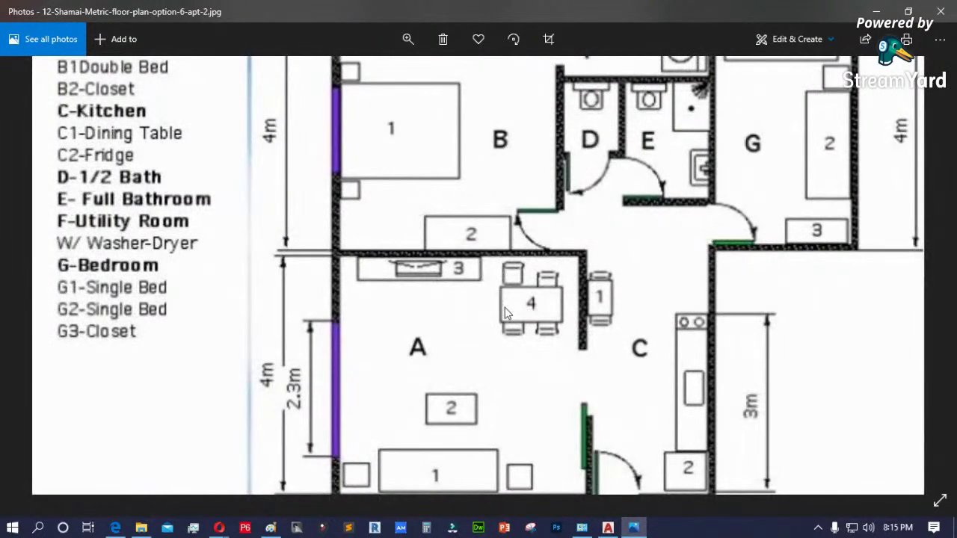
{"action": "scroll", "coordinate": [465, 352], "scroll_direction": "down", "scroll_amount": 2}
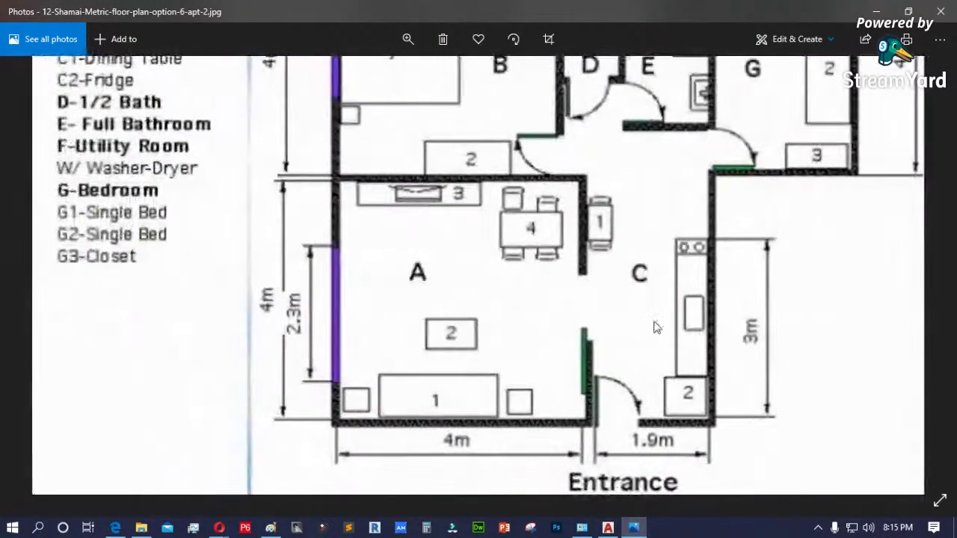
{"action": "scroll", "coordinate": [654, 326], "scroll_direction": "up", "scroll_amount": 2}
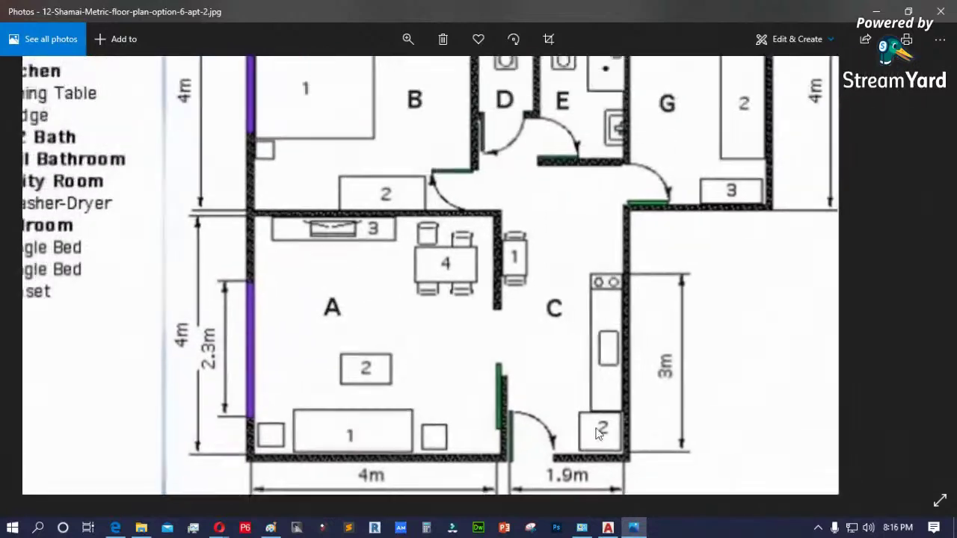
{"action": "scroll", "coordinate": [598, 434], "scroll_direction": "up", "scroll_amount": 2}
{"action": "left_click_drag", "start_coordinate": [722, 224], "coordinate": [682, 389]}
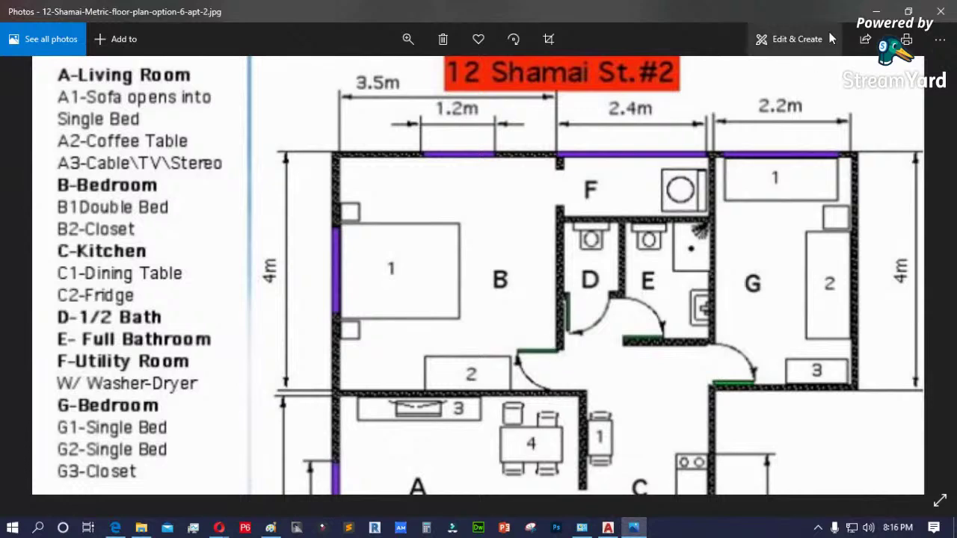
{"action": "left_click", "coordinate": [877, 11]}
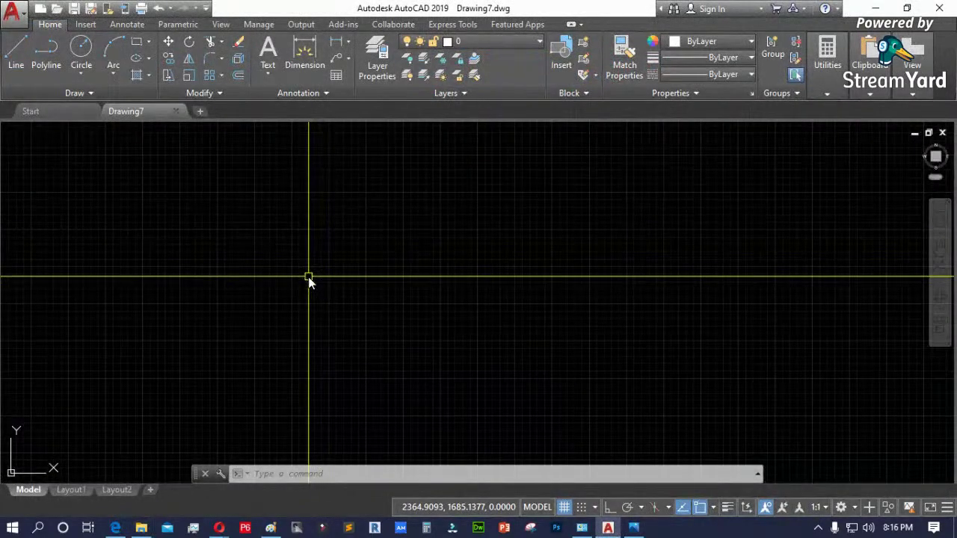
- Set Drawing7's length type to Architectural with the UNITS command, then bring Paint forward
{"action": "key", "text": "Escape"}
{"action": "key", "text": "Escape"}
{"action": "type", "text": "unit"}
{"action": "key", "text": "Return"}
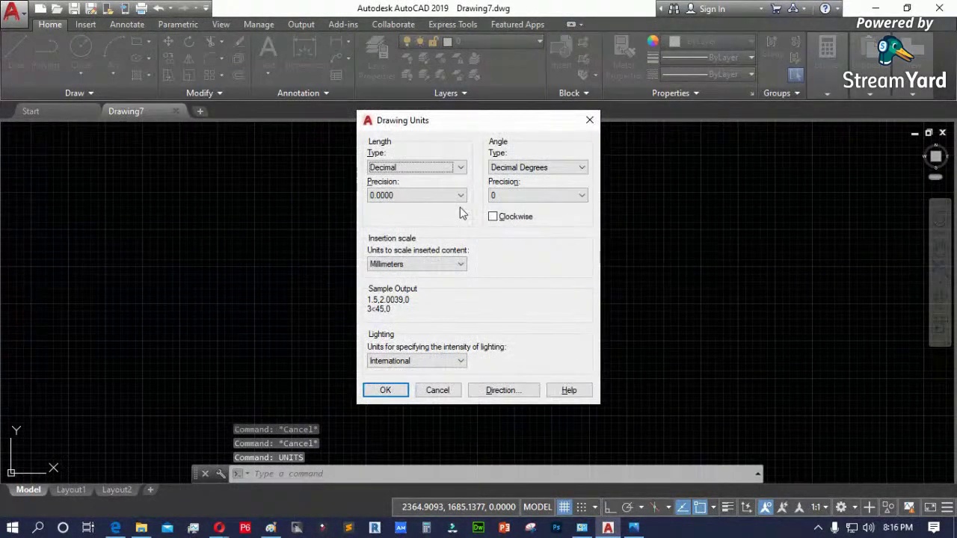
{"action": "left_click", "coordinate": [459, 170]}
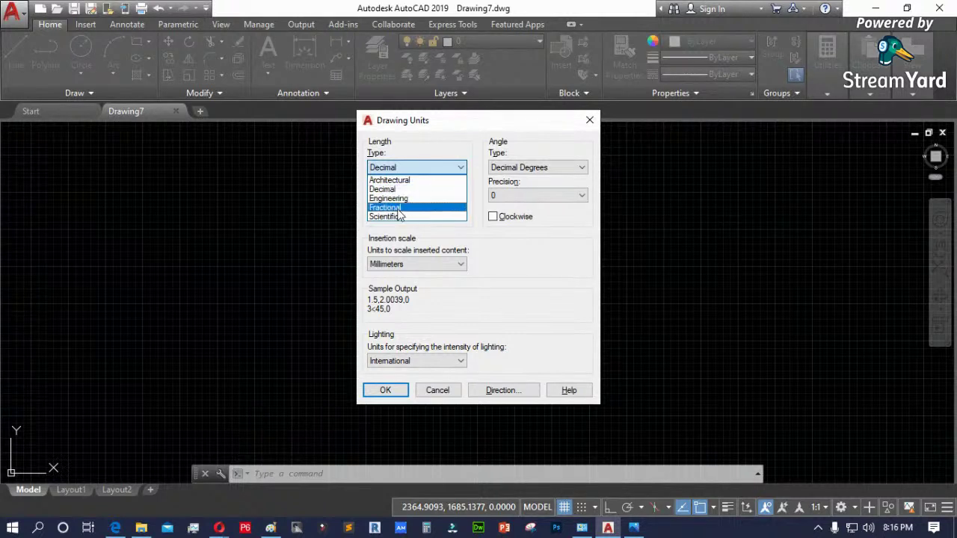
{"action": "left_click", "coordinate": [409, 182]}
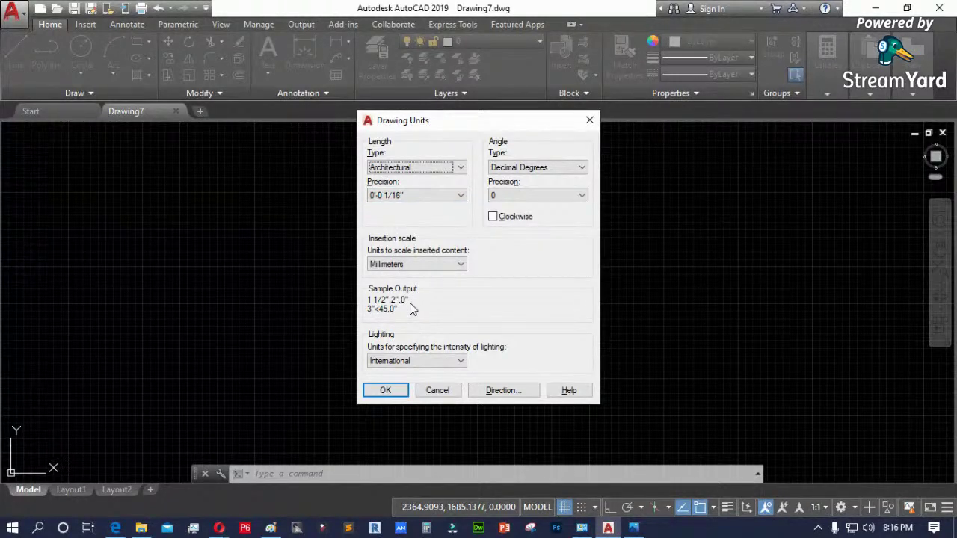
{"action": "left_click", "coordinate": [270, 528]}
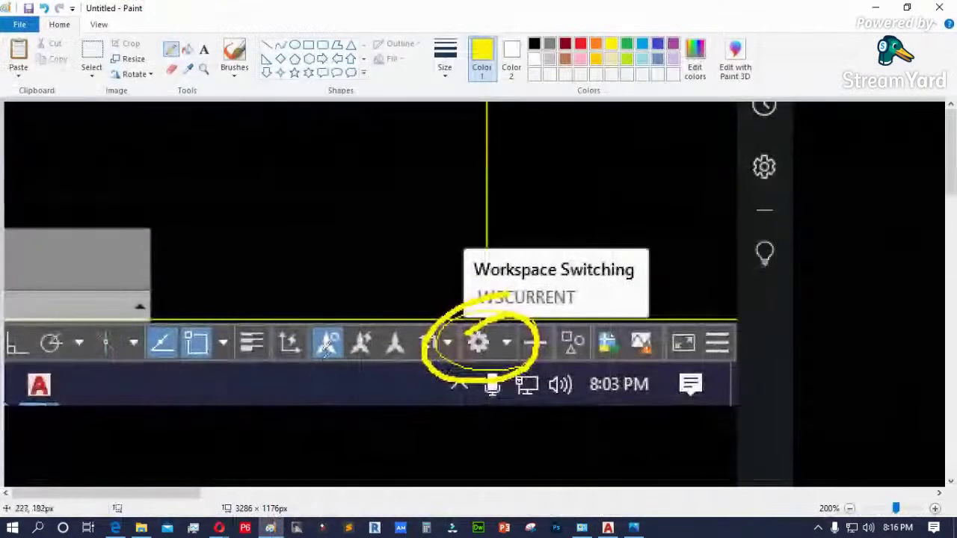
- Paste the Architectural Drawing Units screenshot, circle its Sample Output in red, and minimize Paint
{"action": "key", "text": "ctrl+v"}
{"action": "mouse_move", "coordinate": [607, 324]}
{"action": "left_mouse_down"}
{"action": "mouse_move", "coordinate": [249, 169]}
{"action": "mouse_move", "coordinate": [184, 106]}
{"action": "left_mouse_up"}
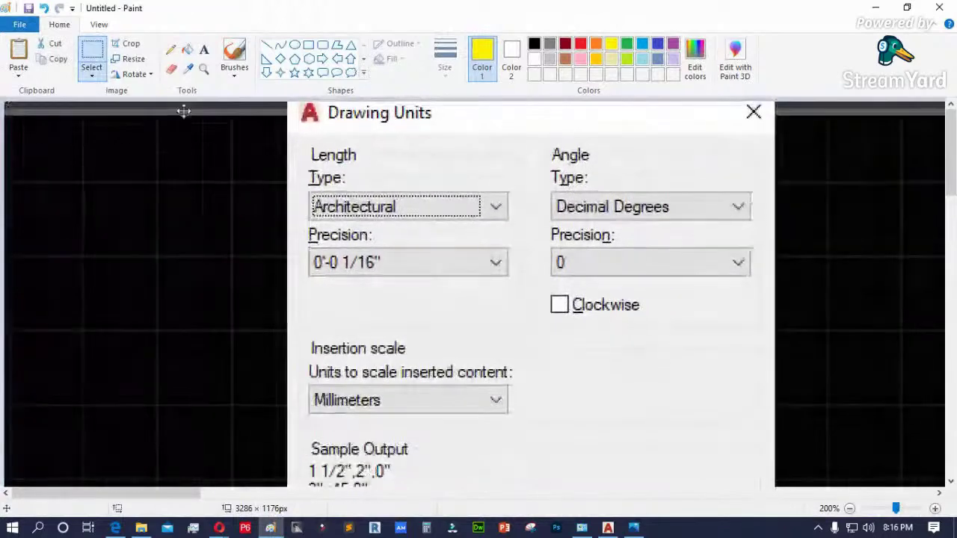
{"action": "scroll", "coordinate": [297, 234], "scroll_direction": "down", "scroll_amount": 2}
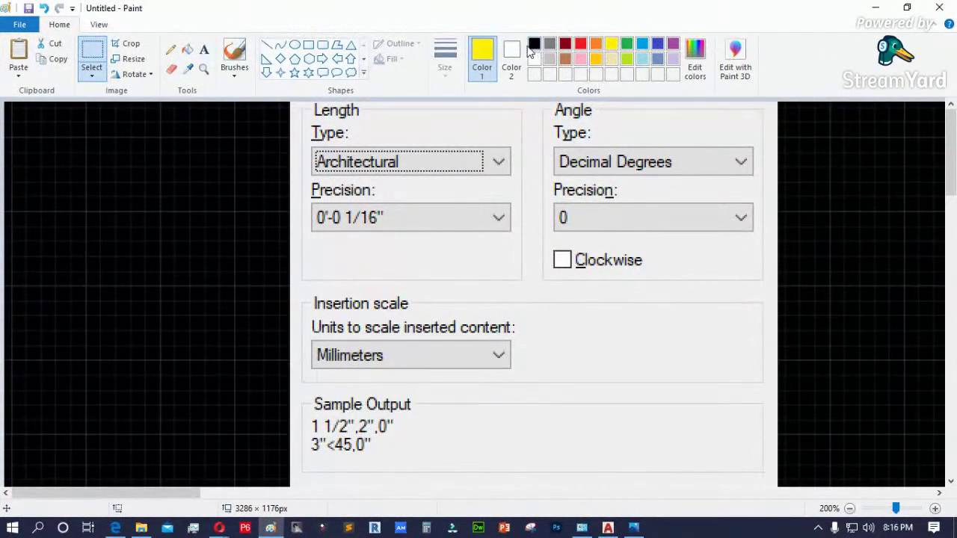
{"action": "left_click", "coordinate": [582, 44]}
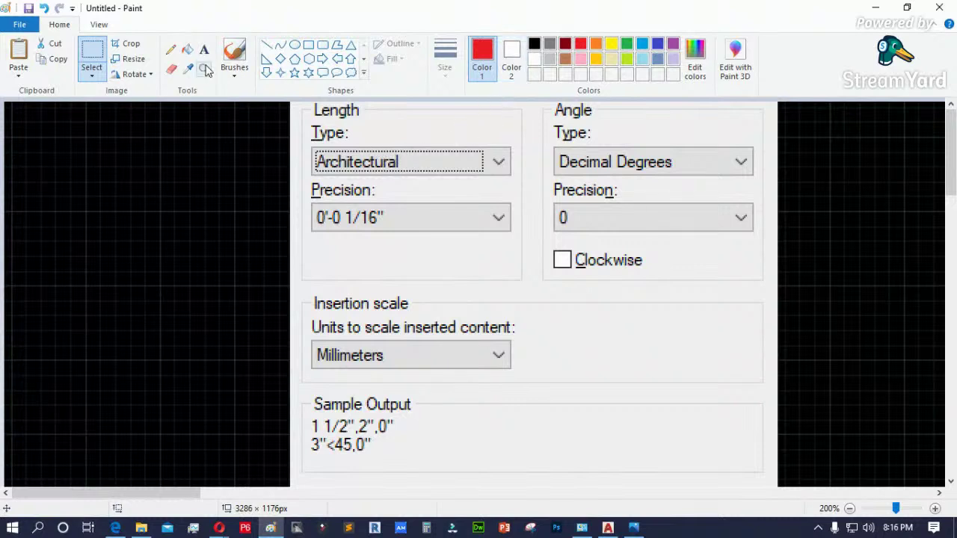
{"action": "left_click", "coordinate": [170, 49]}
{"action": "mouse_move", "coordinate": [377, 390]}
{"action": "left_mouse_down"}
{"action": "mouse_move", "coordinate": [285, 410]}
{"action": "mouse_move", "coordinate": [293, 454]}
{"action": "mouse_move", "coordinate": [381, 469]}
{"action": "mouse_move", "coordinate": [419, 443]}
{"action": "mouse_move", "coordinate": [386, 384]}
{"action": "left_mouse_up"}
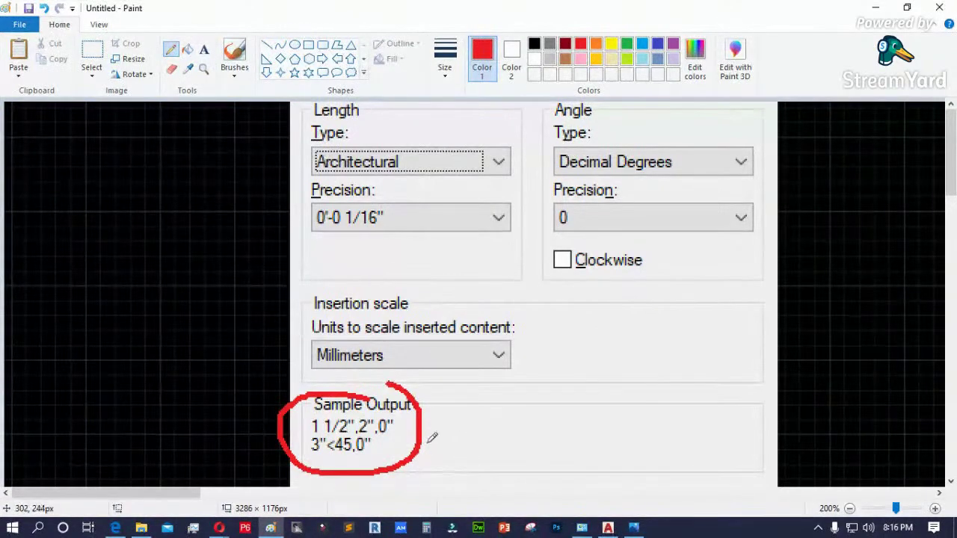
{"action": "left_click", "coordinate": [875, 7]}
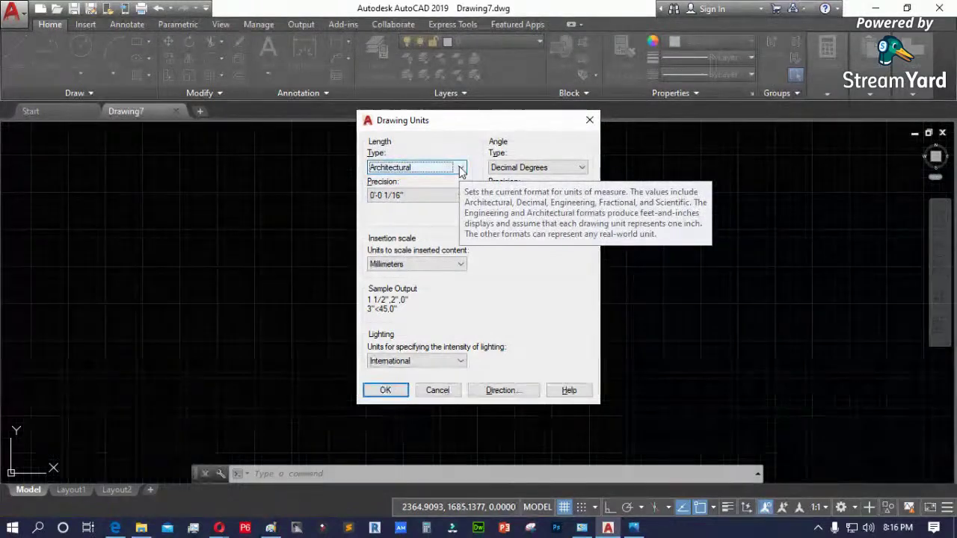
- Return to Decimal length units and keep Millimeters insertion scale after trying Meters, then bring Paint forward
{"action": "left_click", "coordinate": [461, 169]}
{"action": "left_click", "coordinate": [414, 188]}
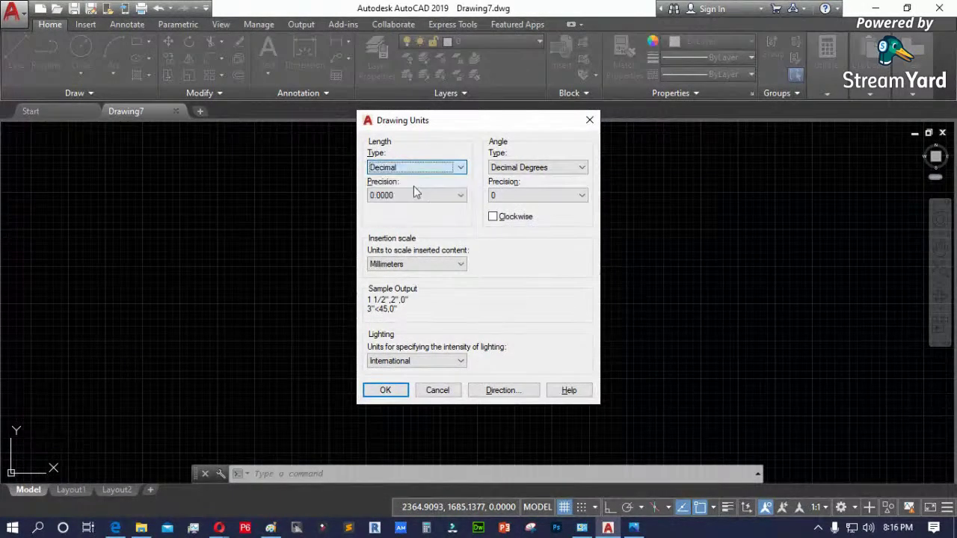
{"action": "left_click", "coordinate": [460, 266]}
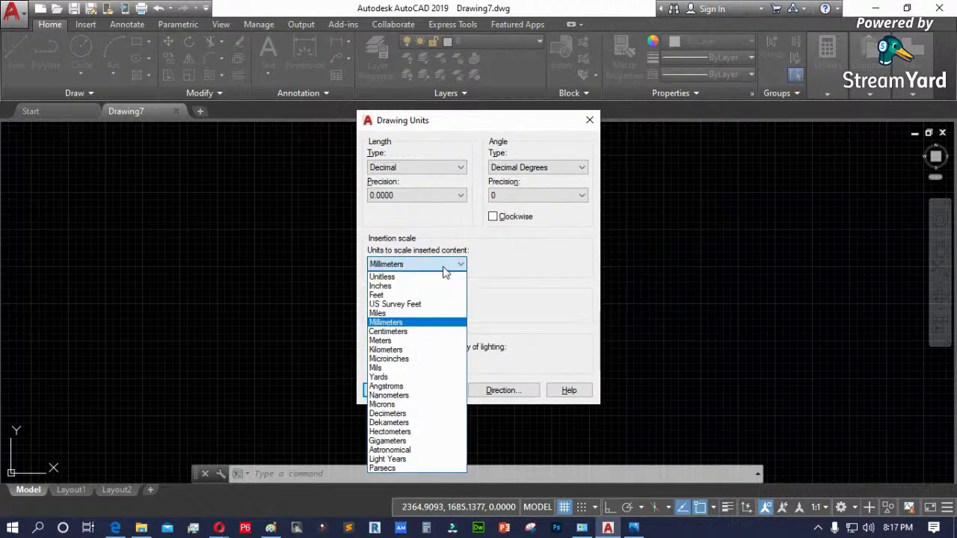
{"action": "left_click", "coordinate": [397, 340]}
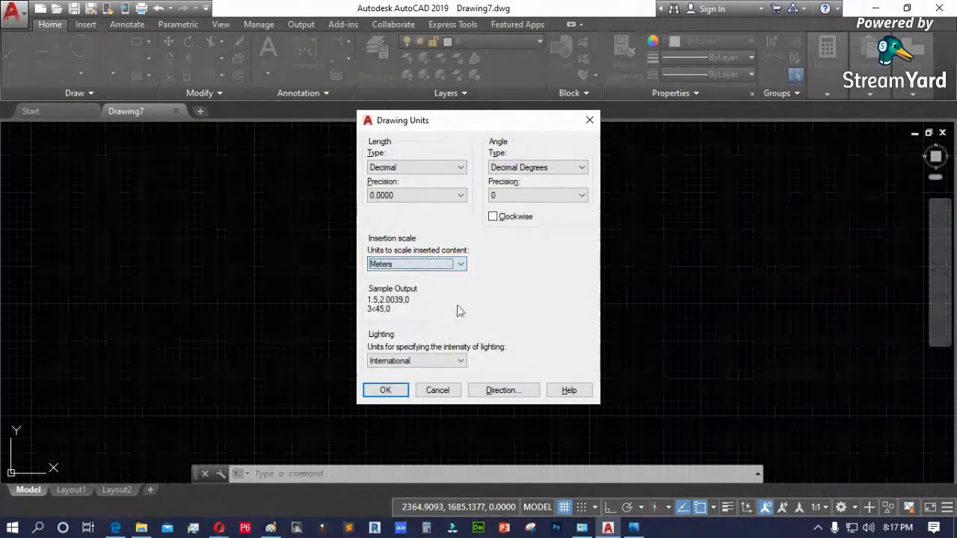
{"action": "left_click", "coordinate": [448, 266]}
{"action": "left_click", "coordinate": [408, 323]}
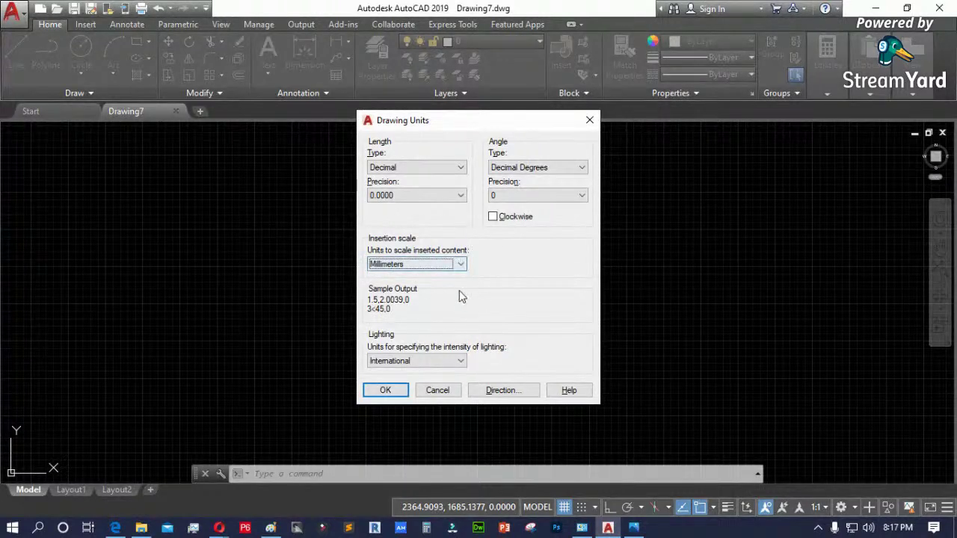
{"action": "left_click", "coordinate": [401, 170]}
{"action": "left_click", "coordinate": [400, 189]}
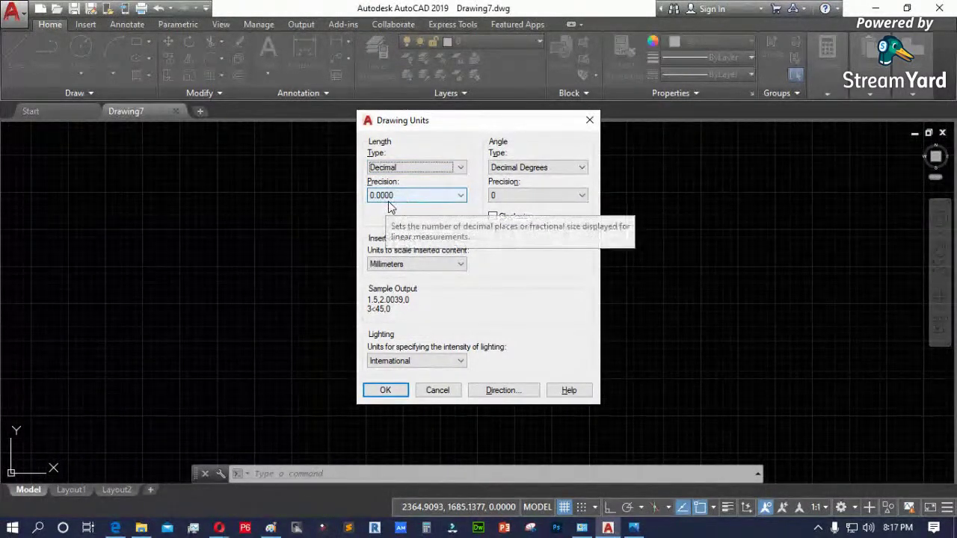
{"action": "left_click", "coordinate": [297, 528]}
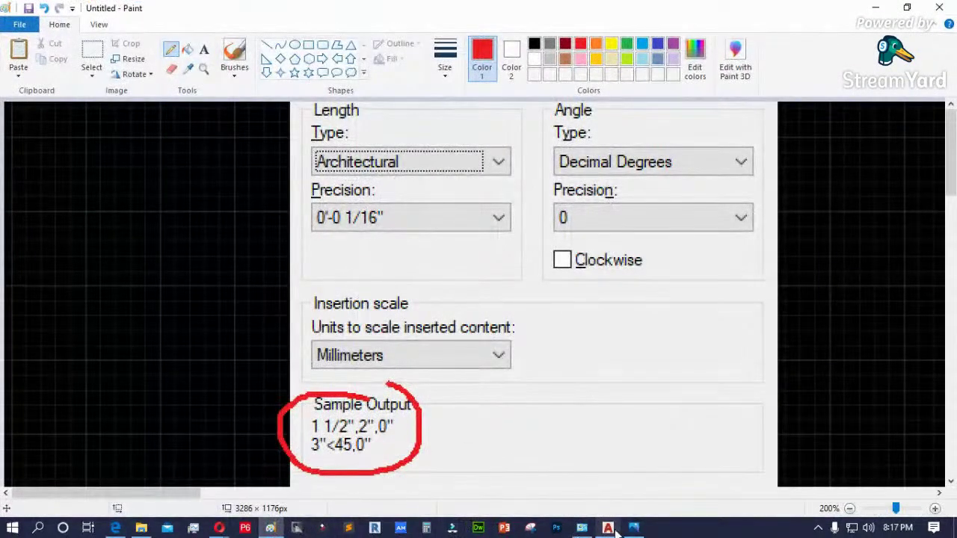
- Paste the Decimal Drawing Units screenshot into Paint, position it, and select the Pencil
{"action": "left_click", "coordinate": [608, 528]}
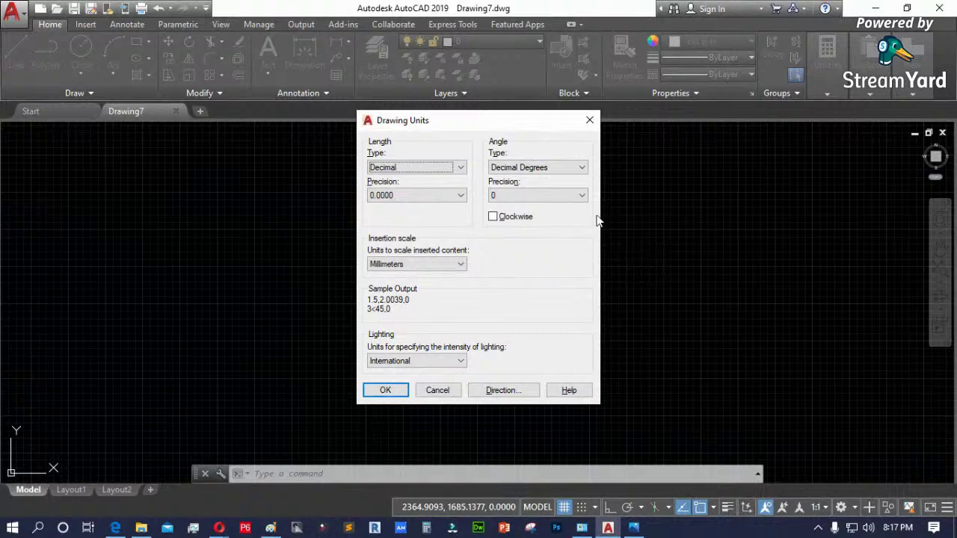
{"action": "left_click", "coordinate": [270, 528]}
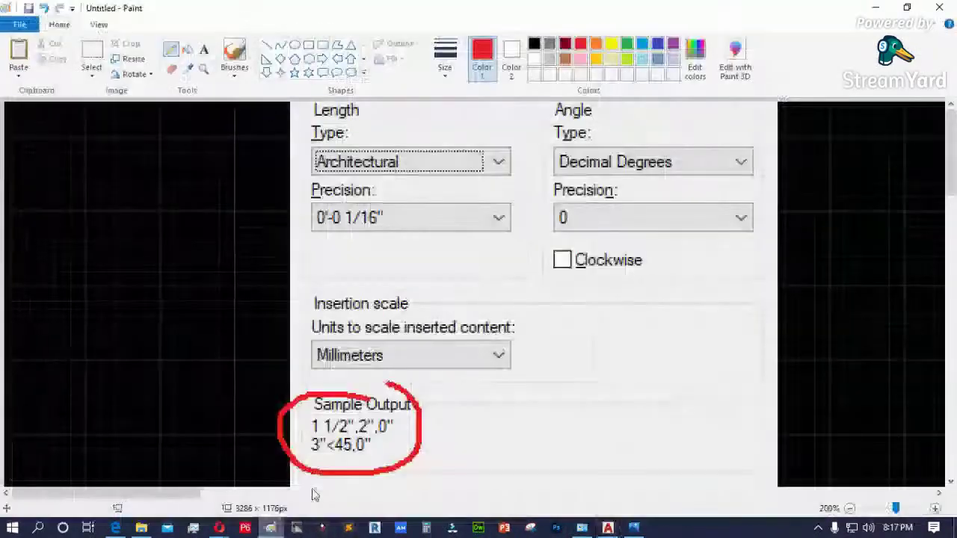
{"action": "key", "text": "ctrl+v"}
{"action": "left_click_drag", "start_coordinate": [560, 248], "coordinate": [135, 72]}
{"action": "left_click_drag", "start_coordinate": [364, 257], "coordinate": [337, 155]}
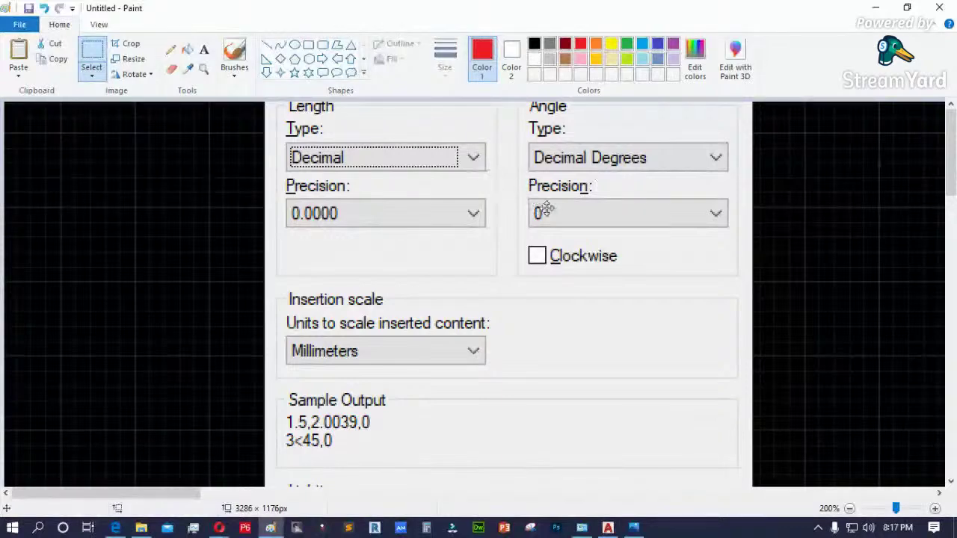
{"action": "left_click_drag", "start_coordinate": [542, 210], "coordinate": [346, 188]}
{"action": "left_click", "coordinate": [170, 49]}
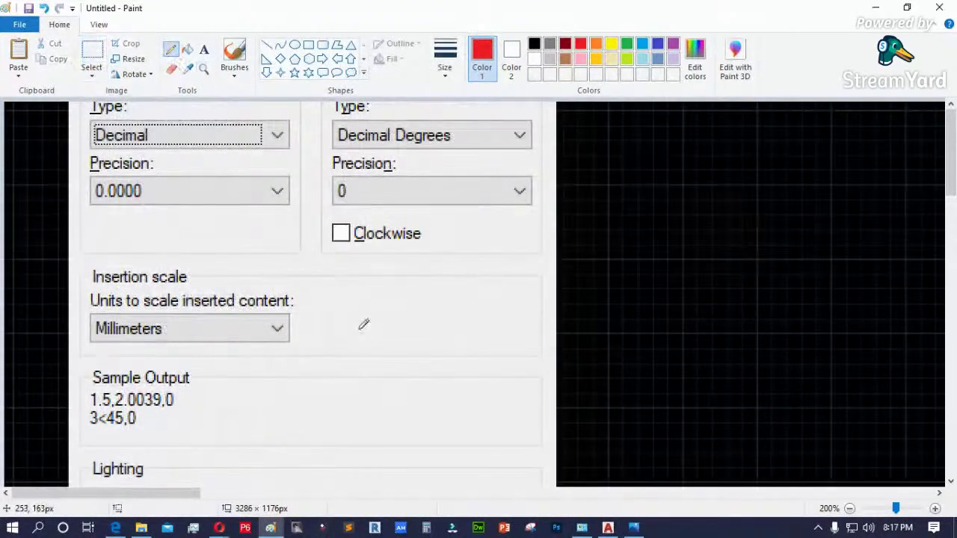
- Handwrite and box the values 1000.00 and 100.00 in red
{"action": "left_click_drag", "start_coordinate": [348, 352], "coordinate": [347, 378]}
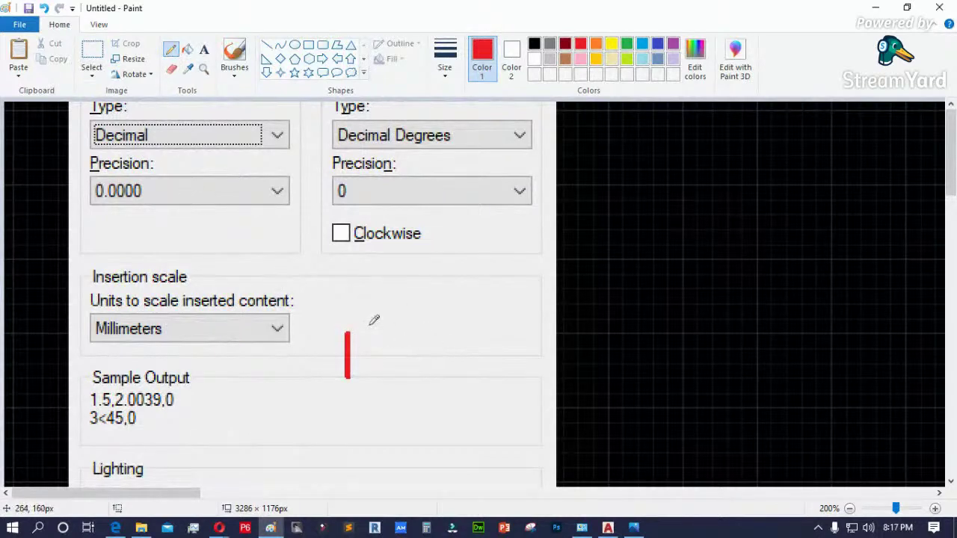
{"action": "mouse_move", "coordinate": [371, 335]}
{"action": "left_mouse_down"}
{"action": "mouse_move", "coordinate": [392, 362]}
{"action": "mouse_move", "coordinate": [373, 332]}
{"action": "mouse_move", "coordinate": [412, 341]}
{"action": "mouse_move", "coordinate": [410, 378]}
{"action": "mouse_move", "coordinate": [432, 350]}
{"action": "mouse_move", "coordinate": [411, 336]}
{"action": "mouse_move", "coordinate": [465, 334]}
{"action": "left_mouse_up"}
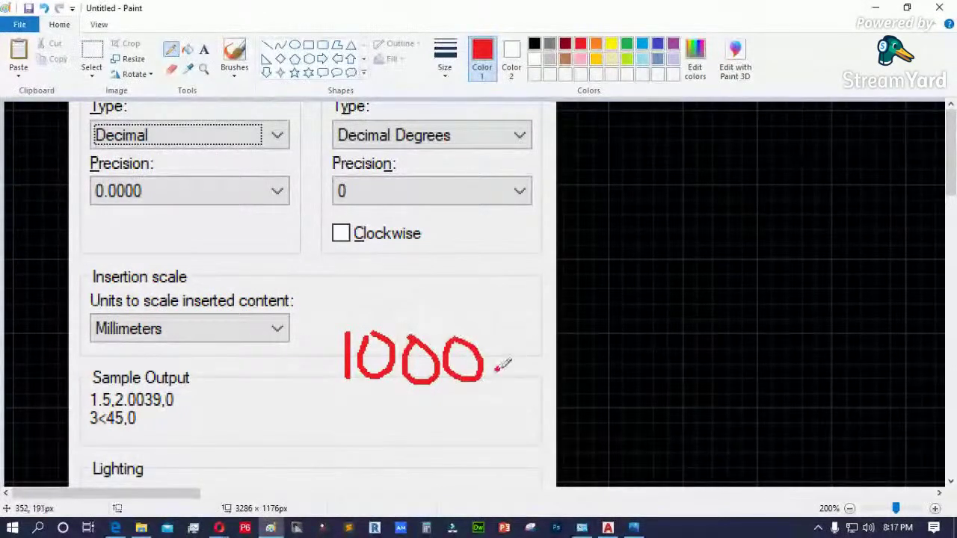
{"action": "mouse_move", "coordinate": [518, 340]}
{"action": "left_mouse_down"}
{"action": "mouse_move", "coordinate": [533, 370]}
{"action": "mouse_move", "coordinate": [543, 342]}
{"action": "mouse_move", "coordinate": [522, 336]}
{"action": "mouse_move", "coordinate": [588, 364]}
{"action": "mouse_move", "coordinate": [602, 329]}
{"action": "left_mouse_up"}
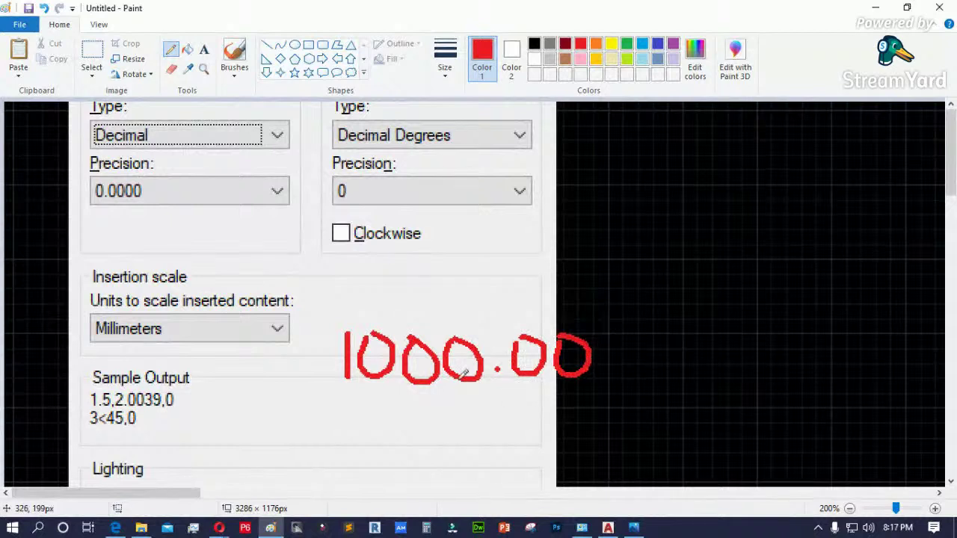
{"action": "mouse_move", "coordinate": [331, 302]}
{"action": "left_mouse_down"}
{"action": "mouse_move", "coordinate": [339, 391]}
{"action": "mouse_move", "coordinate": [349, 397]}
{"action": "mouse_move", "coordinate": [606, 394]}
{"action": "mouse_move", "coordinate": [610, 304]}
{"action": "mouse_move", "coordinate": [333, 296]}
{"action": "left_mouse_up"}
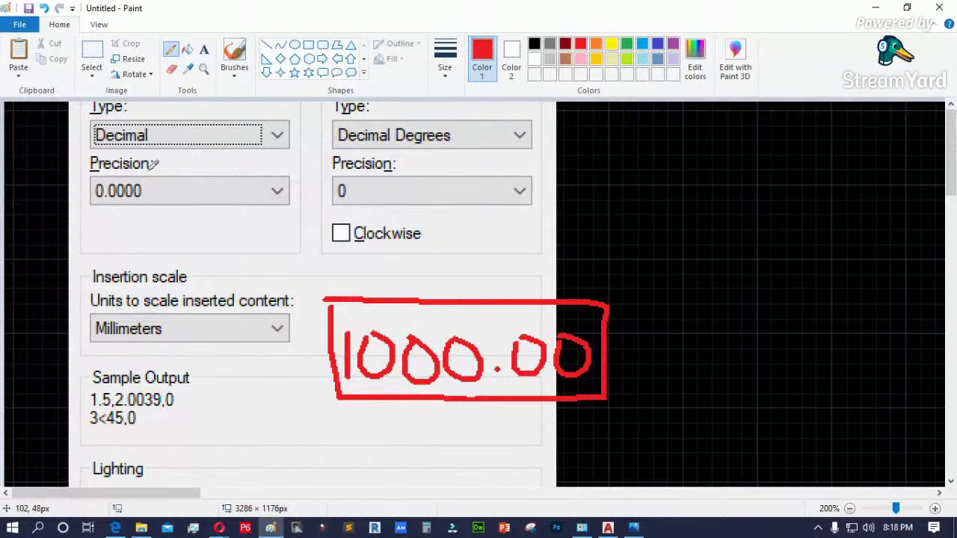
{"action": "left_click_drag", "start_coordinate": [592, 209], "coordinate": [598, 238]}
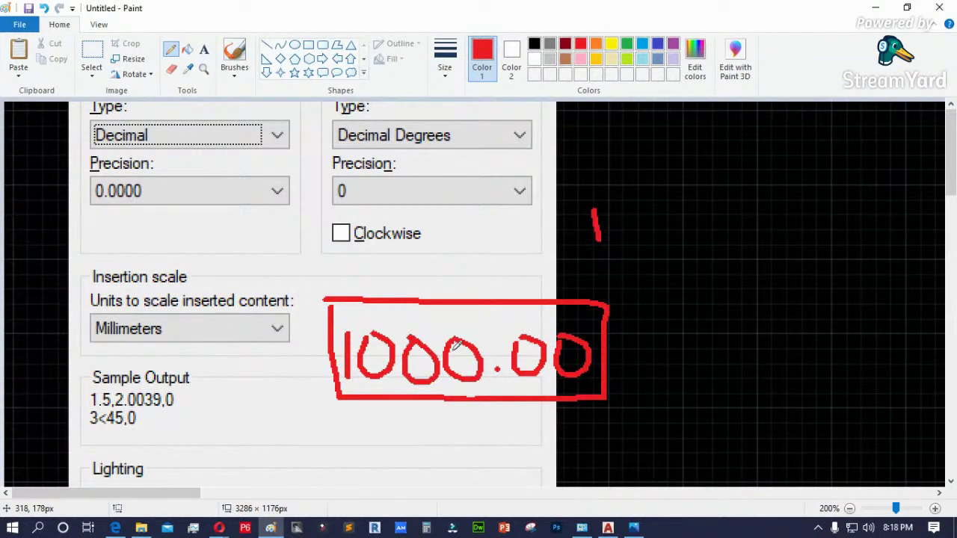
{"action": "mouse_move", "coordinate": [607, 217]}
{"action": "left_mouse_down"}
{"action": "mouse_move", "coordinate": [632, 235]}
{"action": "mouse_move", "coordinate": [613, 213]}
{"action": "mouse_move", "coordinate": [659, 233]}
{"action": "mouse_move", "coordinate": [677, 220]}
{"action": "mouse_move", "coordinate": [656, 204]}
{"action": "mouse_move", "coordinate": [738, 230]}
{"action": "mouse_move", "coordinate": [726, 202]}
{"action": "mouse_move", "coordinate": [772, 196]}
{"action": "left_mouse_up"}
{"action": "left_click", "coordinate": [701, 236]}
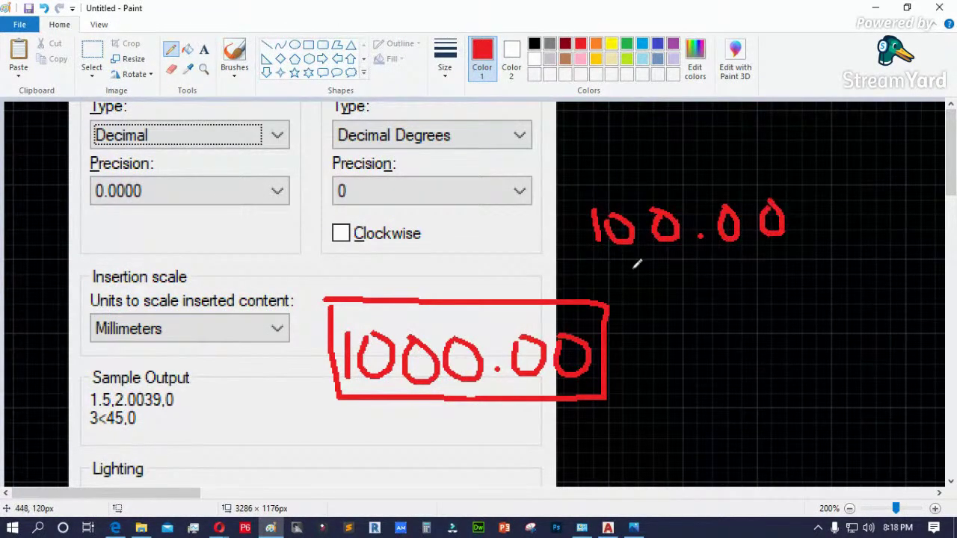
{"action": "mouse_move", "coordinate": [568, 163]}
{"action": "left_mouse_down"}
{"action": "mouse_move", "coordinate": [563, 244]}
{"action": "mouse_move", "coordinate": [798, 159]}
{"action": "mouse_move", "coordinate": [818, 183]}
{"action": "mouse_move", "coordinate": [833, 258]}
{"action": "mouse_move", "coordinate": [570, 256]}
{"action": "left_mouse_up"}
- Mark both boxed values with red crosses and undo the stray scribble
{"action": "left_click_drag", "start_coordinate": [849, 184], "coordinate": [897, 217]}
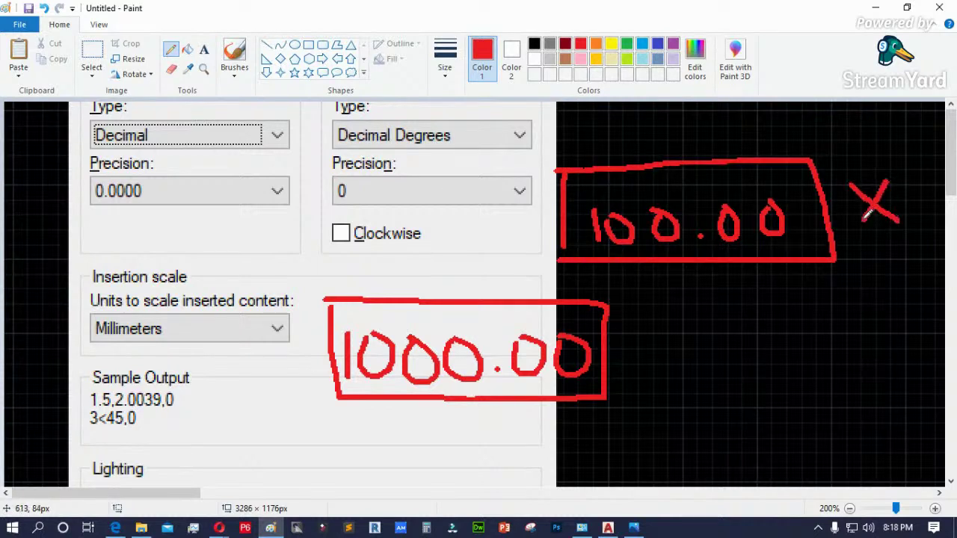
{"action": "left_click_drag", "start_coordinate": [630, 333], "coordinate": [677, 362]}
{"action": "left_click_drag", "start_coordinate": [673, 328], "coordinate": [638, 363]}
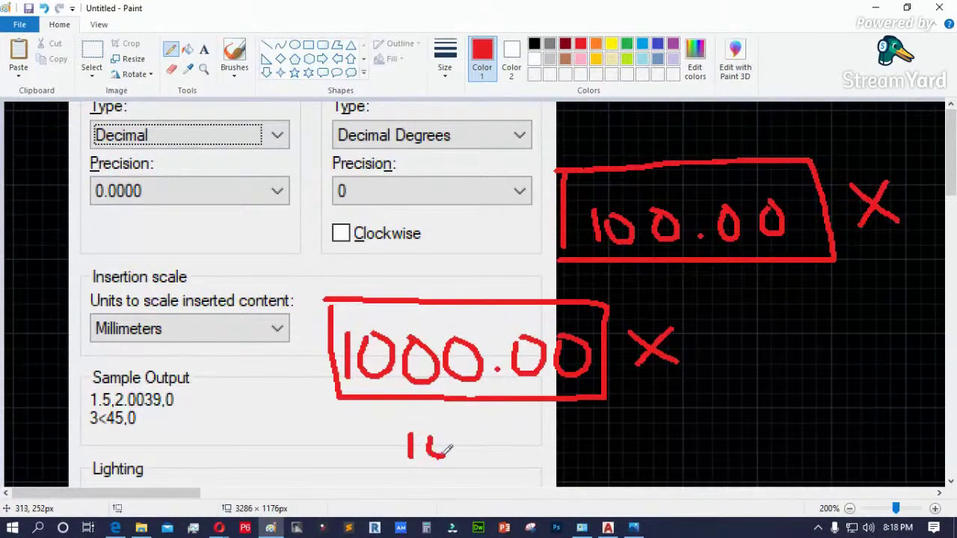
{"action": "key", "text": "ctrl+z"}
{"action": "key", "text": "ctrl+z"}
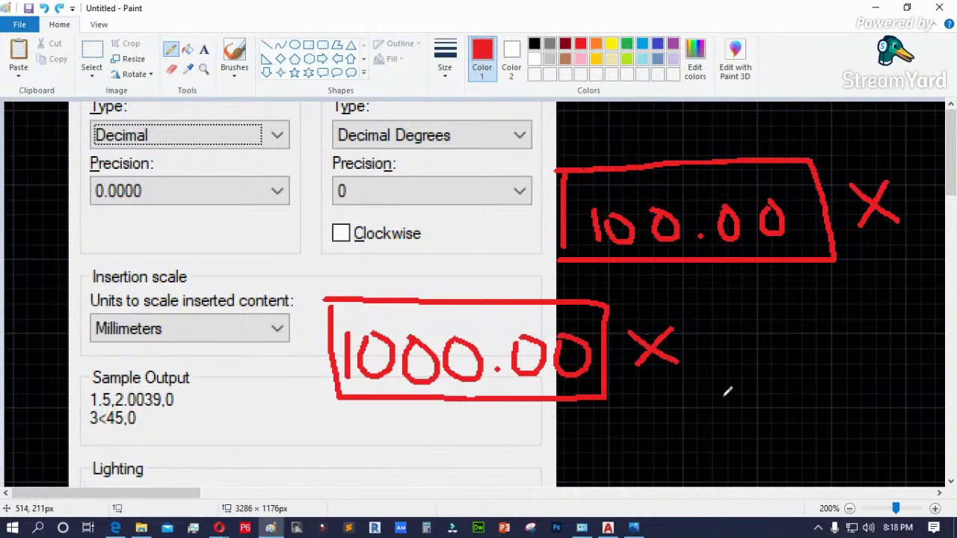
{"action": "scroll", "coordinate": [662, 387], "scroll_direction": "down", "scroll_amount": 5}
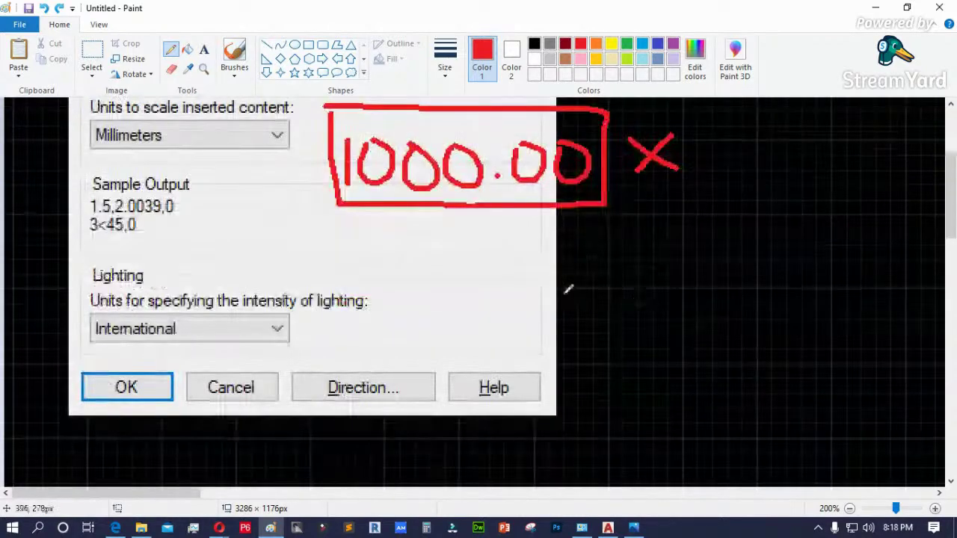
- Write 1.00, box it and tick it as correct
{"action": "left_click_drag", "start_coordinate": [656, 279], "coordinate": [661, 331]}
{"action": "mouse_move", "coordinate": [709, 288]}
{"action": "left_mouse_down"}
{"action": "mouse_move", "coordinate": [725, 312]}
{"action": "mouse_move", "coordinate": [708, 287]}
{"action": "mouse_move", "coordinate": [764, 315]}
{"action": "mouse_move", "coordinate": [740, 275]}
{"action": "left_mouse_up"}
{"action": "mouse_move", "coordinate": [616, 254]}
{"action": "left_mouse_down"}
{"action": "mouse_move", "coordinate": [617, 350]}
{"action": "mouse_move", "coordinate": [808, 241]}
{"action": "mouse_move", "coordinate": [728, 347]}
{"action": "mouse_move", "coordinate": [599, 349]}
{"action": "left_mouse_up"}
{"action": "mouse_move", "coordinate": [839, 275]}
{"action": "left_mouse_down"}
{"action": "mouse_move", "coordinate": [858, 308]}
{"action": "mouse_move", "coordinate": [904, 226]}
{"action": "left_mouse_up"}
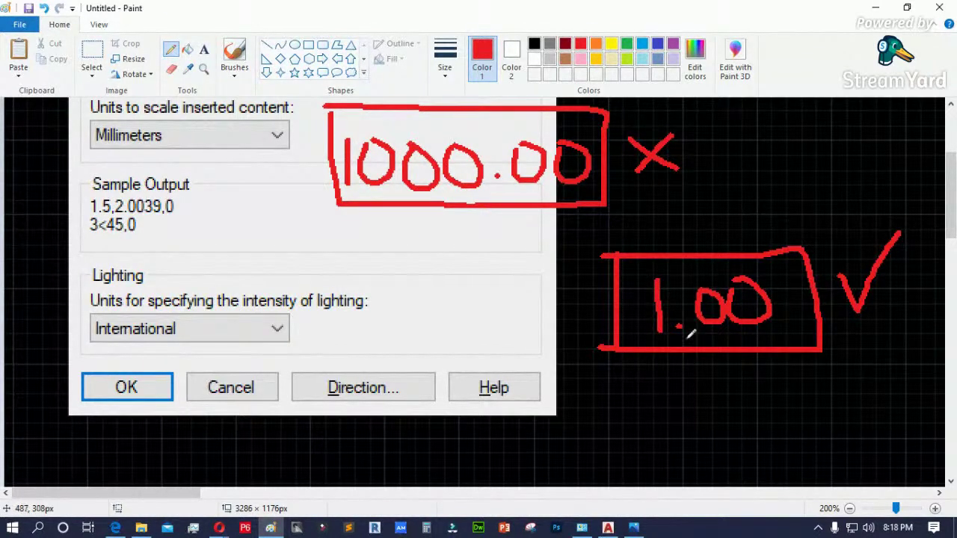
{"action": "scroll", "coordinate": [194, 198], "scroll_direction": "up", "scroll_amount": 5}
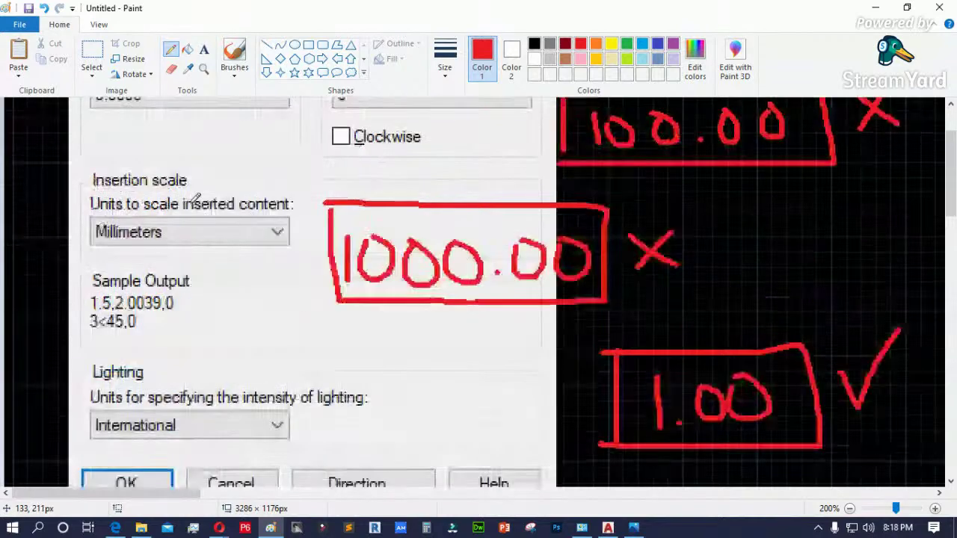
{"action": "scroll", "coordinate": [640, 341], "scroll_direction": "down", "scroll_amount": 5}
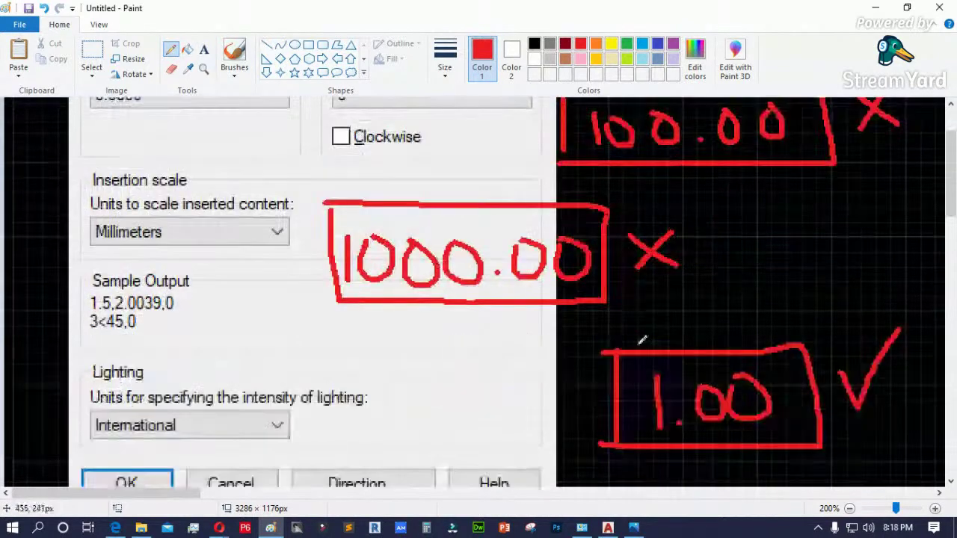
- Write a ticked 100 and a 1000 below, labelled cm and mm, and label 1.00 as m
{"action": "mouse_move", "coordinate": [655, 382]}
{"action": "left_mouse_down"}
{"action": "mouse_move", "coordinate": [663, 423]}
{"action": "mouse_move", "coordinate": [683, 393]}
{"action": "mouse_move", "coordinate": [703, 408]}
{"action": "mouse_move", "coordinate": [700, 380]}
{"action": "mouse_move", "coordinate": [731, 394]}
{"action": "left_mouse_up"}
{"action": "mouse_move", "coordinate": [824, 398]}
{"action": "left_mouse_down"}
{"action": "mouse_move", "coordinate": [848, 409]}
{"action": "mouse_move", "coordinate": [873, 373]}
{"action": "left_mouse_up"}
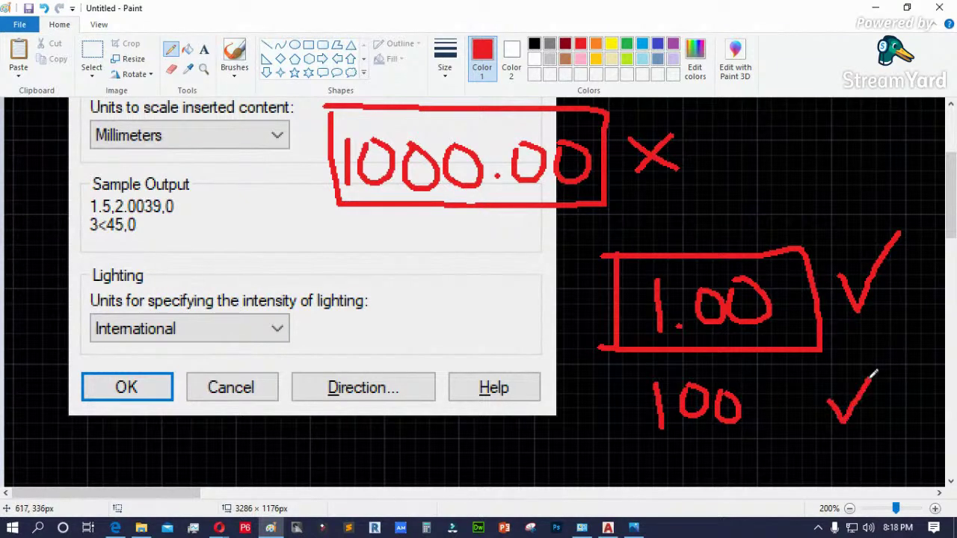
{"action": "scroll", "coordinate": [648, 303], "scroll_direction": "down", "scroll_amount": 1}
{"action": "left_click_drag", "start_coordinate": [659, 371], "coordinate": [664, 411]}
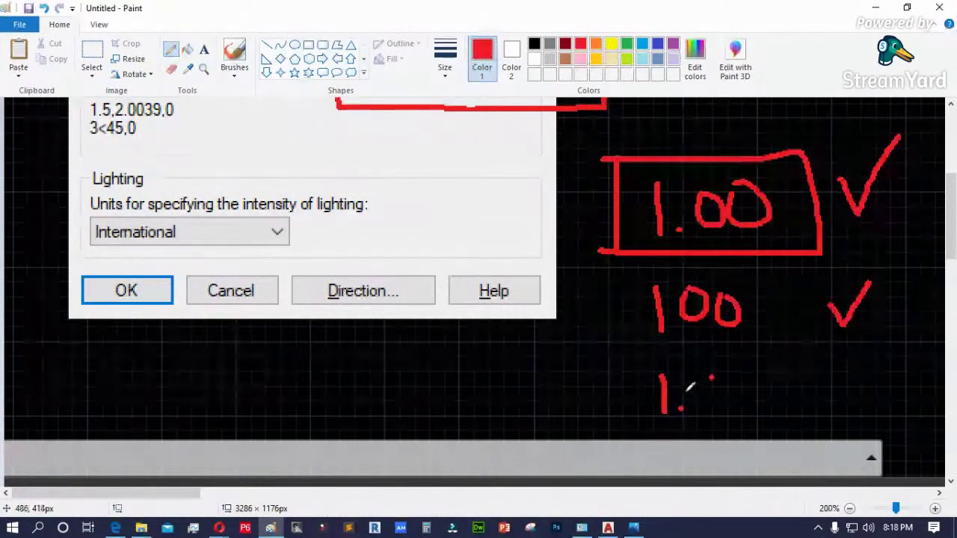
{"action": "mouse_move", "coordinate": [699, 374]}
{"action": "left_mouse_down"}
{"action": "mouse_move", "coordinate": [737, 371]}
{"action": "mouse_move", "coordinate": [795, 389]}
{"action": "mouse_move", "coordinate": [774, 368]}
{"action": "left_mouse_up"}
{"action": "mouse_move", "coordinate": [533, 387]}
{"action": "left_mouse_down"}
{"action": "mouse_move", "coordinate": [567, 407]}
{"action": "mouse_move", "coordinate": [622, 405]}
{"action": "left_mouse_up"}
{"action": "left_click_drag", "start_coordinate": [535, 300], "coordinate": [532, 343]}
{"action": "left_click_drag", "start_coordinate": [557, 306], "coordinate": [553, 338]}
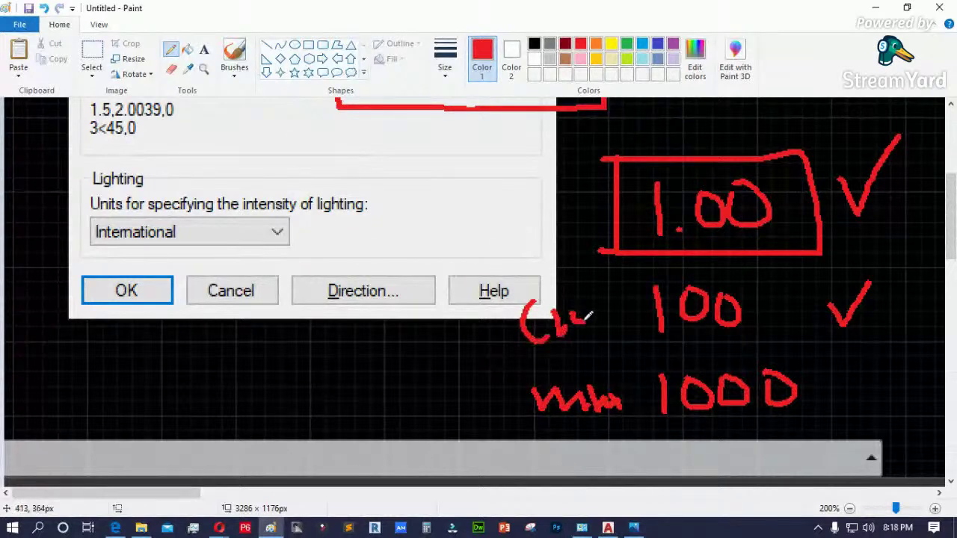
{"action": "mouse_move", "coordinate": [503, 193]}
{"action": "left_mouse_down"}
{"action": "mouse_move", "coordinate": [506, 218]}
{"action": "mouse_move", "coordinate": [515, 205]}
{"action": "mouse_move", "coordinate": [540, 212]}
{"action": "left_mouse_up"}
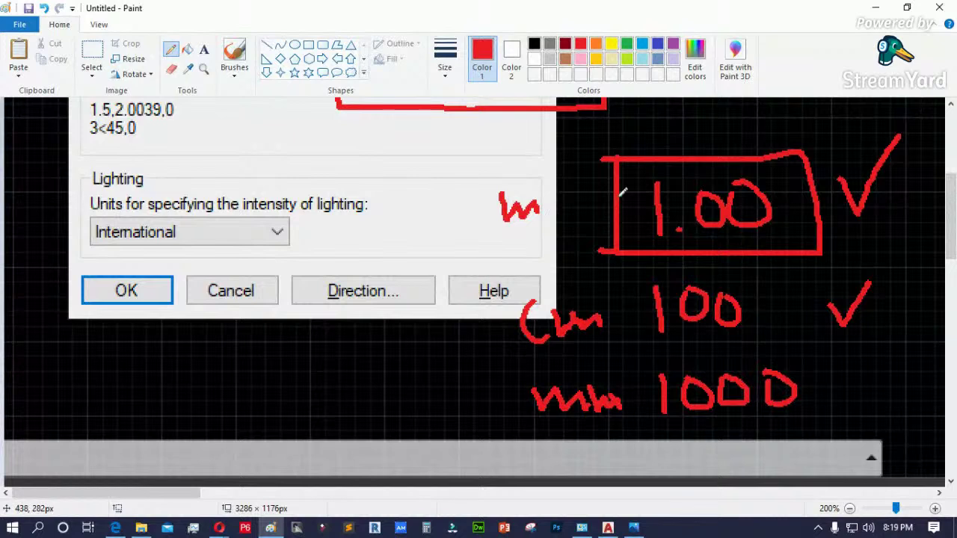
- Tick the mm 1000 line in yellow
{"action": "left_click", "coordinate": [610, 44]}
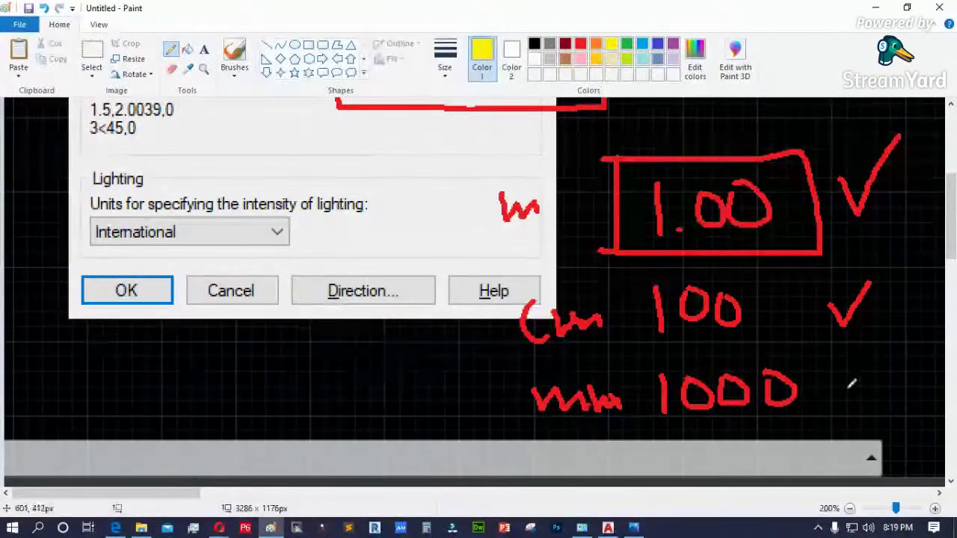
{"action": "left_click_drag", "start_coordinate": [847, 387], "coordinate": [896, 359]}
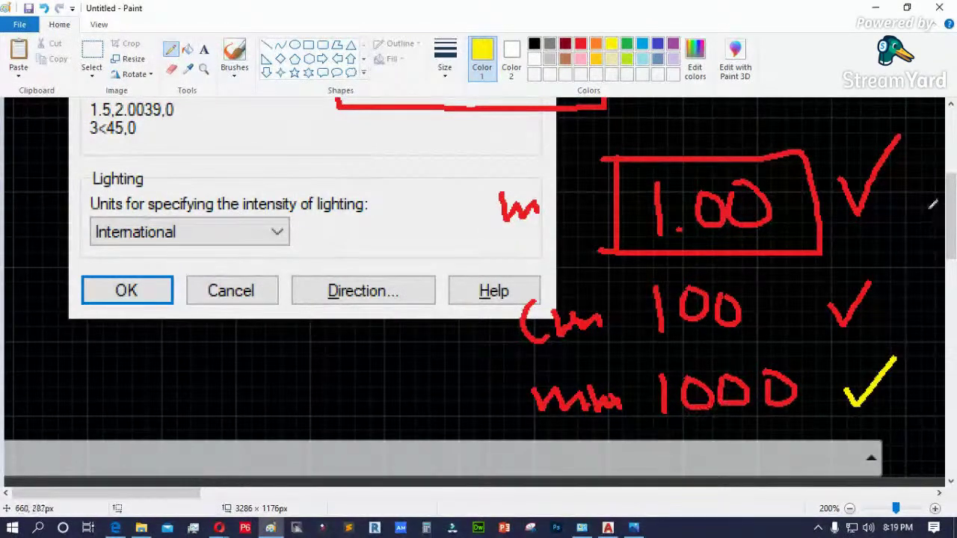
{"action": "scroll", "coordinate": [950, 201], "scroll_direction": "up", "scroll_amount": 3}
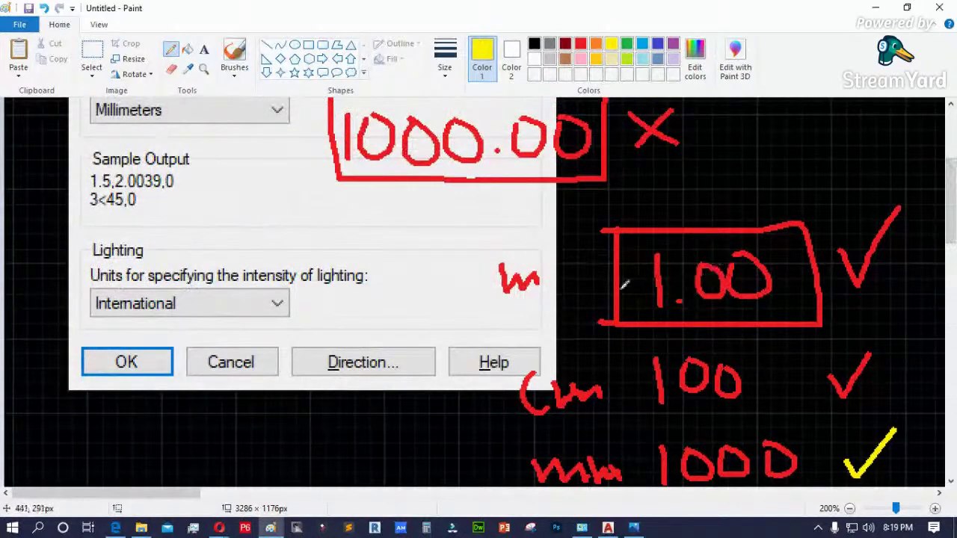
{"action": "scroll", "coordinate": [181, 233], "scroll_direction": "up", "scroll_amount": 6}
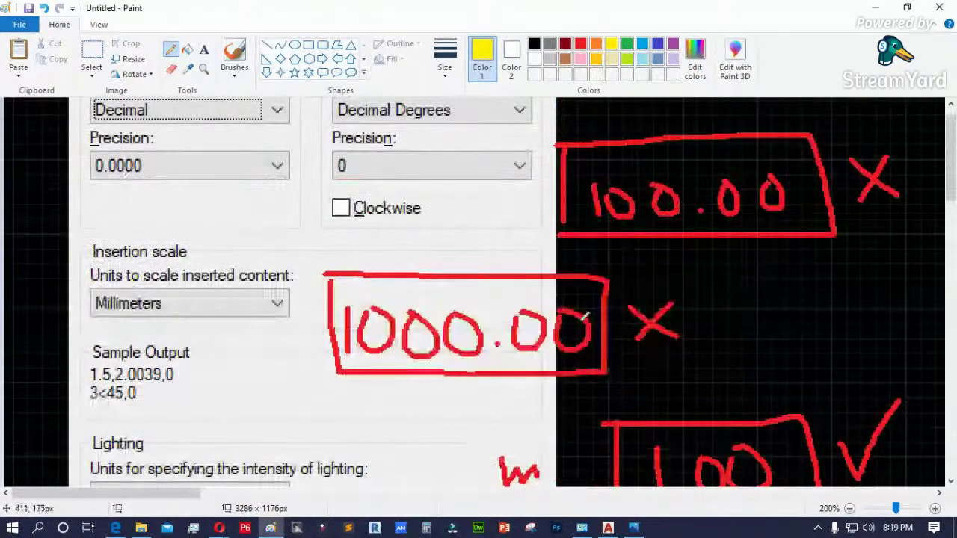
{"action": "scroll", "coordinate": [256, 205], "scroll_direction": "down", "scroll_amount": 3}
{"action": "scroll", "coordinate": [256, 205], "scroll_direction": "down", "scroll_amount": 3}
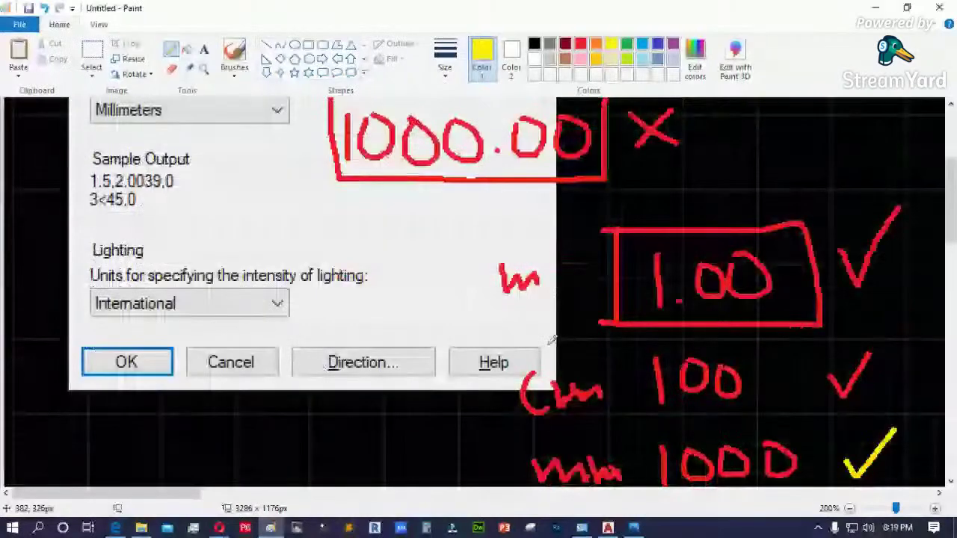
{"action": "scroll", "coordinate": [706, 397], "scroll_direction": "down", "scroll_amount": 3}
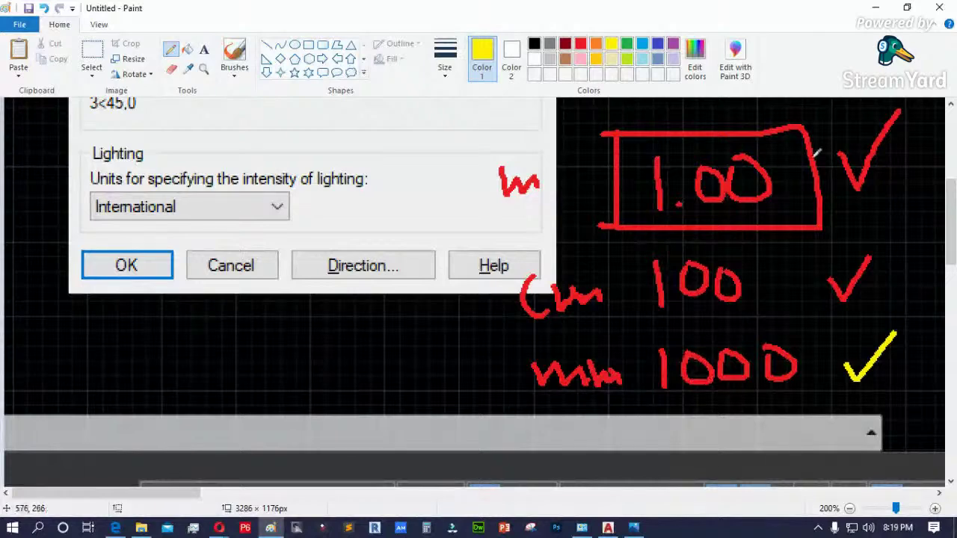
- Back in AutoCAD, set Drawing7's length precision to 0 and confirm the Drawing Units
{"action": "left_click", "coordinate": [875, 7]}
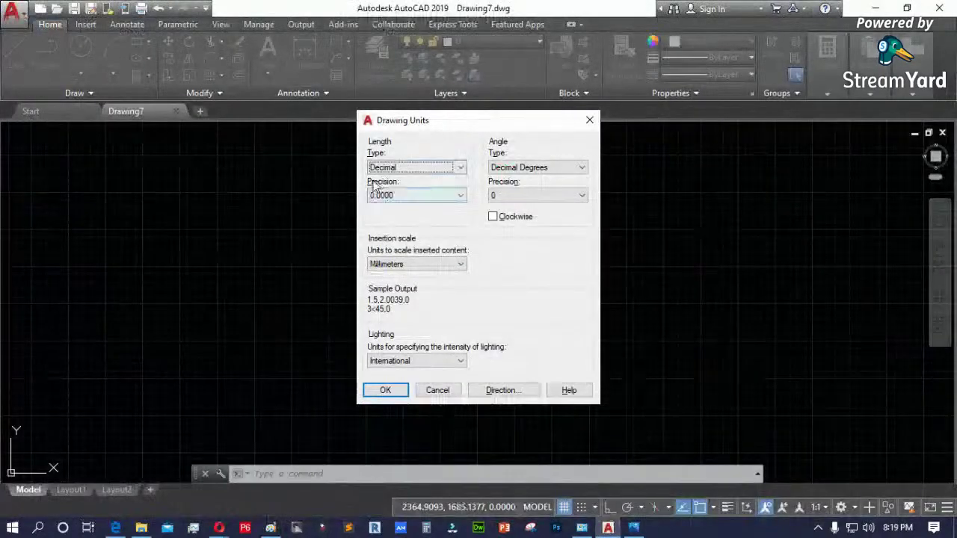
{"action": "left_click", "coordinate": [426, 197]}
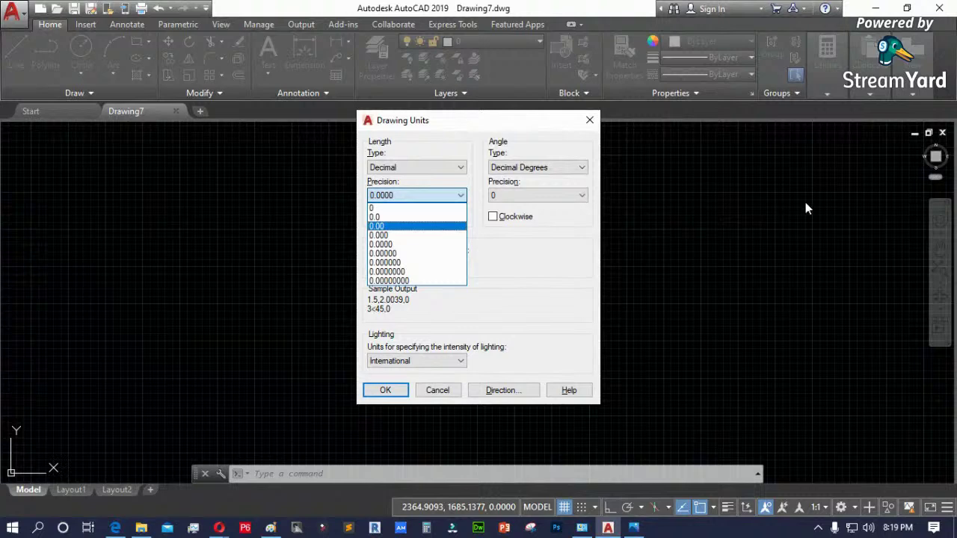
{"action": "left_click", "coordinate": [388, 208]}
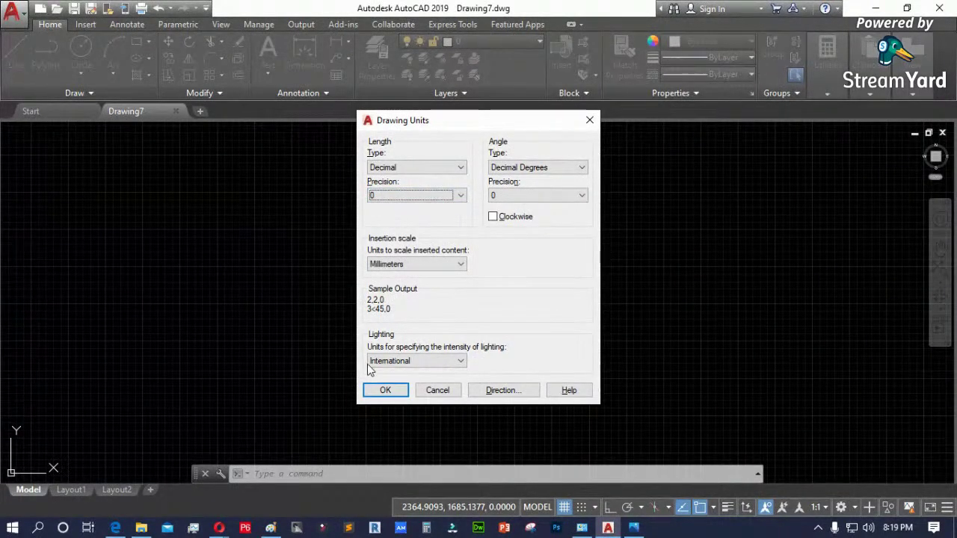
{"action": "left_click", "coordinate": [385, 389]}
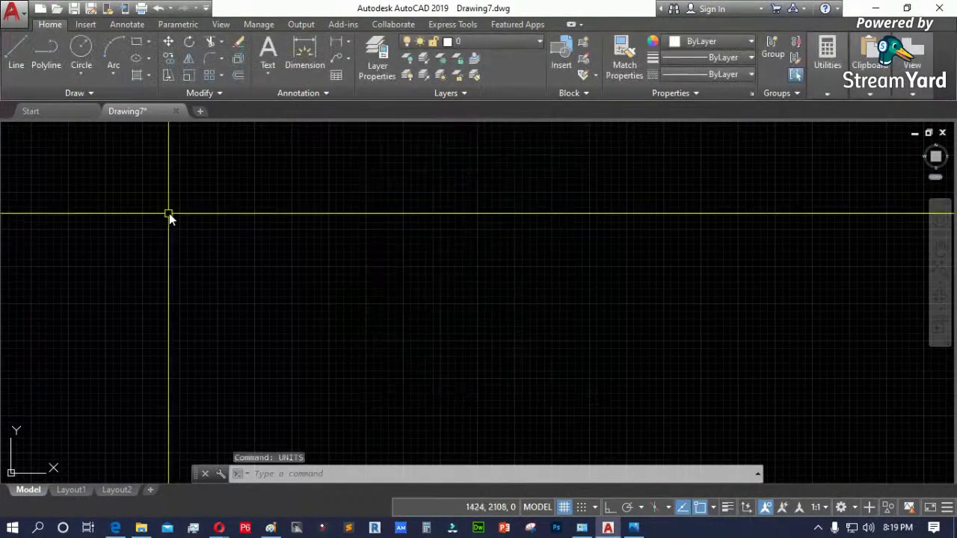
- Add a horizontal linear dimension reading 658,69 between two picked points
{"action": "left_click", "coordinate": [337, 43]}
{"action": "left_click", "coordinate": [286, 287]}
{"action": "left_click", "coordinate": [383, 288]}
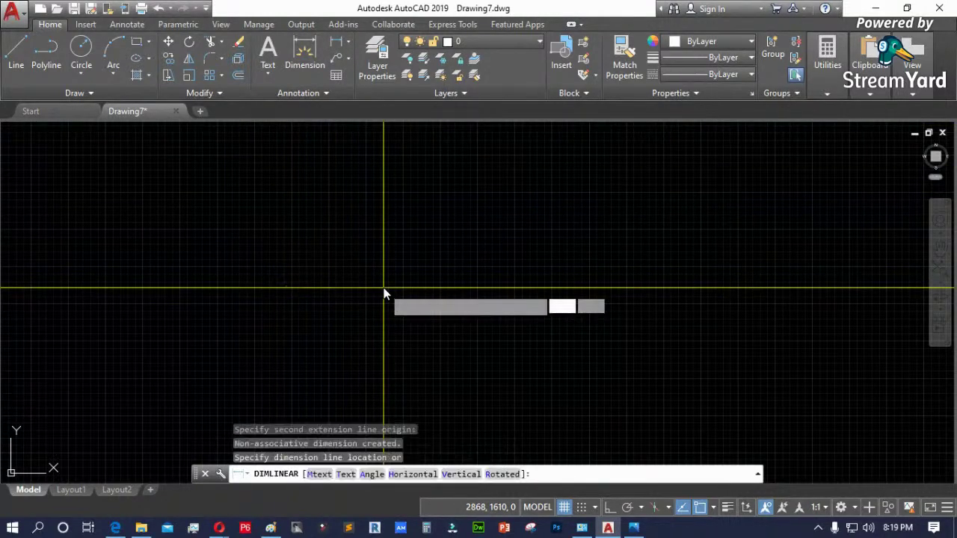
{"action": "left_click", "coordinate": [334, 267]}
{"action": "scroll", "coordinate": [334, 267], "scroll_direction": "up", "scroll_amount": 5}
{"action": "scroll", "coordinate": [313, 202], "scroll_direction": "up", "scroll_amount": 4}
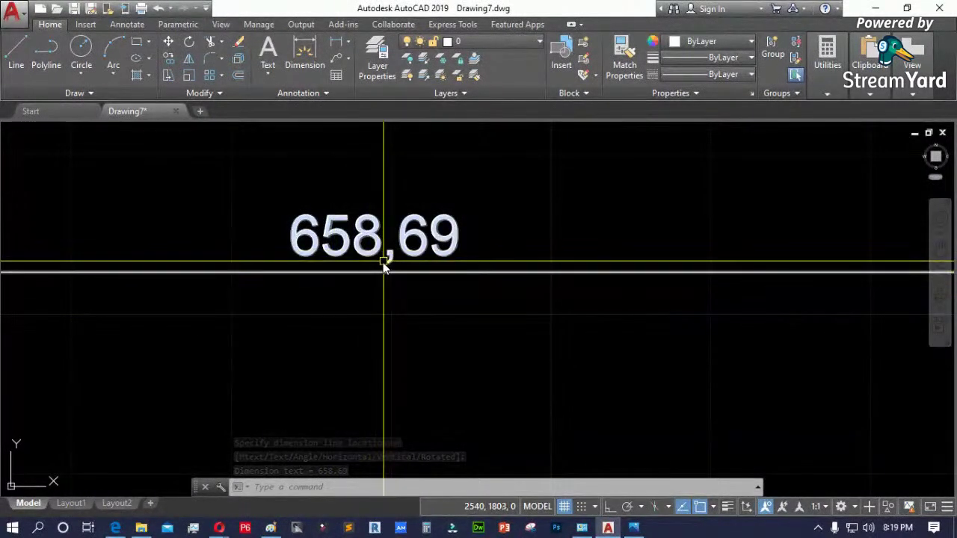
{"action": "scroll", "coordinate": [367, 280], "scroll_direction": "down", "scroll_amount": 5}
{"action": "scroll", "coordinate": [365, 286], "scroll_direction": "up", "scroll_amount": 6}
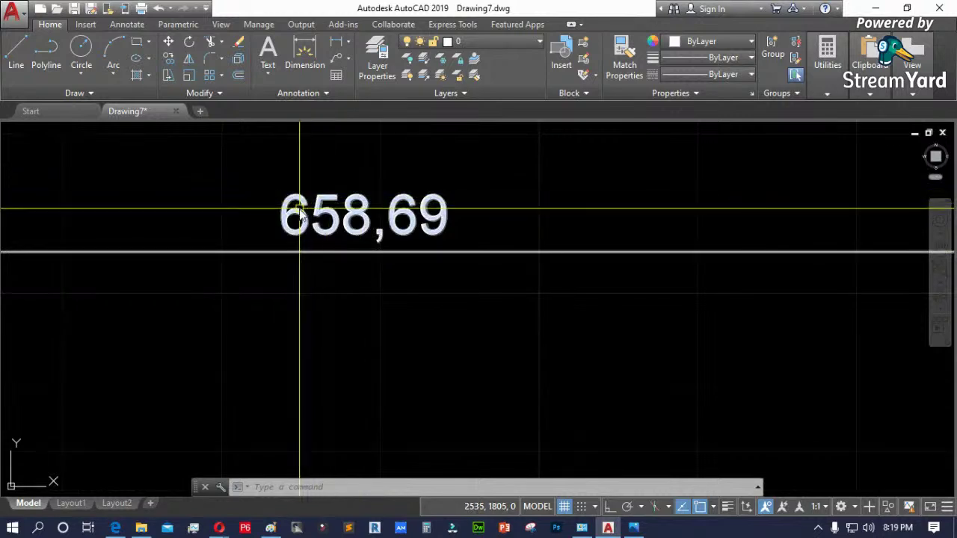
{"action": "scroll", "coordinate": [293, 258], "scroll_direction": "down", "scroll_amount": 5}
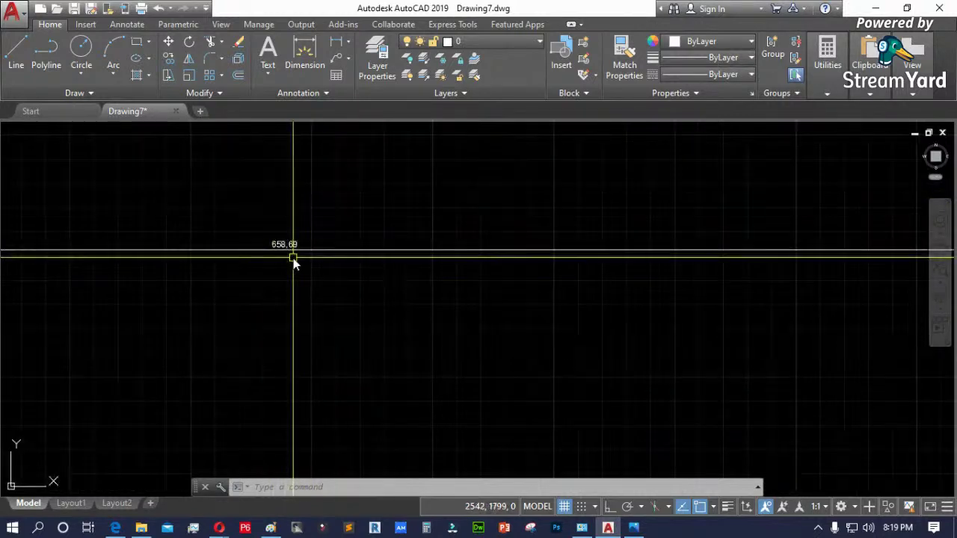
{"action": "scroll", "coordinate": [293, 258], "scroll_direction": "up", "scroll_amount": 5}
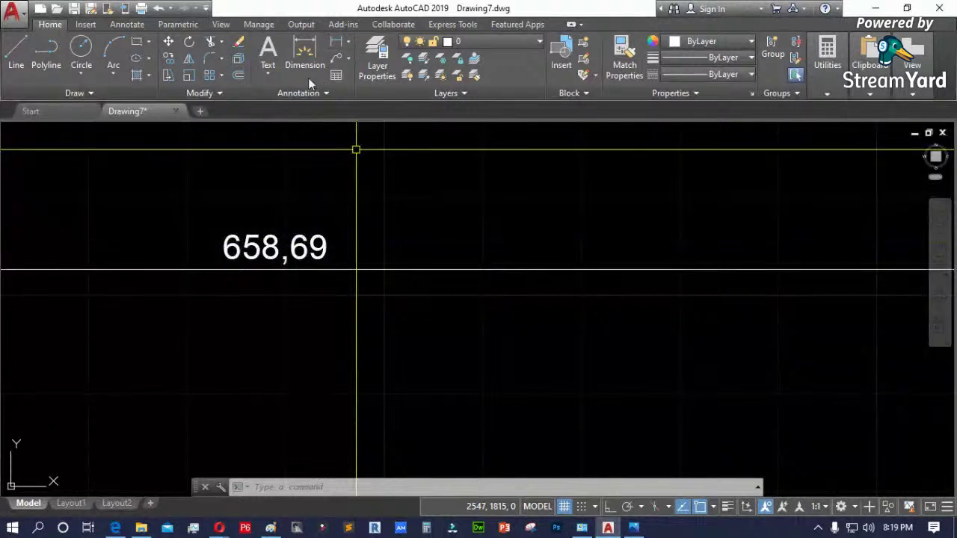
- Browse the dimension type and style lists, then erase the 658,69 dimension
{"action": "left_click", "coordinate": [349, 43]}
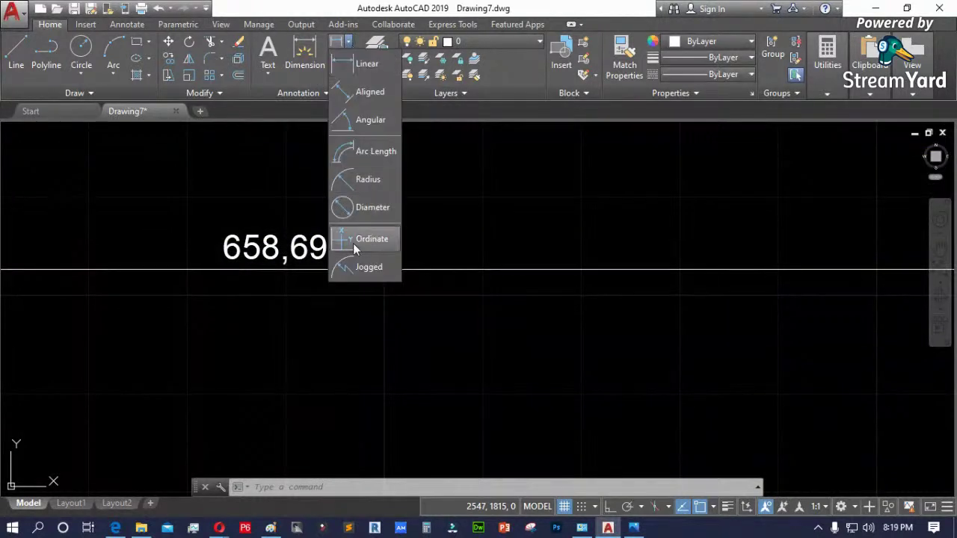
{"action": "left_click", "coordinate": [317, 92]}
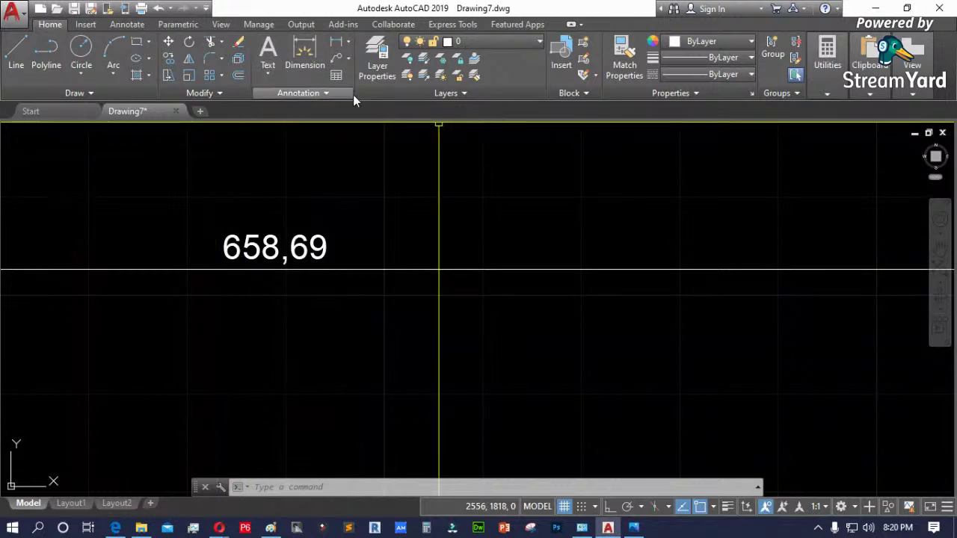
{"action": "left_click", "coordinate": [353, 198]}
{"action": "left_click", "coordinate": [219, 292]}
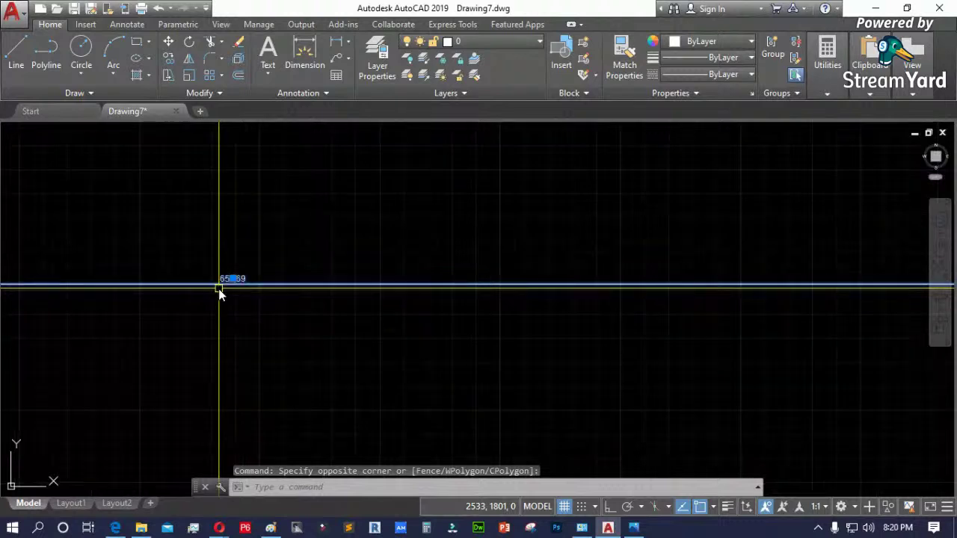
{"action": "key", "text": "Delete"}
- Confirm Decimal length and Decimal Degrees angle units at precision 0 in Drawing Units (UN)
{"action": "type", "text": "un"}
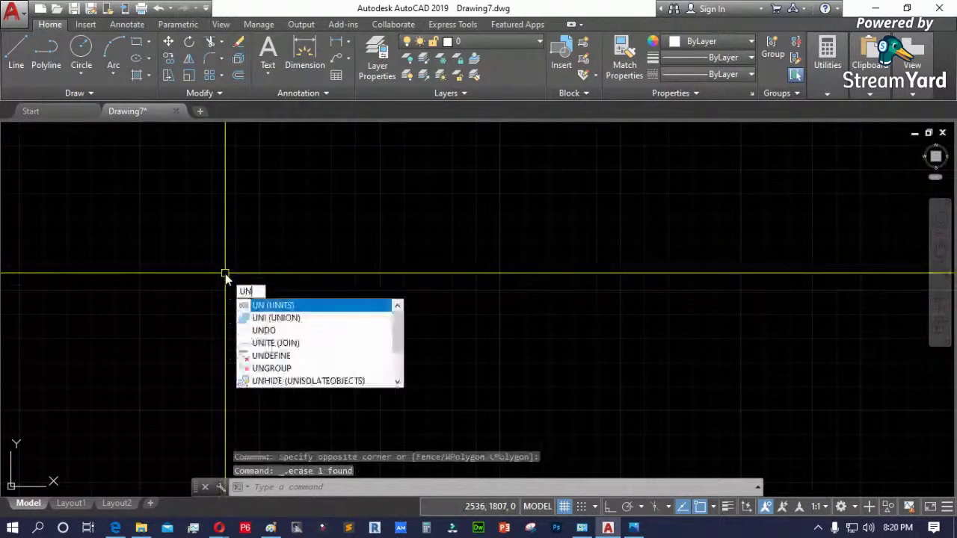
{"action": "key", "text": "Return"}
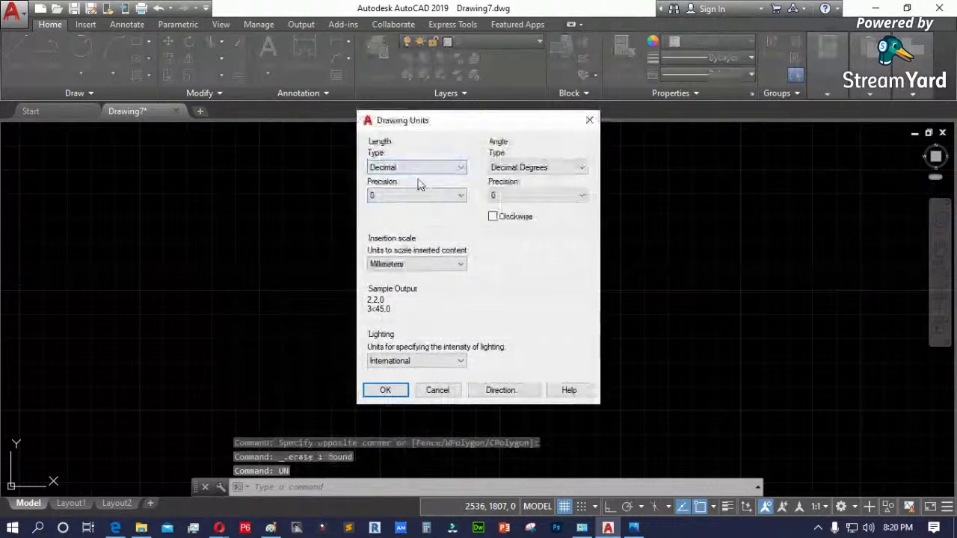
{"action": "left_click", "coordinate": [438, 196]}
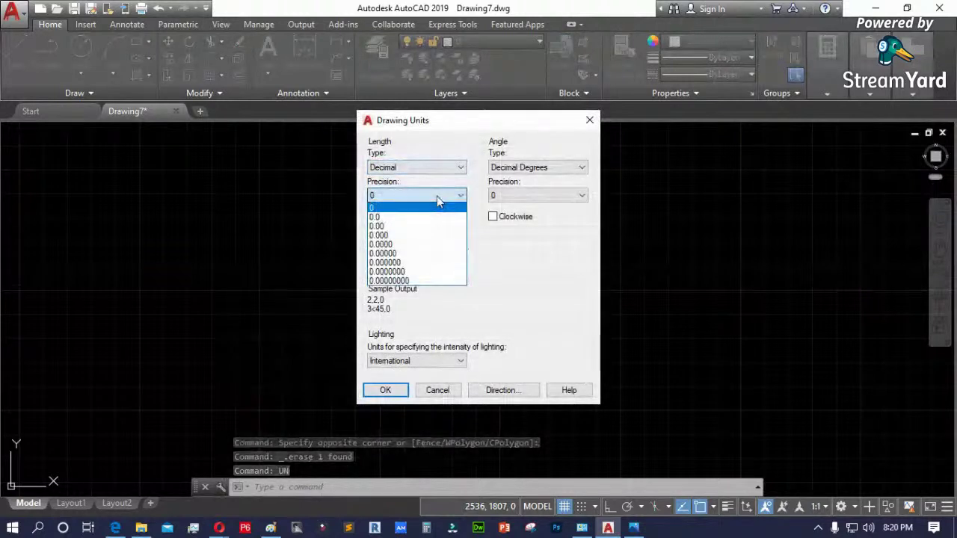
{"action": "left_click", "coordinate": [437, 198]}
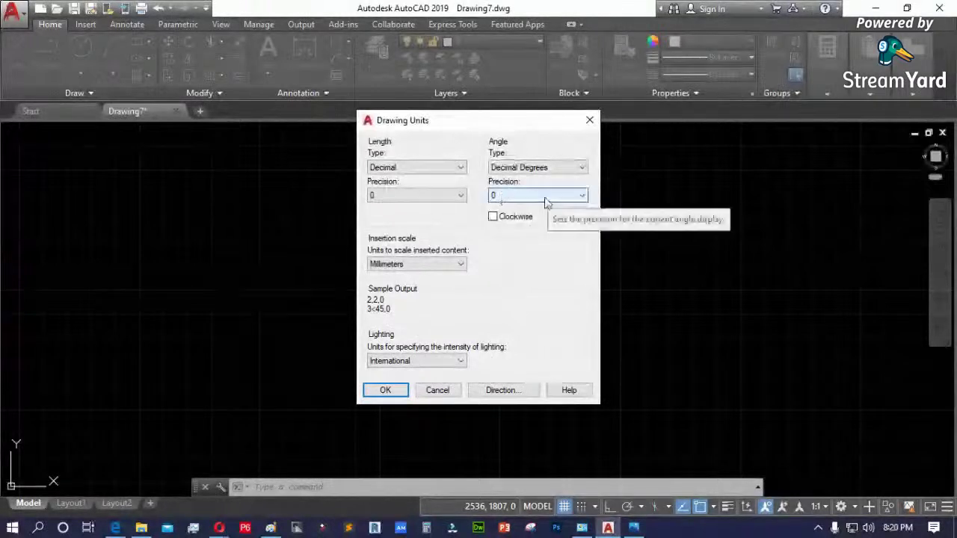
{"action": "left_click", "coordinate": [506, 220]}
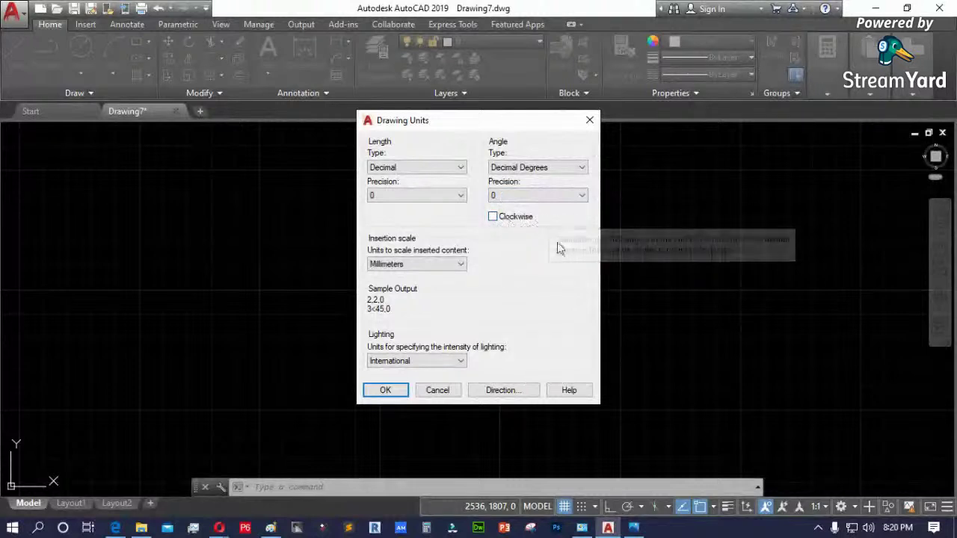
{"action": "left_click", "coordinate": [386, 386]}
{"action": "left_click", "coordinate": [385, 383]}
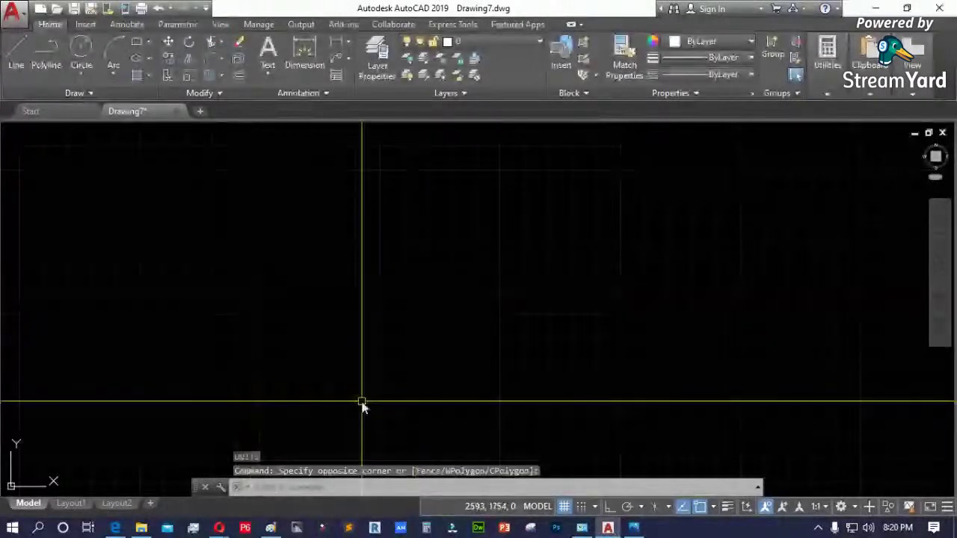
- Zoom to show the whole drawing
{"action": "type", "text": "z"}
{"action": "key", "text": "Return"}
{"action": "type", "text": "a"}
{"action": "key", "text": "Return"}
{"action": "key", "text": "Escape"}
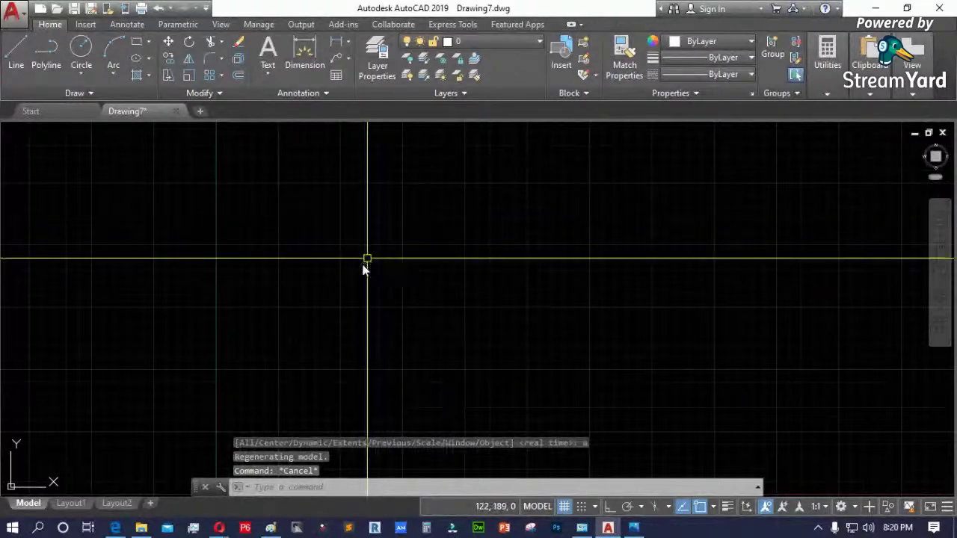
- Draw the upper zigzag line chain through picked corner points
{"action": "type", "text": "l"}
{"action": "key", "text": "Return"}
{"action": "key", "text": "Escape"}
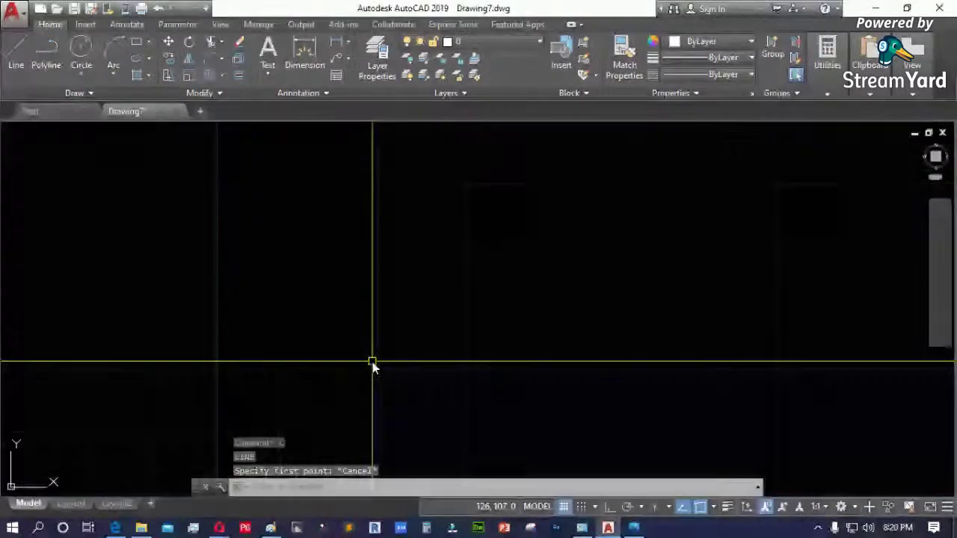
{"action": "type", "text": "l"}
{"action": "key", "text": "Return"}
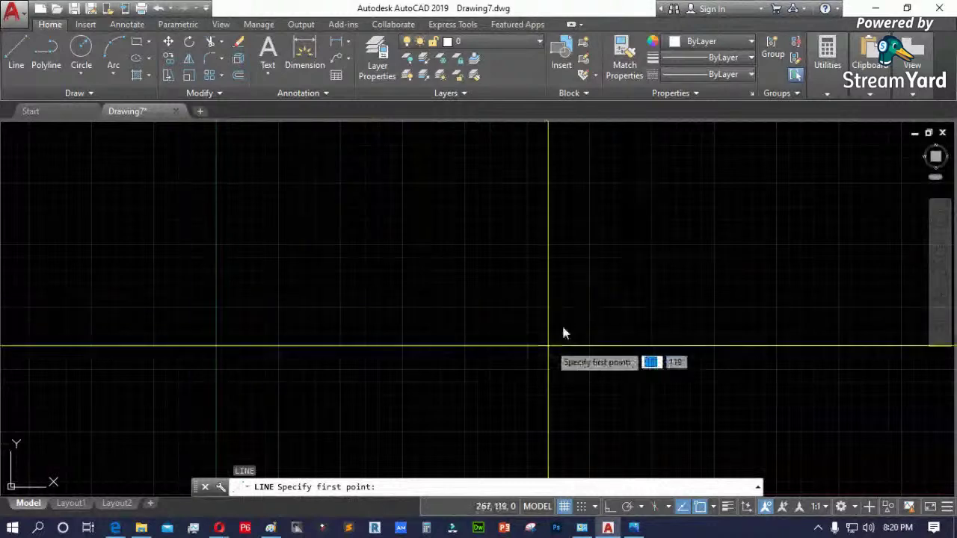
{"action": "left_click", "coordinate": [302, 328]}
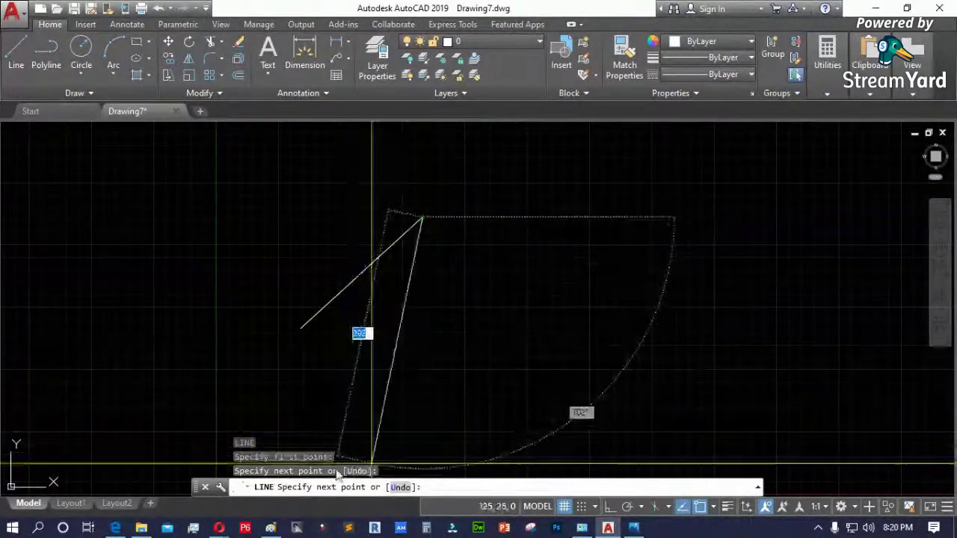
{"action": "left_click", "coordinate": [484, 282]}
{"action": "left_click", "coordinate": [616, 238]}
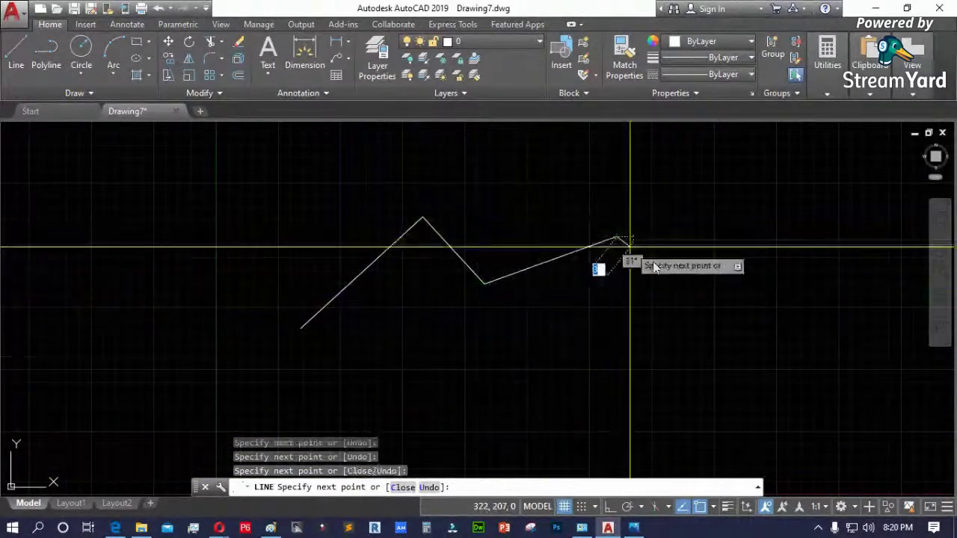
{"action": "left_click", "coordinate": [696, 282]}
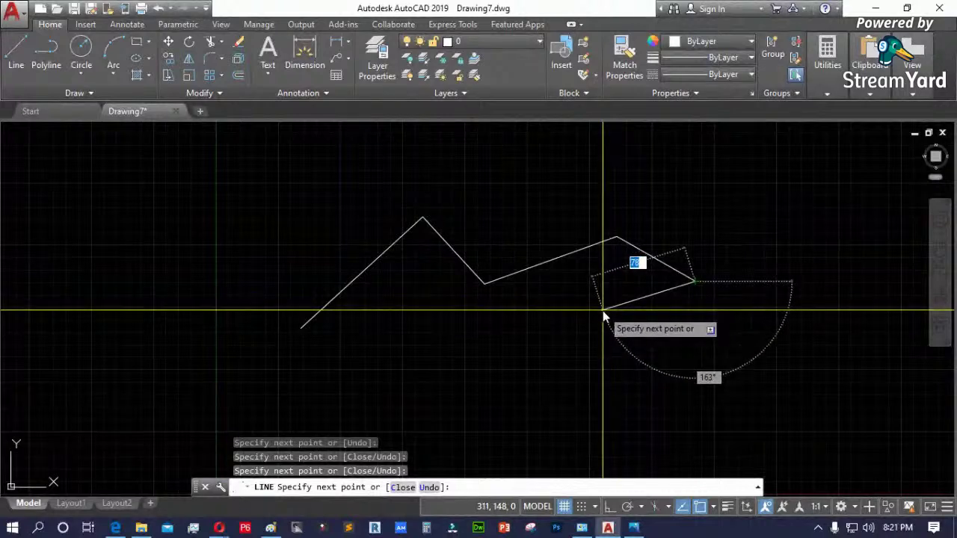
{"action": "key", "text": "Escape"}
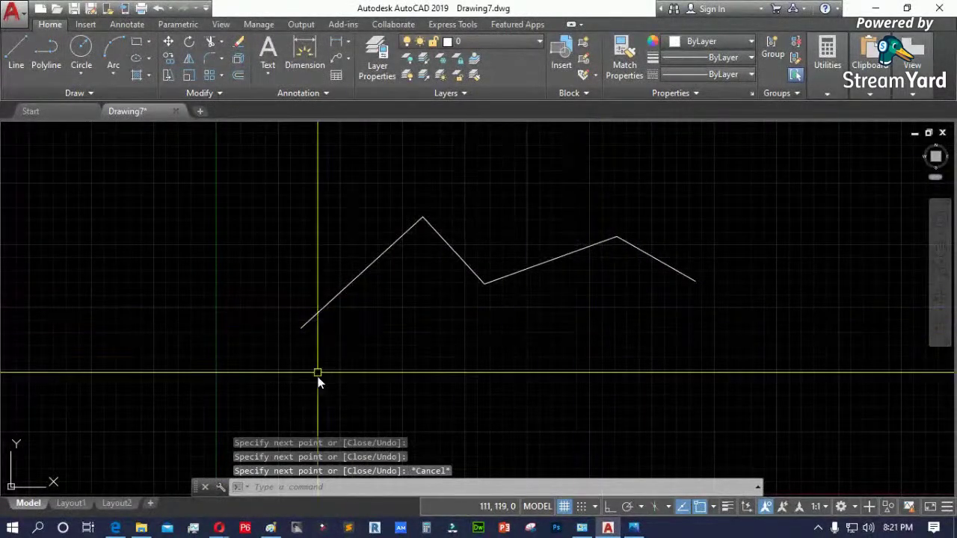
- Draw a lower zigzag line chain beneath it and window-select both chains
{"action": "key", "text": "space"}
{"action": "left_click", "coordinate": [365, 377]}
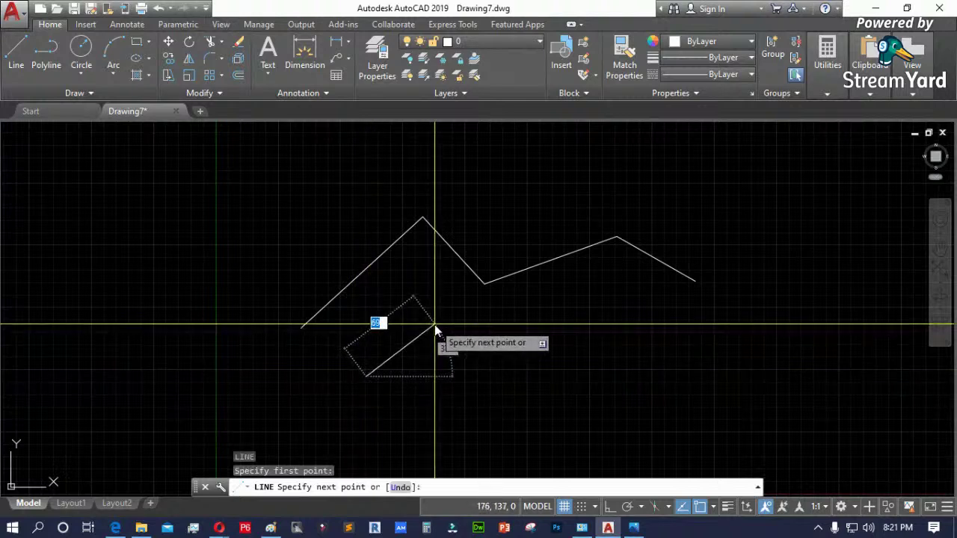
{"action": "left_click", "coordinate": [434, 324]}
{"action": "left_click", "coordinate": [487, 364]}
{"action": "left_click", "coordinate": [528, 329]}
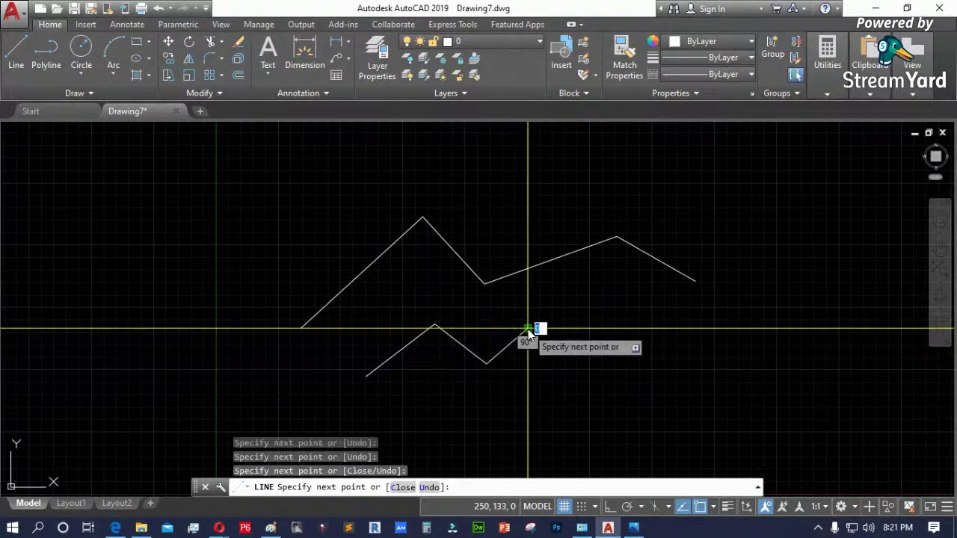
{"action": "right_click", "coordinate": [592, 306]}
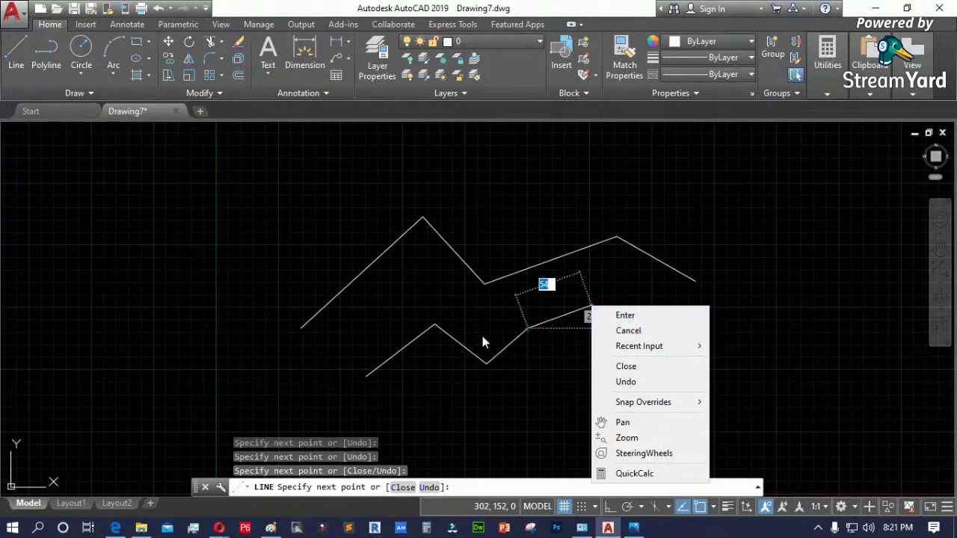
{"action": "left_click", "coordinate": [628, 330]}
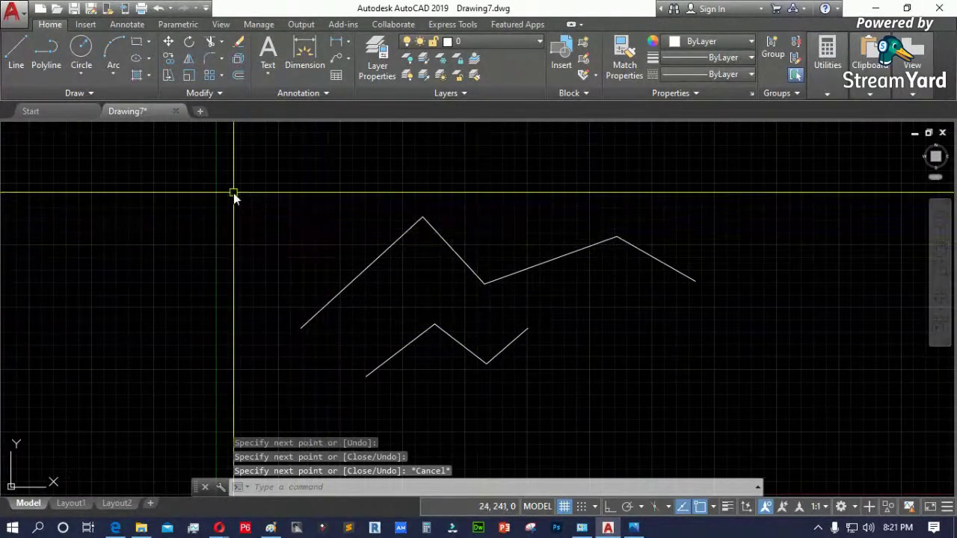
{"action": "left_click", "coordinate": [232, 196]}
{"action": "left_click", "coordinate": [747, 387]}
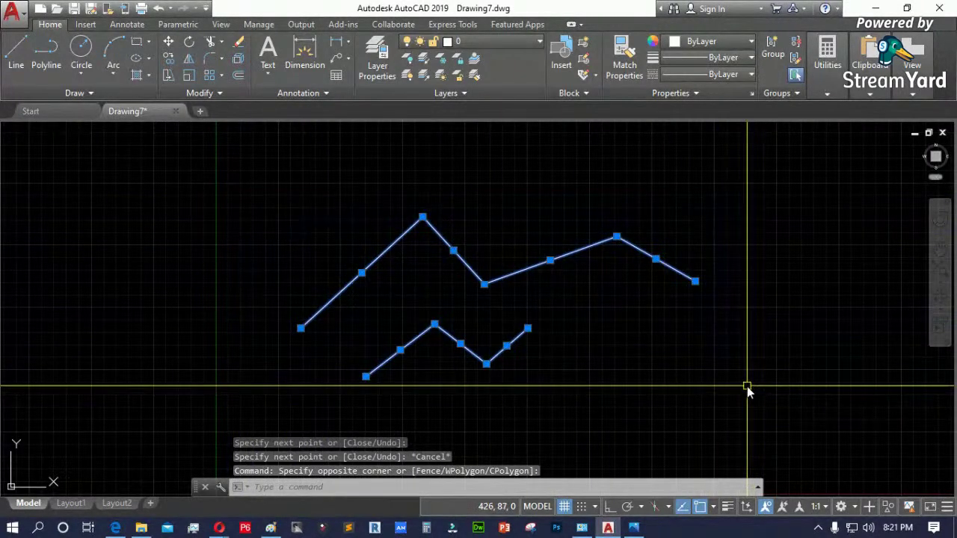
- Erase both zigzag chains and zoom all back toward the origin
{"action": "key", "text": "Delete"}
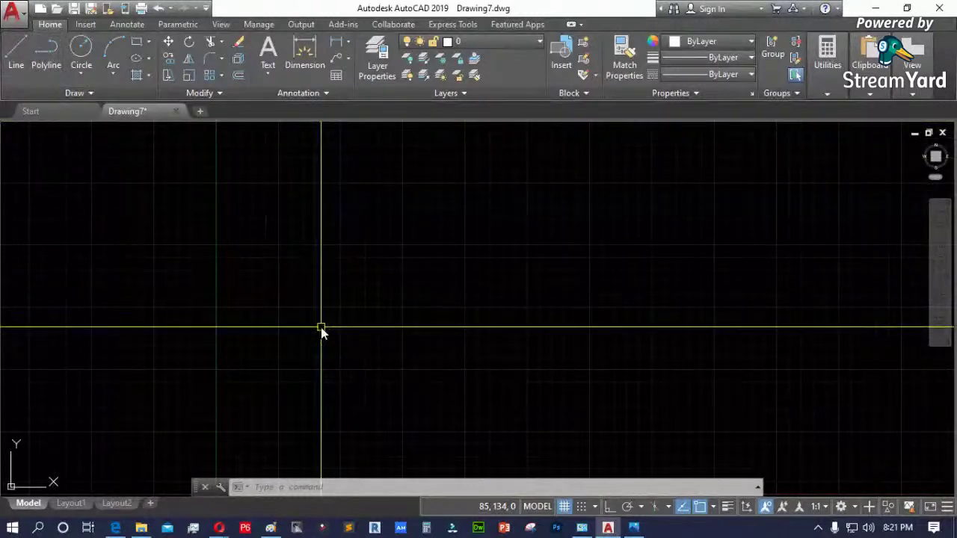
{"action": "key", "text": "Escape"}
{"action": "key", "text": "Escape"}
{"action": "type", "text": "z"}
{"action": "key", "text": "Escape"}
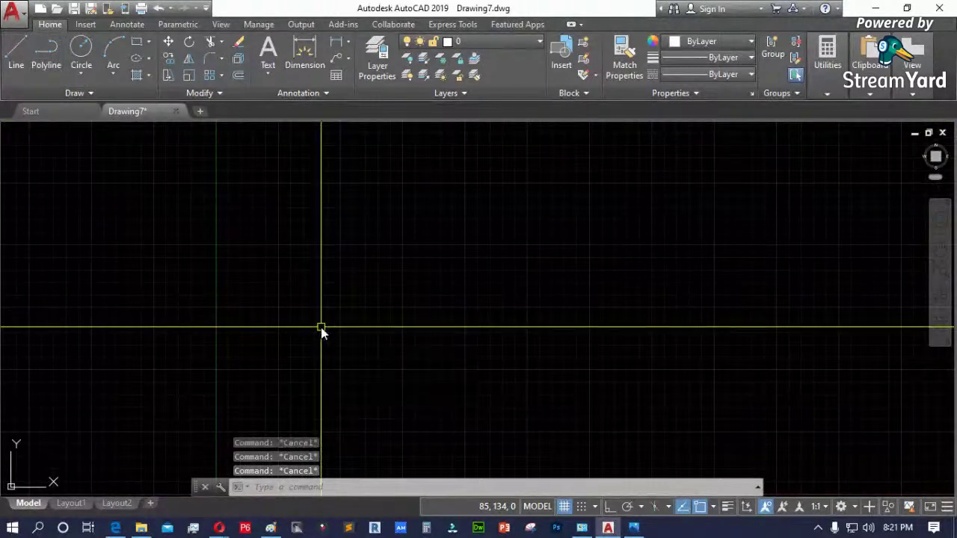
{"action": "key", "text": "Return"}
{"action": "type", "text": "a"}
{"action": "key", "text": "Return"}
{"action": "scroll", "coordinate": [322, 332], "scroll_direction": "down", "scroll_amount": 3}
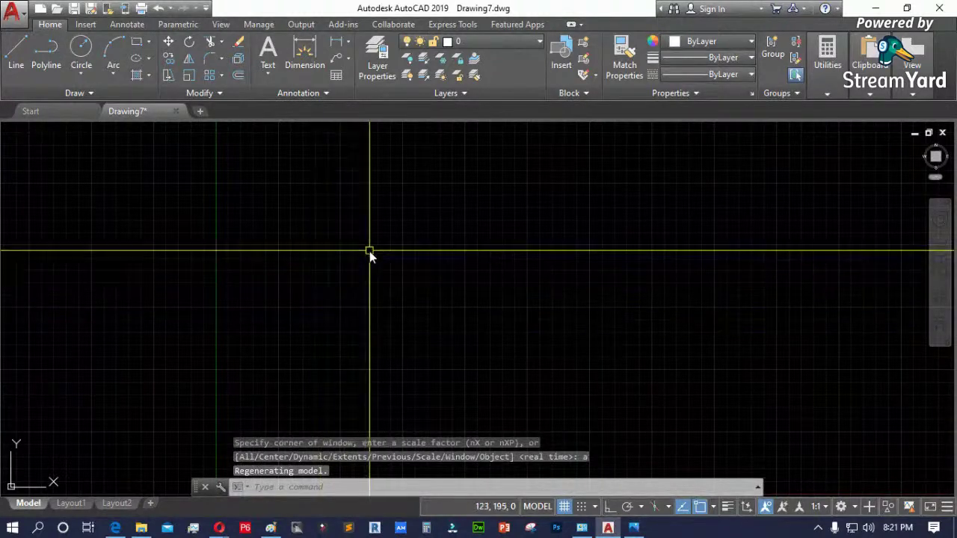
{"action": "scroll", "coordinate": [273, 404], "scroll_direction": "up", "scroll_amount": 5}
{"action": "scroll", "coordinate": [274, 300], "scroll_direction": "up", "scroll_amount": 3}
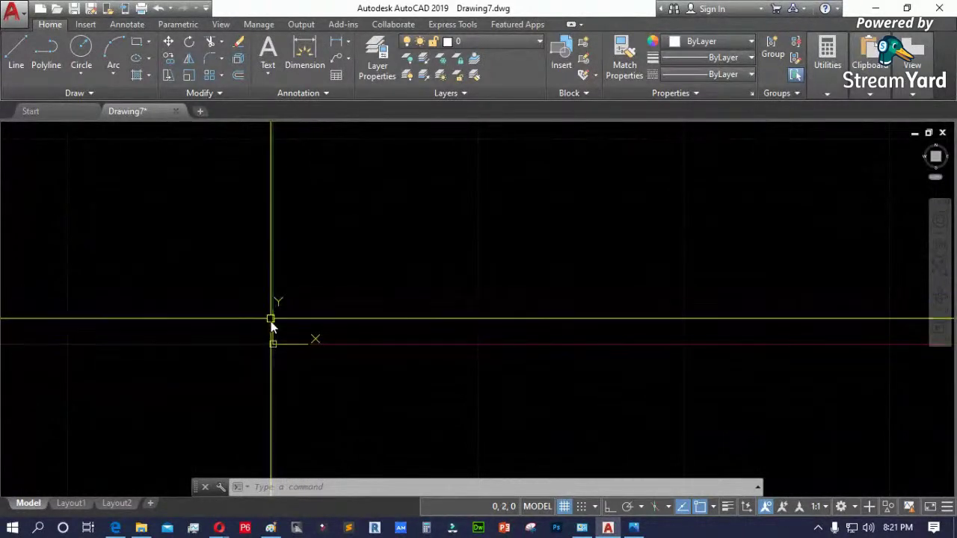
{"action": "left_click", "coordinate": [273, 346]}
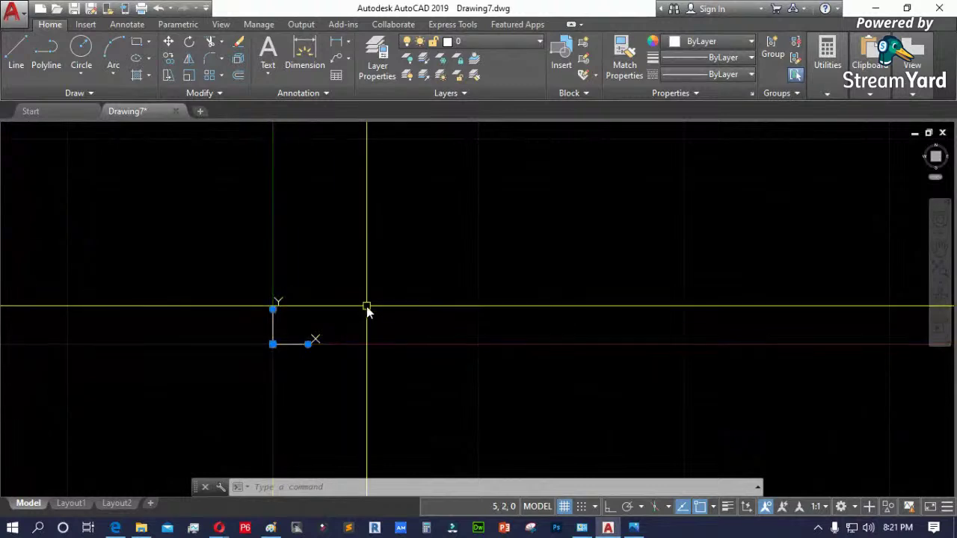
{"action": "key", "text": "Escape"}
{"action": "scroll", "coordinate": [206, 370], "scroll_direction": "down", "scroll_amount": 3}
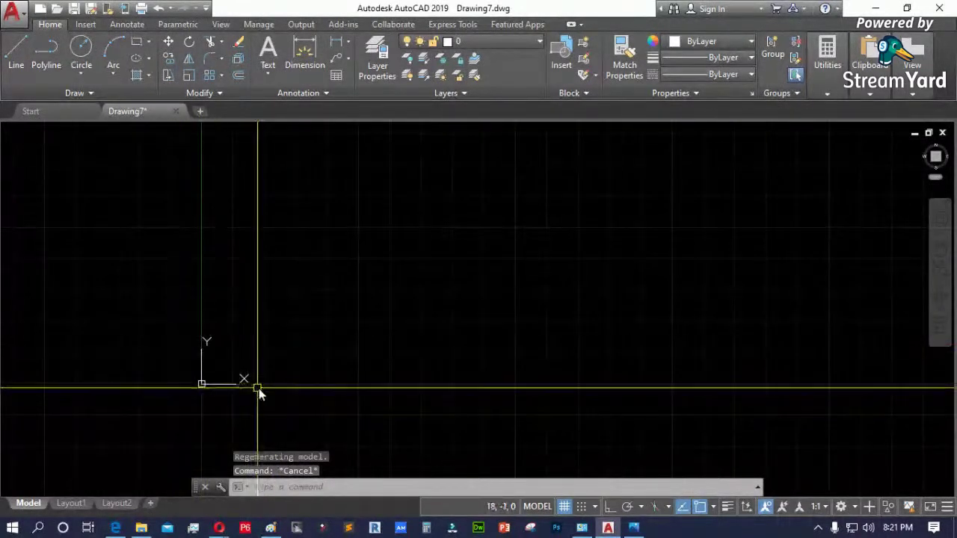
{"action": "type", "text": "l"}
{"action": "key", "text": "Return"}
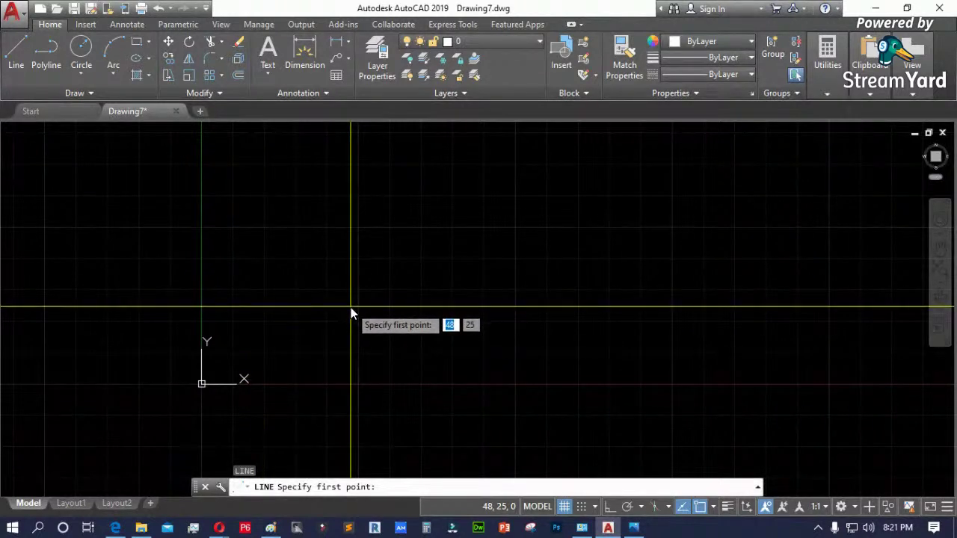
{"action": "key", "text": "Escape"}
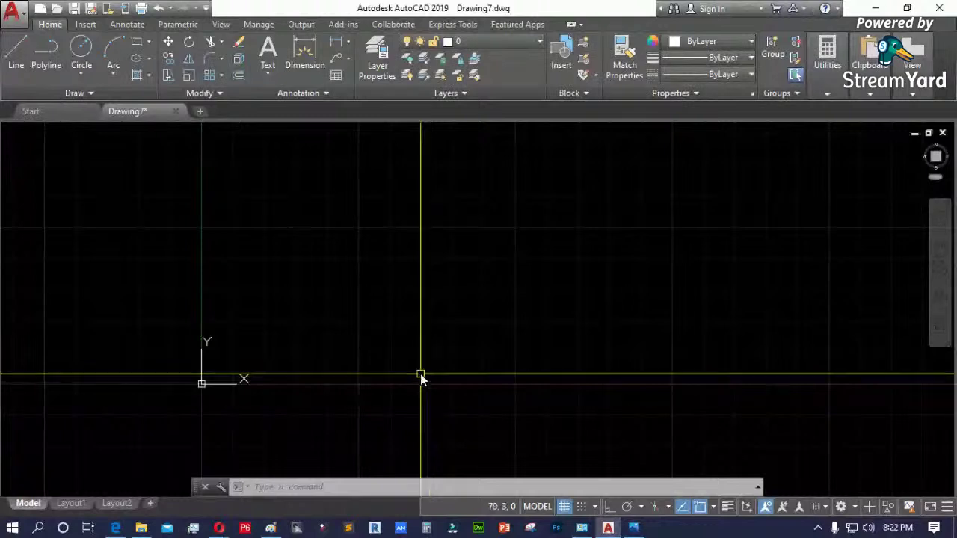
{"action": "scroll", "coordinate": [154, 321], "scroll_direction": "up", "scroll_amount": 2}
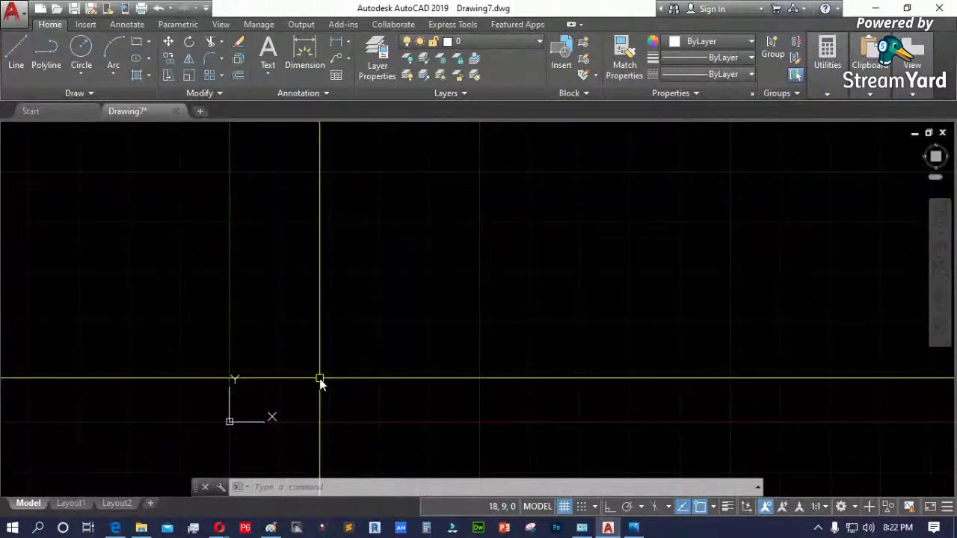
{"action": "key", "text": "Escape"}
{"action": "key", "text": "Escape"}
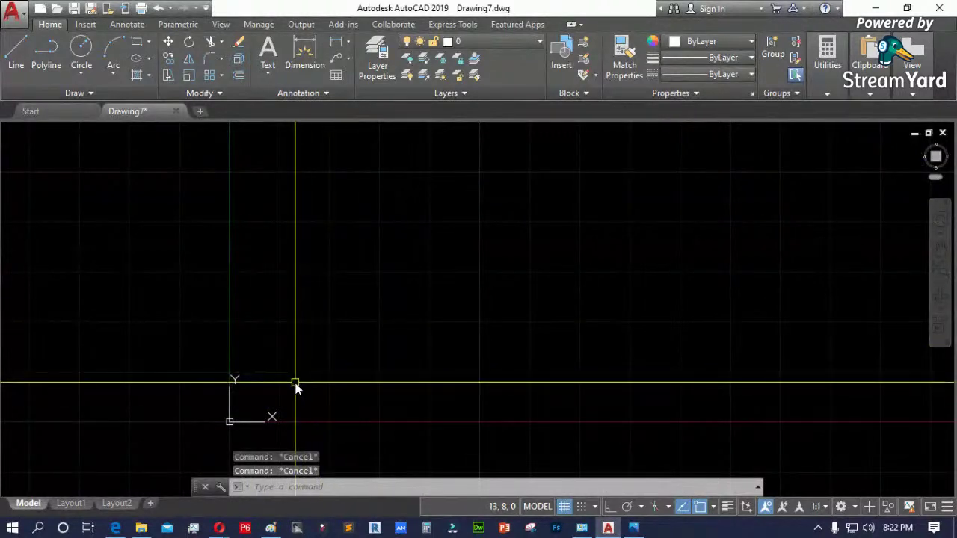
{"action": "scroll", "coordinate": [250, 382], "scroll_direction": "down", "scroll_amount": 2}
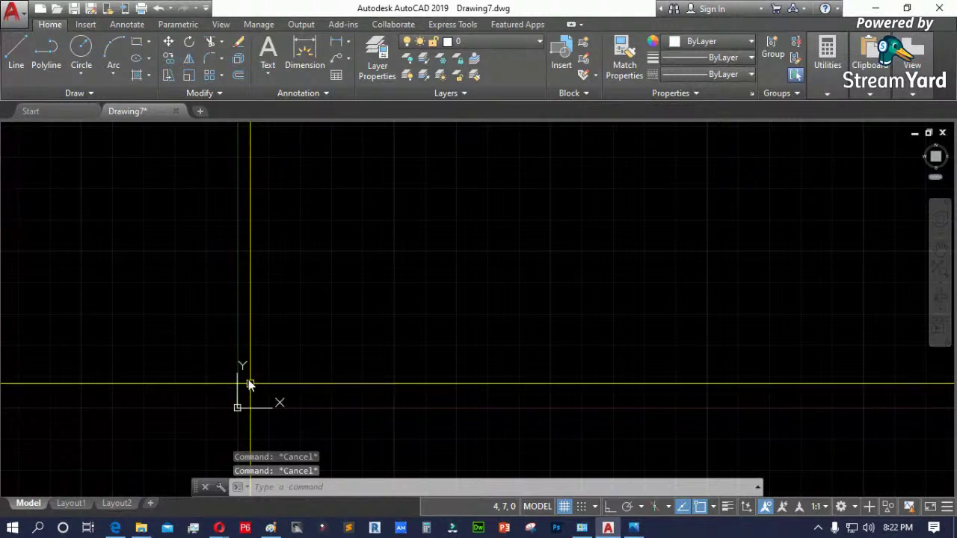
- With snap on, draw a line from 50,50 to 100,30, then bring Paint back in front
{"action": "left_click", "coordinate": [582, 507]}
{"action": "type", "text": "p"}
{"action": "key", "text": "Escape"}
{"action": "key", "text": "Escape"}
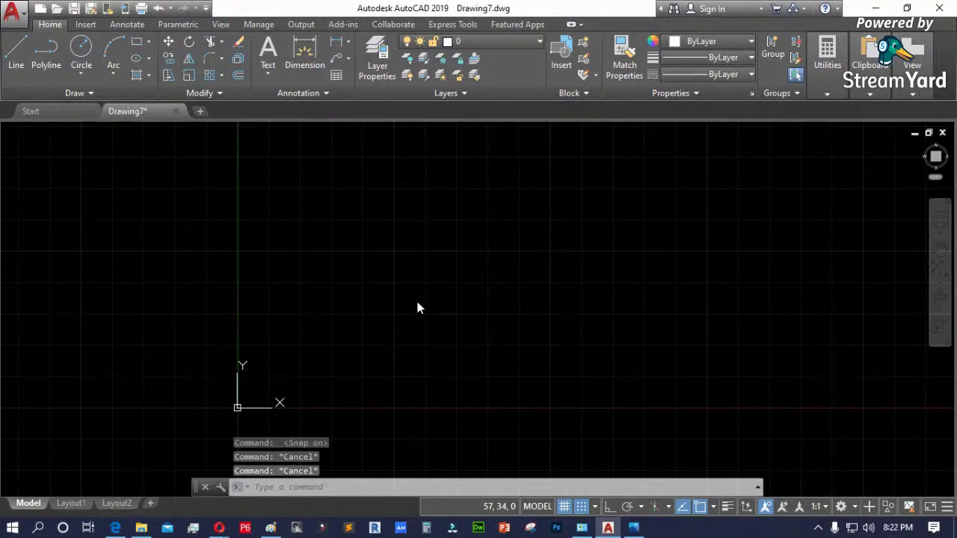
{"action": "type", "text": "l"}
{"action": "key", "text": "Return"}
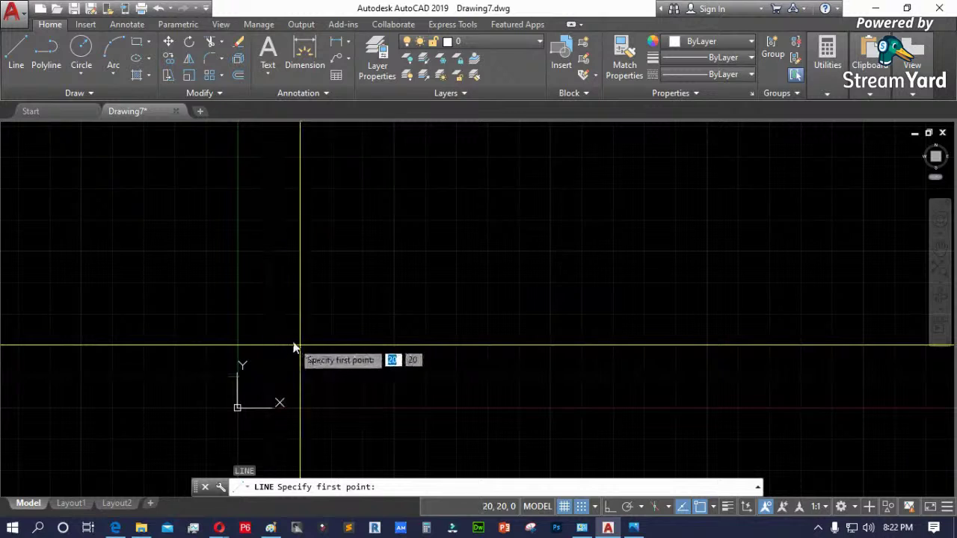
{"action": "left_click", "coordinate": [390, 251]}
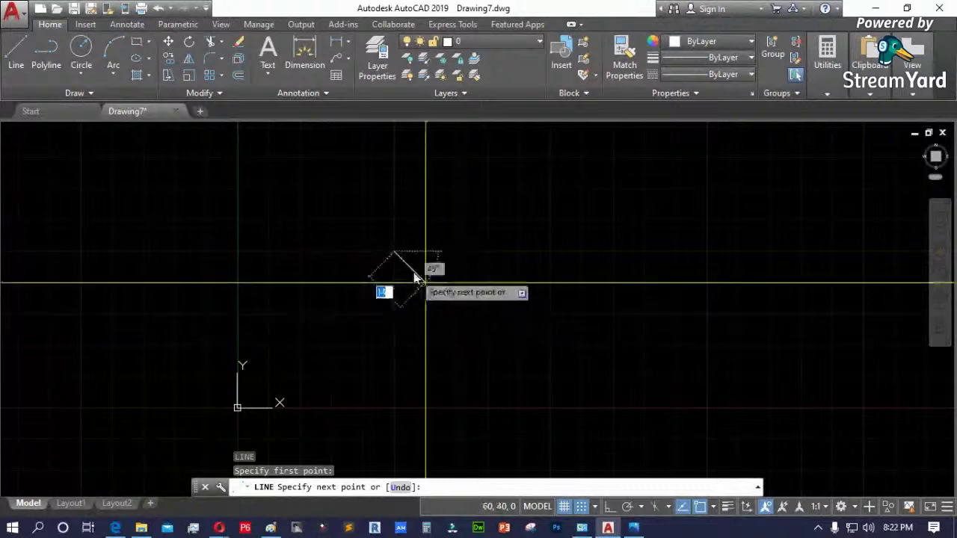
{"action": "left_click", "coordinate": [551, 315]}
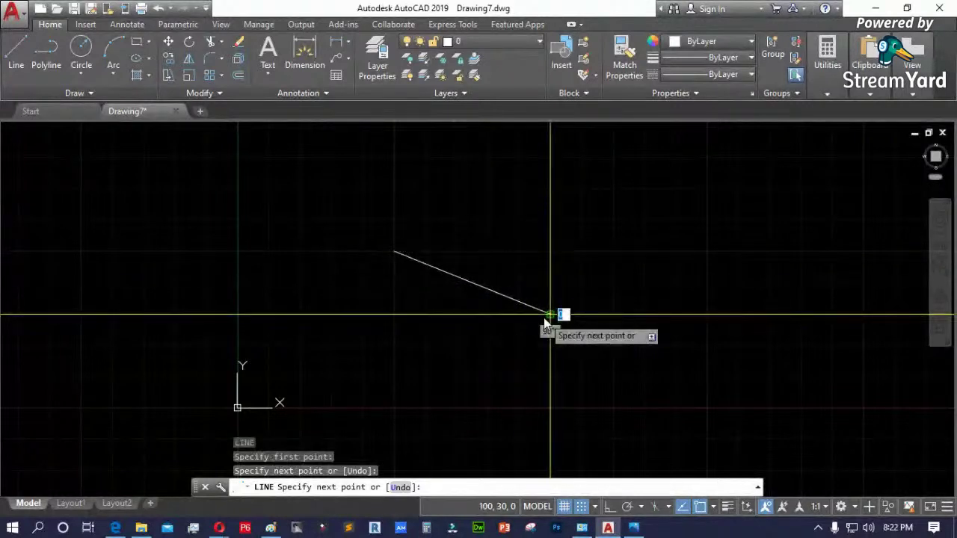
{"action": "key", "text": "Return"}
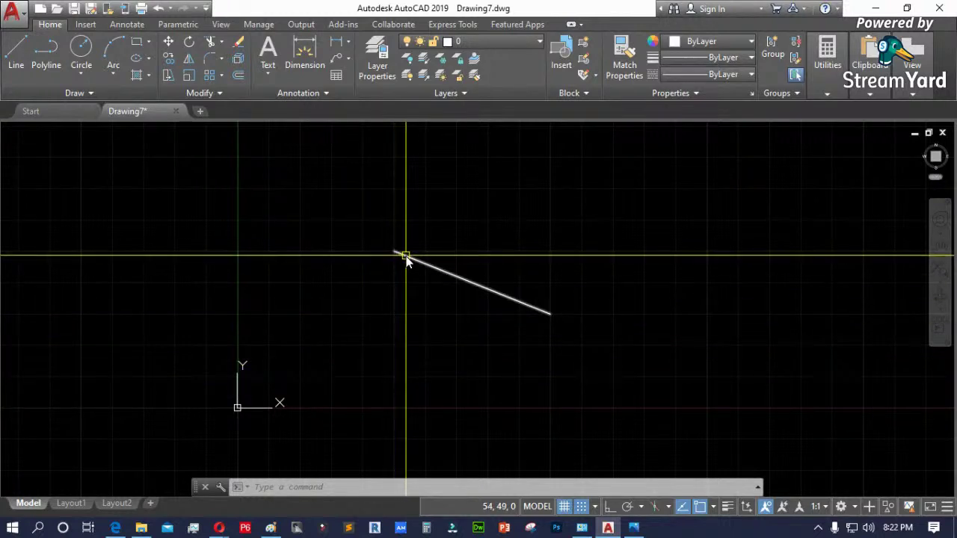
{"action": "left_click", "coordinate": [271, 527]}
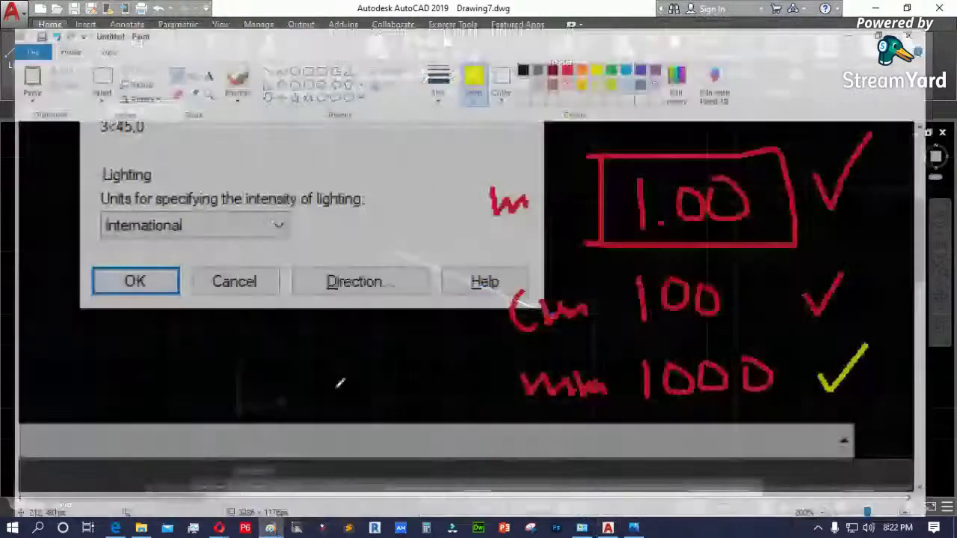
- Clear all the old notes off the Paint canvas
{"action": "scroll", "coordinate": [387, 282], "scroll_direction": "up", "scroll_amount": 5}
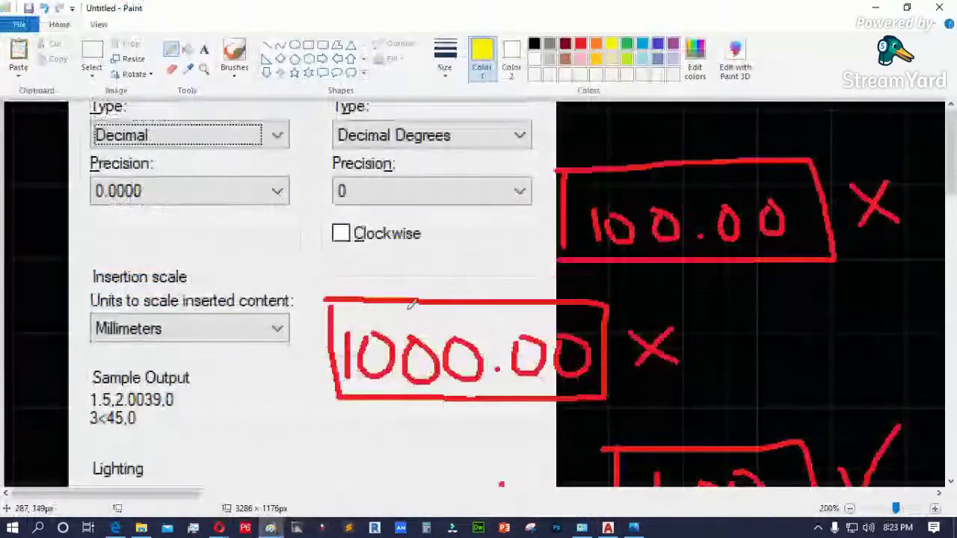
{"action": "key", "text": "ctrl+a"}
{"action": "key", "text": "Delete"}
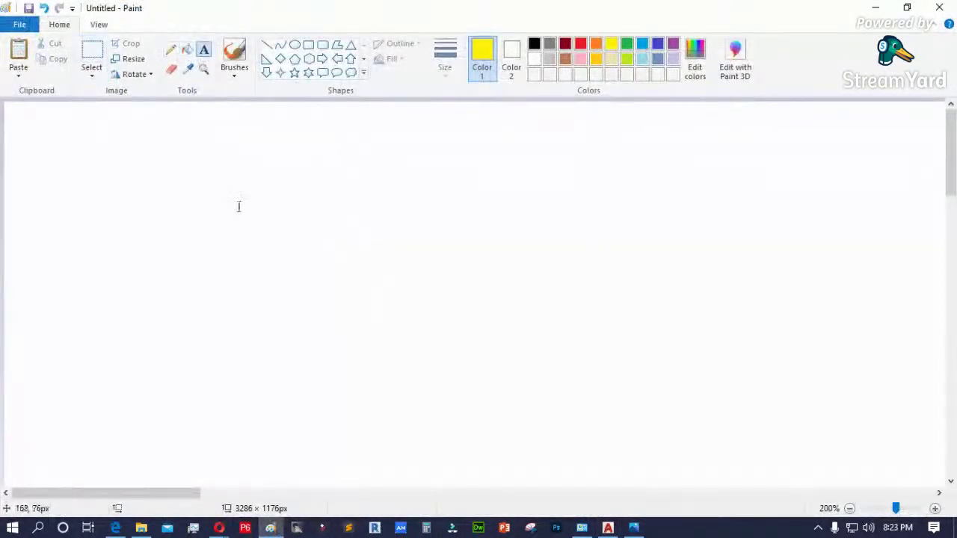
- Write 5,5 on the canvas, minimize Paint, and erase the AutoCAD line
{"action": "left_click", "coordinate": [239, 206]}
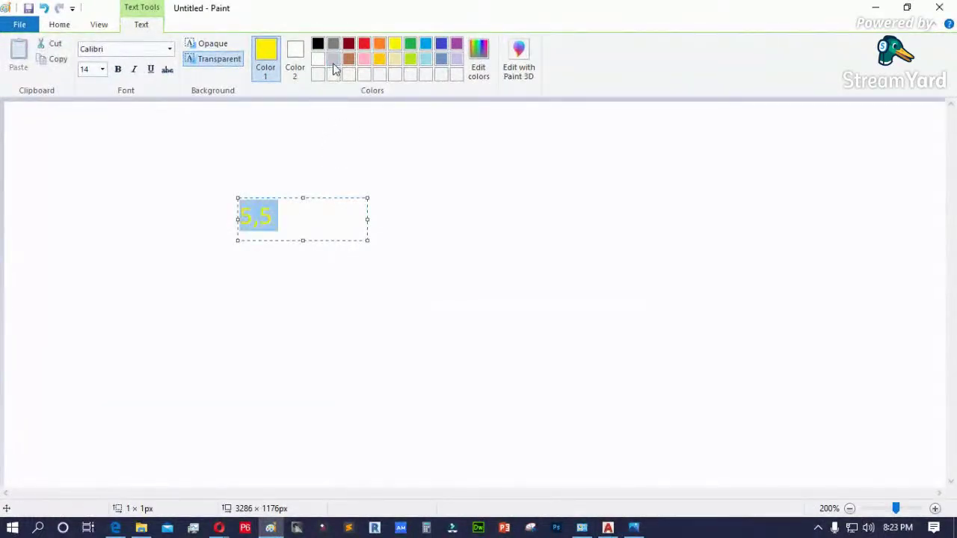
{"action": "left_click", "coordinate": [347, 252]}
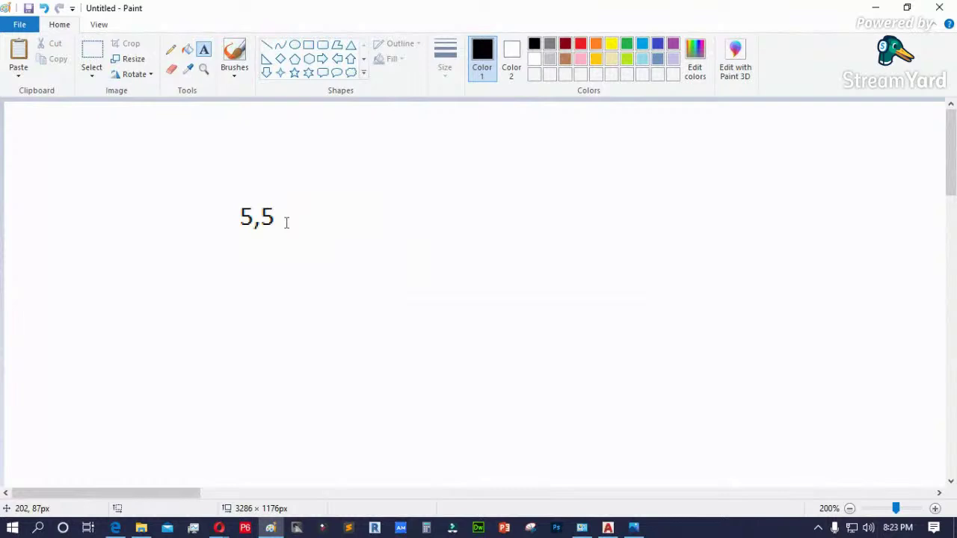
{"action": "left_click", "coordinate": [236, 228]}
{"action": "left_click", "coordinate": [362, 192]}
{"action": "left_click", "coordinate": [869, 8]}
{"action": "key", "text": "Delete"}
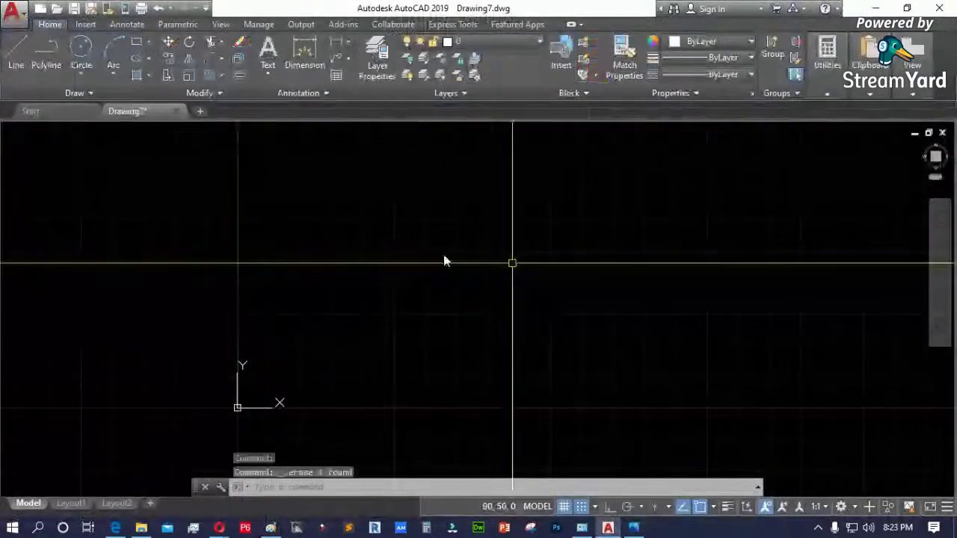
- Turn snap off and start a line at 5,5, ending it without a segment
{"action": "type", "text": "l"}
{"action": "key", "text": "Return"}
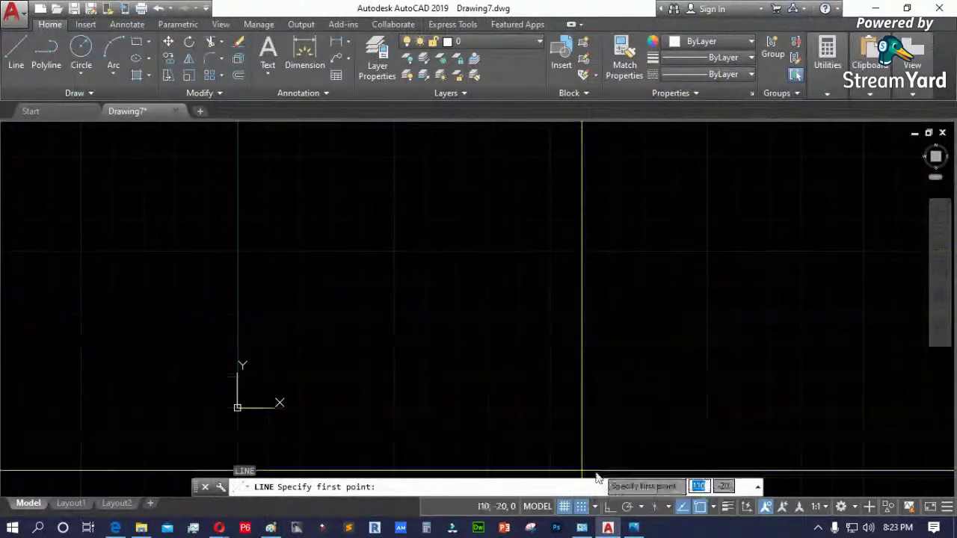
{"action": "left_click", "coordinate": [582, 507]}
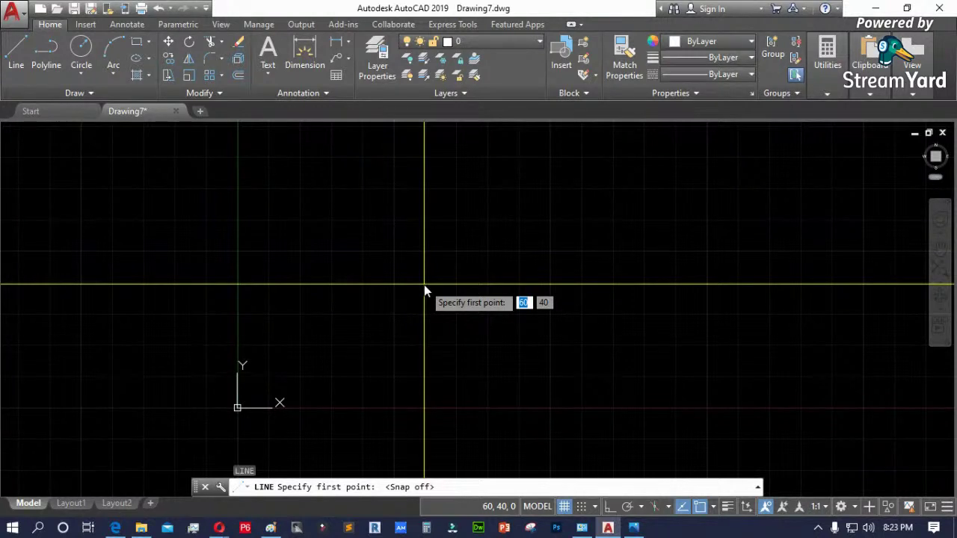
{"action": "type", "text": "5"}
{"action": "key", "text": "Tab"}
{"action": "type", "text": "5"}
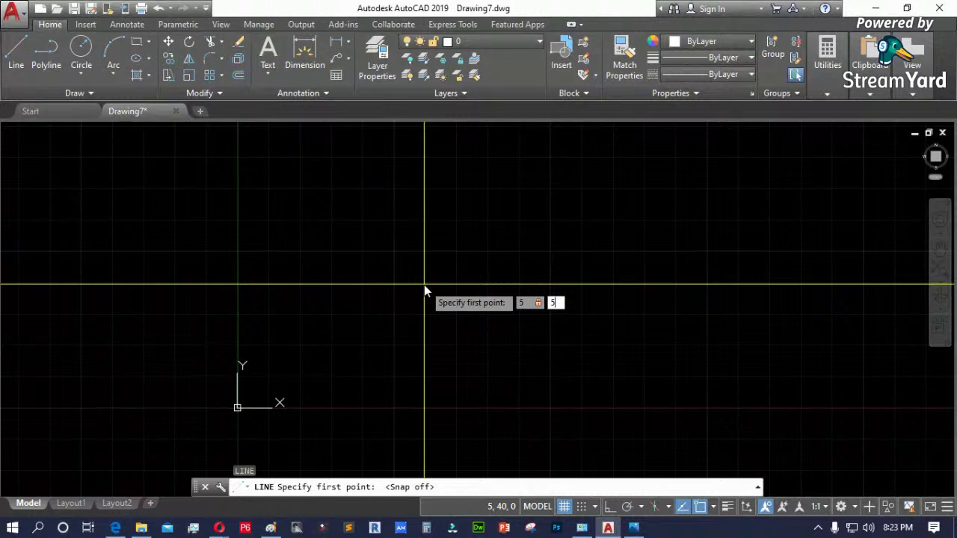
{"action": "key", "text": "Return"}
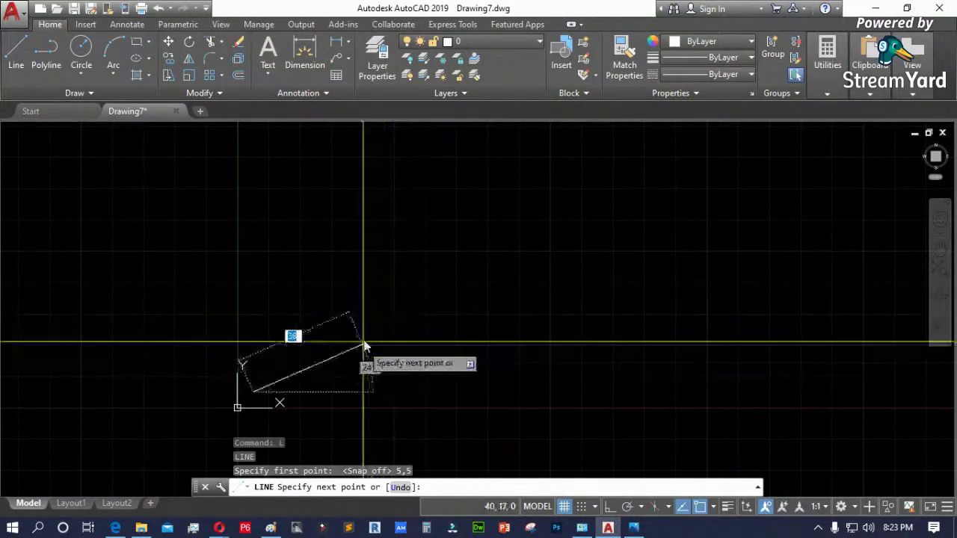
{"action": "scroll", "coordinate": [209, 410], "scroll_direction": "up", "scroll_amount": 5}
{"action": "scroll", "coordinate": [359, 418], "scroll_direction": "up", "scroll_amount": 4}
{"action": "middle_click_drag", "start_coordinate": [359, 418], "coordinate": [459, 336]}
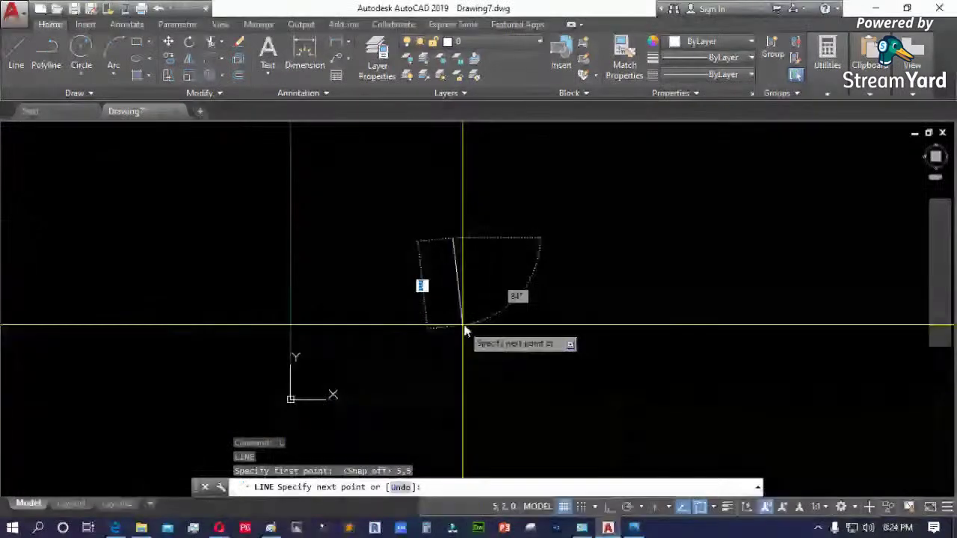
{"action": "key", "text": "Return"}
- Start another line at 50,50 and end it with nothing drawn
{"action": "scroll", "coordinate": [341, 364], "scroll_direction": "down", "scroll_amount": 6}
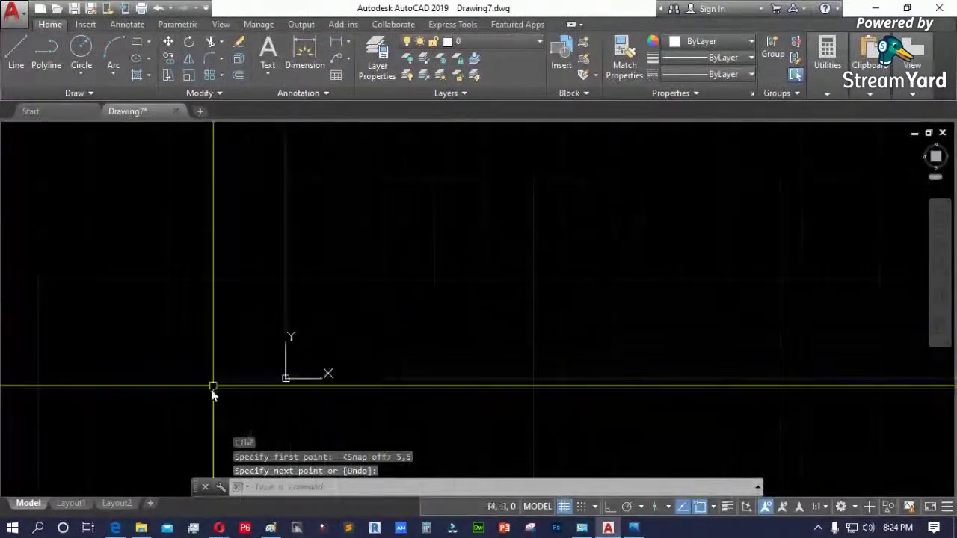
{"action": "scroll", "coordinate": [135, 381], "scroll_direction": "up", "scroll_amount": 3}
{"action": "middle_click_drag", "start_coordinate": [160, 391], "coordinate": [208, 383]}
{"action": "key", "text": "Escape"}
{"action": "type", "text": "l"}
{"action": "key", "text": "Return"}
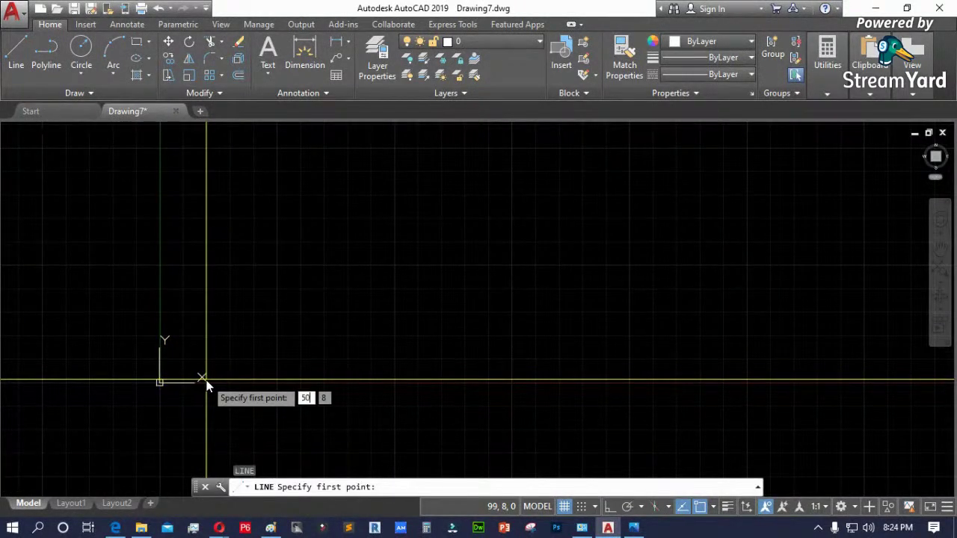
{"action": "key", "text": "Return"}
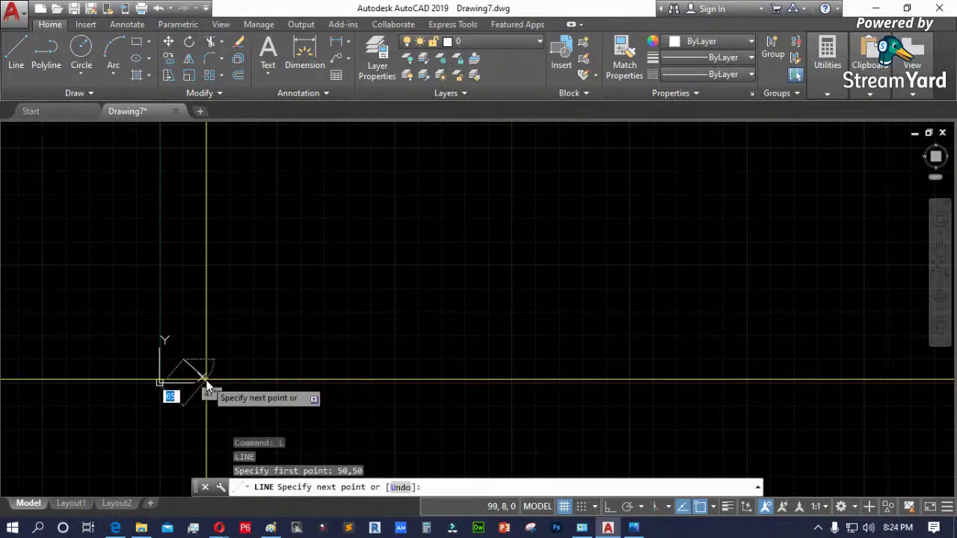
{"action": "scroll", "coordinate": [184, 387], "scroll_direction": "down", "scroll_amount": 3}
{"action": "scroll", "coordinate": [126, 410], "scroll_direction": "up", "scroll_amount": 5}
{"action": "scroll", "coordinate": [225, 261], "scroll_direction": "down", "scroll_amount": 2}
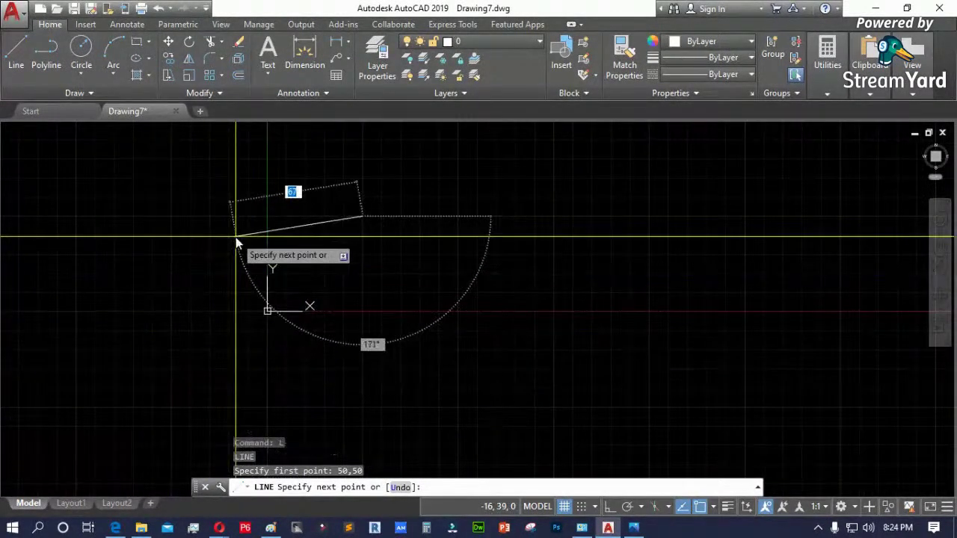
{"action": "key", "text": "Return"}
{"action": "scroll", "coordinate": [270, 217], "scroll_direction": "up", "scroll_amount": 2}
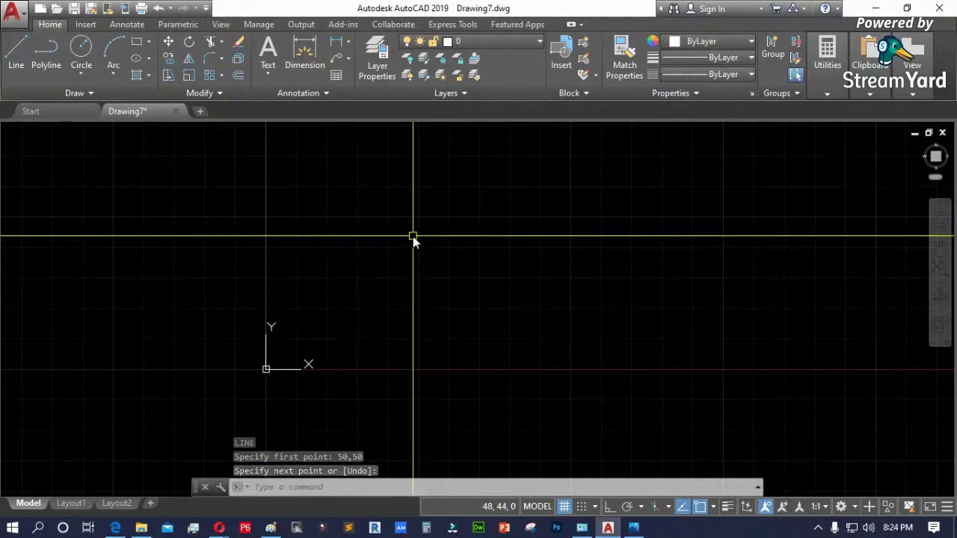
- Draw a short line from 5,5 to a point near the origin
{"action": "type", "text": "l"}
{"action": "key", "text": "Return"}
{"action": "type", "text": "5"}
{"action": "key", "text": "Tab"}
{"action": "type", "text": "5"}
{"action": "key", "text": "Return"}
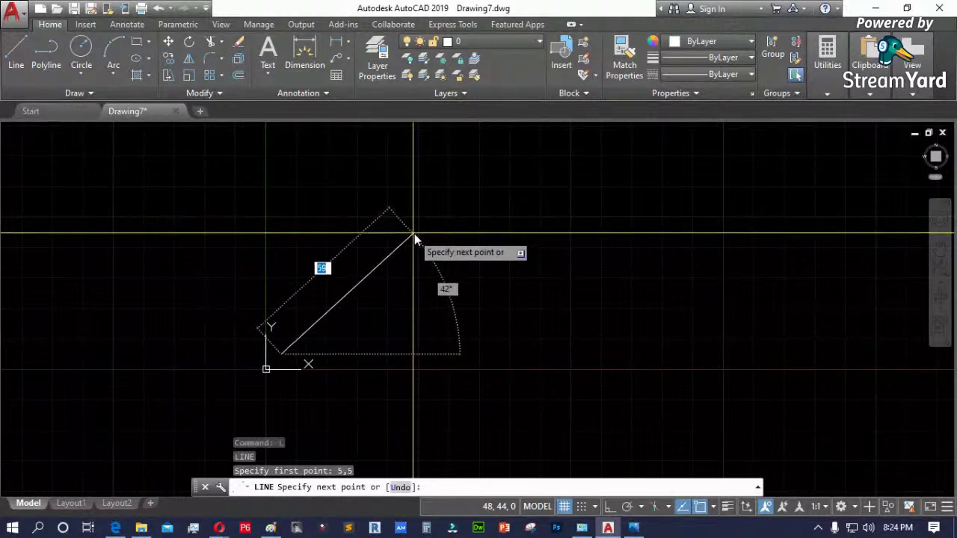
{"action": "left_click", "coordinate": [306, 312]}
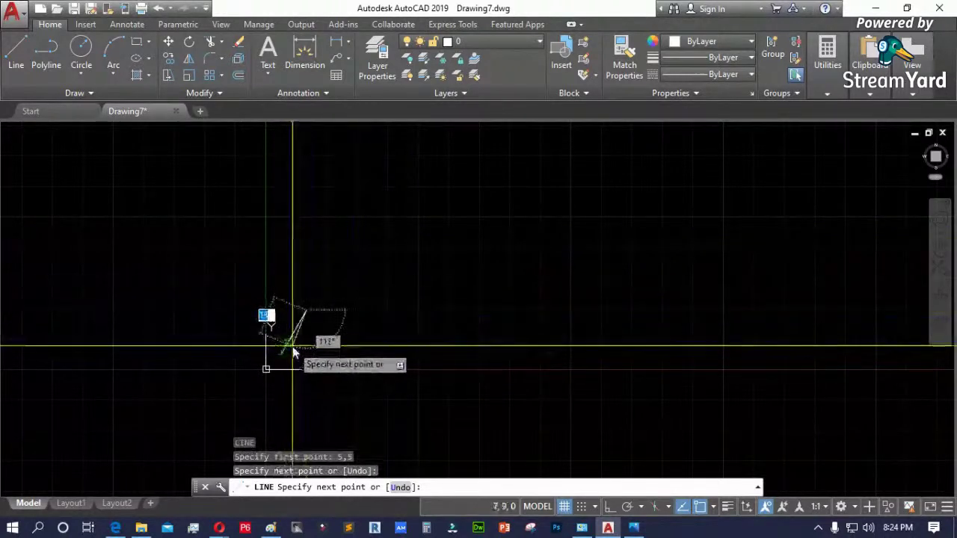
{"action": "key", "text": "Return"}
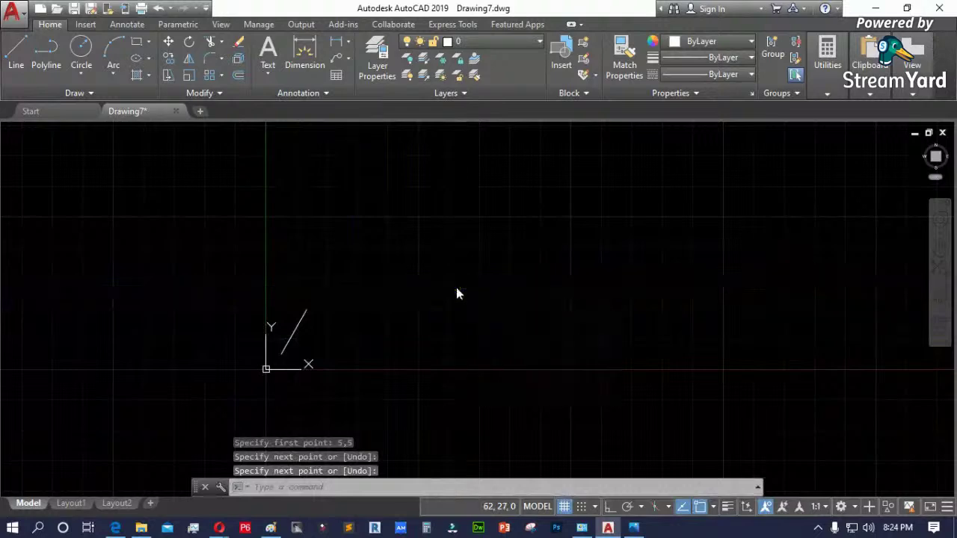
- Draw a longer line from 50,50 up and right, then open the snap and grid settings
{"action": "key", "text": "Return"}
{"action": "type", "text": "50,5"}
{"action": "type", "text": "0"}
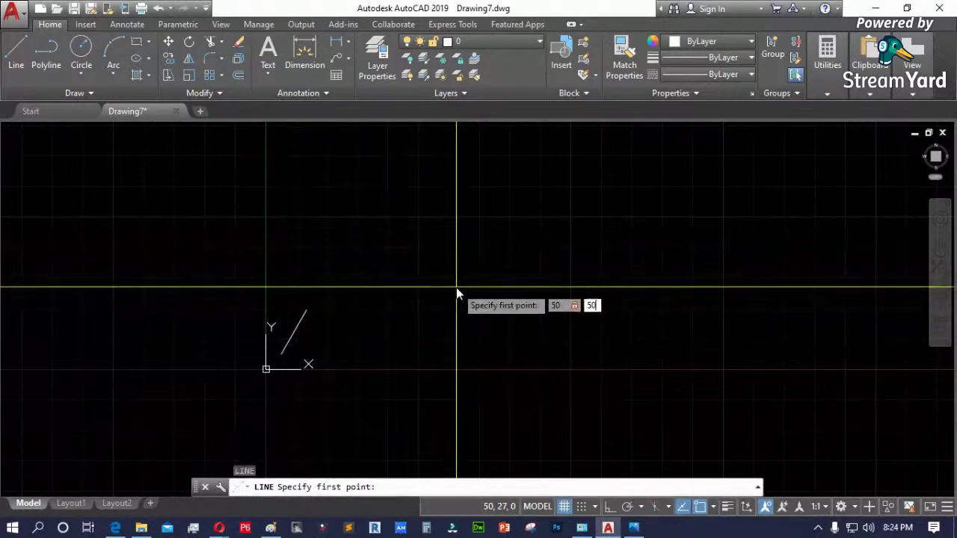
{"action": "key", "text": "Return"}
{"action": "left_click", "coordinate": [562, 171]}
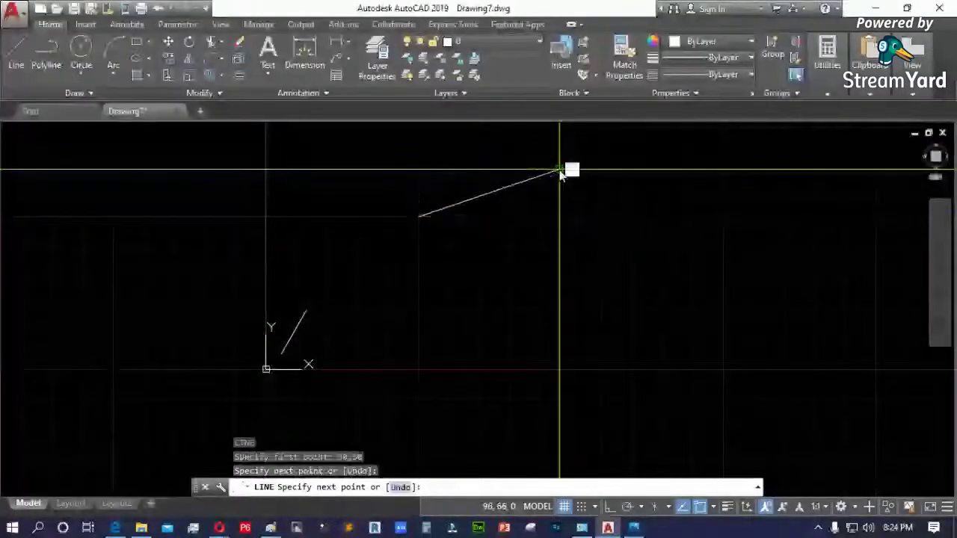
{"action": "key", "text": "Escape"}
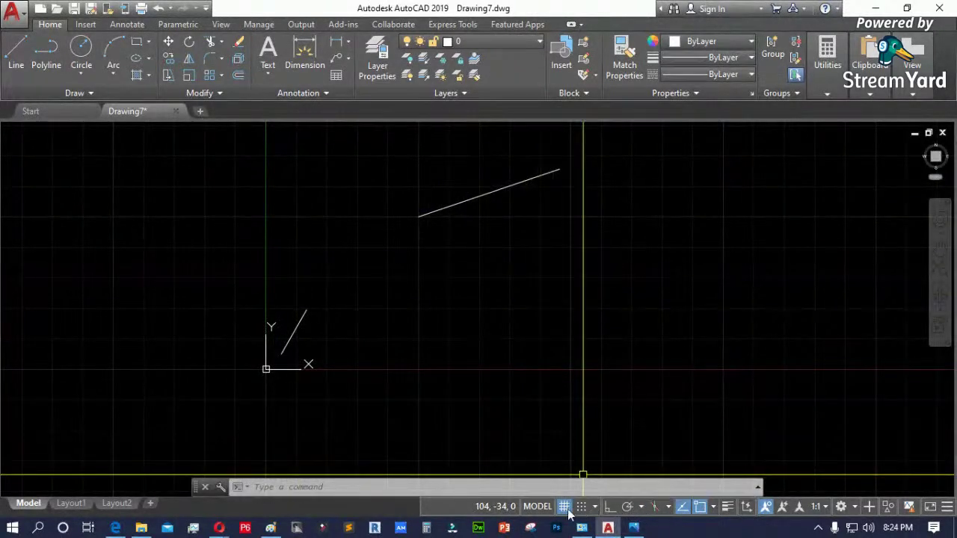
{"action": "left_click", "coordinate": [582, 489]}
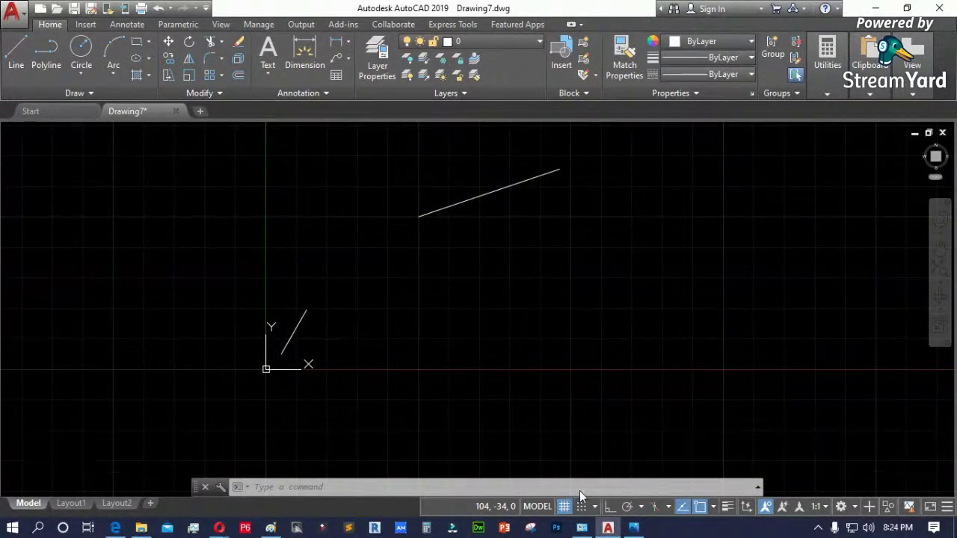
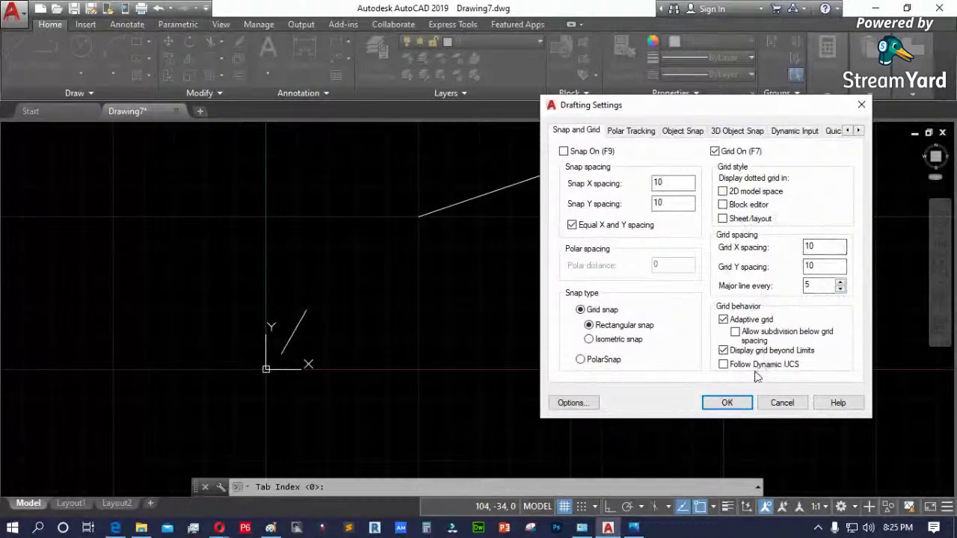
- Cancel Drafting Settings without changes and erase the short diagonal line near the origin
{"action": "left_click", "coordinate": [781, 403]}
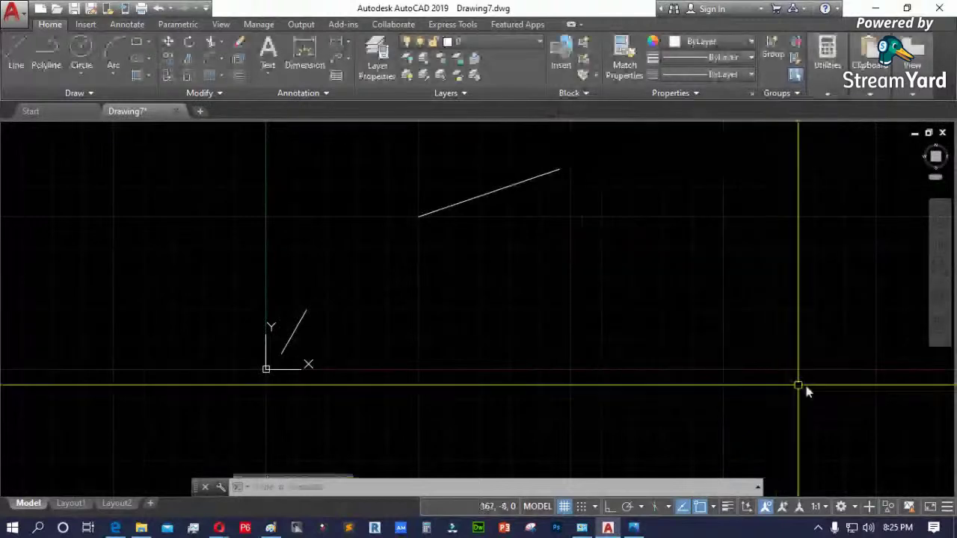
{"action": "left_click", "coordinate": [306, 314]}
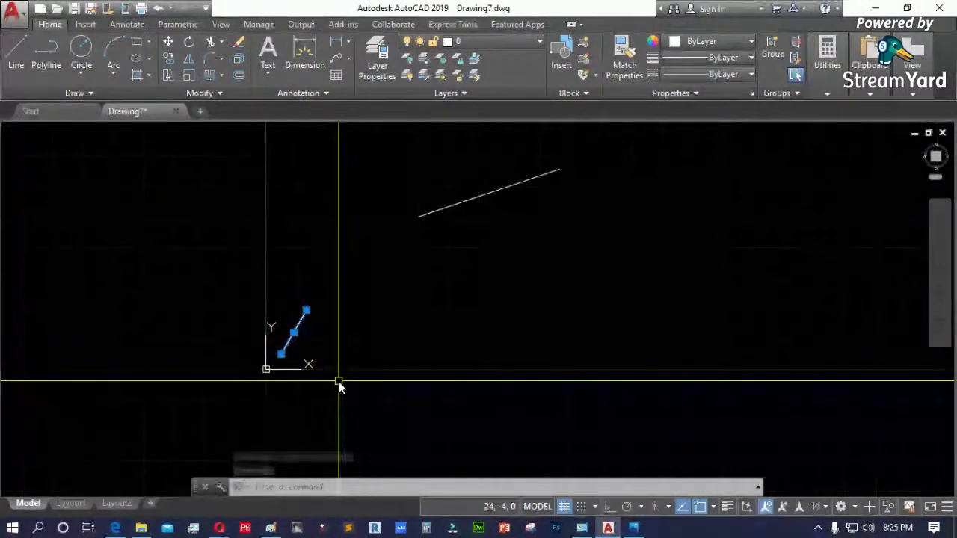
{"action": "key", "text": "Delete"}
{"action": "scroll", "coordinate": [279, 363], "scroll_direction": "down", "scroll_amount": 5}
{"action": "scroll", "coordinate": [317, 335], "scroll_direction": "up", "scroll_amount": 5}
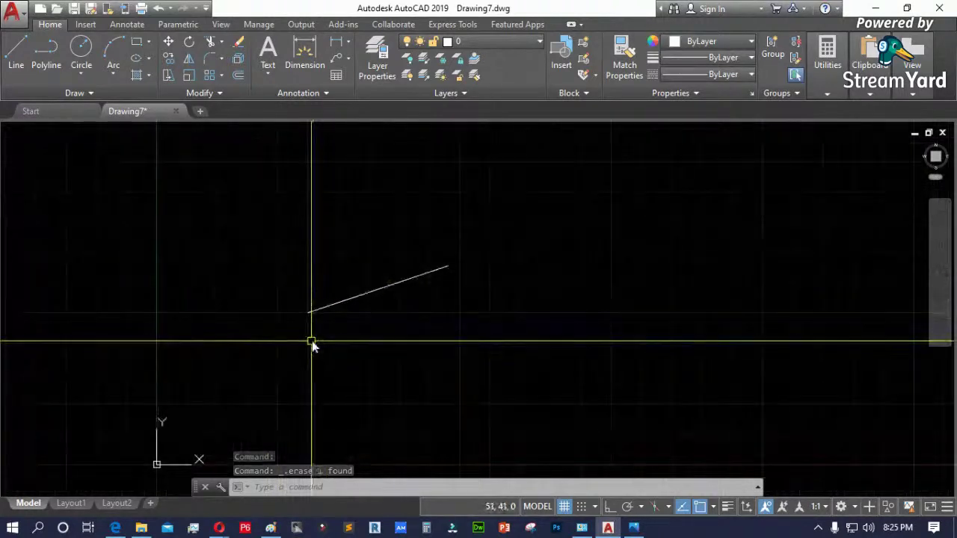
- With grid snap on, add horizontal and vertical 50 dimensions at the slanted line's lower end
{"action": "left_click", "coordinate": [338, 41]}
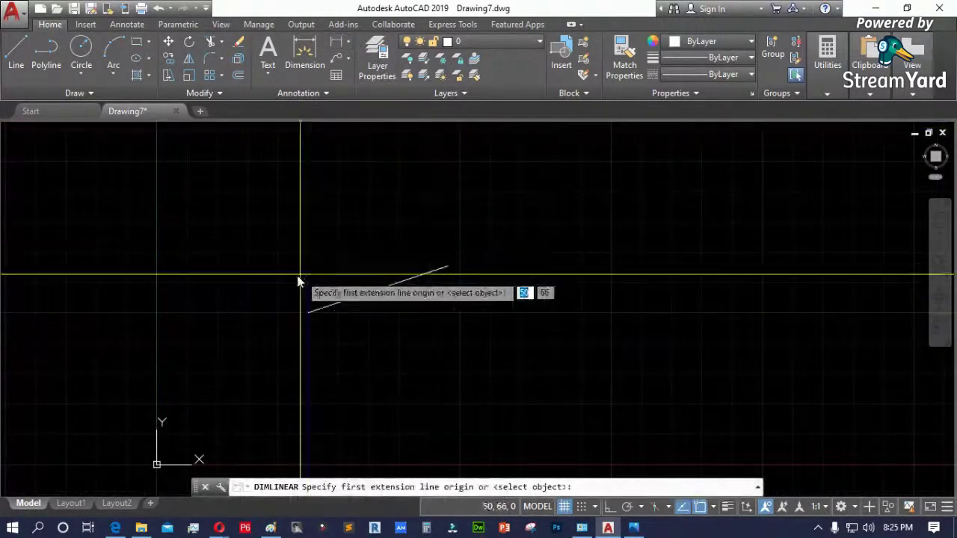
{"action": "left_click", "coordinate": [308, 313]}
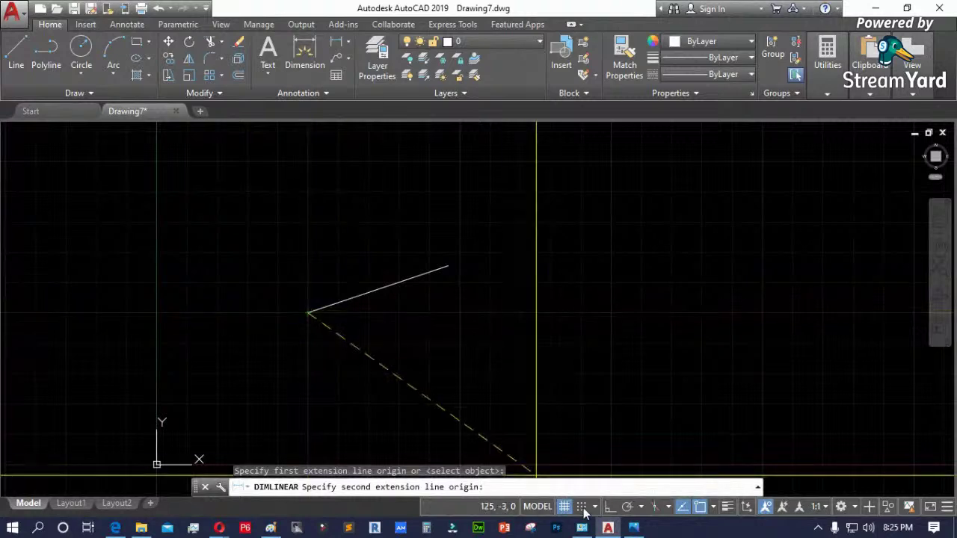
{"action": "left_click", "coordinate": [582, 507]}
{"action": "left_click", "coordinate": [166, 317]}
{"action": "left_click", "coordinate": [211, 284]}
{"action": "scroll", "coordinate": [267, 239], "scroll_direction": "down", "scroll_amount": 2}
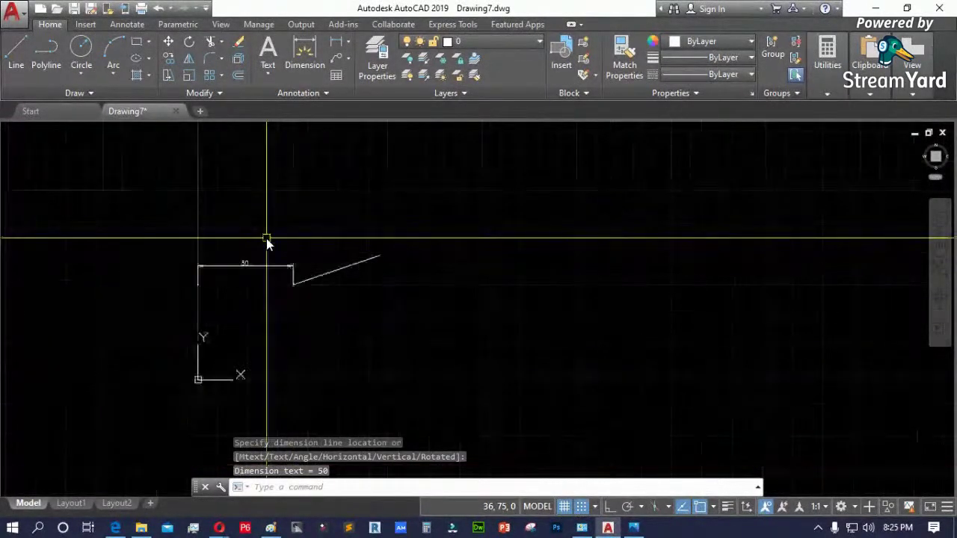
{"action": "scroll", "coordinate": [252, 287], "scroll_direction": "up", "scroll_amount": 2}
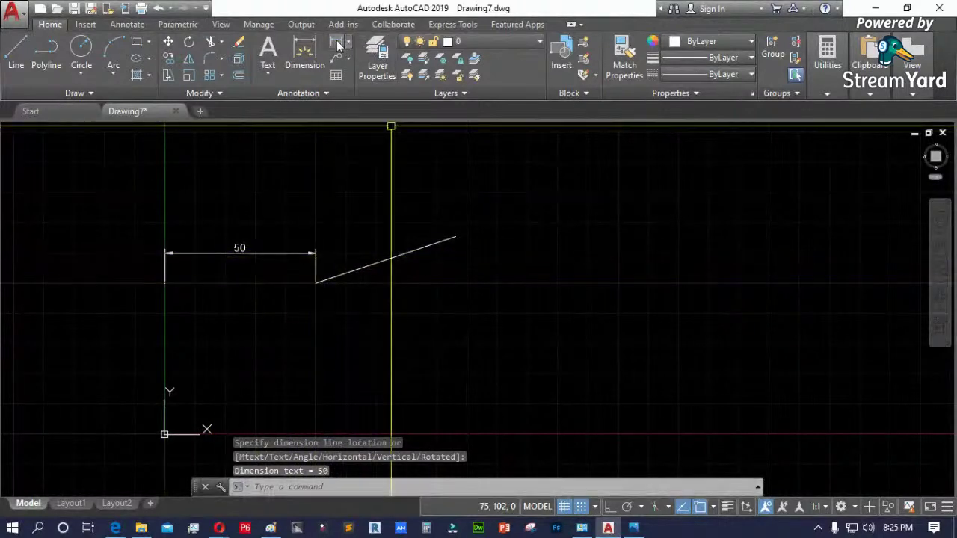
{"action": "left_click", "coordinate": [337, 44]}
{"action": "left_click", "coordinate": [316, 282]}
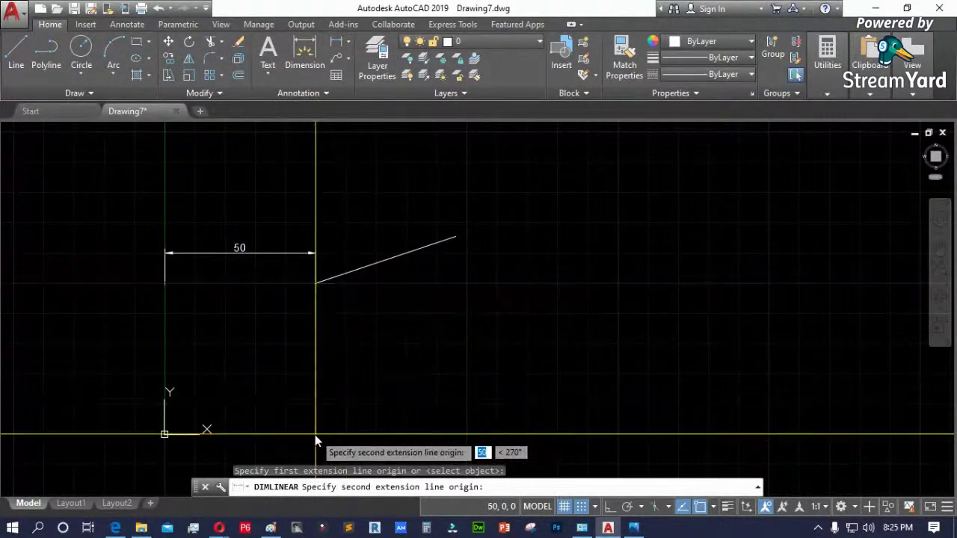
{"action": "left_click", "coordinate": [316, 442]}
{"action": "left_click", "coordinate": [354, 384]}
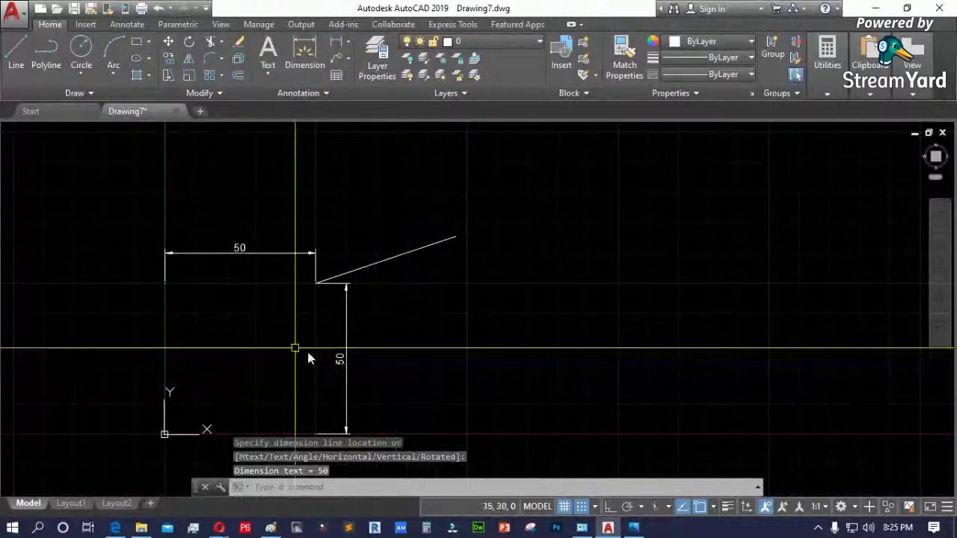
- Grip-stretch the slanted line's right endpoint to a new upper position
{"action": "left_click", "coordinate": [377, 375]}
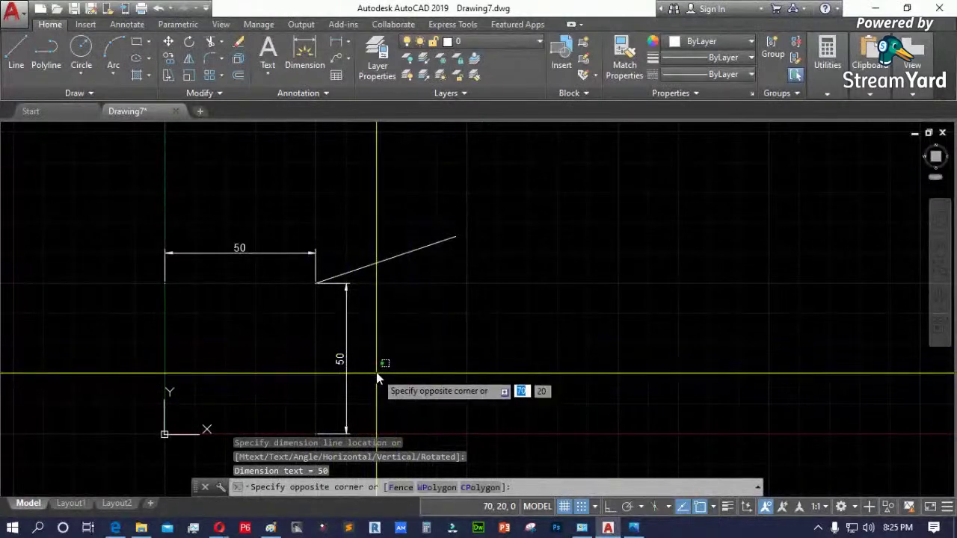
{"action": "left_click", "coordinate": [412, 309]}
{"action": "left_click", "coordinate": [359, 268]}
{"action": "scroll", "coordinate": [318, 288], "scroll_direction": "up", "scroll_amount": 5}
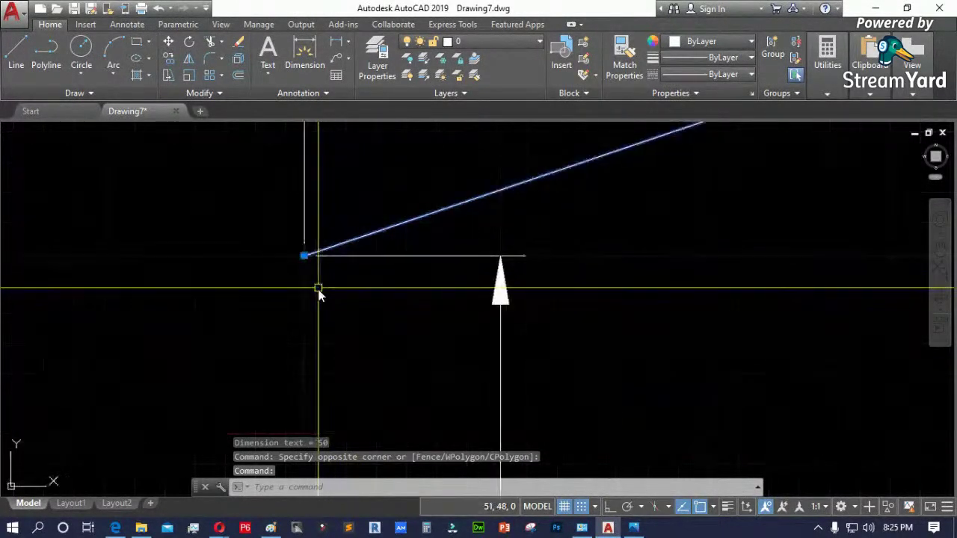
{"action": "scroll", "coordinate": [303, 329], "scroll_direction": "down", "scroll_amount": 5}
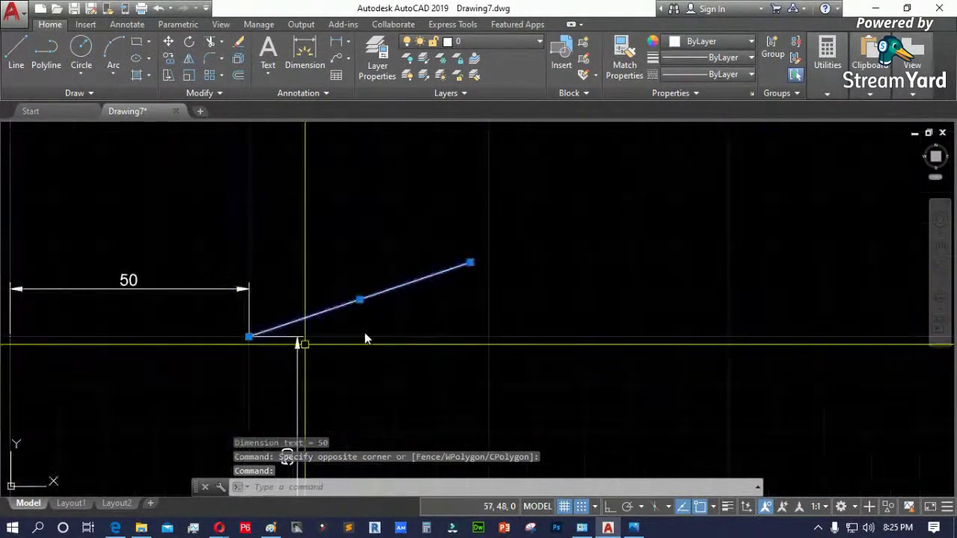
{"action": "left_click", "coordinate": [471, 264]}
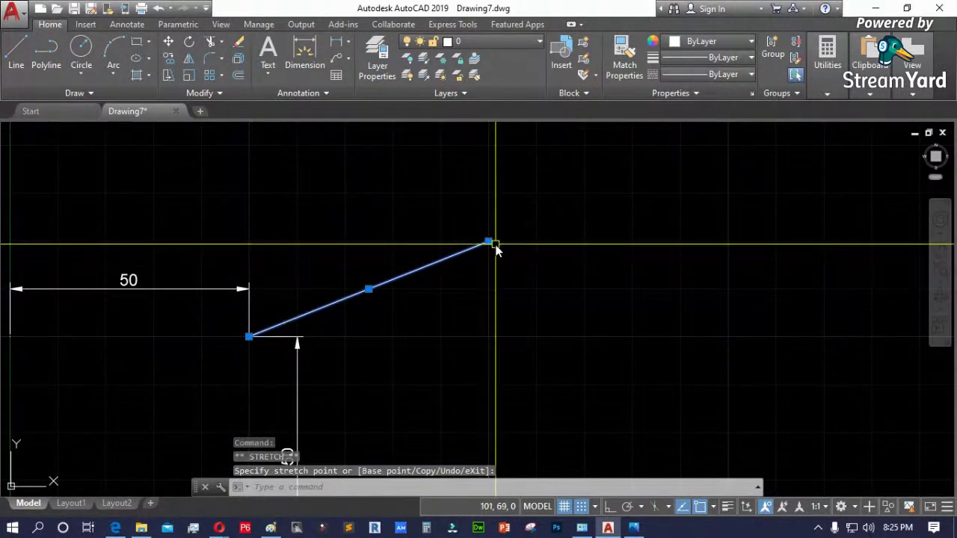
{"action": "left_click", "coordinate": [489, 243]}
{"action": "scroll", "coordinate": [308, 259], "scroll_direction": "down", "scroll_amount": 2}
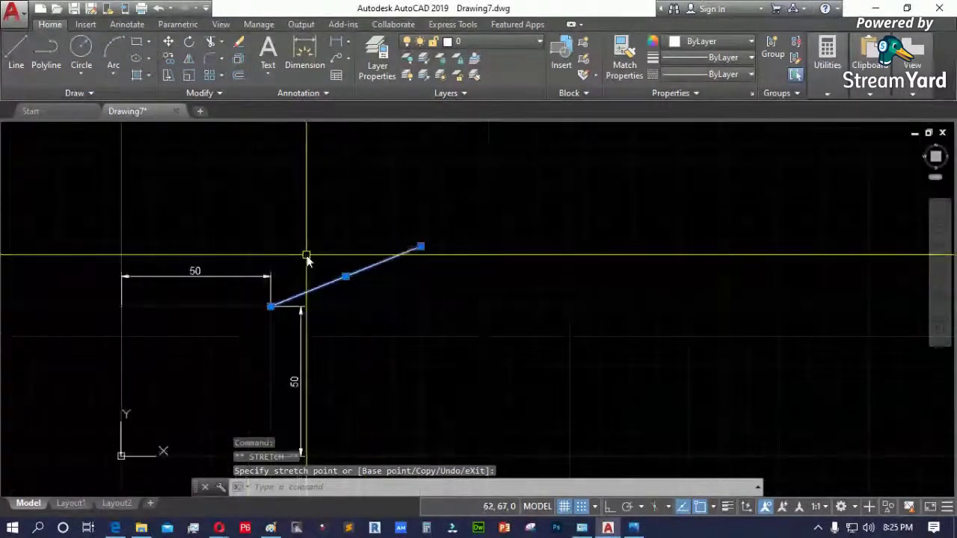
{"action": "scroll", "coordinate": [307, 257], "scroll_direction": "down", "scroll_amount": 2}
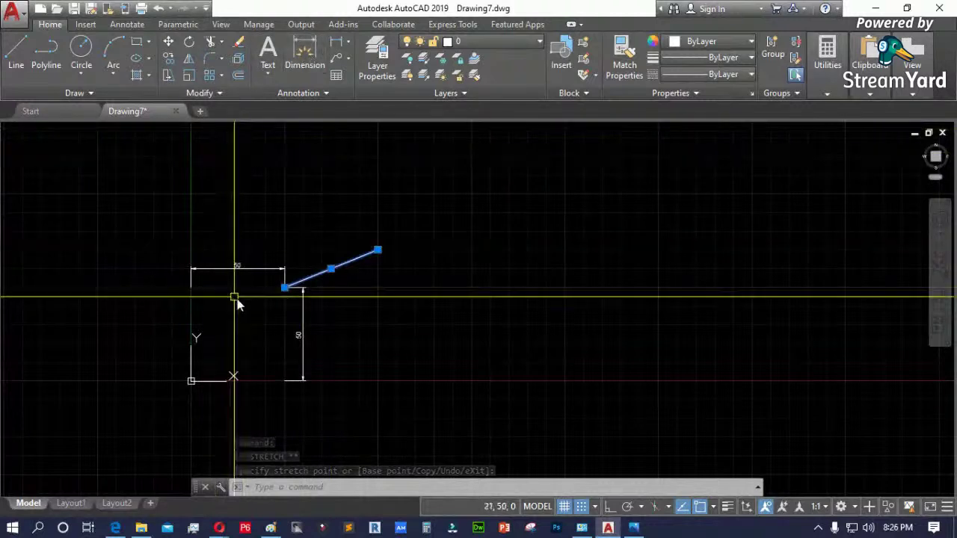
{"action": "scroll", "coordinate": [282, 304], "scroll_direction": "up", "scroll_amount": 4}
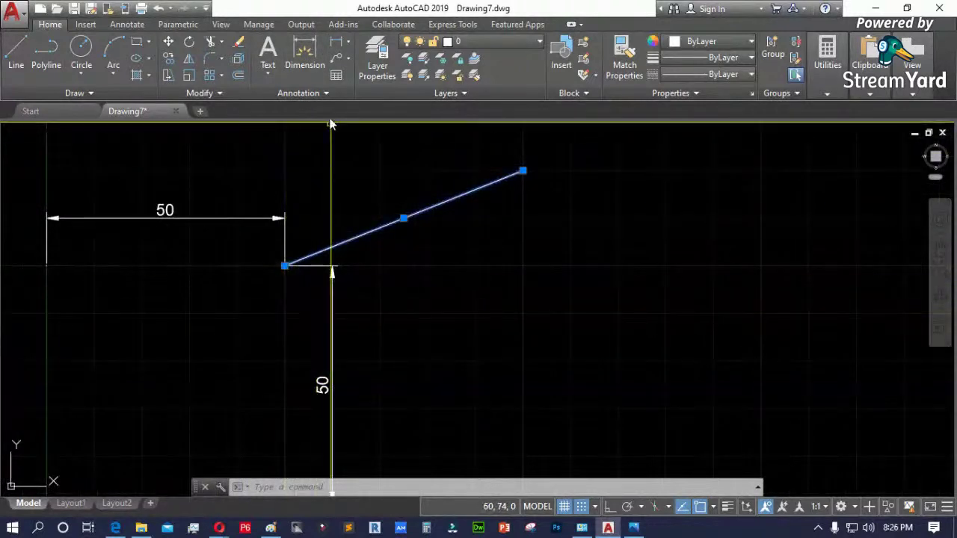
- Dimension the line's upper end: vertical 70 to the x-axis and overall horizontal 100
{"action": "left_click", "coordinate": [335, 43]}
{"action": "left_click", "coordinate": [521, 172]}
{"action": "scroll", "coordinate": [522, 172], "scroll_direction": "down", "scroll_amount": 3}
{"action": "left_click", "coordinate": [523, 278]}
{"action": "left_click", "coordinate": [535, 254]}
{"action": "scroll", "coordinate": [540, 239], "scroll_direction": "up", "scroll_amount": 5}
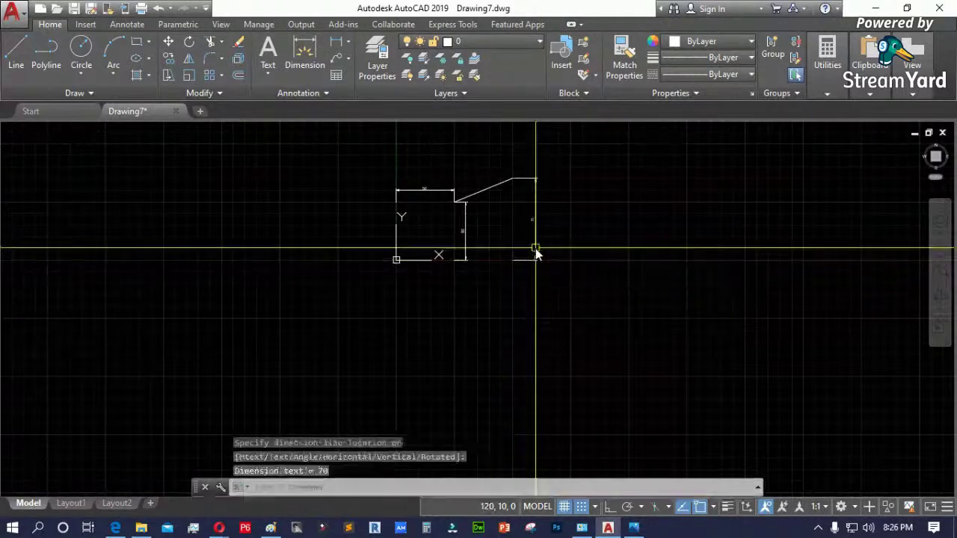
{"action": "scroll", "coordinate": [523, 239], "scroll_direction": "up", "scroll_amount": 2}
{"action": "scroll", "coordinate": [494, 246], "scroll_direction": "down", "scroll_amount": 2}
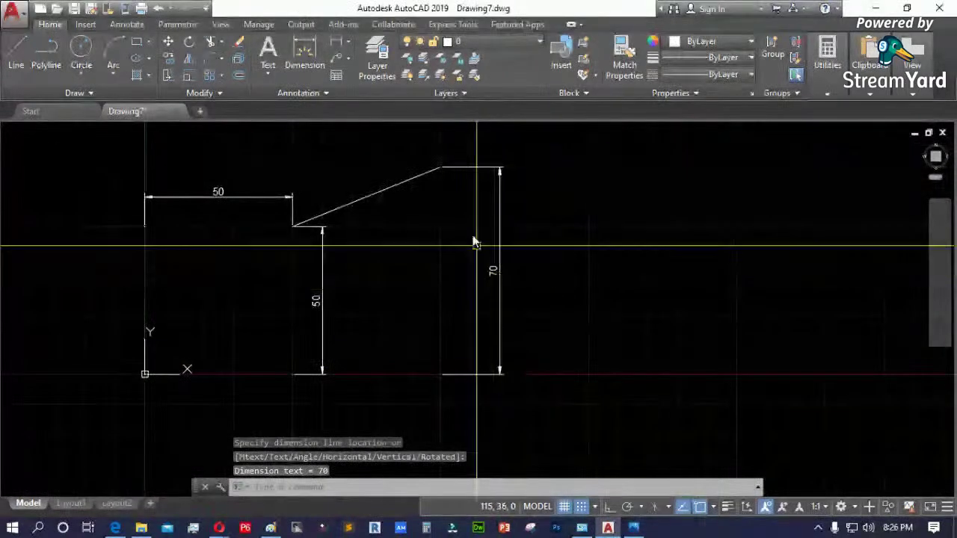
{"action": "left_click", "coordinate": [305, 52]}
{"action": "left_click", "coordinate": [435, 159]}
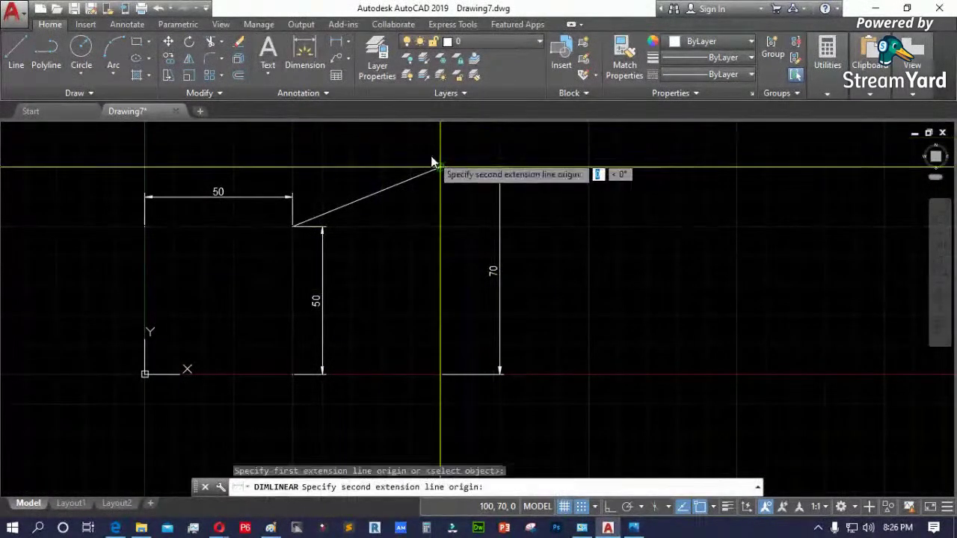
{"action": "left_click", "coordinate": [155, 161]}
{"action": "left_click", "coordinate": [196, 139]}
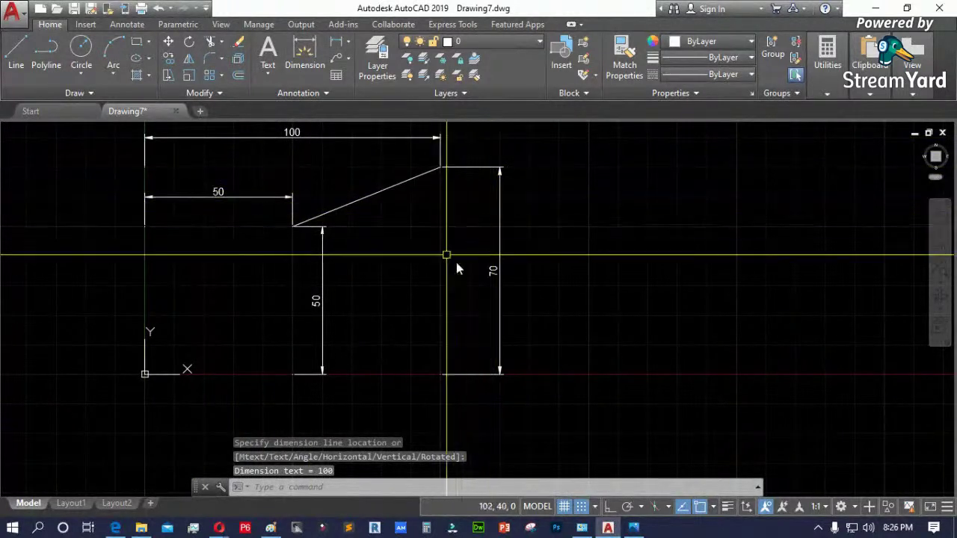
- Start a line at 50,50, restarting after an aborted first attempt
{"action": "type", "text": "l"}
{"action": "key", "text": "Return"}
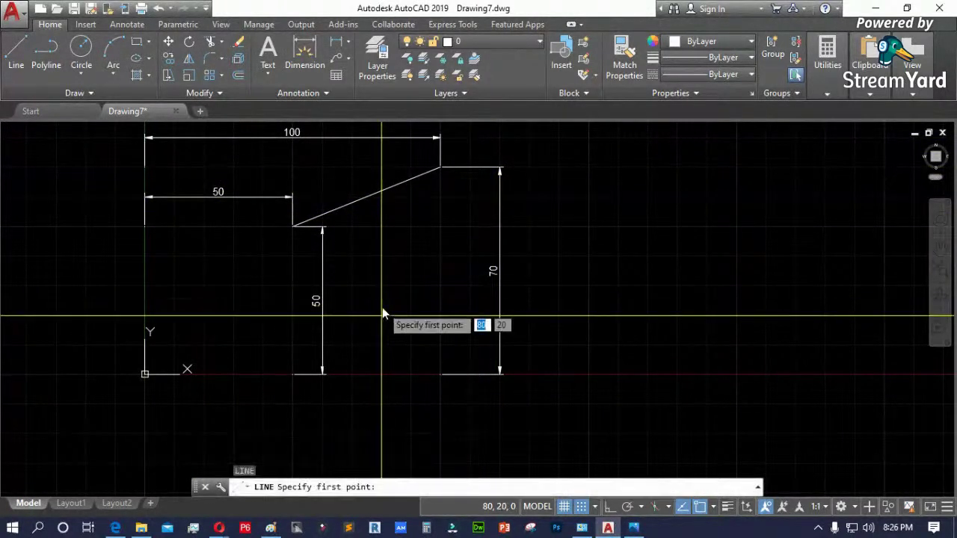
{"action": "type", "text": "5"}
{"action": "key", "text": "Tab"}
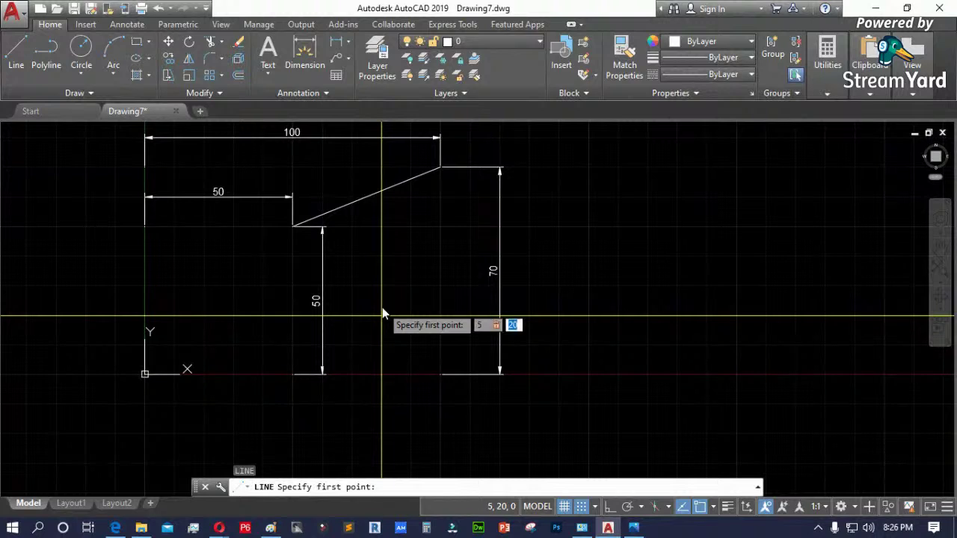
{"action": "key", "text": "BackSpace"}
{"action": "key", "text": "Escape"}
{"action": "type", "text": "l"}
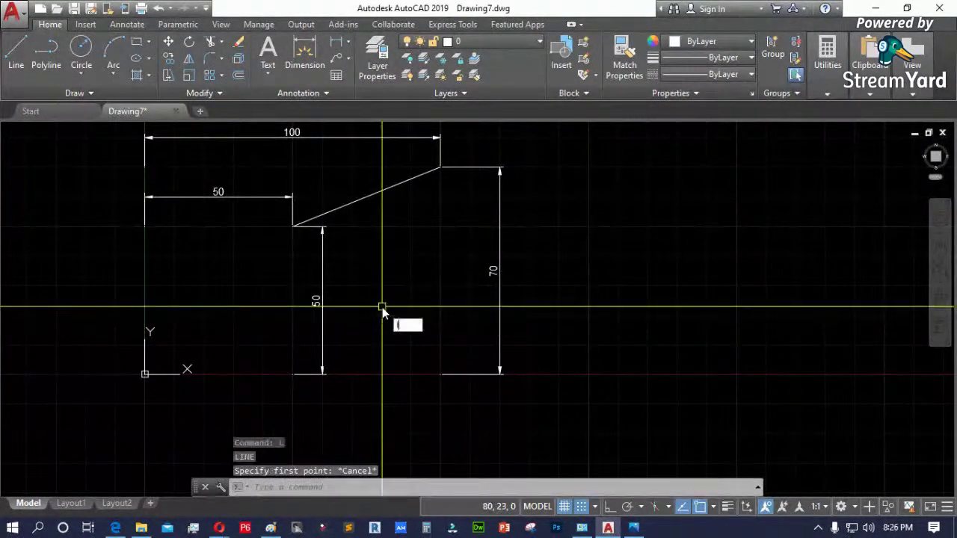
{"action": "key", "text": "Return"}
{"action": "type", "text": "50"}
{"action": "key", "text": "Tab"}
{"action": "type", "text": "50"}
{"action": "key", "text": "Return"}
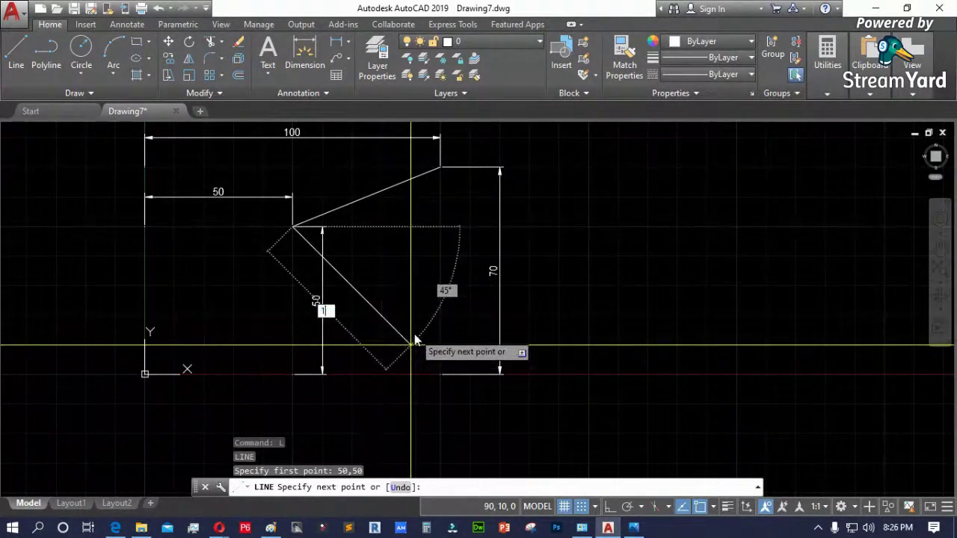
- End the line at relative offset 100,70 and exit the LINE command
{"action": "type", "text": "100"}
{"action": "key", "text": "Tab"}
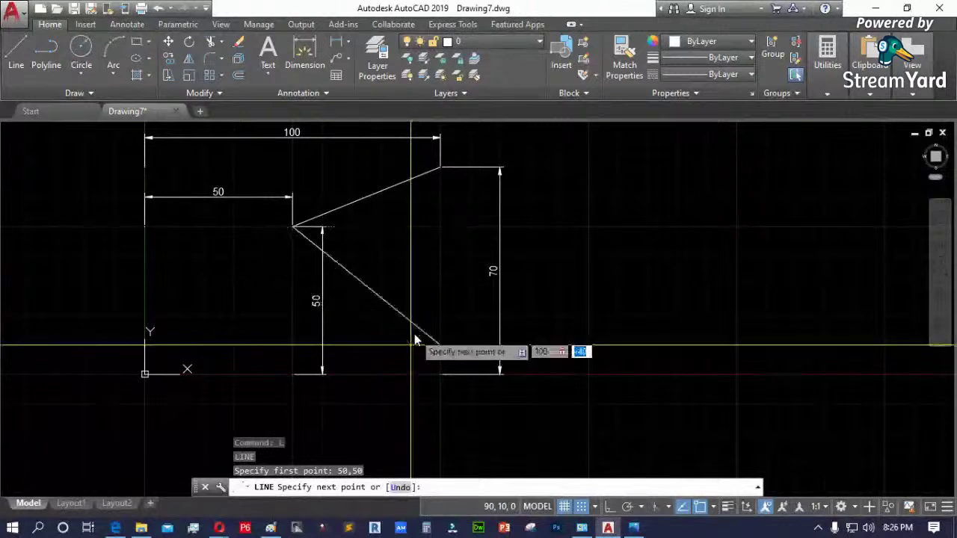
{"action": "type", "text": "70"}
{"action": "key", "text": "Return"}
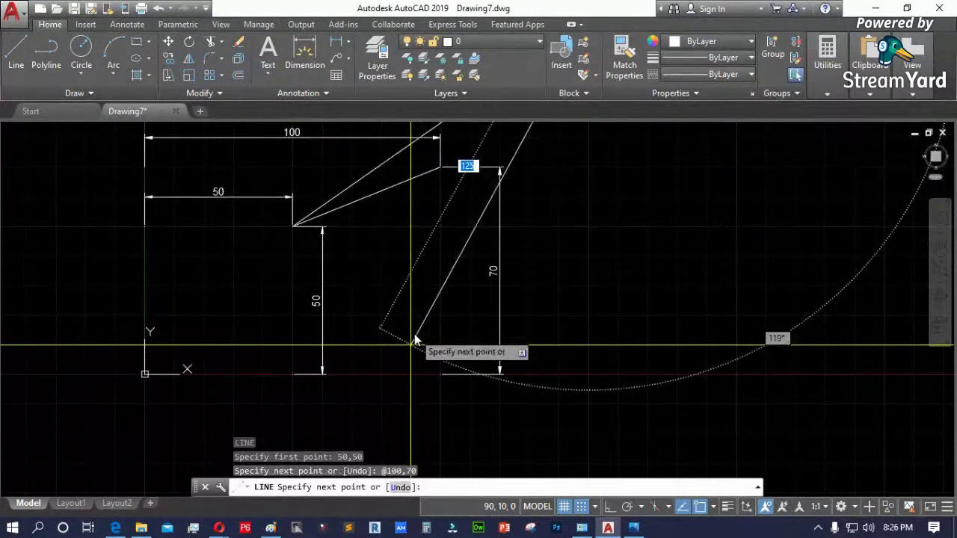
{"action": "scroll", "coordinate": [498, 391], "scroll_direction": "down", "scroll_amount": 2}
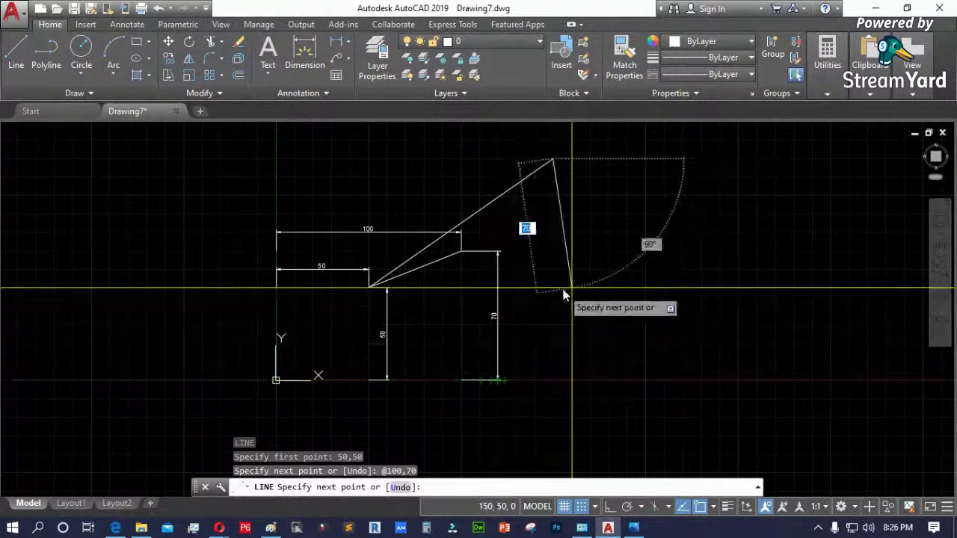
{"action": "key", "text": "Escape"}
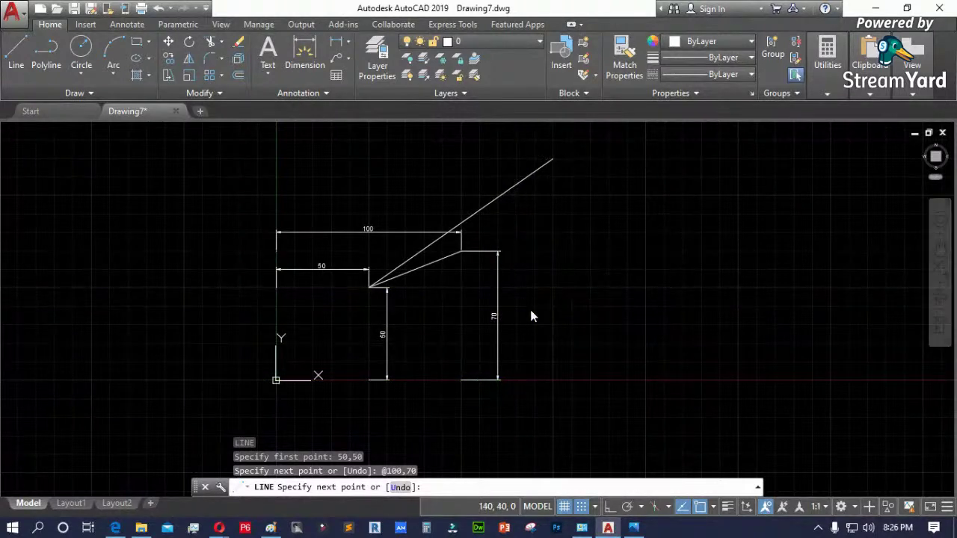
- Window-select and delete all lines and dimensions, then the remaining lines
{"action": "scroll", "coordinate": [471, 254], "scroll_direction": "up", "scroll_amount": 3}
{"action": "left_click", "coordinate": [502, 331]}
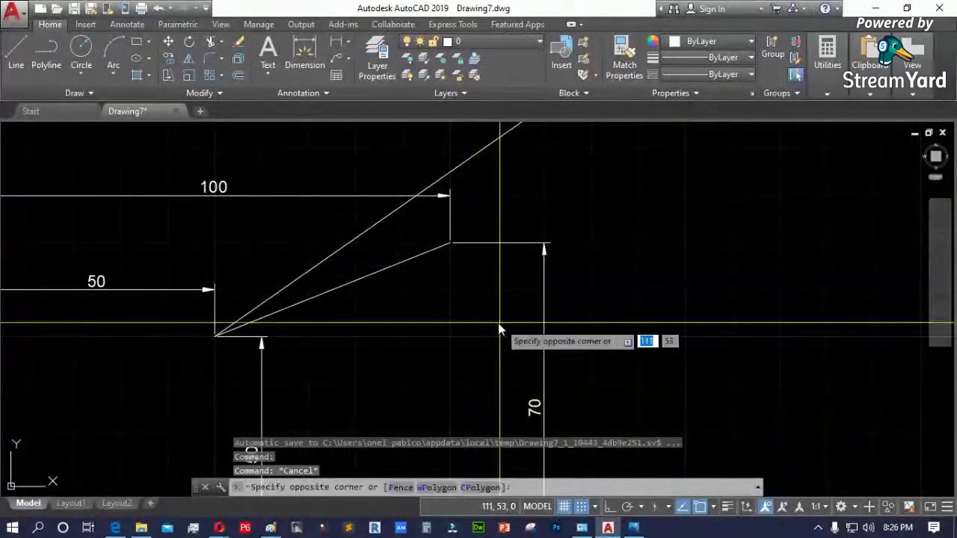
{"action": "left_click", "coordinate": [387, 163]}
{"action": "scroll", "coordinate": [380, 186], "scroll_direction": "down", "scroll_amount": 3}
{"action": "key", "text": "Delete"}
{"action": "left_click", "coordinate": [359, 192]}
{"action": "left_click", "coordinate": [291, 280]}
{"action": "key", "text": "Delete"}
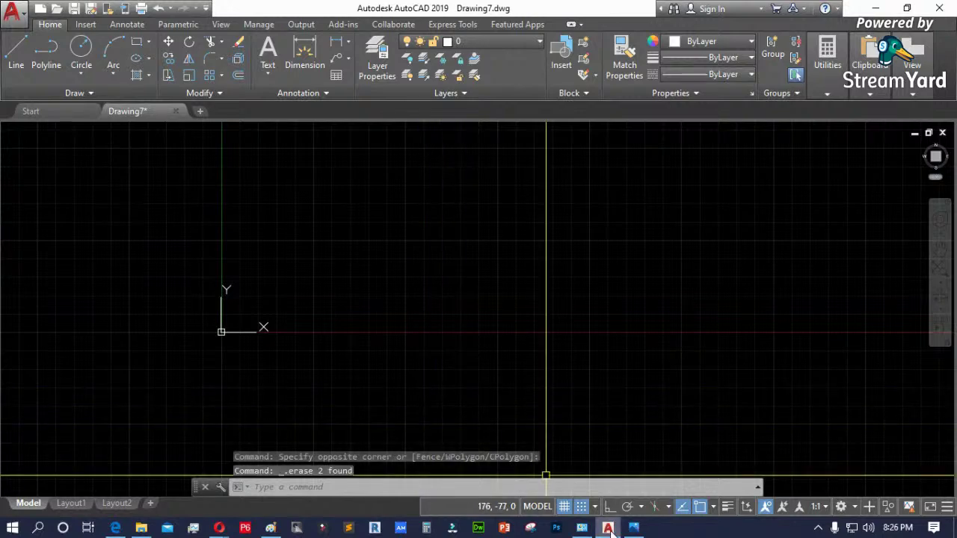
- Bring the floor plan photo forward, zoom in and scroll down toward the Entrance
{"action": "mouse_move", "coordinate": [634, 529]}
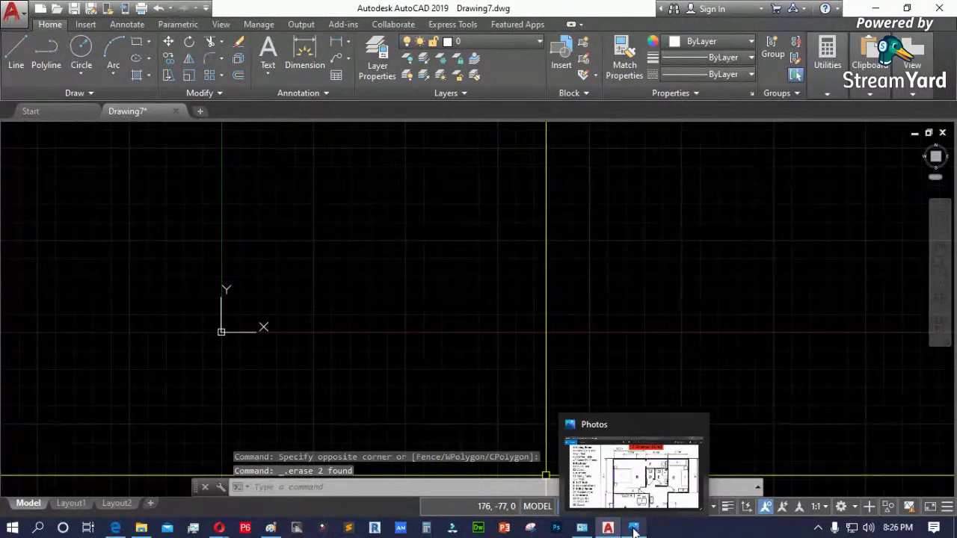
{"action": "left_click", "coordinate": [631, 529]}
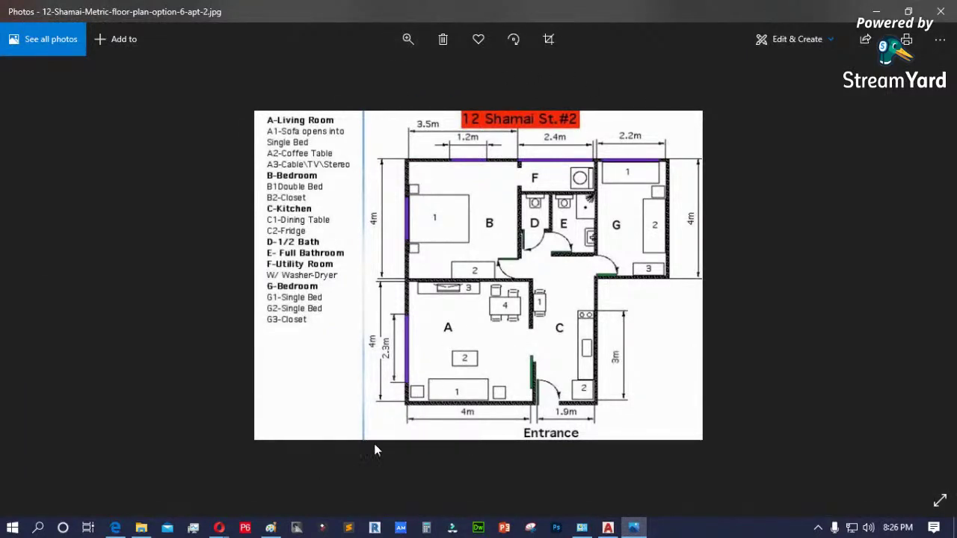
{"action": "left_click", "coordinate": [408, 42]}
{"action": "left_click", "coordinate": [376, 74]}
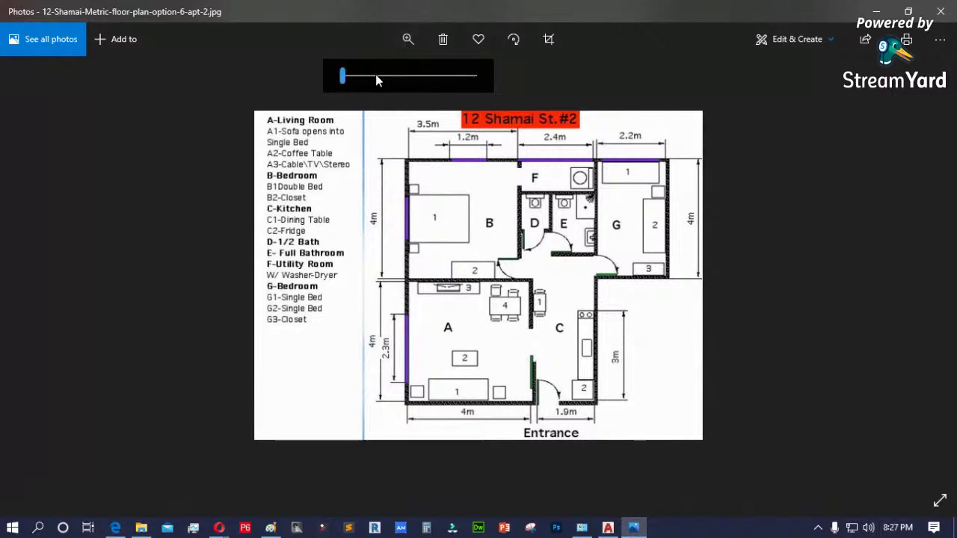
{"action": "left_click_drag", "start_coordinate": [376, 76], "coordinate": [385, 81]}
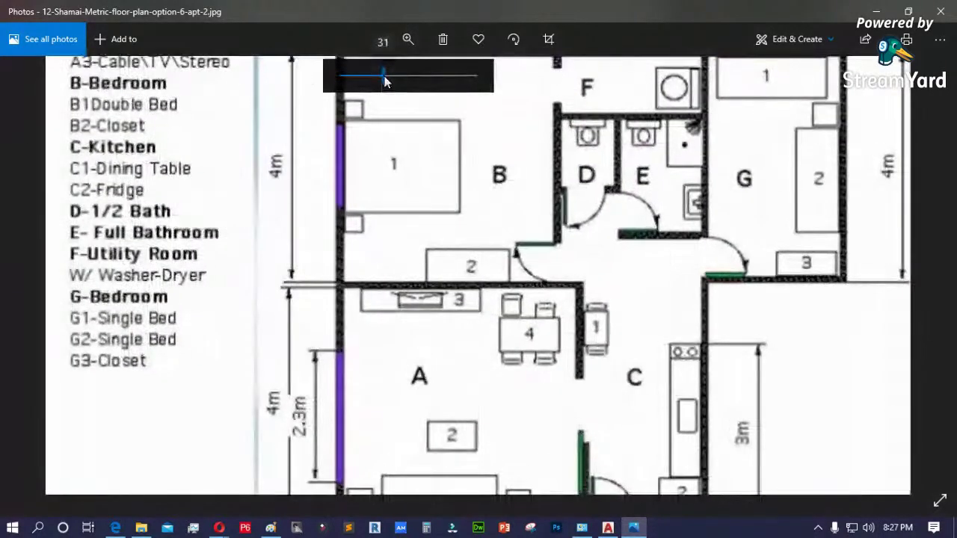
{"action": "scroll", "coordinate": [448, 220], "scroll_direction": "down", "scroll_amount": 2}
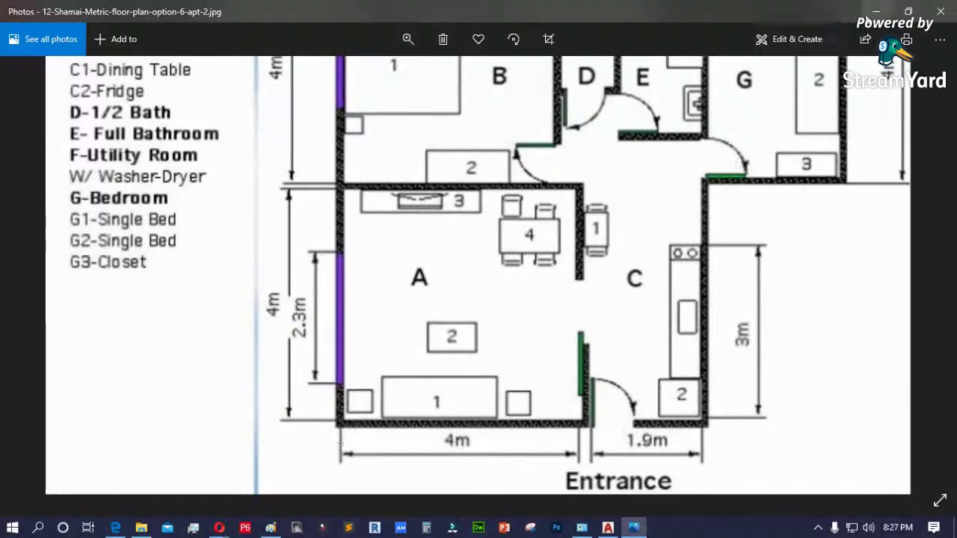
- In AutoCAD, cancel the polyline, start a line with its first point picked, then return to Photos
{"action": "left_click", "coordinate": [875, 12]}
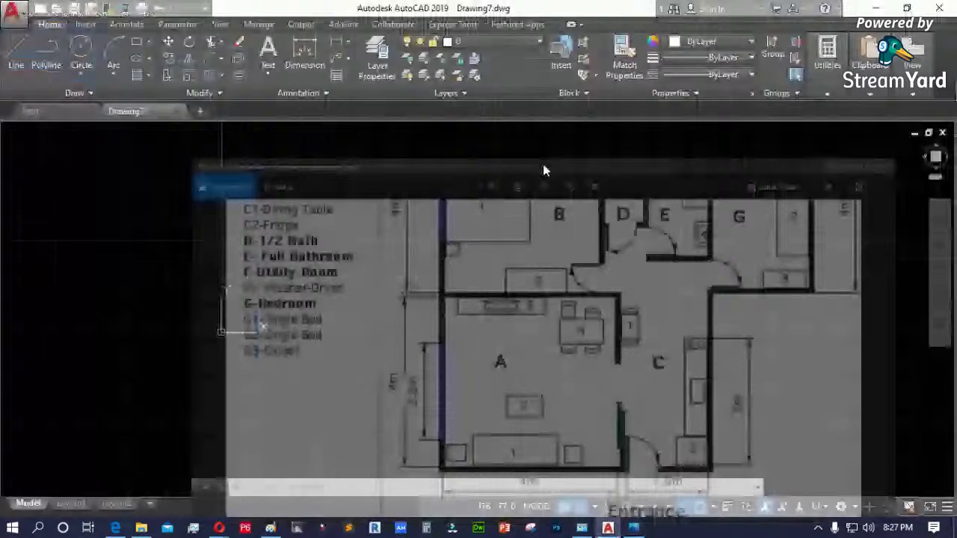
{"action": "key", "text": "Escape"}
{"action": "type", "text": "l"}
{"action": "key", "text": "Return"}
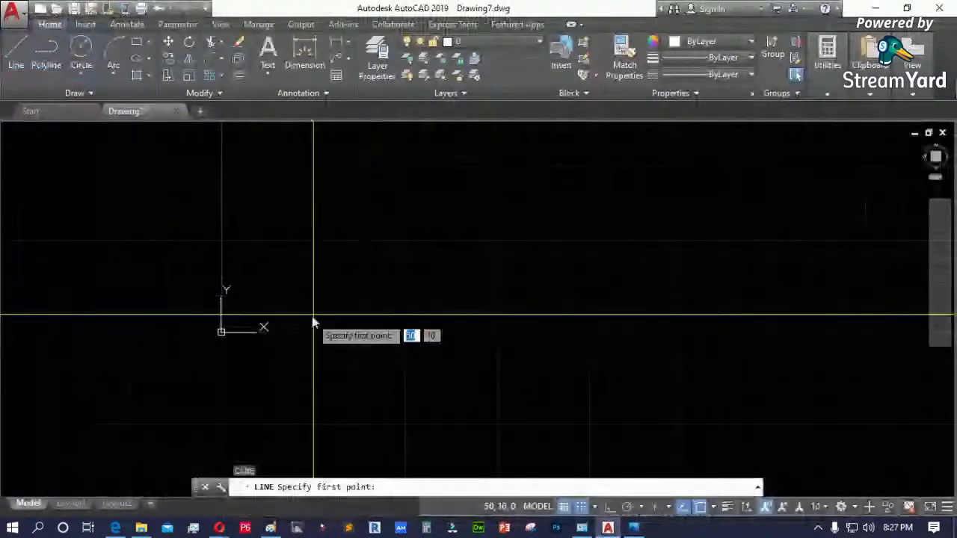
{"action": "left_click", "coordinate": [313, 278]}
{"action": "key", "text": "alt+Tab"}
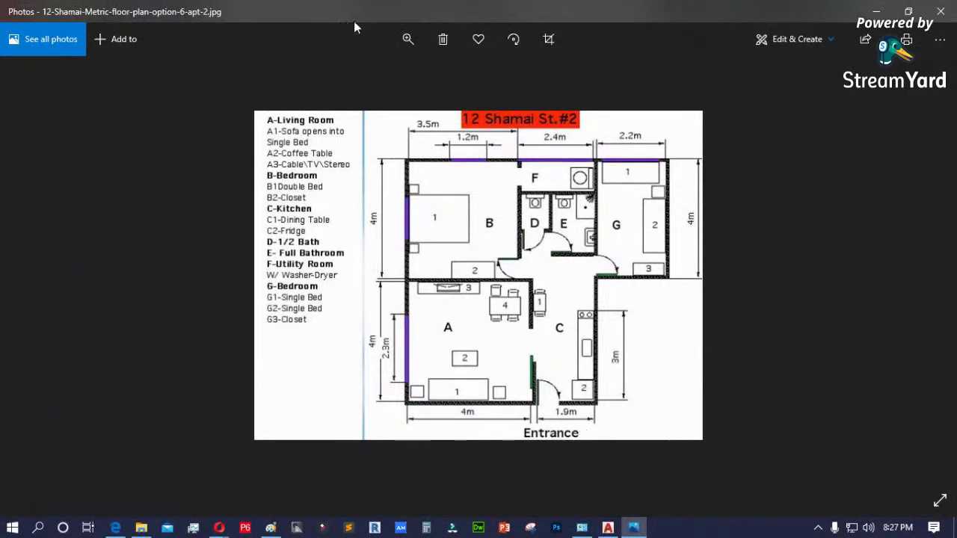
{"action": "left_click", "coordinate": [411, 39]}
- Zoom into the floor plan and pan to the Entrance and bottom dimensions
{"action": "left_click_drag", "start_coordinate": [369, 77], "coordinate": [391, 75]}
{"action": "left_click_drag", "start_coordinate": [485, 306], "coordinate": [453, 200]}
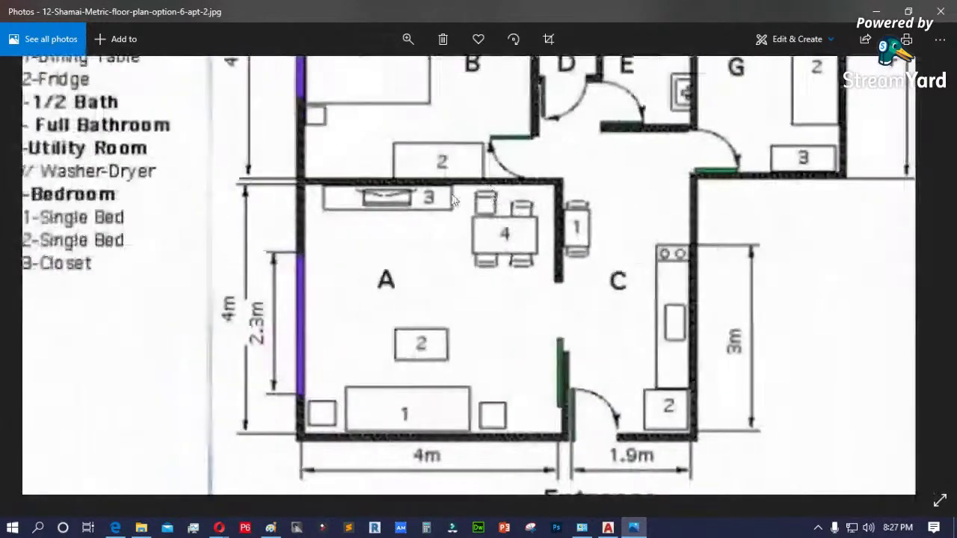
{"action": "left_click_drag", "start_coordinate": [625, 317], "coordinate": [551, 212]}
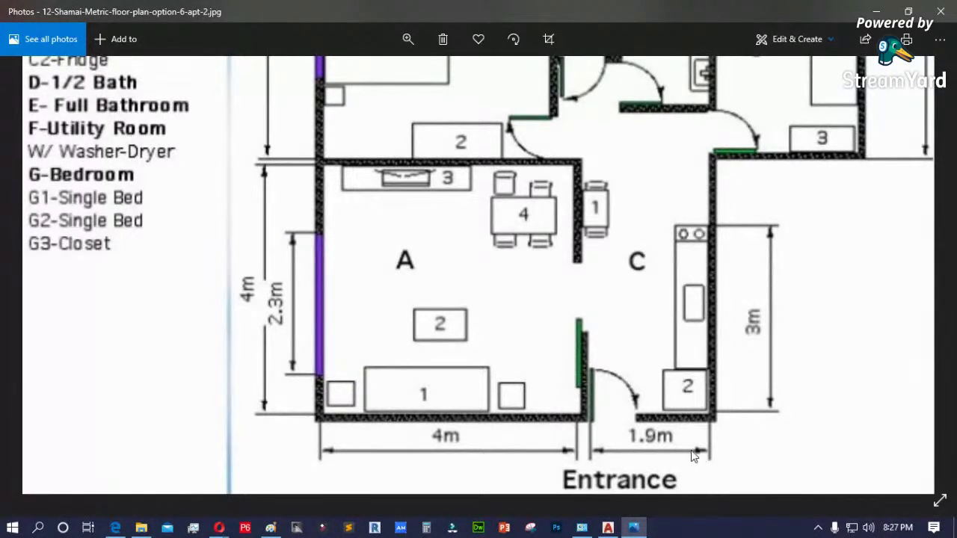
{"action": "left_click_drag", "start_coordinate": [331, 278], "coordinate": [474, 258]}
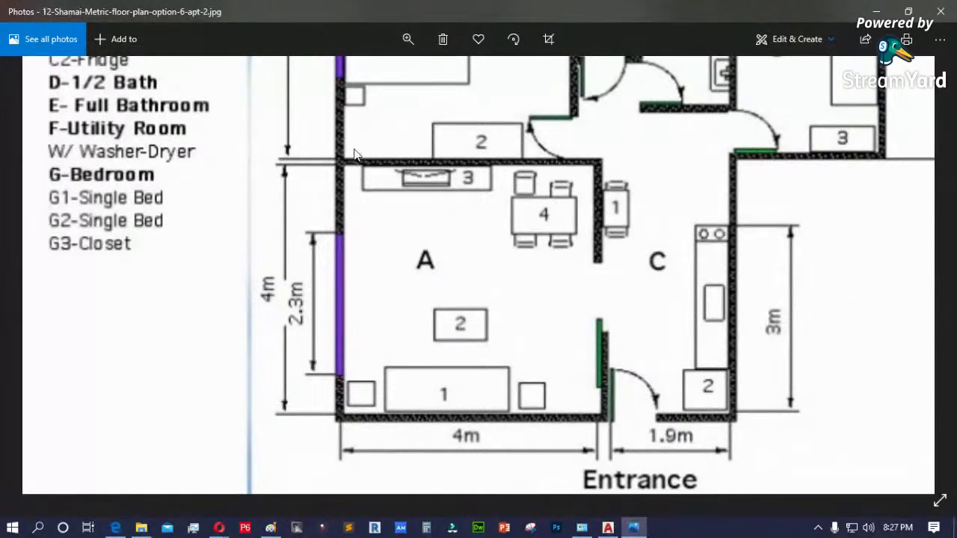
- Zoom closer on living room A, review rooms A through E, then minimize Photos
{"action": "left_click", "coordinate": [407, 39]}
{"action": "left_click_drag", "start_coordinate": [390, 75], "coordinate": [423, 75]}
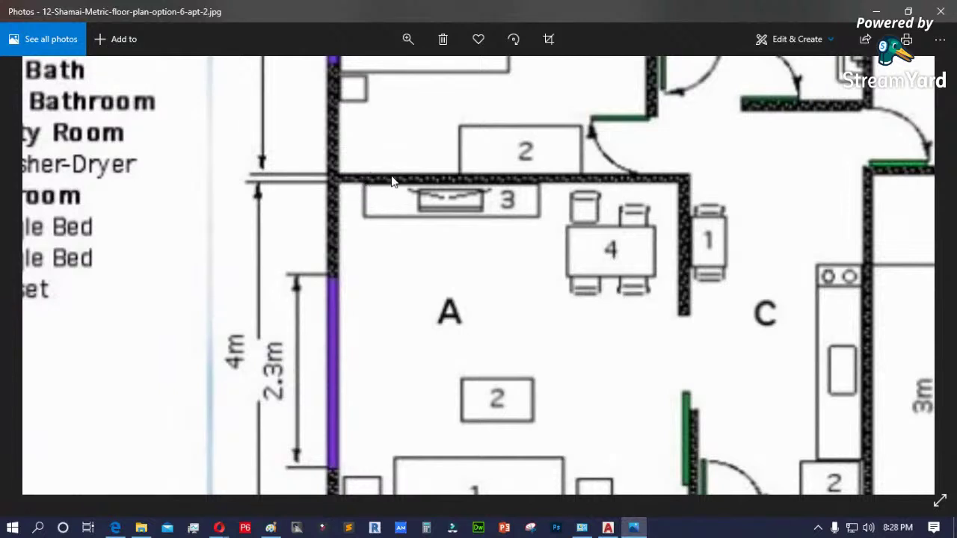
{"action": "scroll", "coordinate": [430, 238], "scroll_direction": "down", "scroll_amount": 2}
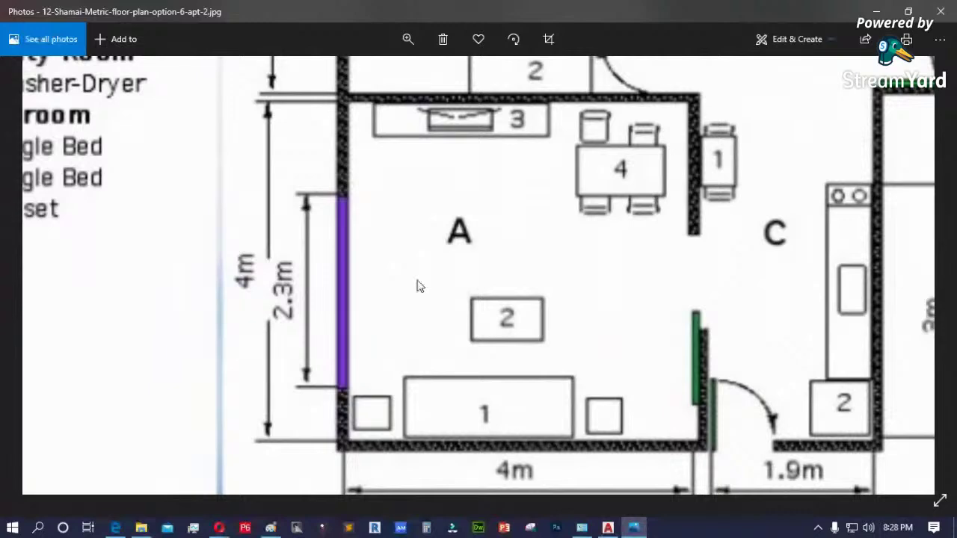
{"action": "scroll", "coordinate": [386, 206], "scroll_direction": "up", "scroll_amount": 7}
{"action": "scroll", "coordinate": [386, 206], "scroll_direction": "up", "scroll_amount": 2}
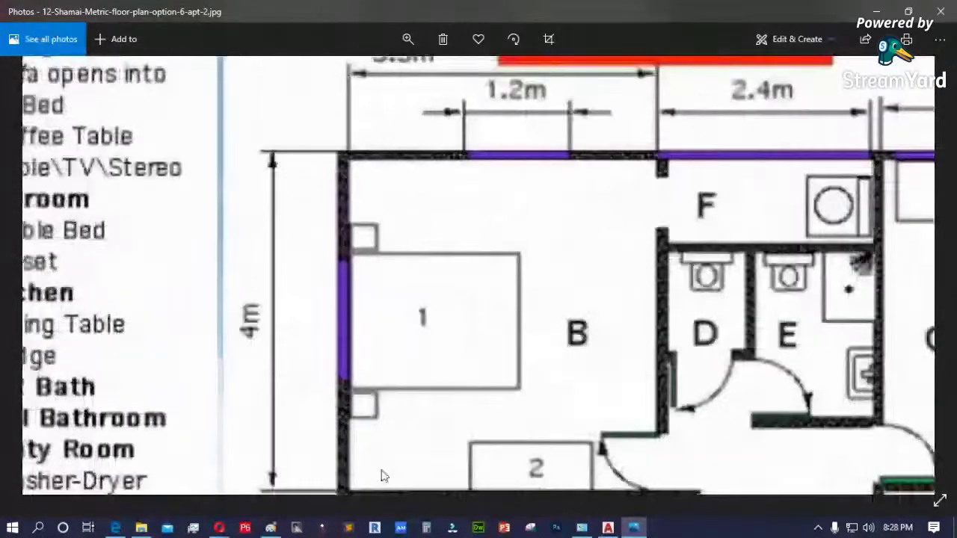
{"action": "left_click_drag", "start_coordinate": [381, 476], "coordinate": [381, 197]}
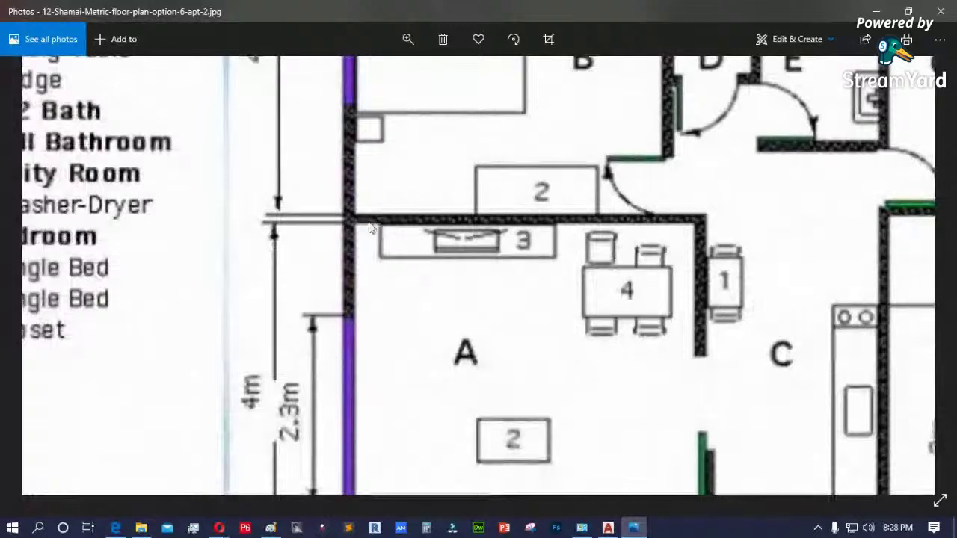
{"action": "left_click_drag", "start_coordinate": [323, 248], "coordinate": [331, 304]}
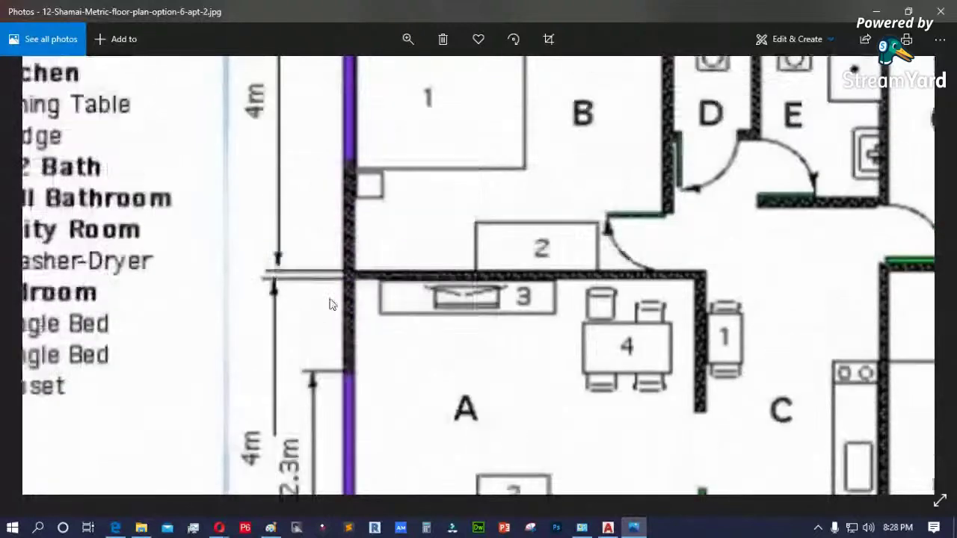
{"action": "scroll", "coordinate": [243, 257], "scroll_direction": "up", "scroll_amount": 2}
{"action": "scroll", "coordinate": [332, 101], "scroll_direction": "down", "scroll_amount": 3}
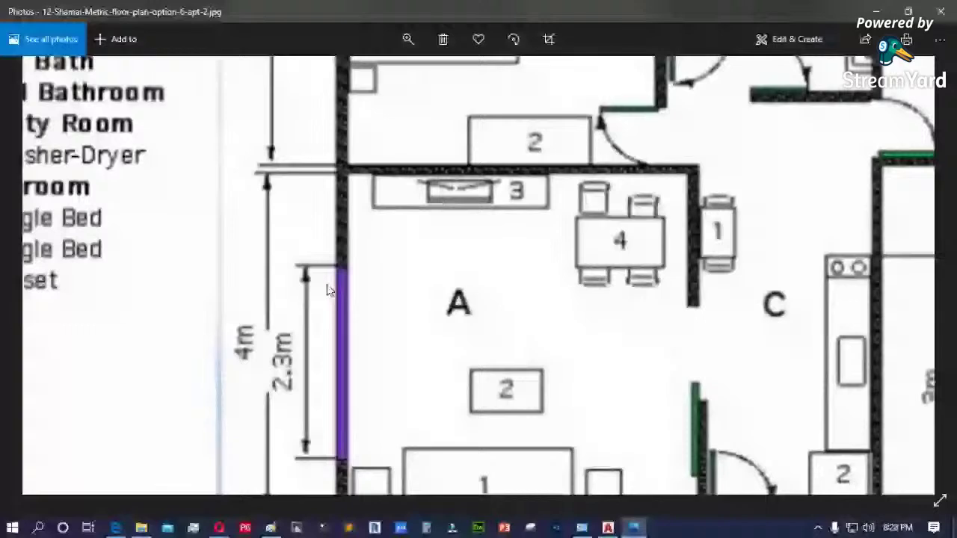
{"action": "scroll", "coordinate": [370, 388], "scroll_direction": "down", "scroll_amount": 2}
{"action": "scroll", "coordinate": [359, 312], "scroll_direction": "up", "scroll_amount": 2}
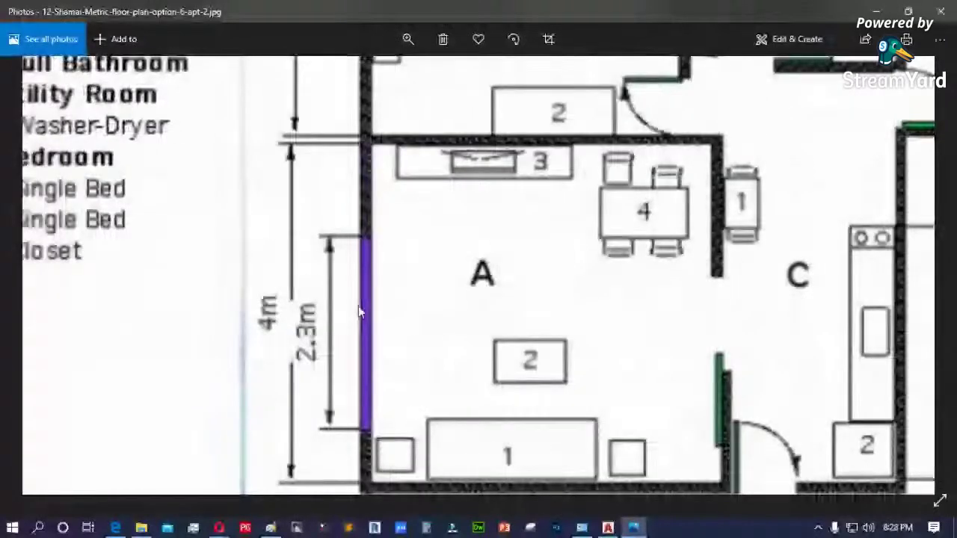
{"action": "scroll", "coordinate": [359, 313], "scroll_direction": "up", "scroll_amount": 3}
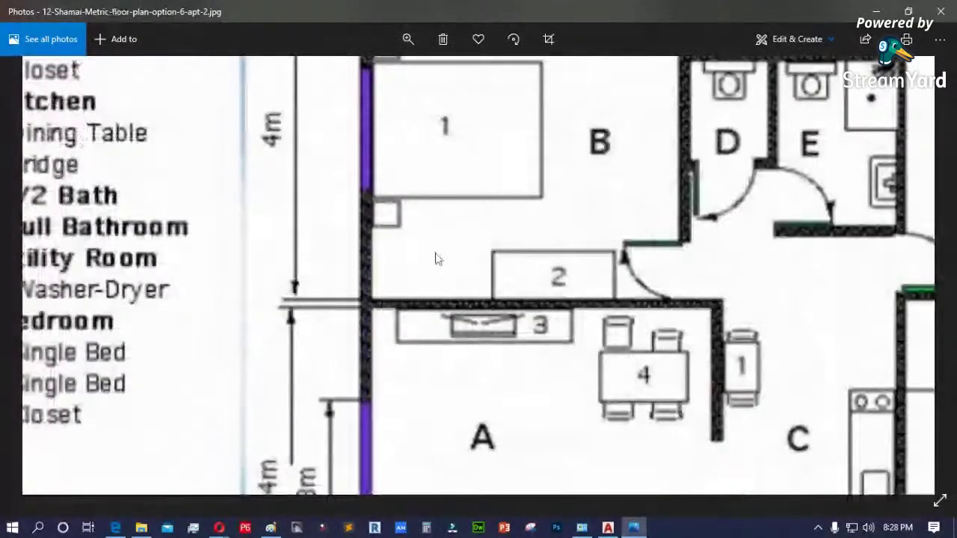
{"action": "scroll", "coordinate": [438, 259], "scroll_direction": "up", "scroll_amount": 2}
{"action": "scroll", "coordinate": [452, 350], "scroll_direction": "up", "scroll_amount": 1}
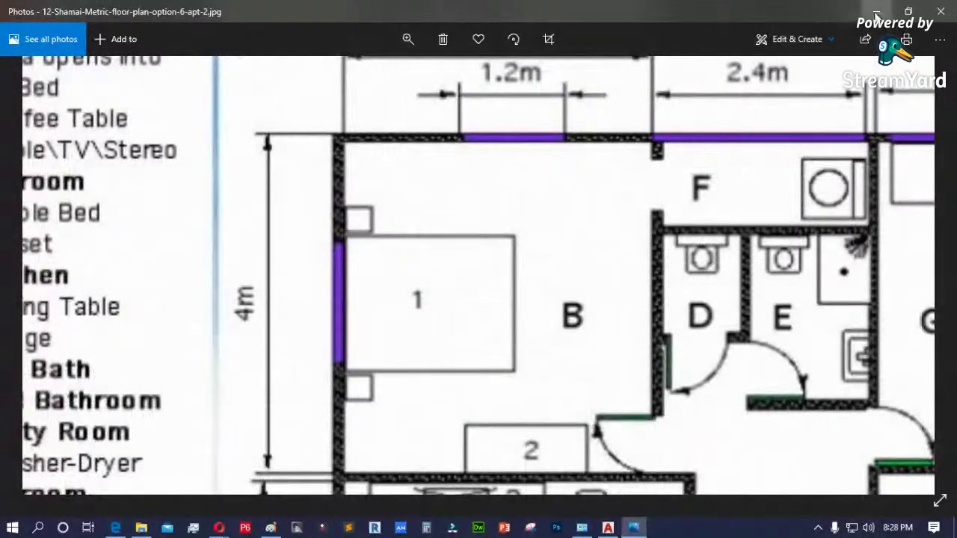
{"action": "left_click", "coordinate": [876, 12]}
{"action": "scroll", "coordinate": [292, 260], "scroll_direction": "up", "scroll_amount": 5}
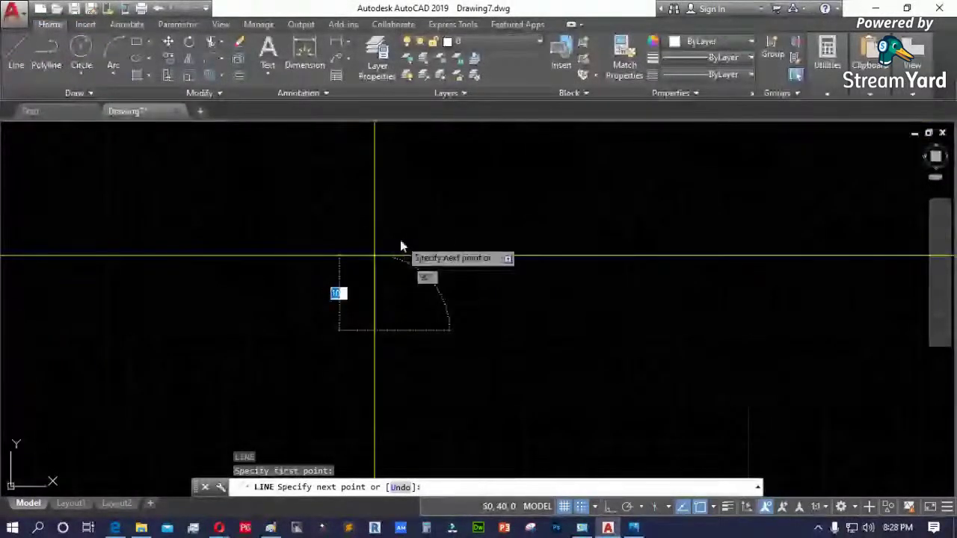
- Cancel the unfinished line, turn snap and grid off, and restart LINE with L
{"action": "scroll", "coordinate": [400, 240], "scroll_direction": "down", "scroll_amount": 3}
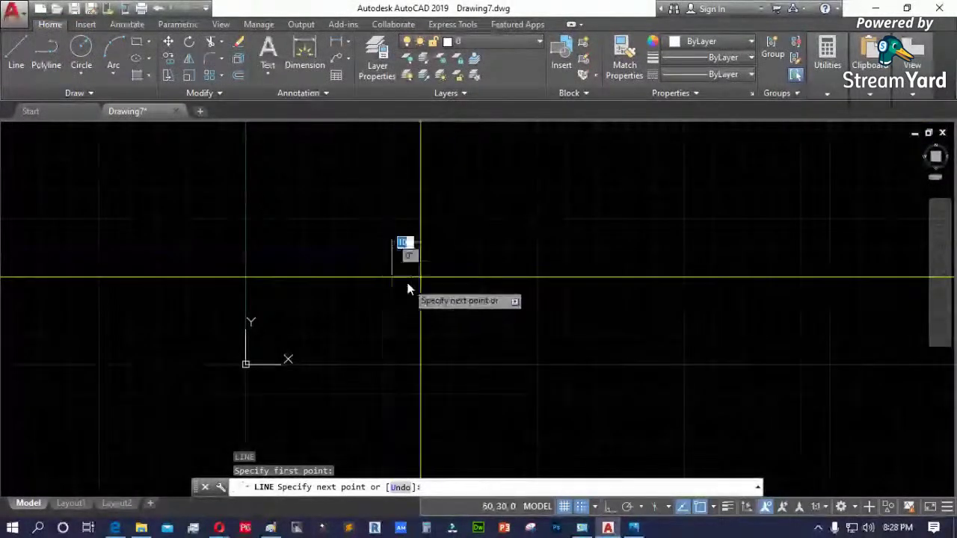
{"action": "key", "text": "Escape"}
{"action": "key", "text": "Escape"}
{"action": "left_click", "coordinate": [581, 507]}
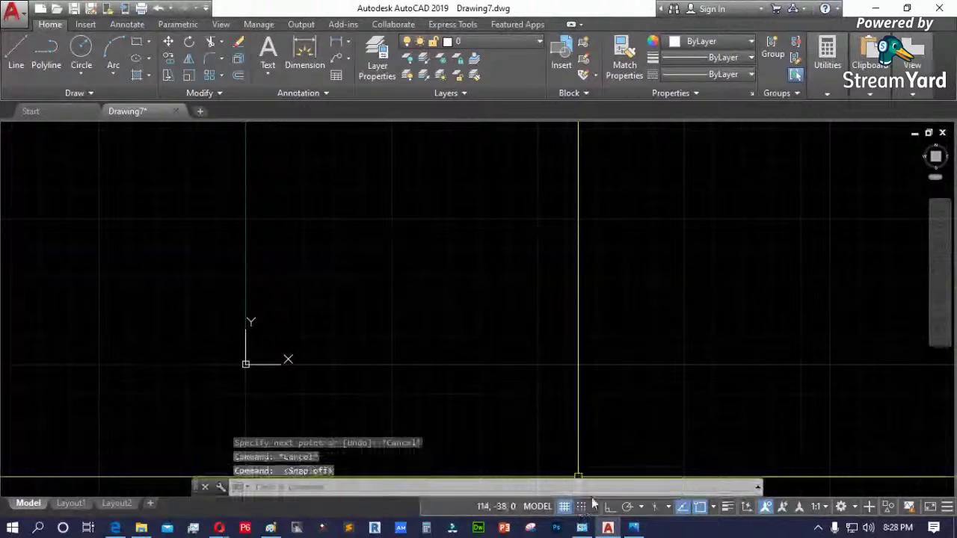
{"action": "left_click", "coordinate": [564, 507]}
{"action": "type", "text": "l"}
{"action": "key", "text": "Return"}
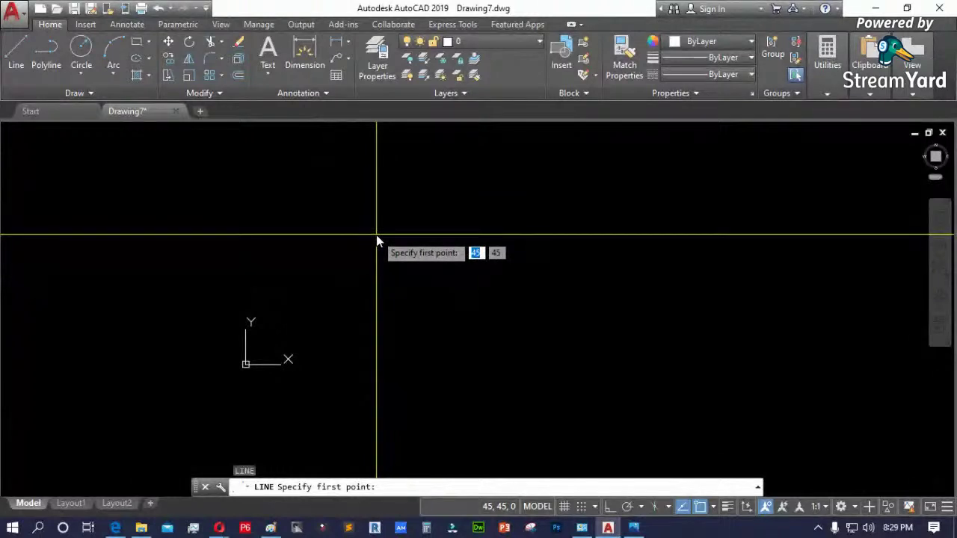
- Paste the AutoCAD screenshot into Paint and circle the crosshair and two 45 fields in orange pencil
{"action": "left_click", "coordinate": [271, 527]}
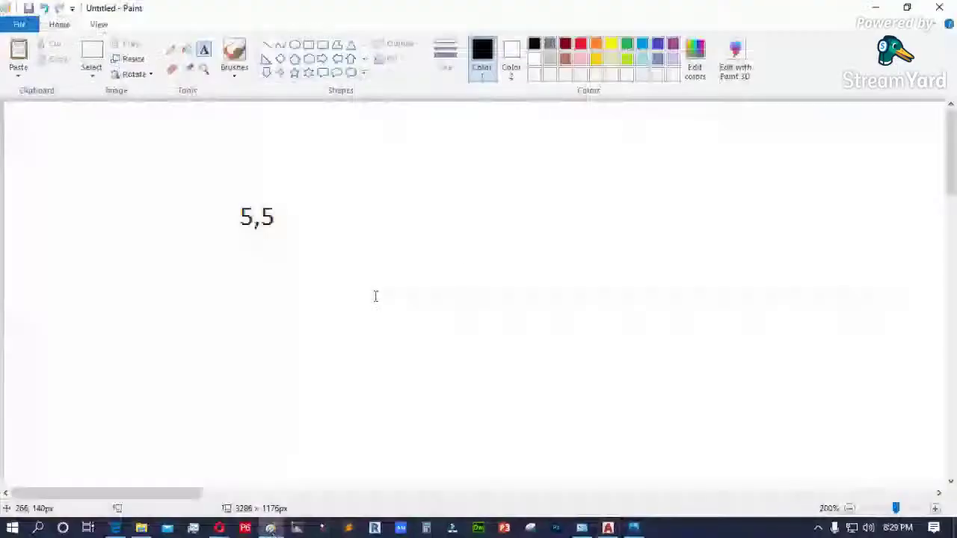
{"action": "key", "text": "ctrl+v"}
{"action": "left_click_drag", "start_coordinate": [341, 174], "coordinate": [103, 129]}
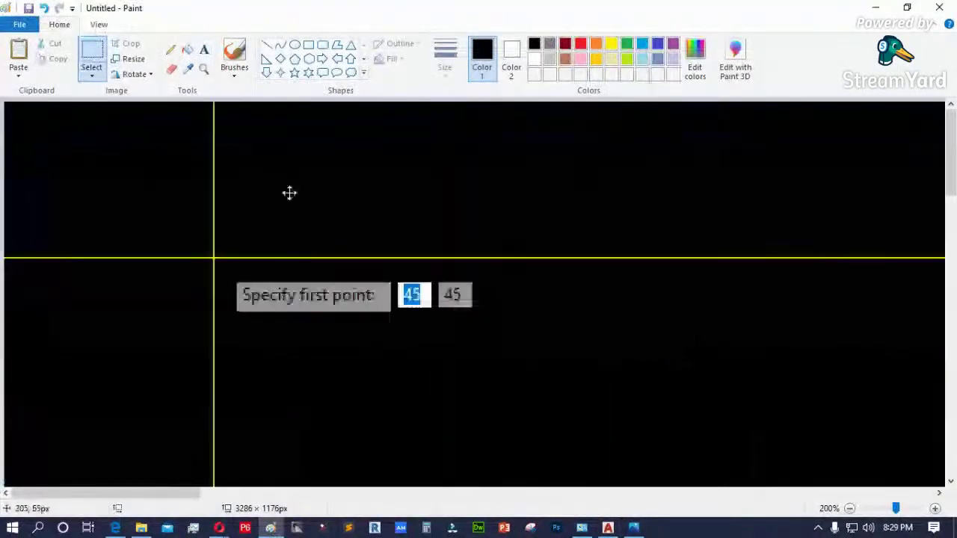
{"action": "left_click", "coordinate": [171, 49]}
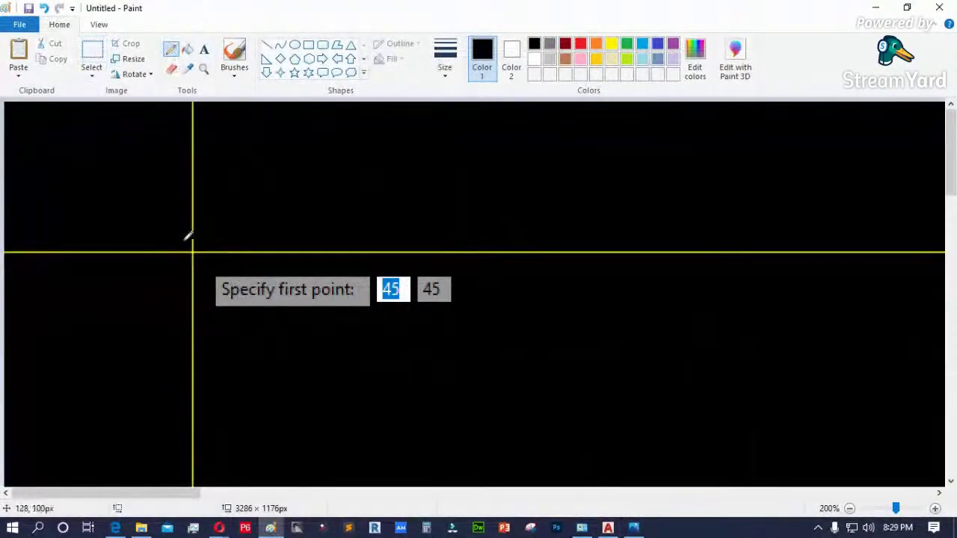
{"action": "left_click", "coordinate": [596, 47]}
{"action": "mouse_move", "coordinate": [198, 232]}
{"action": "left_mouse_down"}
{"action": "mouse_move", "coordinate": [171, 260]}
{"action": "mouse_move", "coordinate": [200, 264]}
{"action": "mouse_move", "coordinate": [198, 234]}
{"action": "left_mouse_up"}
{"action": "mouse_move", "coordinate": [382, 262]}
{"action": "left_mouse_down"}
{"action": "mouse_move", "coordinate": [409, 307]}
{"action": "mouse_move", "coordinate": [423, 298]}
{"action": "mouse_move", "coordinate": [412, 271]}
{"action": "mouse_move", "coordinate": [397, 268]}
{"action": "mouse_move", "coordinate": [426, 303]}
{"action": "mouse_move", "coordinate": [471, 298]}
{"action": "mouse_move", "coordinate": [459, 269]}
{"action": "left_mouse_up"}
- Hand-write '45, 45' with X and Y labels above, undo stray strokes, and minimize Paint
{"action": "mouse_move", "coordinate": [533, 329]}
{"action": "left_mouse_down"}
{"action": "mouse_move", "coordinate": [554, 348]}
{"action": "mouse_move", "coordinate": [545, 372]}
{"action": "left_mouse_up"}
{"action": "mouse_move", "coordinate": [566, 335]}
{"action": "left_mouse_down"}
{"action": "mouse_move", "coordinate": [582, 362]}
{"action": "mouse_move", "coordinate": [587, 338]}
{"action": "left_mouse_up"}
{"action": "left_click_drag", "start_coordinate": [605, 356], "coordinate": [604, 373]}
{"action": "mouse_move", "coordinate": [658, 319]}
{"action": "left_mouse_down"}
{"action": "mouse_move", "coordinate": [644, 333]}
{"action": "mouse_move", "coordinate": [678, 339]}
{"action": "left_mouse_up"}
{"action": "left_click_drag", "start_coordinate": [666, 322], "coordinate": [670, 374]}
{"action": "mouse_move", "coordinate": [700, 320]}
{"action": "left_mouse_down"}
{"action": "mouse_move", "coordinate": [710, 338]}
{"action": "mouse_move", "coordinate": [703, 354]}
{"action": "mouse_move", "coordinate": [712, 317]}
{"action": "left_mouse_up"}
{"action": "mouse_move", "coordinate": [520, 273]}
{"action": "left_mouse_down"}
{"action": "mouse_move", "coordinate": [562, 304]}
{"action": "mouse_move", "coordinate": [532, 302]}
{"action": "left_mouse_up"}
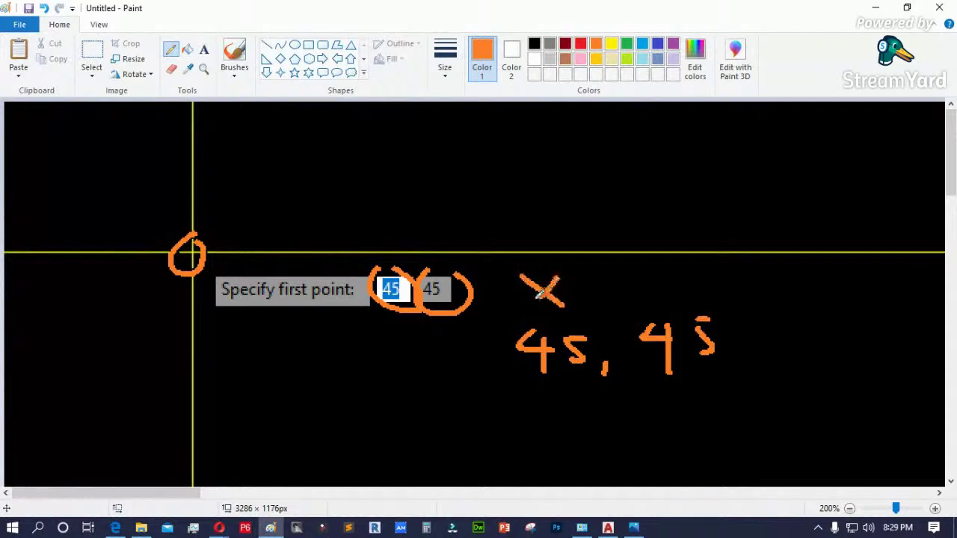
{"action": "mouse_move", "coordinate": [643, 272]}
{"action": "left_mouse_down"}
{"action": "mouse_move", "coordinate": [669, 291]}
{"action": "mouse_move", "coordinate": [641, 306]}
{"action": "left_mouse_up"}
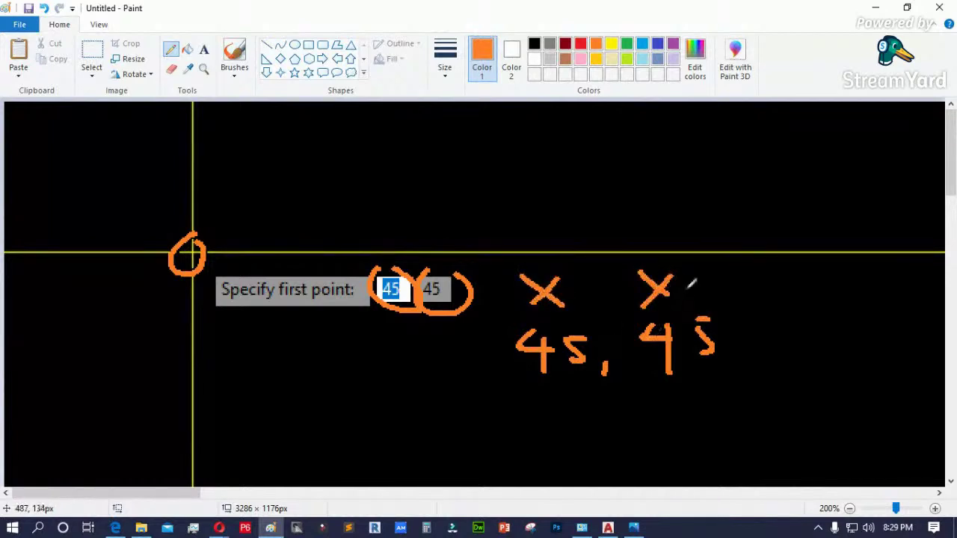
{"action": "key", "text": "ctrl+z"}
{"action": "mouse_move", "coordinate": [662, 272]}
{"action": "left_mouse_down"}
{"action": "mouse_move", "coordinate": [683, 289]}
{"action": "mouse_move", "coordinate": [659, 282]}
{"action": "mouse_move", "coordinate": [650, 294]}
{"action": "left_mouse_up"}
{"action": "key", "text": "ctrl+z"}
{"action": "key", "text": "ctrl+z"}
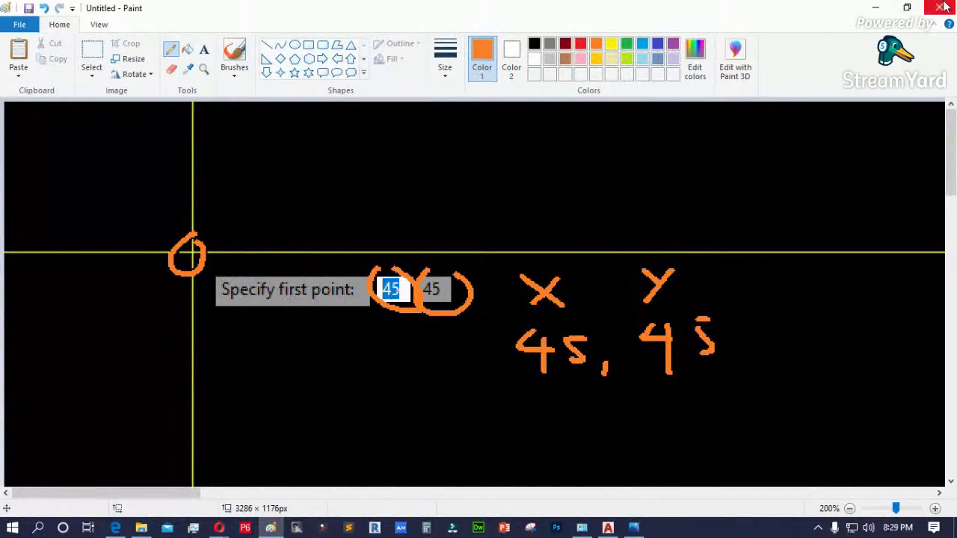
{"action": "left_click", "coordinate": [876, 7]}
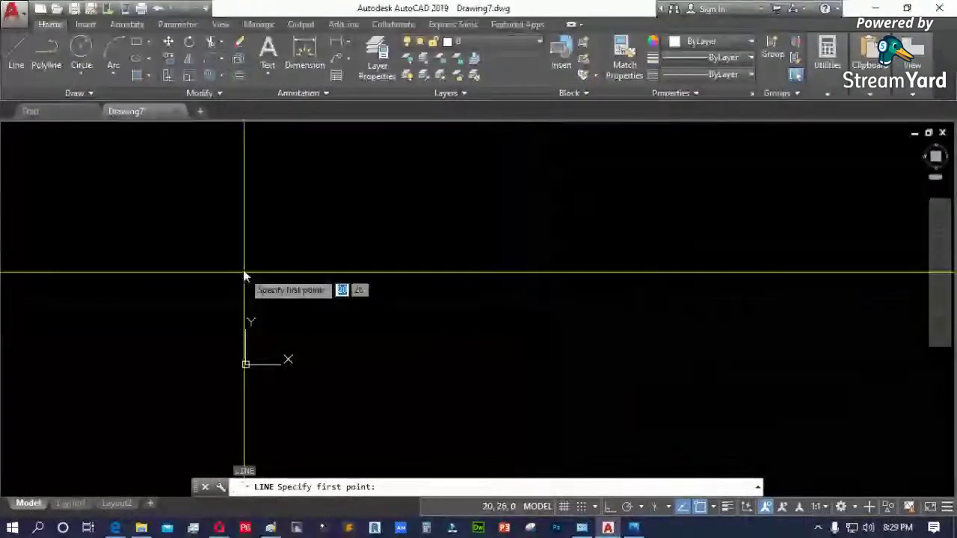
- Cancel the pending line and stray window selection, restart LINE, and bring Paint's sketch back
{"action": "key", "text": "Escape"}
{"action": "key", "text": "Escape"}
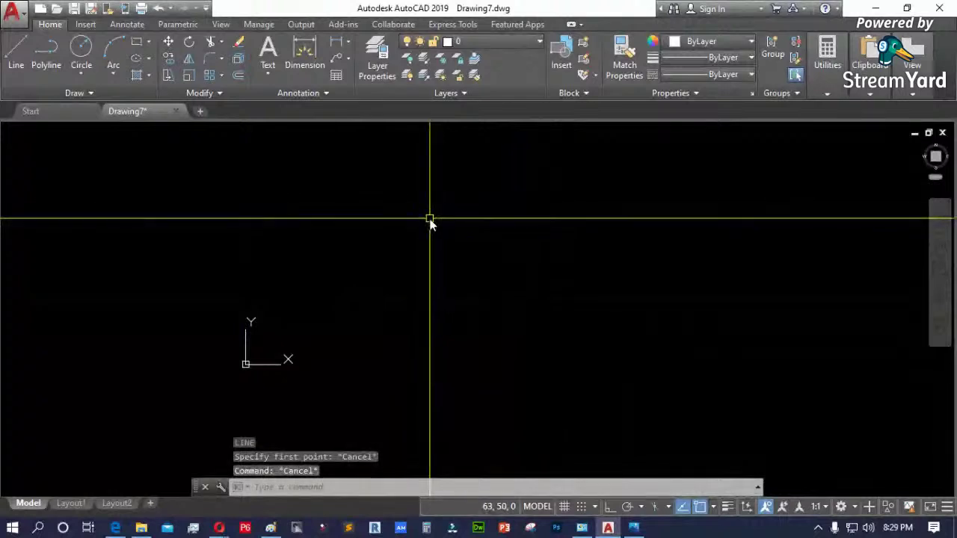
{"action": "key", "text": "XF86AudioRaiseVolume"}
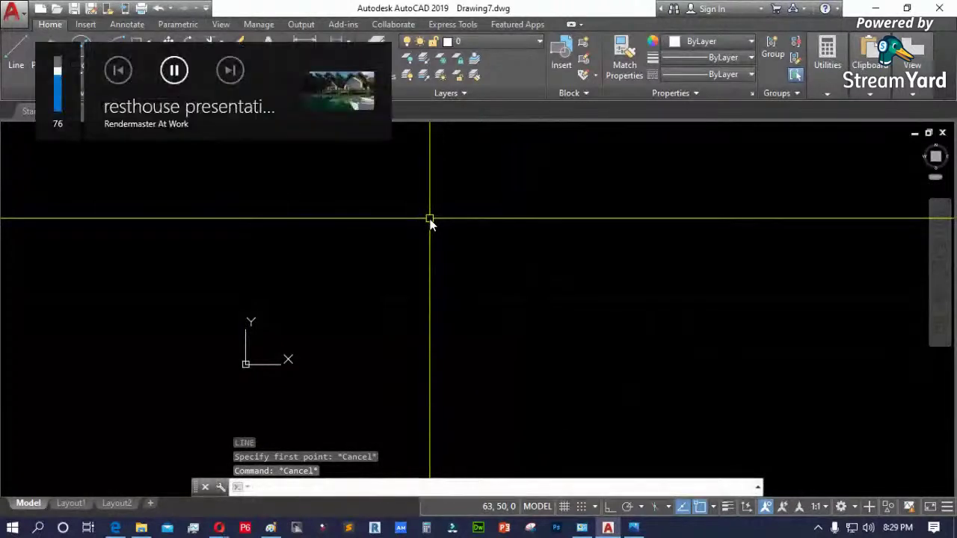
{"action": "left_click", "coordinate": [421, 285]}
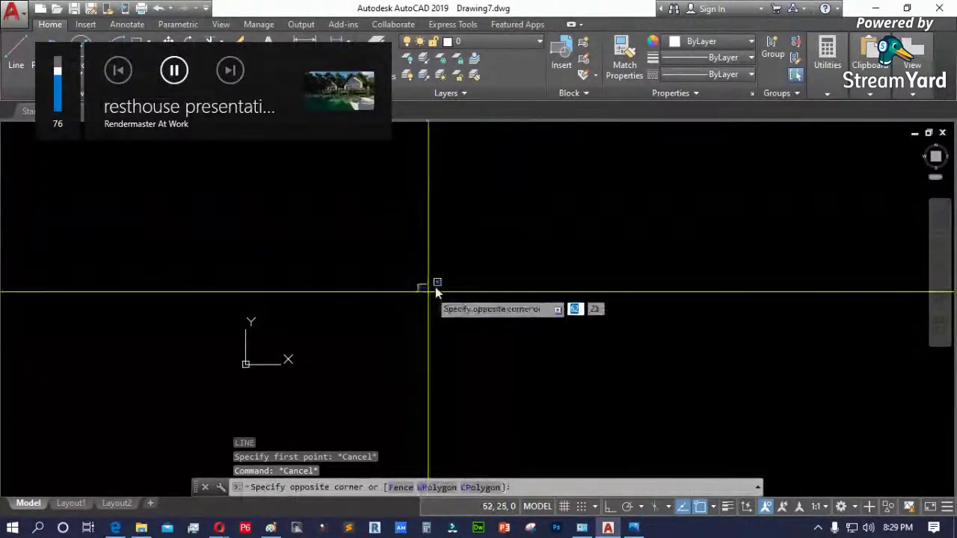
{"action": "key", "text": "Escape"}
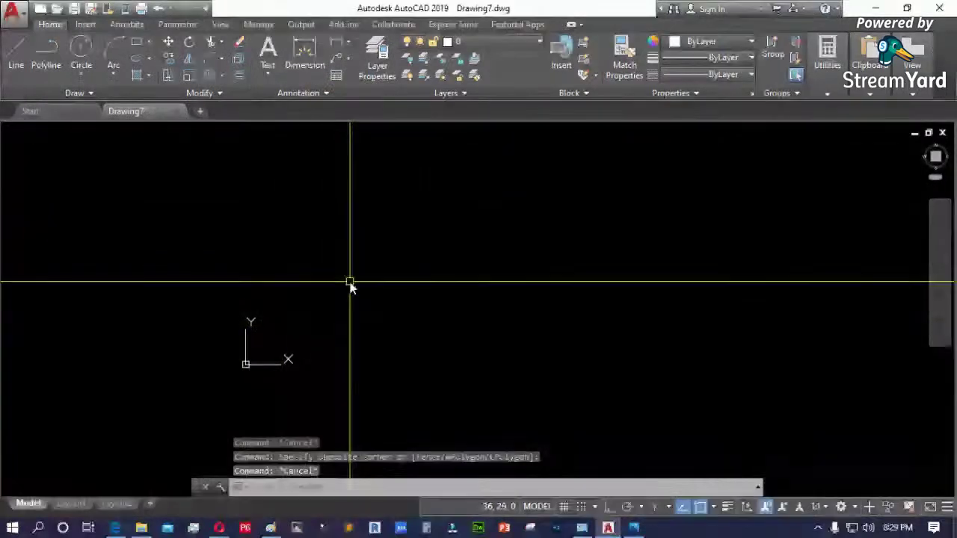
{"action": "type", "text": "l"}
{"action": "key", "text": "Return"}
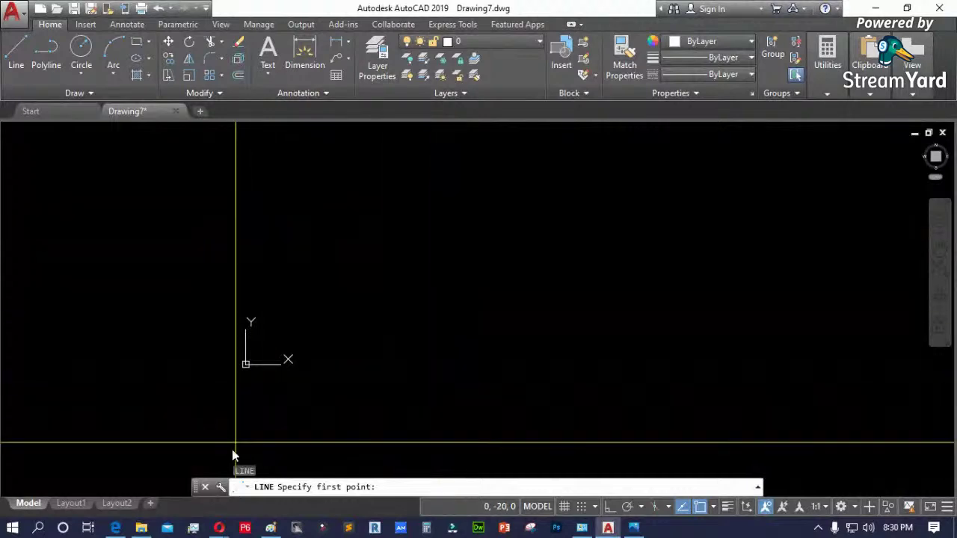
{"action": "mouse_move", "coordinate": [219, 528]}
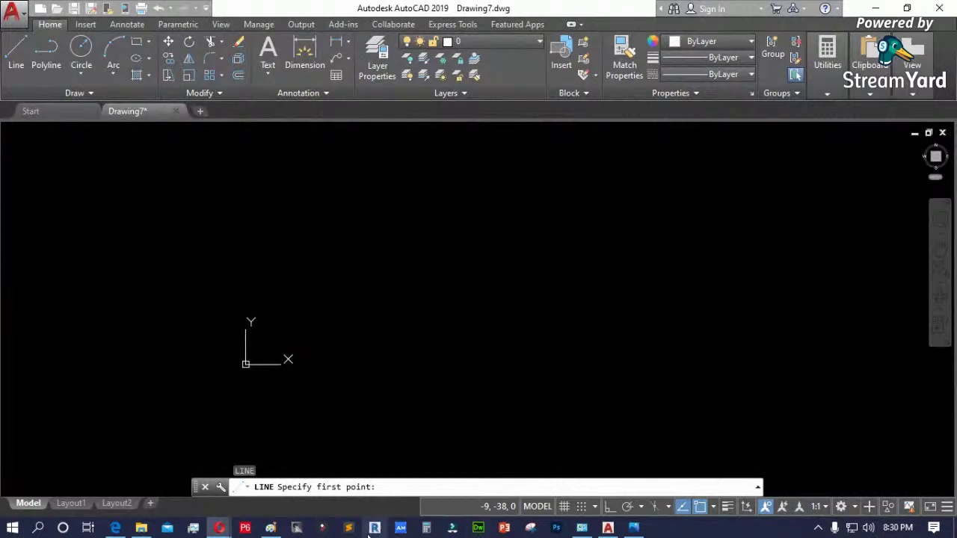
{"action": "left_click", "coordinate": [270, 528]}
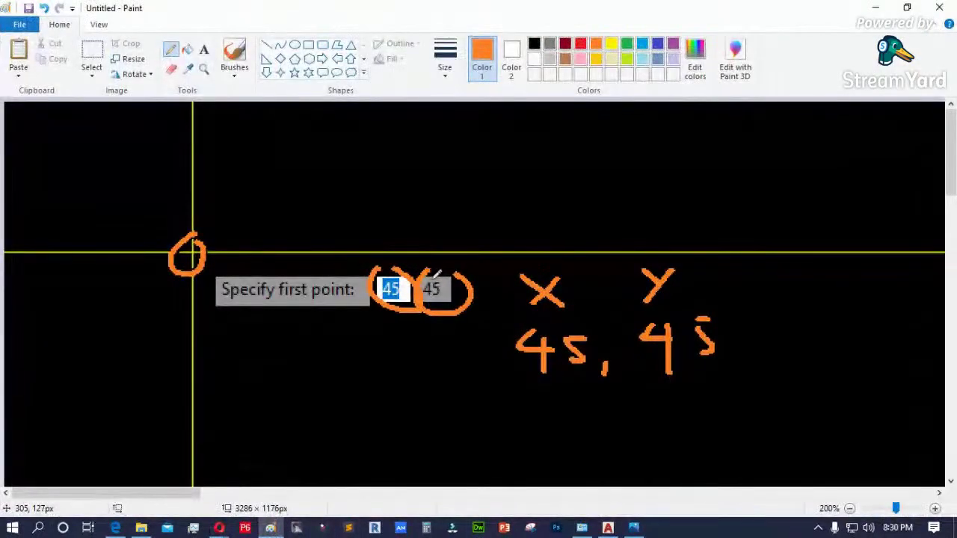
- Paste the AutoCAD screenshot into Paint, shift it up-left, and pick a yellow pencil
{"action": "key", "text": "ctrl+v"}
{"action": "mouse_move", "coordinate": [459, 355]}
{"action": "left_mouse_down"}
{"action": "mouse_move", "coordinate": [400, 172]}
{"action": "mouse_move", "coordinate": [411, 184]}
{"action": "mouse_move", "coordinate": [471, 160]}
{"action": "mouse_move", "coordinate": [461, 165]}
{"action": "mouse_move", "coordinate": [491, 254]}
{"action": "mouse_move", "coordinate": [488, 331]}
{"action": "left_mouse_up"}
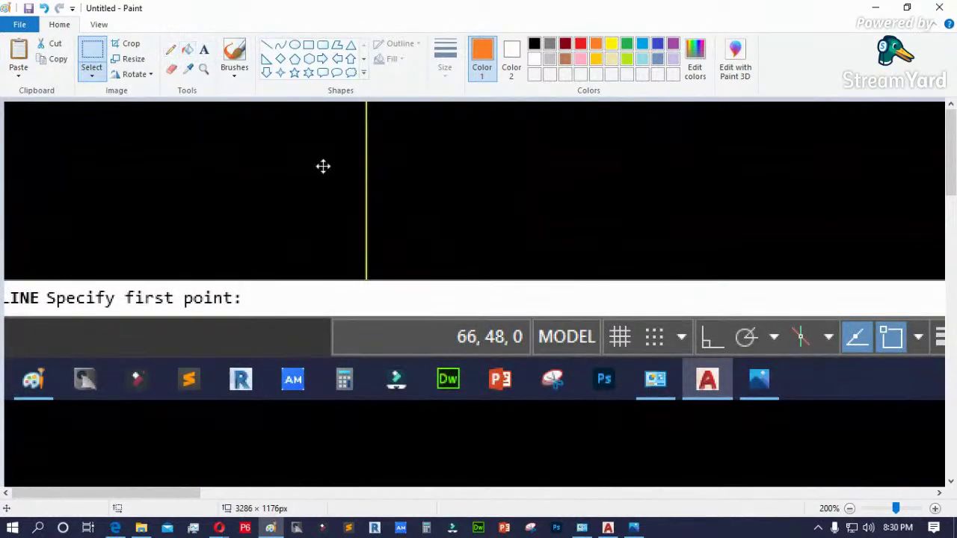
{"action": "left_click", "coordinate": [170, 49]}
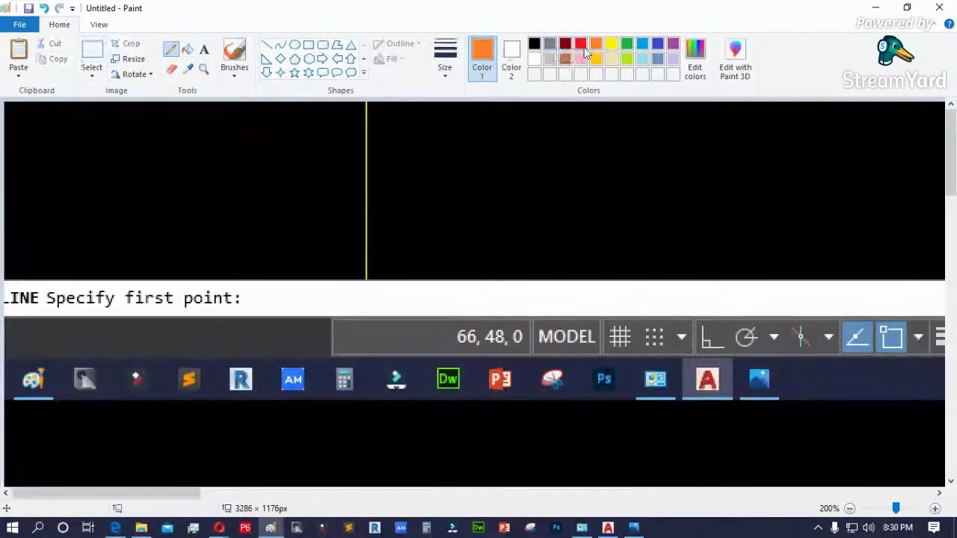
{"action": "left_click", "coordinate": [611, 43]}
- Link the 66, 48, 0 readout values to hand-drawn yellow X, Y and Z labels
{"action": "mouse_move", "coordinate": [459, 300]}
{"action": "left_mouse_down"}
{"action": "mouse_move", "coordinate": [450, 335]}
{"action": "mouse_move", "coordinate": [472, 342]}
{"action": "mouse_move", "coordinate": [481, 314]}
{"action": "mouse_move", "coordinate": [460, 303]}
{"action": "mouse_move", "coordinate": [468, 242]}
{"action": "mouse_move", "coordinate": [425, 187]}
{"action": "left_mouse_up"}
{"action": "key", "text": "ctrl+z"}
{"action": "left_click_drag", "start_coordinate": [420, 150], "coordinate": [456, 177]}
{"action": "left_click_drag", "start_coordinate": [453, 139], "coordinate": [424, 179]}
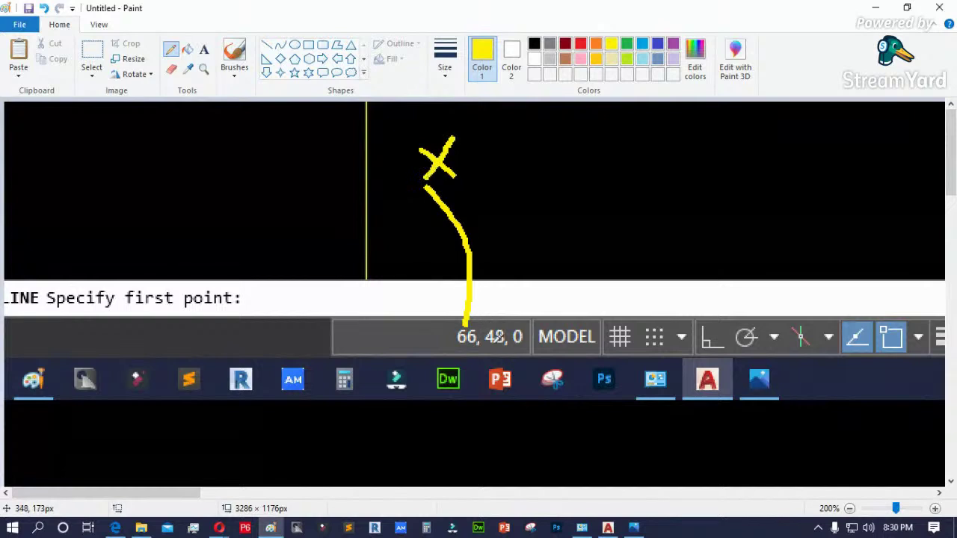
{"action": "mouse_move", "coordinate": [505, 316]}
{"action": "left_mouse_down"}
{"action": "mouse_move", "coordinate": [594, 153]}
{"action": "mouse_move", "coordinate": [660, 157]}
{"action": "mouse_move", "coordinate": [635, 201]}
{"action": "left_mouse_up"}
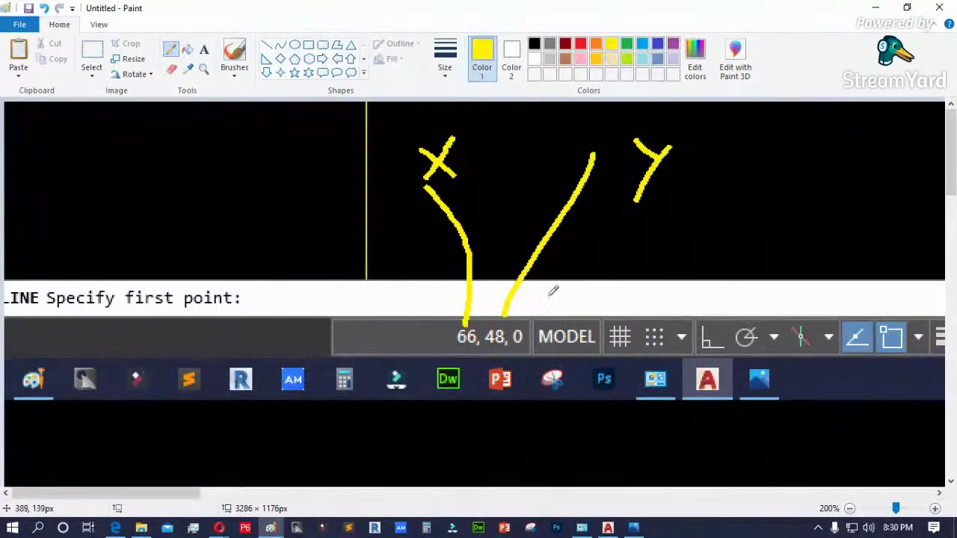
{"action": "mouse_move", "coordinate": [528, 326]}
{"action": "left_mouse_down"}
{"action": "mouse_move", "coordinate": [752, 176]}
{"action": "mouse_move", "coordinate": [734, 207]}
{"action": "mouse_move", "coordinate": [761, 209]}
{"action": "left_mouse_up"}
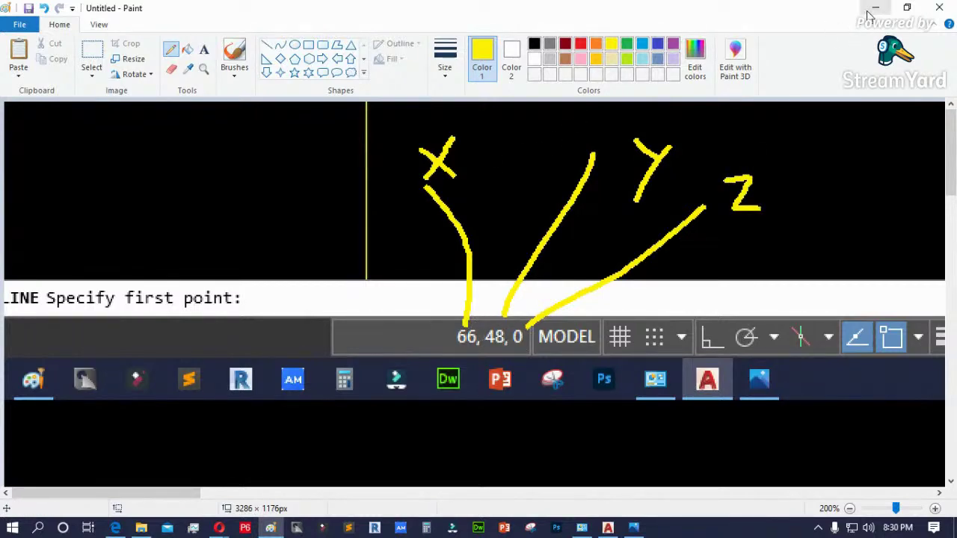
{"action": "key", "text": "alt+Tab"}
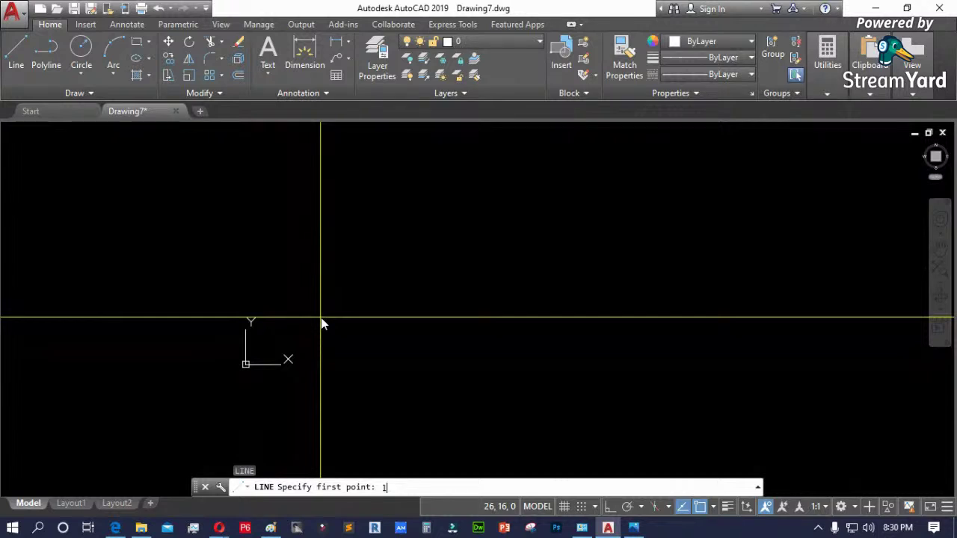
- Submit the line's first point and zoom in and out to check it
{"action": "key", "text": "Return"}
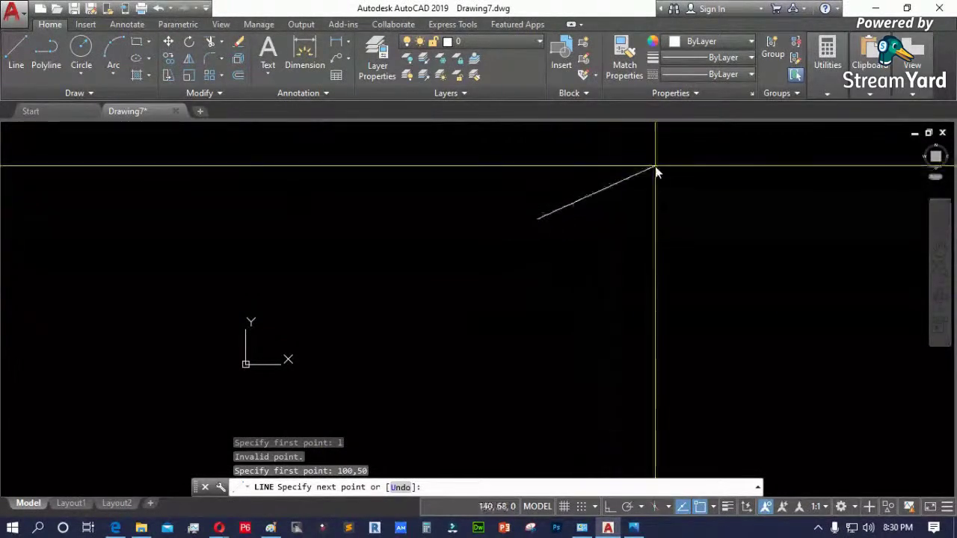
{"action": "scroll", "coordinate": [671, 169], "scroll_direction": "up", "scroll_amount": 2}
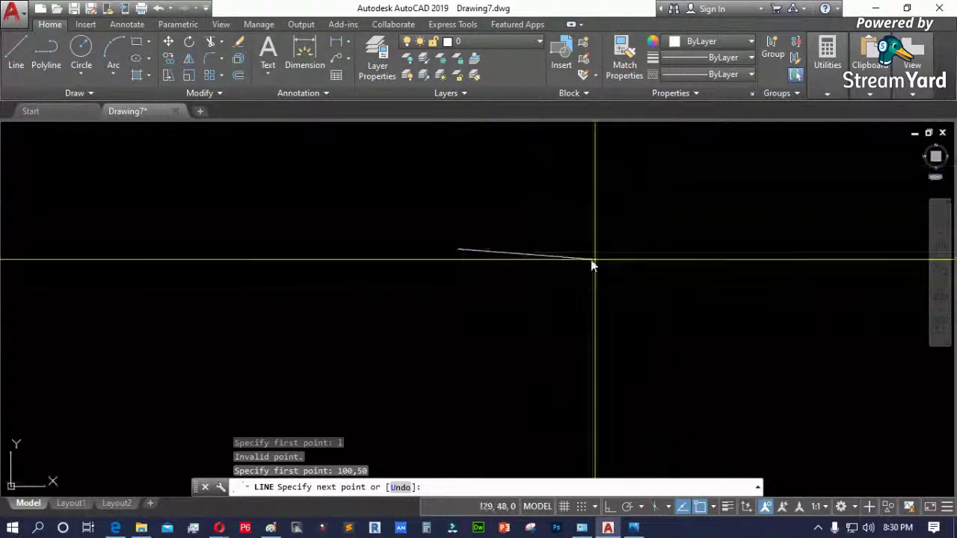
{"action": "scroll", "coordinate": [333, 344], "scroll_direction": "down", "scroll_amount": 2}
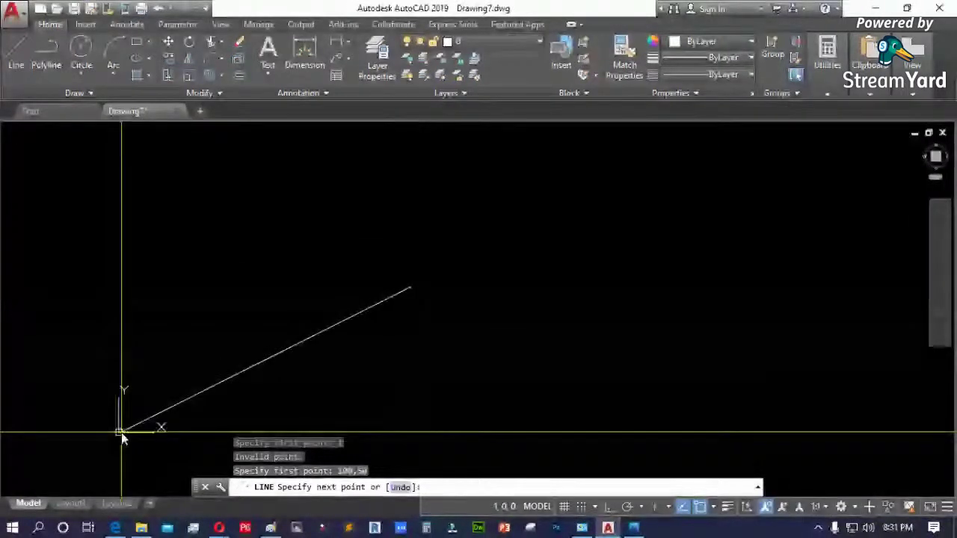
- Cancel the unfinished line and start the PL polyline command
{"action": "key", "text": "Escape"}
{"action": "type", "text": "pl"}
{"action": "key", "text": "Return"}
- Draw a polyline segment from 0,0 to 50,100, then start a new LINE
{"action": "type", "text": "0,"}
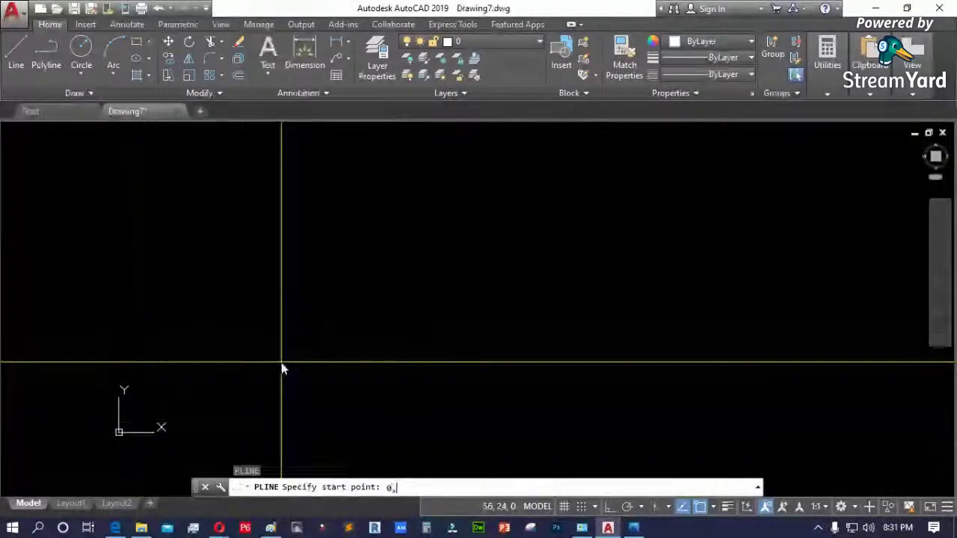
{"action": "type", "text": "0"}
{"action": "key", "text": "Return"}
{"action": "type", "text": "60,10"}
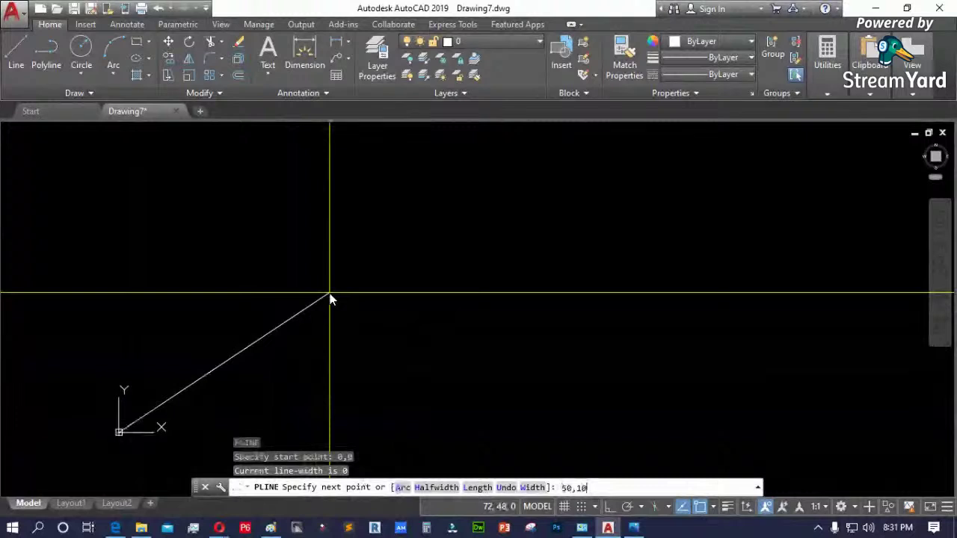
{"action": "type", "text": "0"}
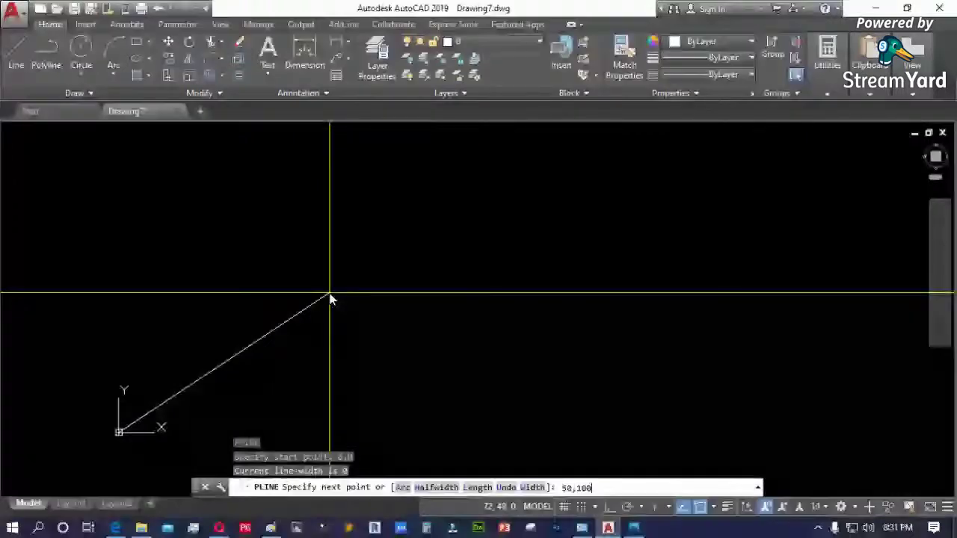
{"action": "key", "text": "Return"}
{"action": "key", "text": "Return"}
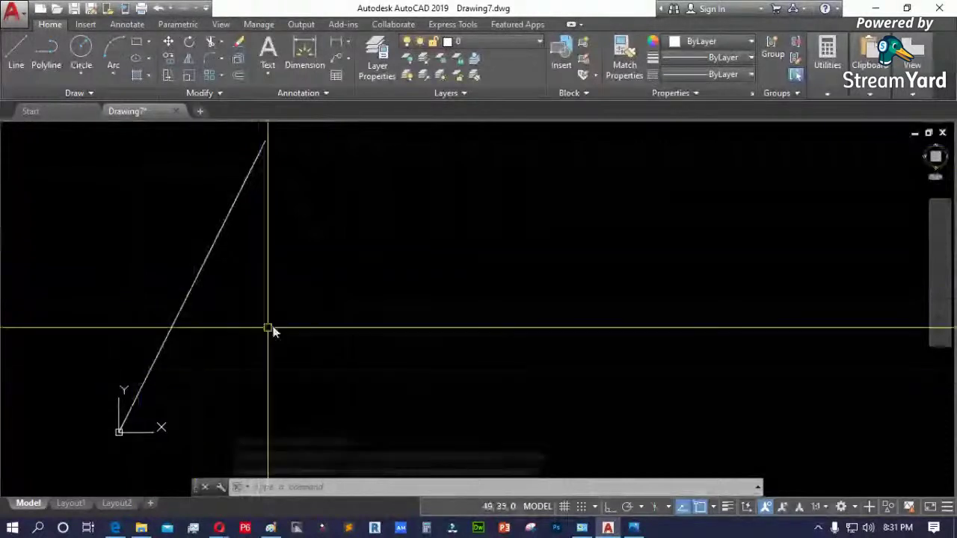
{"action": "type", "text": "l"}
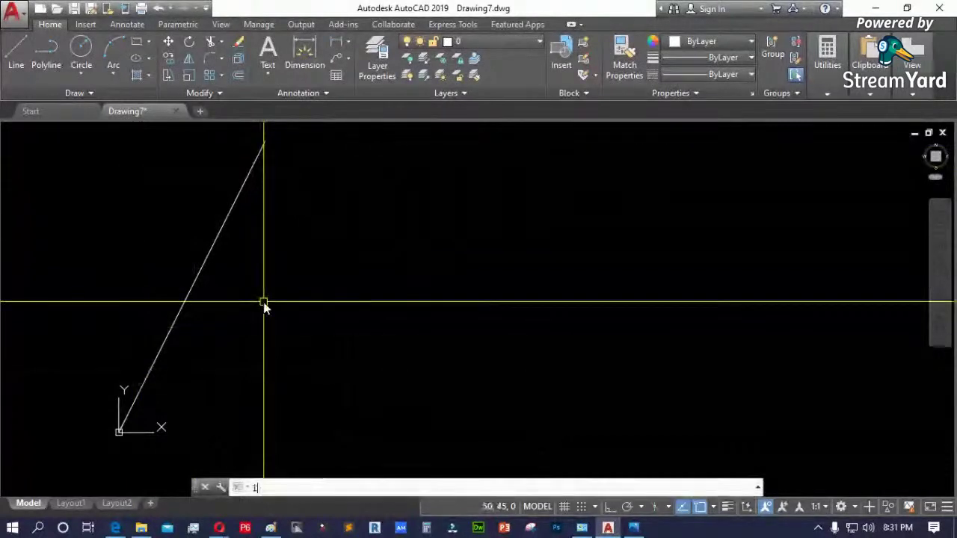
{"action": "key", "text": "Return"}
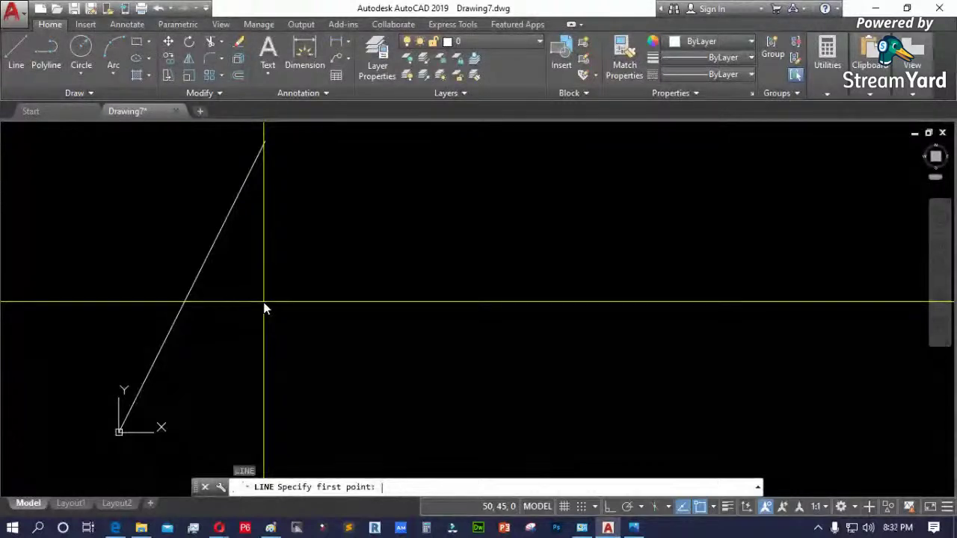
- Draw a short line whose first point is the polar coordinate 100<30
{"action": "type", "text": "100"}
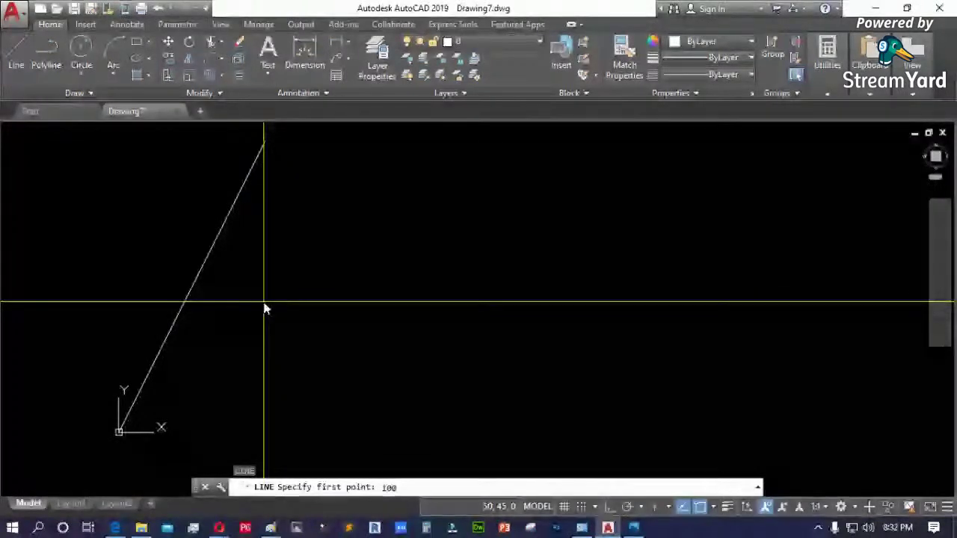
{"action": "type", "text": "<"}
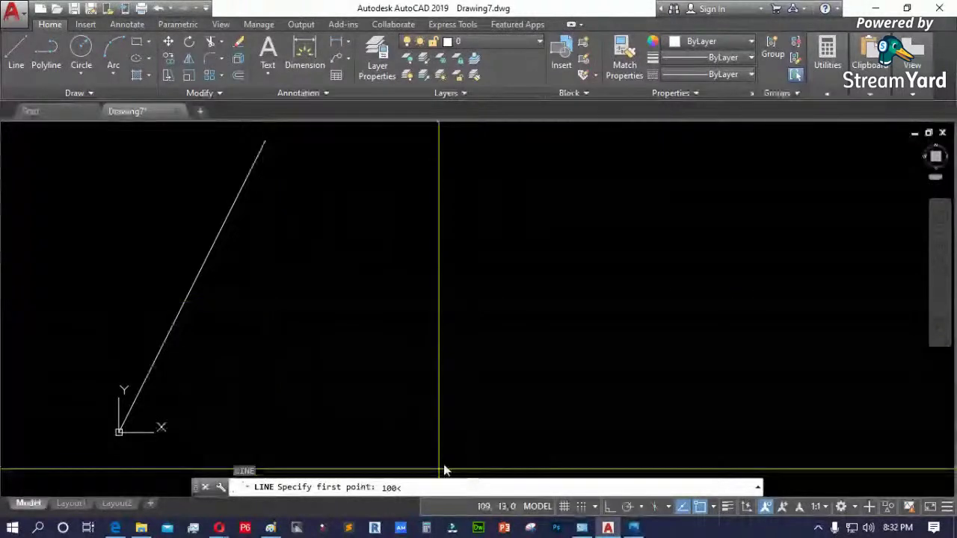
{"action": "type", "text": "30"}
{"action": "key", "text": "Return"}
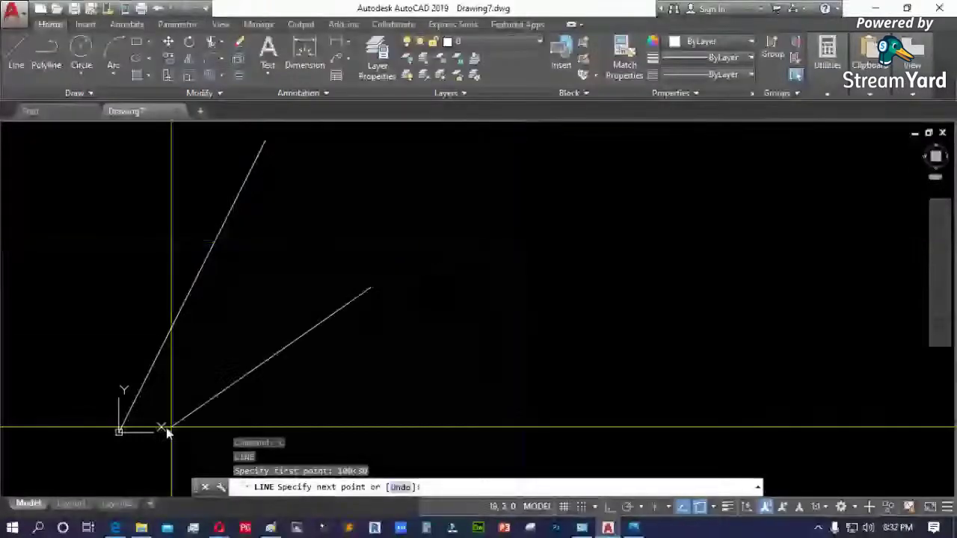
{"action": "left_click", "coordinate": [513, 263]}
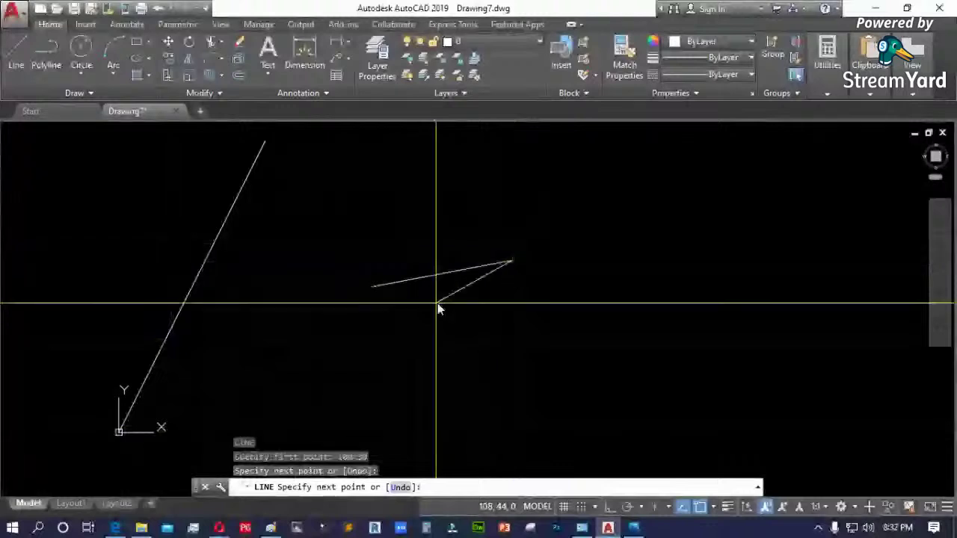
{"action": "key", "text": "Return"}
{"action": "left_click", "coordinate": [379, 285]}
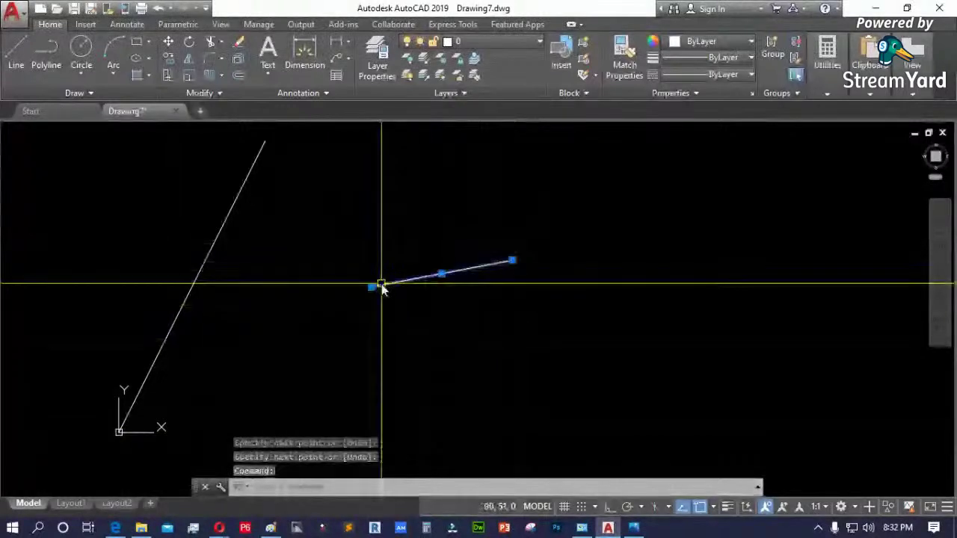
- Review the 100<30 entry and its 30° angle in the F2 command history
{"action": "key", "text": "F2"}
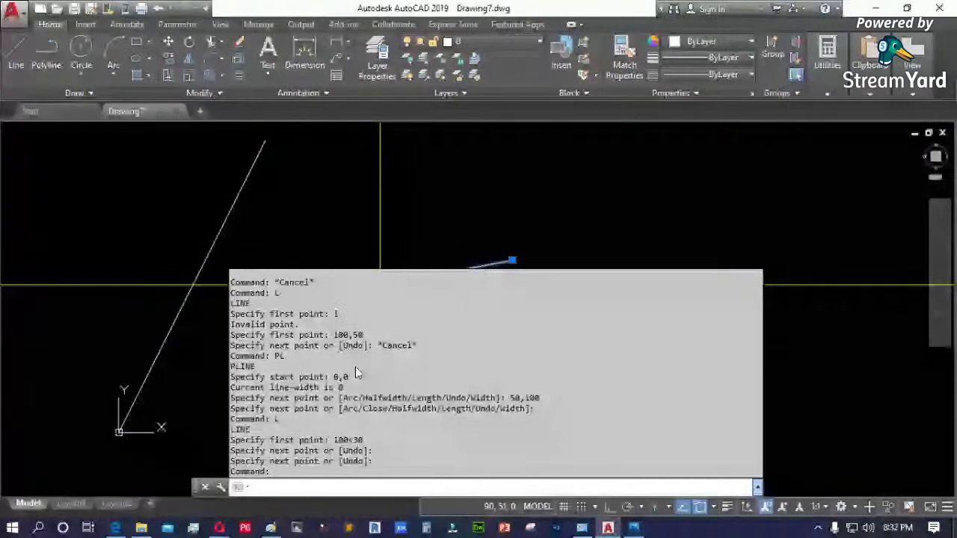
{"action": "double_click", "coordinate": [338, 440]}
{"action": "left_click", "coordinate": [350, 446]}
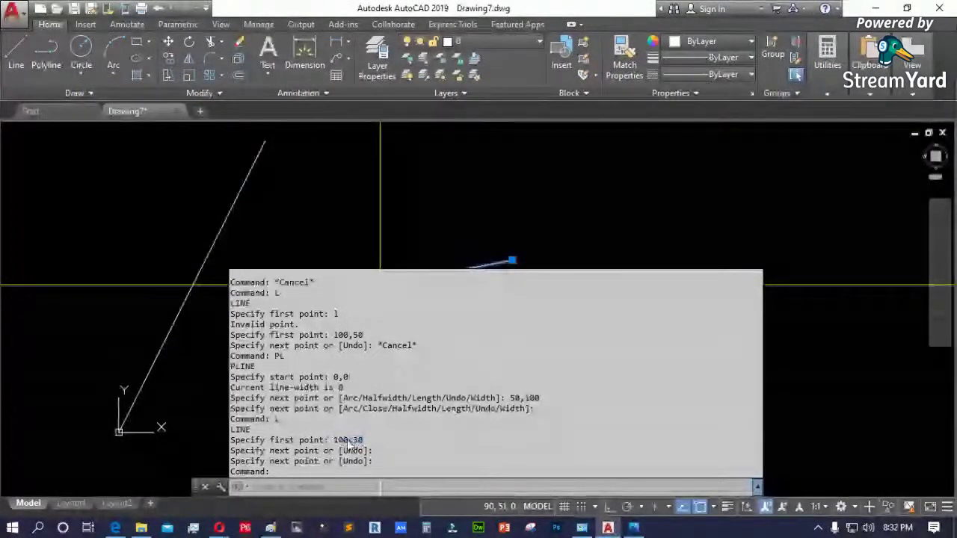
{"action": "double_click", "coordinate": [350, 446]}
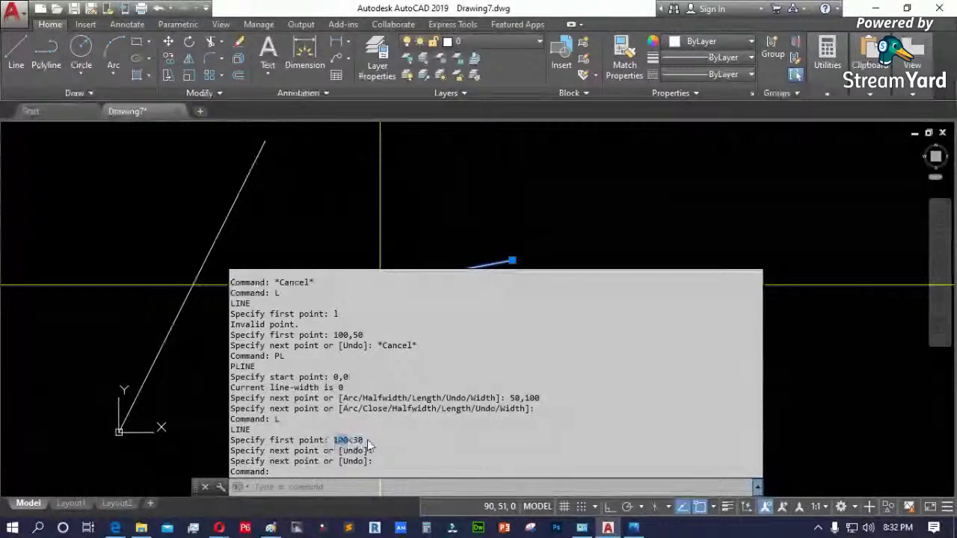
{"action": "double_click", "coordinate": [358, 440]}
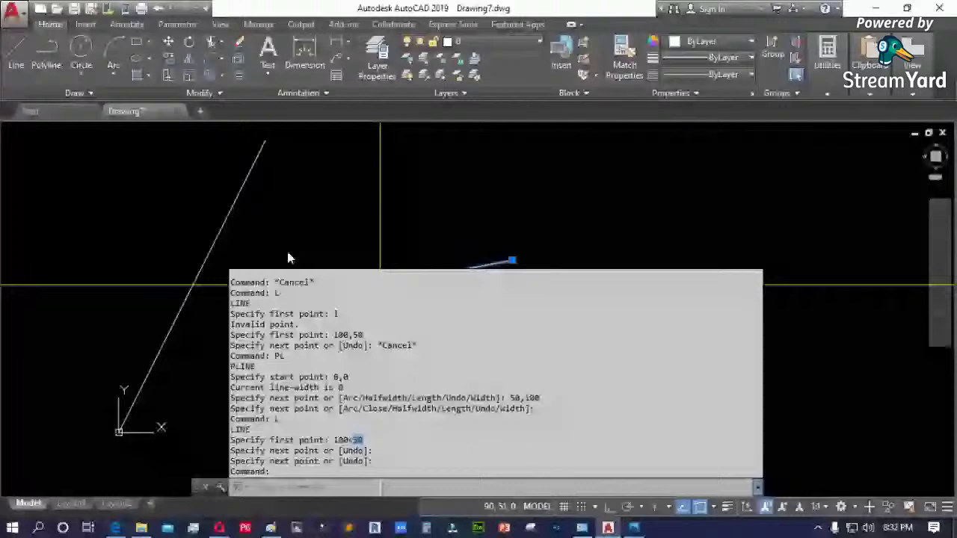
{"action": "key", "text": "F2"}
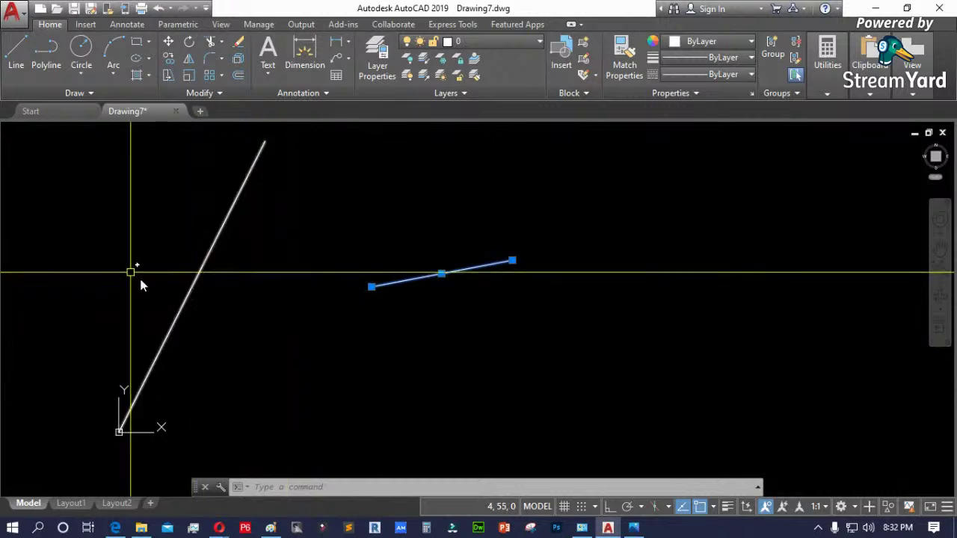
{"action": "left_click", "coordinate": [311, 306]}
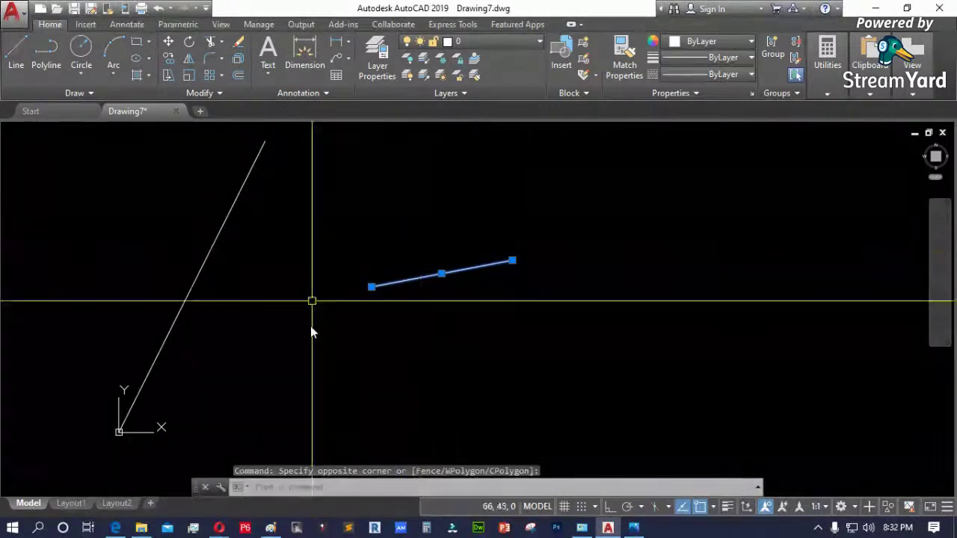
- Crossing-select the two test lines and delete them
{"action": "left_click", "coordinate": [186, 250]}
{"action": "key", "text": "Delete"}
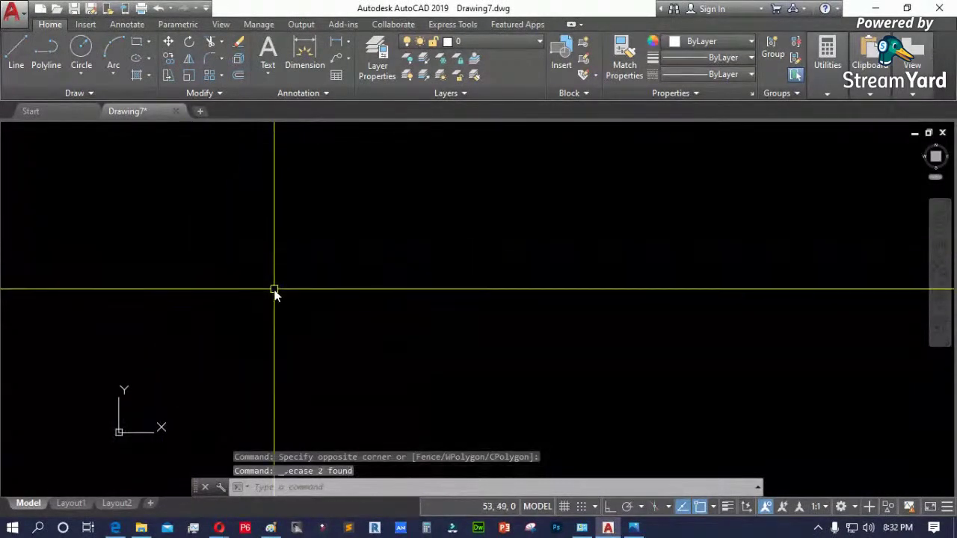
{"action": "type", "text": "p"}
{"action": "key", "text": "BackSpace"}
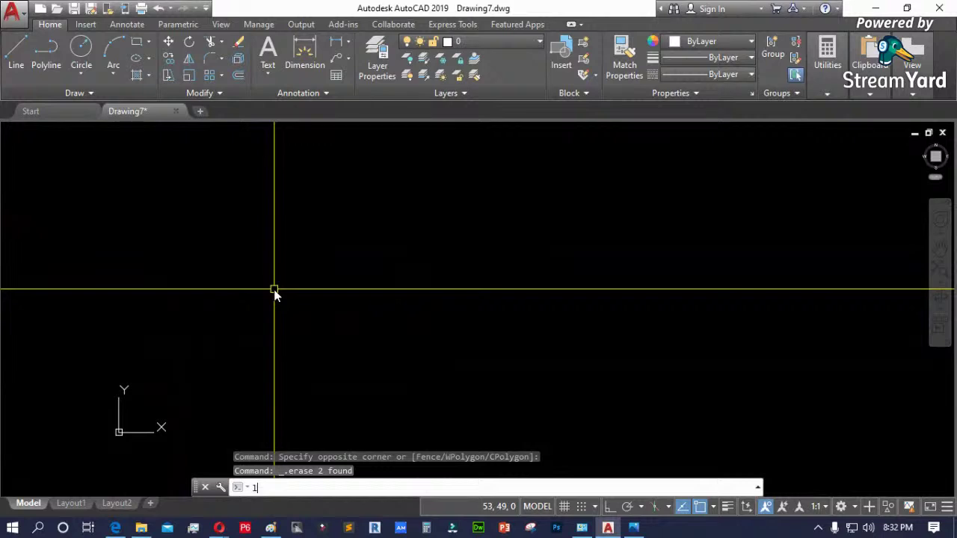
- Draw a line from the polar point 100<45 to 200<25
{"action": "type", "text": "l"}
{"action": "key", "text": "Return"}
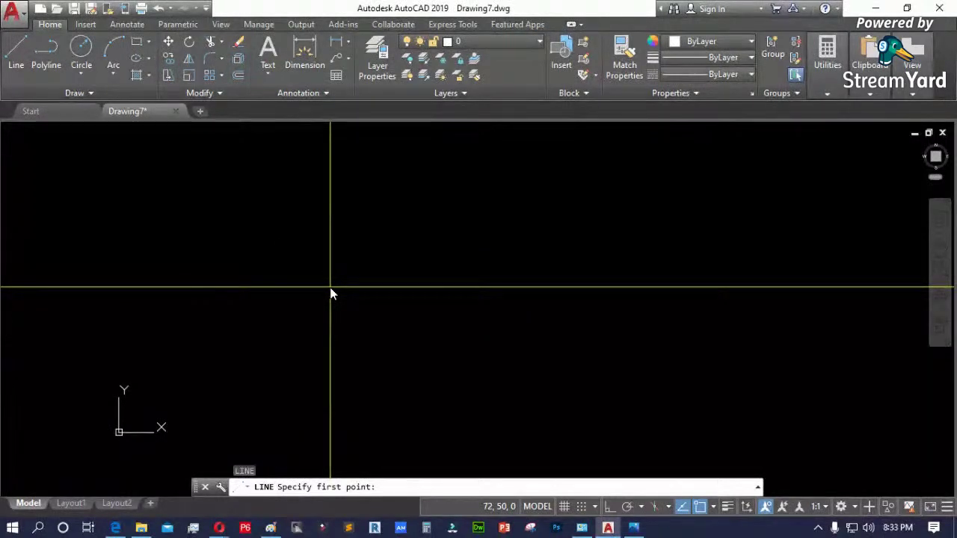
{"action": "type", "text": "100"}
{"action": "type", "text": "<45"}
{"action": "key", "text": "Return"}
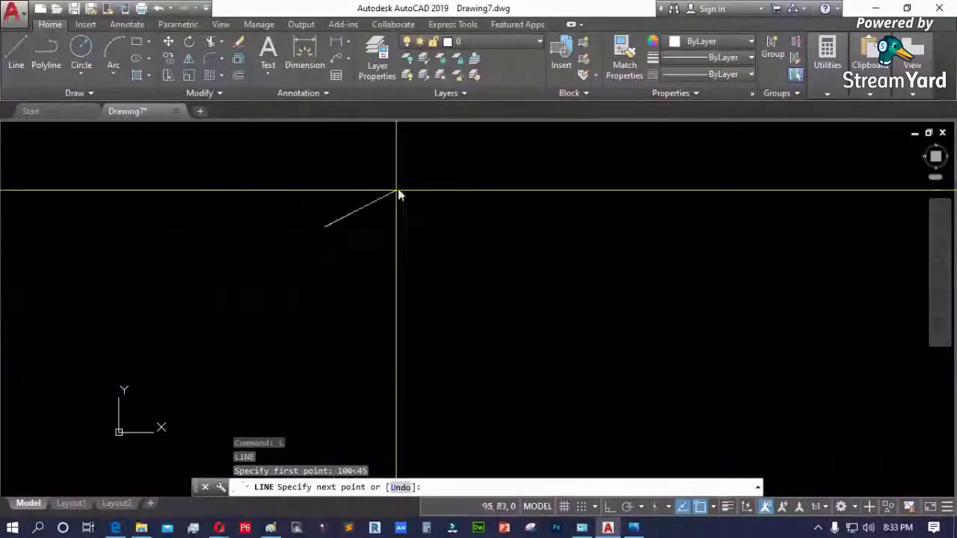
{"action": "scroll", "coordinate": [414, 180], "scroll_direction": "up", "scroll_amount": 4}
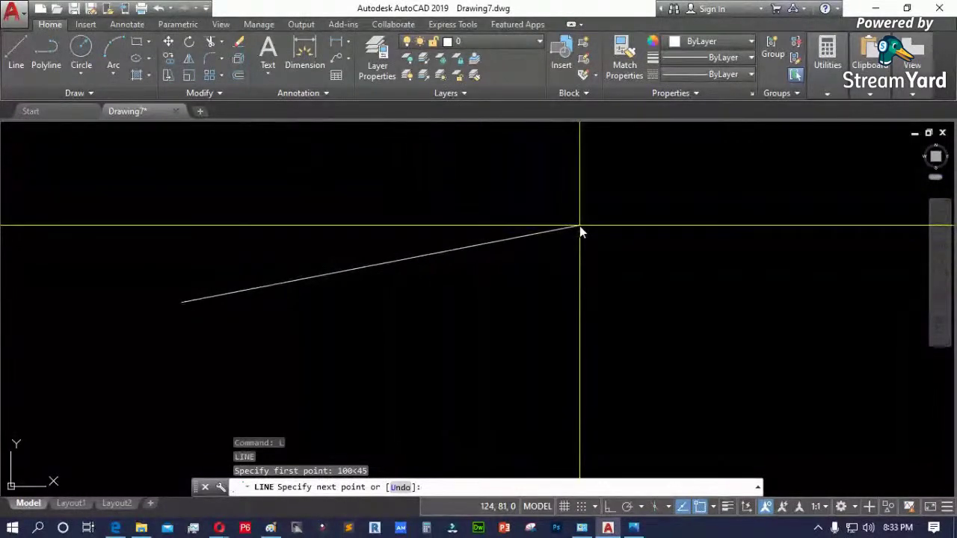
{"action": "type", "text": "200<25"}
{"action": "key", "text": "Return"}
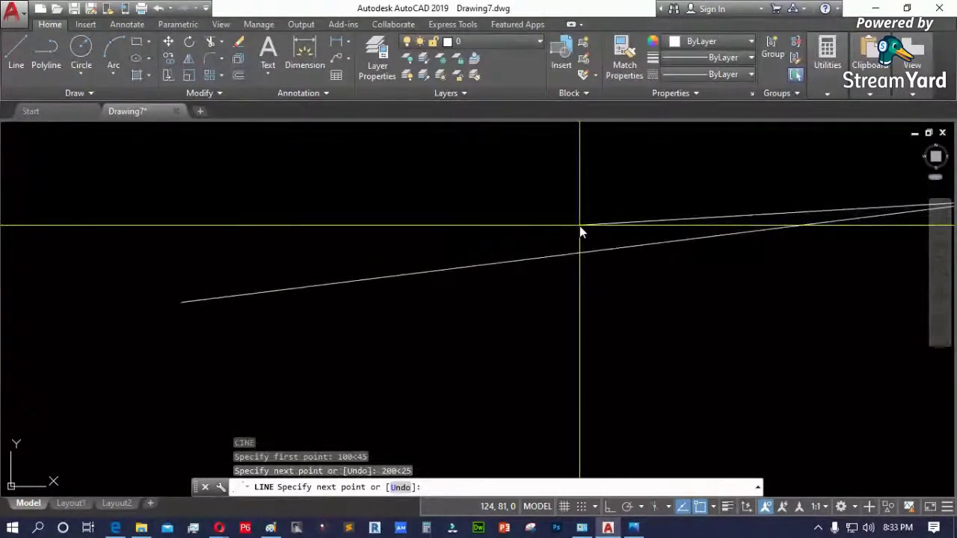
{"action": "scroll", "coordinate": [149, 194], "scroll_direction": "down", "scroll_amount": 5}
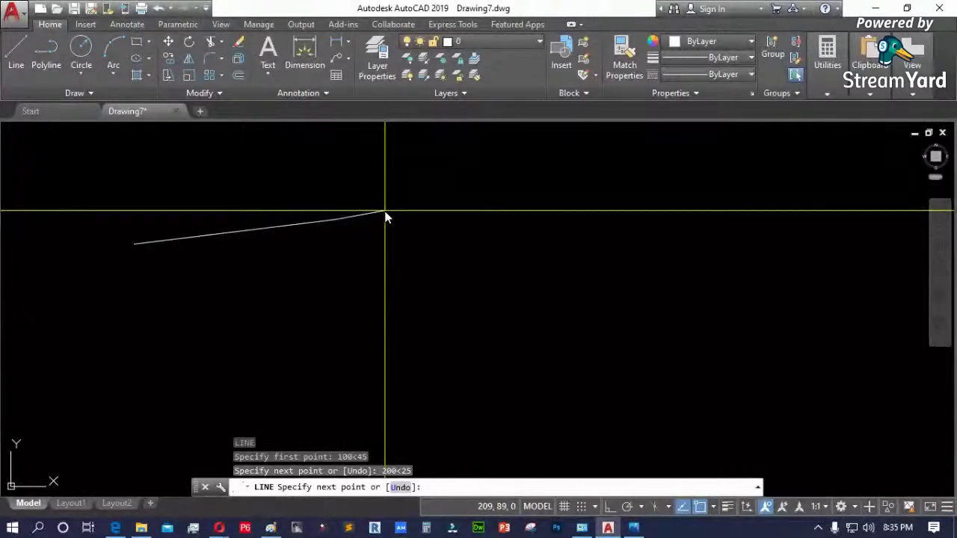
- Select the 100<45–200<25 line, abandon a grip stretch, and delete it
{"action": "key", "text": "Escape"}
{"action": "left_click", "coordinate": [307, 223]}
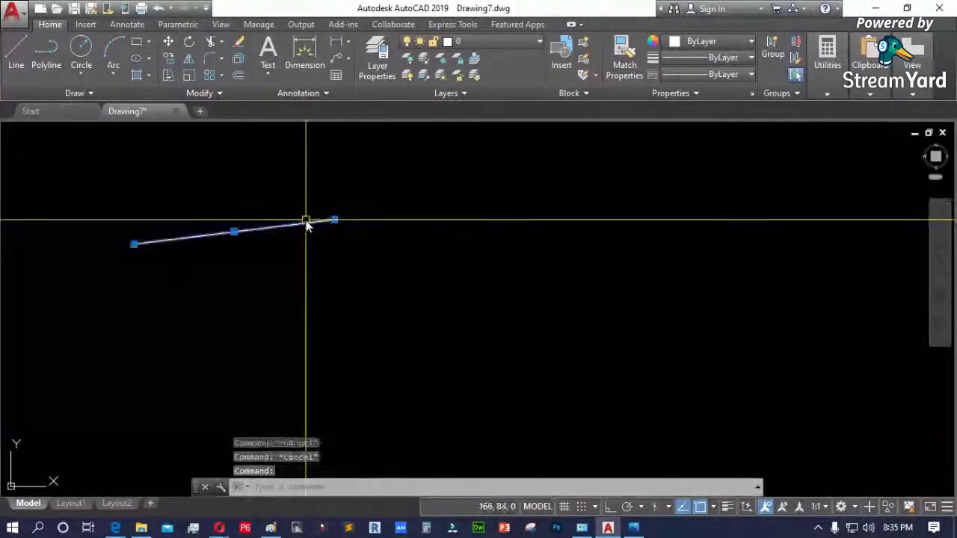
{"action": "scroll", "coordinate": [362, 278], "scroll_direction": "down", "scroll_amount": 4}
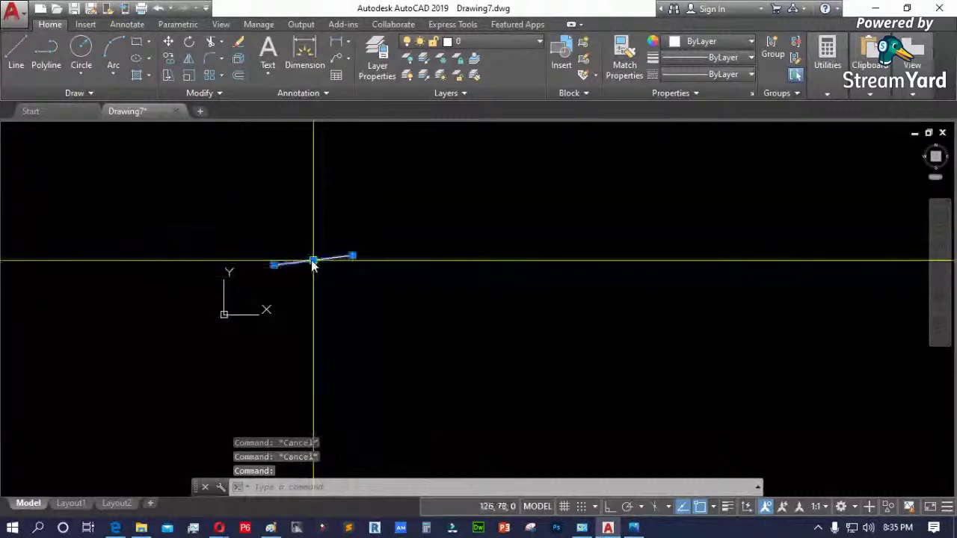
{"action": "left_click", "coordinate": [313, 262]}
{"action": "scroll", "coordinate": [311, 247], "scroll_direction": "up", "scroll_amount": 3}
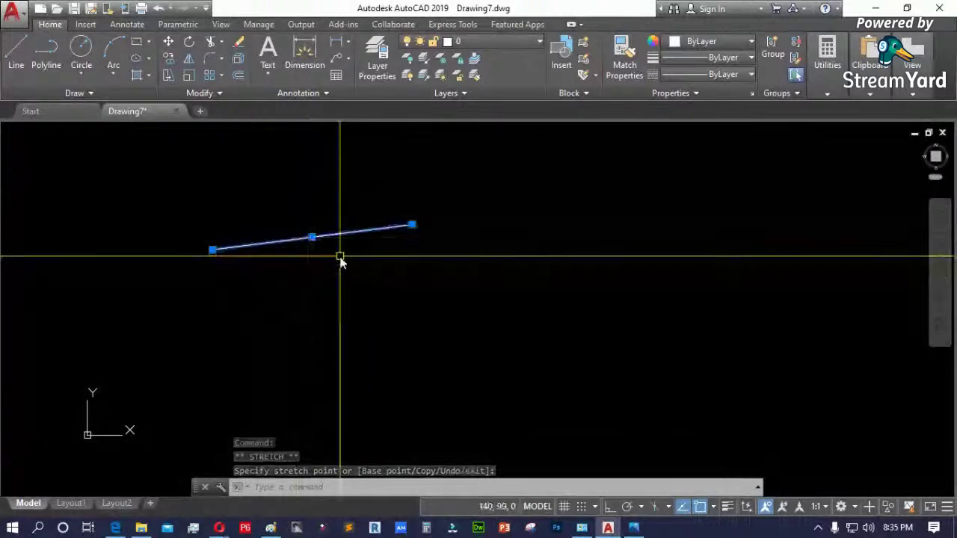
{"action": "key", "text": "Escape"}
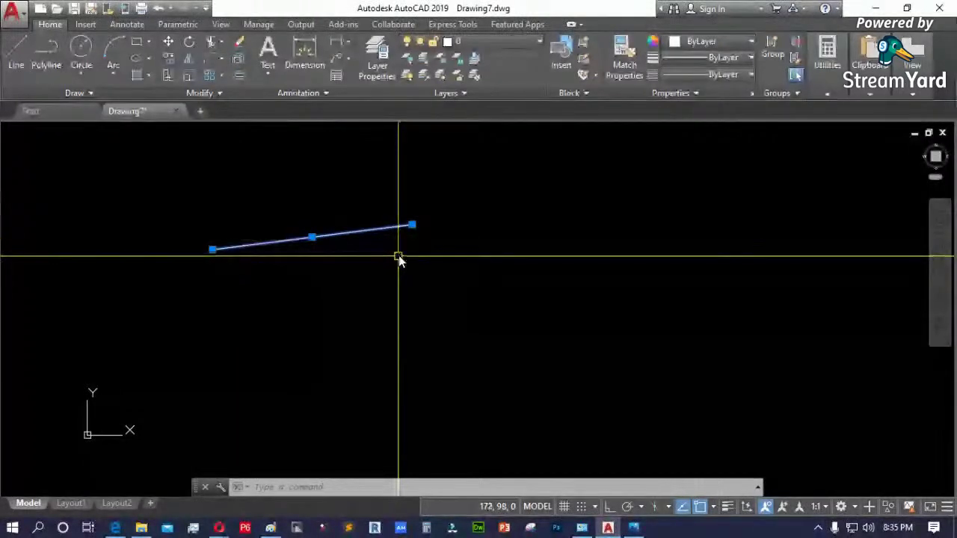
{"action": "key", "text": "Delete"}
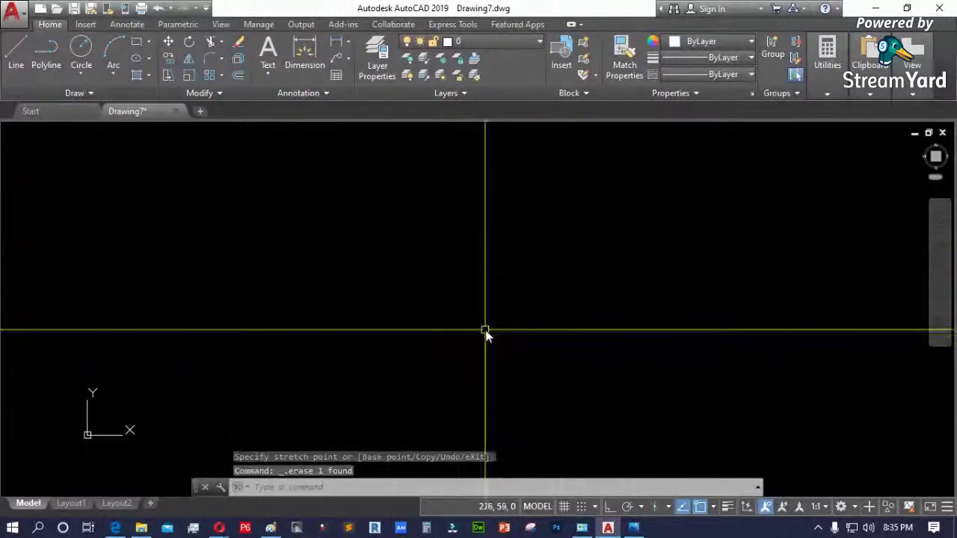
{"action": "scroll", "coordinate": [478, 334], "scroll_direction": "down", "scroll_amount": 2}
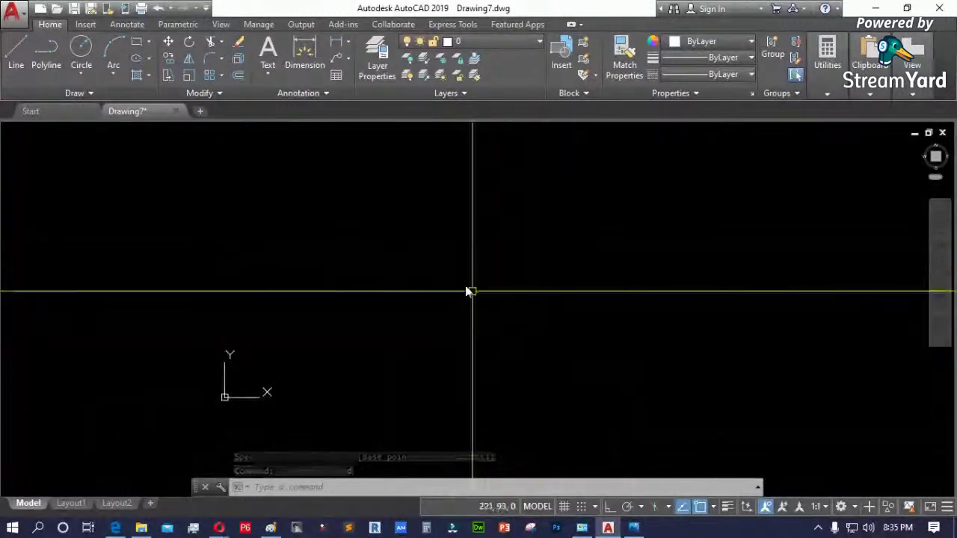
{"action": "scroll", "coordinate": [516, 232], "scroll_direction": "down", "scroll_amount": 1}
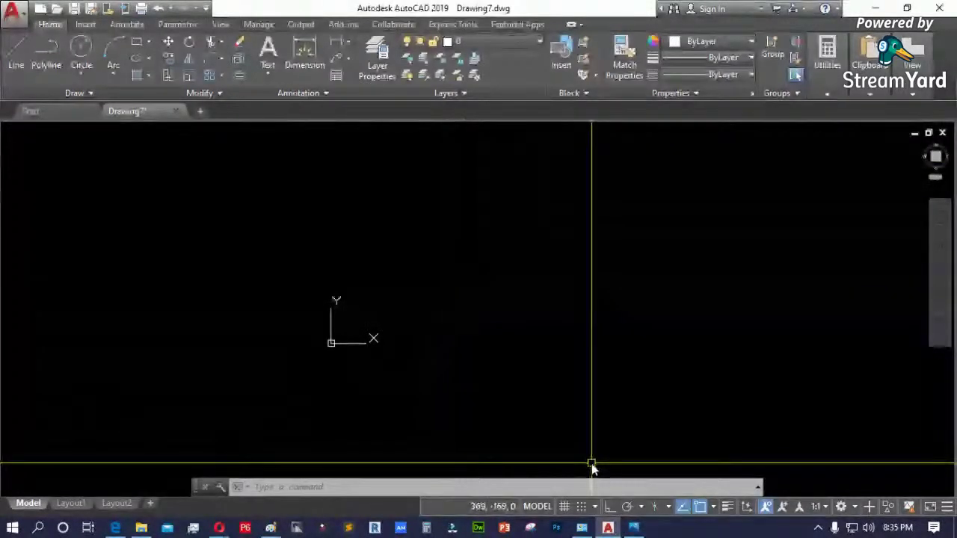
{"action": "left_click", "coordinate": [635, 528]}
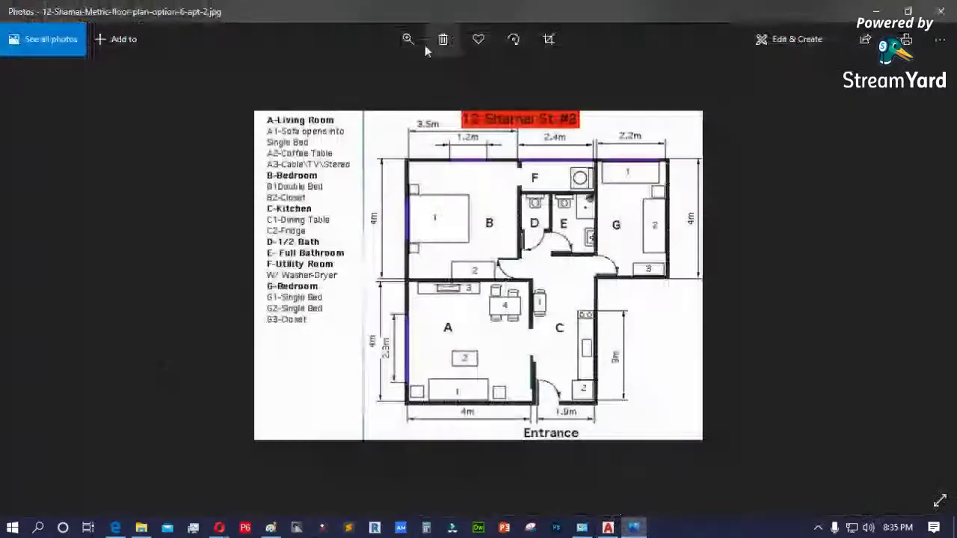
{"action": "left_click", "coordinate": [407, 37]}
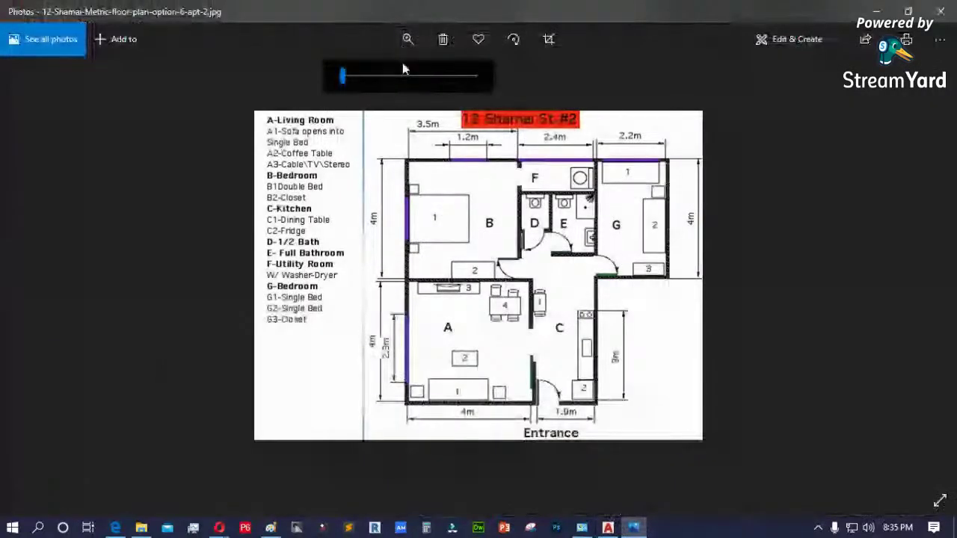
{"action": "left_click", "coordinate": [385, 75]}
{"action": "scroll", "coordinate": [389, 367], "scroll_direction": "down", "scroll_amount": 2}
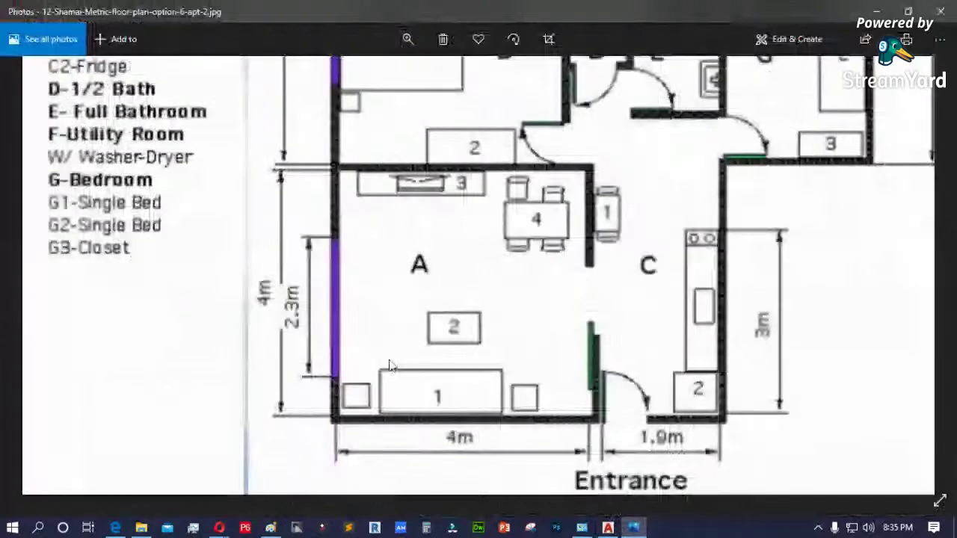
{"action": "scroll", "coordinate": [389, 366], "scroll_direction": "up", "scroll_amount": 3}
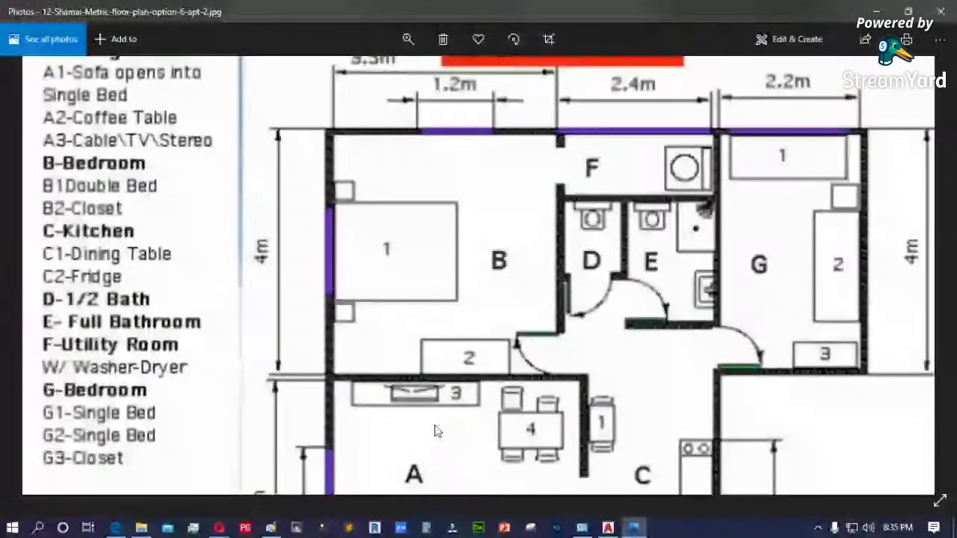
{"action": "scroll", "coordinate": [787, 213], "scroll_direction": "up", "scroll_amount": 1}
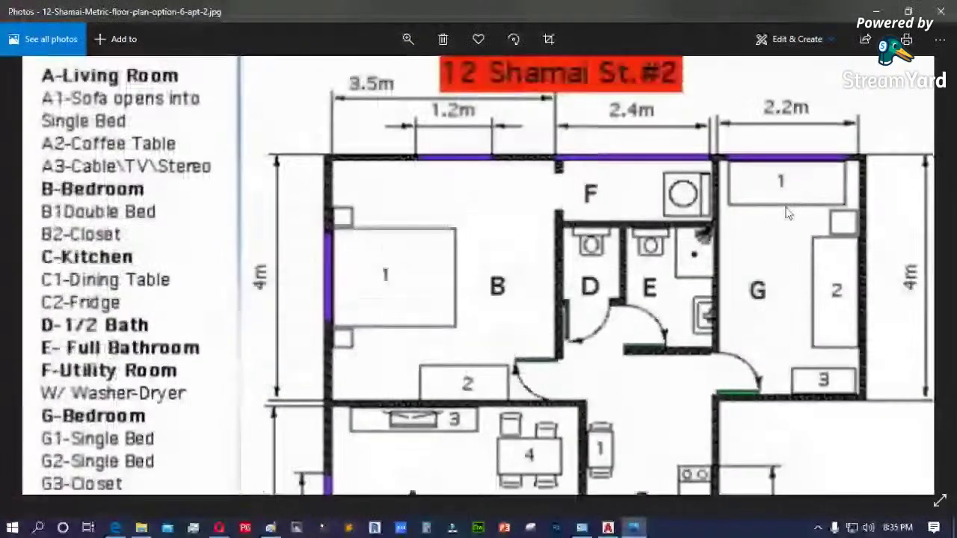
{"action": "scroll", "coordinate": [515, 209], "scroll_direction": "down", "scroll_amount": 2}
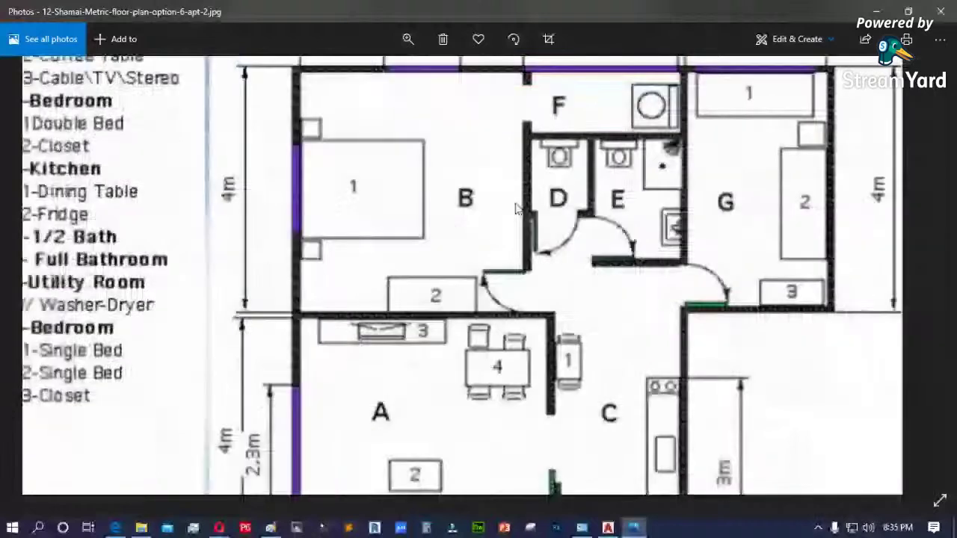
{"action": "scroll", "coordinate": [609, 273], "scroll_direction": "down", "scroll_amount": 3}
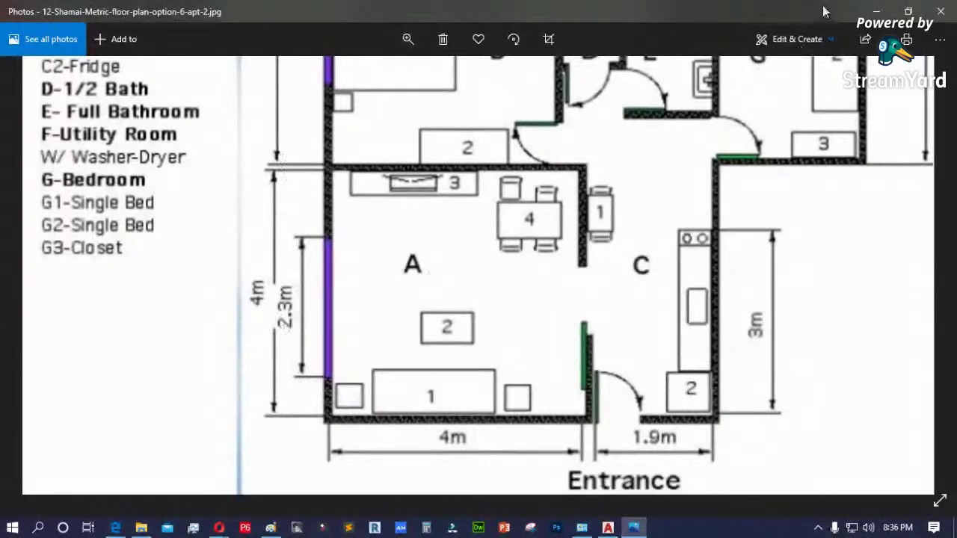
{"action": "left_click", "coordinate": [876, 10]}
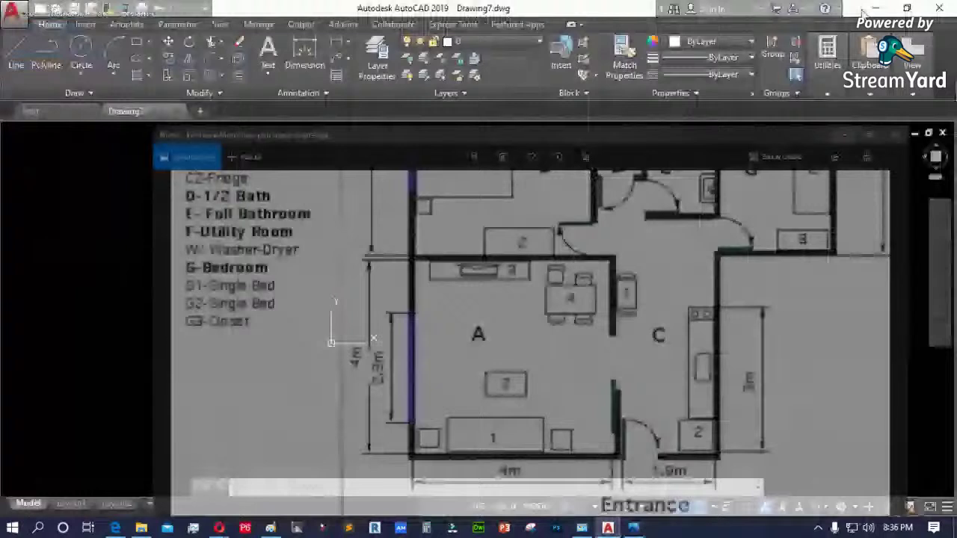
- Start a line at a picked point after checking the floor-plan reference
{"action": "type", "text": "l"}
{"action": "key", "text": "Return"}
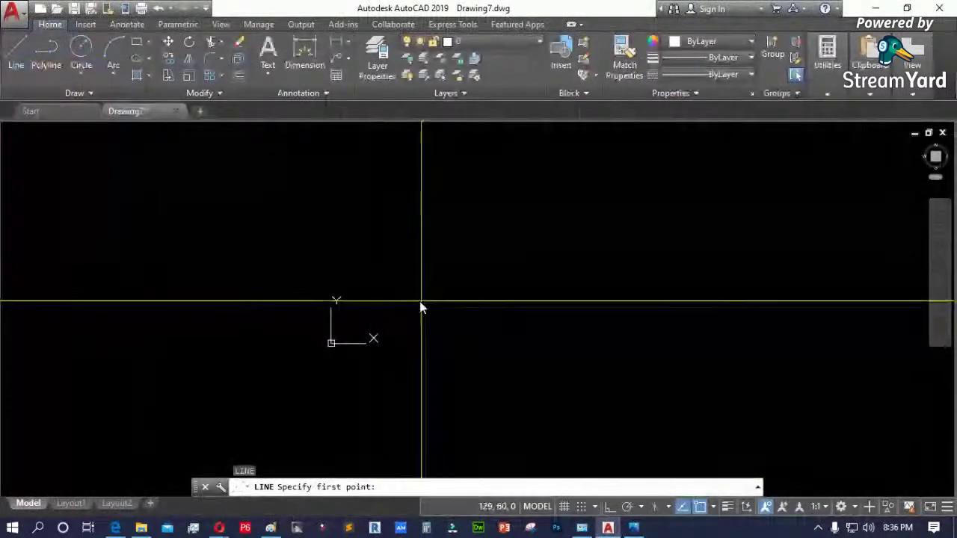
{"action": "left_click", "coordinate": [391, 306]}
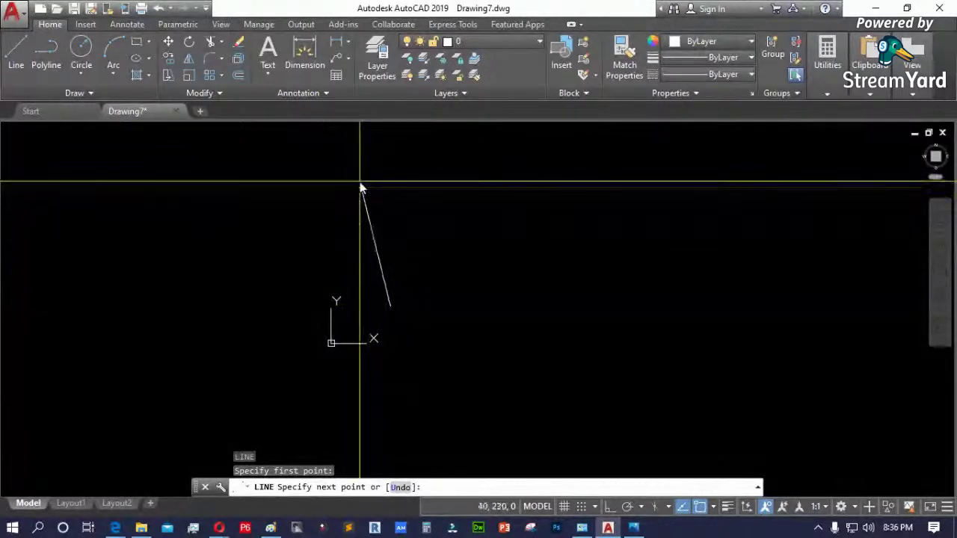
{"action": "left_click", "coordinate": [632, 526]}
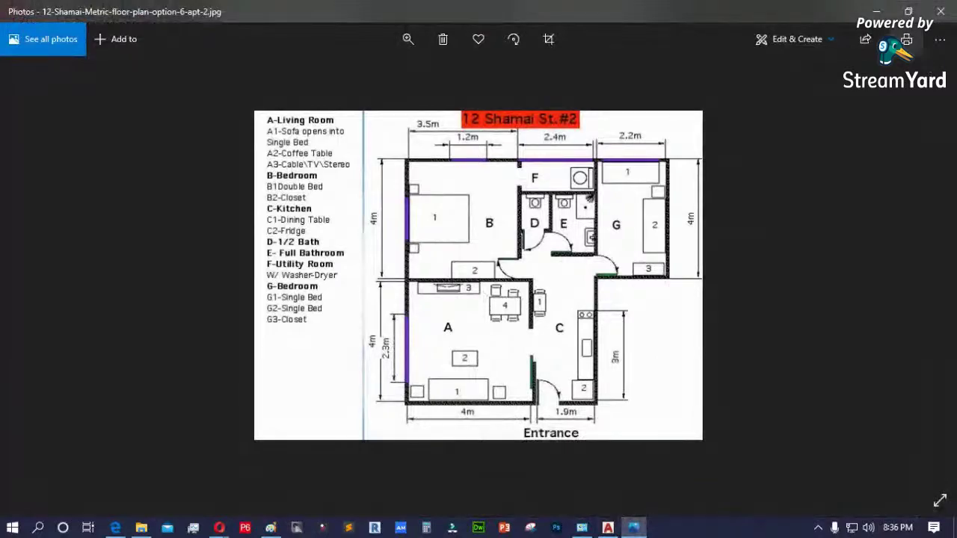
{"action": "left_click", "coordinate": [877, 11]}
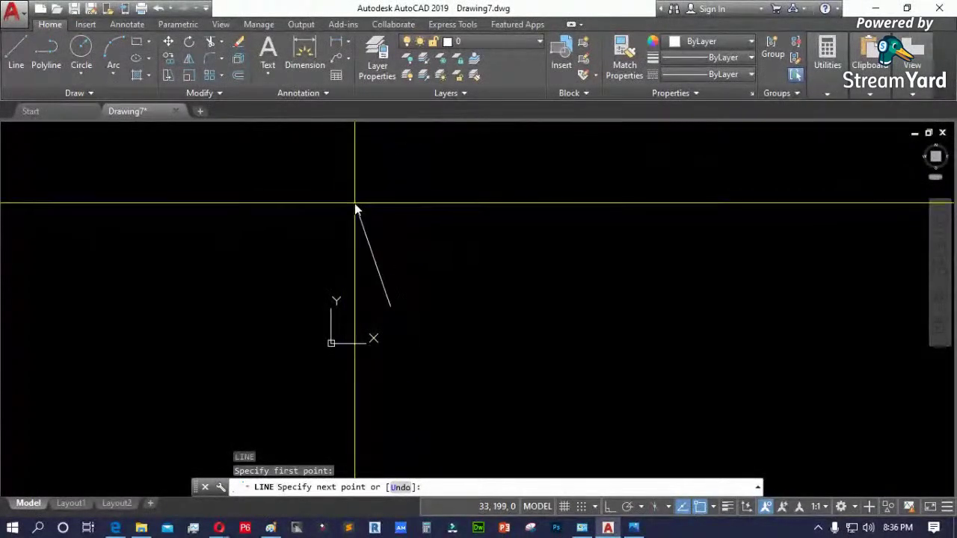
- Try a 4000<0 horizontal segment, then undo it
{"action": "type", "text": "4000<0"}
{"action": "key", "text": "Return"}
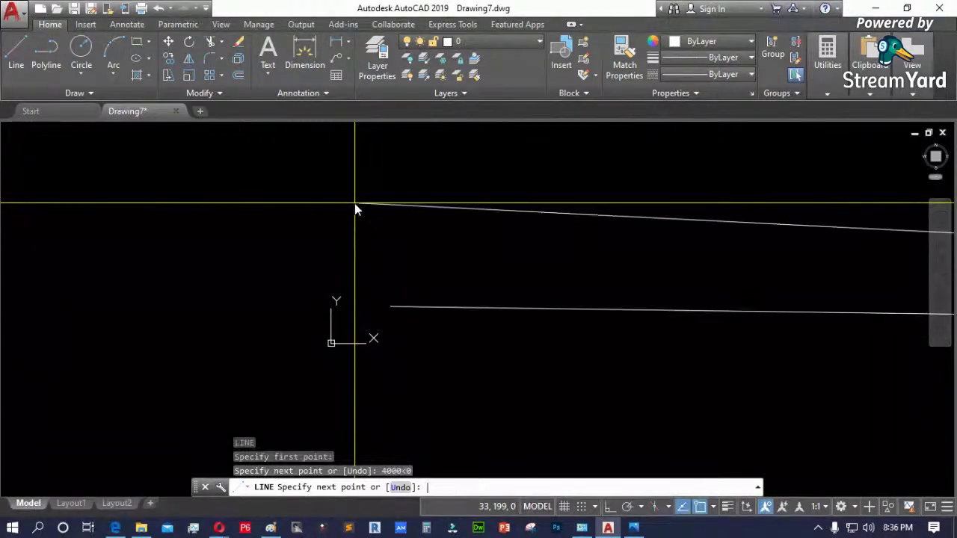
{"action": "scroll", "coordinate": [207, 284], "scroll_direction": "down", "scroll_amount": 2}
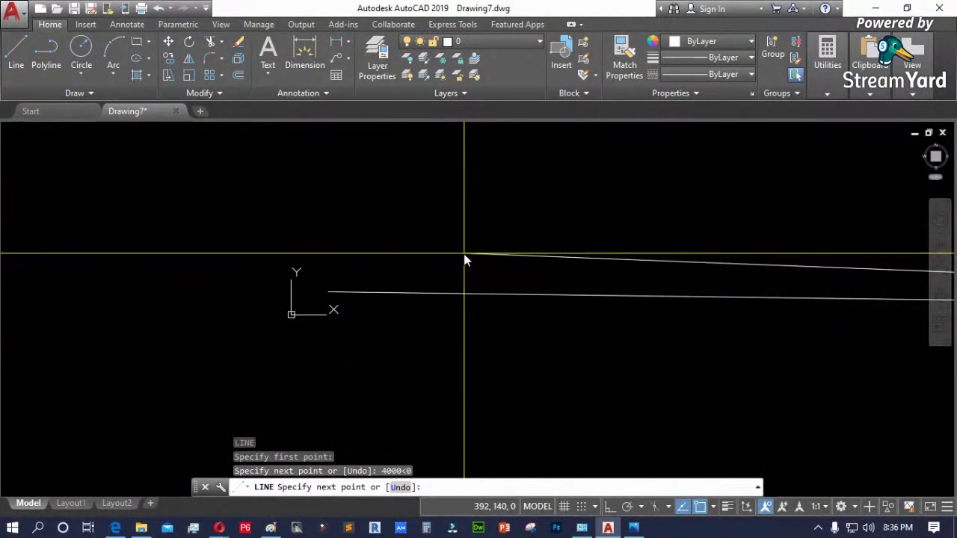
{"action": "type", "text": "u"}
{"action": "key", "text": "Return"}
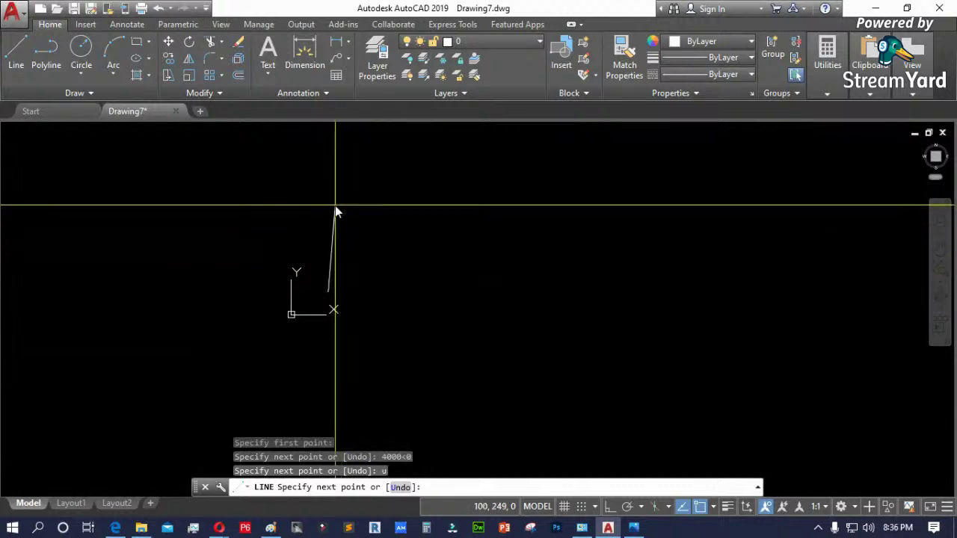
- Draw the line segment to the polar point 4000<90
{"action": "type", "text": "4000"}
{"action": "type", "text": "<"}
{"action": "type", "text": "9"}
{"action": "type", "text": "0"}
{"action": "key", "text": "Return"}
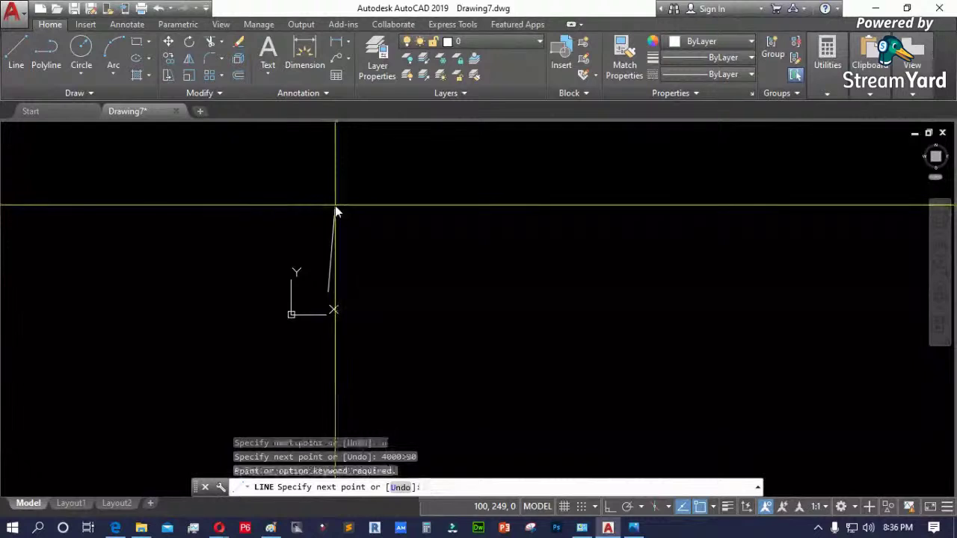
{"action": "scroll", "coordinate": [314, 277], "scroll_direction": "up", "scroll_amount": 3}
{"action": "scroll", "coordinate": [400, 299], "scroll_direction": "up", "scroll_amount": 5}
{"action": "scroll", "coordinate": [378, 288], "scroll_direction": "down", "scroll_amount": 6}
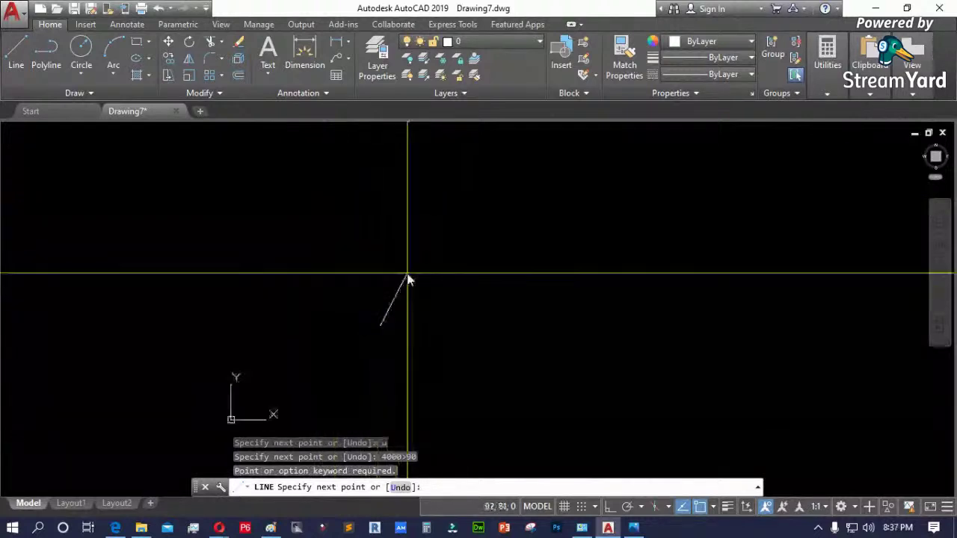
{"action": "type", "text": "4000"}
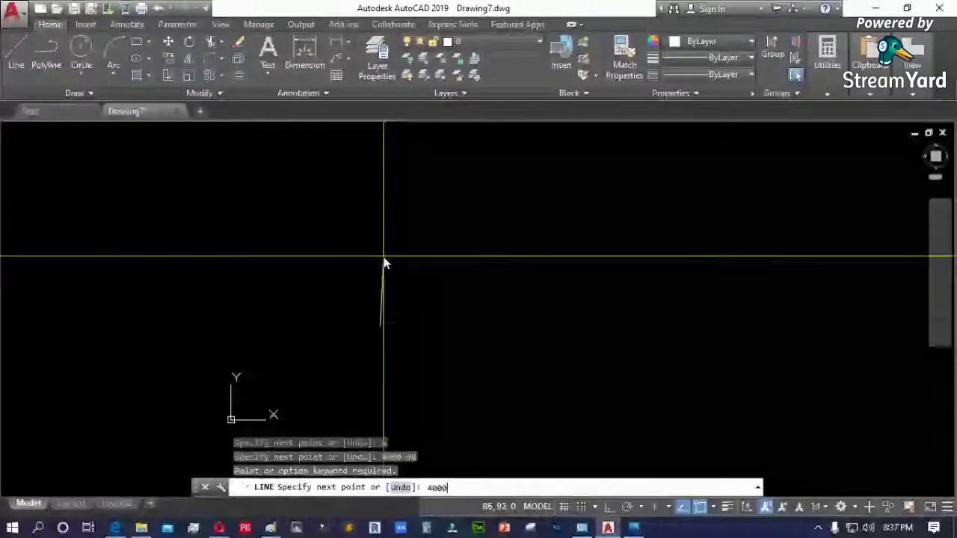
{"action": "type", "text": "<9"}
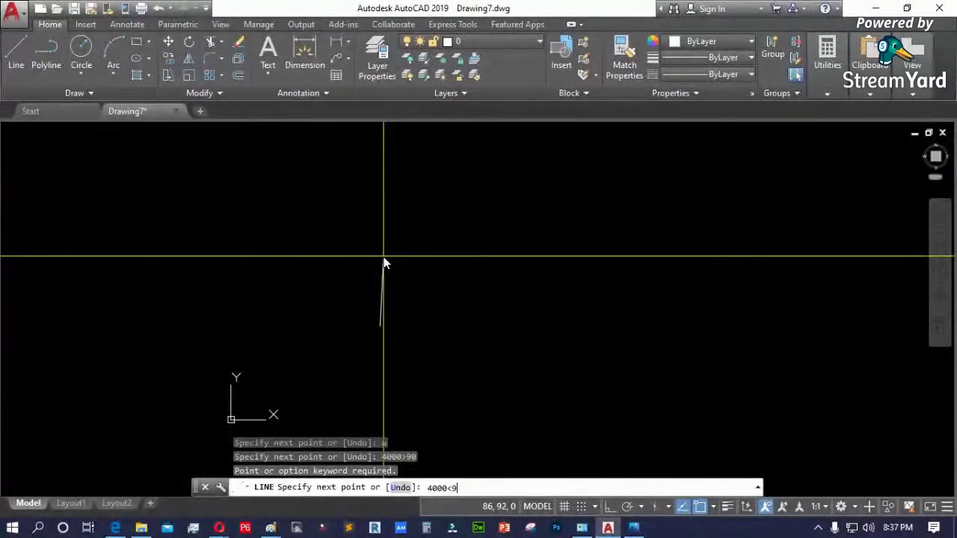
{"action": "type", "text": "0"}
{"action": "key", "text": "Return"}
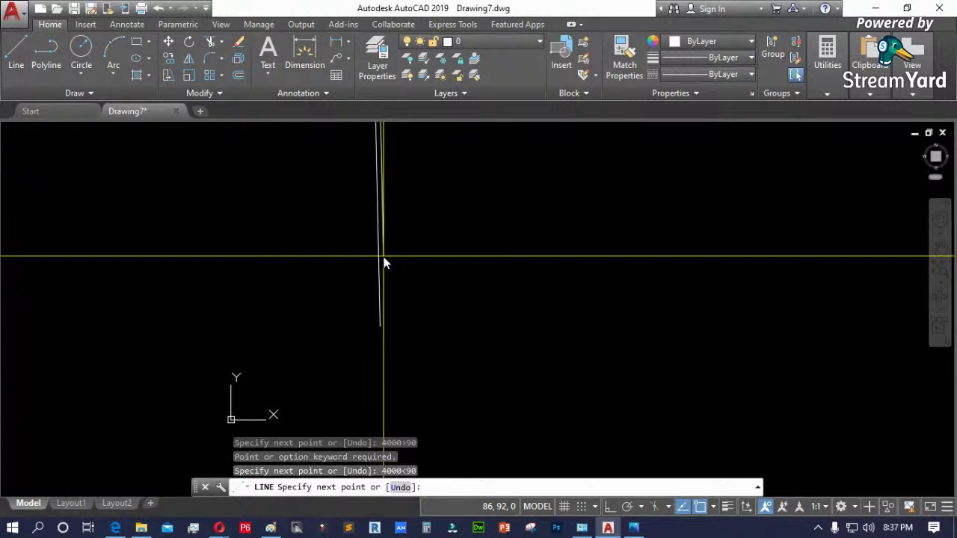
{"action": "scroll", "coordinate": [414, 342], "scroll_direction": "up", "scroll_amount": 5}
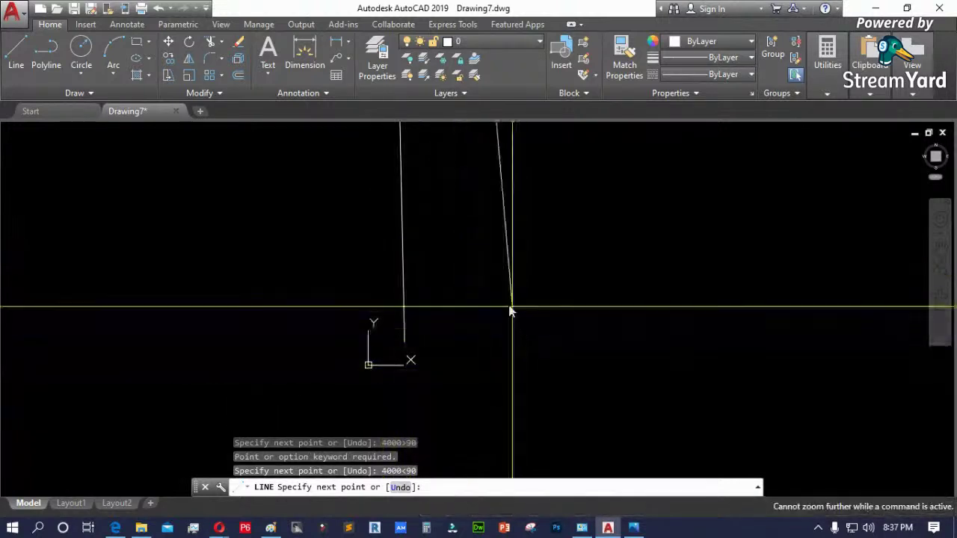
{"action": "scroll", "coordinate": [460, 342], "scroll_direction": "down", "scroll_amount": 1}
- End the line and zoom extents to show the whole drawing
{"action": "key", "text": "Escape"}
{"action": "type", "text": "z"}
{"action": "key", "text": "Return"}
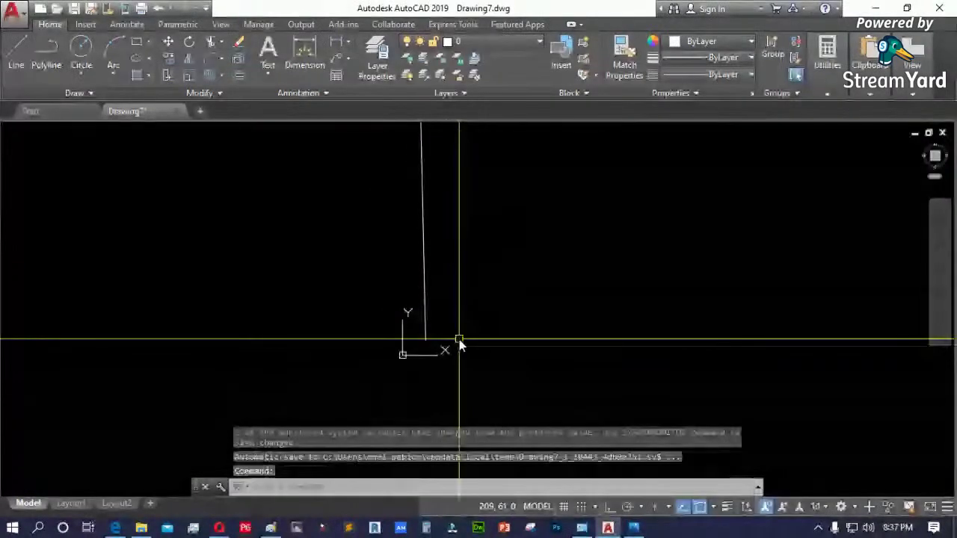
{"action": "type", "text": "e"}
{"action": "key", "text": "Return"}
{"action": "scroll", "coordinate": [346, 314], "scroll_direction": "down", "scroll_amount": 3}
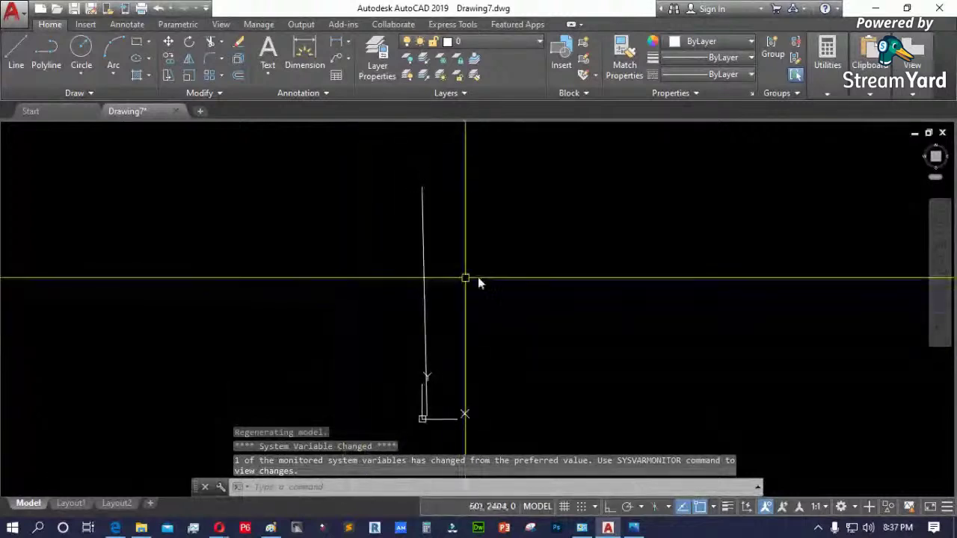
- Start a vertical polyline with Ortho turned on, then cancel it
{"action": "type", "text": "pl"}
{"action": "key", "text": "Return"}
{"action": "left_click", "coordinate": [424, 417]}
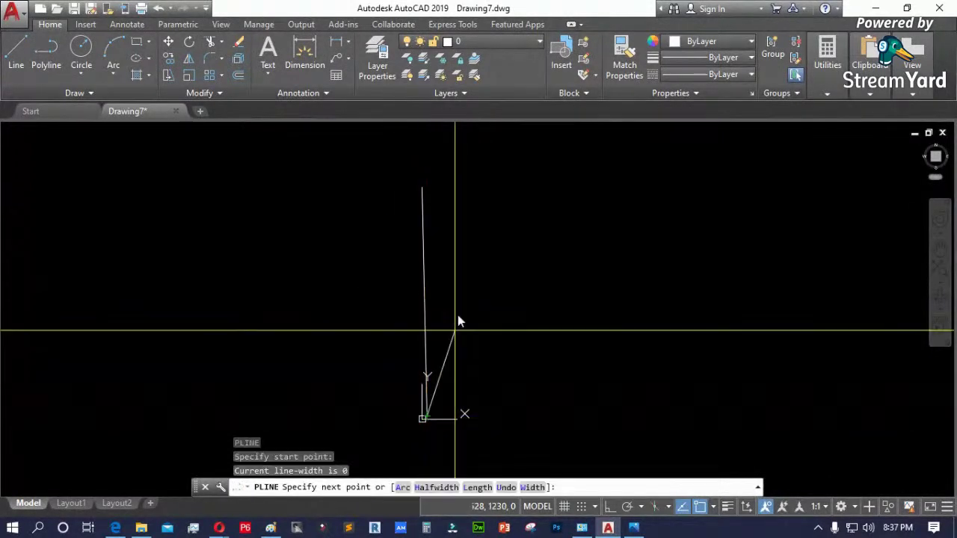
{"action": "key", "text": "F8"}
{"action": "left_click", "coordinate": [468, 156]}
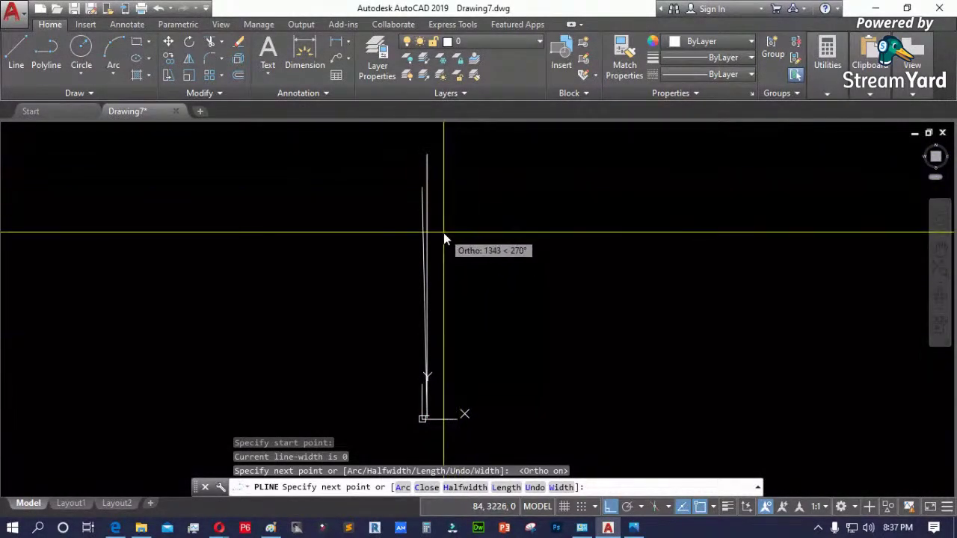
{"action": "key", "text": "Escape"}
- Crossing-select the earlier lines and delete them
{"action": "left_click", "coordinate": [438, 270]}
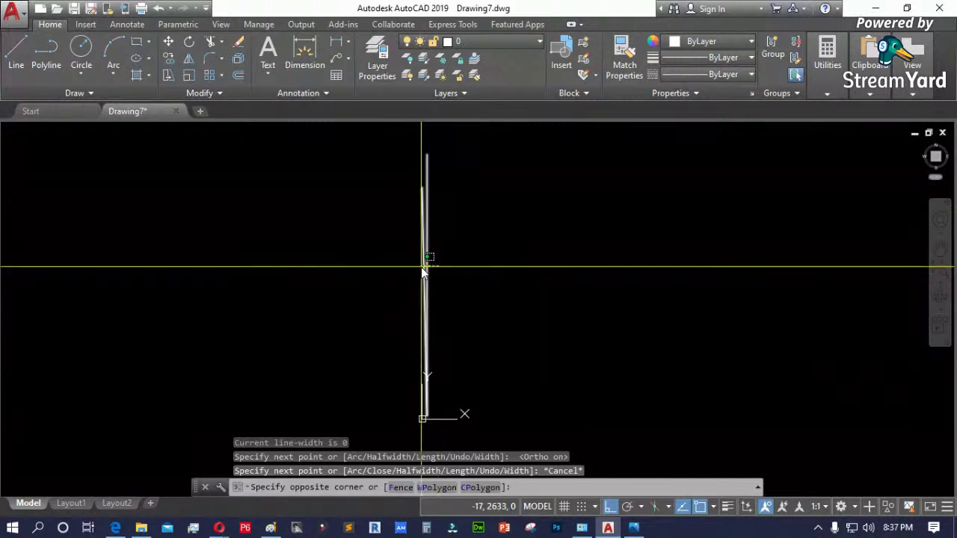
{"action": "left_click", "coordinate": [403, 282]}
{"action": "key", "text": "Delete"}
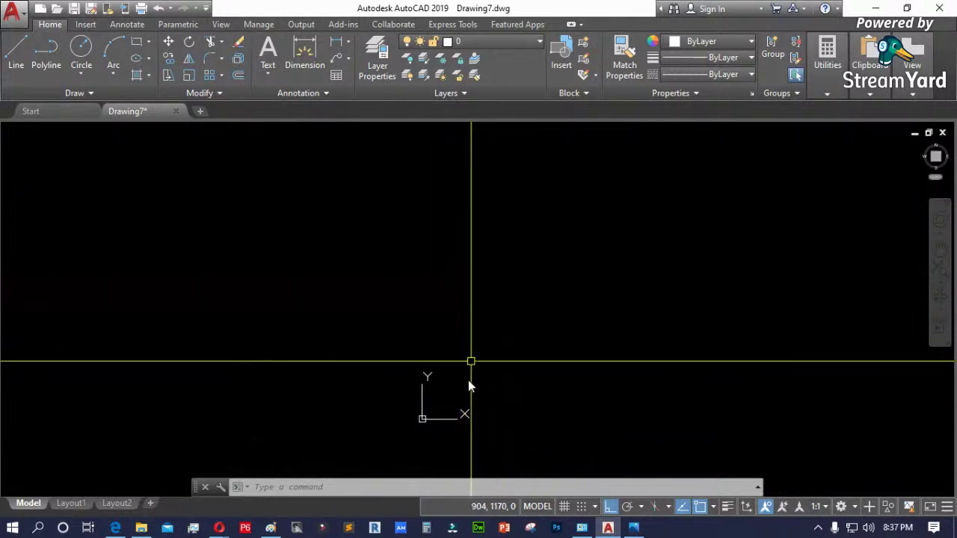
- Turn Ortho off after a cancelled line attempt and bring up the floor-plan reference
{"action": "type", "text": "l"}
{"action": "key", "text": "Return"}
{"action": "left_click", "coordinate": [457, 397]}
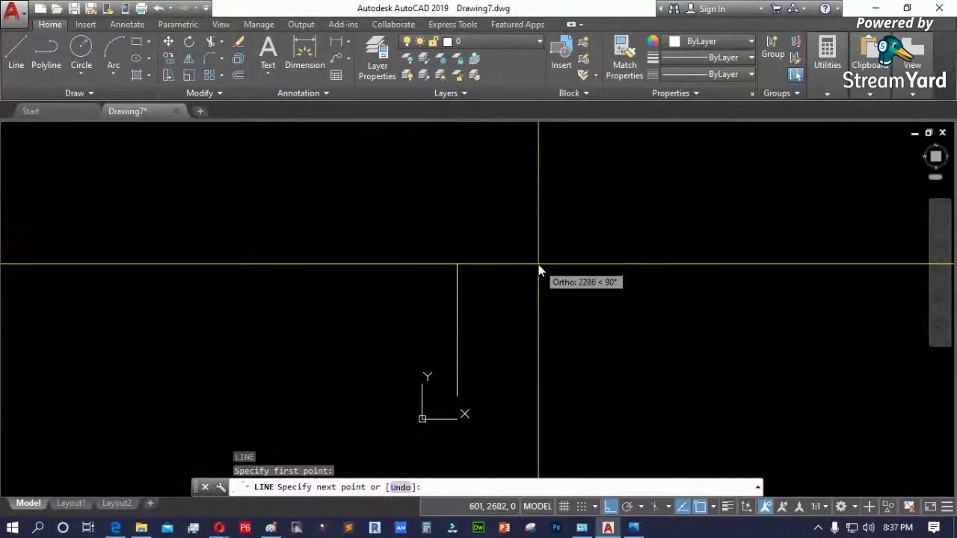
{"action": "key", "text": "Escape"}
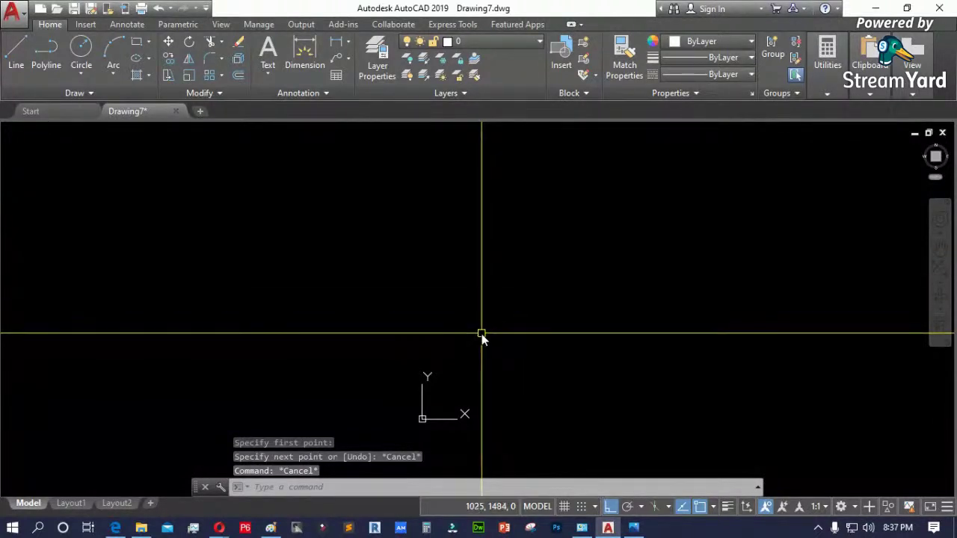
{"action": "key", "text": "F8"}
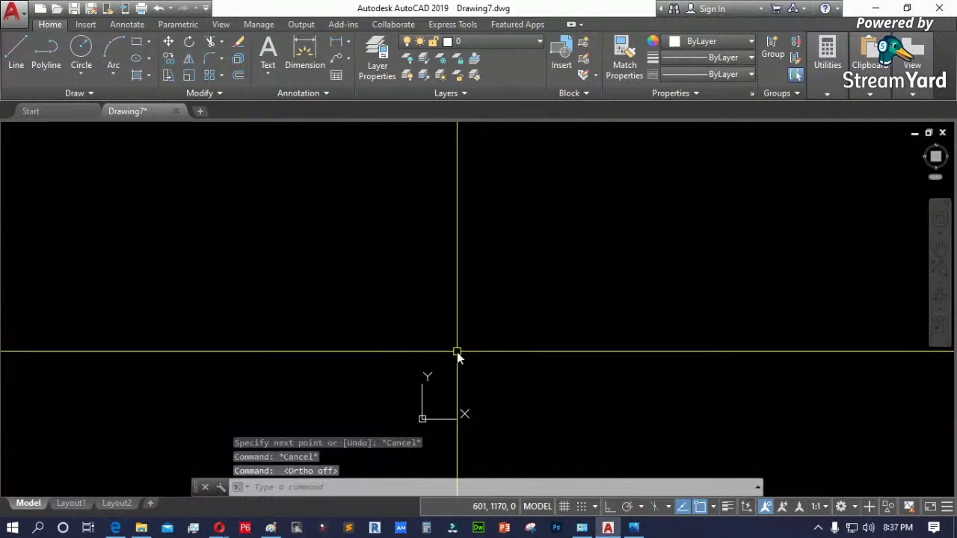
{"action": "key", "text": "Escape"}
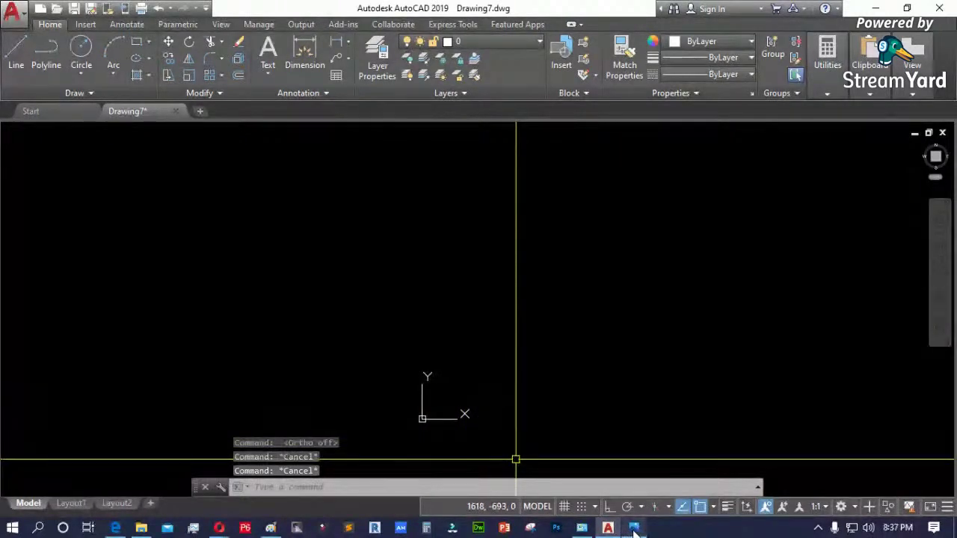
{"action": "mouse_move", "coordinate": [634, 529]}
{"action": "left_click", "coordinate": [592, 461]}
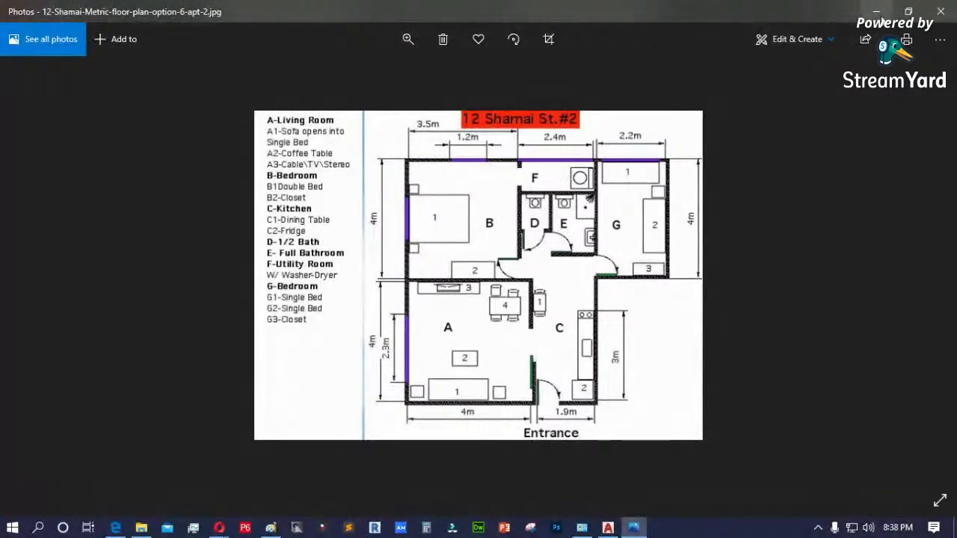
{"action": "left_click", "coordinate": [877, 12]}
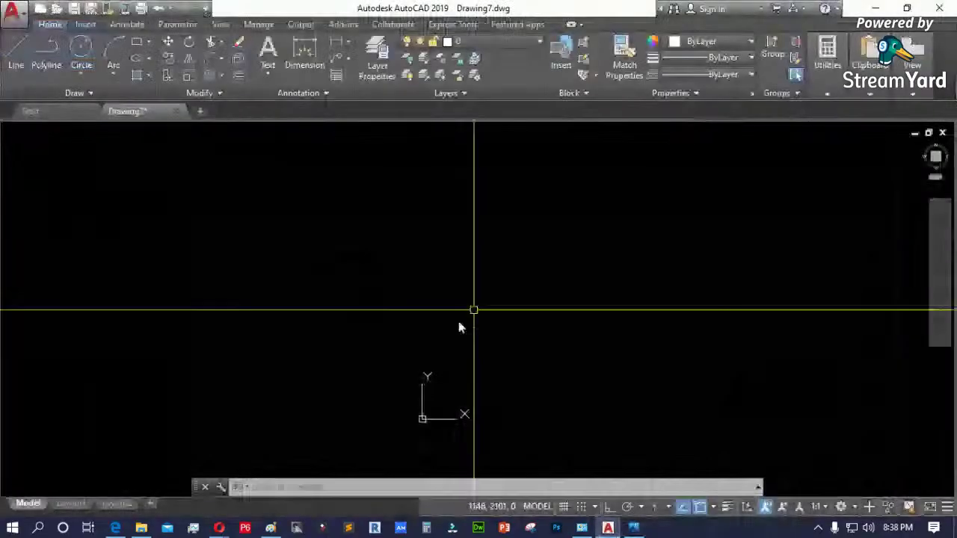
{"action": "type", "text": "l"}
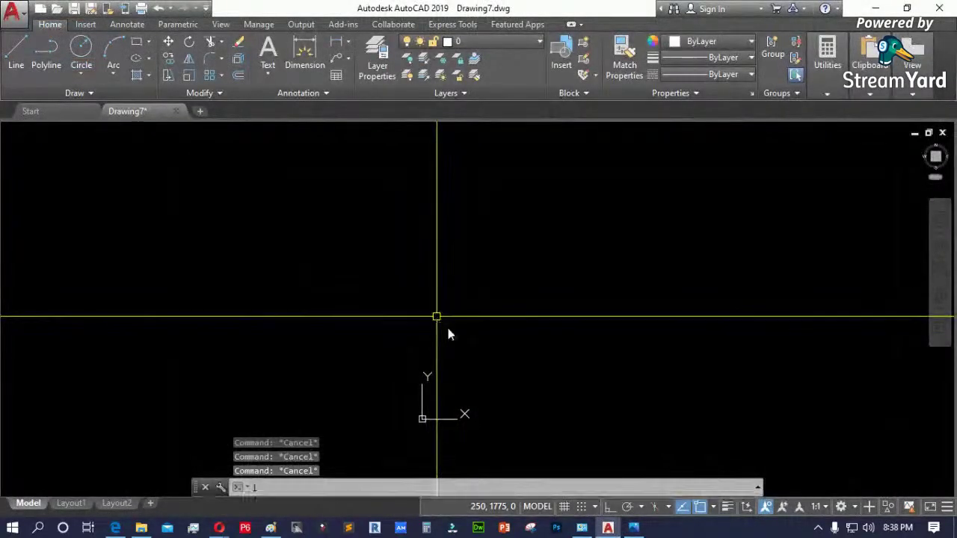
{"action": "key", "text": "Return"}
{"action": "left_click", "coordinate": [452, 396]}
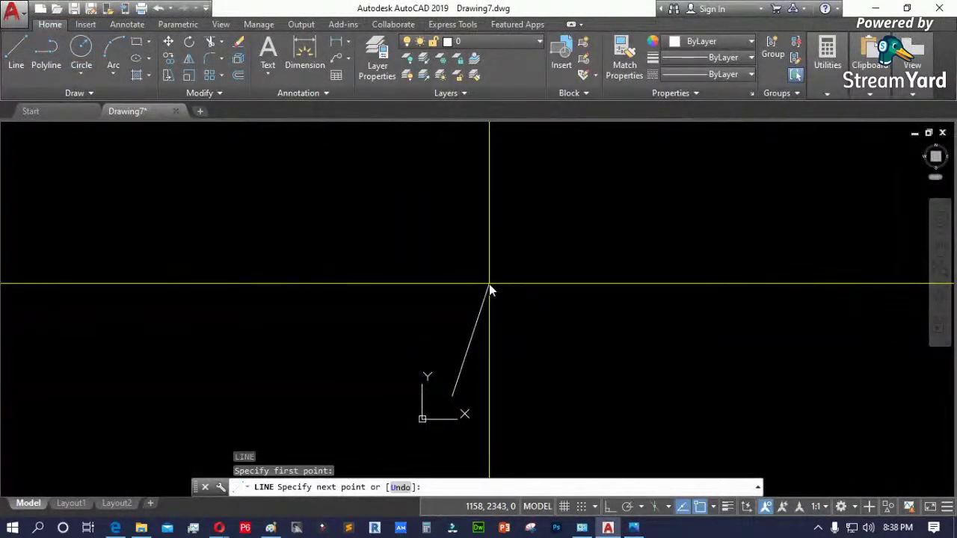
{"action": "type", "text": "4000"}
{"action": "type", "text": "<"}
{"action": "type", "text": "98"}
{"action": "key", "text": "Return"}
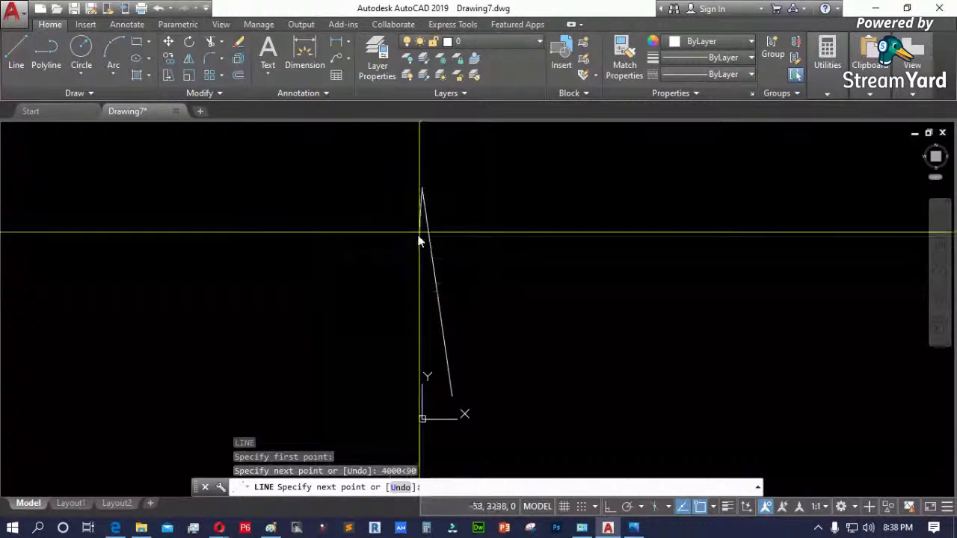
{"action": "key", "text": "Escape"}
{"action": "left_click", "coordinate": [499, 254]}
{"action": "left_click", "coordinate": [378, 316]}
{"action": "key", "text": "Delete"}
{"action": "type", "text": "l"}
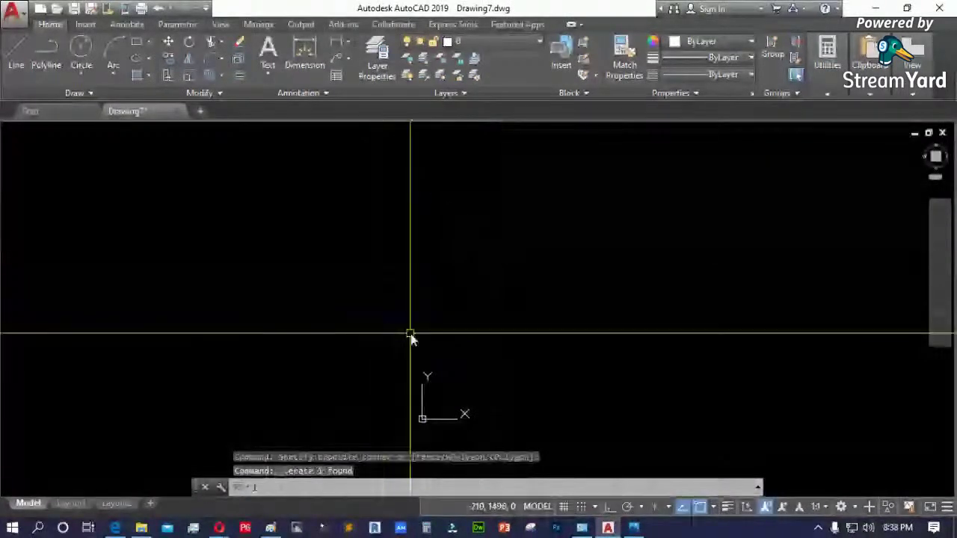
{"action": "key", "text": "Return"}
{"action": "left_click", "coordinate": [464, 400]}
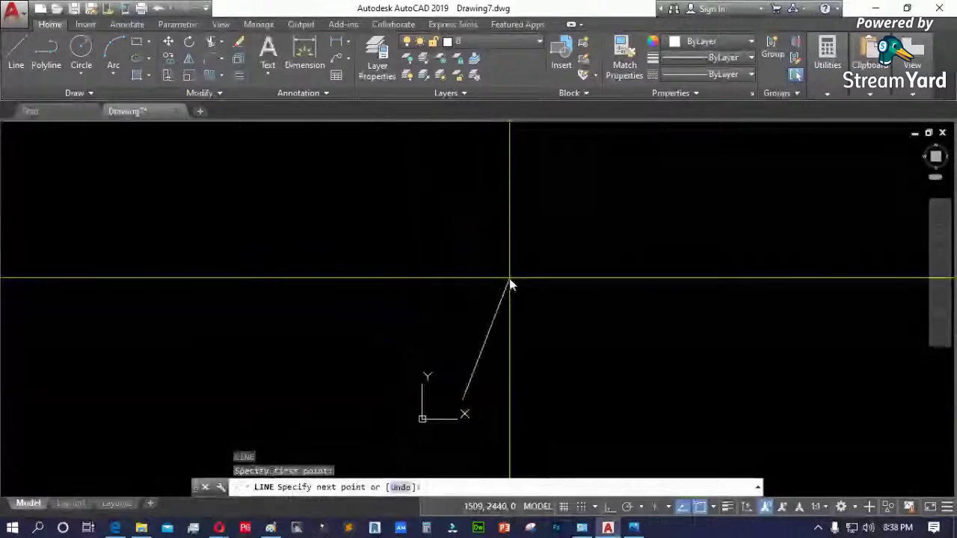
{"action": "type", "text": "@4000<"}
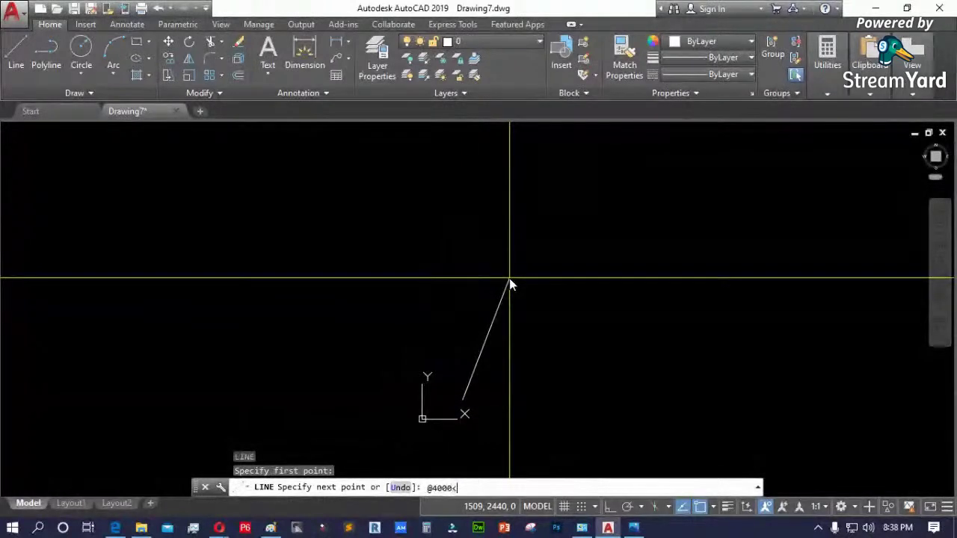
{"action": "type", "text": "90"}
{"action": "key", "text": "Return"}
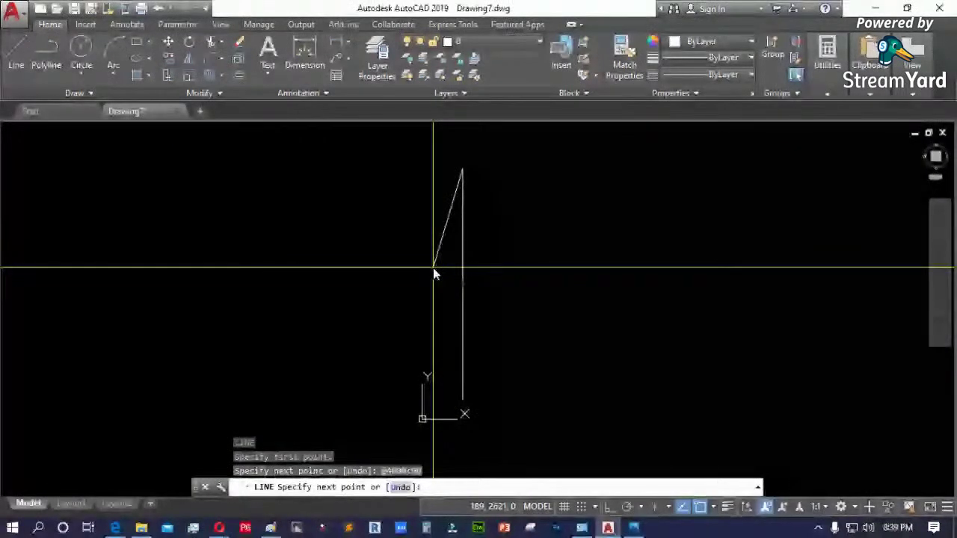
{"action": "key", "text": "Escape"}
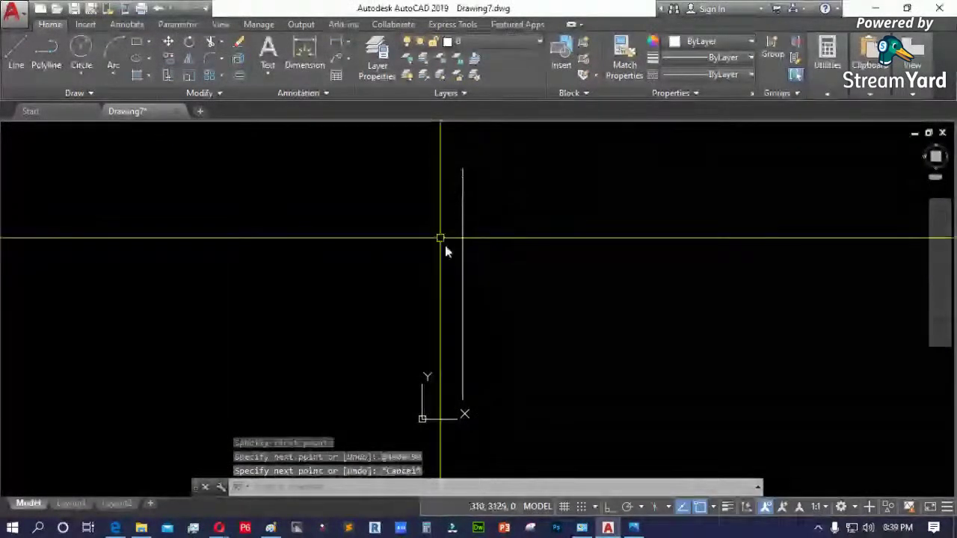
{"action": "left_click", "coordinate": [463, 238]}
{"action": "key", "text": "Delete"}
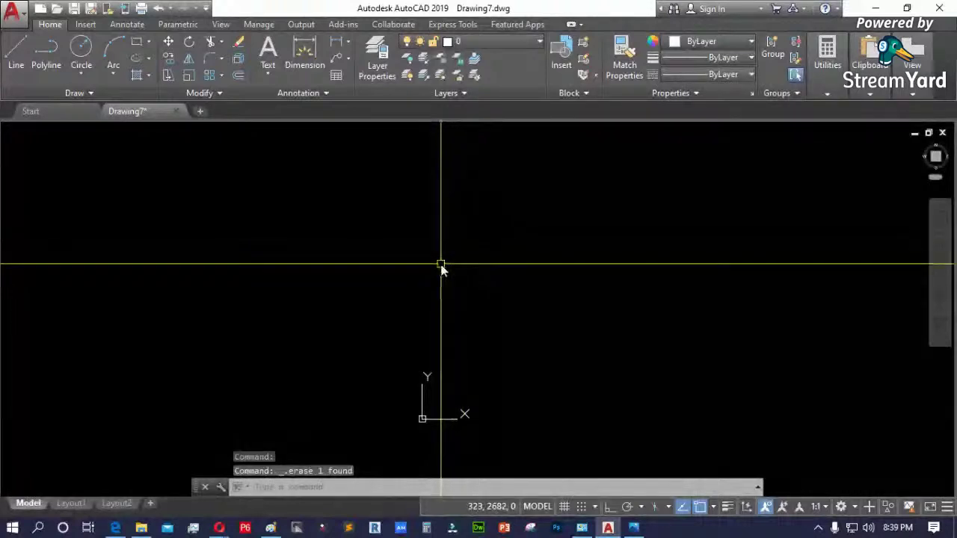
- Draw a line from a picked point to the polar point 4000<90
{"action": "type", "text": "l"}
{"action": "key", "text": "Return"}
{"action": "left_click", "coordinate": [546, 389]}
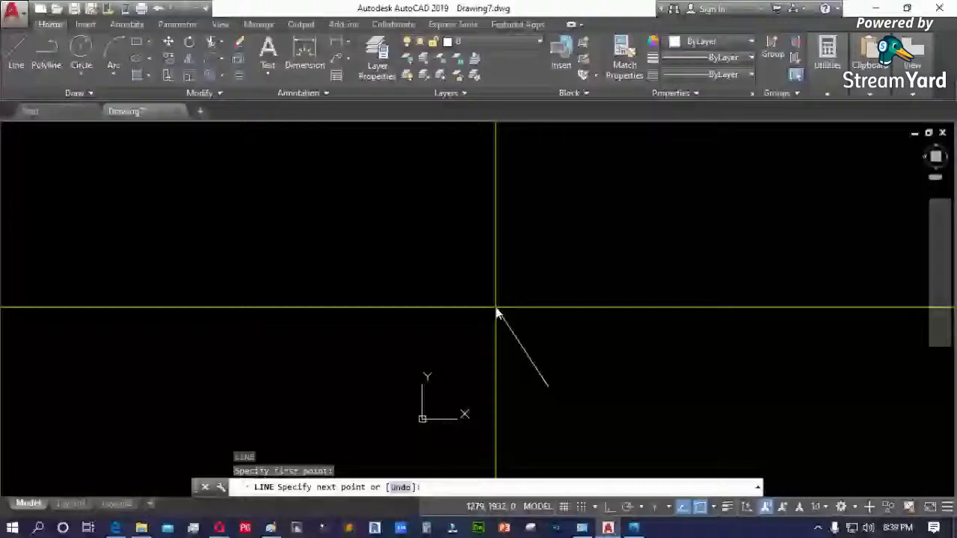
{"action": "type", "text": "4000"}
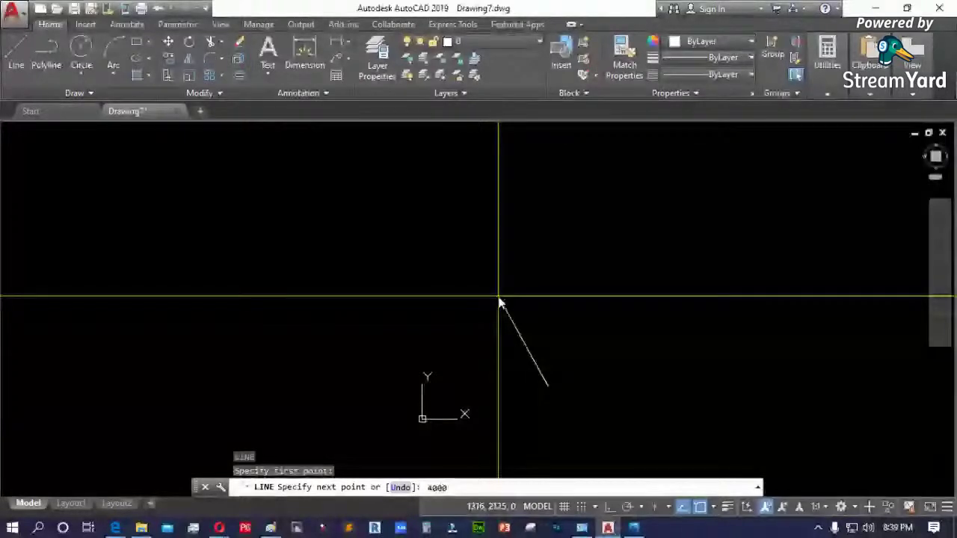
{"action": "type", "text": "<90"}
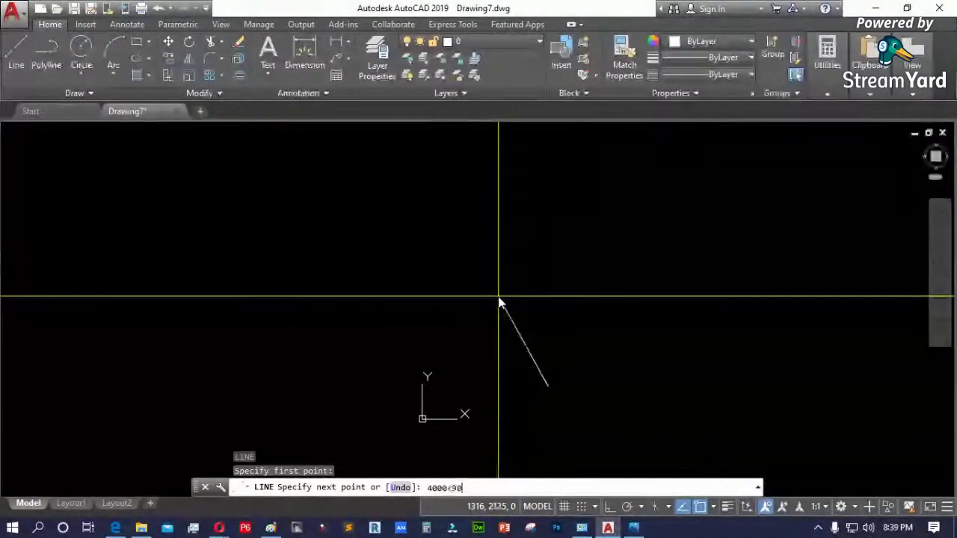
{"action": "key", "text": "Return"}
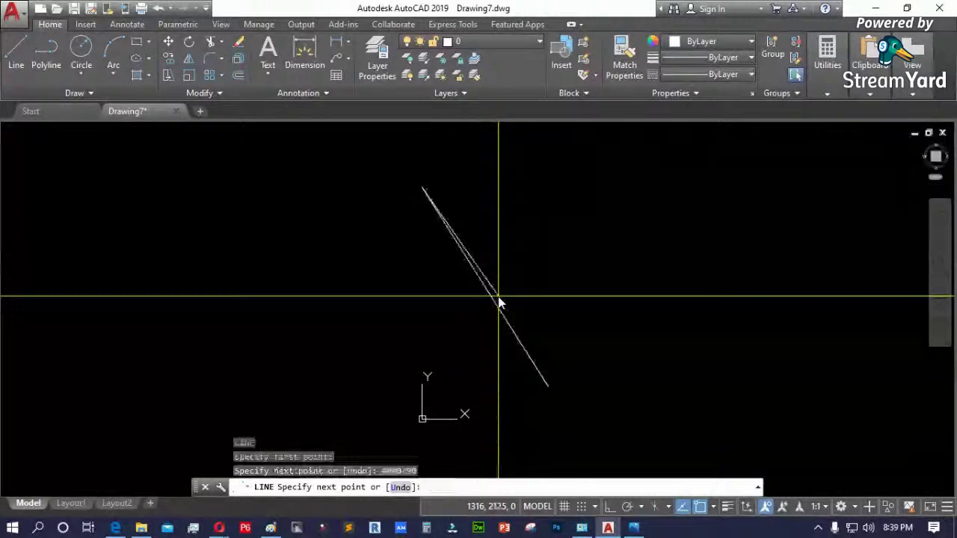
{"action": "key", "text": "Return"}
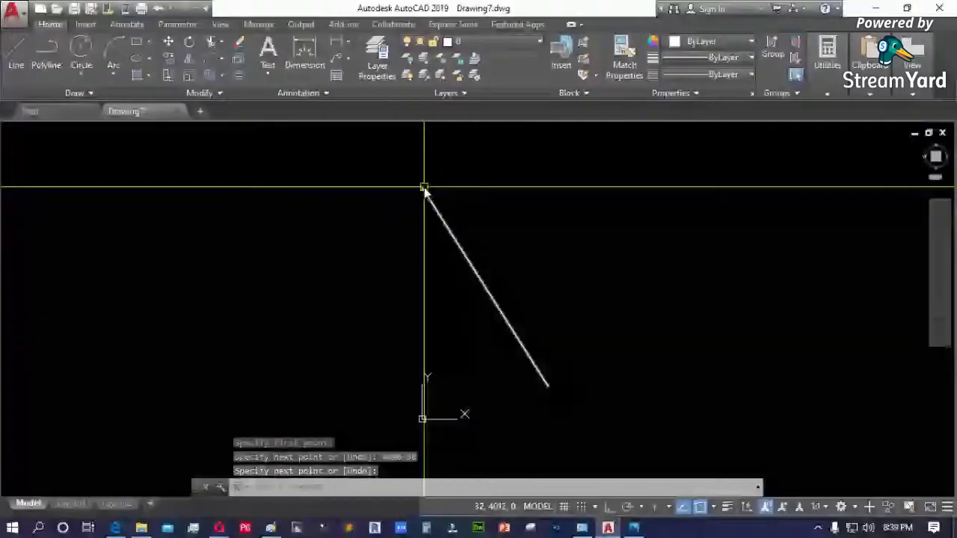
- Select the resulting diagonal line to inspect it, then deselect it
{"action": "left_click", "coordinate": [424, 190]}
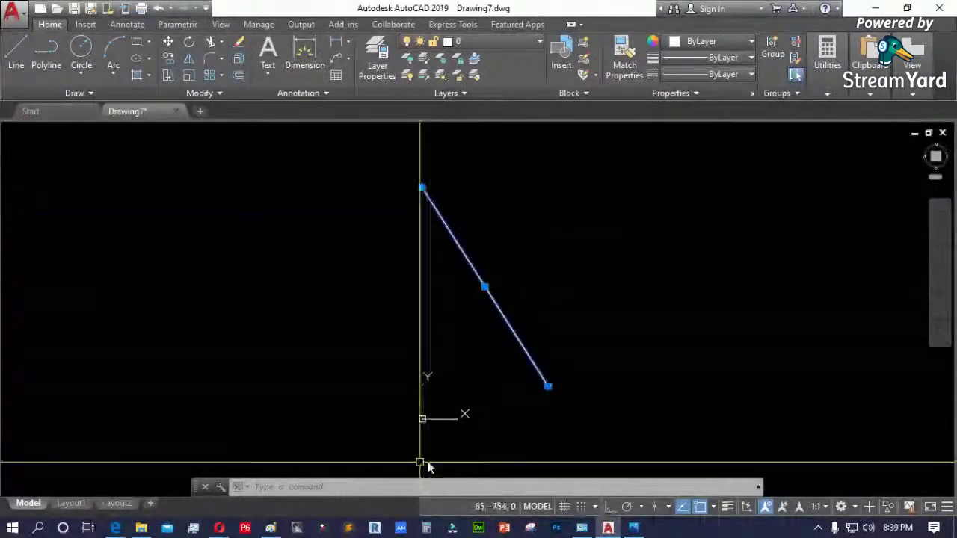
{"action": "key", "text": "Escape"}
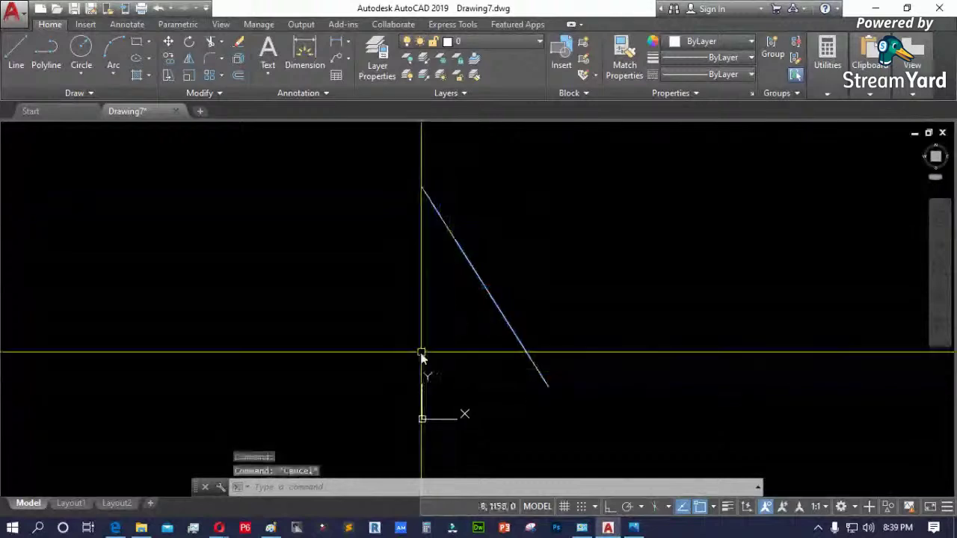
{"action": "type", "text": "pl"}
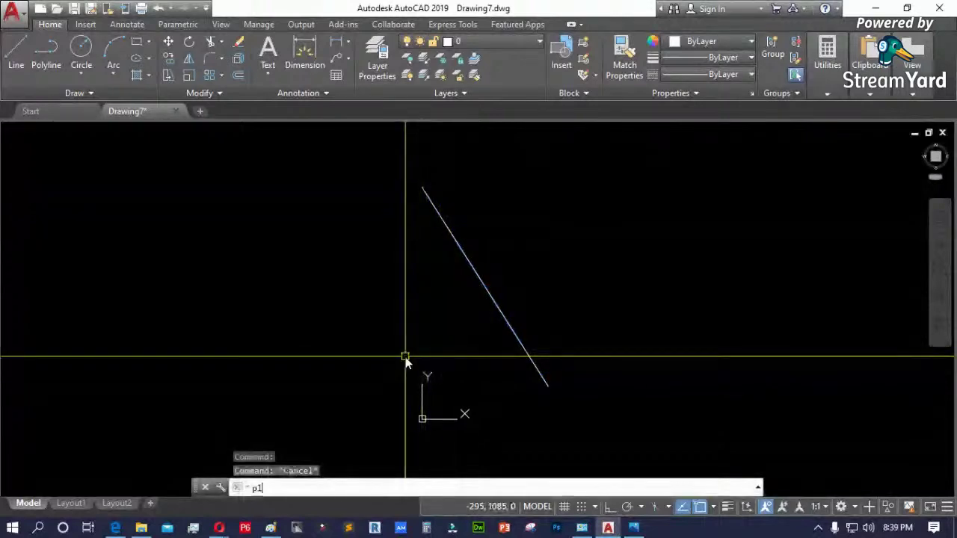
- Turn on grid snap, grid display and Ortho, then cancel a started polyline
{"action": "key", "text": "Return"}
{"action": "key", "text": "F9"}
{"action": "key", "text": "F7"}
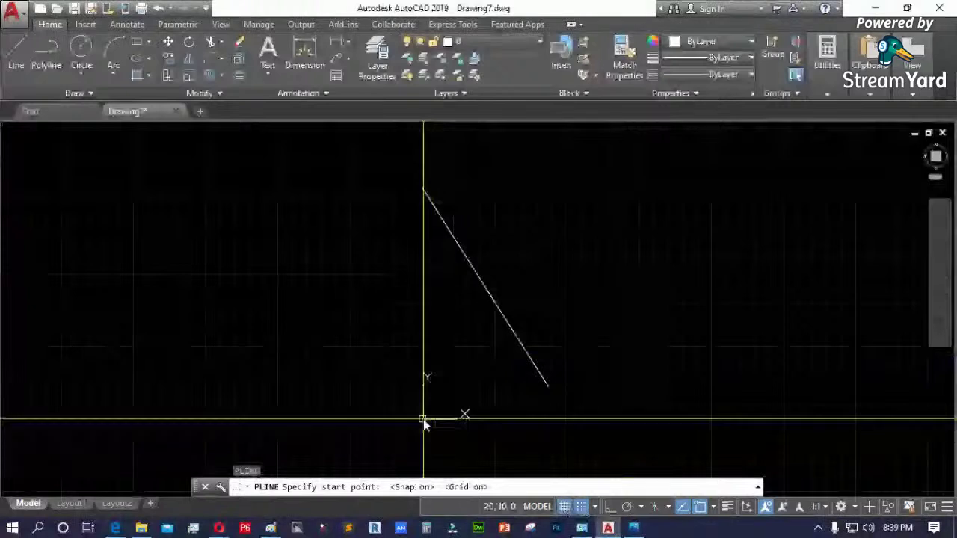
{"action": "key", "text": "F8"}
{"action": "scroll", "coordinate": [430, 422], "scroll_direction": "up", "scroll_amount": 5}
{"action": "scroll", "coordinate": [390, 391], "scroll_direction": "up", "scroll_amount": 3}
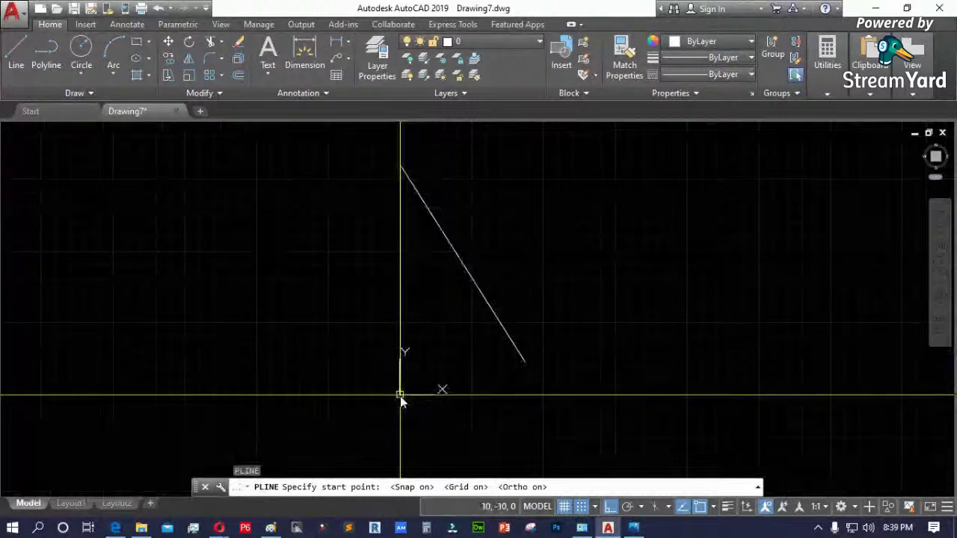
{"action": "left_click", "coordinate": [400, 394]}
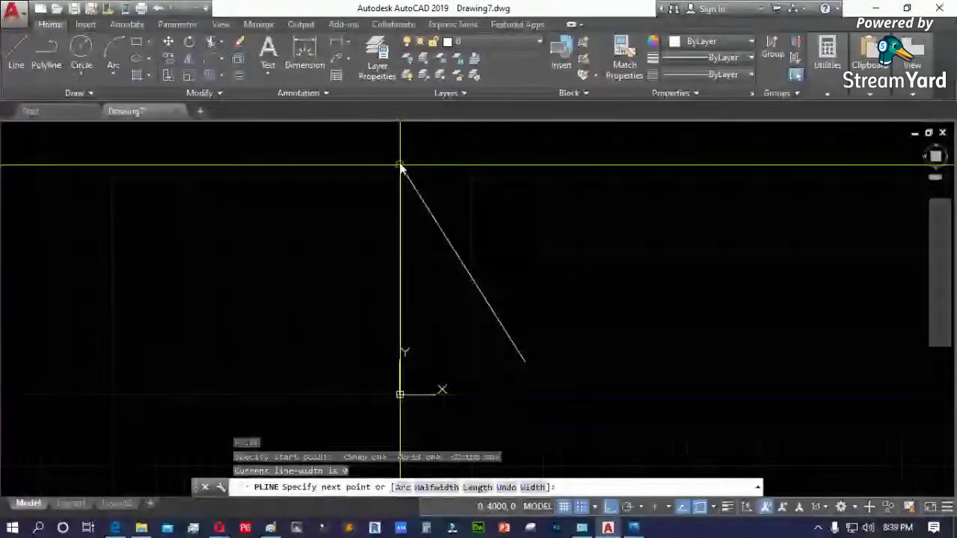
{"action": "key", "text": "Escape"}
- Select the diagonal polyline and delete it
{"action": "left_click", "coordinate": [425, 206]}
{"action": "left_click", "coordinate": [366, 247]}
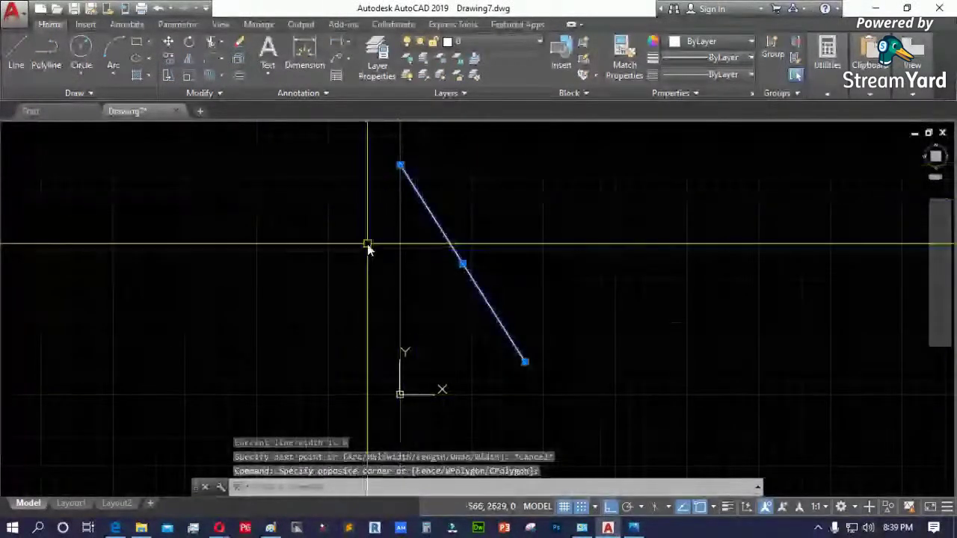
{"action": "key", "text": "Delete"}
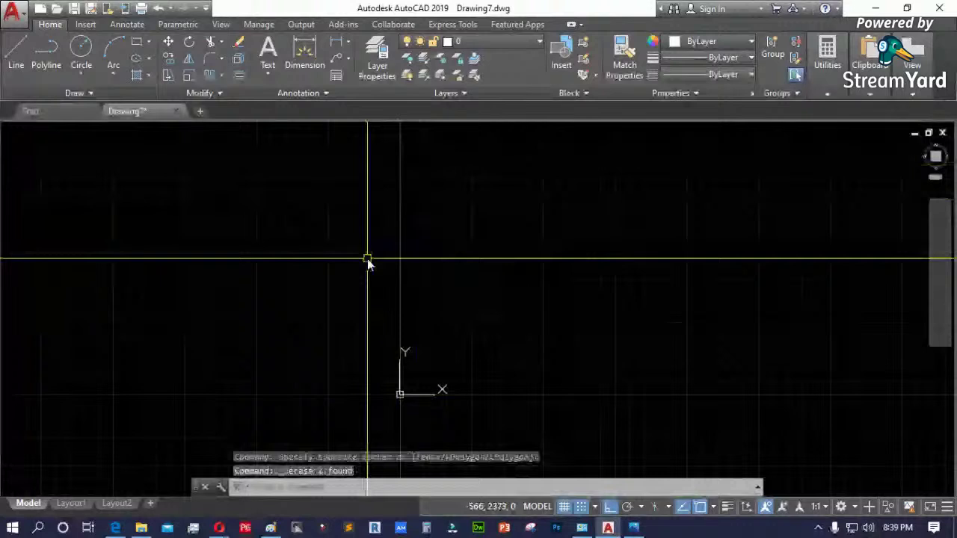
{"action": "key", "text": "Escape"}
{"action": "key", "text": "Escape"}
{"action": "key", "text": "Escape"}
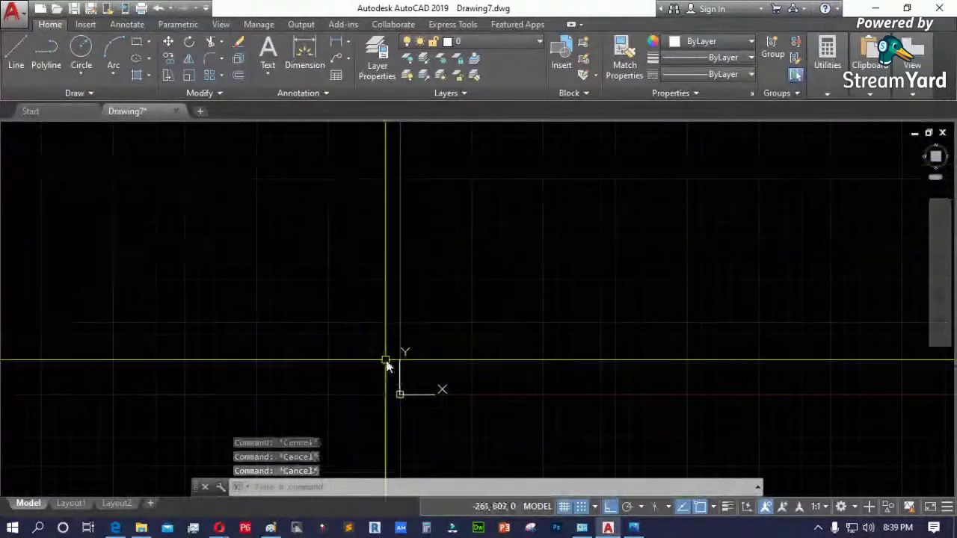
- Restart the Polyline command and switch to the reference floor plan
{"action": "type", "text": "pl"}
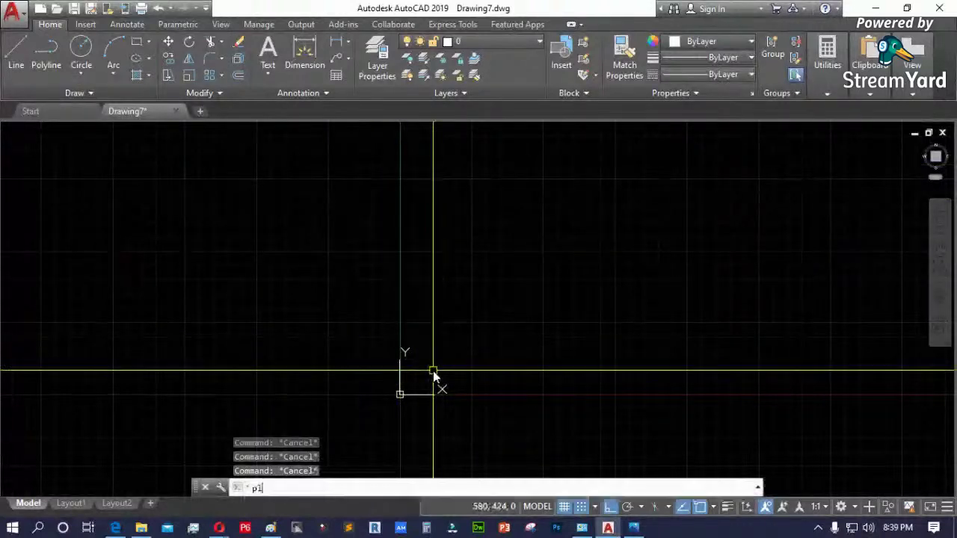
{"action": "key", "text": "Return"}
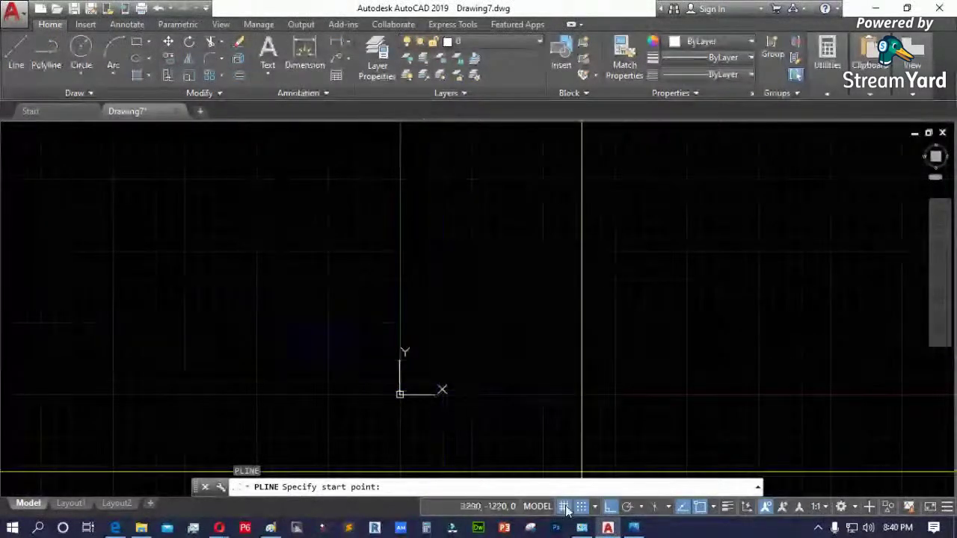
{"action": "key", "text": "alt+Tab"}
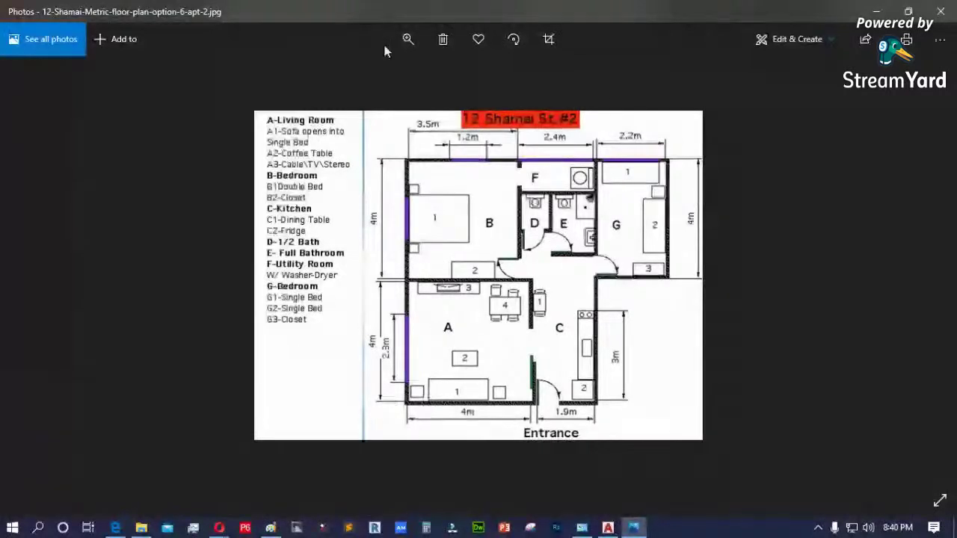
- Minimize the Photos floor plan so the AutoCAD drawing is back in front
{"action": "left_click", "coordinate": [876, 15]}
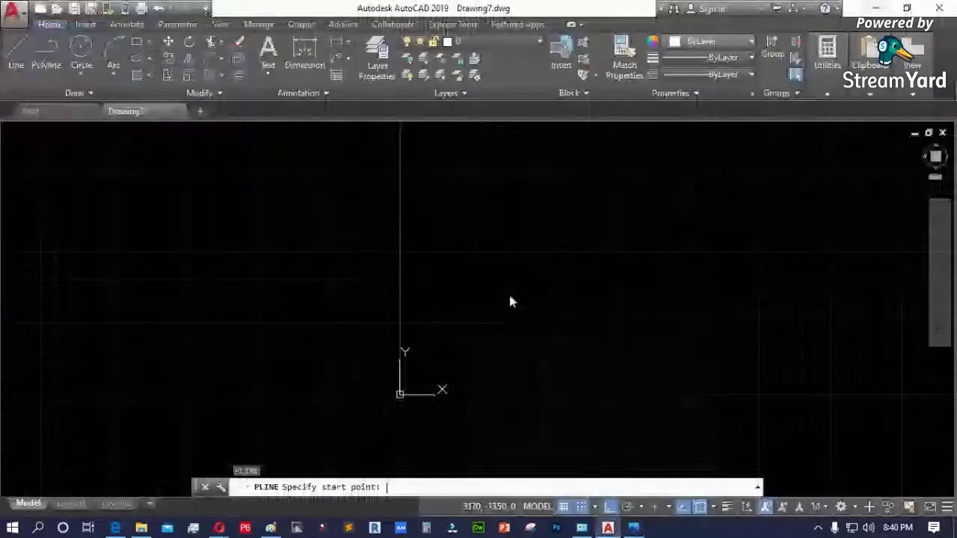
{"action": "key", "text": "Escape"}
{"action": "key", "text": "Escape"}
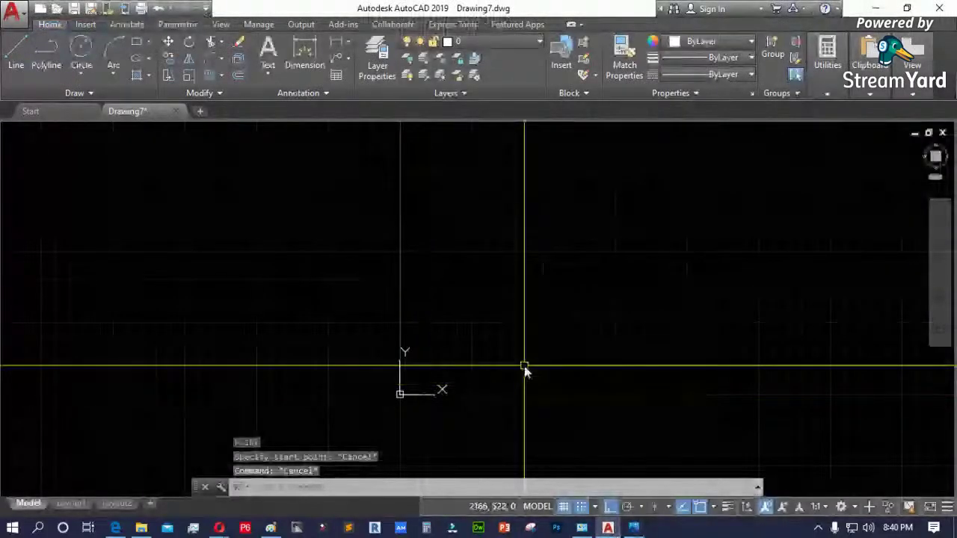
{"action": "key", "text": "F8"}
{"action": "type", "text": "l"}
{"action": "key", "text": "Return"}
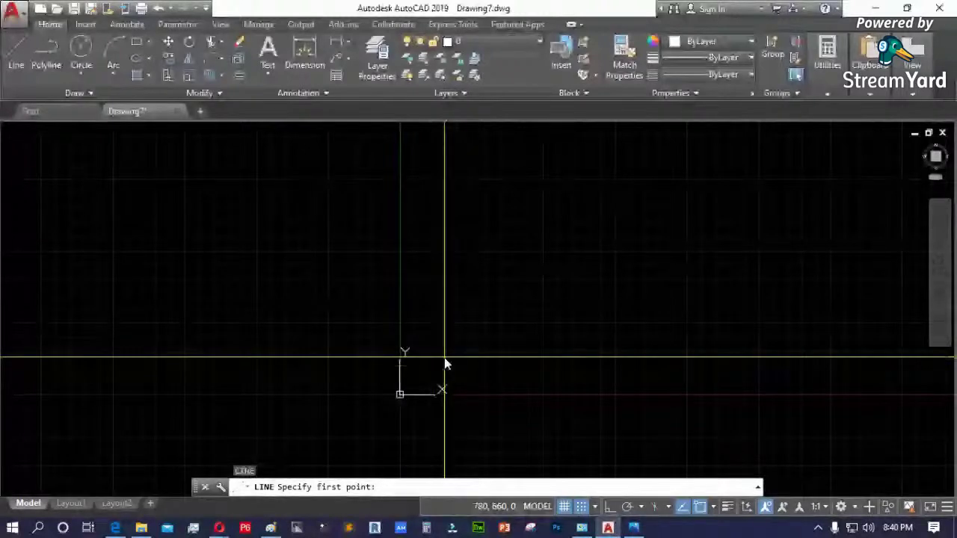
{"action": "left_click", "coordinate": [444, 358]}
{"action": "key", "text": "F8"}
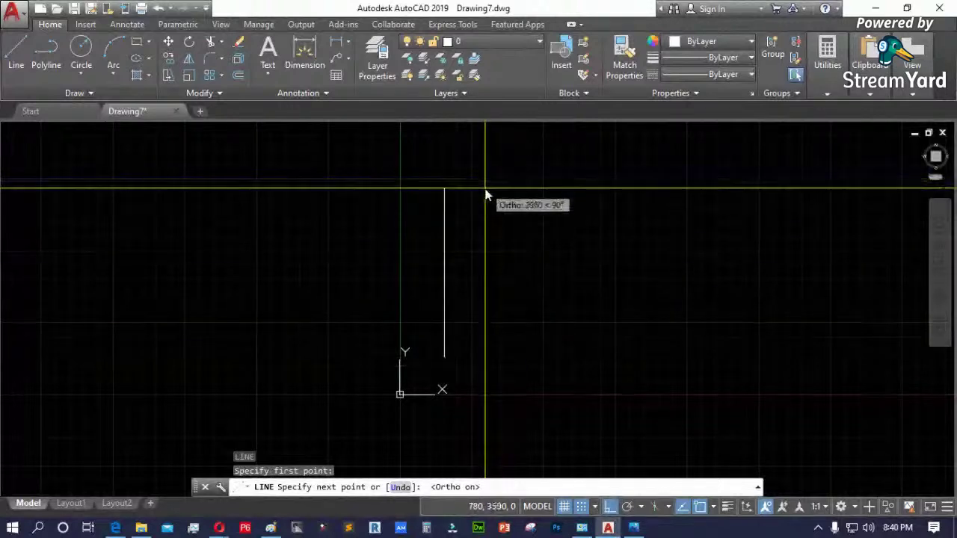
{"action": "type", "text": "4000"}
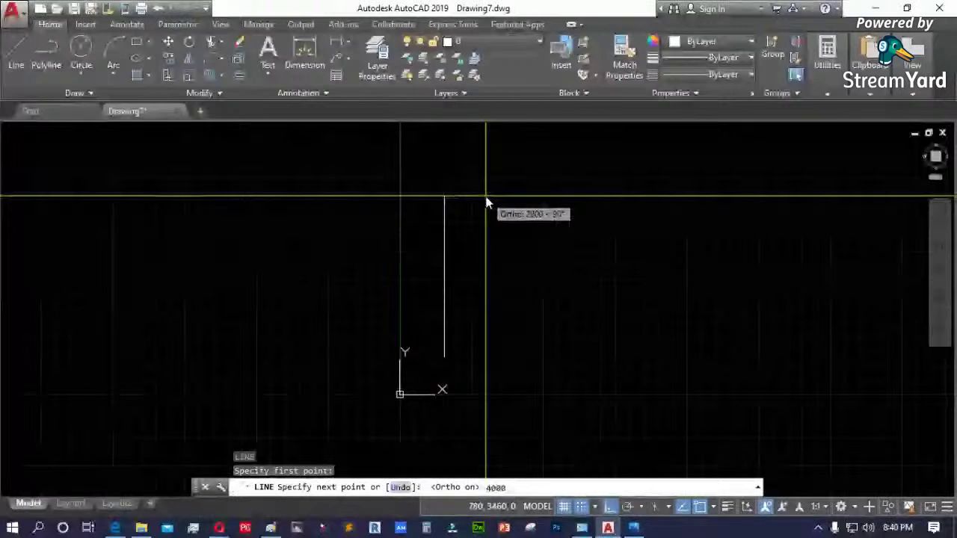
{"action": "key", "text": "Return"}
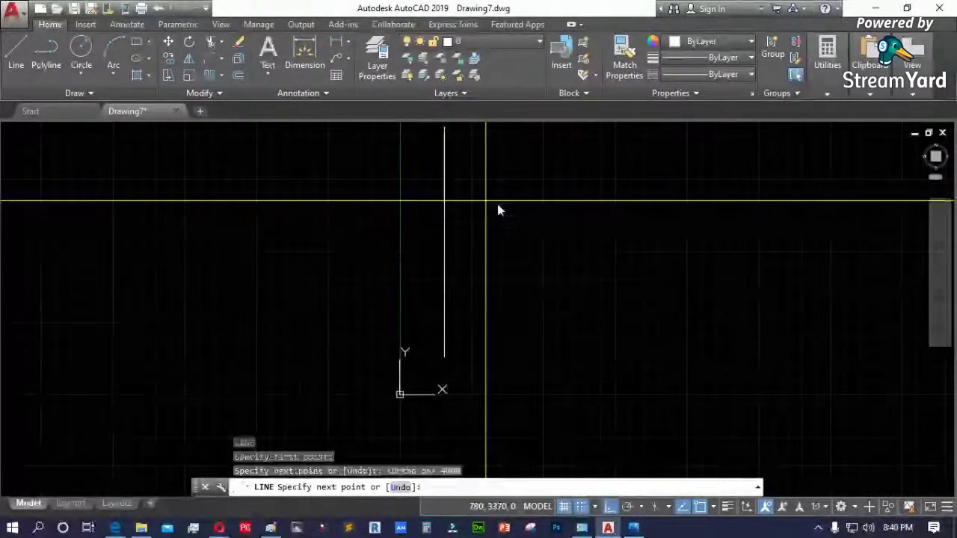
{"action": "scroll", "coordinate": [506, 278], "scroll_direction": "down", "scroll_amount": 2}
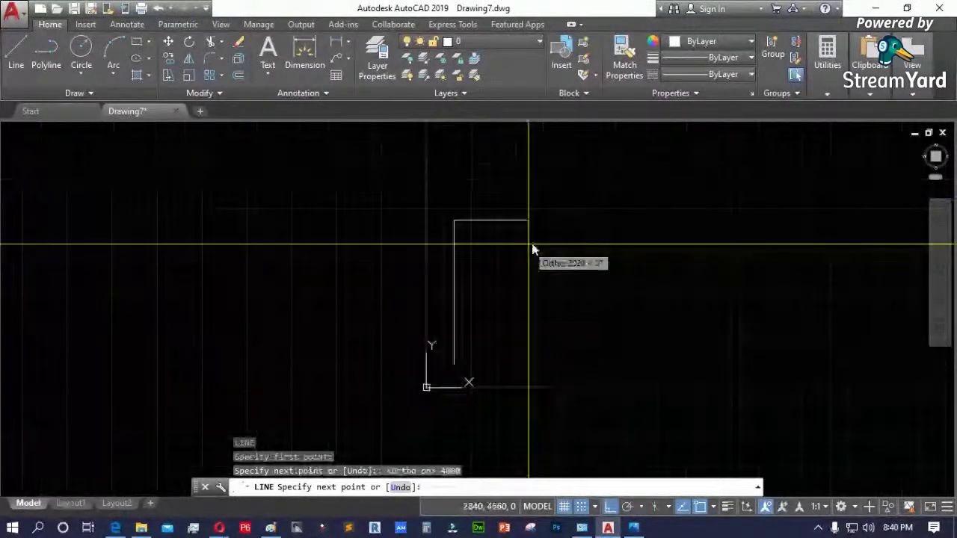
{"action": "key", "text": "Escape"}
{"action": "left_click", "coordinate": [456, 290]}
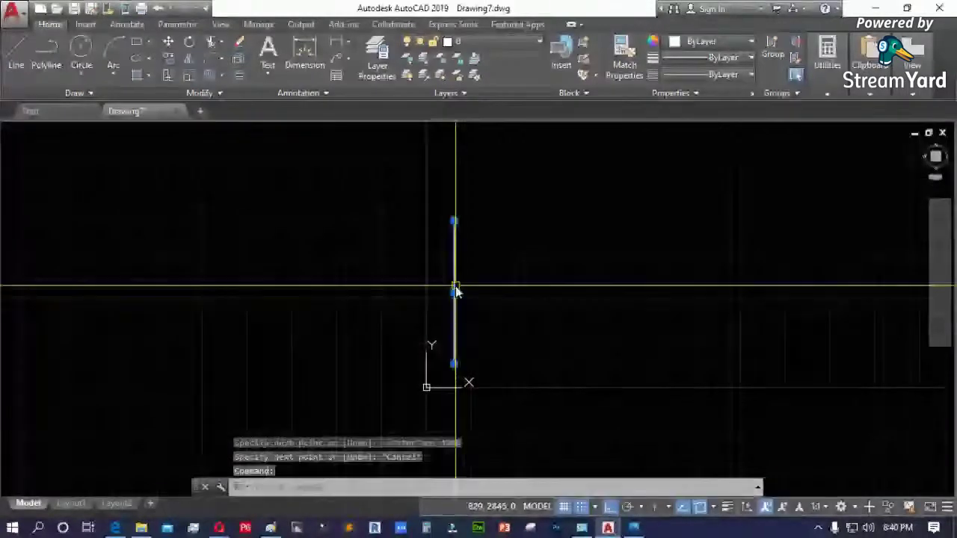
{"action": "key", "text": "Delete"}
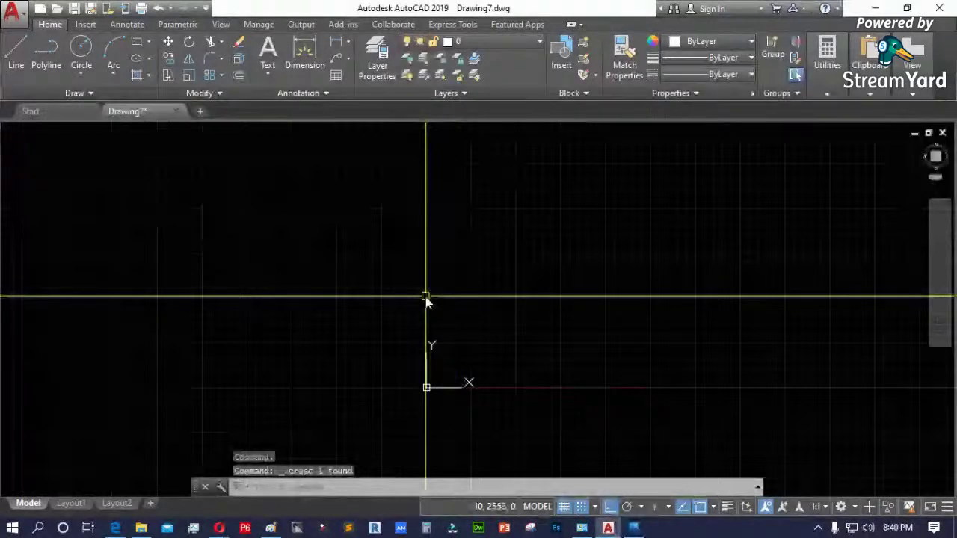
{"action": "left_click", "coordinate": [633, 527]}
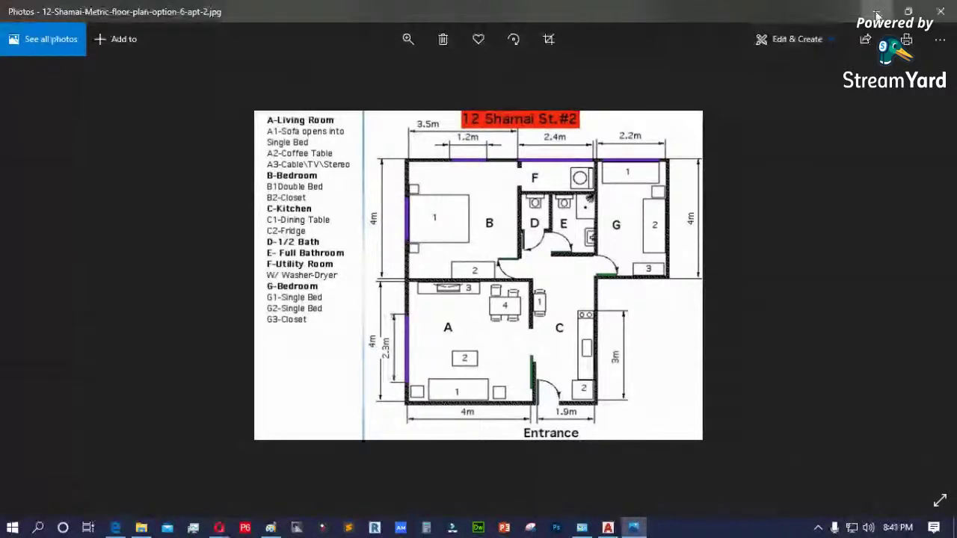
- Minimize the Photos viewer to return to the AutoCAD drawing with its pending line
{"action": "left_click", "coordinate": [877, 15]}
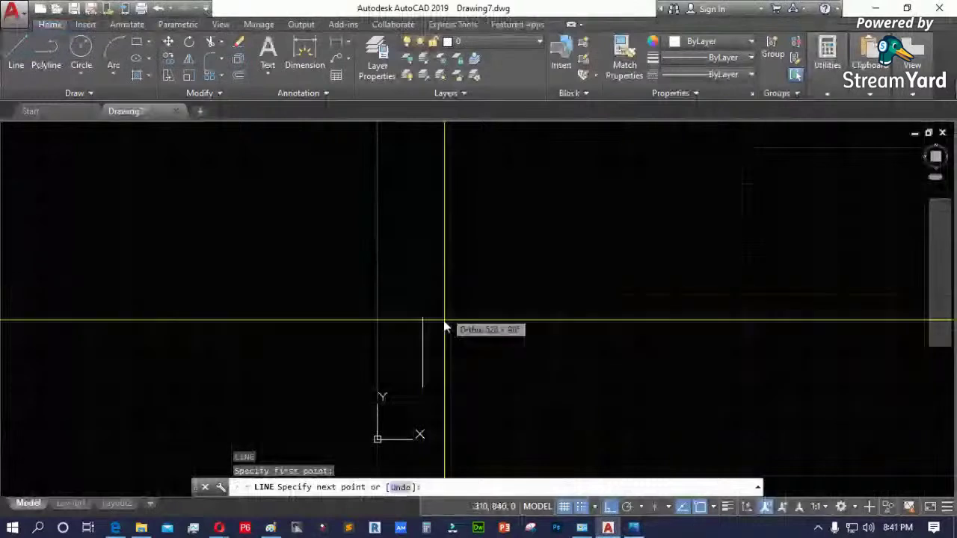
- Commit a 4-unit line segment and end the line command
{"action": "scroll", "coordinate": [430, 327], "scroll_direction": "up", "scroll_amount": 5}
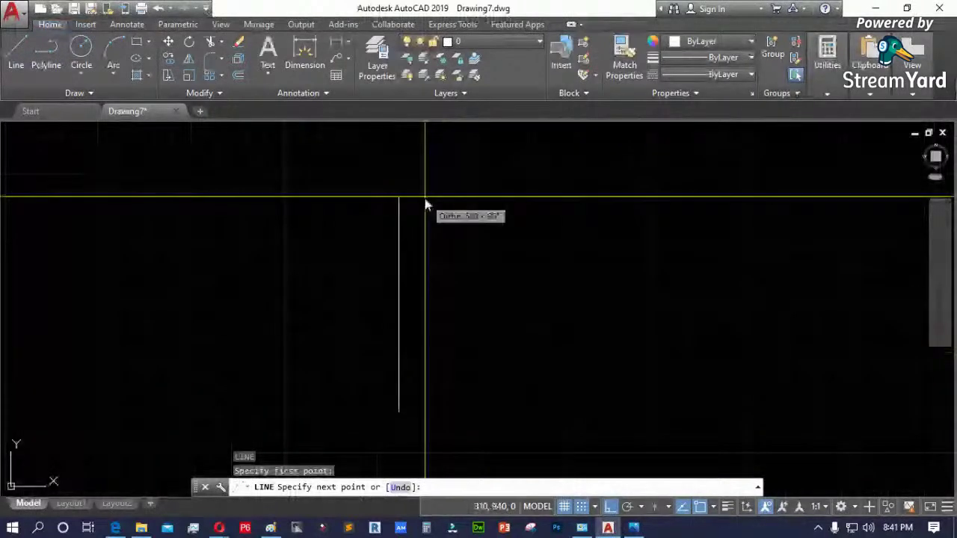
{"action": "type", "text": "4"}
{"action": "key", "text": "Return"}
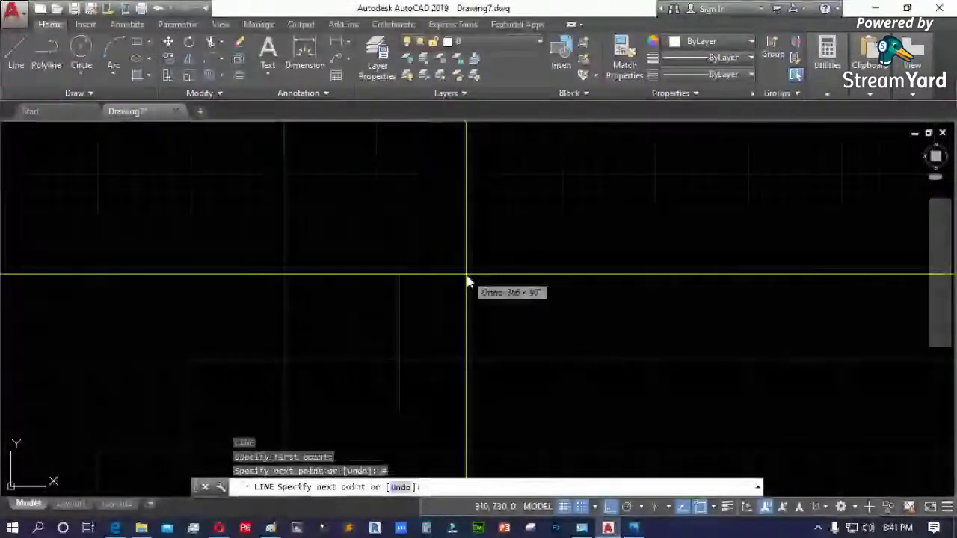
{"action": "scroll", "coordinate": [416, 434], "scroll_direction": "up", "scroll_amount": 4}
{"action": "scroll", "coordinate": [417, 437], "scroll_direction": "up", "scroll_amount": 5}
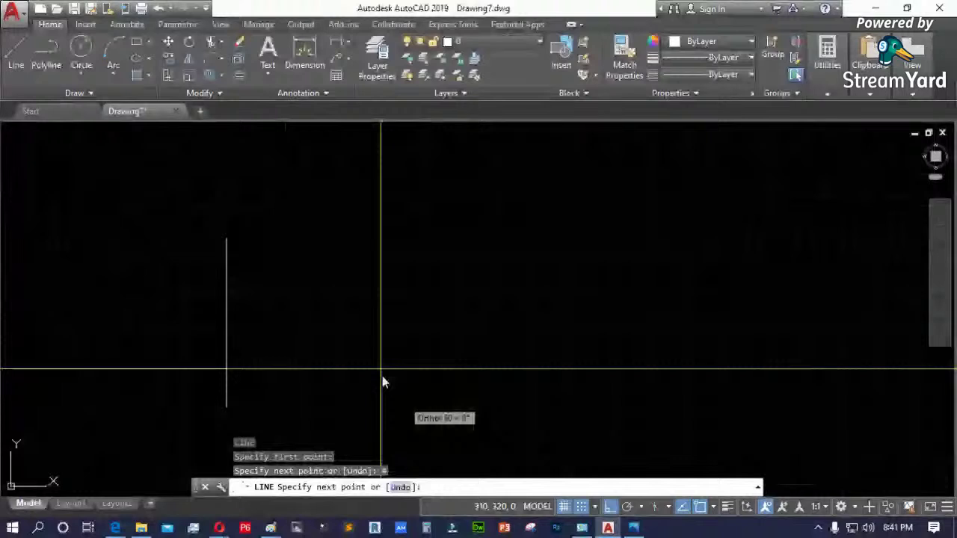
{"action": "key", "text": "Escape"}
{"action": "scroll", "coordinate": [199, 281], "scroll_direction": "down", "scroll_amount": 5}
- Draw a 4000-long vertical wall line from a picked start point
{"action": "type", "text": "l"}
{"action": "key", "text": "Return"}
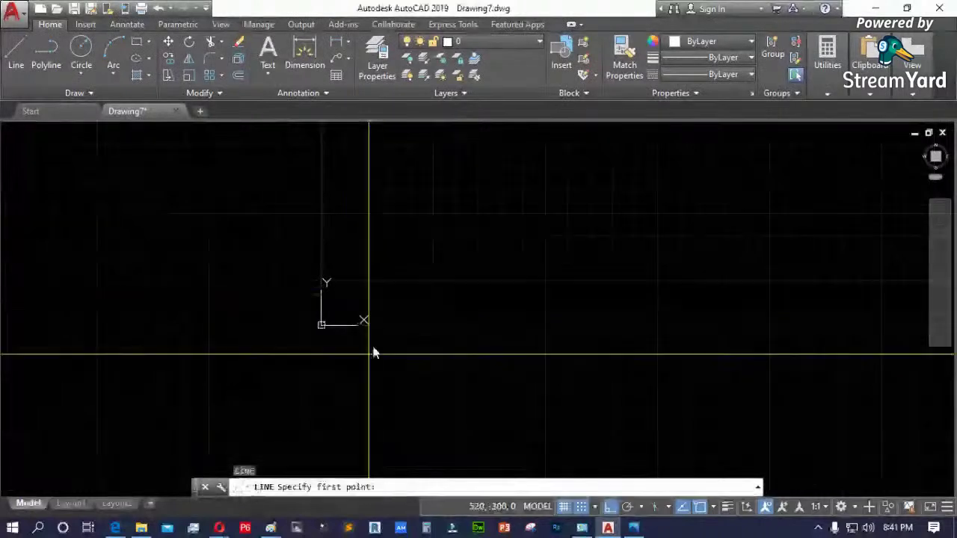
{"action": "left_click", "coordinate": [374, 285]}
{"action": "type", "text": "4000"}
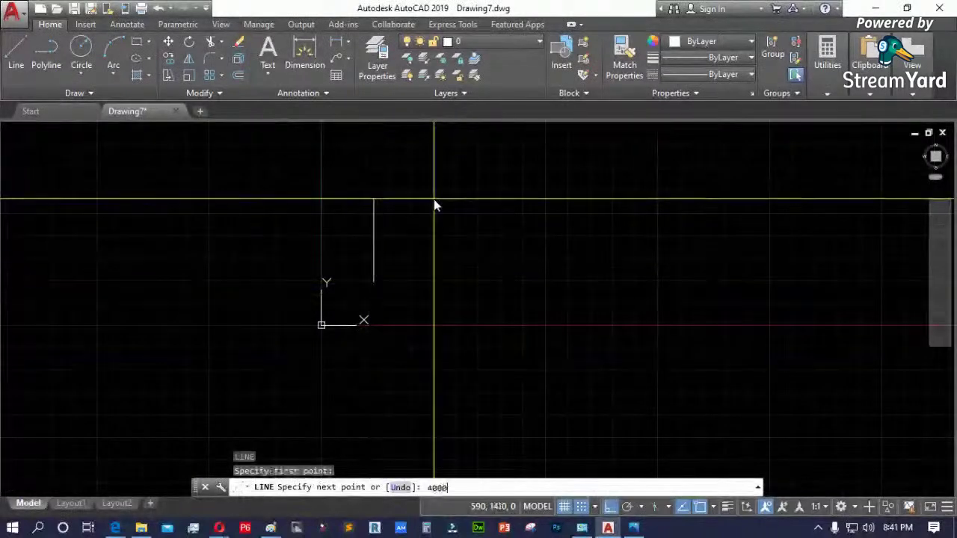
{"action": "key", "text": "Return"}
{"action": "scroll", "coordinate": [406, 334], "scroll_direction": "down", "scroll_amount": 3}
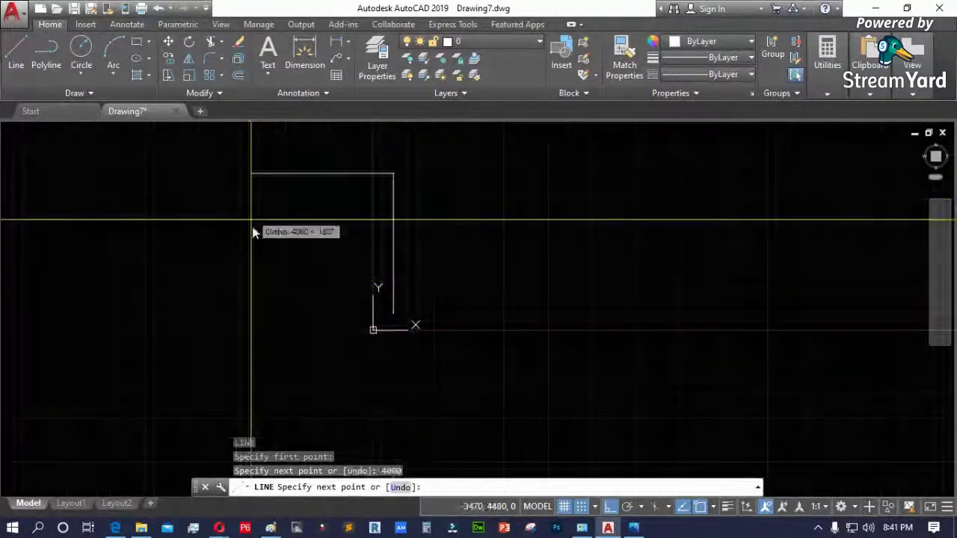
{"action": "scroll", "coordinate": [464, 217], "scroll_direction": "up", "scroll_amount": 3}
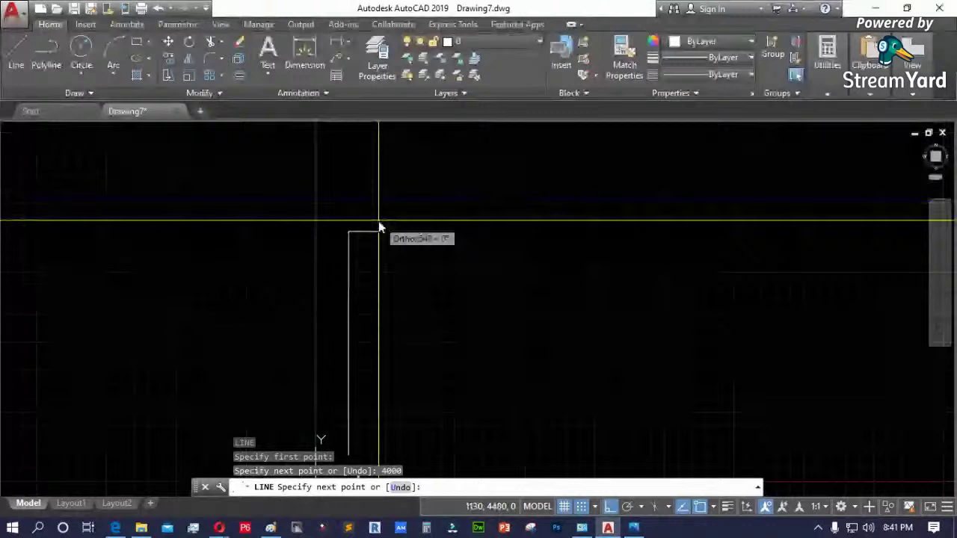
{"action": "key", "text": "Escape"}
- Window-select and delete the 4000 line, then bring the floor plan image back up
{"action": "left_click", "coordinate": [387, 284]}
{"action": "left_click", "coordinate": [332, 322]}
{"action": "key", "text": "Delete"}
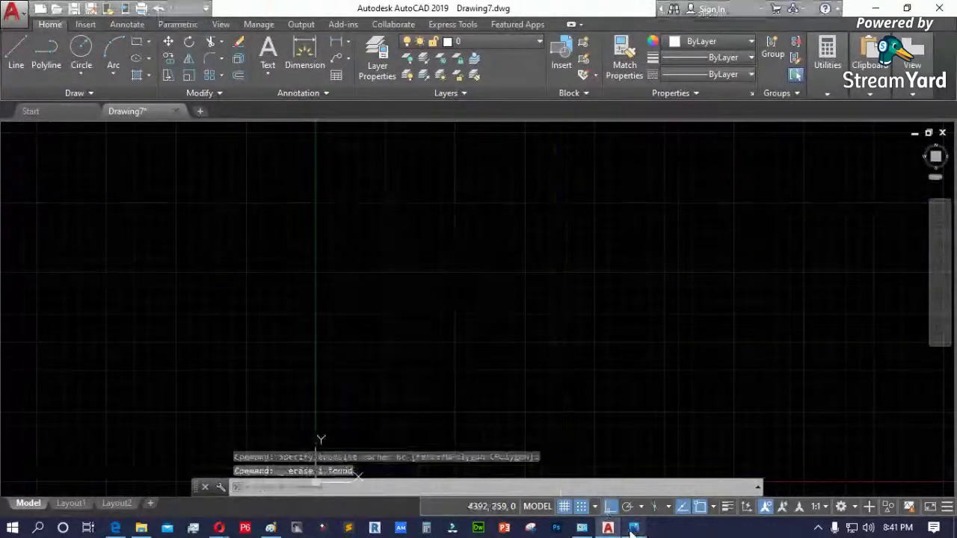
{"action": "left_click", "coordinate": [634, 528]}
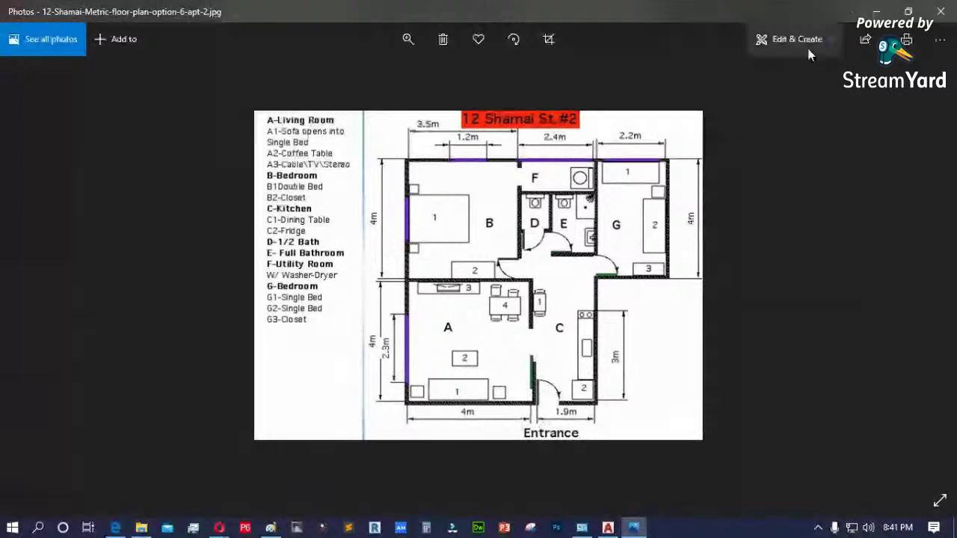
- Minimize Photos after checking the plan, returning to the empty AutoCAD drawing
{"action": "left_click", "coordinate": [876, 12]}
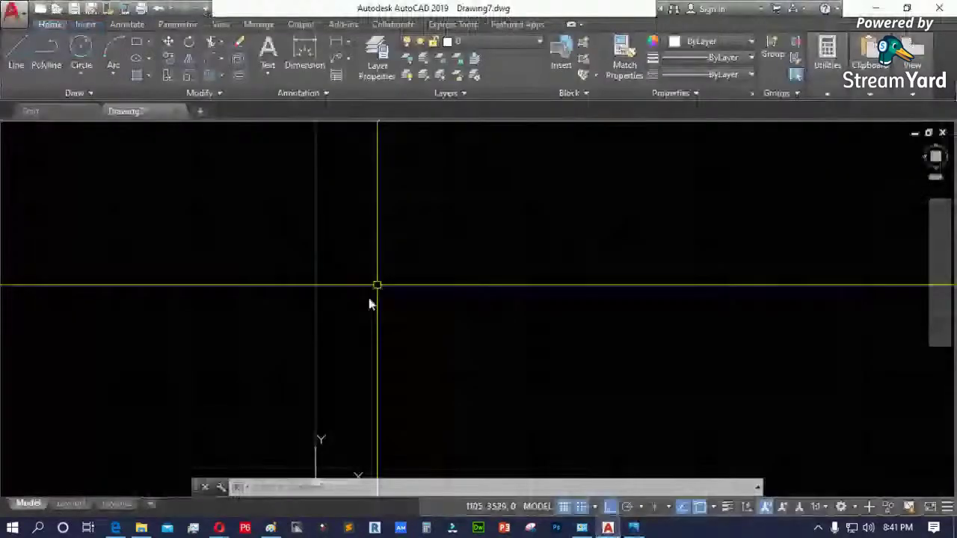
- Draw a trial wall line with 5000 and 4000 segments, then erase it
{"action": "type", "text": "l"}
{"action": "key", "text": "Return"}
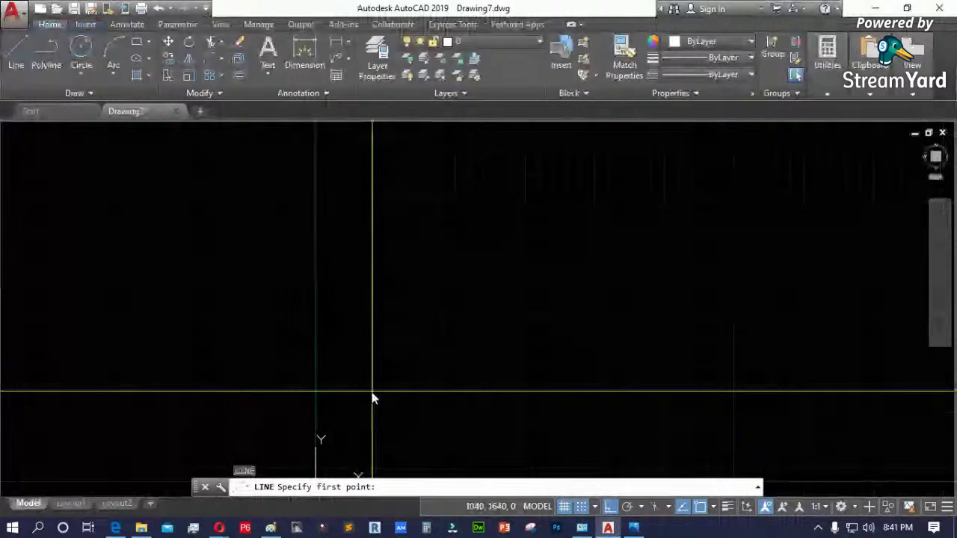
{"action": "left_click", "coordinate": [371, 390]}
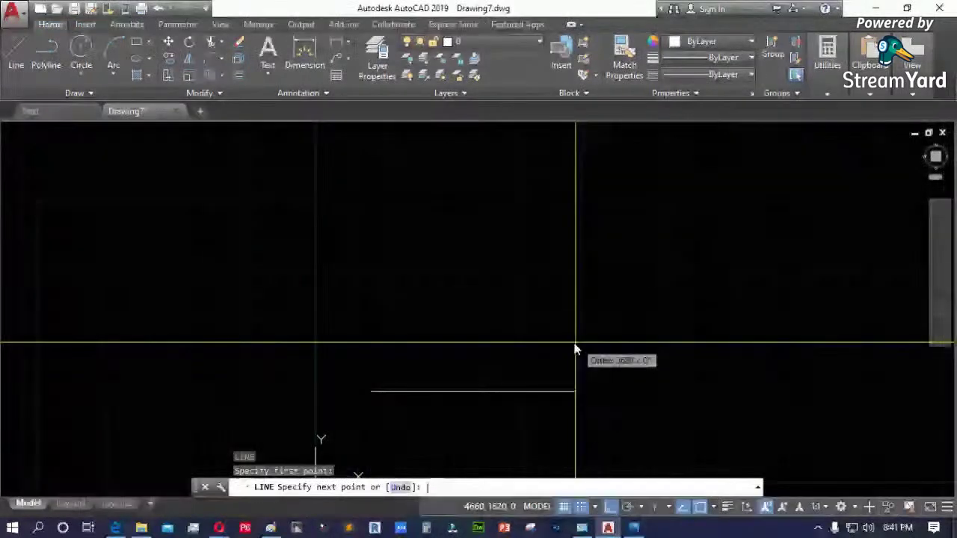
{"action": "type", "text": "5000"}
{"action": "key", "text": "Return"}
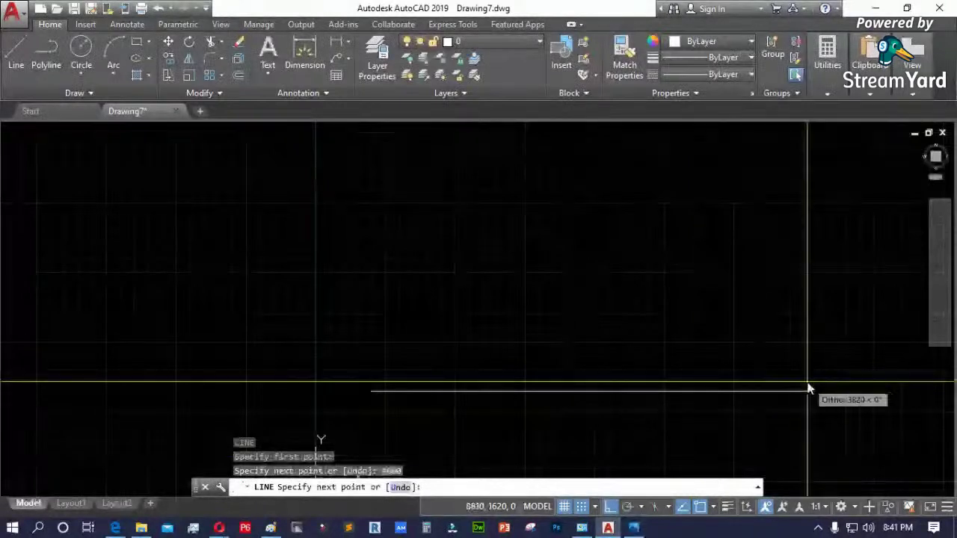
{"action": "type", "text": "4000"}
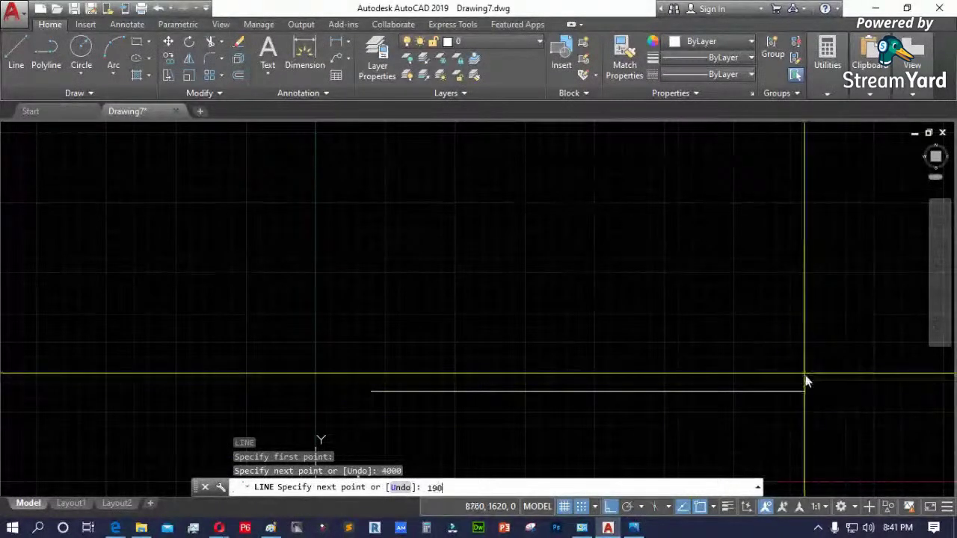
{"action": "key", "text": "Return"}
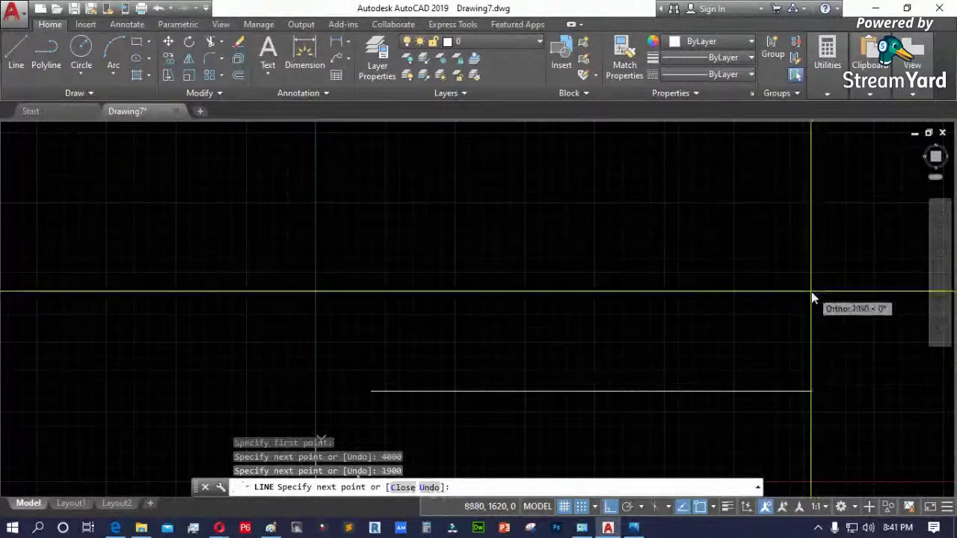
{"action": "key", "text": "Return"}
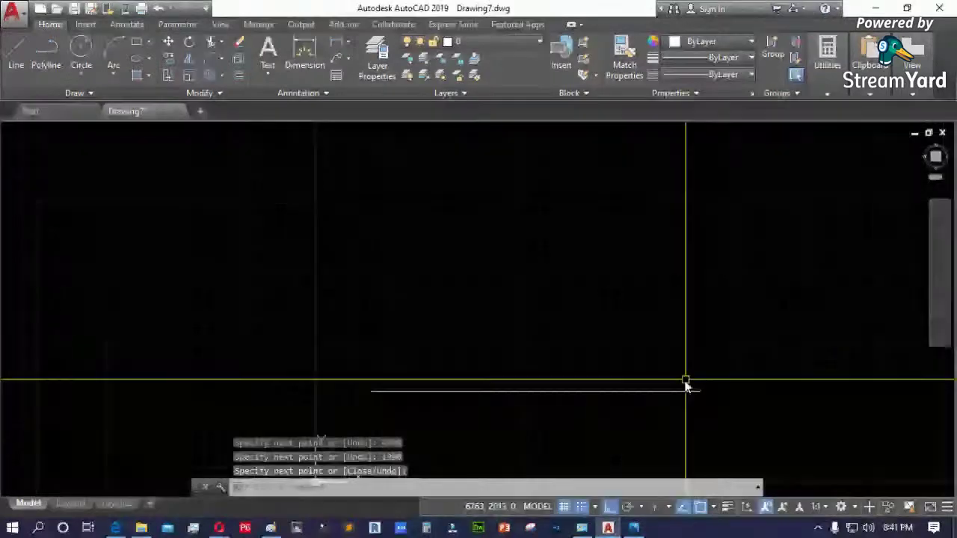
{"action": "left_click", "coordinate": [686, 384]}
{"action": "left_click", "coordinate": [528, 353]}
{"action": "key", "text": "Delete"}
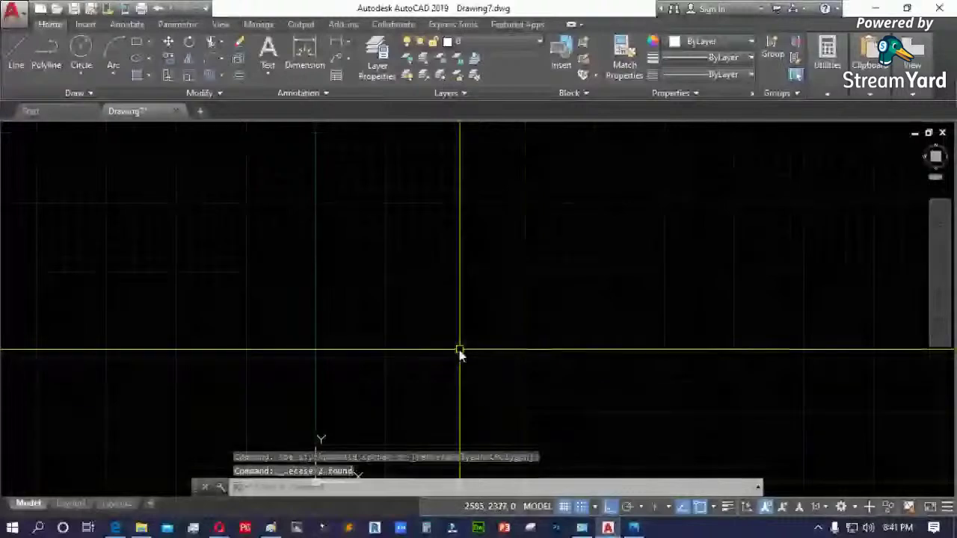
- Sketch a trial outline of diagonal, vertical, horizontal and angled segments, toggling Ortho with F8
{"action": "type", "text": "l"}
{"action": "key", "text": "Return"}
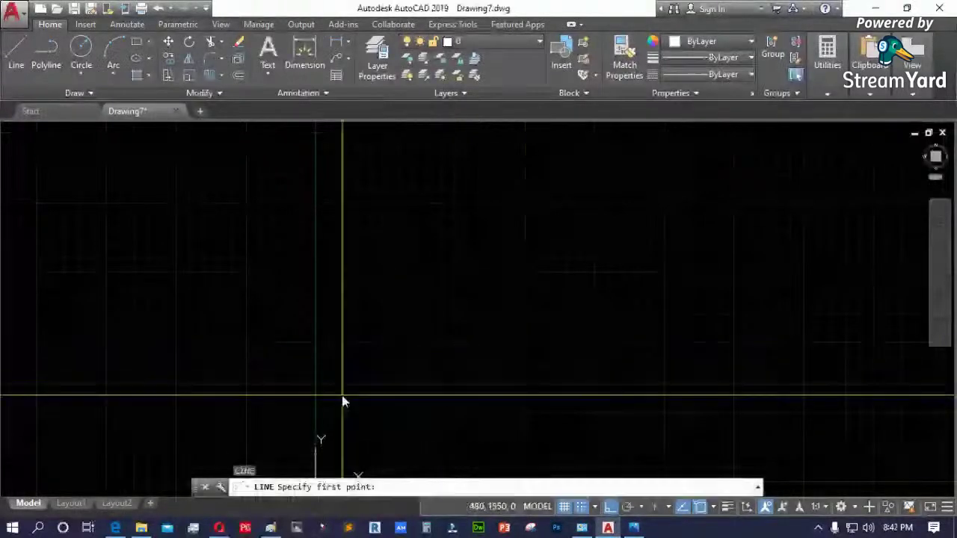
{"action": "left_click", "coordinate": [343, 396]}
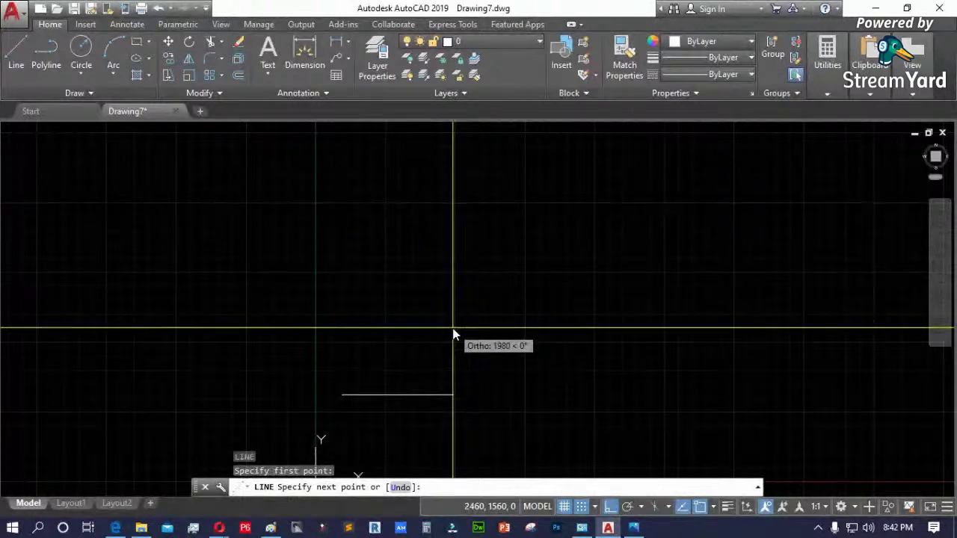
{"action": "key", "text": "F8"}
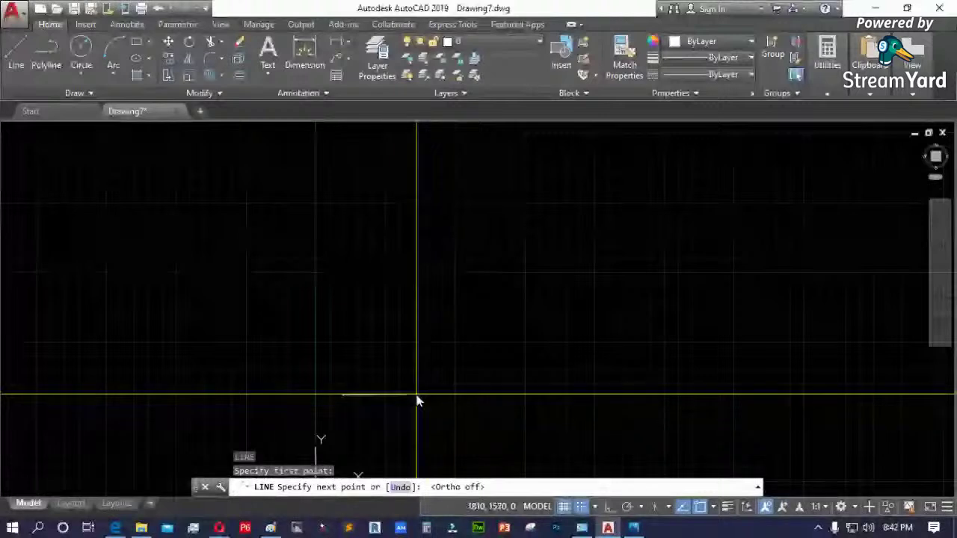
{"action": "scroll", "coordinate": [375, 389], "scroll_direction": "up", "scroll_amount": 4}
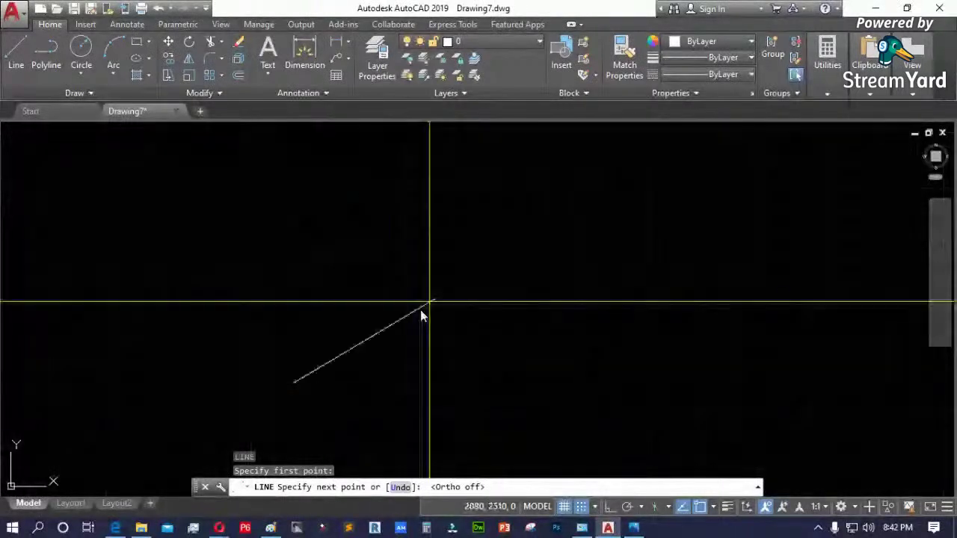
{"action": "left_click", "coordinate": [465, 274]}
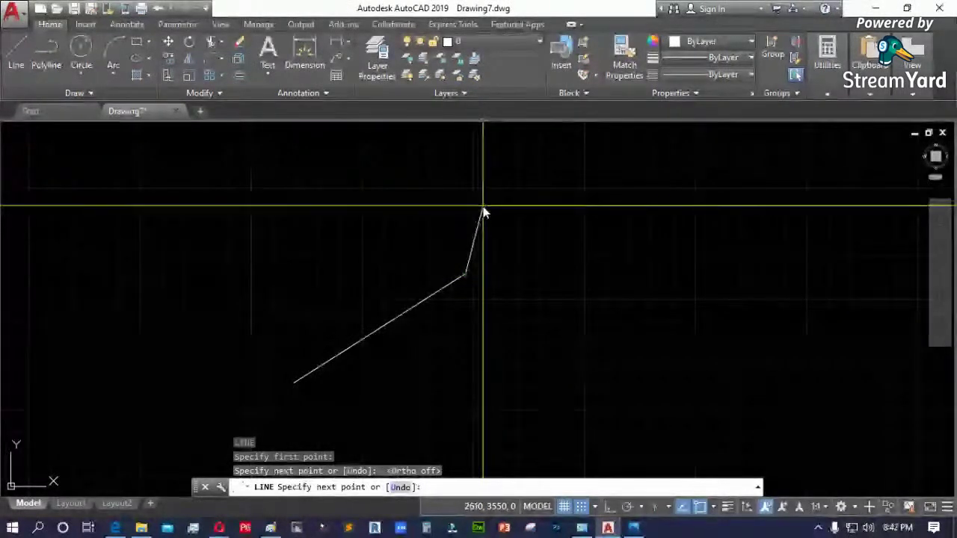
{"action": "key", "text": "F8"}
{"action": "left_click", "coordinate": [546, 221]}
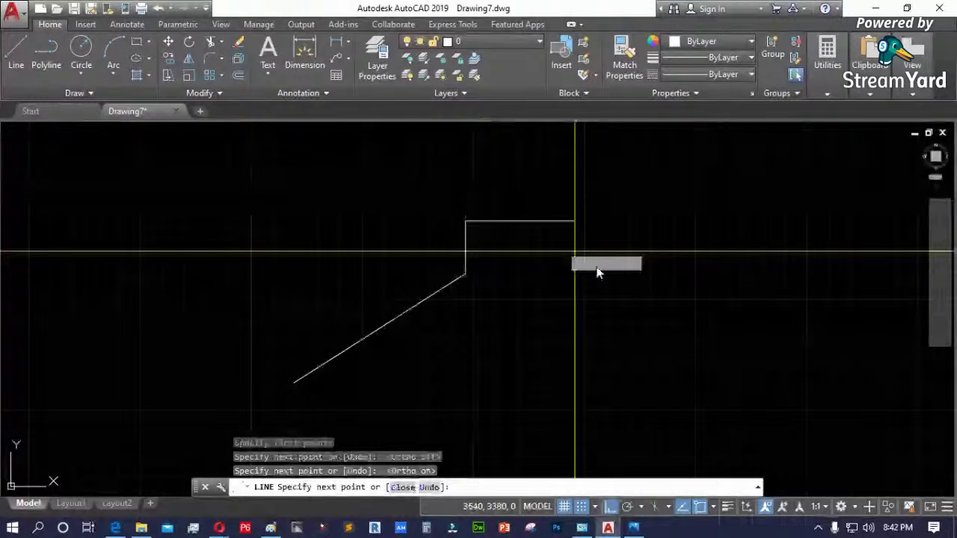
{"action": "left_click", "coordinate": [612, 307]}
{"action": "left_click", "coordinate": [641, 356]}
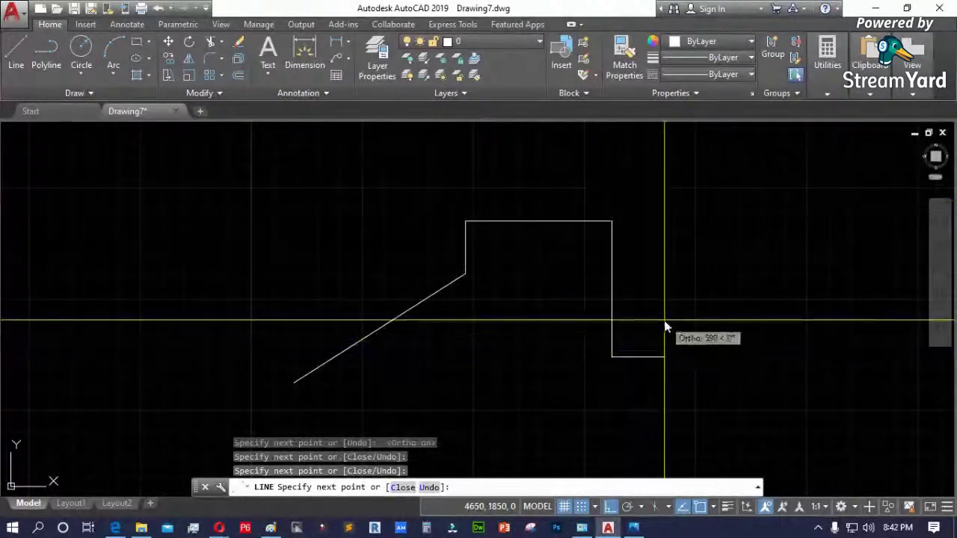
{"action": "key", "text": "F8"}
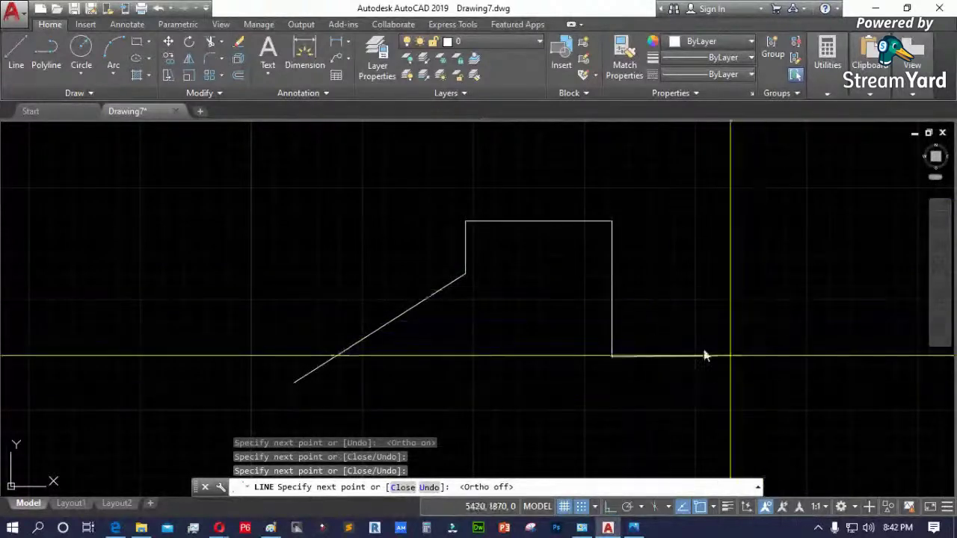
{"action": "left_click", "coordinate": [671, 346]}
{"action": "key", "text": "Escape"}
- Erase the trial outline in two window selections and start a new line at a first point
{"action": "left_click", "coordinate": [687, 197]}
{"action": "left_click", "coordinate": [542, 357]}
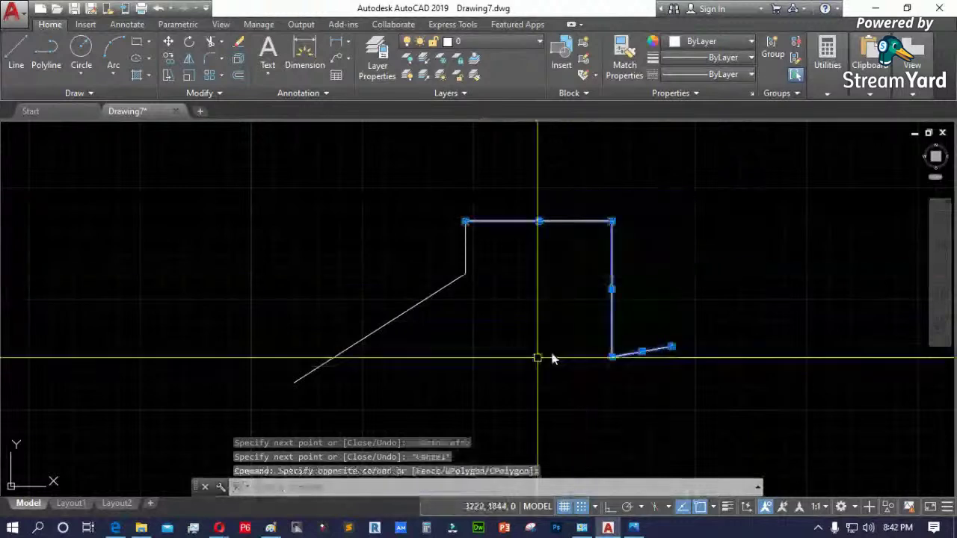
{"action": "key", "text": "Delete"}
{"action": "left_click", "coordinate": [534, 368]}
{"action": "left_click", "coordinate": [420, 225]}
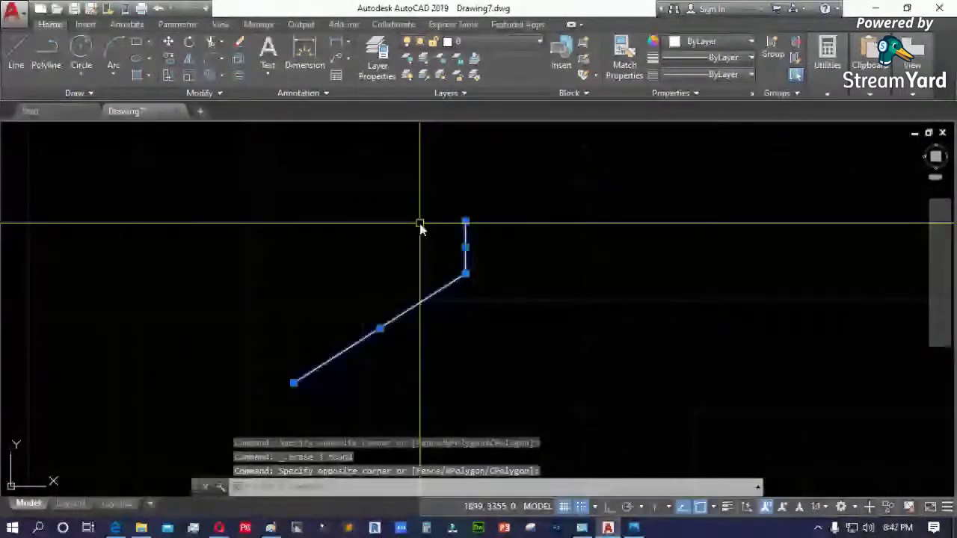
{"action": "key", "text": "Delete"}
{"action": "type", "text": "l"}
{"action": "key", "text": "Return"}
{"action": "left_click", "coordinate": [323, 359]}
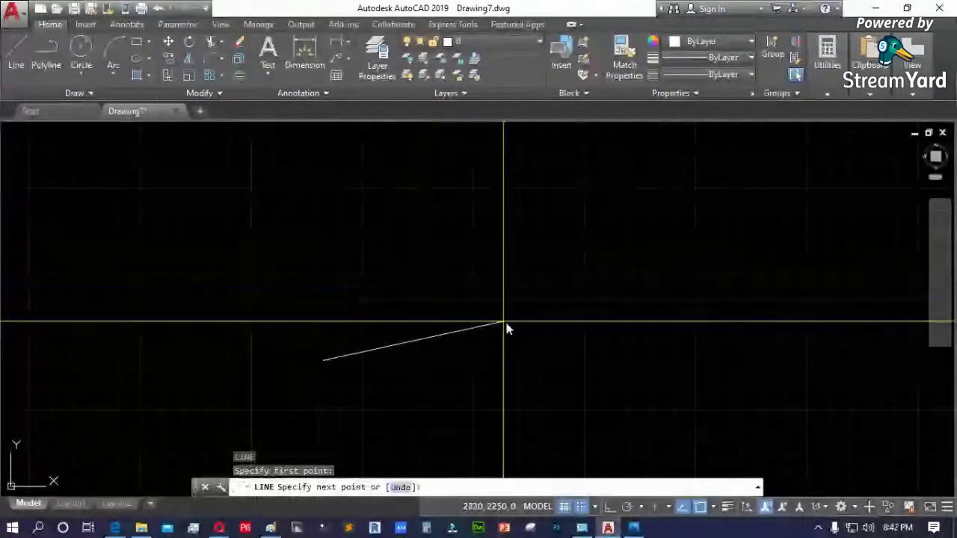
- Add a diagonal and a vertical segment, then cancel and erase those trial lines
{"action": "left_click", "coordinate": [538, 276]}
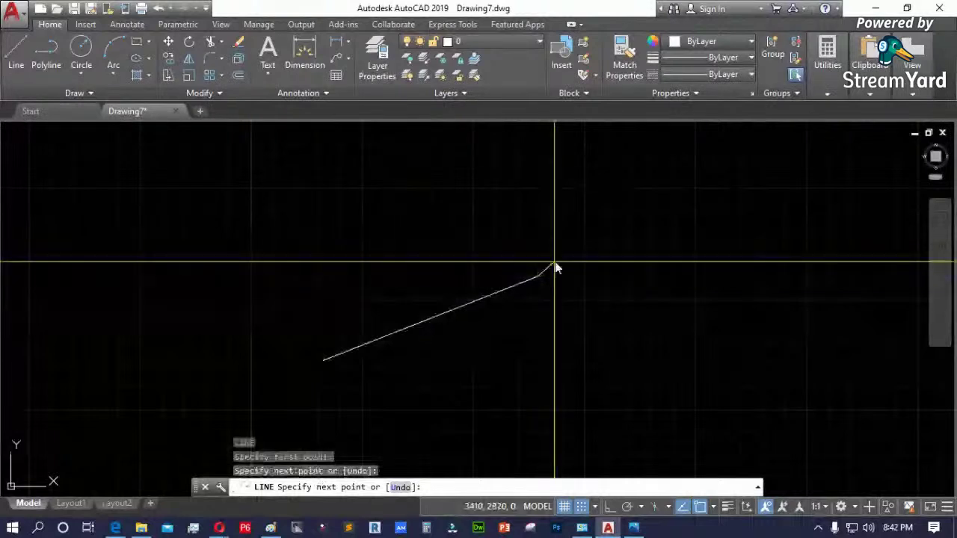
{"action": "key", "text": "F8"}
{"action": "left_click", "coordinate": [583, 188]}
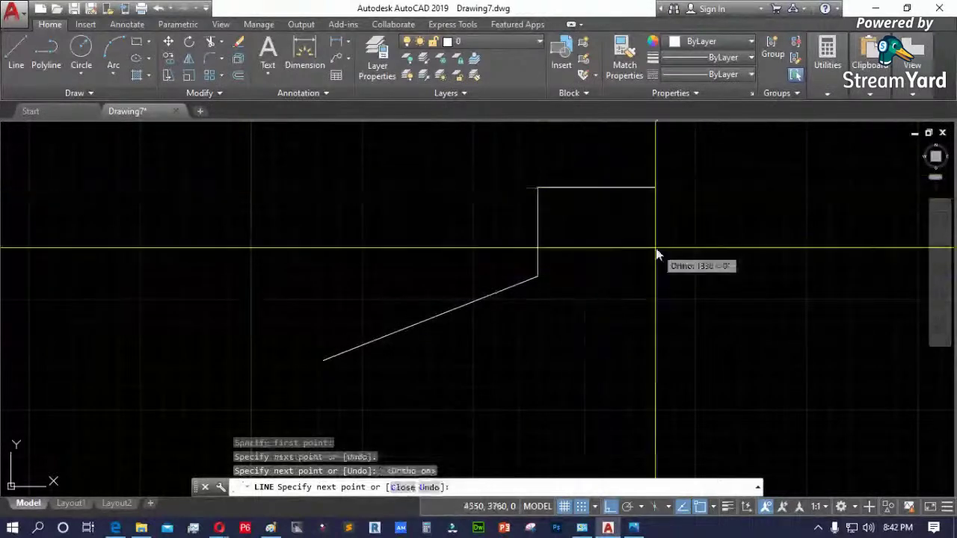
{"action": "key", "text": "F8"}
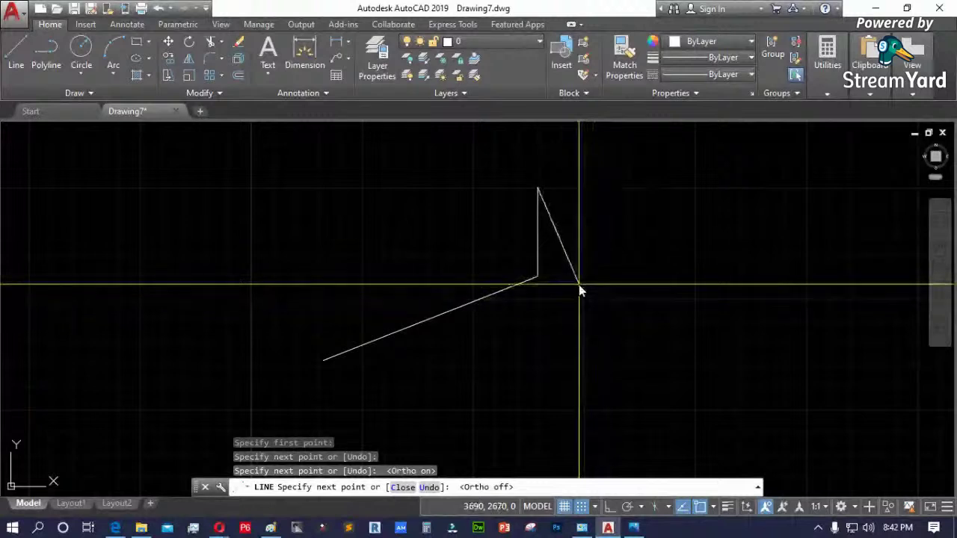
{"action": "key", "text": "F8"}
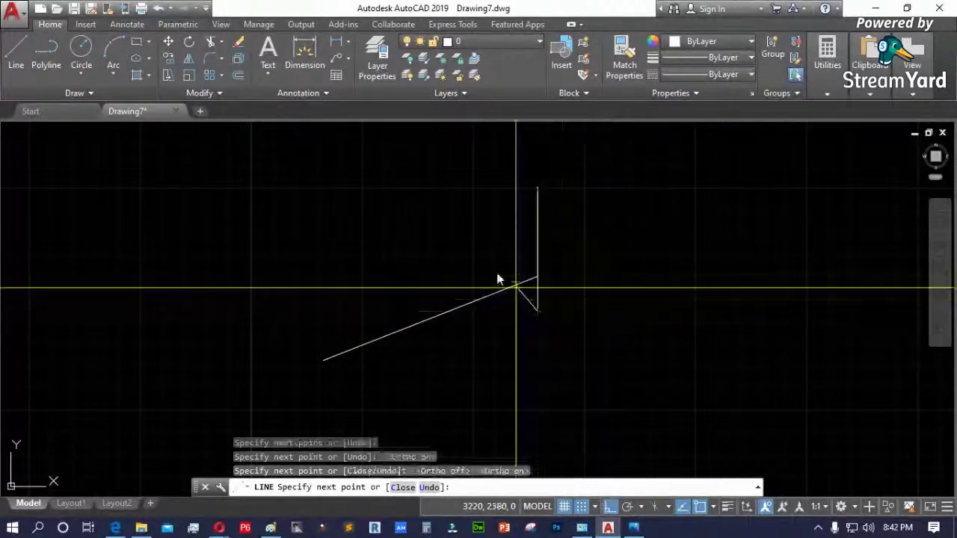
{"action": "key", "text": "Escape"}
{"action": "left_click_drag", "start_coordinate": [560, 281], "coordinate": [500, 306]}
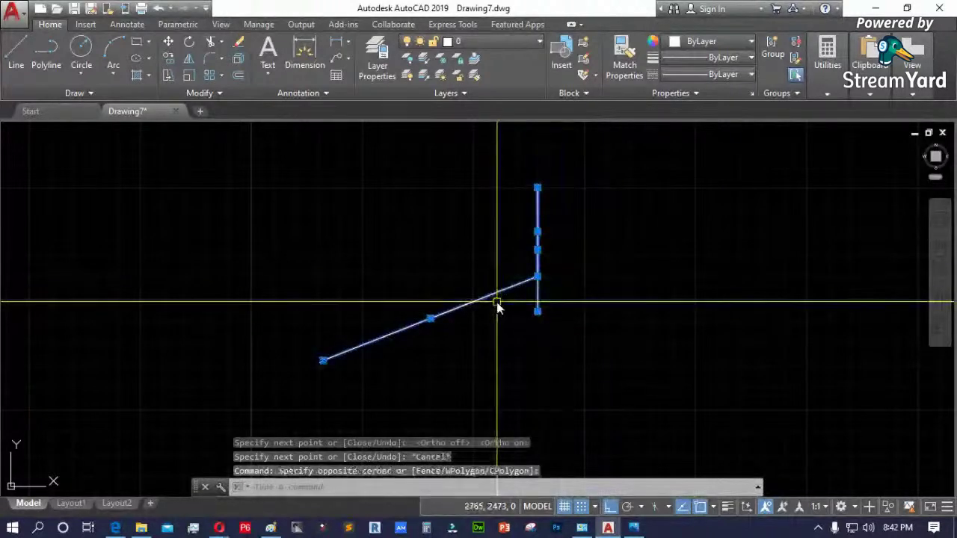
{"action": "key", "text": "Delete"}
- Sketch another outline: diagonal, vertical, sloped top, steep diagonal and short vertical, toggling Ortho
{"action": "type", "text": "l"}
{"action": "key", "text": "Return"}
{"action": "left_click", "coordinate": [342, 362]}
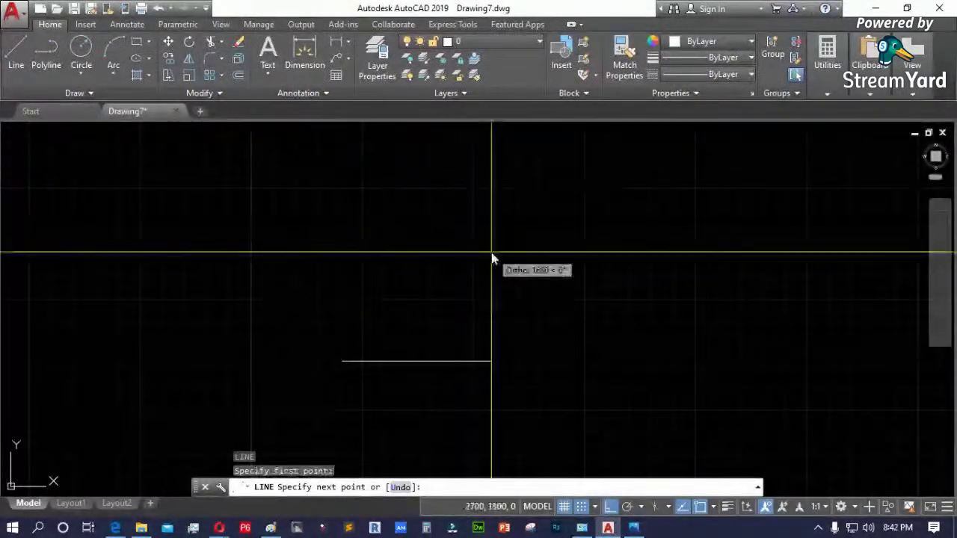
{"action": "key", "text": "F8"}
{"action": "left_click", "coordinate": [542, 275]}
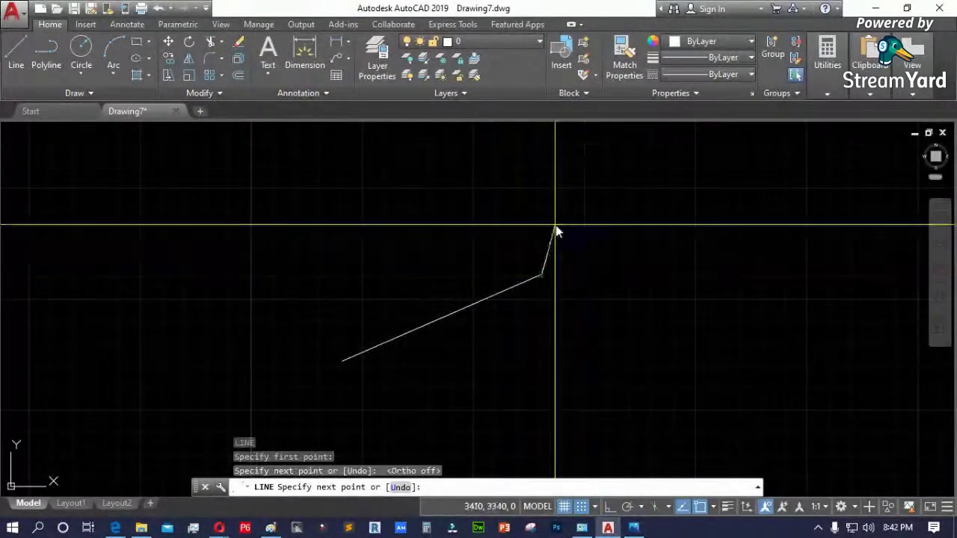
{"action": "key", "text": "F8"}
{"action": "left_click", "coordinate": [548, 185]}
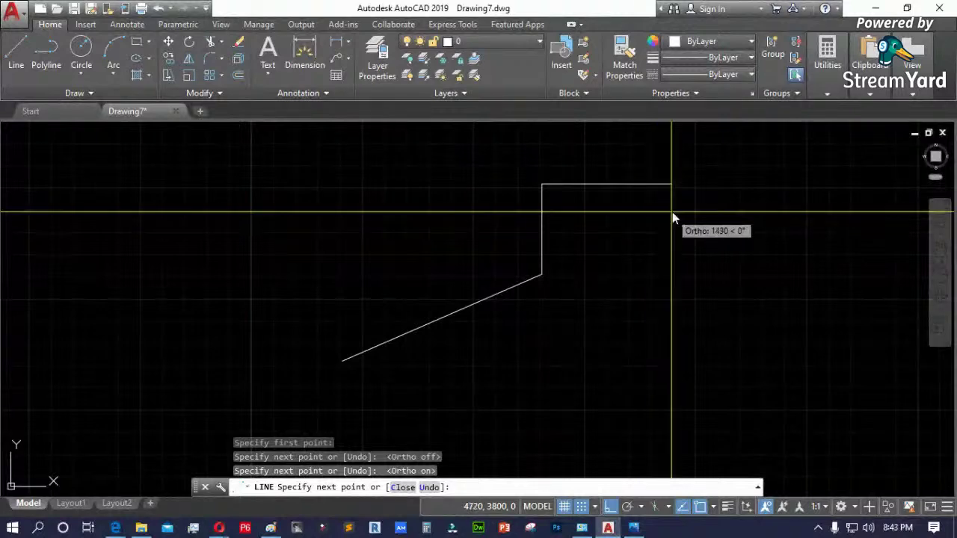
{"action": "key", "text": "F8"}
{"action": "left_click", "coordinate": [681, 272]}
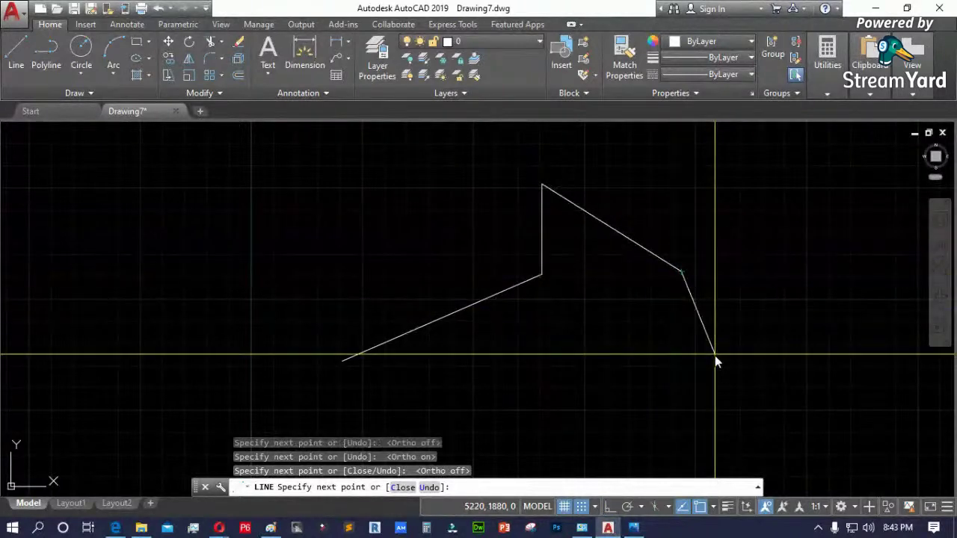
{"action": "left_click", "coordinate": [715, 355]}
{"action": "key", "text": "F8"}
{"action": "left_click", "coordinate": [715, 264]}
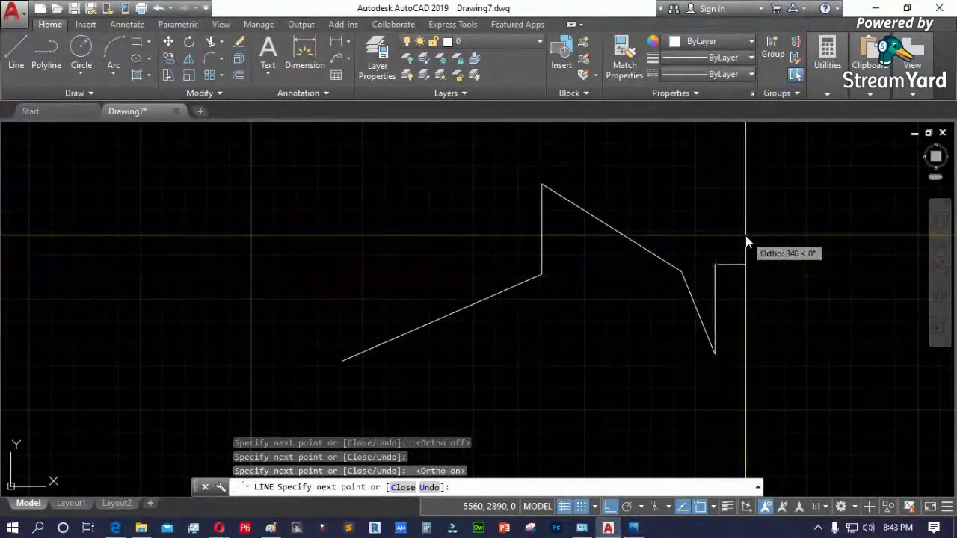
{"action": "key", "text": "Escape"}
- Window-select and delete all five outline lines, then bring up the floor plan image
{"action": "left_click", "coordinate": [745, 236]}
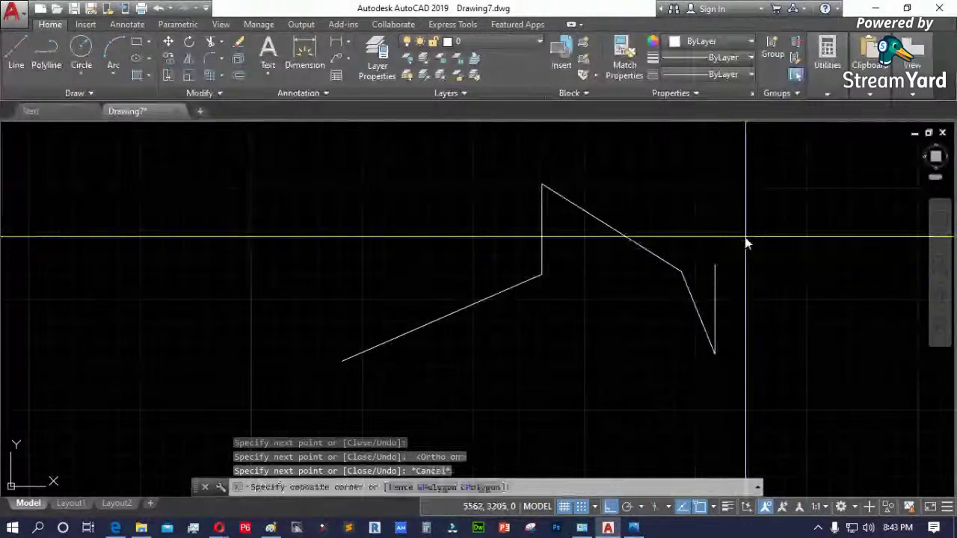
{"action": "left_click", "coordinate": [486, 335]}
{"action": "key", "text": "Delete"}
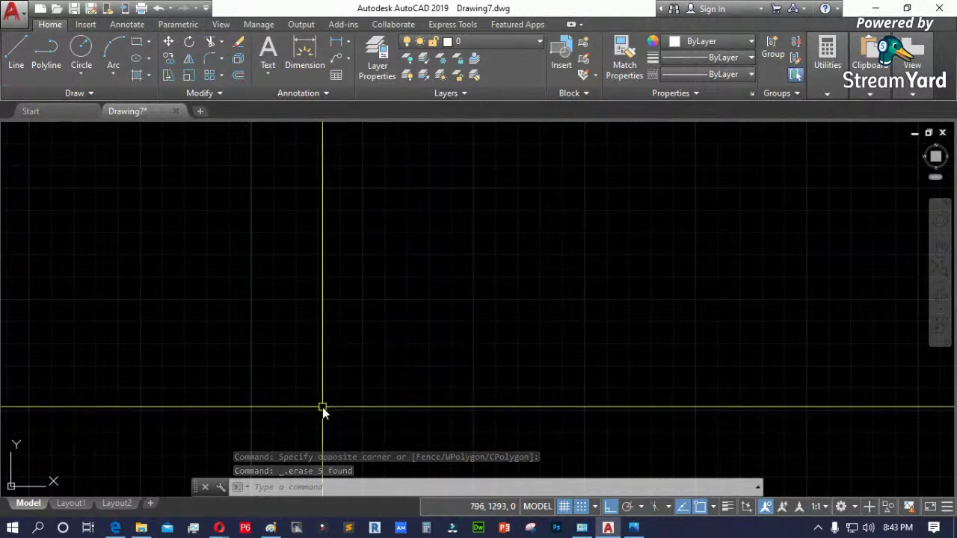
{"action": "left_click", "coordinate": [634, 528]}
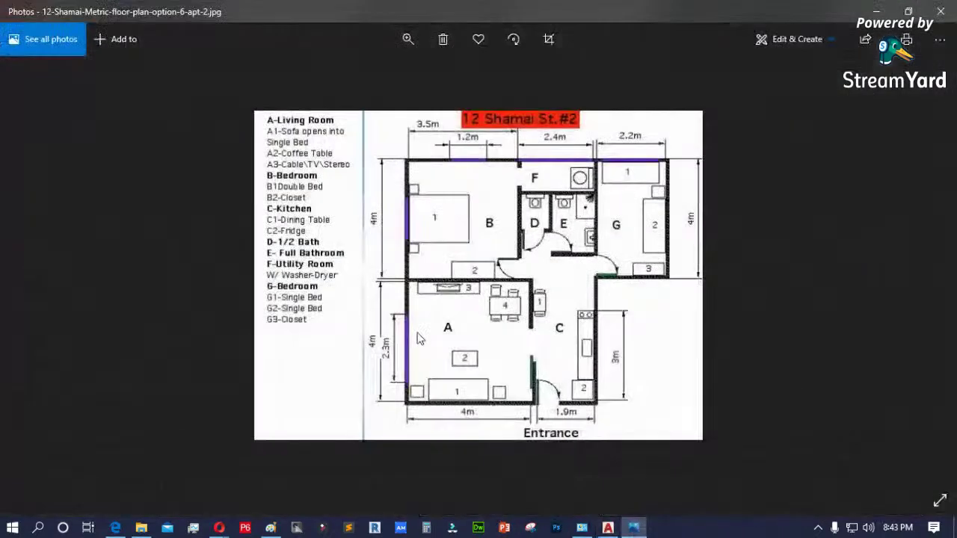
{"action": "left_click", "coordinate": [873, 12]}
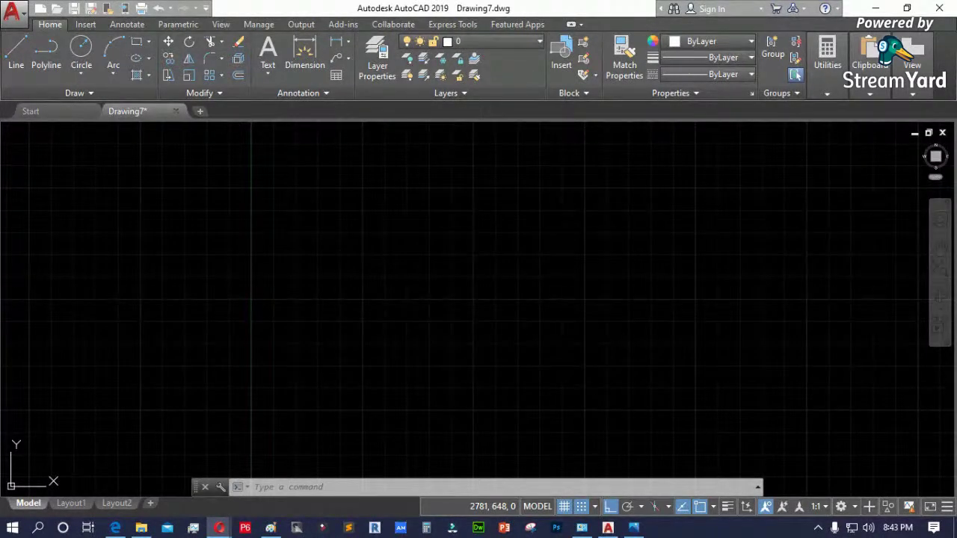
- Activate the AutoCAD window and type L to start a line for the outer wall
{"action": "left_click", "coordinate": [253, 487]}
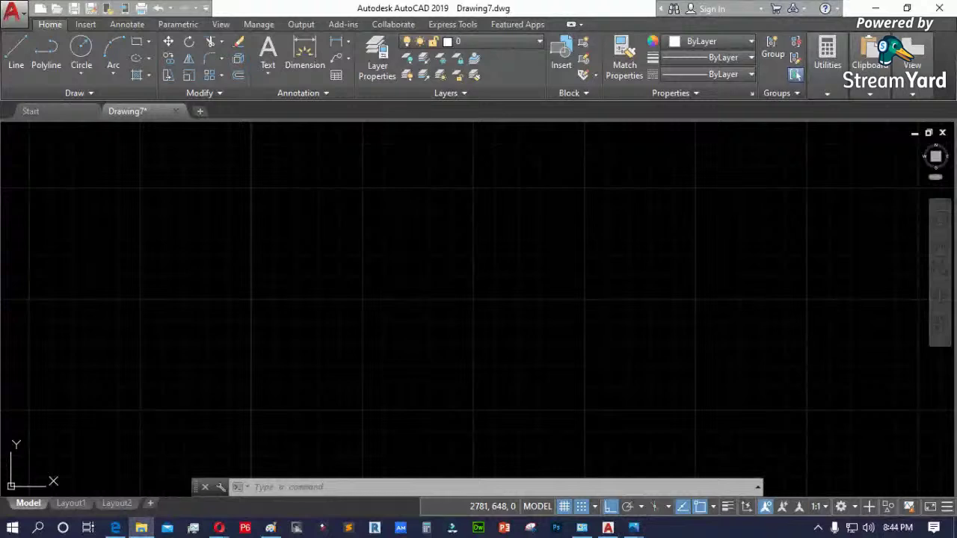
{"action": "key", "text": "alt+Tab"}
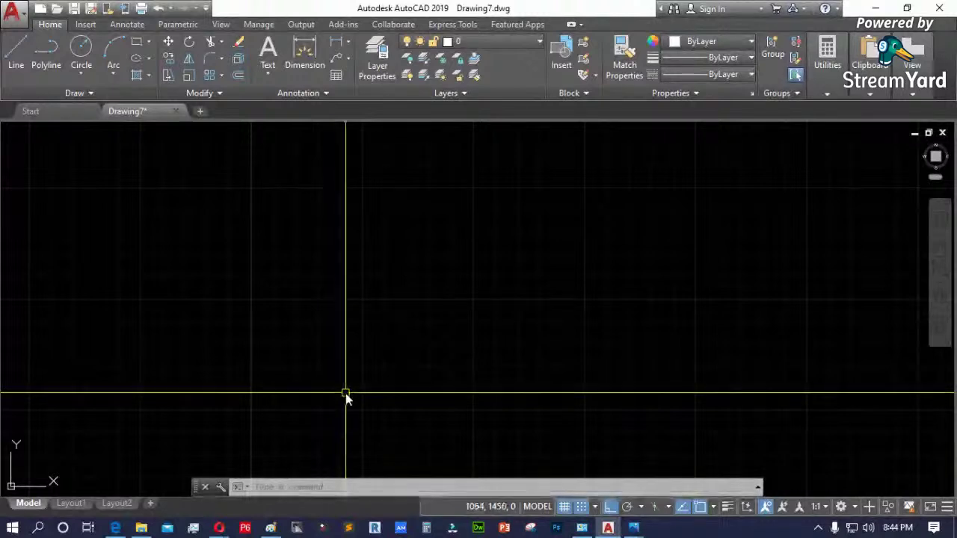
{"action": "type", "text": "l"}
{"action": "key", "text": "Return"}
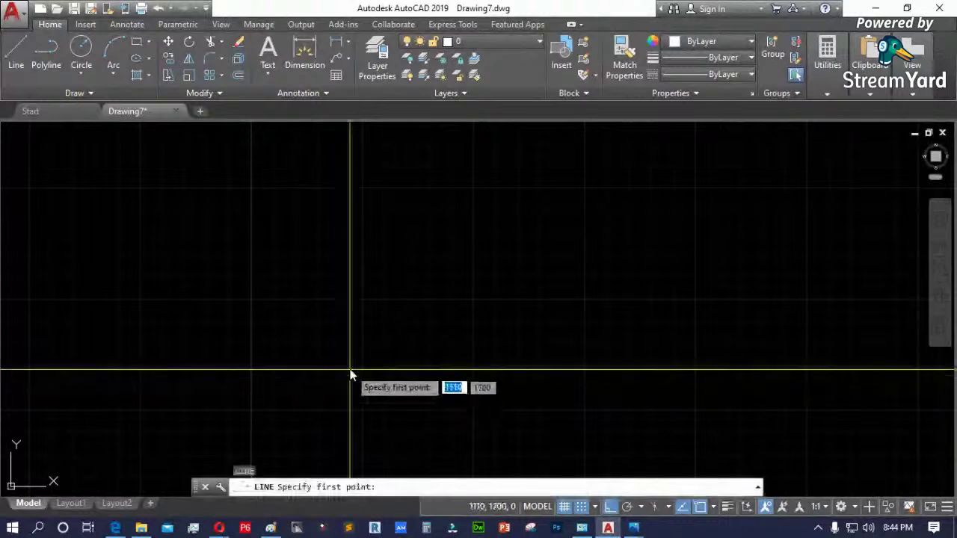
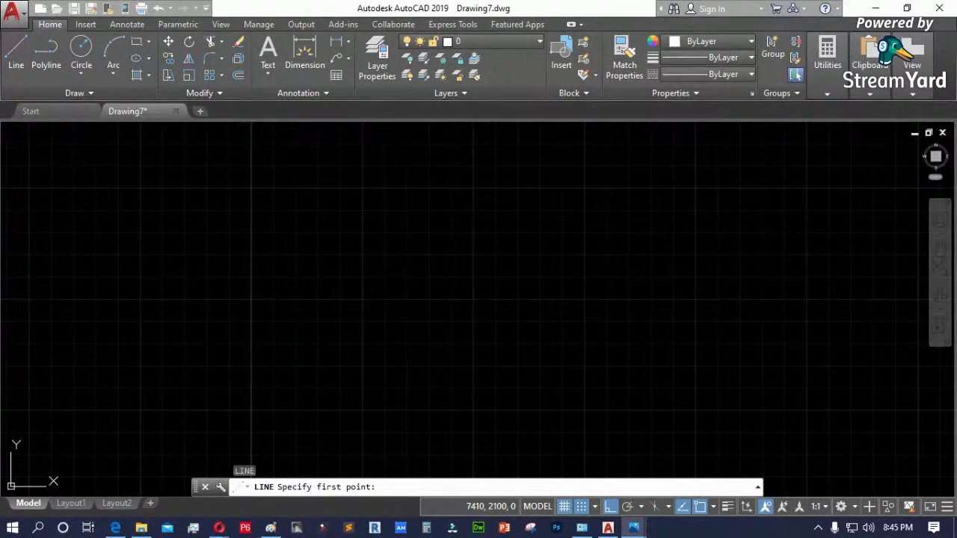
- View the ex-preview-line-command reference image in Photos, then close the viewer
{"action": "left_click", "coordinate": [634, 528]}
{"action": "mouse_move", "coordinate": [459, 92]}
{"action": "left_mouse_down"}
{"action": "mouse_move", "coordinate": [310, 91]}
{"action": "mouse_move", "coordinate": [310, 118]}
{"action": "mouse_move", "coordinate": [594, 106]}
{"action": "left_mouse_up"}
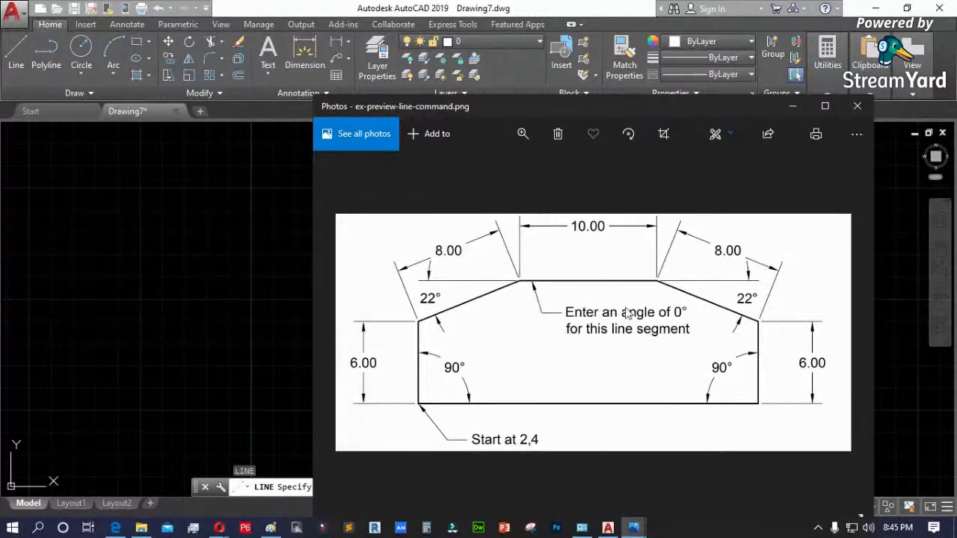
{"action": "left_click", "coordinate": [857, 106]}
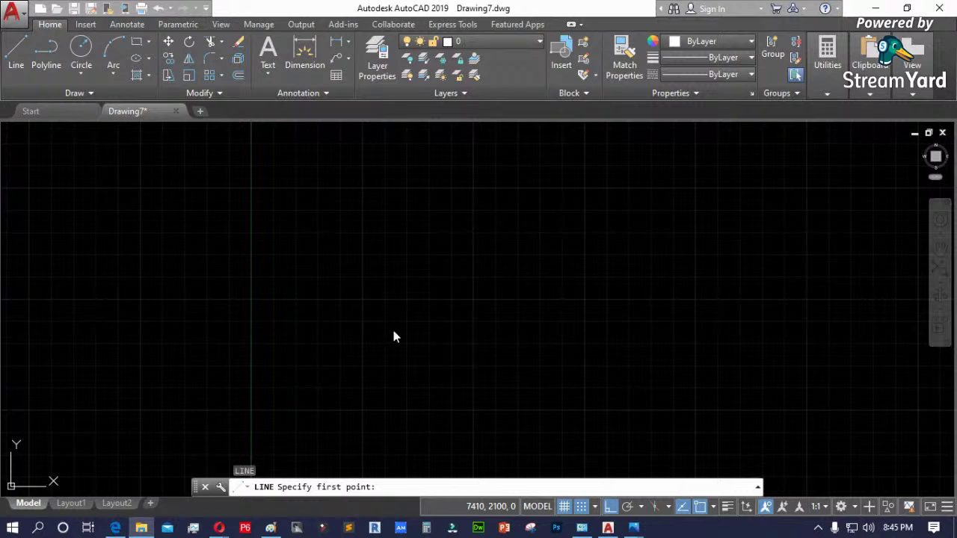
{"action": "scroll", "coordinate": [171, 332], "scroll_direction": "down", "scroll_amount": 2}
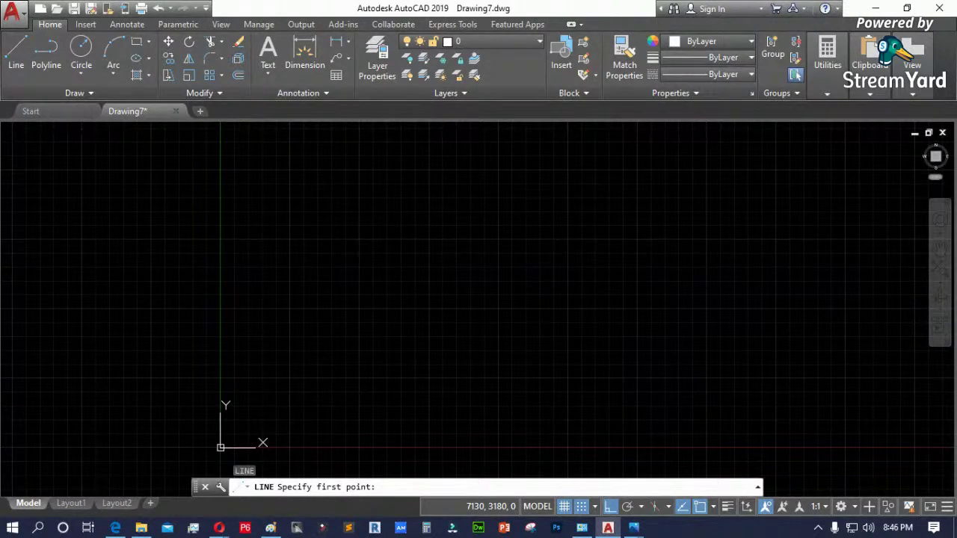
- Copy the ex-preview-line-command PNG from Local Disk (D:) in File Explorer
{"action": "key", "text": "alt+Tab"}
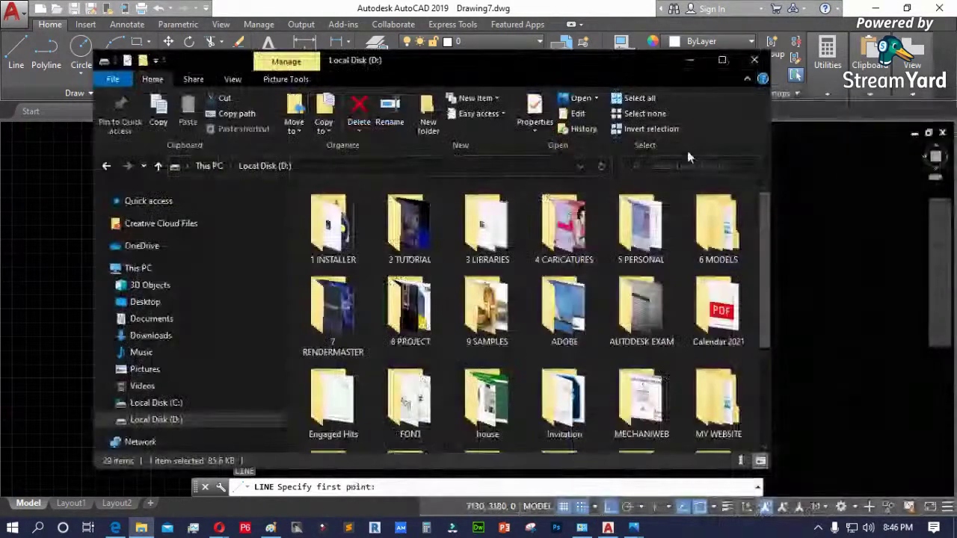
{"action": "double_click", "coordinate": [655, 401]}
{"action": "right_click", "coordinate": [654, 404]}
{"action": "mouse_move", "coordinate": [673, 400]}
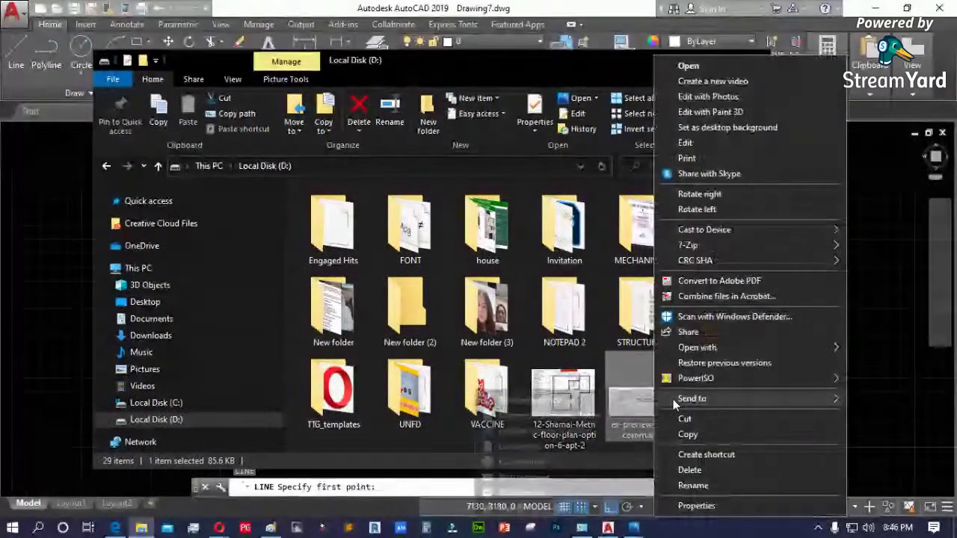
{"action": "left_click", "coordinate": [848, 404]}
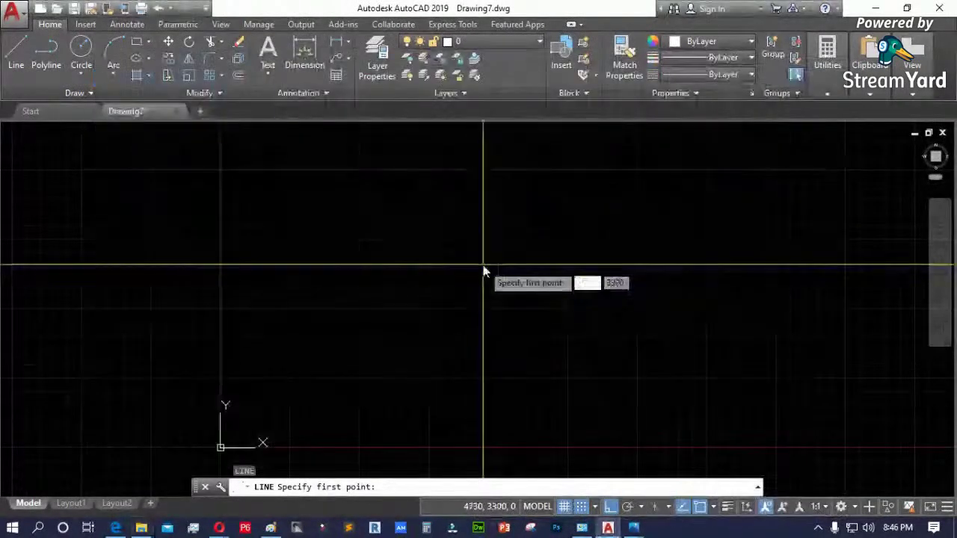
- Paste the copied reference image at a picked corner and size with 0 rotation
{"action": "key", "text": "ctrl+v"}
{"action": "left_click", "coordinate": [338, 389]}
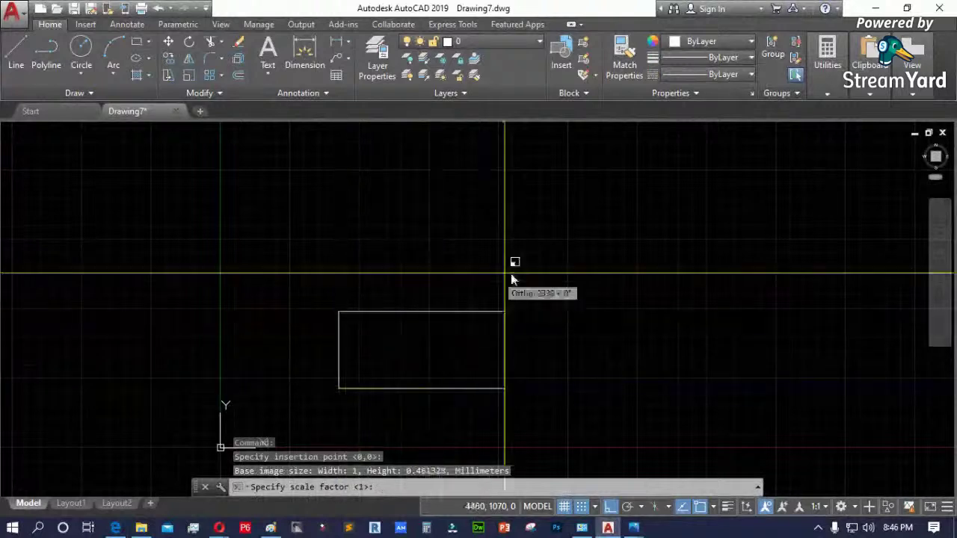
{"action": "left_click", "coordinate": [665, 226]}
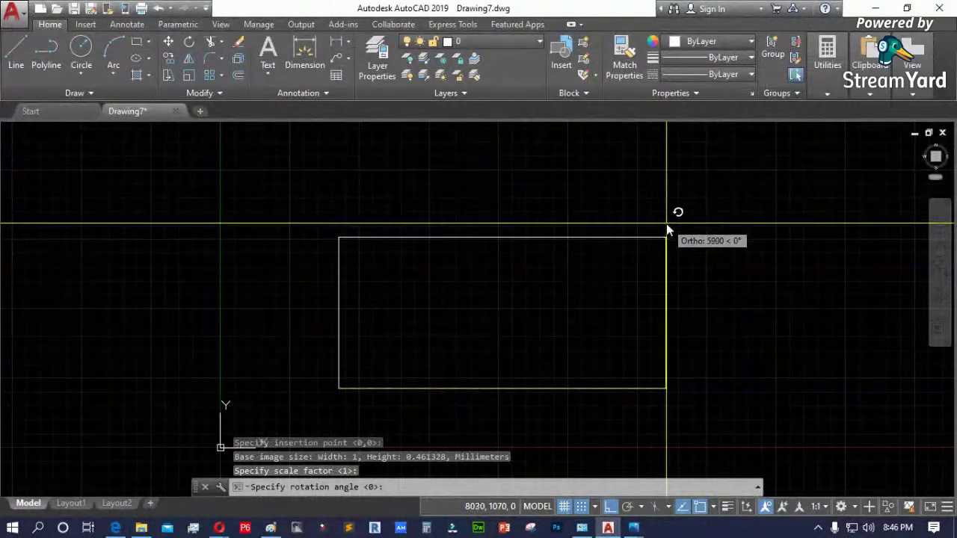
{"action": "key", "text": "Return"}
{"action": "key", "text": "Return"}
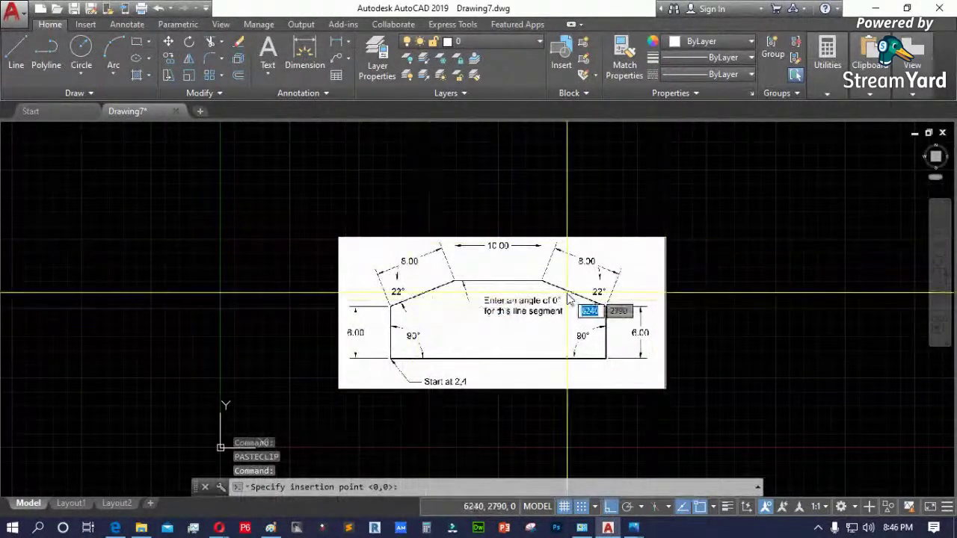
{"action": "key", "text": "Escape"}
{"action": "key", "text": "Escape"}
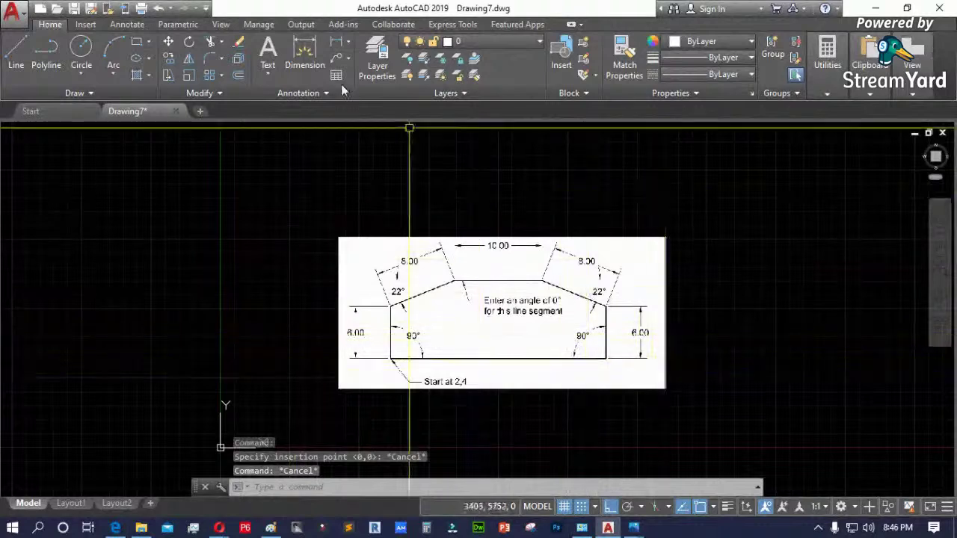
- Look over the Insert tab, then pan across the image to inspect its 10.00 and 6.00 dimensions
{"action": "left_click", "coordinate": [85, 27]}
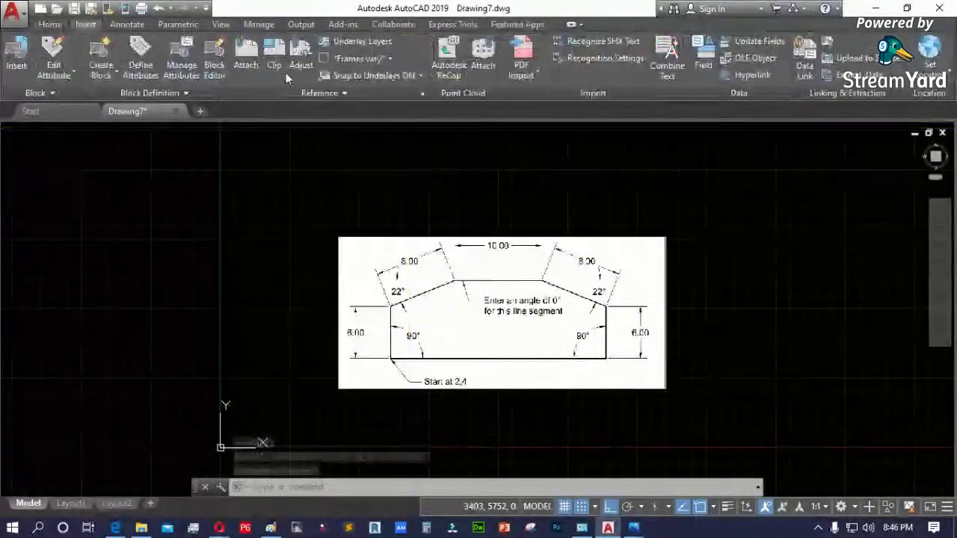
{"action": "left_click", "coordinate": [535, 76]}
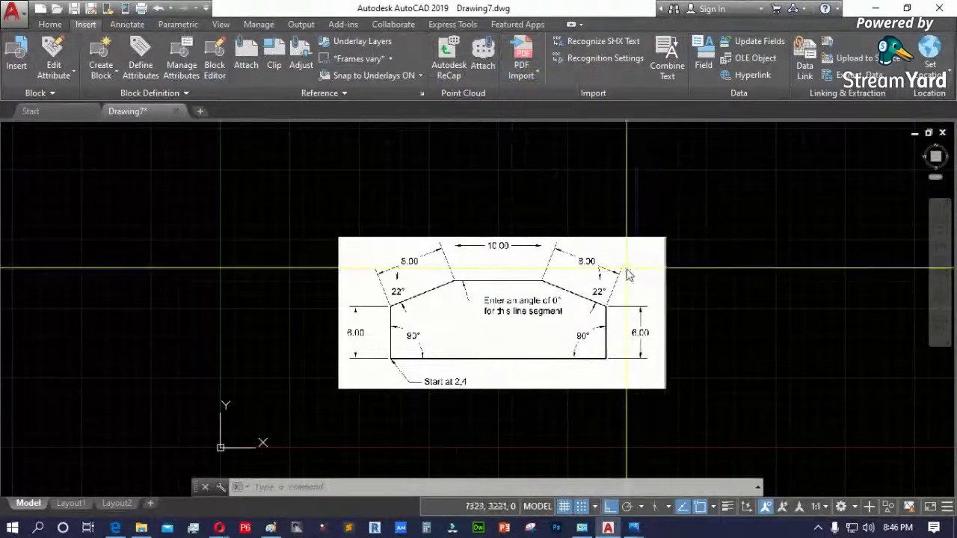
{"action": "scroll", "coordinate": [362, 280], "scroll_direction": "down", "scroll_amount": 1}
{"action": "type", "text": "p"}
{"action": "key", "text": "Return"}
{"action": "mouse_move", "coordinate": [427, 288]}
{"action": "left_mouse_down"}
{"action": "mouse_move", "coordinate": [333, 293]}
{"action": "mouse_move", "coordinate": [389, 297]}
{"action": "mouse_move", "coordinate": [486, 278]}
{"action": "mouse_move", "coordinate": [523, 243]}
{"action": "left_mouse_up"}
{"action": "scroll", "coordinate": [344, 299], "scroll_direction": "up", "scroll_amount": 3}
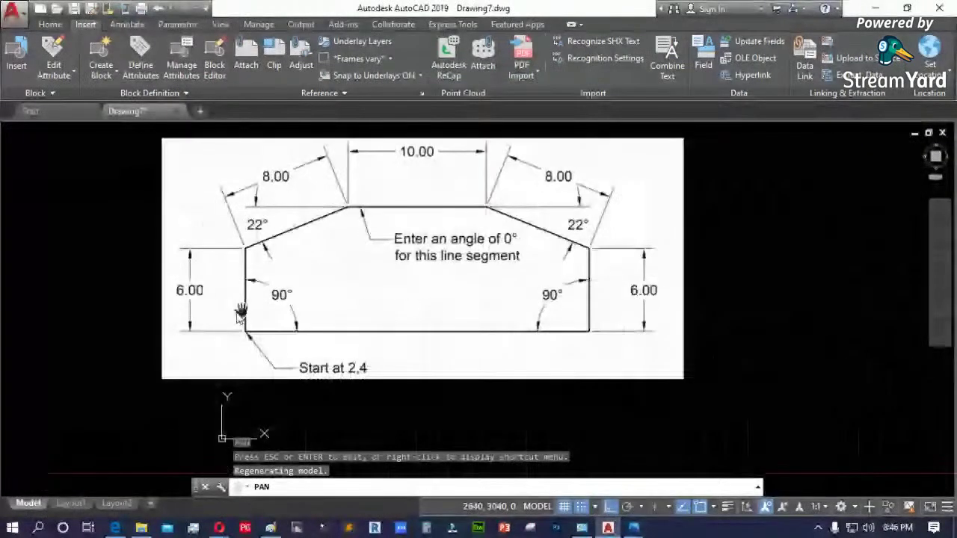
{"action": "left_click_drag", "start_coordinate": [239, 321], "coordinate": [316, 299]}
{"action": "mouse_move", "coordinate": [408, 311]}
{"action": "left_mouse_down"}
{"action": "mouse_move", "coordinate": [336, 304]}
{"action": "mouse_move", "coordinate": [253, 374]}
{"action": "left_mouse_up"}
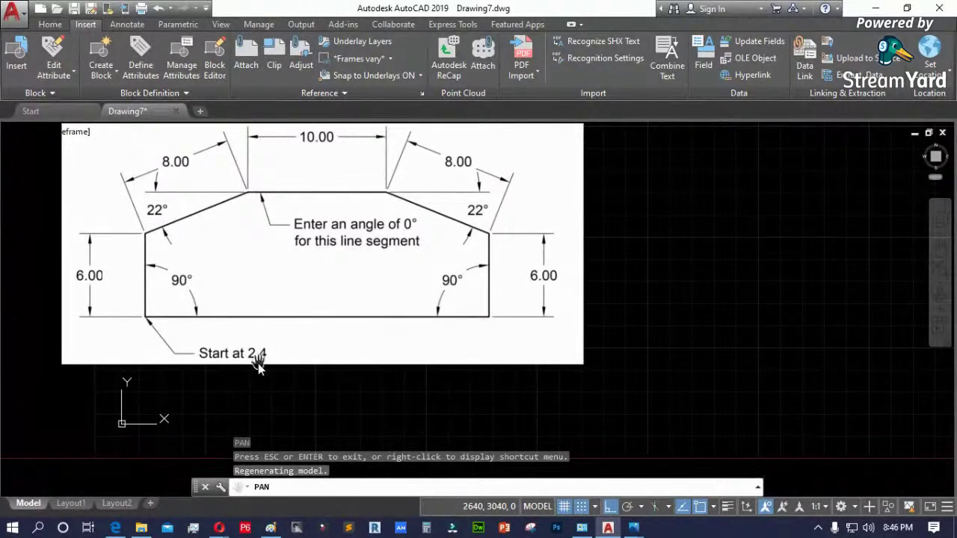
{"action": "mouse_move", "coordinate": [402, 305]}
{"action": "left_mouse_down"}
{"action": "mouse_move", "coordinate": [290, 285]}
{"action": "mouse_move", "coordinate": [178, 302]}
{"action": "left_mouse_up"}
{"action": "key", "text": "Escape"}
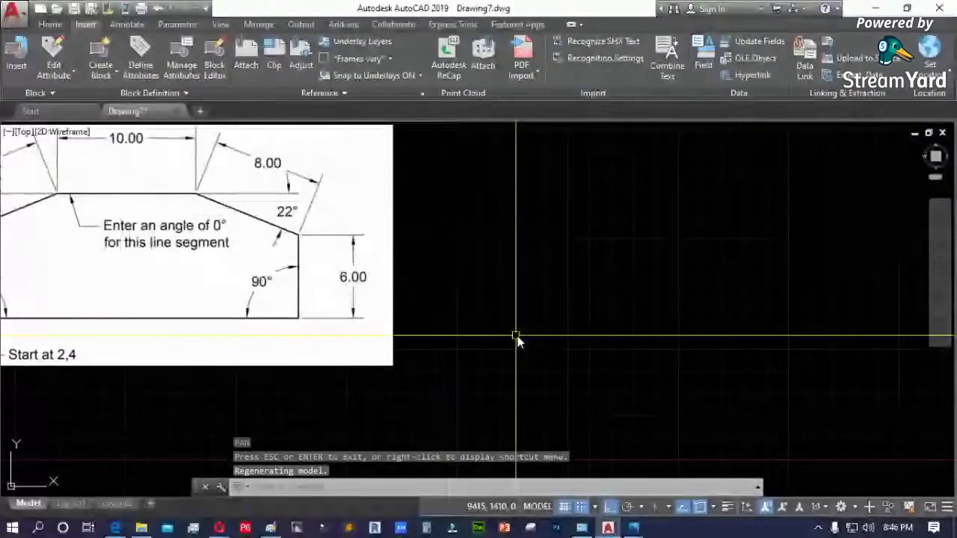
- Move the reference image up, higher above the coordinate origin
{"action": "scroll", "coordinate": [527, 336], "scroll_direction": "down", "scroll_amount": 3}
{"action": "left_click", "coordinate": [427, 348]}
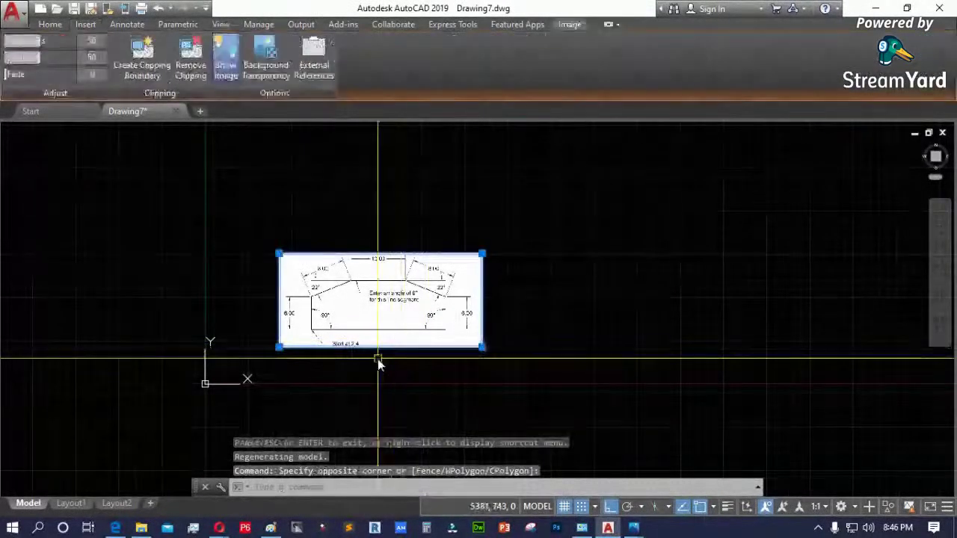
{"action": "type", "text": "M"}
{"action": "key", "text": "Return"}
{"action": "left_click", "coordinate": [295, 385]}
{"action": "left_click", "coordinate": [220, 284]}
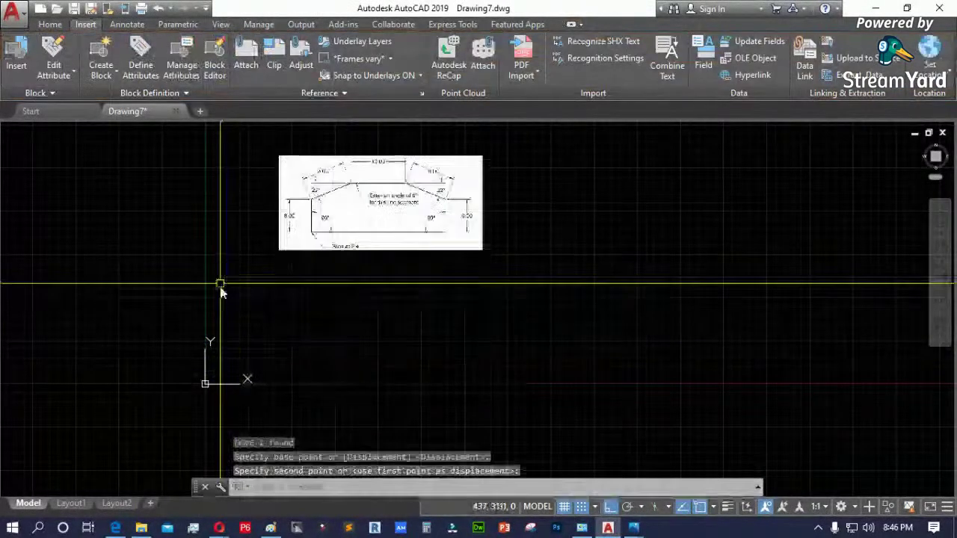
{"action": "scroll", "coordinate": [306, 242], "scroll_direction": "up", "scroll_amount": 4}
{"action": "scroll", "coordinate": [432, 292], "scroll_direction": "down", "scroll_amount": 4}
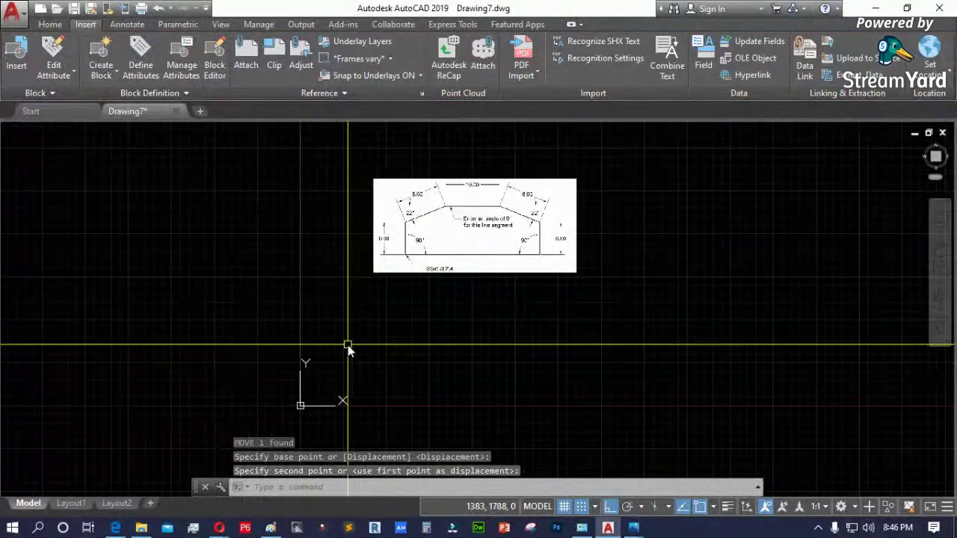
{"action": "type", "text": "l"}
{"action": "key", "text": "Return"}
- Start a line at point 2,4, then cancel it
{"action": "scroll", "coordinate": [415, 276], "scroll_direction": "up", "scroll_amount": 6}
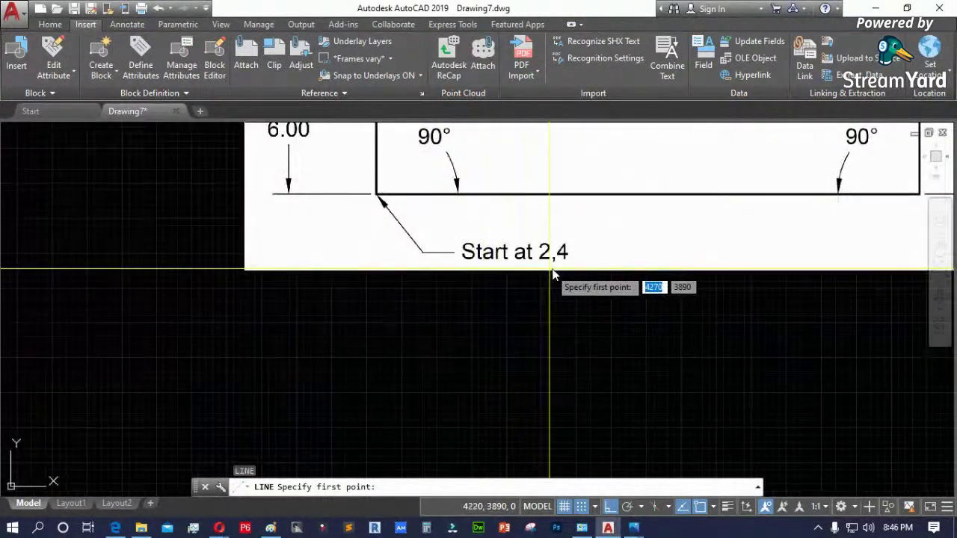
{"action": "scroll", "coordinate": [550, 275], "scroll_direction": "down", "scroll_amount": 2}
{"action": "scroll", "coordinate": [380, 329], "scroll_direction": "down", "scroll_amount": 4}
{"action": "type", "text": "2,4"}
{"action": "key", "text": "Return"}
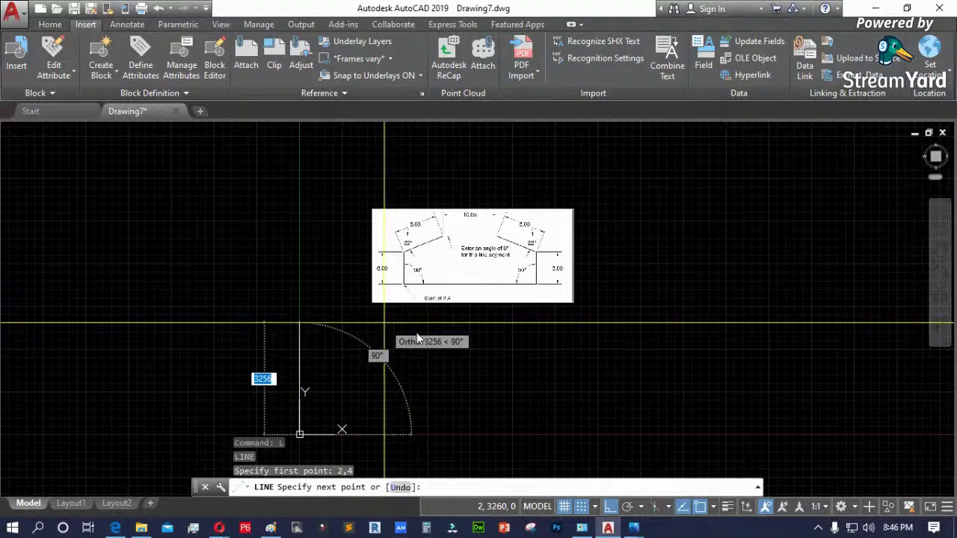
{"action": "scroll", "coordinate": [305, 441], "scroll_direction": "up", "scroll_amount": 3}
{"action": "scroll", "coordinate": [348, 305], "scroll_direction": "down", "scroll_amount": 3}
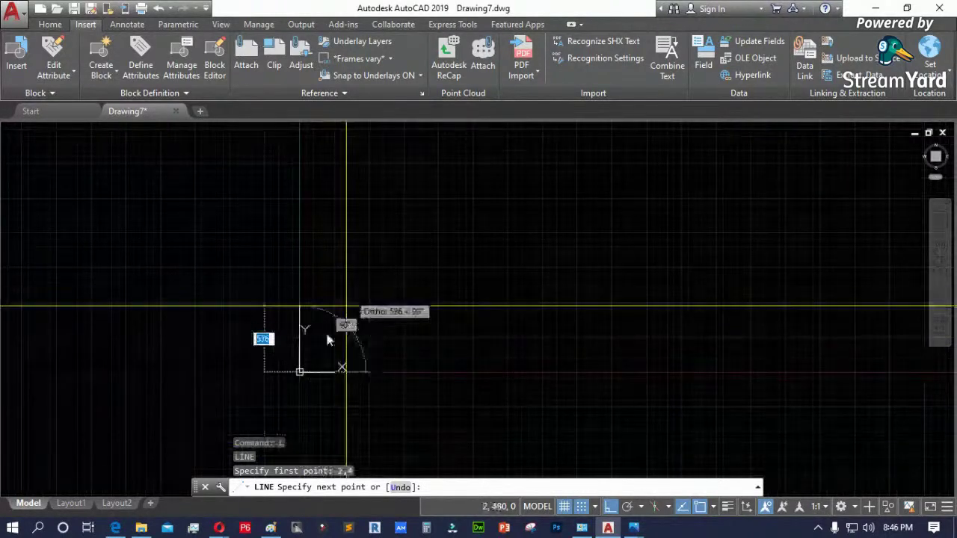
{"action": "scroll", "coordinate": [351, 299], "scroll_direction": "down", "scroll_amount": 2}
{"action": "scroll", "coordinate": [370, 273], "scroll_direction": "up", "scroll_amount": 2}
{"action": "scroll", "coordinate": [351, 202], "scroll_direction": "up", "scroll_amount": 2}
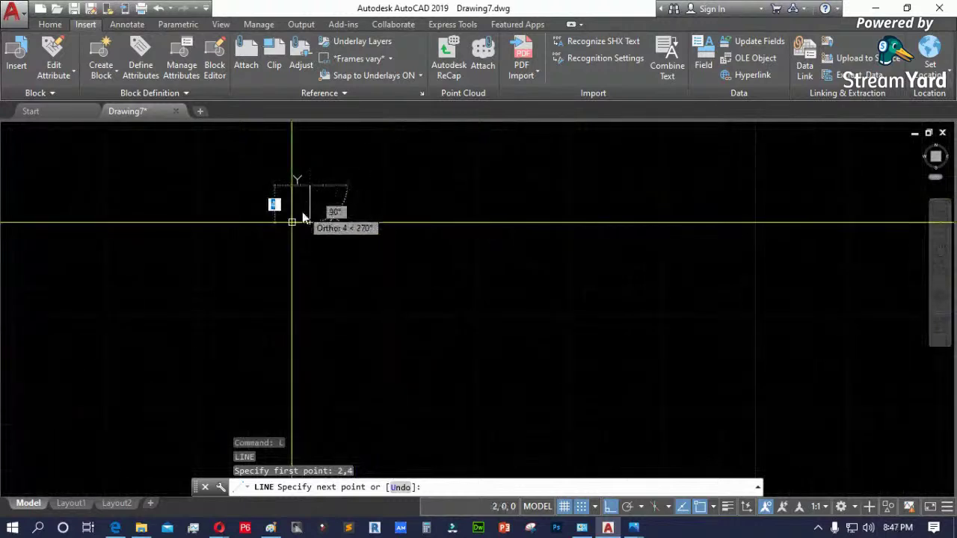
{"action": "scroll", "coordinate": [382, 373], "scroll_direction": "up", "scroll_amount": 3}
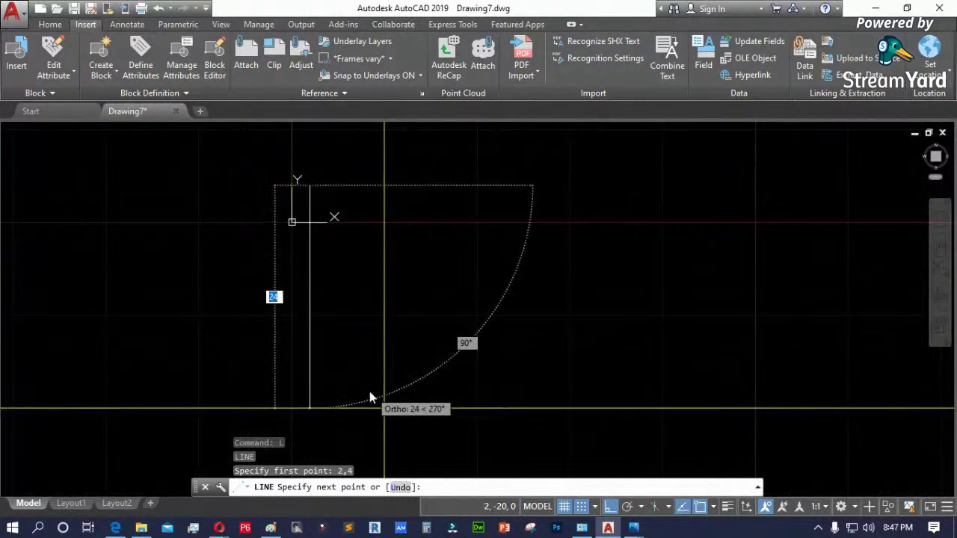
{"action": "scroll", "coordinate": [377, 396], "scroll_direction": "down", "scroll_amount": 3}
{"action": "scroll", "coordinate": [377, 275], "scroll_direction": "up", "scroll_amount": 2}
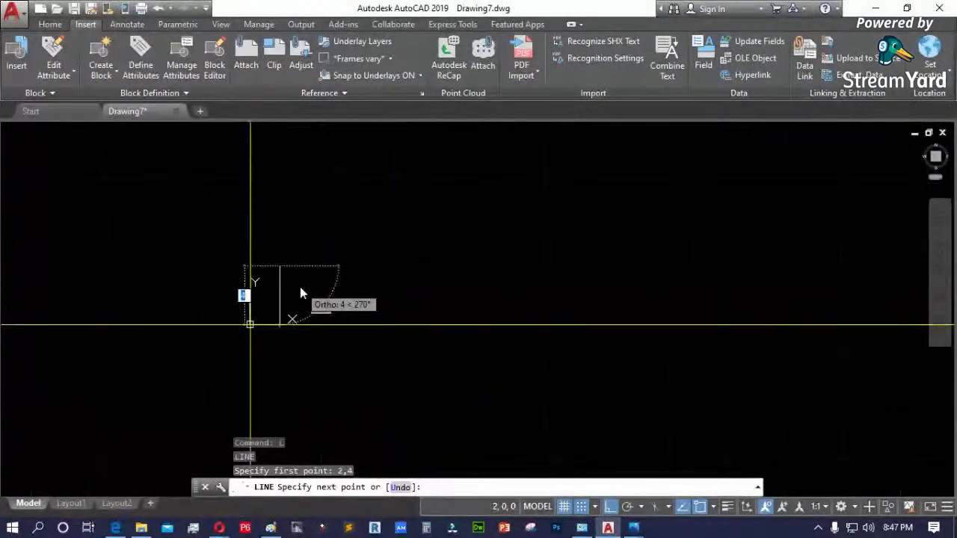
{"action": "key", "text": "Escape"}
{"action": "key", "text": "Escape"}
{"action": "key", "text": "Escape"}
{"action": "scroll", "coordinate": [224, 321], "scroll_direction": "down", "scroll_amount": 4}
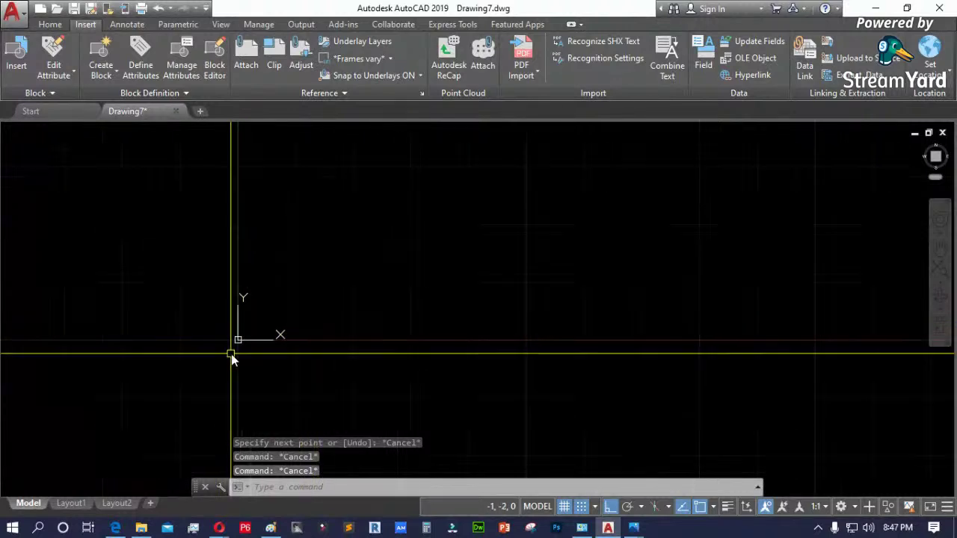
{"action": "scroll", "coordinate": [220, 352], "scroll_direction": "down", "scroll_amount": 2}
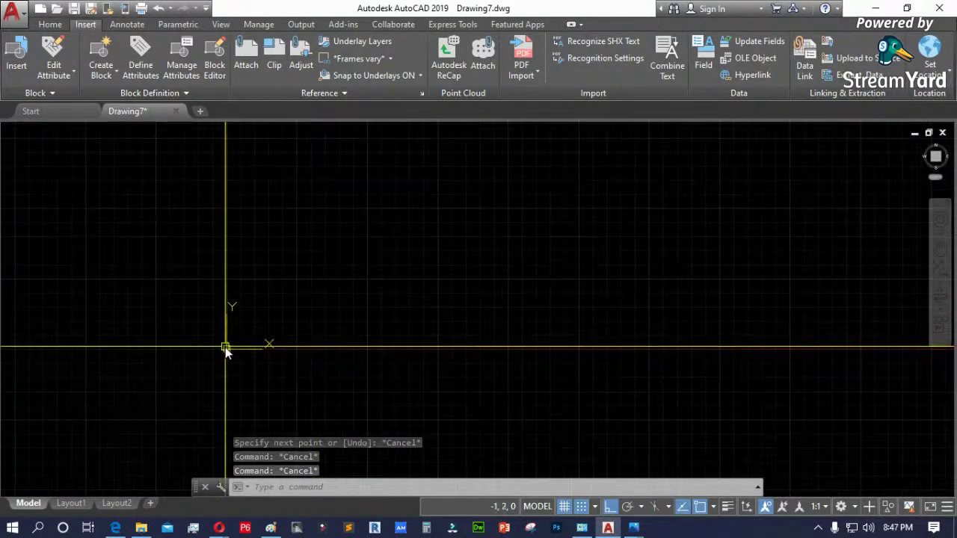
- Restart the line, lock the first point's X at 2, then cancel it
{"action": "type", "text": "l"}
{"action": "key", "text": "Return"}
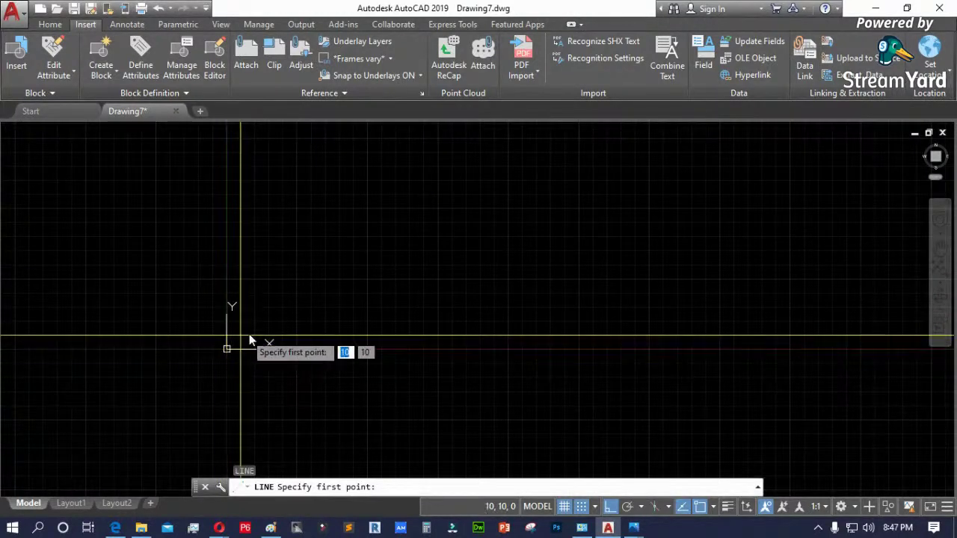
{"action": "scroll", "coordinate": [225, 343], "scroll_direction": "up", "scroll_amount": 3}
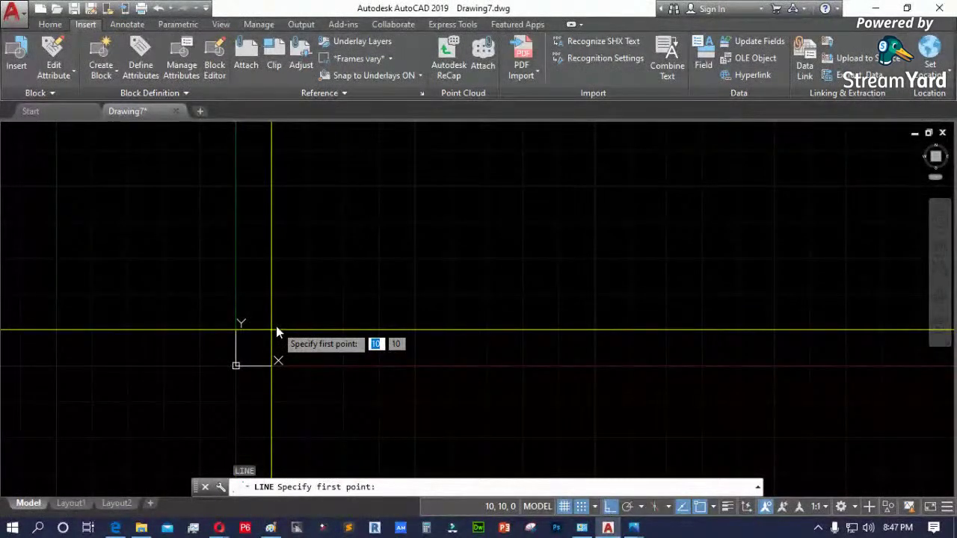
{"action": "type", "text": "2"}
{"action": "type", "text": "2"}
{"action": "key", "text": "Tab"}
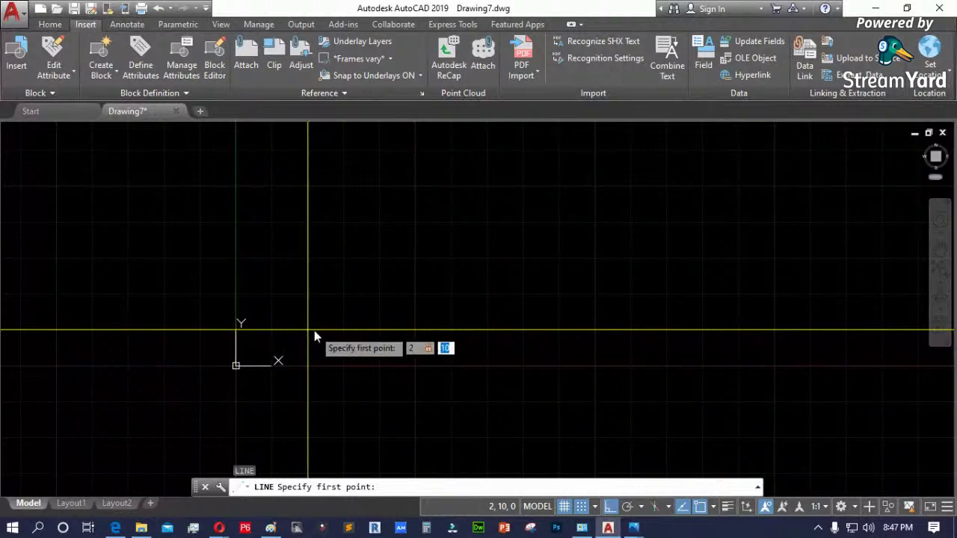
{"action": "key", "text": "Escape"}
- After more restarts, begin a fresh line with its first point at 2,4
{"action": "type", "text": "l"}
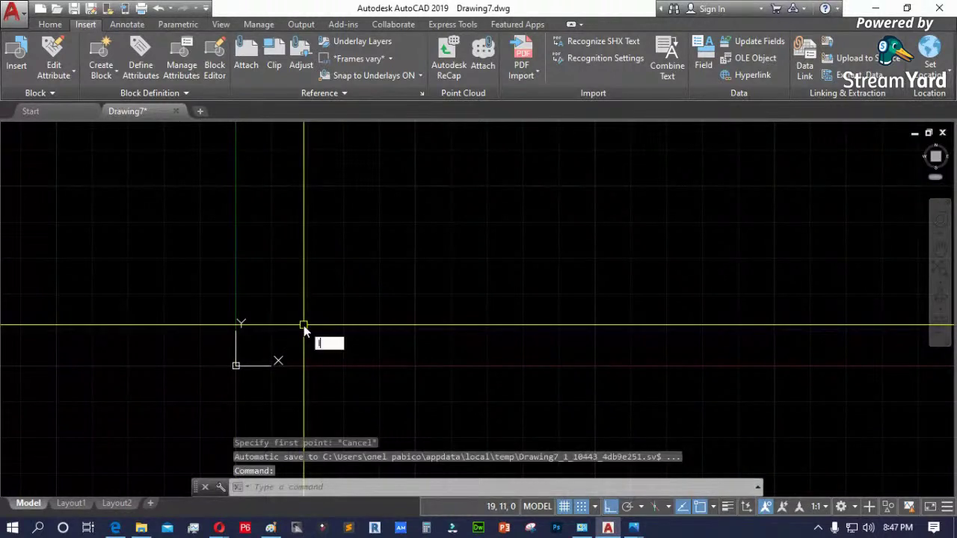
{"action": "key", "text": "Return"}
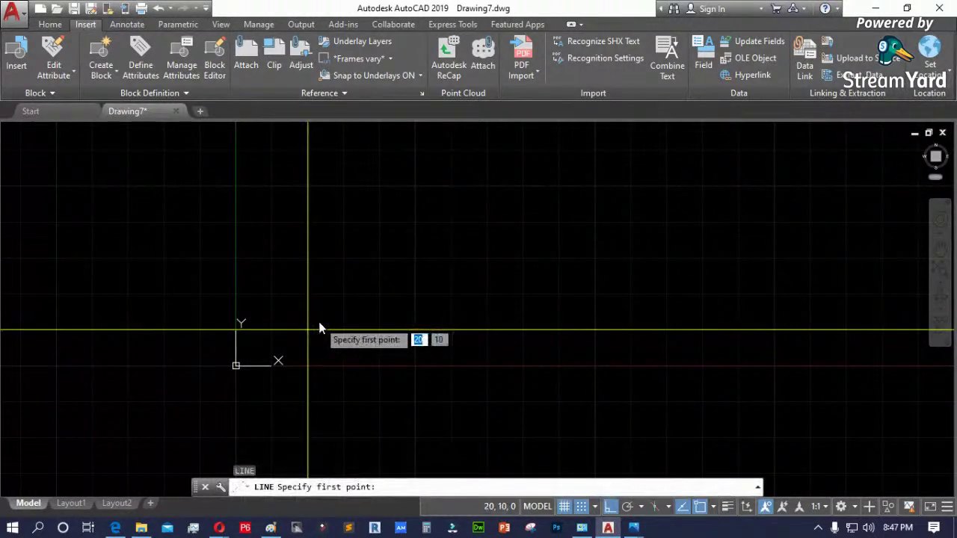
{"action": "type", "text": "2"}
{"action": "key", "text": "Tab"}
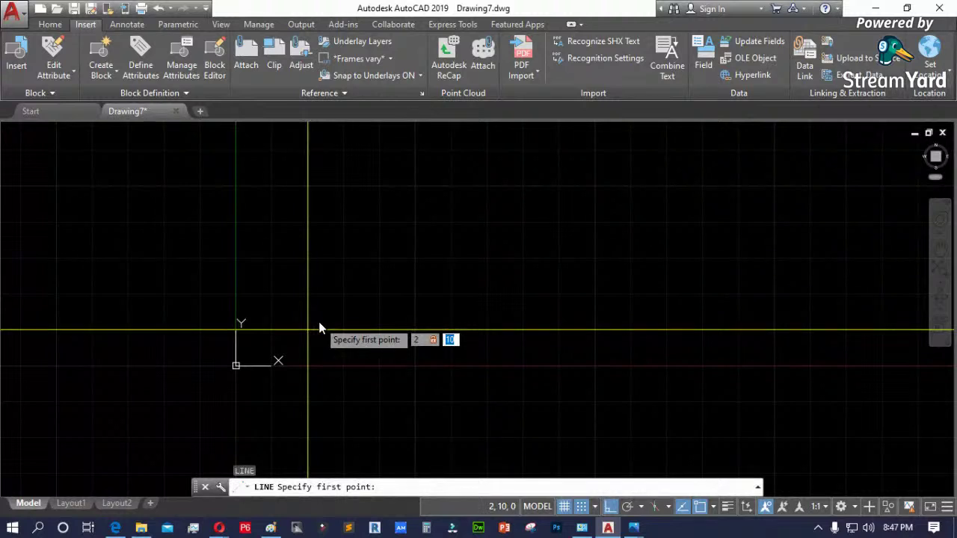
{"action": "key", "text": "Return"}
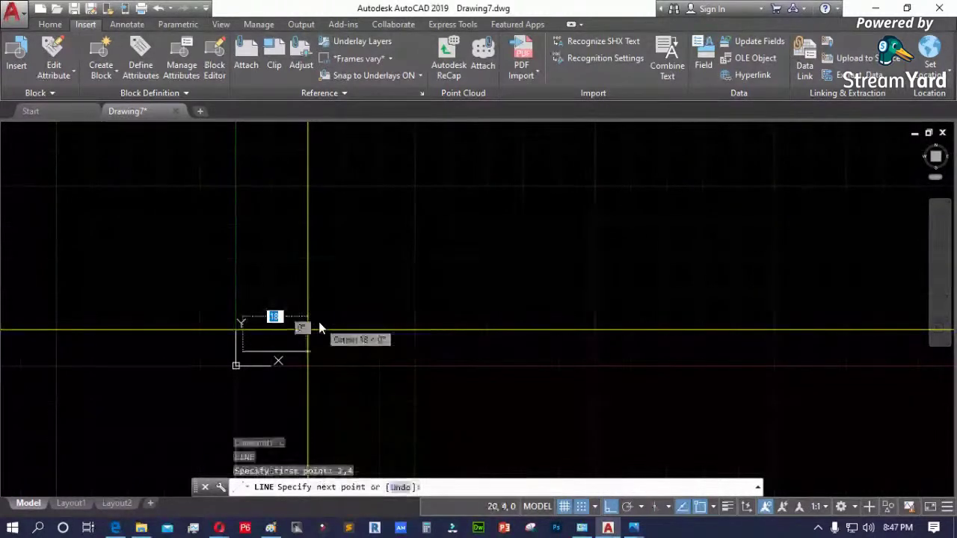
{"action": "scroll", "coordinate": [266, 320], "scroll_direction": "up", "scroll_amount": 2}
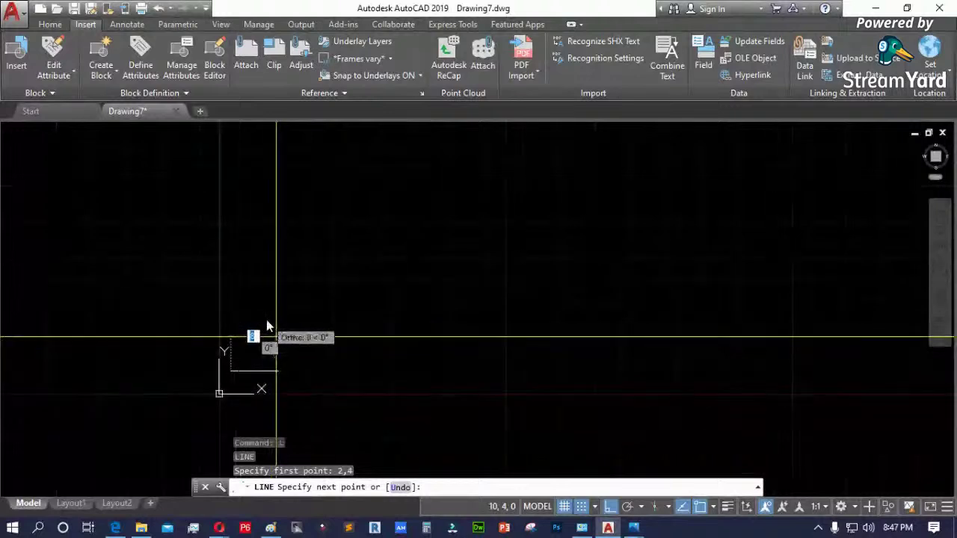
{"action": "key", "text": "Escape"}
{"action": "key", "text": "Escape"}
{"action": "key", "text": "Escape"}
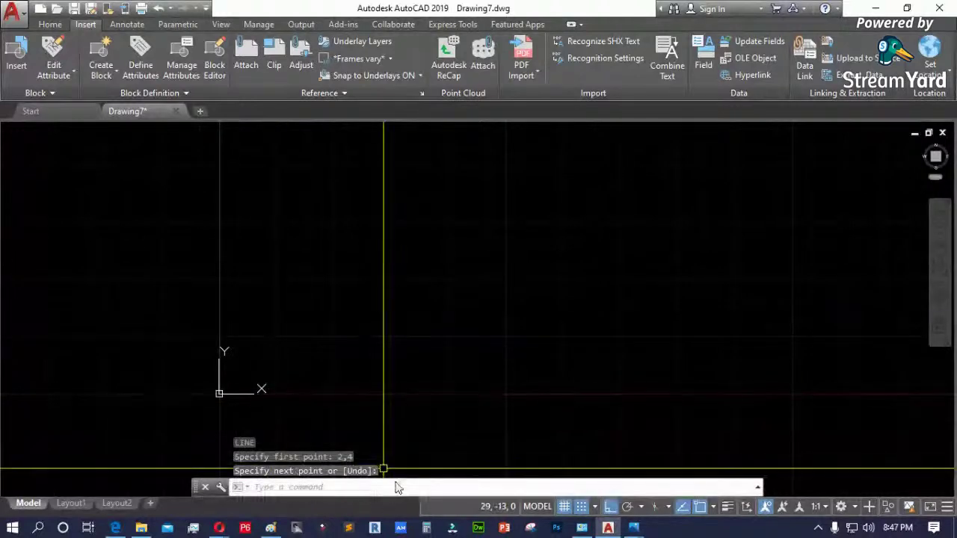
{"action": "type", "text": "l"}
{"action": "key", "text": "Return"}
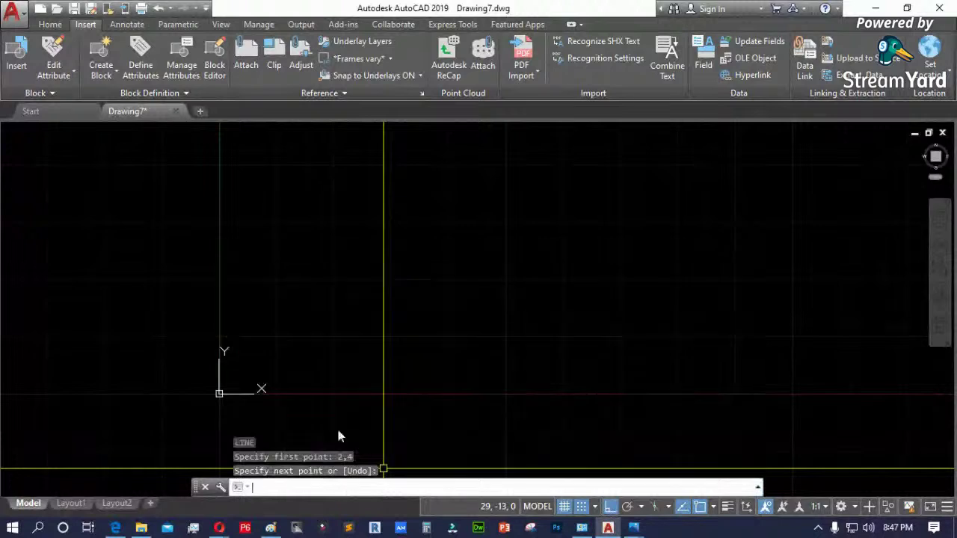
{"action": "key", "text": "Escape"}
{"action": "type", "text": "l"}
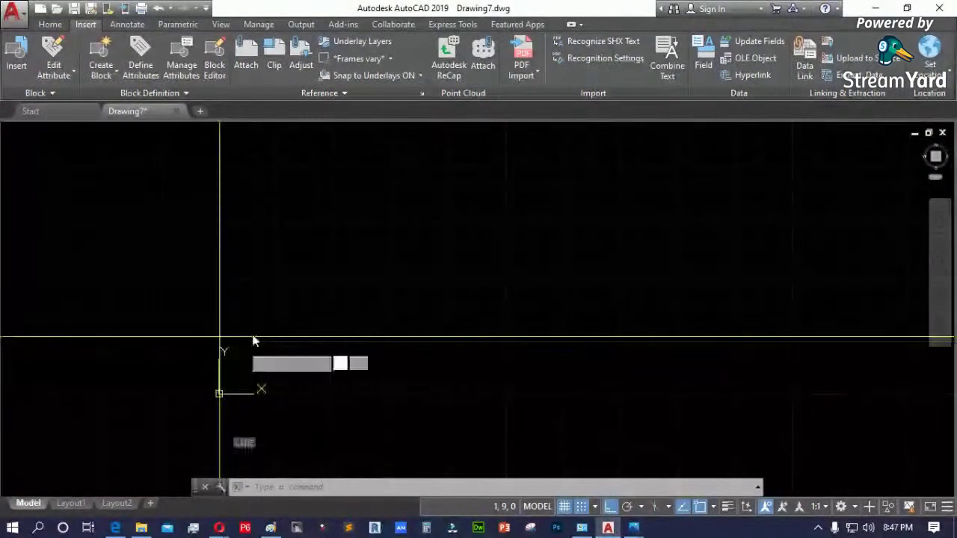
{"action": "key", "text": "Return"}
{"action": "type", "text": "2,4"}
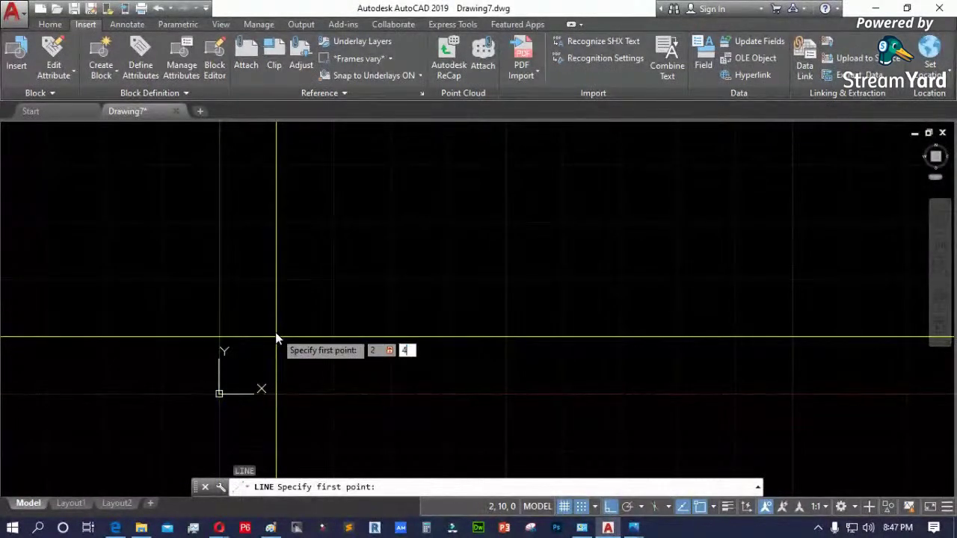
{"action": "key", "text": "Return"}
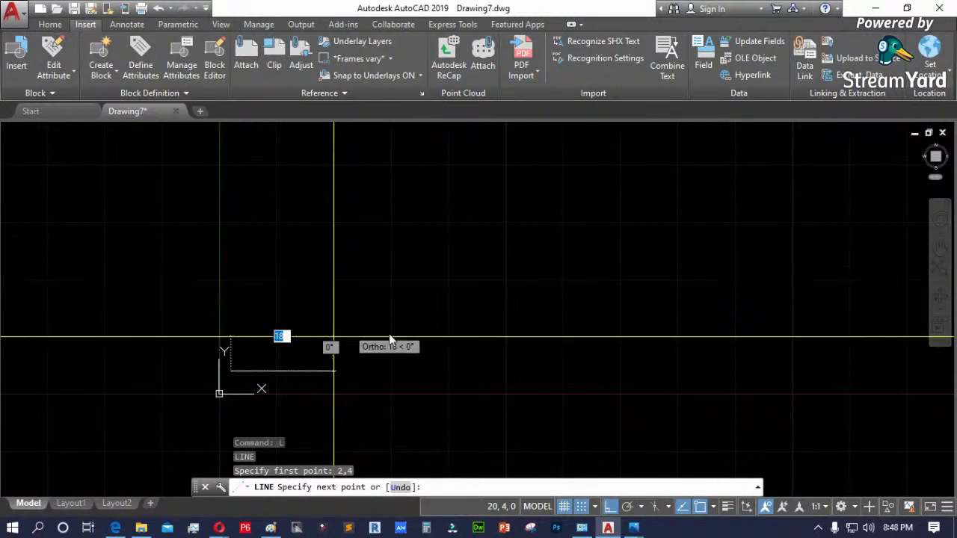
- Turn off grid snapping and hide the drawing grid
{"action": "scroll", "coordinate": [285, 323], "scroll_direction": "down", "scroll_amount": 5}
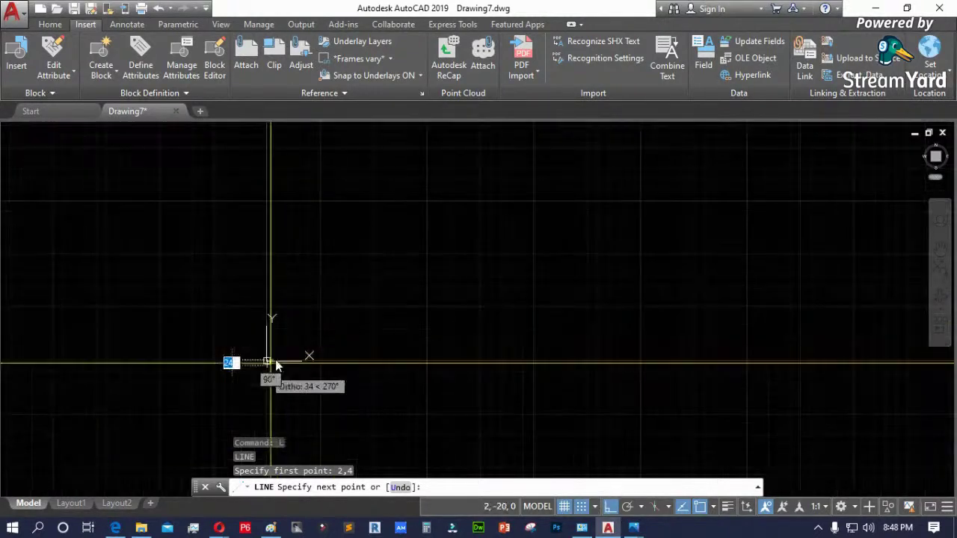
{"action": "scroll", "coordinate": [333, 288], "scroll_direction": "up", "scroll_amount": 10}
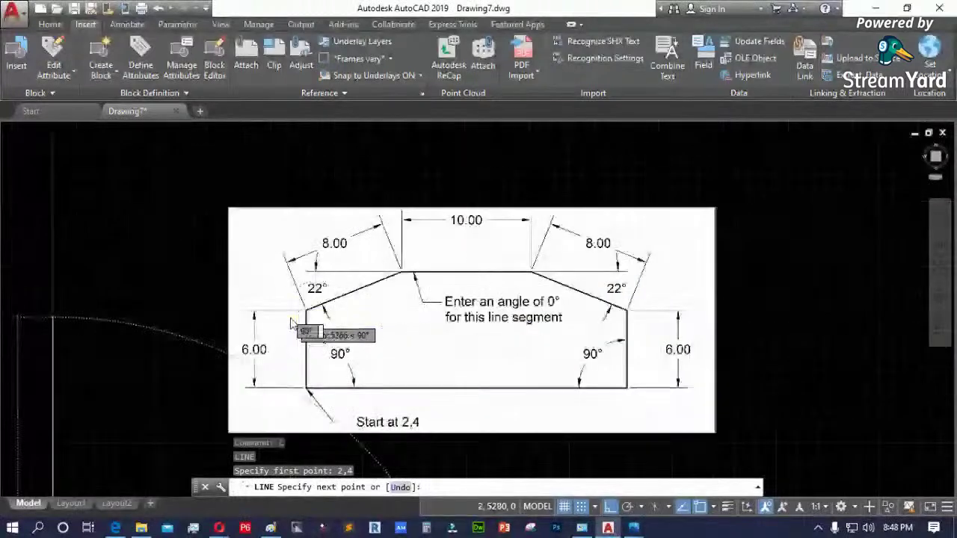
{"action": "scroll", "coordinate": [329, 269], "scroll_direction": "down", "scroll_amount": 3}
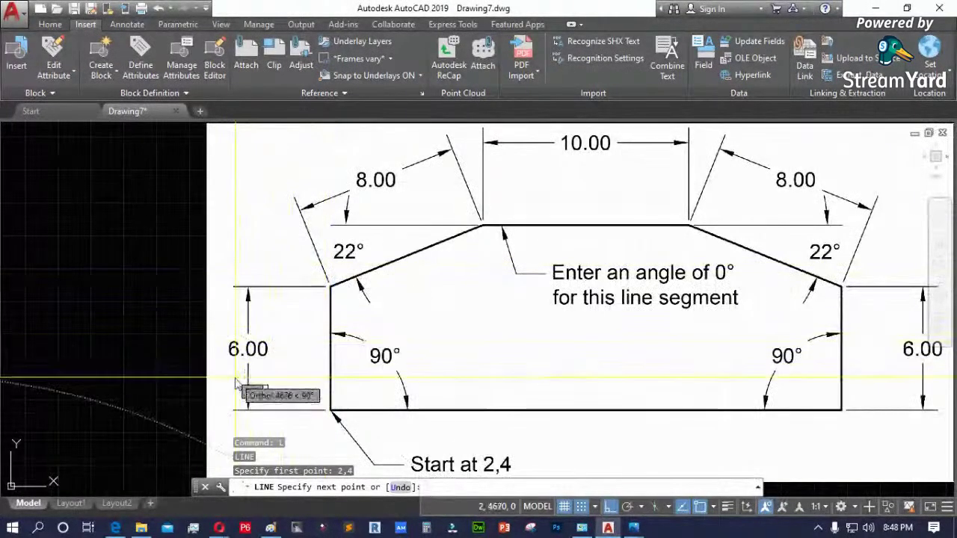
{"action": "scroll", "coordinate": [250, 385], "scroll_direction": "up", "scroll_amount": 3}
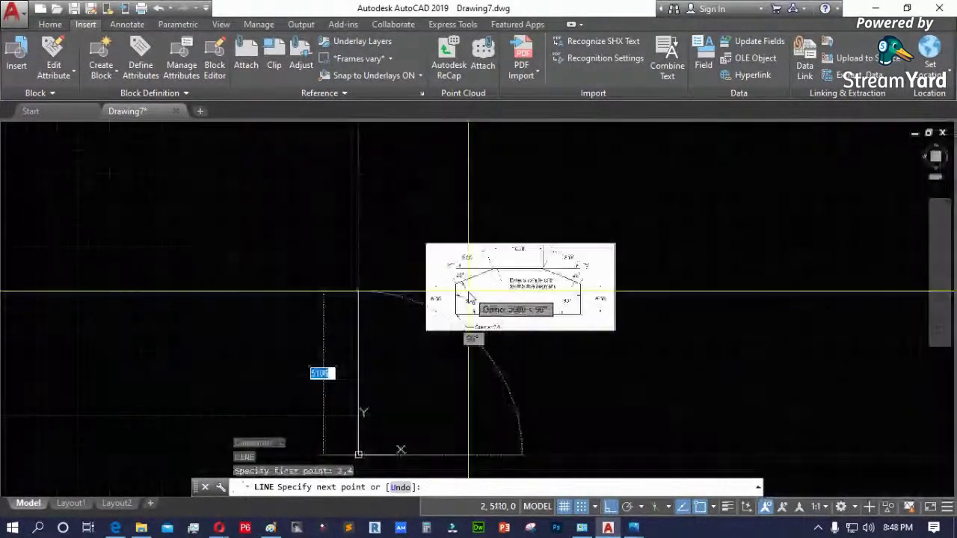
{"action": "scroll", "coordinate": [437, 343], "scroll_direction": "down", "scroll_amount": 6}
{"action": "scroll", "coordinate": [440, 340], "scroll_direction": "up", "scroll_amount": 6}
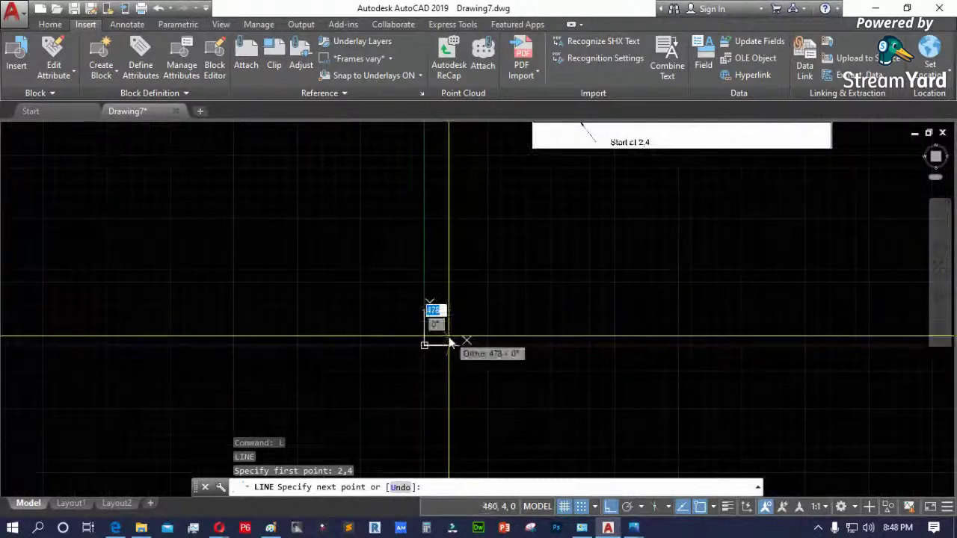
{"action": "scroll", "coordinate": [293, 409], "scroll_direction": "up", "scroll_amount": 5}
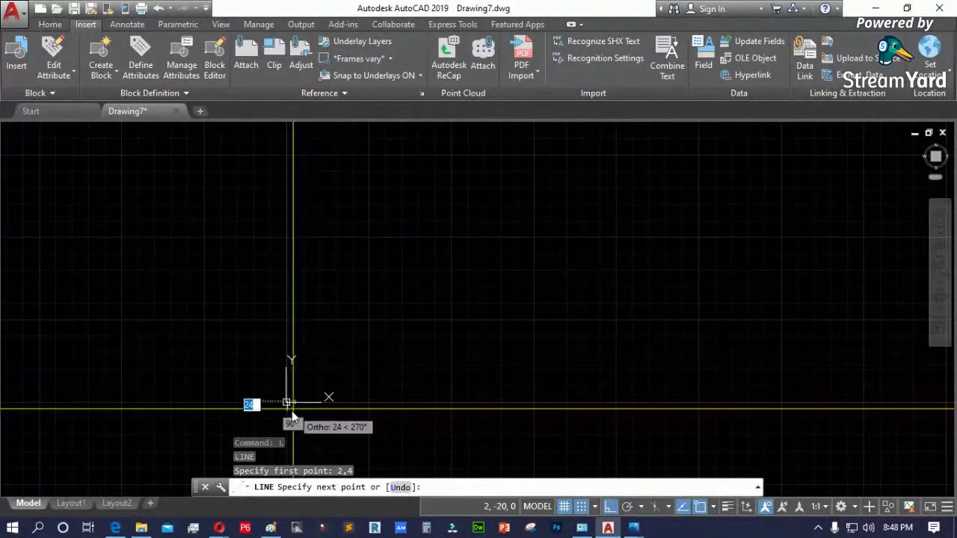
{"action": "scroll", "coordinate": [236, 344], "scroll_direction": "up", "scroll_amount": 3}
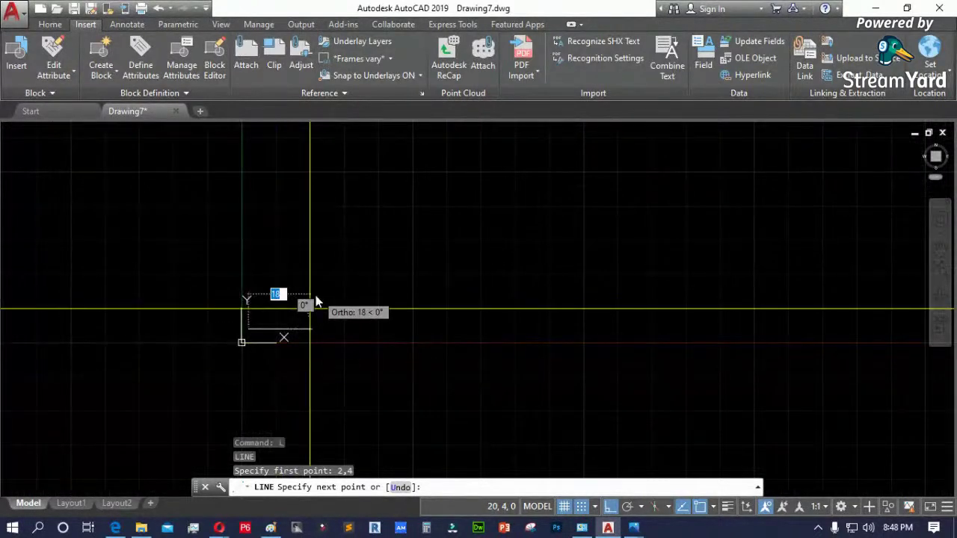
{"action": "scroll", "coordinate": [231, 343], "scroll_direction": "down", "scroll_amount": 3}
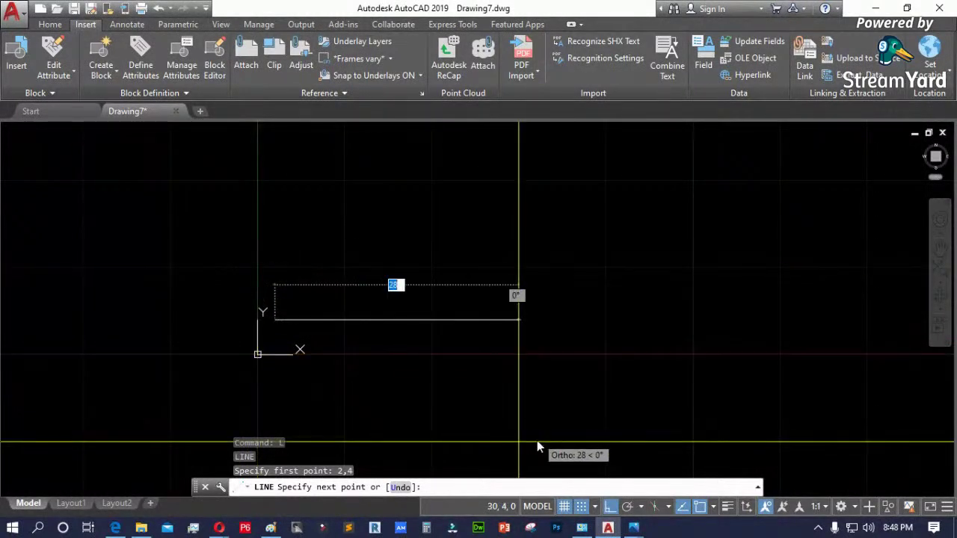
{"action": "left_click", "coordinate": [582, 507]}
{"action": "left_click", "coordinate": [564, 506]}
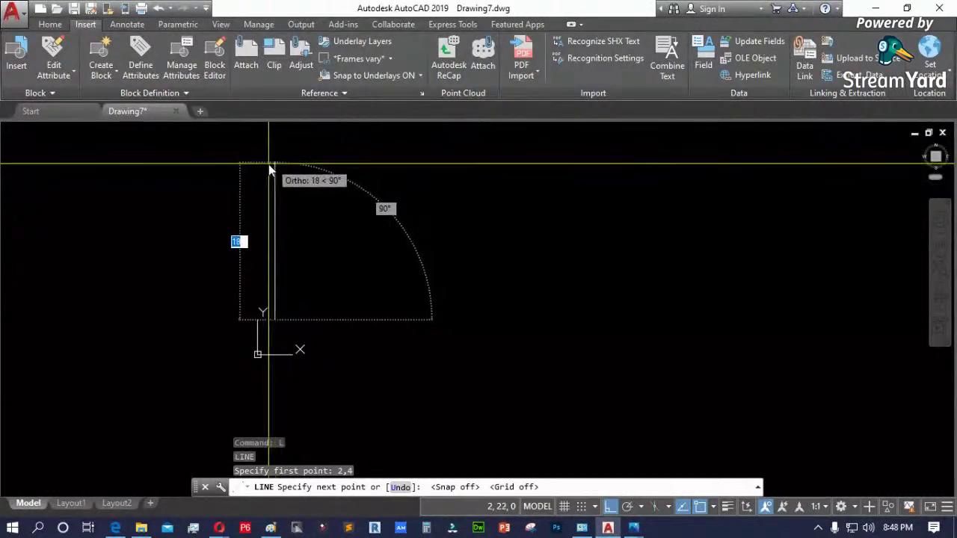
{"action": "scroll", "coordinate": [257, 173], "scroll_direction": "up", "scroll_amount": 1}
{"action": "scroll", "coordinate": [284, 176], "scroll_direction": "down", "scroll_amount": 3}
{"action": "middle_click_drag", "start_coordinate": [299, 253], "coordinate": [291, 278]}
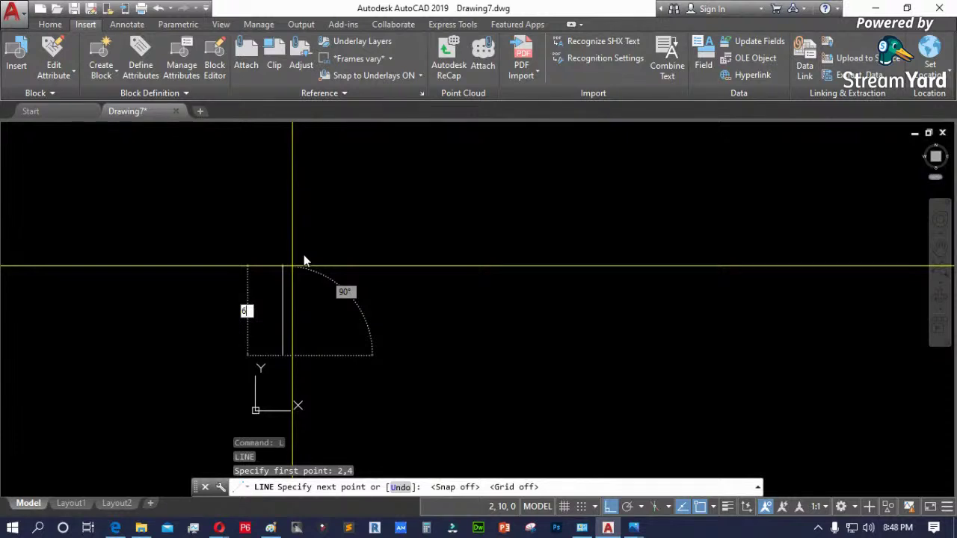
- Draw the first line segment 6 units straight up from 2,4
{"action": "key", "text": "Return"}
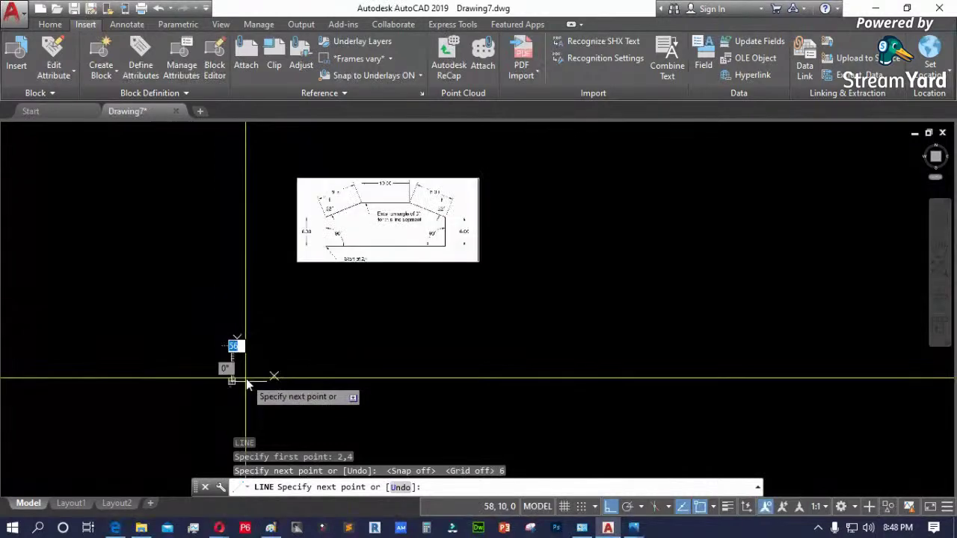
{"action": "scroll", "coordinate": [274, 359], "scroll_direction": "down", "scroll_amount": 10}
{"action": "scroll", "coordinate": [533, 271], "scroll_direction": "up", "scroll_amount": 10}
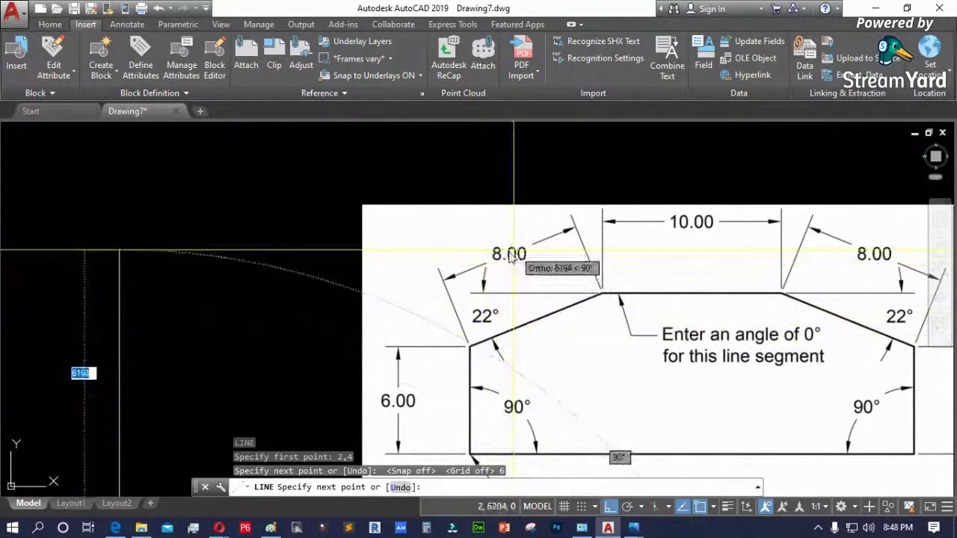
{"action": "scroll", "coordinate": [497, 323], "scroll_direction": "down", "scroll_amount": 4}
{"action": "scroll", "coordinate": [474, 277], "scroll_direction": "up", "scroll_amount": 4}
{"action": "scroll", "coordinate": [375, 265], "scroll_direction": "down", "scroll_amount": 5}
{"action": "scroll", "coordinate": [374, 351], "scroll_direction": "up", "scroll_amount": 3}
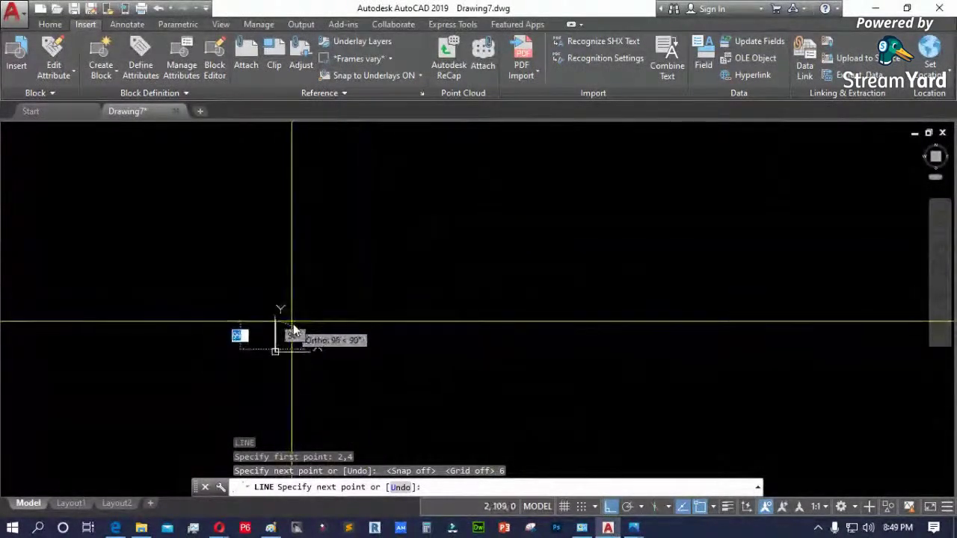
- Cancel the line and erase the leftover stray line
{"action": "key", "text": "Escape"}
{"action": "left_click", "coordinate": [256, 312]}
{"action": "left_click", "coordinate": [321, 374]}
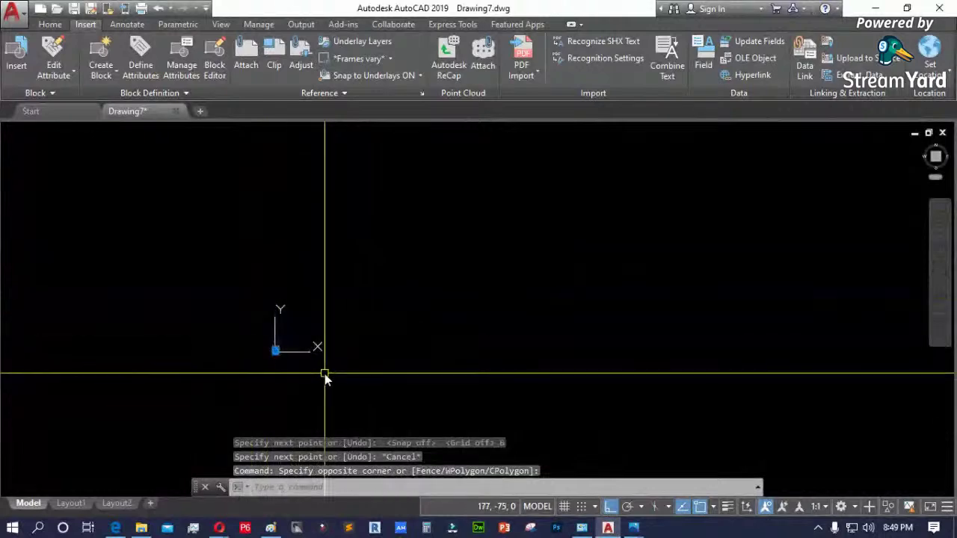
{"action": "key", "text": "Delete"}
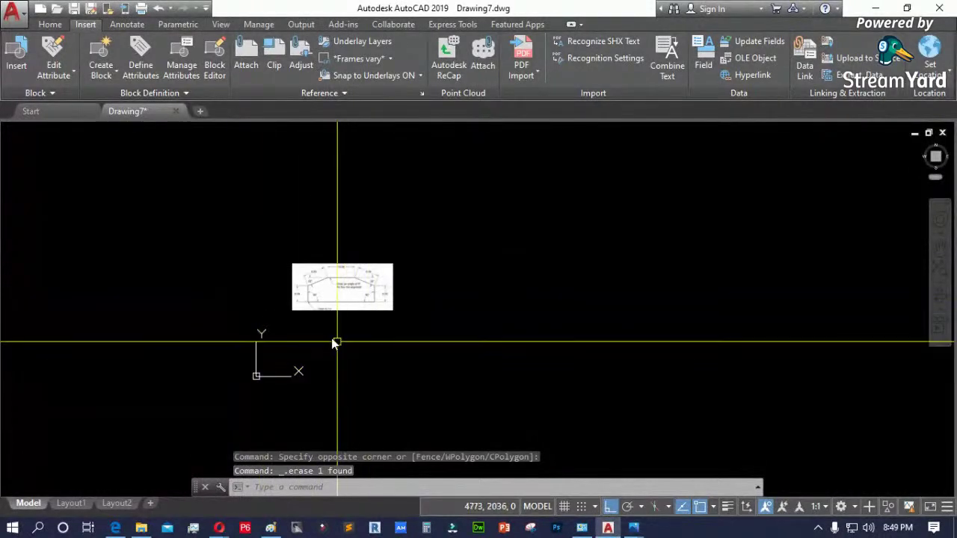
- Move the reference image further to the right
{"action": "scroll", "coordinate": [332, 336], "scroll_direction": "up", "scroll_amount": 2}
{"action": "left_click", "coordinate": [336, 325]}
{"action": "left_click", "coordinate": [286, 273]}
{"action": "scroll", "coordinate": [286, 297], "scroll_direction": "down", "scroll_amount": 1}
{"action": "type", "text": "m"}
{"action": "key", "text": "Return"}
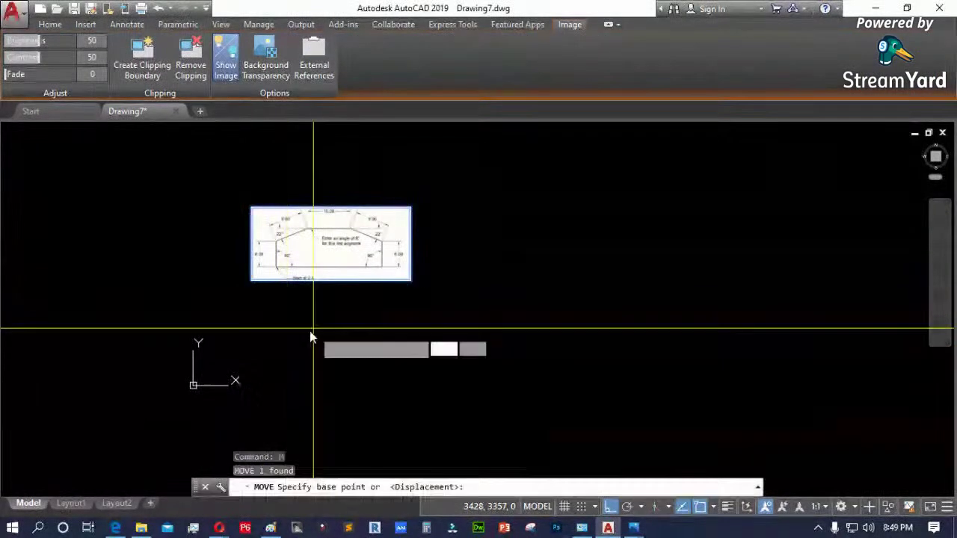
{"action": "left_click", "coordinate": [306, 322]}
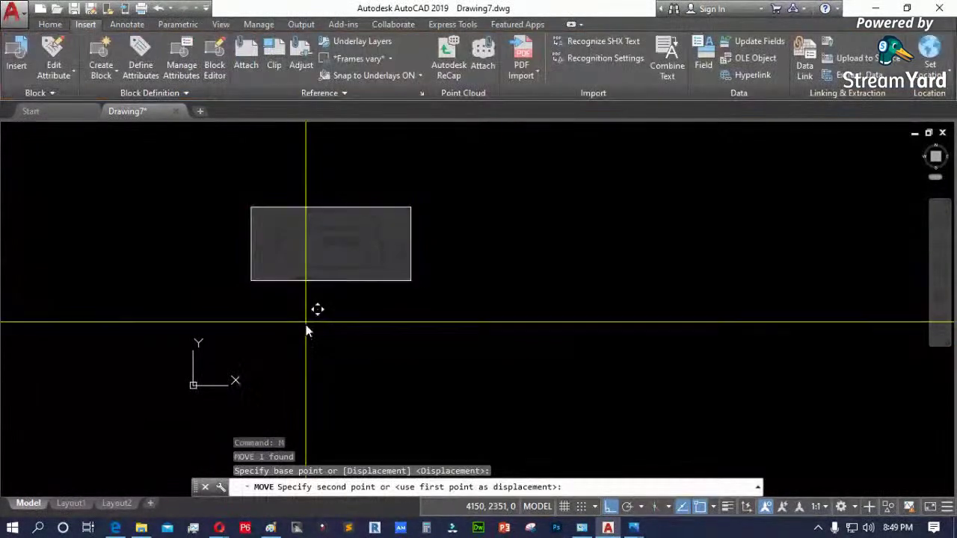
{"action": "left_click", "coordinate": [471, 327]}
- Start a line, enter 2 for its first point, then cancel it
{"action": "scroll", "coordinate": [433, 258], "scroll_direction": "up", "scroll_amount": 5}
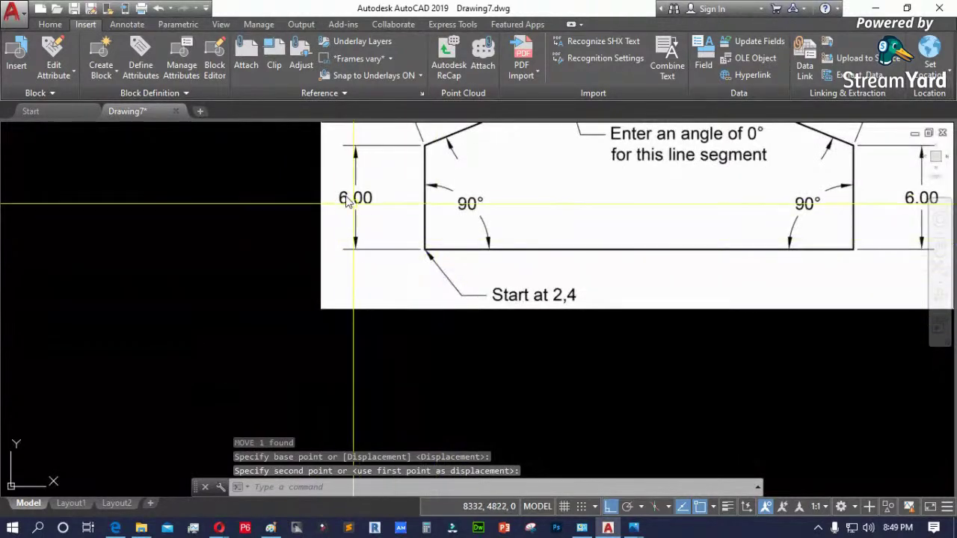
{"action": "scroll", "coordinate": [347, 202], "scroll_direction": "up", "scroll_amount": 4}
{"action": "scroll", "coordinate": [376, 262], "scroll_direction": "down", "scroll_amount": 2}
{"action": "scroll", "coordinate": [376, 262], "scroll_direction": "down", "scroll_amount": 4}
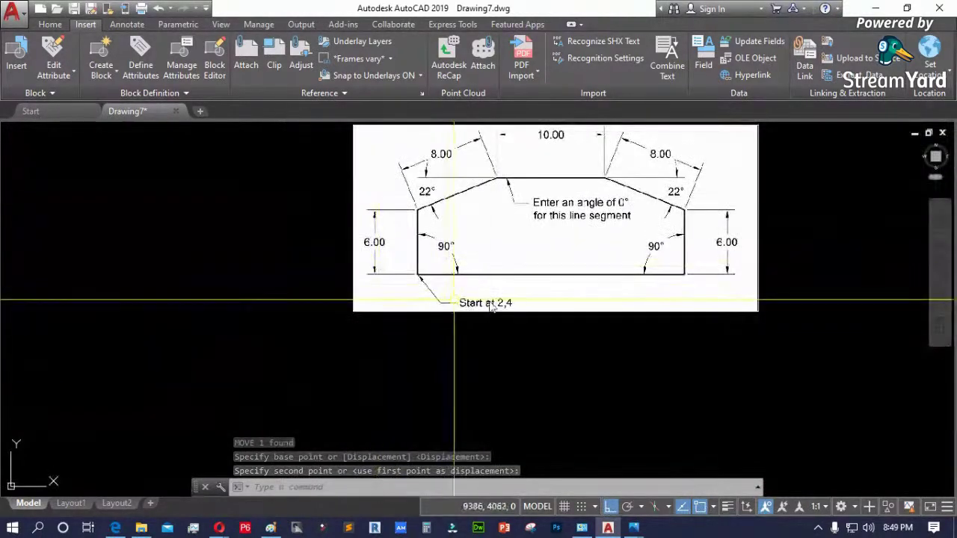
{"action": "scroll", "coordinate": [431, 159], "scroll_direction": "down", "scroll_amount": 2}
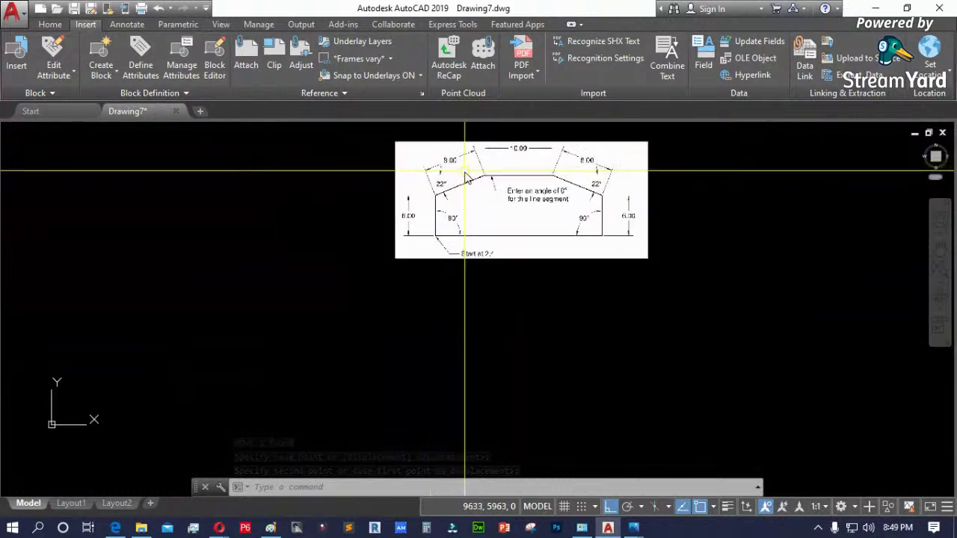
{"action": "key", "text": "Return"}
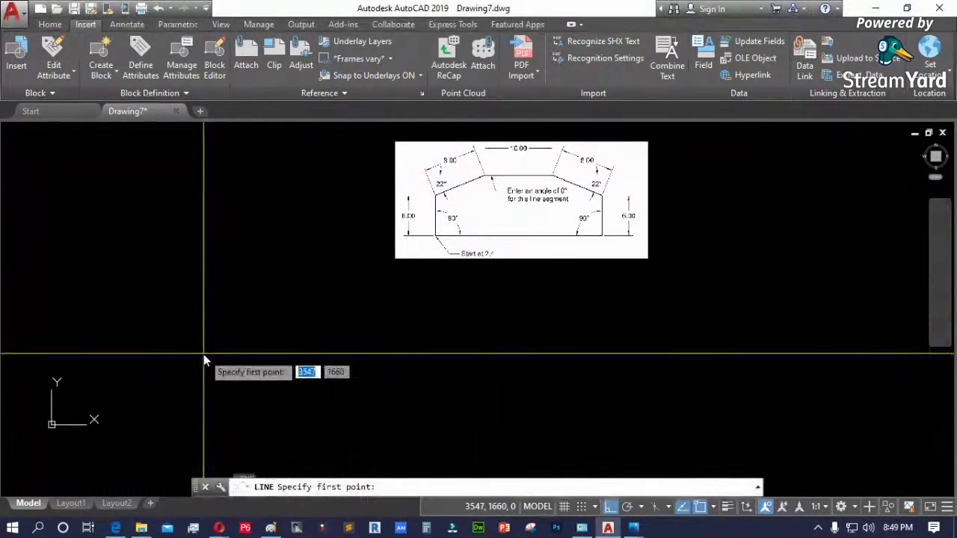
{"action": "scroll", "coordinate": [493, 269], "scroll_direction": "up", "scroll_amount": 6}
{"action": "scroll", "coordinate": [498, 273], "scroll_direction": "down", "scroll_amount": 5}
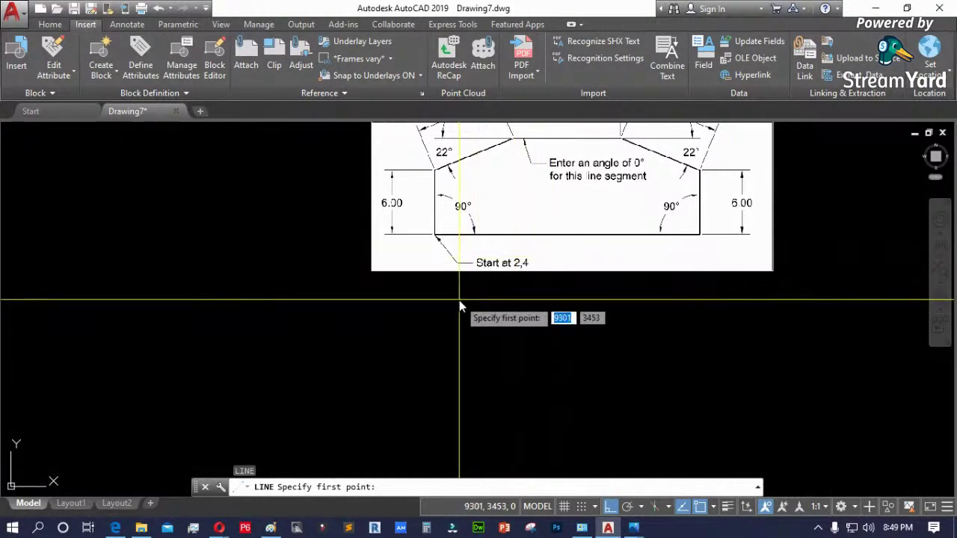
{"action": "type", "text": "2"}
{"action": "key", "text": "Escape"}
{"action": "key", "text": "Escape"}
- Reselect the reference image and move it slightly lower
{"action": "left_click", "coordinate": [530, 281]}
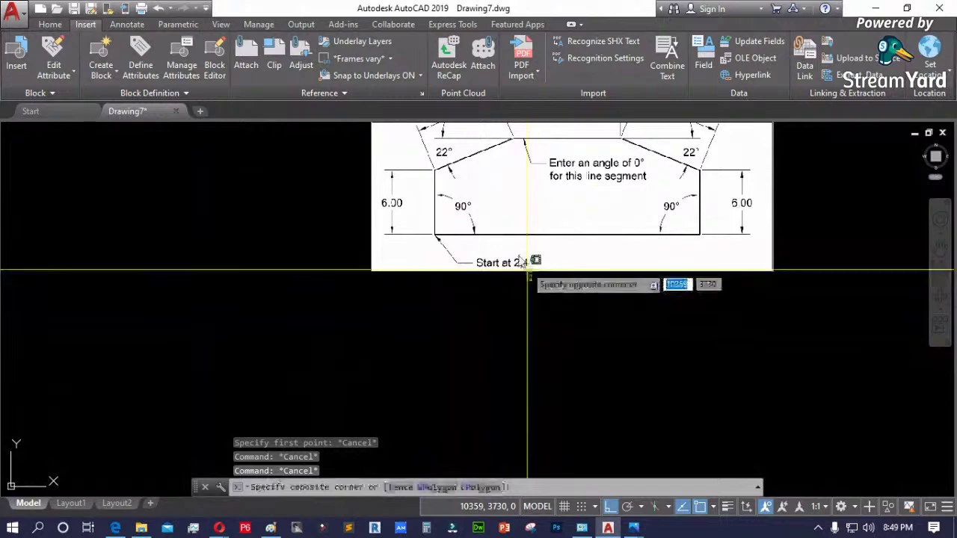
{"action": "left_click", "coordinate": [521, 262]}
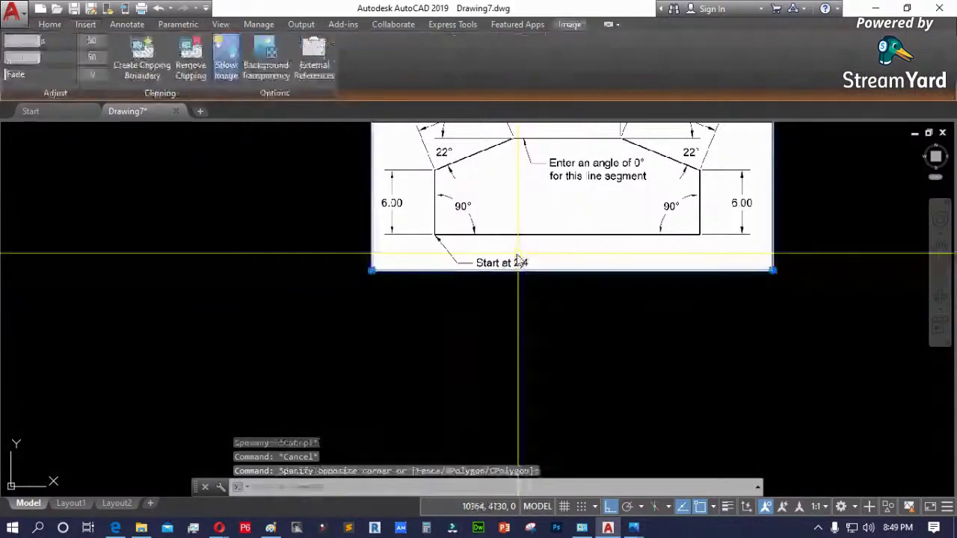
{"action": "scroll", "coordinate": [518, 257], "scroll_direction": "down", "scroll_amount": 5}
{"action": "type", "text": "m"}
{"action": "key", "text": "Return"}
{"action": "left_click", "coordinate": [500, 250]}
{"action": "left_click", "coordinate": [392, 247]}
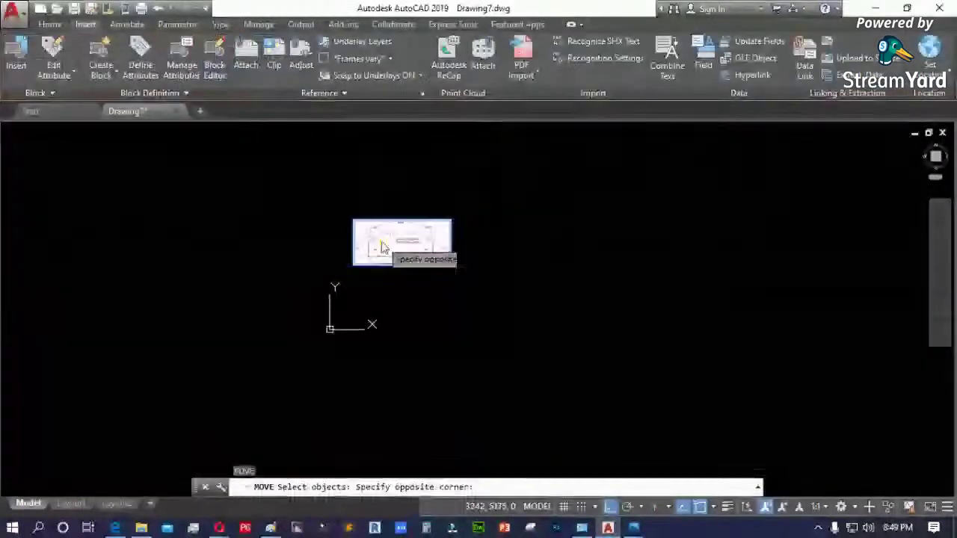
{"action": "left_click", "coordinate": [382, 248]}
{"action": "key", "text": "Return"}
{"action": "left_click", "coordinate": [383, 263]}
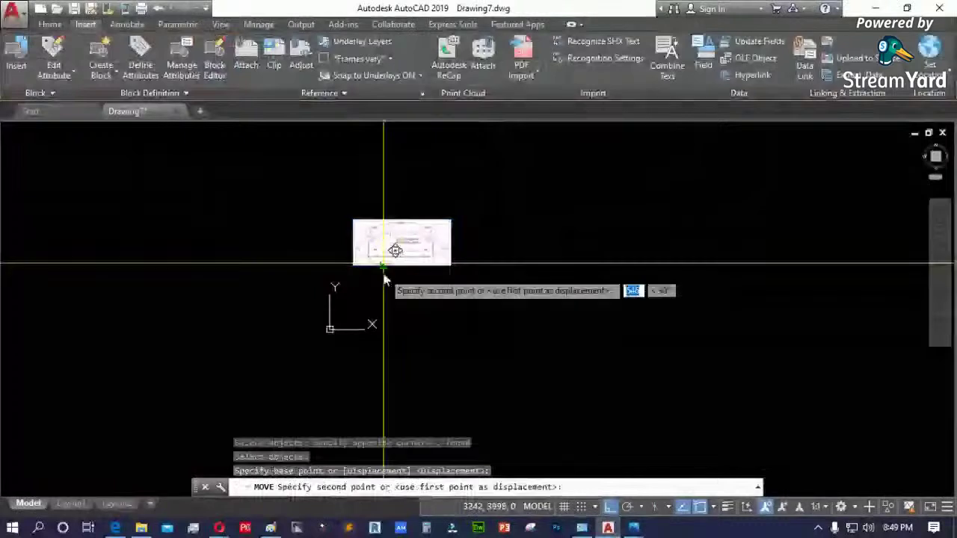
{"action": "left_click", "coordinate": [383, 307]}
{"action": "scroll", "coordinate": [330, 327], "scroll_direction": "up", "scroll_amount": 4}
{"action": "scroll", "coordinate": [330, 327], "scroll_direction": "up", "scroll_amount": 6}
- Start a line with its first point at 2,4
{"action": "type", "text": "l"}
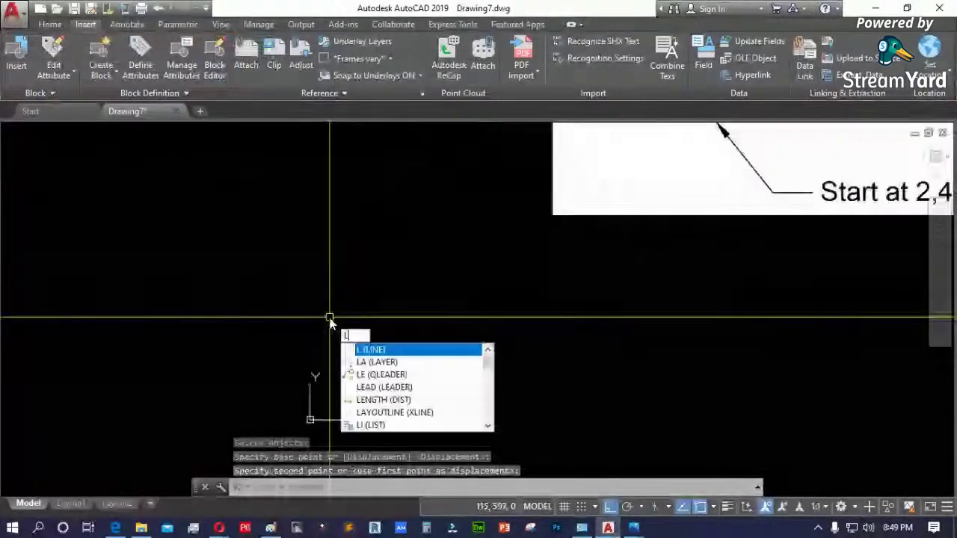
{"action": "key", "text": "Return"}
{"action": "type", "text": "2,4"}
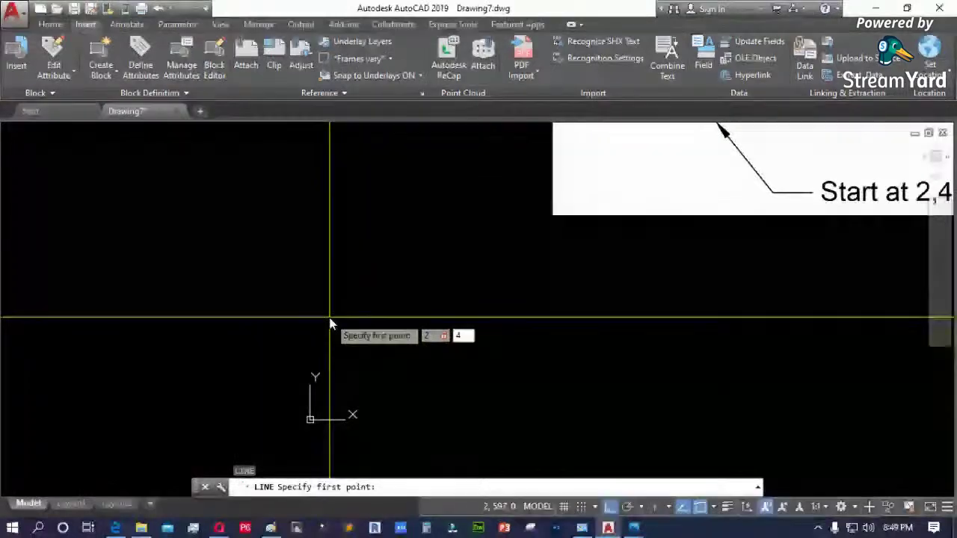
{"action": "key", "text": "Return"}
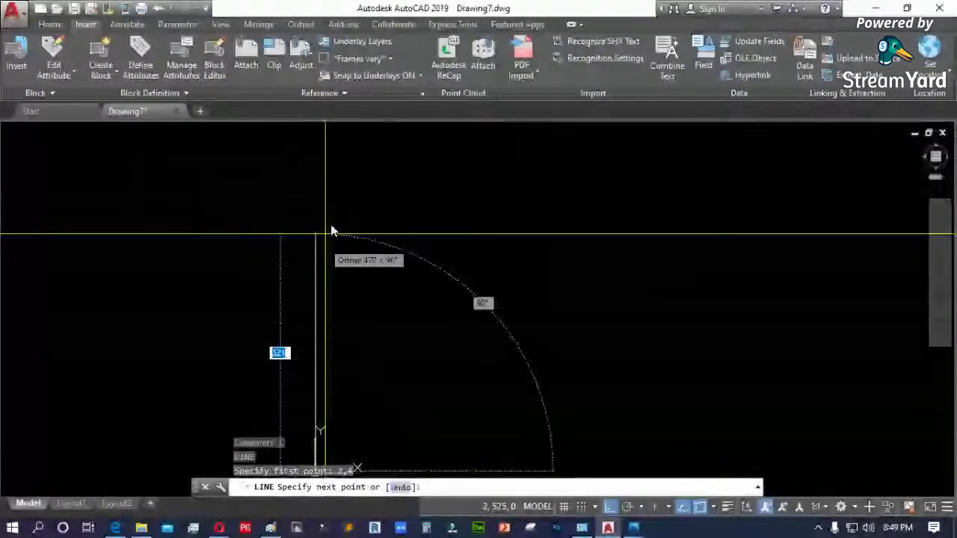
- Enter the 6-unit vertical first segment, then turn Ortho off with F8
{"action": "scroll", "coordinate": [379, 239], "scroll_direction": "down", "scroll_amount": 3}
{"action": "scroll", "coordinate": [363, 202], "scroll_direction": "up", "scroll_amount": 2}
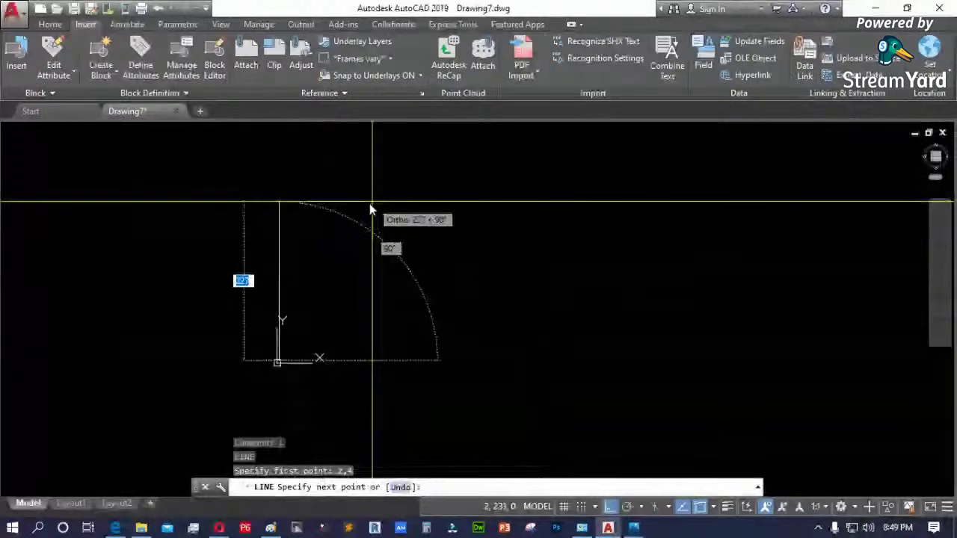
{"action": "scroll", "coordinate": [360, 227], "scroll_direction": "down", "scroll_amount": 1}
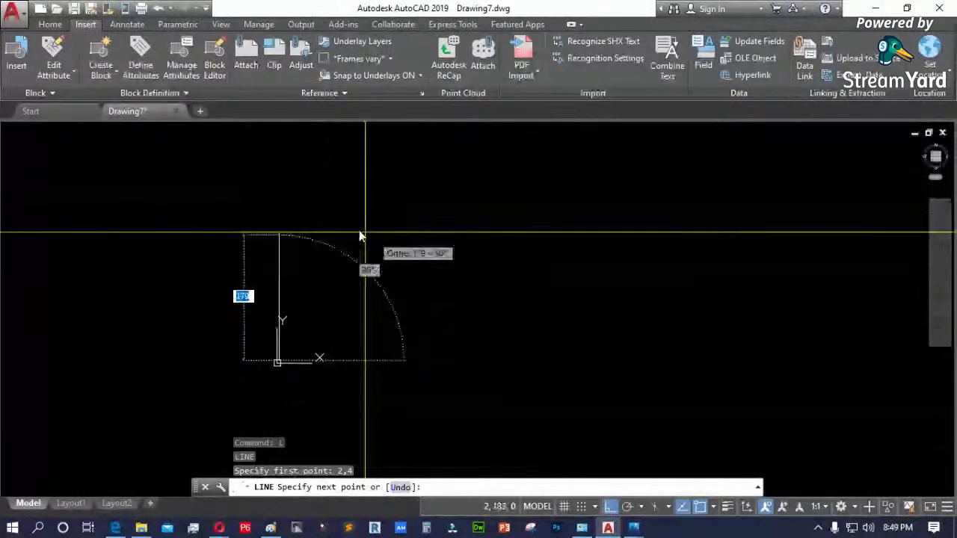
{"action": "scroll", "coordinate": [314, 231], "scroll_direction": "up", "scroll_amount": 2}
{"action": "type", "text": "@"}
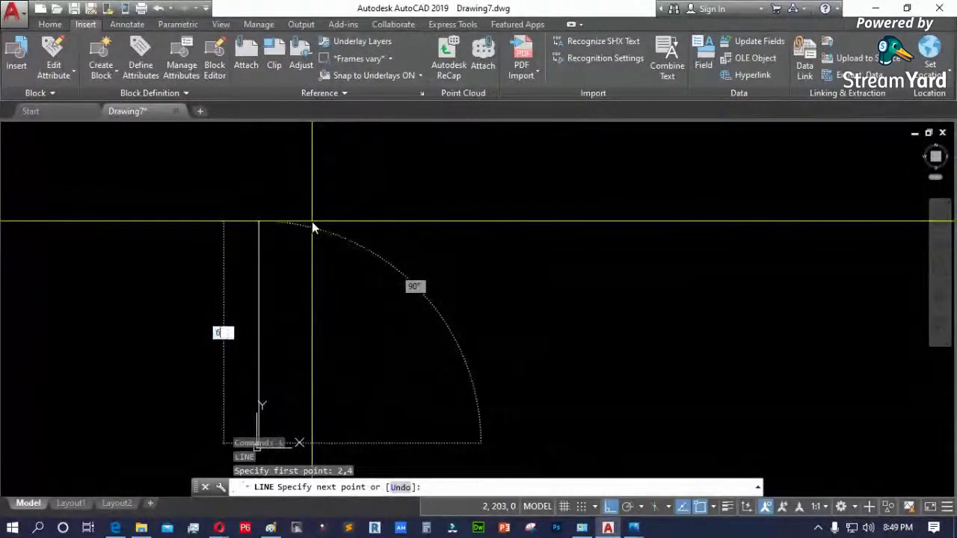
{"action": "scroll", "coordinate": [313, 228], "scroll_direction": "down", "scroll_amount": 1}
{"action": "scroll", "coordinate": [312, 225], "scroll_direction": "down", "scroll_amount": 5}
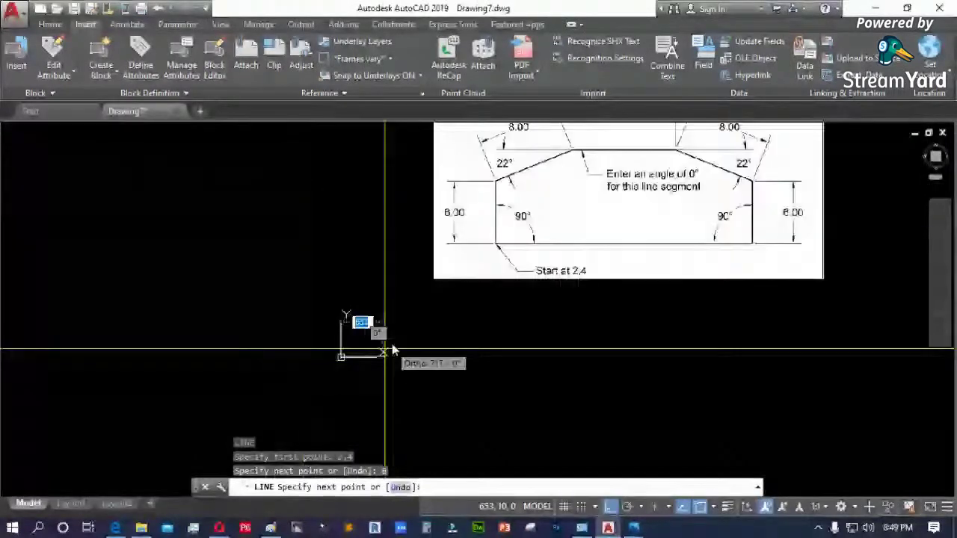
{"action": "scroll", "coordinate": [533, 150], "scroll_direction": "up", "scroll_amount": 3}
{"action": "scroll", "coordinate": [516, 165], "scroll_direction": "up", "scroll_amount": 1}
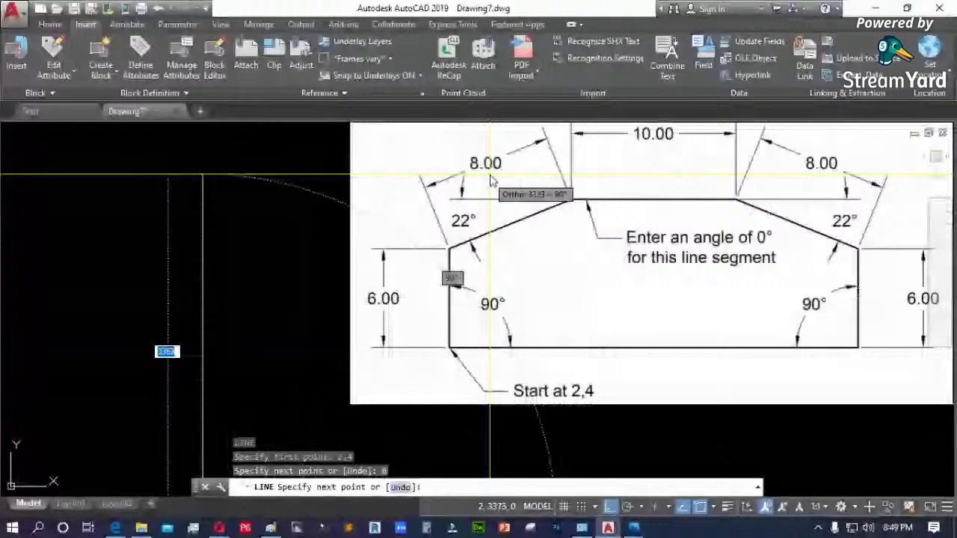
{"action": "scroll", "coordinate": [524, 217], "scroll_direction": "down", "scroll_amount": 5}
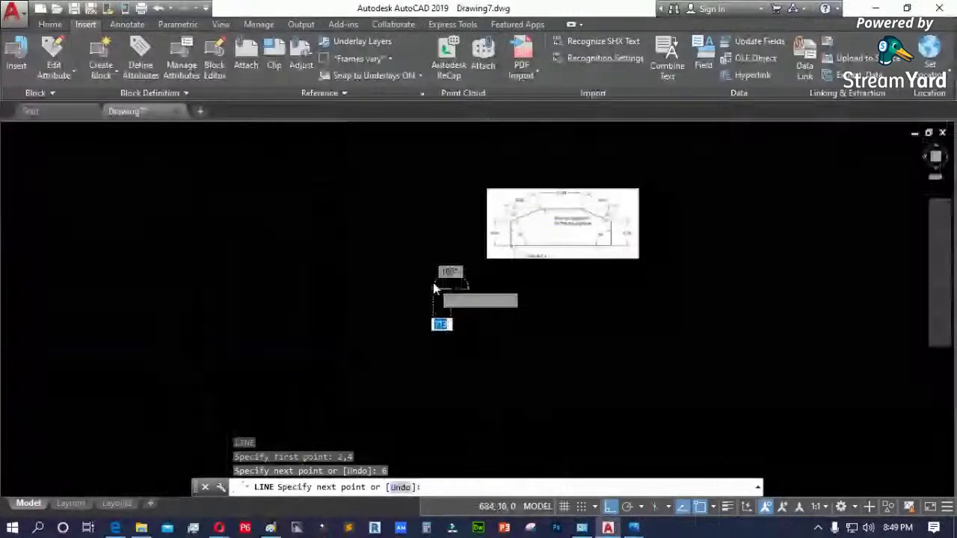
{"action": "scroll", "coordinate": [433, 282], "scroll_direction": "up", "scroll_amount": 5}
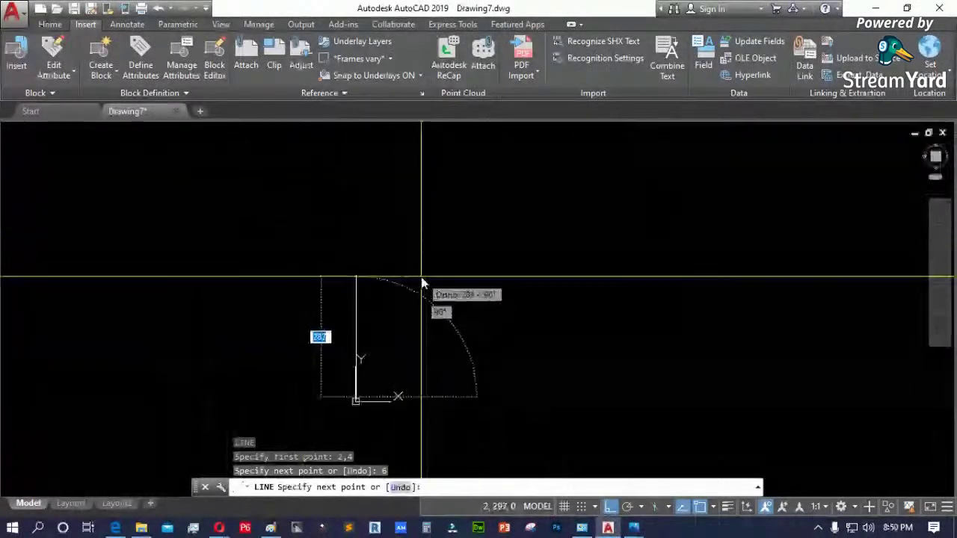
{"action": "key", "text": "F8"}
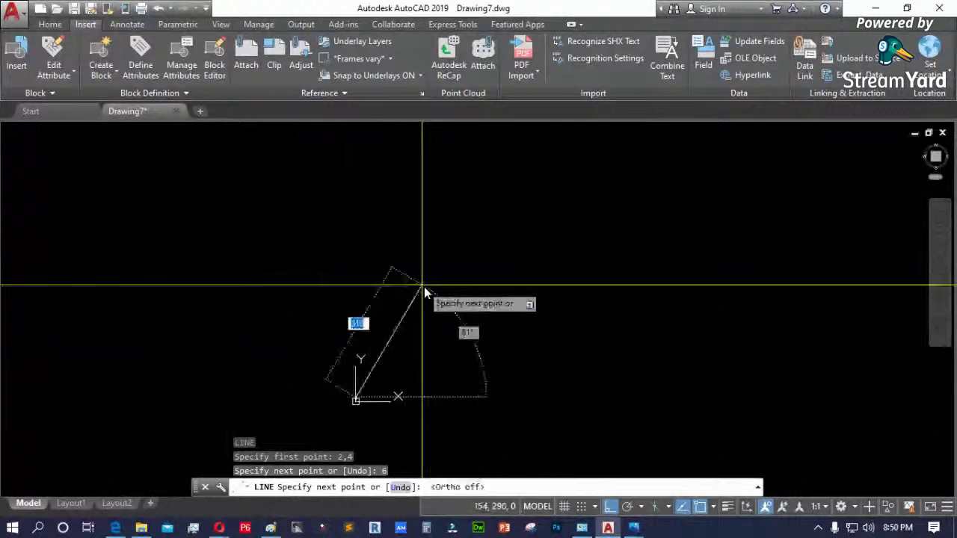
- Add an 8-unit segment at 22° from the top of the vertical line
{"action": "scroll", "coordinate": [422, 329], "scroll_direction": "up", "scroll_amount": 3}
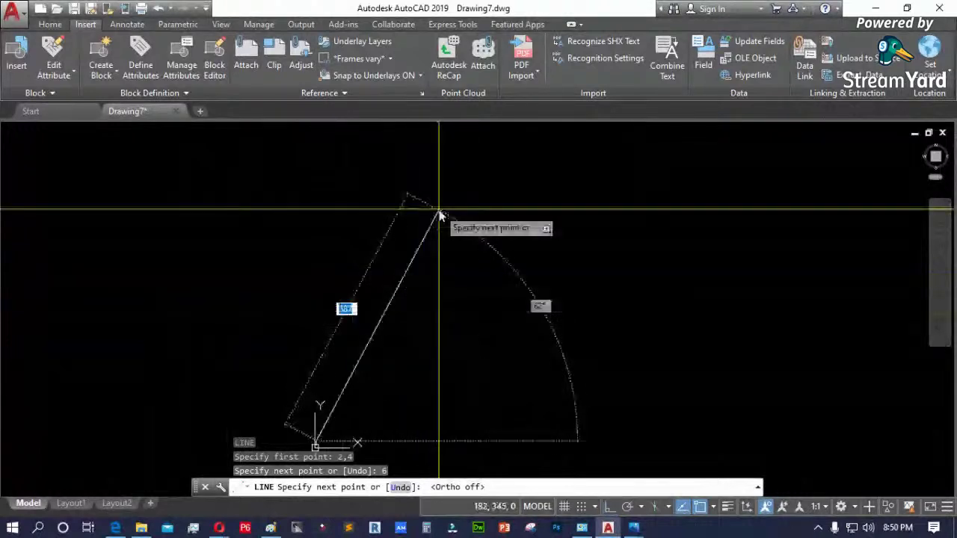
{"action": "scroll", "coordinate": [440, 215], "scroll_direction": "down", "scroll_amount": 3}
{"action": "scroll", "coordinate": [439, 212], "scroll_direction": "up", "scroll_amount": 3}
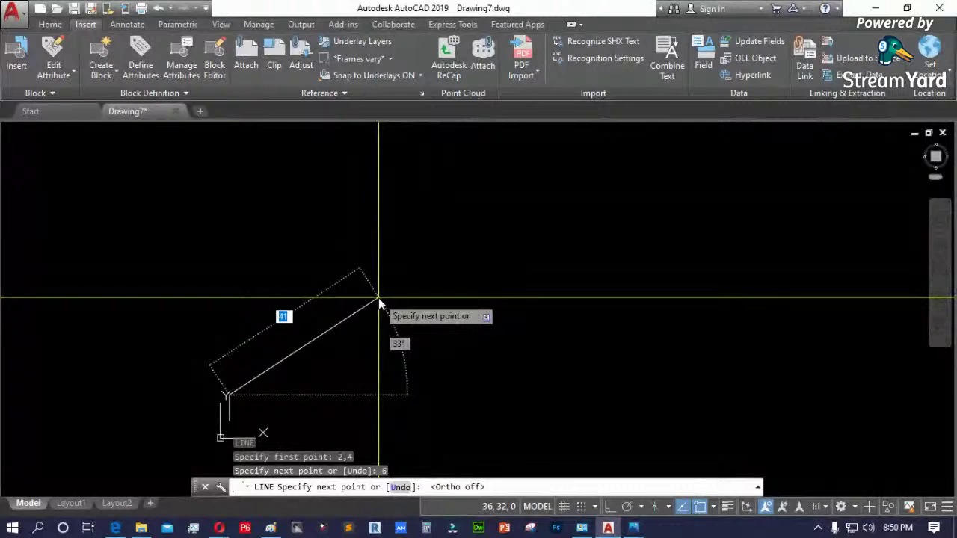
{"action": "type", "text": "8"}
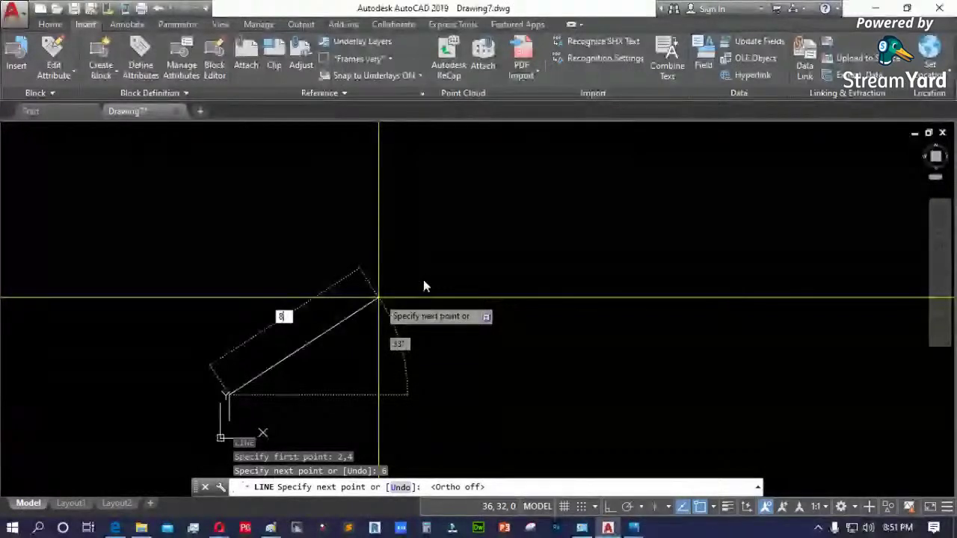
{"action": "key", "text": "BackSpace"}
{"action": "type", "text": "3"}
{"action": "key", "text": "Tab"}
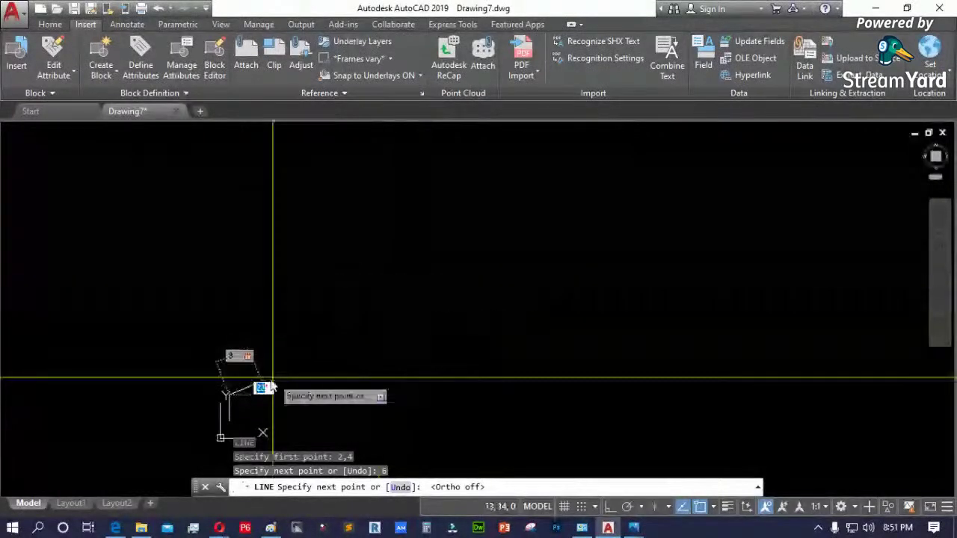
{"action": "scroll", "coordinate": [413, 251], "scroll_direction": "up", "scroll_amount": 2}
{"action": "scroll", "coordinate": [416, 252], "scroll_direction": "down", "scroll_amount": 2}
{"action": "scroll", "coordinate": [363, 316], "scroll_direction": "up", "scroll_amount": 2}
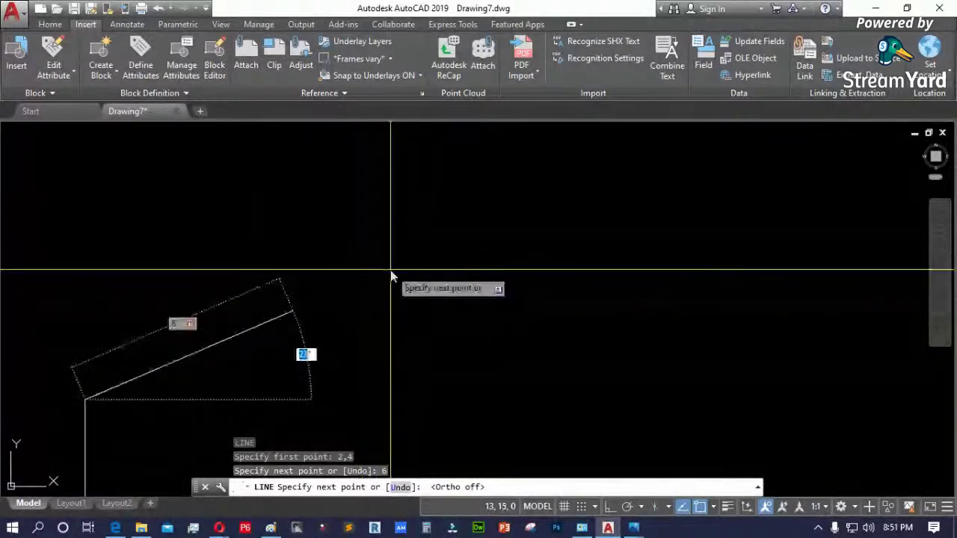
{"action": "type", "text": "22"}
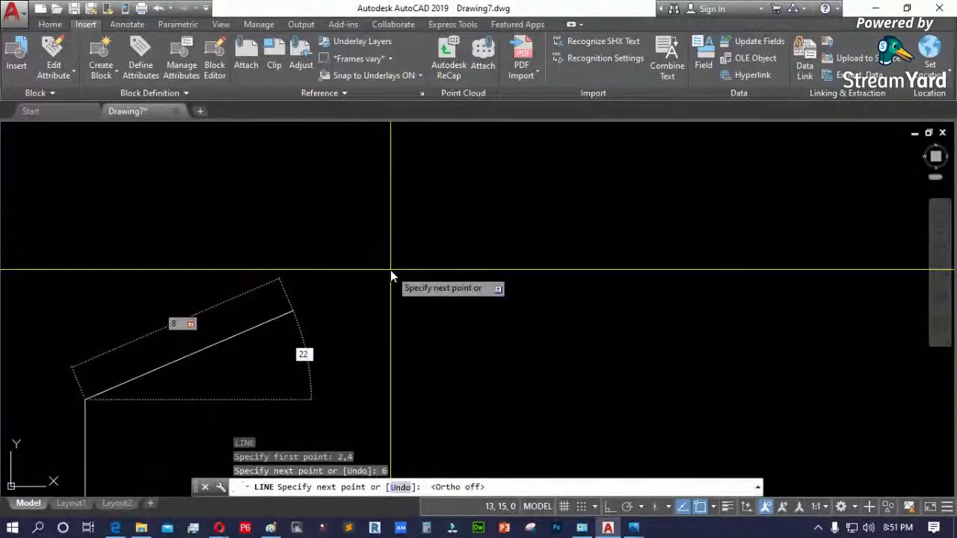
{"action": "key", "text": "Return"}
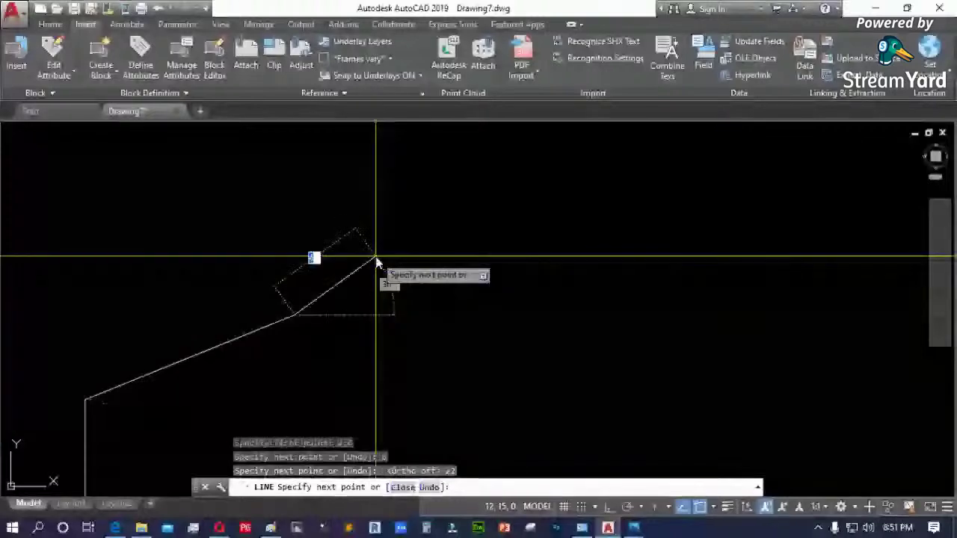
{"action": "scroll", "coordinate": [336, 314], "scroll_direction": "down", "scroll_amount": 3}
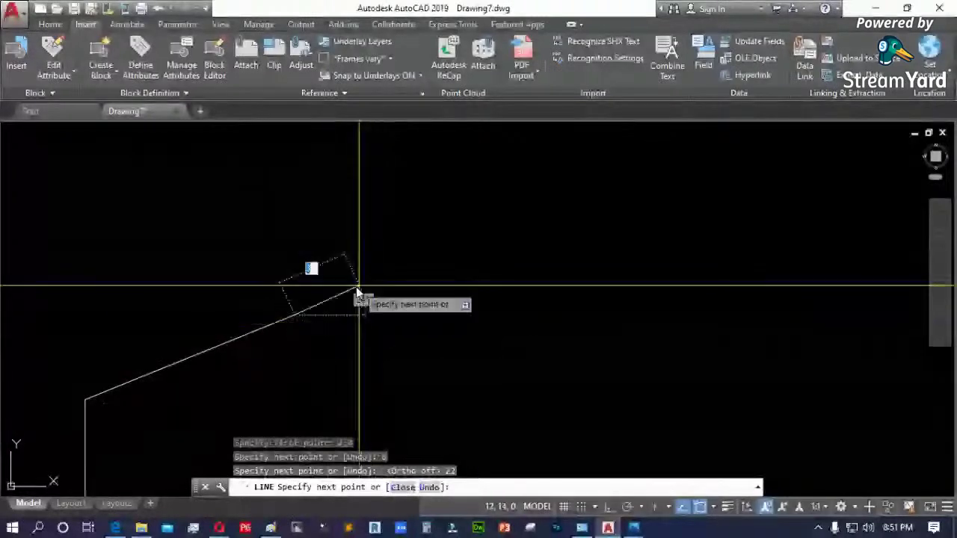
- Pan to the reference diagram and add the 10-unit horizontal top segment with Ortho on
{"action": "left_click", "coordinate": [340, 297]}
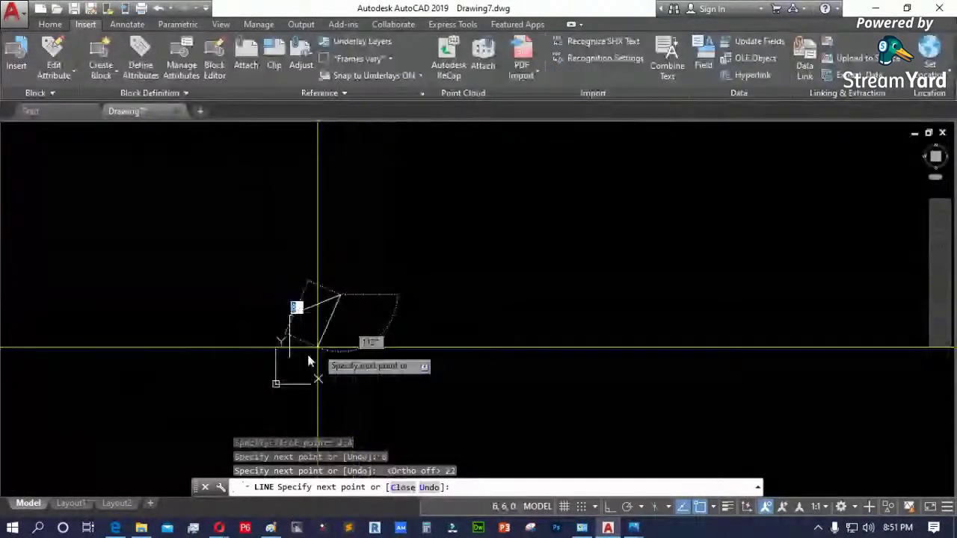
{"action": "scroll", "coordinate": [299, 366], "scroll_direction": "down", "scroll_amount": 2}
{"action": "middle_click_drag", "start_coordinate": [523, 143], "coordinate": [448, 236]}
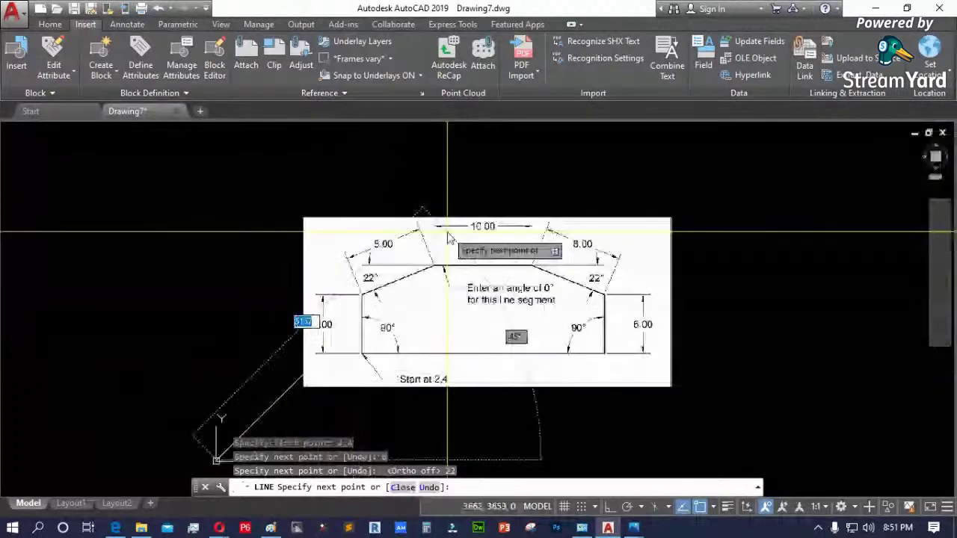
{"action": "scroll", "coordinate": [449, 237], "scroll_direction": "up", "scroll_amount": 4}
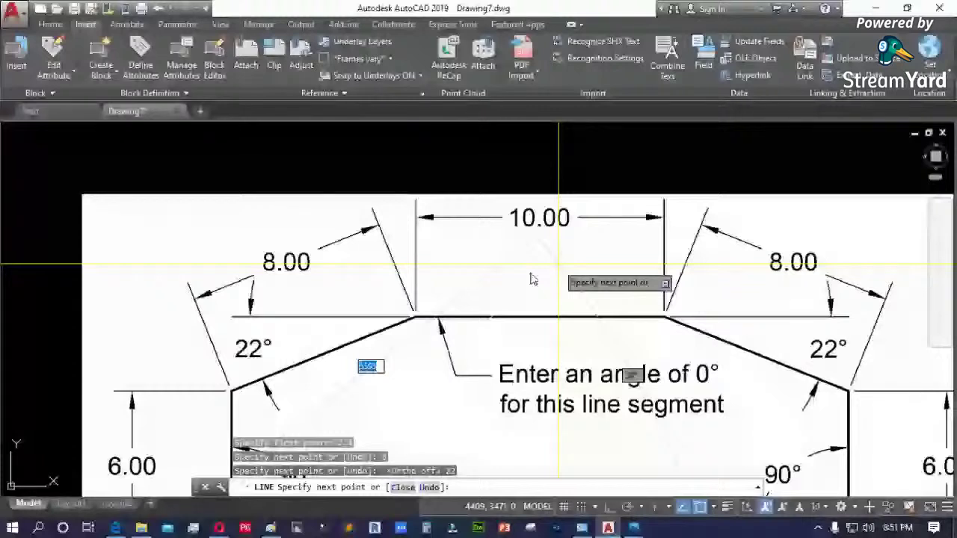
{"action": "scroll", "coordinate": [258, 340], "scroll_direction": "down", "scroll_amount": 5}
{"action": "key", "text": "F8"}
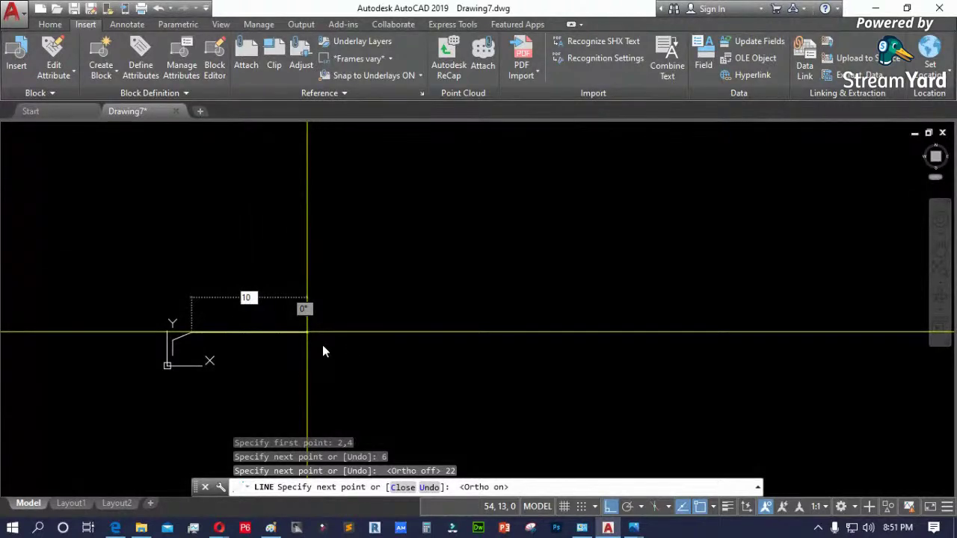
{"action": "key", "text": "Return"}
- Turn Ortho off again for the upcoming angled edge
{"action": "scroll", "coordinate": [175, 357], "scroll_direction": "down", "scroll_amount": 3}
{"action": "scroll", "coordinate": [197, 355], "scroll_direction": "up", "scroll_amount": 3}
{"action": "scroll", "coordinate": [250, 351], "scroll_direction": "down", "scroll_amount": 3}
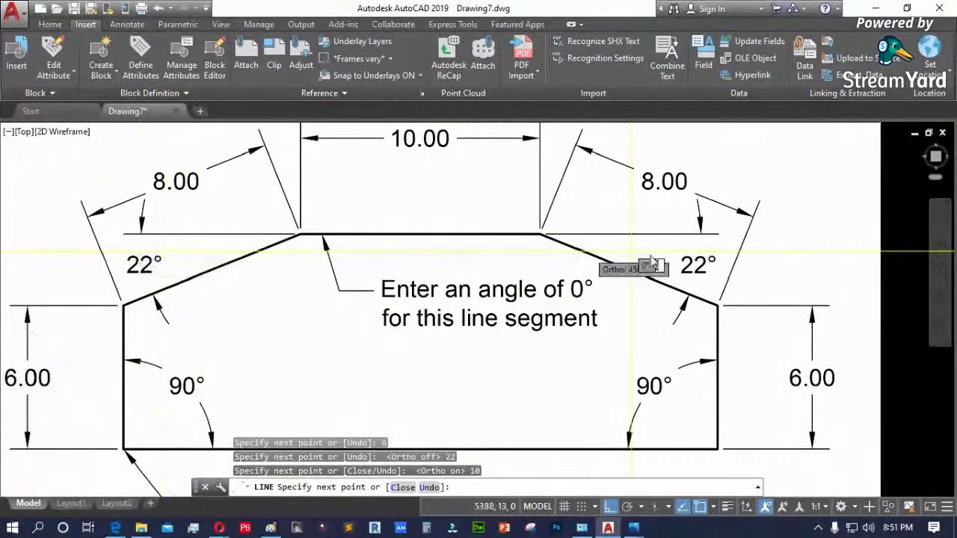
{"action": "scroll", "coordinate": [434, 233], "scroll_direction": "down", "scroll_amount": 10}
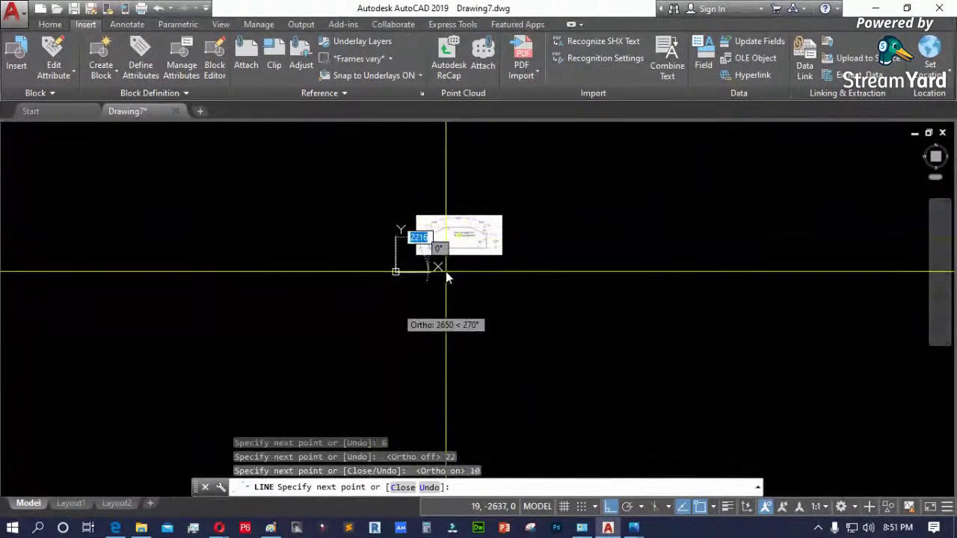
{"action": "scroll", "coordinate": [447, 277], "scroll_direction": "up", "scroll_amount": 12}
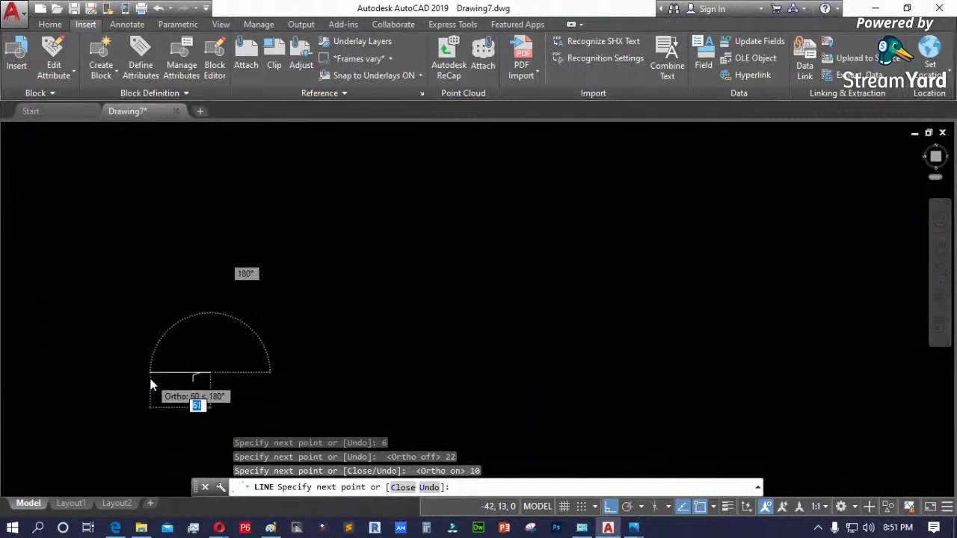
{"action": "scroll", "coordinate": [338, 303], "scroll_direction": "down", "scroll_amount": 4}
{"action": "key", "text": "F8"}
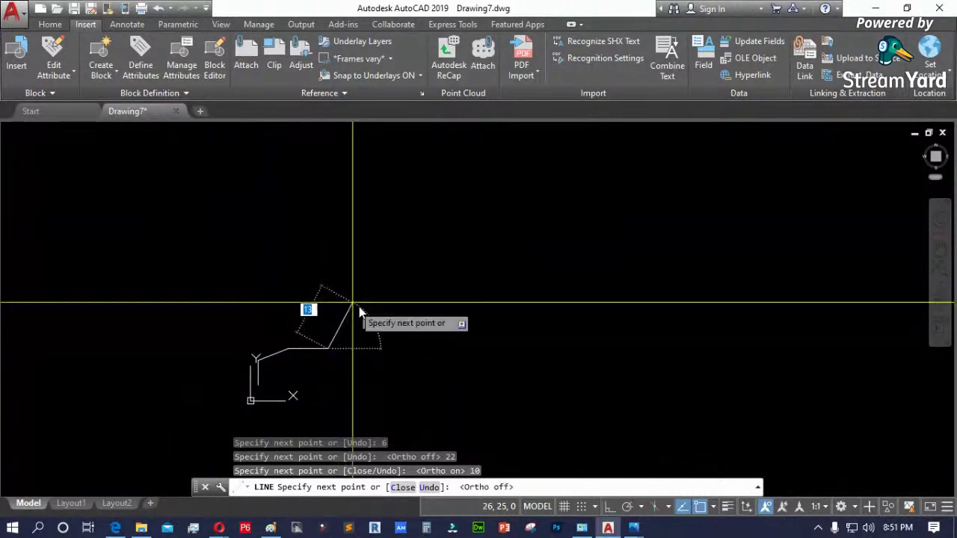
- Draw an 8-unit edge at 22° sloping down from the end of the top edge
{"action": "scroll", "coordinate": [346, 356], "scroll_direction": "up", "scroll_amount": 6}
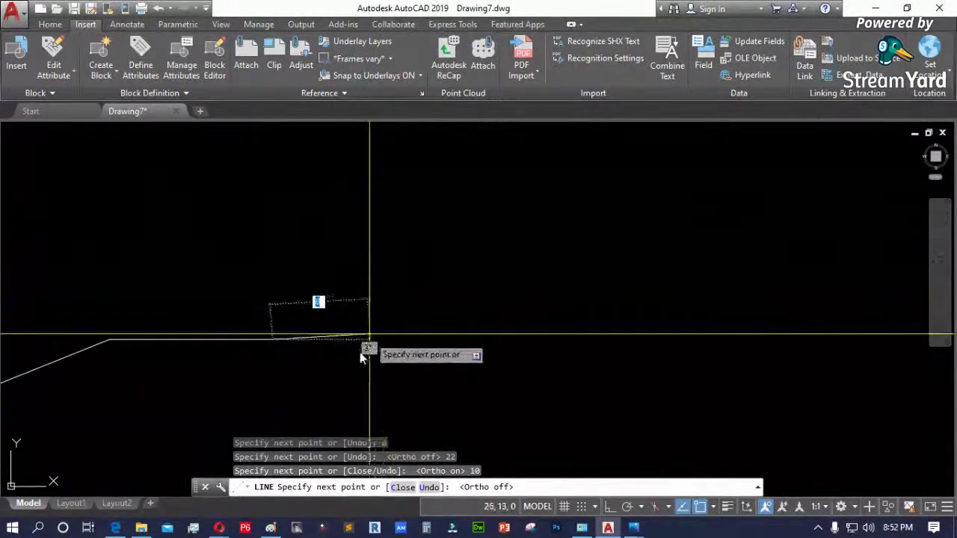
{"action": "scroll", "coordinate": [351, 352], "scroll_direction": "down", "scroll_amount": 5}
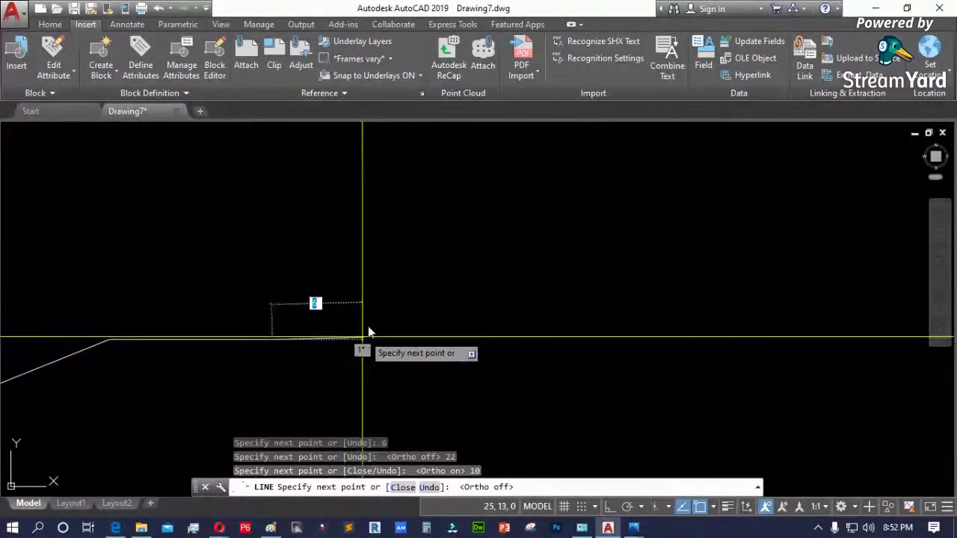
{"action": "scroll", "coordinate": [352, 314], "scroll_direction": "up", "scroll_amount": 4}
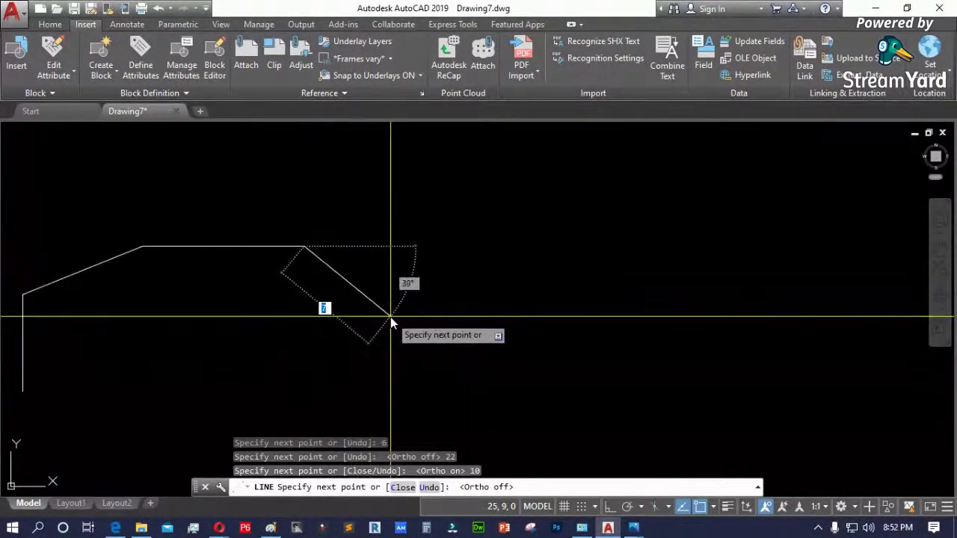
{"action": "type", "text": "8"}
{"action": "key", "text": "Tab"}
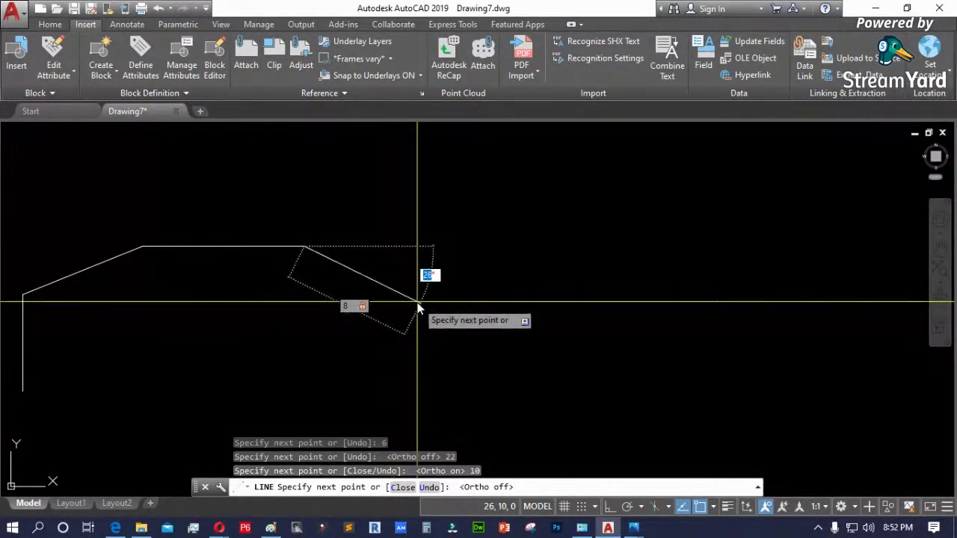
{"action": "scroll", "coordinate": [417, 301], "scroll_direction": "up", "scroll_amount": 3}
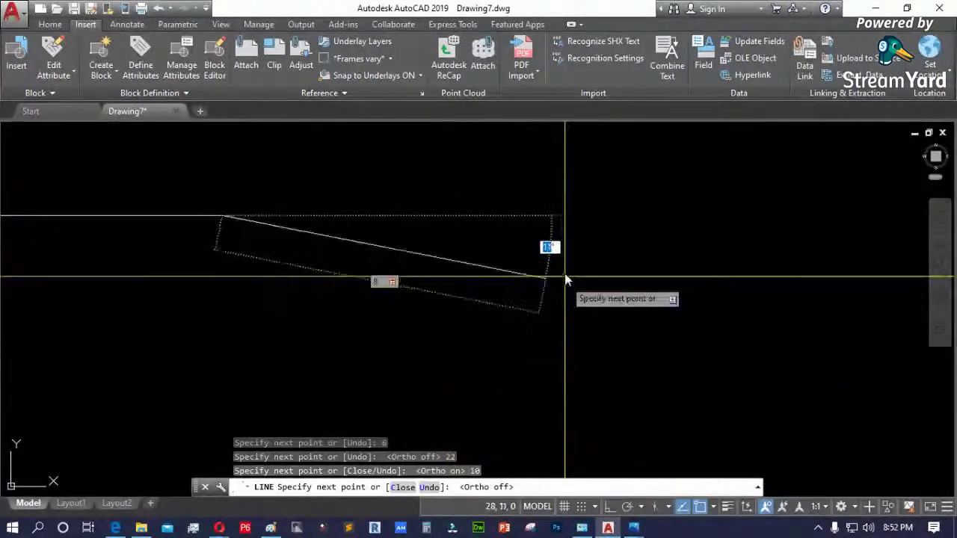
{"action": "scroll", "coordinate": [557, 376], "scroll_direction": "down", "scroll_amount": 4}
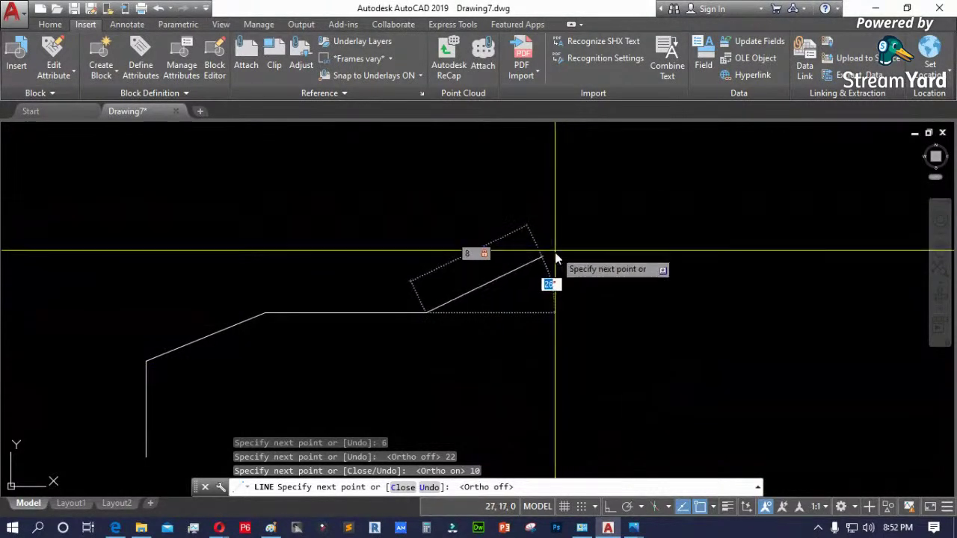
{"action": "scroll", "coordinate": [544, 407], "scroll_direction": "up", "scroll_amount": 3}
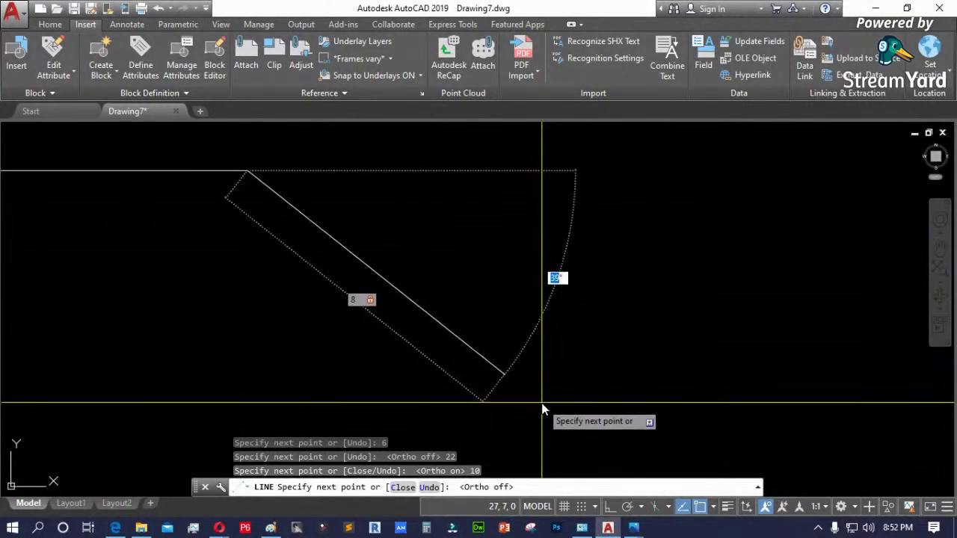
{"action": "scroll", "coordinate": [557, 370], "scroll_direction": "down", "scroll_amount": 2}
{"action": "scroll", "coordinate": [550, 383], "scroll_direction": "up", "scroll_amount": 1}
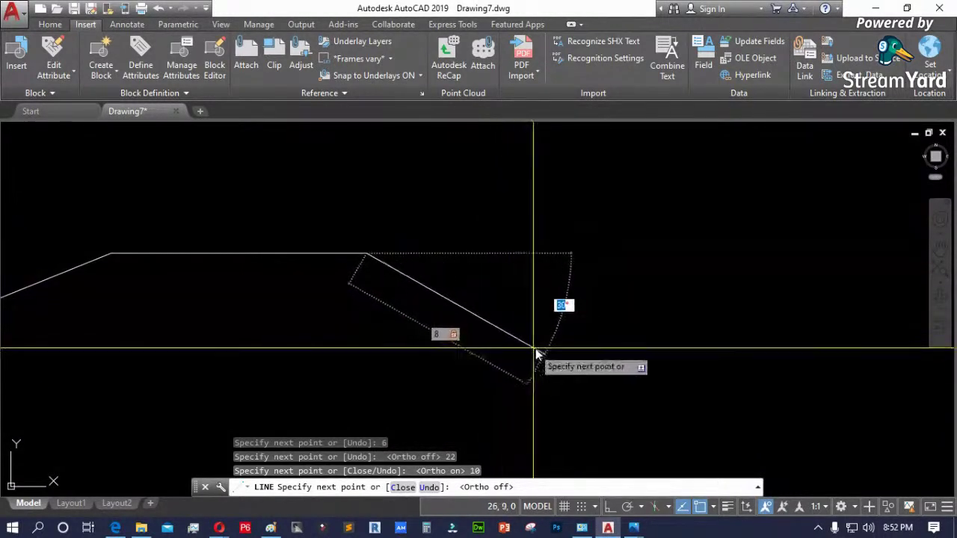
{"action": "type", "text": "22"}
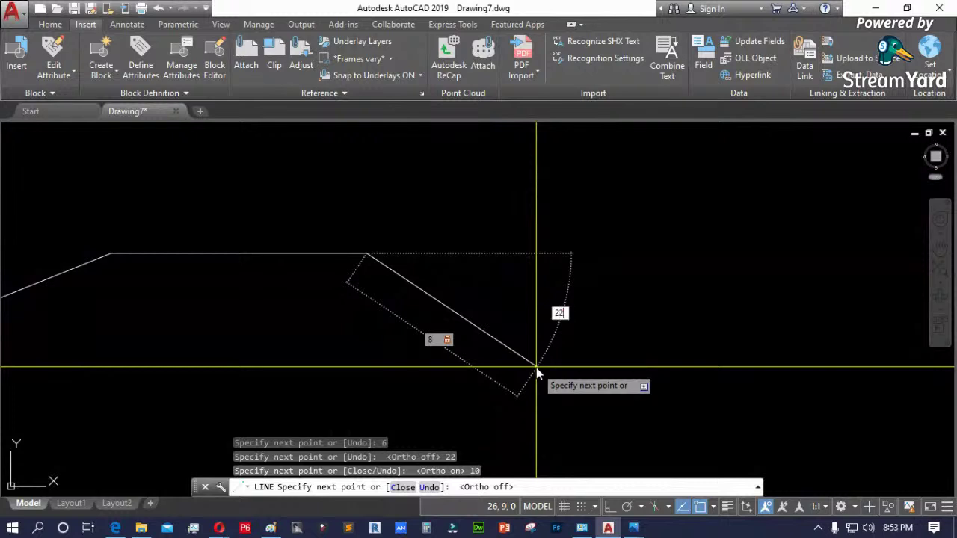
{"action": "key", "text": "Return"}
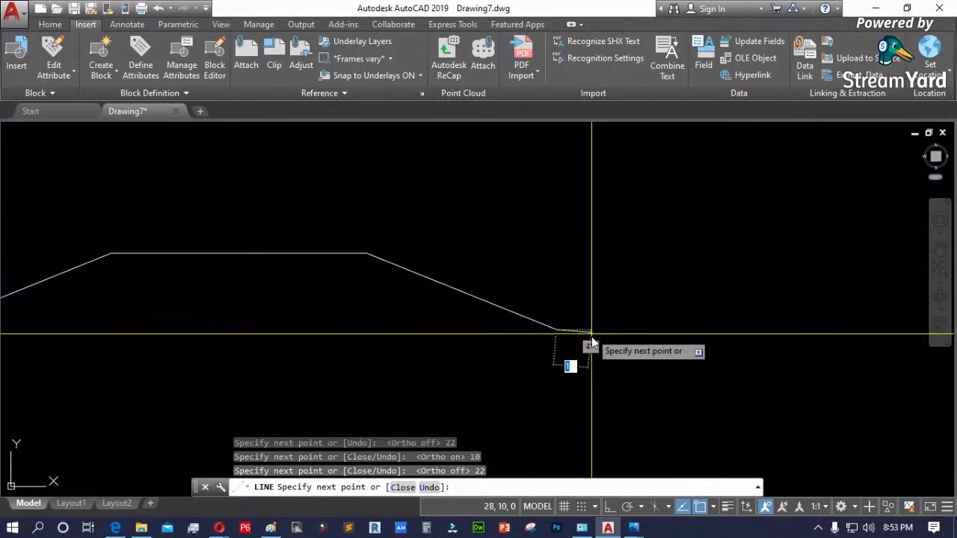
- Turn Ortho back on and add the 6-unit vertical right edge
{"action": "scroll", "coordinate": [596, 350], "scroll_direction": "down", "scroll_amount": 2}
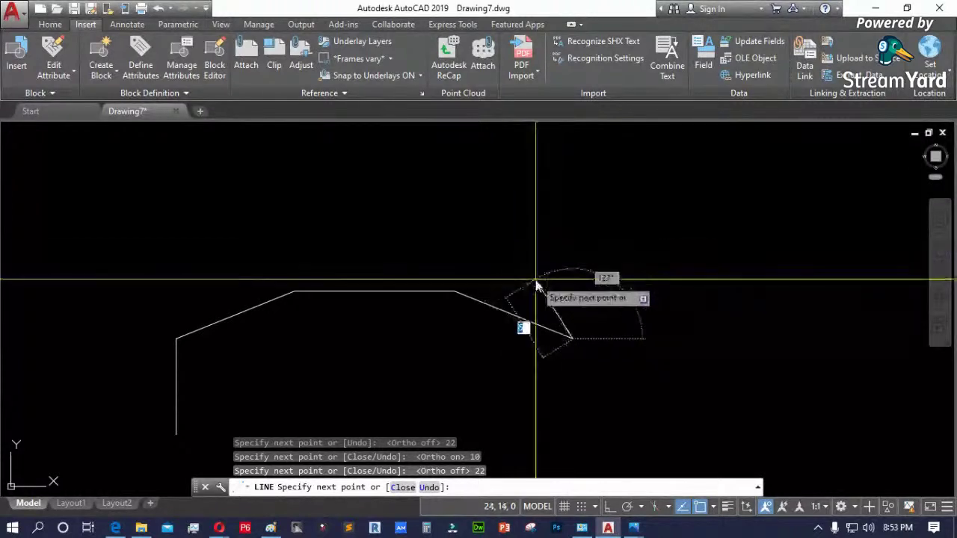
{"action": "scroll", "coordinate": [464, 299], "scroll_direction": "down", "scroll_amount": 6}
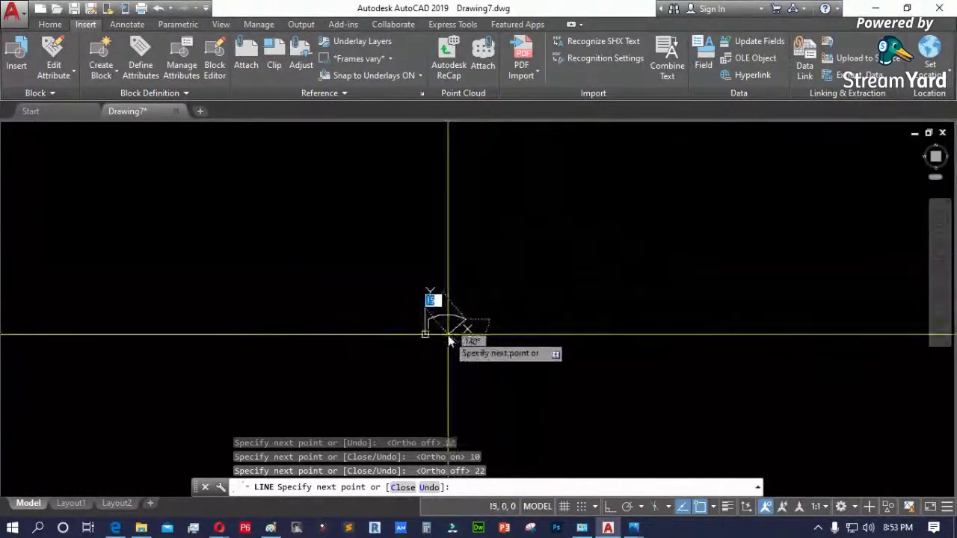
{"action": "scroll", "coordinate": [781, 209], "scroll_direction": "up", "scroll_amount": 4}
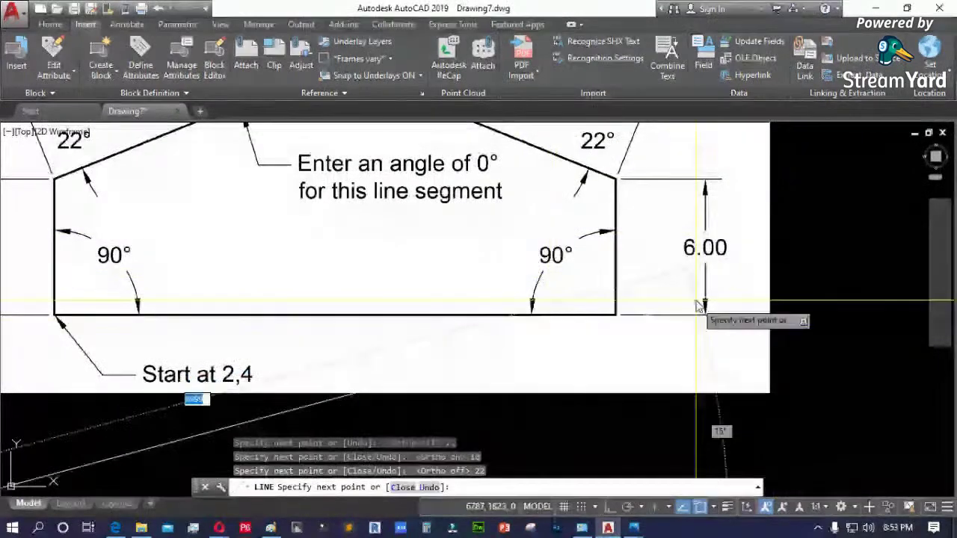
{"action": "scroll", "coordinate": [723, 253], "scroll_direction": "down", "scroll_amount": 4}
{"action": "scroll", "coordinate": [723, 253], "scroll_direction": "down", "scroll_amount": 3}
{"action": "scroll", "coordinate": [384, 292], "scroll_direction": "up", "scroll_amount": 7}
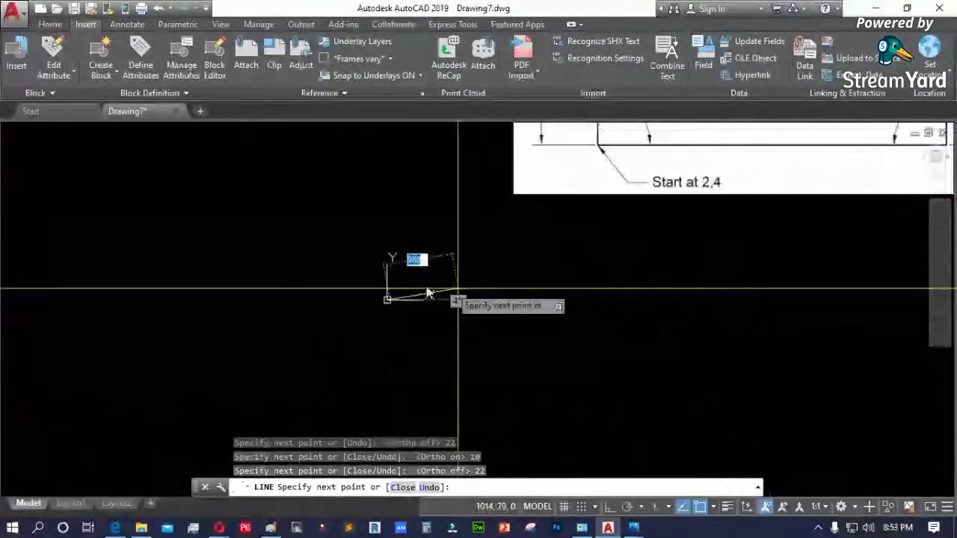
{"action": "scroll", "coordinate": [367, 313], "scroll_direction": "down", "scroll_amount": 5}
{"action": "scroll", "coordinate": [417, 282], "scroll_direction": "up", "scroll_amount": 4}
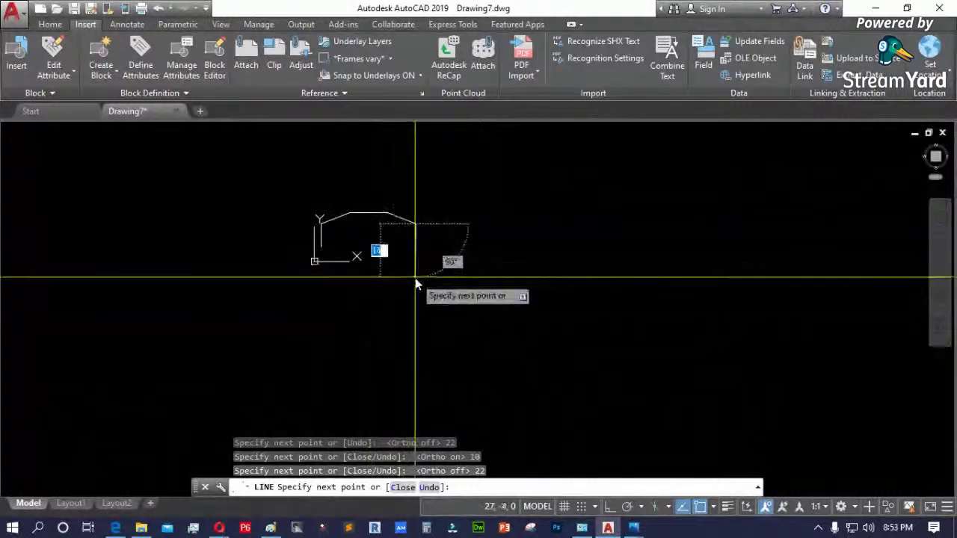
{"action": "key", "text": "F8"}
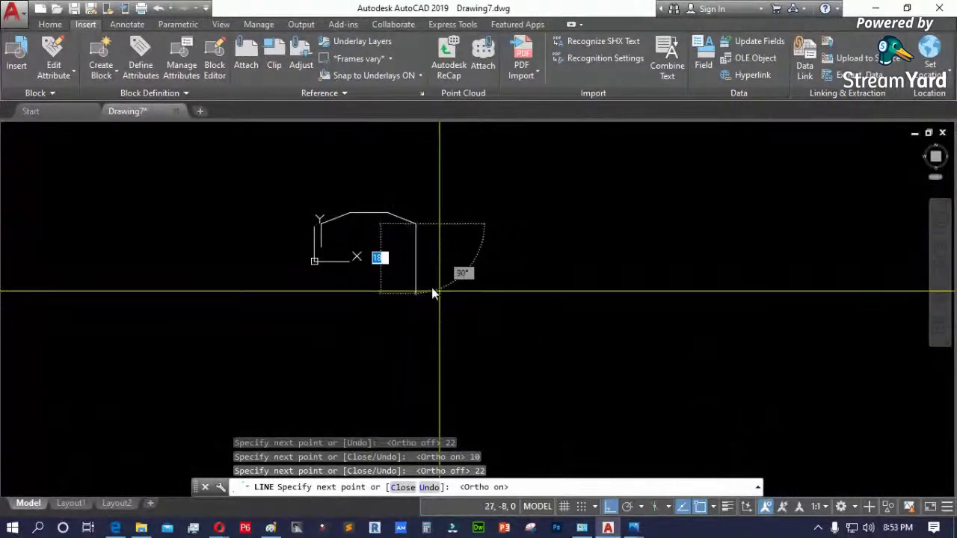
{"action": "type", "text": "6"}
{"action": "key", "text": "Return"}
- Close the outline back to its start point with C
{"action": "scroll", "coordinate": [420, 273], "scroll_direction": "up", "scroll_amount": 2}
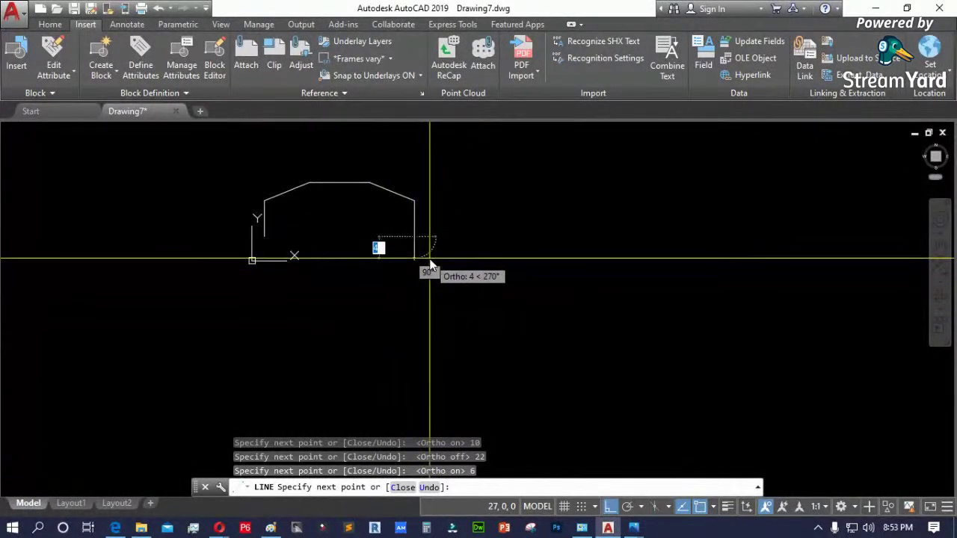
{"action": "type", "text": "cl"}
{"action": "key", "text": "Return"}
{"action": "scroll", "coordinate": [340, 183], "scroll_direction": "up", "scroll_amount": 4}
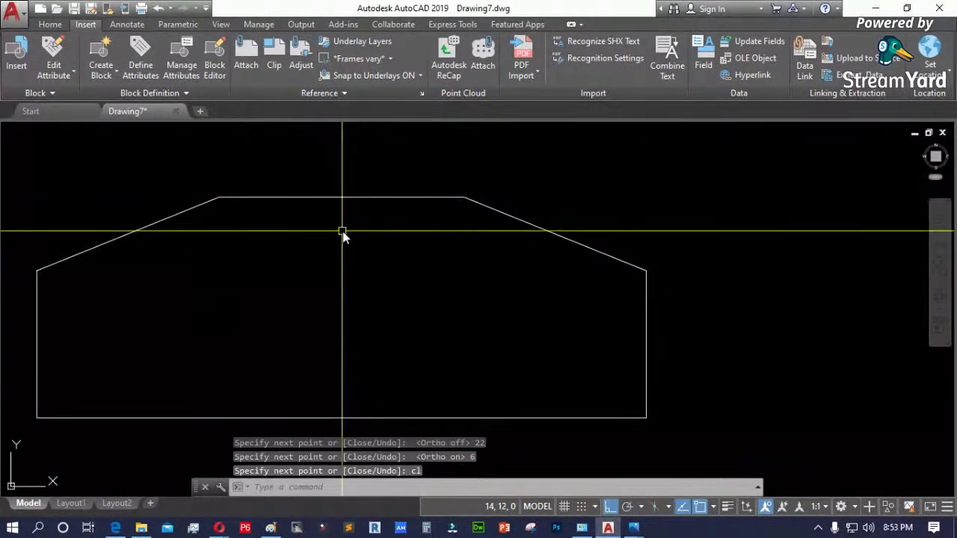
{"action": "scroll", "coordinate": [539, 269], "scroll_direction": "down", "scroll_amount": 3}
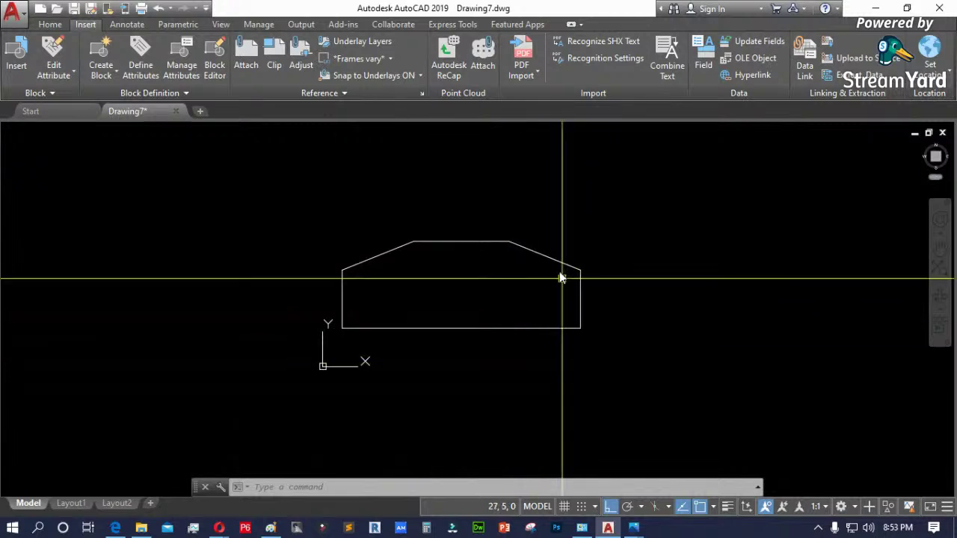
{"action": "scroll", "coordinate": [532, 251], "scroll_direction": "up", "scroll_amount": 2}
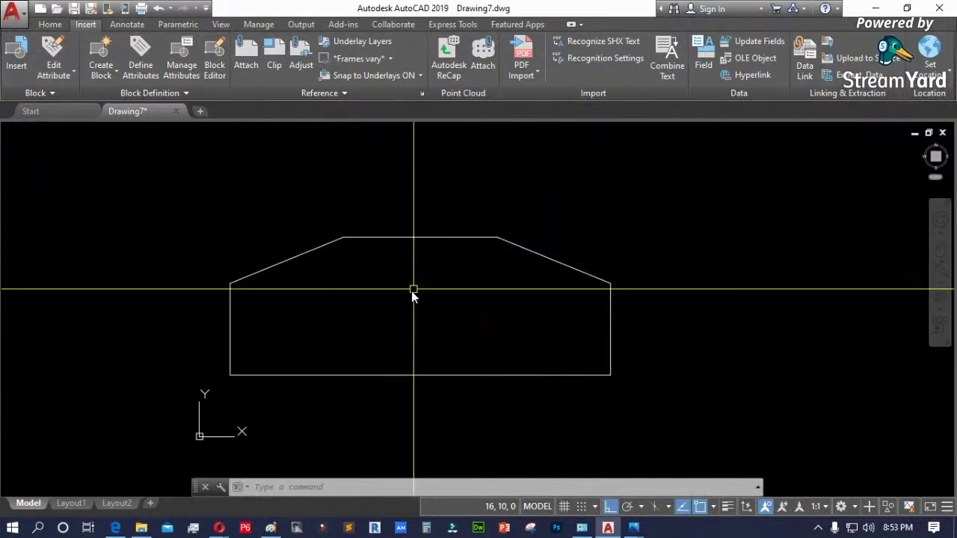
{"action": "scroll", "coordinate": [438, 358], "scroll_direction": "down", "scroll_amount": 2}
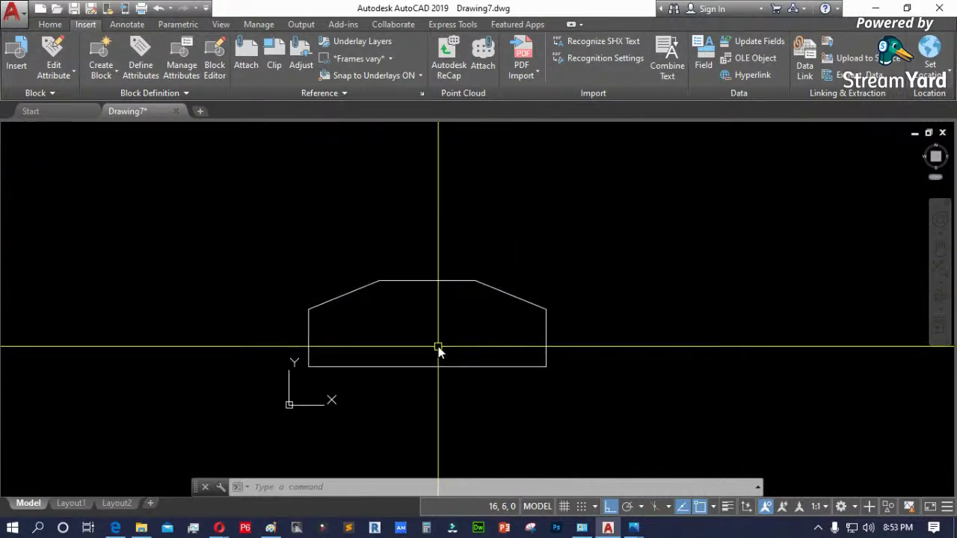
{"action": "scroll", "coordinate": [346, 352], "scroll_direction": "down", "scroll_amount": 2}
{"action": "scroll", "coordinate": [352, 353], "scroll_direction": "down", "scroll_amount": 2}
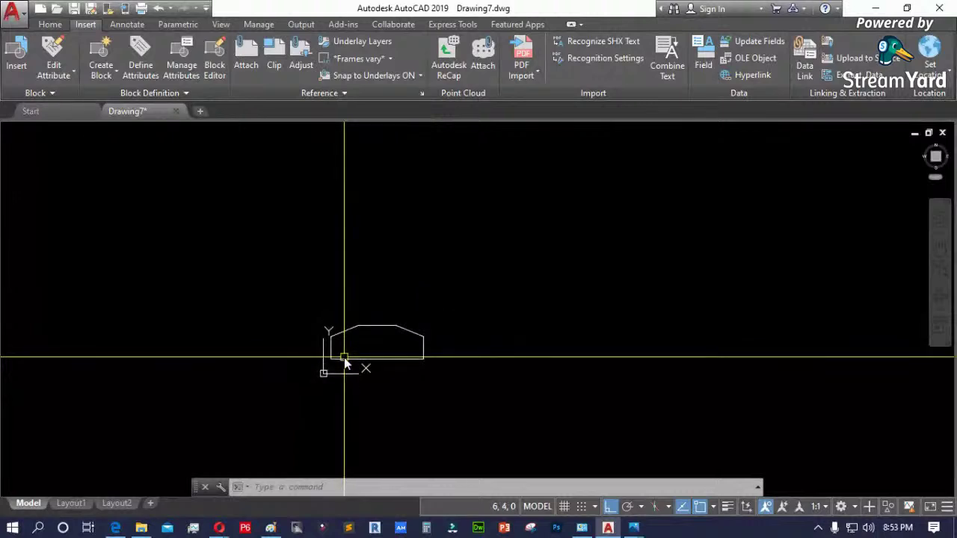
{"action": "scroll", "coordinate": [314, 387], "scroll_direction": "down", "scroll_amount": 2}
{"action": "scroll", "coordinate": [315, 388], "scroll_direction": "down", "scroll_amount": 4}
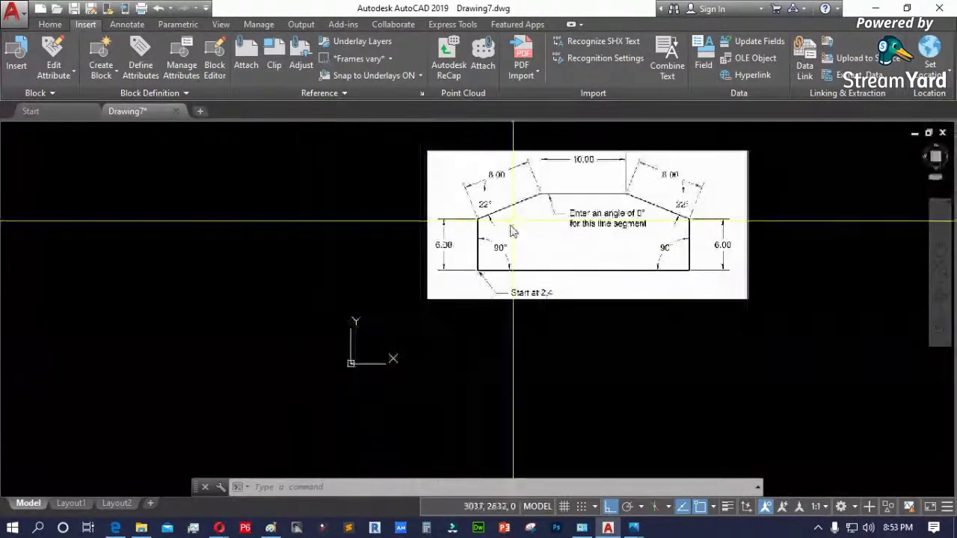
{"action": "scroll", "coordinate": [525, 308], "scroll_direction": "up", "scroll_amount": 3}
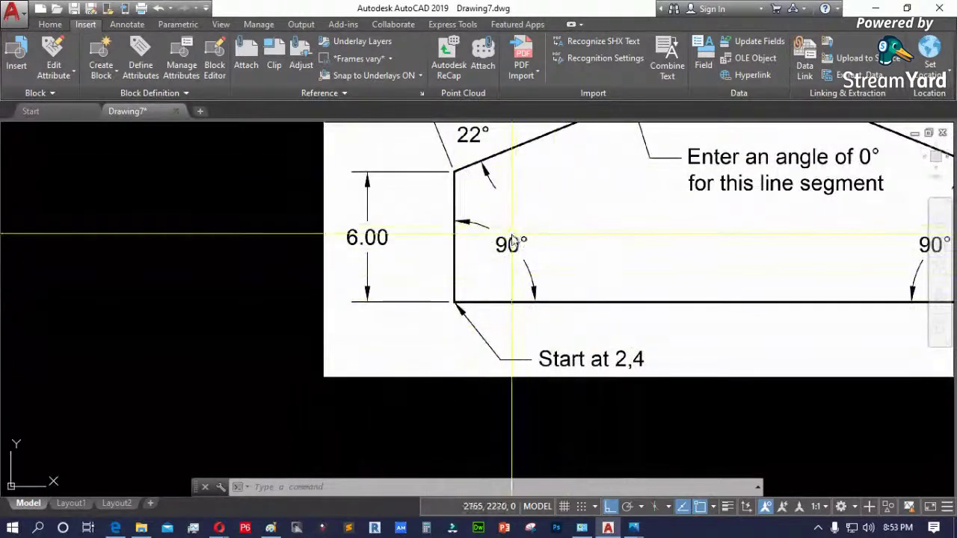
{"action": "scroll", "coordinate": [438, 288], "scroll_direction": "down", "scroll_amount": 3}
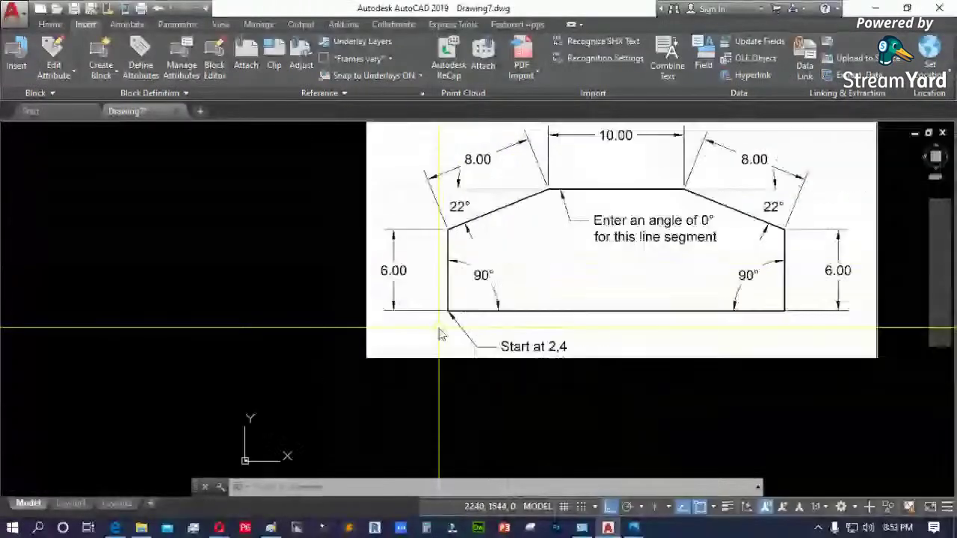
{"action": "scroll", "coordinate": [446, 292], "scroll_direction": "up", "scroll_amount": 5}
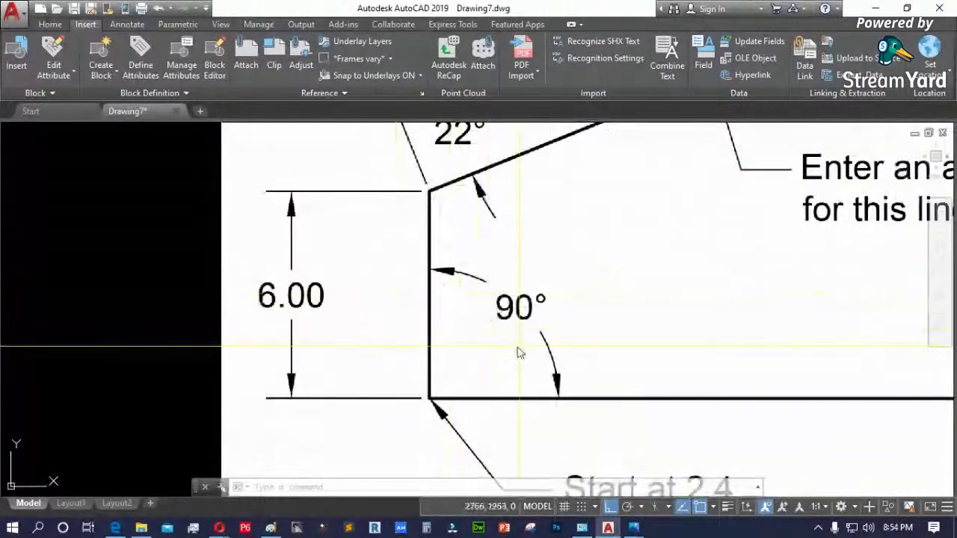
{"action": "scroll", "coordinate": [508, 288], "scroll_direction": "down", "scroll_amount": 4}
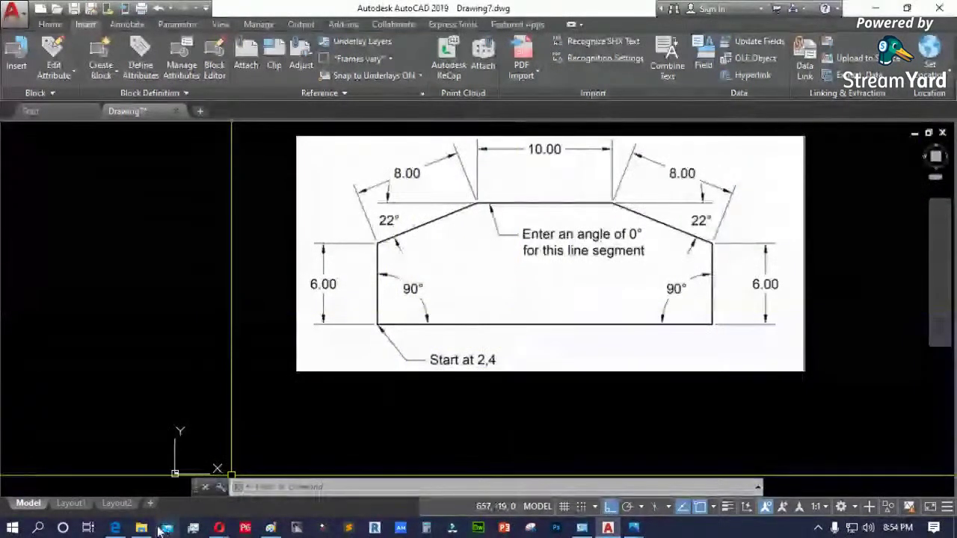
- Open the ex-preview-line-command image from Local Disk (D:) in Paint
{"action": "left_click", "coordinate": [141, 528]}
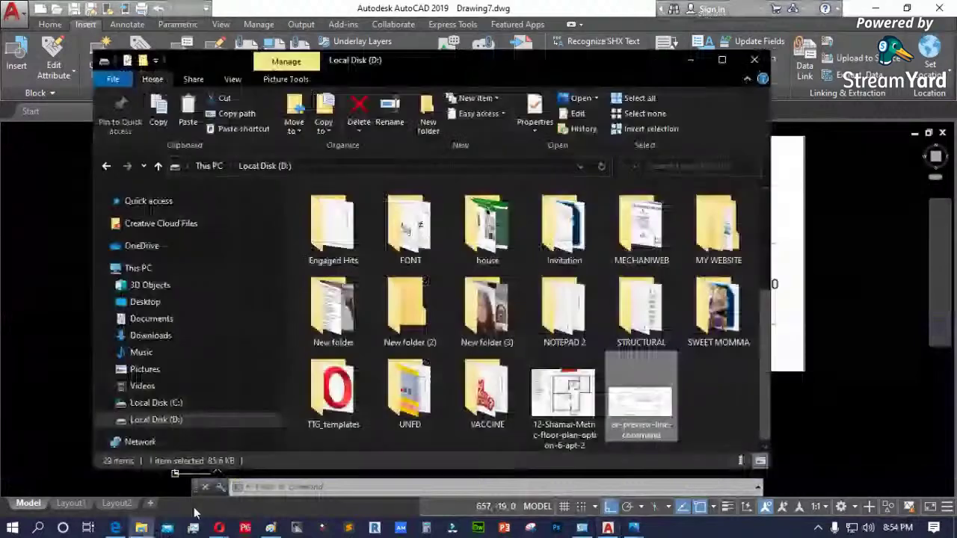
{"action": "right_click", "coordinate": [644, 401]}
{"action": "mouse_move", "coordinate": [687, 347]}
{"action": "left_click", "coordinate": [502, 395]}
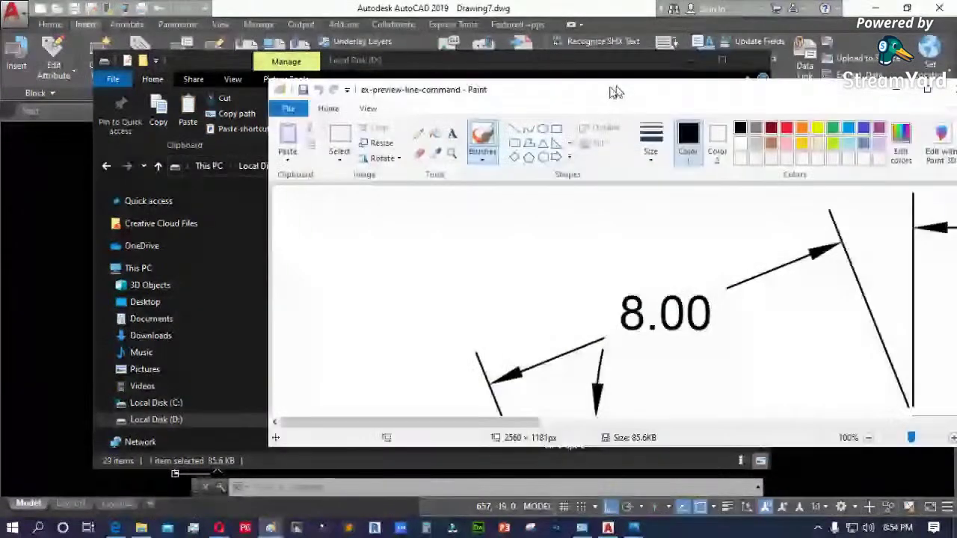
{"action": "scroll", "coordinate": [478, 299], "scroll_direction": "down", "scroll_amount": 3}
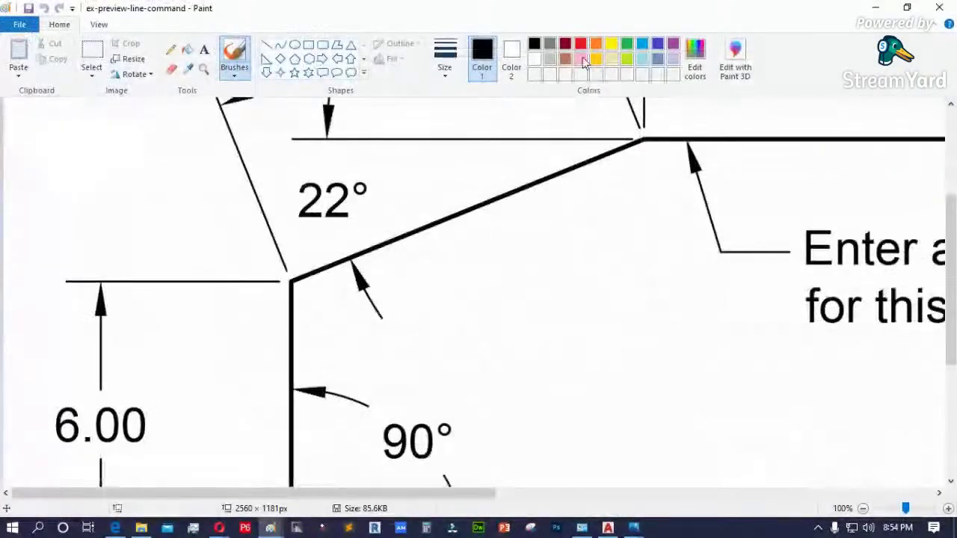
- Select a thick red Pencil and circle the start coordinates 2,4
{"action": "left_click", "coordinate": [579, 45]}
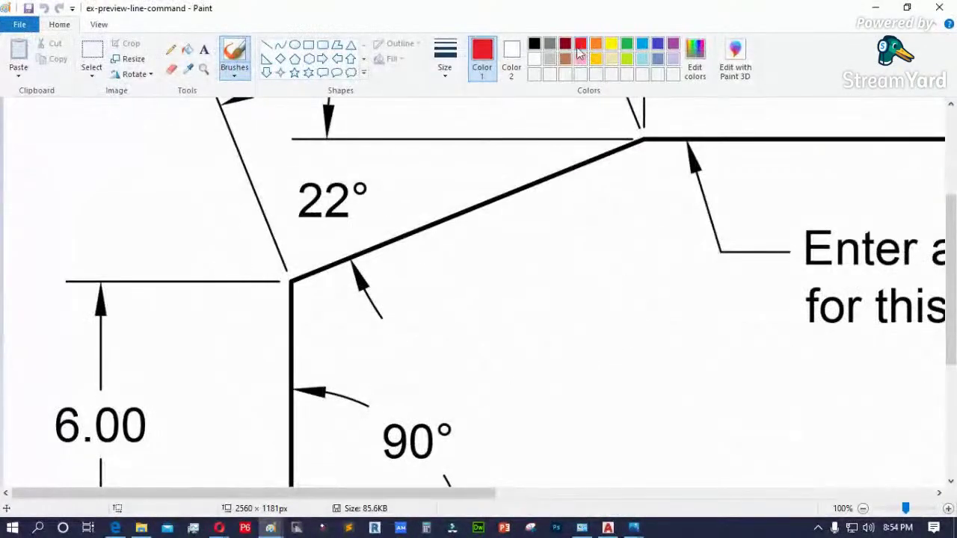
{"action": "left_click", "coordinate": [203, 51]}
{"action": "left_click", "coordinate": [171, 49]}
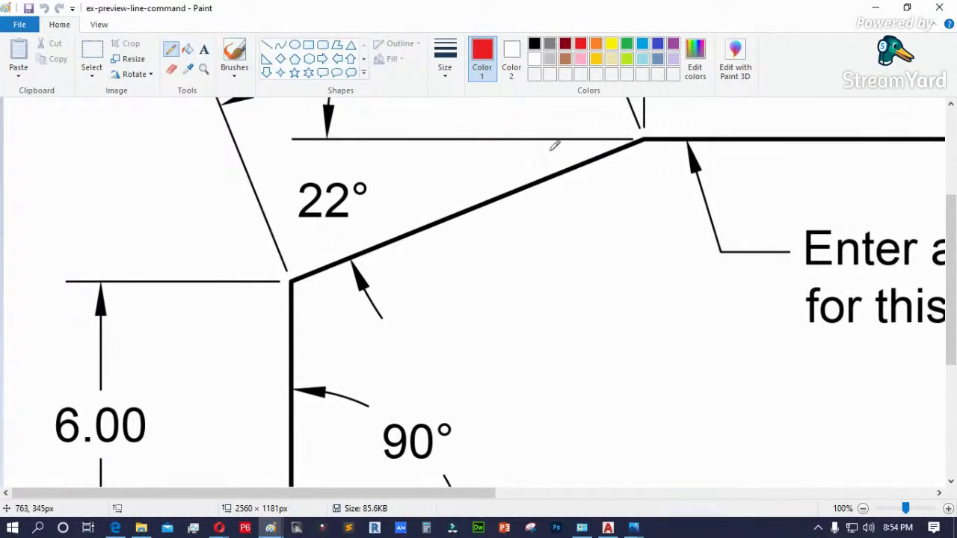
{"action": "scroll", "coordinate": [561, 151], "scroll_direction": "down", "scroll_amount": 3}
{"action": "scroll", "coordinate": [493, 269], "scroll_direction": "down", "scroll_amount": 1}
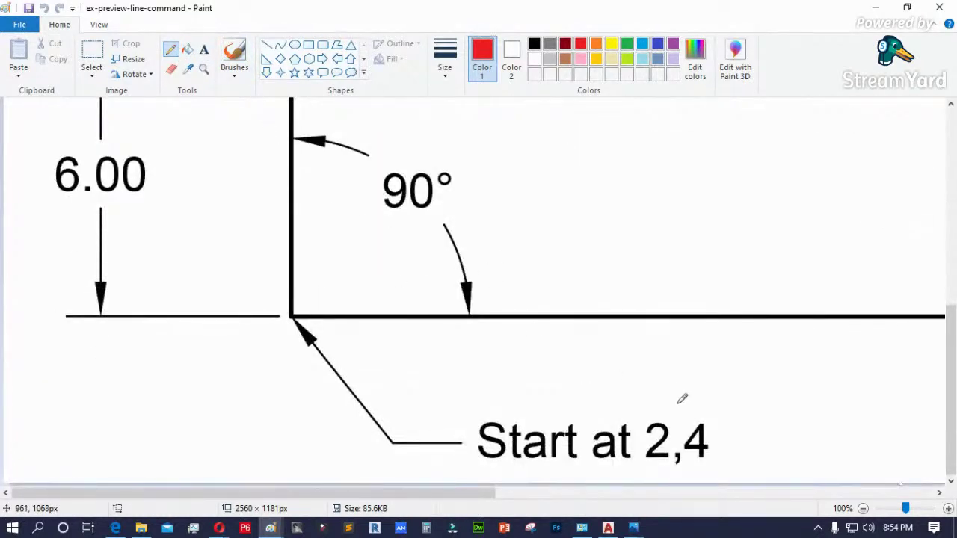
{"action": "mouse_move", "coordinate": [632, 406]}
{"action": "left_mouse_down"}
{"action": "mouse_move", "coordinate": [638, 457]}
{"action": "mouse_move", "coordinate": [742, 465]}
{"action": "mouse_move", "coordinate": [693, 401]}
{"action": "left_mouse_up"}
{"action": "left_click", "coordinate": [444, 59]}
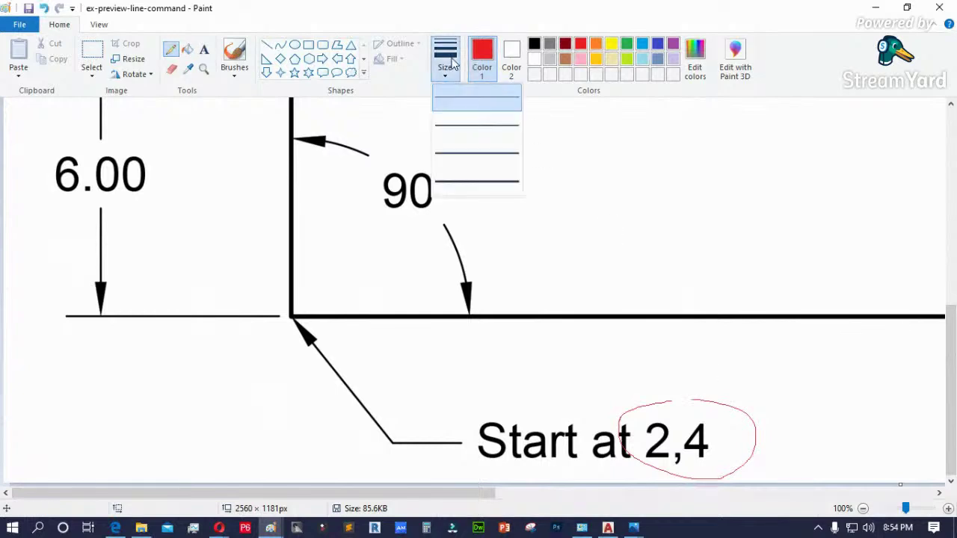
{"action": "left_click", "coordinate": [467, 158]}
{"action": "mouse_move", "coordinate": [714, 404]}
{"action": "left_mouse_down"}
{"action": "mouse_move", "coordinate": [651, 413]}
{"action": "mouse_move", "coordinate": [643, 450]}
{"action": "mouse_move", "coordinate": [737, 455]}
{"action": "mouse_move", "coordinate": [714, 407]}
{"action": "left_mouse_up"}
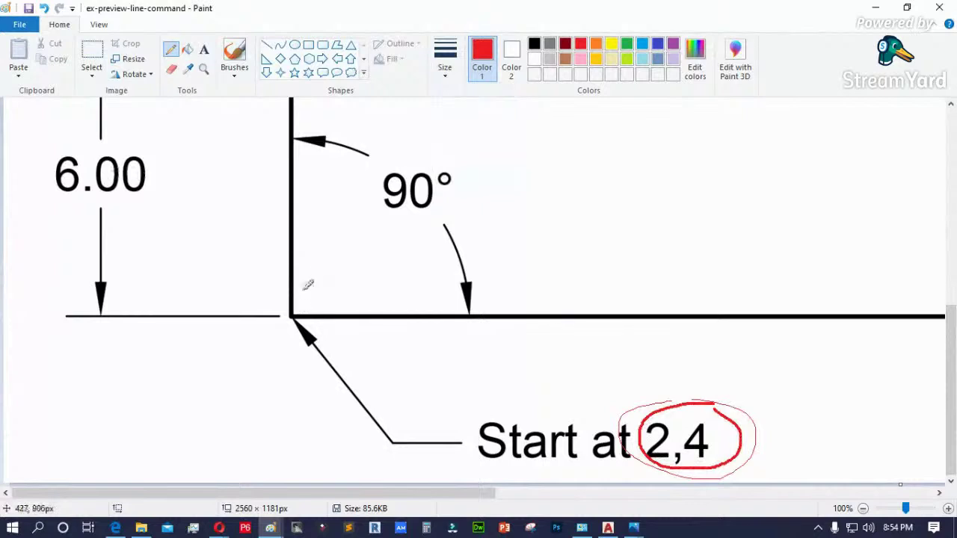
- Mark corners with circled 1 and 2 and write @6<90 beside point 2
{"action": "mouse_move", "coordinate": [313, 278]}
{"action": "left_mouse_down"}
{"action": "mouse_move", "coordinate": [314, 296]}
{"action": "mouse_move", "coordinate": [302, 278]}
{"action": "mouse_move", "coordinate": [334, 267]}
{"action": "left_mouse_up"}
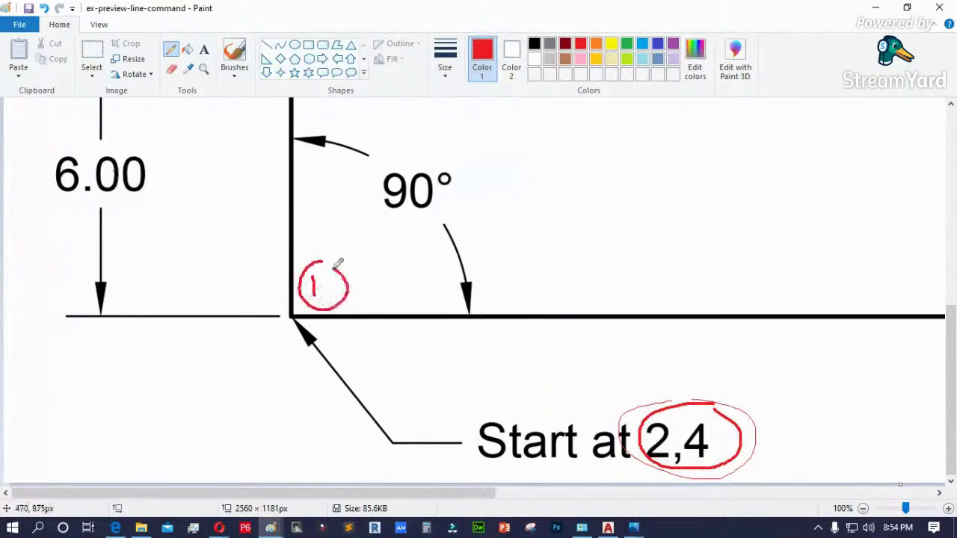
{"action": "scroll", "coordinate": [338, 294], "scroll_direction": "up", "scroll_amount": 8}
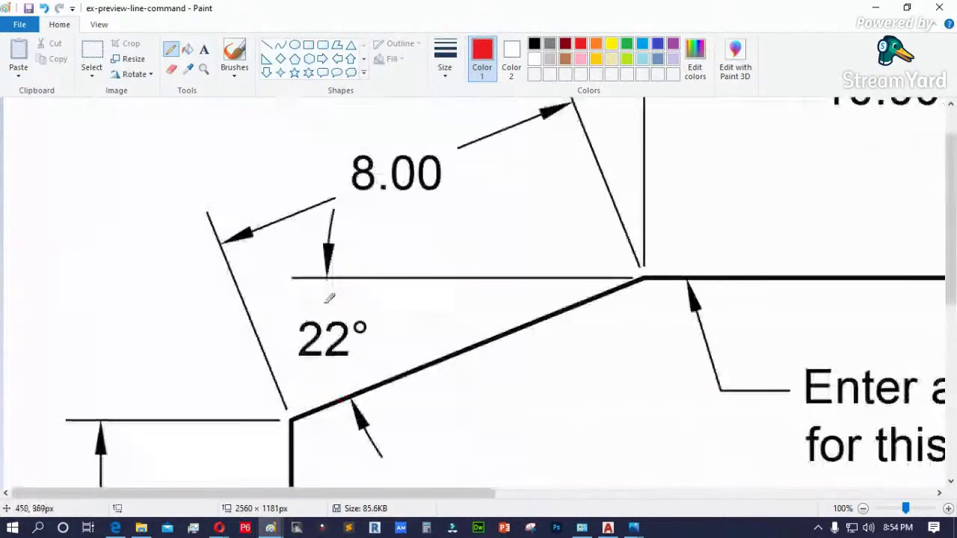
{"action": "scroll", "coordinate": [329, 295], "scroll_direction": "down", "scroll_amount": 4}
{"action": "mouse_move", "coordinate": [308, 241]}
{"action": "left_mouse_down"}
{"action": "mouse_move", "coordinate": [310, 257]}
{"action": "mouse_move", "coordinate": [334, 261]}
{"action": "left_mouse_up"}
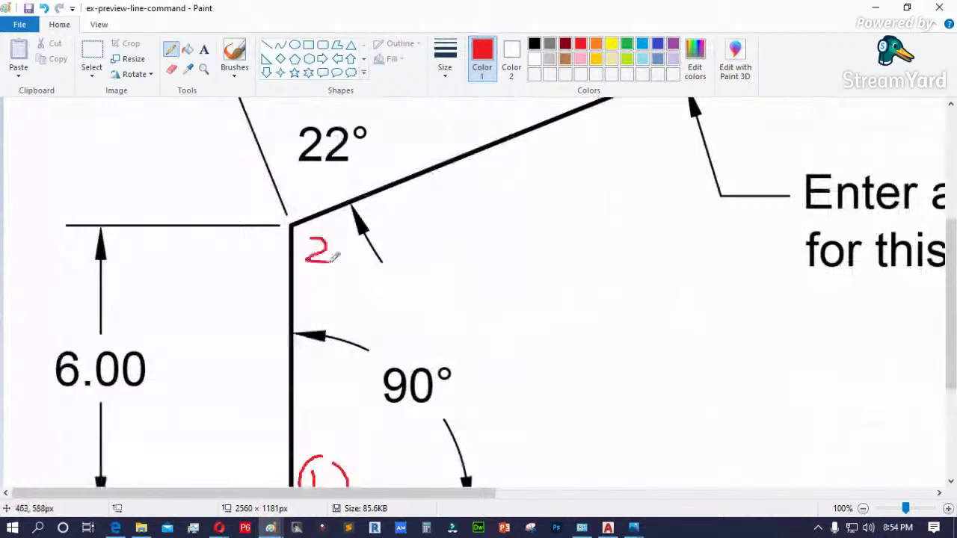
{"action": "left_click_drag", "start_coordinate": [321, 223], "coordinate": [306, 225]}
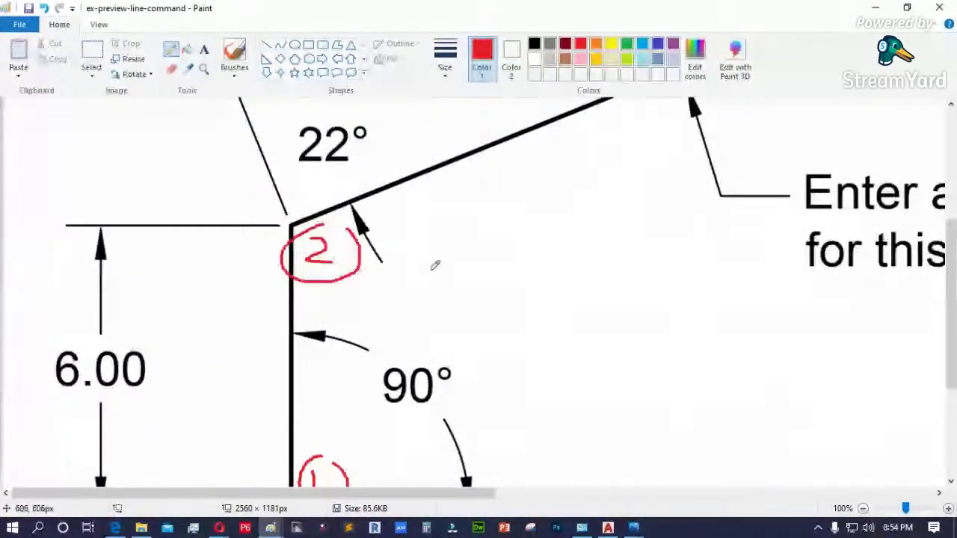
{"action": "mouse_move", "coordinate": [457, 252]}
{"action": "left_mouse_down"}
{"action": "mouse_move", "coordinate": [429, 258]}
{"action": "mouse_move", "coordinate": [449, 277]}
{"action": "mouse_move", "coordinate": [469, 267]}
{"action": "mouse_move", "coordinate": [515, 270]}
{"action": "mouse_move", "coordinate": [492, 263]}
{"action": "left_mouse_up"}
{"action": "mouse_move", "coordinate": [549, 238]}
{"action": "left_mouse_down"}
{"action": "mouse_move", "coordinate": [548, 261]}
{"action": "mouse_move", "coordinate": [562, 275]}
{"action": "mouse_move", "coordinate": [566, 254]}
{"action": "mouse_move", "coordinate": [573, 272]}
{"action": "left_mouse_up"}
{"action": "mouse_move", "coordinate": [598, 243]}
{"action": "left_mouse_down"}
{"action": "mouse_move", "coordinate": [594, 270]}
{"action": "mouse_move", "coordinate": [603, 244]}
{"action": "left_mouse_up"}
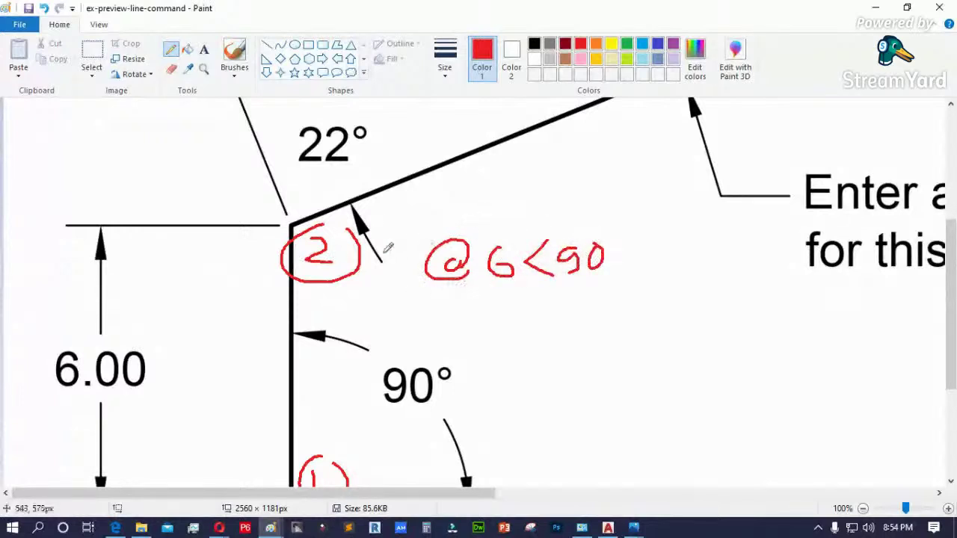
- Circle a 3 at the next corner, write @8<22 beside it, and tick it
{"action": "scroll", "coordinate": [361, 288], "scroll_direction": "up", "scroll_amount": 3}
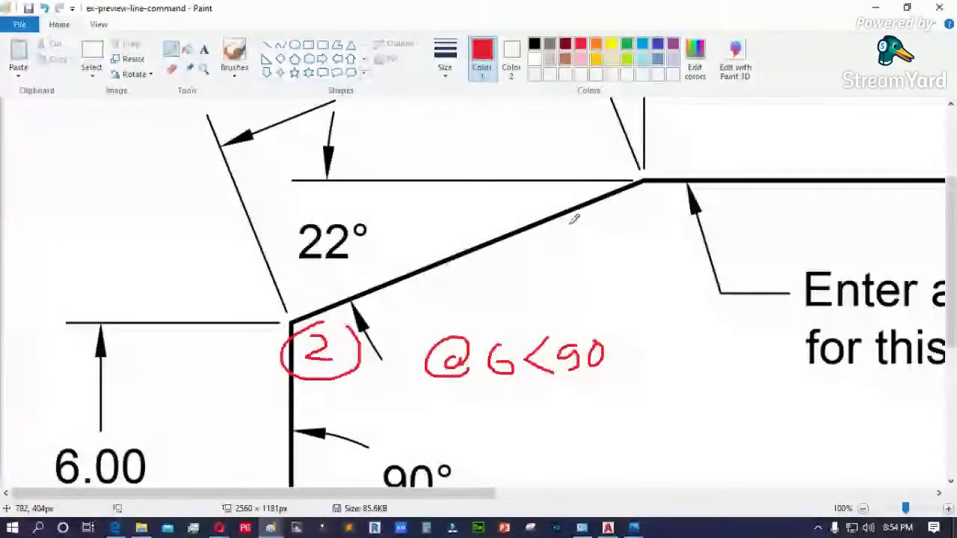
{"action": "mouse_move", "coordinate": [670, 144]}
{"action": "left_mouse_down"}
{"action": "mouse_move", "coordinate": [688, 164]}
{"action": "mouse_move", "coordinate": [670, 171]}
{"action": "left_mouse_up"}
{"action": "mouse_move", "coordinate": [676, 129]}
{"action": "left_mouse_down"}
{"action": "mouse_move", "coordinate": [652, 129]}
{"action": "mouse_move", "coordinate": [647, 179]}
{"action": "mouse_move", "coordinate": [677, 128]}
{"action": "left_mouse_up"}
{"action": "mouse_move", "coordinate": [779, 132]}
{"action": "left_mouse_down"}
{"action": "mouse_move", "coordinate": [794, 140]}
{"action": "mouse_move", "coordinate": [753, 140]}
{"action": "mouse_move", "coordinate": [795, 152]}
{"action": "left_mouse_up"}
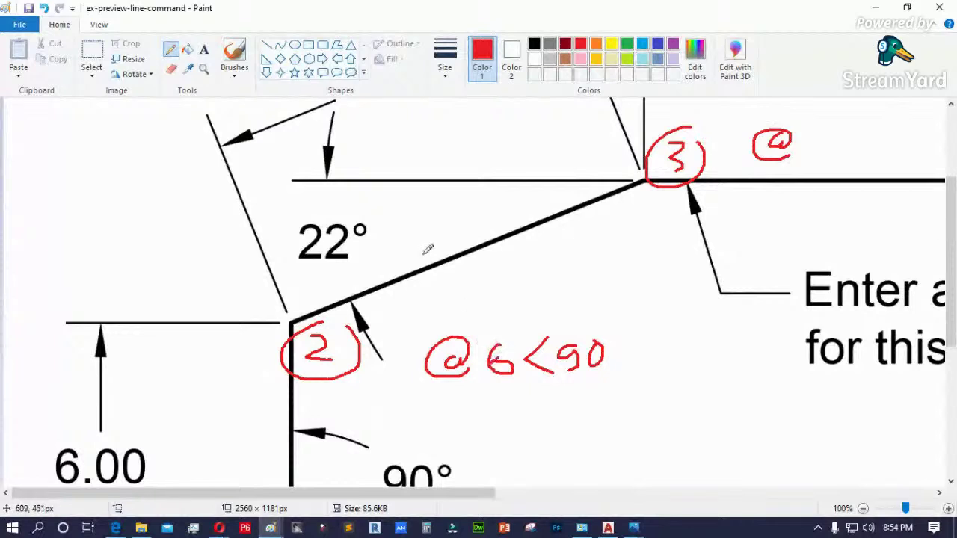
{"action": "scroll", "coordinate": [430, 247], "scroll_direction": "up", "scroll_amount": 3}
{"action": "mouse_move", "coordinate": [819, 214]}
{"action": "left_mouse_down"}
{"action": "mouse_move", "coordinate": [809, 248]}
{"action": "mouse_move", "coordinate": [826, 219]}
{"action": "mouse_move", "coordinate": [813, 228]}
{"action": "mouse_move", "coordinate": [877, 259]}
{"action": "left_mouse_up"}
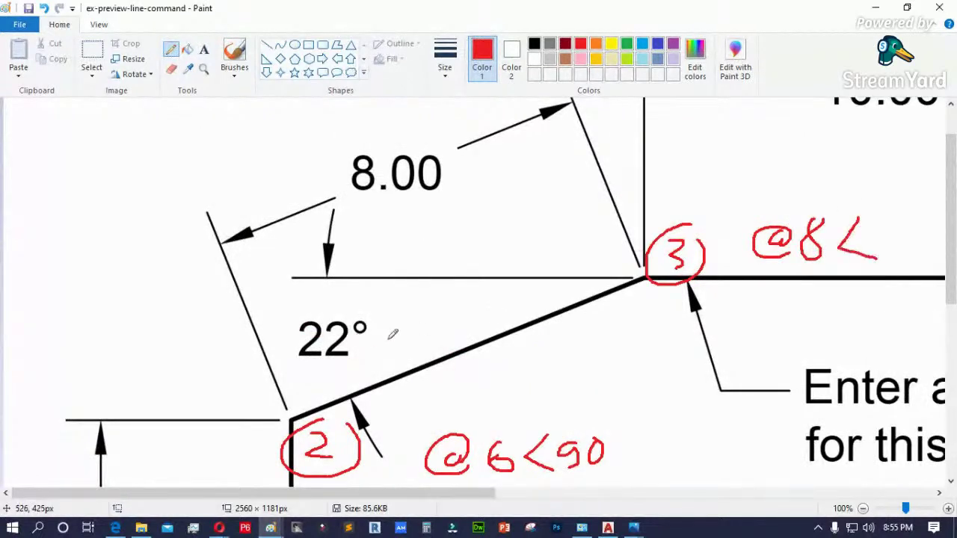
{"action": "mouse_move", "coordinate": [881, 225]}
{"action": "left_mouse_down"}
{"action": "mouse_move", "coordinate": [906, 255]}
{"action": "mouse_move", "coordinate": [925, 228]}
{"action": "mouse_move", "coordinate": [932, 247]}
{"action": "left_mouse_up"}
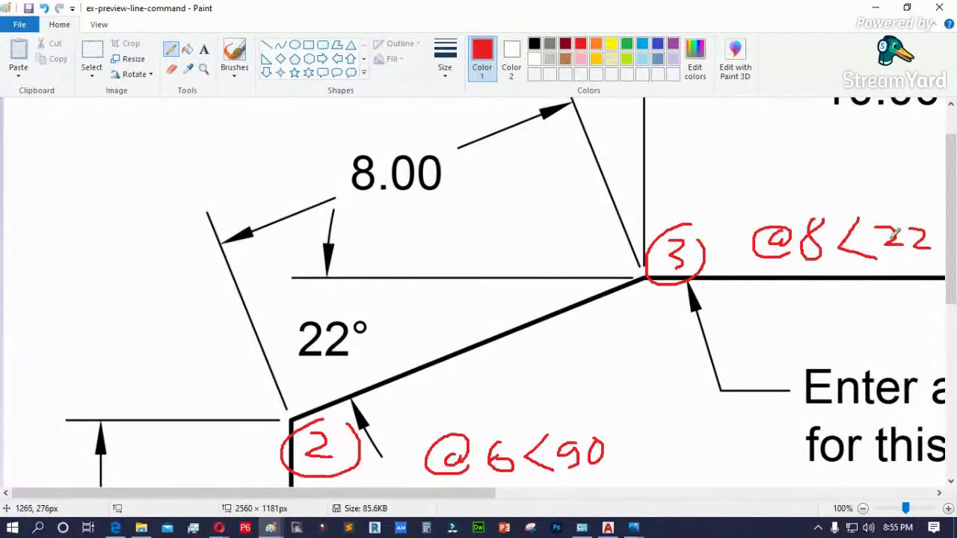
{"action": "left_click_drag", "start_coordinate": [426, 496], "coordinate": [601, 497]}
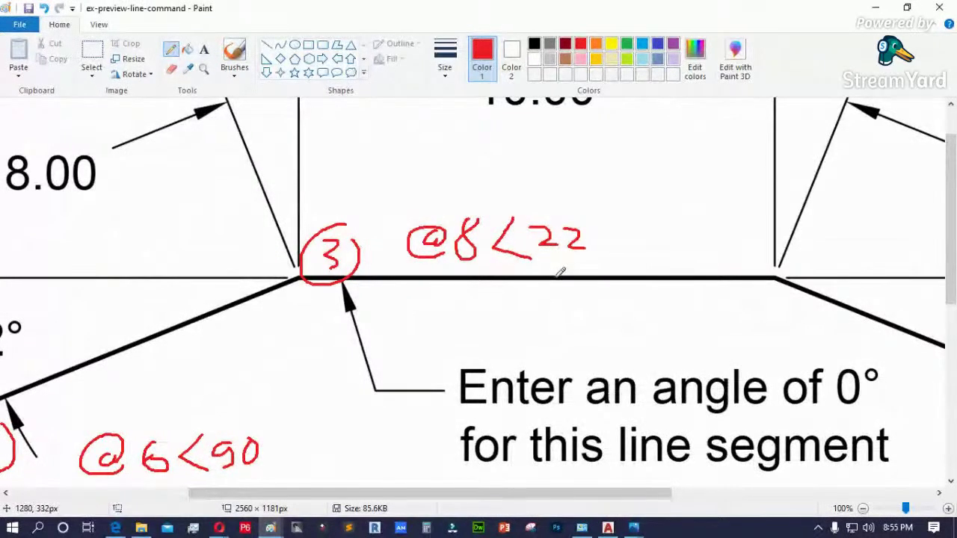
{"action": "mouse_move", "coordinate": [611, 154]}
{"action": "left_mouse_down"}
{"action": "mouse_move", "coordinate": [570, 206]}
{"action": "mouse_move", "coordinate": [566, 196]}
{"action": "left_mouse_up"}
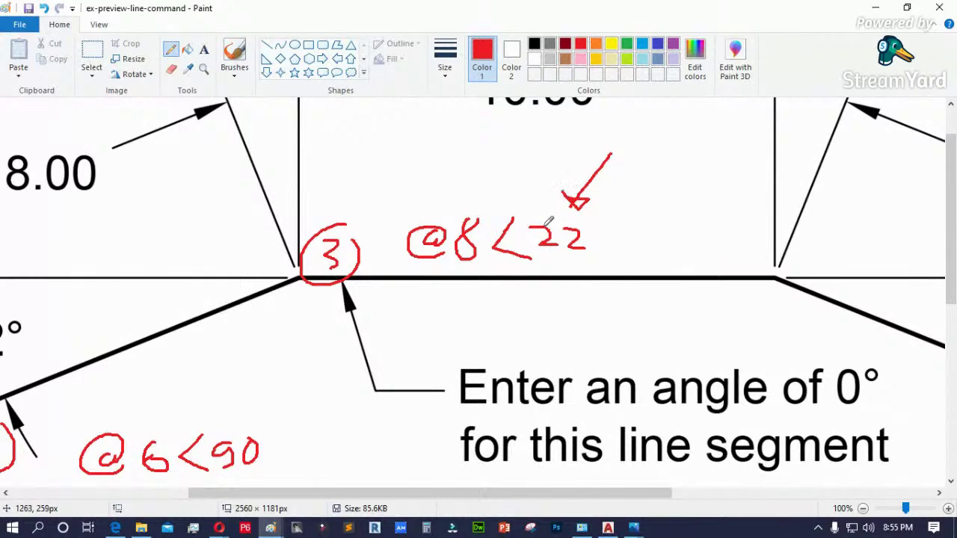
{"action": "scroll", "coordinate": [549, 220], "scroll_direction": "up", "scroll_amount": 1}
{"action": "mouse_move", "coordinate": [836, 274]}
{"action": "left_mouse_down"}
{"action": "mouse_move", "coordinate": [813, 290]}
{"action": "mouse_move", "coordinate": [840, 290]}
{"action": "mouse_move", "coordinate": [831, 307]}
{"action": "mouse_move", "coordinate": [868, 295]}
{"action": "mouse_move", "coordinate": [851, 262]}
{"action": "left_mouse_up"}
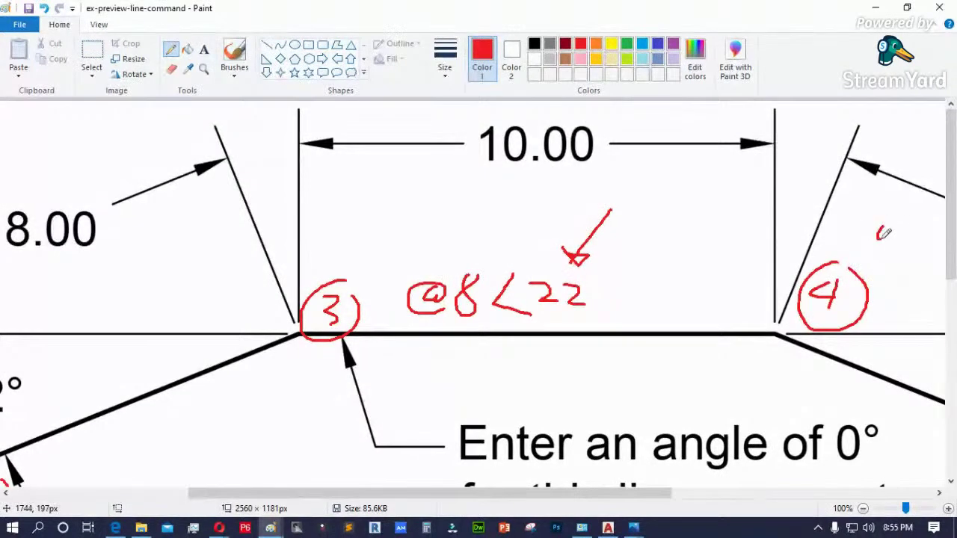
{"action": "mouse_move", "coordinate": [892, 217]}
{"action": "left_mouse_down"}
{"action": "mouse_move", "coordinate": [860, 226]}
{"action": "mouse_move", "coordinate": [888, 253]}
{"action": "left_mouse_up"}
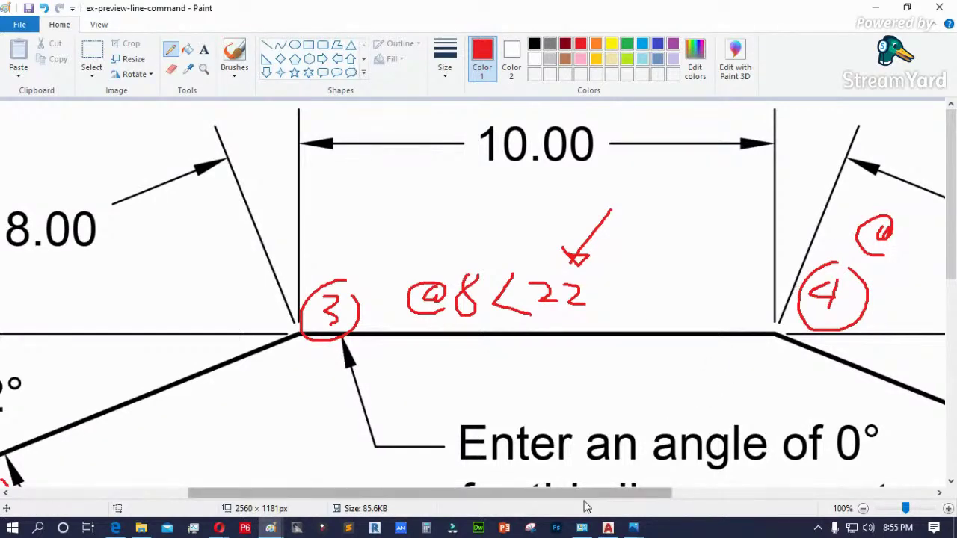
{"action": "left_click_drag", "start_coordinate": [591, 500], "coordinate": [714, 499]}
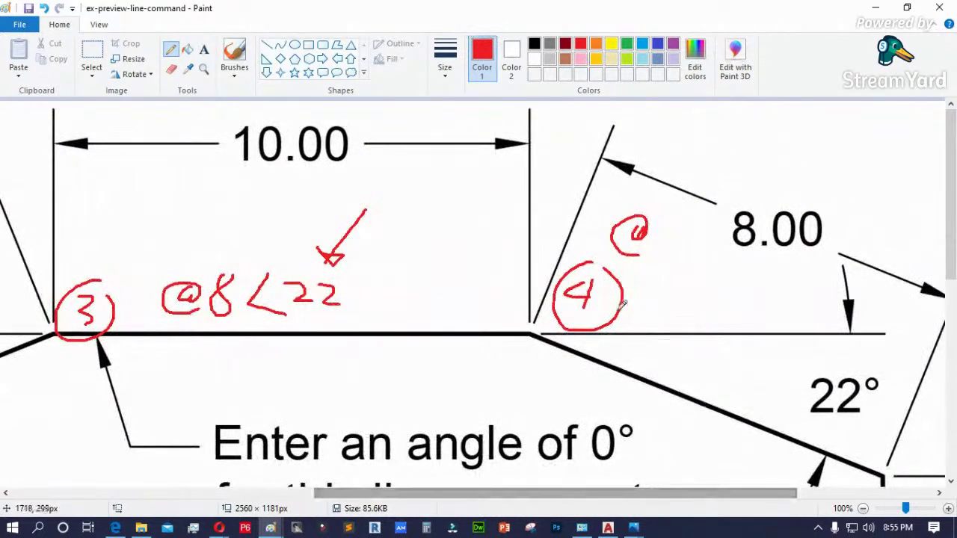
{"action": "mouse_move", "coordinate": [695, 230]}
{"action": "left_mouse_down"}
{"action": "mouse_move", "coordinate": [686, 245]}
{"action": "mouse_move", "coordinate": [696, 230]}
{"action": "mouse_move", "coordinate": [732, 251]}
{"action": "left_mouse_up"}
{"action": "left_click_drag", "start_coordinate": [750, 229], "coordinate": [749, 231]}
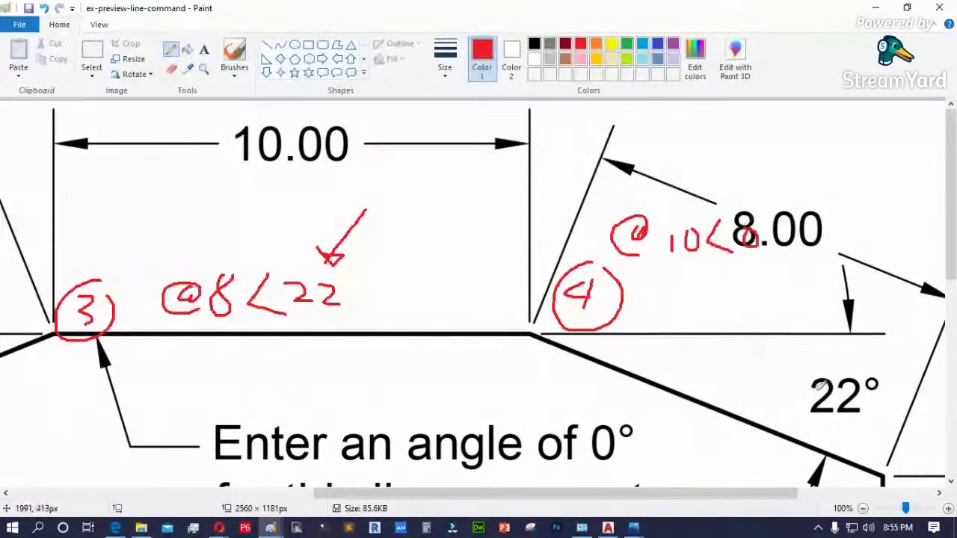
{"action": "scroll", "coordinate": [540, 286], "scroll_direction": "down", "scroll_amount": 5}
{"action": "left_click_drag", "start_coordinate": [903, 252], "coordinate": [910, 251]}
{"action": "left_click_drag", "start_coordinate": [903, 254], "coordinate": [901, 275]}
{"action": "left_click_drag", "start_coordinate": [921, 241], "coordinate": [924, 240]}
- Circle a 5 at the next corner and write @8<-22 beside it
{"action": "left_click_drag", "start_coordinate": [705, 498], "coordinate": [796, 501]}
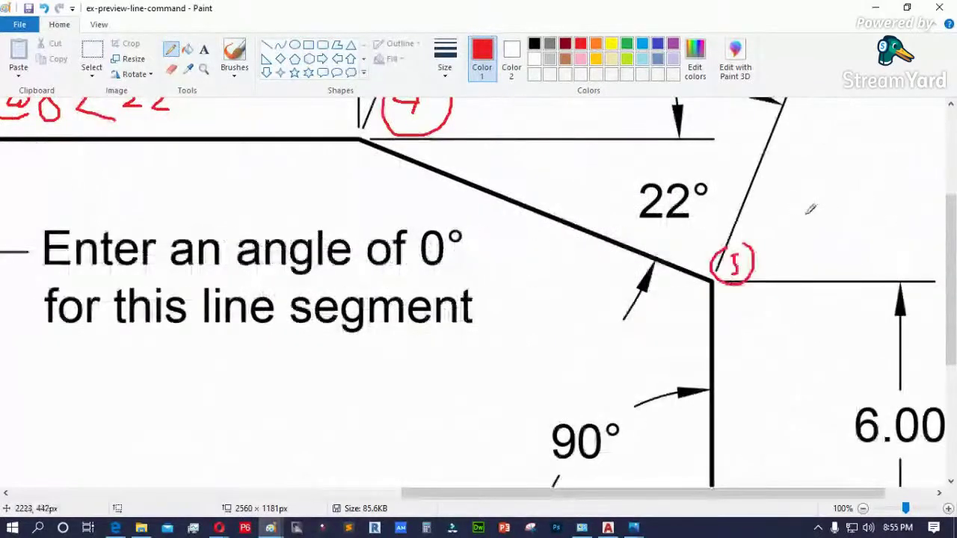
{"action": "mouse_move", "coordinate": [798, 203]}
{"action": "left_mouse_down"}
{"action": "mouse_move", "coordinate": [780, 216]}
{"action": "mouse_move", "coordinate": [775, 243]}
{"action": "left_mouse_up"}
{"action": "scroll", "coordinate": [776, 239], "scroll_direction": "up", "scroll_amount": 3}
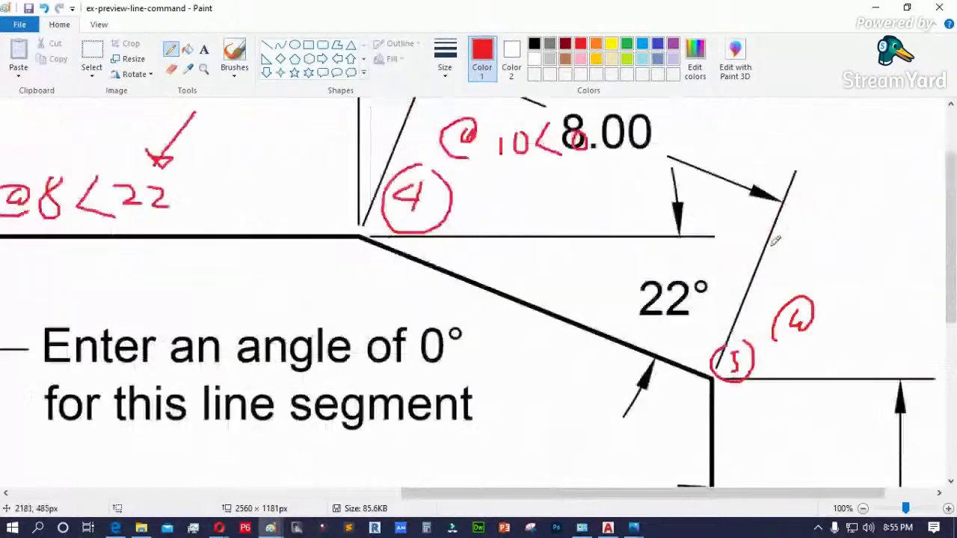
{"action": "scroll", "coordinate": [776, 240], "scroll_direction": "up", "scroll_amount": 3}
{"action": "scroll", "coordinate": [625, 265], "scroll_direction": "down", "scroll_amount": 3}
{"action": "left_click_drag", "start_coordinate": [860, 301], "coordinate": [908, 334]}
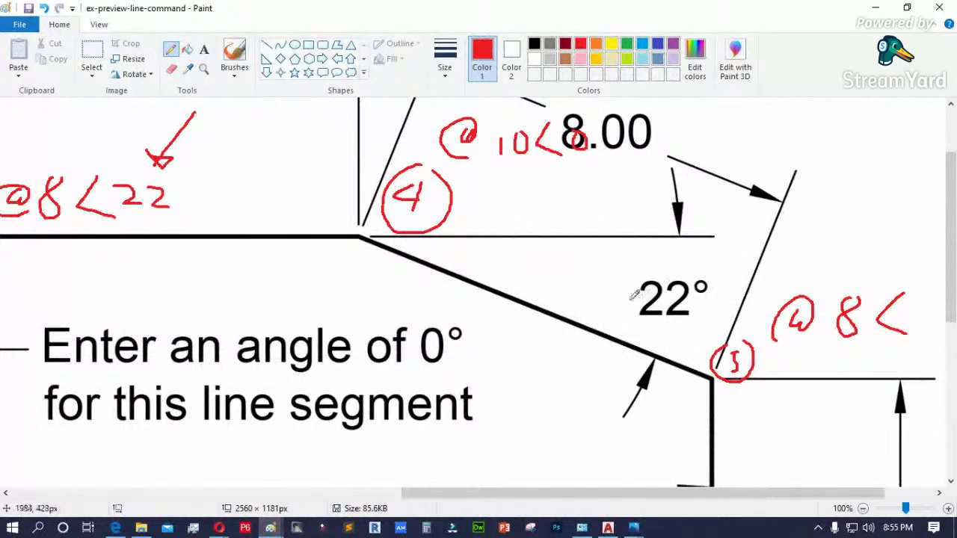
{"action": "left_click_drag", "start_coordinate": [900, 317], "coordinate": [918, 317]}
{"action": "left_click_drag", "start_coordinate": [690, 494], "coordinate": [742, 500]}
{"action": "left_click_drag", "start_coordinate": [836, 311], "coordinate": [854, 338]}
{"action": "left_click_drag", "start_coordinate": [861, 317], "coordinate": [875, 339]}
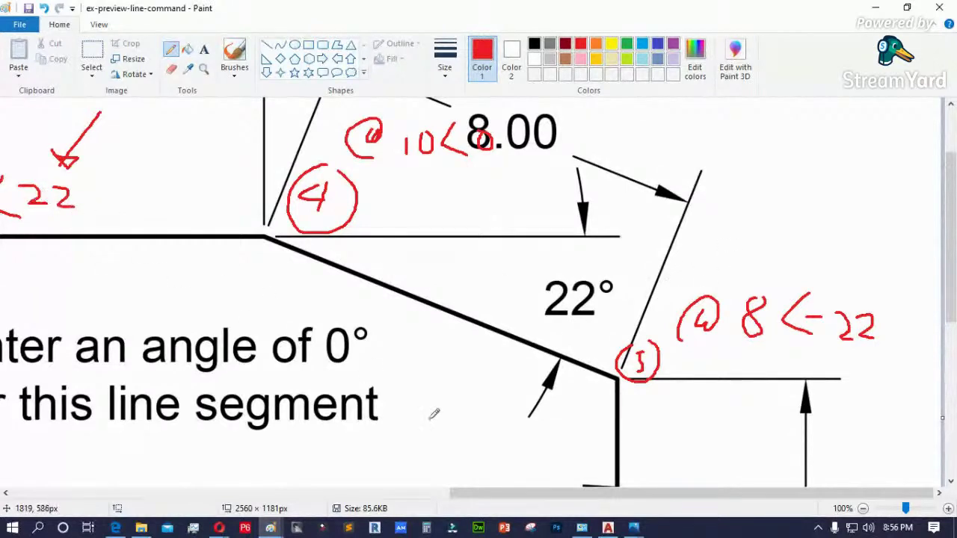
- Minimize Paint to return to File Explorer and AutoCAD
{"action": "left_click_drag", "start_coordinate": [501, 495], "coordinate": [407, 496]}
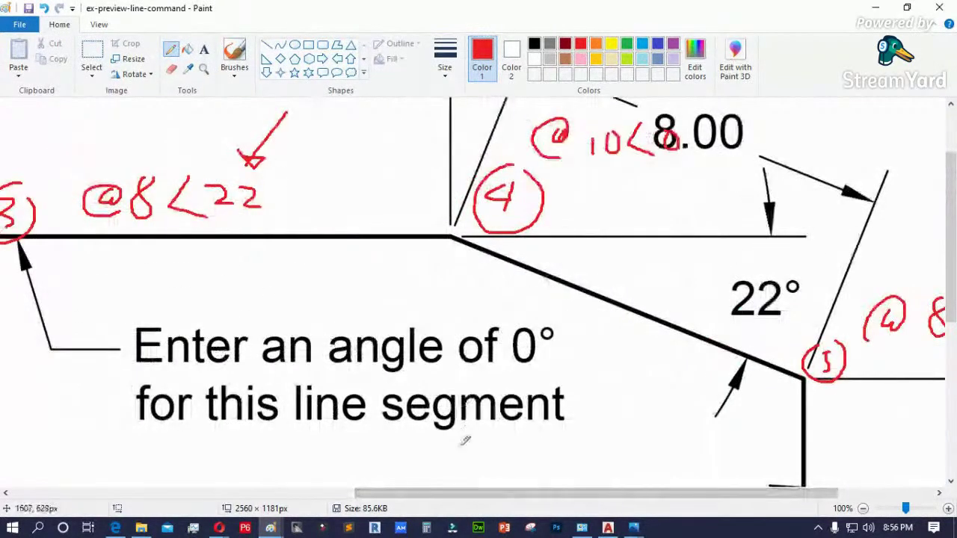
{"action": "left_click_drag", "start_coordinate": [475, 493], "coordinate": [570, 496]}
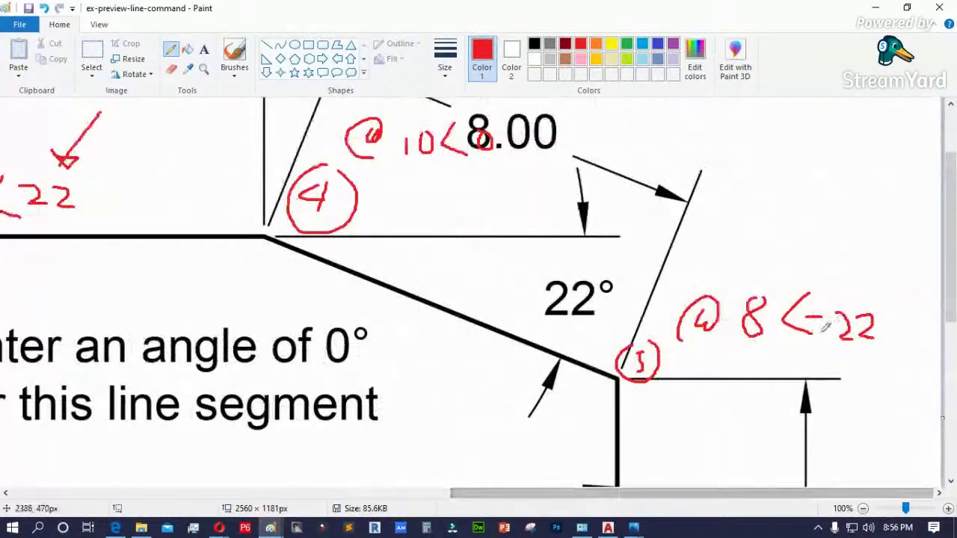
{"action": "left_click", "coordinate": [880, 13]}
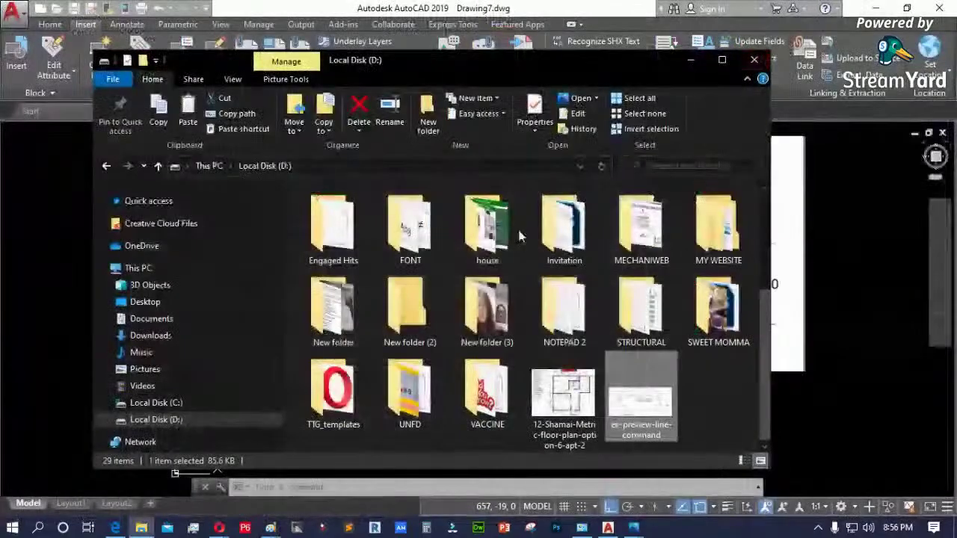
- Return to AutoCAD and pan and zoom in on the shape's top corner
{"action": "left_click", "coordinate": [608, 528]}
{"action": "middle_click_drag", "start_coordinate": [188, 483], "coordinate": [435, 404]}
{"action": "scroll", "coordinate": [647, 317], "scroll_direction": "up", "scroll_amount": 3}
{"action": "scroll", "coordinate": [646, 317], "scroll_direction": "up", "scroll_amount": 2}
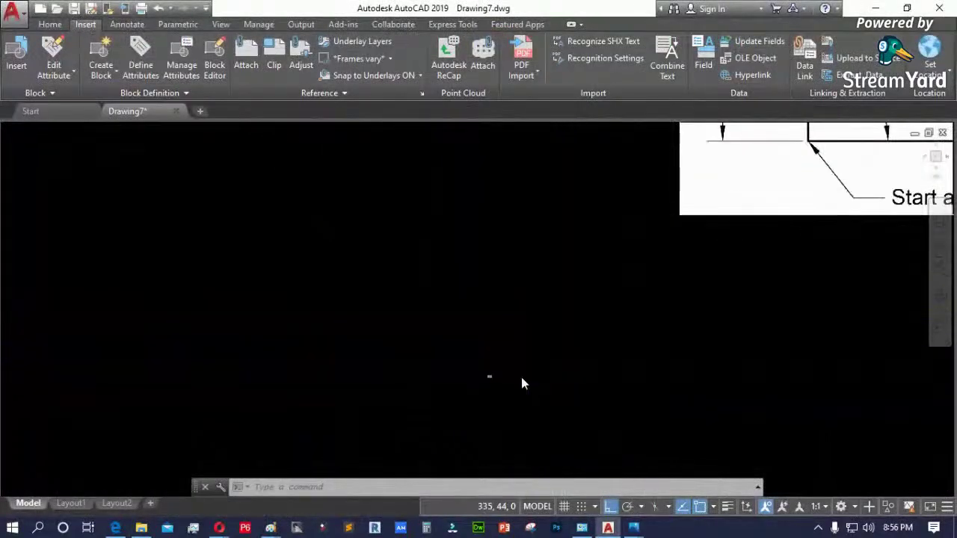
{"action": "scroll", "coordinate": [384, 385], "scroll_direction": "up", "scroll_amount": 3}
{"action": "scroll", "coordinate": [332, 321], "scroll_direction": "up", "scroll_amount": 2}
{"action": "scroll", "coordinate": [416, 351], "scroll_direction": "up", "scroll_amount": 3}
{"action": "scroll", "coordinate": [499, 361], "scroll_direction": "up", "scroll_amount": 4}
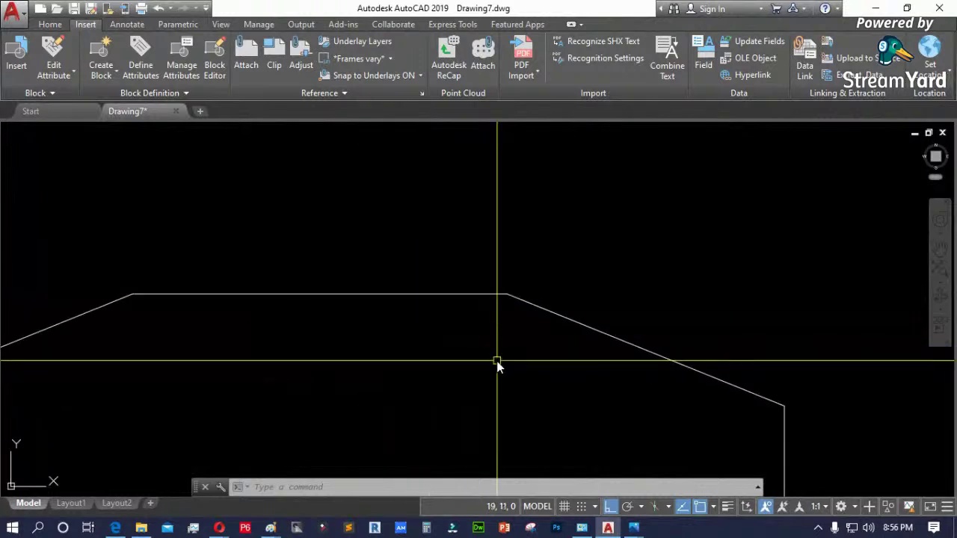
{"action": "type", "text": "p"}
{"action": "key", "text": "Escape"}
- Draw an 8-unit line at −22° (@8<-22) from the top corner with Ortho off
{"action": "type", "text": "l"}
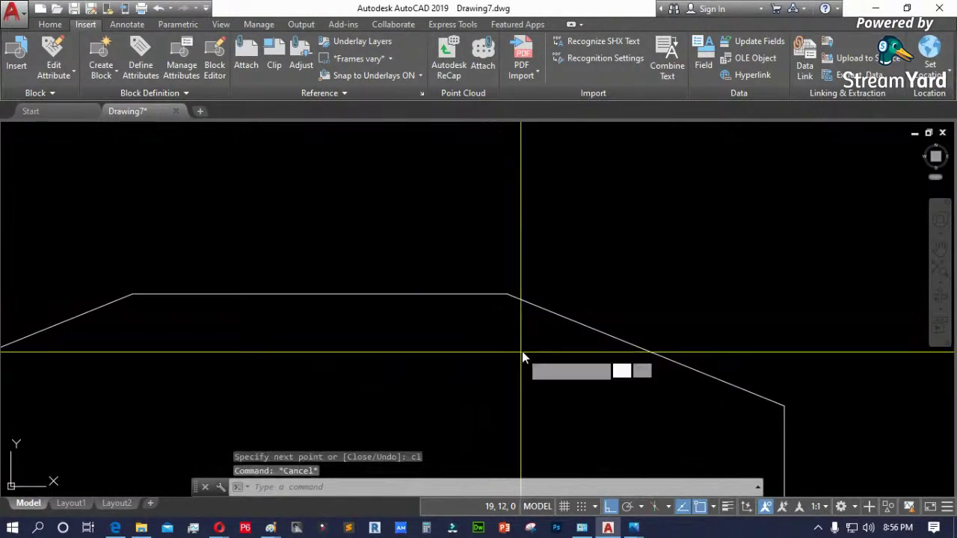
{"action": "key", "text": "Return"}
{"action": "key", "text": "Escape"}
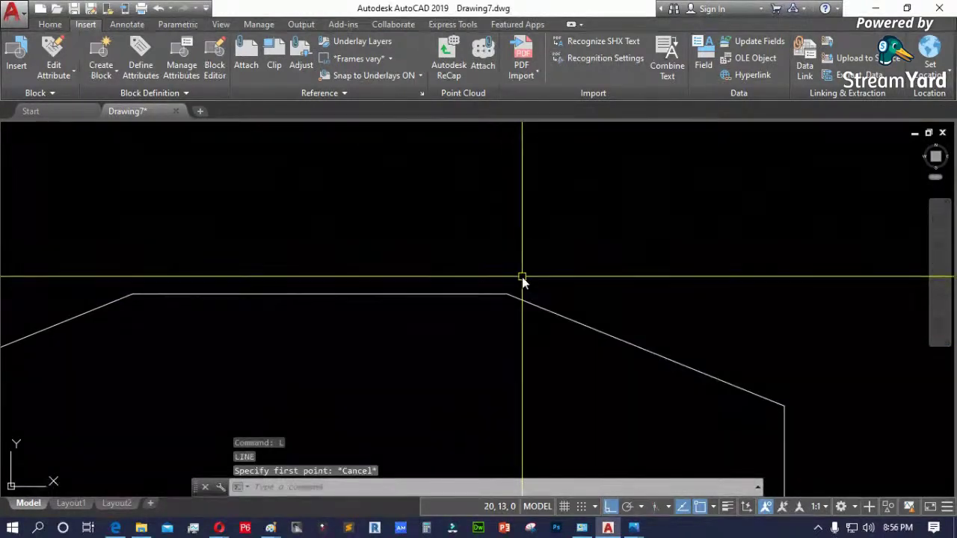
{"action": "key", "text": "Return"}
{"action": "left_click", "coordinate": [510, 291]}
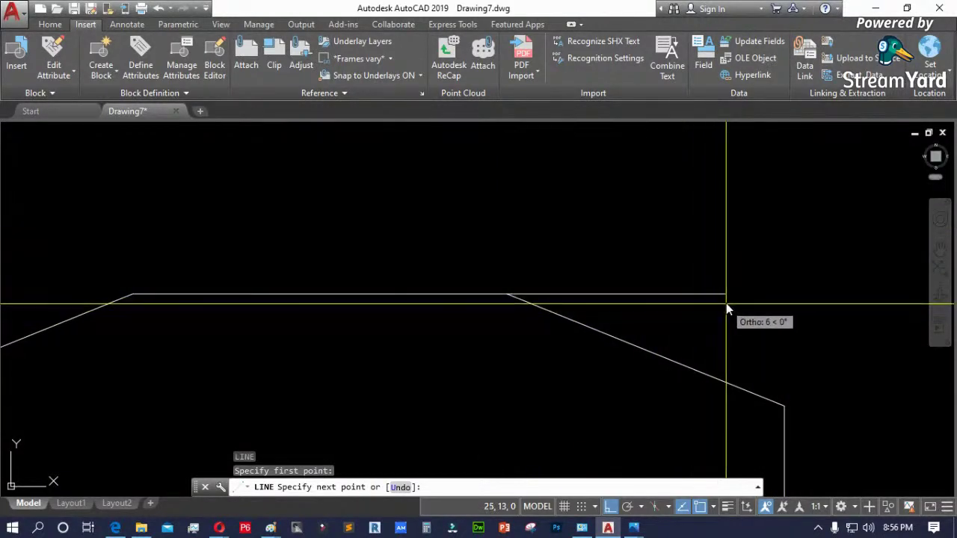
{"action": "key", "text": "F8"}
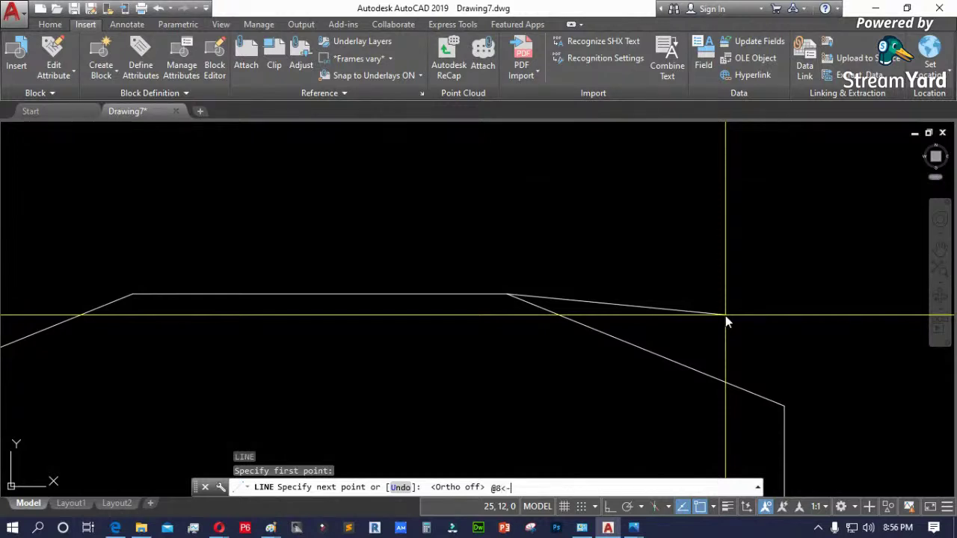
{"action": "key", "text": "Return"}
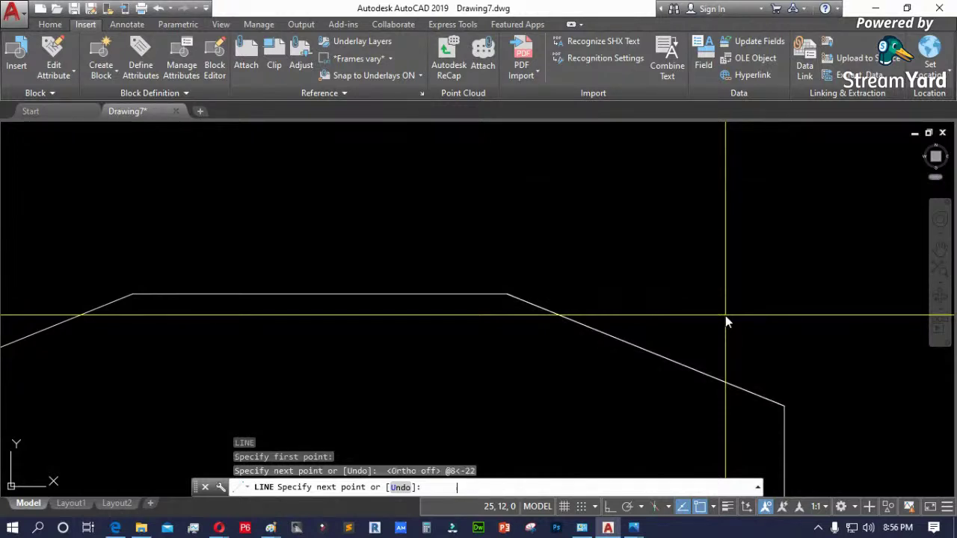
{"action": "scroll", "coordinate": [777, 404], "scroll_direction": "up", "scroll_amount": 3}
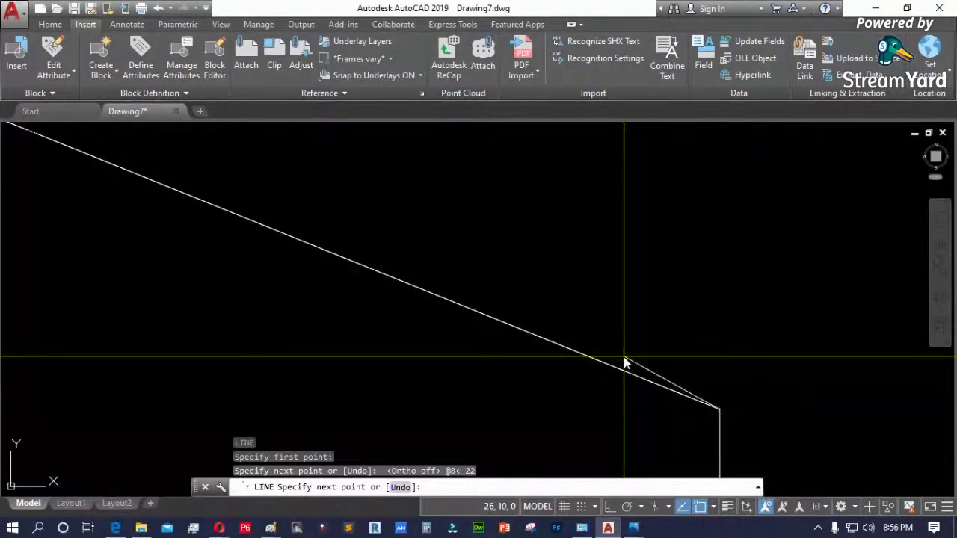
{"action": "key", "text": "Escape"}
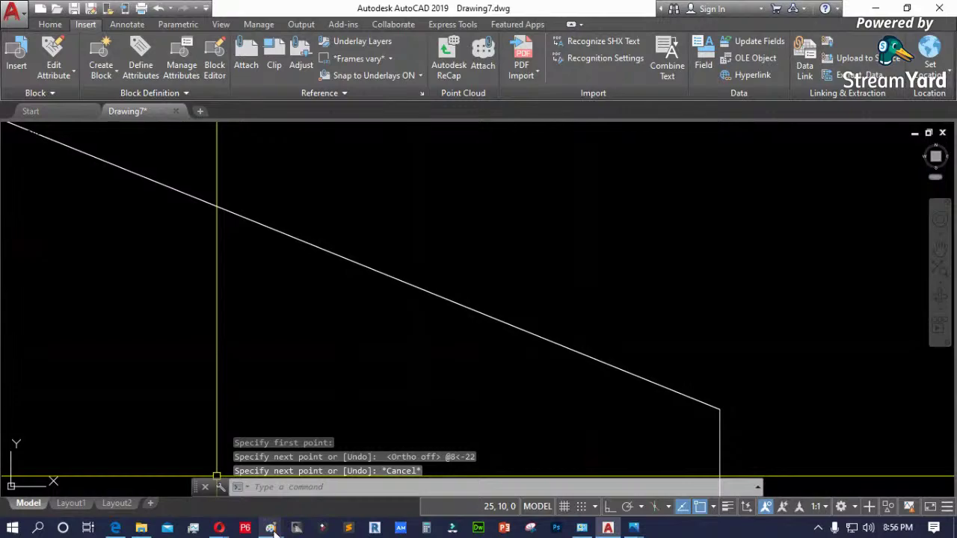
- Check the dimensioned reference drawing in Paint, then minimise Paint
{"action": "mouse_move", "coordinate": [273, 530]}
{"action": "left_click", "coordinate": [340, 479]}
{"action": "scroll", "coordinate": [551, 284], "scroll_direction": "down", "scroll_amount": 3}
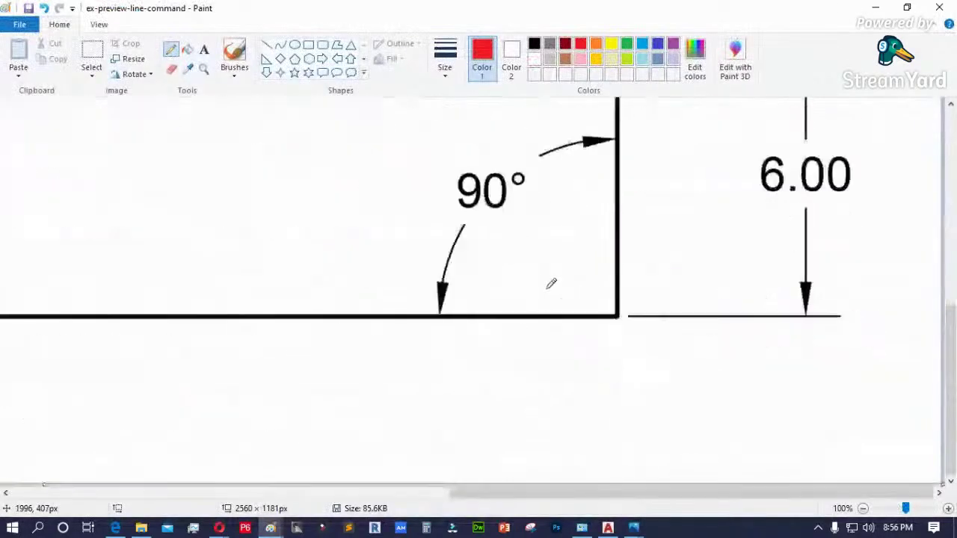
{"action": "scroll", "coordinate": [553, 286], "scroll_direction": "up", "scroll_amount": 5}
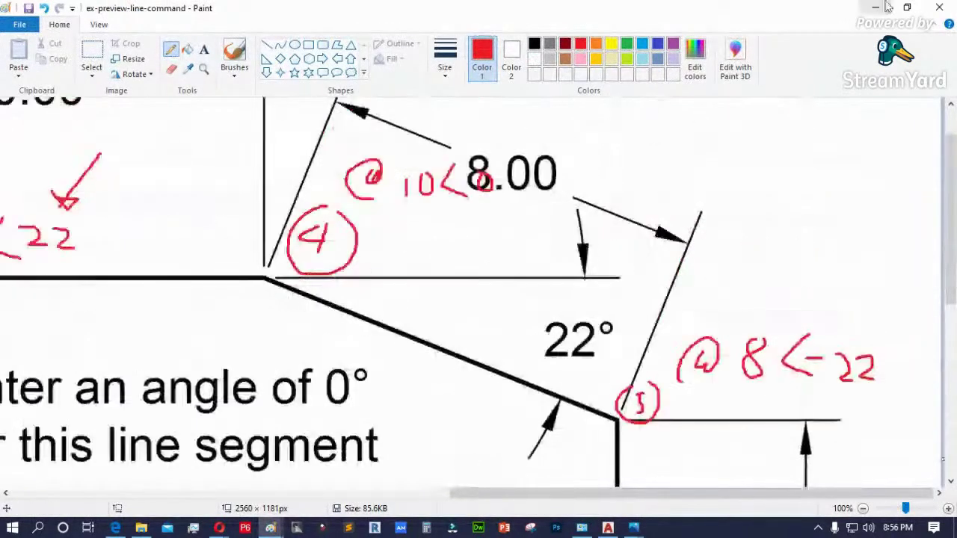
{"action": "left_click", "coordinate": [876, 7]}
- Window-select all seven outline segments, including the −22° line, and erase them
{"action": "scroll", "coordinate": [701, 402], "scroll_direction": "down", "scroll_amount": 3}
{"action": "left_click", "coordinate": [679, 374]}
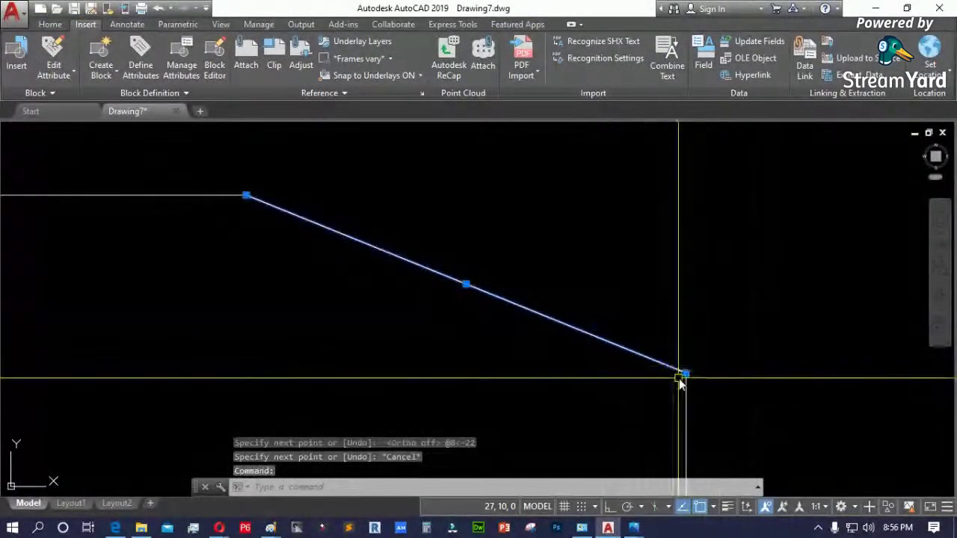
{"action": "scroll", "coordinate": [495, 299], "scroll_direction": "down", "scroll_amount": 3}
{"action": "scroll", "coordinate": [572, 339], "scroll_direction": "up", "scroll_amount": 3}
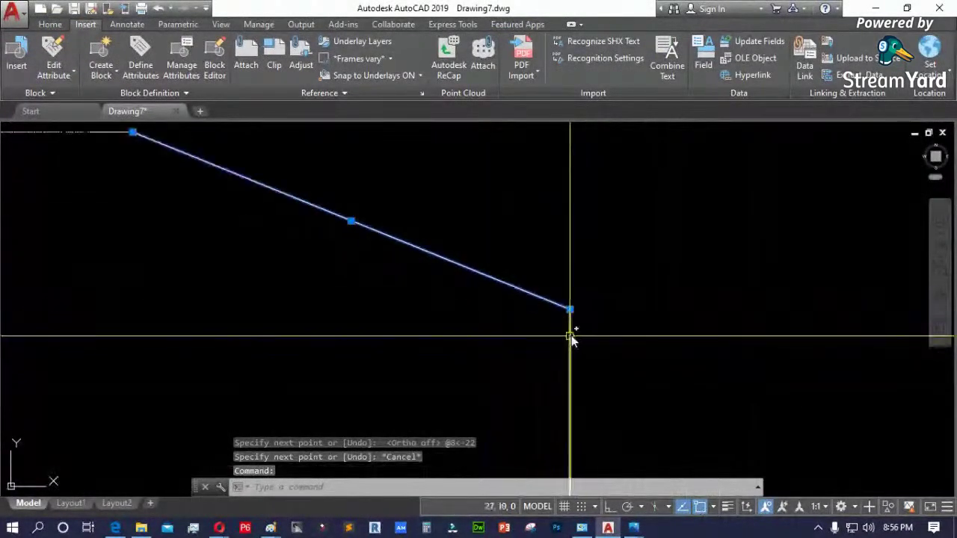
{"action": "scroll", "coordinate": [589, 334], "scroll_direction": "down", "scroll_amount": 3}
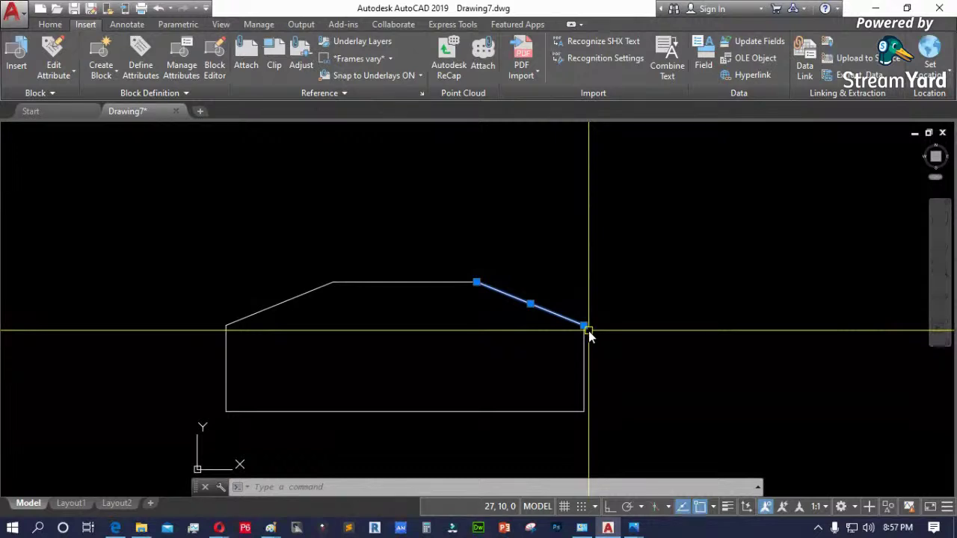
{"action": "scroll", "coordinate": [415, 239], "scroll_direction": "down", "scroll_amount": 2}
{"action": "scroll", "coordinate": [271, 306], "scroll_direction": "up", "scroll_amount": 4}
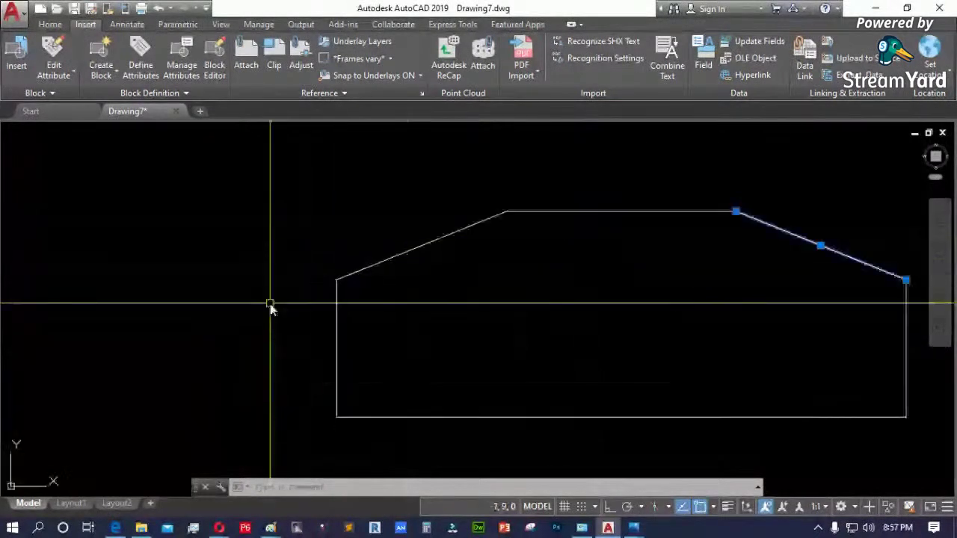
{"action": "scroll", "coordinate": [267, 252], "scroll_direction": "down", "scroll_amount": 3}
{"action": "left_click", "coordinate": [263, 246]}
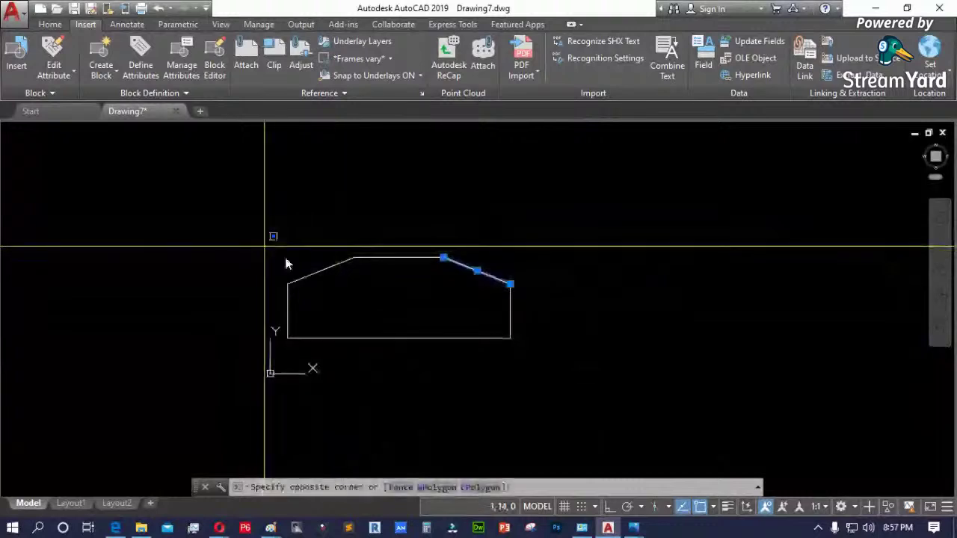
{"action": "left_click", "coordinate": [535, 343]}
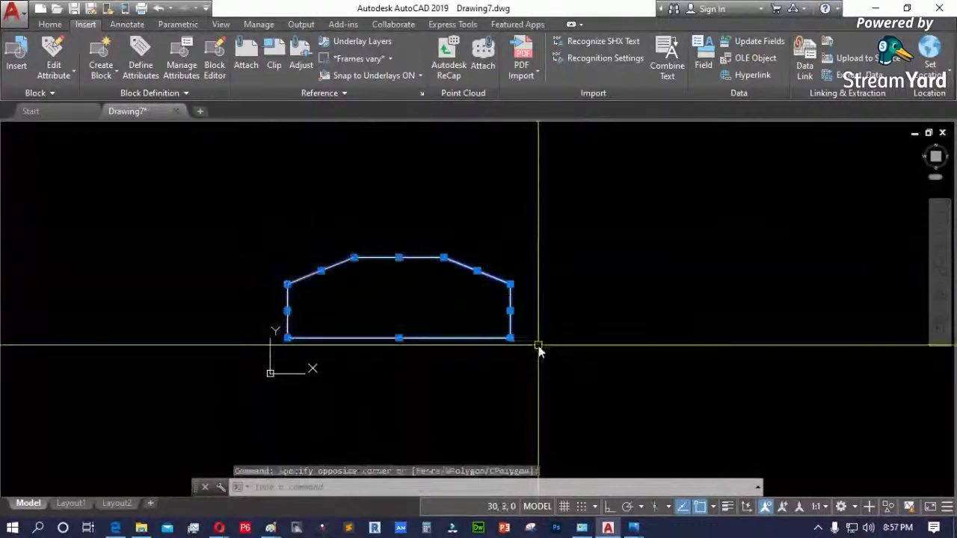
{"action": "key", "text": "Delete"}
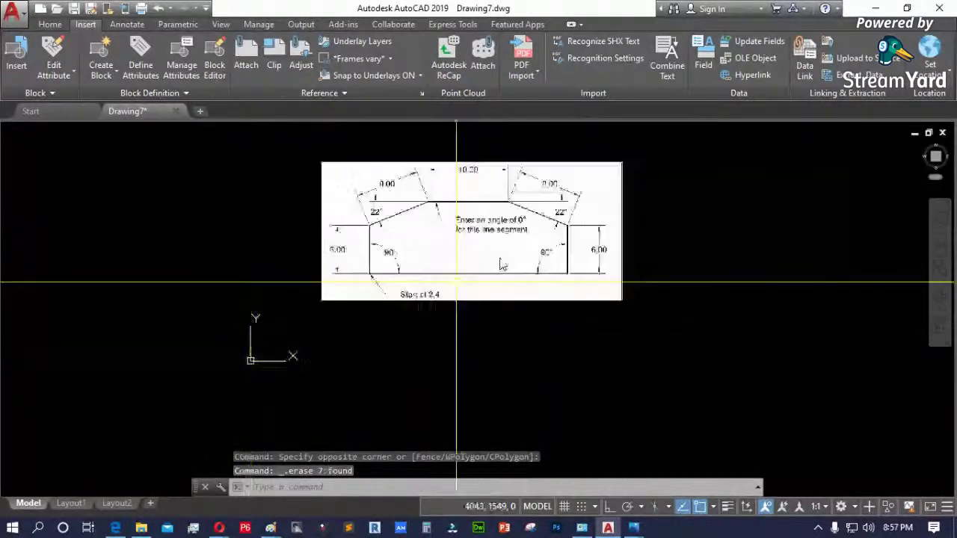
{"action": "scroll", "coordinate": [507, 230], "scroll_direction": "up", "scroll_amount": 2}
{"action": "scroll", "coordinate": [508, 229], "scroll_direction": "up", "scroll_amount": 2}
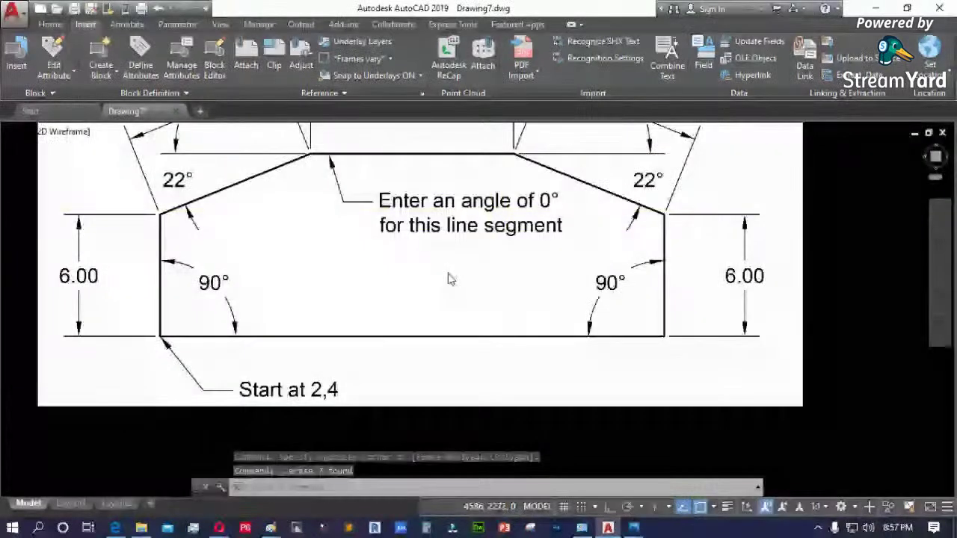
- Window-select the attached reference image and drag it slightly upward
{"action": "scroll", "coordinate": [449, 276], "scroll_direction": "down", "scroll_amount": 2}
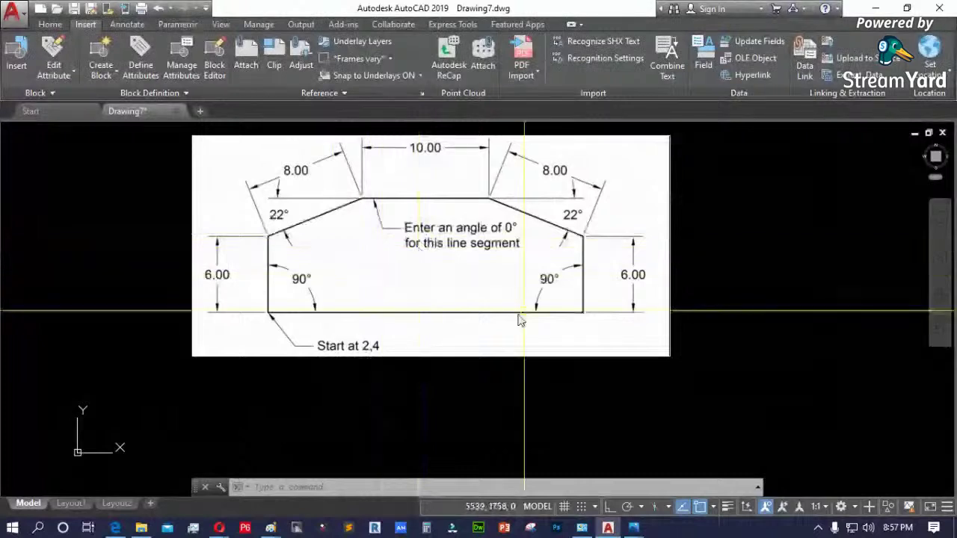
{"action": "scroll", "coordinate": [518, 318], "scroll_direction": "down", "scroll_amount": 2}
{"action": "scroll", "coordinate": [402, 398], "scroll_direction": "up", "scroll_amount": 2}
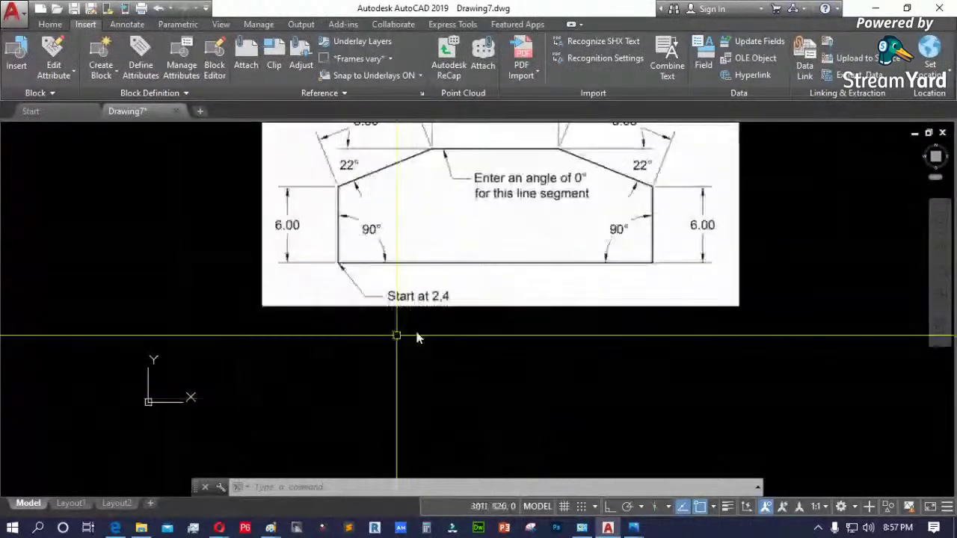
{"action": "left_click", "coordinate": [380, 356]}
{"action": "left_click", "coordinate": [481, 284]}
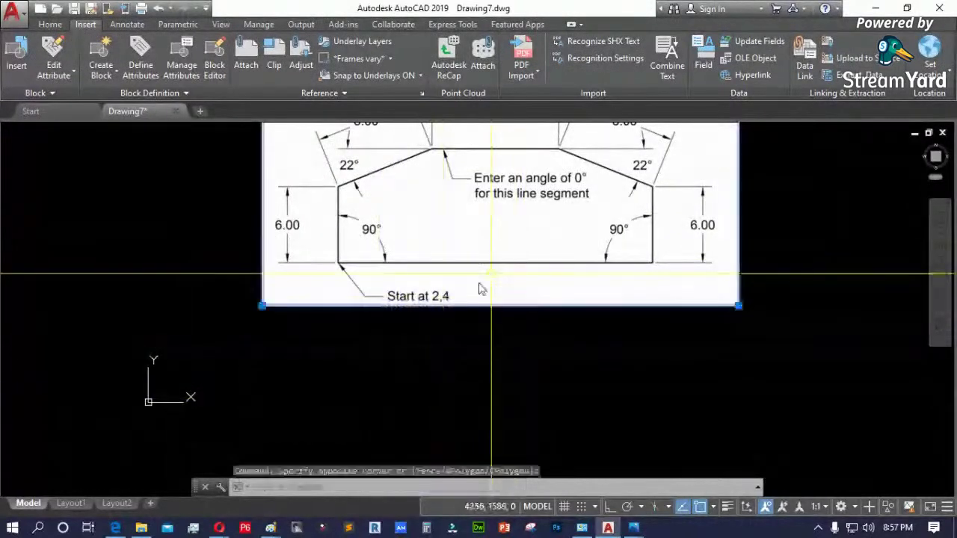
{"action": "scroll", "coordinate": [424, 379], "scroll_direction": "down", "scroll_amount": 2}
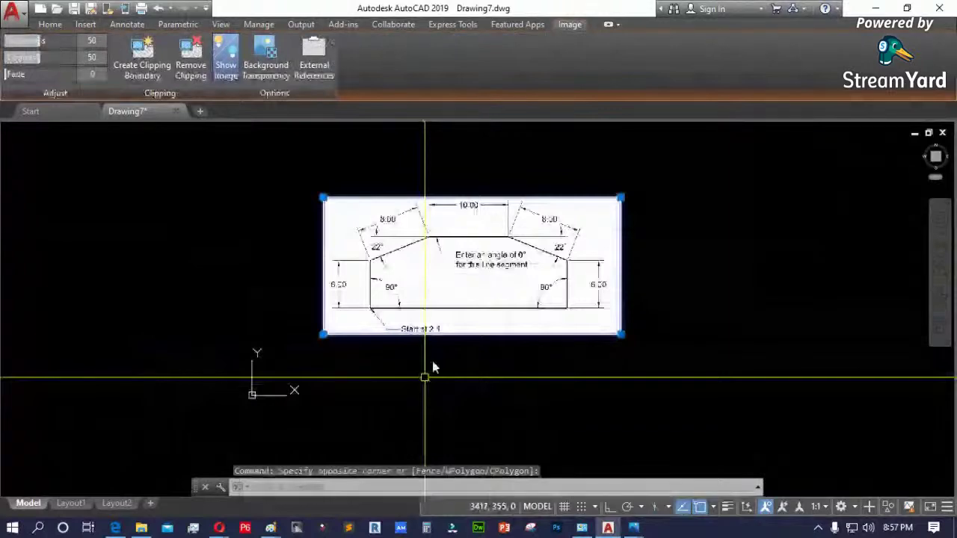
{"action": "left_click_drag", "start_coordinate": [436, 329], "coordinate": [437, 288]}
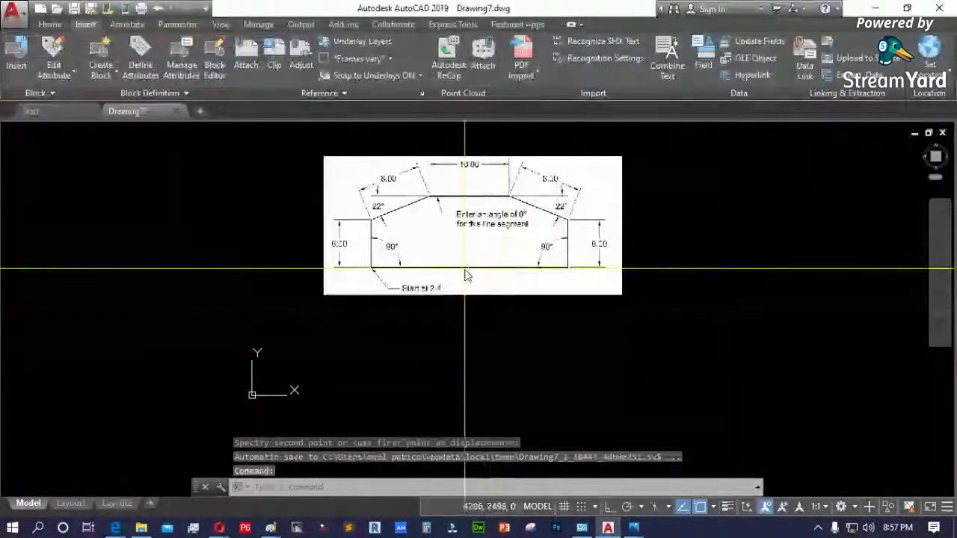
- Reselect the reference image and erase it, leaving the drawing empty
{"action": "left_click", "coordinate": [675, 250]}
{"action": "left_click", "coordinate": [549, 134]}
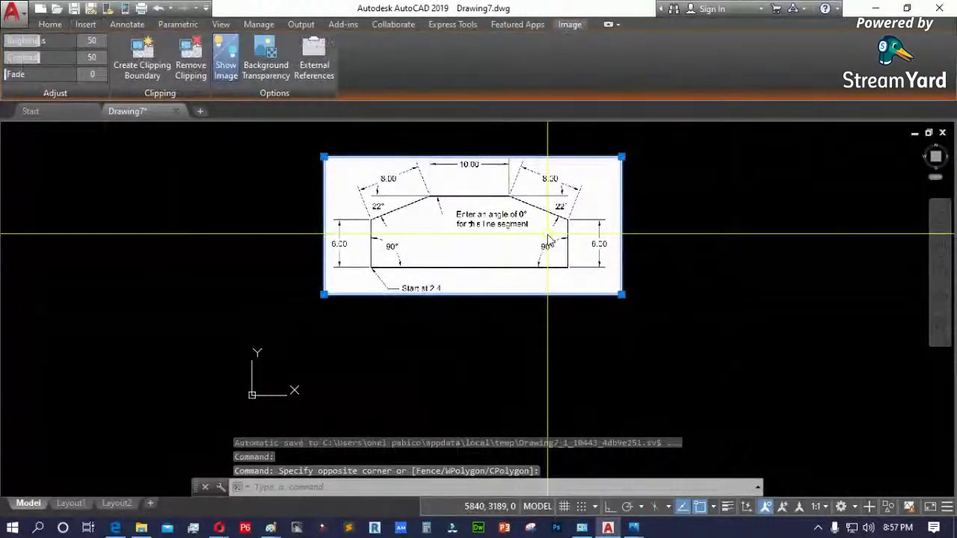
{"action": "key", "text": "Delete"}
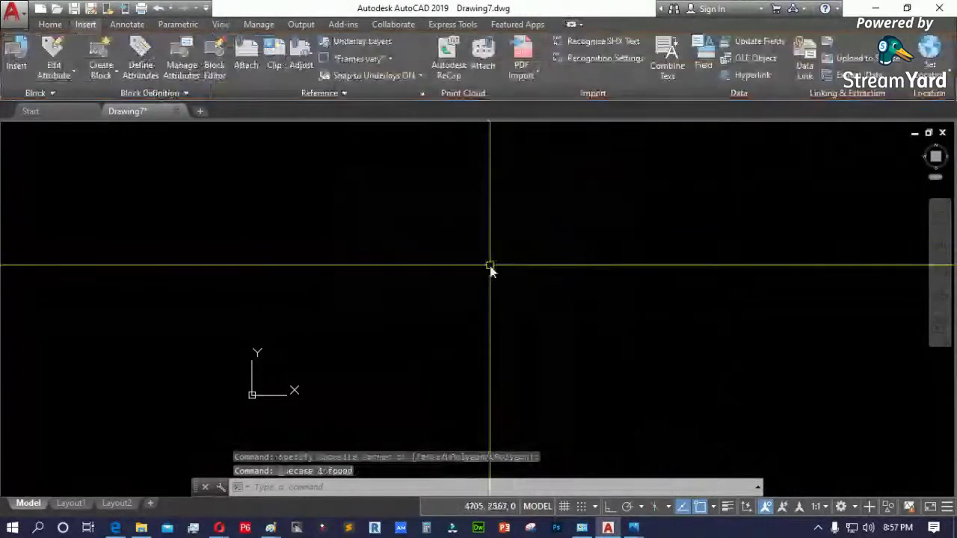
{"action": "type", "text": "z"}
{"action": "key", "text": "Return"}
{"action": "type", "text": "a"}
{"action": "key", "text": "Return"}
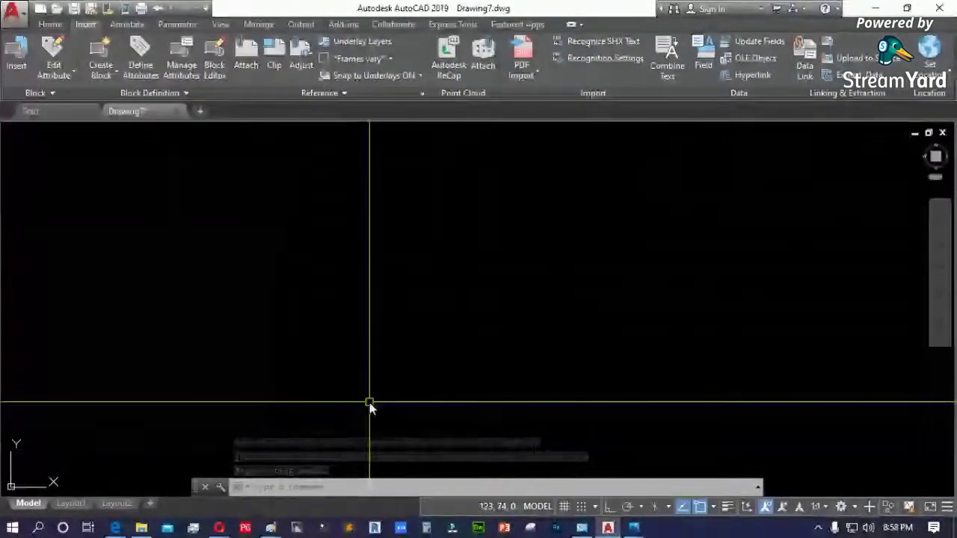
{"action": "mouse_move", "coordinate": [340, 412]}
{"action": "middle_mouse_down"}
{"action": "mouse_move", "coordinate": [312, 404]}
{"action": "mouse_move", "coordinate": [316, 356]}
{"action": "middle_mouse_up"}
{"action": "key", "text": "Escape"}
{"action": "key", "text": "Escape"}
{"action": "key", "text": "Escape"}
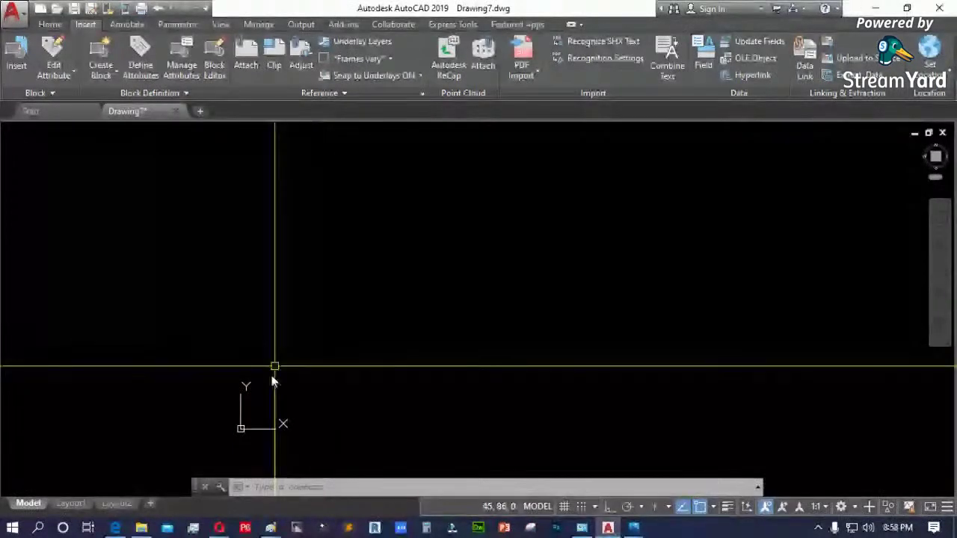
{"action": "middle_click_drag", "start_coordinate": [240, 439], "coordinate": [229, 396]}
{"action": "scroll", "coordinate": [361, 391], "scroll_direction": "down", "scroll_amount": 2}
{"action": "scroll", "coordinate": [331, 418], "scroll_direction": "down", "scroll_amount": 3}
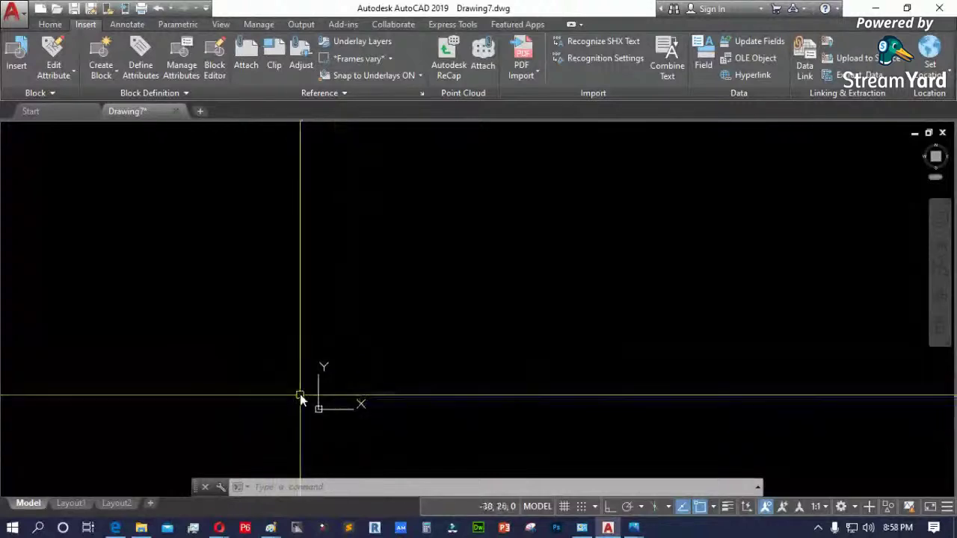
{"action": "type", "text": "limits"}
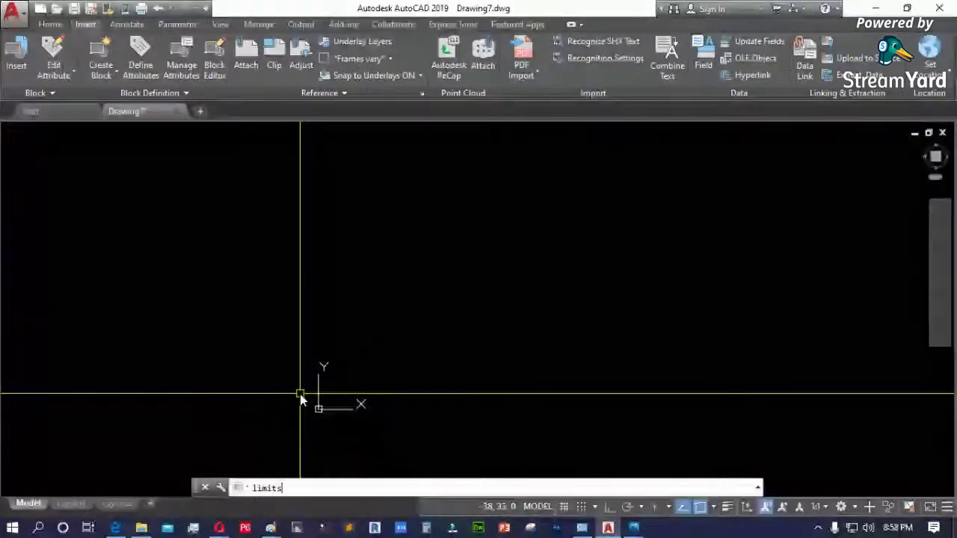
- Set the drawing limits from 0,0 to 12,9 with LIMITS and zoom to them
{"action": "key", "text": "Return"}
{"action": "key", "text": "Escape"}
{"action": "type", "text": "limits"}
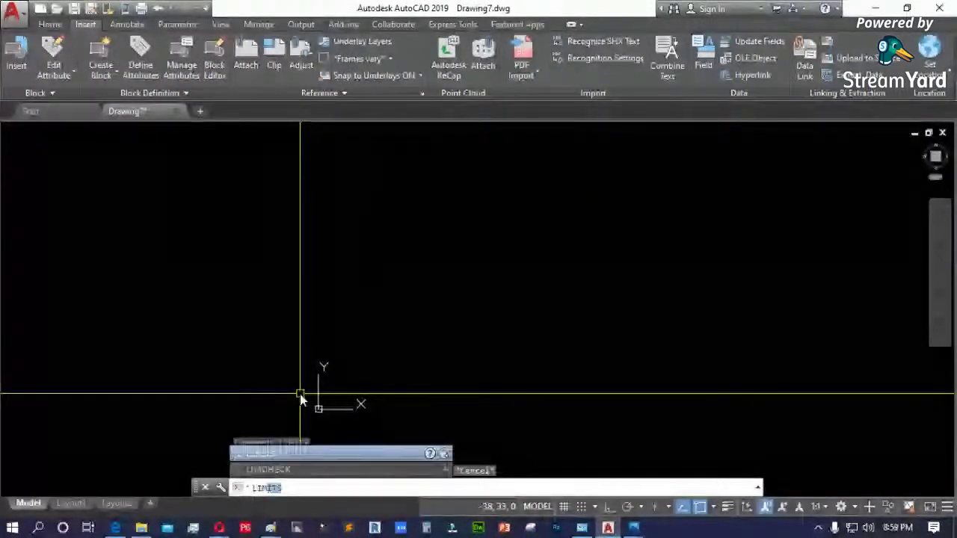
{"action": "key", "text": "Return"}
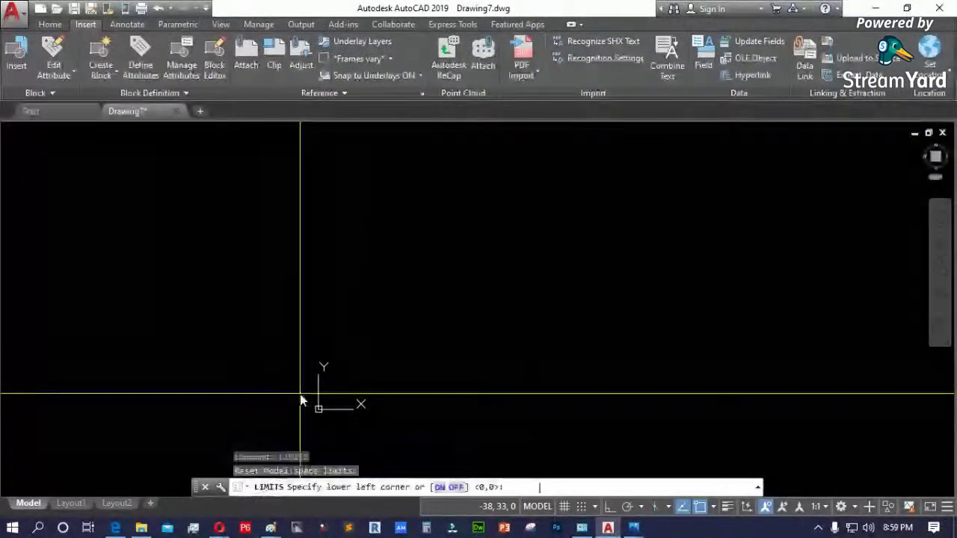
{"action": "key", "text": "Return"}
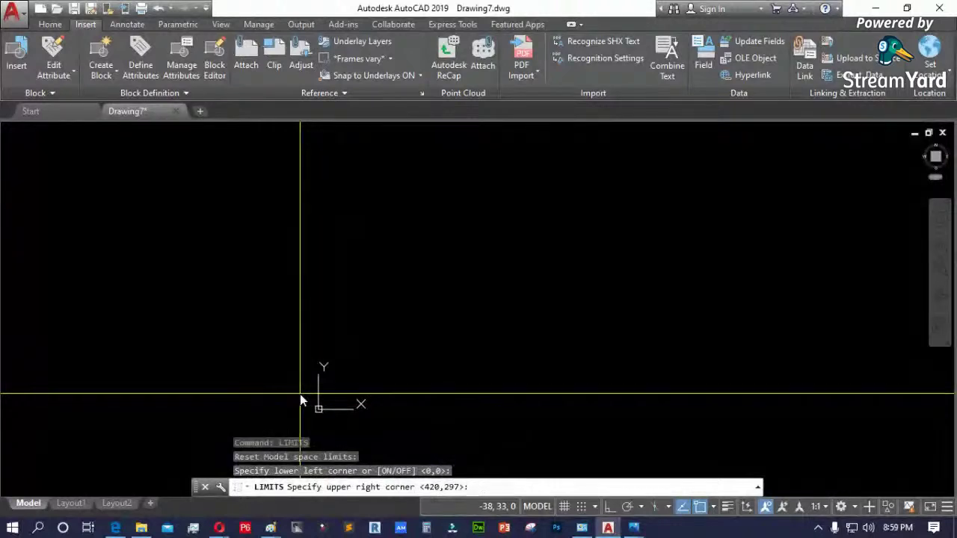
{"action": "type", "text": "12,9"}
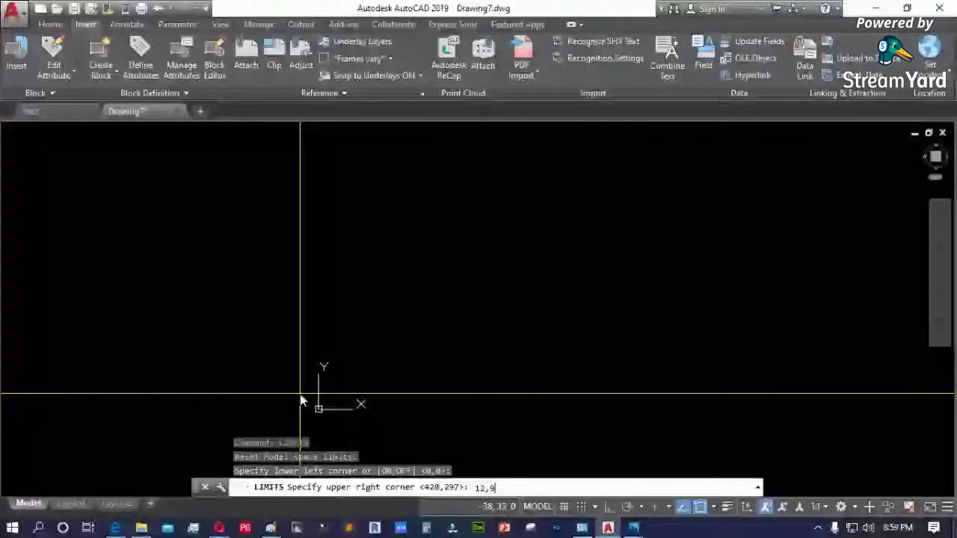
{"action": "key", "text": "Return"}
{"action": "middle_click", "coordinate": [300, 394]}
{"action": "middle_click", "coordinate": [300, 394]}
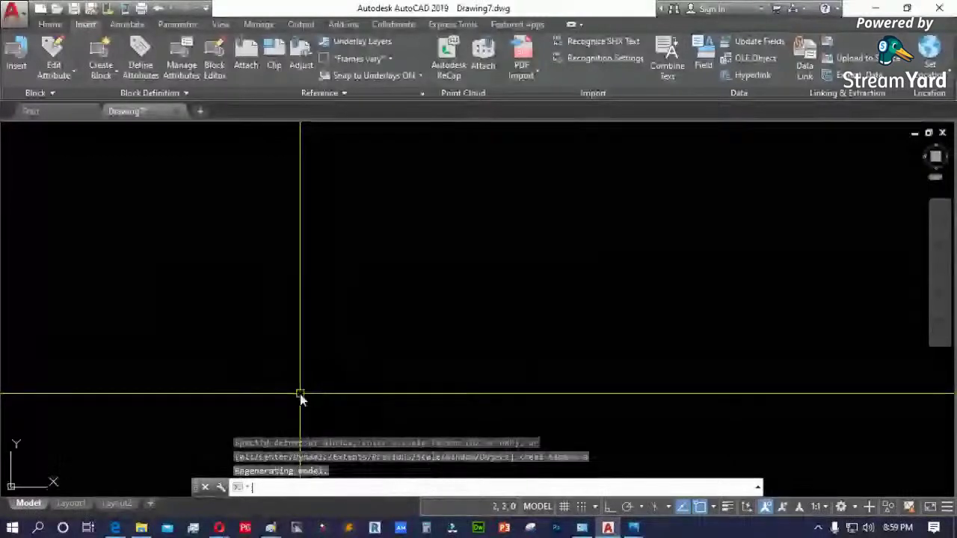
{"action": "key", "text": "Escape"}
{"action": "key", "text": "Escape"}
{"action": "type", "text": "l"}
{"action": "key", "text": "Return"}
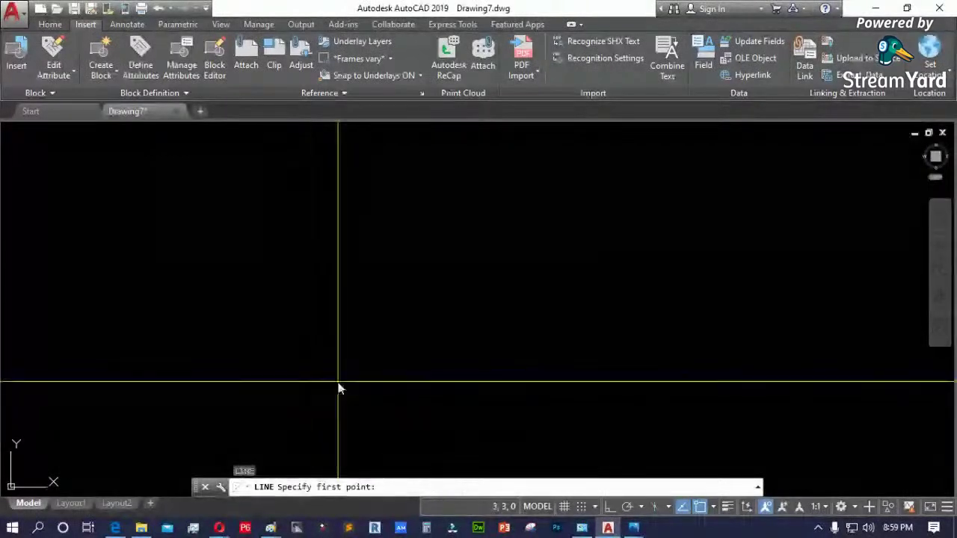
{"action": "left_click", "coordinate": [338, 382]}
{"action": "left_click", "coordinate": [466, 273]}
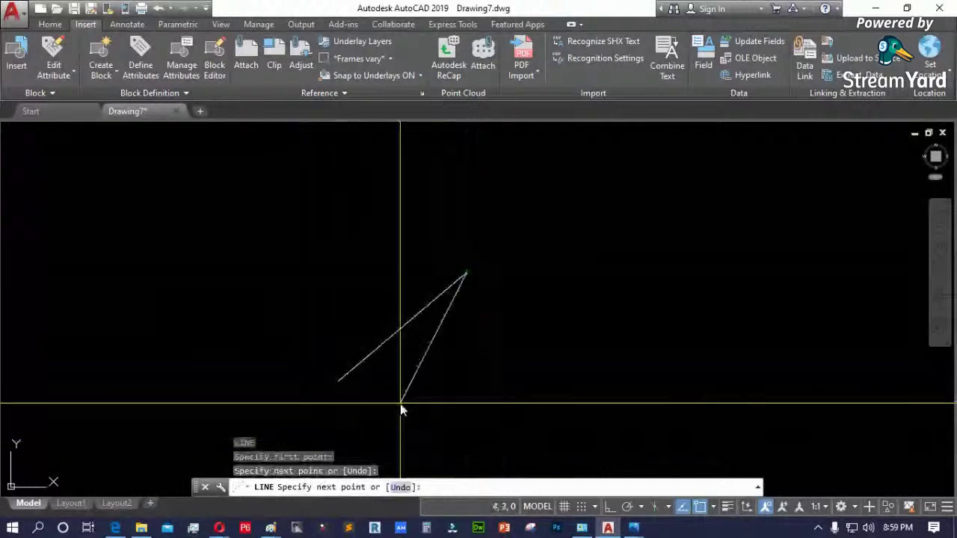
{"action": "key", "text": "F7"}
{"action": "scroll", "coordinate": [423, 388], "scroll_direction": "down", "scroll_amount": 4}
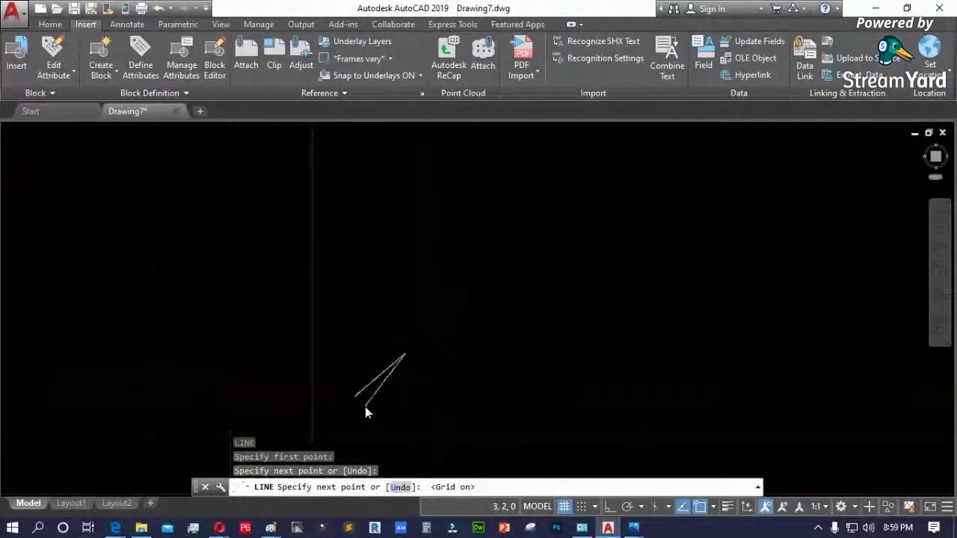
{"action": "key", "text": "F7"}
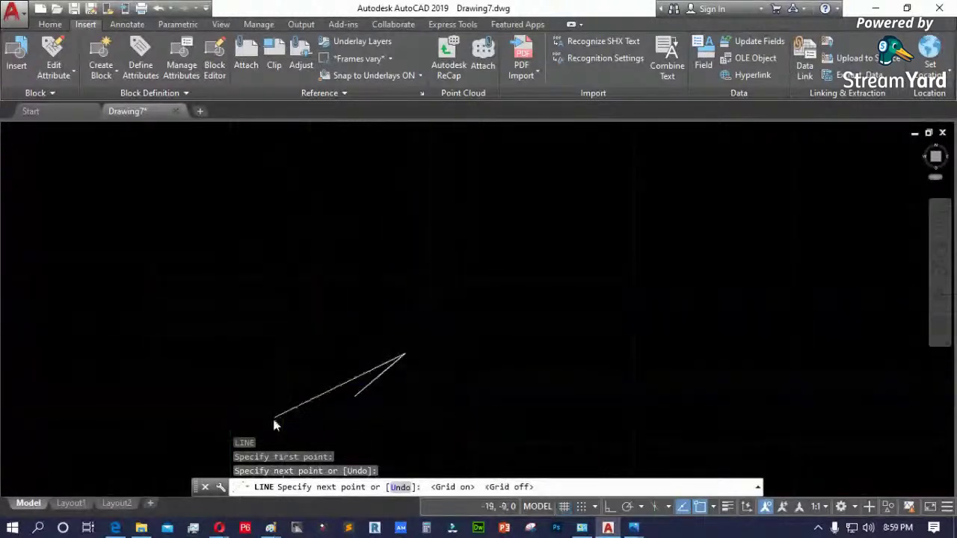
{"action": "scroll", "coordinate": [282, 417], "scroll_direction": "up", "scroll_amount": 2}
{"action": "key", "text": "Escape"}
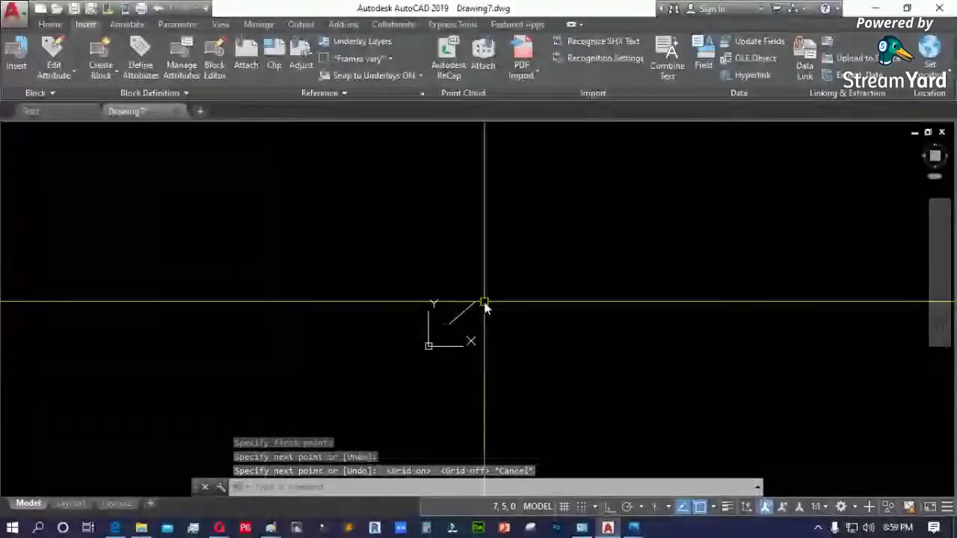
{"action": "left_click", "coordinate": [484, 306]}
{"action": "left_click", "coordinate": [449, 334]}
{"action": "key", "text": "Delete"}
{"action": "type", "text": "z"}
{"action": "key", "text": "Return"}
{"action": "type", "text": "e"}
{"action": "key", "text": "Return"}
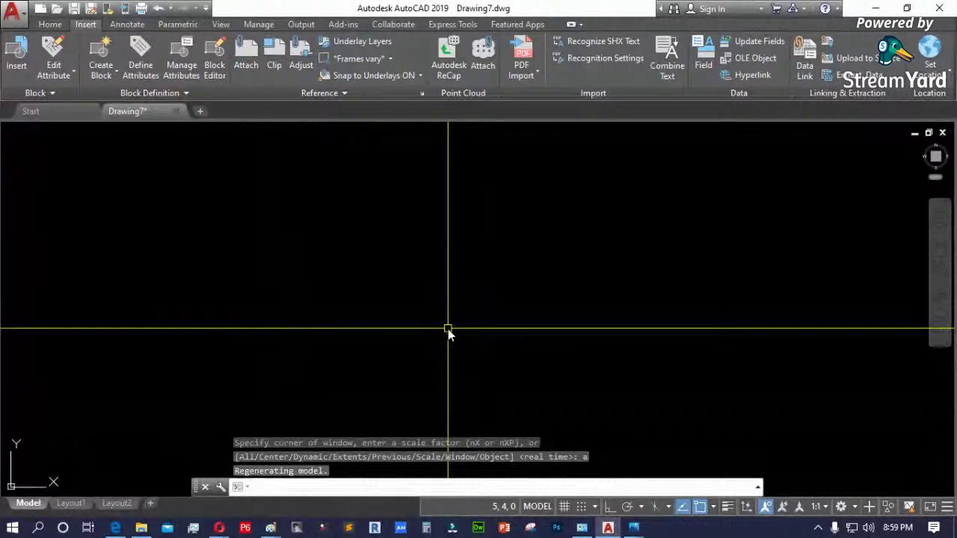
{"action": "left_click", "coordinate": [56, 23]}
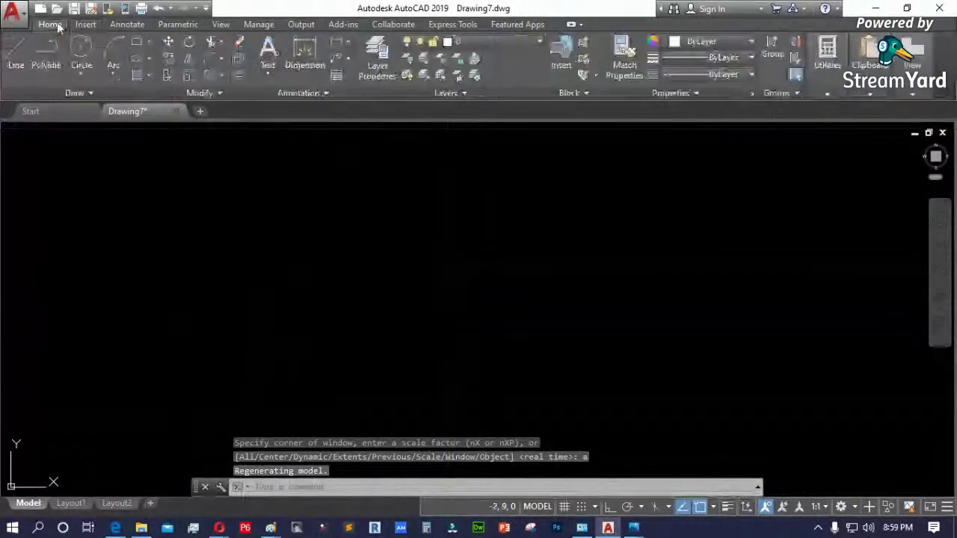
- Draw five connected line segments through six clicked corners, leaving the outline open
{"action": "left_click", "coordinate": [18, 60]}
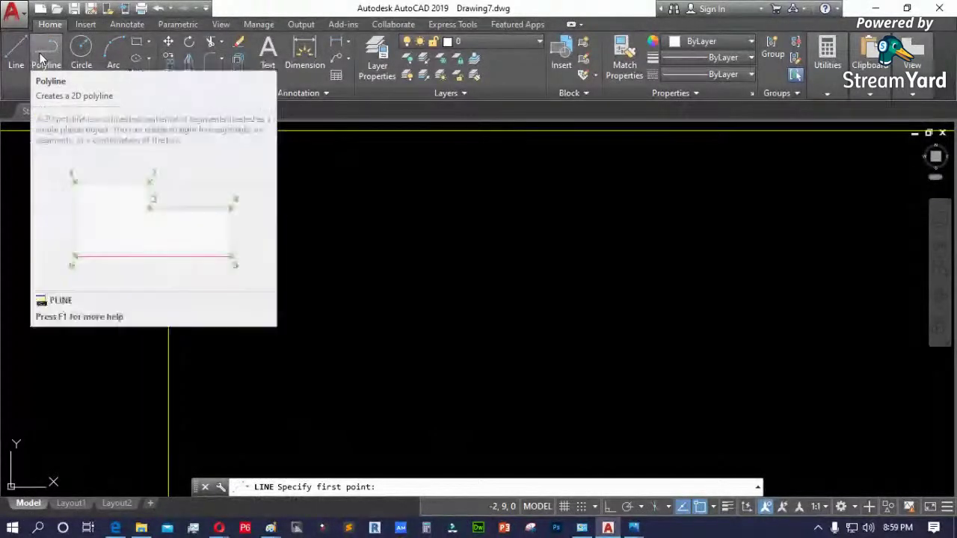
{"action": "left_click", "coordinate": [19, 58]}
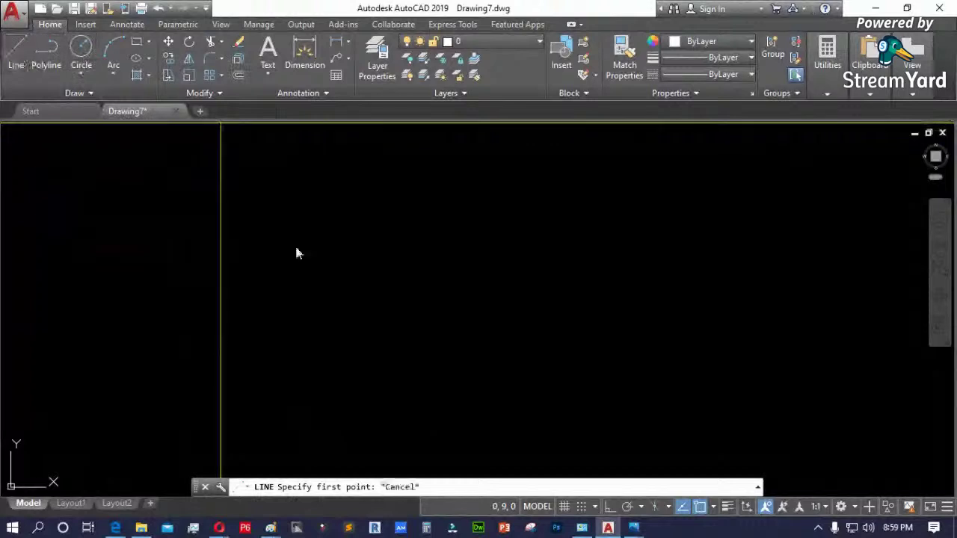
{"action": "type", "text": "l"}
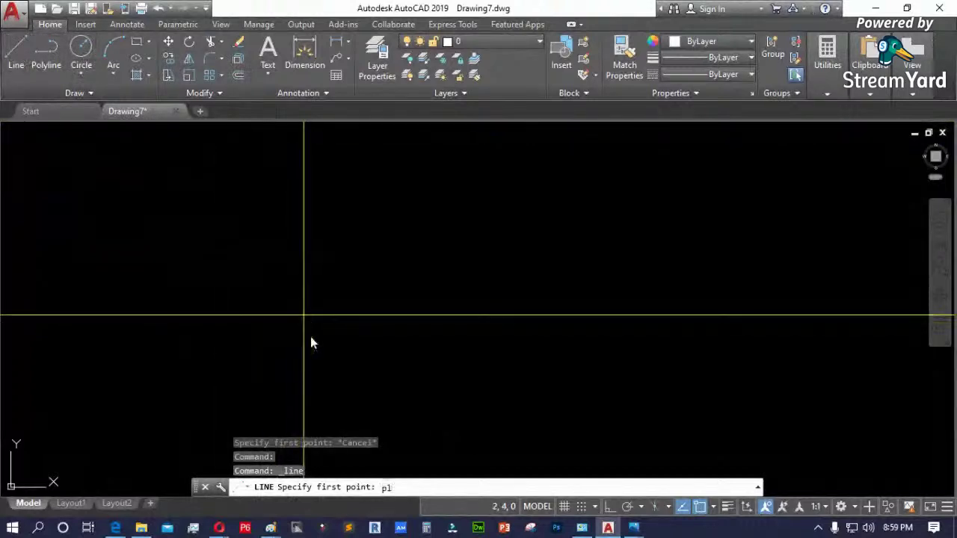
{"action": "key", "text": "Return"}
{"action": "key", "text": "Escape"}
{"action": "key", "text": "Escape"}
{"action": "type", "text": "l"}
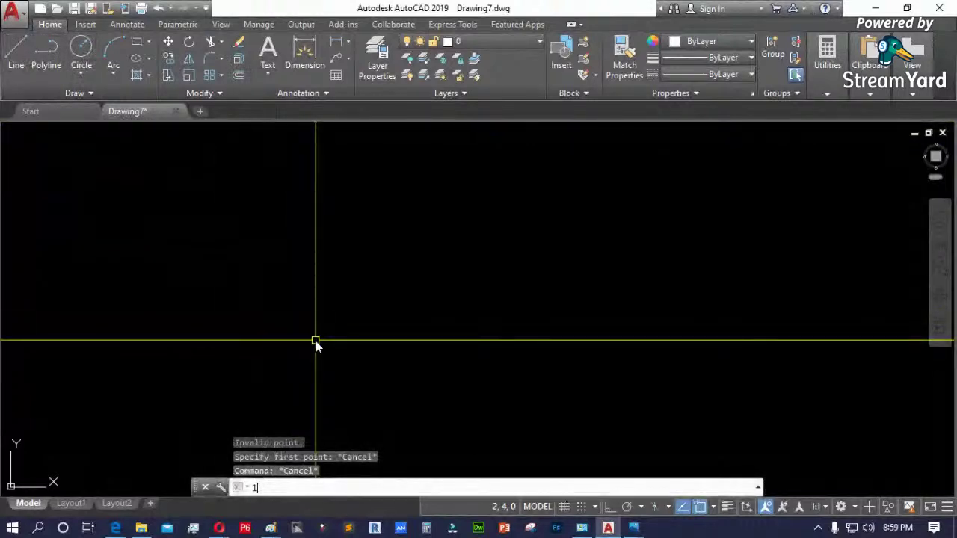
{"action": "key", "text": "Return"}
{"action": "left_click", "coordinate": [310, 377]}
{"action": "left_click", "coordinate": [366, 293]}
{"action": "left_click", "coordinate": [467, 338]}
{"action": "left_click", "coordinate": [508, 391]}
{"action": "left_click", "coordinate": [401, 391]}
{"action": "left_click", "coordinate": [367, 341]}
{"action": "key", "text": "Return"}
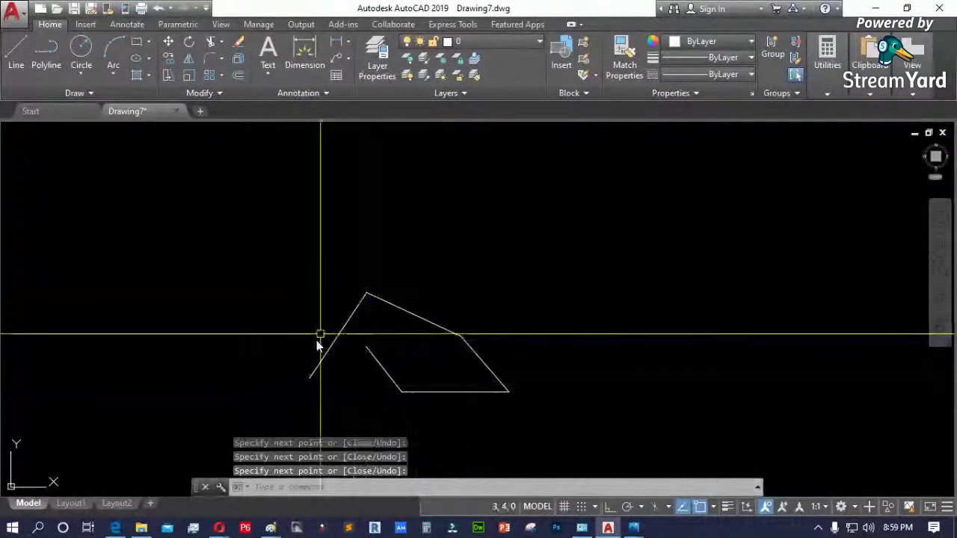
{"action": "left_click", "coordinate": [335, 339]}
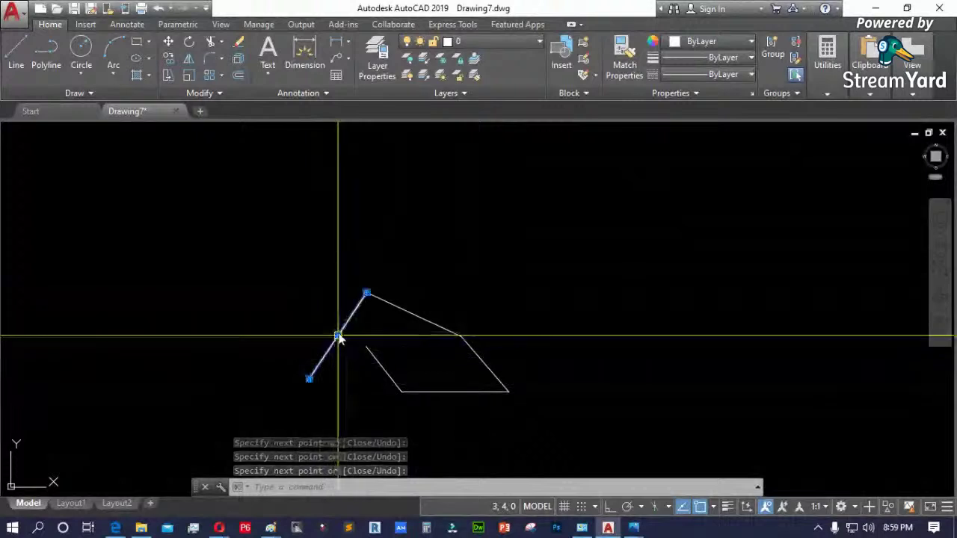
- Move the upper-left slanted line up-left and the top slanted line up-right
{"action": "type", "text": "m"}
{"action": "key", "text": "Return"}
{"action": "left_click", "coordinate": [295, 309]}
{"action": "left_click", "coordinate": [251, 290]}
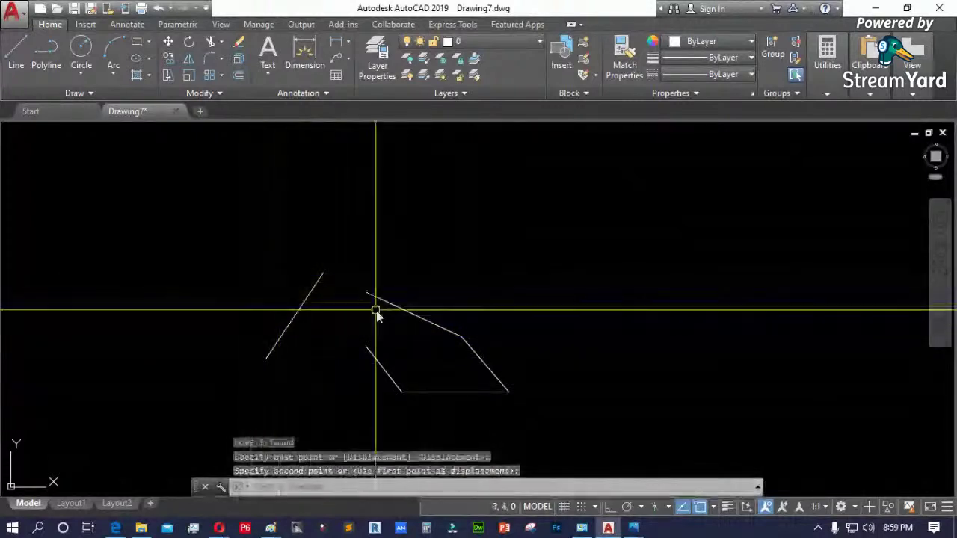
{"action": "type", "text": "m"}
{"action": "key", "text": "Return"}
{"action": "left_click", "coordinate": [414, 314]}
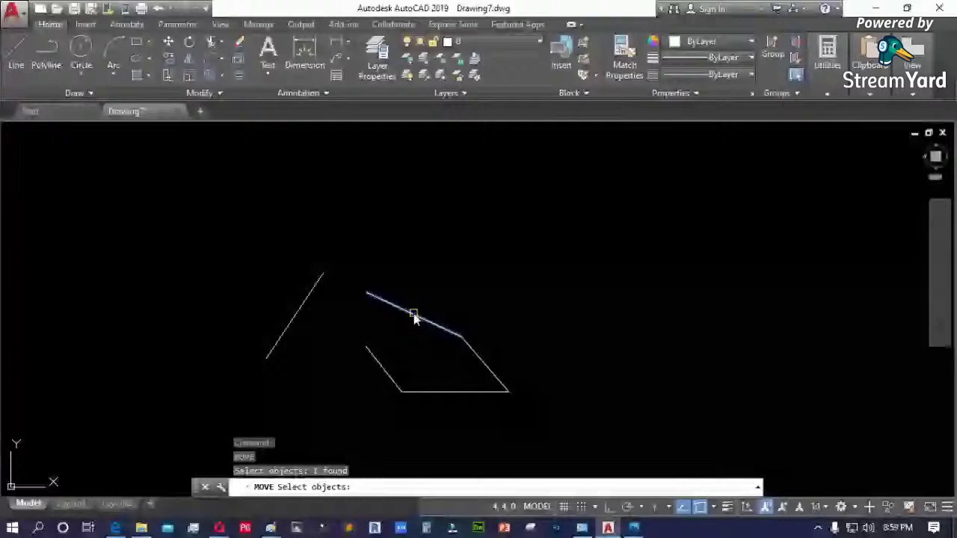
{"action": "key", "text": "Return"}
{"action": "left_click", "coordinate": [523, 329]}
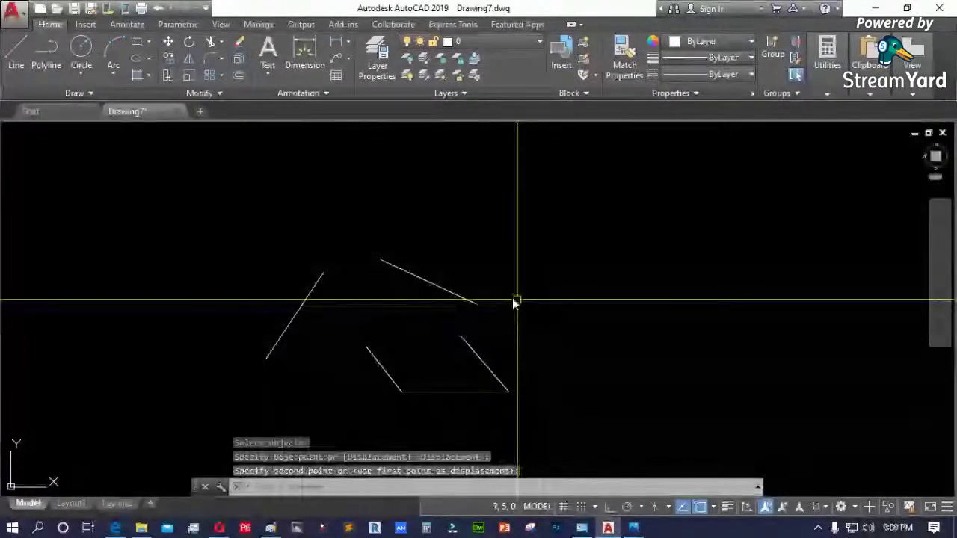
{"action": "left_click", "coordinate": [472, 298]}
- Shift the top line higher and move the right slanted line up and right
{"action": "key", "text": "Return"}
{"action": "left_click", "coordinate": [462, 298]}
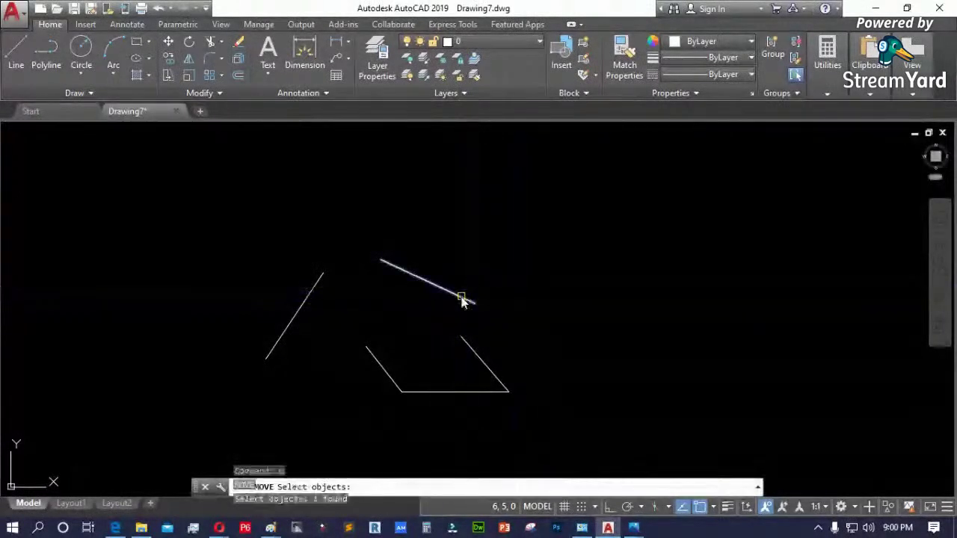
{"action": "key", "text": "Return"}
{"action": "left_click", "coordinate": [518, 303]}
{"action": "left_click", "coordinate": [554, 259]}
{"action": "key", "text": "Return"}
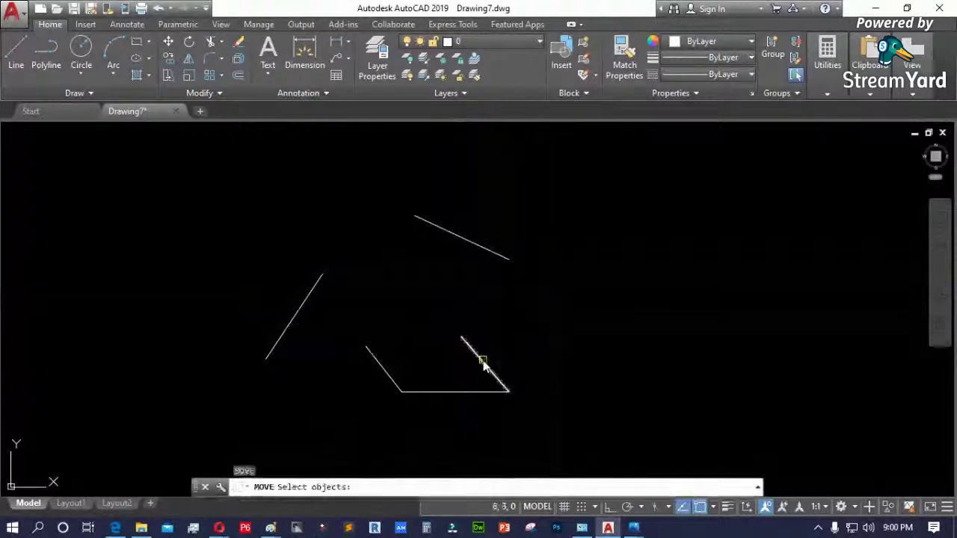
{"action": "key", "text": "Return"}
{"action": "left_click", "coordinate": [550, 381]}
{"action": "left_click", "coordinate": [581, 344]}
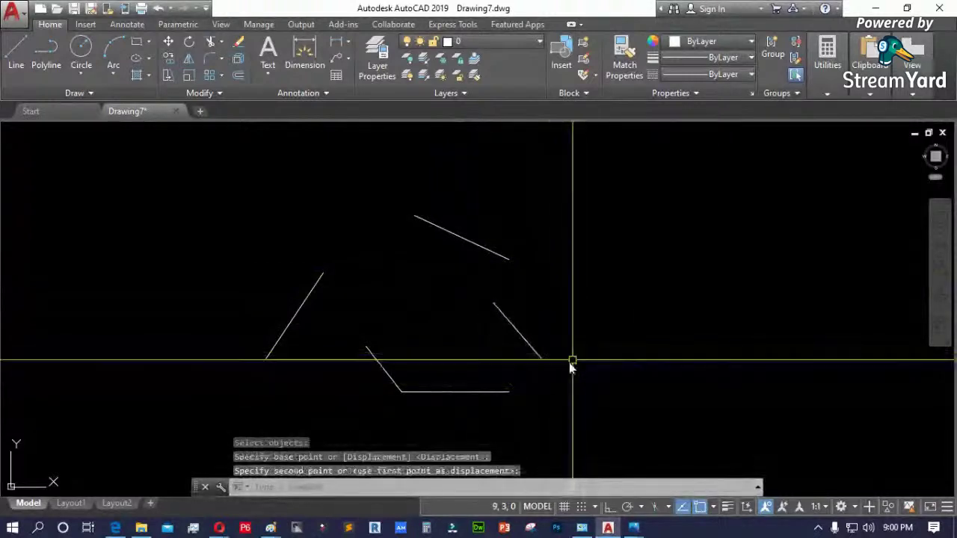
{"action": "left_click", "coordinate": [441, 396]}
- Select the bottom horizontal line and begin a window around all the lines
{"action": "left_click", "coordinate": [438, 393]}
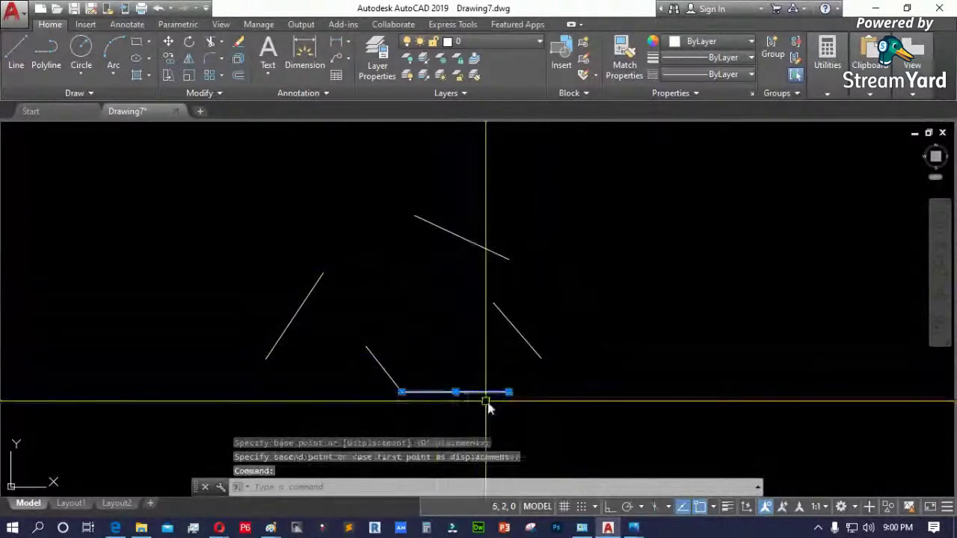
{"action": "scroll", "coordinate": [511, 403], "scroll_direction": "up", "scroll_amount": 2}
{"action": "scroll", "coordinate": [510, 404], "scroll_direction": "up", "scroll_amount": 2}
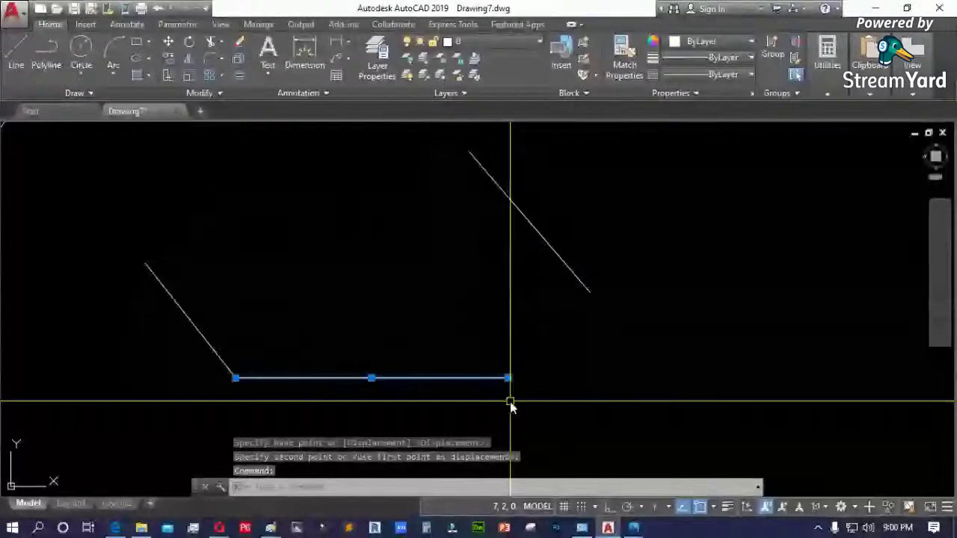
{"action": "scroll", "coordinate": [442, 384], "scroll_direction": "down", "scroll_amount": 6}
{"action": "left_click", "coordinate": [508, 254]}
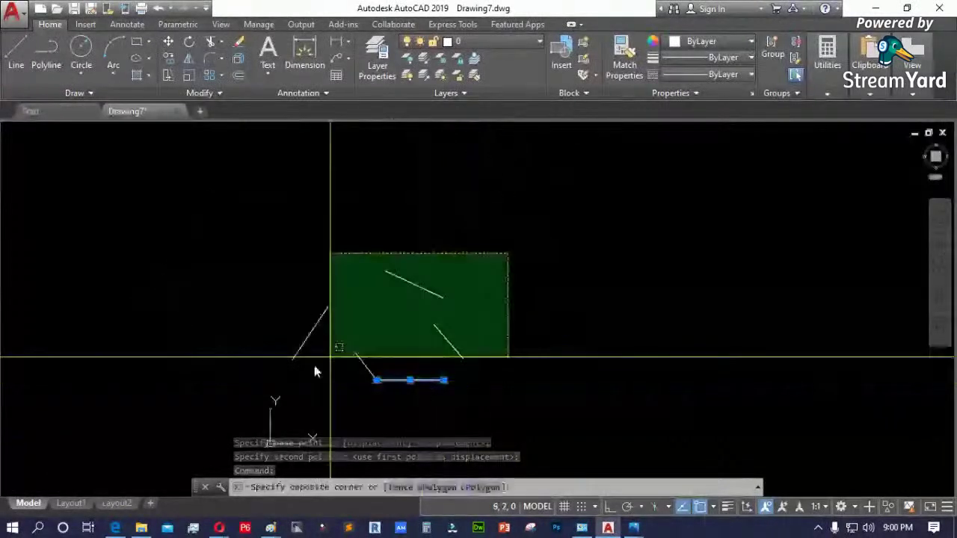
- Erase the five loose lines and draw an open six-vertex zig-zag polyline with PL
{"action": "left_click", "coordinate": [250, 386]}
{"action": "key", "text": "Delete"}
{"action": "type", "text": "pl"}
{"action": "key", "text": "Return"}
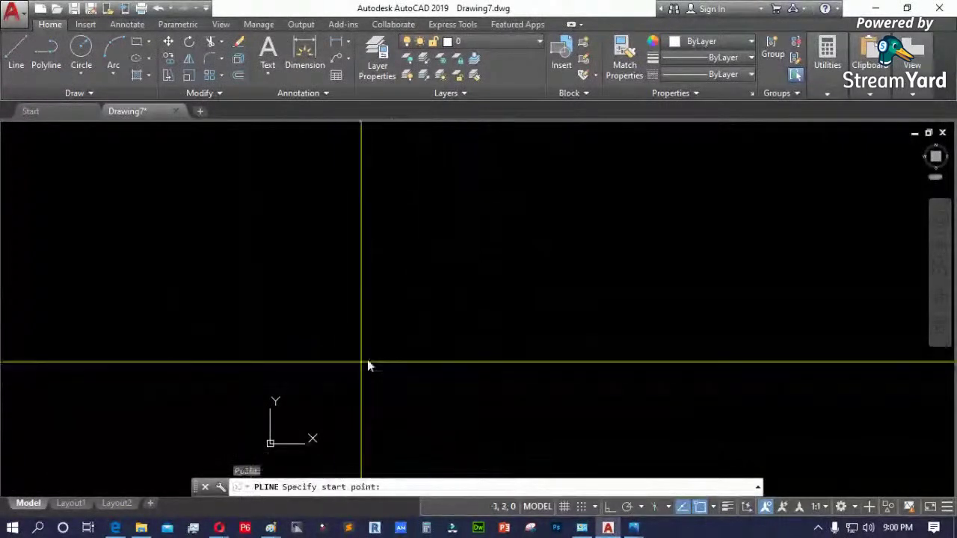
{"action": "left_click", "coordinate": [367, 360]}
{"action": "left_click", "coordinate": [433, 291]}
{"action": "left_click", "coordinate": [501, 338]}
{"action": "left_click", "coordinate": [447, 404]}
{"action": "left_click", "coordinate": [566, 394]}
{"action": "left_click", "coordinate": [613, 281]}
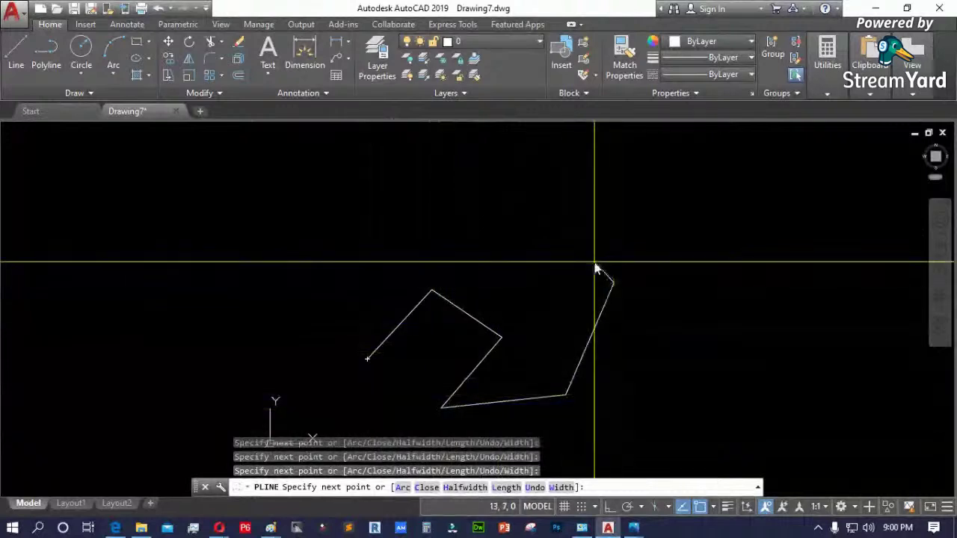
{"action": "key", "text": "Return"}
{"action": "left_click", "coordinate": [597, 322]}
{"action": "scroll", "coordinate": [575, 387], "scroll_direction": "up", "scroll_amount": 5}
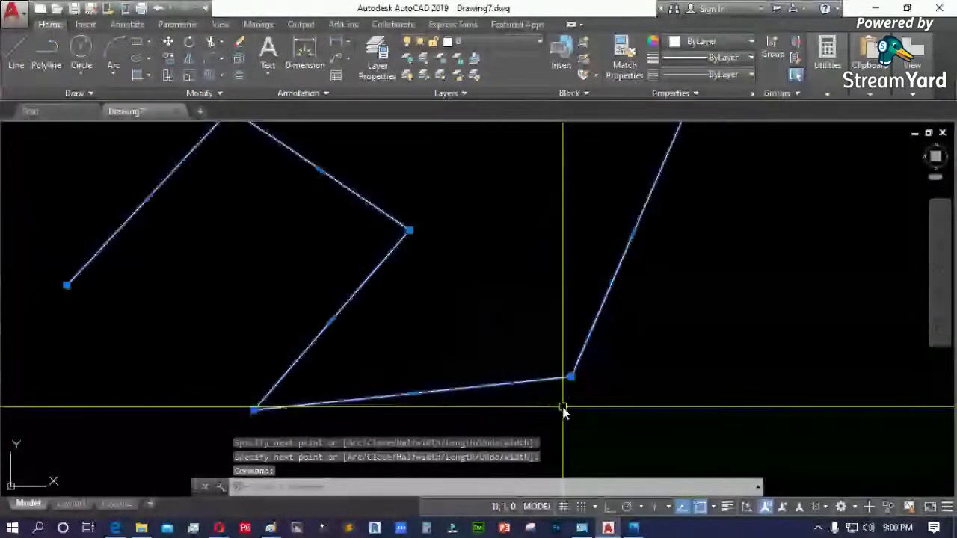
{"action": "scroll", "coordinate": [575, 382], "scroll_direction": "down", "scroll_amount": 4}
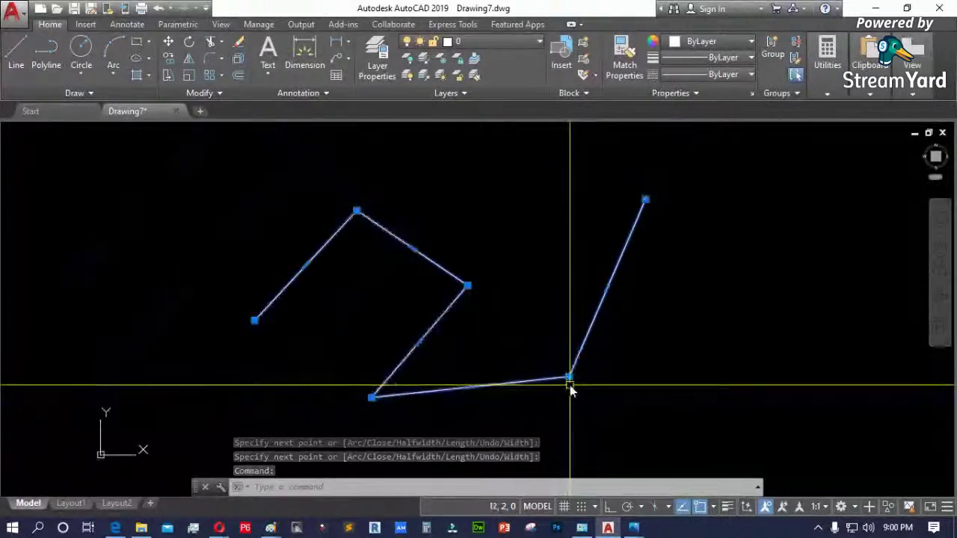
- Grip-stretch the polyline's lower-right vertex and left end point to new positions
{"action": "left_click", "coordinate": [568, 377]}
{"action": "left_click", "coordinate": [557, 310]}
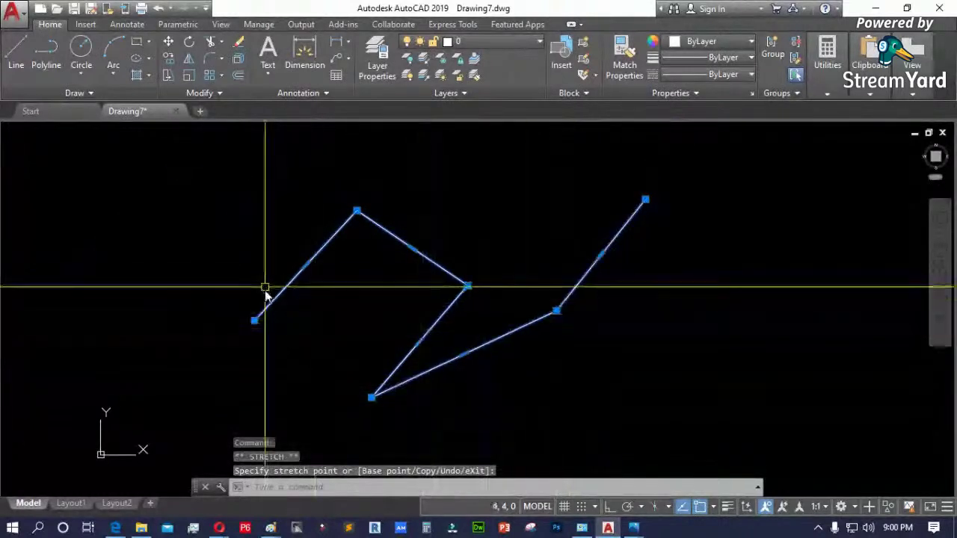
{"action": "left_click", "coordinate": [255, 320]}
{"action": "left_click", "coordinate": [216, 272]}
{"action": "scroll", "coordinate": [406, 347], "scroll_direction": "down", "scroll_amount": 4}
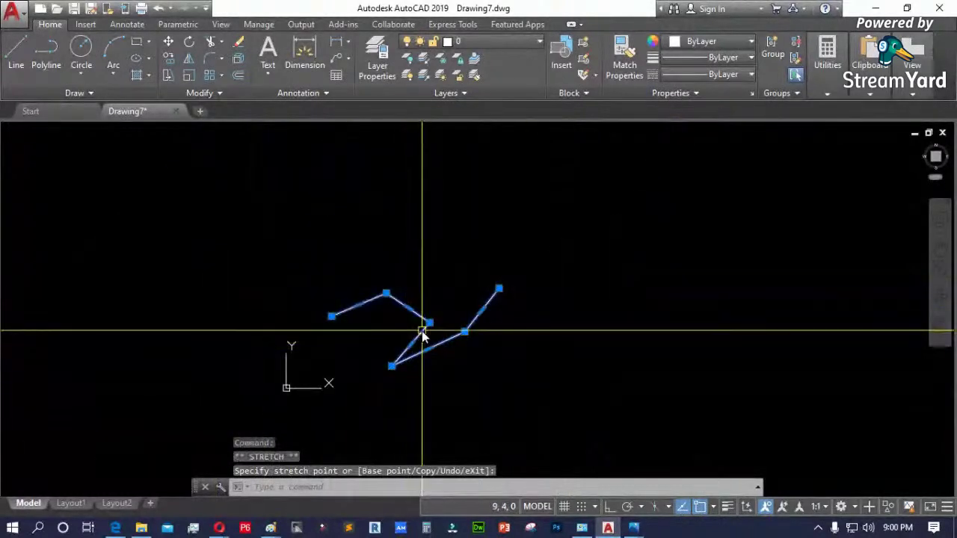
- Erase the polyline, then start LINE, view the command history, and cancel
{"action": "key", "text": "Delete"}
{"action": "type", "text": "l"}
{"action": "key", "text": "Return"}
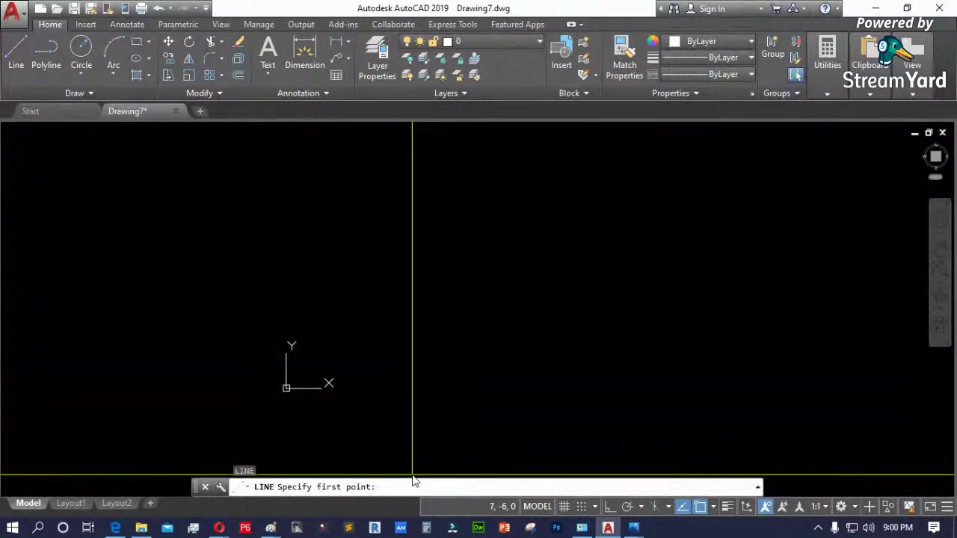
{"action": "key", "text": "F2"}
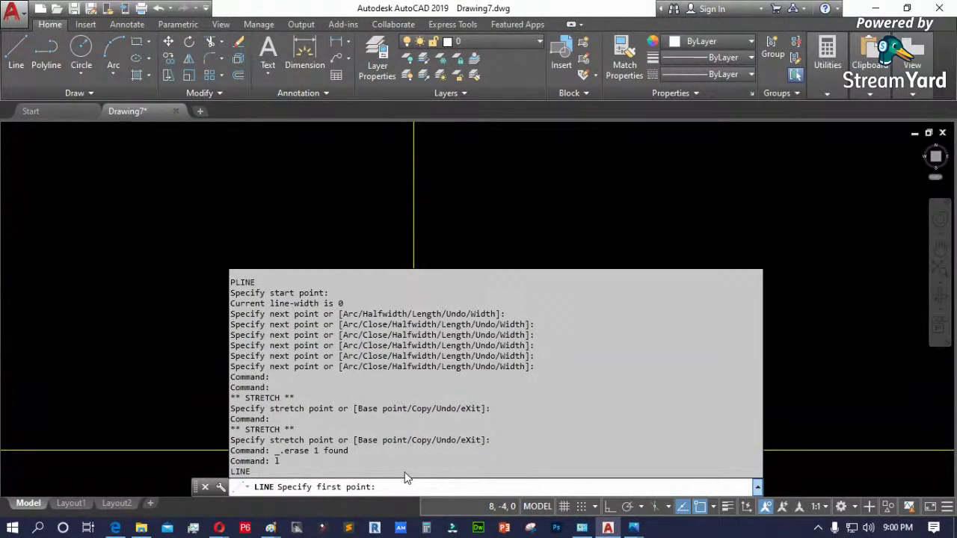
{"action": "key", "text": "Escape"}
{"action": "key", "text": "Escape"}
{"action": "key", "text": "Escape"}
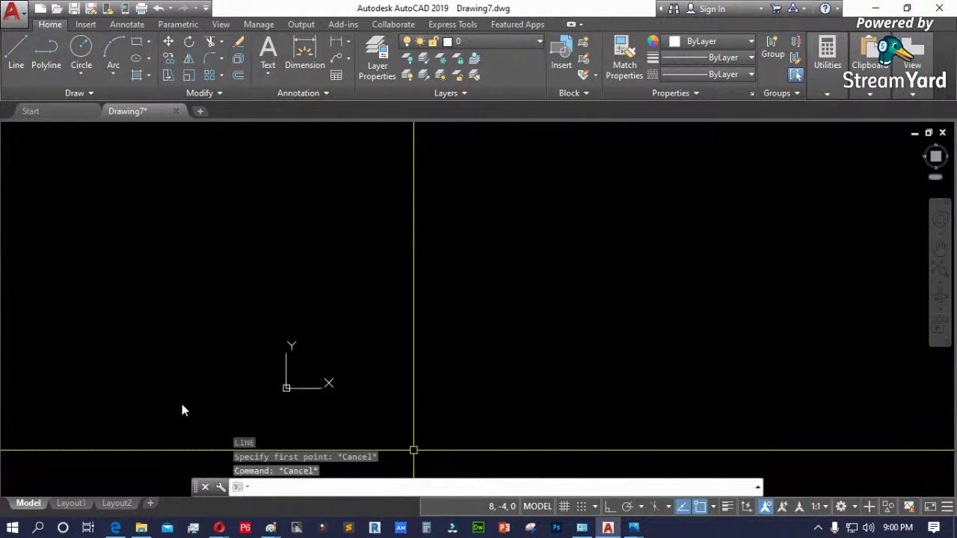
- Begin a polyline with a start point and one vertex, then switch to Paint
{"action": "left_click", "coordinate": [49, 56]}
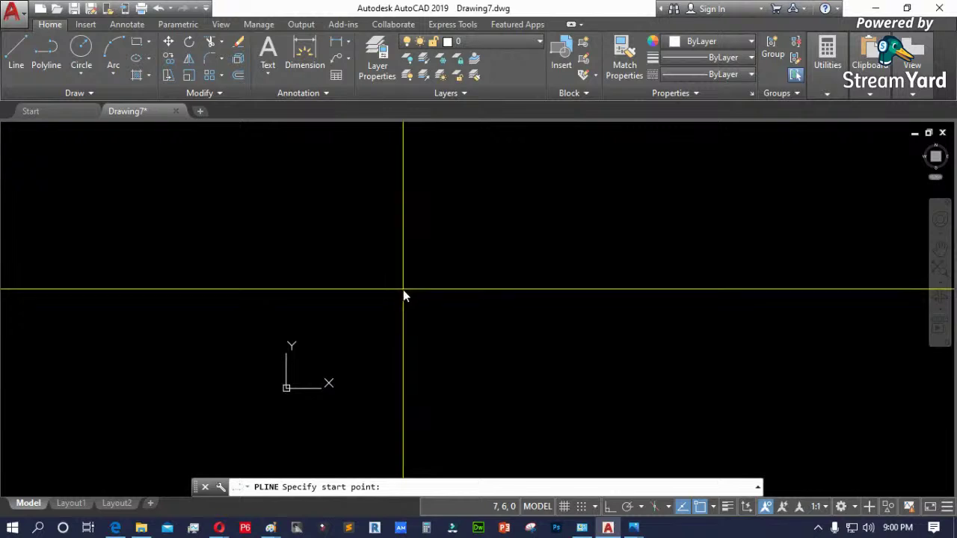
{"action": "key", "text": "F2"}
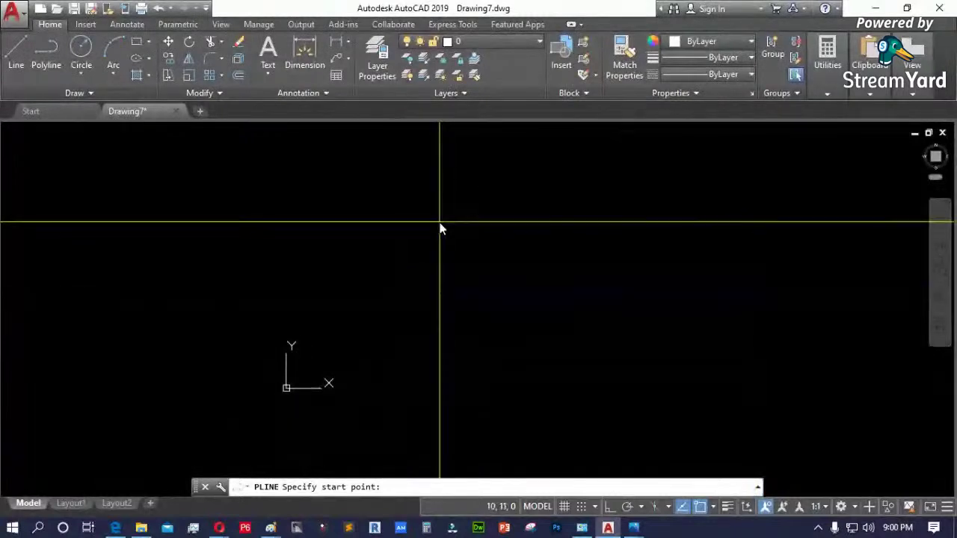
{"action": "left_click", "coordinate": [413, 227]}
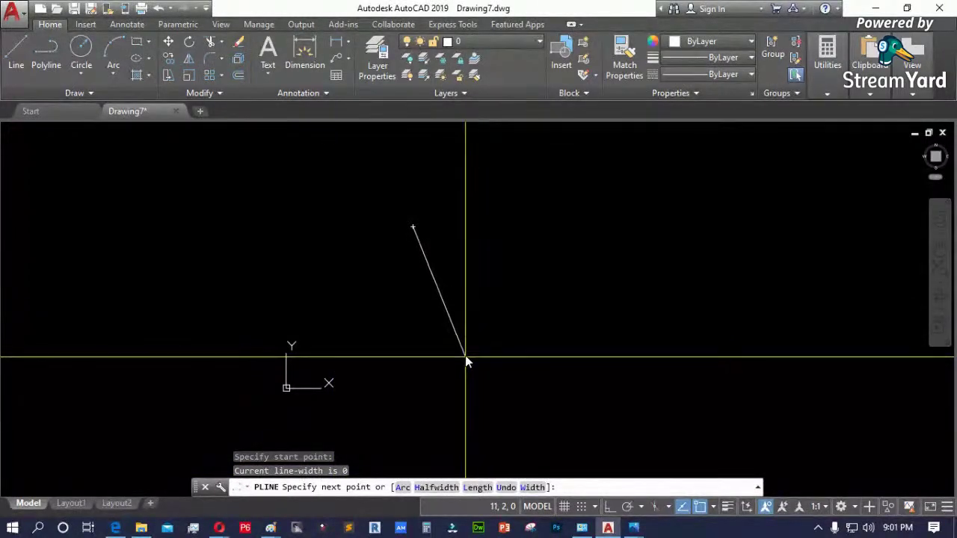
{"action": "left_click", "coordinate": [496, 263]}
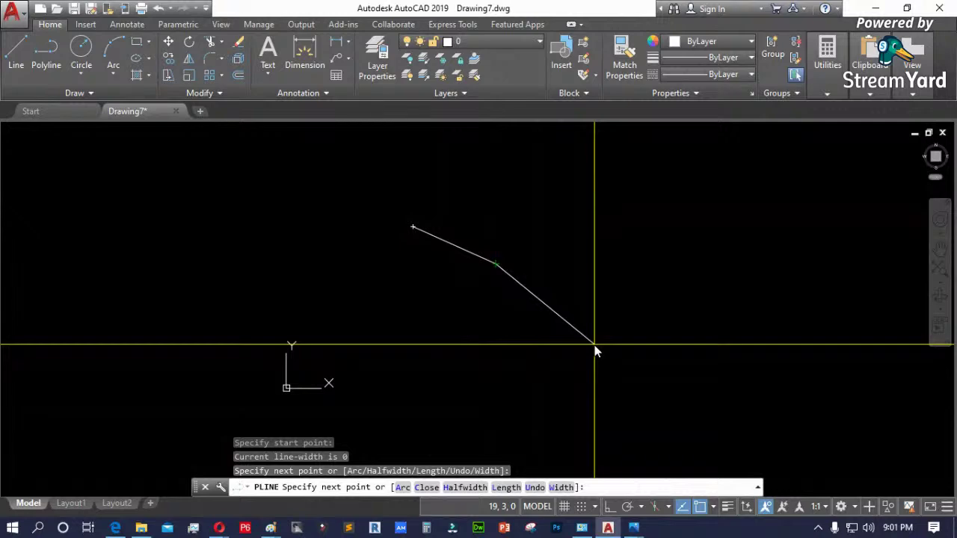
{"action": "left_click", "coordinate": [270, 528]}
{"action": "left_click", "coordinate": [194, 471]}
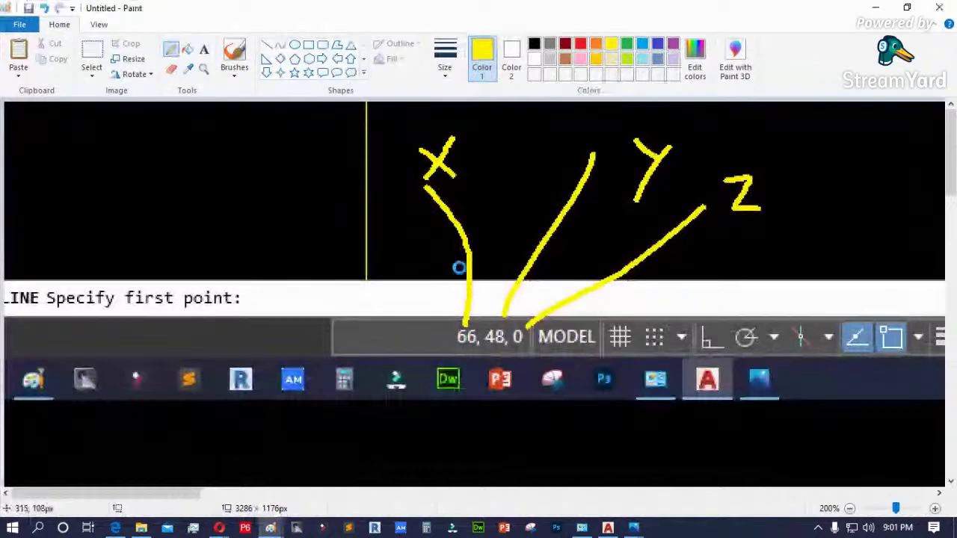
- Paste the AutoCAD command-line screenshot and pick the Pencil with the thickest size
{"action": "key", "text": "ctrl+v"}
{"action": "mouse_move", "coordinate": [568, 296]}
{"action": "left_mouse_down"}
{"action": "mouse_move", "coordinate": [483, 256]}
{"action": "mouse_move", "coordinate": [427, 246]}
{"action": "mouse_move", "coordinate": [378, 264]}
{"action": "mouse_move", "coordinate": [439, 54]}
{"action": "mouse_move", "coordinate": [329, 259]}
{"action": "mouse_move", "coordinate": [267, 145]}
{"action": "mouse_move", "coordinate": [570, 184]}
{"action": "mouse_move", "coordinate": [435, 211]}
{"action": "left_mouse_up"}
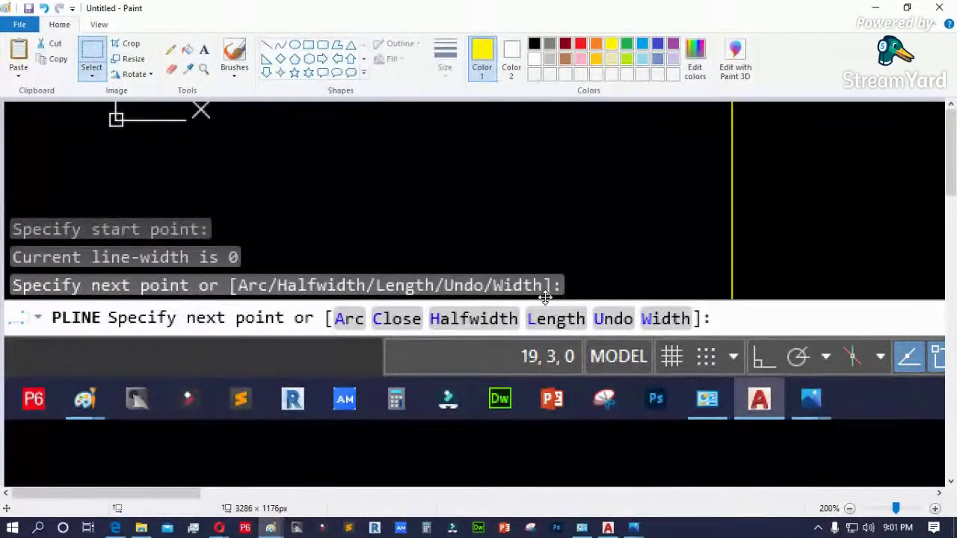
{"action": "left_click", "coordinate": [171, 49]}
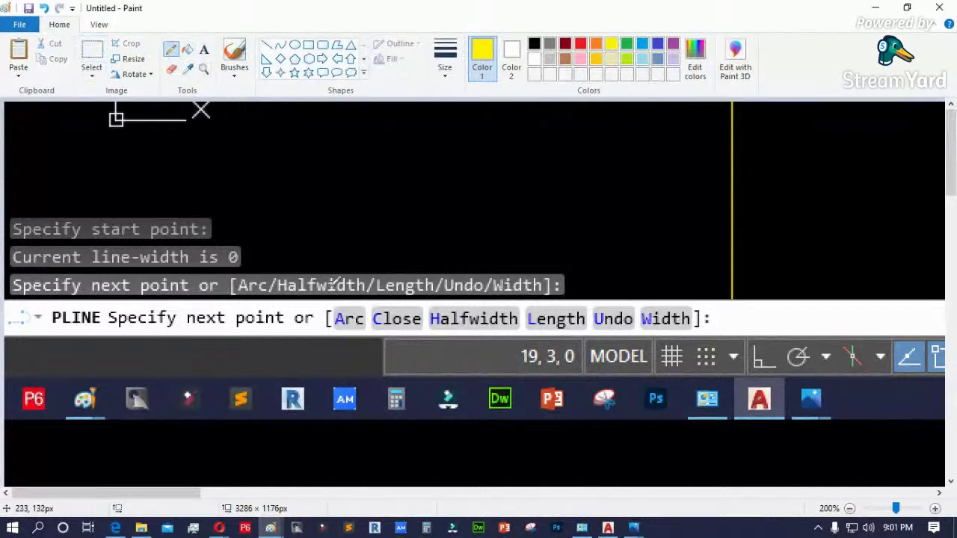
{"action": "left_click", "coordinate": [445, 60]}
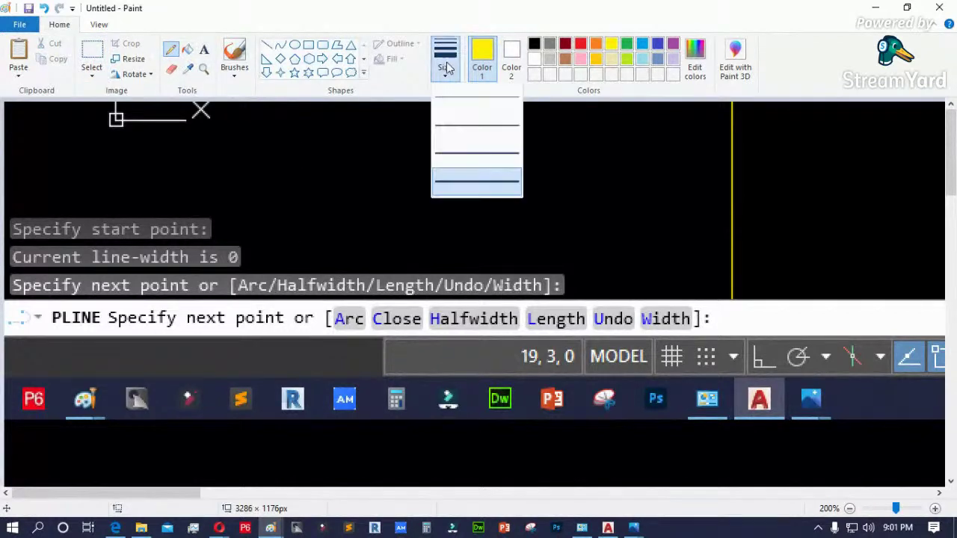
{"action": "left_click", "coordinate": [464, 186]}
- Circle the Arc option and write A, C, H above it, then minimise Paint
{"action": "mouse_move", "coordinate": [333, 273]}
{"action": "left_mouse_down"}
{"action": "mouse_move", "coordinate": [301, 300]}
{"action": "mouse_move", "coordinate": [349, 337]}
{"action": "mouse_move", "coordinate": [372, 320]}
{"action": "left_mouse_up"}
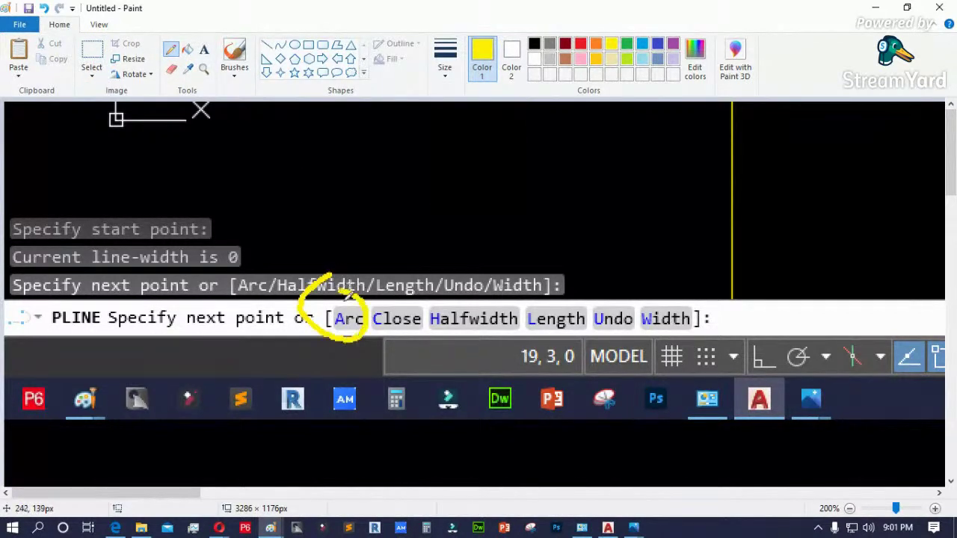
{"action": "left_click_drag", "start_coordinate": [324, 155], "coordinate": [306, 202]}
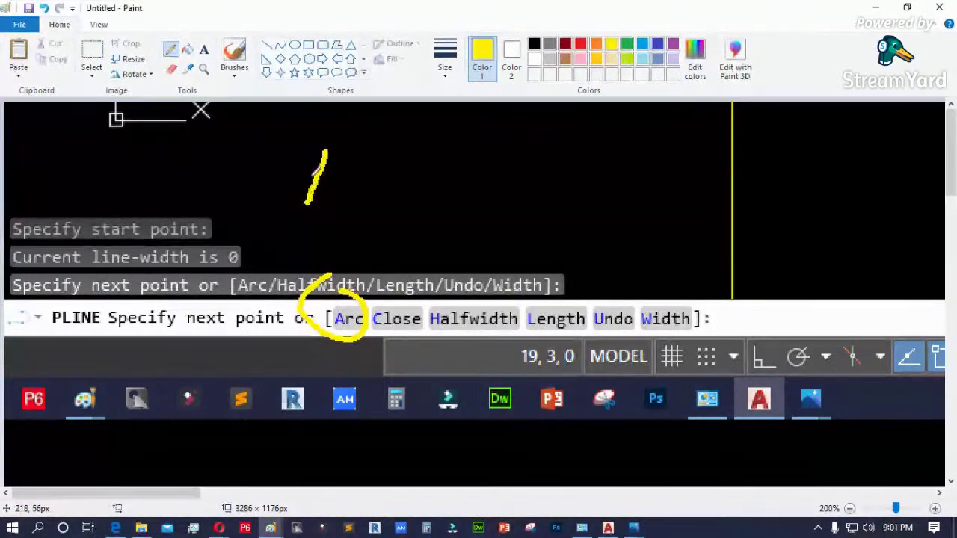
{"action": "mouse_move", "coordinate": [318, 153]}
{"action": "left_mouse_down"}
{"action": "mouse_move", "coordinate": [344, 200]}
{"action": "mouse_move", "coordinate": [341, 179]}
{"action": "left_mouse_up"}
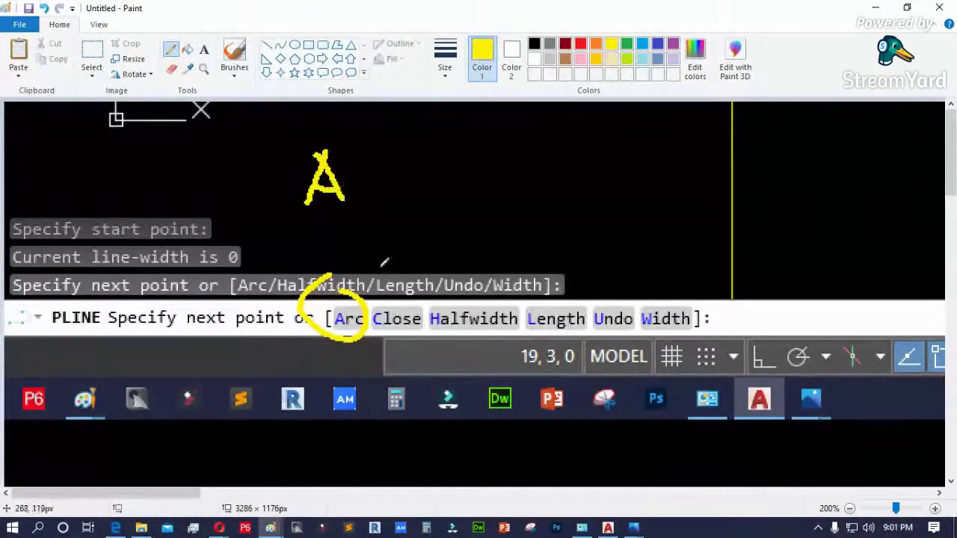
{"action": "mouse_move", "coordinate": [436, 161]}
{"action": "left_mouse_down"}
{"action": "mouse_move", "coordinate": [416, 180]}
{"action": "mouse_move", "coordinate": [444, 202]}
{"action": "left_mouse_up"}
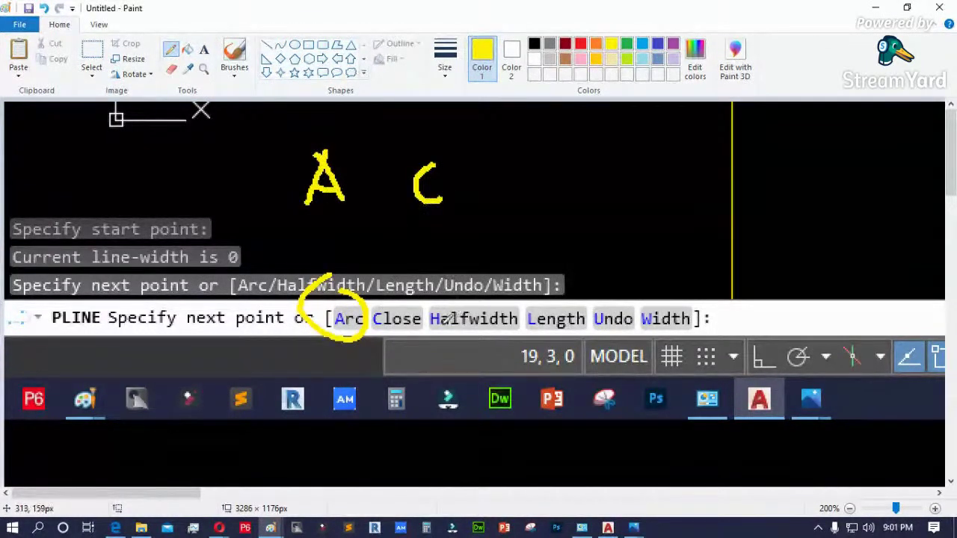
{"action": "mouse_move", "coordinate": [519, 161]}
{"action": "left_mouse_down"}
{"action": "mouse_move", "coordinate": [519, 193]}
{"action": "mouse_move", "coordinate": [534, 175]}
{"action": "left_mouse_up"}
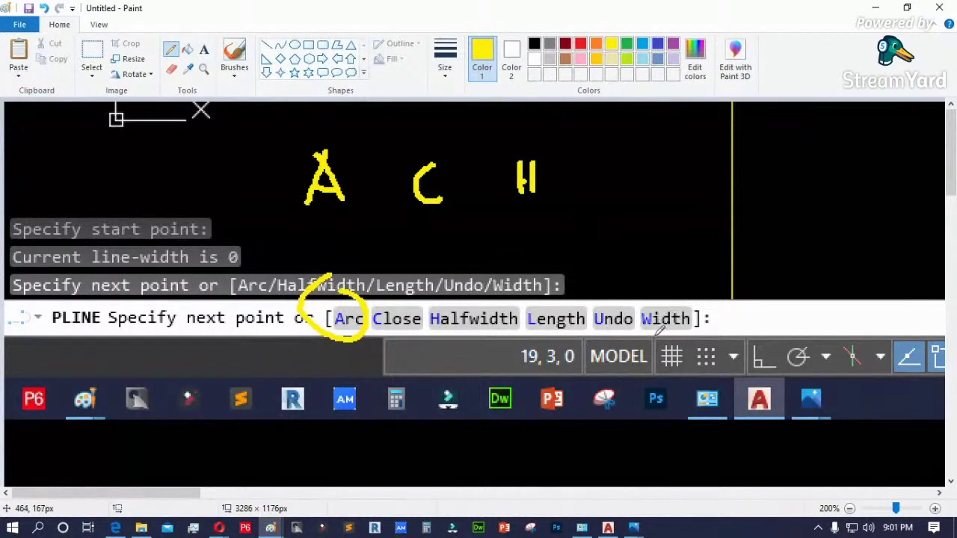
{"action": "left_click", "coordinate": [875, 7]}
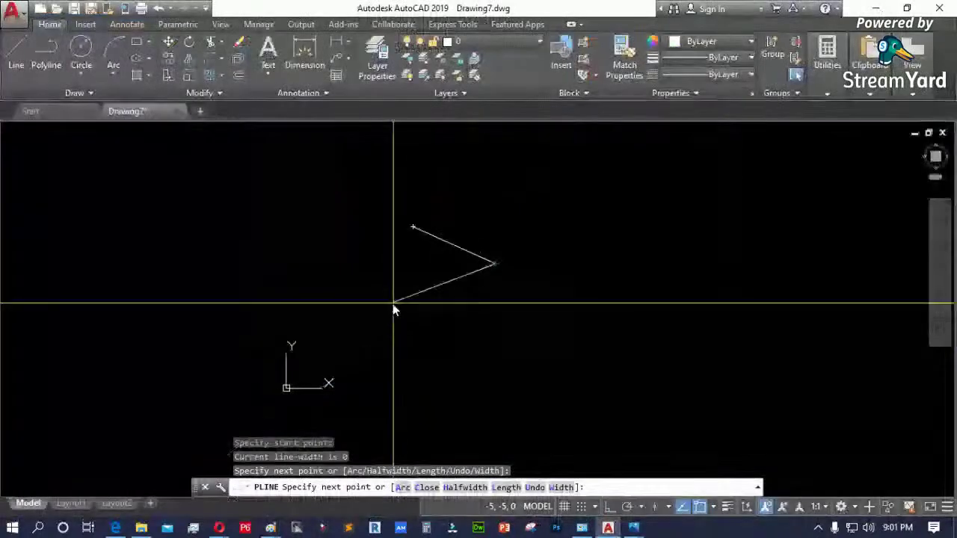
- Fix the next vertex, then add three arc segments to the polyline, ending with a looping arc
{"action": "scroll", "coordinate": [527, 265], "scroll_direction": "up", "scroll_amount": 4}
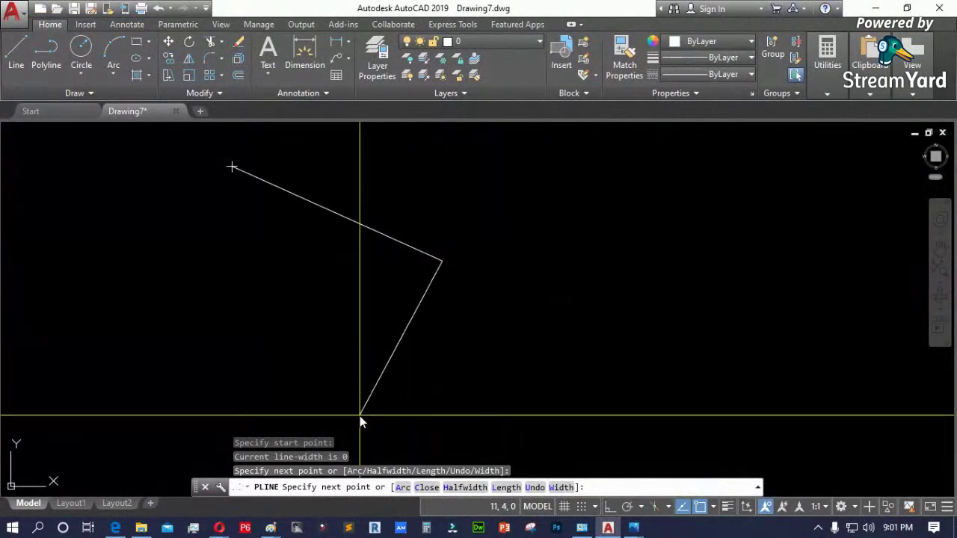
{"action": "left_click", "coordinate": [565, 192]}
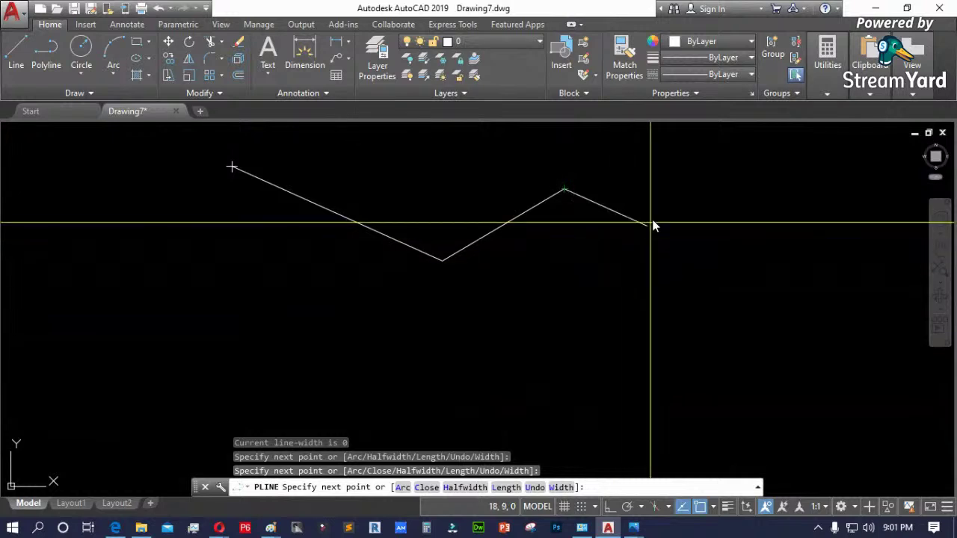
{"action": "key", "text": "Return"}
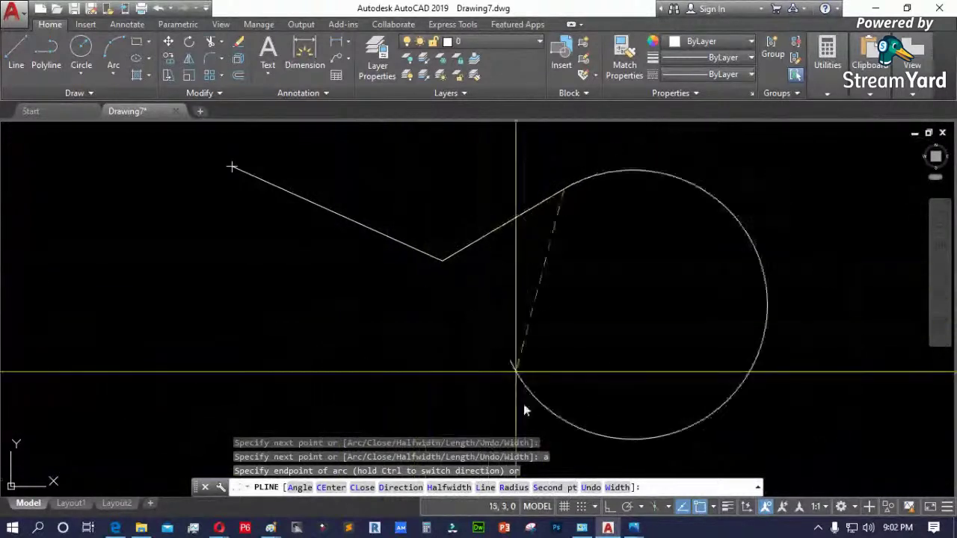
{"action": "scroll", "coordinate": [501, 346], "scroll_direction": "down", "scroll_amount": 2}
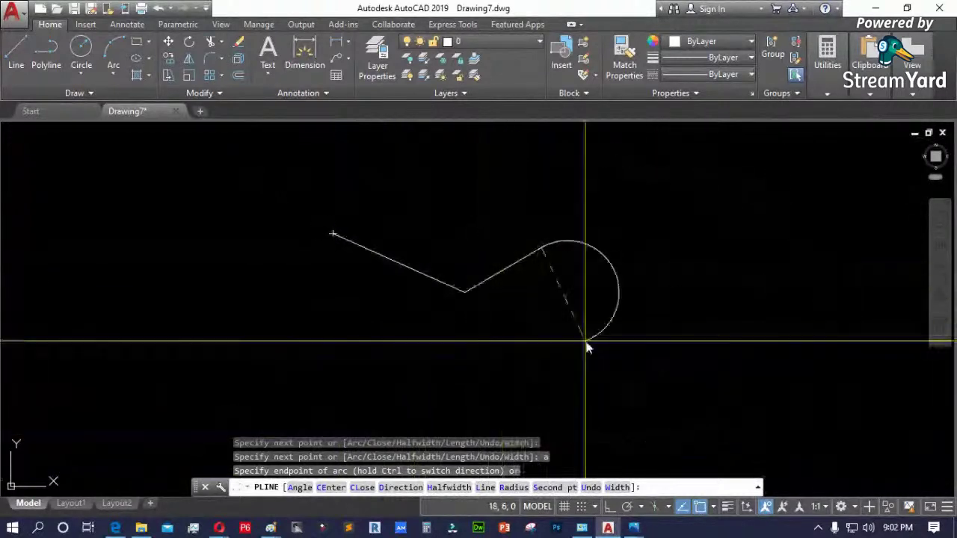
{"action": "left_click", "coordinate": [619, 304]}
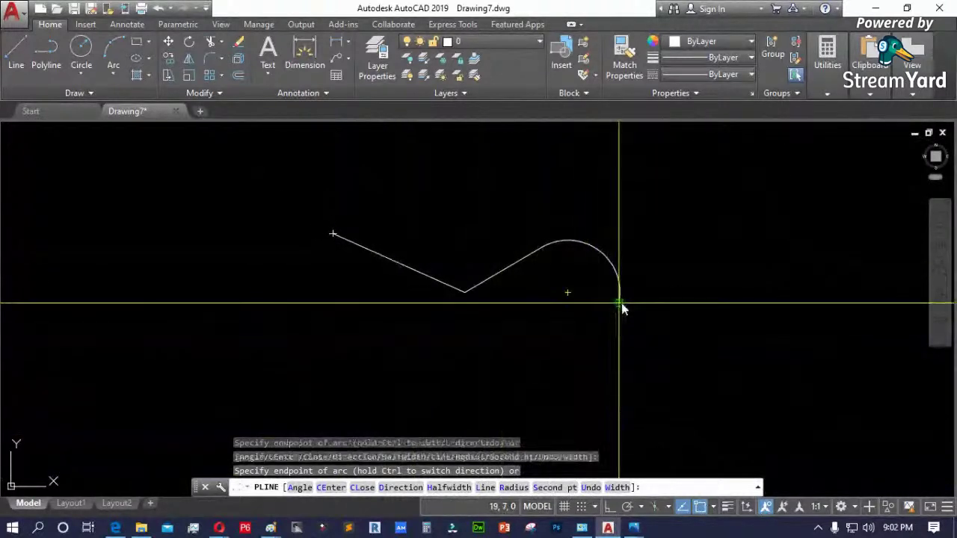
{"action": "scroll", "coordinate": [463, 393], "scroll_direction": "down", "scroll_amount": 2}
{"action": "left_click", "coordinate": [609, 345]}
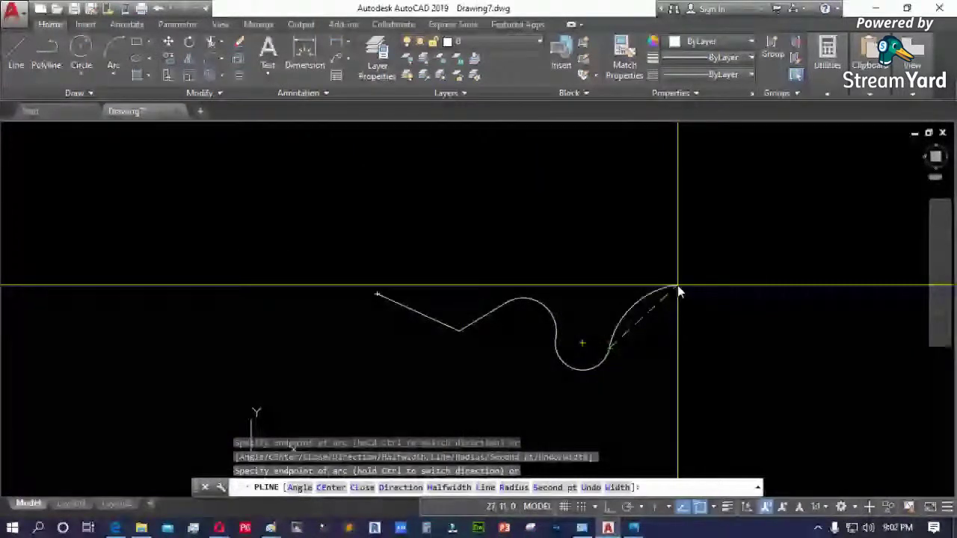
{"action": "left_click", "coordinate": [632, 224]}
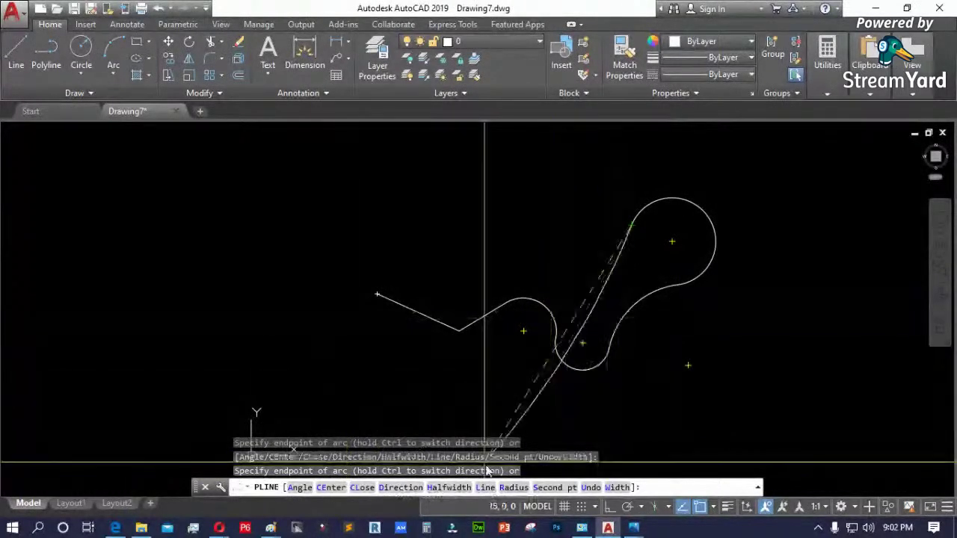
- Return to straight segments, add two more vertices, and close the polyline to its start
{"action": "type", "text": "l"}
{"action": "key", "text": "Return"}
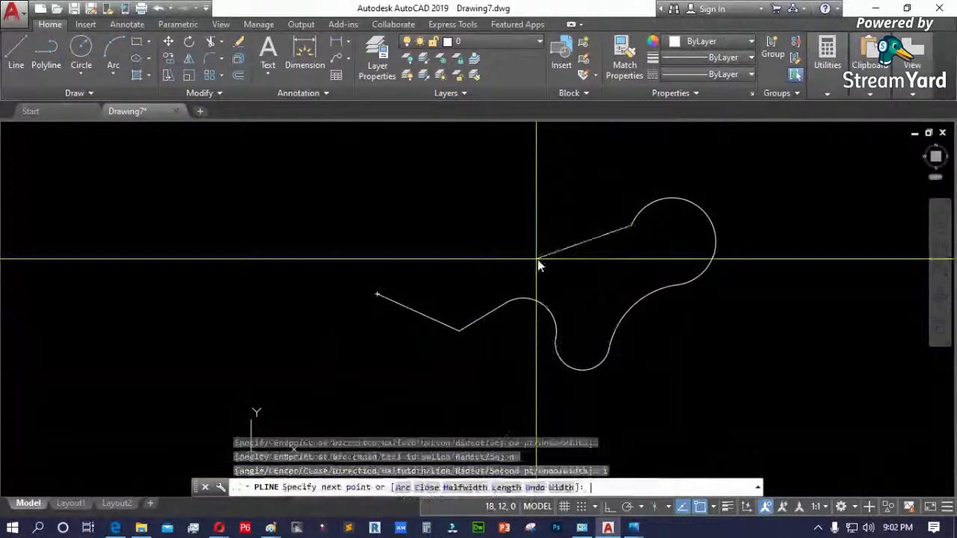
{"action": "left_click", "coordinate": [548, 242]}
{"action": "left_click", "coordinate": [503, 211]}
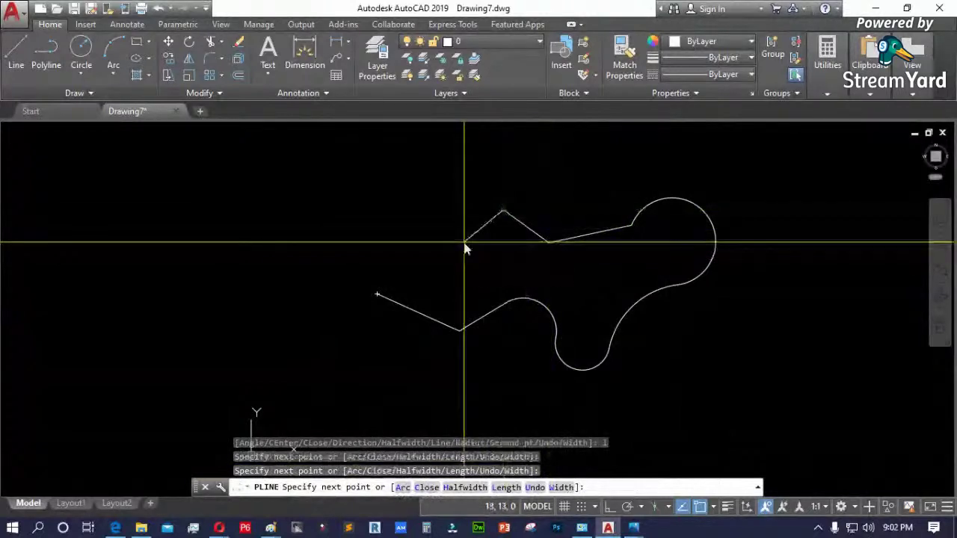
{"action": "scroll", "coordinate": [464, 248], "scroll_direction": "up", "scroll_amount": 2}
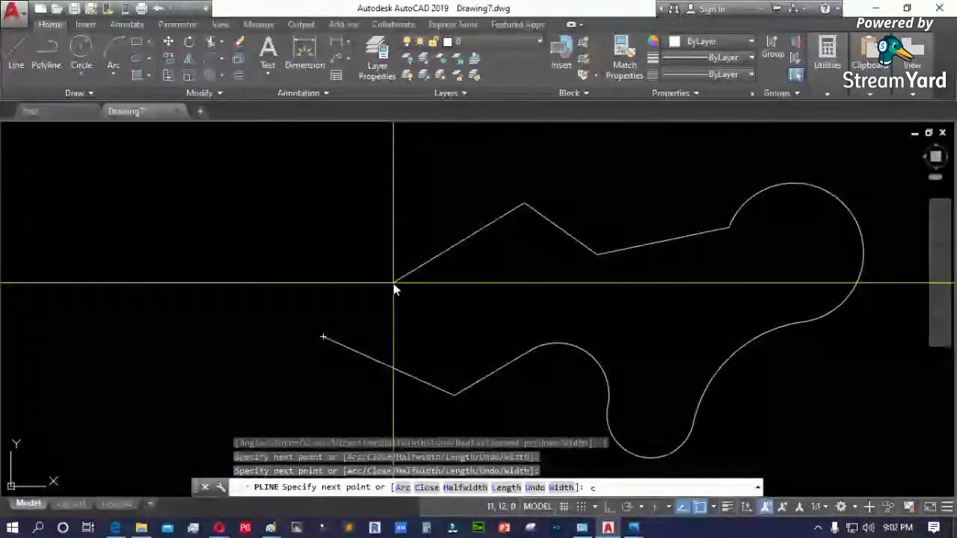
{"action": "key", "text": "Return"}
{"action": "scroll", "coordinate": [308, 314], "scroll_direction": "down", "scroll_amount": 4}
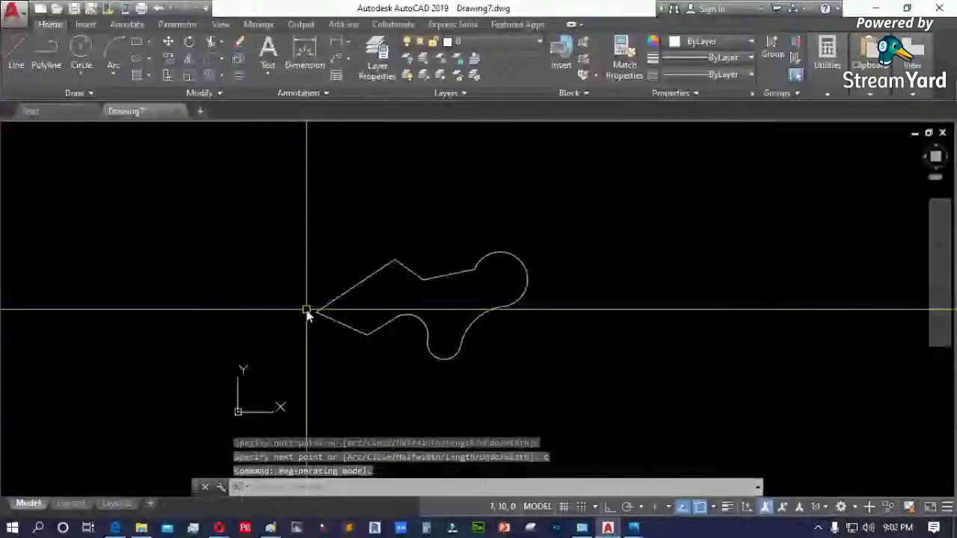
- Select the closed polyline shape to check it, and preview the open browser windows
{"action": "left_click", "coordinate": [412, 273]}
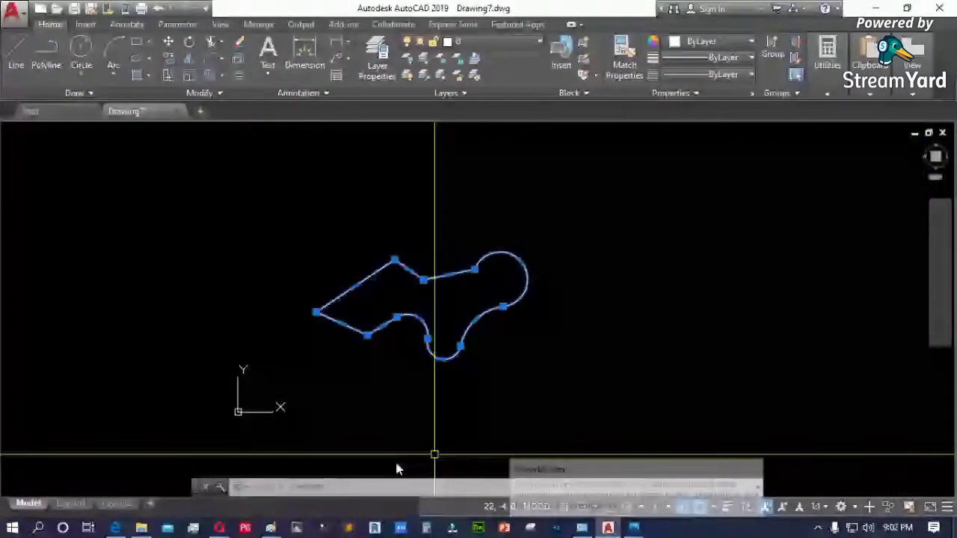
{"action": "left_click", "coordinate": [218, 528]}
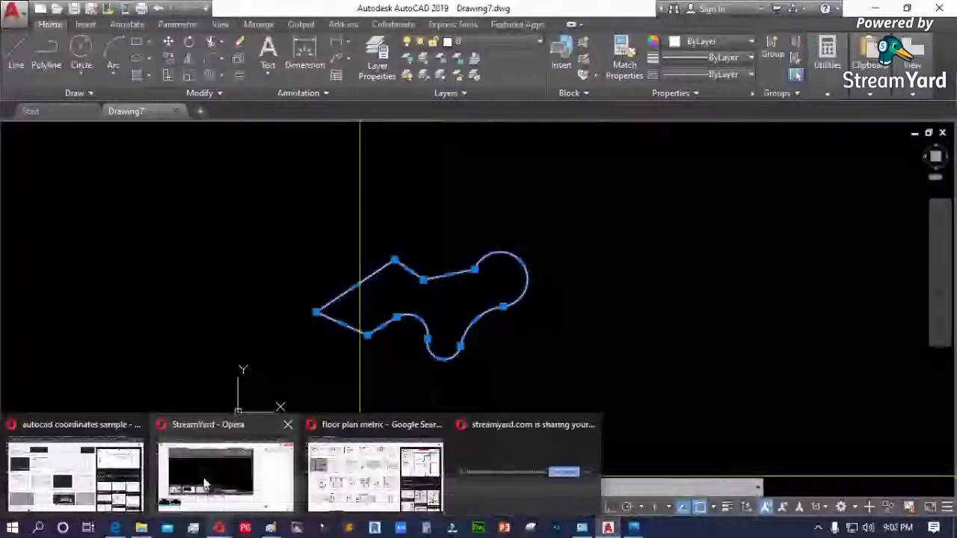
{"action": "mouse_move", "coordinate": [222, 476]}
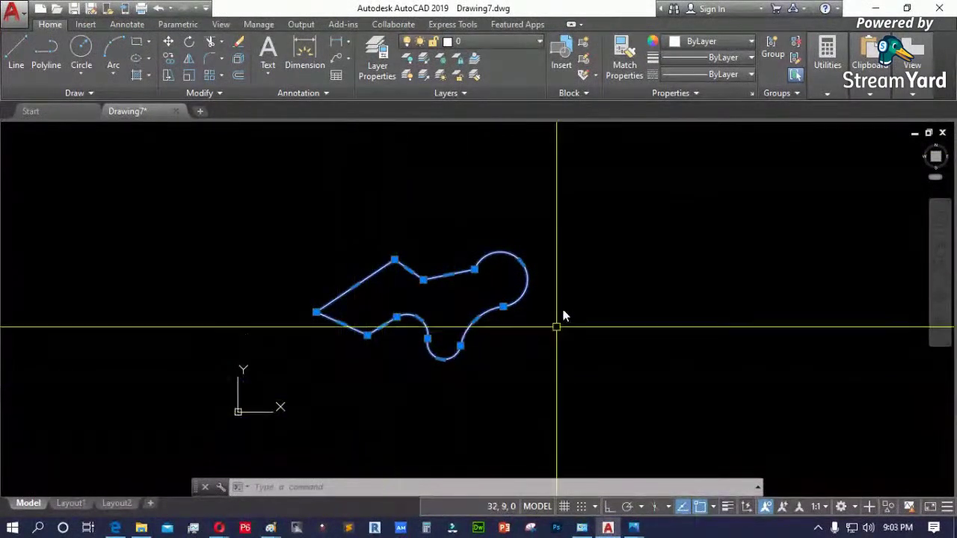
- Zoom in and start a new polyline with PL
{"action": "scroll", "coordinate": [358, 192], "scroll_direction": "up", "scroll_amount": 2}
{"action": "type", "text": "pl"}
{"action": "key", "text": "Return"}
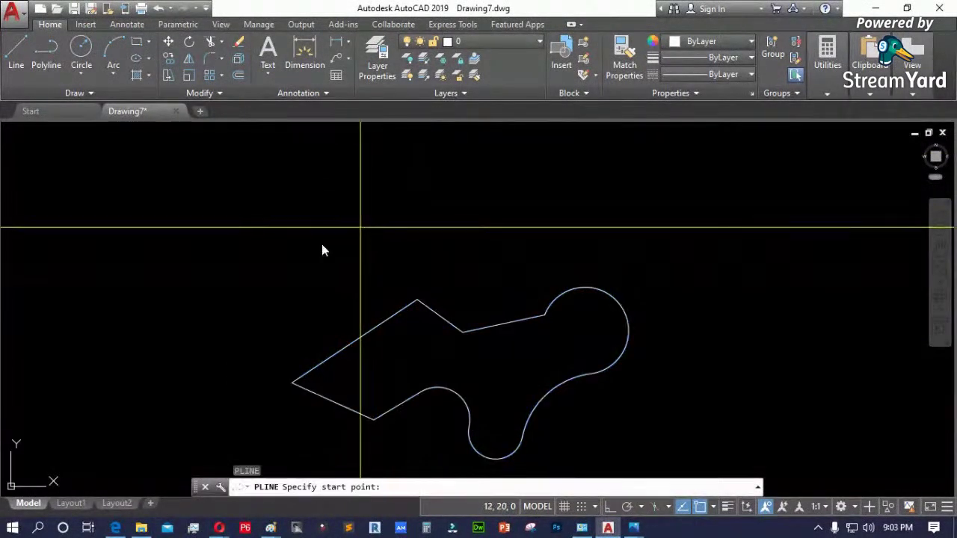
- Start the new polyline above the shape with one arc segment, then return to straight lines
{"action": "left_click", "coordinate": [291, 257]}
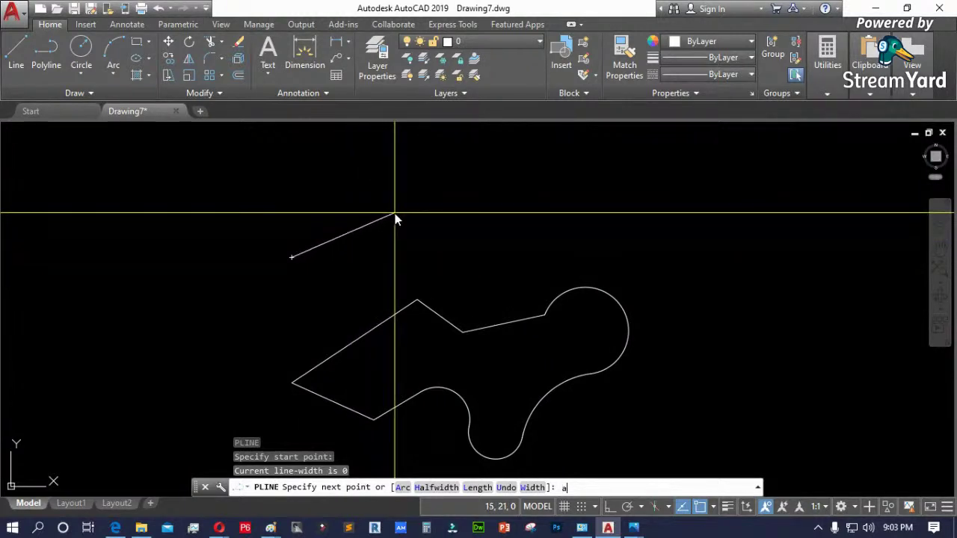
{"action": "key", "text": "Return"}
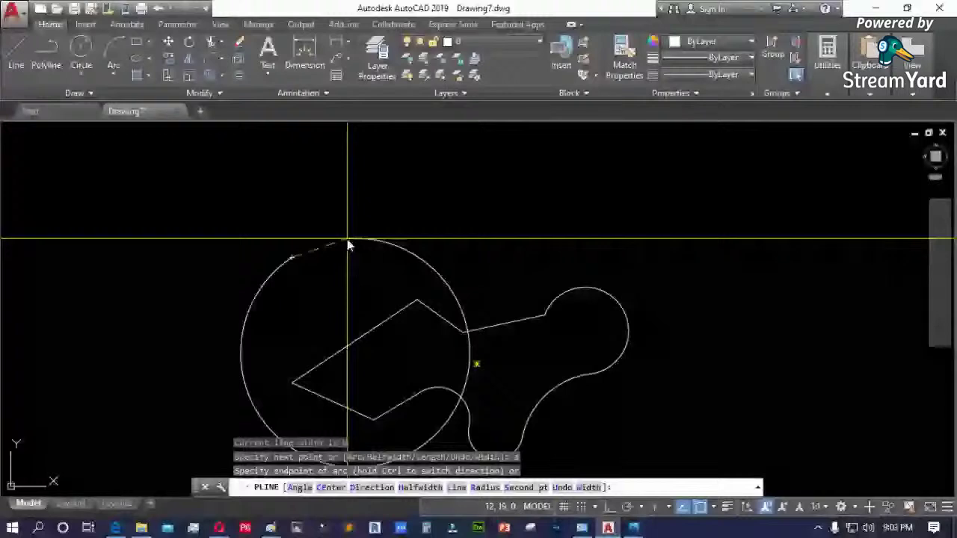
{"action": "left_click", "coordinate": [233, 225]}
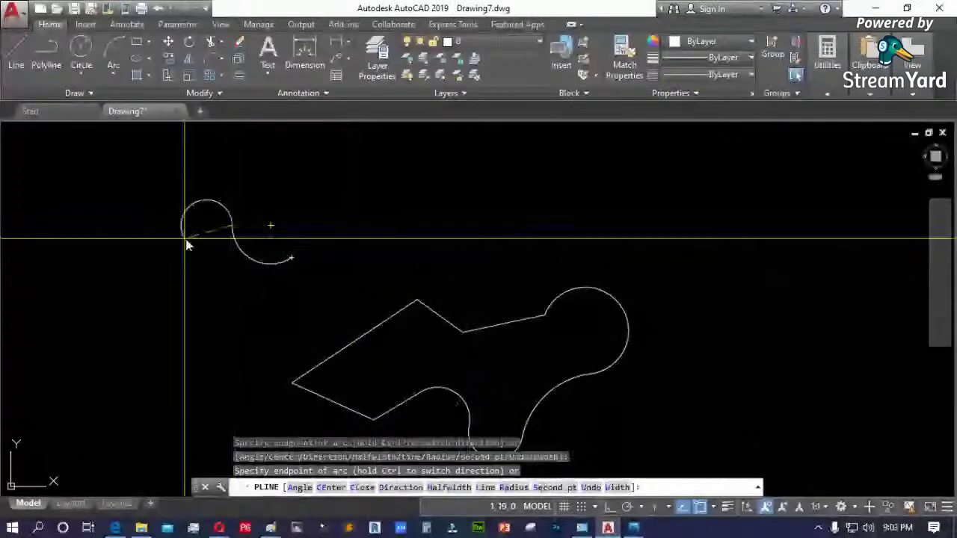
{"action": "type", "text": "l"}
{"action": "key", "text": "Return"}
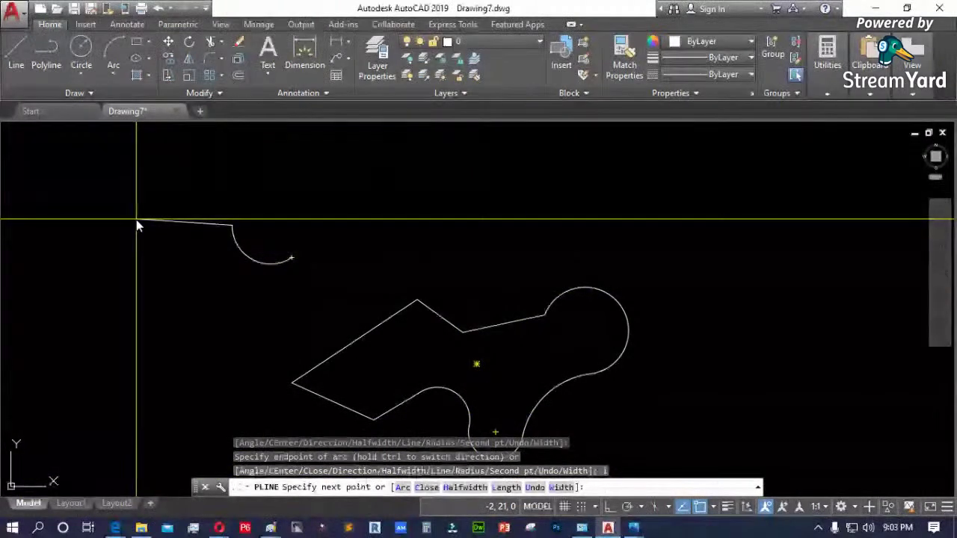
- Add straight segments of 10 and 5 units using the Length option
{"action": "type", "text": "l"}
{"action": "key", "text": "Return"}
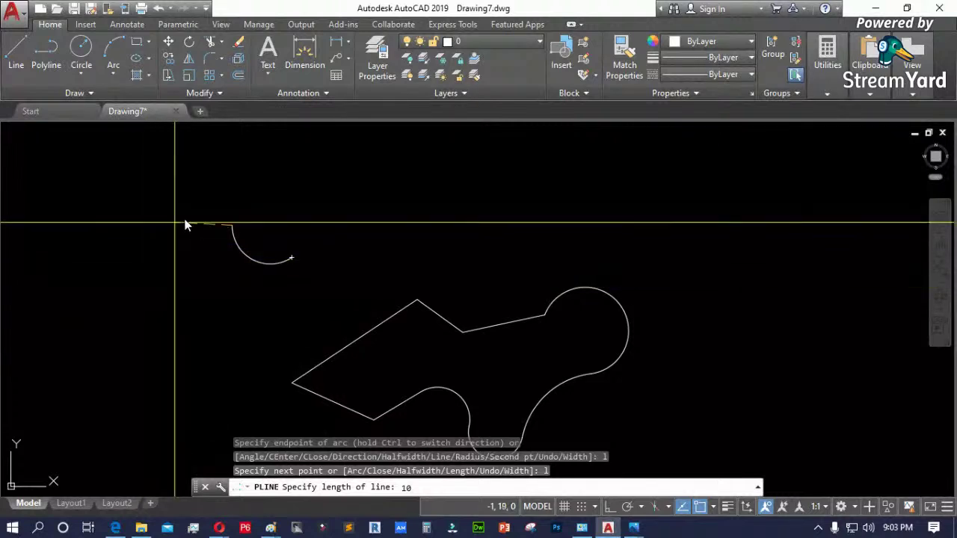
{"action": "scroll", "coordinate": [333, 193], "scroll_direction": "up", "scroll_amount": 4}
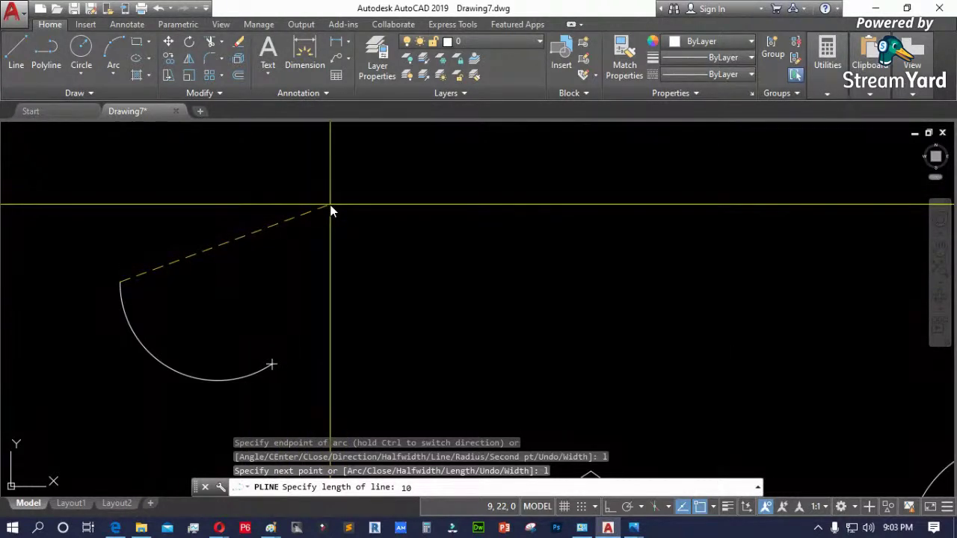
{"action": "key", "text": "Return"}
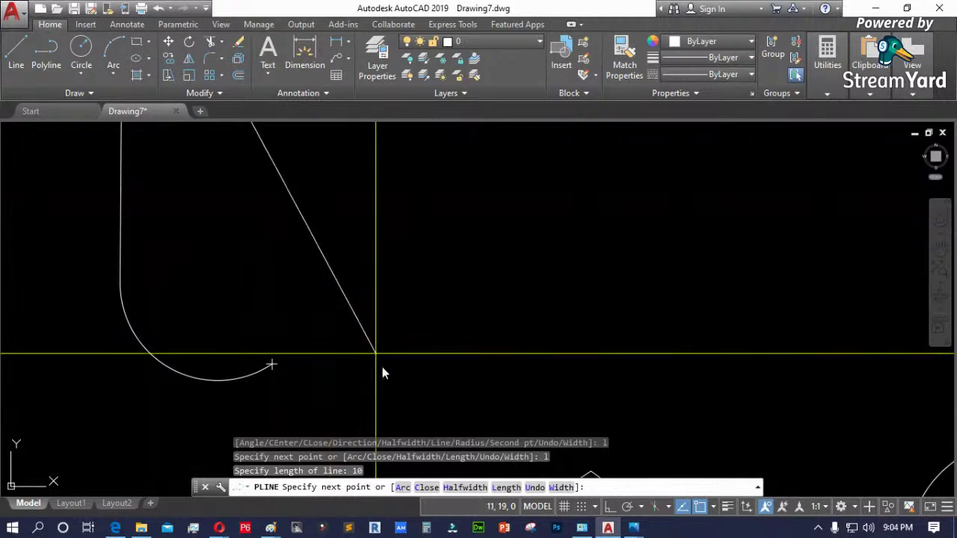
{"action": "scroll", "coordinate": [397, 349], "scroll_direction": "down", "scroll_amount": 4}
{"action": "scroll", "coordinate": [396, 349], "scroll_direction": "up", "scroll_amount": 2}
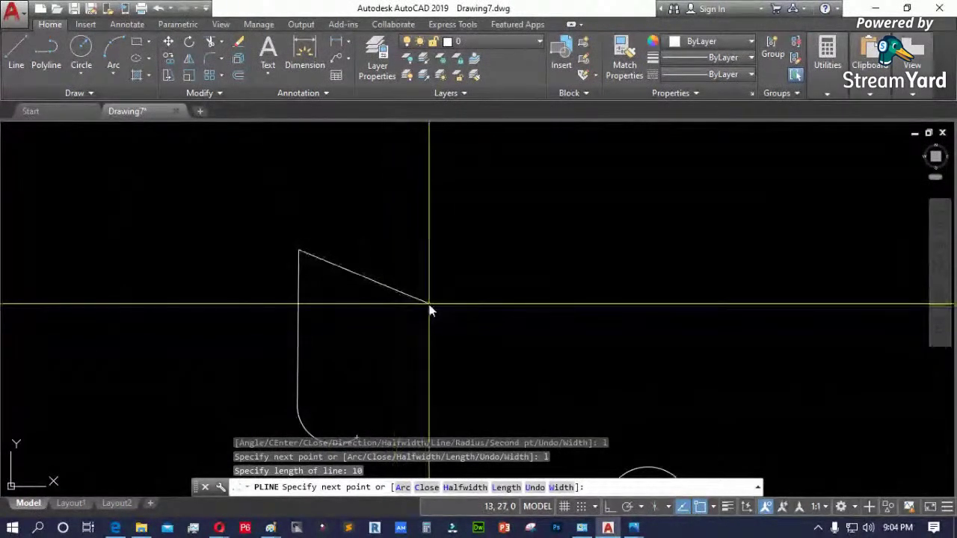
{"action": "key", "text": "Return"}
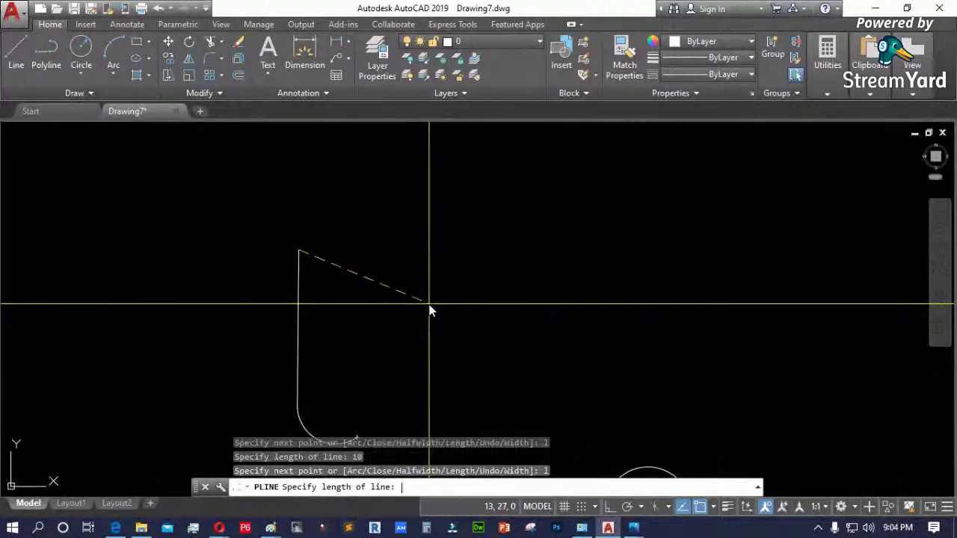
{"action": "type", "text": "5"}
{"action": "key", "text": "Return"}
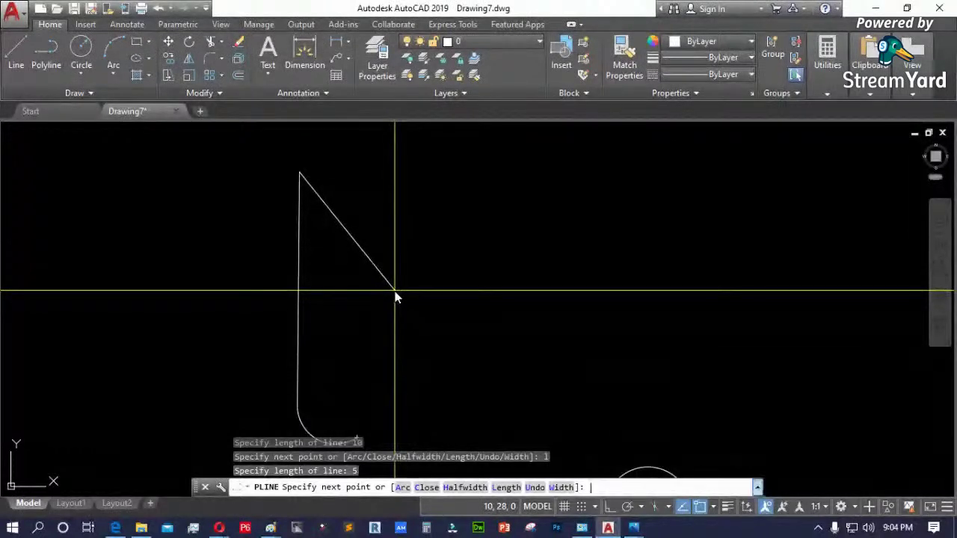
- Review the command history, then add a segment ending at point 10,5
{"action": "key", "text": "F2"}
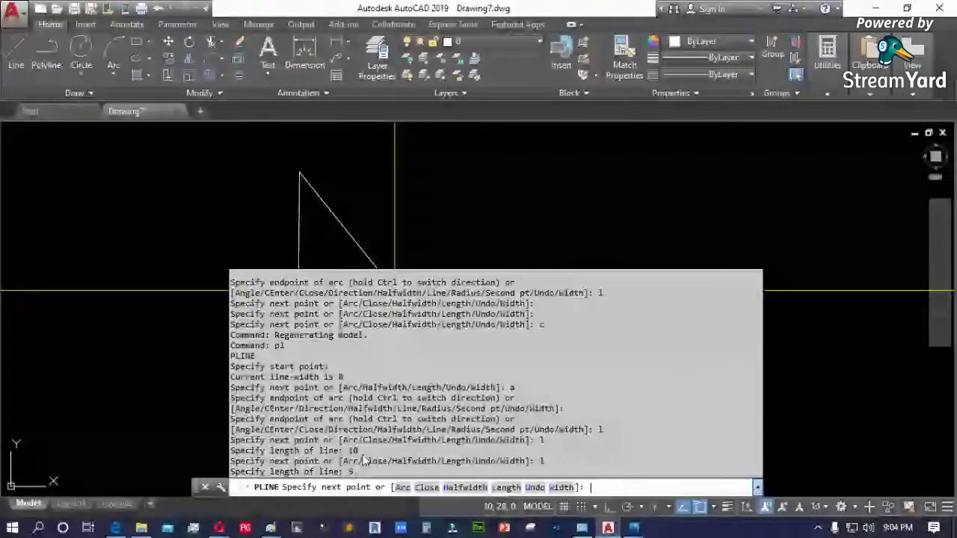
{"action": "key", "text": "F2"}
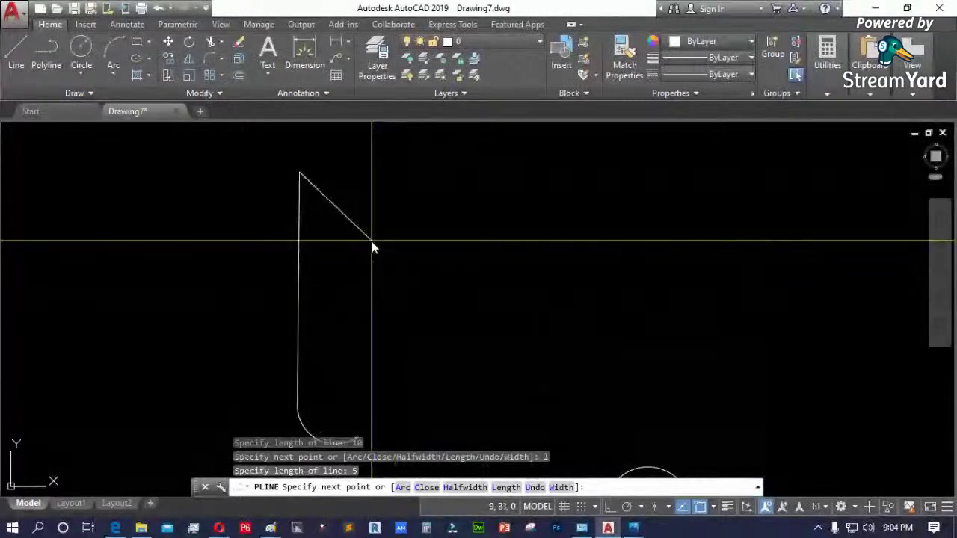
{"action": "scroll", "coordinate": [399, 360], "scroll_direction": "down", "scroll_amount": 2}
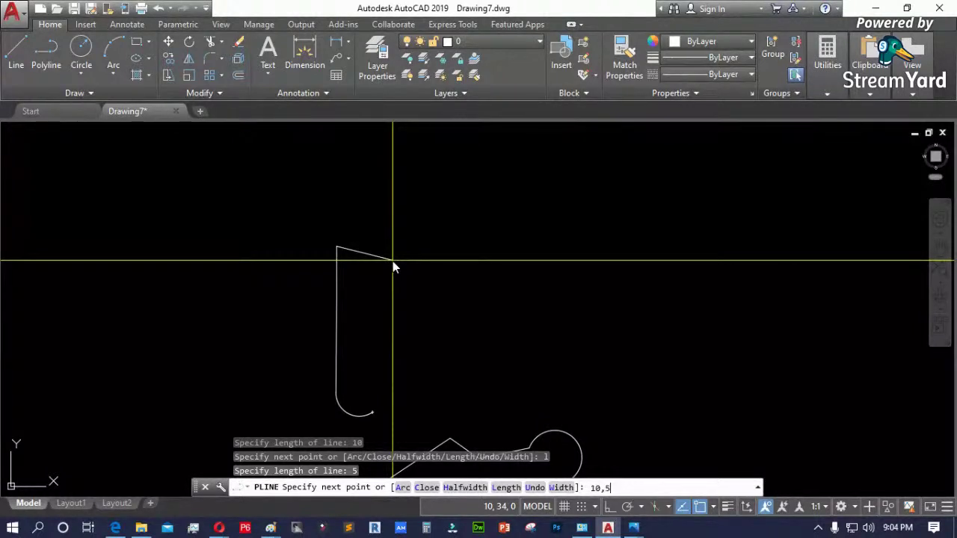
{"action": "key", "text": "Return"}
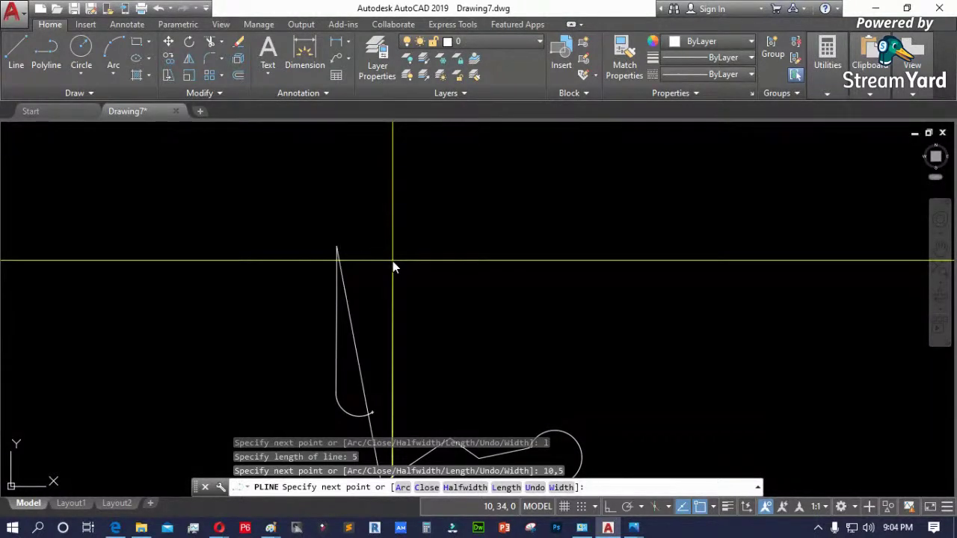
{"action": "scroll", "coordinate": [427, 204], "scroll_direction": "down", "scroll_amount": 2}
{"action": "scroll", "coordinate": [408, 420], "scroll_direction": "up", "scroll_amount": 5}
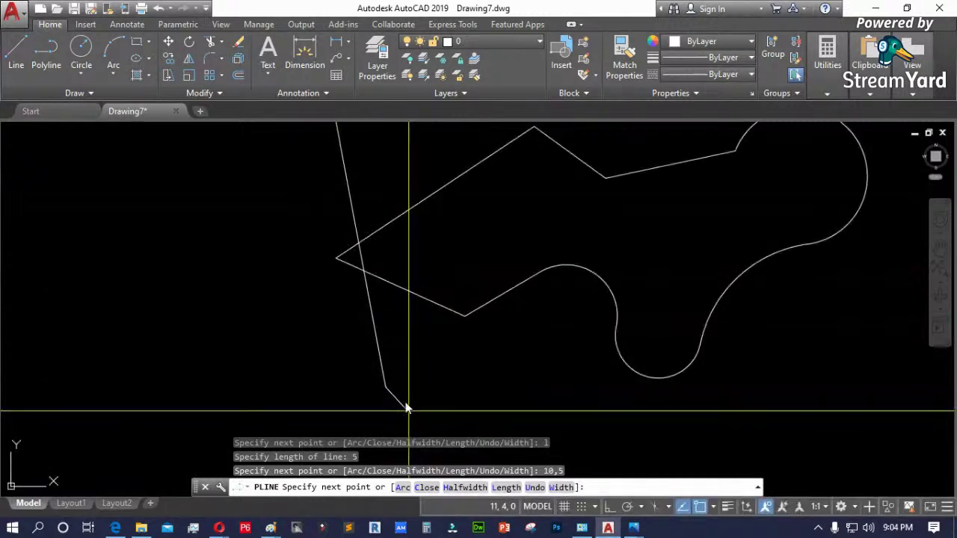
- End the second polyline
{"action": "scroll", "coordinate": [401, 388], "scroll_direction": "down", "scroll_amount": 4}
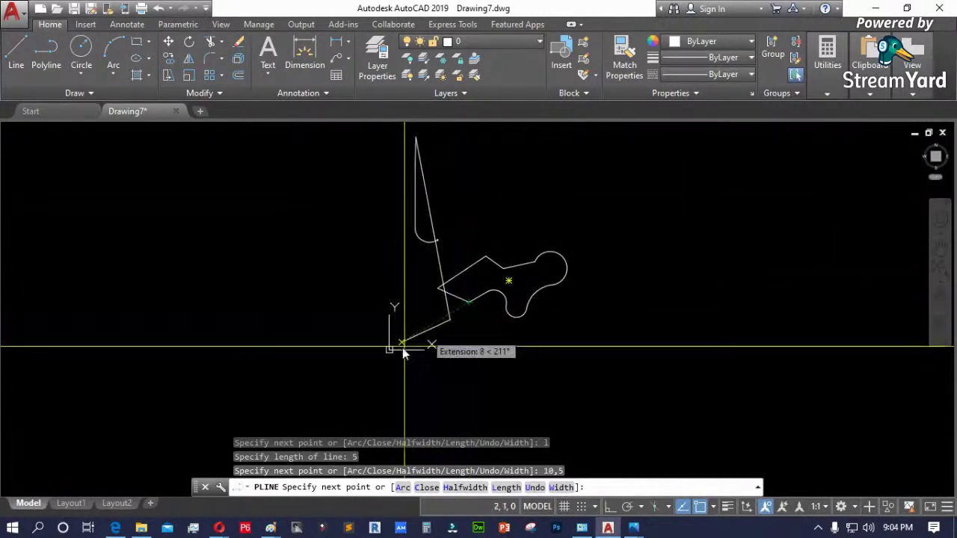
{"action": "scroll", "coordinate": [416, 350], "scroll_direction": "up", "scroll_amount": 2}
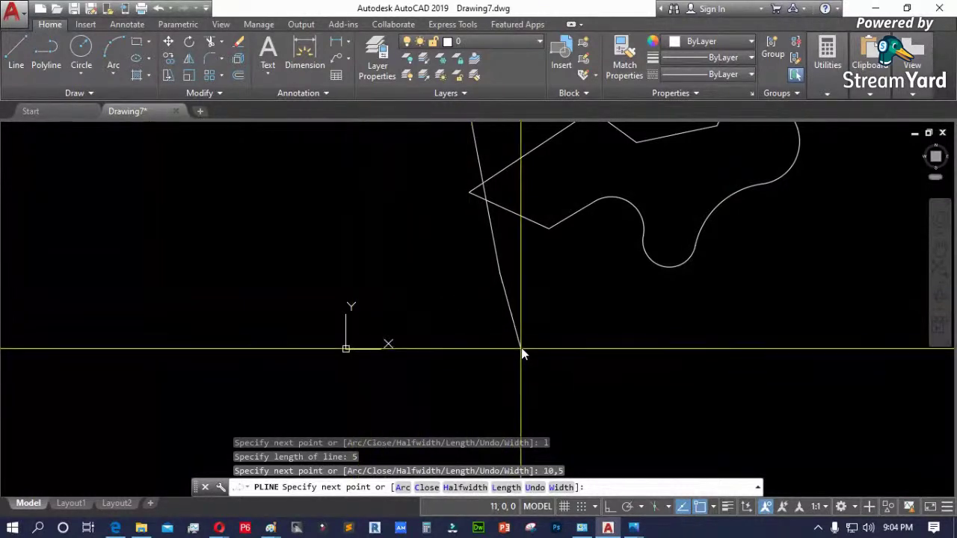
{"action": "scroll", "coordinate": [452, 389], "scroll_direction": "down", "scroll_amount": 4}
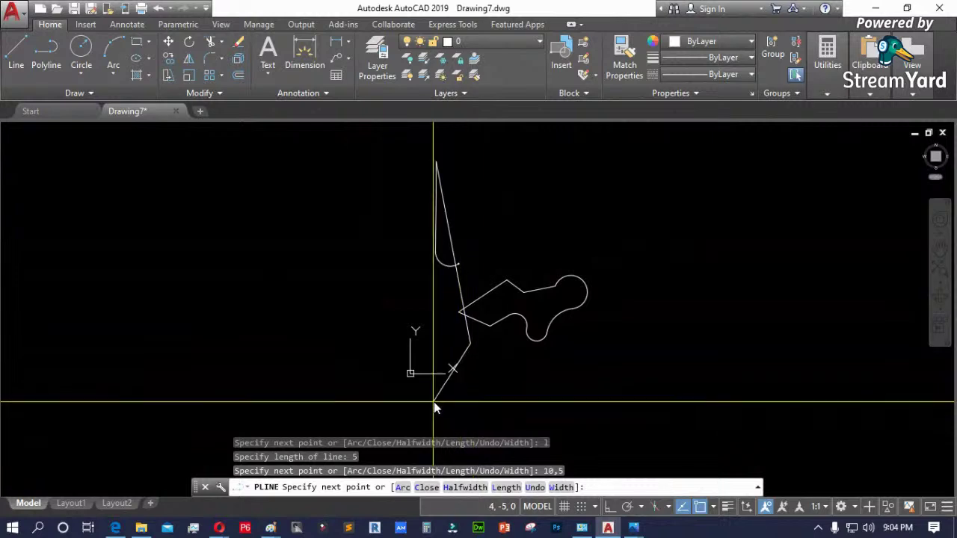
{"action": "scroll", "coordinate": [435, 400], "scroll_direction": "down", "scroll_amount": 2}
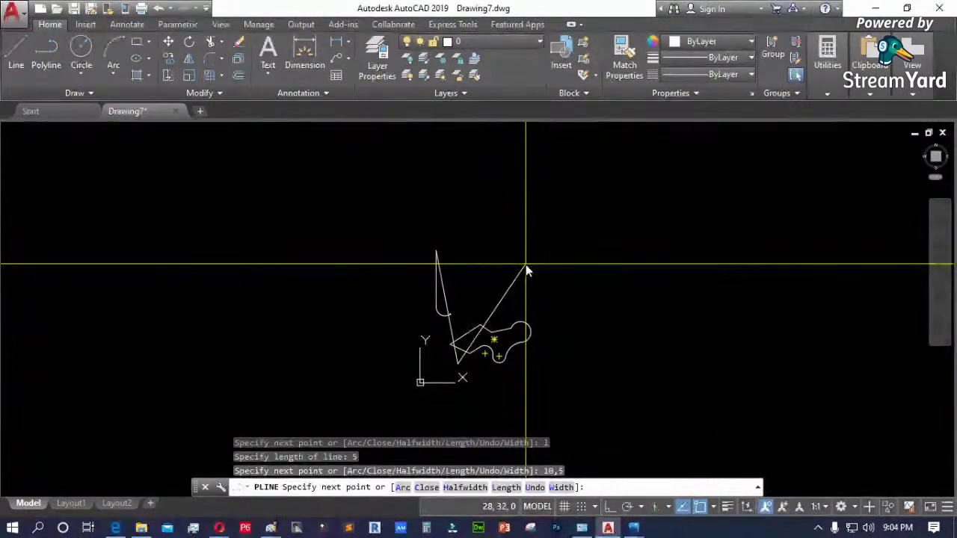
{"action": "key", "text": "Return"}
- Window-select the tall polyline and erase it
{"action": "left_click", "coordinate": [490, 329]}
{"action": "scroll", "coordinate": [433, 298], "scroll_direction": "up", "scroll_amount": 4}
{"action": "key", "text": "Escape"}
{"action": "left_click", "coordinate": [479, 312]}
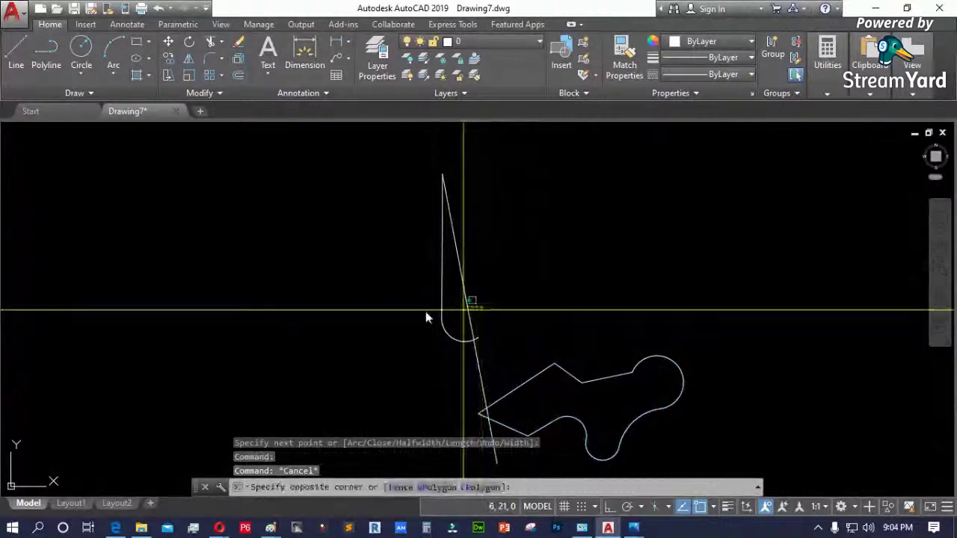
{"action": "left_click", "coordinate": [388, 315]}
{"action": "key", "text": "Delete"}
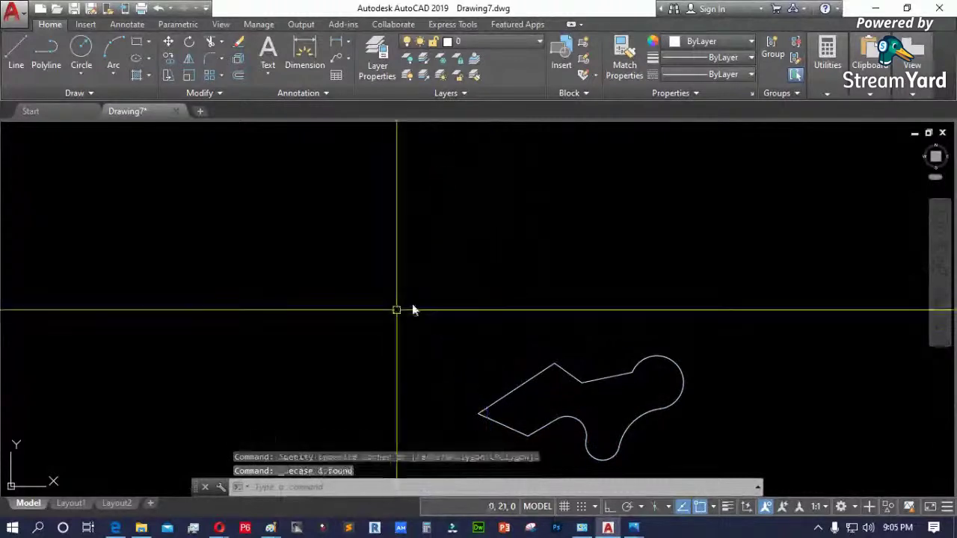
- Draw a zigzag polyline from two picked points plus 2- and 10-unit segments
{"action": "type", "text": "pl"}
{"action": "key", "text": "Return"}
{"action": "left_click", "coordinate": [517, 300]}
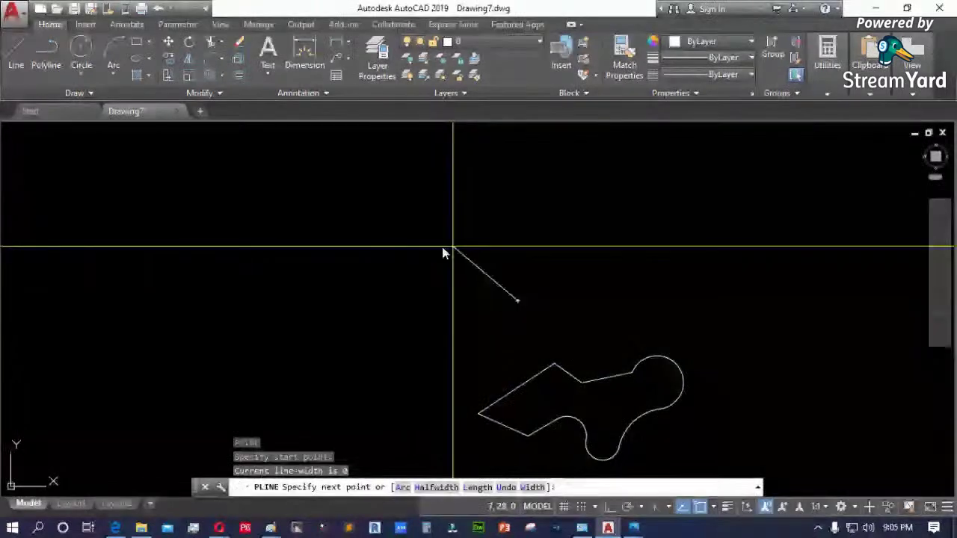
{"action": "left_click", "coordinate": [407, 252]}
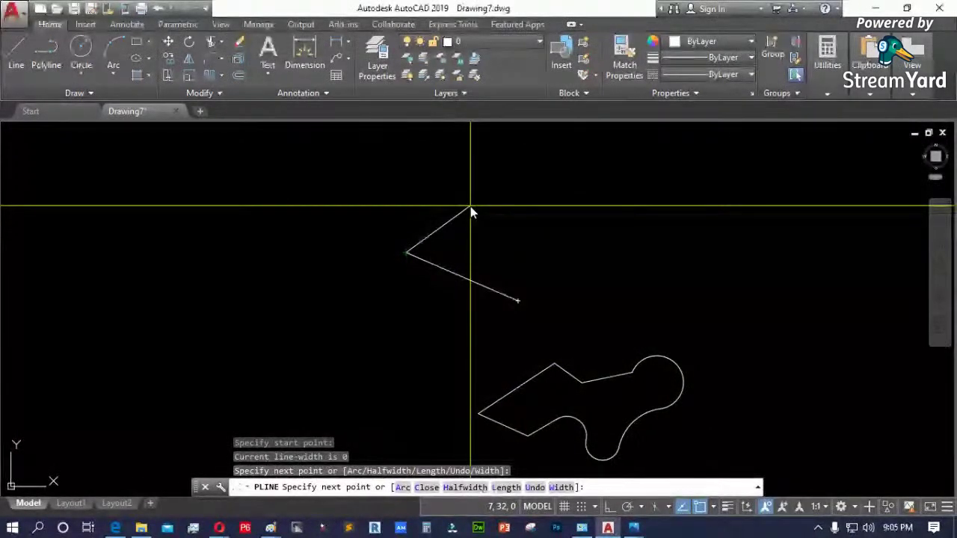
{"action": "type", "text": "2"}
{"action": "key", "text": "Return"}
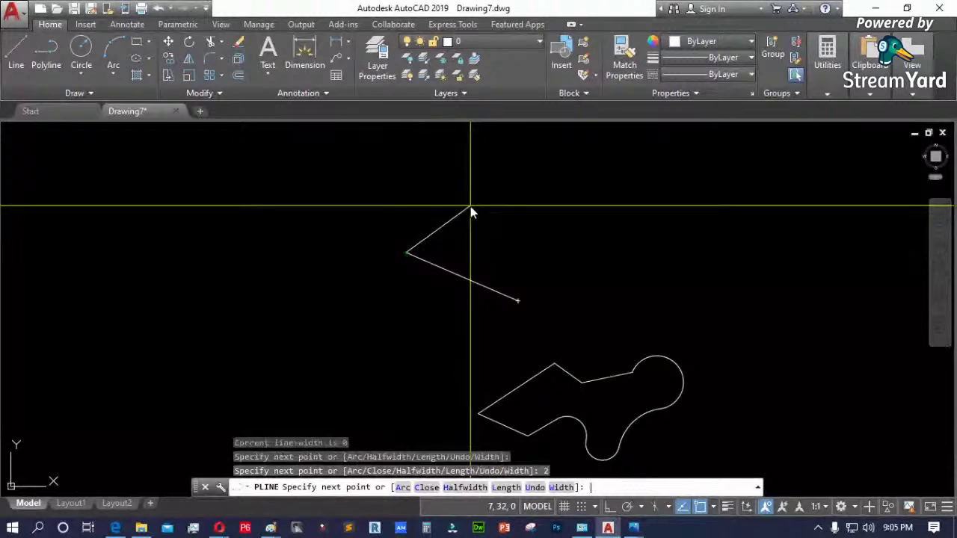
{"action": "type", "text": "10"}
{"action": "key", "text": "Return"}
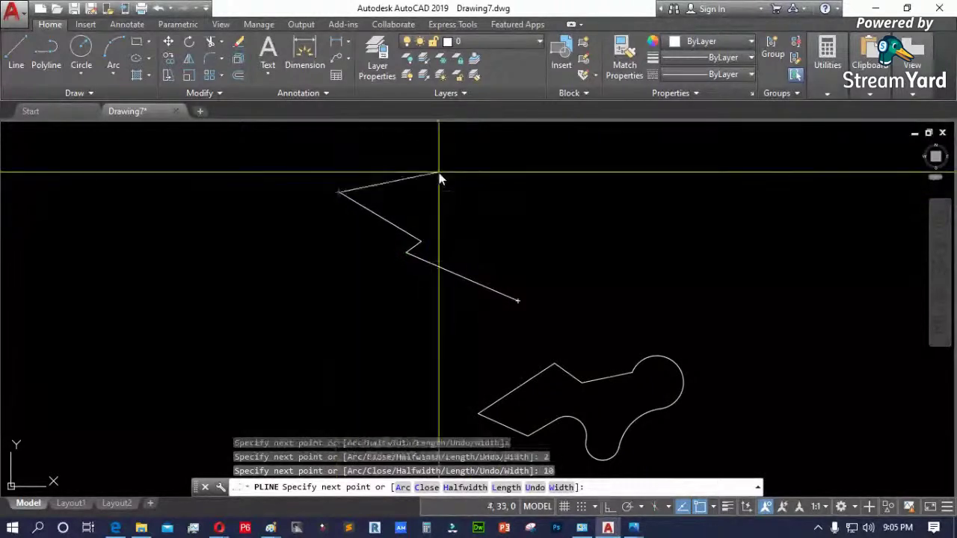
{"action": "scroll", "coordinate": [376, 324], "scroll_direction": "down", "scroll_amount": 2}
{"action": "scroll", "coordinate": [365, 186], "scroll_direction": "up", "scroll_amount": 2}
{"action": "scroll", "coordinate": [366, 193], "scroll_direction": "down", "scroll_amount": 3}
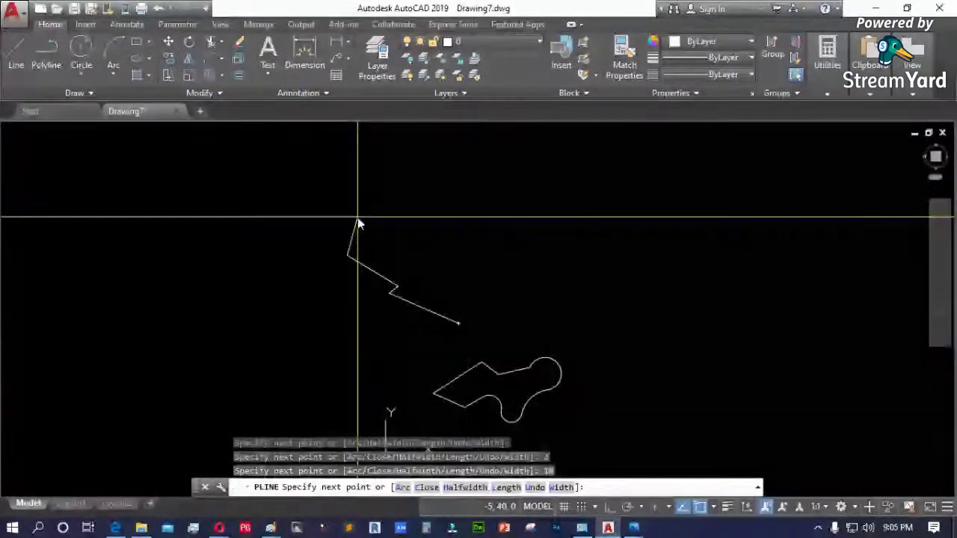
{"action": "scroll", "coordinate": [358, 220], "scroll_direction": "up", "scroll_amount": 3}
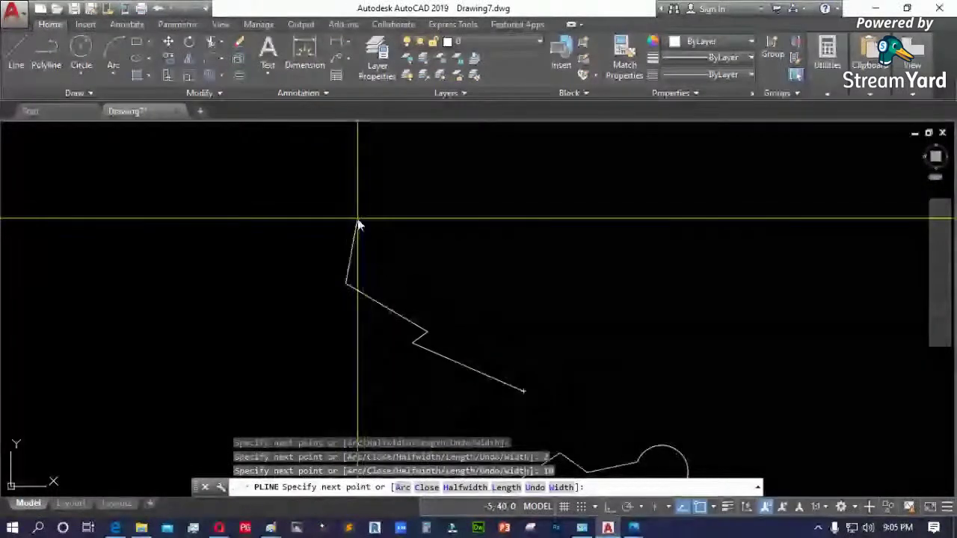
{"action": "scroll", "coordinate": [366, 263], "scroll_direction": "up", "scroll_amount": 3}
{"action": "scroll", "coordinate": [337, 229], "scroll_direction": "down", "scroll_amount": 3}
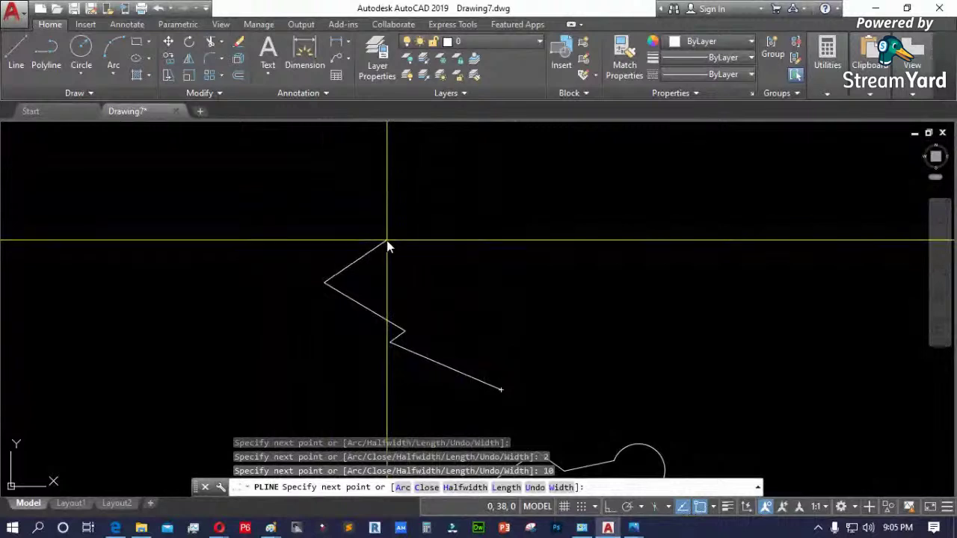
- Cancel the zigzag polyline, window-select it, then stop and window-select the stray line
{"action": "key", "text": "Escape"}
{"action": "left_click", "coordinate": [464, 294]}
{"action": "left_click", "coordinate": [333, 351]}
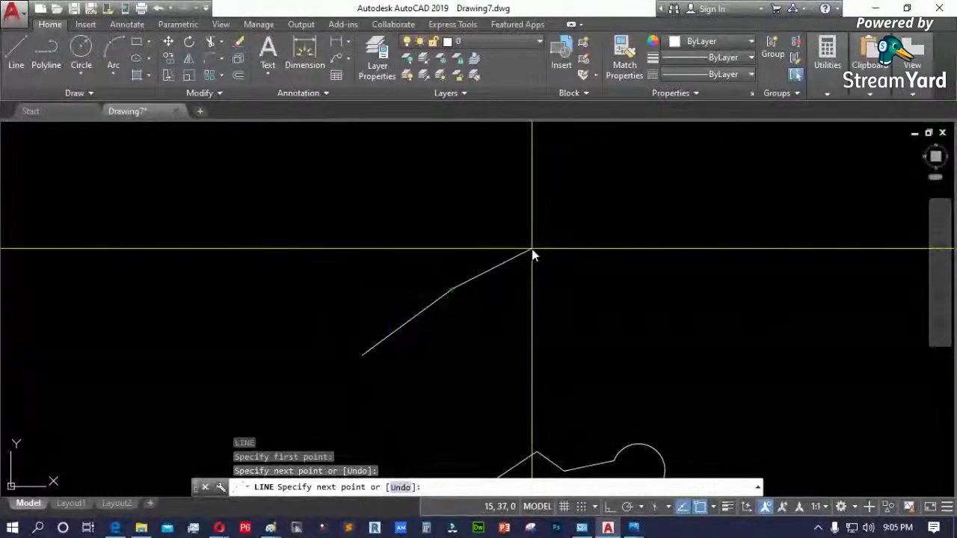
{"action": "key", "text": "Escape"}
{"action": "left_click", "coordinate": [464, 363]}
{"action": "left_click", "coordinate": [363, 290]}
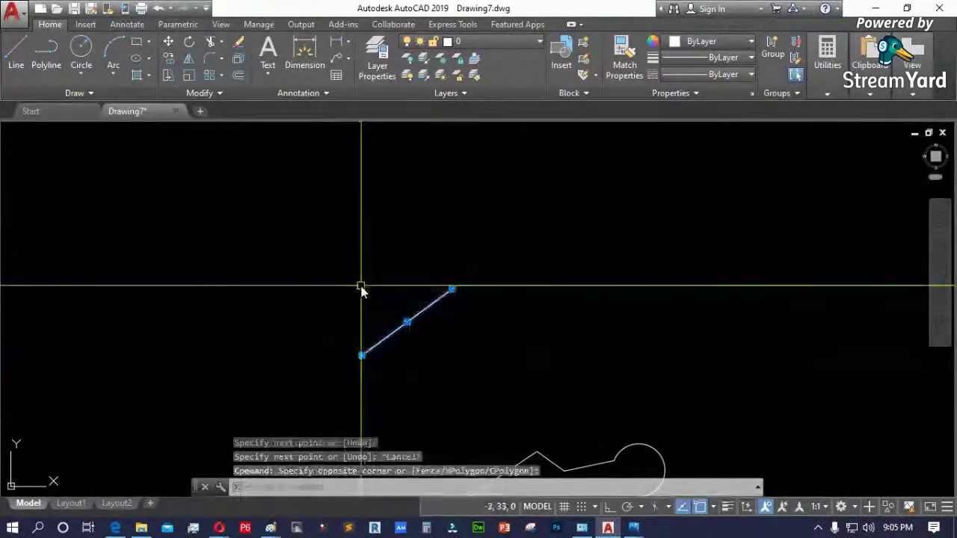
- Erase the stray line and start a trial polyline with two points and a 5-unit segment
{"action": "key", "text": "Delete"}
{"action": "type", "text": "pl"}
{"action": "key", "text": "Return"}
{"action": "left_click", "coordinate": [362, 331]}
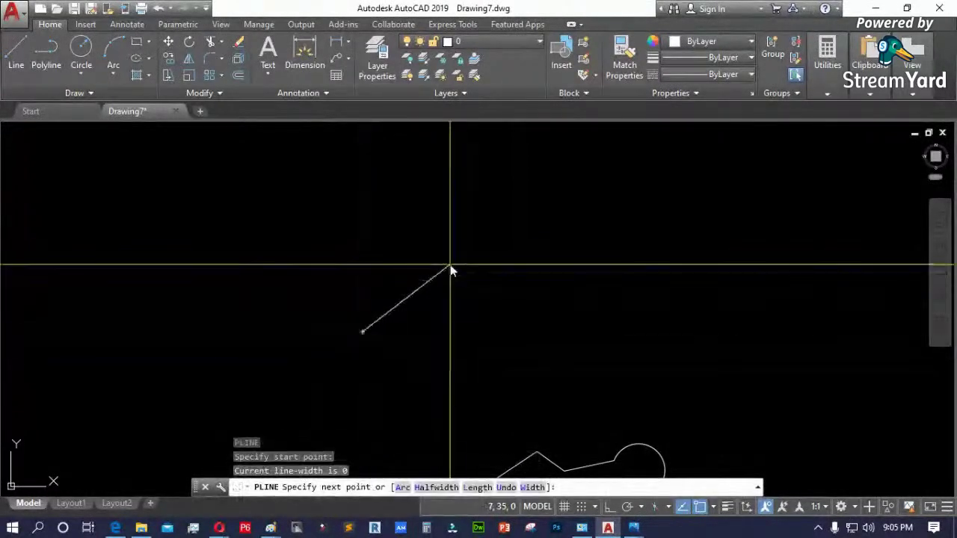
{"action": "left_click", "coordinate": [457, 263]}
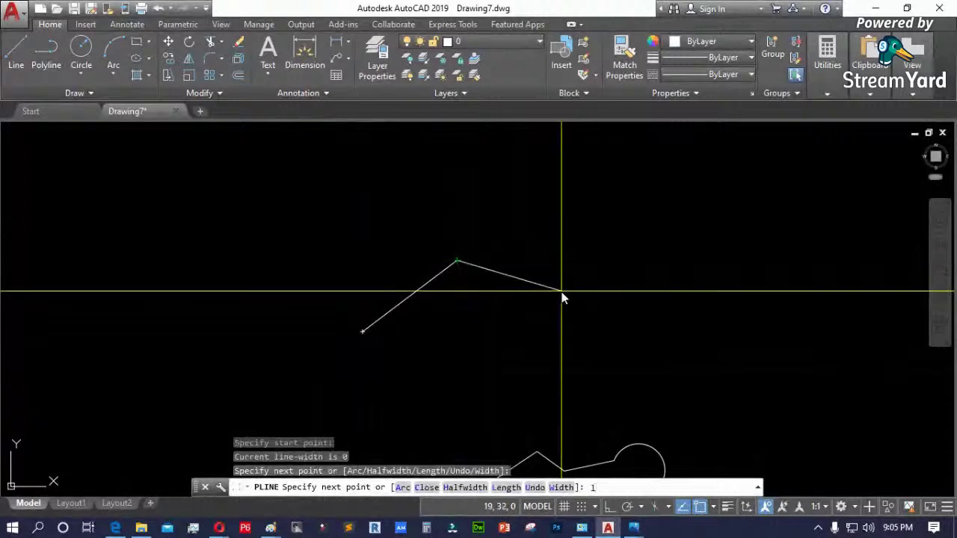
{"action": "type", "text": "l"}
{"action": "key", "text": "Return"}
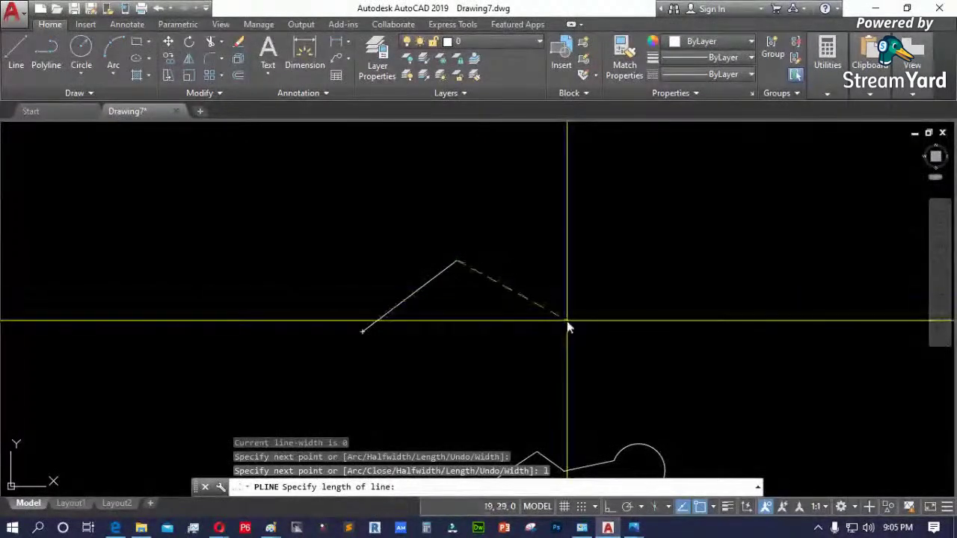
{"action": "key", "text": "Return"}
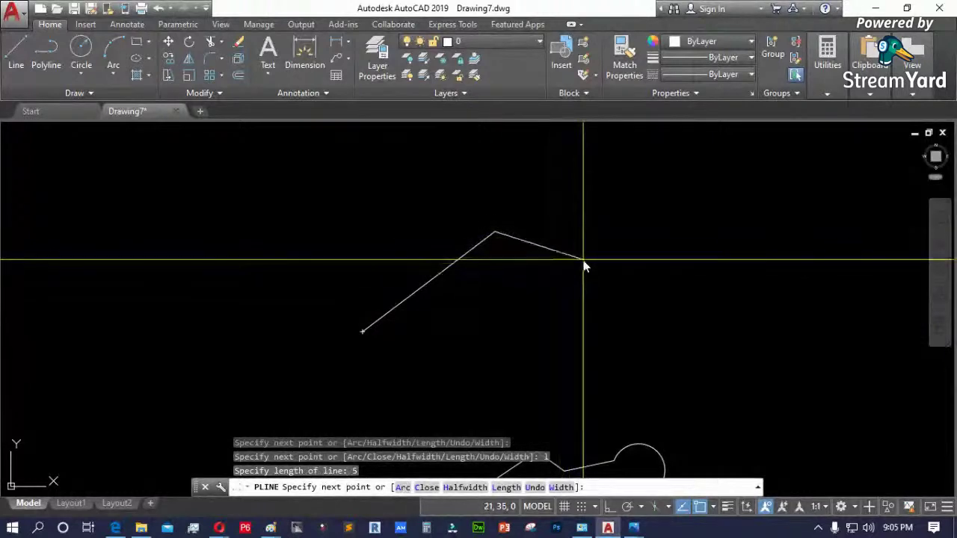
- Add two 10-unit segments, then end the trial polyline and delete it
{"action": "type", "text": "l"}
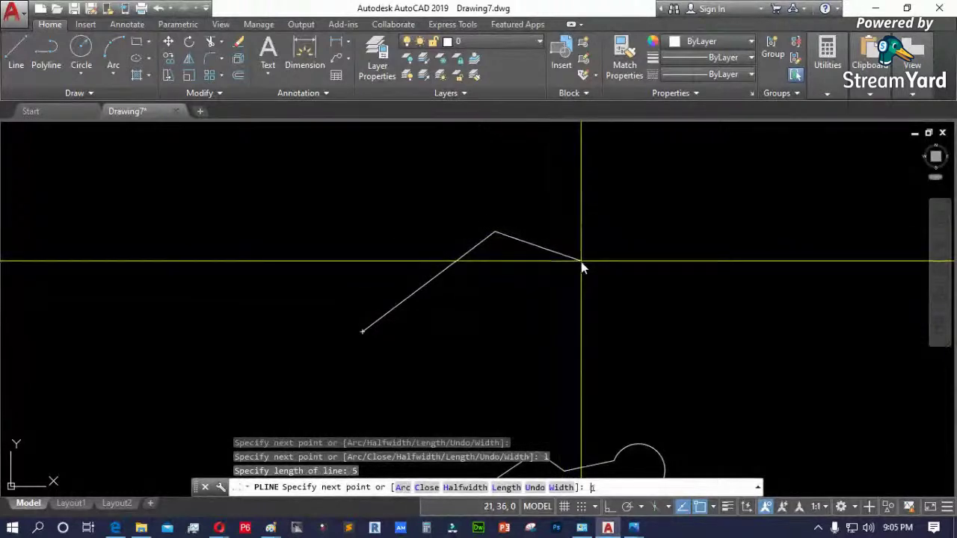
{"action": "type", "text": "0"}
{"action": "key", "text": "Return"}
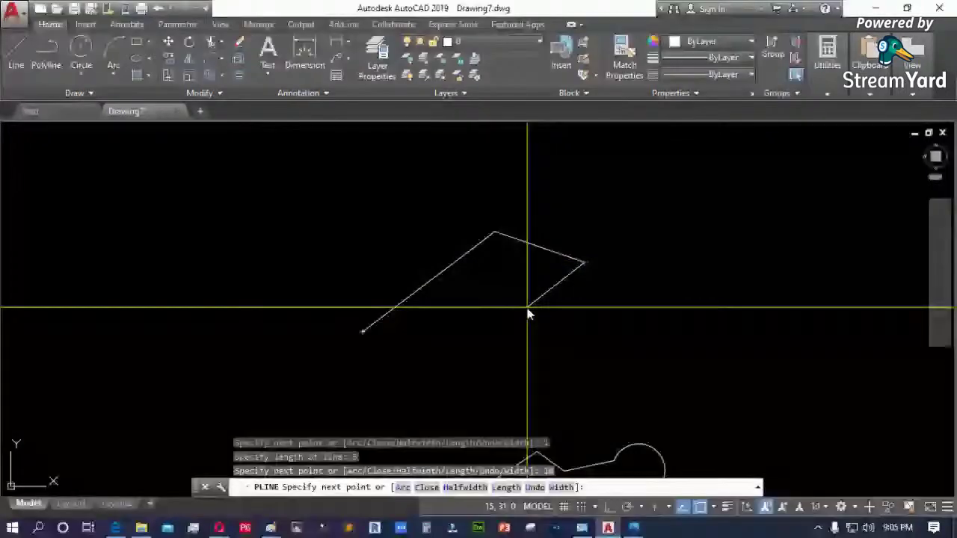
{"action": "type", "text": "l"}
{"action": "key", "text": "Return"}
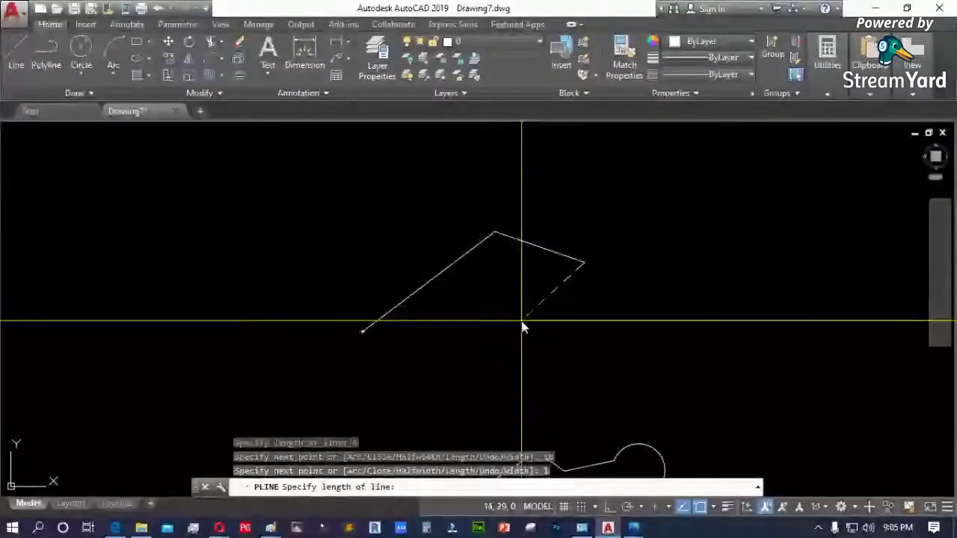
{"action": "type", "text": "10"}
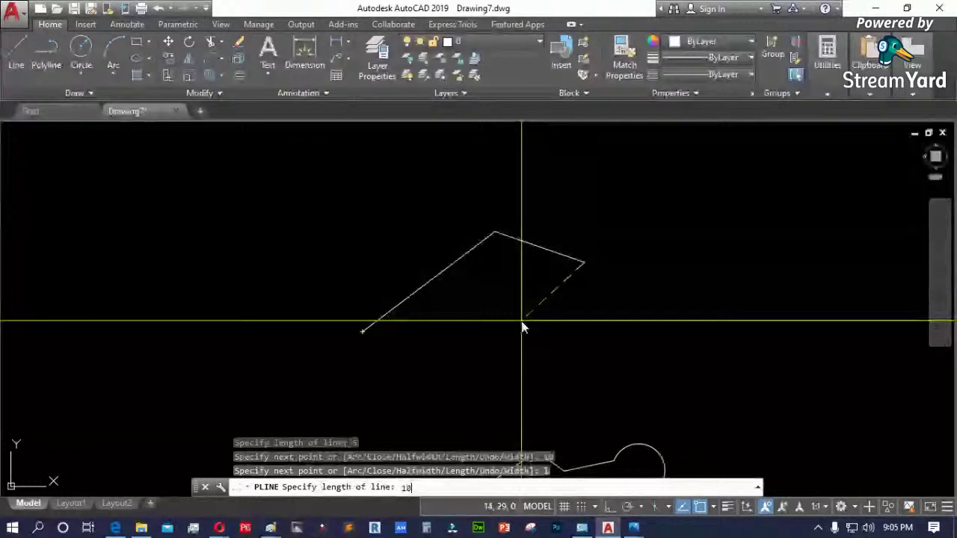
{"action": "key", "text": "Return"}
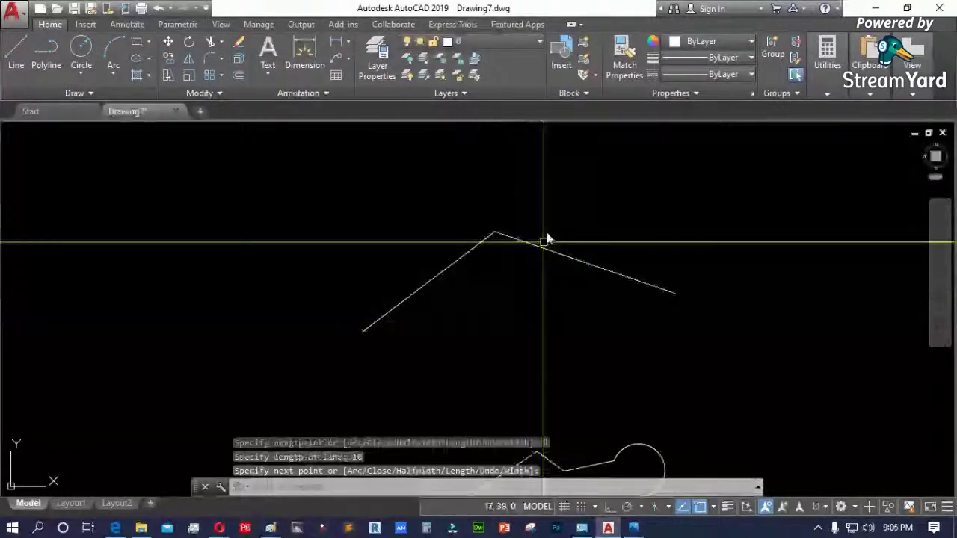
{"action": "key", "text": "Escape"}
{"action": "left_click", "coordinate": [463, 258]}
{"action": "key", "text": "Delete"}
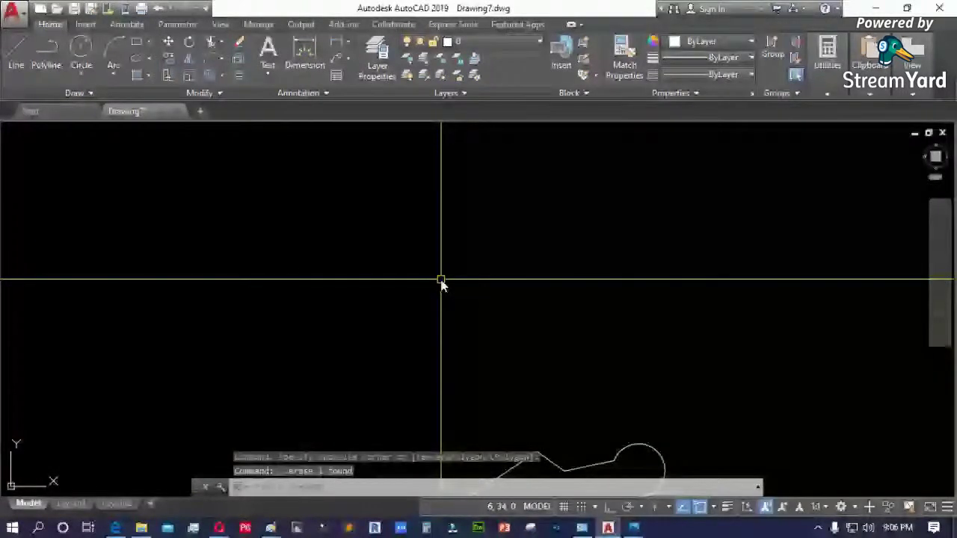
- Start a new polyline left of center with a slanted first segment
{"action": "type", "text": "pl"}
{"action": "key", "text": "Return"}
{"action": "key", "text": "Escape"}
{"action": "key", "text": "Escape"}
{"action": "type", "text": "pl"}
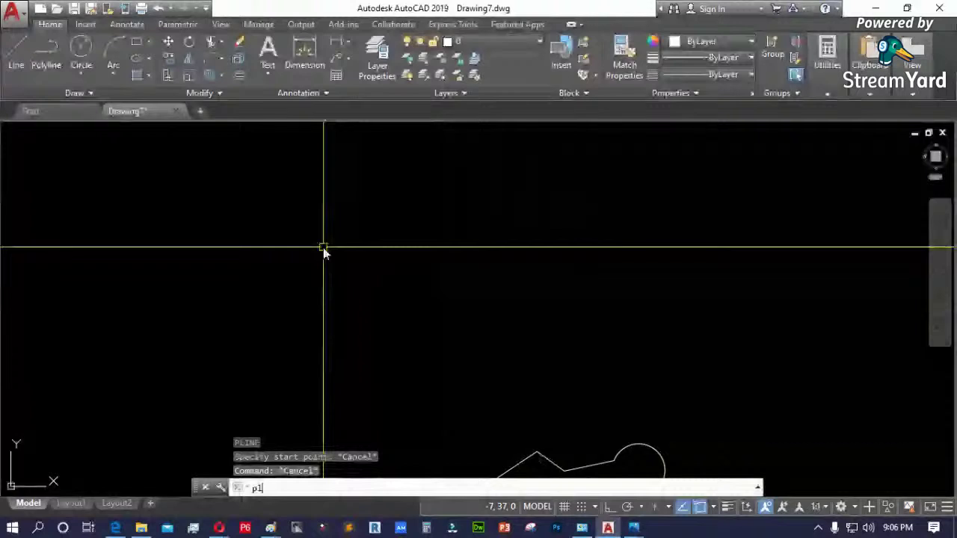
{"action": "key", "text": "Return"}
{"action": "left_click", "coordinate": [335, 295]}
{"action": "left_click", "coordinate": [403, 282]}
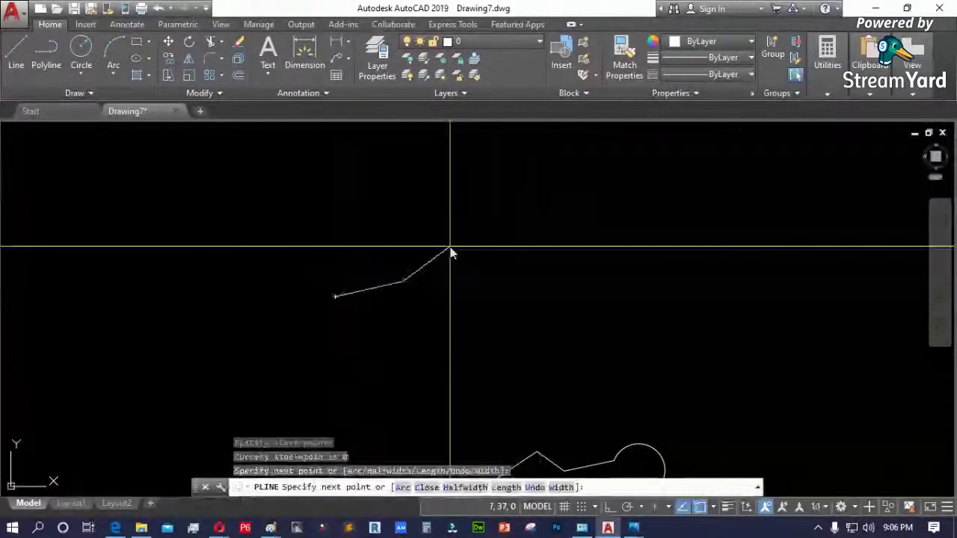
{"action": "scroll", "coordinate": [448, 252], "scroll_direction": "up", "scroll_amount": 2}
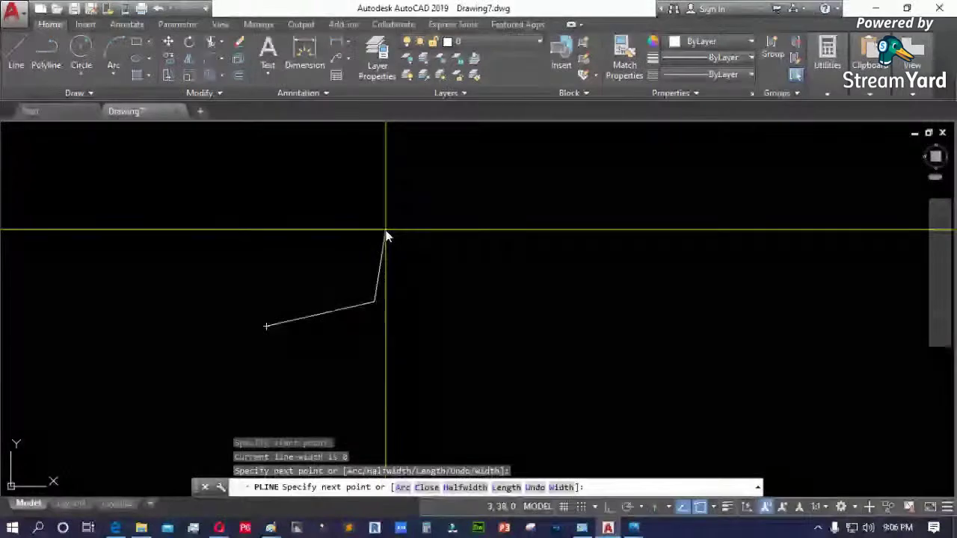
- Extend it with a 5-unit collinear segment and a 10-unit segment toward the upper right
{"action": "type", "text": "l"}
{"action": "key", "text": "Return"}
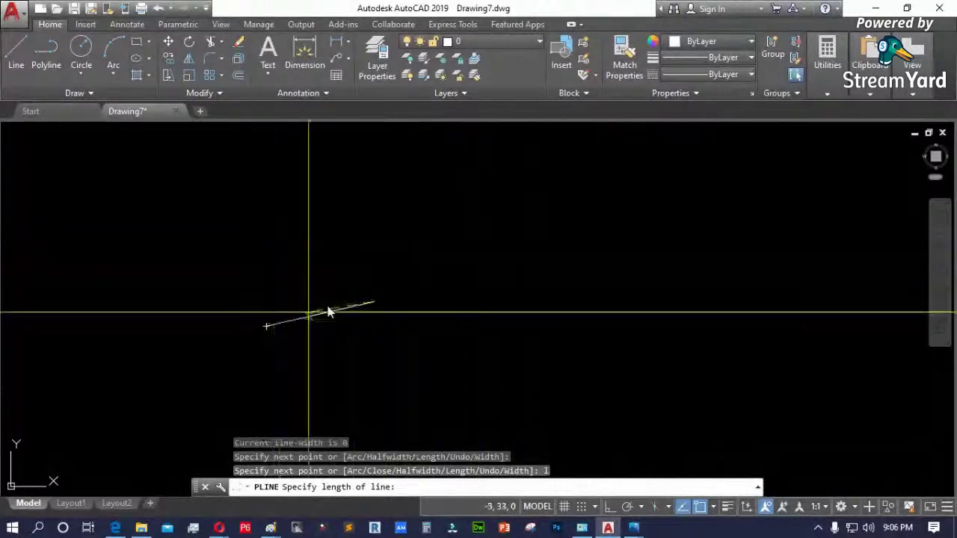
{"action": "type", "text": "5"}
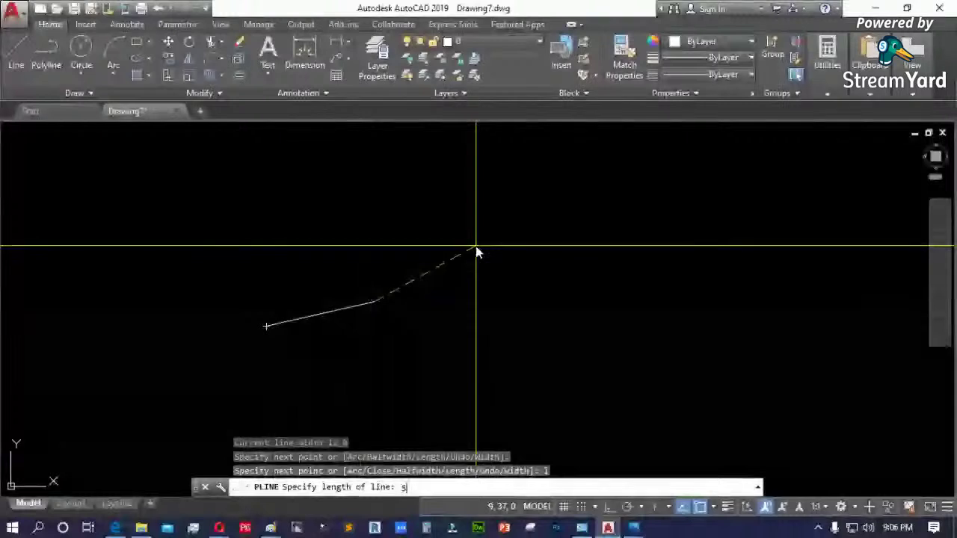
{"action": "key", "text": "Return"}
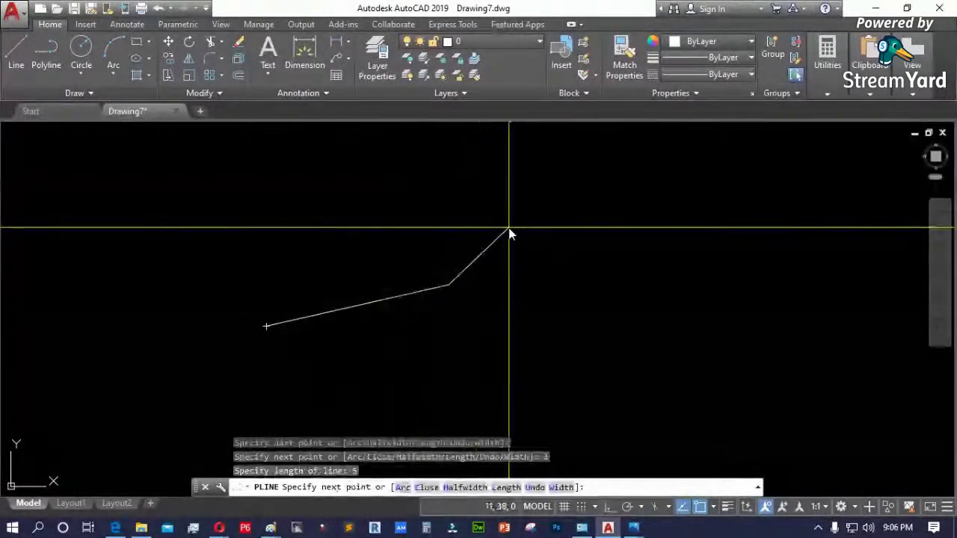
{"action": "type", "text": "10"}
{"action": "key", "text": "Return"}
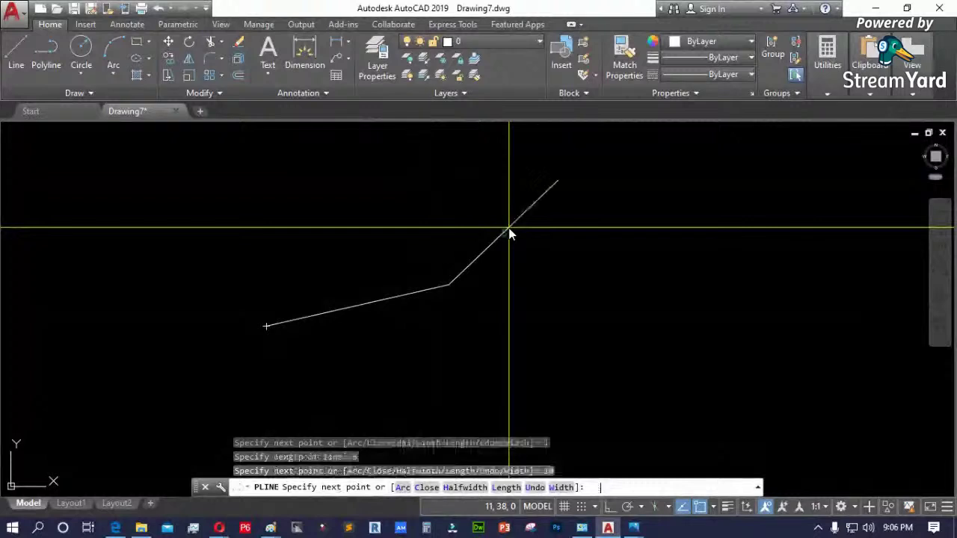
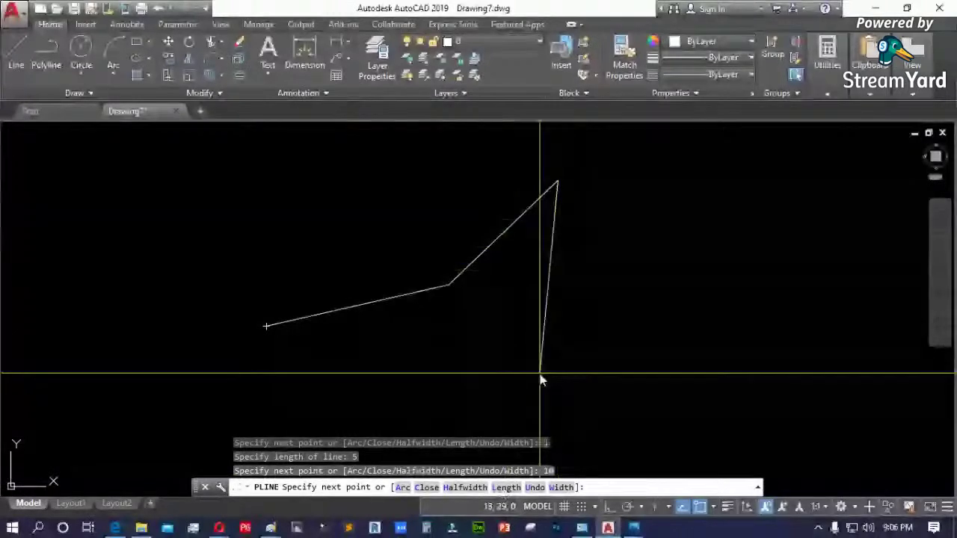
- End the old polyline, then select and erase it
{"action": "left_click", "coordinate": [501, 327]}
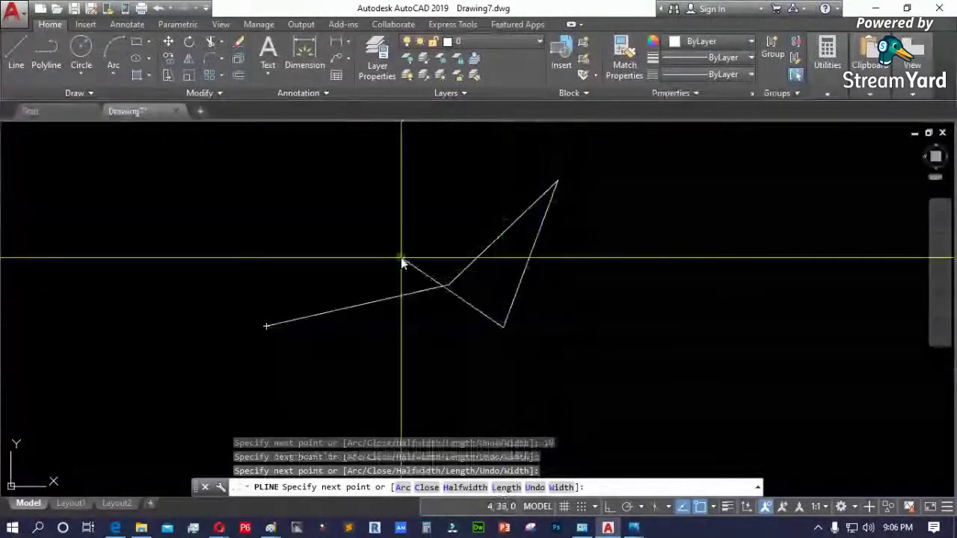
{"action": "left_click", "coordinate": [401, 261]}
{"action": "key", "text": "Return"}
{"action": "left_click", "coordinate": [427, 270]}
{"action": "key", "text": "Delete"}
{"action": "key", "text": "Escape"}
{"action": "key", "text": "Escape"}
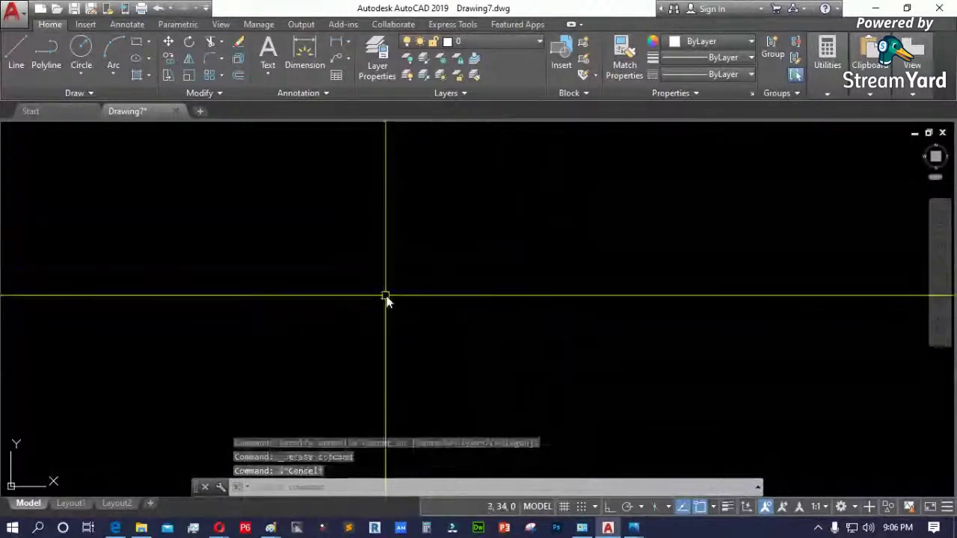
- Start a new polyline with PL, picking a start point and first vertex
{"action": "type", "text": "pl"}
{"action": "key", "text": "Return"}
{"action": "left_click", "coordinate": [314, 327]}
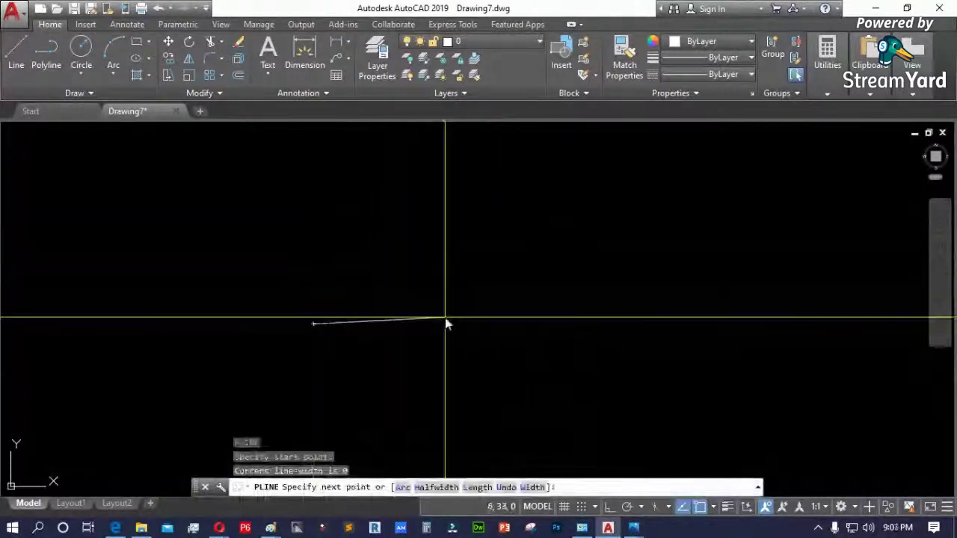
{"action": "left_click", "coordinate": [444, 286]}
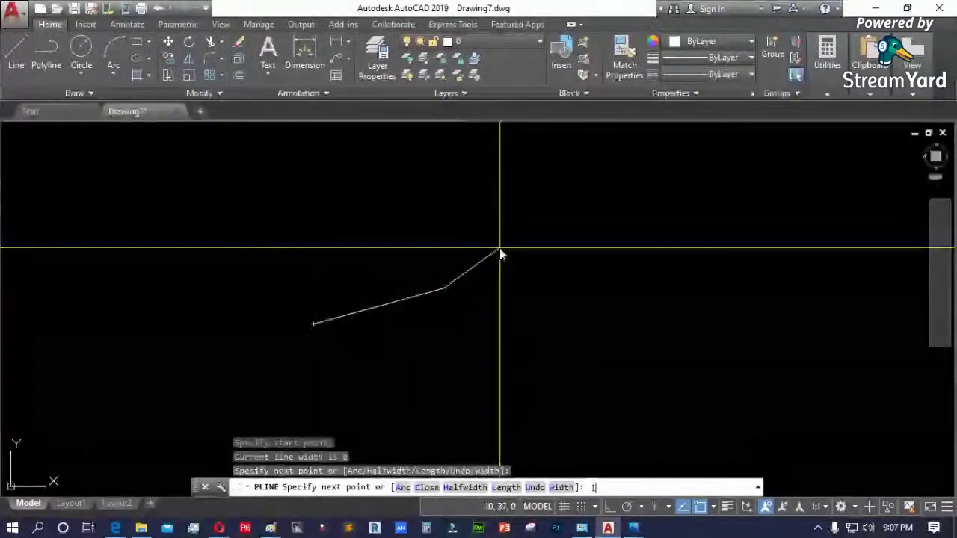
- Extend the polyline with Length segments of 5 and 15 units
{"action": "type", "text": "l"}
{"action": "key", "text": "Return"}
{"action": "type", "text": "5"}
{"action": "key", "text": "Return"}
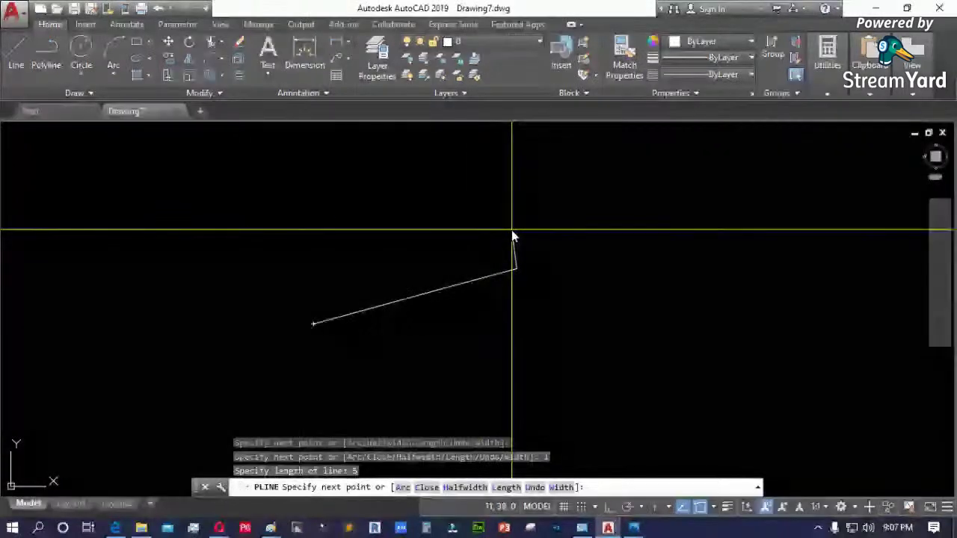
{"action": "type", "text": "l"}
{"action": "key", "text": "Return"}
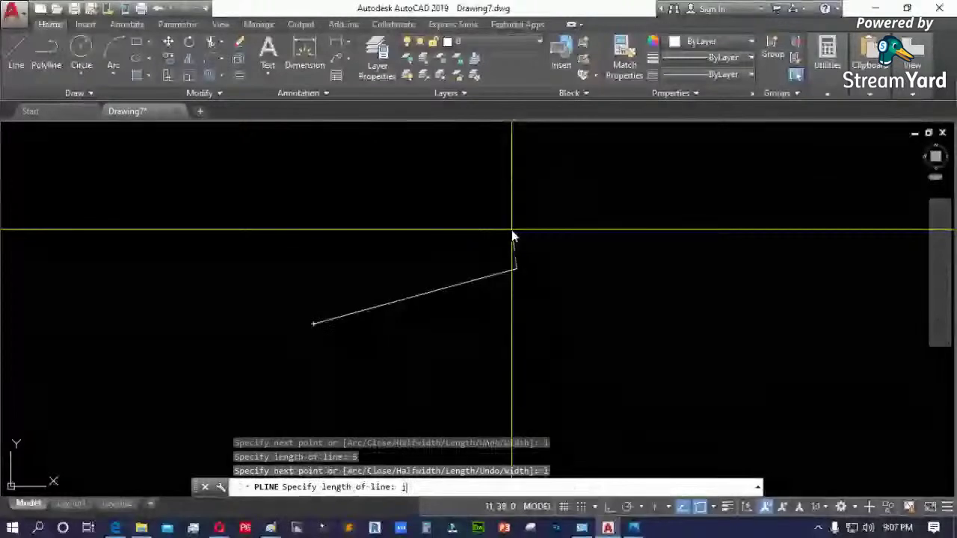
{"action": "type", "text": "15"}
{"action": "key", "text": "Return"}
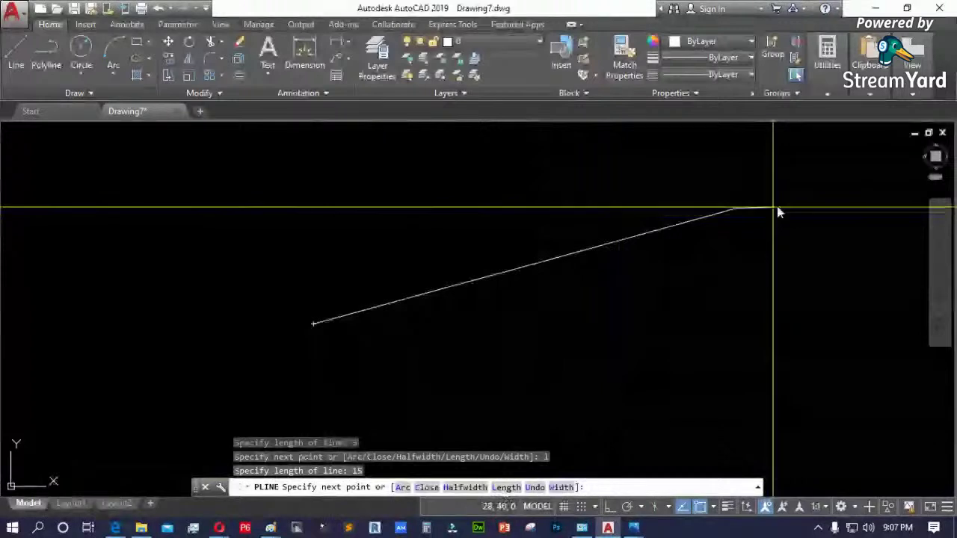
{"action": "scroll", "coordinate": [573, 309], "scroll_direction": "down", "scroll_amount": 2}
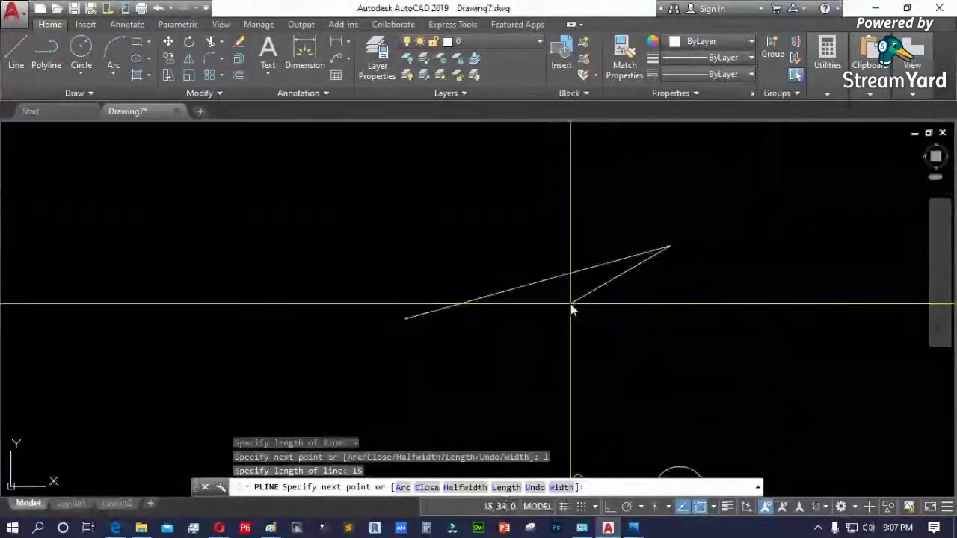
- Add a 10-unit segment toward the pointer
{"action": "scroll", "coordinate": [677, 262], "scroll_direction": "up", "scroll_amount": 2}
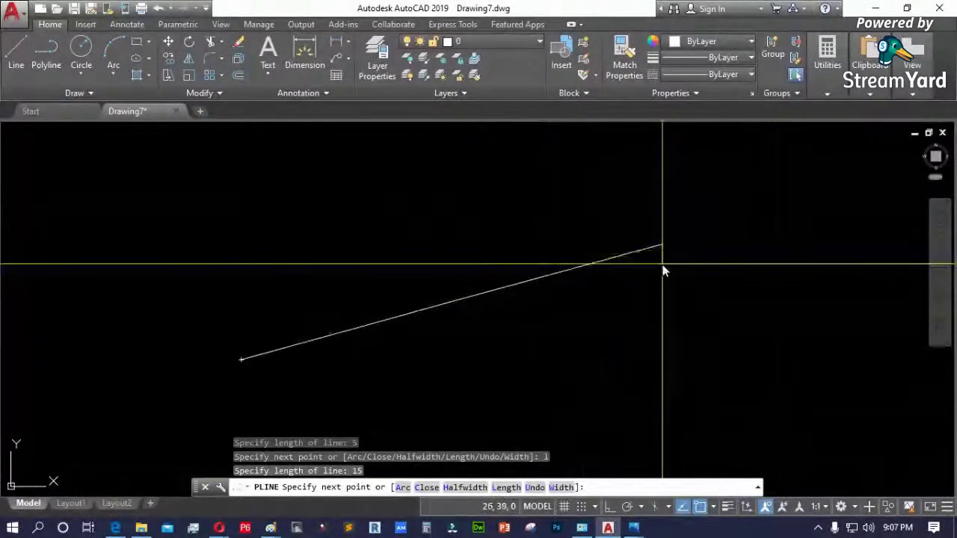
{"action": "scroll", "coordinate": [682, 237], "scroll_direction": "up", "scroll_amount": 2}
{"action": "scroll", "coordinate": [678, 276], "scroll_direction": "down", "scroll_amount": 1}
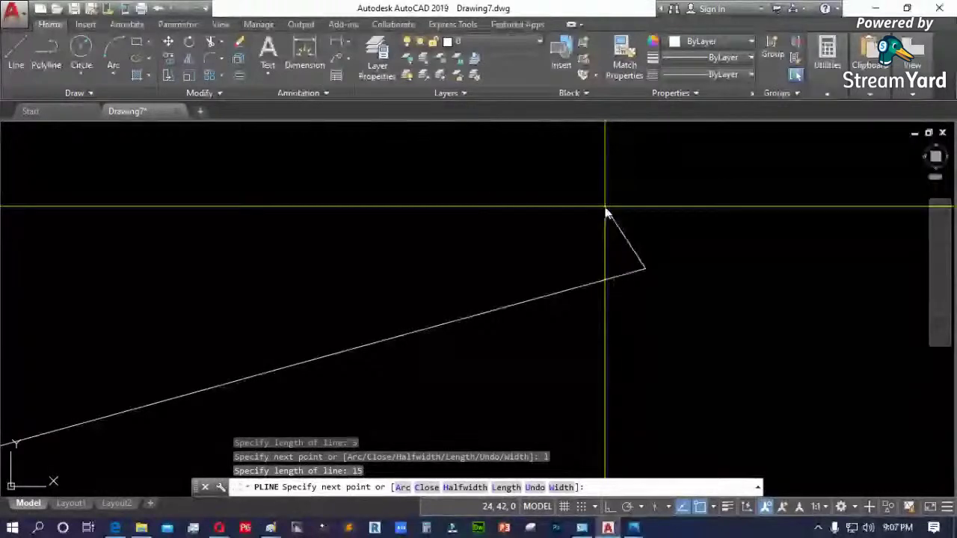
{"action": "type", "text": "10"}
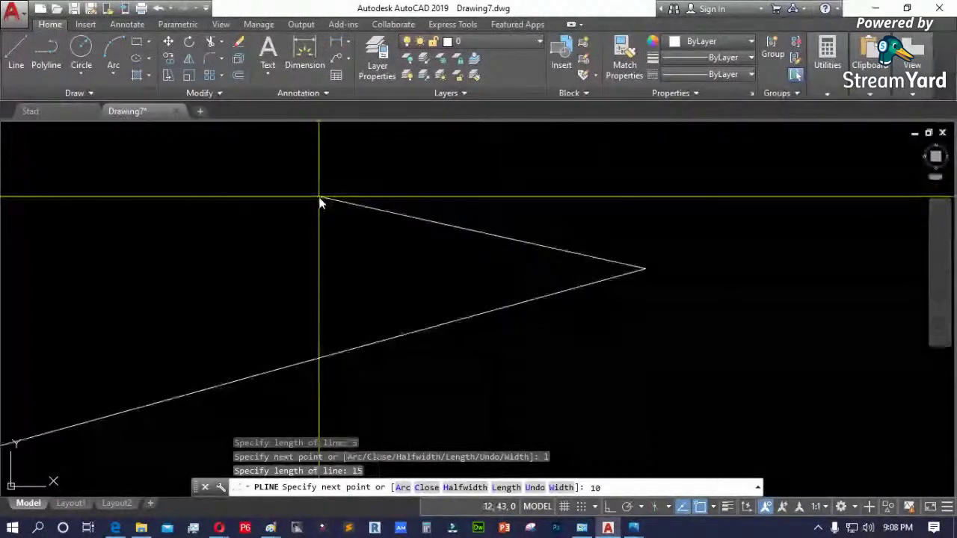
{"action": "key", "text": "Return"}
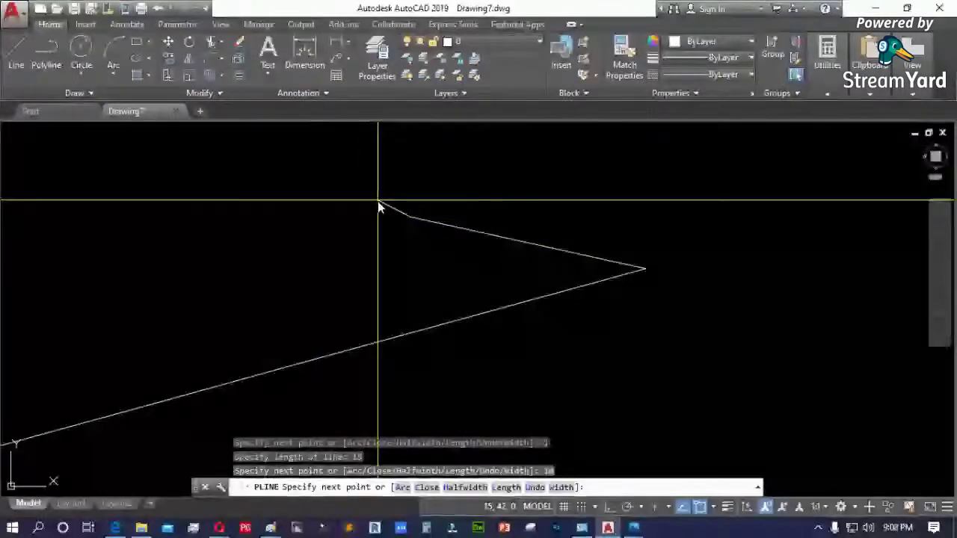
- Add a 20-unit segment using the Length option
{"action": "type", "text": "1"}
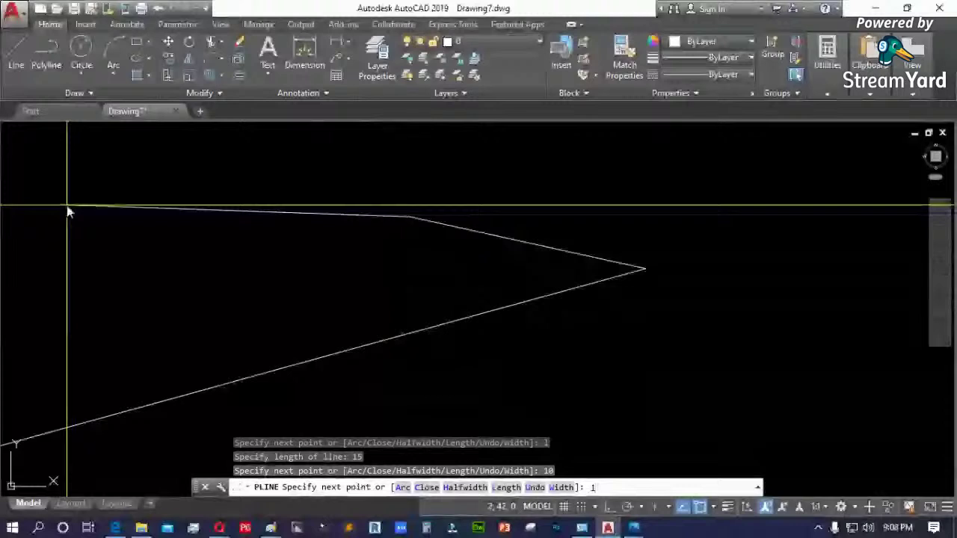
{"action": "key", "text": "Return"}
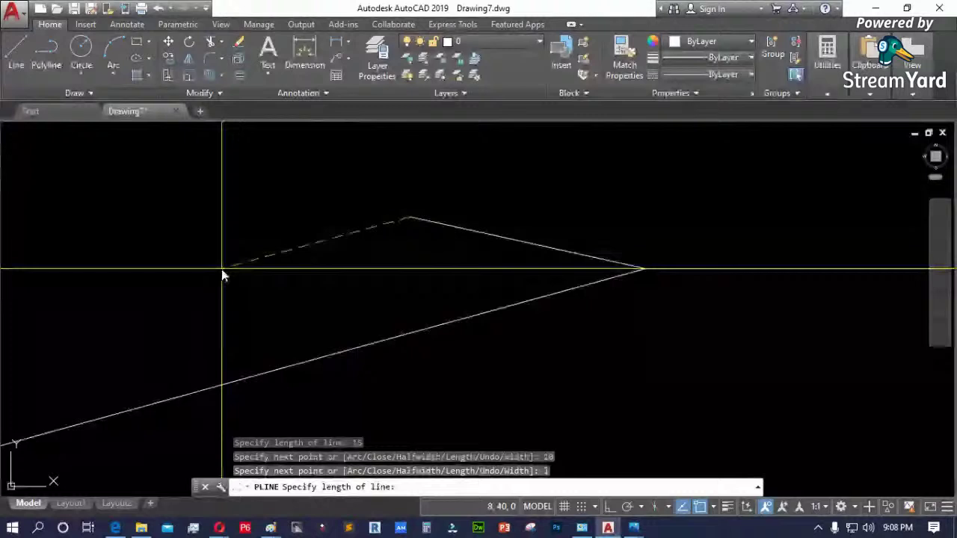
{"action": "type", "text": "20"}
{"action": "key", "text": "Return"}
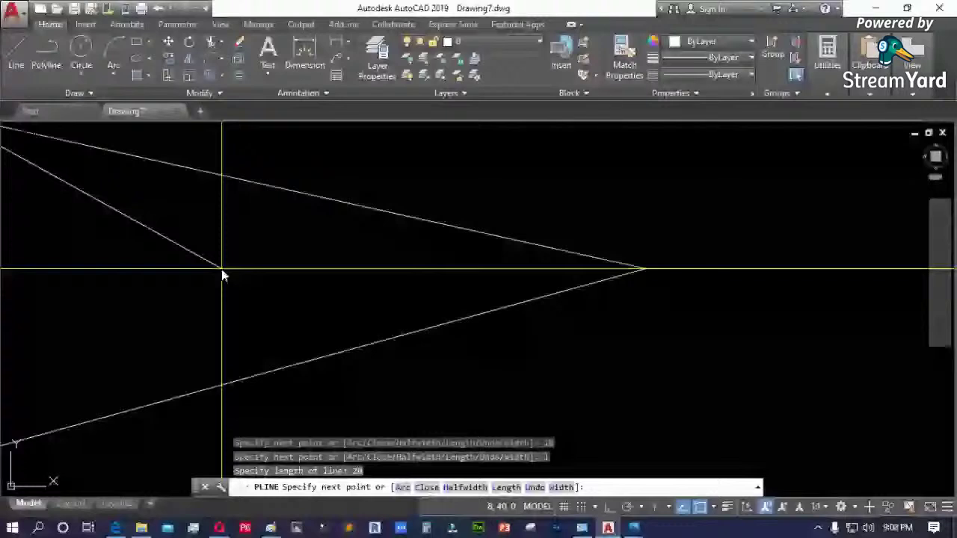
{"action": "scroll", "coordinate": [365, 349], "scroll_direction": "down", "scroll_amount": 3}
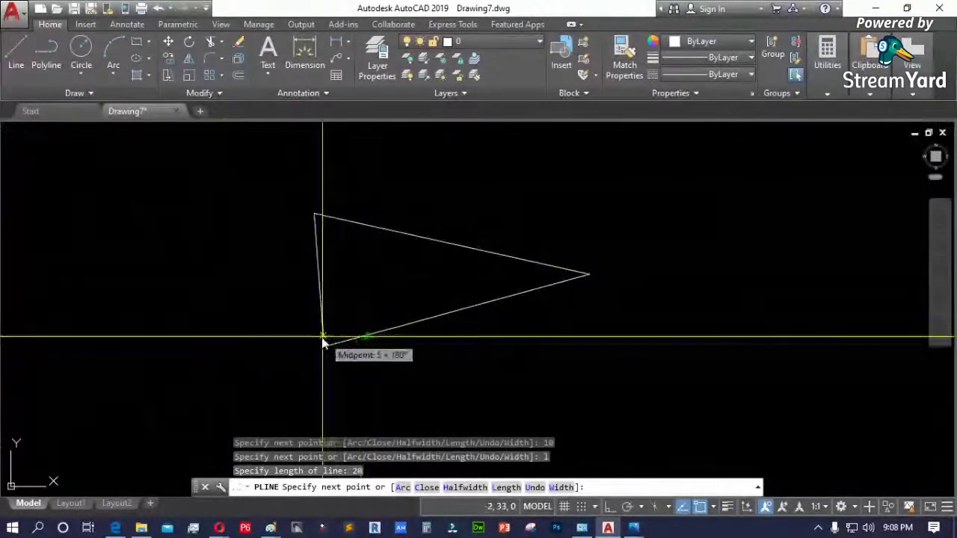
{"action": "scroll", "coordinate": [295, 385], "scroll_direction": "up", "scroll_amount": 2}
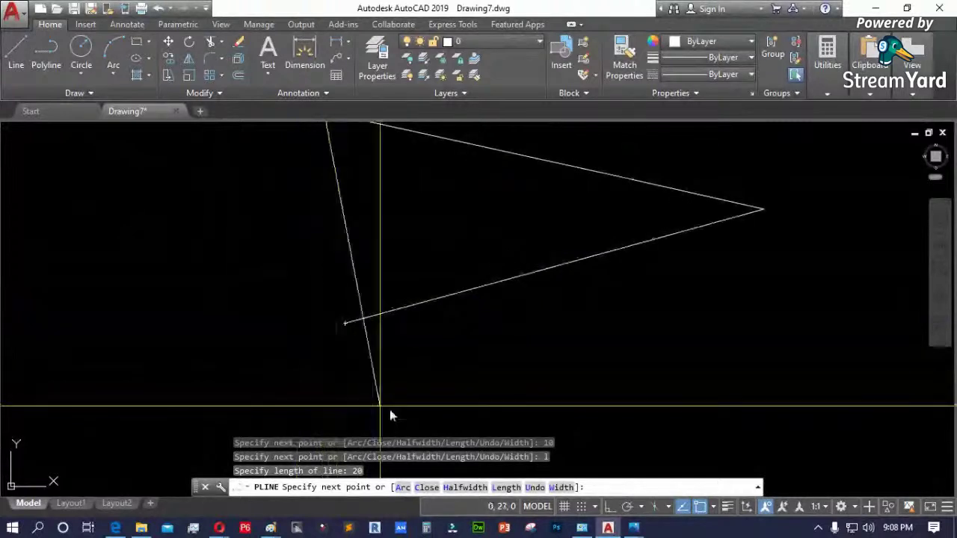
{"action": "scroll", "coordinate": [299, 336], "scroll_direction": "down", "scroll_amount": 2}
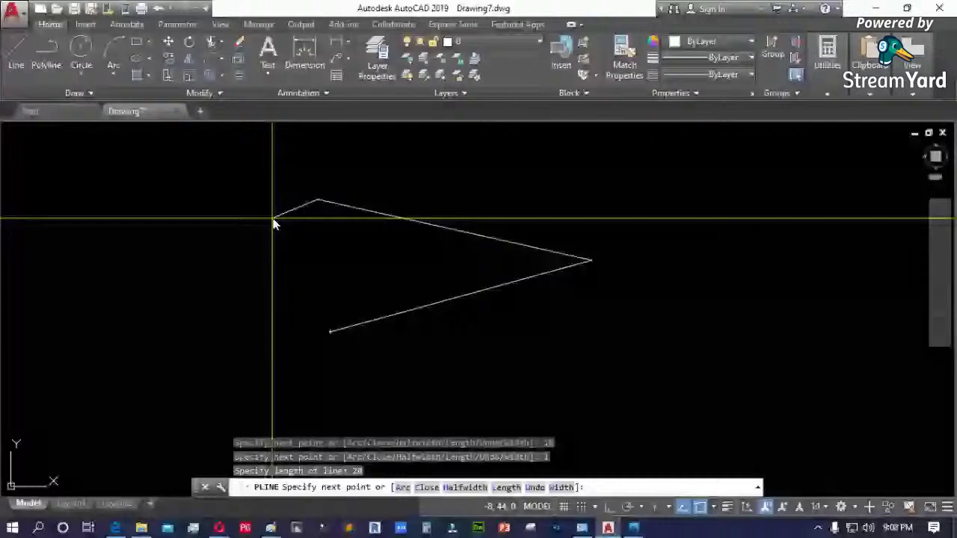
{"action": "scroll", "coordinate": [336, 206], "scroll_direction": "up", "scroll_amount": 4}
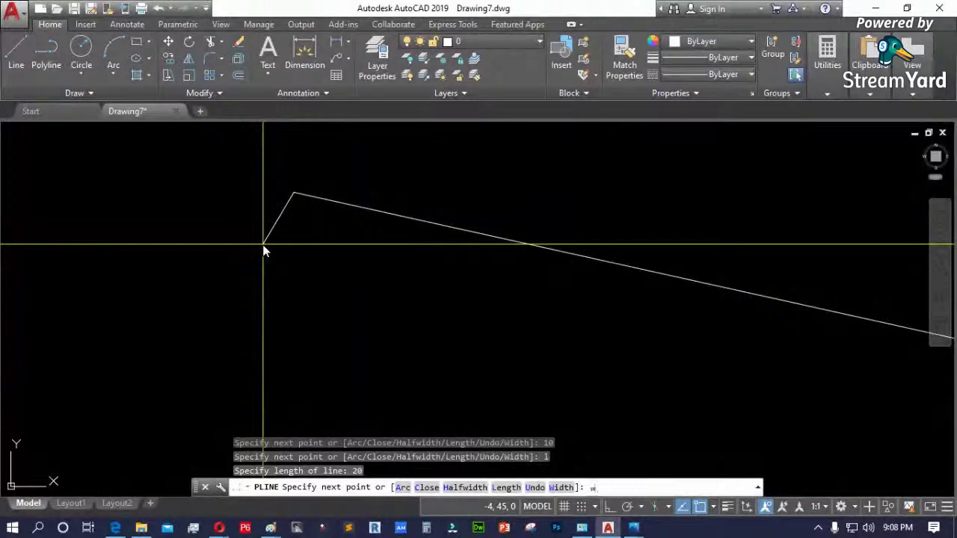
- Set the polyline width to 2 at both start and end
{"action": "type", "text": "w"}
{"action": "key", "text": "Return"}
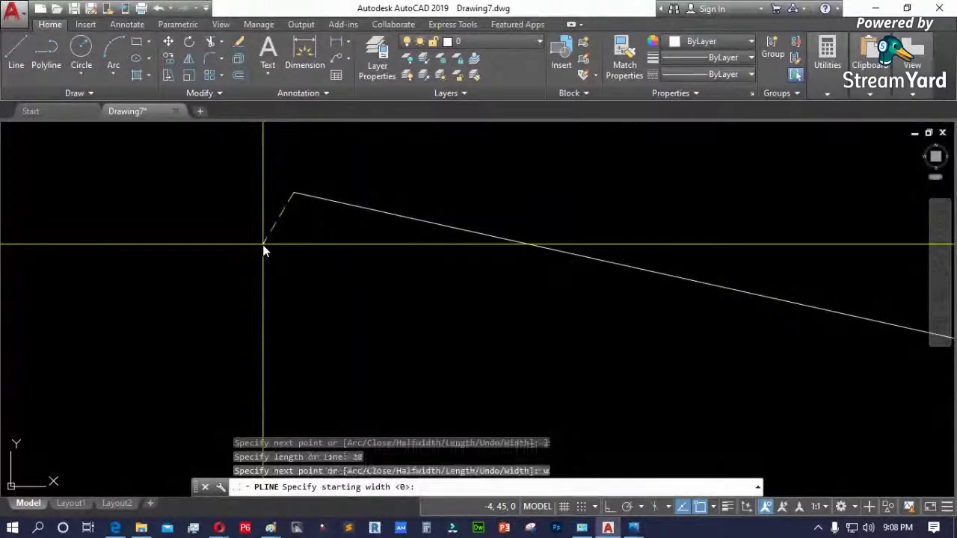
{"action": "type", "text": "2"}
{"action": "key", "text": "Return"}
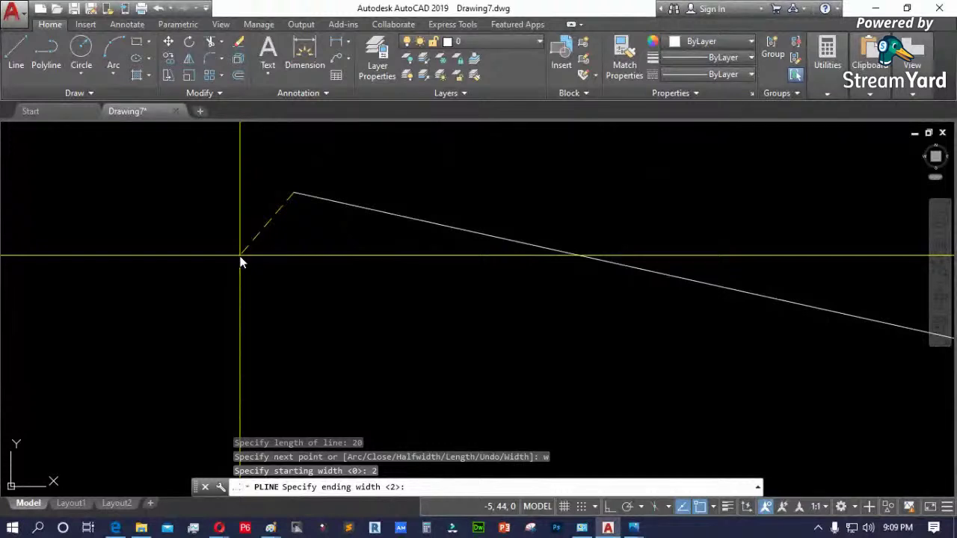
{"action": "key", "text": "Return"}
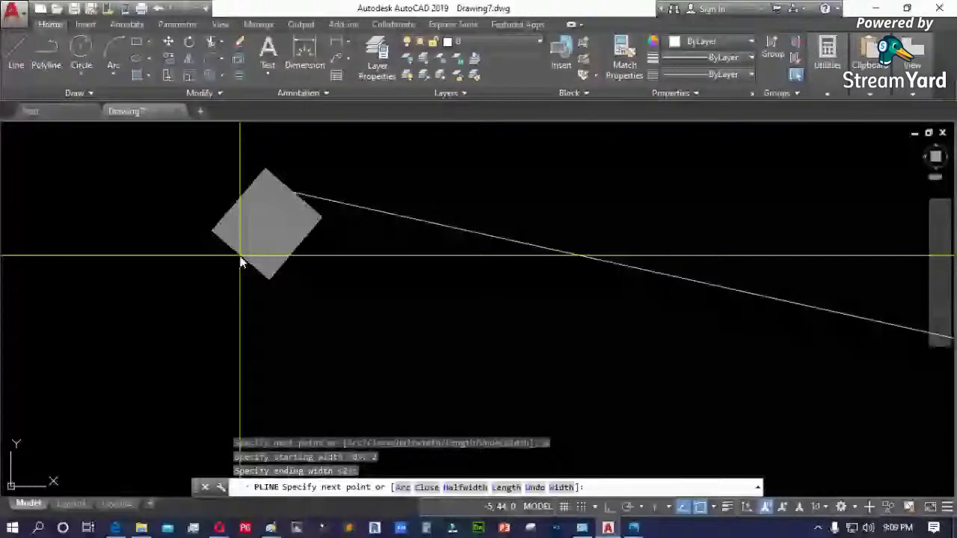
- Draw the thick C-shaped zigzag through nine wide vertices
{"action": "left_click", "coordinate": [288, 269]}
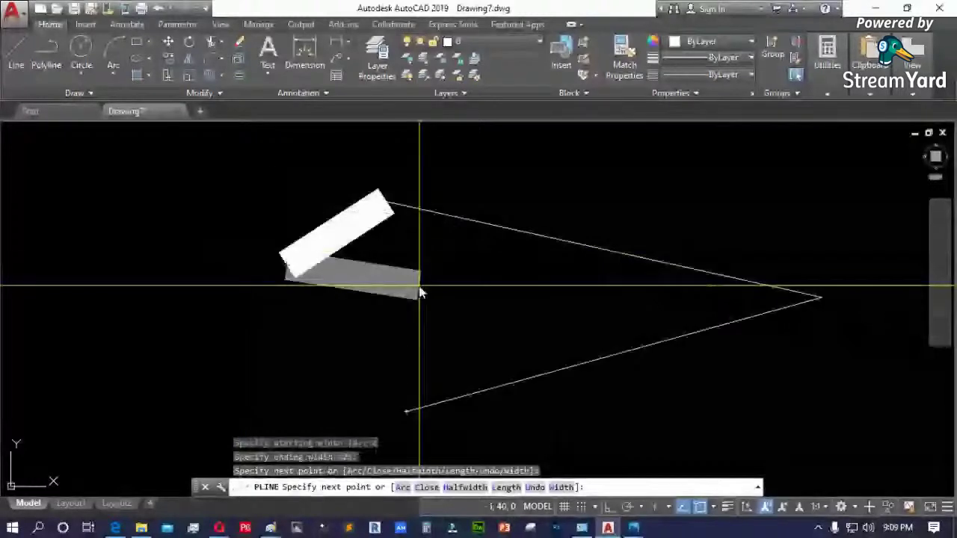
{"action": "scroll", "coordinate": [341, 310], "scroll_direction": "down", "scroll_amount": 2}
{"action": "left_click", "coordinate": [236, 292]}
{"action": "left_click", "coordinate": [188, 224]}
{"action": "left_click", "coordinate": [268, 168]}
{"action": "left_click", "coordinate": [342, 193]}
{"action": "left_click", "coordinate": [443, 153]}
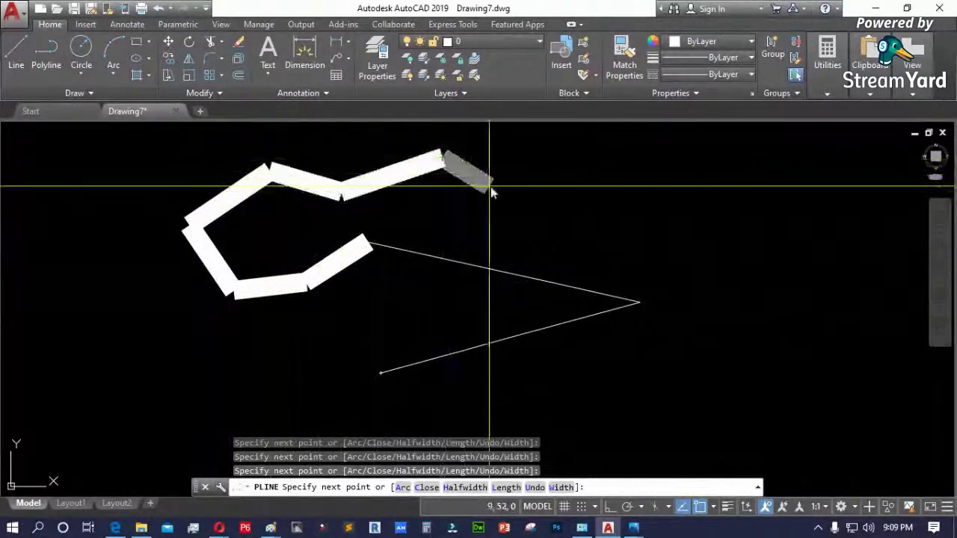
{"action": "left_click", "coordinate": [558, 208]}
{"action": "left_click", "coordinate": [592, 174]}
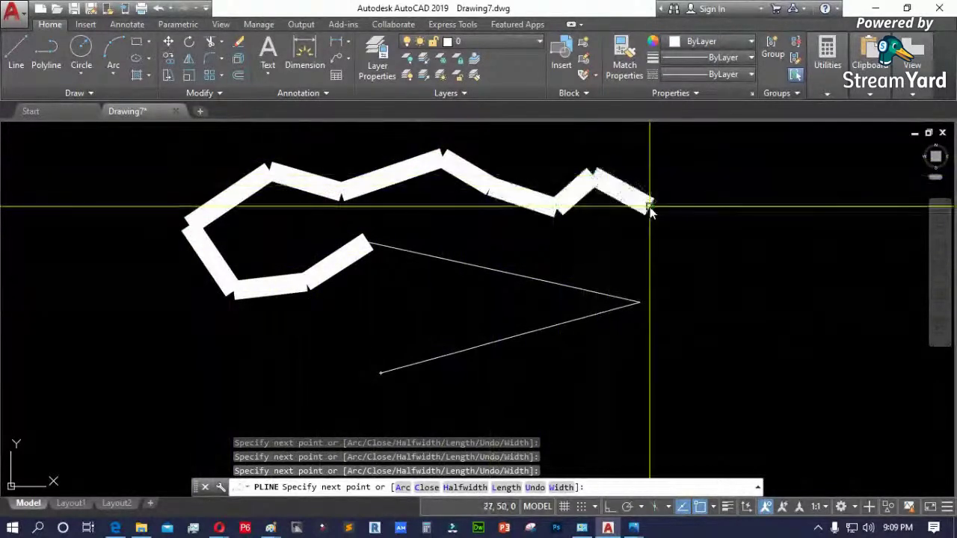
{"action": "left_click", "coordinate": [648, 206]}
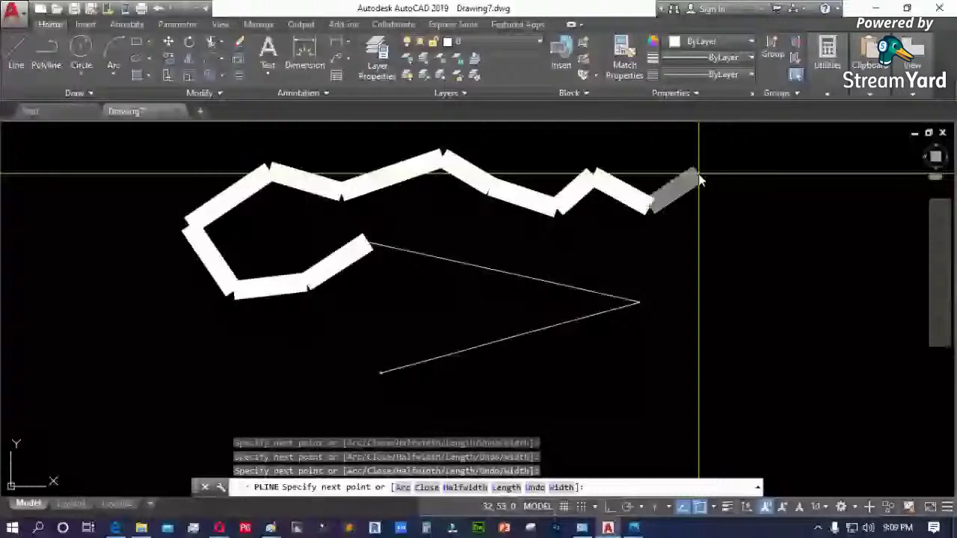
- Reset width to 0, add three thin segments, finish, and select the polyline
{"action": "type", "text": "w"}
{"action": "key", "text": "Return"}
{"action": "type", "text": "0"}
{"action": "key", "text": "Return"}
{"action": "type", "text": "0"}
{"action": "key", "text": "Return"}
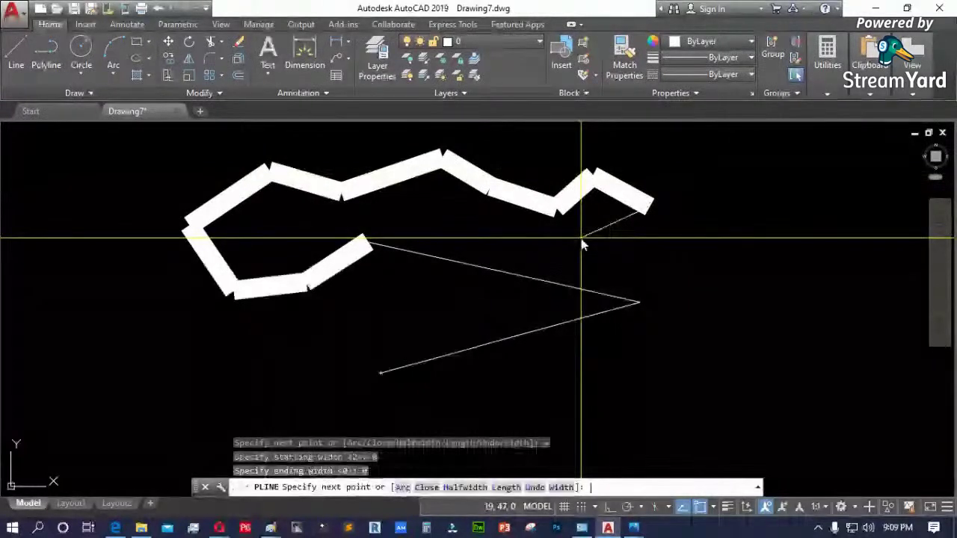
{"action": "left_click", "coordinate": [687, 241]}
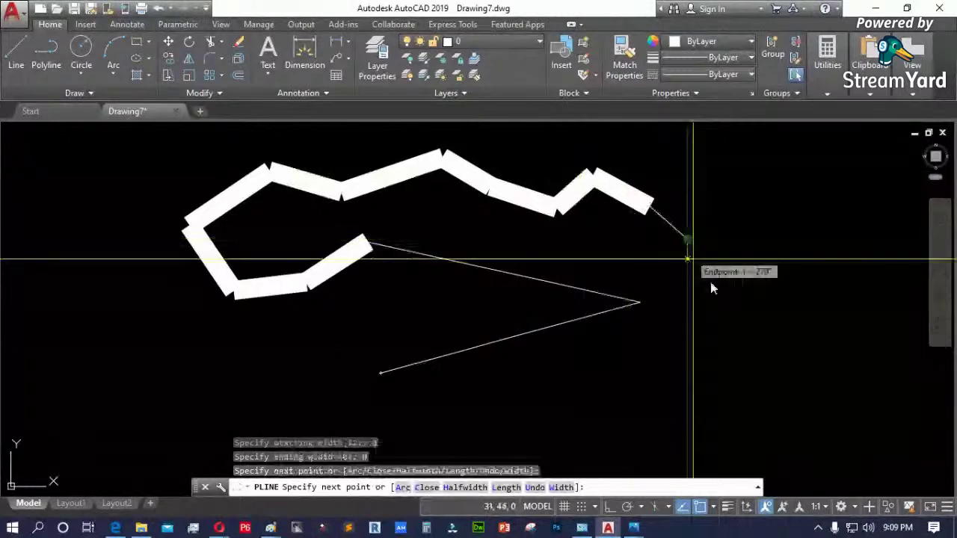
{"action": "left_click", "coordinate": [712, 282]}
{"action": "left_click", "coordinate": [778, 223]}
{"action": "key", "text": "Return"}
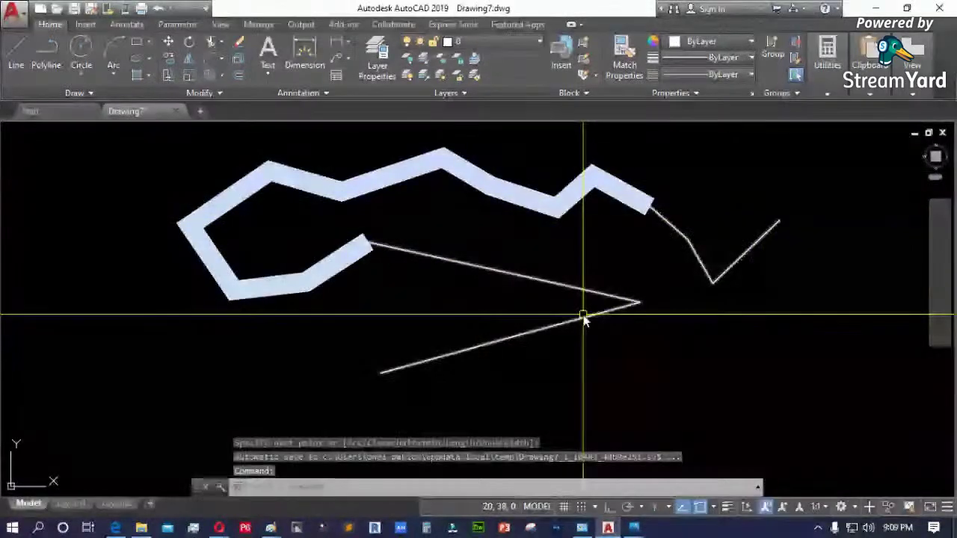
{"action": "left_click", "coordinate": [332, 261]}
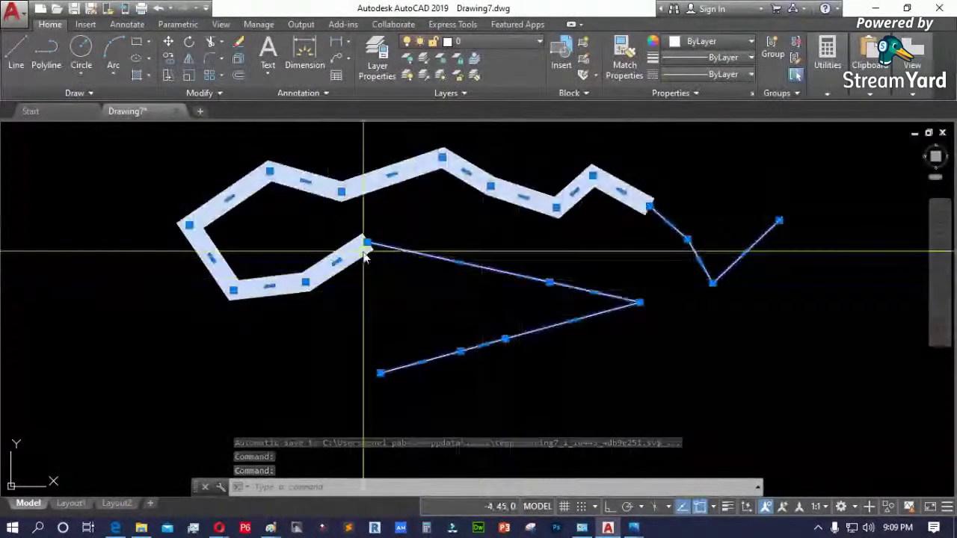
- Start a new polyline with a start point and second vertex
{"action": "scroll", "coordinate": [365, 254], "scroll_direction": "up", "scroll_amount": 2}
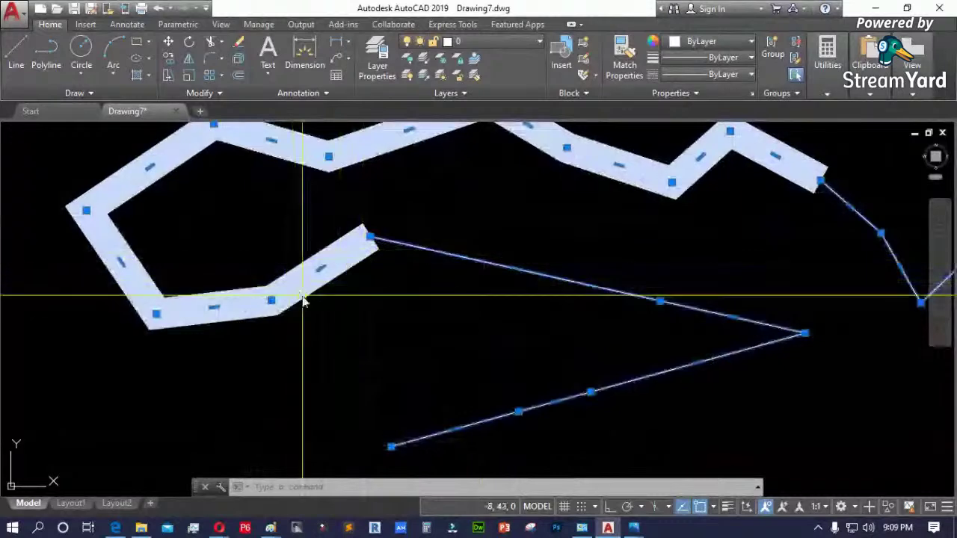
{"action": "scroll", "coordinate": [313, 275], "scroll_direction": "down", "scroll_amount": 4}
{"action": "type", "text": "pl"}
{"action": "key", "text": "Return"}
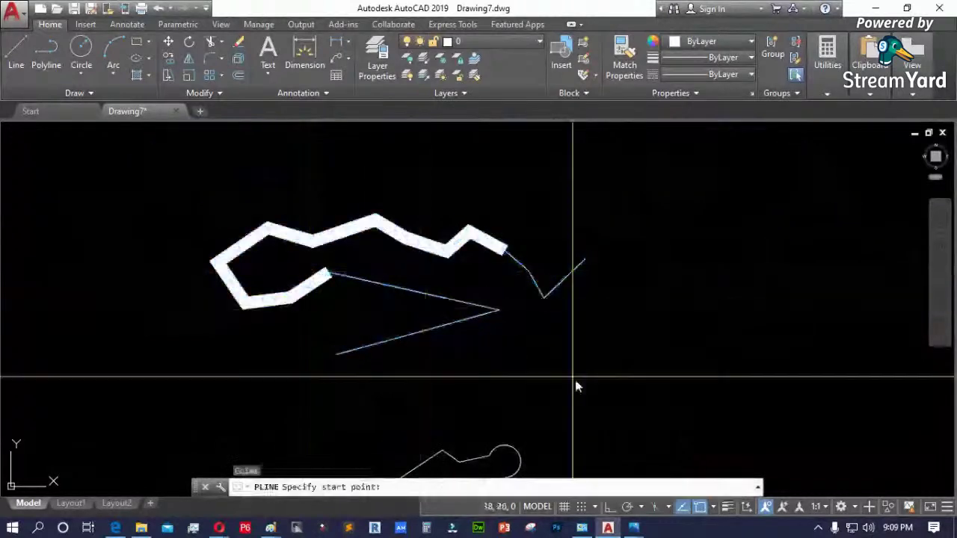
{"action": "left_click", "coordinate": [576, 379]}
{"action": "left_click", "coordinate": [632, 344]}
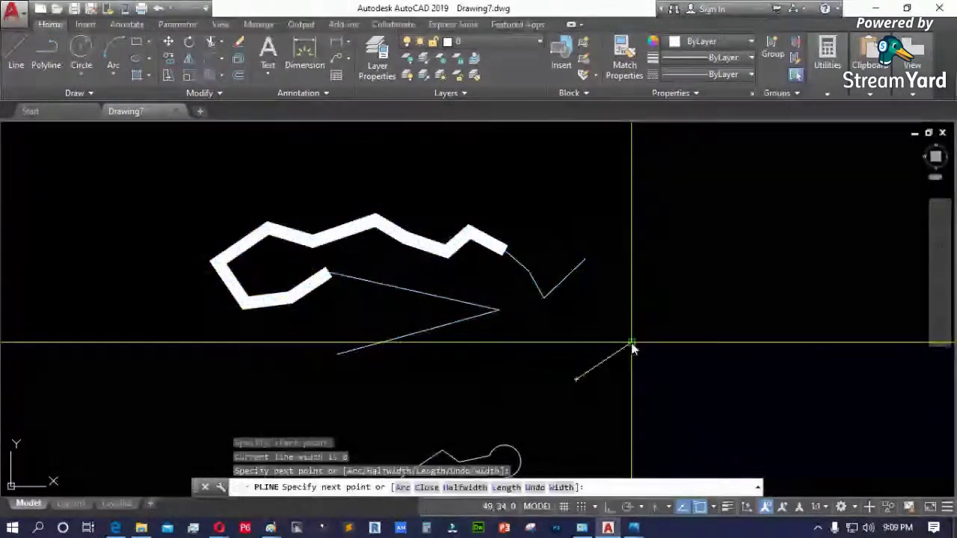
- Set the polyline half-width to 1 for start and end
{"action": "scroll", "coordinate": [717, 314], "scroll_direction": "up", "scroll_amount": 2}
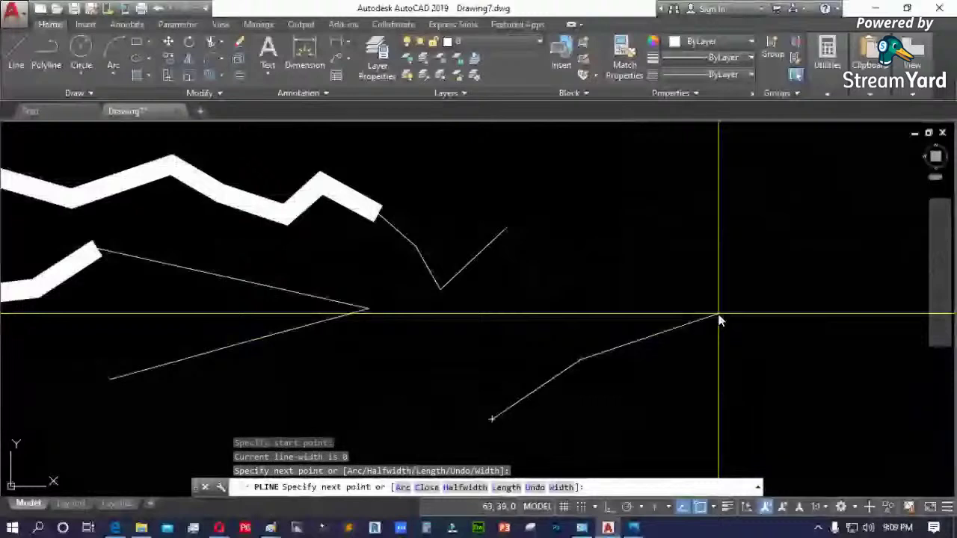
{"action": "type", "text": "h"}
{"action": "key", "text": "Return"}
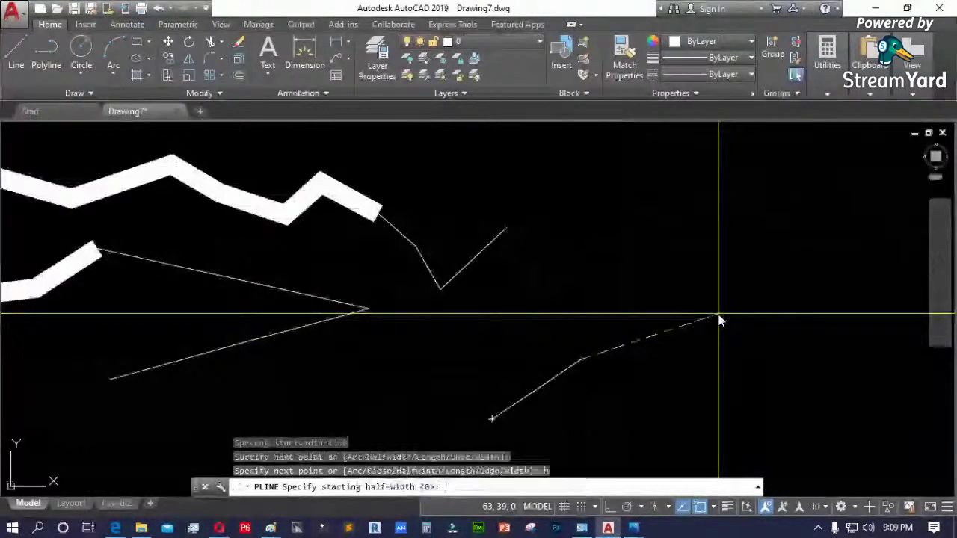
{"action": "type", "text": "1"}
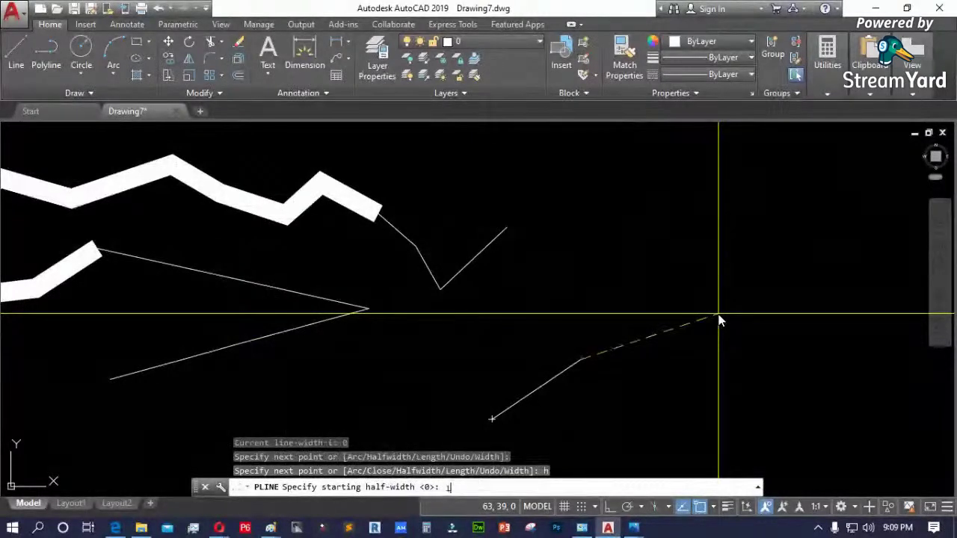
{"action": "key", "text": "Return"}
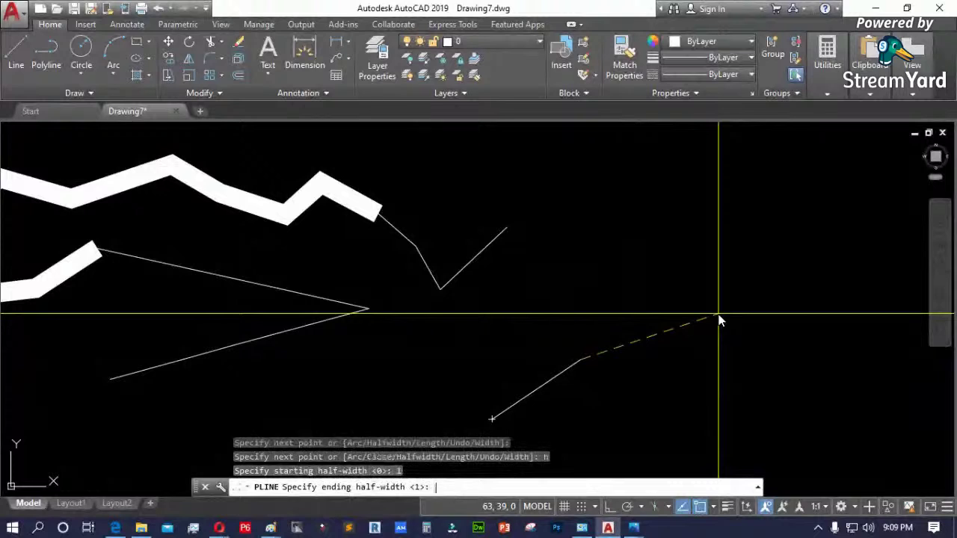
{"action": "key", "text": "Return"}
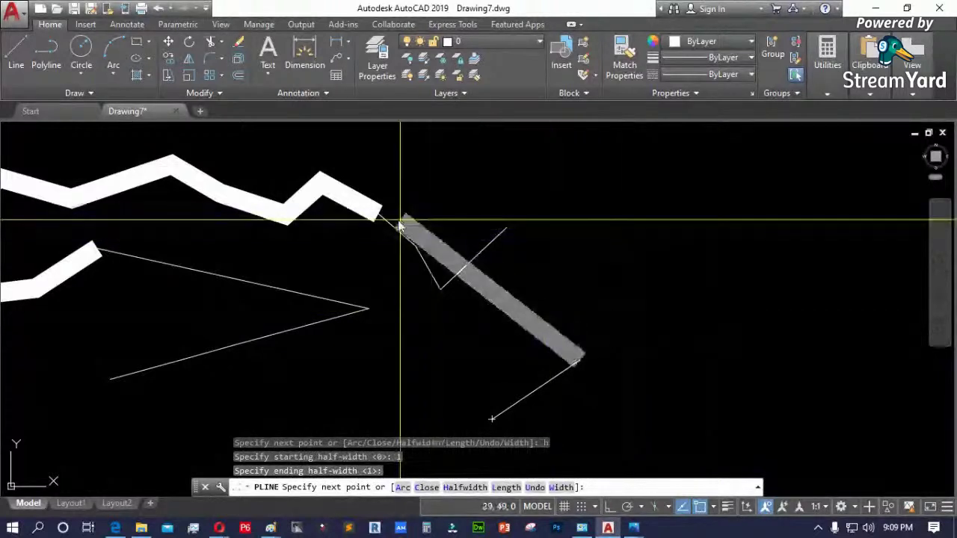
- Draw the wide V's peak and right leg, then finish the polyline
{"action": "scroll", "coordinate": [388, 224], "scroll_direction": "down", "scroll_amount": 2}
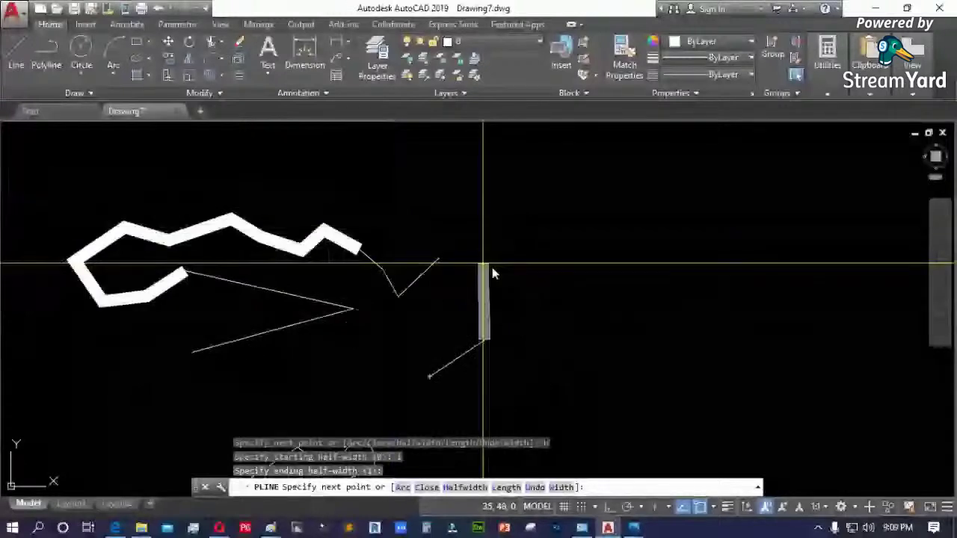
{"action": "left_click", "coordinate": [520, 290]}
{"action": "scroll", "coordinate": [557, 350], "scroll_direction": "up", "scroll_amount": 2}
{"action": "left_click", "coordinate": [560, 352]}
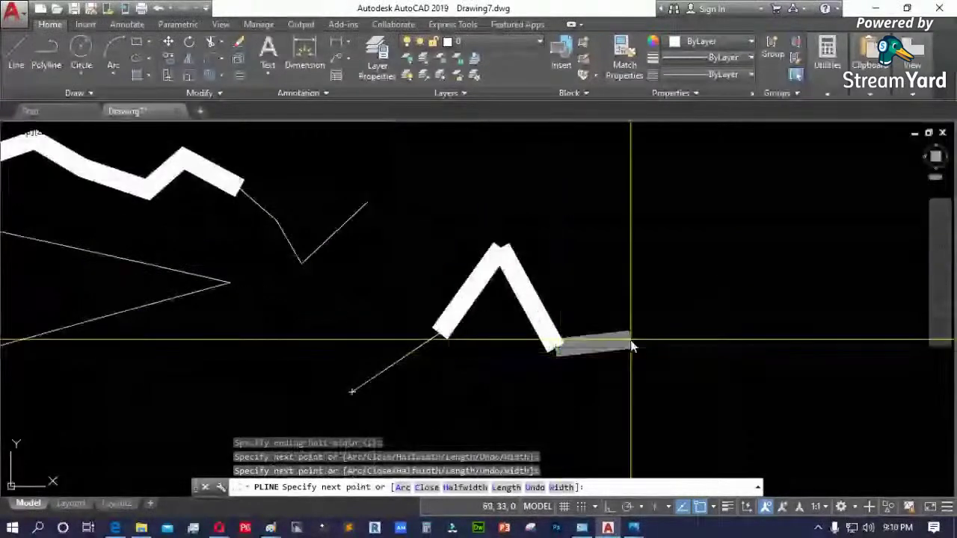
{"action": "key", "text": "Return"}
- Window-select the V polyline and delete it
{"action": "left_click", "coordinate": [596, 350]}
{"action": "left_click", "coordinate": [449, 290]}
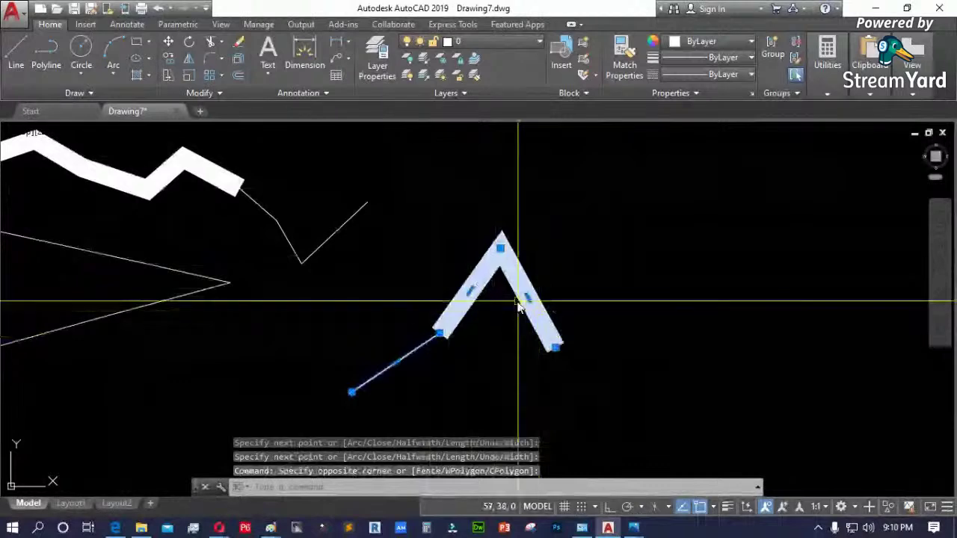
{"action": "scroll", "coordinate": [422, 327], "scroll_direction": "down", "scroll_amount": 1}
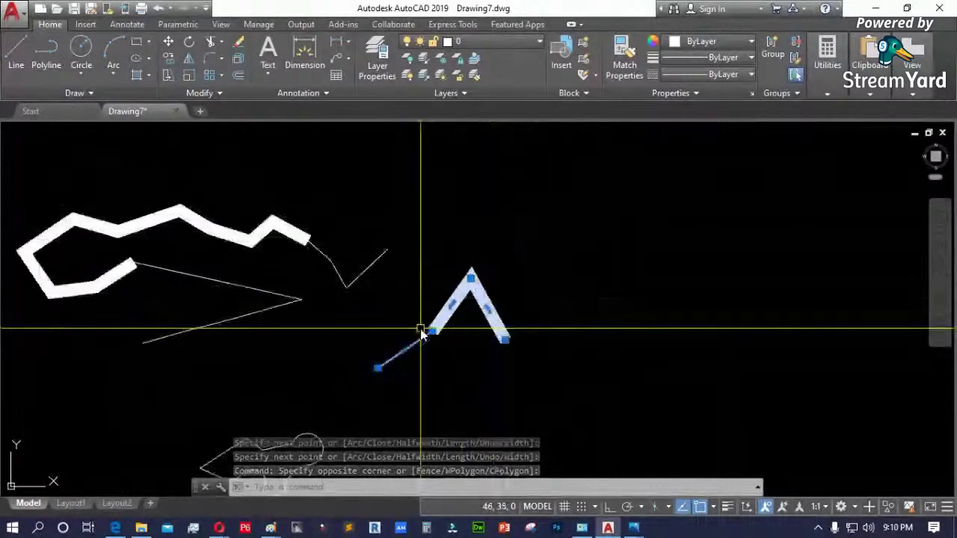
{"action": "key", "text": "Delete"}
{"action": "left_click", "coordinate": [416, 333]}
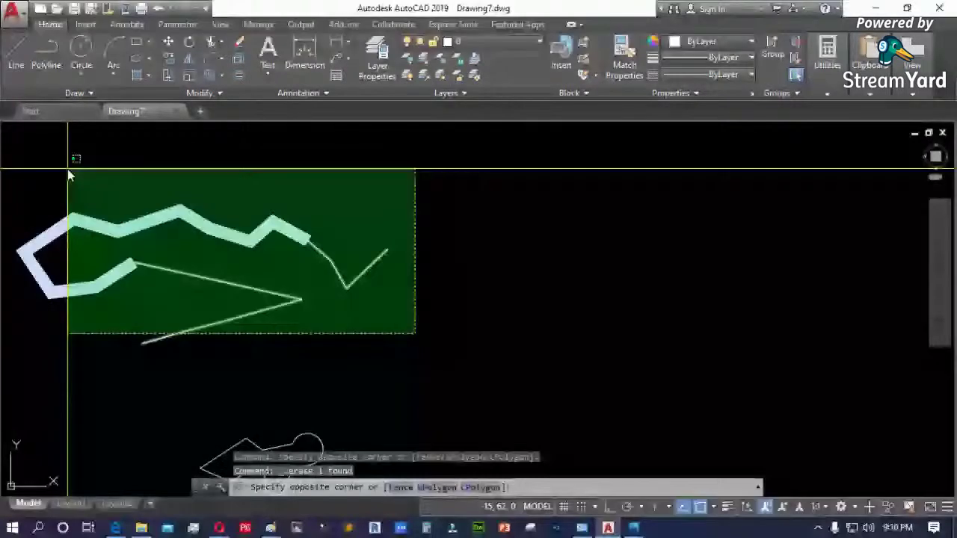
- Crossing-erase the remaining polylines and start a new polyline at a point
{"action": "left_click", "coordinate": [67, 169]}
{"action": "key", "text": "Delete"}
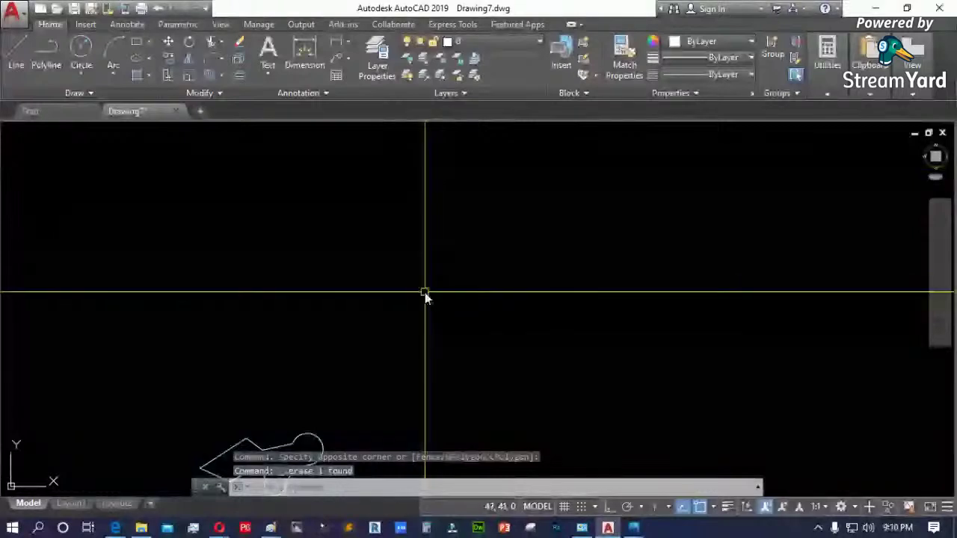
{"action": "type", "text": "pl"}
{"action": "key", "text": "Return"}
{"action": "left_click", "coordinate": [374, 309]}
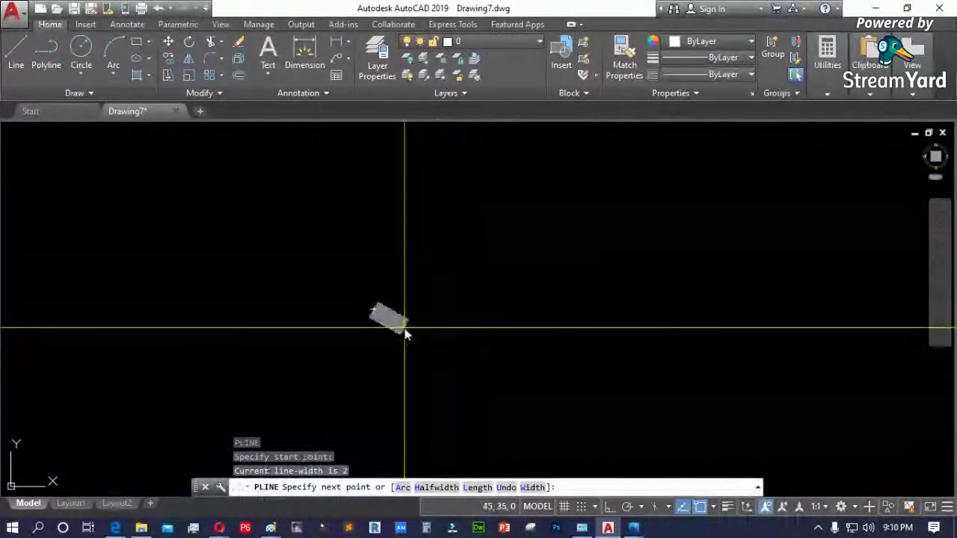
- Draw a thick horizontal segment with Ortho on, cancel, and delete the bar
{"action": "scroll", "coordinate": [397, 317], "scroll_direction": "up", "scroll_amount": 4}
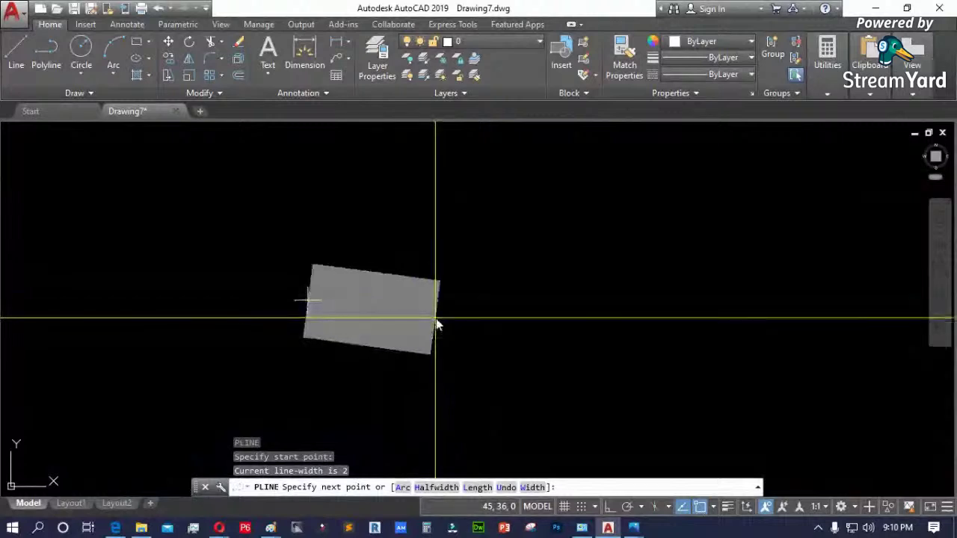
{"action": "scroll", "coordinate": [370, 315], "scroll_direction": "down", "scroll_amount": 4}
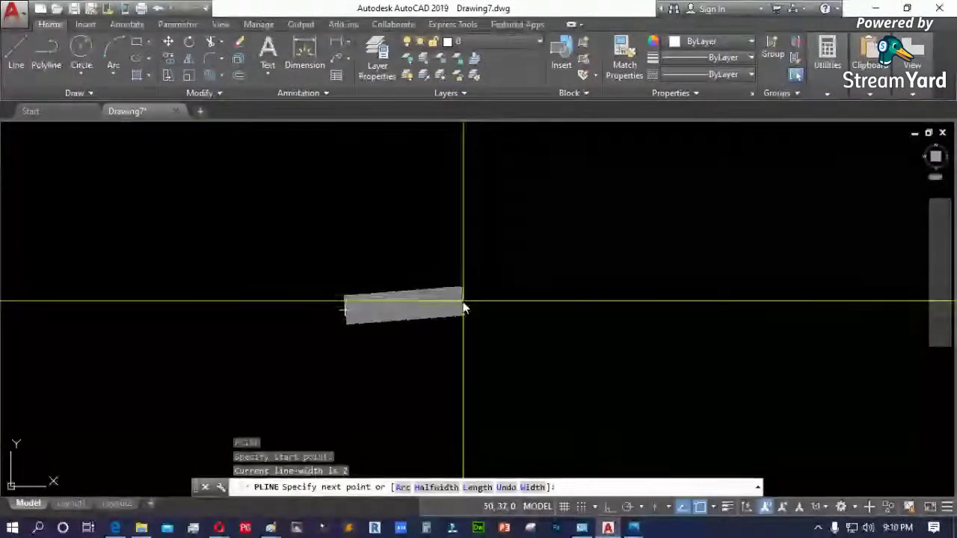
{"action": "scroll", "coordinate": [459, 303], "scroll_direction": "up", "scroll_amount": 1}
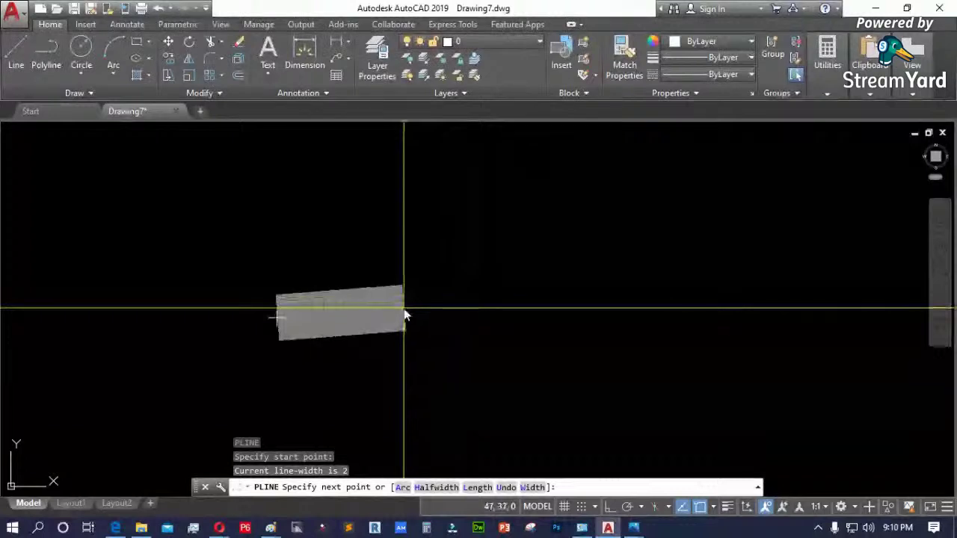
{"action": "key", "text": "F8"}
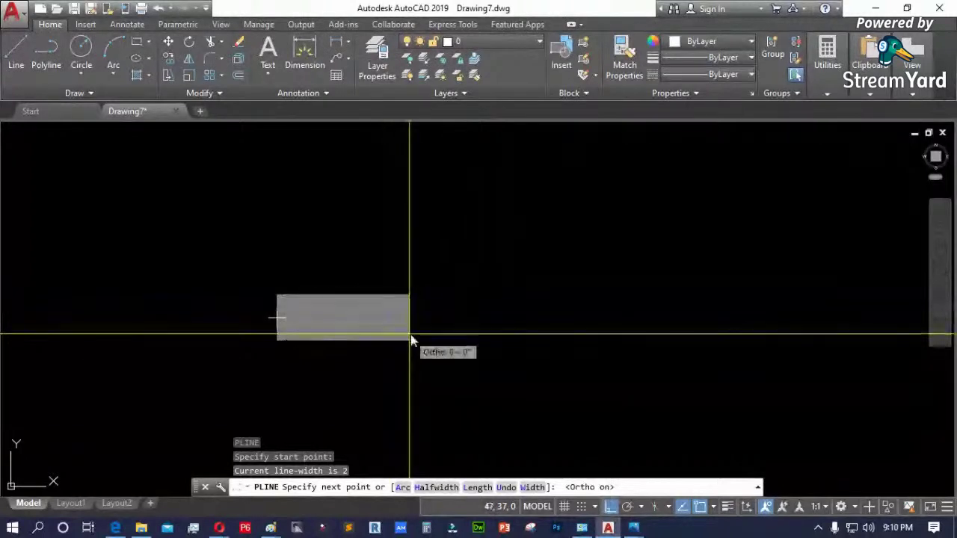
{"action": "left_click", "coordinate": [397, 340]}
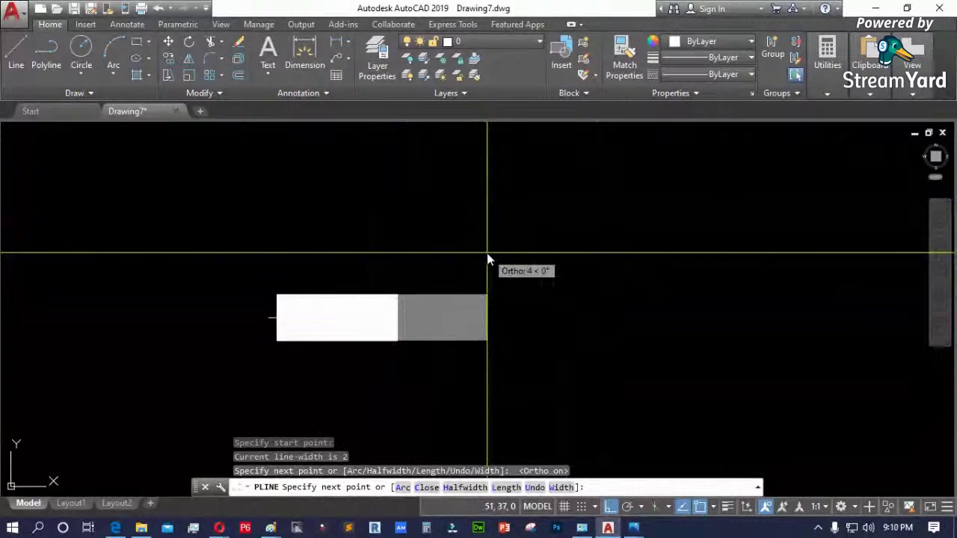
{"action": "key", "text": "Escape"}
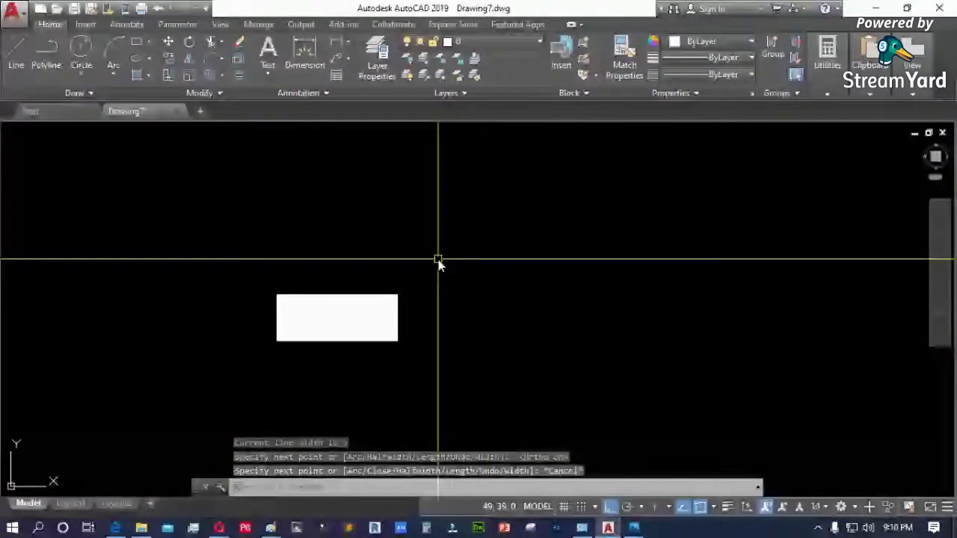
{"action": "left_click", "coordinate": [359, 317]}
{"action": "key", "text": "Delete"}
- Start a LINE at the arrow tail's starting corner
{"action": "type", "text": "pl"}
{"action": "key", "text": "Escape"}
{"action": "key", "text": "Escape"}
{"action": "type", "text": "l"}
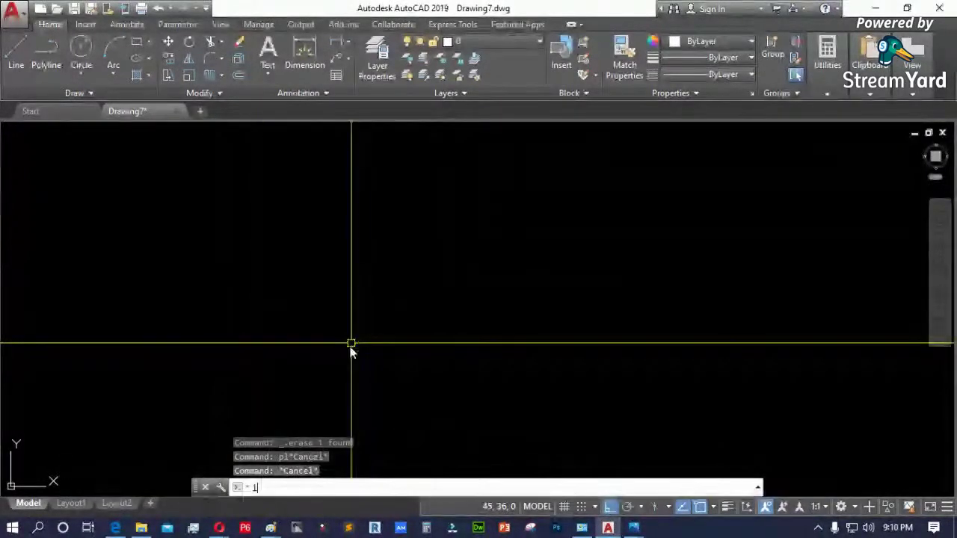
{"action": "key", "text": "Return"}
{"action": "left_click", "coordinate": [340, 316]}
- Draw the arrow outline's tail and slanted head edges, closing it at the tail
{"action": "left_click", "coordinate": [432, 316]}
{"action": "left_click", "coordinate": [432, 267]}
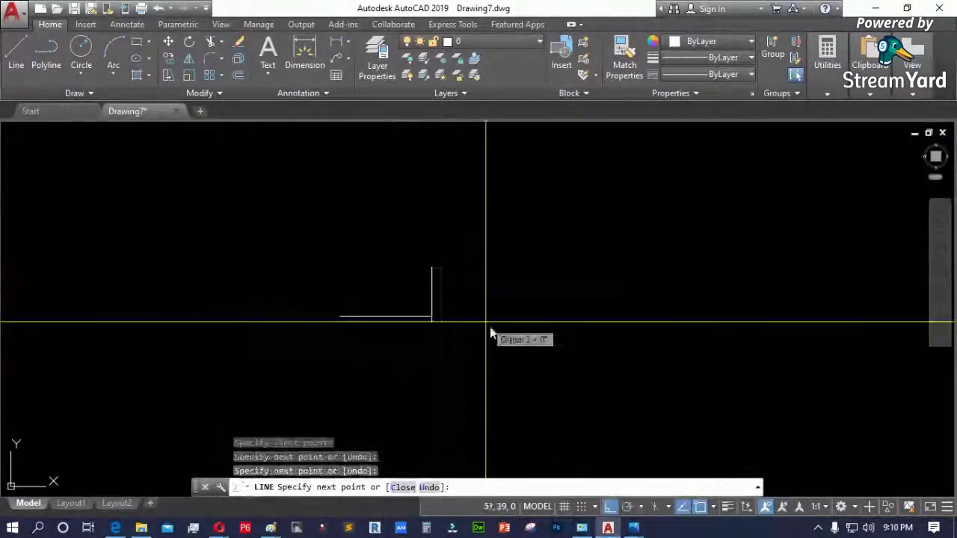
{"action": "key", "text": "F8"}
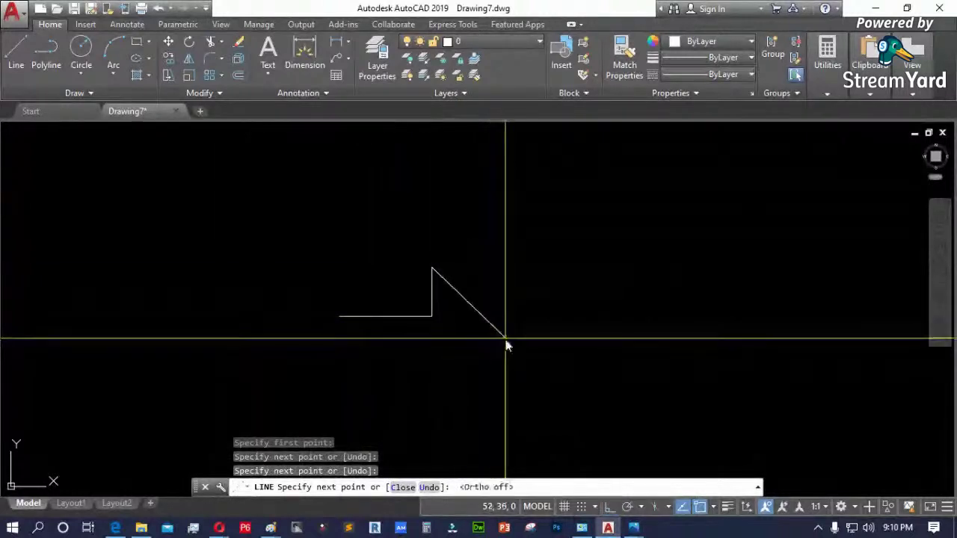
{"action": "left_click", "coordinate": [507, 344]}
{"action": "left_click", "coordinate": [427, 397]}
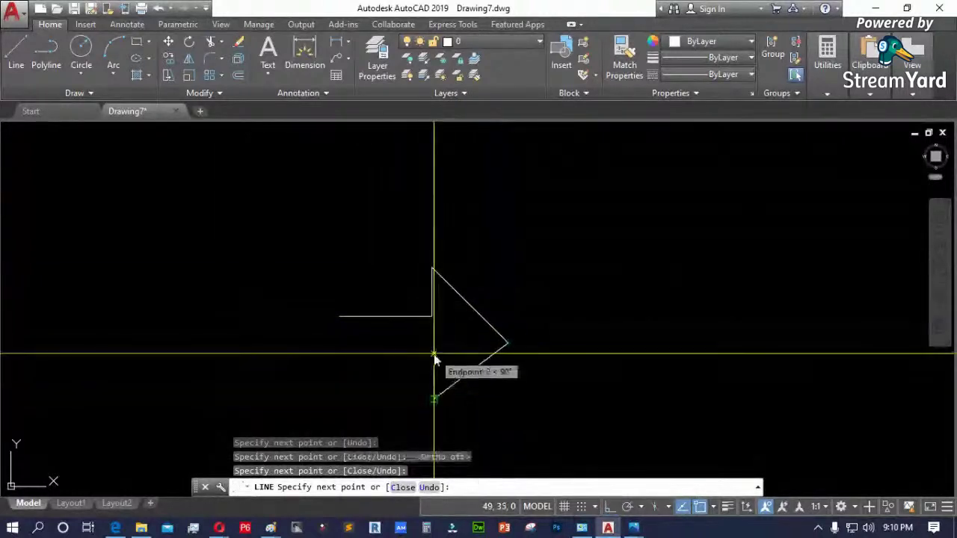
{"action": "left_click", "coordinate": [434, 353]}
{"action": "left_click", "coordinate": [340, 354]}
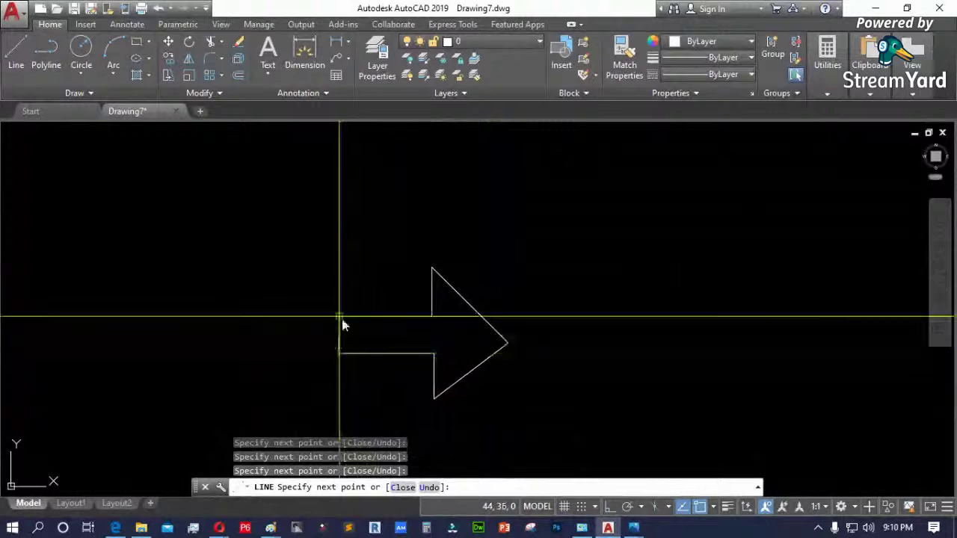
{"action": "left_click", "coordinate": [341, 317]}
{"action": "key", "text": "Return"}
{"action": "scroll", "coordinate": [551, 418], "scroll_direction": "down", "scroll_amount": 2}
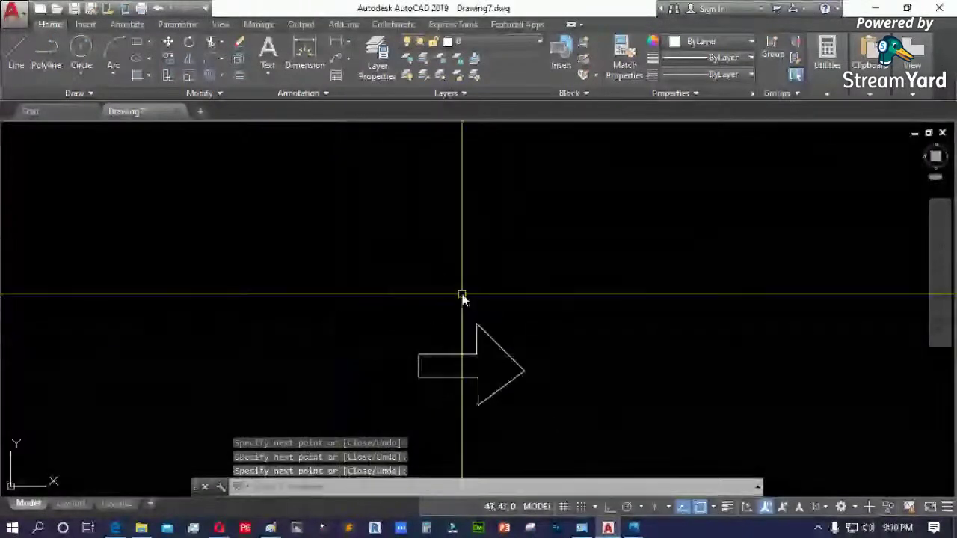
- Draw the polyline arrow shaft horizontally with Ortho on
{"action": "type", "text": "pl"}
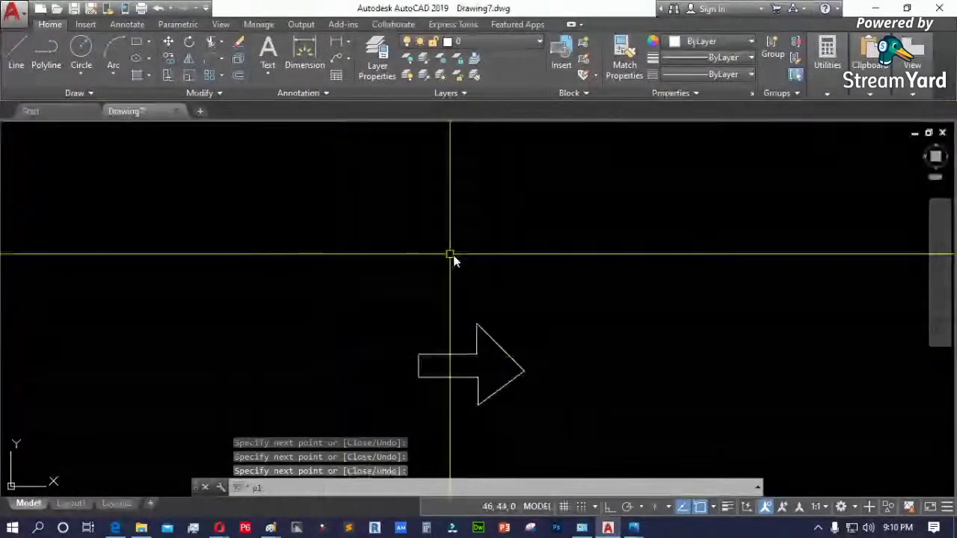
{"action": "key", "text": "Return"}
{"action": "left_click", "coordinate": [393, 258]}
{"action": "scroll", "coordinate": [425, 292], "scroll_direction": "up", "scroll_amount": 4}
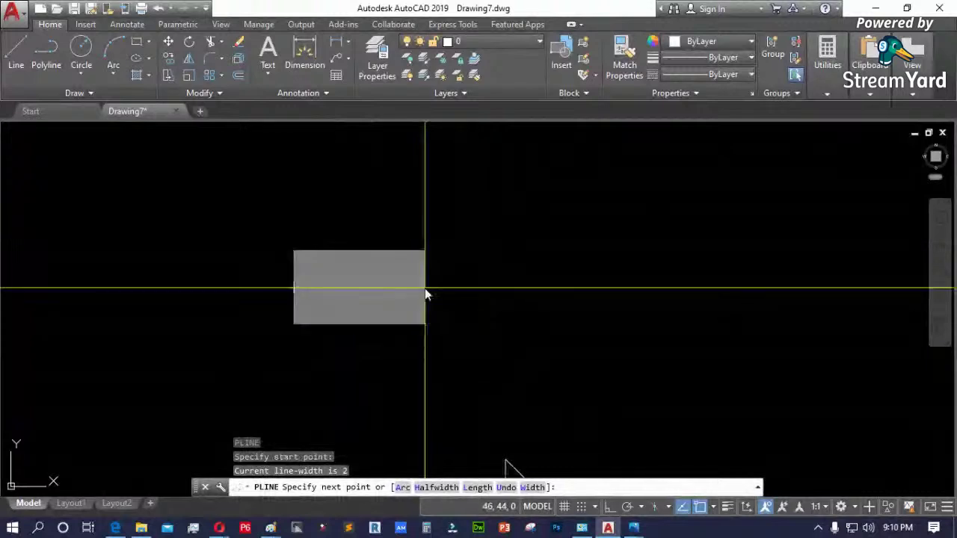
{"action": "scroll", "coordinate": [426, 292], "scroll_direction": "down", "scroll_amount": 2}
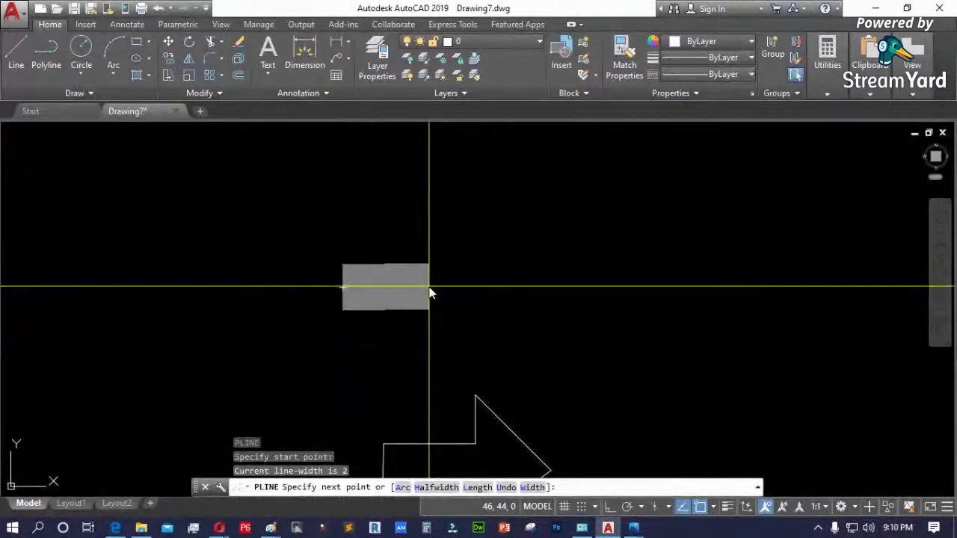
{"action": "key", "text": "F8"}
{"action": "left_click", "coordinate": [458, 287]}
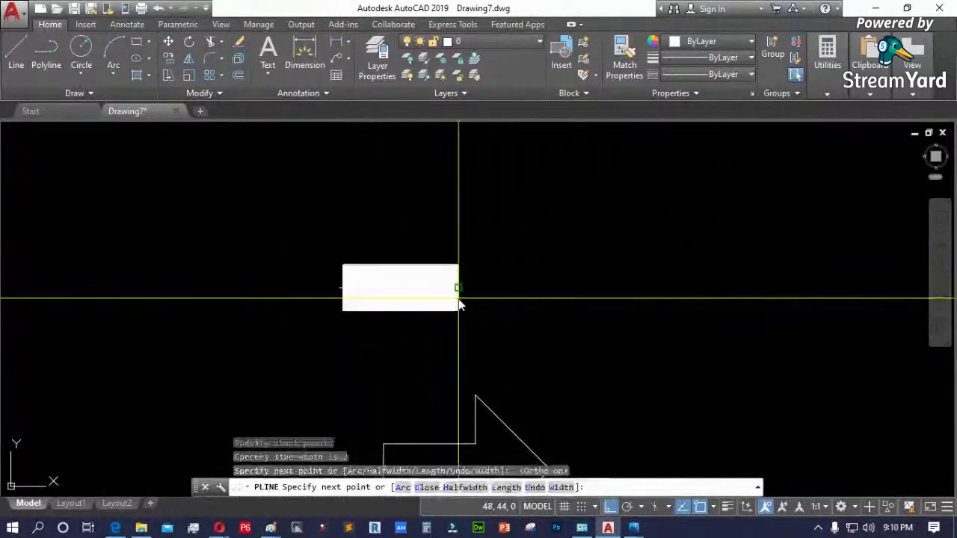
- Taper the width from 4 to 0 and place the arrowhead tip to finish
{"action": "type", "text": "w"}
{"action": "key", "text": "Return"}
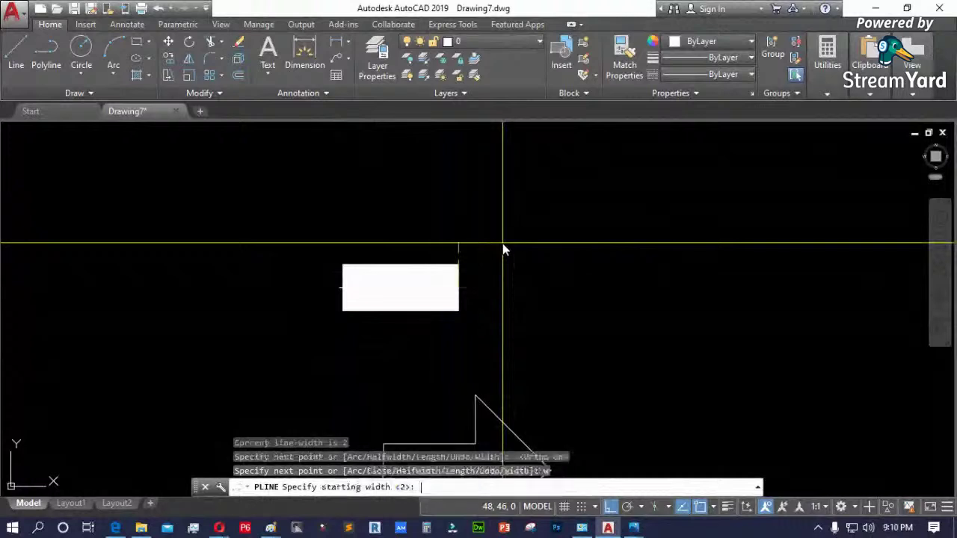
{"action": "type", "text": "4"}
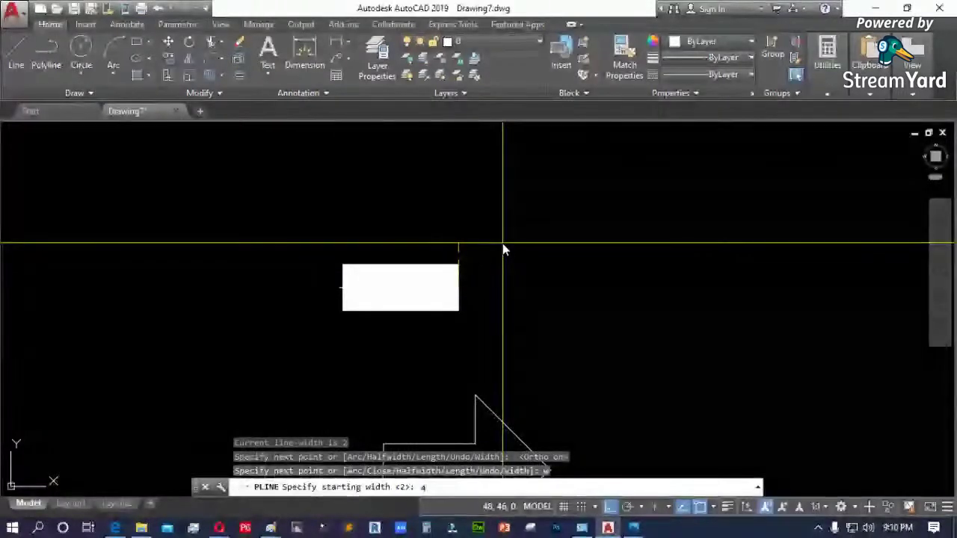
{"action": "type", "text": "0"}
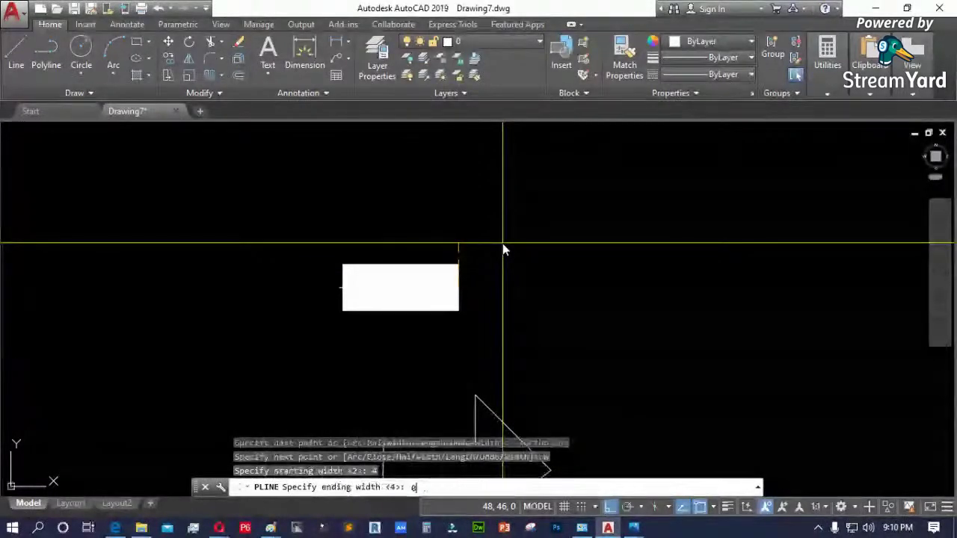
{"action": "key", "text": "Return"}
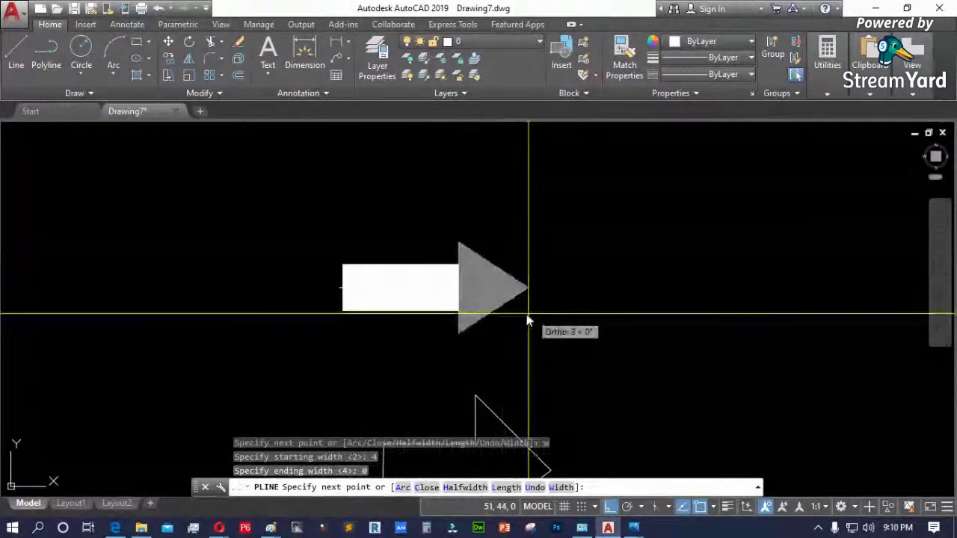
{"action": "left_click", "coordinate": [527, 314]}
{"action": "key", "text": "Return"}
{"action": "scroll", "coordinate": [461, 301], "scroll_direction": "down", "scroll_amount": 3}
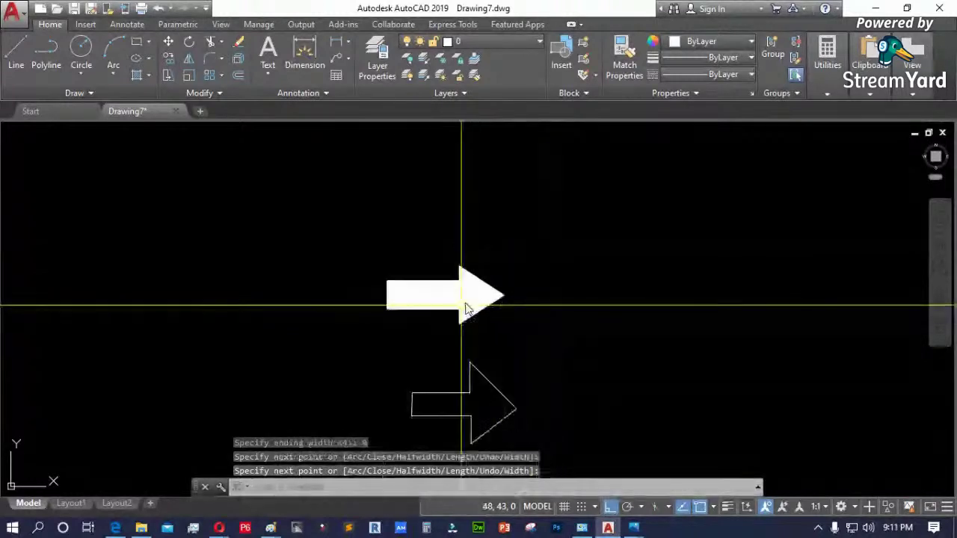
{"action": "scroll", "coordinate": [445, 309], "scroll_direction": "up", "scroll_amount": 2}
{"action": "scroll", "coordinate": [444, 310], "scroll_direction": "up", "scroll_amount": 2}
{"action": "scroll", "coordinate": [434, 242], "scroll_direction": "down", "scroll_amount": 2}
{"action": "type", "text": "pl"}
{"action": "key", "text": "Return"}
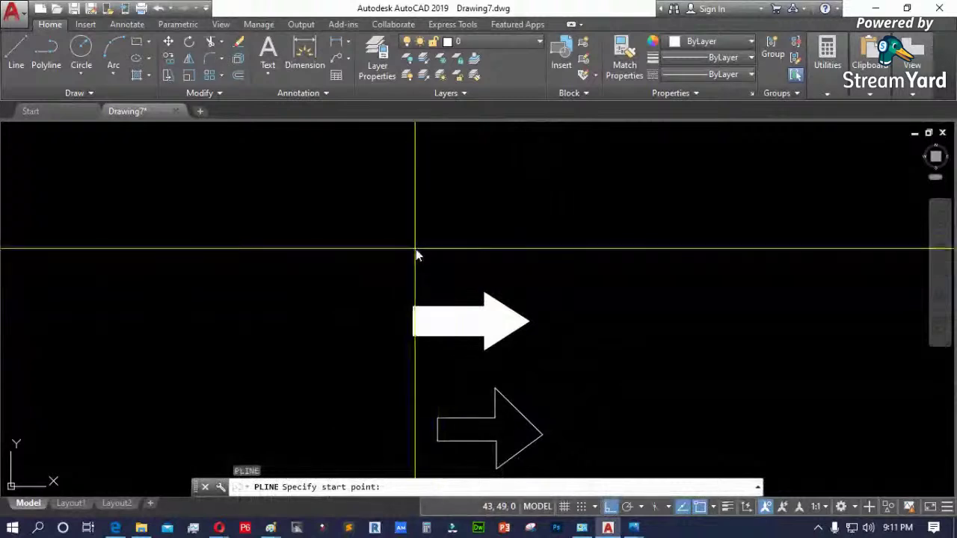
- Draw a stray polyline segment, cancel it, and erase it with a selection window
{"action": "left_click", "coordinate": [416, 249]}
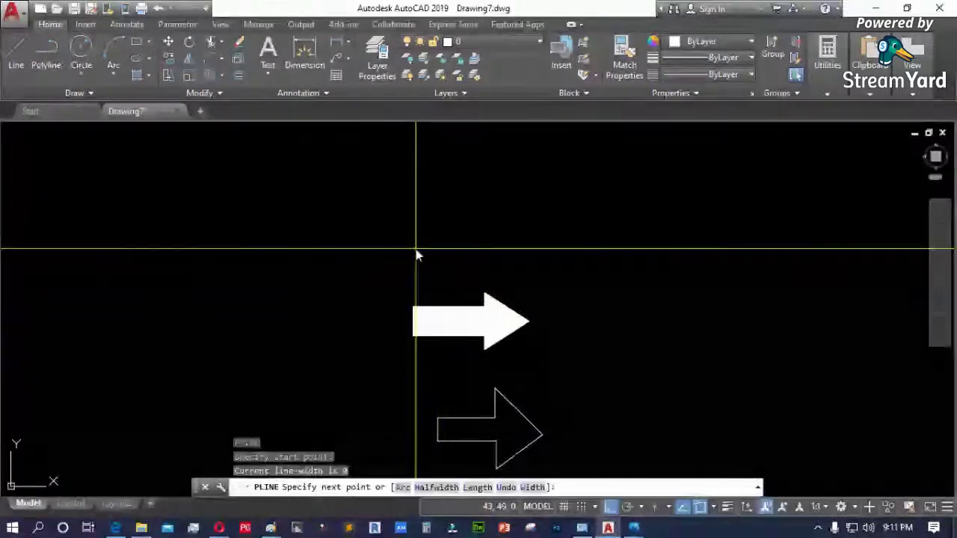
{"action": "scroll", "coordinate": [439, 252], "scroll_direction": "up", "scroll_amount": 2}
{"action": "left_click", "coordinate": [454, 268]}
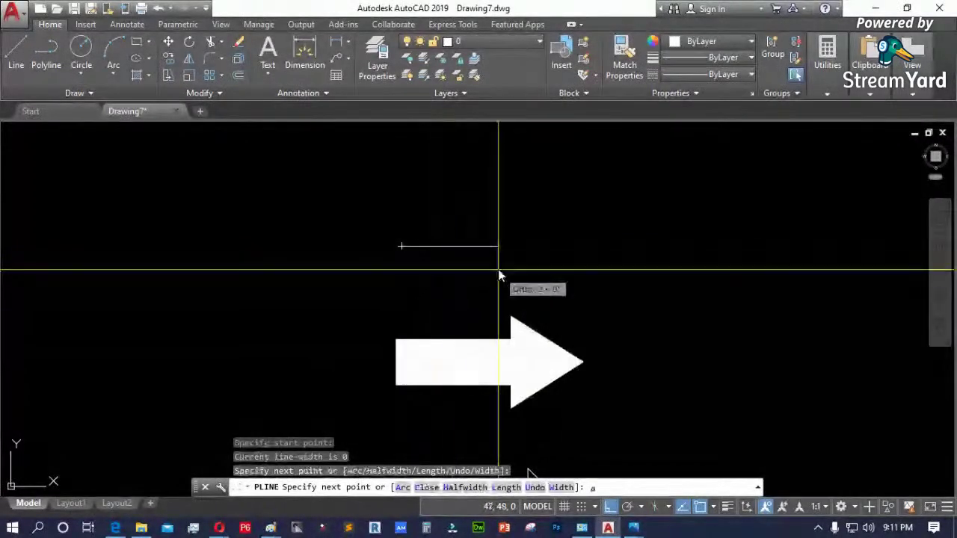
{"action": "type", "text": "a"}
{"action": "key", "text": "Return"}
{"action": "key", "text": "Escape"}
{"action": "left_click", "coordinate": [461, 274]}
{"action": "left_click", "coordinate": [397, 210]}
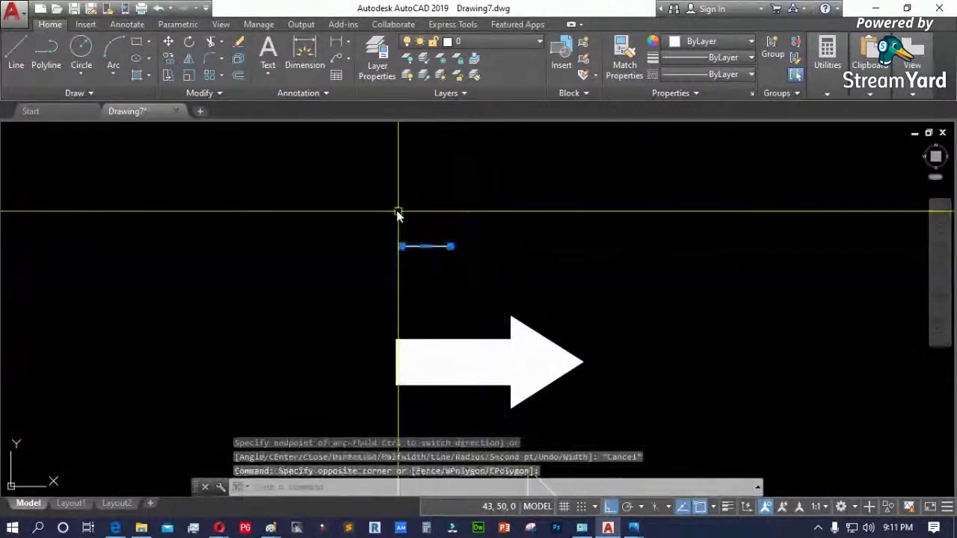
{"action": "key", "text": "Delete"}
- Start a new polyline with width 2 and draw a straight thick segment
{"action": "type", "text": "pl"}
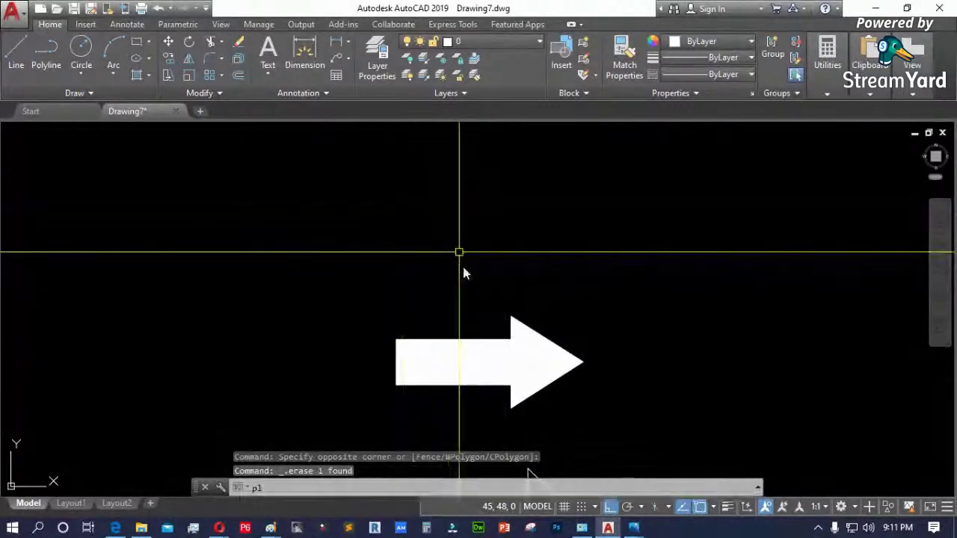
{"action": "key", "text": "Return"}
{"action": "left_click", "coordinate": [388, 234]}
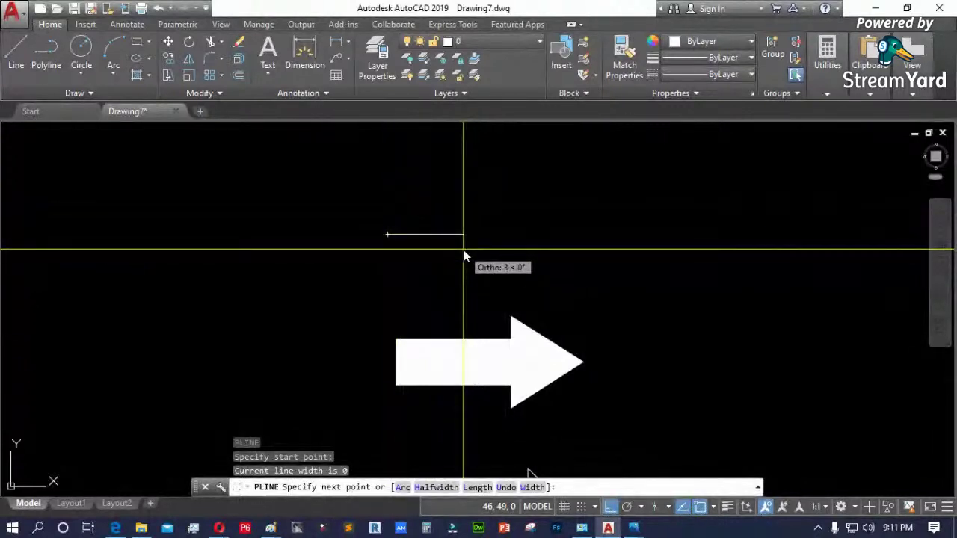
{"action": "type", "text": "w"}
{"action": "key", "text": "Return"}
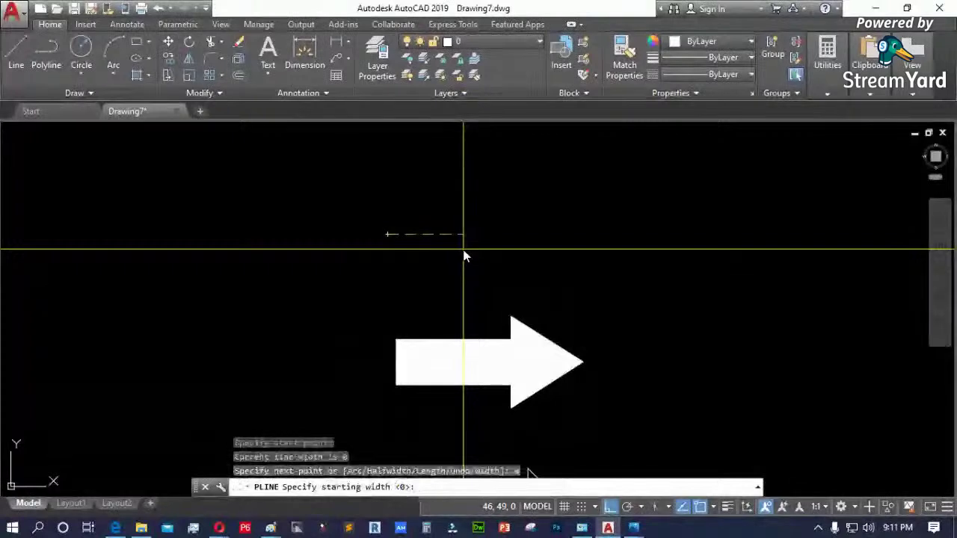
{"action": "type", "text": "2"}
{"action": "key", "text": "Return"}
{"action": "key", "text": "Return"}
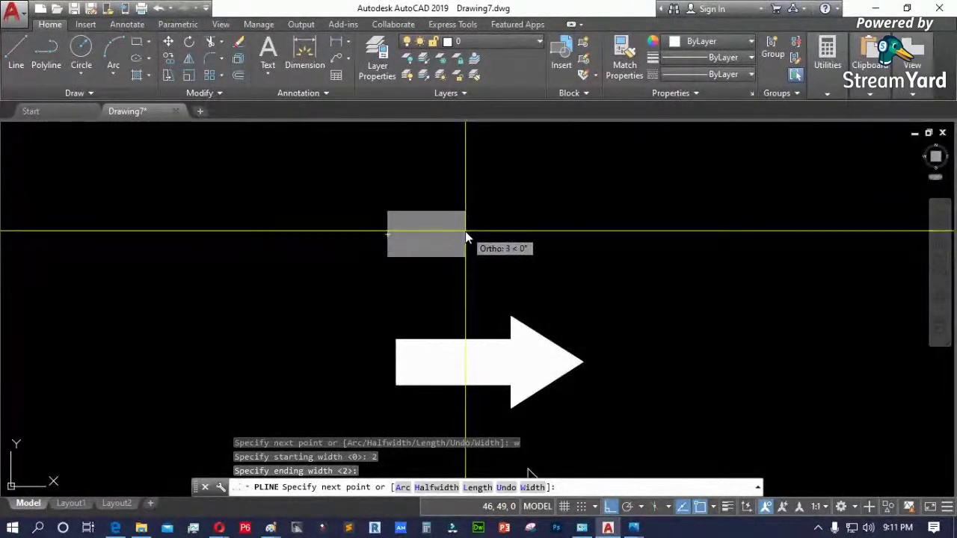
{"action": "left_click", "coordinate": [454, 224]}
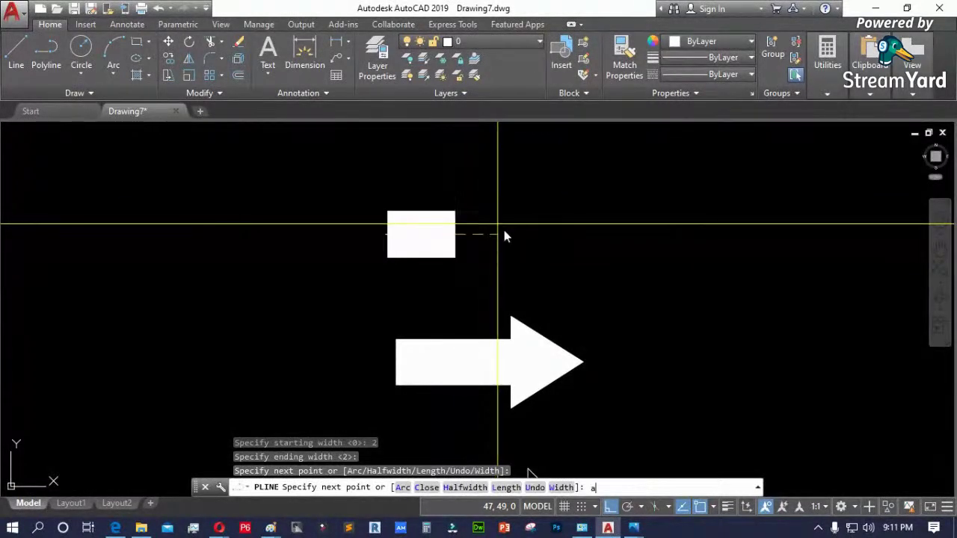
- Try an arc continuation with Ortho off, then cancel it and select the thick bar
{"action": "type", "text": "a"}
{"action": "key", "text": "Return"}
{"action": "scroll", "coordinate": [510, 246], "scroll_direction": "down", "scroll_amount": 4}
{"action": "scroll", "coordinate": [534, 203], "scroll_direction": "up", "scroll_amount": 4}
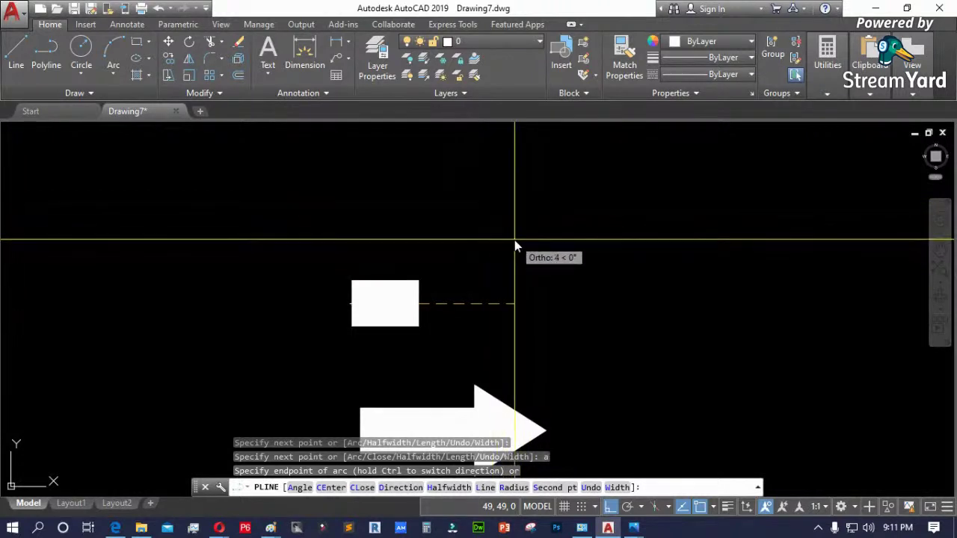
{"action": "key", "text": "F8"}
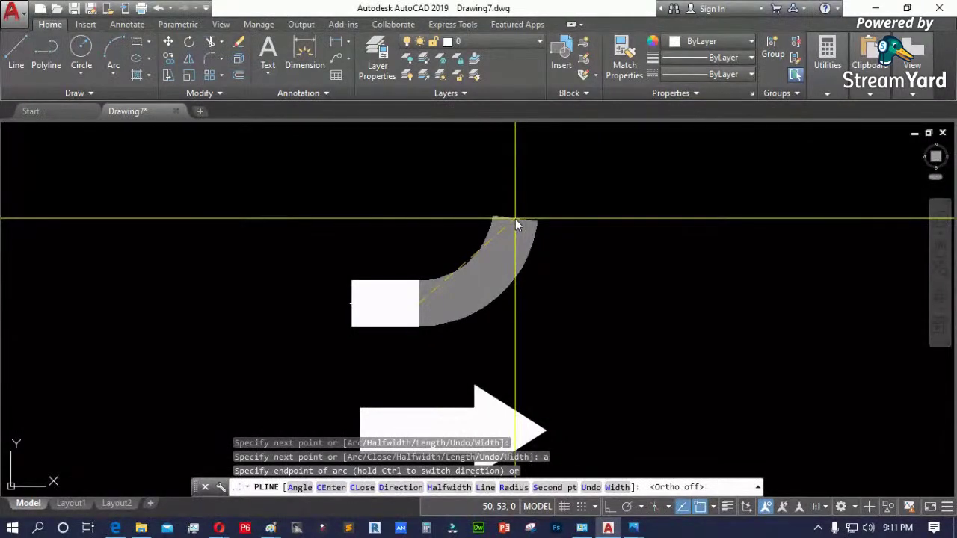
{"action": "type", "text": "0"}
{"action": "key", "text": "Return"}
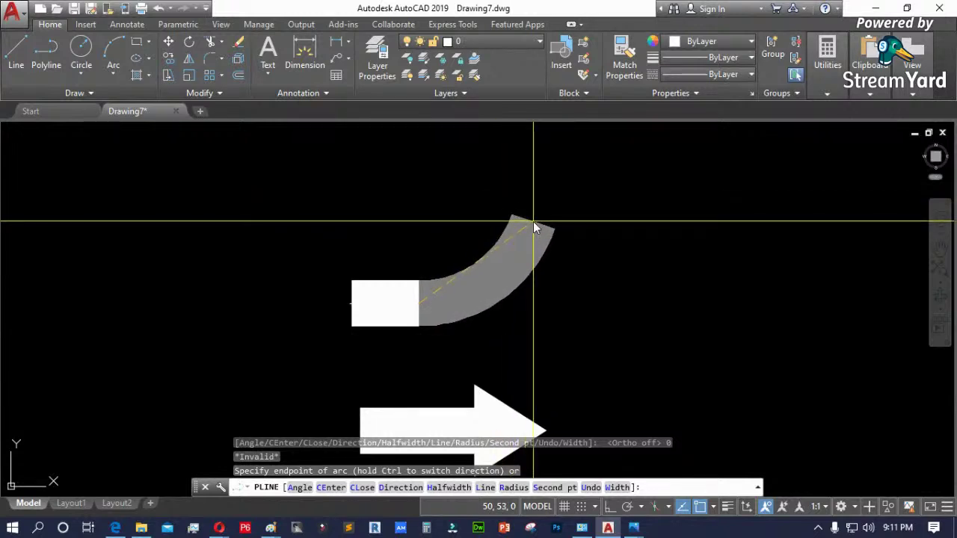
{"action": "key", "text": "Escape"}
{"action": "left_click", "coordinate": [448, 259]}
{"action": "left_click", "coordinate": [275, 321]}
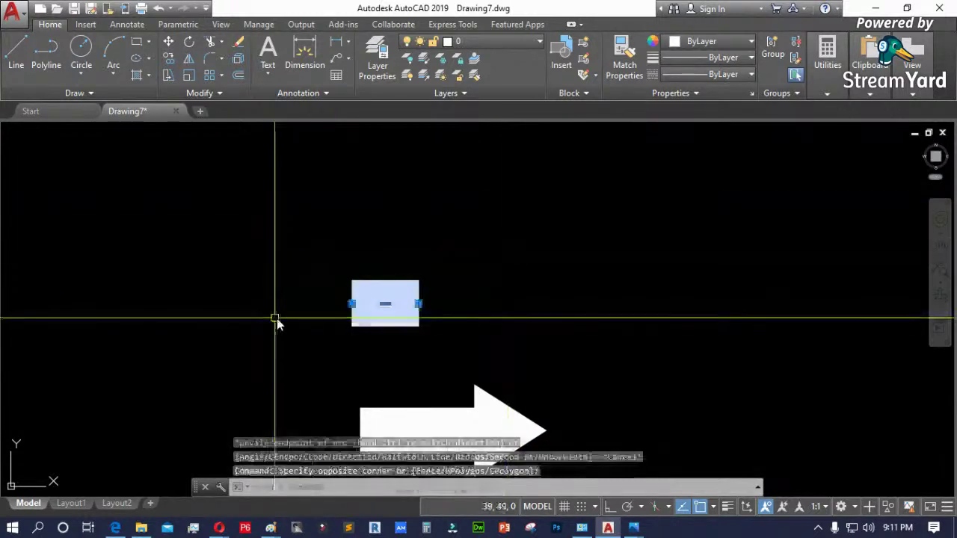
- Delete the bar and draw a new polyline's straight thick stem with Ortho on
{"action": "key", "text": "Delete"}
{"action": "type", "text": "pl"}
{"action": "key", "text": "Return"}
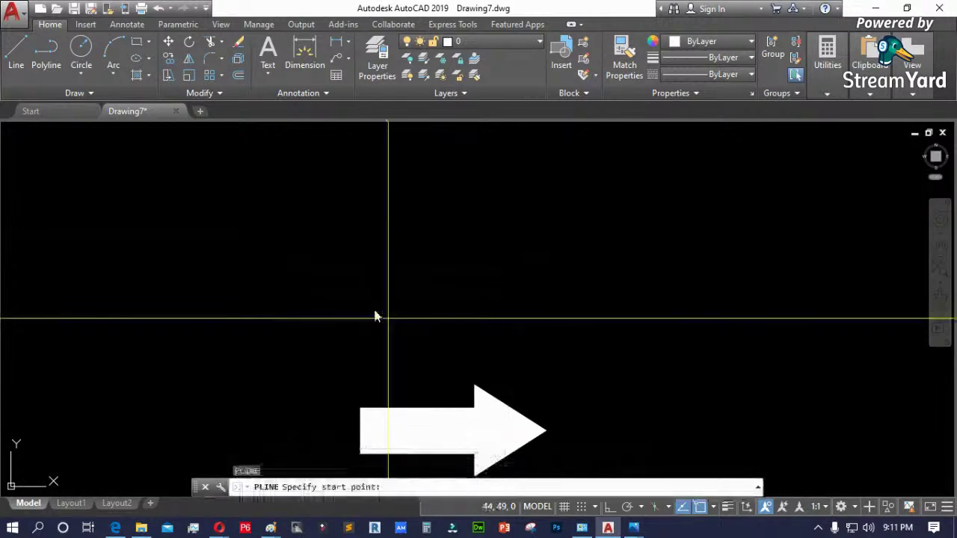
{"action": "left_click", "coordinate": [371, 313]}
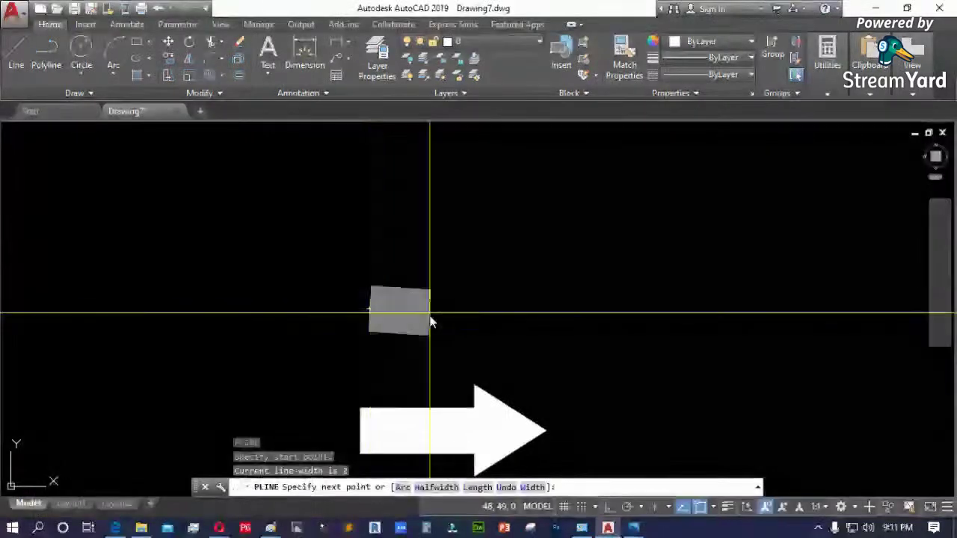
{"action": "key", "text": "F8"}
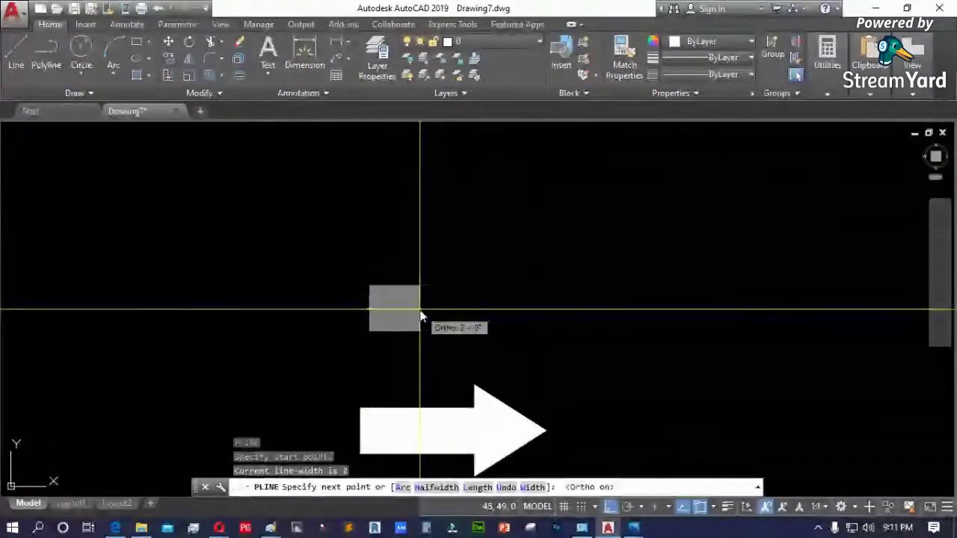
{"action": "left_click", "coordinate": [420, 317]}
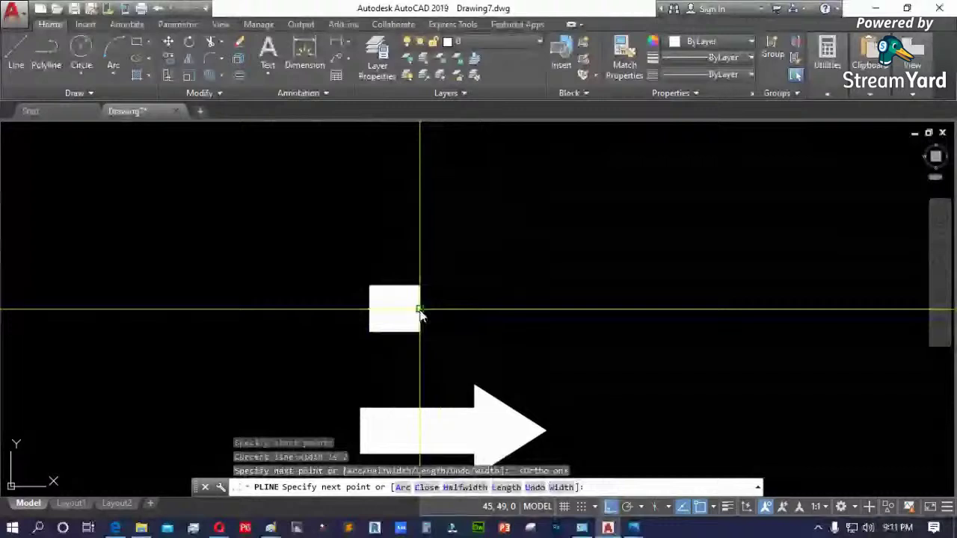
{"action": "type", "text": "a"}
{"action": "key", "text": "Return"}
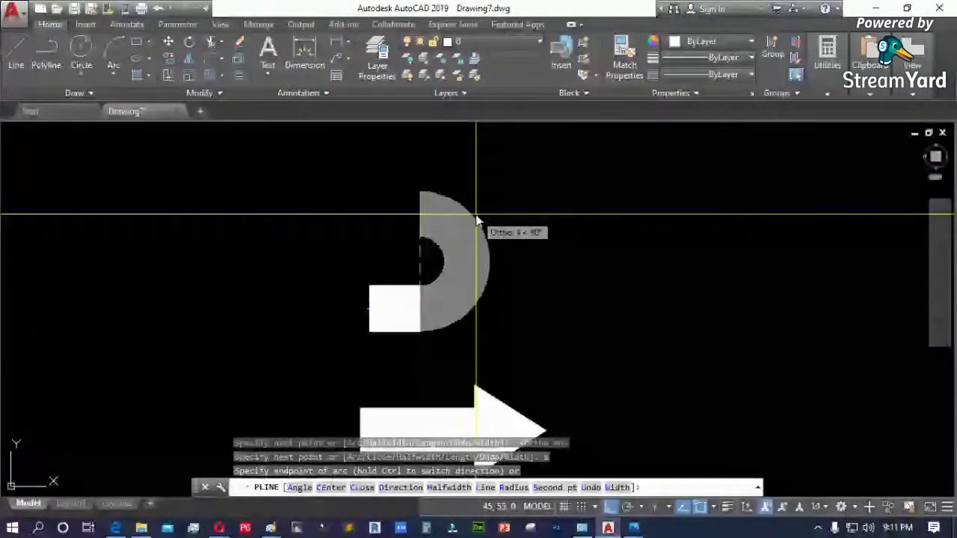
- Add width-2 arc segments curving the stem upward to the top
{"action": "scroll", "coordinate": [476, 219], "scroll_direction": "up", "scroll_amount": 2}
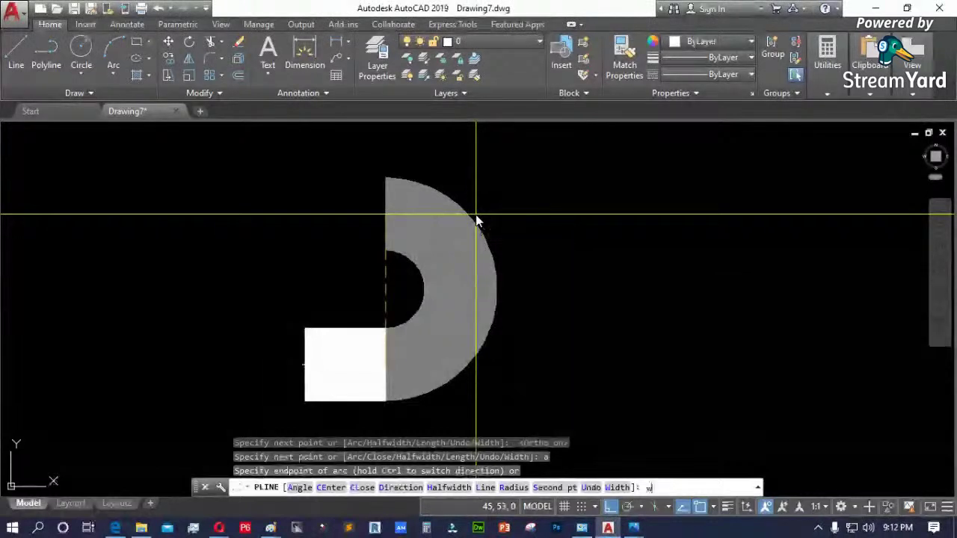
{"action": "key", "text": "Return"}
{"action": "key", "text": "Return"}
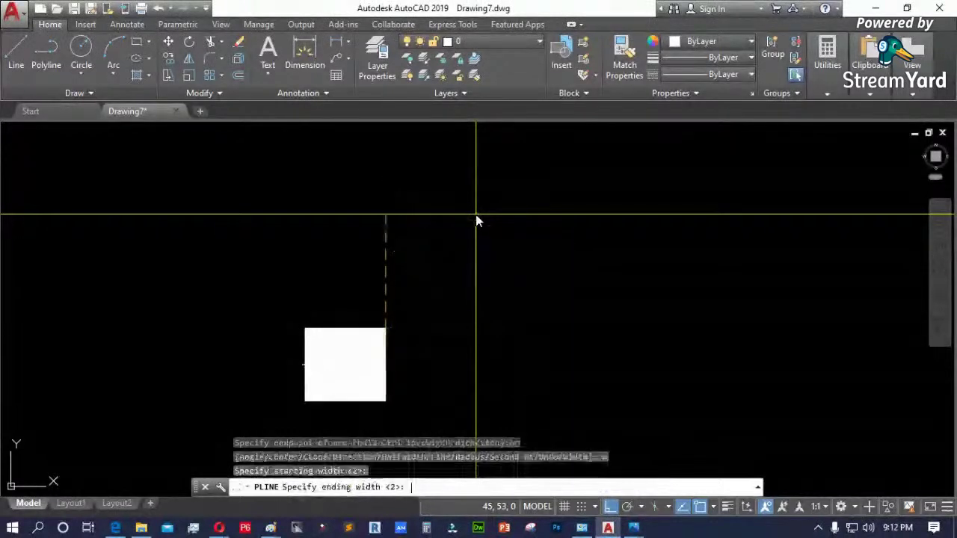
{"action": "key", "text": "Return"}
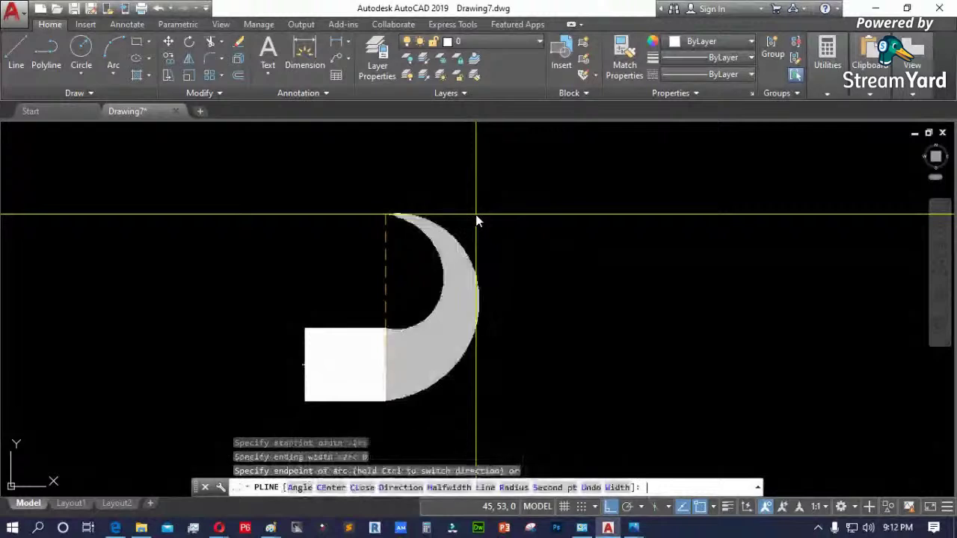
{"action": "left_click", "coordinate": [476, 215]}
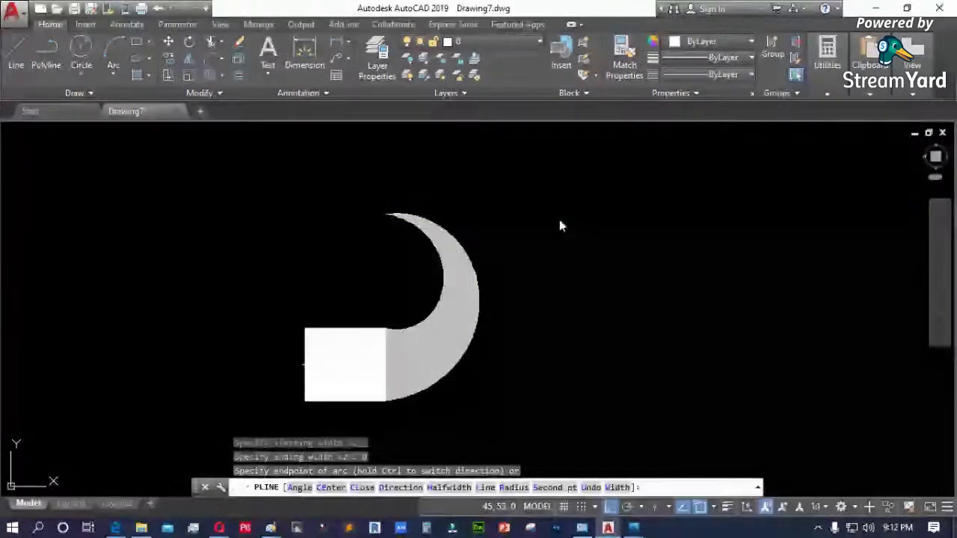
{"action": "key", "text": "F8"}
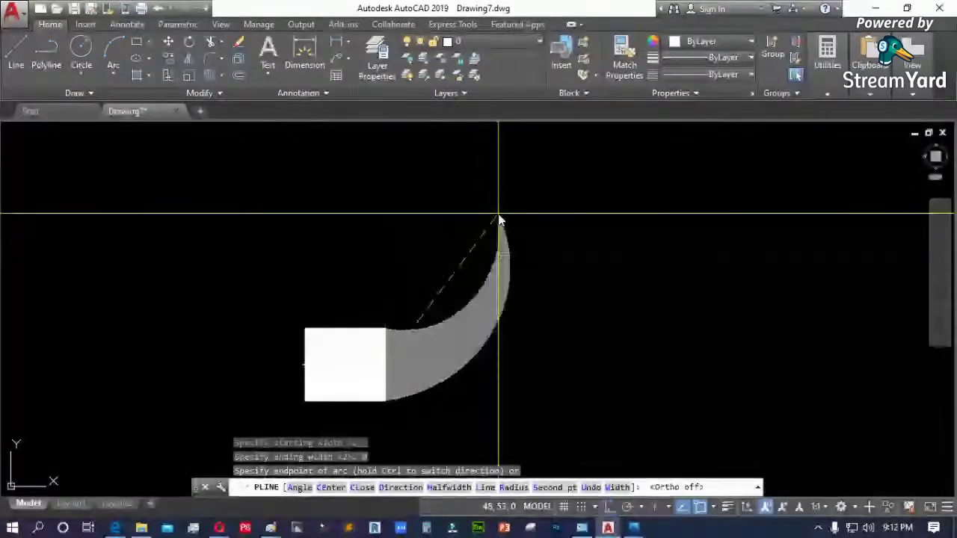
{"action": "key", "text": "F8"}
{"action": "key", "text": "F8"}
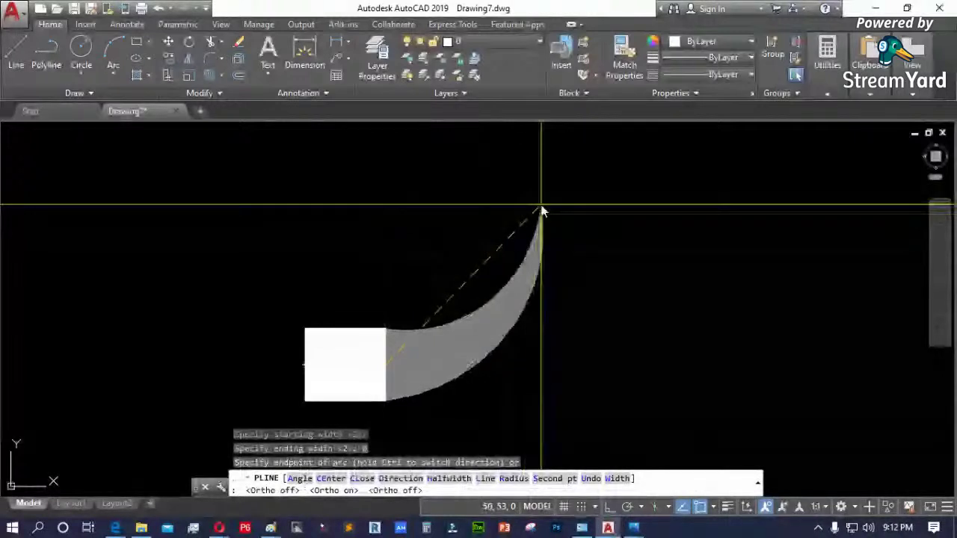
{"action": "left_click", "coordinate": [541, 211]}
{"action": "scroll", "coordinate": [538, 215], "scroll_direction": "up", "scroll_amount": 3}
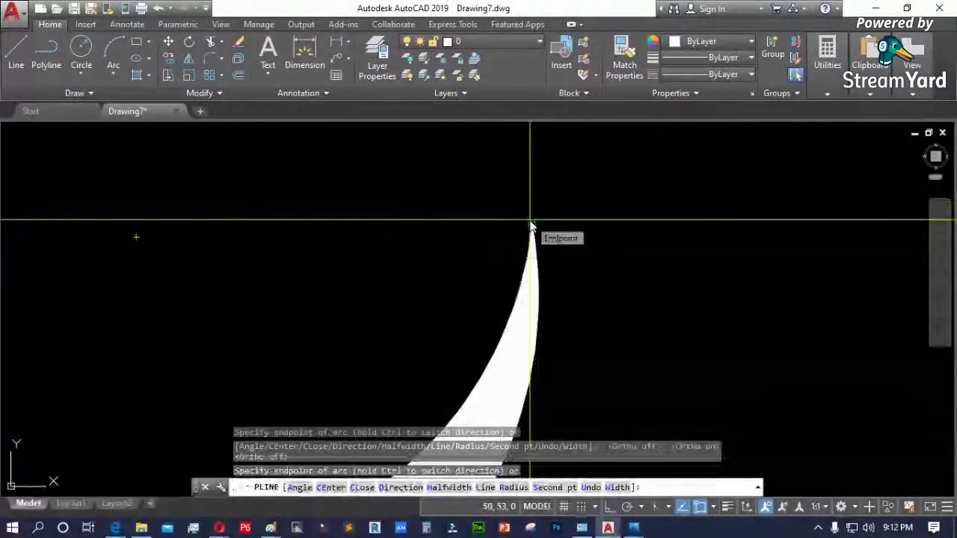
- Add a straight arrowhead tapering from width 4 to 0, finish the arrow, and select it
{"action": "type", "text": "w"}
{"action": "key", "text": "Return"}
{"action": "type", "text": "4"}
{"action": "key", "text": "Return"}
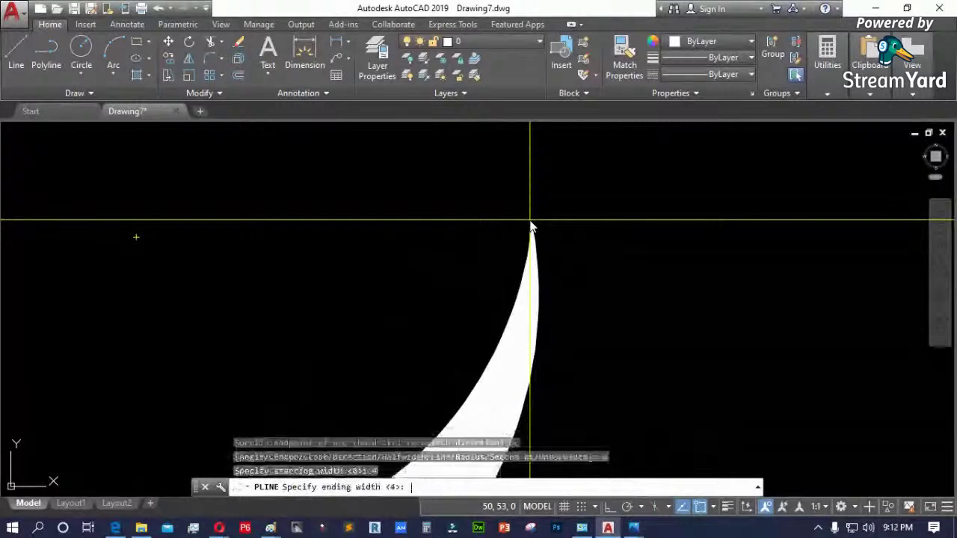
{"action": "key", "text": "Return"}
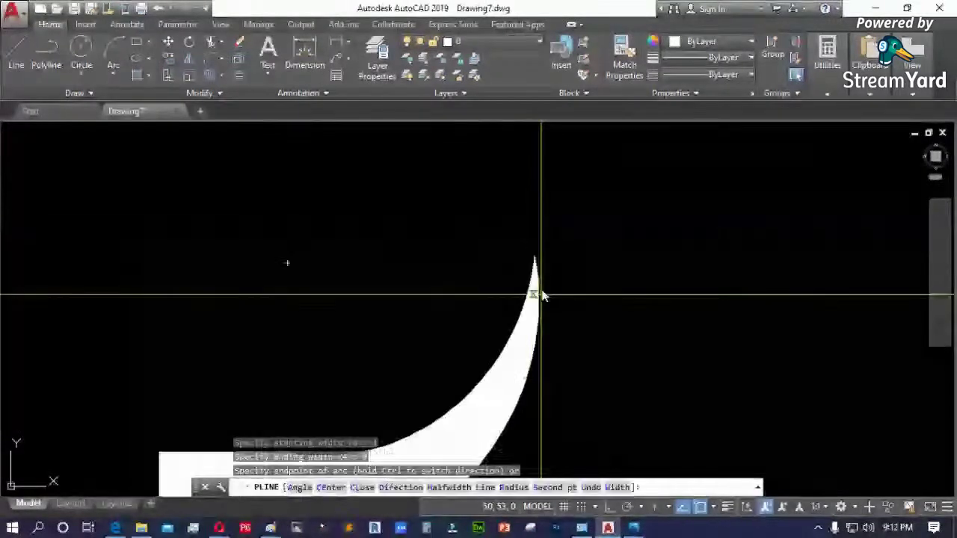
{"action": "type", "text": "l"}
{"action": "key", "text": "Return"}
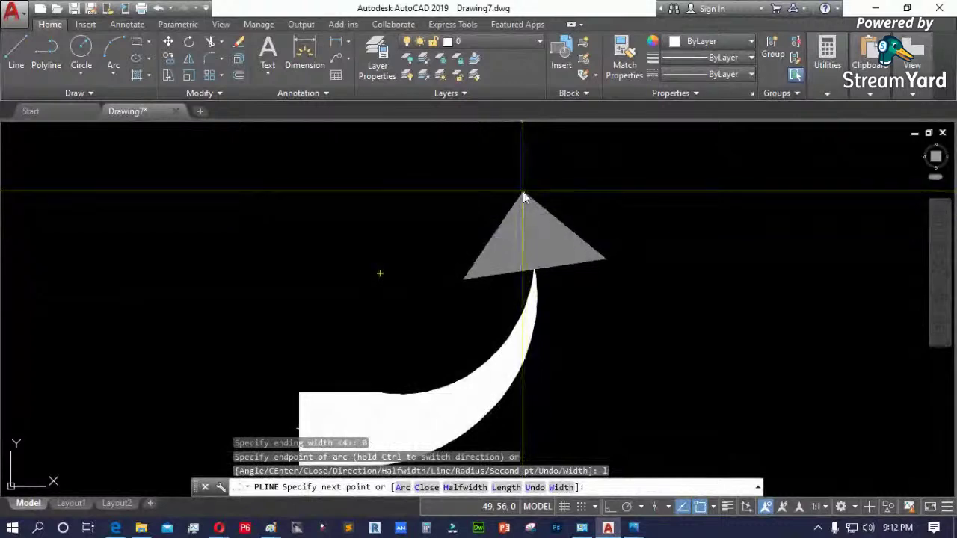
{"action": "left_click", "coordinate": [522, 192]}
{"action": "key", "text": "Return"}
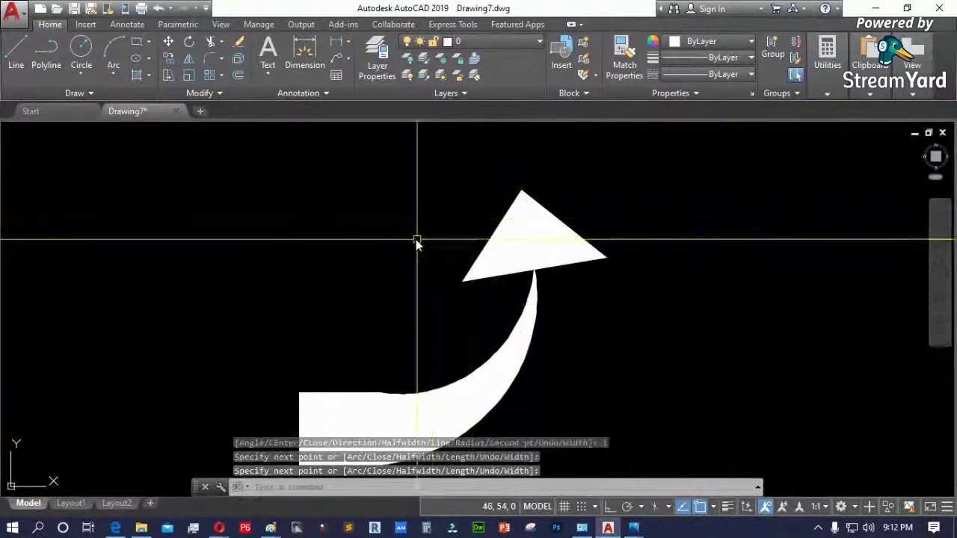
{"action": "left_click", "coordinate": [462, 380]}
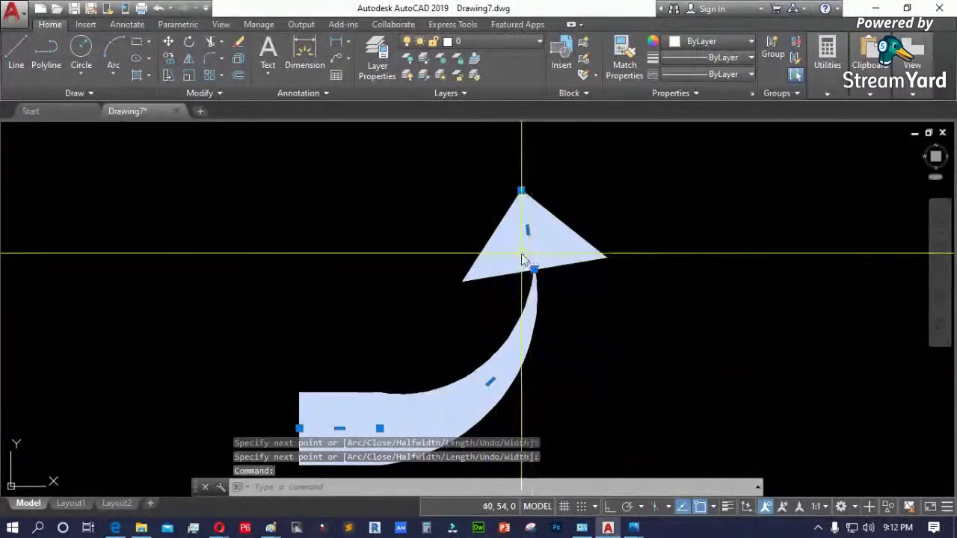
- Stretch the arrow's stem grip to the outline's junction point
{"action": "scroll", "coordinate": [496, 397], "scroll_direction": "up", "scroll_amount": 2}
{"action": "left_click", "coordinate": [494, 369]}
{"action": "scroll", "coordinate": [496, 365], "scroll_direction": "up", "scroll_amount": 1}
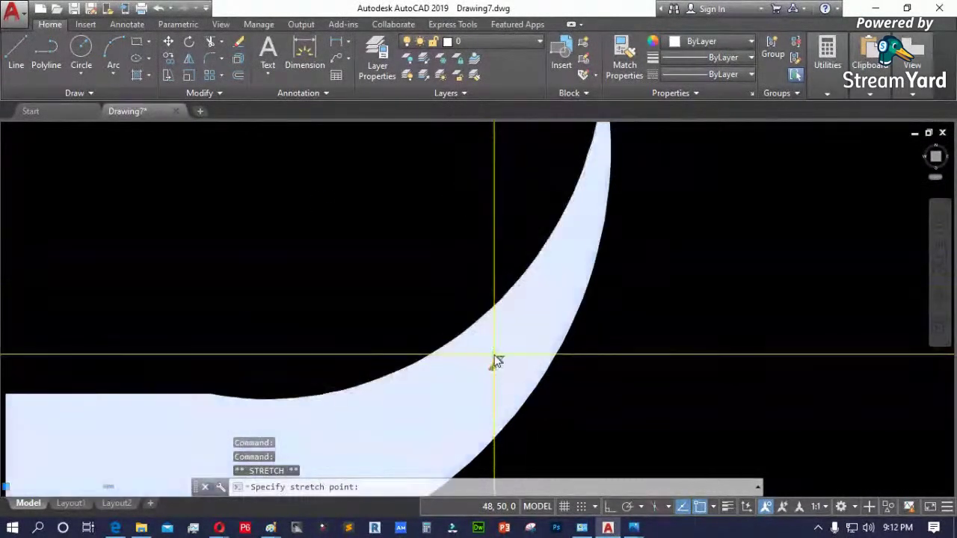
{"action": "scroll", "coordinate": [399, 289], "scroll_direction": "down", "scroll_amount": 4}
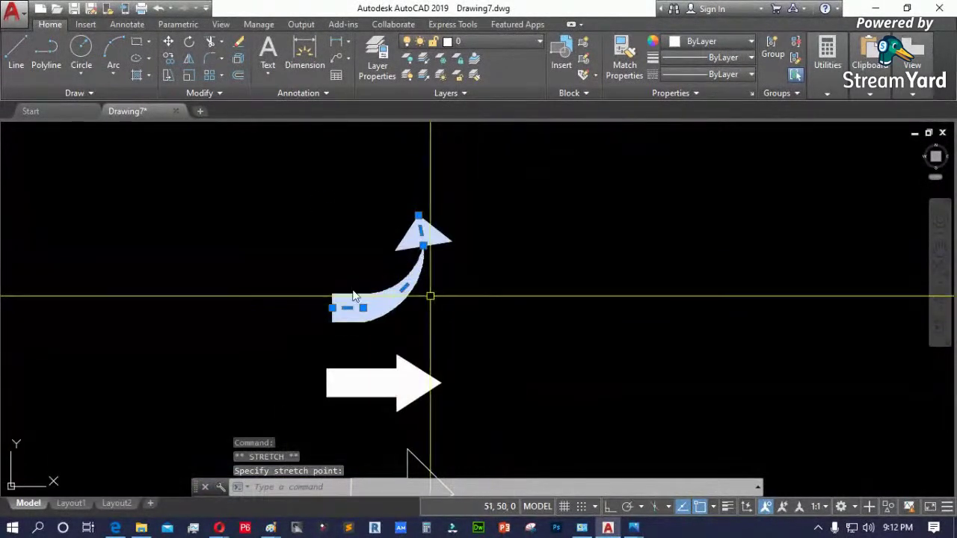
{"action": "scroll", "coordinate": [431, 295], "scroll_direction": "down", "scroll_amount": 5}
{"action": "scroll", "coordinate": [273, 402], "scroll_direction": "up", "scroll_amount": 3}
{"action": "scroll", "coordinate": [429, 299], "scroll_direction": "down", "scroll_amount": 2}
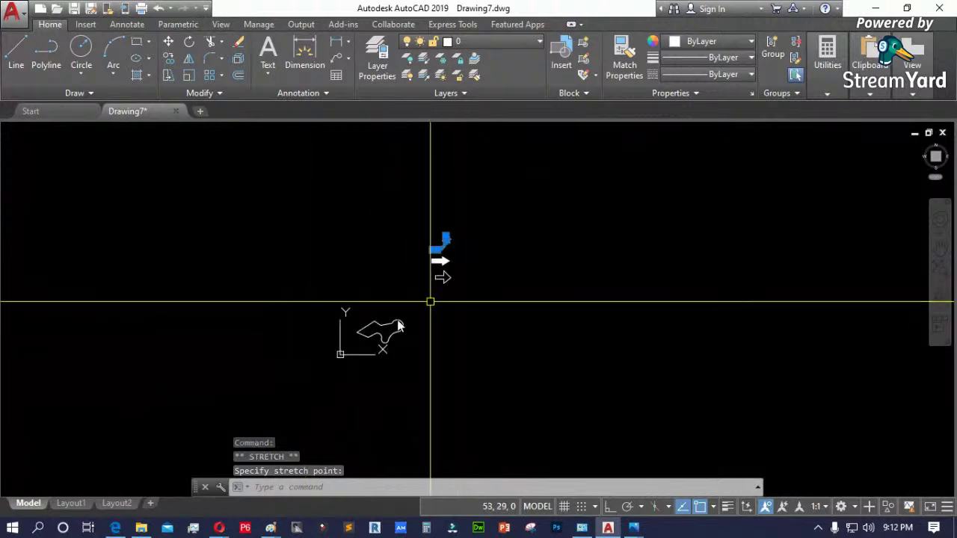
{"action": "scroll", "coordinate": [433, 281], "scroll_direction": "up", "scroll_amount": 8}
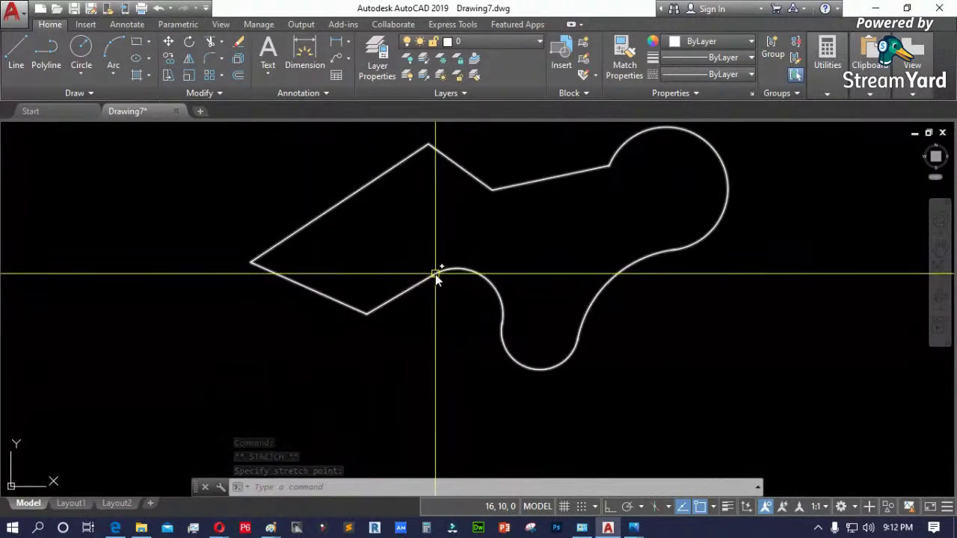
{"action": "left_click", "coordinate": [438, 269]}
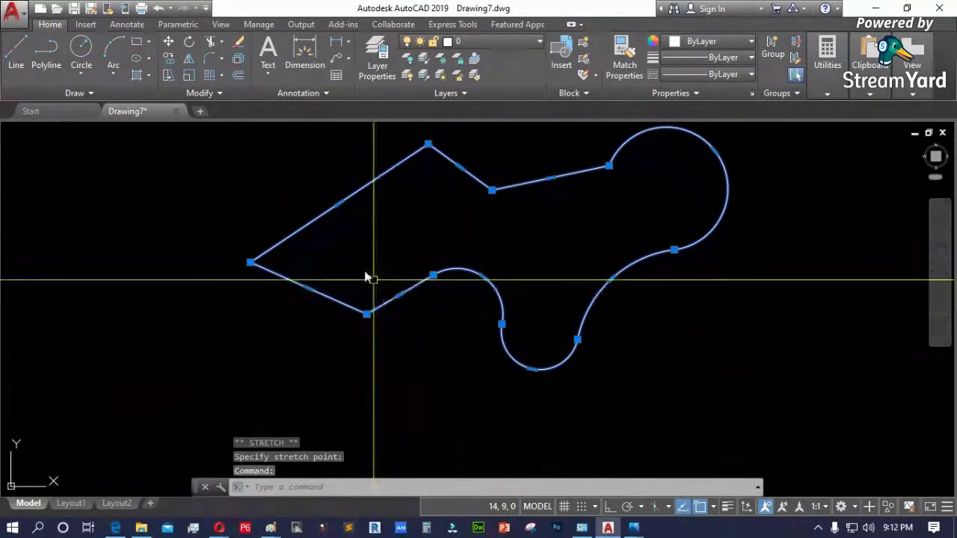
{"action": "key", "text": "Escape"}
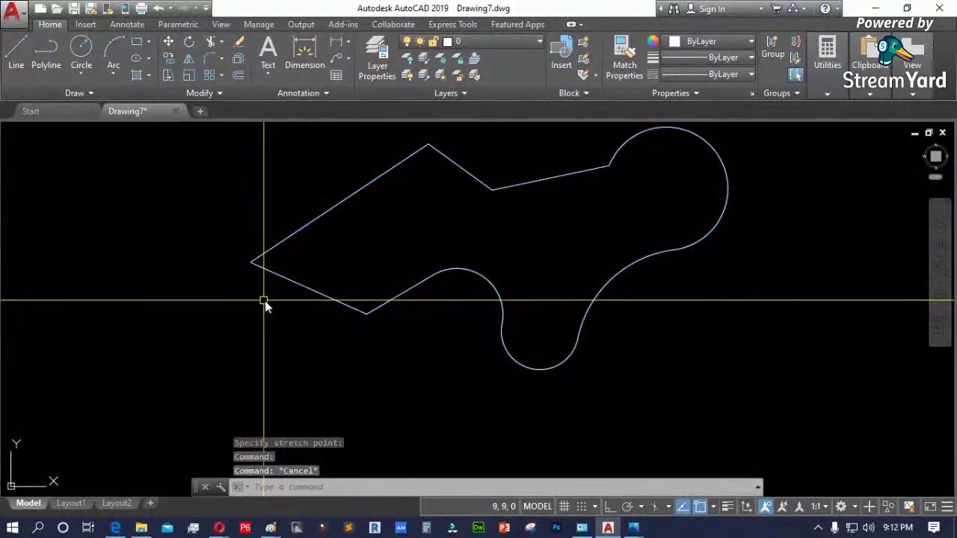
- Draw a short horizontal line below the shape with LINE
{"action": "type", "text": "l"}
{"action": "key", "text": "Return"}
{"action": "left_click", "coordinate": [448, 420]}
{"action": "left_click", "coordinate": [567, 422]}
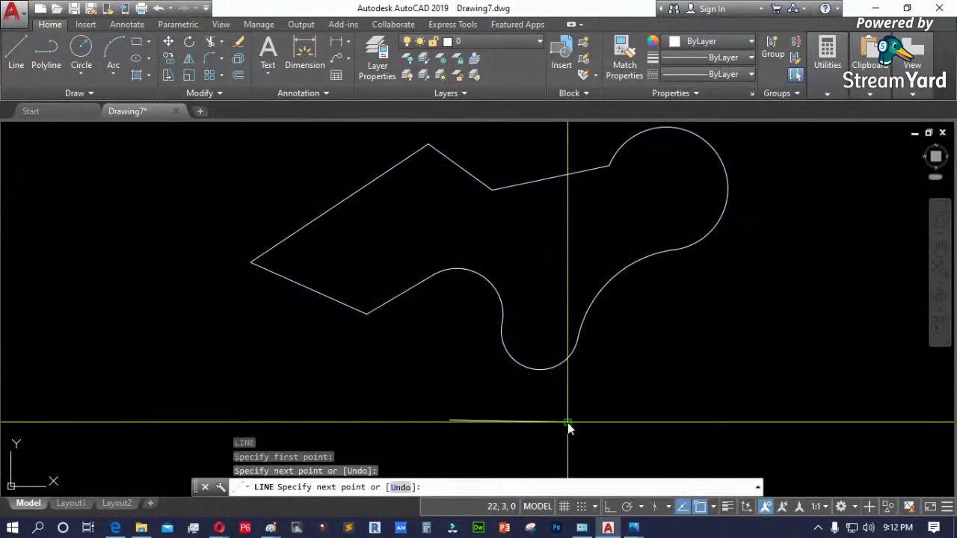
{"action": "key", "text": "Return"}
- Select and deselect the new line and the outline shape to inspect them
{"action": "scroll", "coordinate": [548, 452], "scroll_direction": "up", "scroll_amount": 5}
{"action": "left_click", "coordinate": [525, 379]}
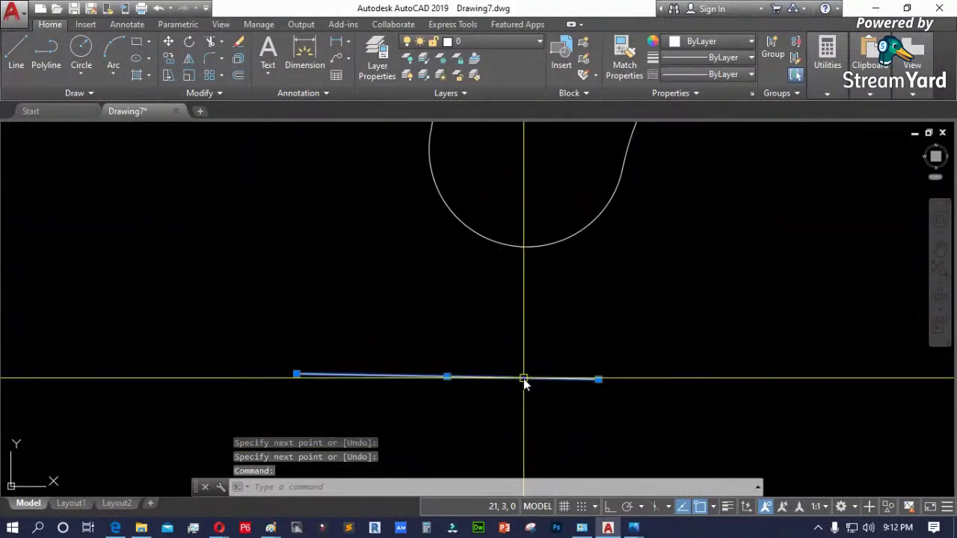
{"action": "mouse_move", "coordinate": [598, 383]}
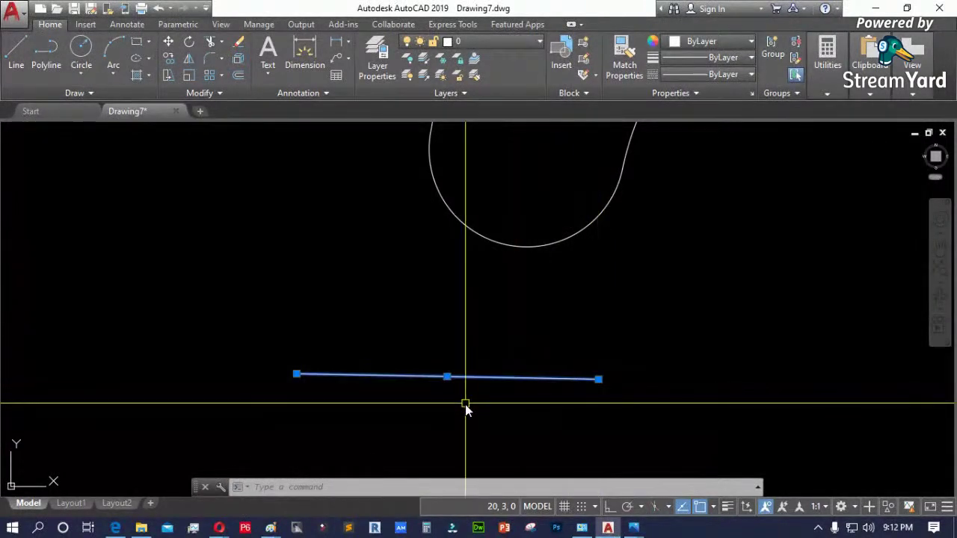
{"action": "scroll", "coordinate": [478, 403], "scroll_direction": "down", "scroll_amount": 3}
{"action": "key", "text": "Escape"}
{"action": "left_click", "coordinate": [341, 282]}
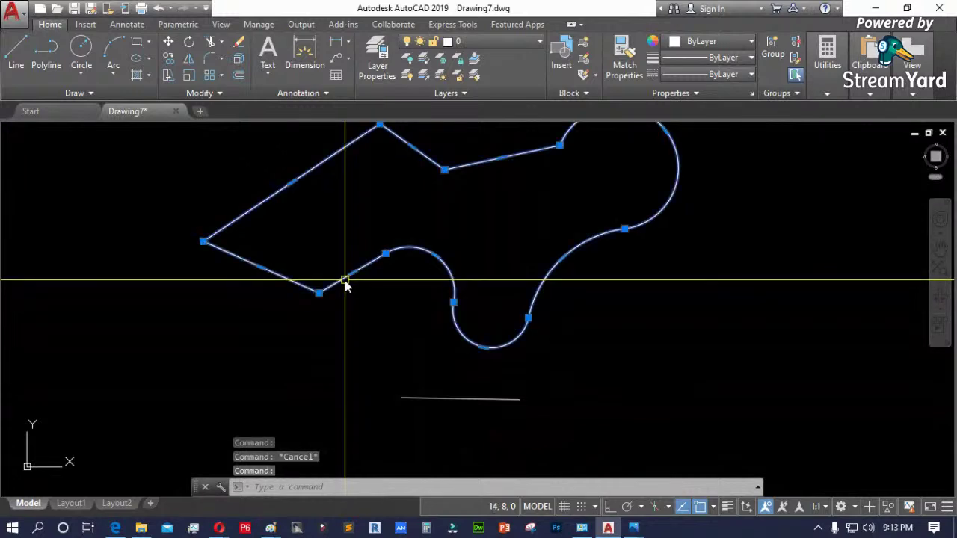
{"action": "key", "text": "Escape"}
{"action": "scroll", "coordinate": [292, 317], "scroll_direction": "down", "scroll_amount": 6}
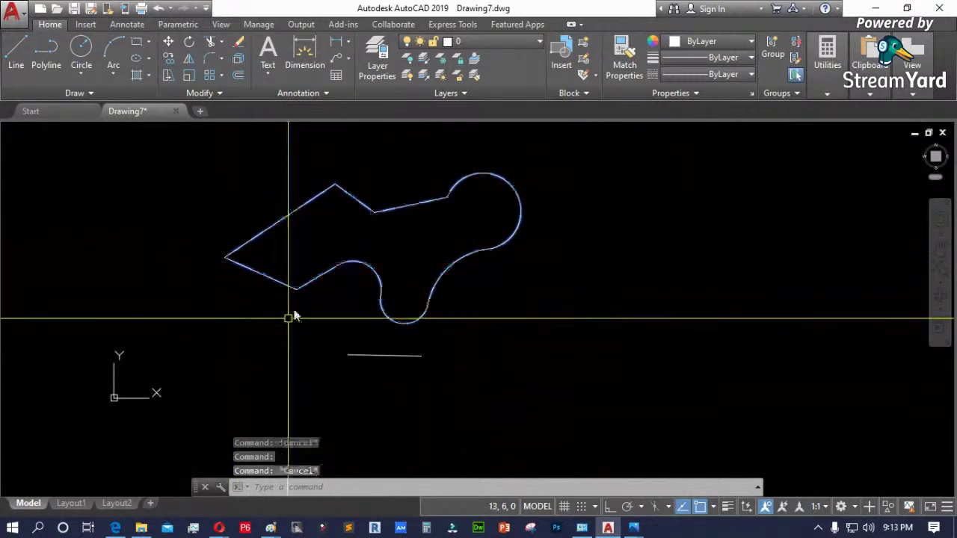
- Draw a seven-vertex open polyline to the right of the outline shape
{"action": "type", "text": "pl"}
{"action": "key", "text": "Return"}
{"action": "left_click", "coordinate": [634, 279]}
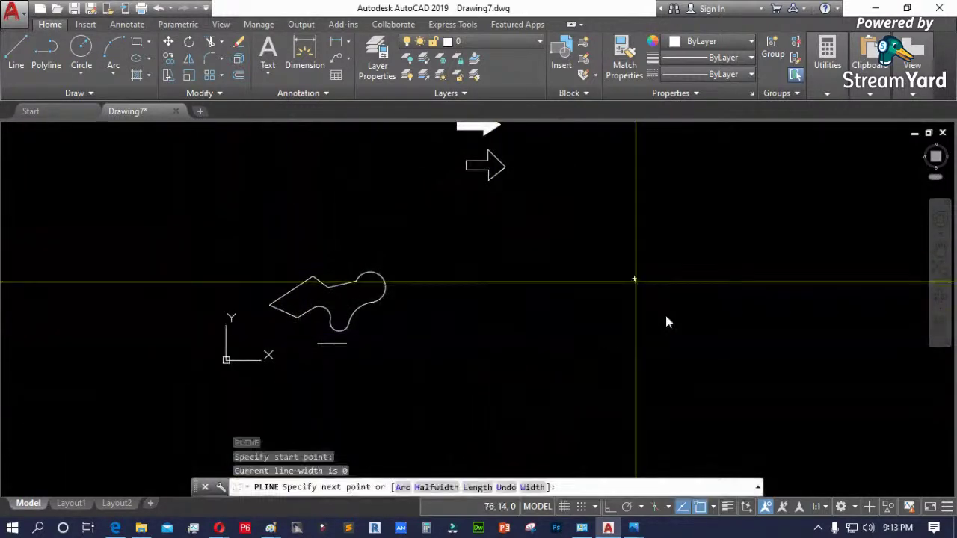
{"action": "left_click", "coordinate": [679, 329]}
{"action": "left_click", "coordinate": [634, 382]}
{"action": "left_click", "coordinate": [570, 344]}
{"action": "left_click", "coordinate": [501, 344]}
{"action": "left_click", "coordinate": [573, 293]}
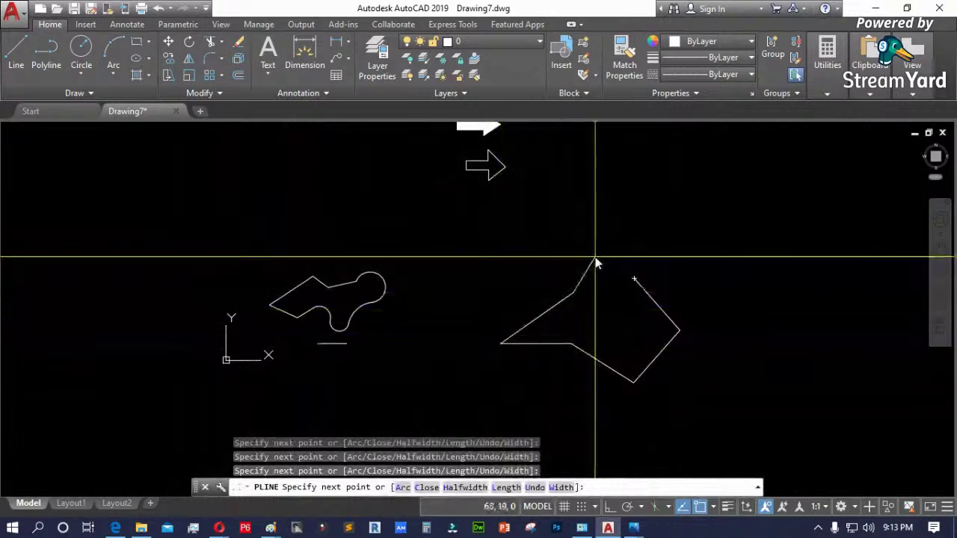
{"action": "left_click", "coordinate": [597, 256]}
{"action": "key", "text": "Return"}
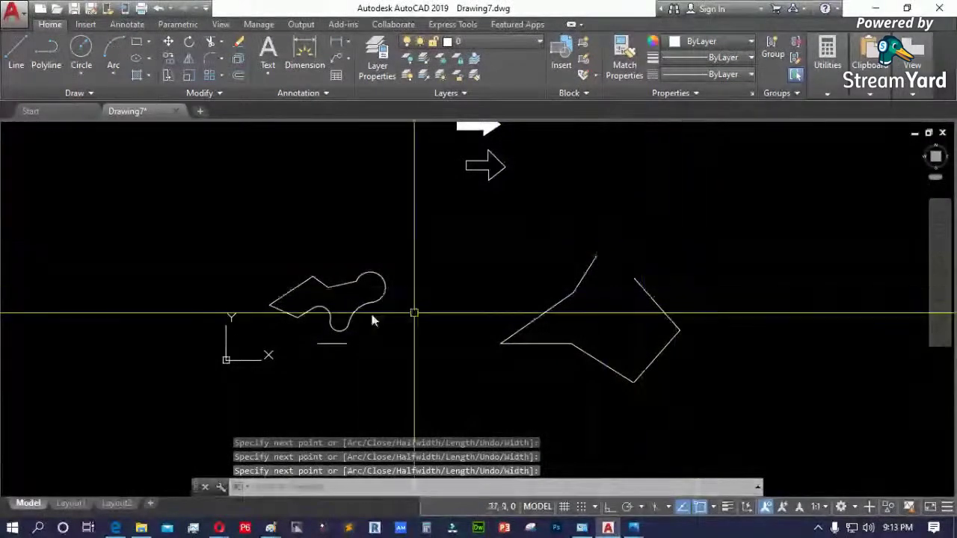
- Remove a corner vertex from the new polyline using its grip menu
{"action": "left_click", "coordinate": [653, 298]}
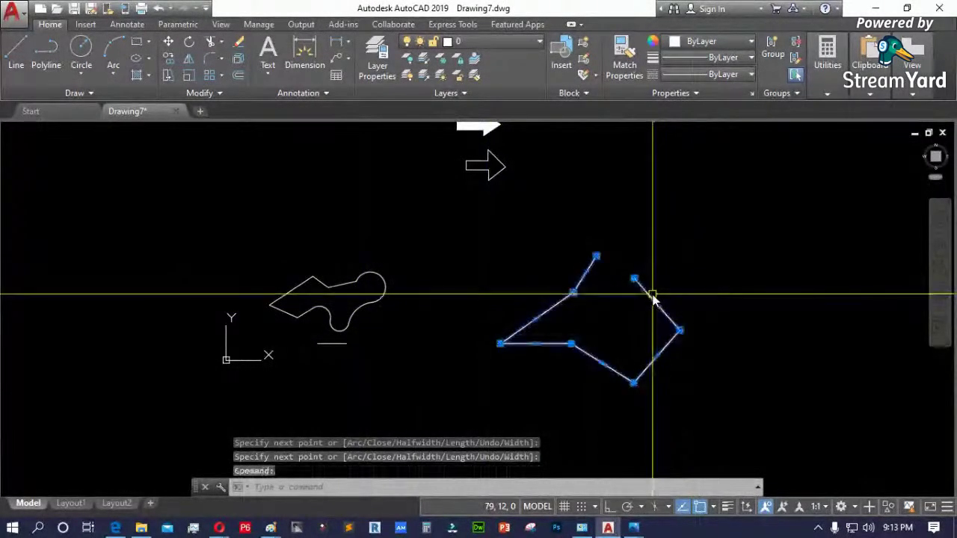
{"action": "scroll", "coordinate": [655, 296], "scroll_direction": "up", "scroll_amount": 2}
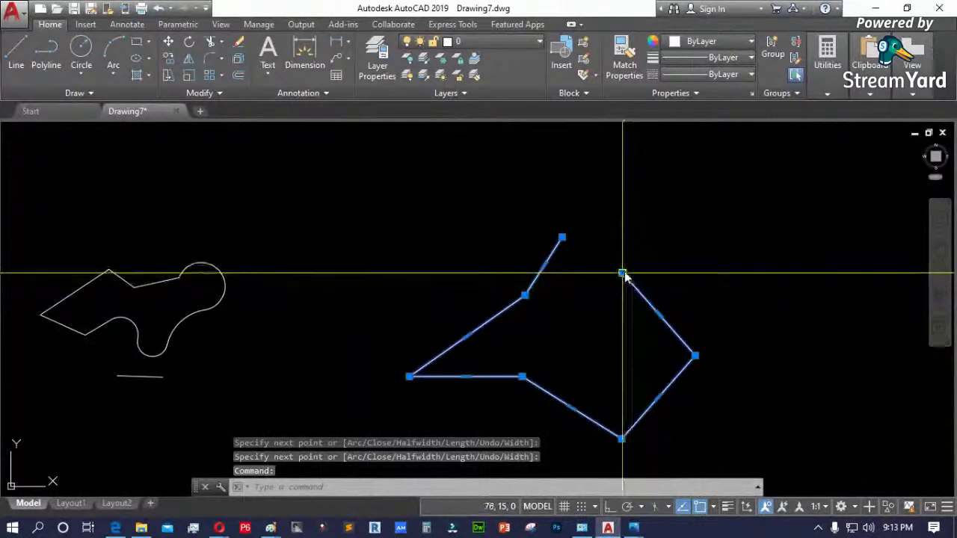
{"action": "mouse_move", "coordinate": [622, 273]}
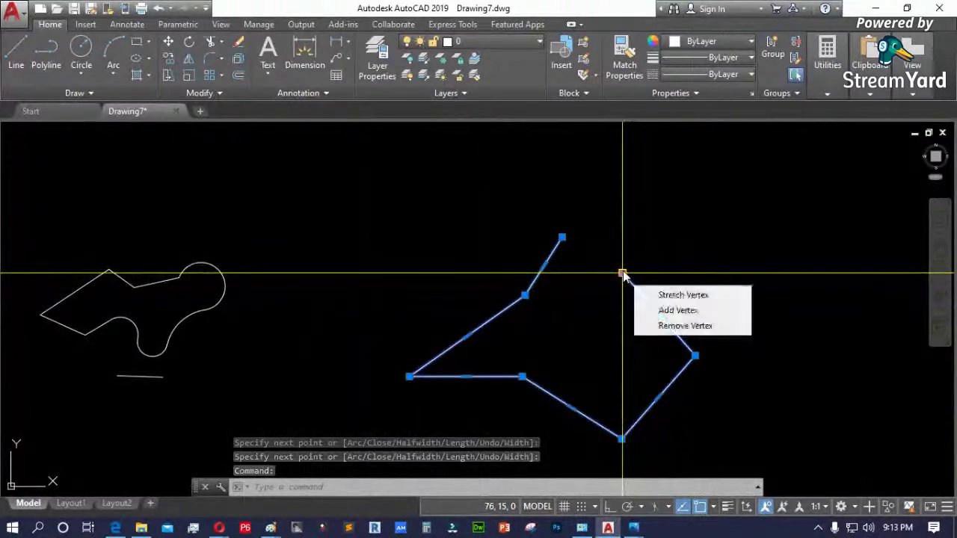
{"action": "left_click", "coordinate": [688, 331]}
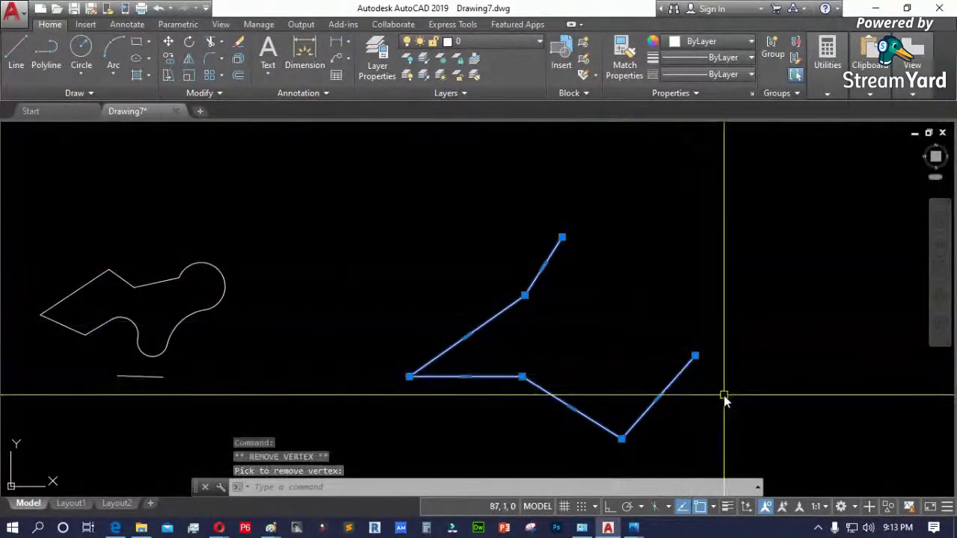
{"action": "scroll", "coordinate": [724, 395], "scroll_direction": "up", "scroll_amount": 2}
{"action": "scroll", "coordinate": [625, 263], "scroll_direction": "down", "scroll_amount": 4}
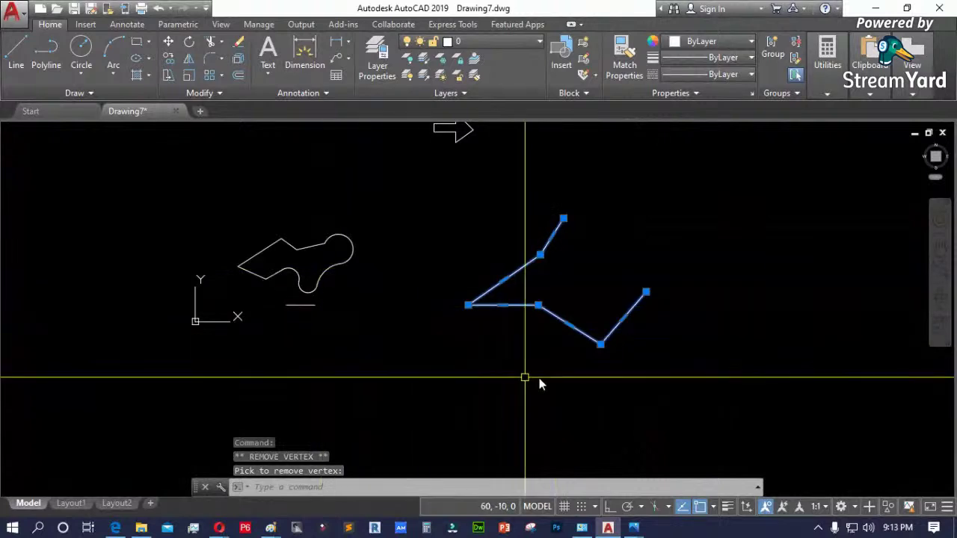
{"action": "key", "text": "Escape"}
{"action": "scroll", "coordinate": [568, 368], "scroll_direction": "up", "scroll_amount": 2}
{"action": "key", "text": "l"}
{"action": "key", "text": "Return"}
{"action": "left_click", "coordinate": [457, 376]}
{"action": "left_click", "coordinate": [571, 380]}
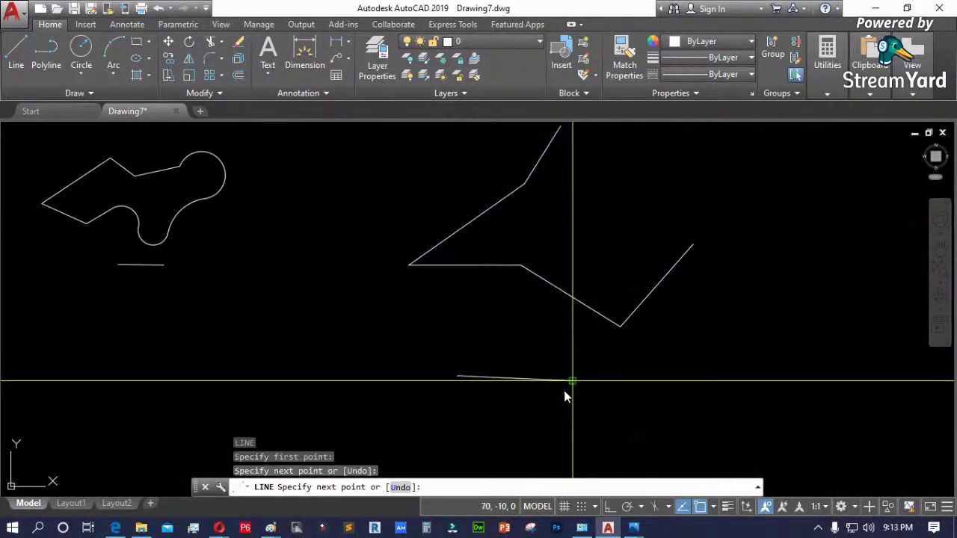
{"action": "key", "text": "Return"}
{"action": "left_click", "coordinate": [540, 383]}
{"action": "mouse_move", "coordinate": [573, 382]}
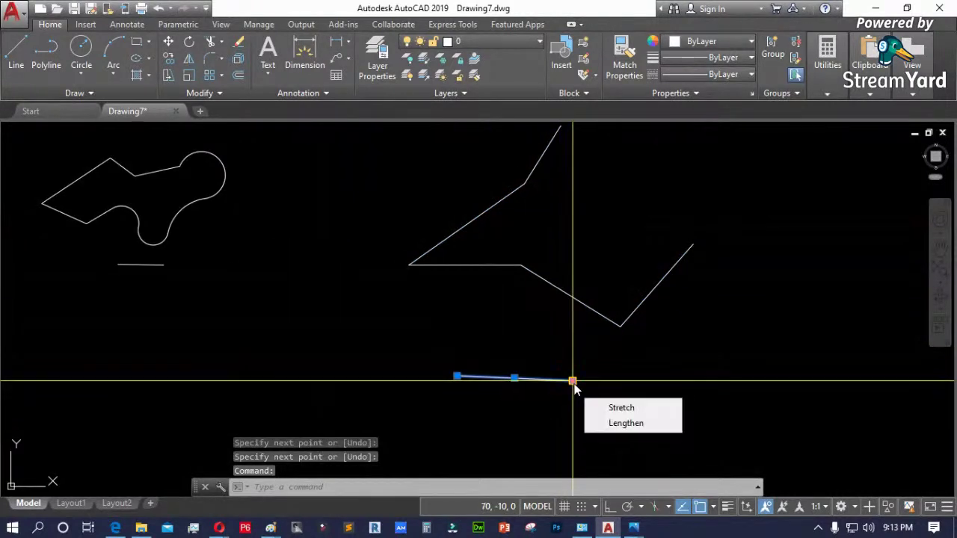
{"action": "left_click", "coordinate": [635, 407]}
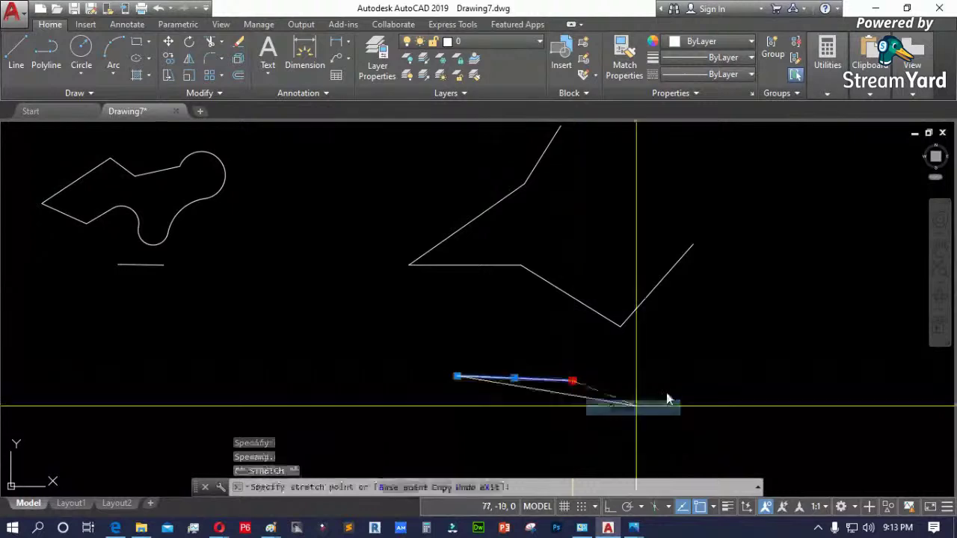
{"action": "left_click", "coordinate": [758, 339]}
{"action": "mouse_move", "coordinate": [758, 340]}
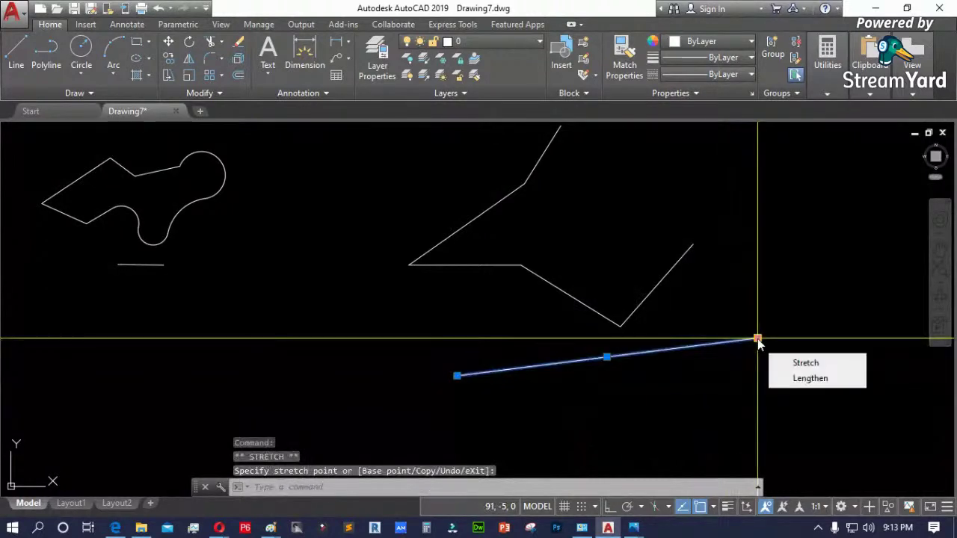
{"action": "left_click", "coordinate": [804, 380]}
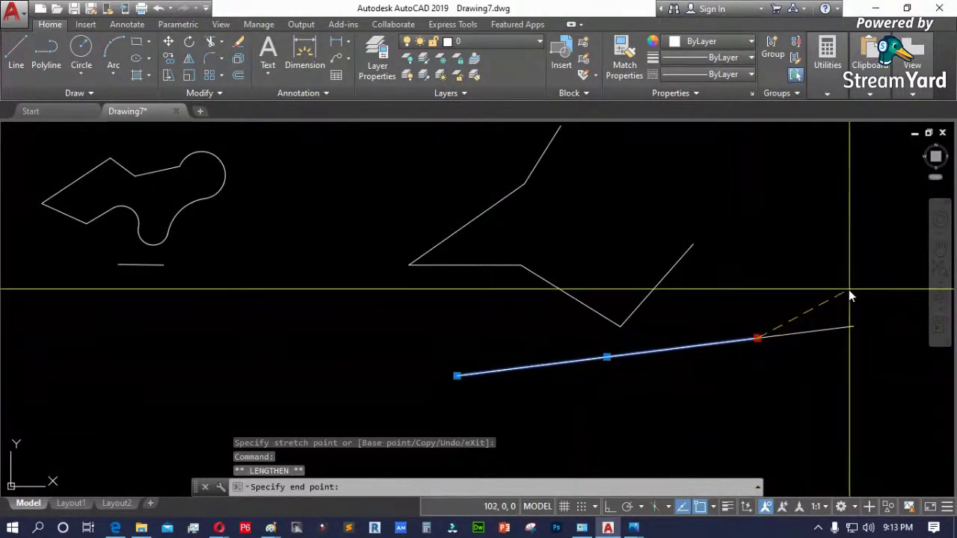
{"action": "type", "text": "2"}
{"action": "key", "text": "Return"}
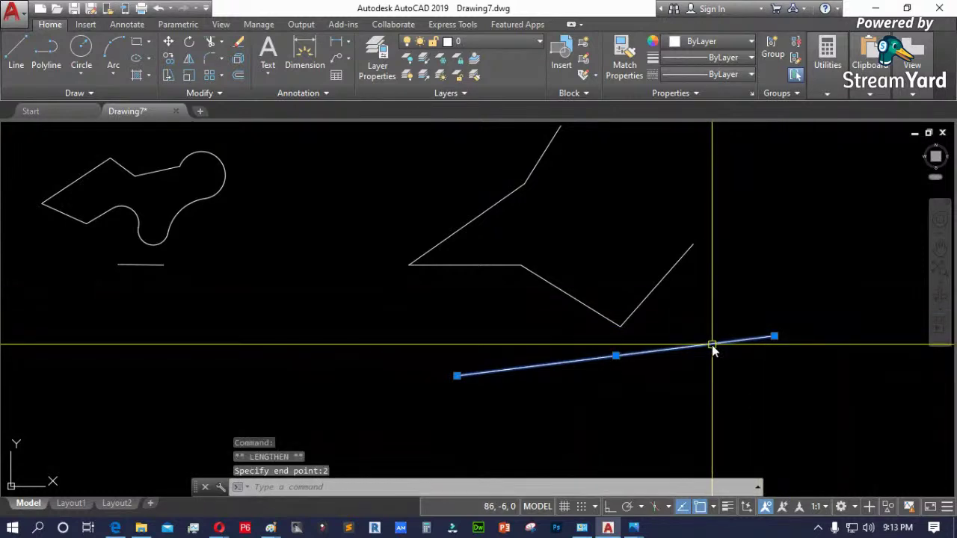
{"action": "scroll", "coordinate": [461, 397], "scroll_direction": "down", "scroll_amount": 2}
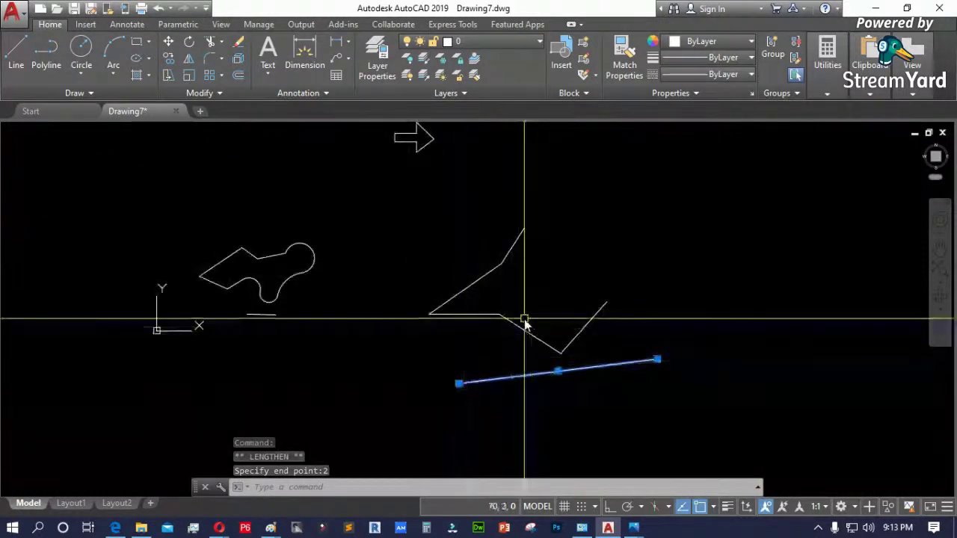
{"action": "scroll", "coordinate": [604, 317], "scroll_direction": "up", "scroll_amount": 2}
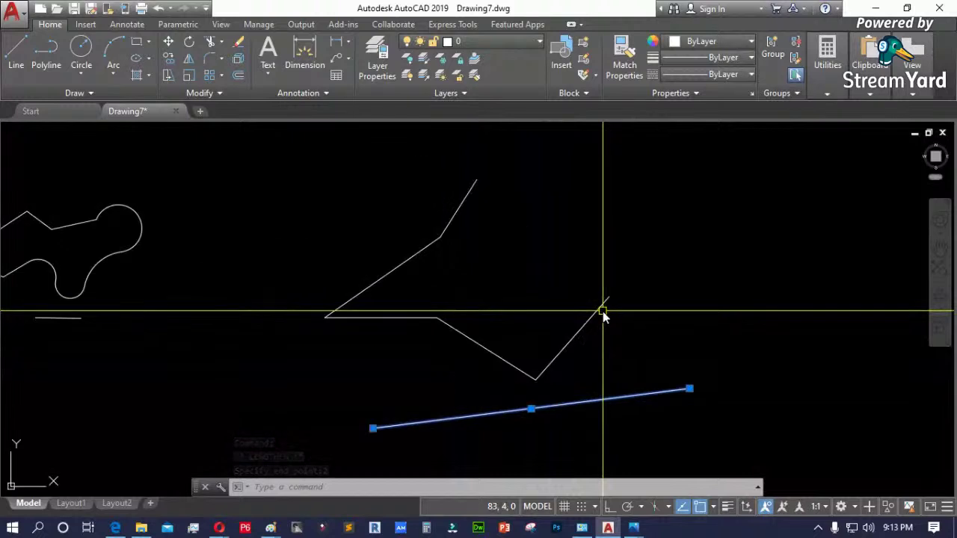
{"action": "key", "text": "Escape"}
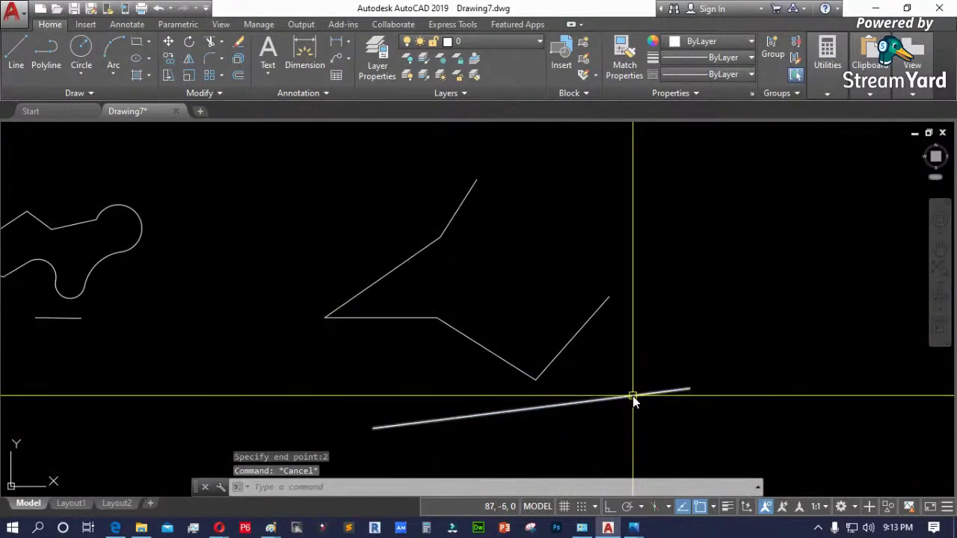
{"action": "left_click", "coordinate": [633, 397]}
{"action": "key", "text": "Delete"}
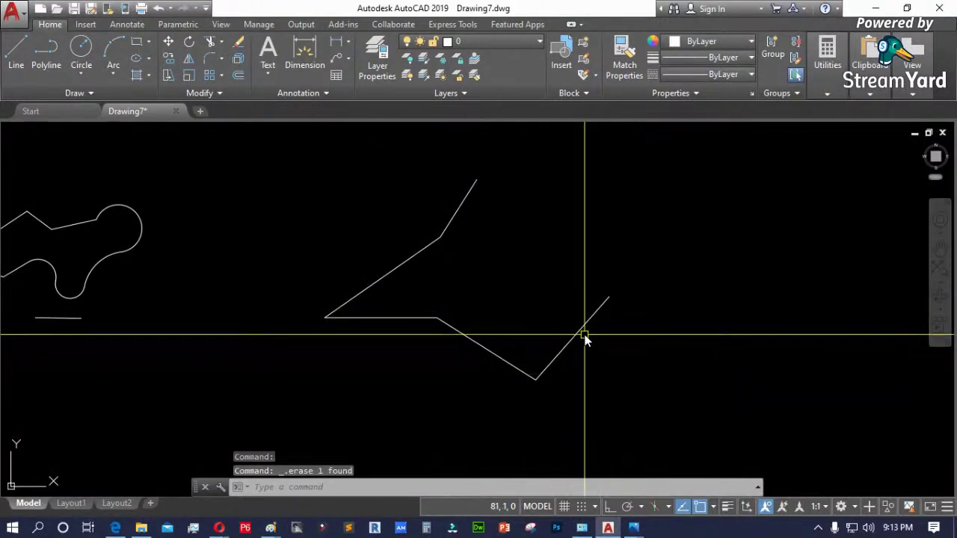
{"action": "left_click", "coordinate": [584, 334]}
{"action": "scroll", "coordinate": [577, 331], "scroll_direction": "up", "scroll_amount": 2}
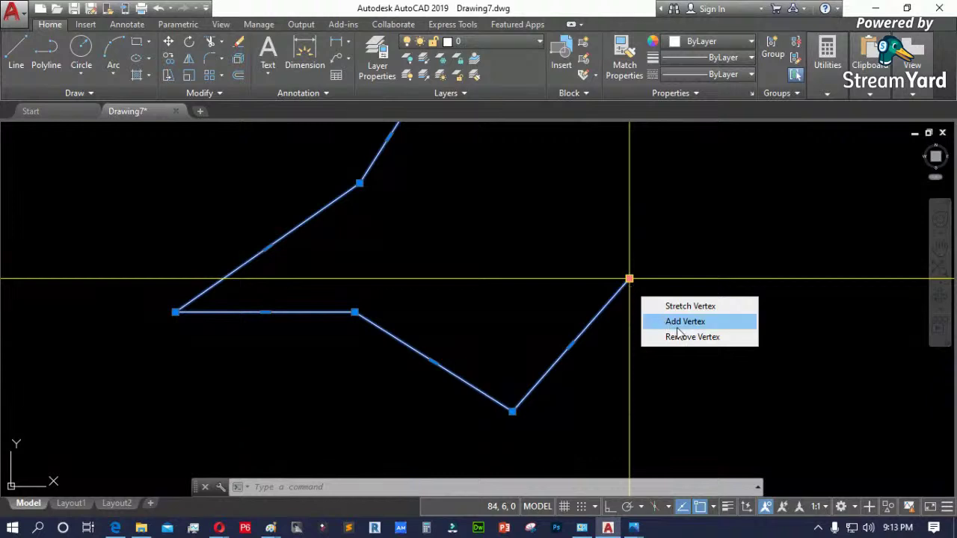
- Try adding a vertex above the polyline's right end, then undo it
{"action": "left_click", "coordinate": [682, 323]}
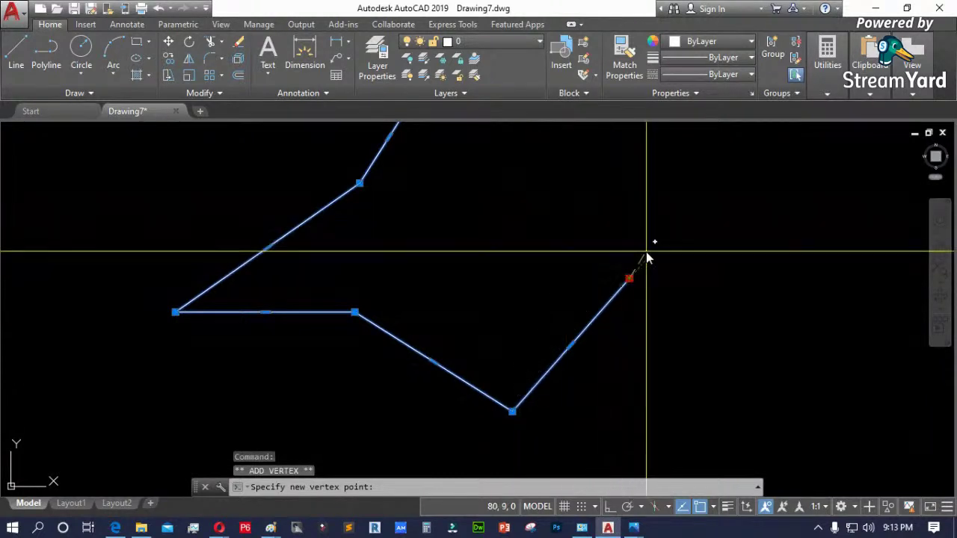
{"action": "left_click", "coordinate": [561, 193]}
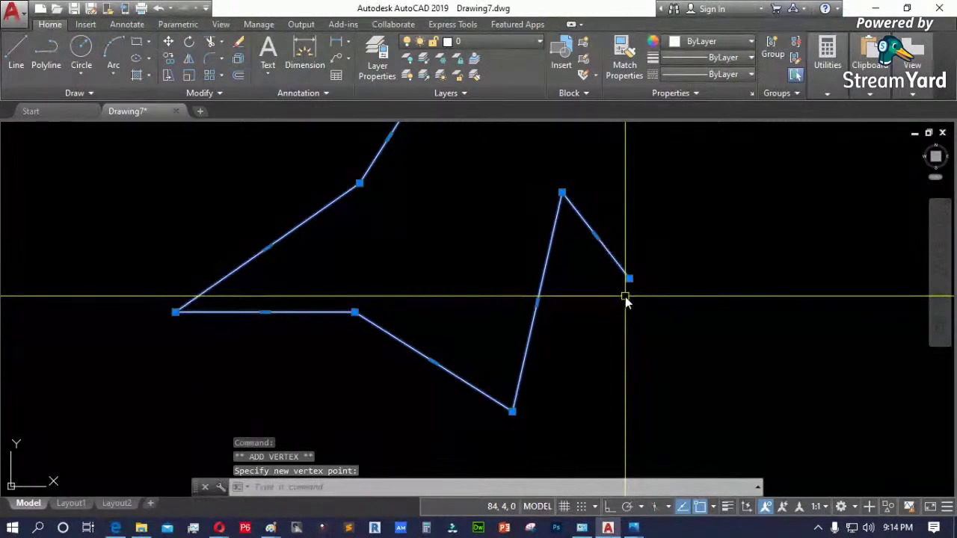
{"action": "key", "text": "ctrl+z"}
{"action": "scroll", "coordinate": [577, 347], "scroll_direction": "down", "scroll_amount": 2}
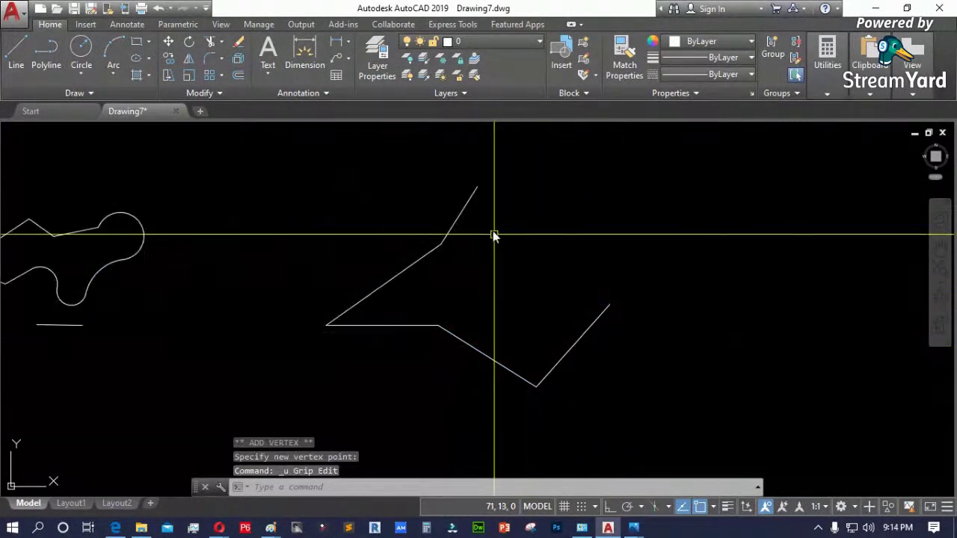
- Add three vertices past the polyline's top end, forming a peak and jagged tail
{"action": "left_click", "coordinate": [471, 200]}
{"action": "mouse_move", "coordinate": [478, 192]}
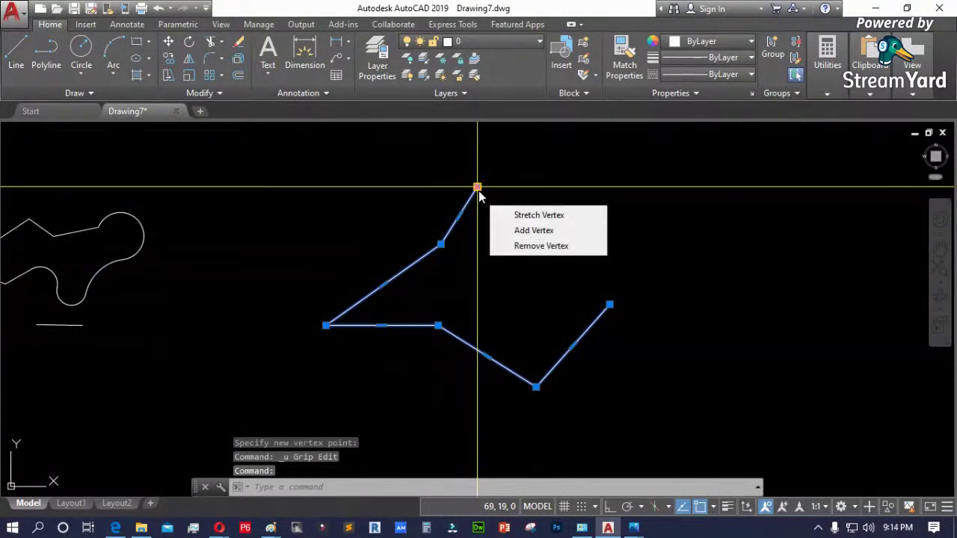
{"action": "left_click", "coordinate": [534, 230]}
{"action": "left_click", "coordinate": [539, 268]}
{"action": "mouse_move", "coordinate": [540, 268]}
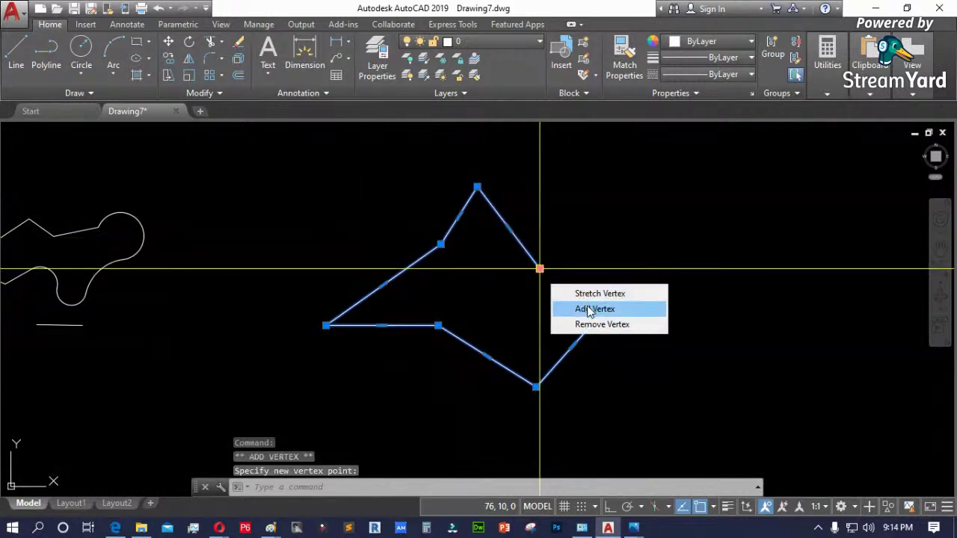
{"action": "left_click", "coordinate": [590, 309]}
{"action": "left_click", "coordinate": [634, 255]}
{"action": "mouse_move", "coordinate": [634, 255]}
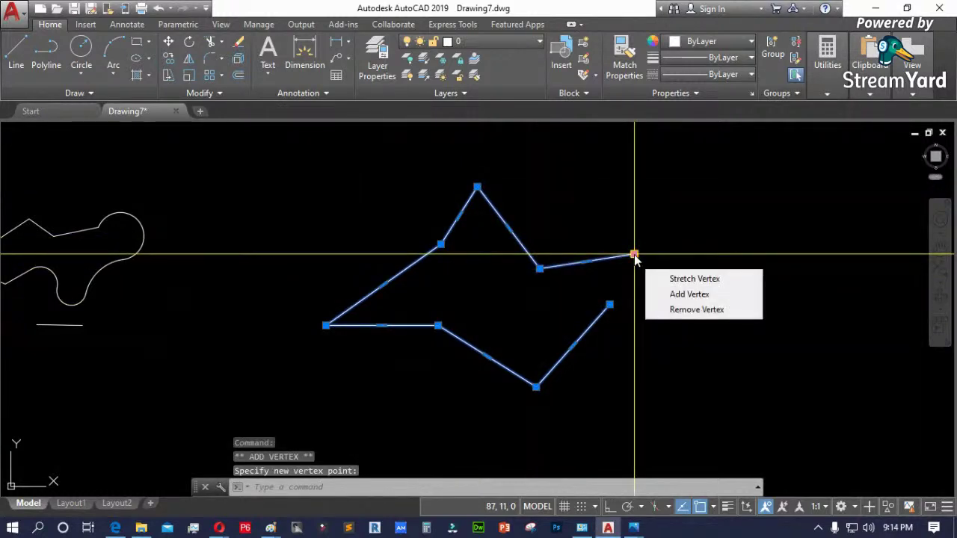
{"action": "left_click", "coordinate": [688, 294]}
{"action": "left_click", "coordinate": [683, 303]}
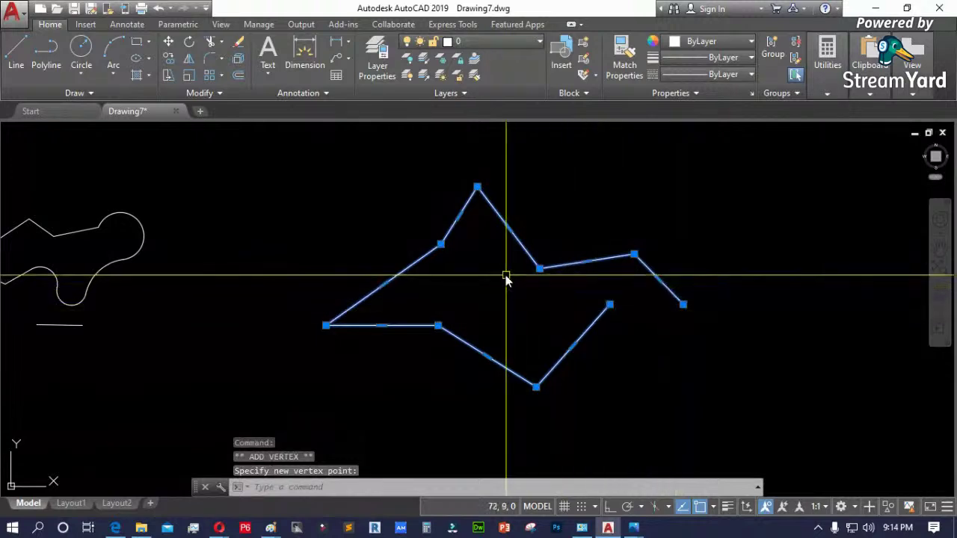
{"action": "scroll", "coordinate": [416, 254], "scroll_direction": "up", "scroll_amount": 4}
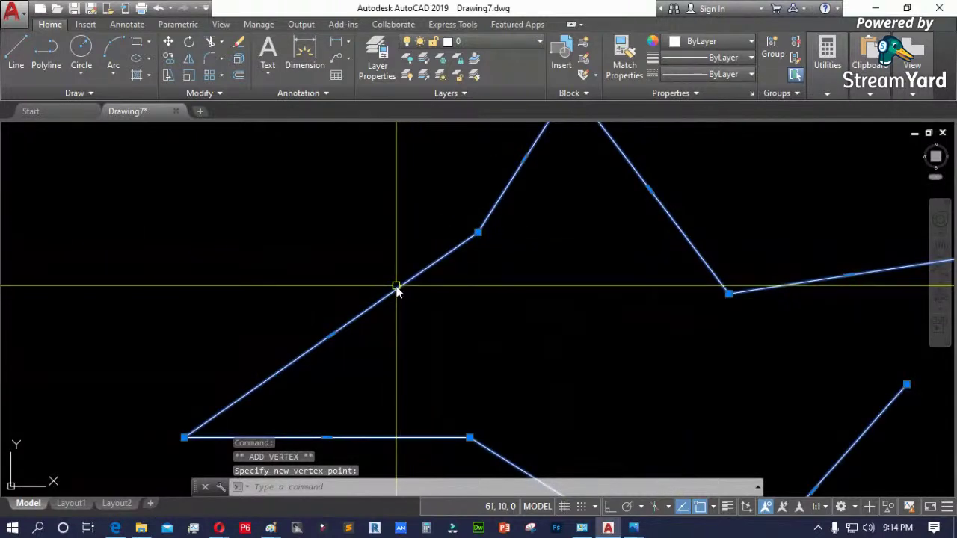
{"action": "key", "text": "Escape"}
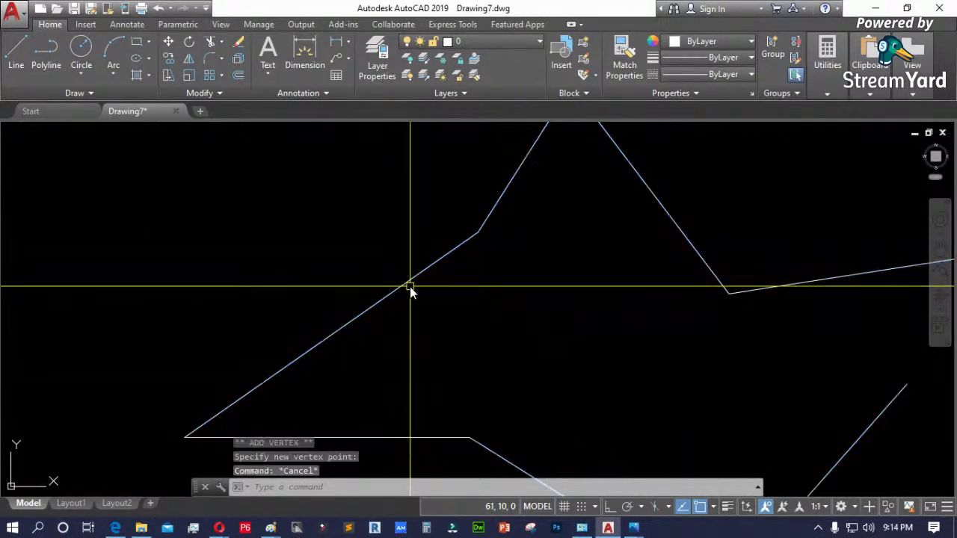
- Select the zigzag polyline again to show its grips
{"action": "left_click", "coordinate": [406, 292]}
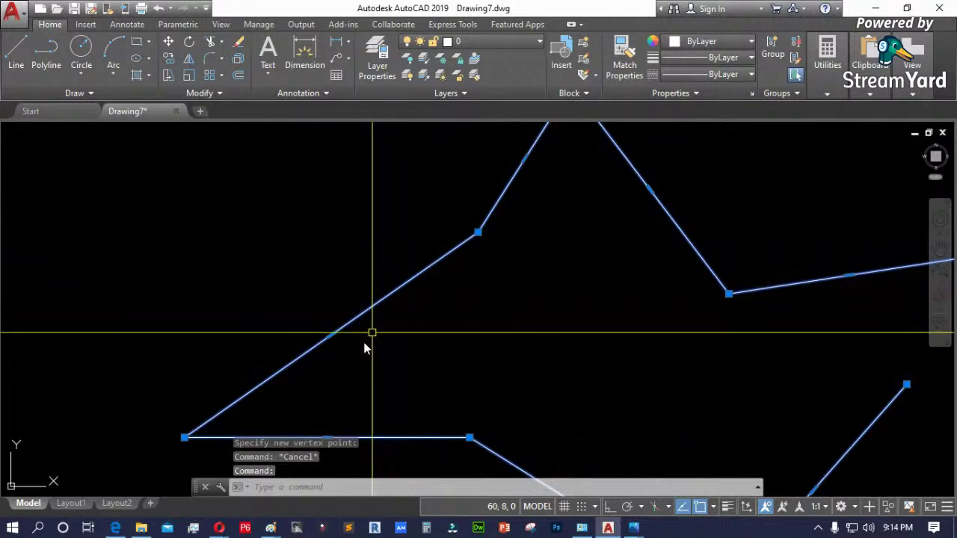
{"action": "scroll", "coordinate": [326, 357], "scroll_direction": "up", "scroll_amount": 2}
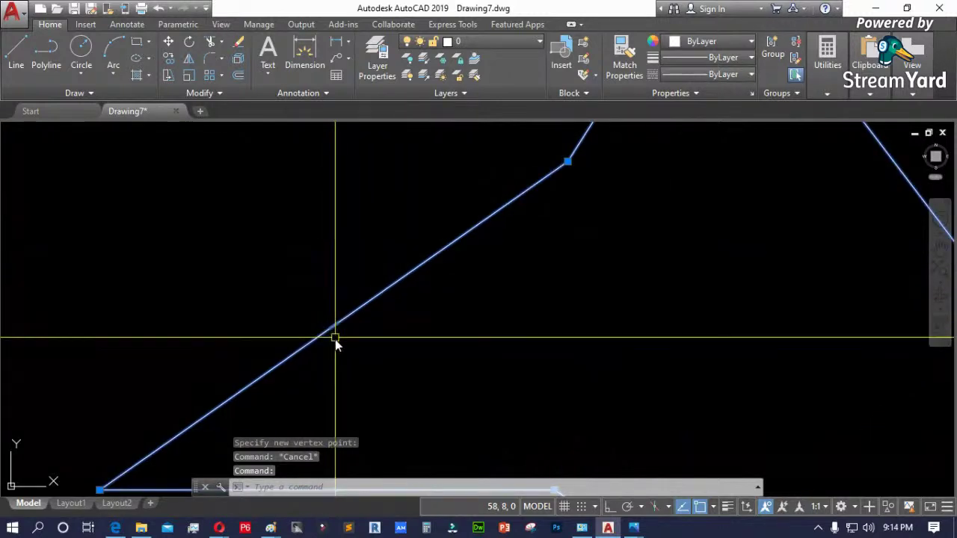
{"action": "scroll", "coordinate": [329, 349], "scroll_direction": "up", "scroll_amount": 3}
{"action": "scroll", "coordinate": [358, 329], "scroll_direction": "down", "scroll_amount": 2}
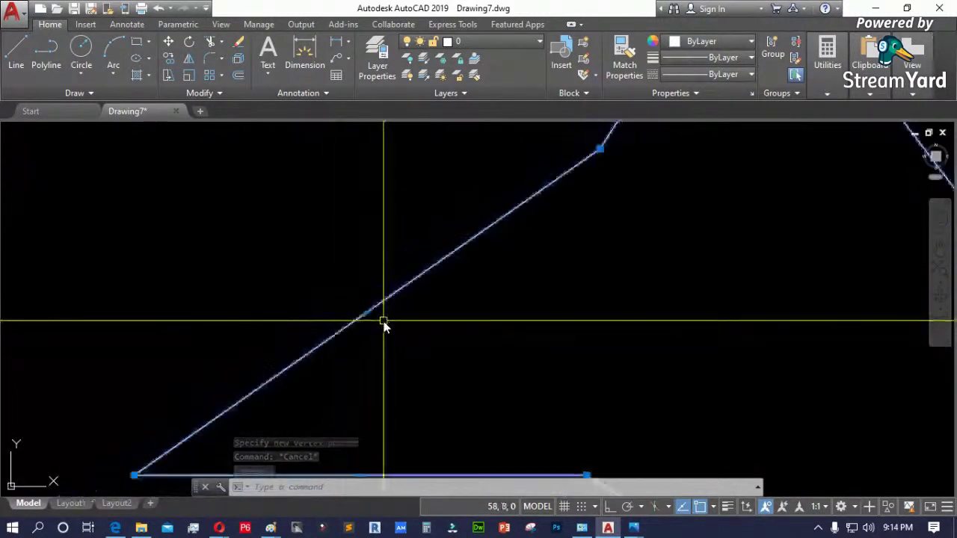
{"action": "scroll", "coordinate": [366, 329], "scroll_direction": "up", "scroll_amount": 2}
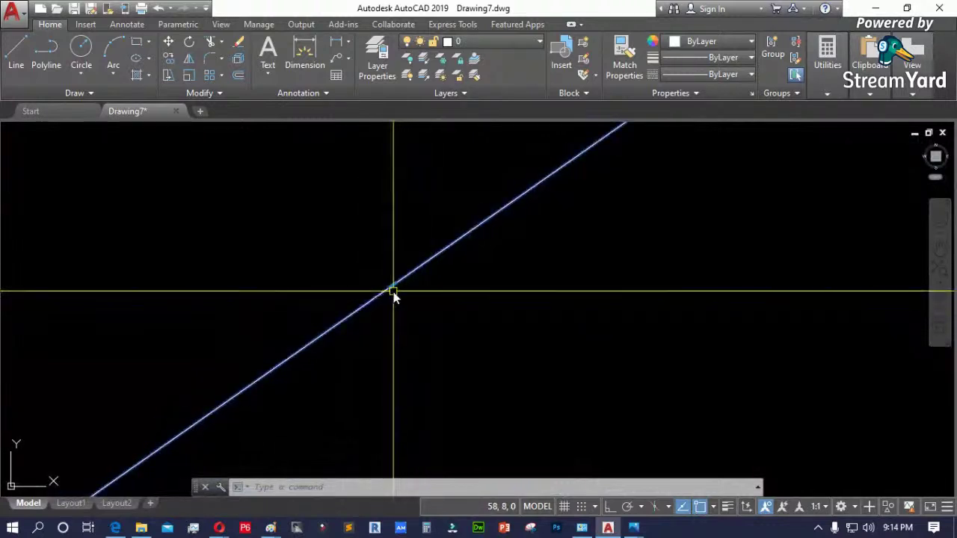
{"action": "mouse_move", "coordinate": [393, 288]}
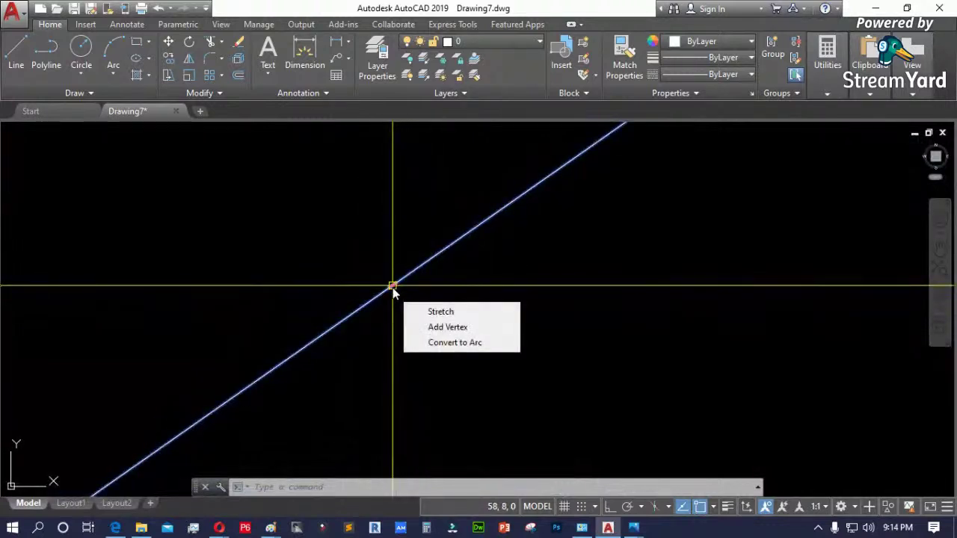
- Convert the long straight segment into an arc bowing outward
{"action": "left_click", "coordinate": [463, 343]}
{"action": "scroll", "coordinate": [465, 343], "scroll_direction": "down", "scroll_amount": 5}
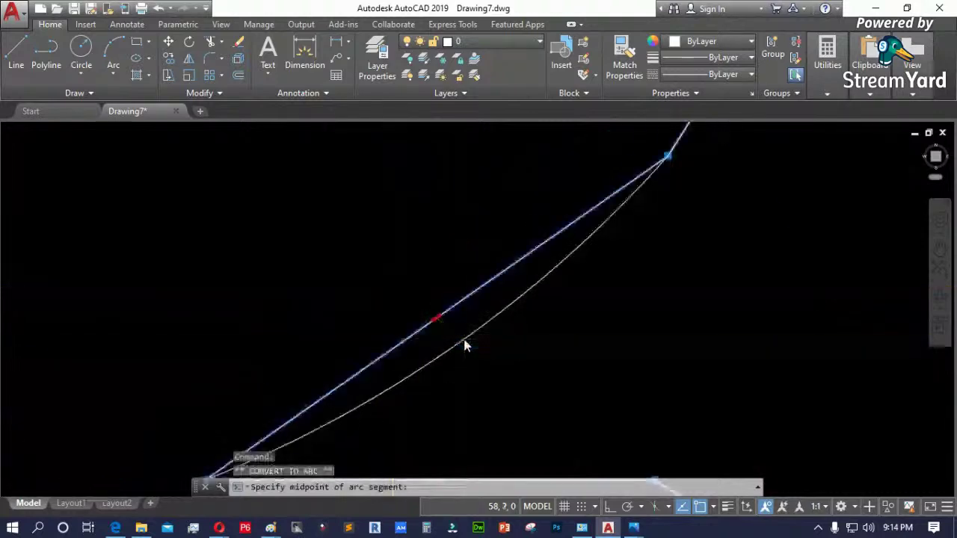
{"action": "scroll", "coordinate": [393, 294], "scroll_direction": "down", "scroll_amount": 2}
{"action": "left_click", "coordinate": [449, 332]}
- Convert the segment rising to the peak into an arc bulging left
{"action": "scroll", "coordinate": [538, 258], "scroll_direction": "up", "scroll_amount": 4}
{"action": "mouse_move", "coordinate": [535, 248]}
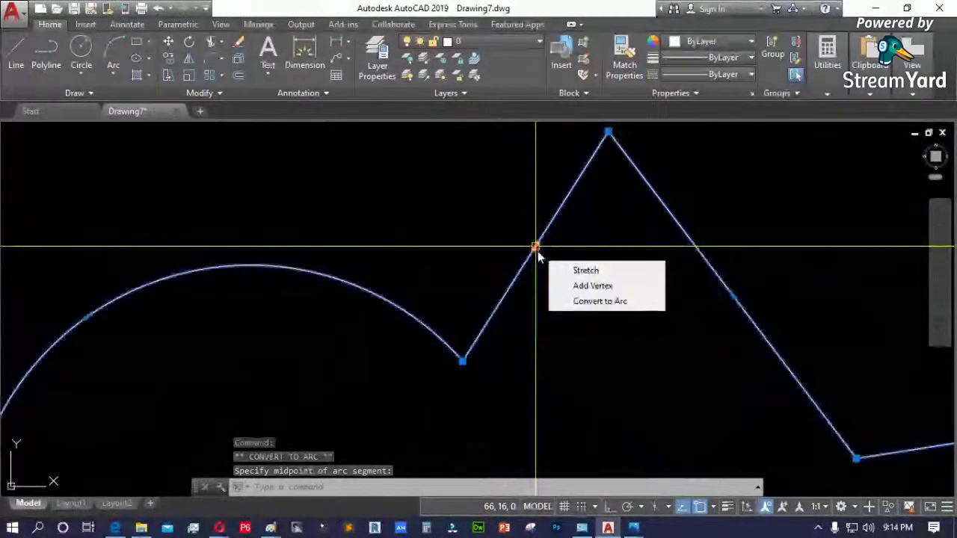
{"action": "scroll", "coordinate": [542, 262], "scroll_direction": "up", "scroll_amount": 5}
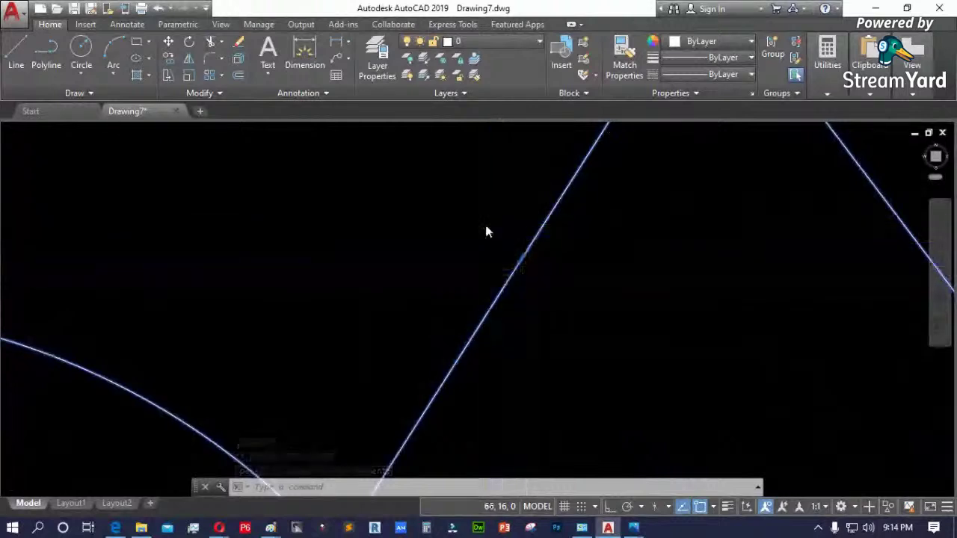
{"action": "scroll", "coordinate": [485, 231], "scroll_direction": "down", "scroll_amount": 5}
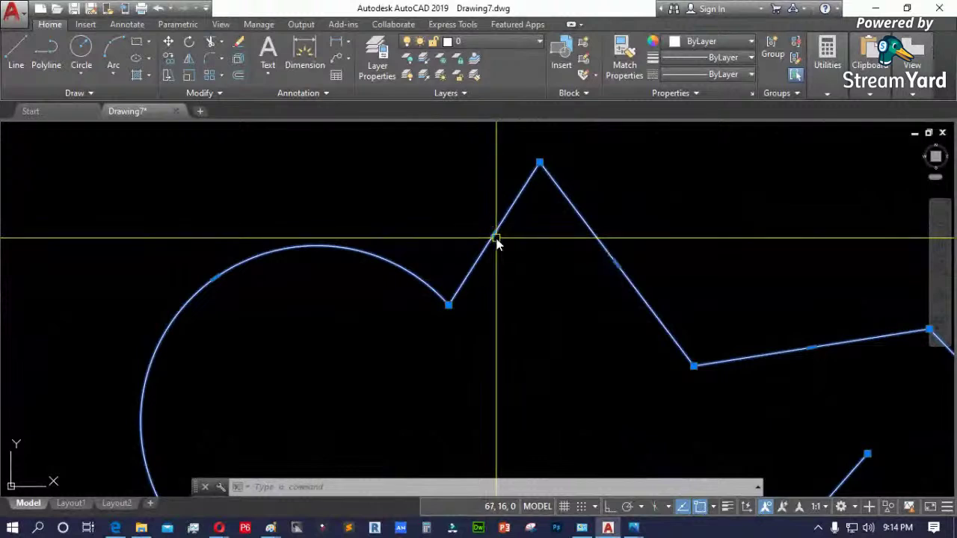
{"action": "mouse_move", "coordinate": [494, 235]}
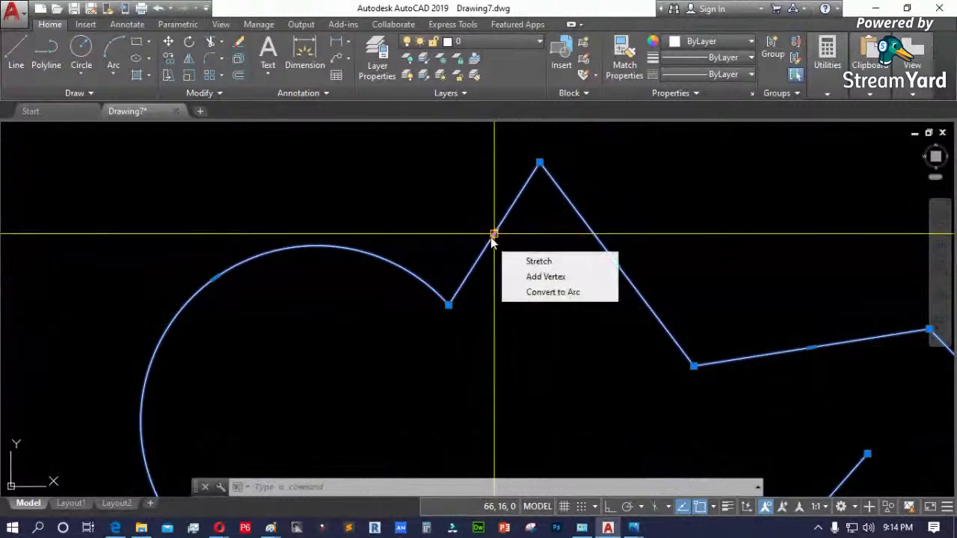
{"action": "left_click", "coordinate": [551, 292]}
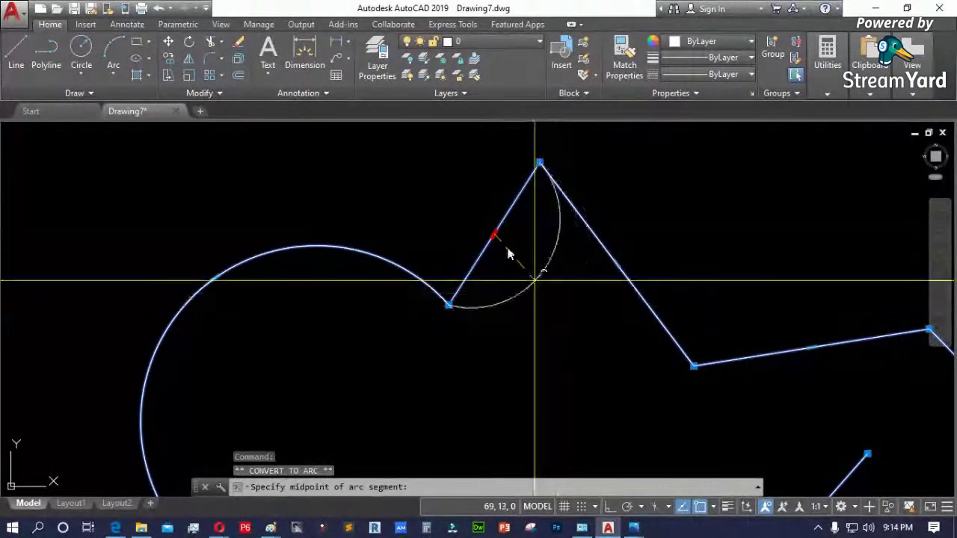
{"action": "left_click", "coordinate": [462, 189]}
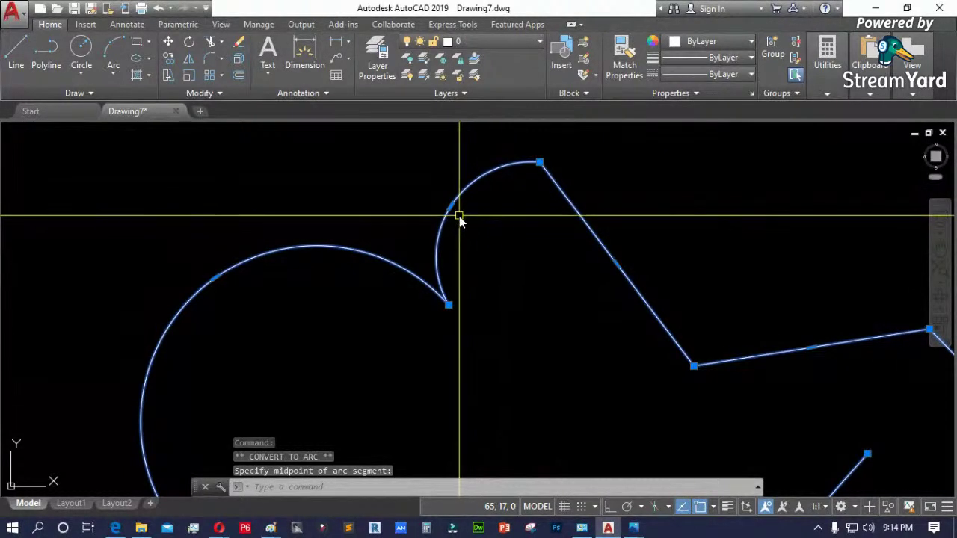
{"action": "scroll", "coordinate": [456, 209], "scroll_direction": "up", "scroll_amount": 6}
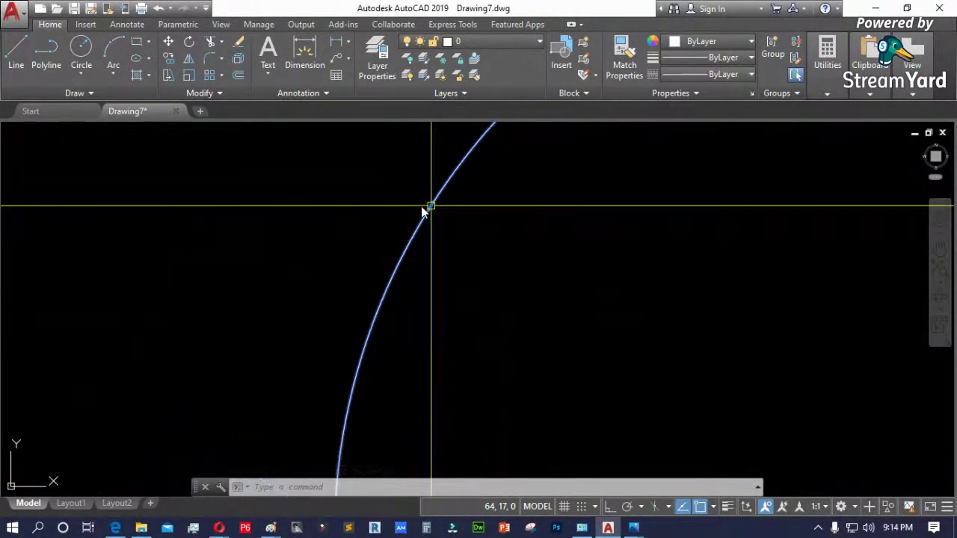
{"action": "scroll", "coordinate": [423, 212], "scroll_direction": "down", "scroll_amount": 5}
- Convert the arc near the peak back into a straight segment
{"action": "mouse_move", "coordinate": [402, 203]}
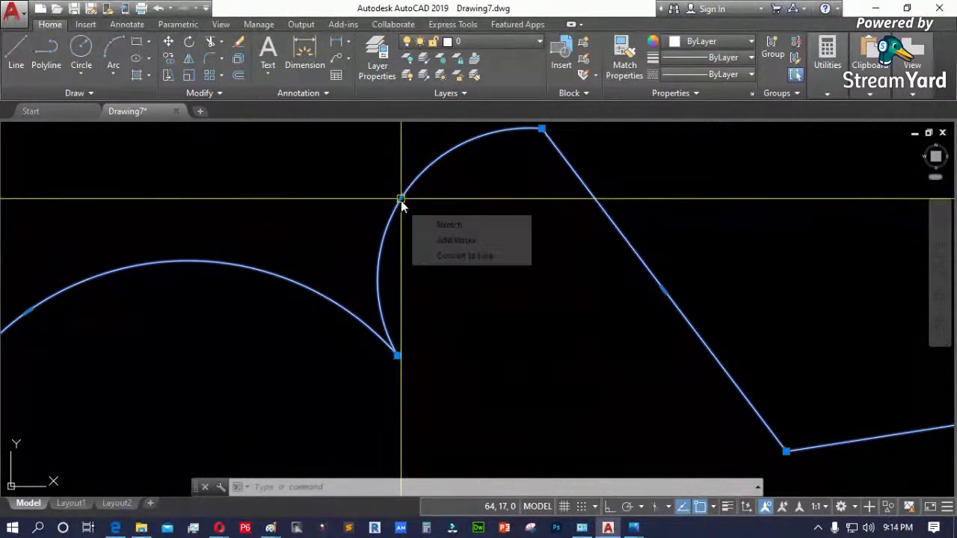
{"action": "left_click", "coordinate": [445, 255]}
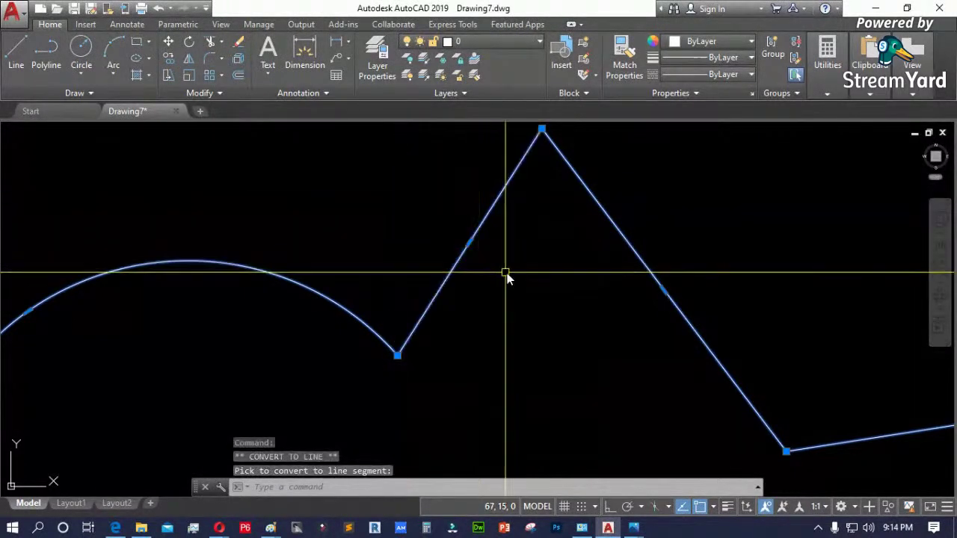
{"action": "scroll", "coordinate": [501, 279], "scroll_direction": "down", "scroll_amount": 6}
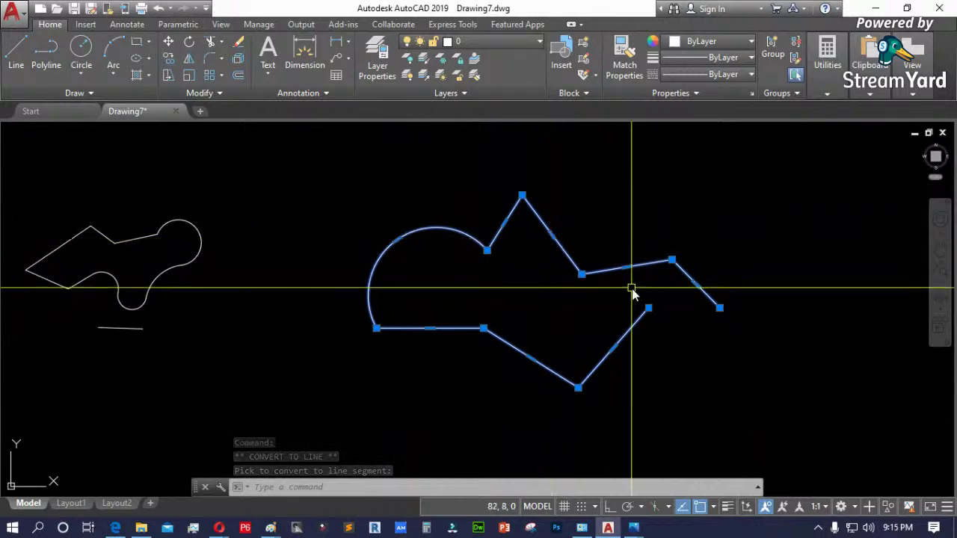
- Apply Add Vertex at the polyline's right end grip for a short horizontal tip edge
{"action": "mouse_move", "coordinate": [720, 308]}
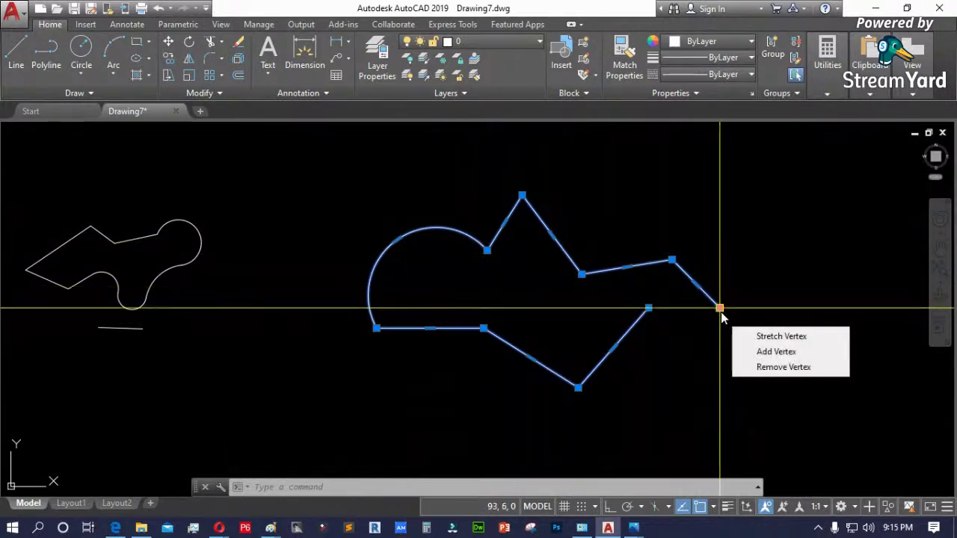
{"action": "left_click", "coordinate": [794, 358]}
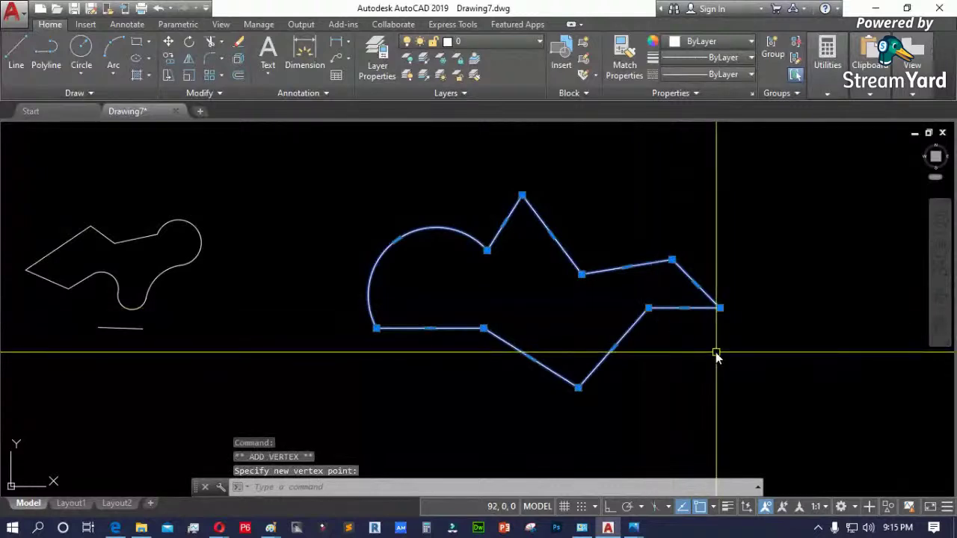
{"action": "key", "text": "Escape"}
{"action": "scroll", "coordinate": [433, 360], "scroll_direction": "down", "scroll_amount": 2}
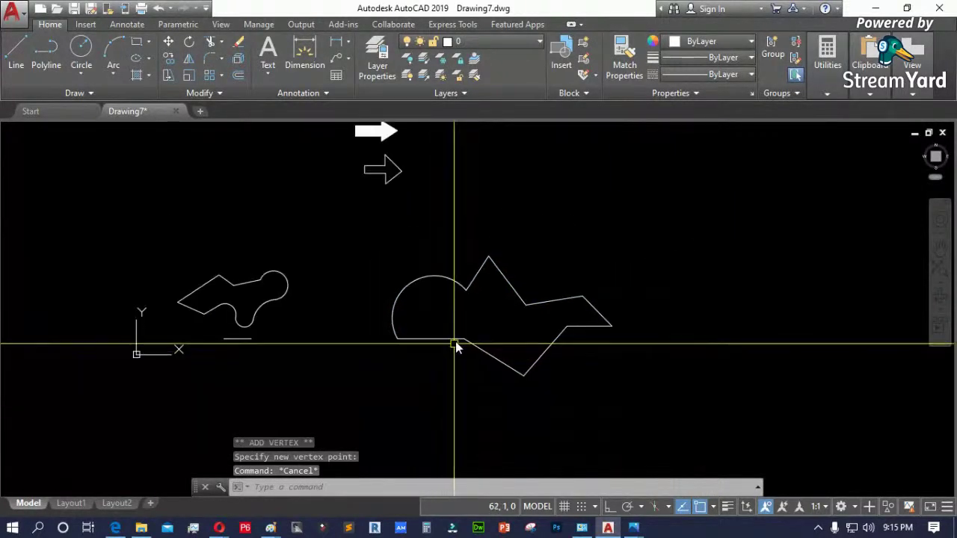
{"action": "left_click", "coordinate": [447, 342]}
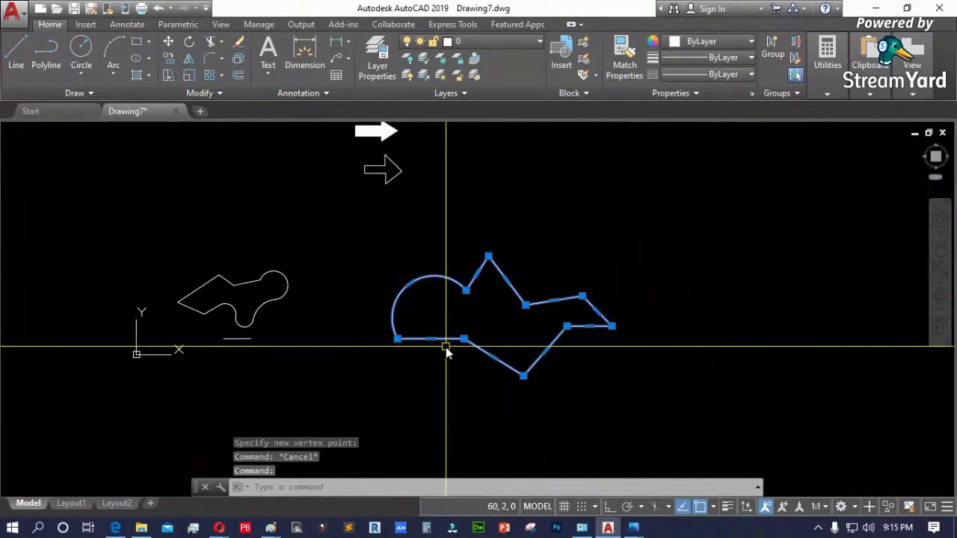
{"action": "scroll", "coordinate": [530, 367], "scroll_direction": "up", "scroll_amount": 2}
{"action": "scroll", "coordinate": [479, 389], "scroll_direction": "down", "scroll_amount": 4}
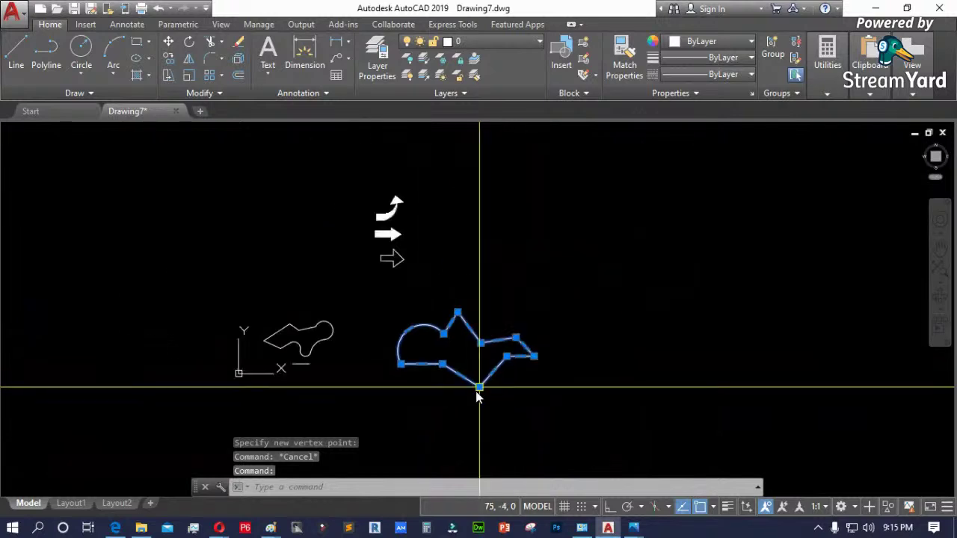
{"action": "left_click", "coordinate": [563, 396]}
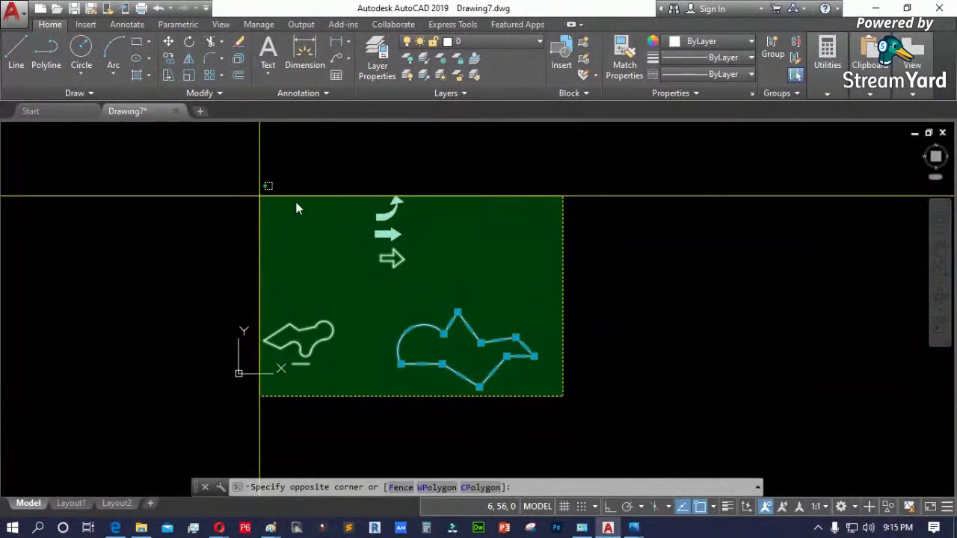
{"action": "left_click", "coordinate": [568, 372]}
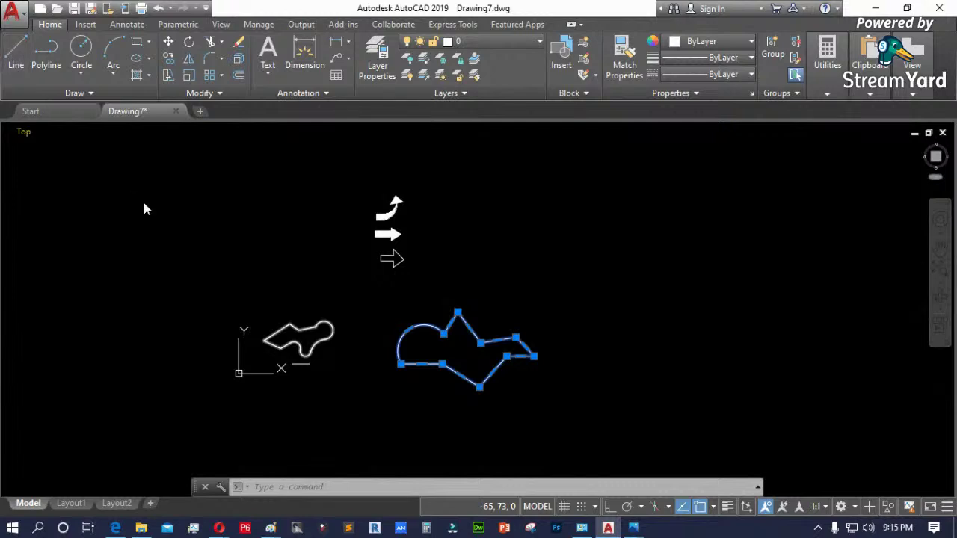
{"action": "mouse_move", "coordinate": [270, 347]}
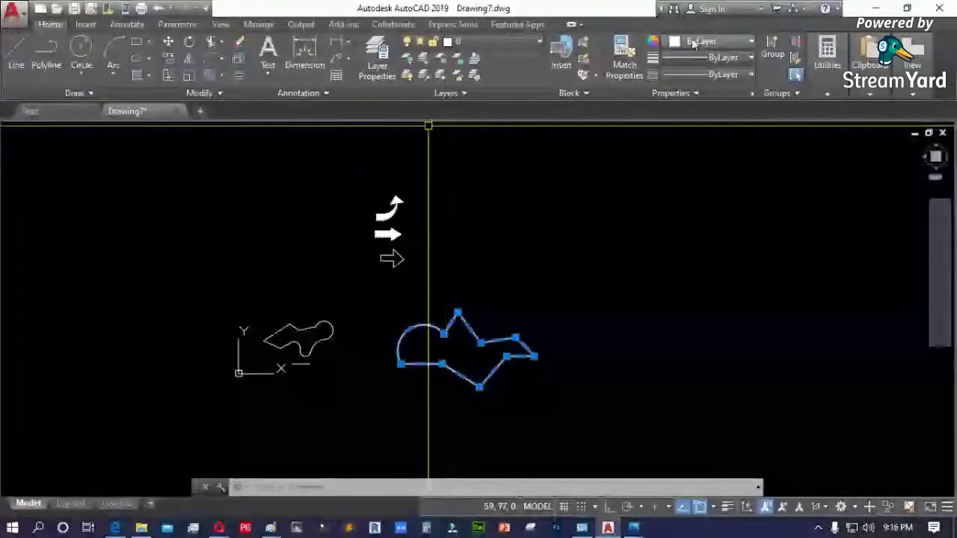
{"action": "mouse_move", "coordinate": [634, 530]}
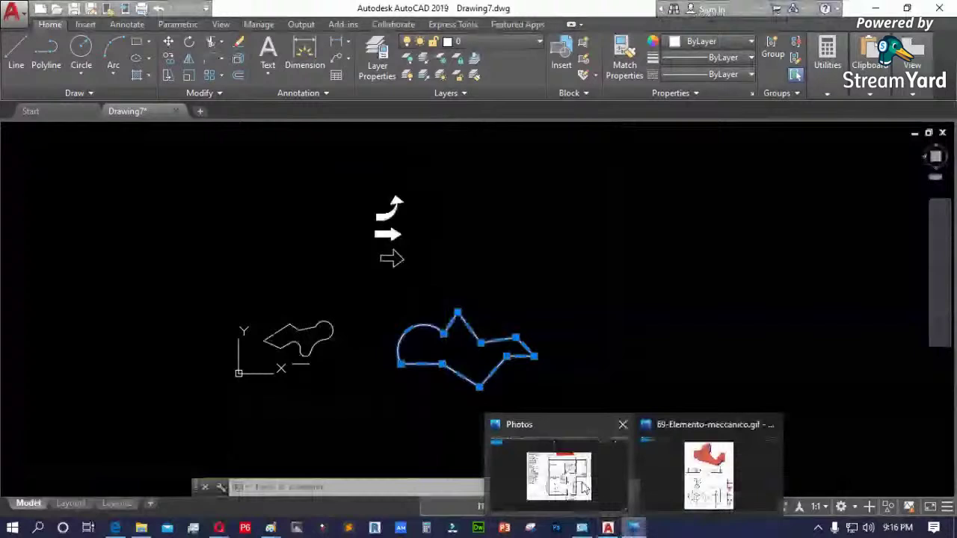
{"action": "left_click", "coordinate": [585, 490]}
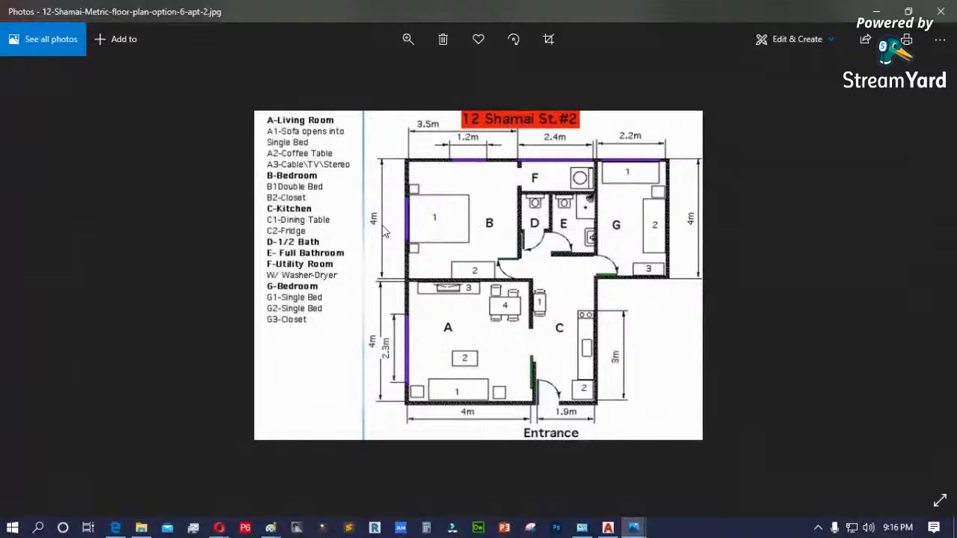
{"action": "left_click", "coordinate": [408, 39]}
{"action": "left_click_drag", "start_coordinate": [349, 78], "coordinate": [359, 80]}
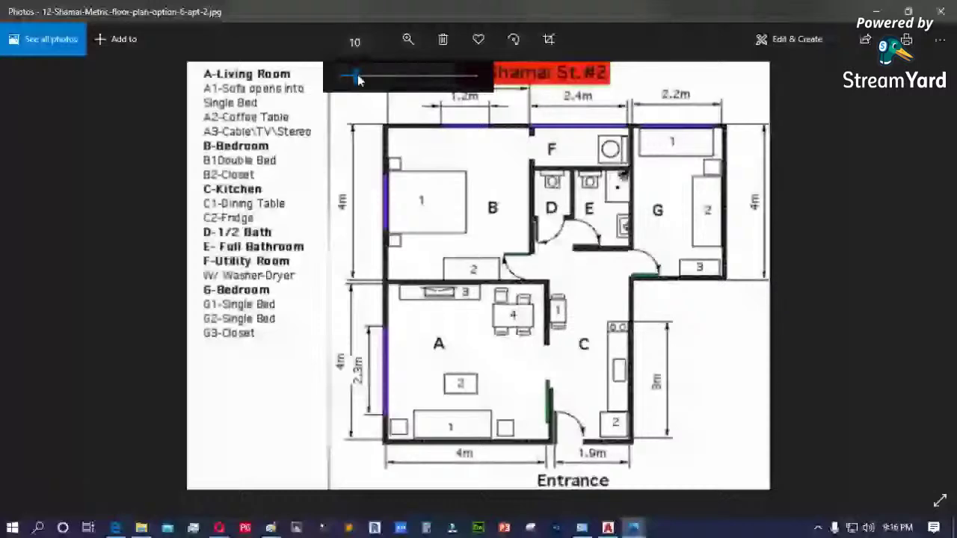
{"action": "left_click_drag", "start_coordinate": [358, 75], "coordinate": [371, 76]}
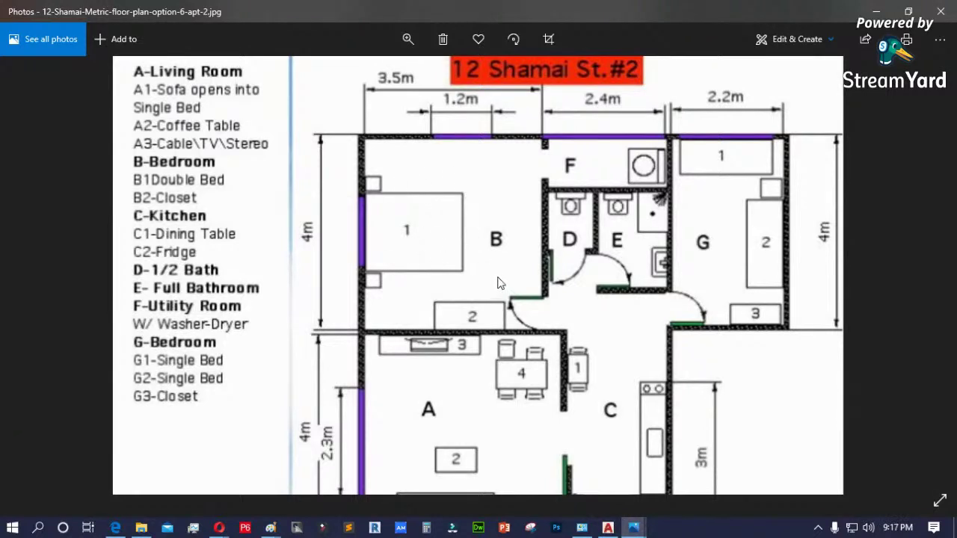
{"action": "left_click_drag", "start_coordinate": [482, 246], "coordinate": [402, 234]}
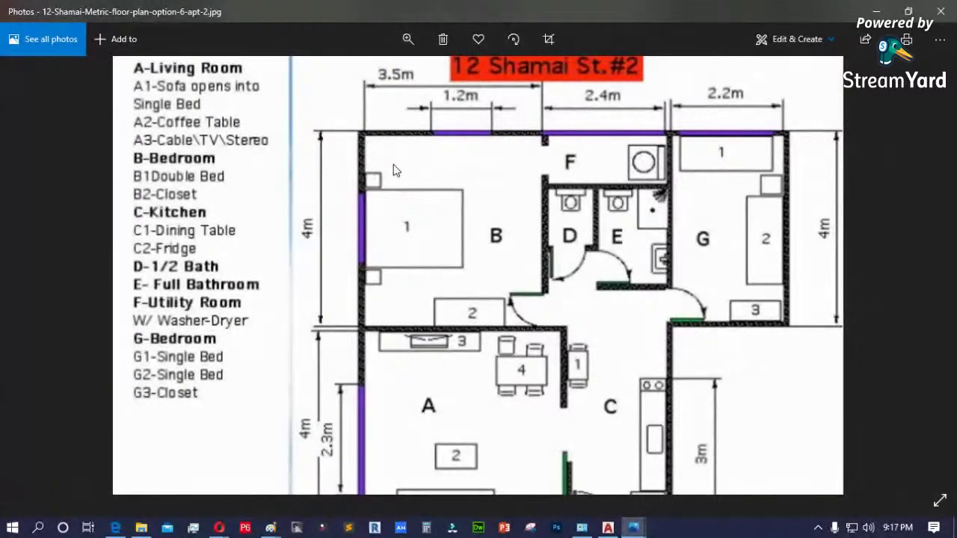
{"action": "left_click_drag", "start_coordinate": [493, 175], "coordinate": [403, 172]}
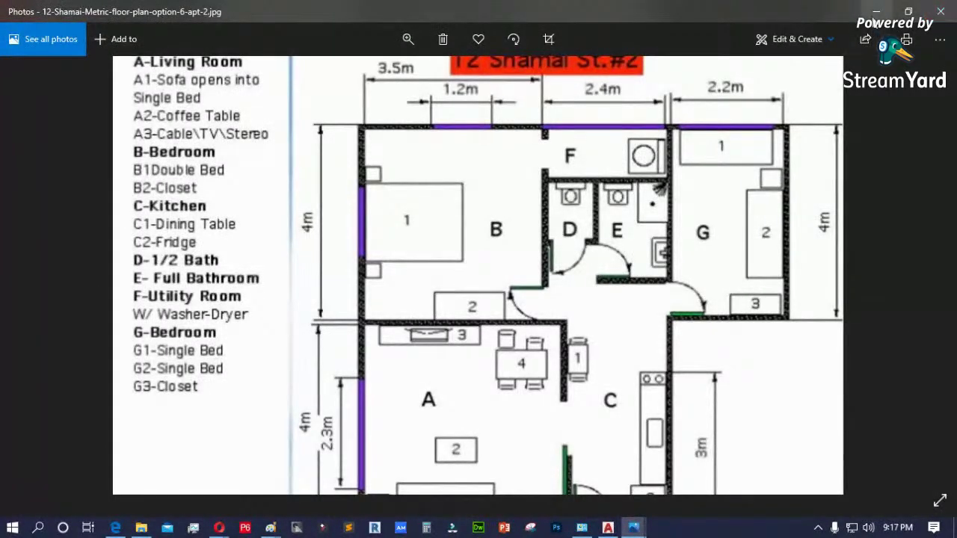
- Back in AutoCAD, stretch the arc's midpoint grip so the polyline's left end becomes a straight slanted edge
{"action": "left_click", "coordinate": [875, 12]}
{"action": "scroll", "coordinate": [449, 373], "scroll_direction": "up", "scroll_amount": 3}
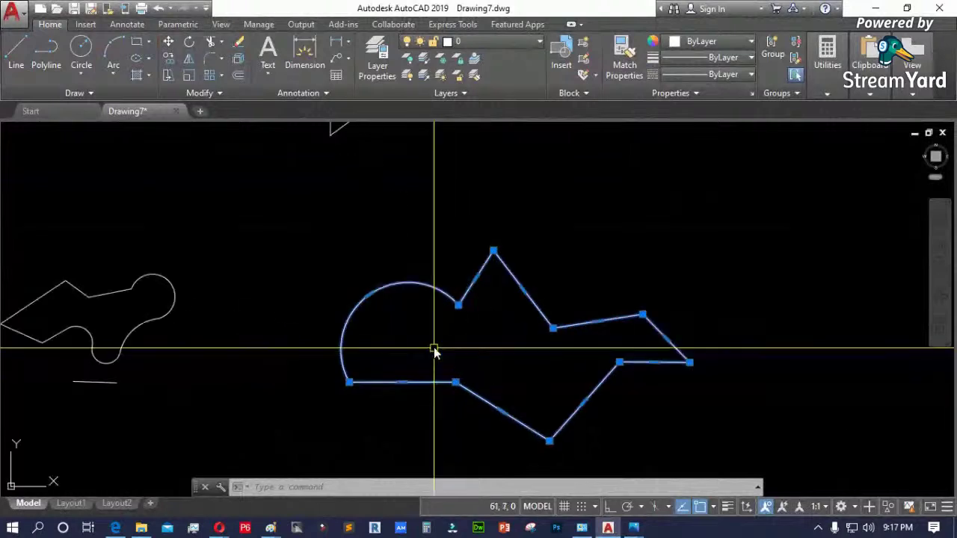
{"action": "scroll", "coordinate": [376, 321], "scroll_direction": "up", "scroll_amount": 5}
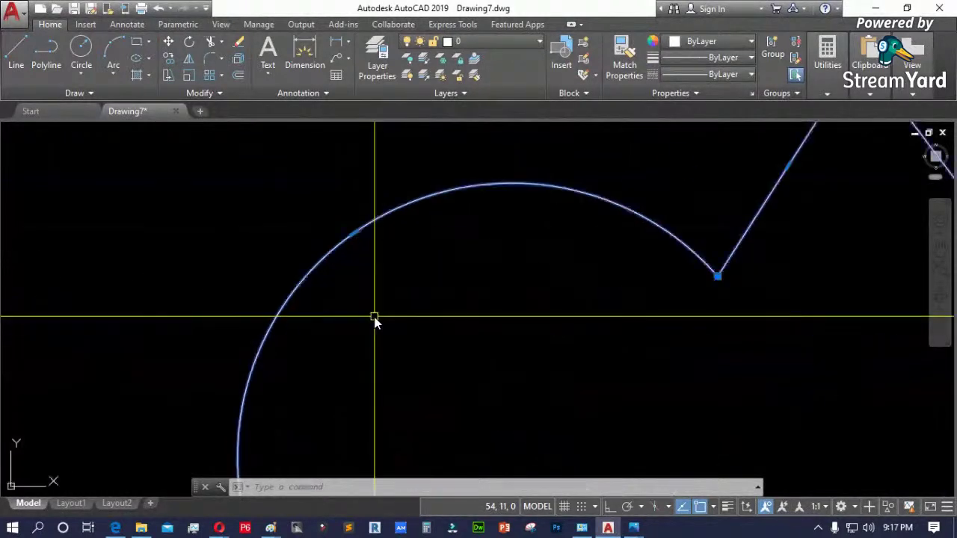
{"action": "left_click", "coordinate": [352, 235]}
{"action": "scroll", "coordinate": [353, 243], "scroll_direction": "down", "scroll_amount": 6}
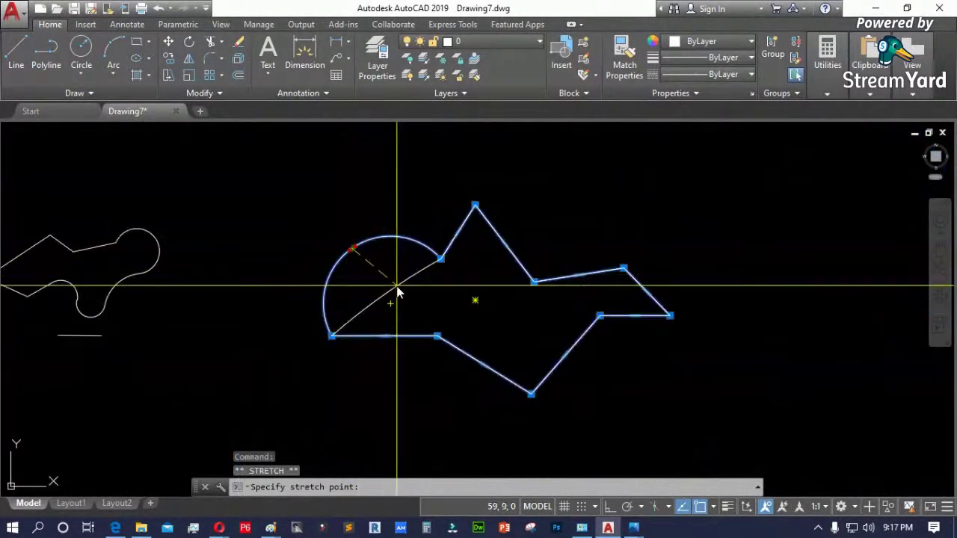
{"action": "scroll", "coordinate": [397, 292], "scroll_direction": "up", "scroll_amount": 4}
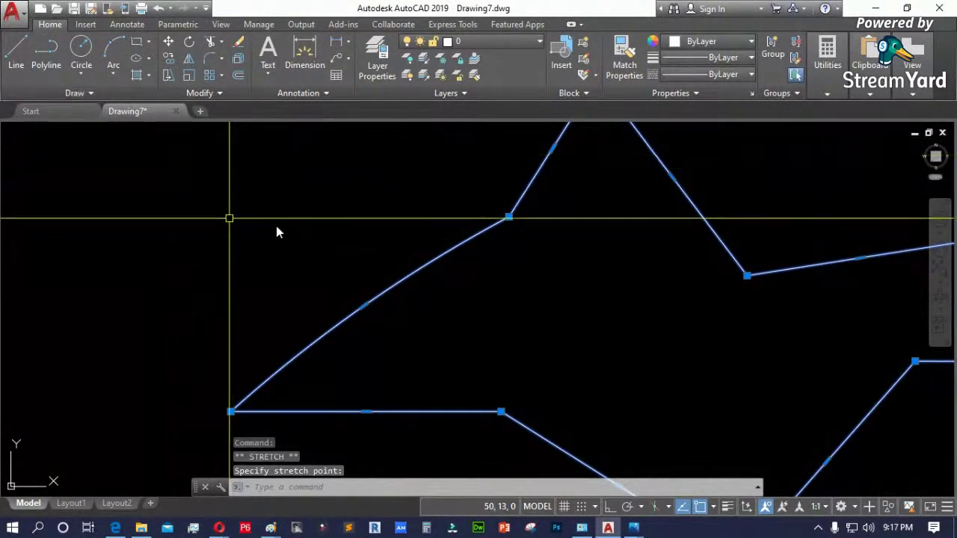
{"action": "scroll", "coordinate": [293, 288], "scroll_direction": "down", "scroll_amount": 5}
{"action": "left_click", "coordinate": [311, 297]}
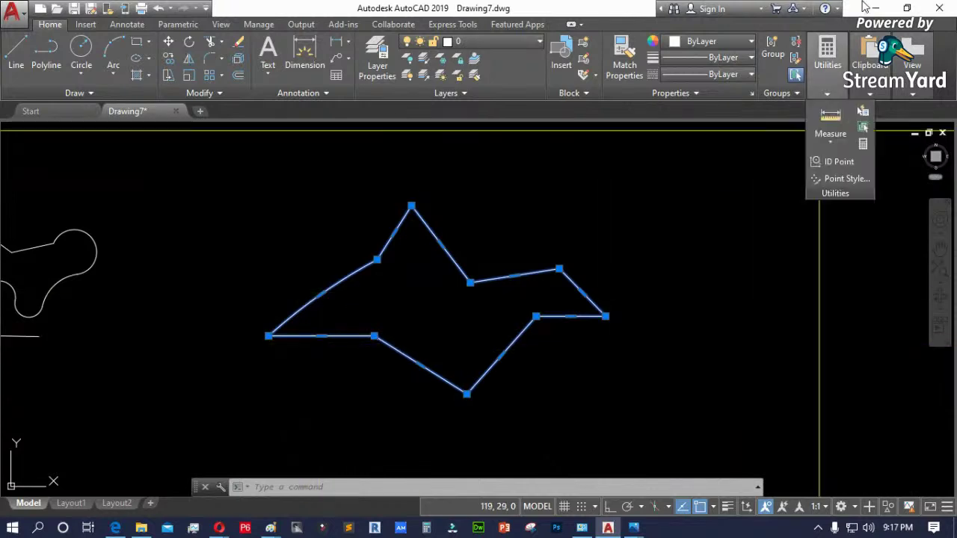